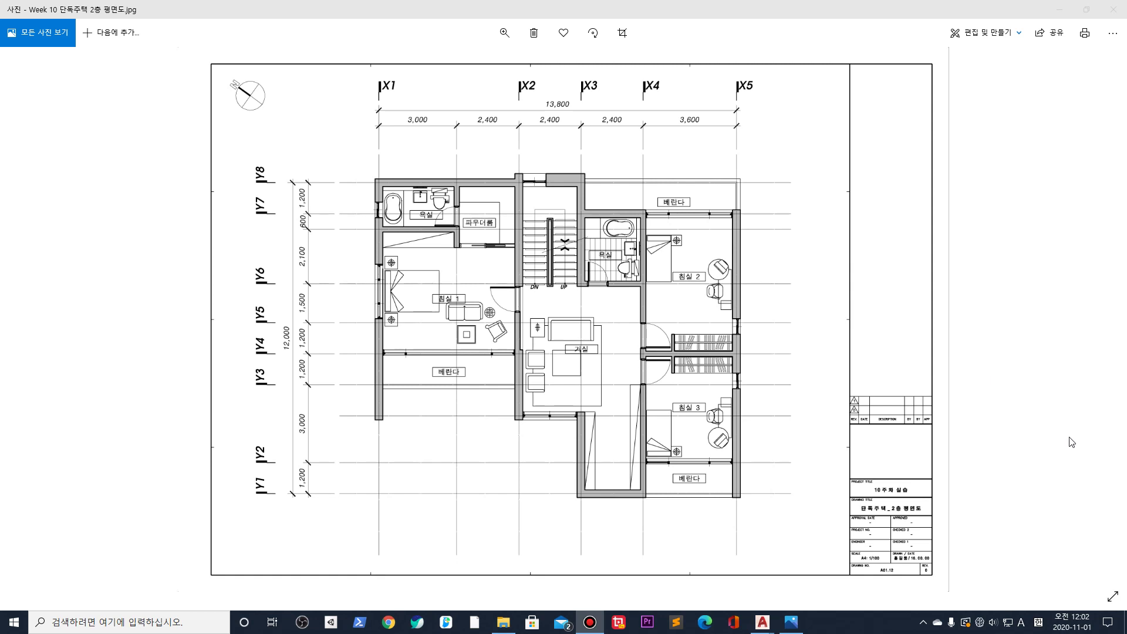
Switch to AutoCAD and open "Week 10 단독주택 2층 평면도_2016.dwg" from the desktop, closing the missing SHX file notice
left_click(1104, 328)
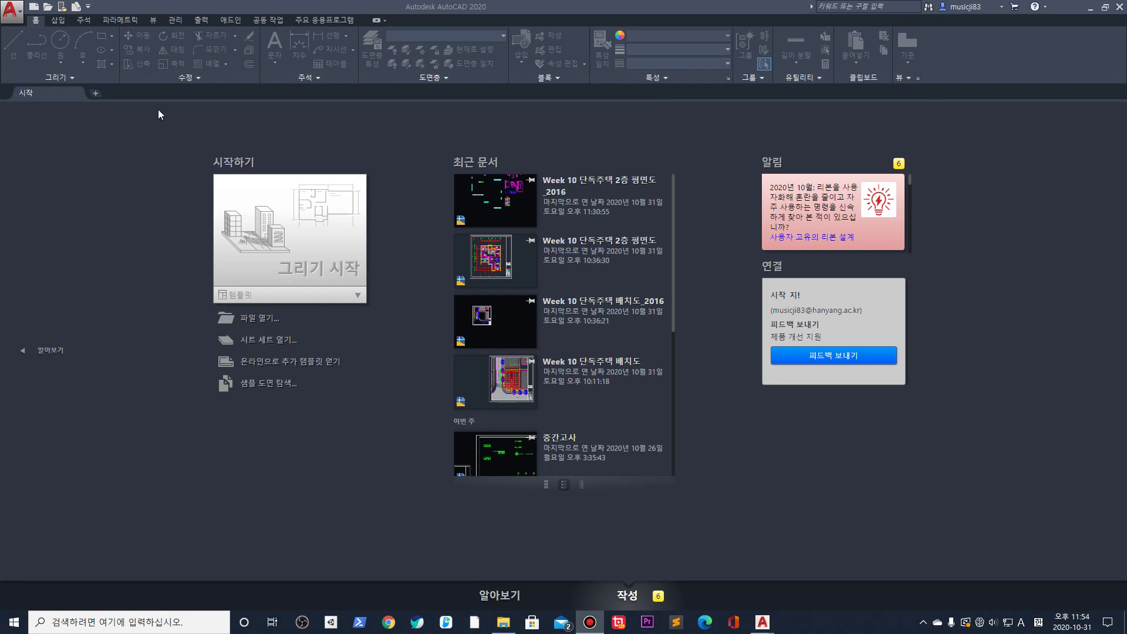
left_click(48, 9)
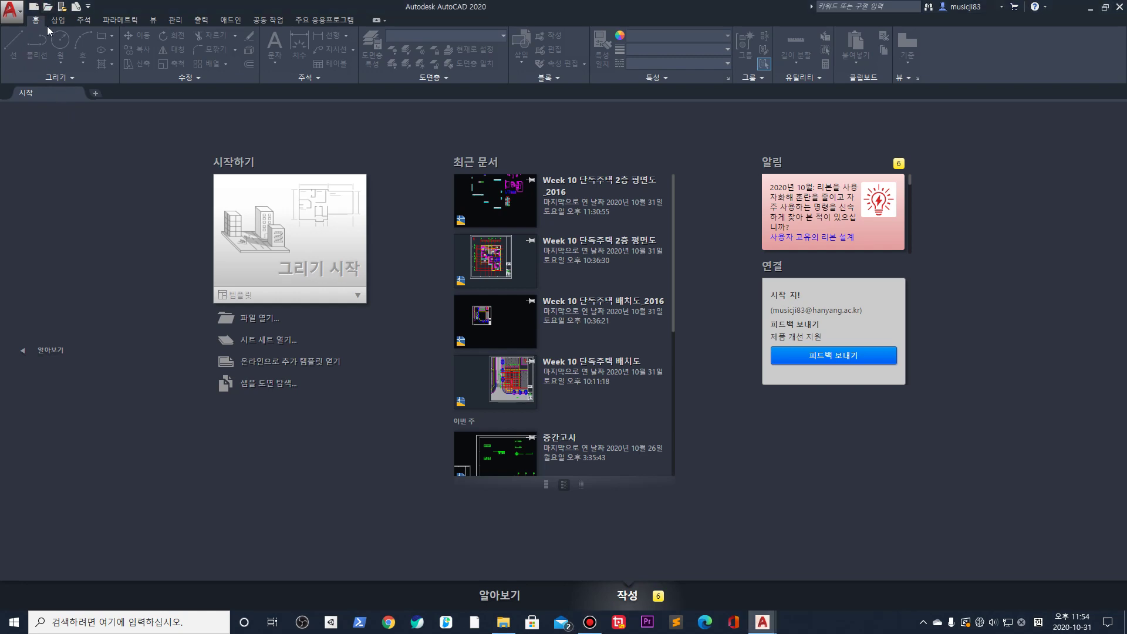
left_click(48, 9)
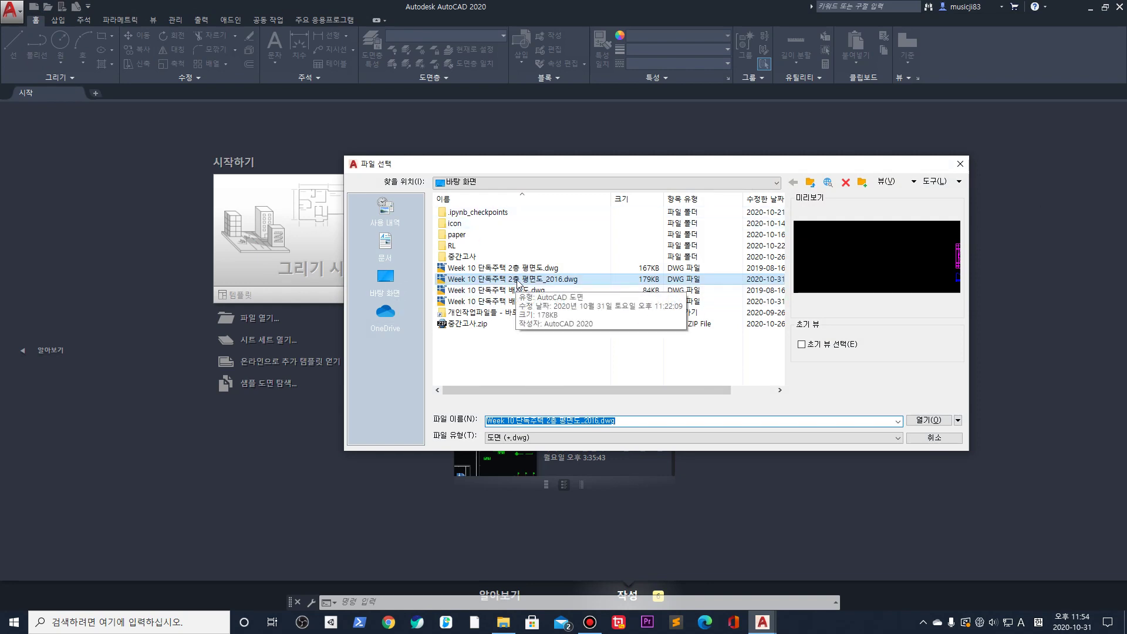
double_click(517, 279)
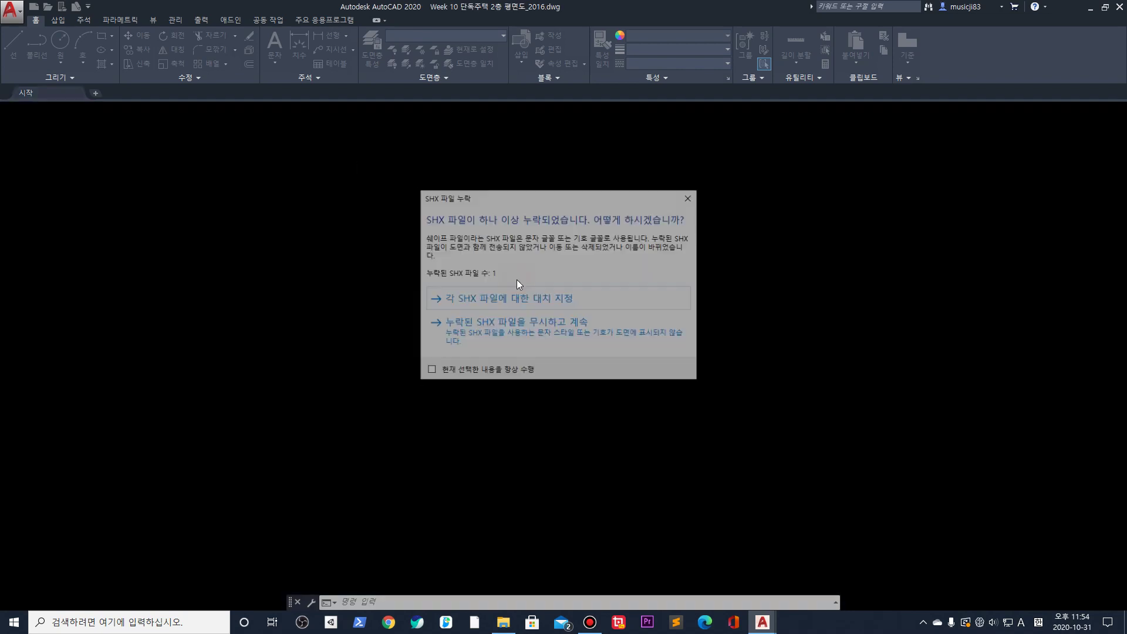
left_click(696, 199)
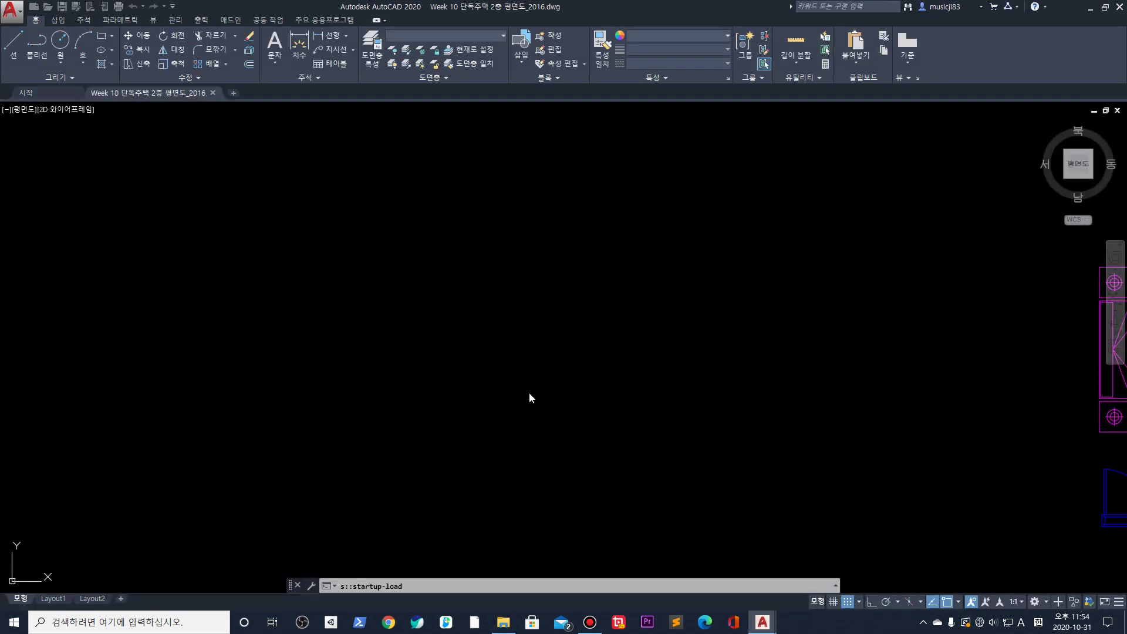
left_click(698, 211)
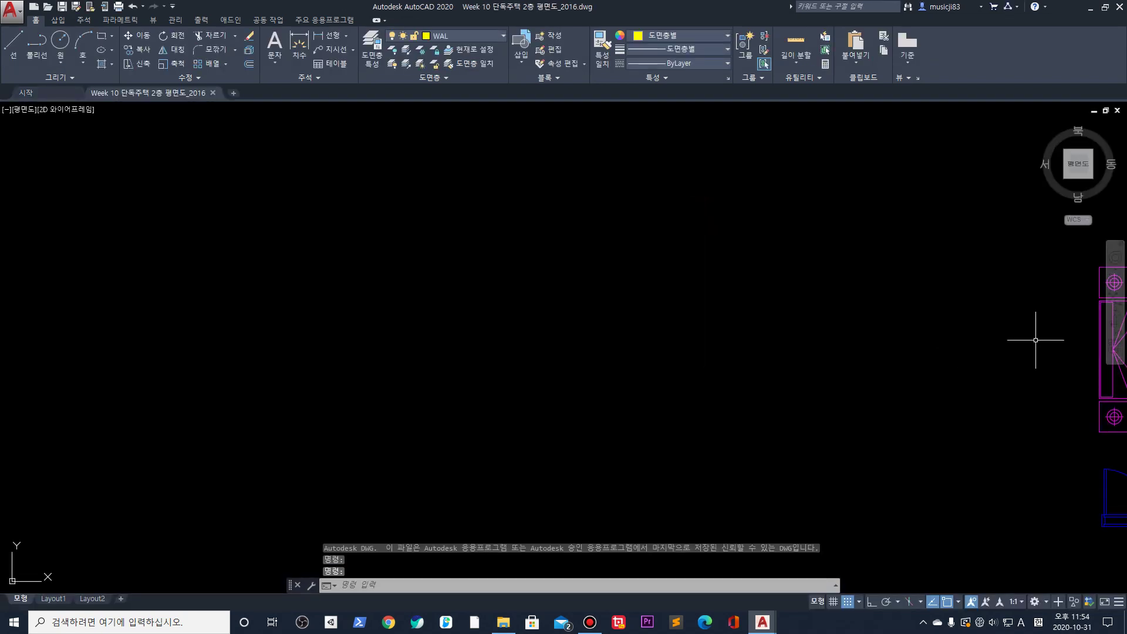
Examine the title-block sheet with its X and Y grid lines and the room labels and symbols placed beside it
scroll(385, 311, "down", 2)
mouse_move(915, 340)
middle_mouse_down()
mouse_move(706, 324)
mouse_move(714, 335)
middle_mouse_up()
scroll(701, 333, "up", 2)
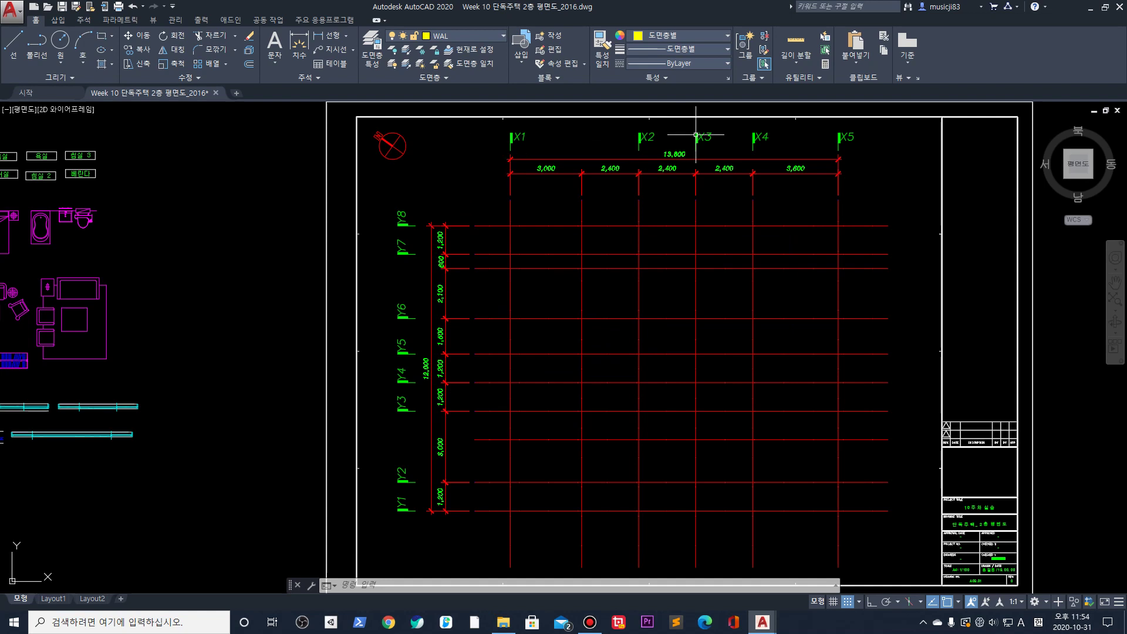
middle_click_drag(440, 364, 721, 347)
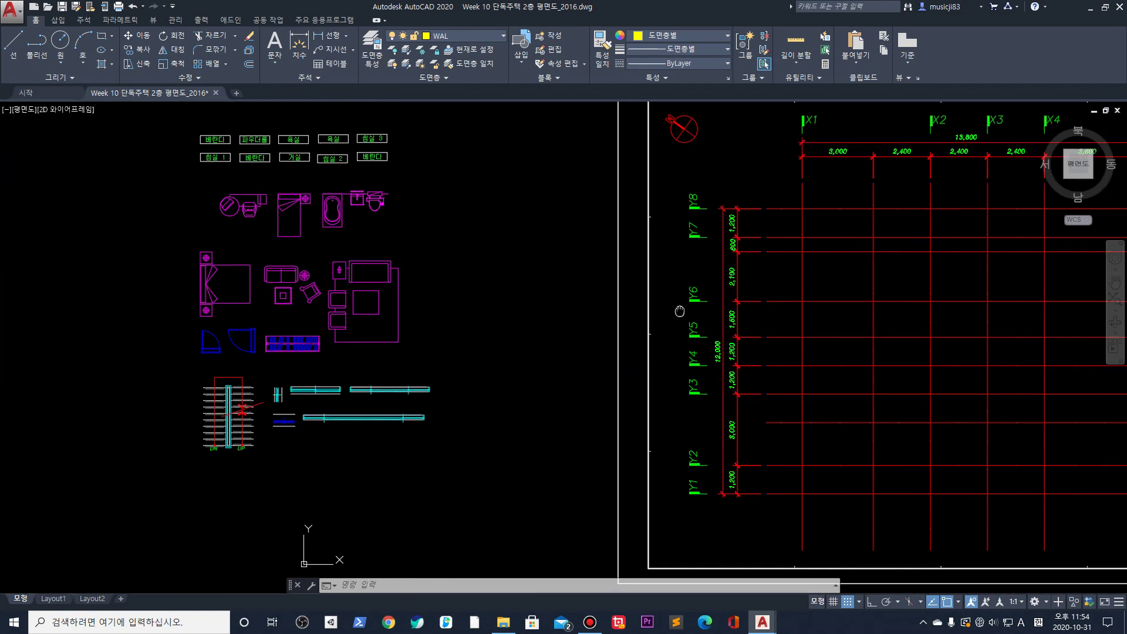
middle_click_drag(425, 277, 475, 344)
scroll(302, 240, "up", 2)
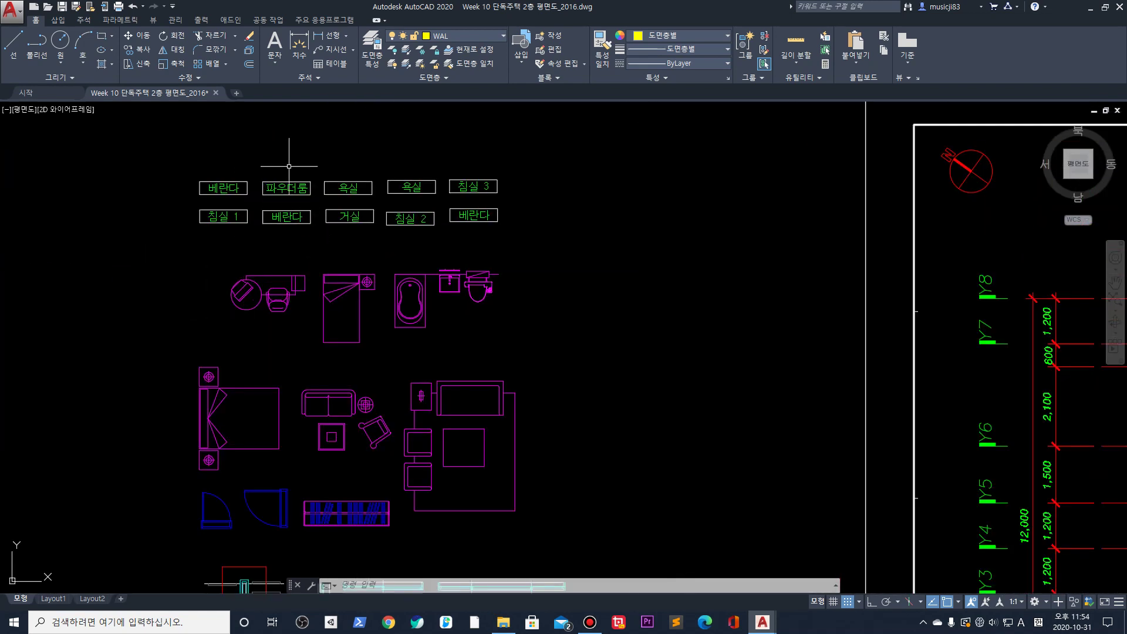
scroll(554, 457, "down", 3)
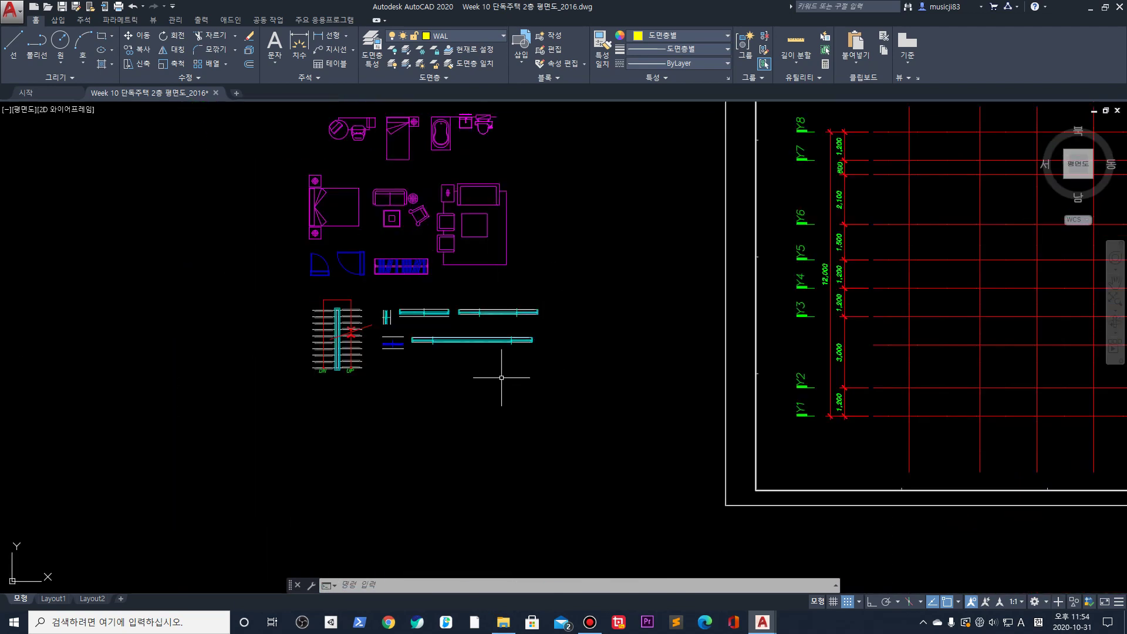
scroll(286, 334, "up", 3)
scroll(441, 334, "down", 4)
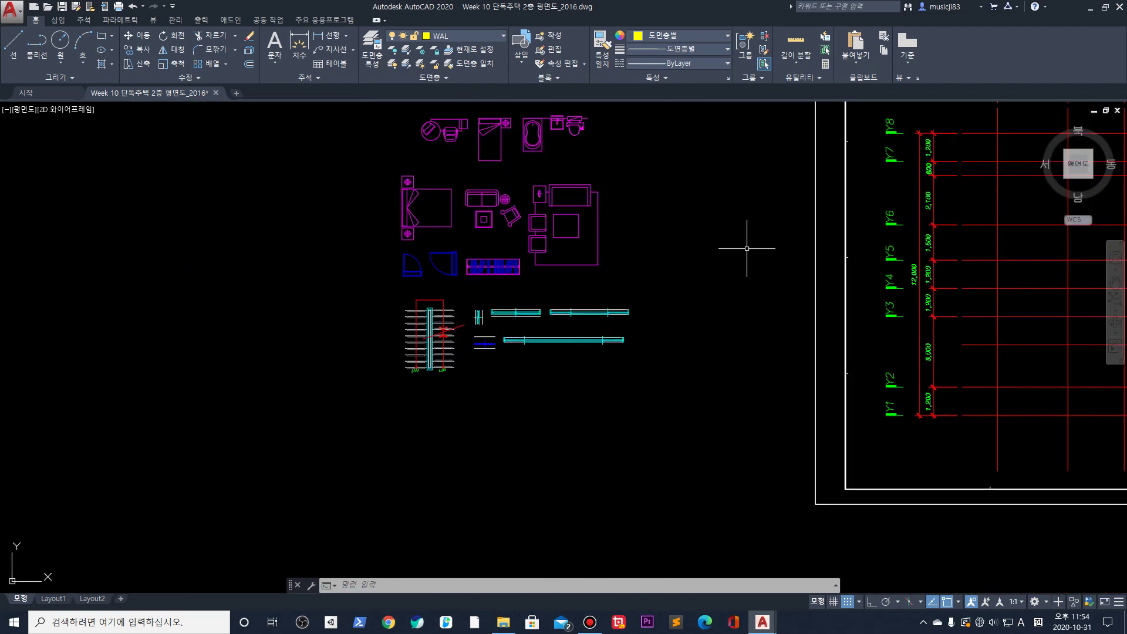
middle_click_drag(747, 244, 504, 362)
middle_click_drag(912, 369, 705, 313)
scroll(706, 313, "down", 1)
scroll(706, 313, "up", 1)
mouse_move(288, 281)
middle_mouse_down()
mouse_move(404, 315)
mouse_move(617, 314)
middle_mouse_up()
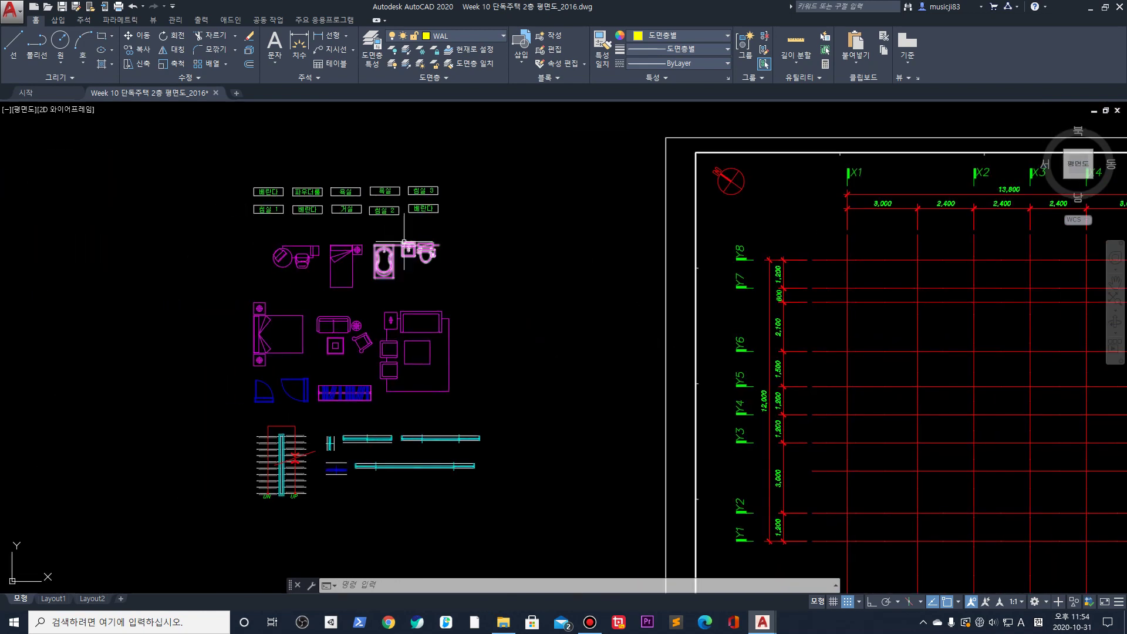
Inspect the prepared furniture, bathroom fixtures, doors, wardrobe, stair and window symbols beside the sheet
scroll(404, 241, "up", 2)
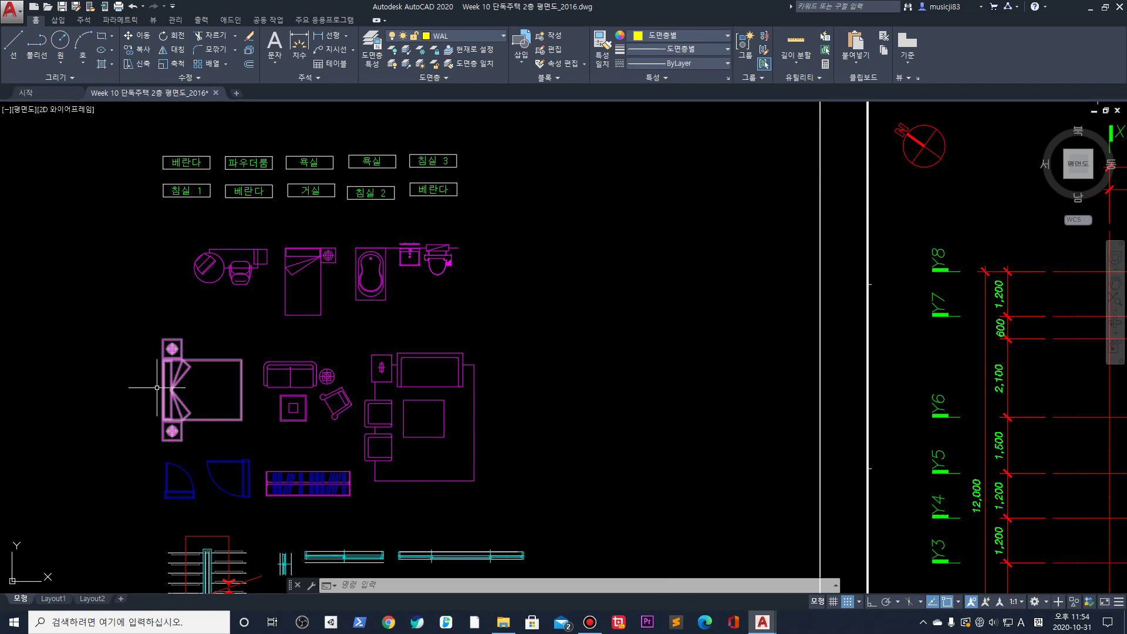
middle_click_drag(329, 492, 468, 261)
scroll(370, 332, "up", 2)
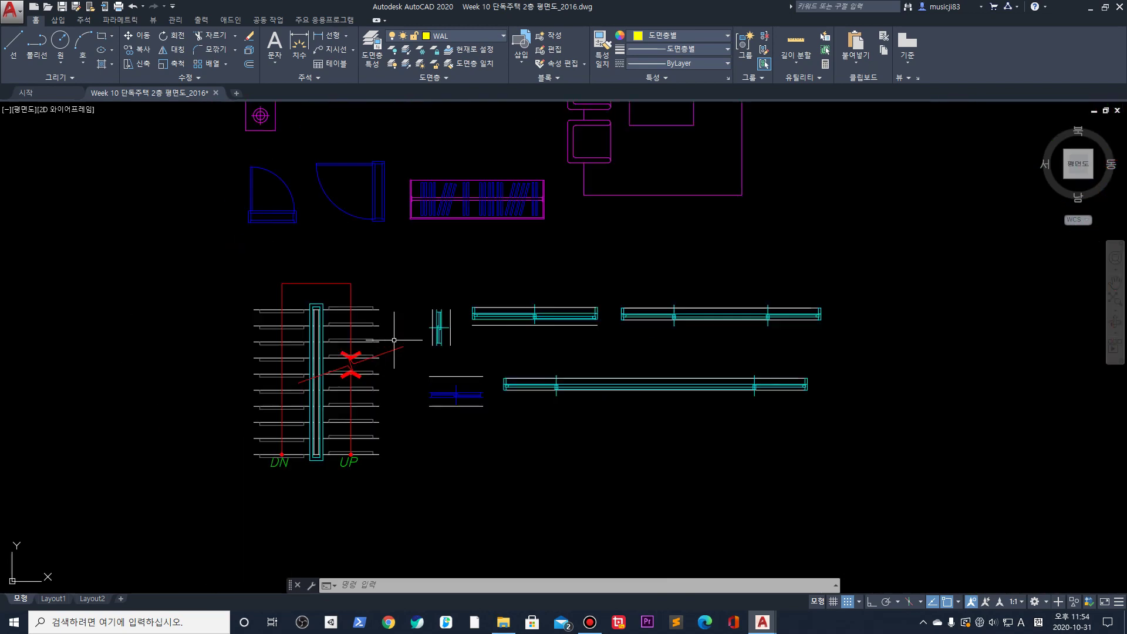
scroll(522, 326, "up", 2)
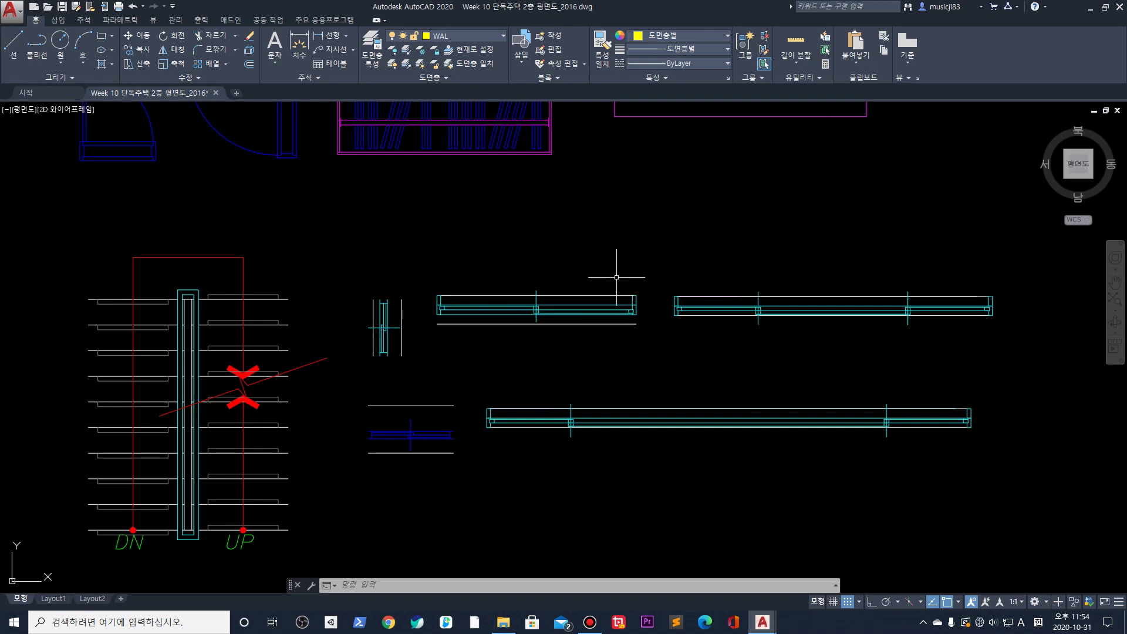
scroll(463, 276, "down", 3)
scroll(528, 264, "up", 2)
scroll(533, 272, "down", 2)
scroll(511, 164, "down", 1)
scroll(510, 182, "down", 1)
scroll(511, 305, "up", 2)
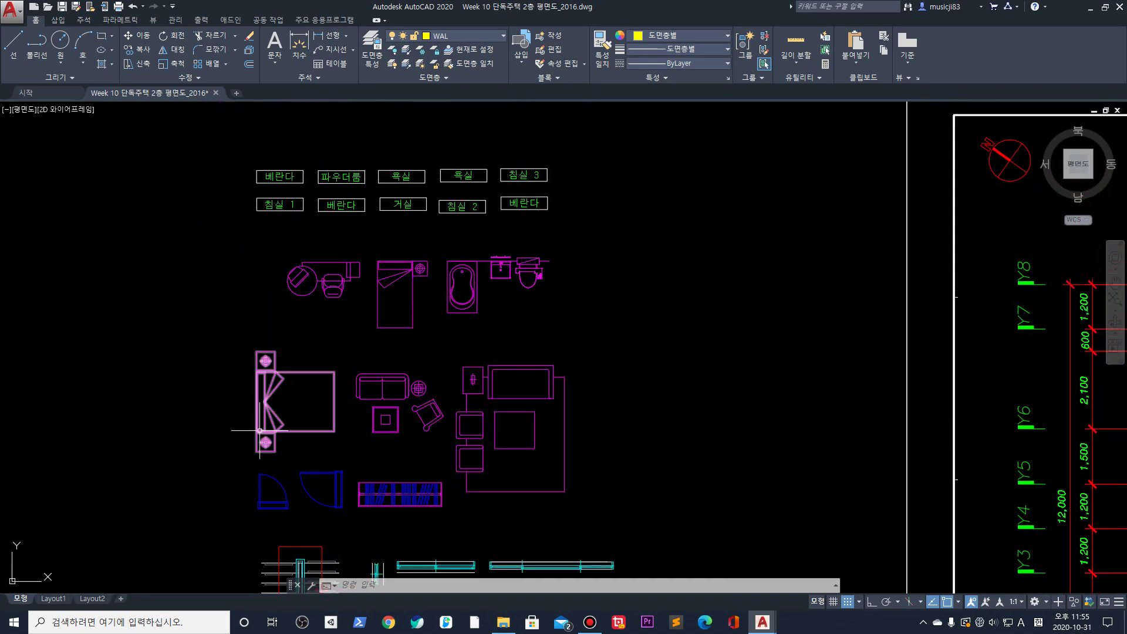
middle_click_drag(562, 460, 587, 142)
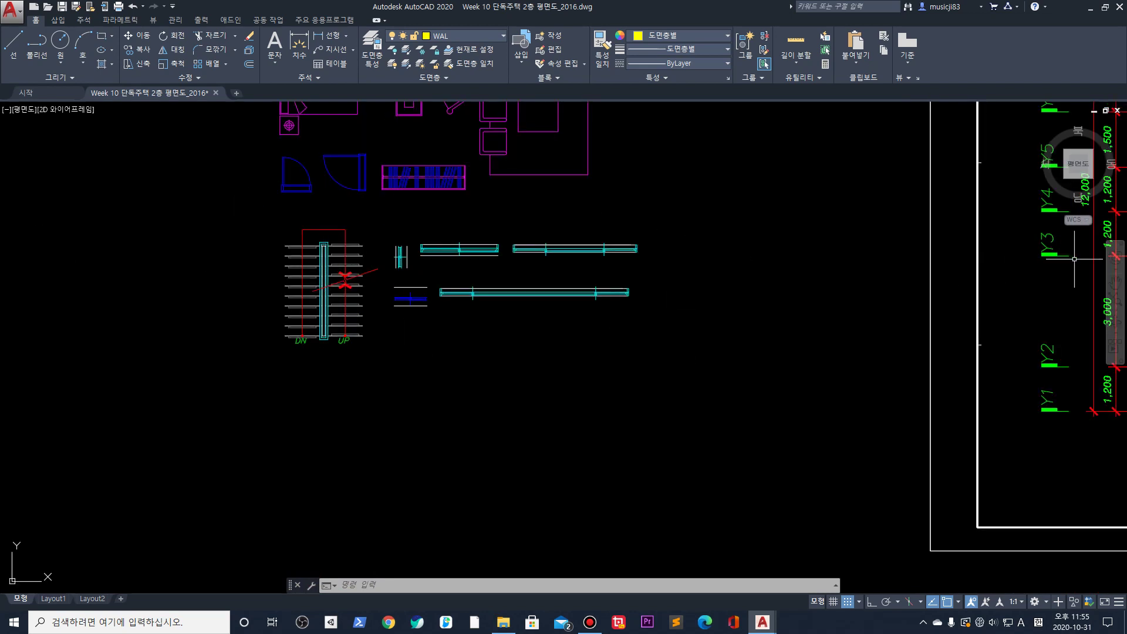
Review the dimensioned grid on the drawing sheet and its placement relative to the prepared symbols
scroll(1047, 273, "down", 3)
middle_click_drag(828, 334, 549, 351)
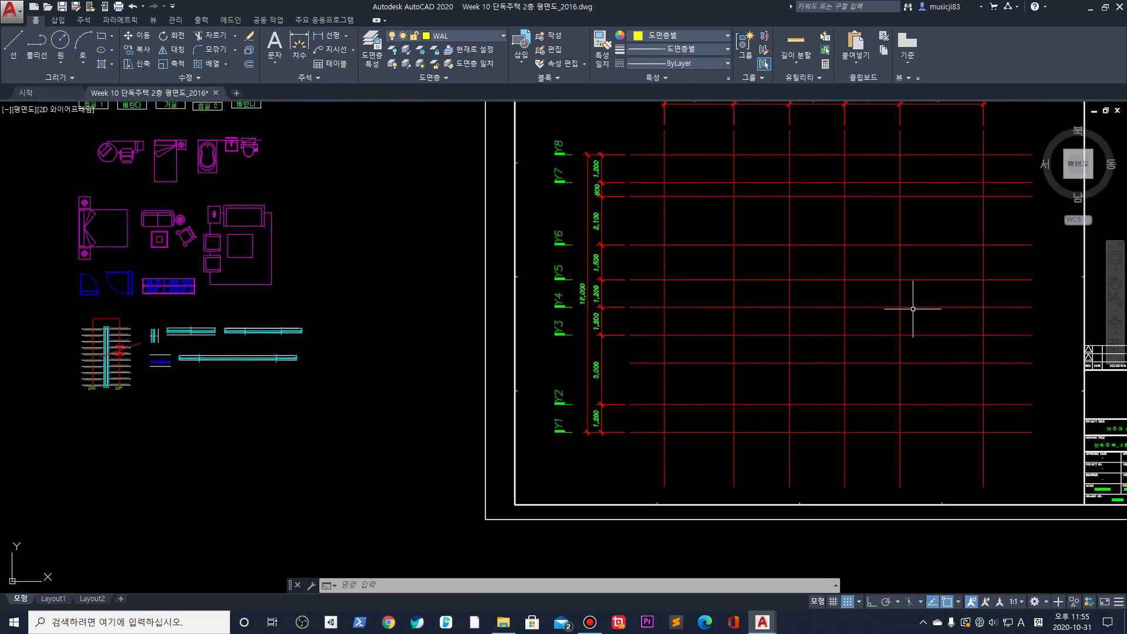
scroll(910, 304, "down", 2)
middle_click_drag(910, 305, 659, 333)
scroll(659, 332, "up", 2)
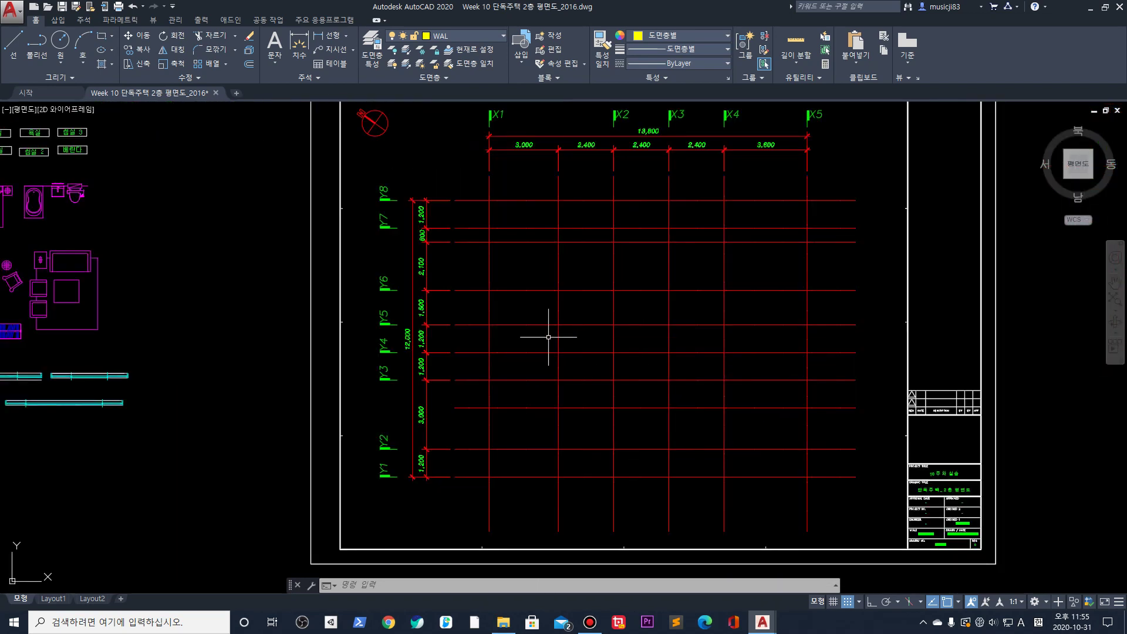
middle_click_drag(417, 338, 605, 346)
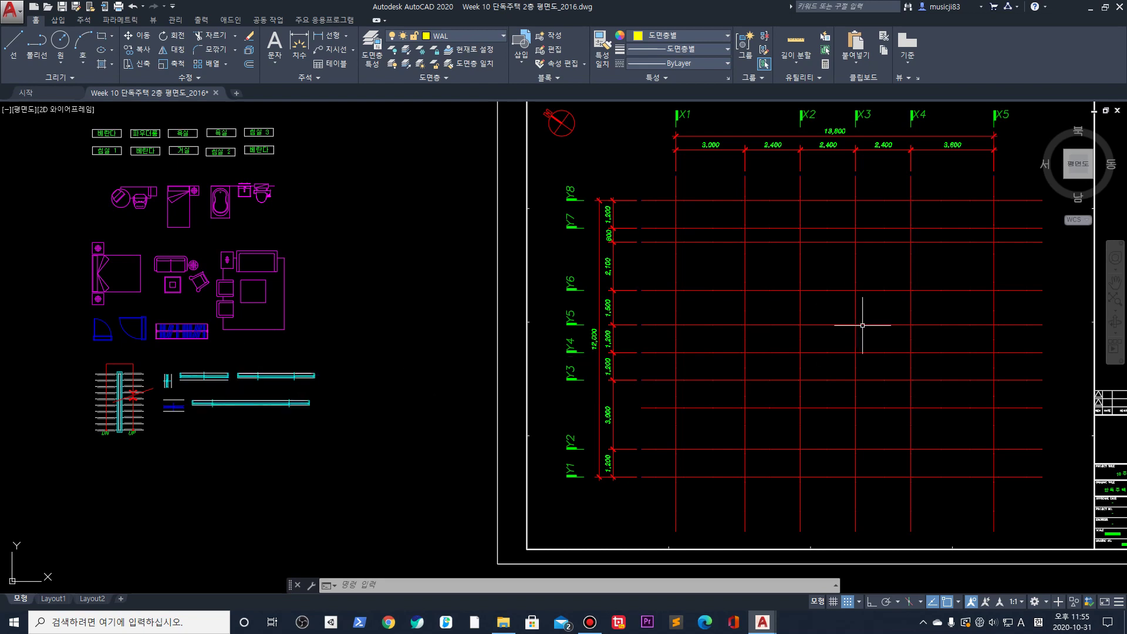
scroll(873, 321, "down", 2)
middle_click_drag(868, 322, 830, 327)
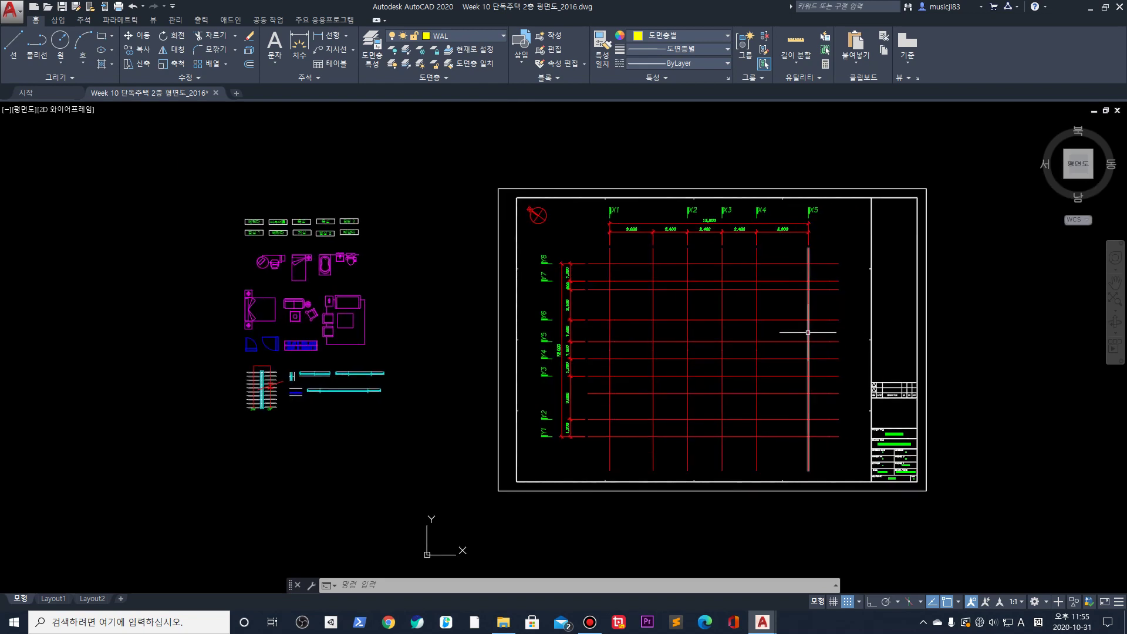
scroll(805, 330, "up", 2)
middle_click_drag(922, 354, 875, 349)
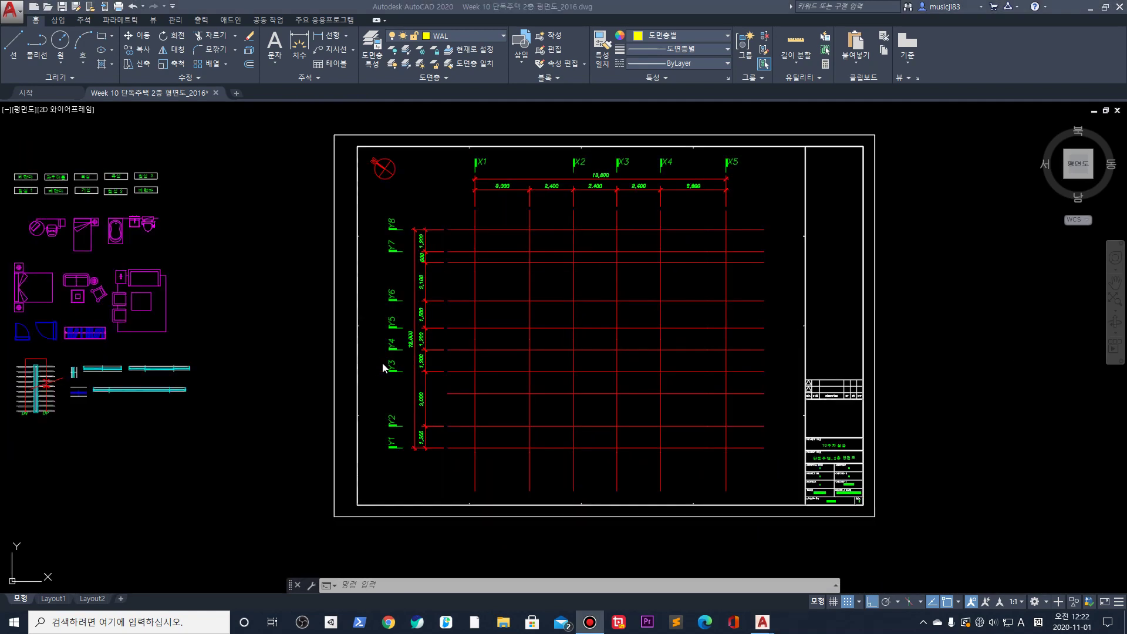
Set up a multiline for the outer walls with zero justification and a scale of 300
scroll(478, 368, "up", 2)
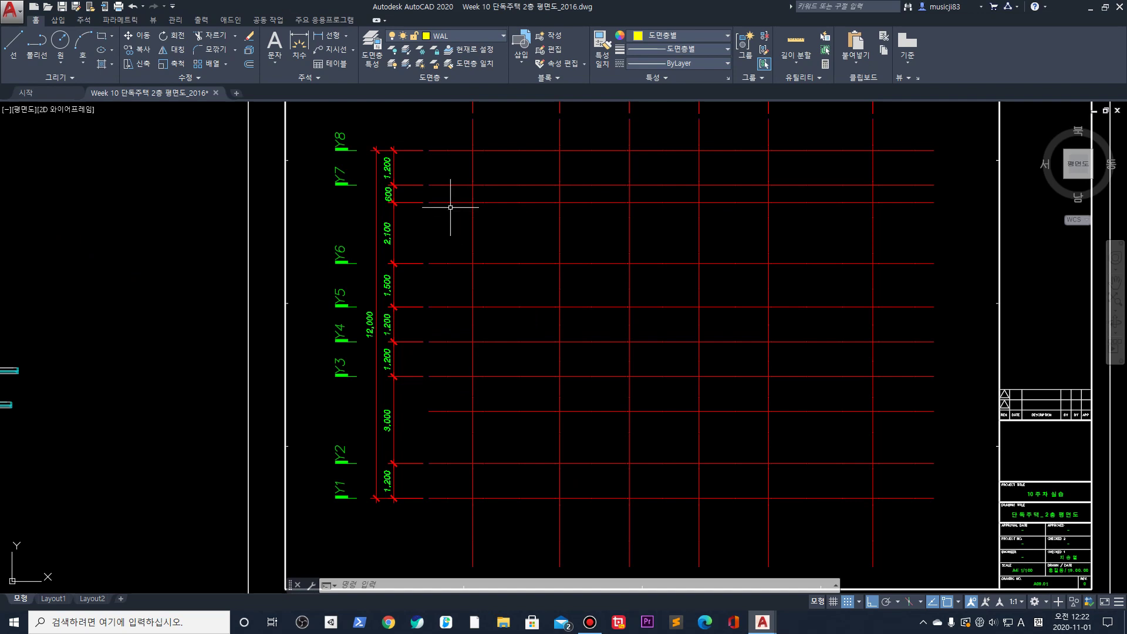
scroll(453, 214, "down", 2)
middle_click_drag(525, 210, 486, 264)
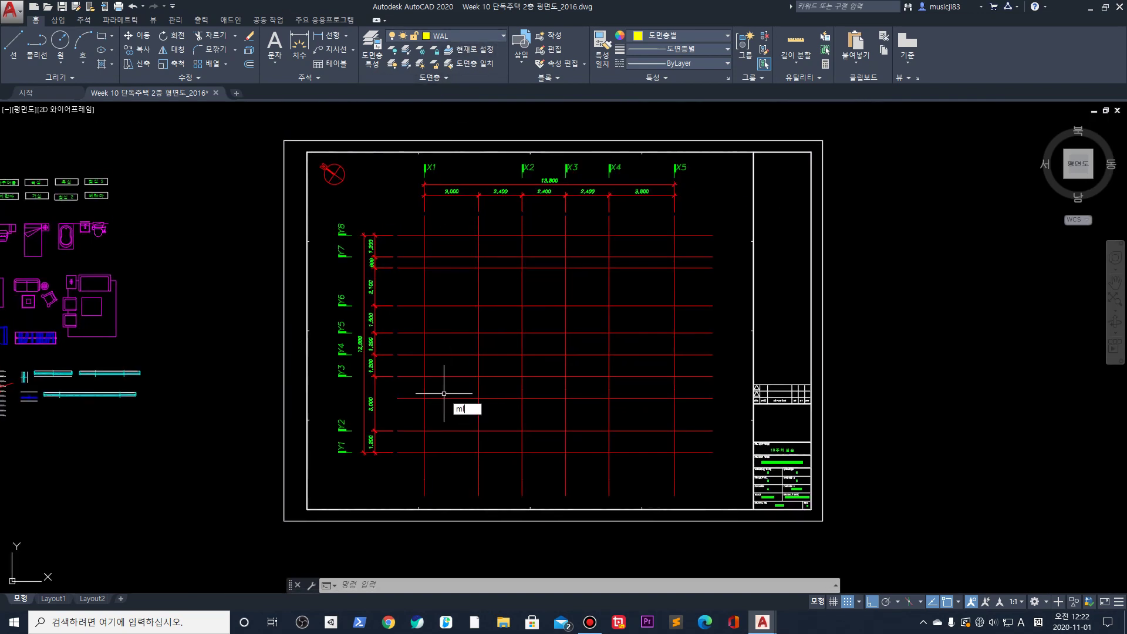
key("Return")
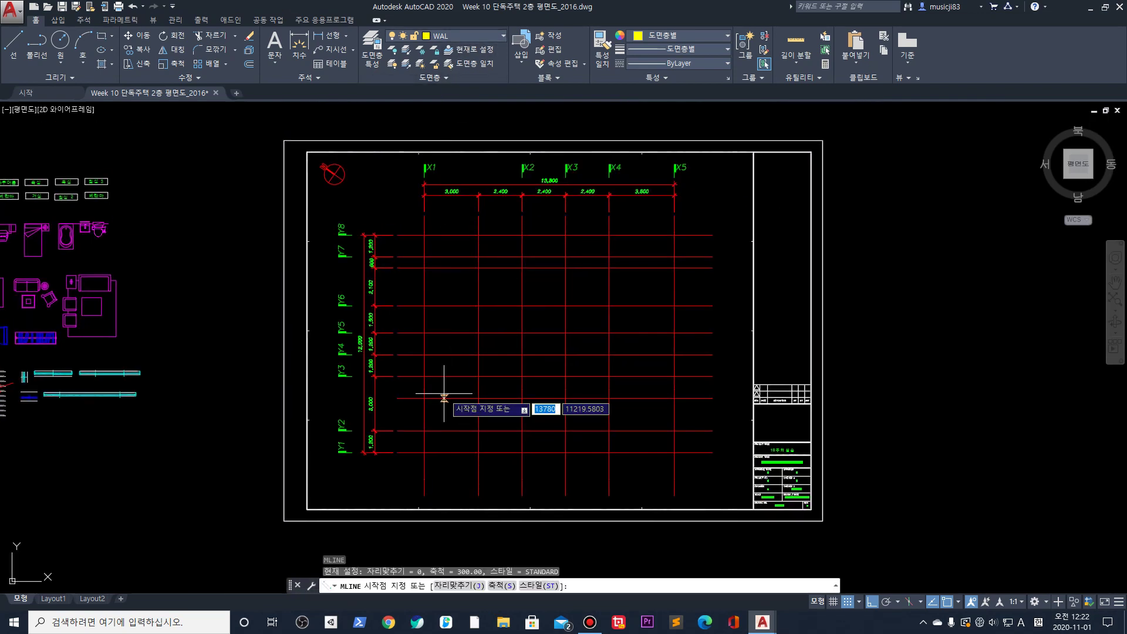
left_click(480, 586)
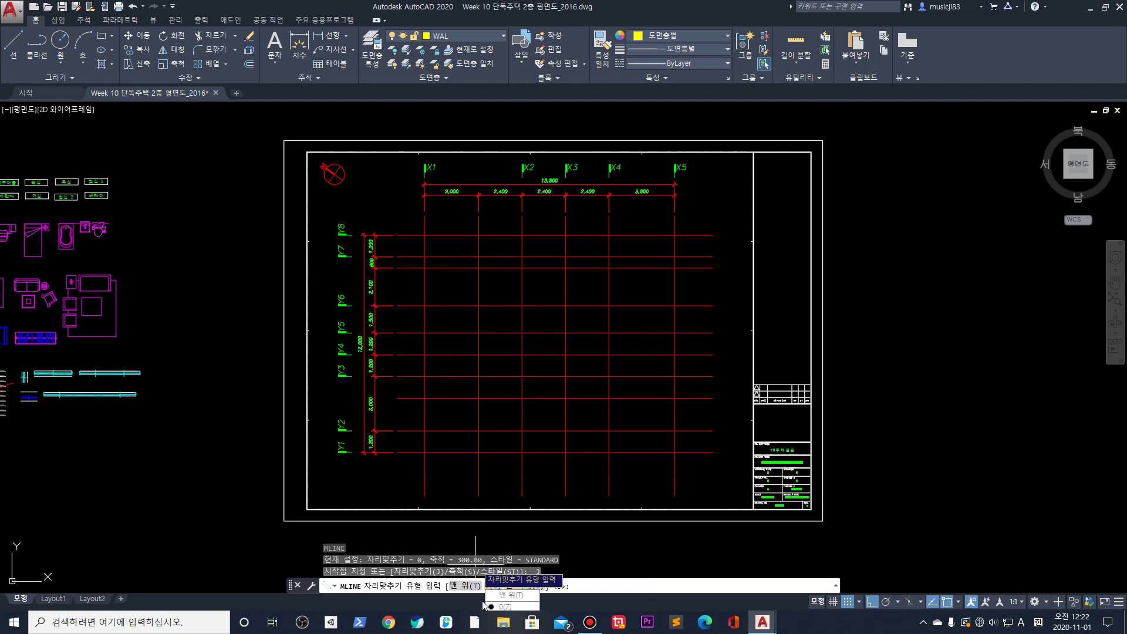
left_click(500, 607)
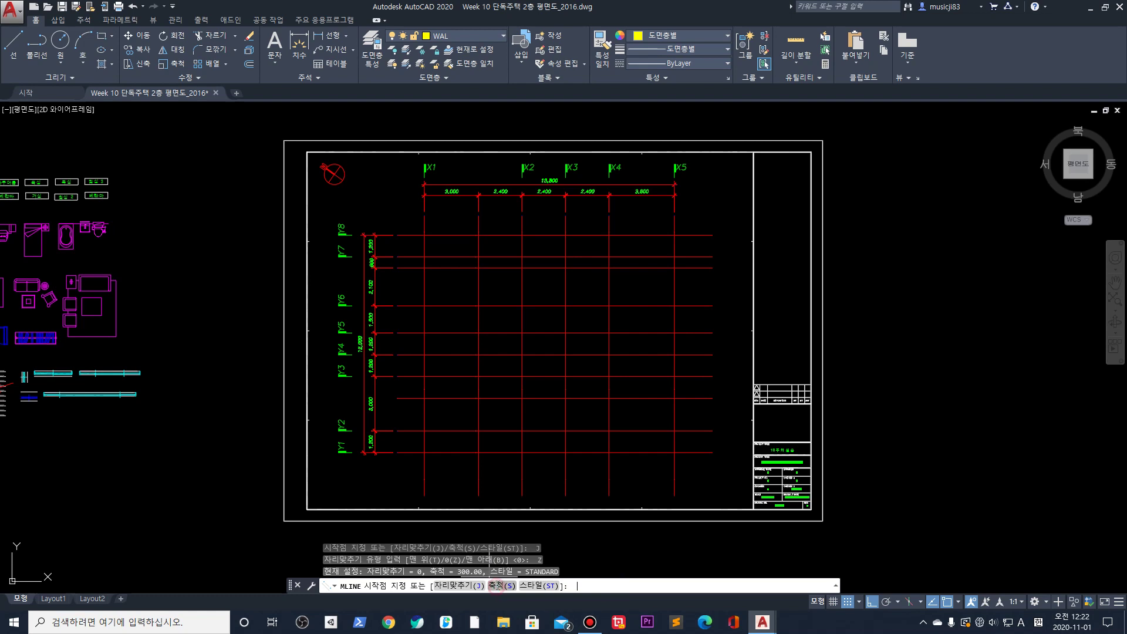
left_click(496, 586)
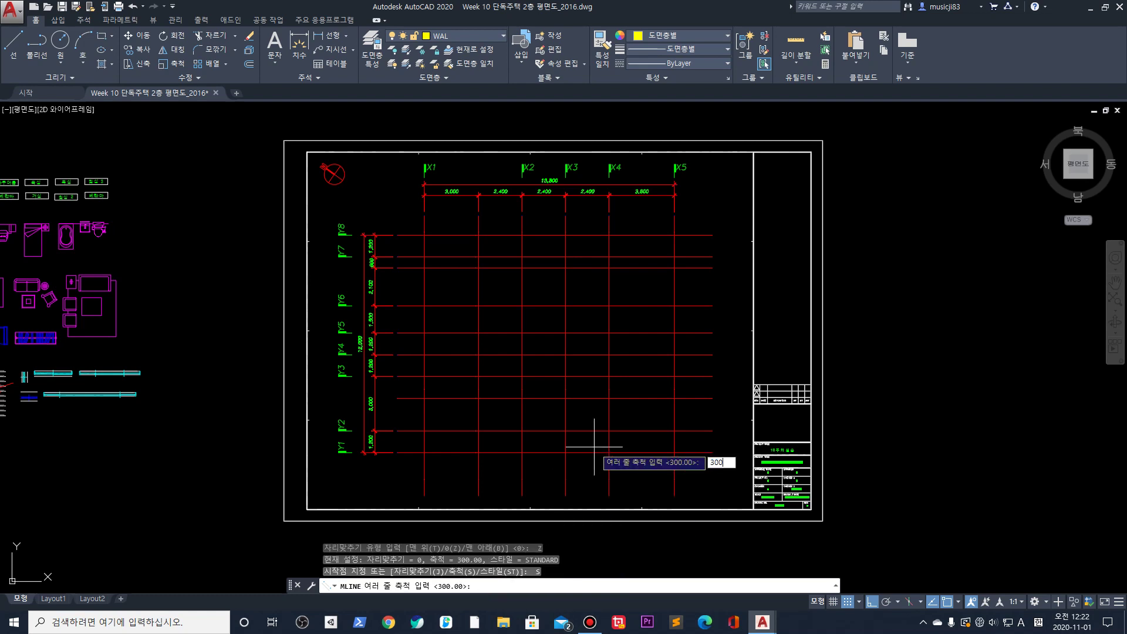
key("Return")
Draw the outer wall multiline along X1 from the unlabelled grid line between Y2 and Y3 up to Y8, continuing along Y8 to X2
scroll(433, 338, "up", 2)
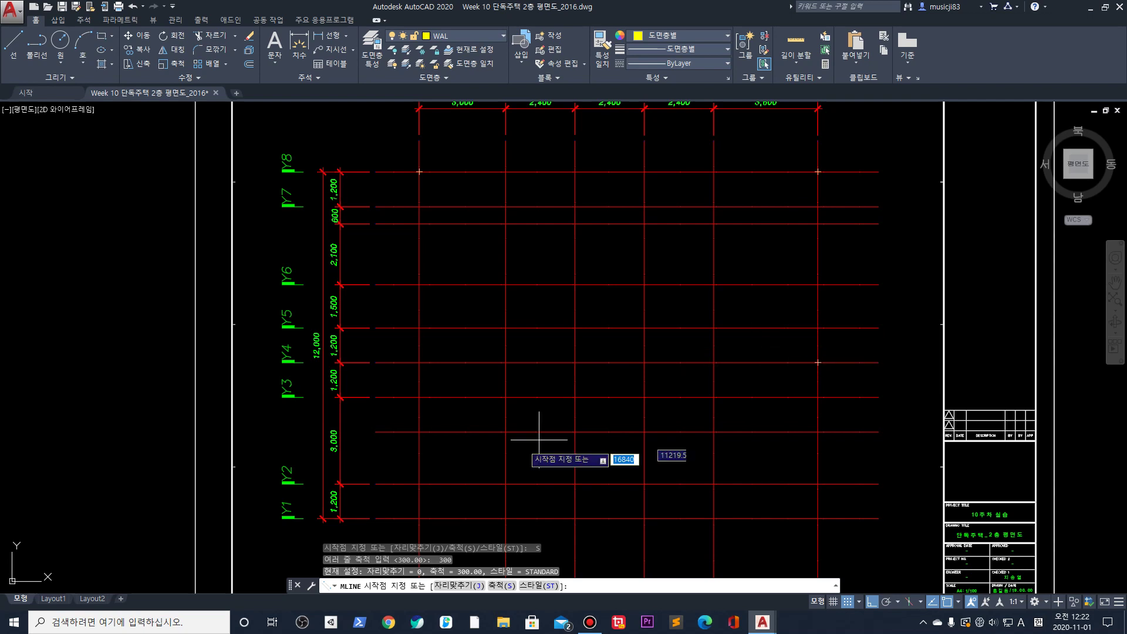
left_click(419, 432)
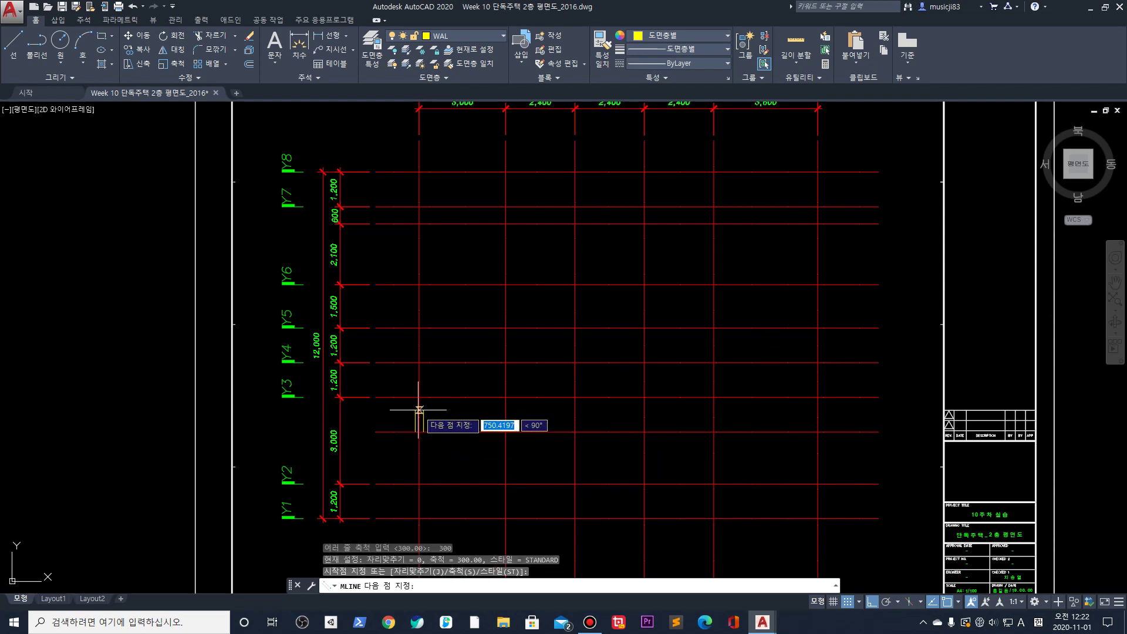
left_click(419, 172)
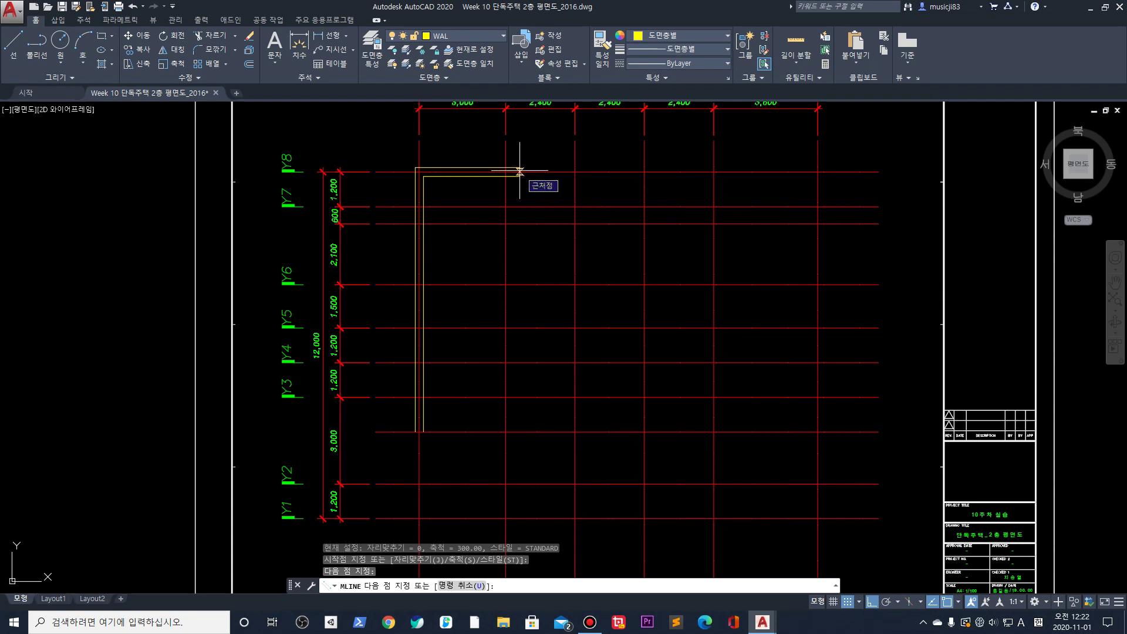
left_click(575, 172)
middle_click_drag(649, 157, 640, 240)
key("Return")
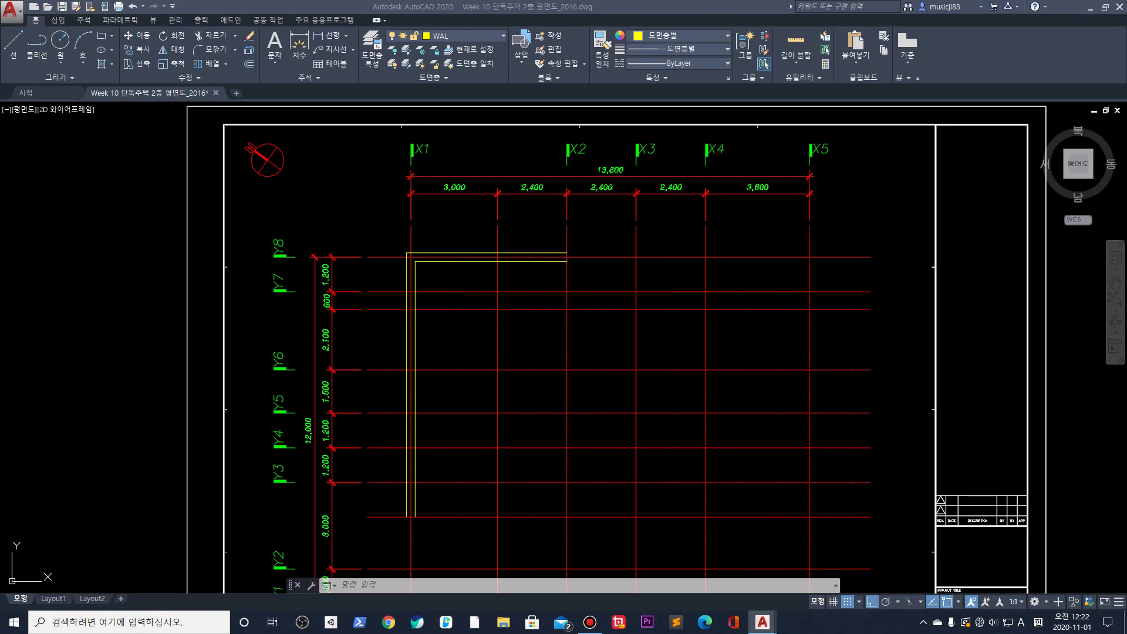
Draw a separate 300-wide wall multiline along X2 from Y8 down to Y6
scroll(588, 249, "up", 2)
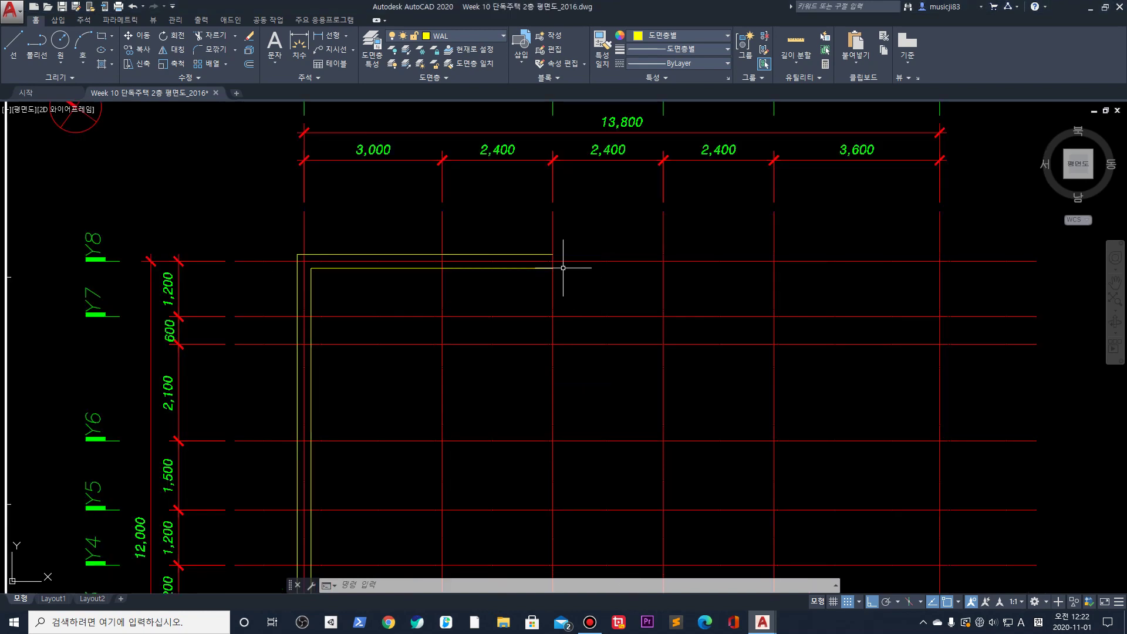
middle_click_drag(549, 243, 538, 217)
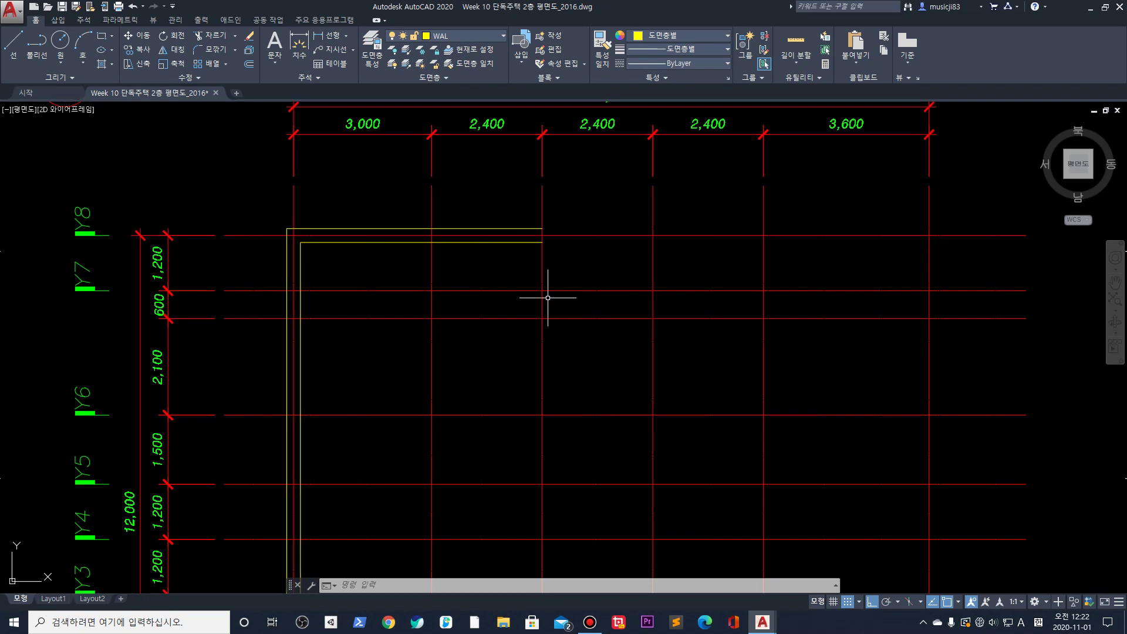
type("l")
key("Return")
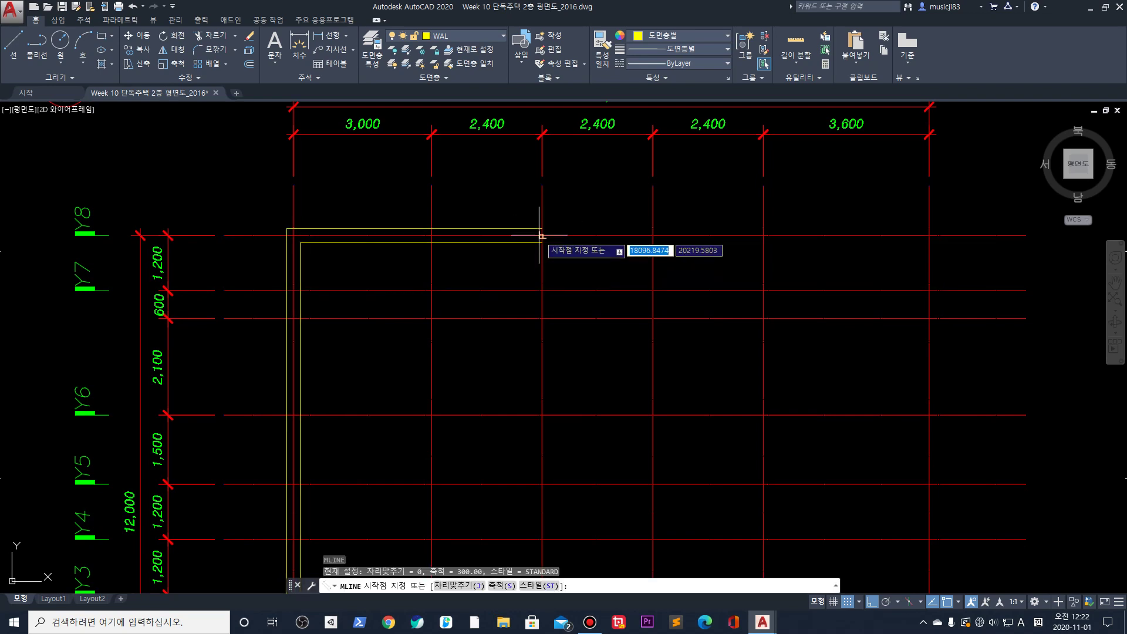
left_click(542, 236)
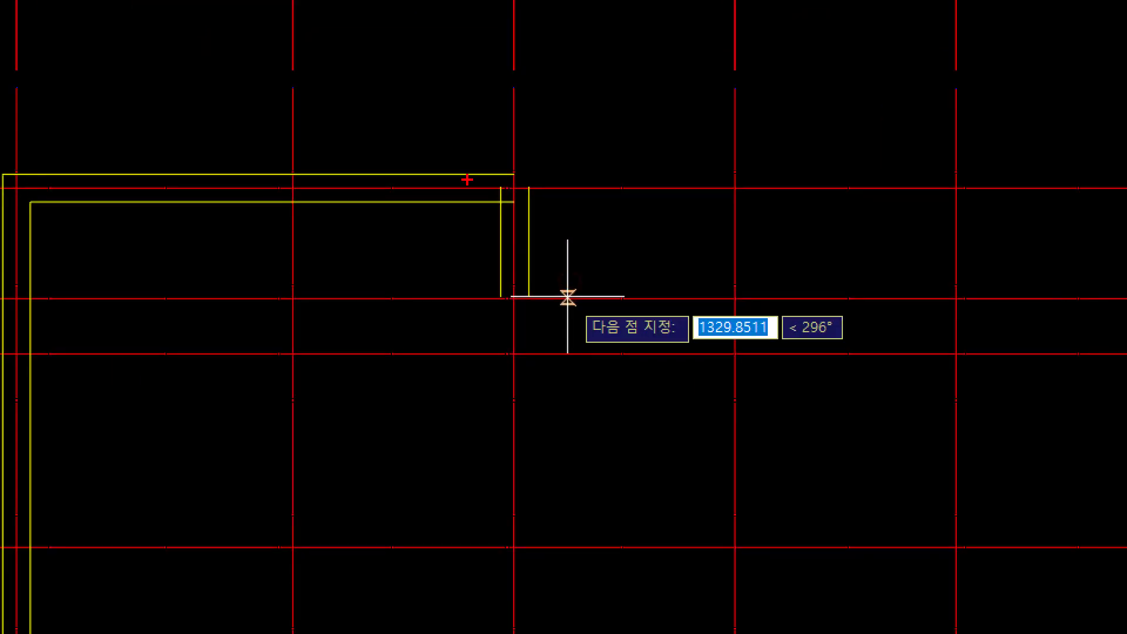
mouse_move(463, 192)
left_mouse_down()
mouse_move(453, 198)
mouse_move(514, 346)
left_mouse_up()
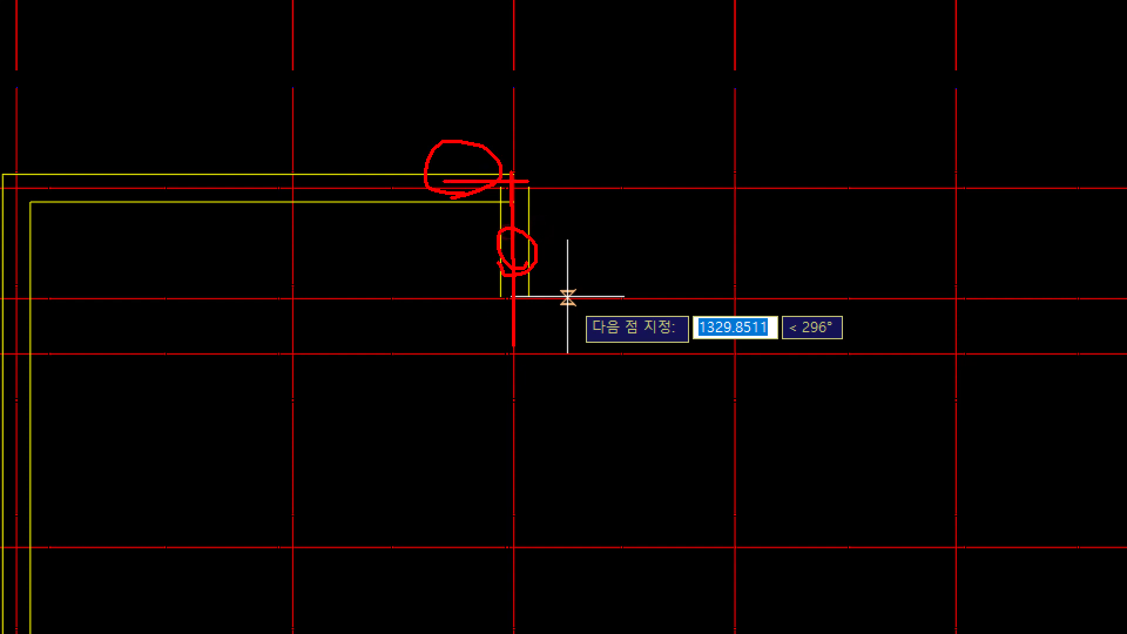
left_click_drag(518, 162, 522, 339)
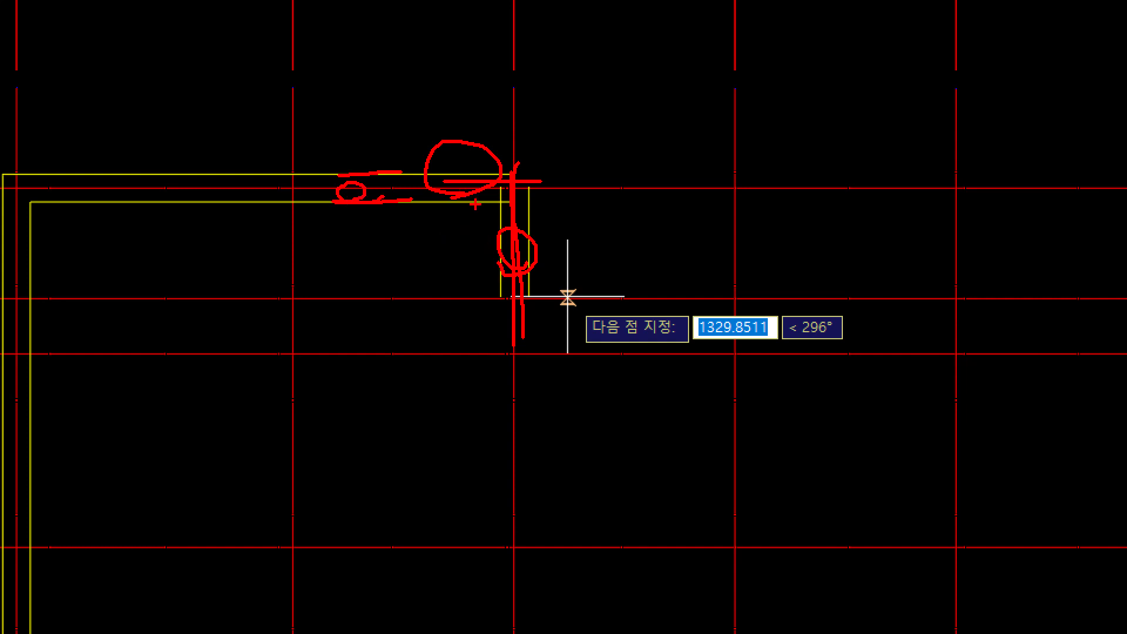
key("Escape")
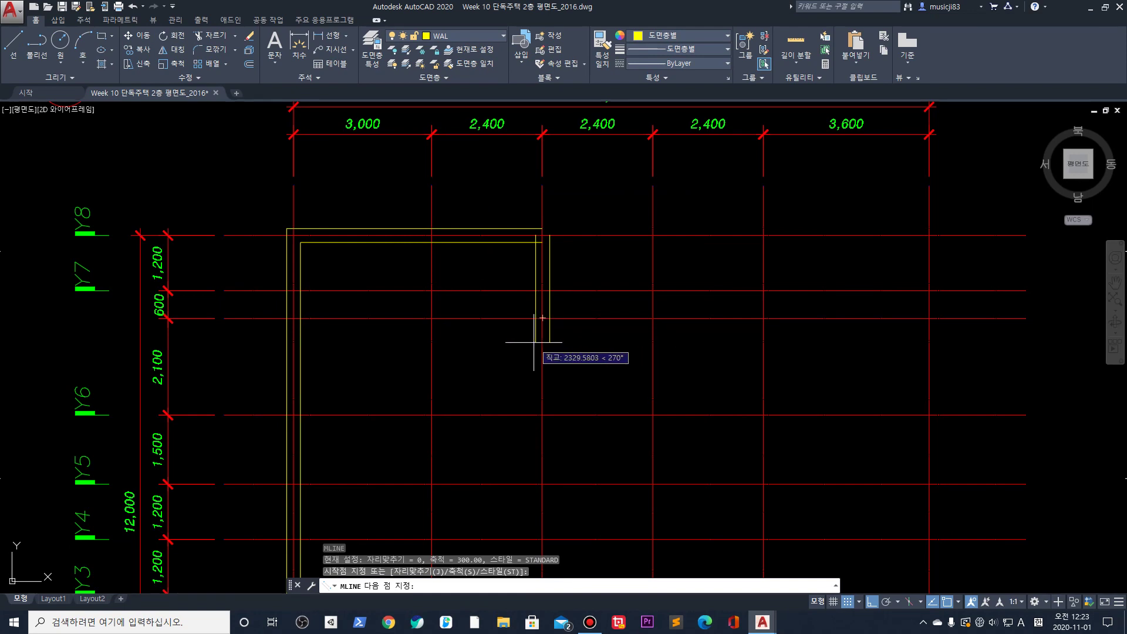
left_click(542, 415)
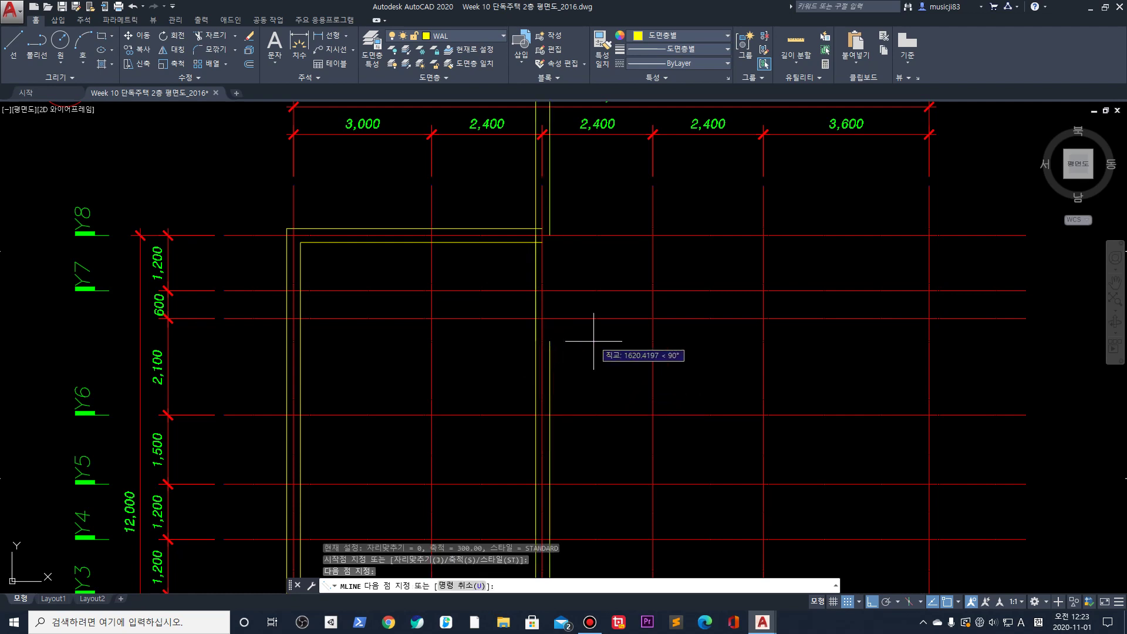
key("Return")
Draw a 300-wide wall multiline along X3 from Y8 down to Y6
scroll(552, 358, "down", 3)
scroll(636, 352, "up", 3)
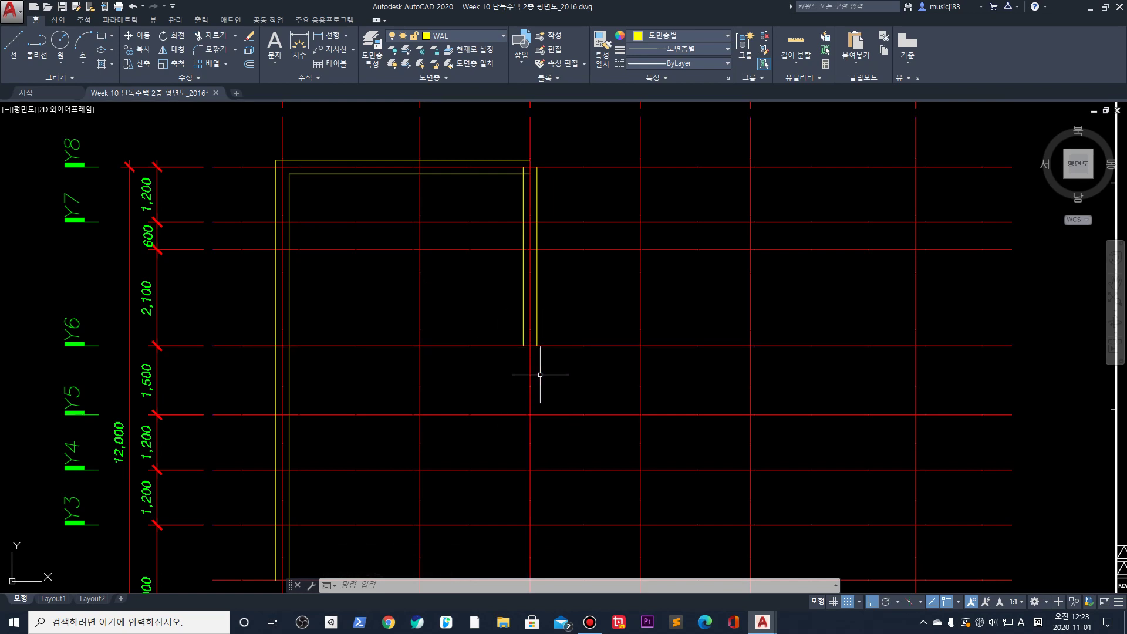
middle_click_drag(688, 213, 618, 242)
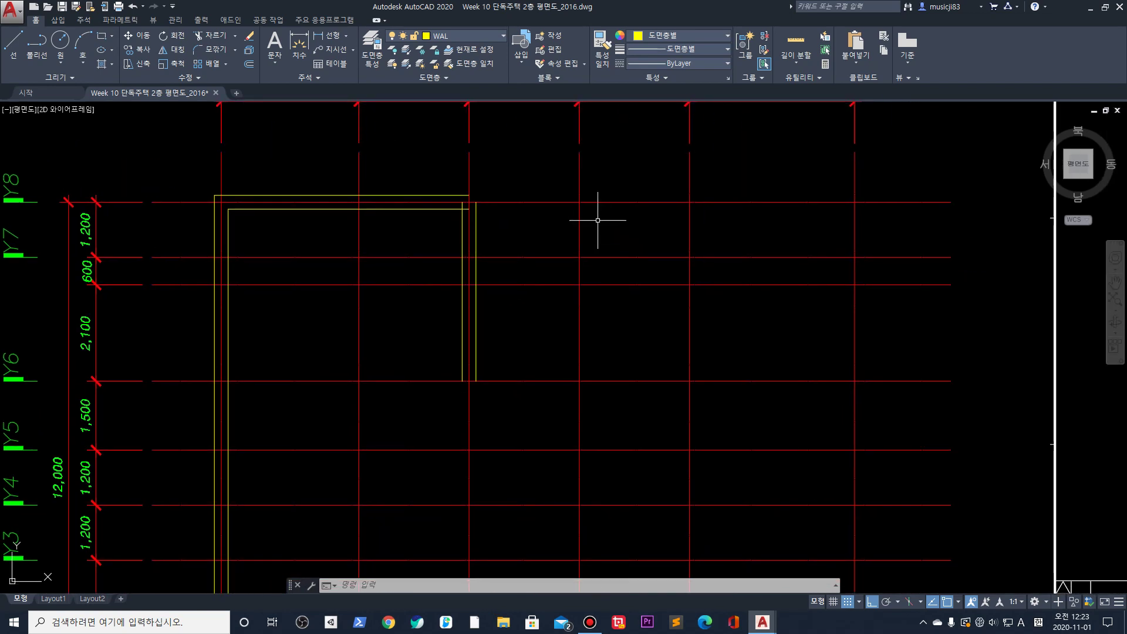
key("Return")
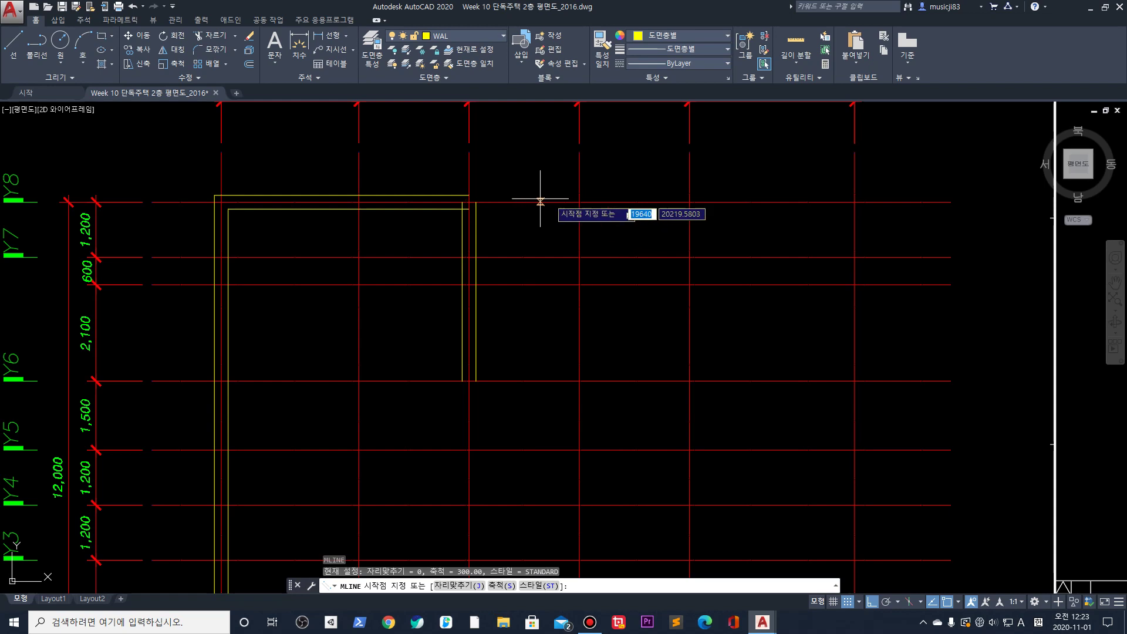
left_click(580, 202)
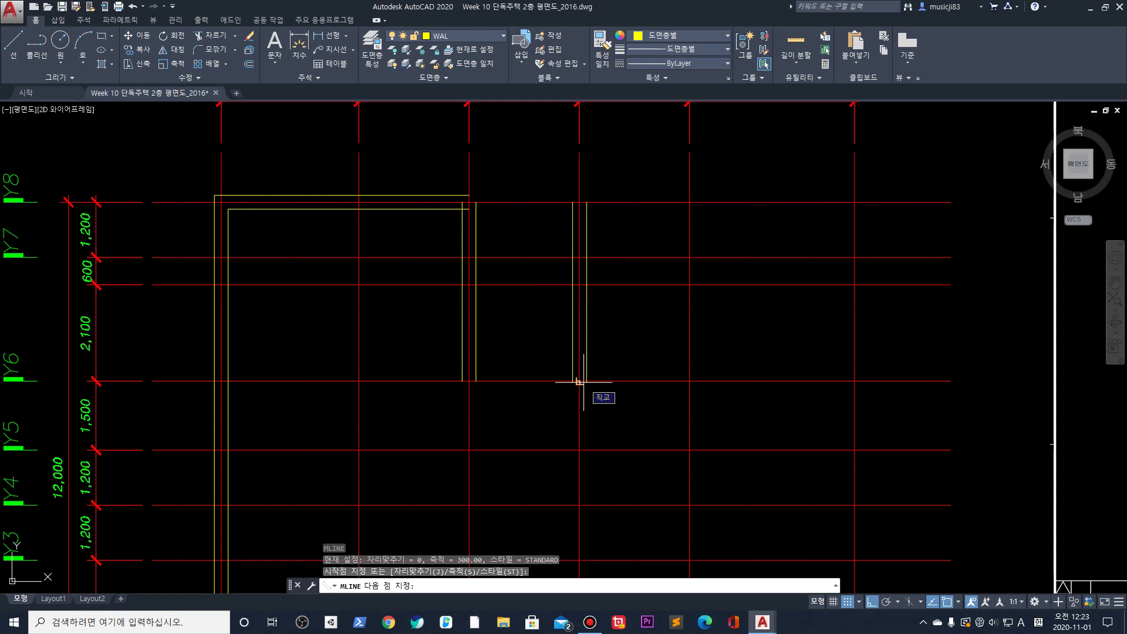
left_click(578, 382)
key("Return")
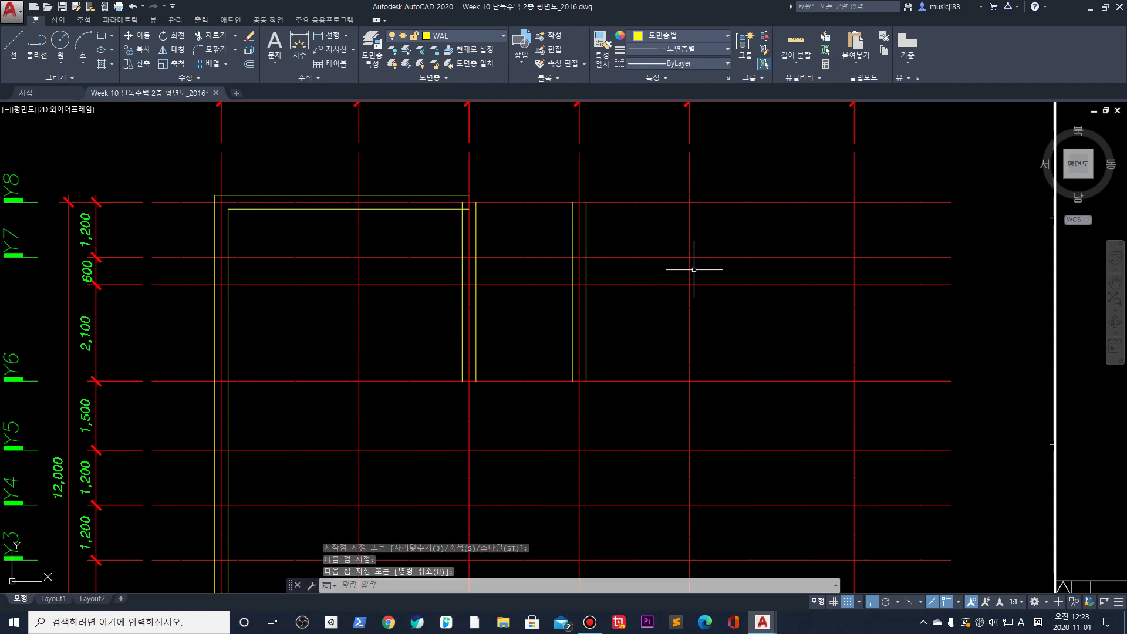
Switch to File Explorer and open the recent reference image Week 10 단독주택 2층 평면도.jpg
scroll(614, 257, "up", 2)
scroll(801, 231, "down", 2)
middle_click_drag(801, 232, 701, 251)
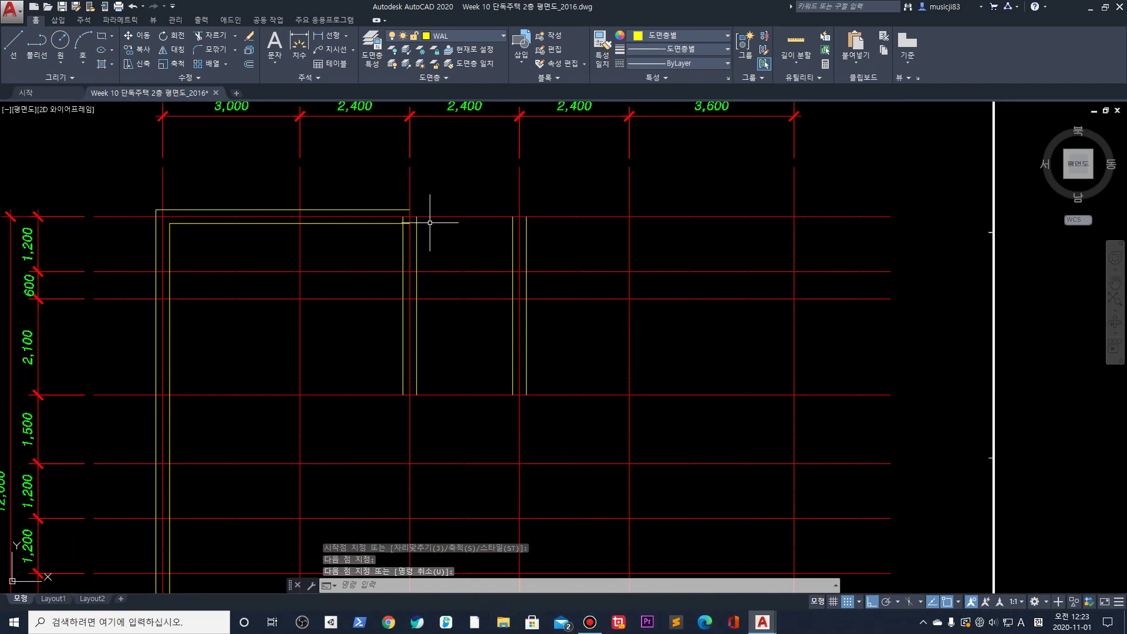
left_click(503, 622)
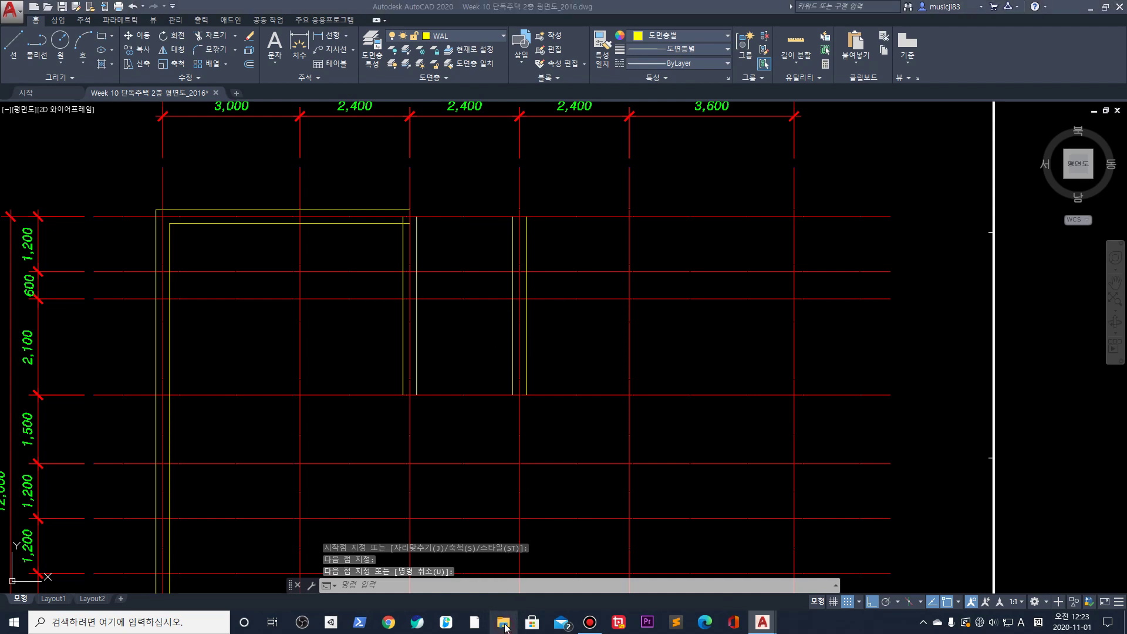
left_click(458, 400)
double_click(458, 398)
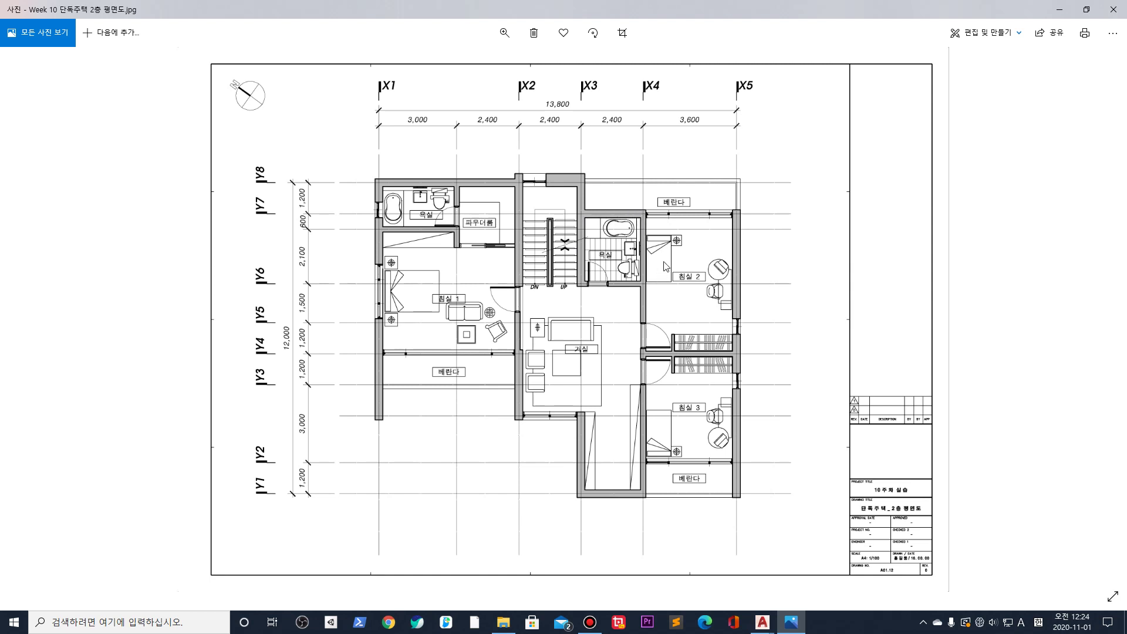
Examine the wall layout and thicknesses around the living room, bedrooms and verandas in the reference plan, and return to the AutoCAD drawing
scroll(662, 259, "up", 5)
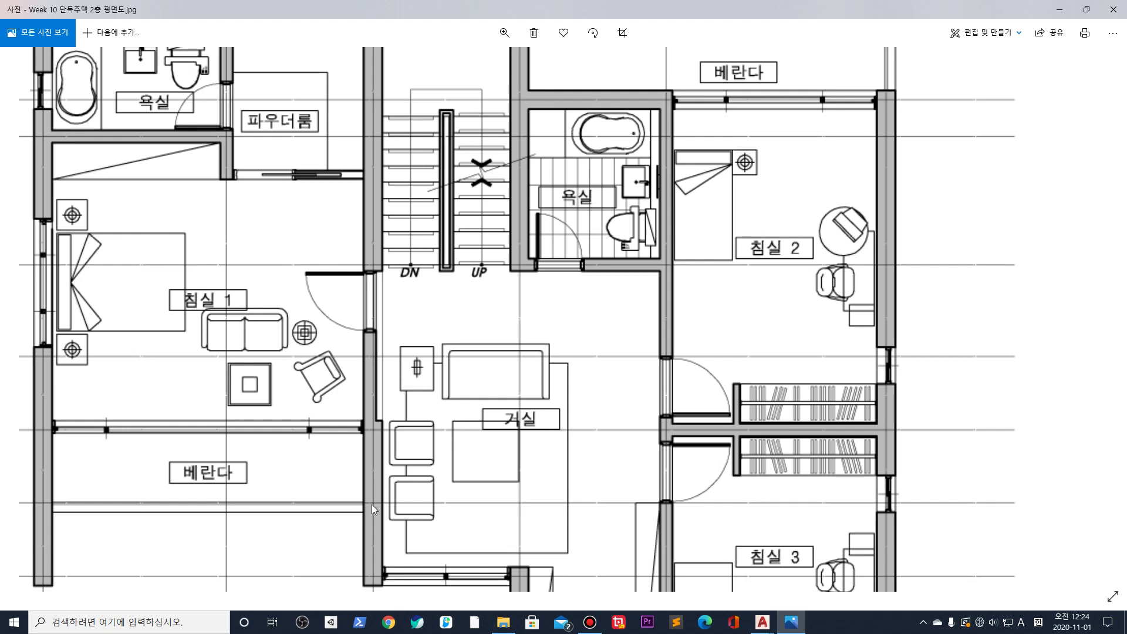
scroll(384, 541, "up", 3)
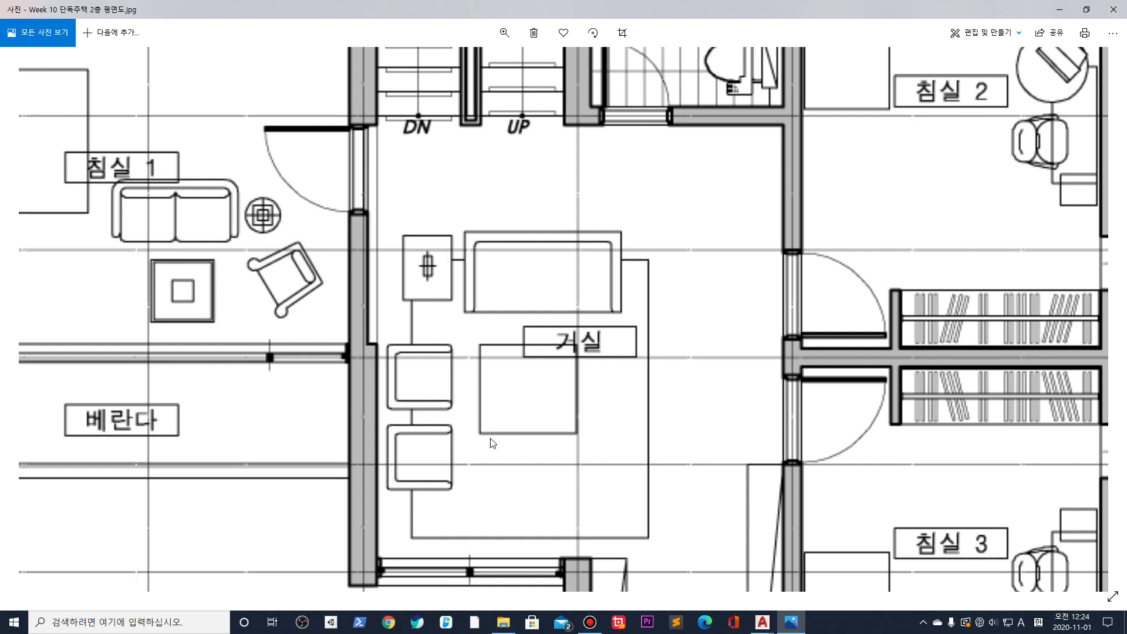
scroll(558, 402, "down", 2)
scroll(562, 402, "down", 2)
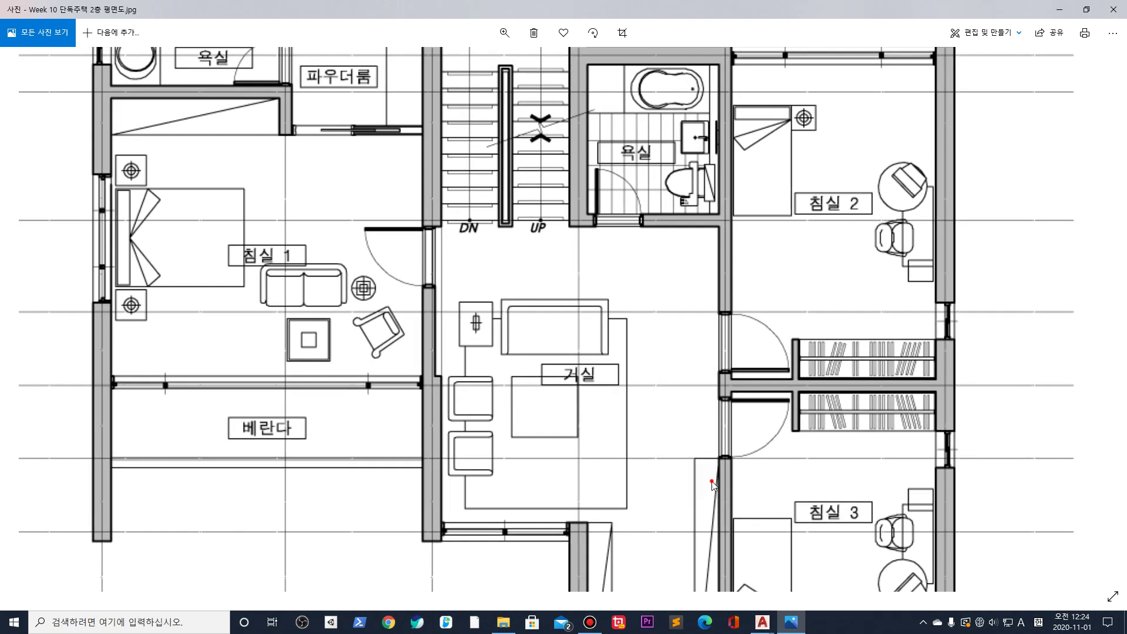
scroll(574, 331, "up", 3)
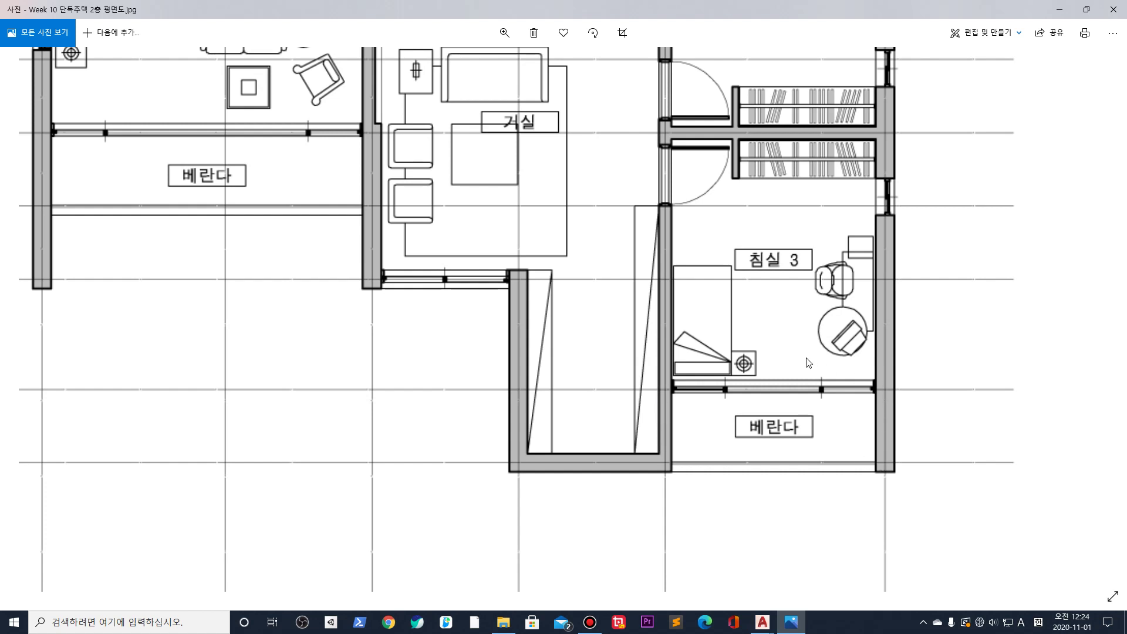
scroll(763, 301, "down", 4)
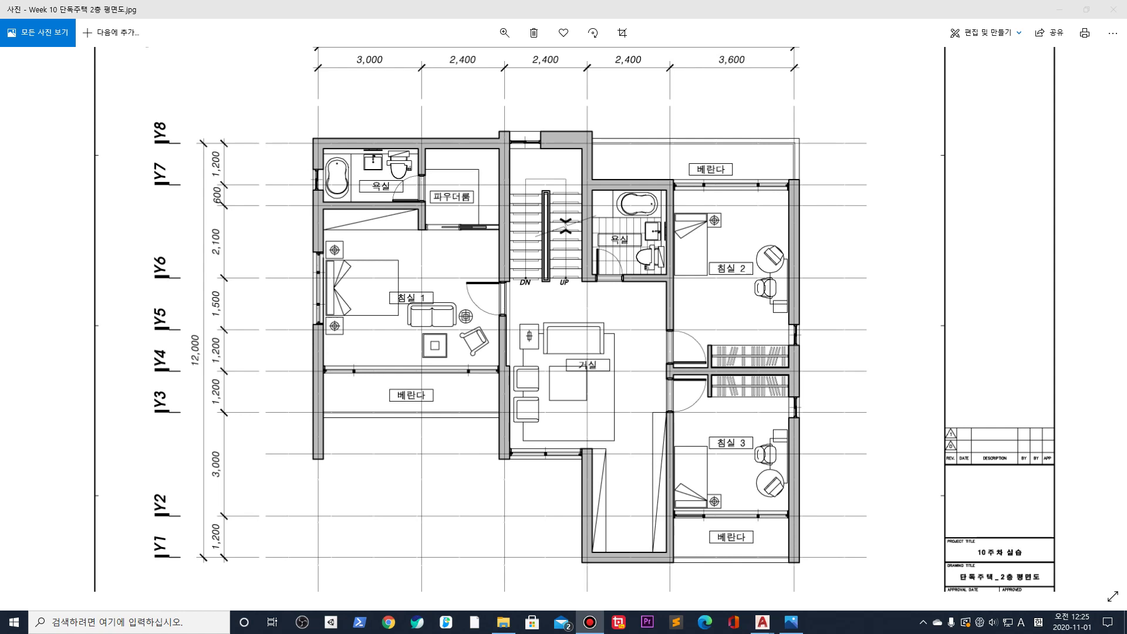
left_click(1060, 9)
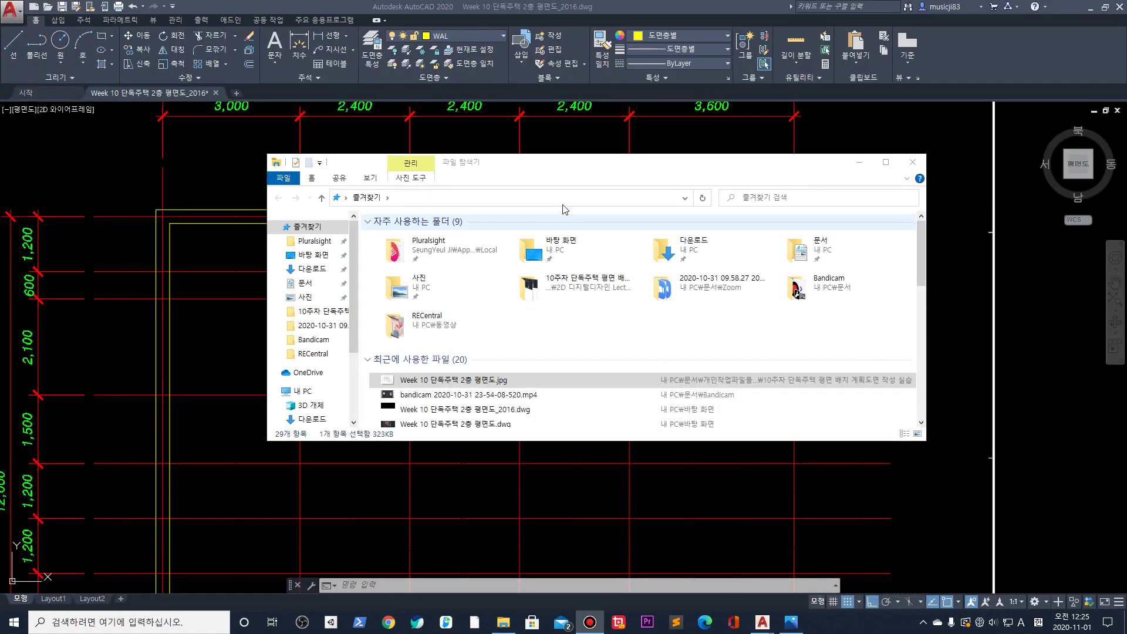
left_click(913, 162)
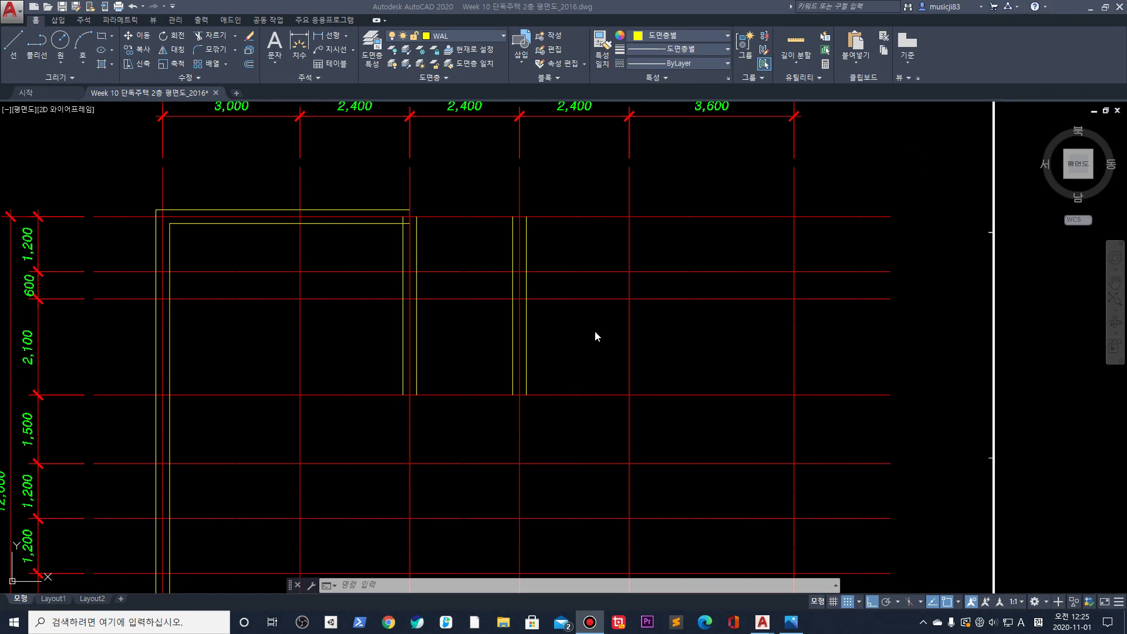
Draw a 300-wide wall multiline along Y7 from X3 to X4
left_click(549, 264)
type("ml")
key("Return")
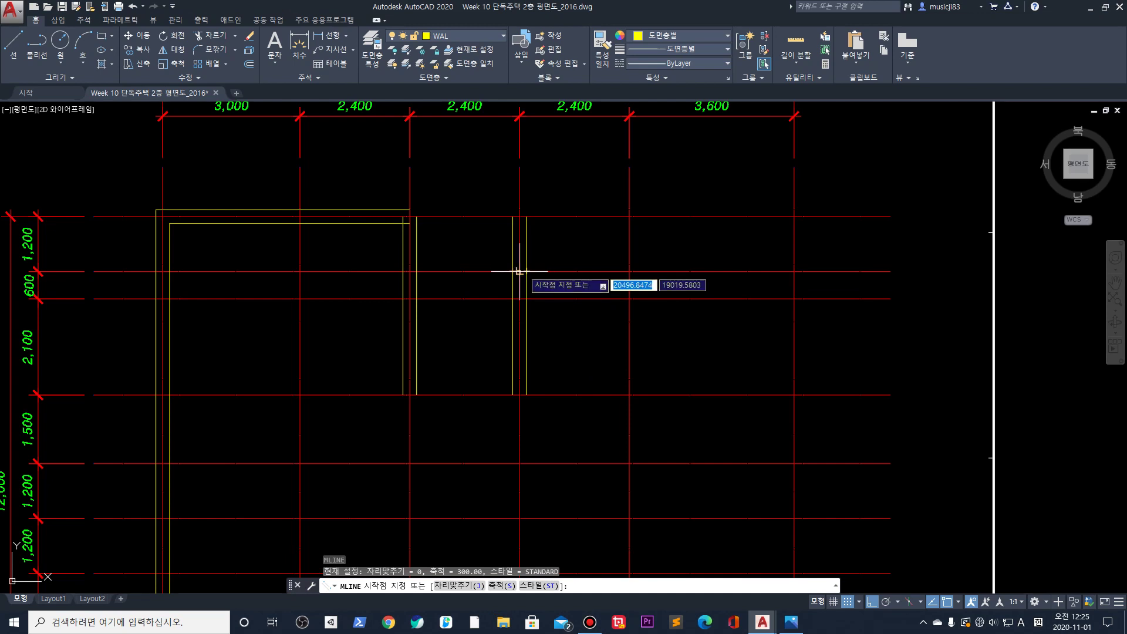
left_click(519, 271)
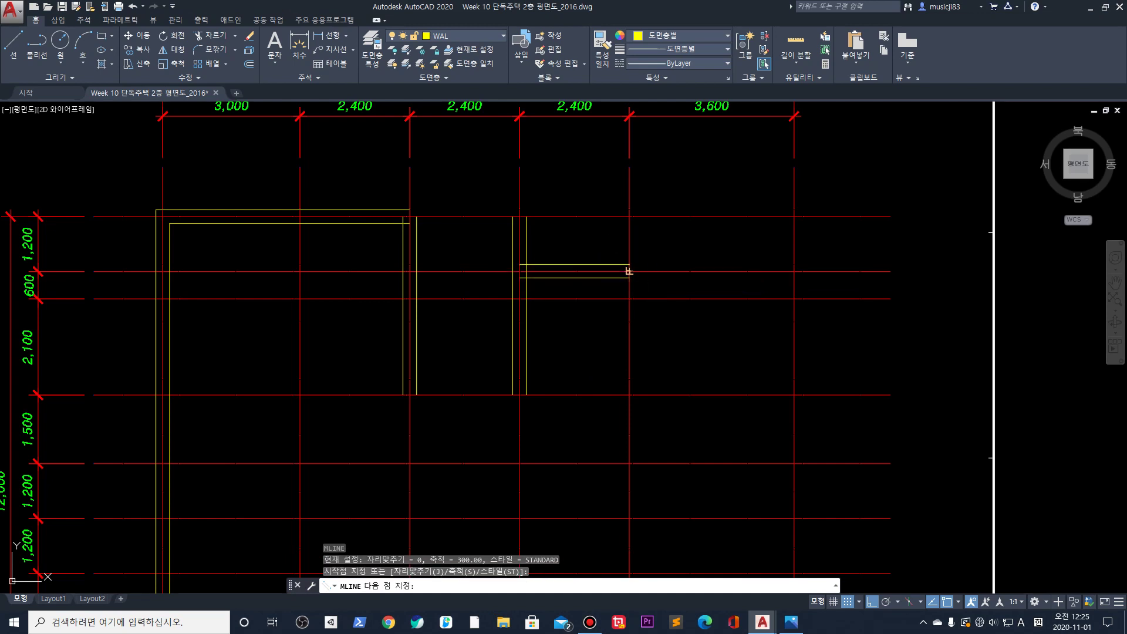
left_click(628, 271)
key("Return")
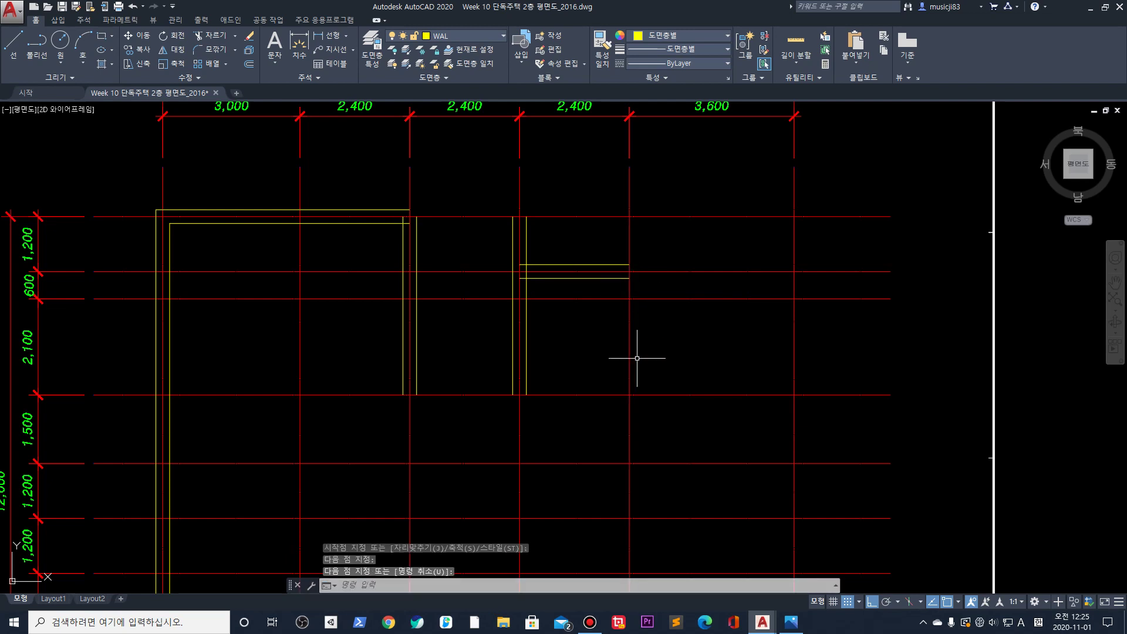
Draw a 300-wide wall multiline along X5 from Y8 down to Y1
key("Return")
left_click(794, 216)
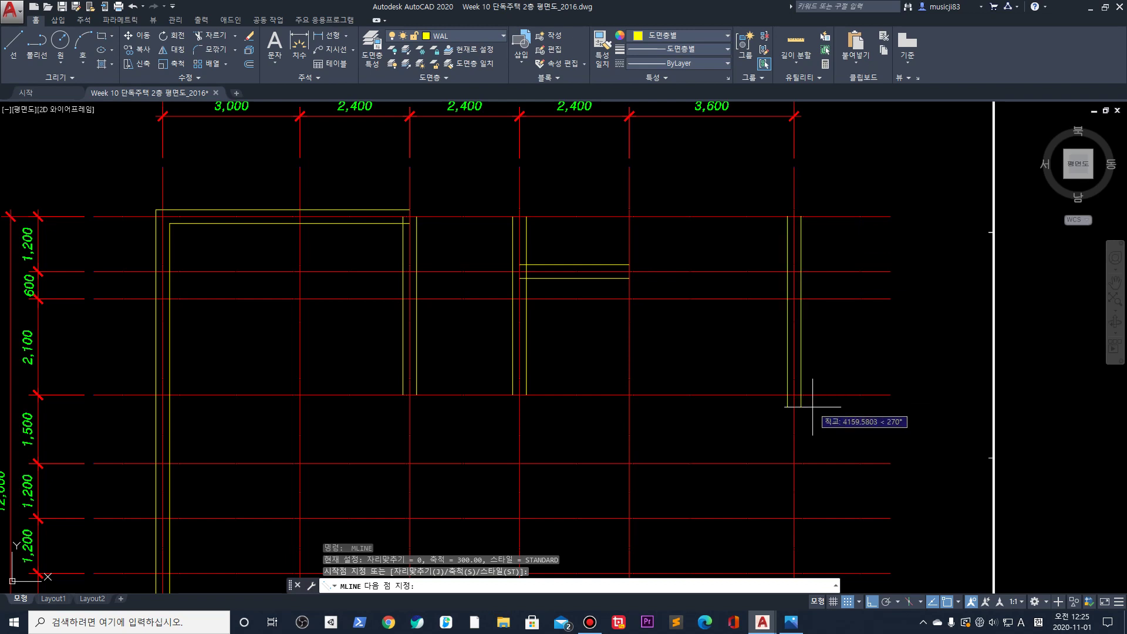
scroll(786, 294, "down", 2)
scroll(757, 414, "down", 4)
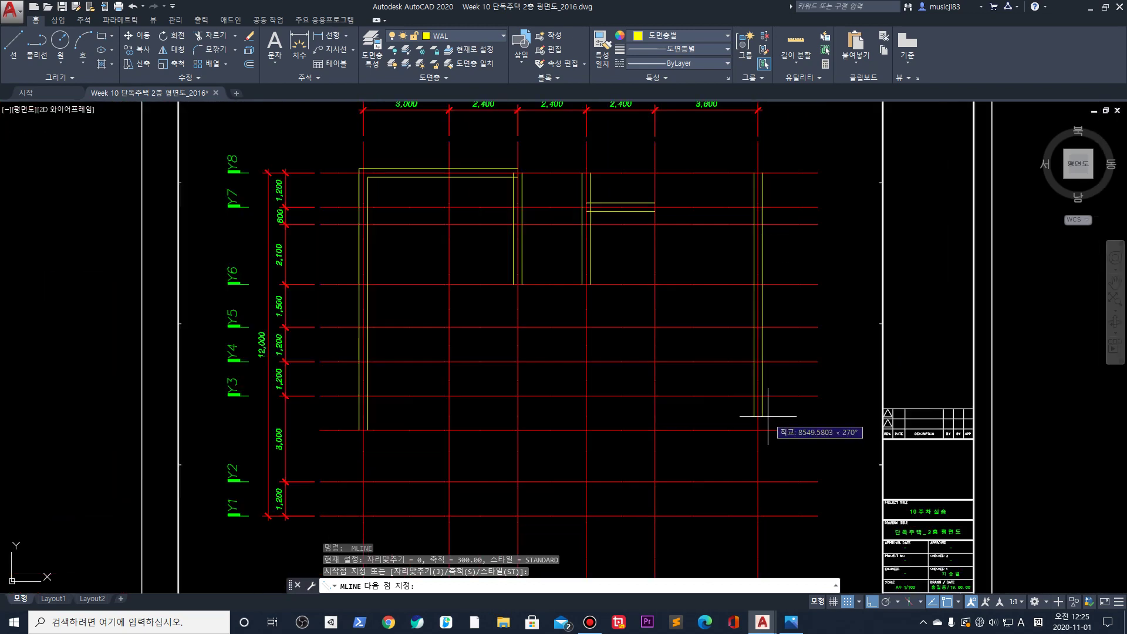
left_click(761, 479)
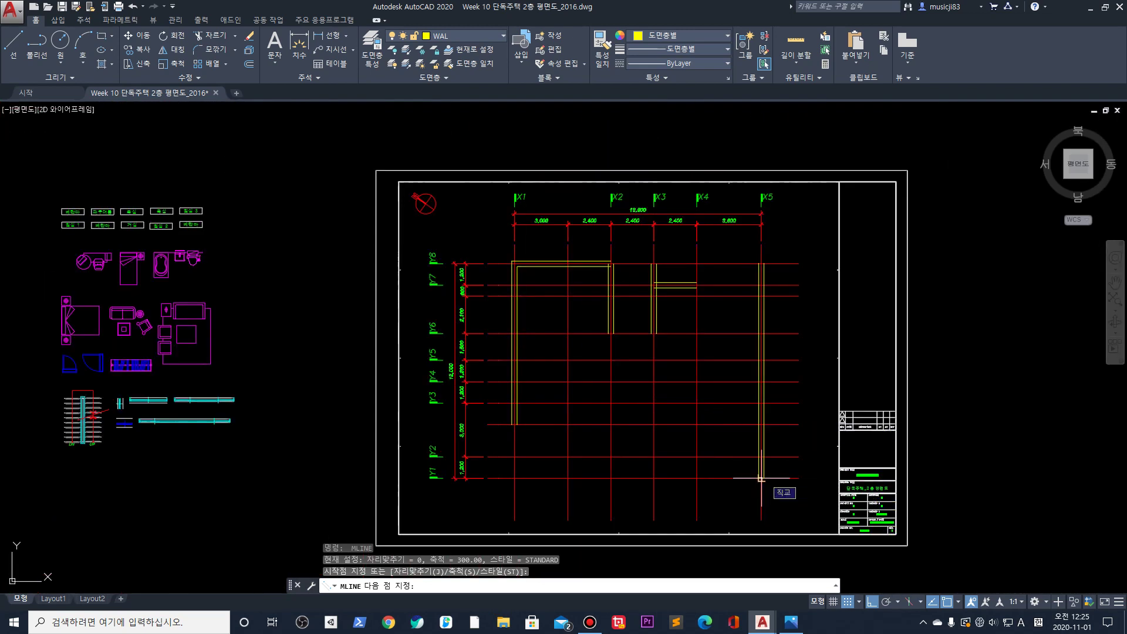
key("Return")
Draw a stepped wall multiline from X4 on Y1 to X3, up to the unlabelled grid line between Y2 and Y3, across to X2 and up to Y4
key("Return")
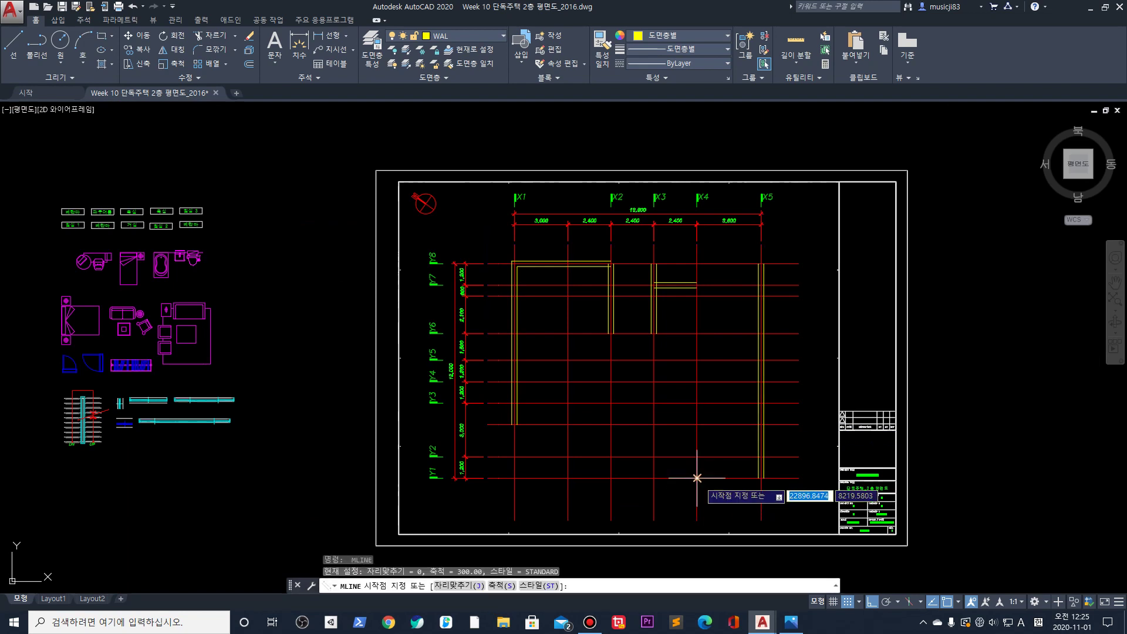
left_click(696, 478)
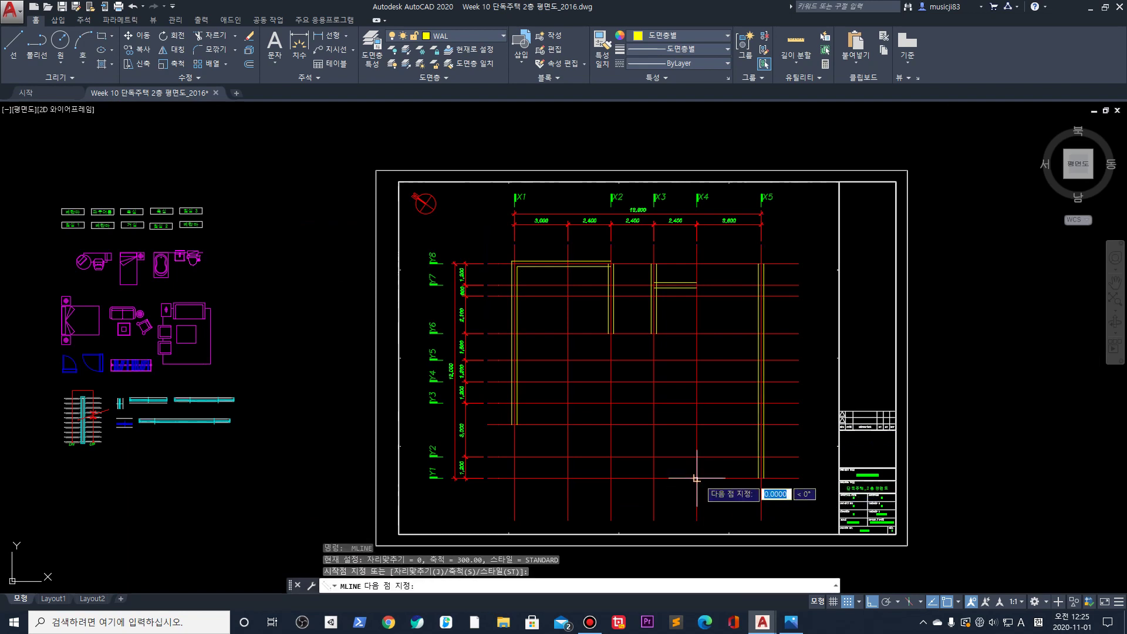
left_click(654, 478)
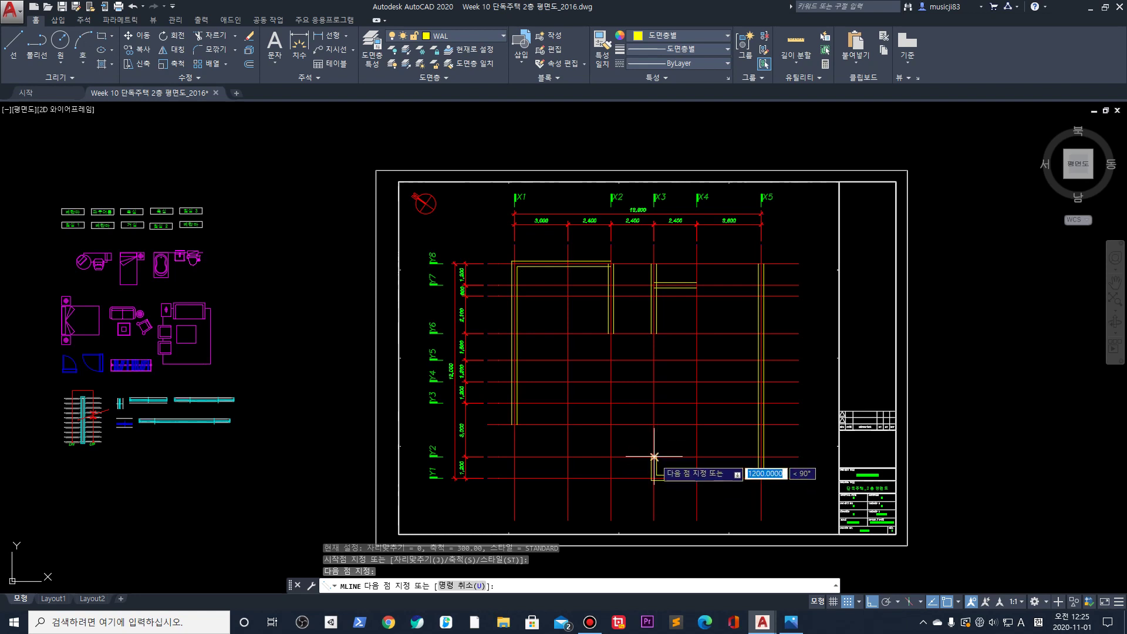
left_click(654, 424)
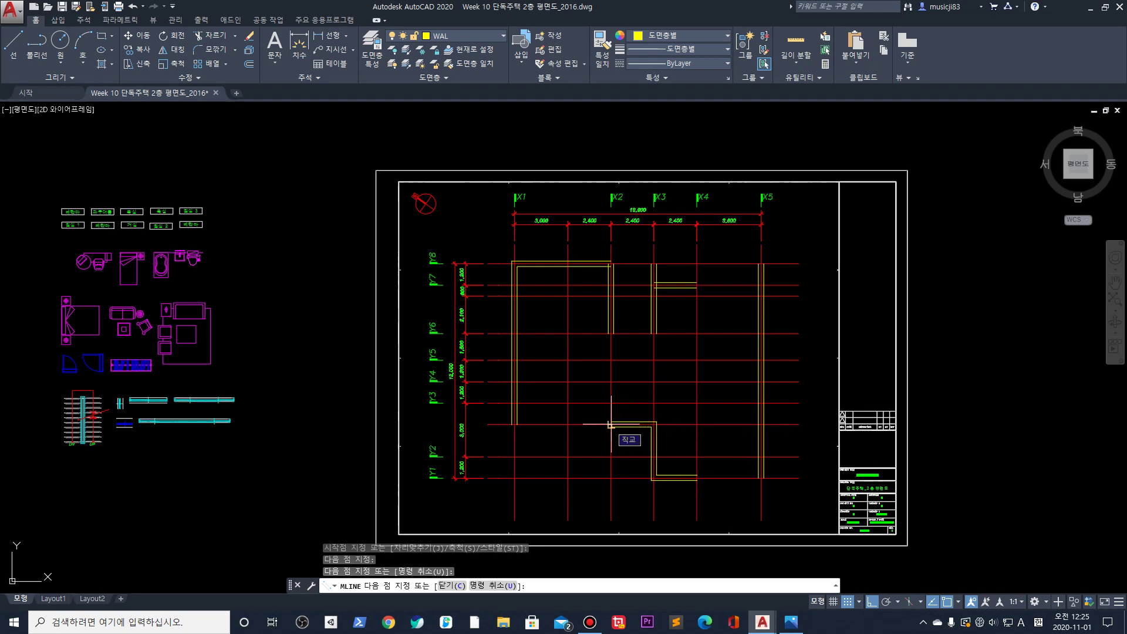
left_click(610, 424)
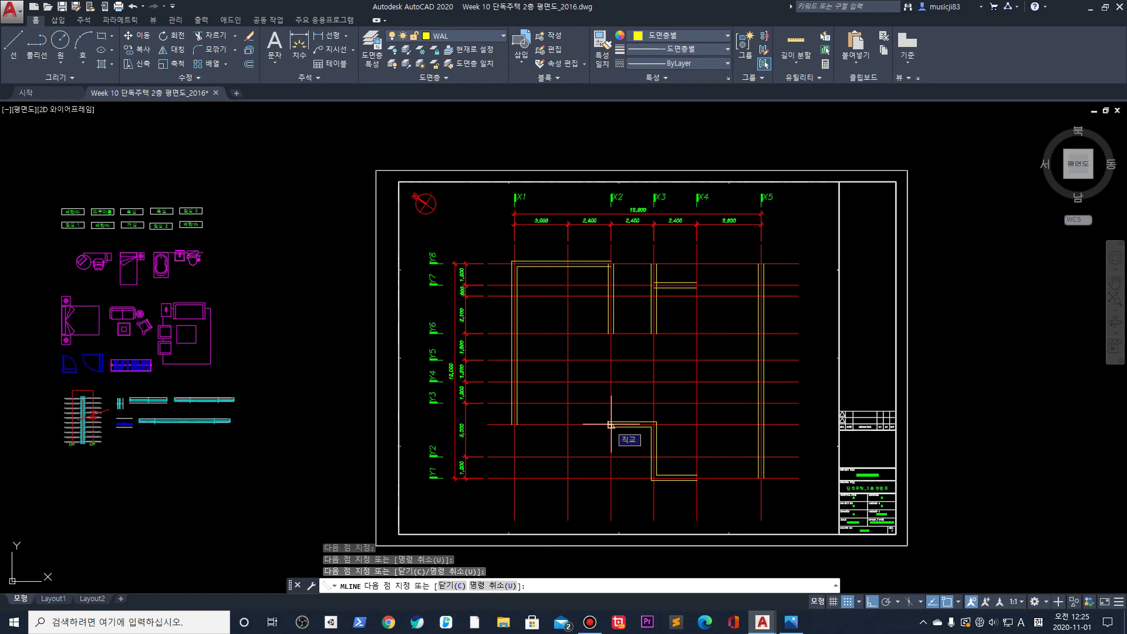
left_click(611, 381)
key("Return")
scroll(611, 380, "up", 5)
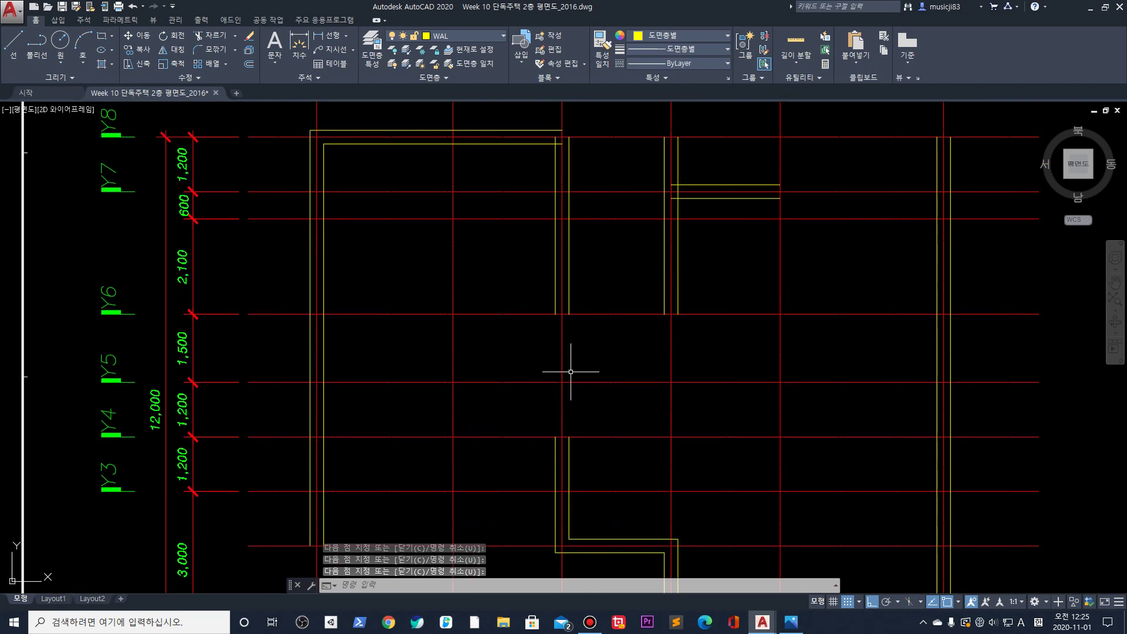
Draw a wall multiline at scale 200 along X4 from Y7 down to Y1
scroll(571, 363, "down", 2)
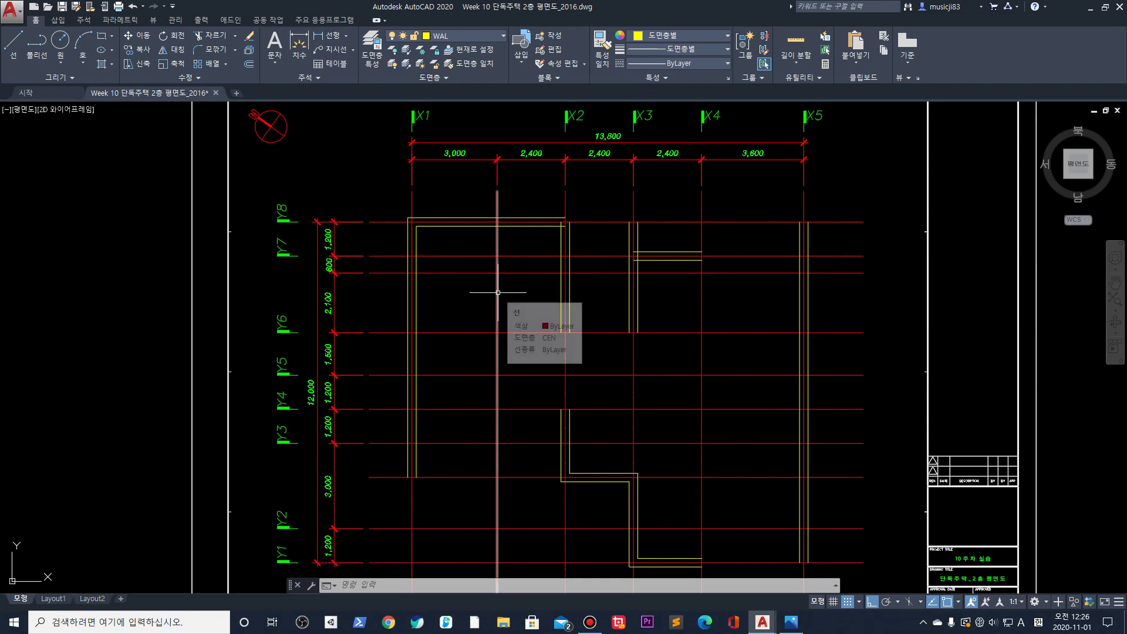
type("ml")
key("Return")
type("s")
key("Return")
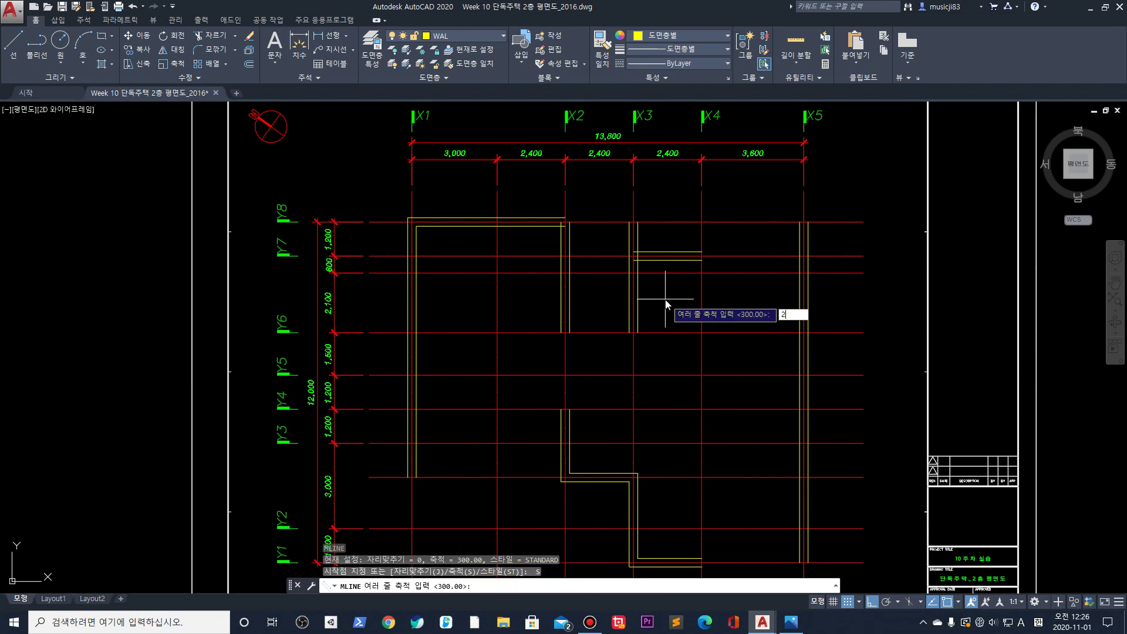
type("200")
key("Return")
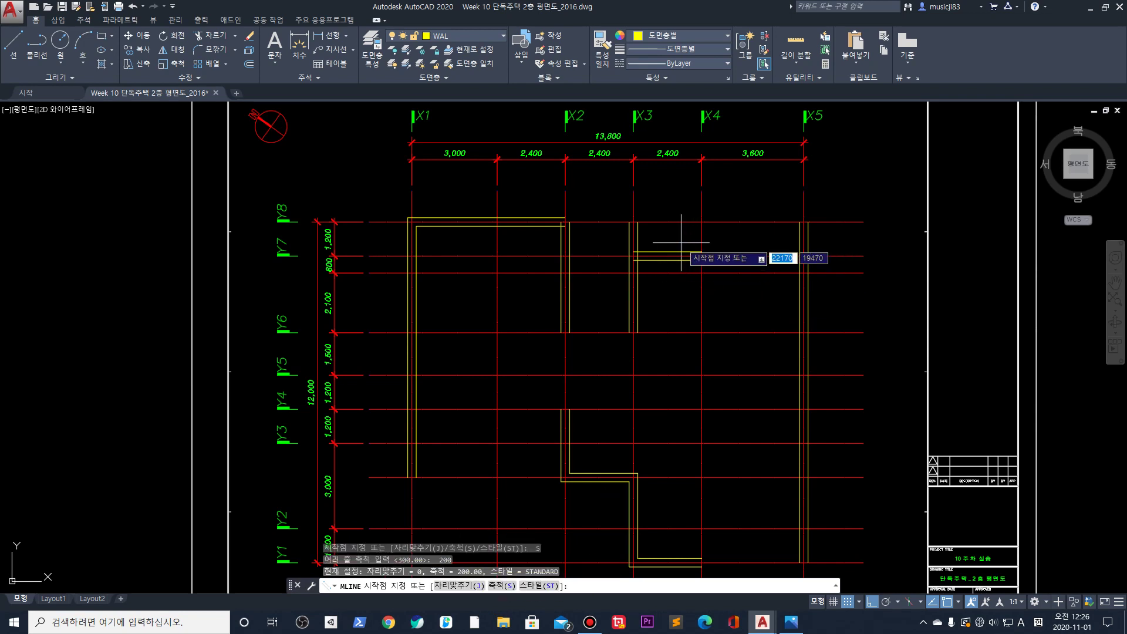
scroll(680, 253, "up", 2)
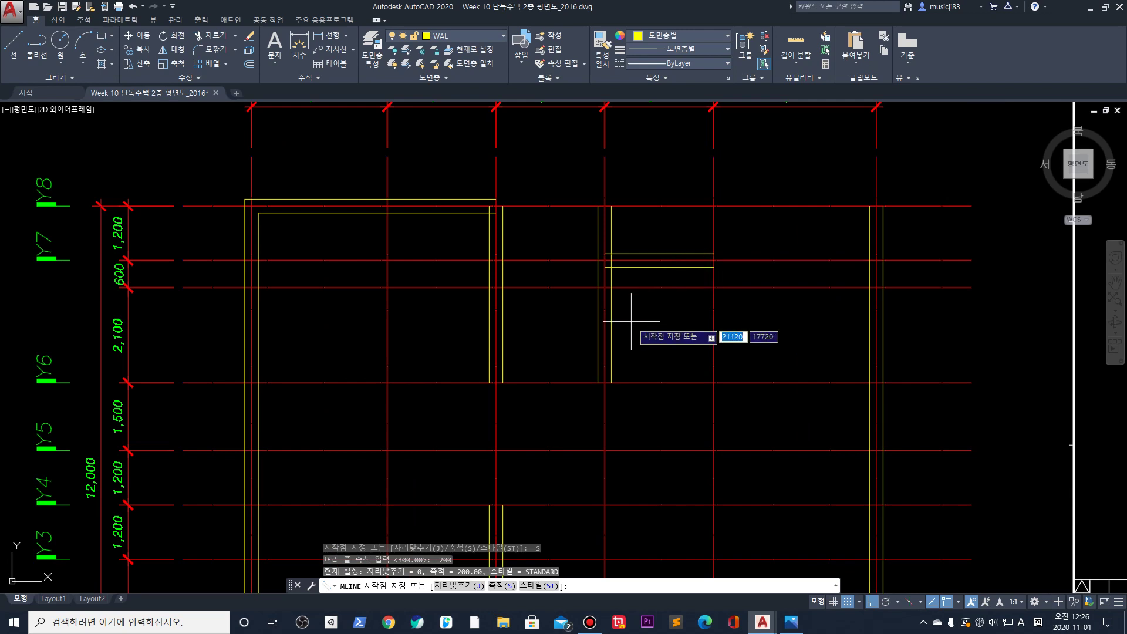
scroll(639, 341, "up", 2)
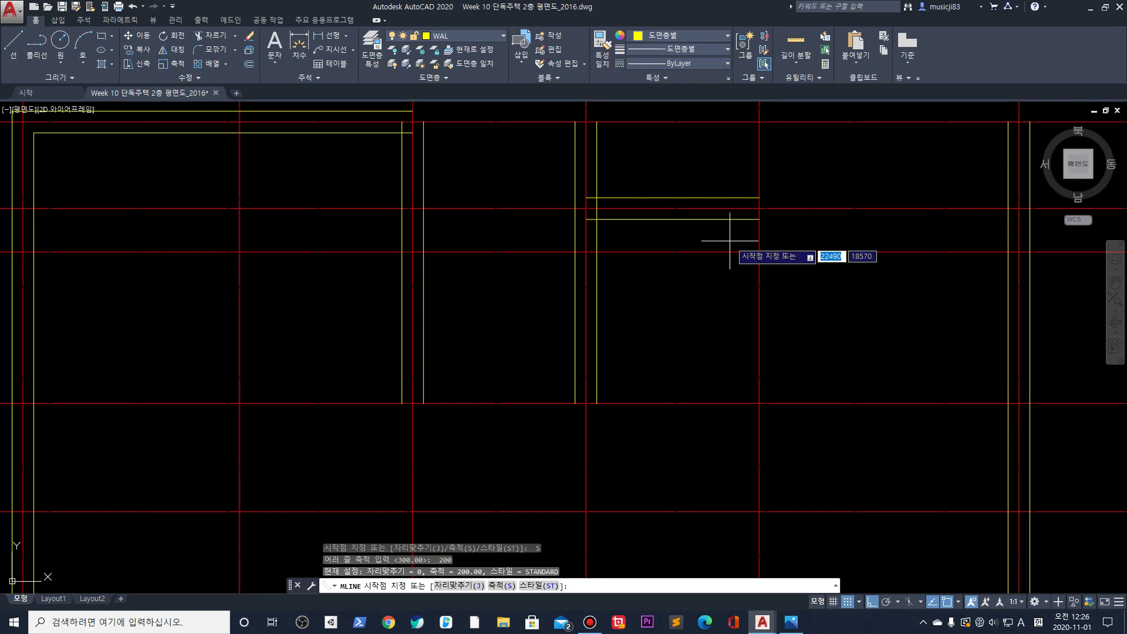
scroll(734, 238, "down", 2)
left_click(755, 210)
scroll(758, 247, "down", 5)
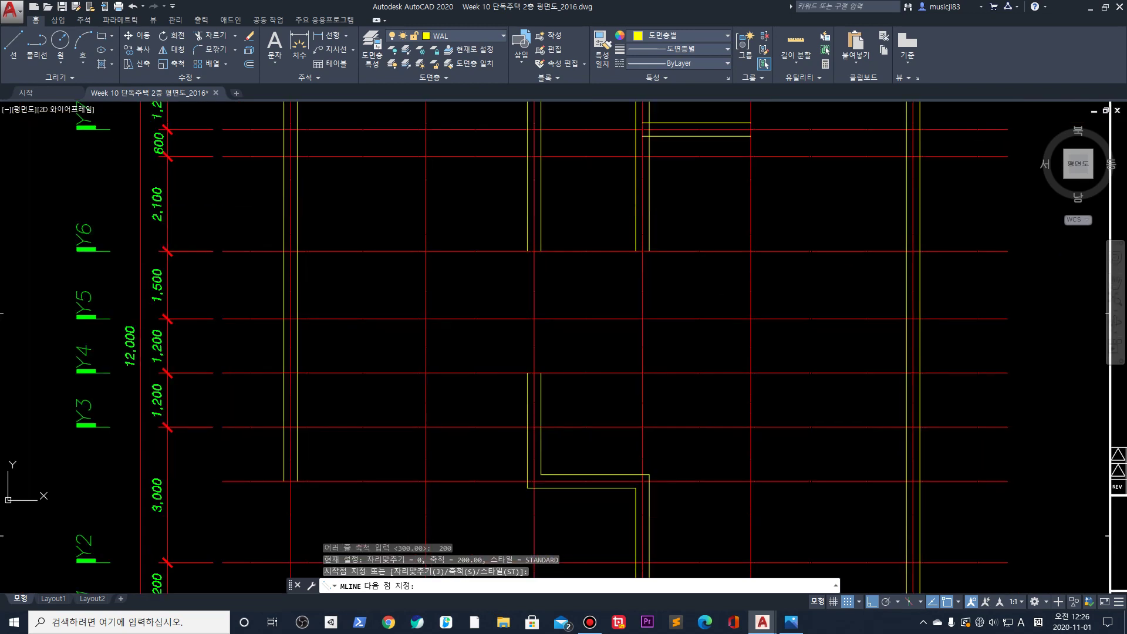
scroll(756, 319, "up", 3)
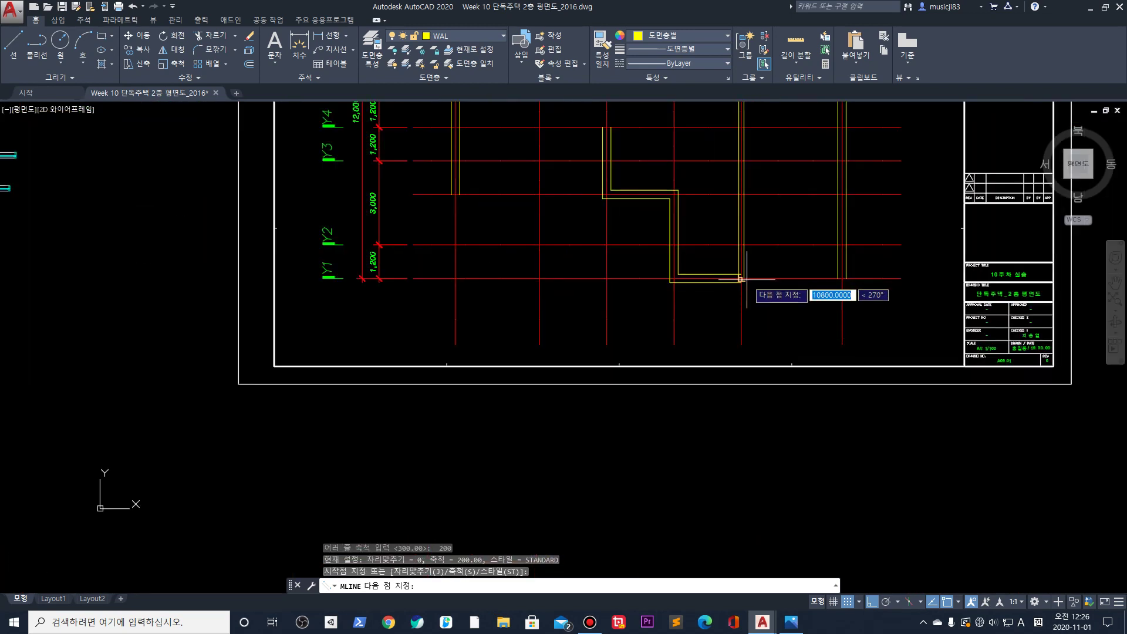
scroll(742, 282, "up", 2)
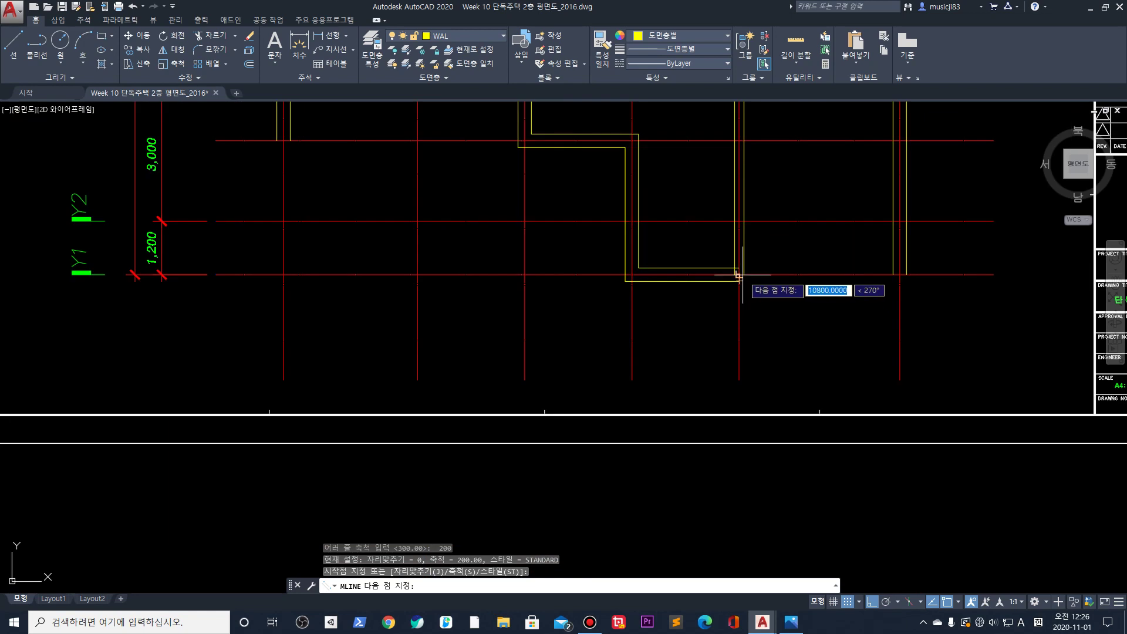
left_click(739, 282)
key("Return")
scroll(734, 228, "down", 2)
middle_click_drag(733, 228, 654, 377)
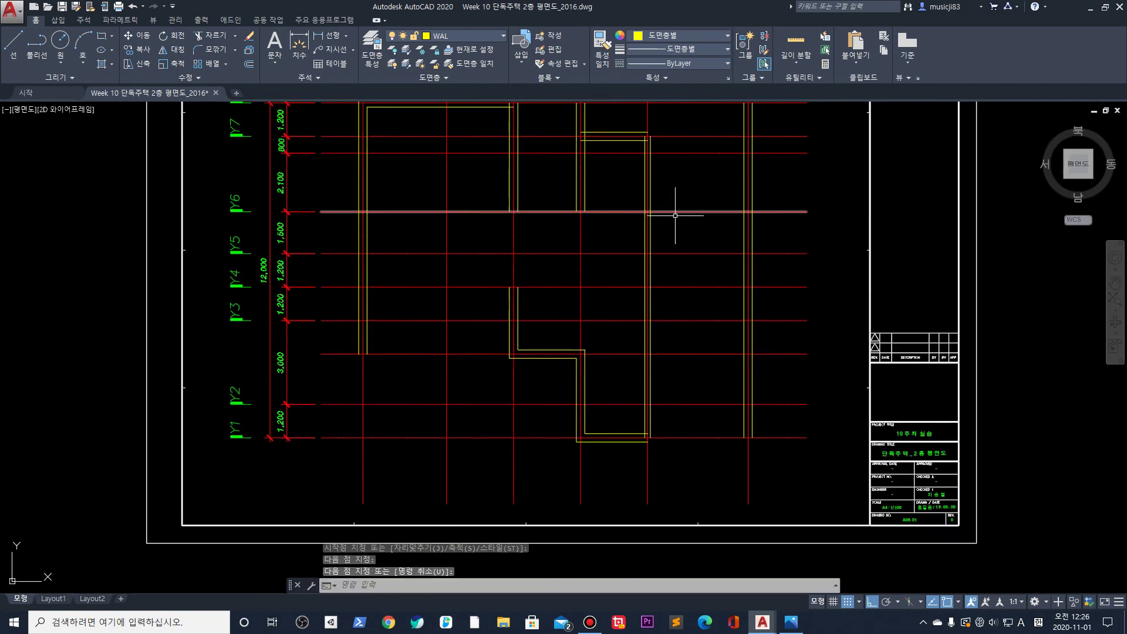
Draw a 200-wide wall multiline along X2 from Y4 up to Y6
middle_click_drag(415, 273, 423, 314)
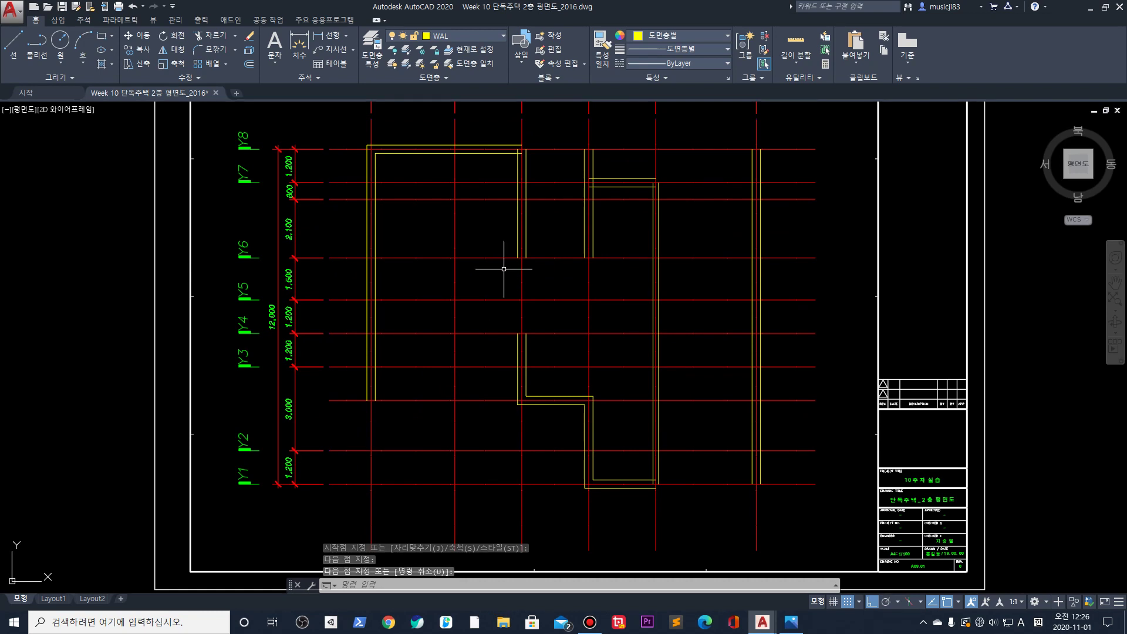
scroll(517, 323, "up", 2)
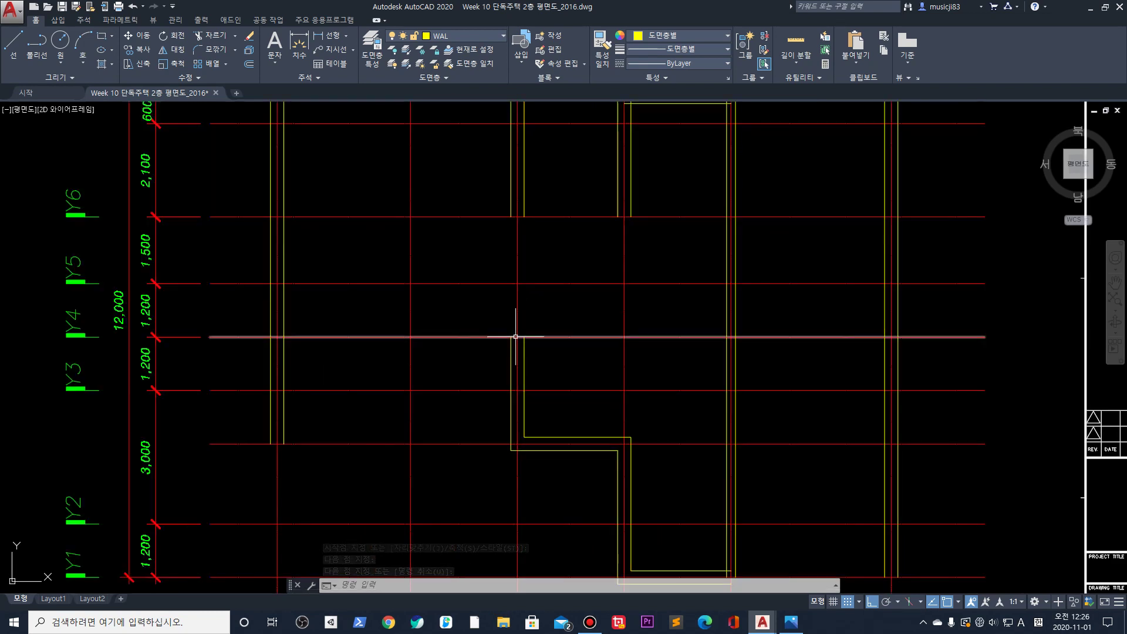
key("Return")
scroll(518, 340, "up", 2)
left_click(513, 345)
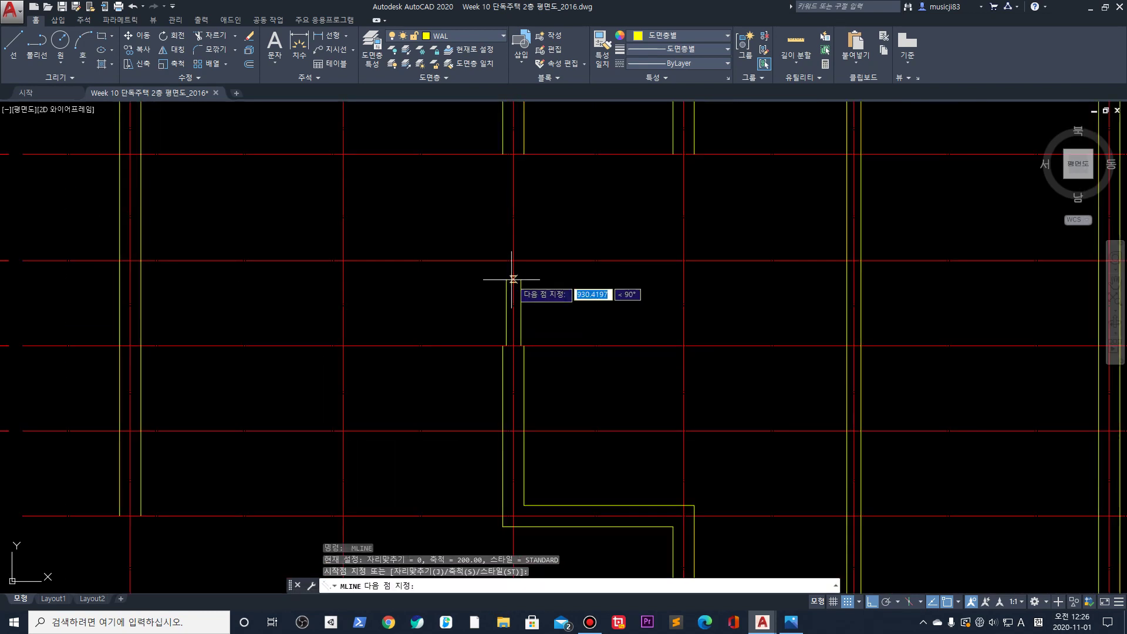
scroll(517, 263, "up", 2)
scroll(517, 258, "down", 3)
scroll(513, 252, "up", 2)
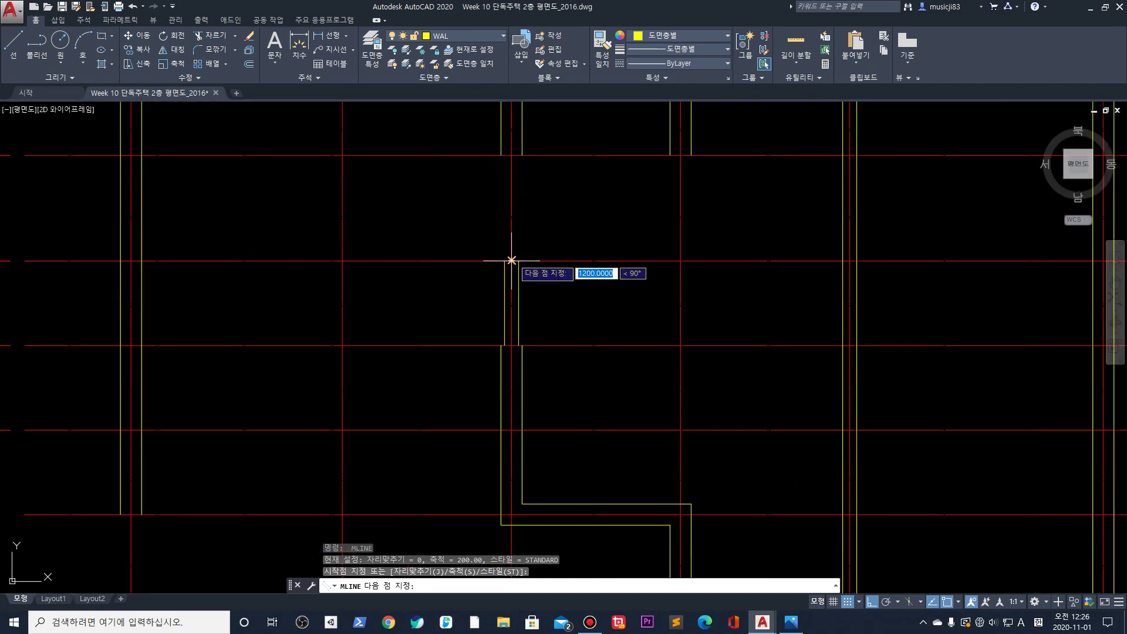
middle_click_drag(506, 212, 494, 316)
left_click(499, 260)
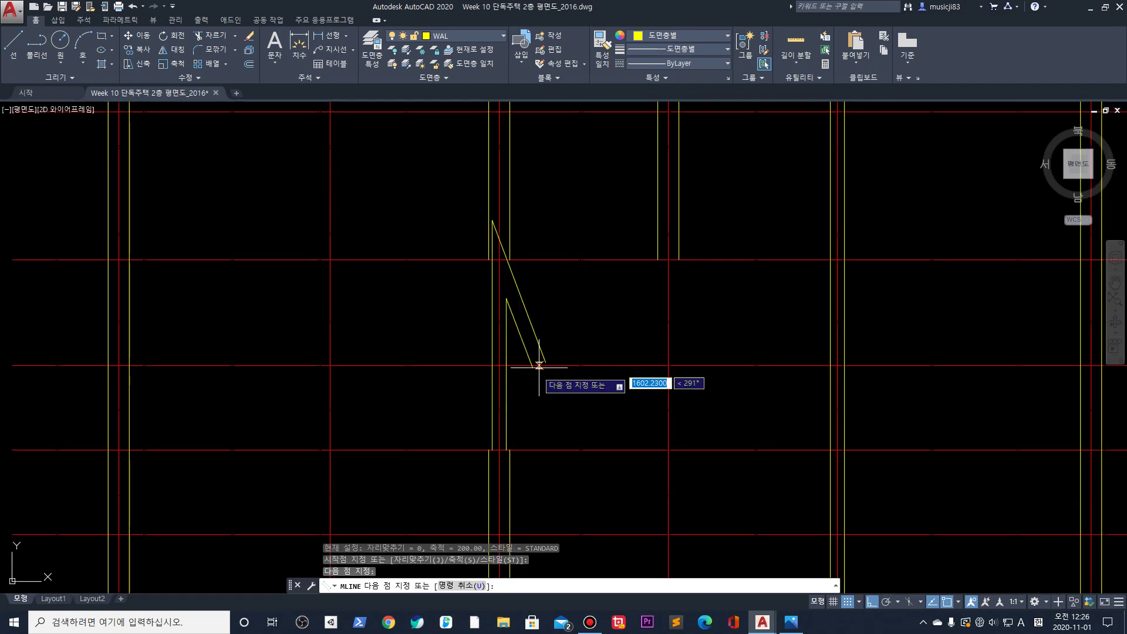
key("Return")
Move the 200-wide wall on X2 so its outer face toward X1 lines up with the adjoining 300-wide wall's face
scroll(541, 376, "up", 5)
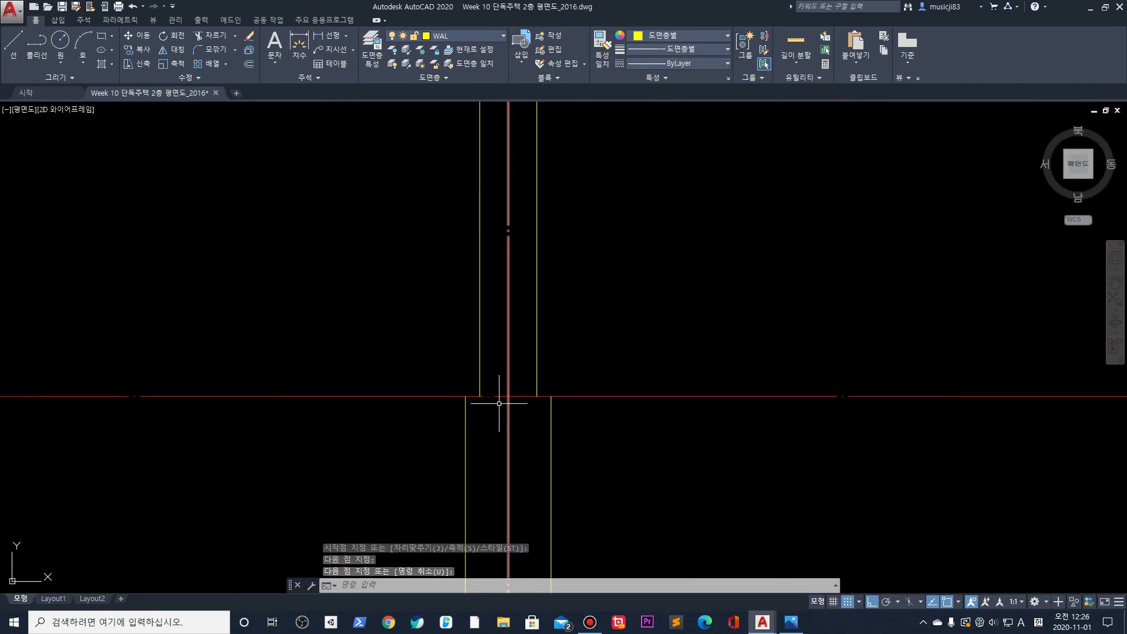
left_click(480, 376)
left_click(538, 401)
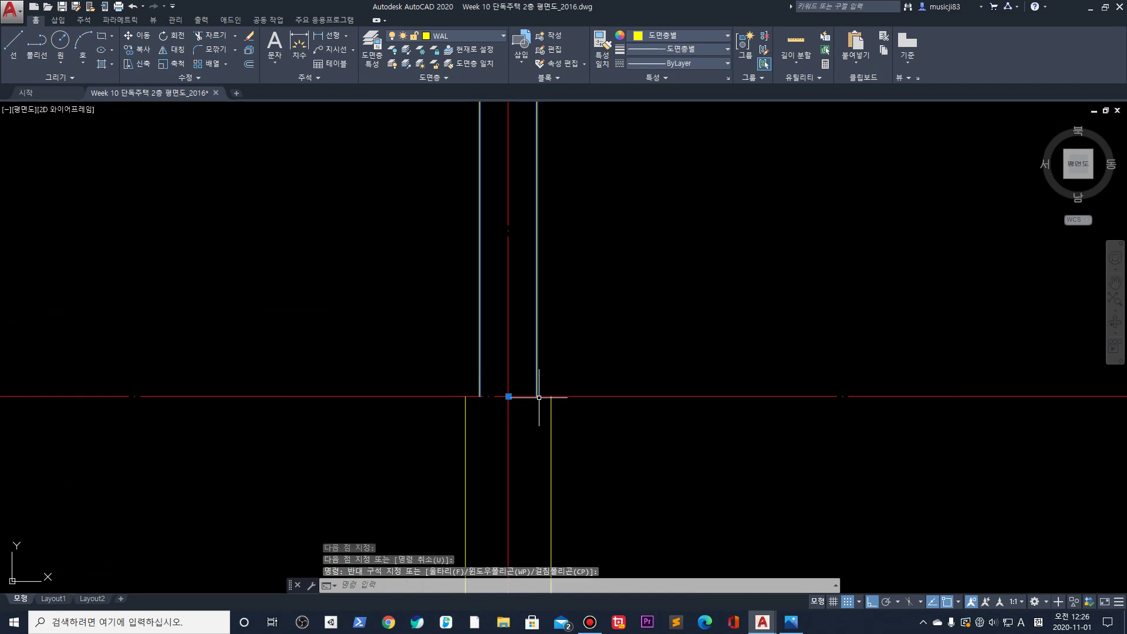
left_click(503, 394)
type("m")
key("Return")
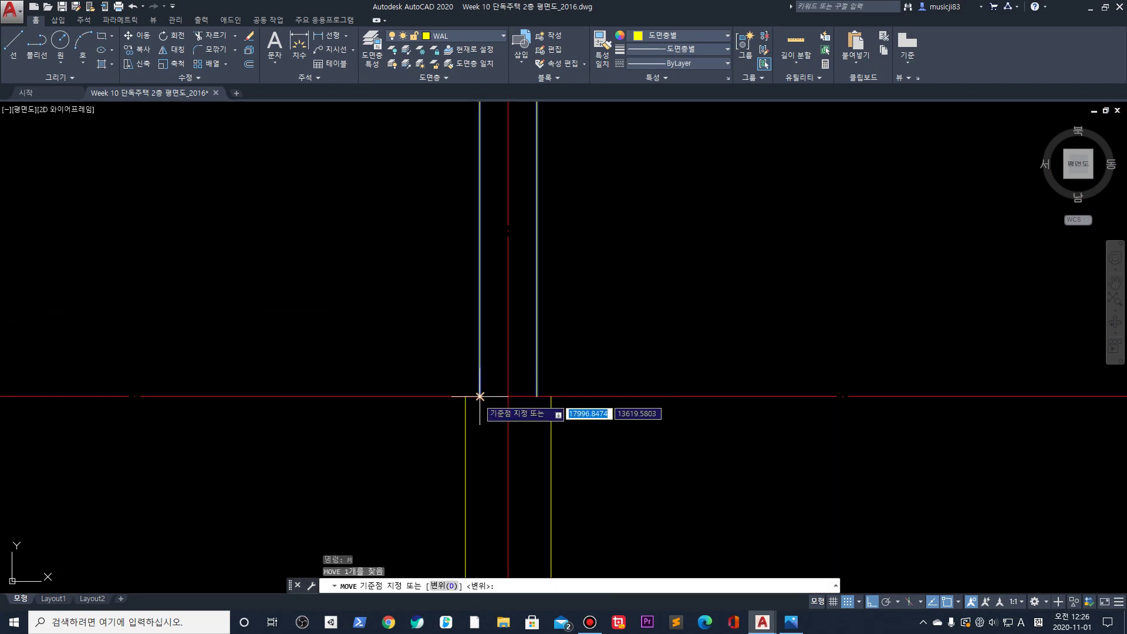
left_click(480, 396)
left_click(466, 397)
scroll(484, 392, "down", 3)
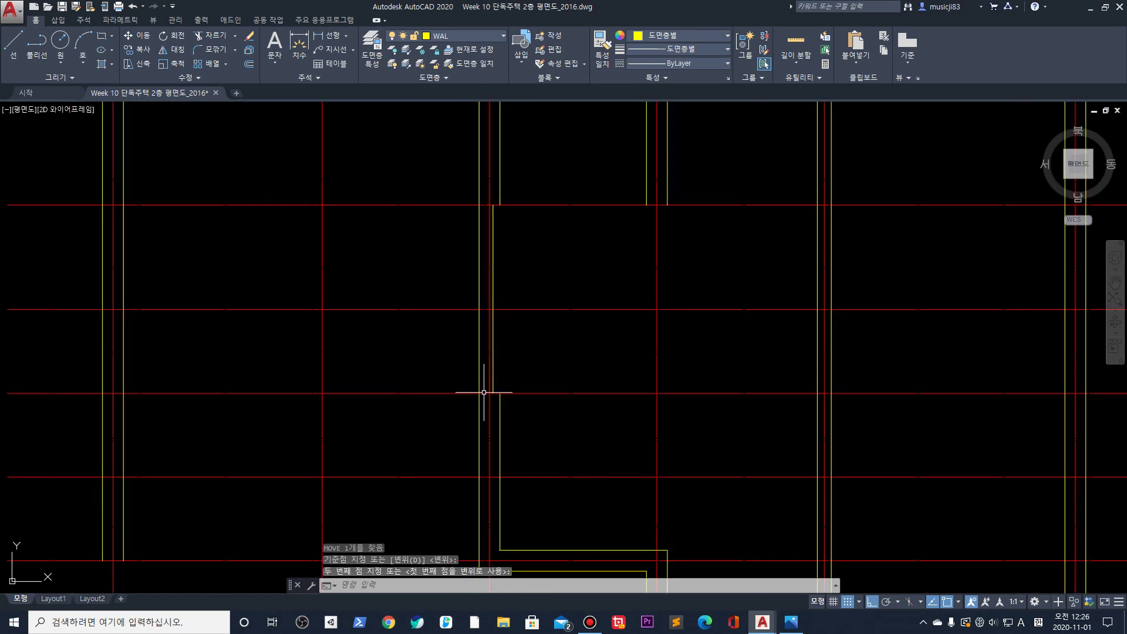
key("Escape")
Examine the aligned wall on X2 between Y4 and Y6 and the remaining wall layout across the plan
scroll(508, 229, "down", 3)
scroll(502, 294, "up", 2)
scroll(502, 295, "up", 3)
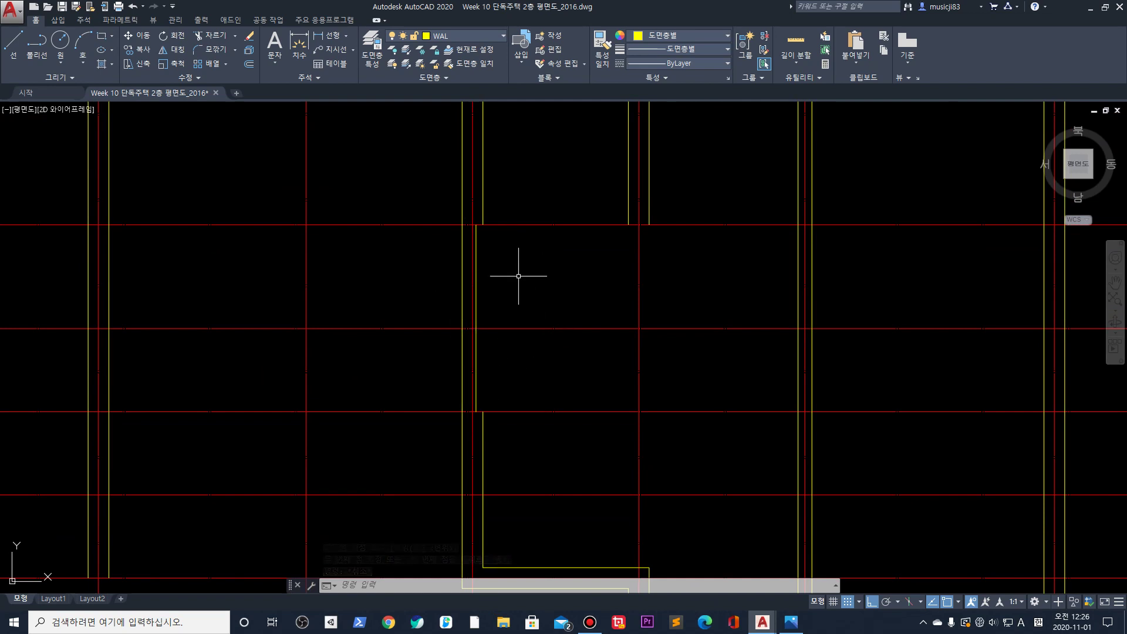
scroll(543, 317, "down", 2)
scroll(544, 299, "down", 2)
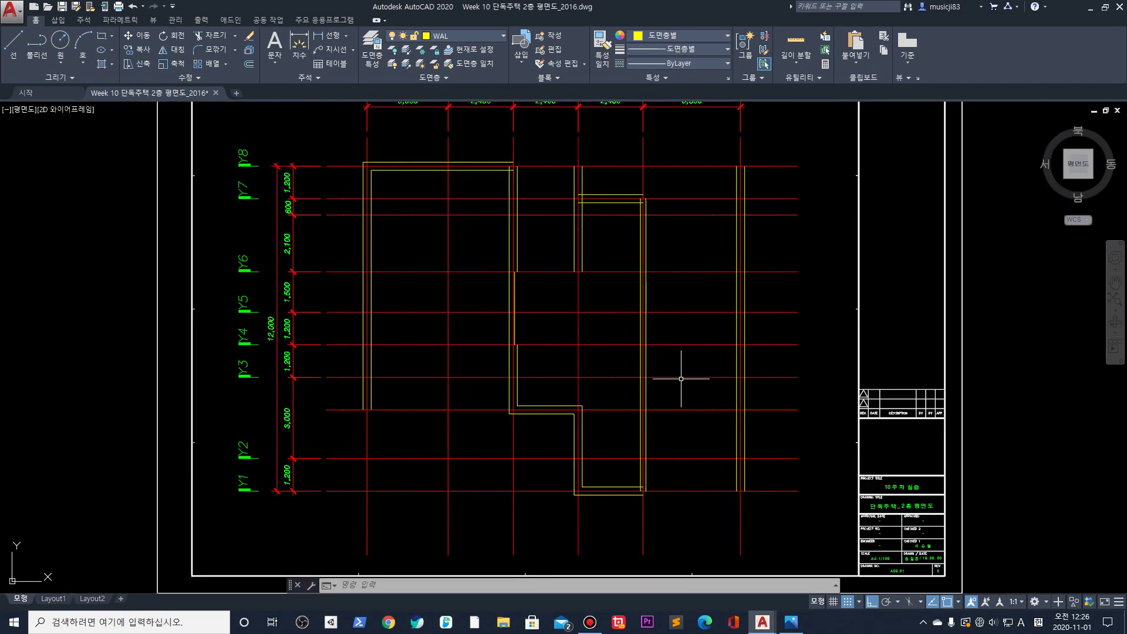
scroll(649, 492, "up", 2)
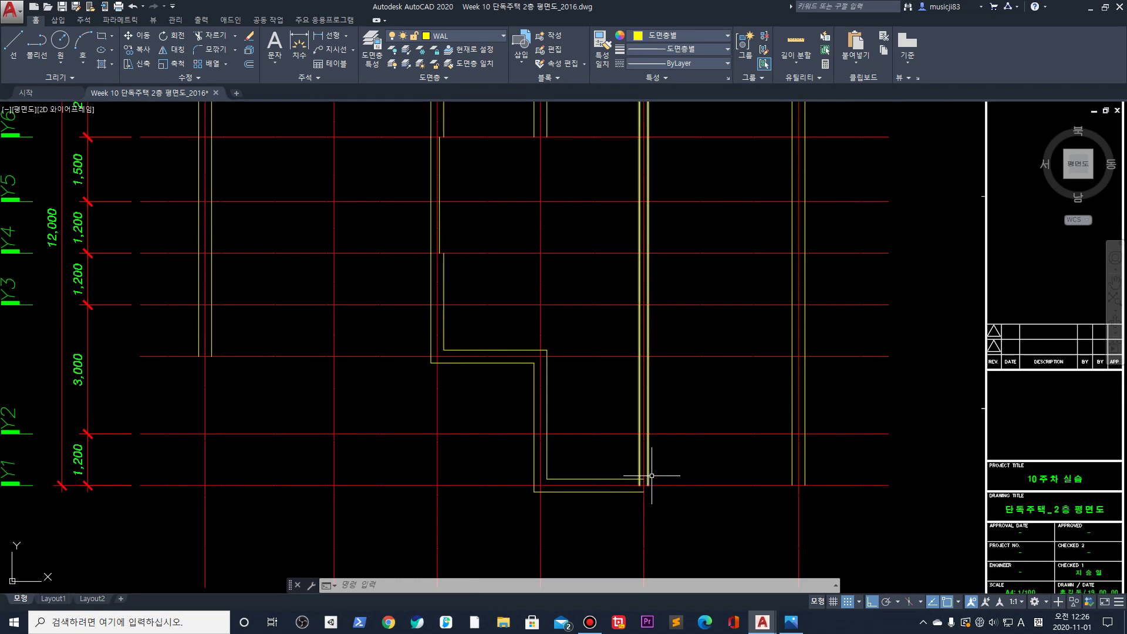
scroll(654, 370, "down", 1)
scroll(648, 352, "down", 1)
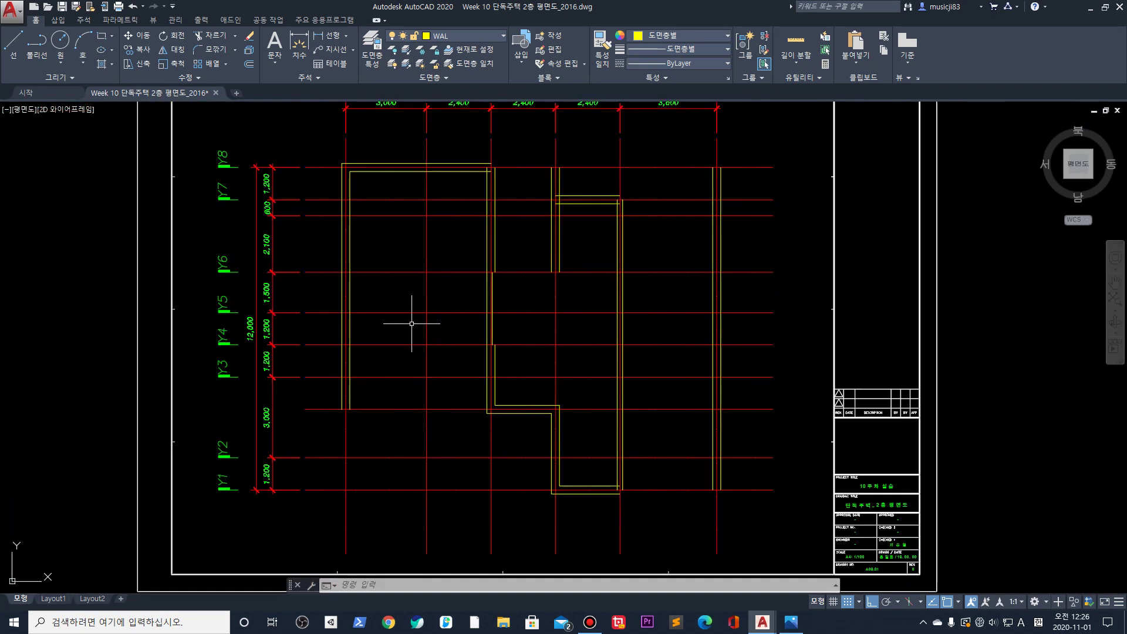
scroll(382, 264, "up", 1)
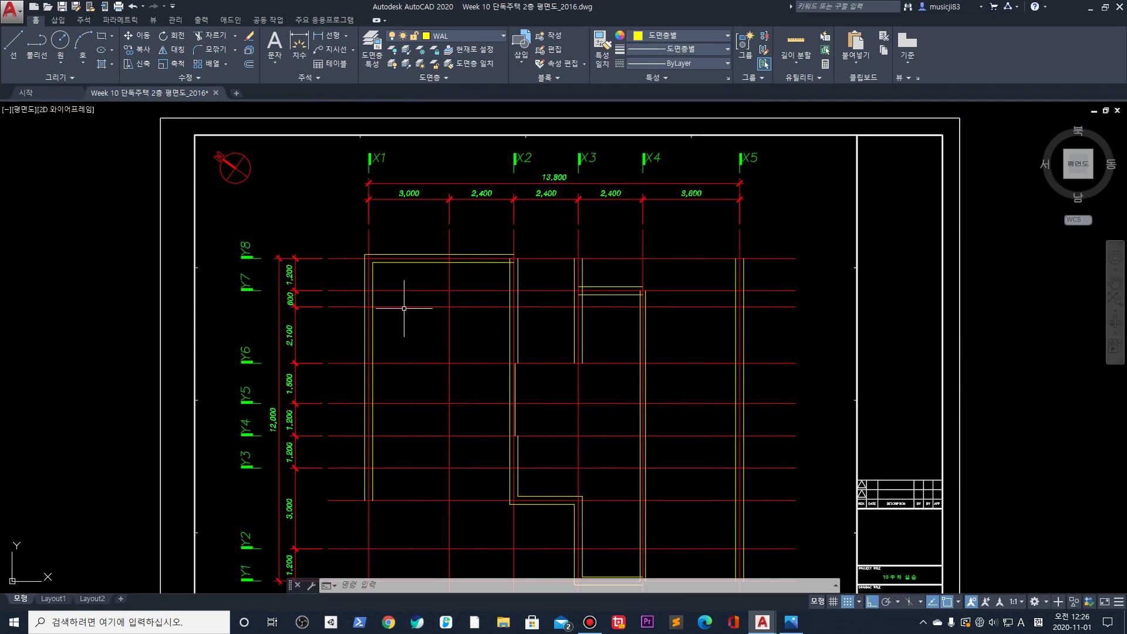
scroll(403, 299, "up", 1)
type("m")
key("space")
key("Escape")
Draw a 200-wide wall multiline along the grid line 600 below Y7, from X1 to the unlabelled grid line 3,000 away
type("ml")
key("space")
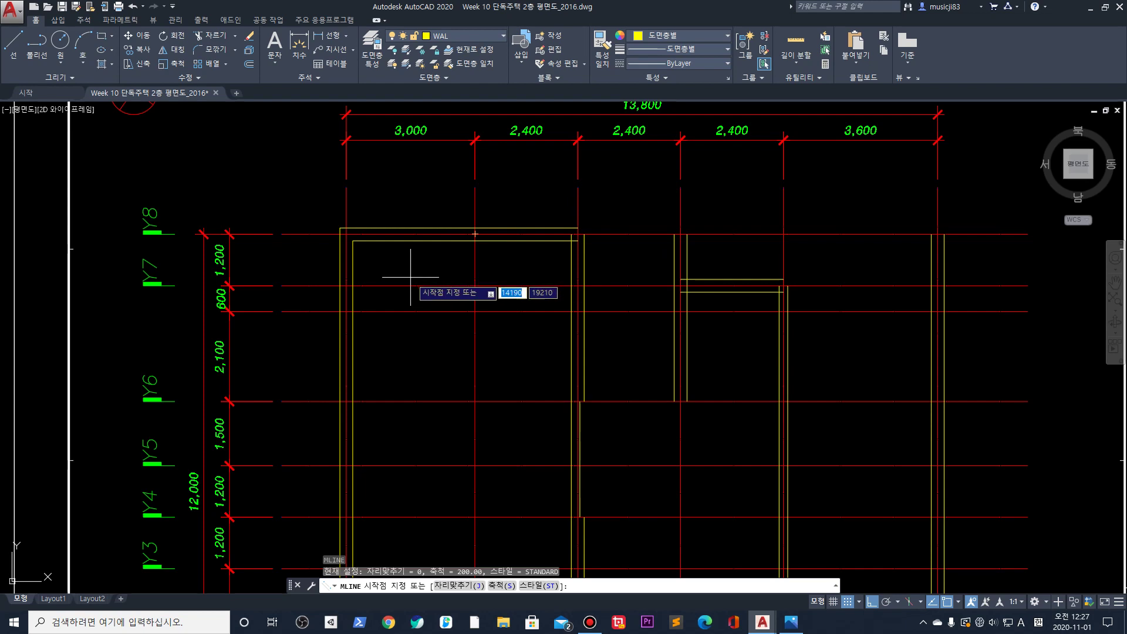
left_click(346, 311)
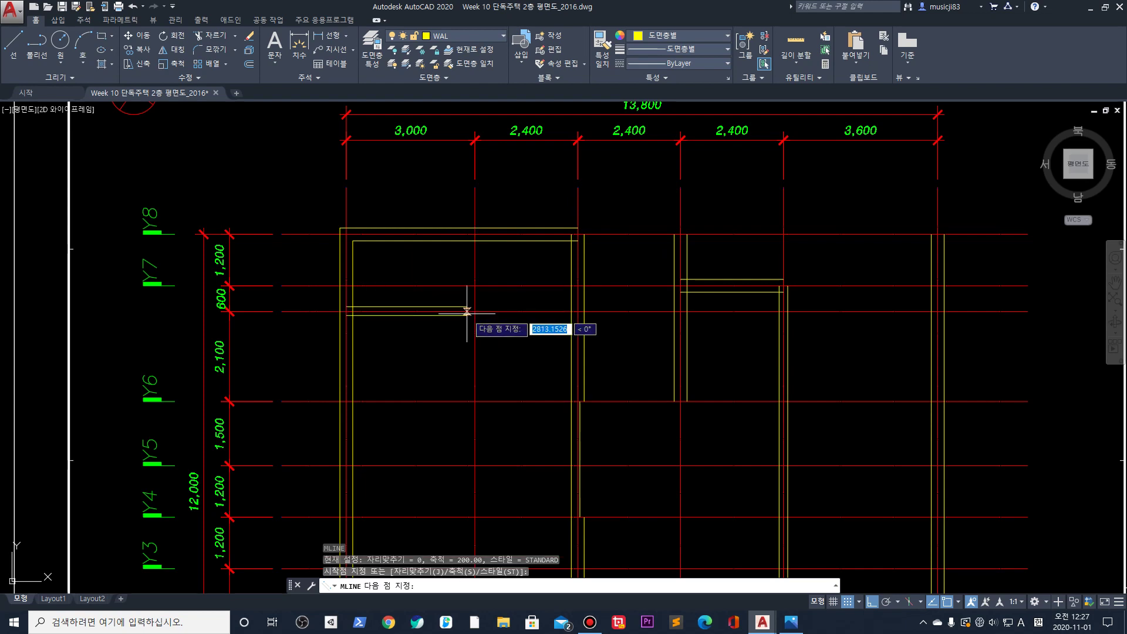
left_click(474, 311)
key("Return")
scroll(479, 274, "up", 2)
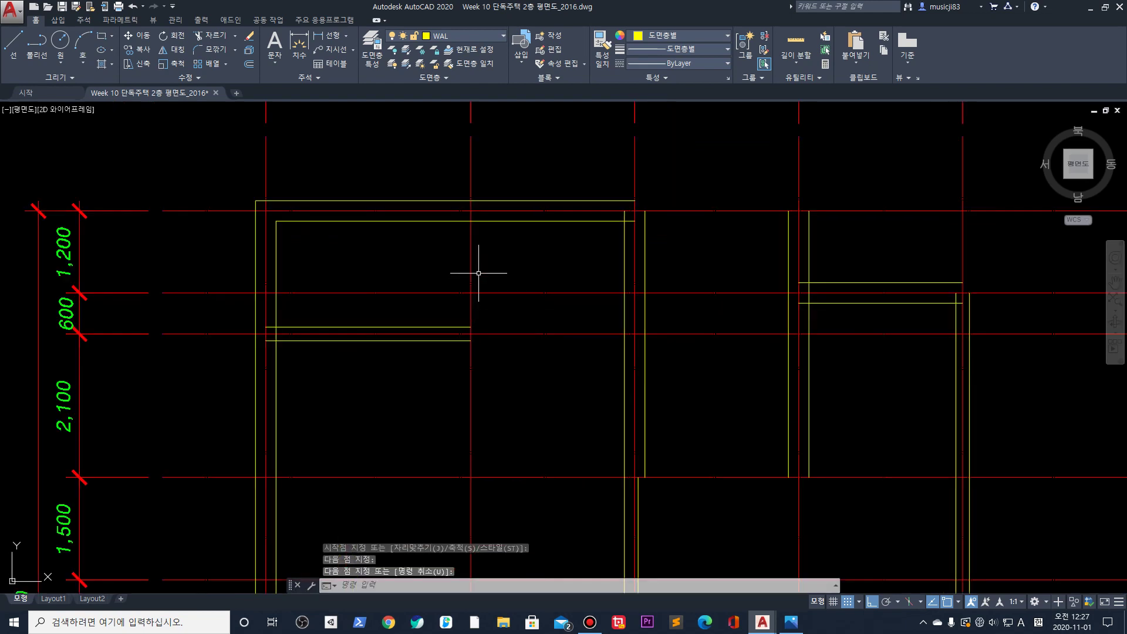
middle_click_drag(529, 383, 460, 433)
scroll(477, 327, "down", 2)
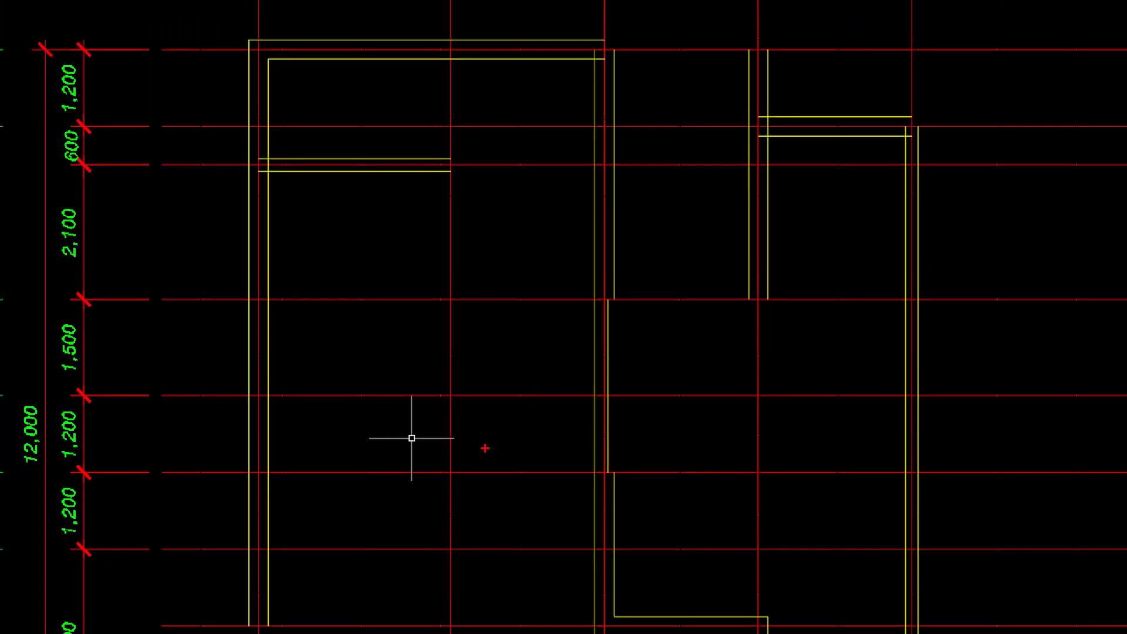
mouse_move(698, 472)
left_mouse_down()
mouse_move(667, 365)
mouse_move(456, 345)
left_mouse_up()
mouse_move(401, 527)
left_mouse_down()
mouse_move(360, 282)
mouse_move(582, 425)
mouse_move(436, 480)
left_mouse_up()
left_click_drag(325, 119, 365, 123)
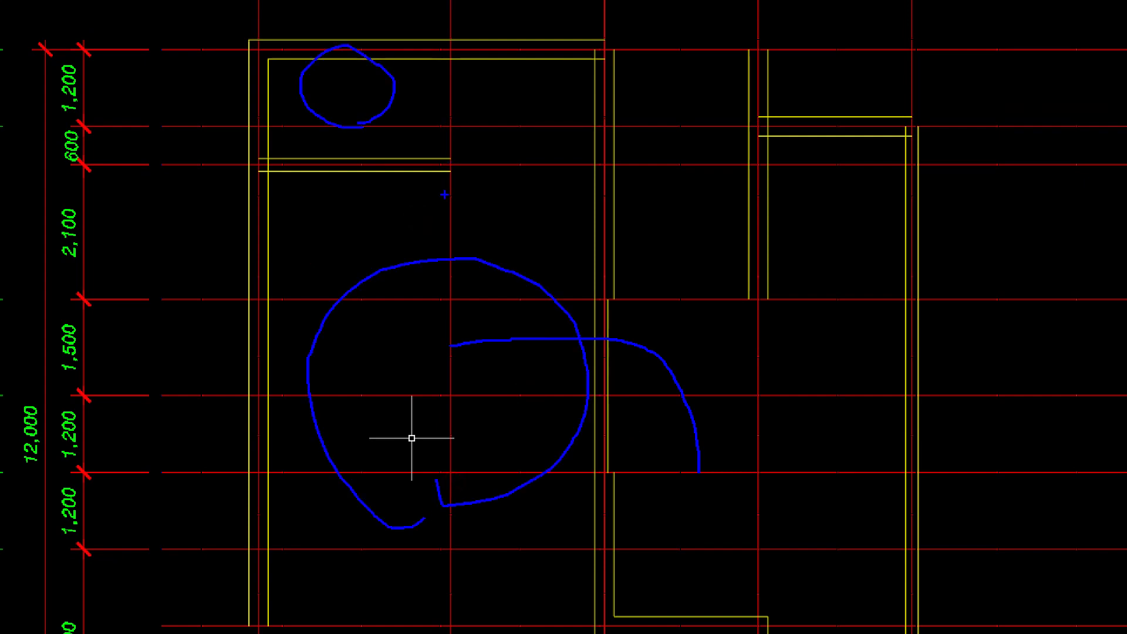
mouse_move(448, 213)
left_mouse_down()
mouse_move(521, 214)
mouse_move(499, 71)
mouse_move(584, 161)
mouse_move(522, 74)
mouse_move(546, 191)
mouse_move(578, 162)
mouse_move(474, 129)
left_mouse_up()
mouse_move(386, 127)
left_mouse_down()
mouse_move(403, 105)
mouse_move(543, 131)
mouse_move(517, 186)
mouse_move(488, 104)
mouse_move(499, 88)
left_mouse_up()
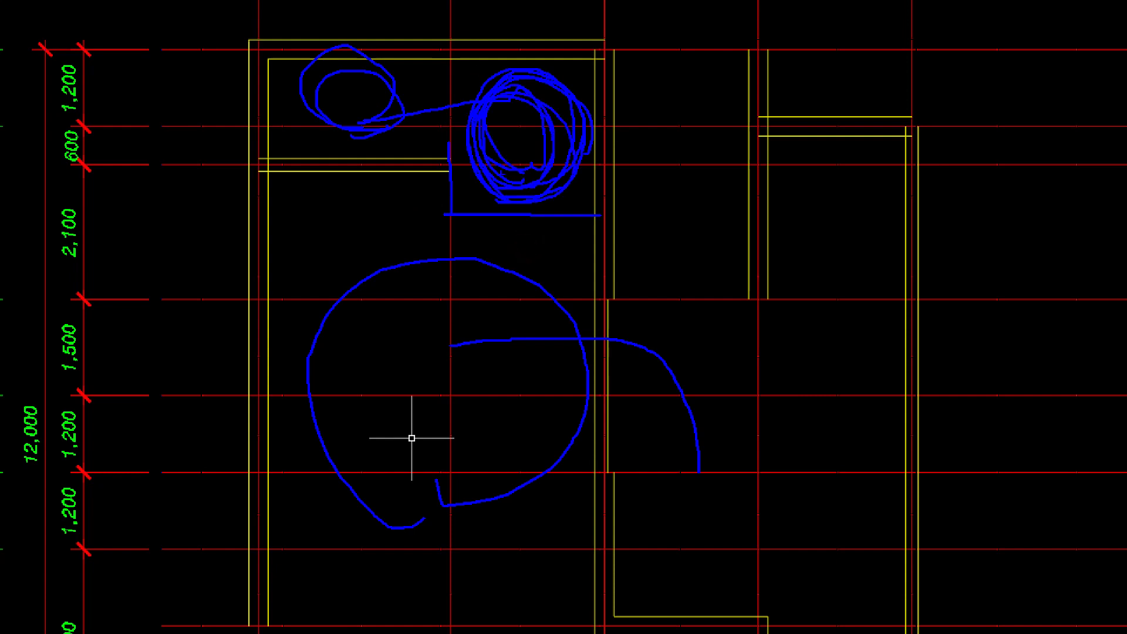
left_click_drag(537, 167, 505, 349)
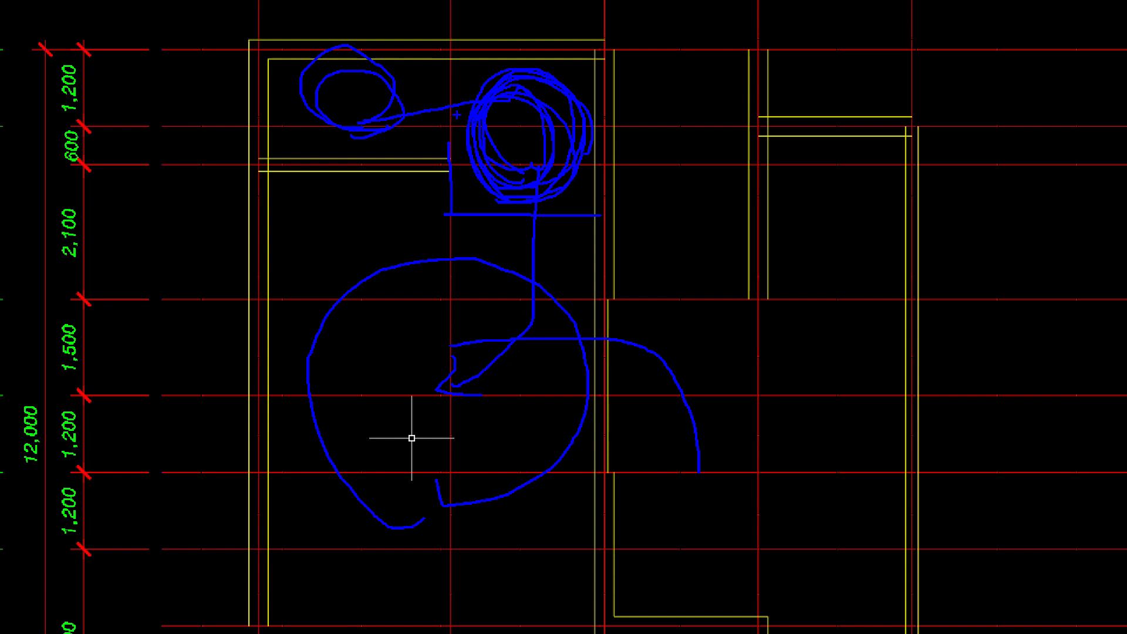
key("Escape")
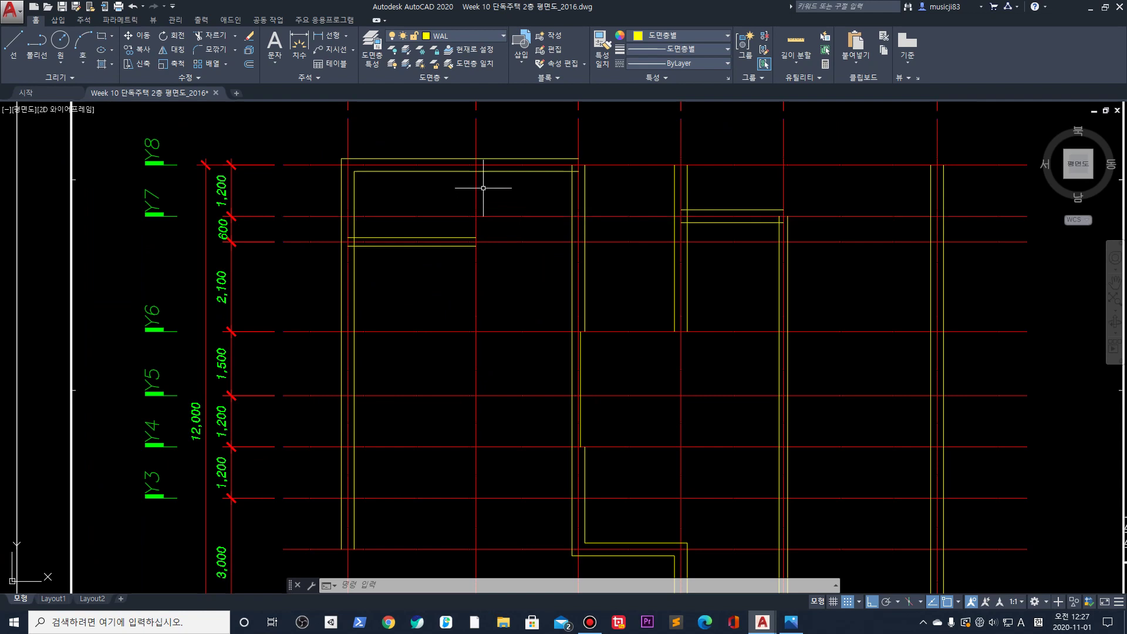
Draw a 200-wide wall multiline along the unlabelled grid line between X1 and X2, from Y8 to the grid line 600 below Y7
type("mline")
key("Return")
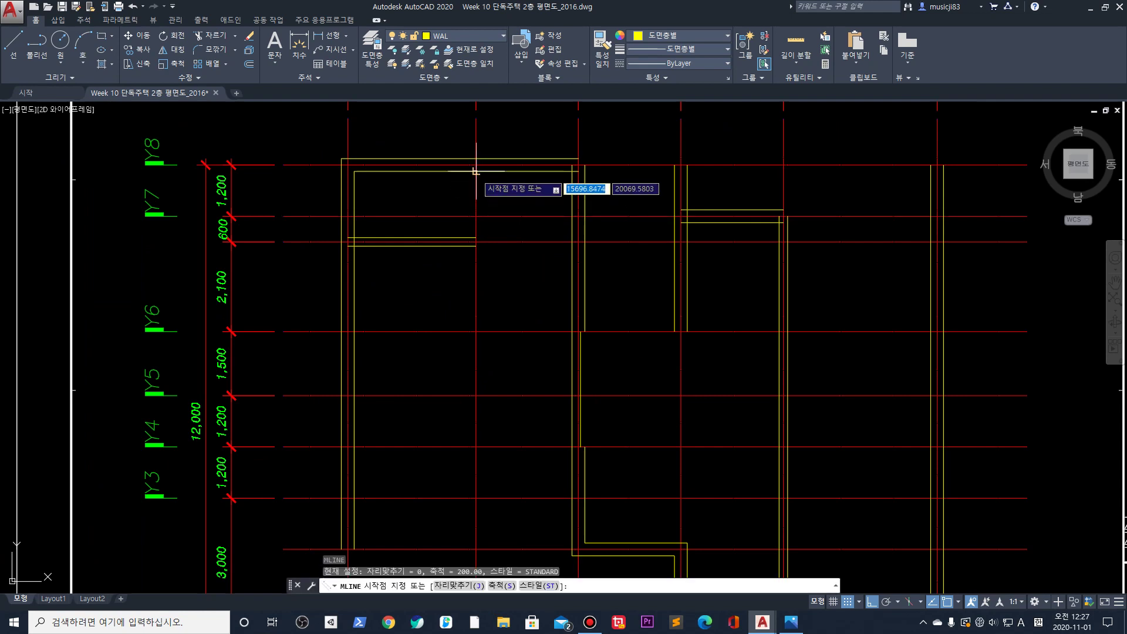
left_click(476, 165)
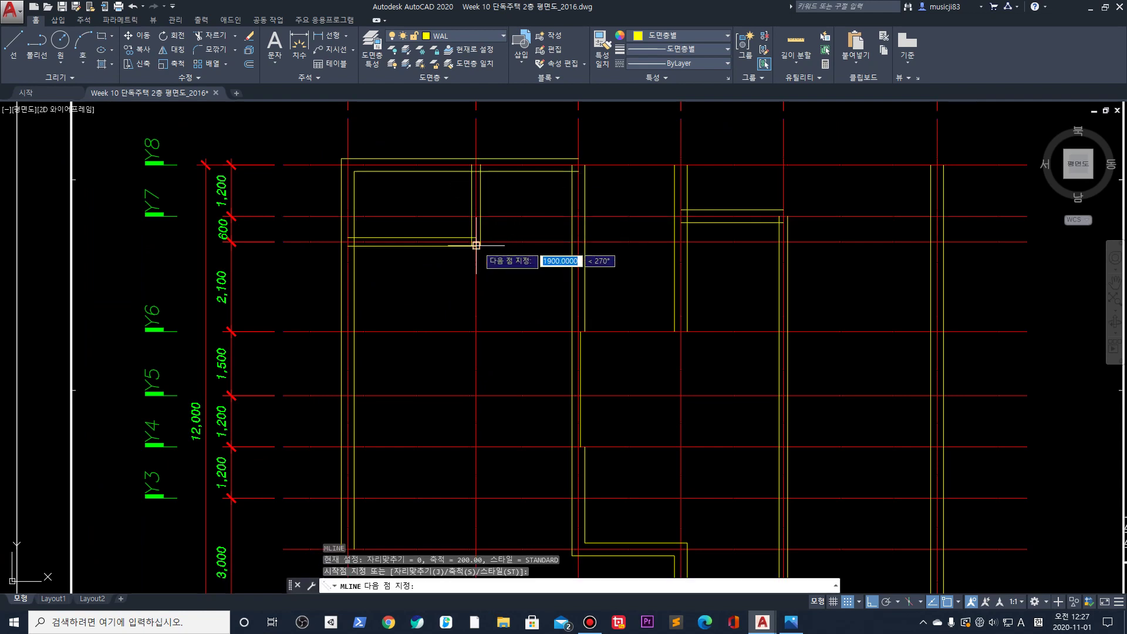
left_click(475, 242)
key("Return")
Stretch the 200-wide wall between X1 and X2 by 700 toward Y6, past the grid line 600 below Y7
scroll(475, 242, "up", 3)
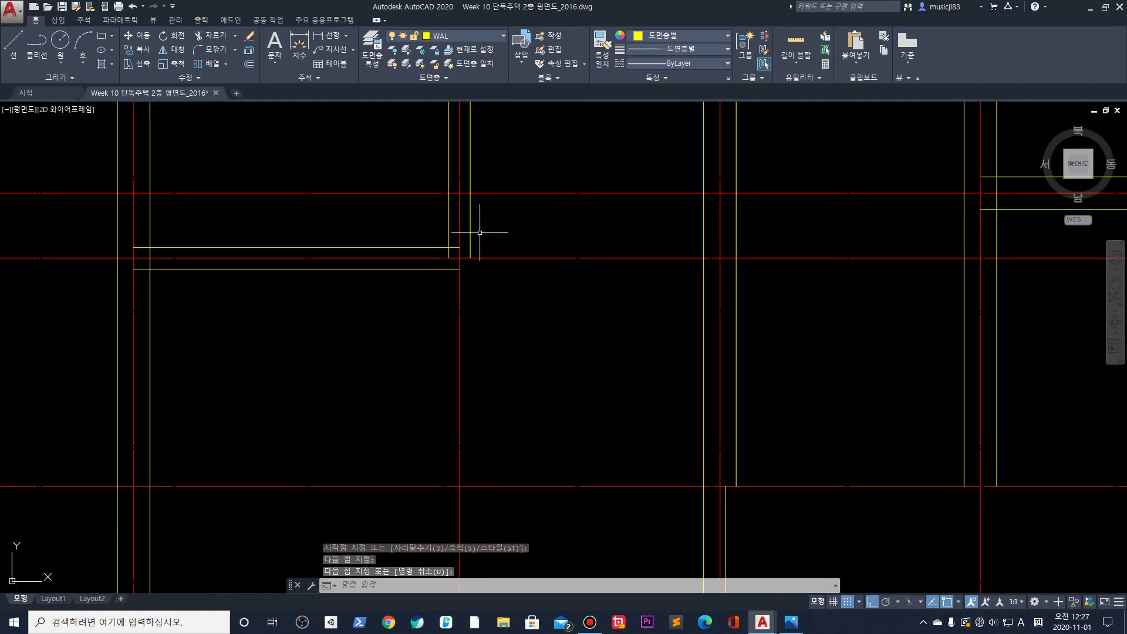
left_click(469, 242)
left_click(482, 258)
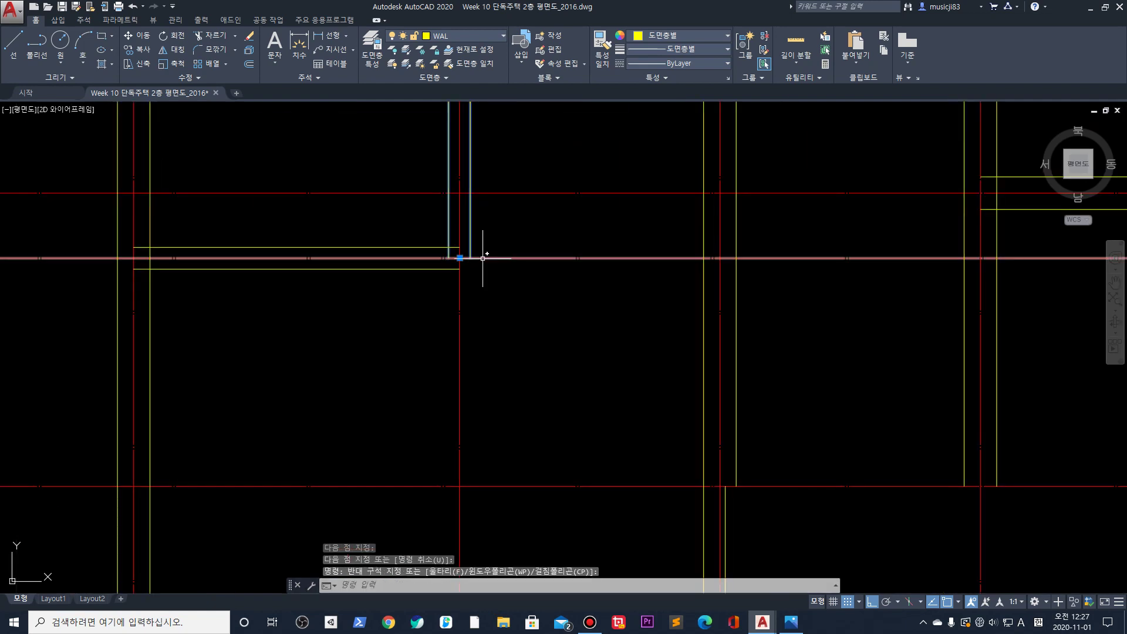
left_click(460, 258)
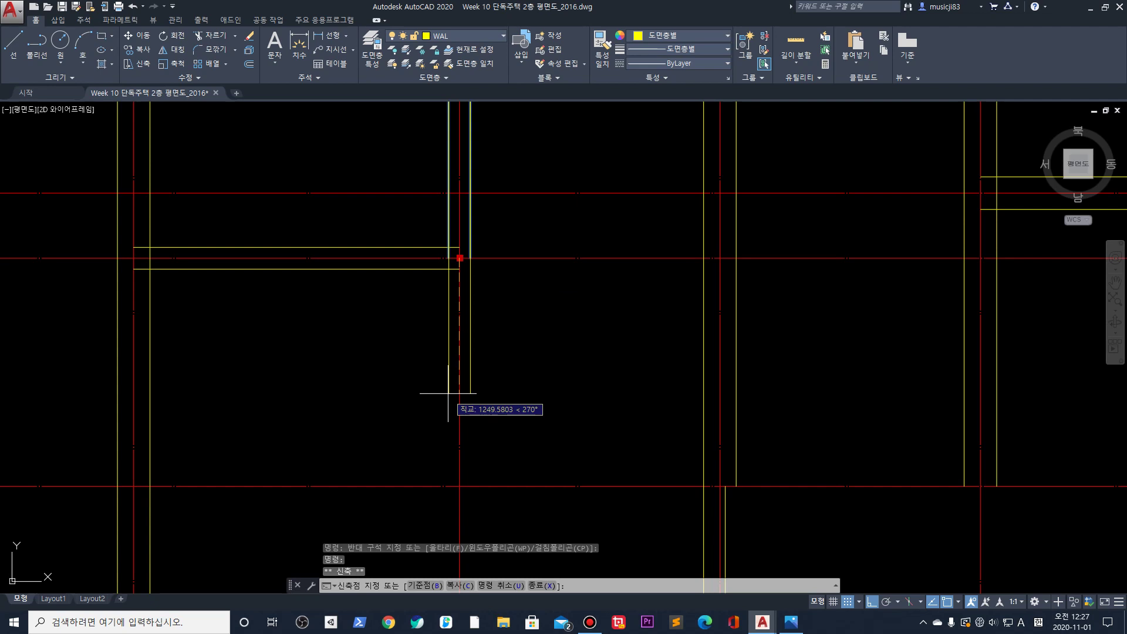
type("7")
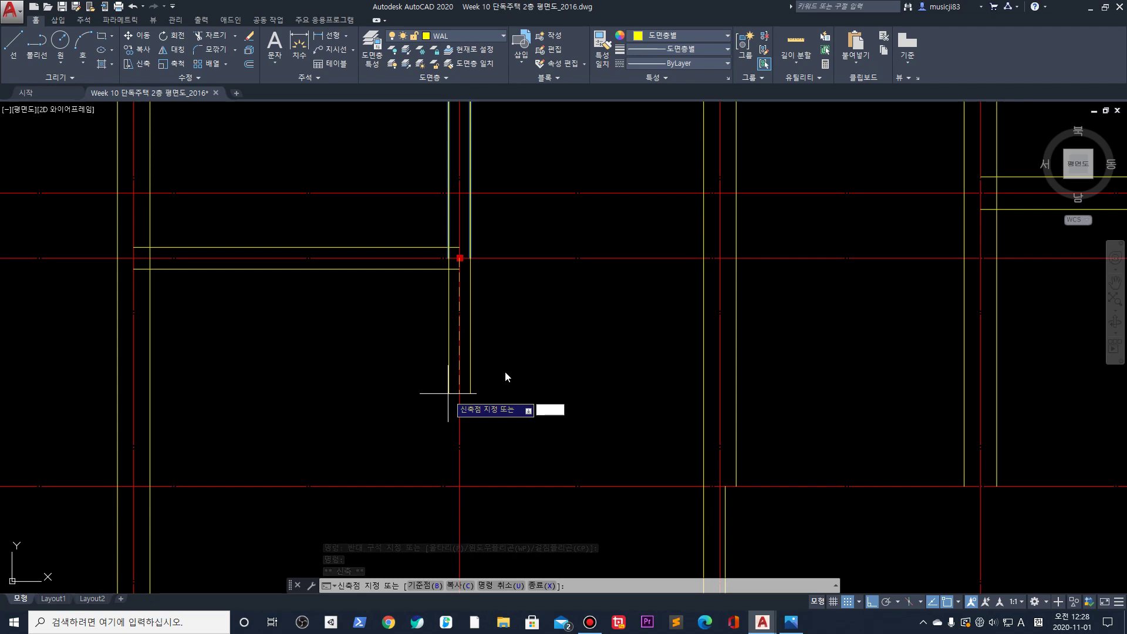
key("Escape")
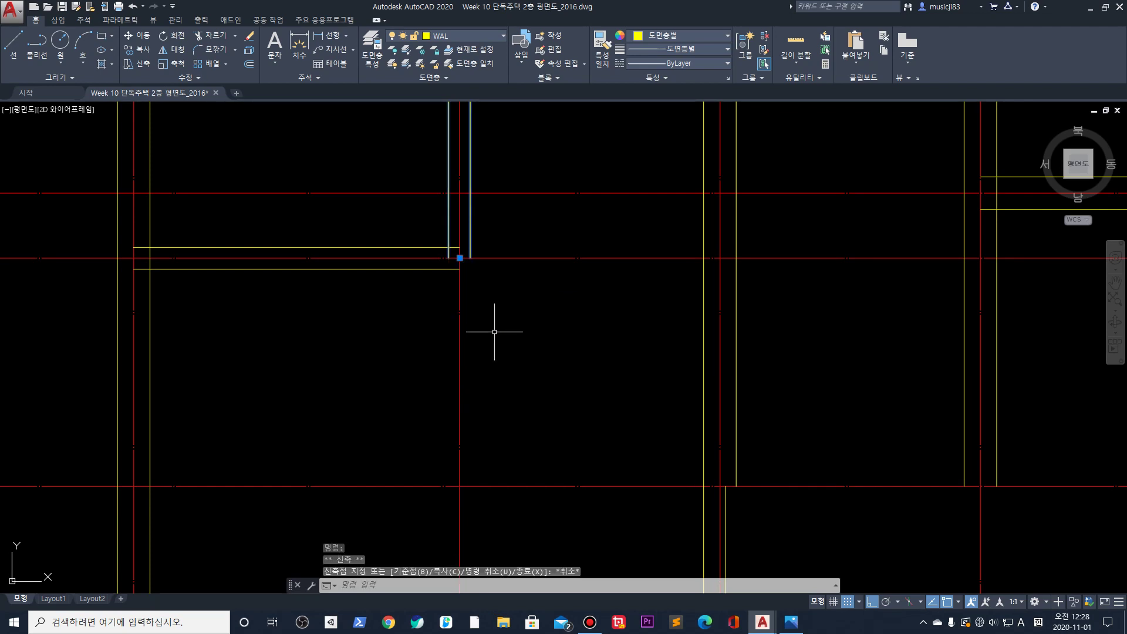
key("F8")
left_click(460, 257)
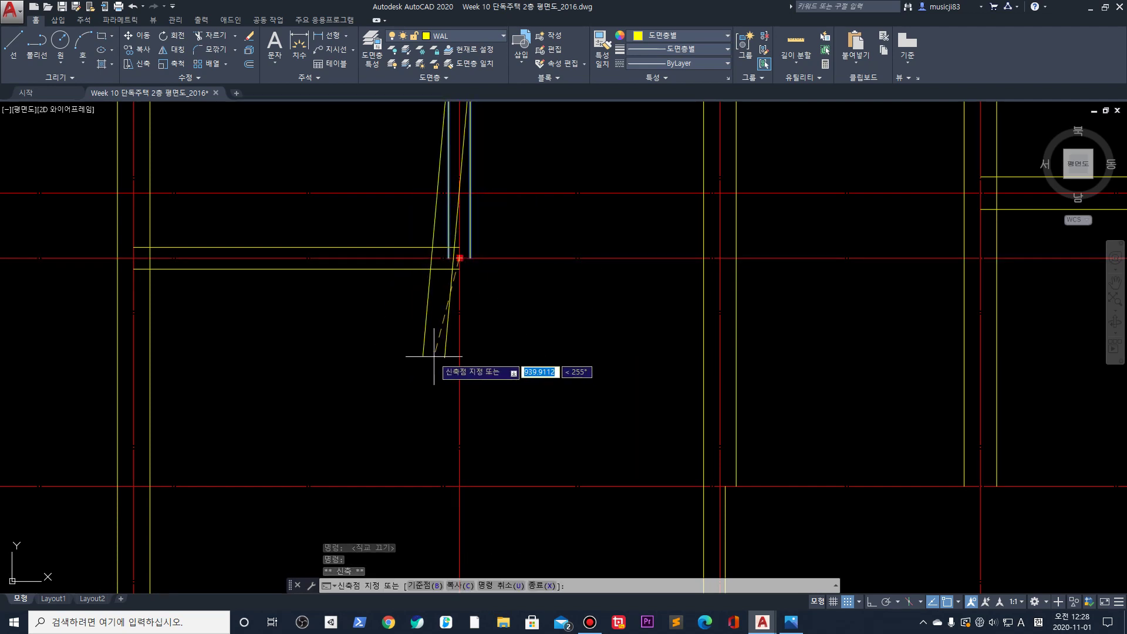
key("F8")
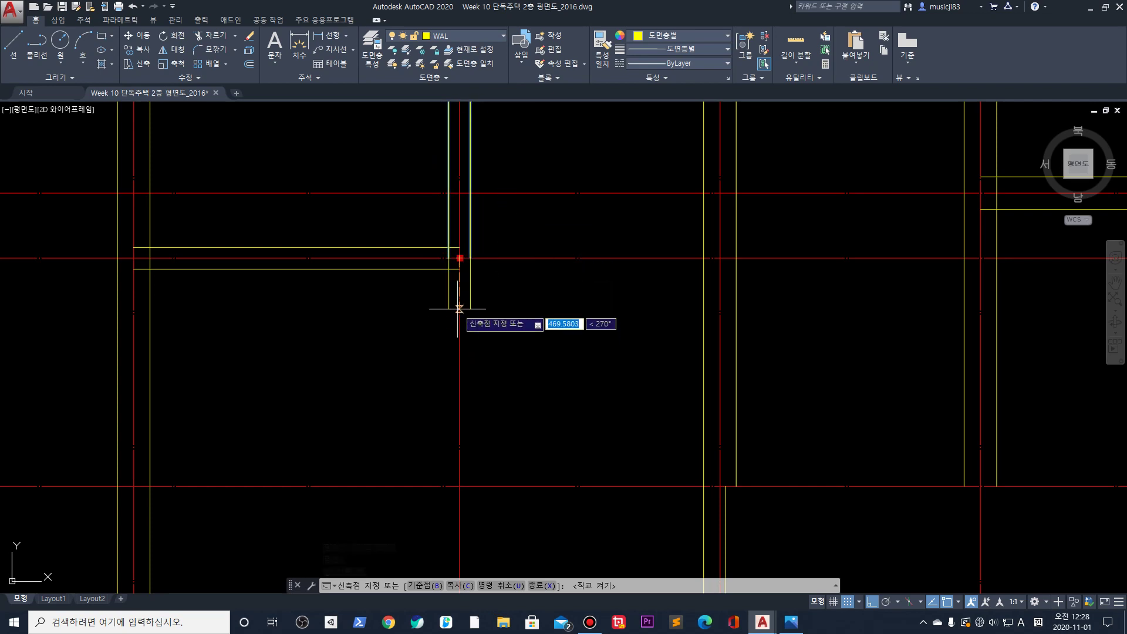
type("700")
key("Return")
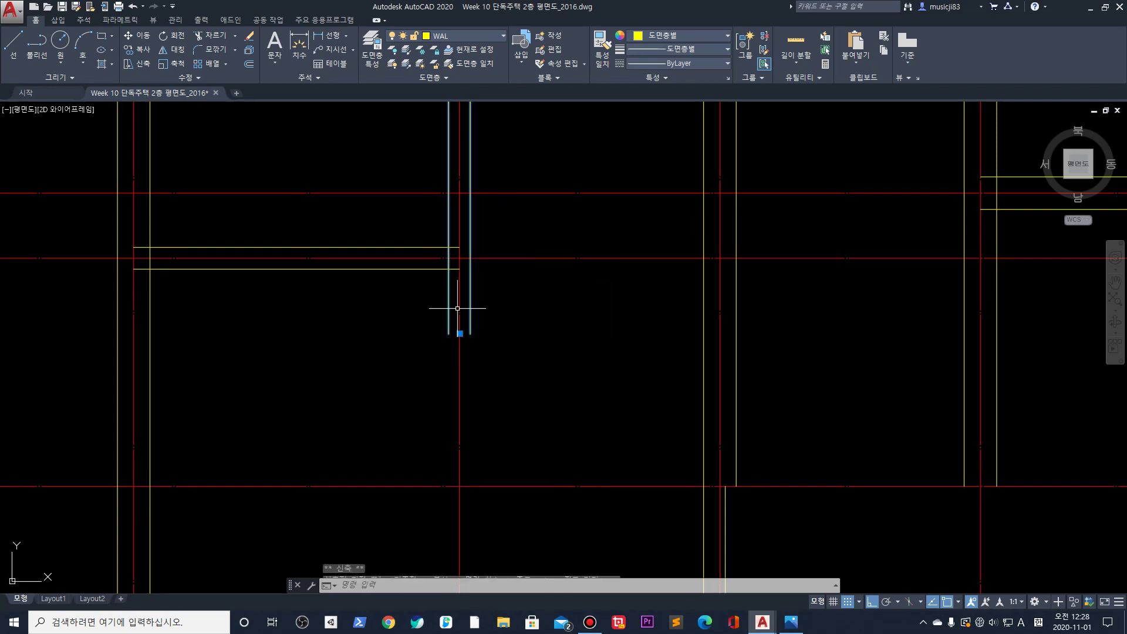
key("Escape")
key("Escape")
Draw a 200-wide wall multiline along Y6 from X3 to X4
scroll(457, 307, "down", 4)
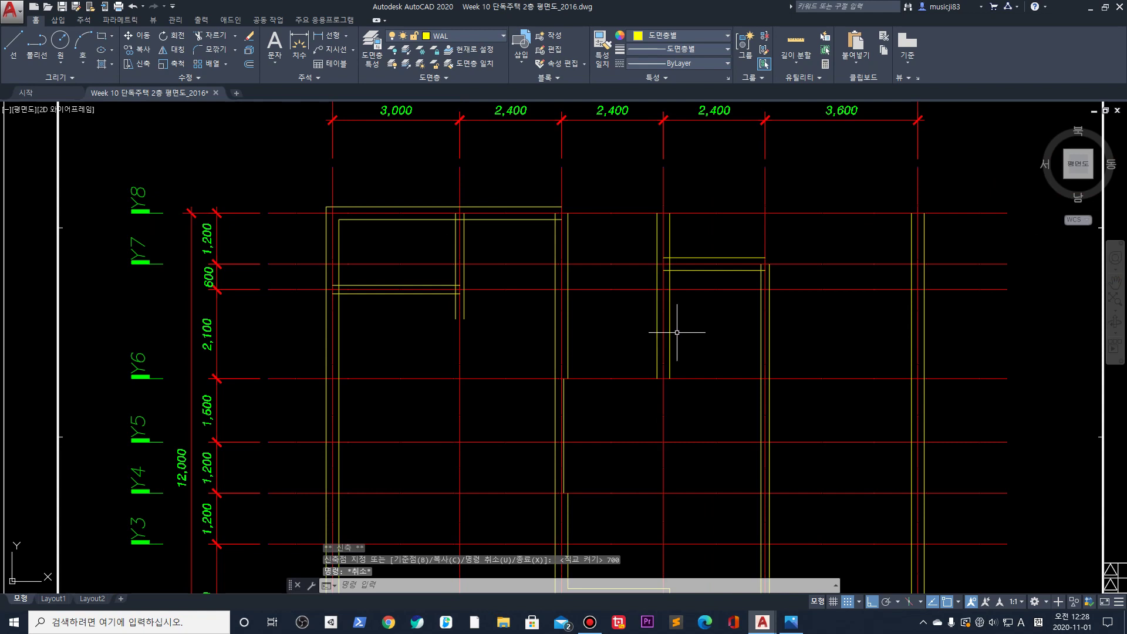
scroll(676, 332, "down", 2)
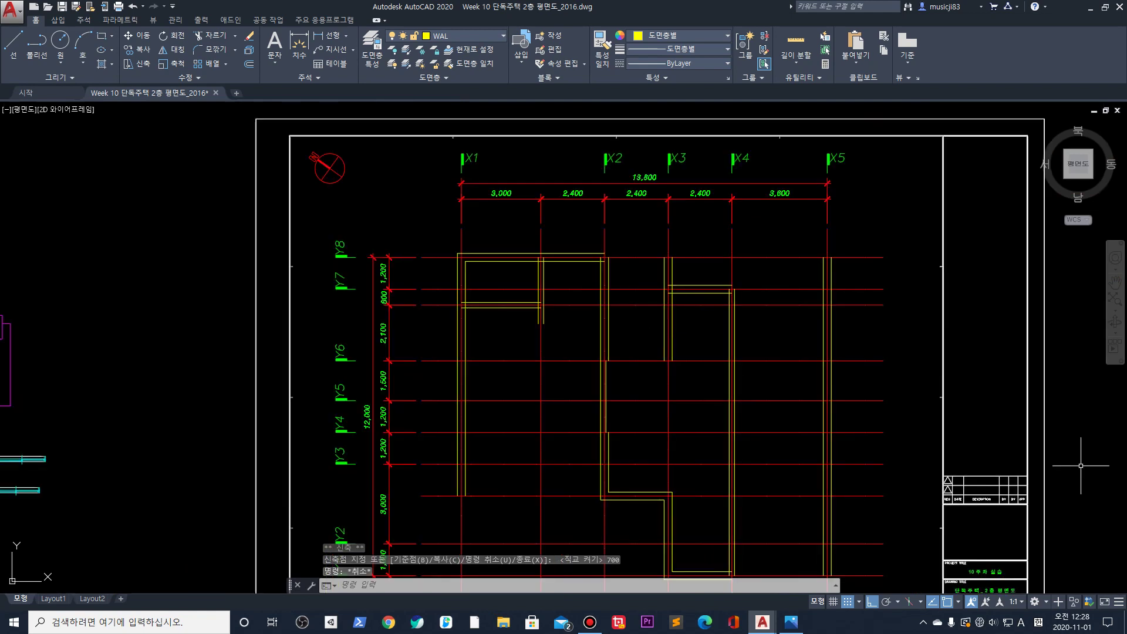
scroll(657, 364, "up", 5)
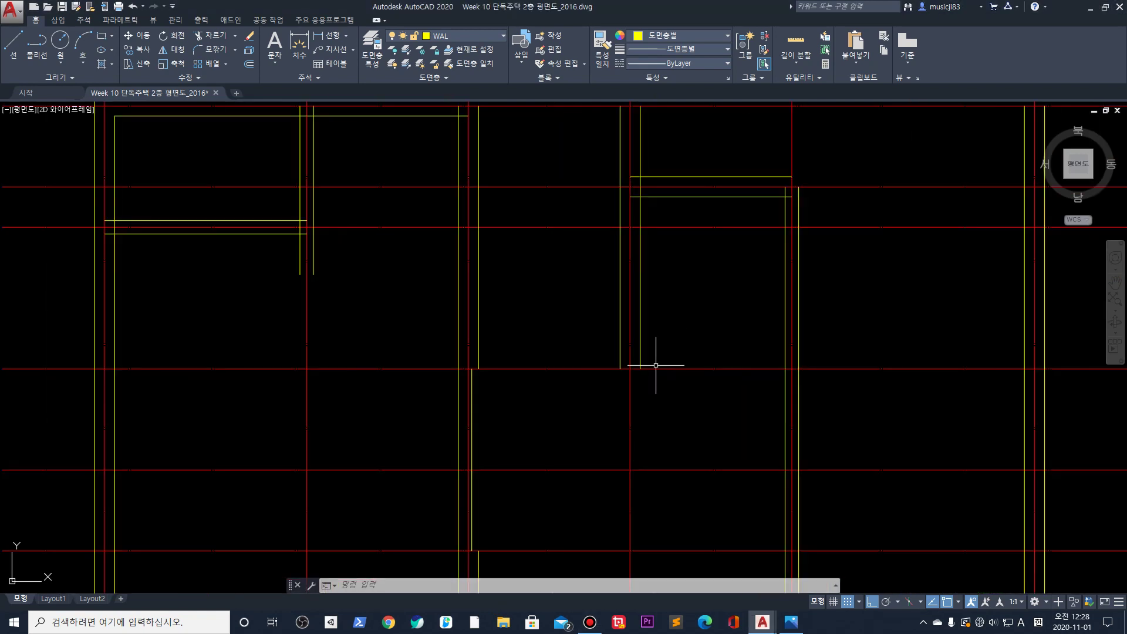
type("ml")
key("Return")
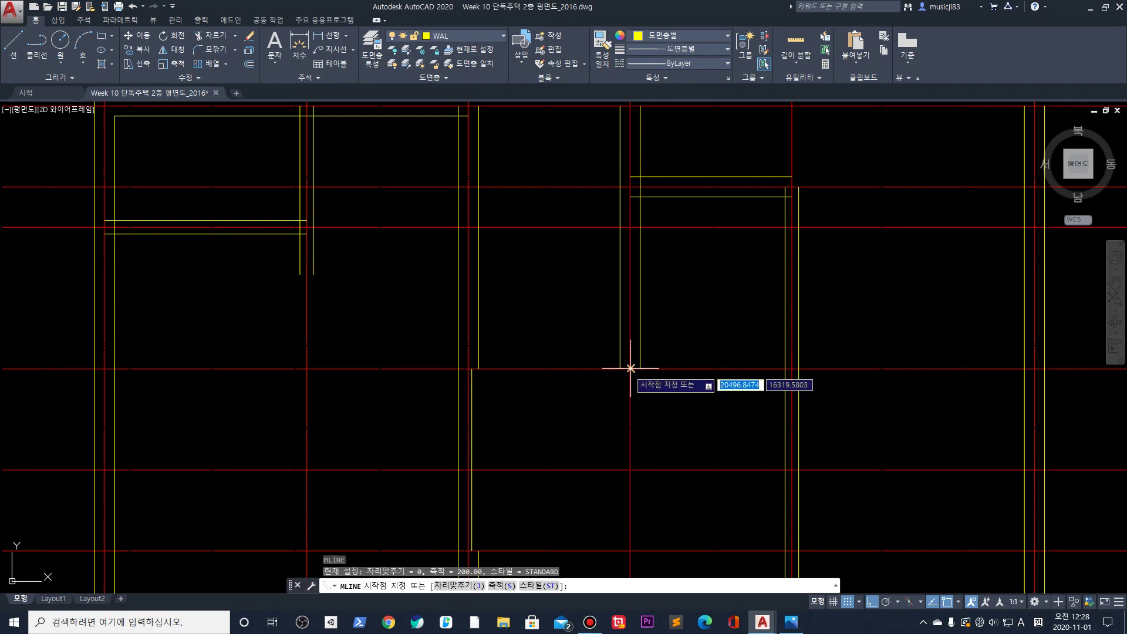
left_click(630, 368)
left_click(798, 369)
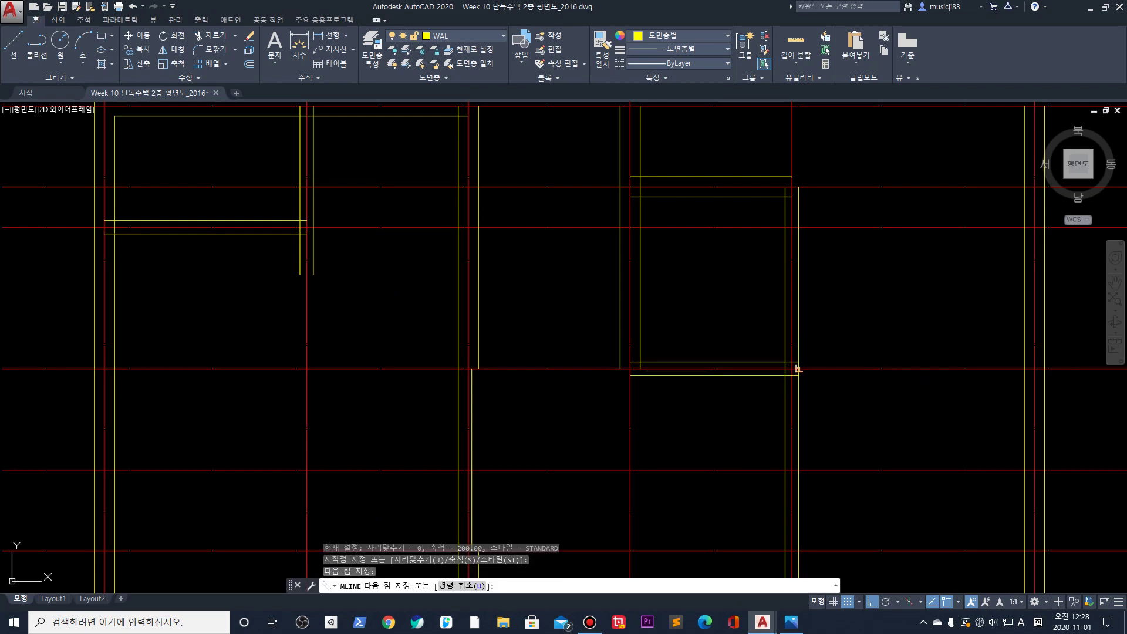
key("Return")
Draw a 200-wide wall multiline along Y4 from X4 to X5
scroll(798, 368, "down", 3)
middle_click_drag(930, 463, 847, 346)
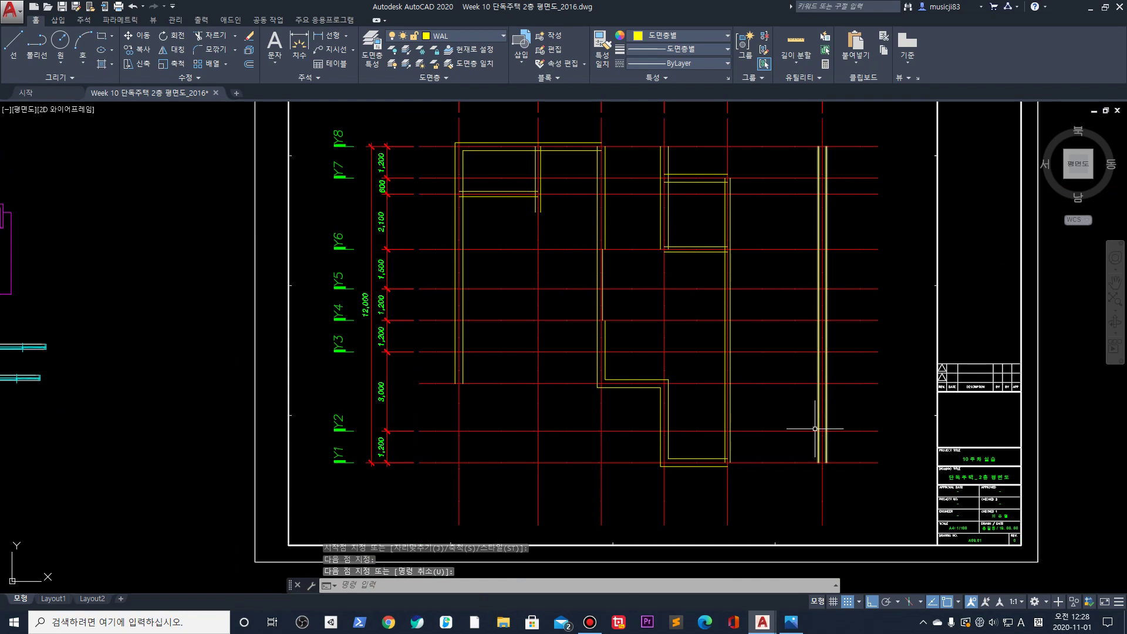
middle_click_drag(813, 411, 762, 347)
middle_click_drag(654, 335, 688, 380)
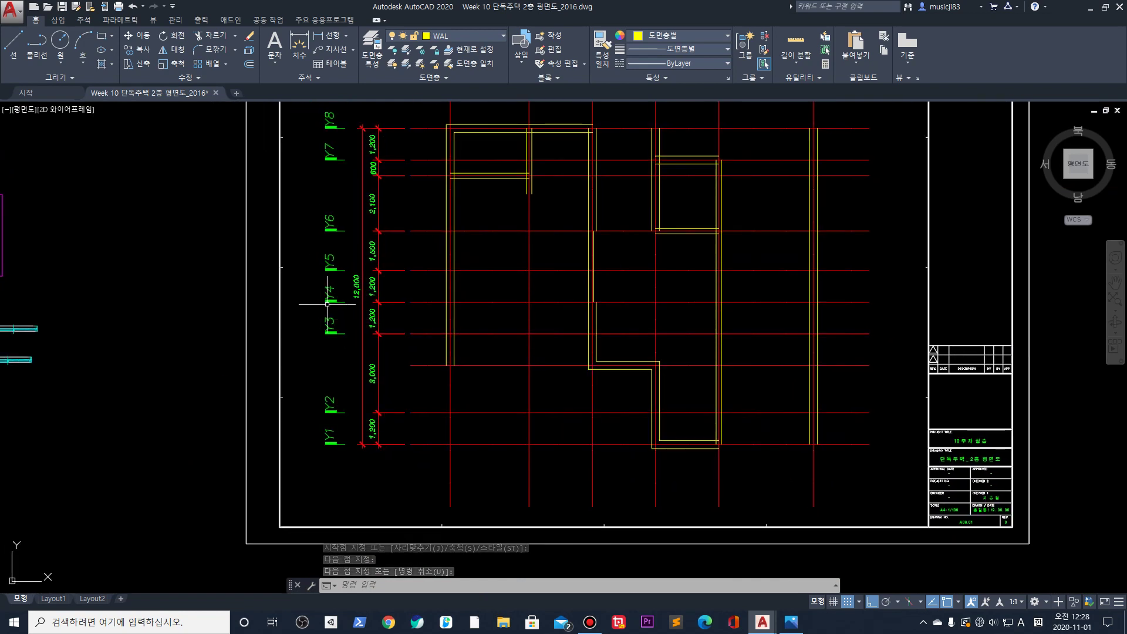
key("Return")
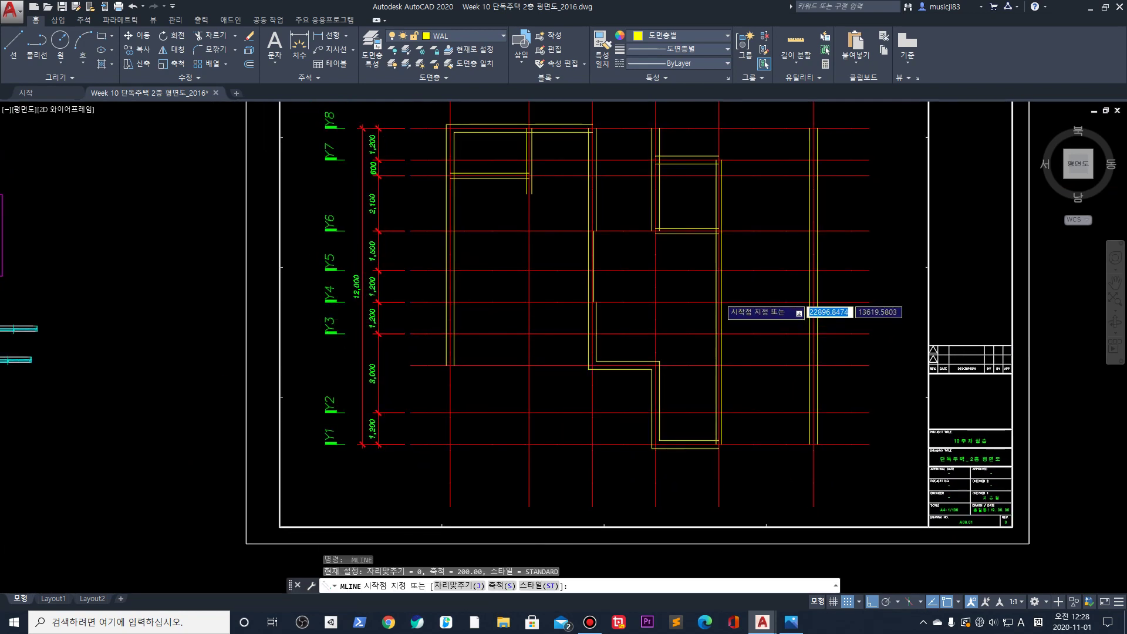
scroll(727, 308, "up", 4)
left_click(718, 309)
left_click(956, 309)
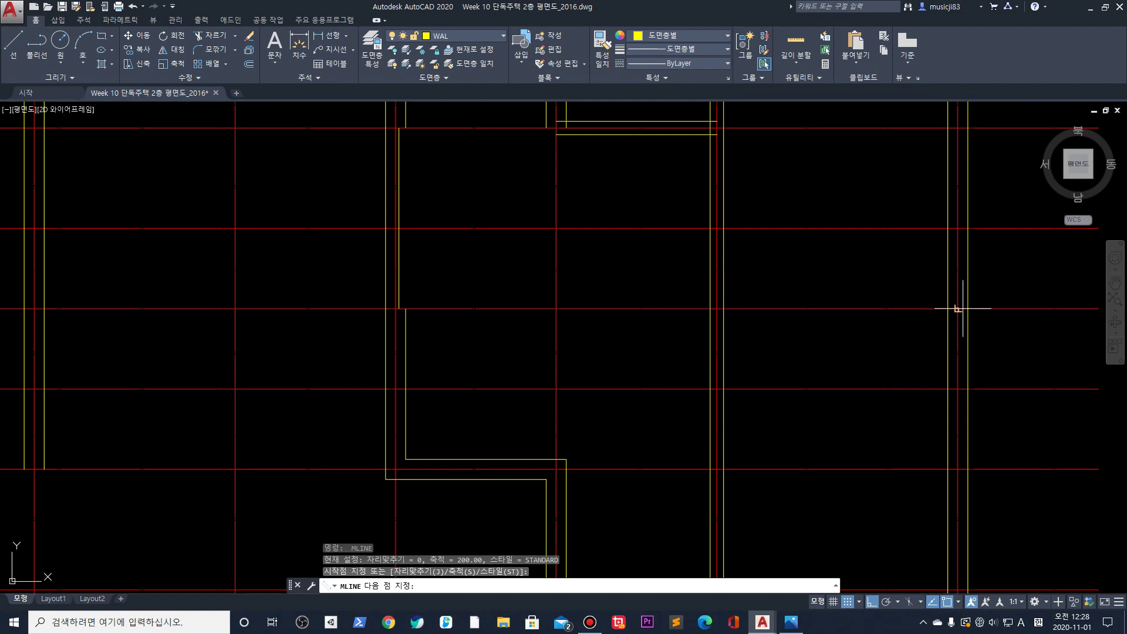
key("Return")
Switch to the reference floor plan image in Photos and examine the walls and sliding door around the powder room
left_click(788, 623)
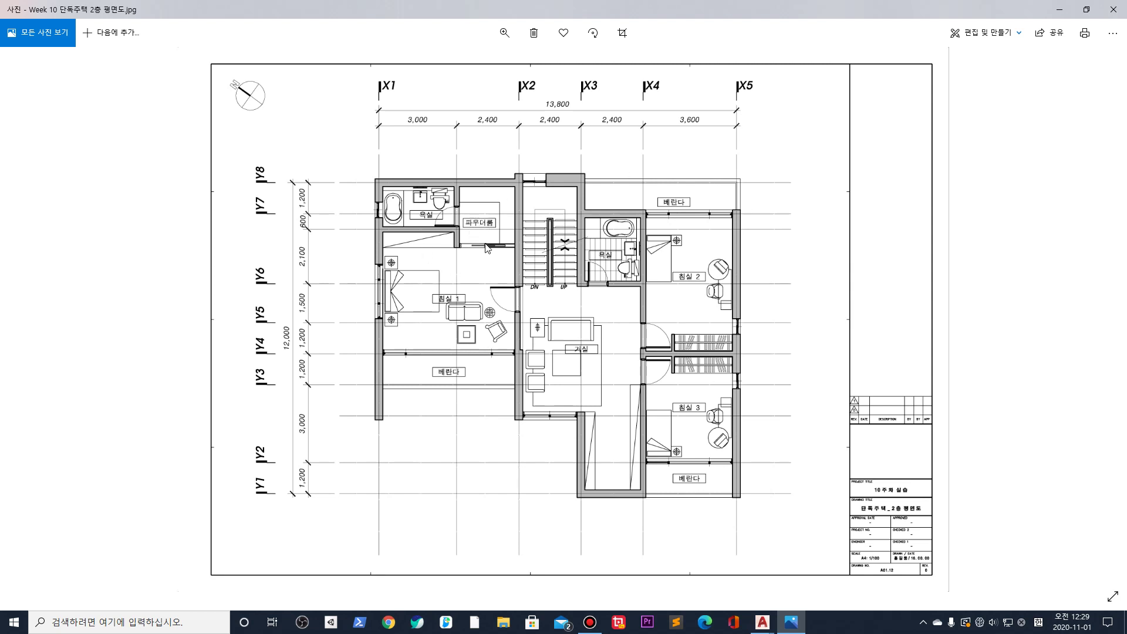
scroll(487, 247, "up", 5)
scroll(437, 212, "down", 2)
scroll(438, 212, "up", 4)
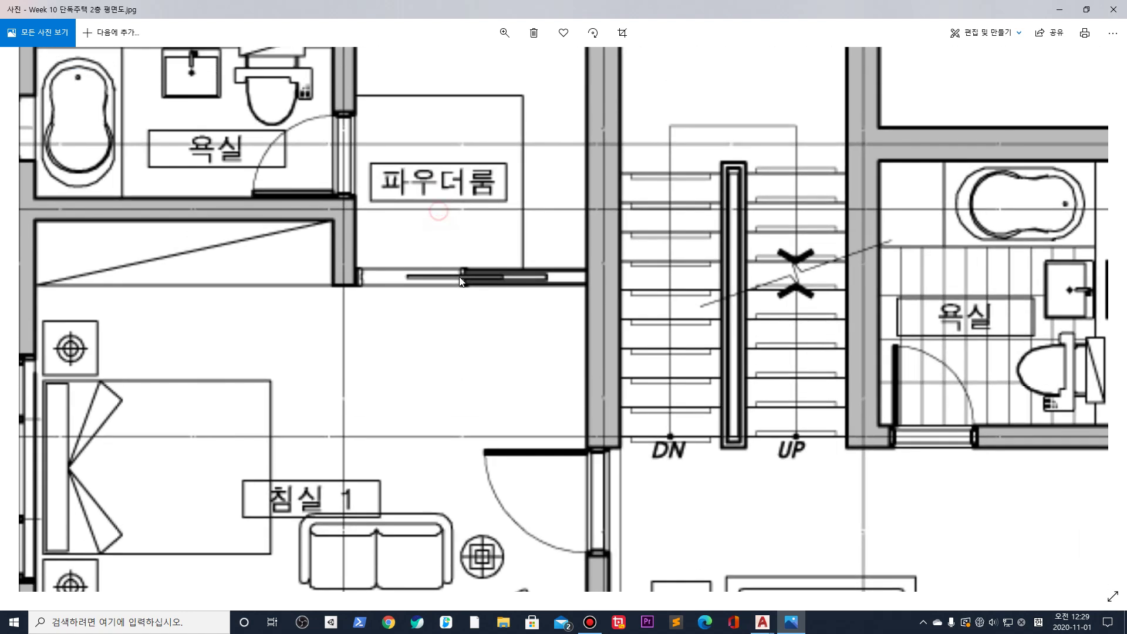
left_click_drag(459, 277, 453, 238)
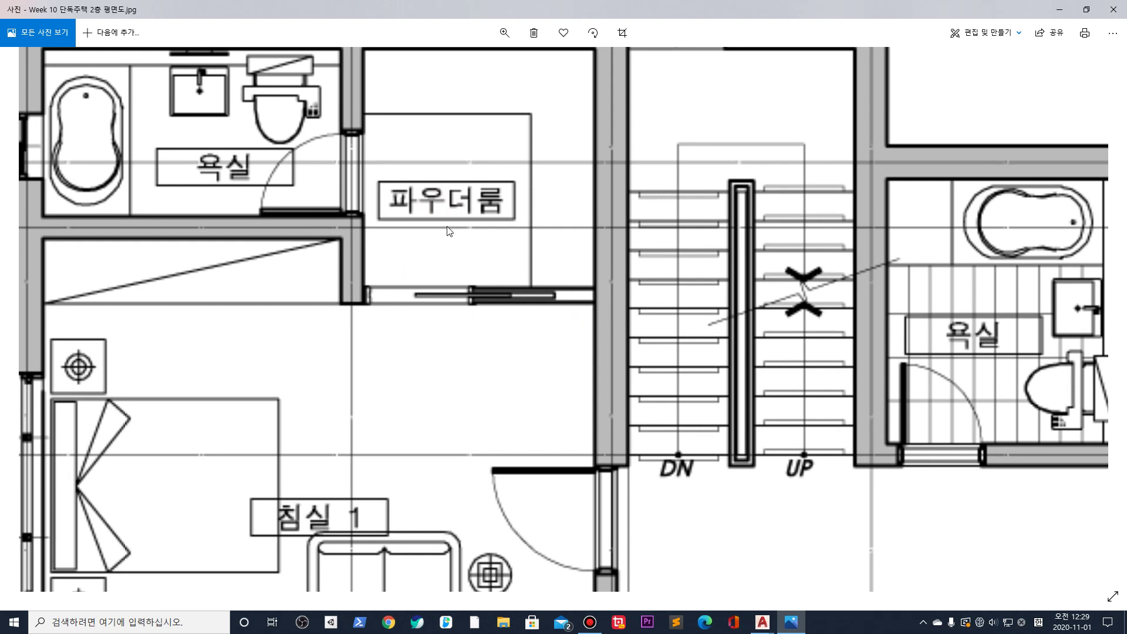
scroll(449, 230, "down", 3)
scroll(478, 217, "up", 1)
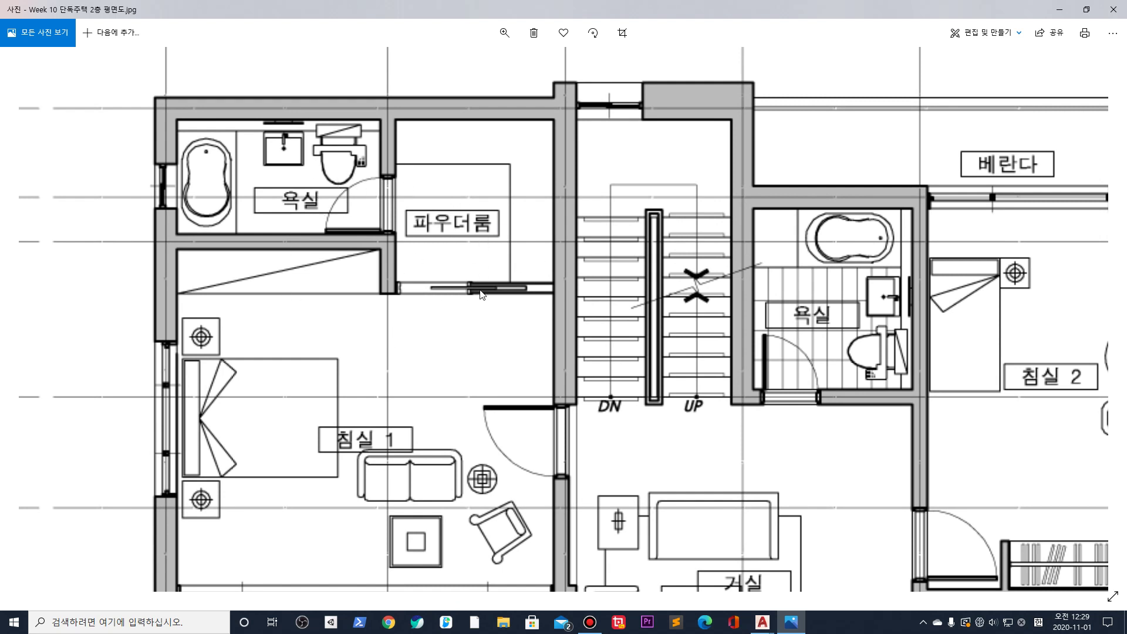
scroll(473, 302, "up", 1)
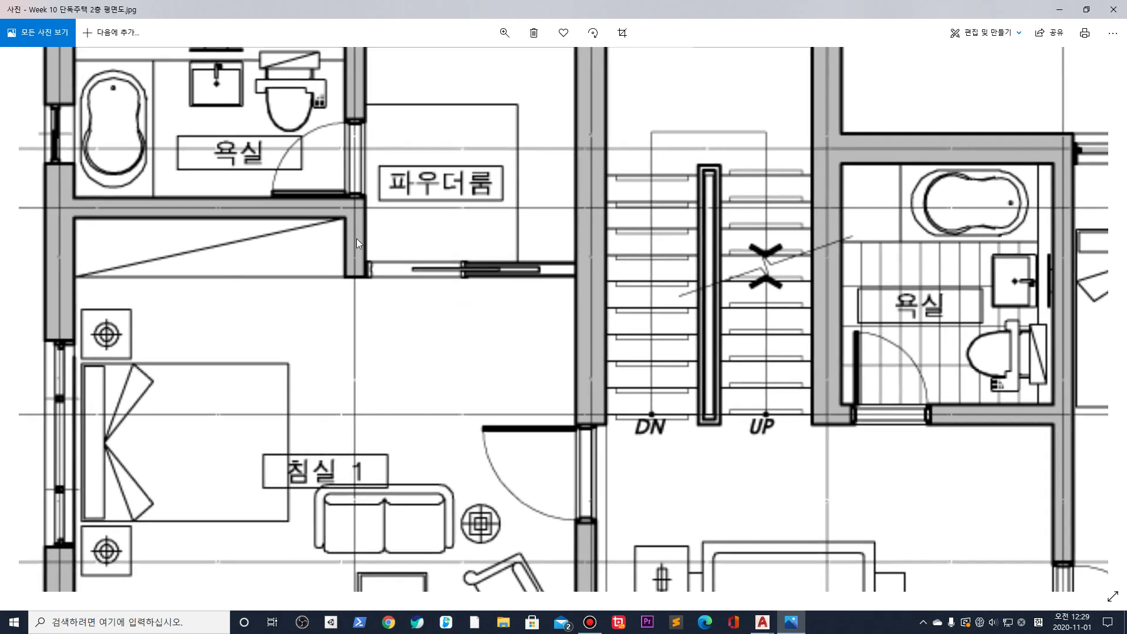
scroll(422, 289, "down", 2)
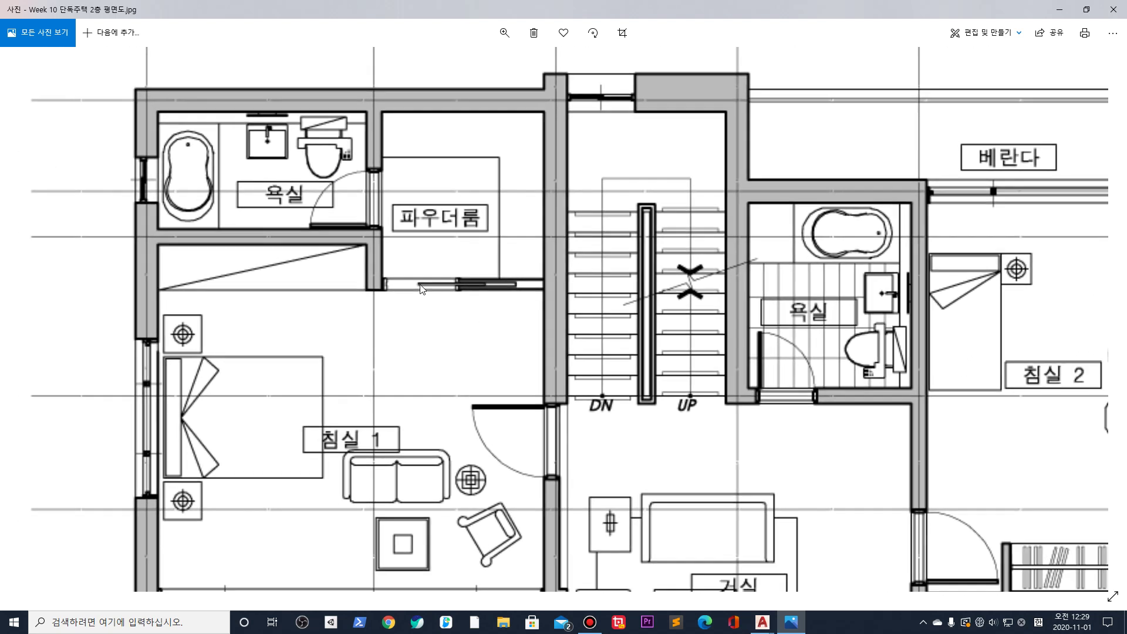
Examine the overall wall layout in the reference plan, including the stair wall near Y8, and return to AutoCAD
left_click_drag(611, 406, 530, 199)
scroll(530, 200, "down", 1)
scroll(530, 200, "down", 2)
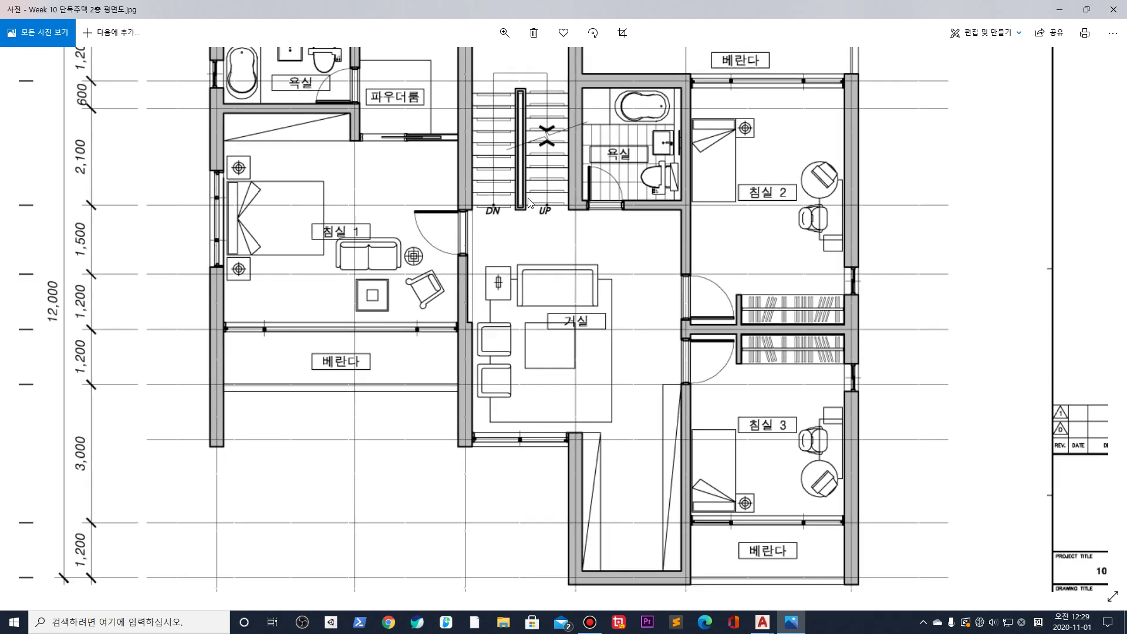
scroll(530, 200, "down", 1)
scroll(601, 215, "down", 1)
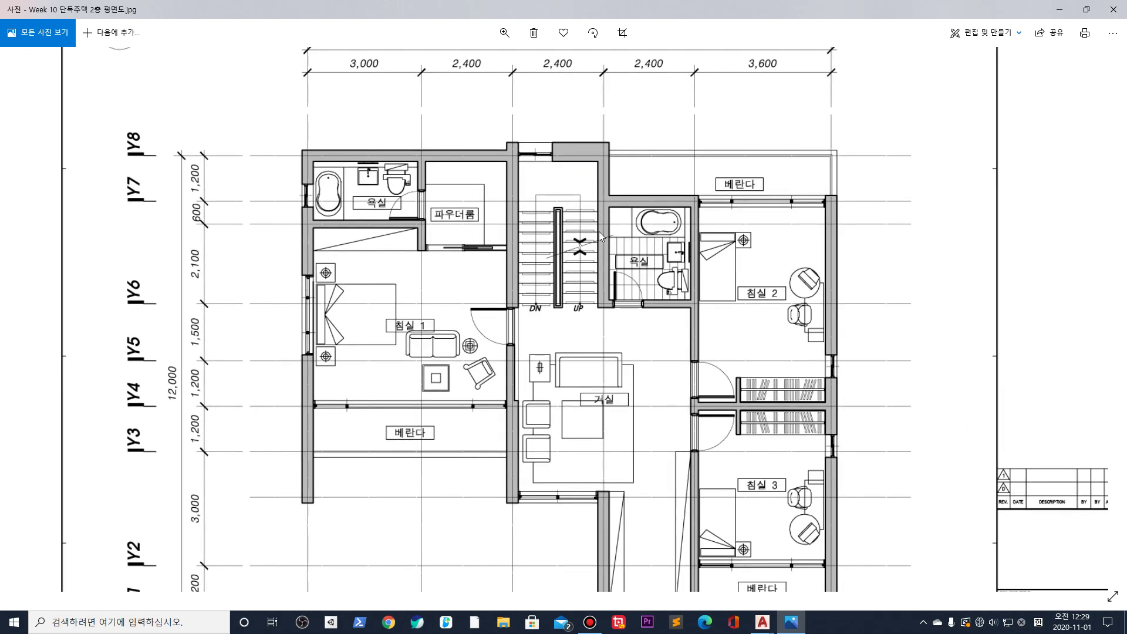
scroll(583, 192, "up", 1)
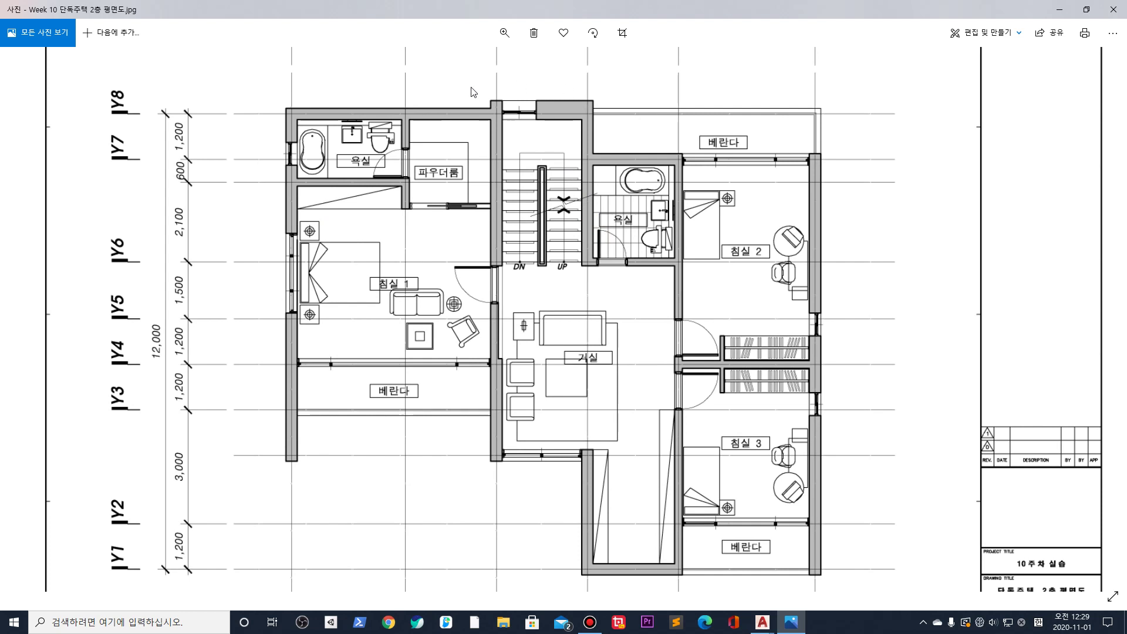
left_click(1061, 10)
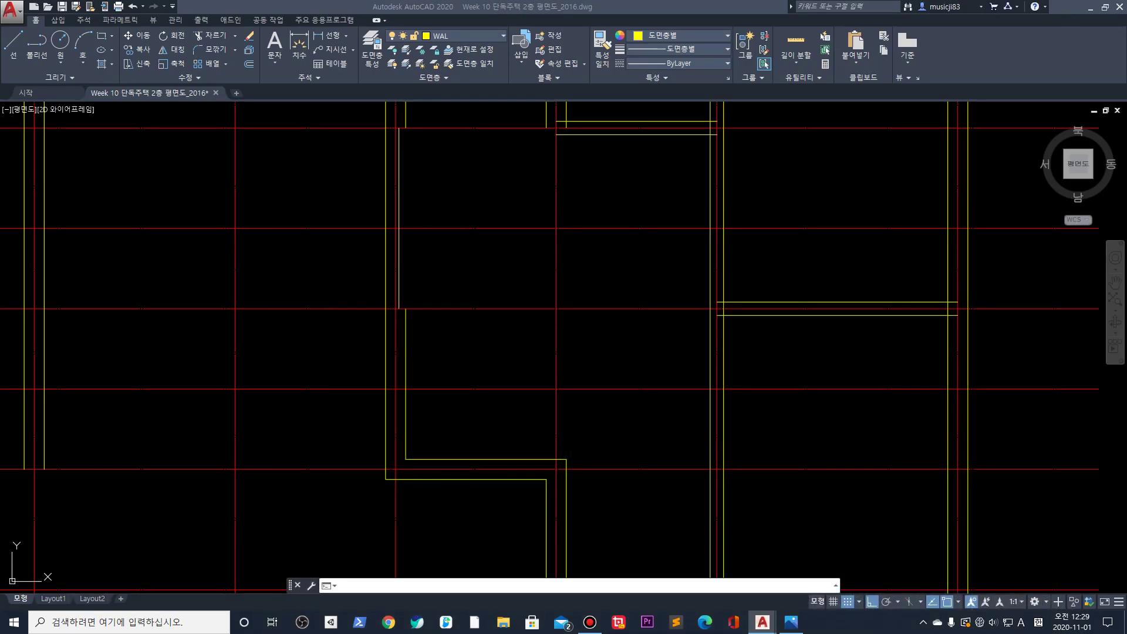
Draw a wall multiline at scale 300 along Y8 from X2 to X3
scroll(707, 328, "down", 5)
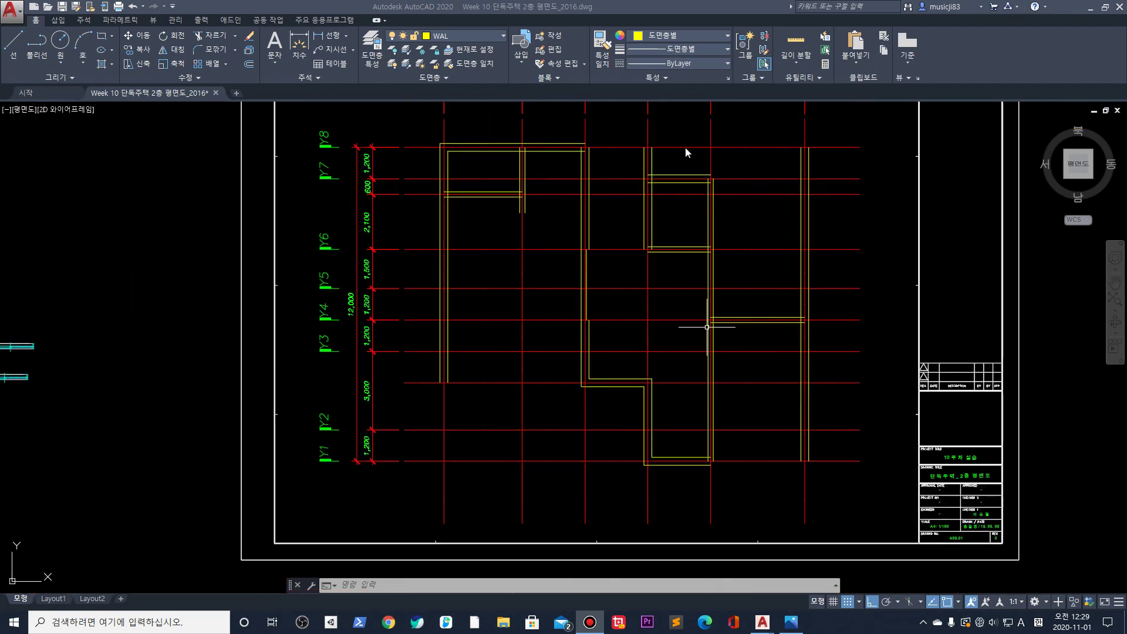
middle_click_drag(548, 171, 471, 214)
scroll(485, 201, "up", 6)
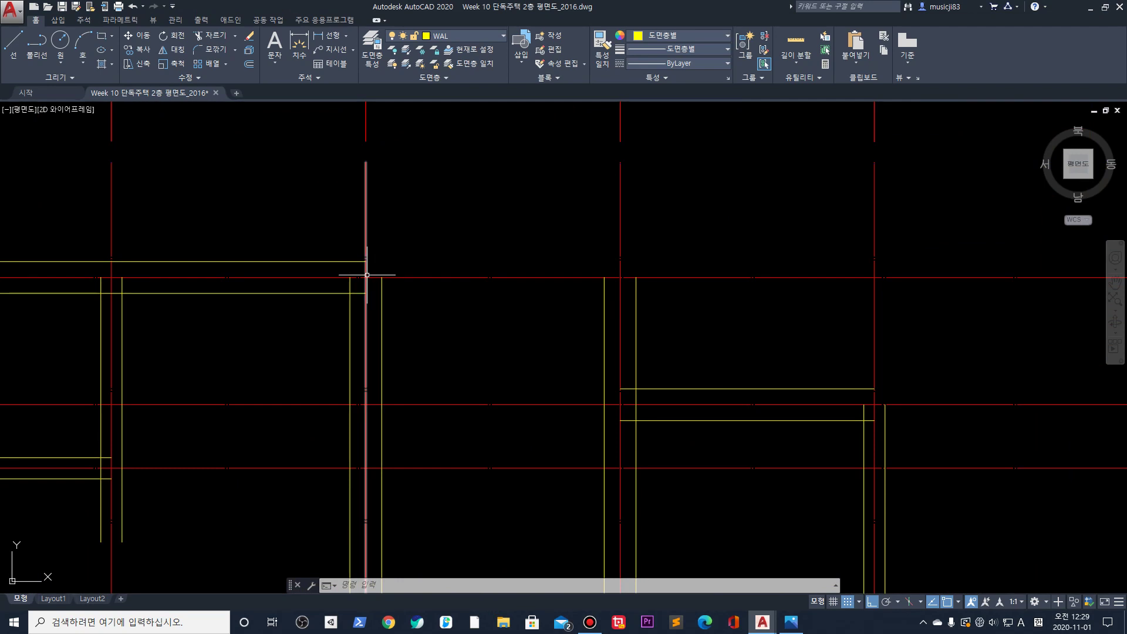
middle_click_drag(451, 155, 390, 189)
type("ml")
key("Return")
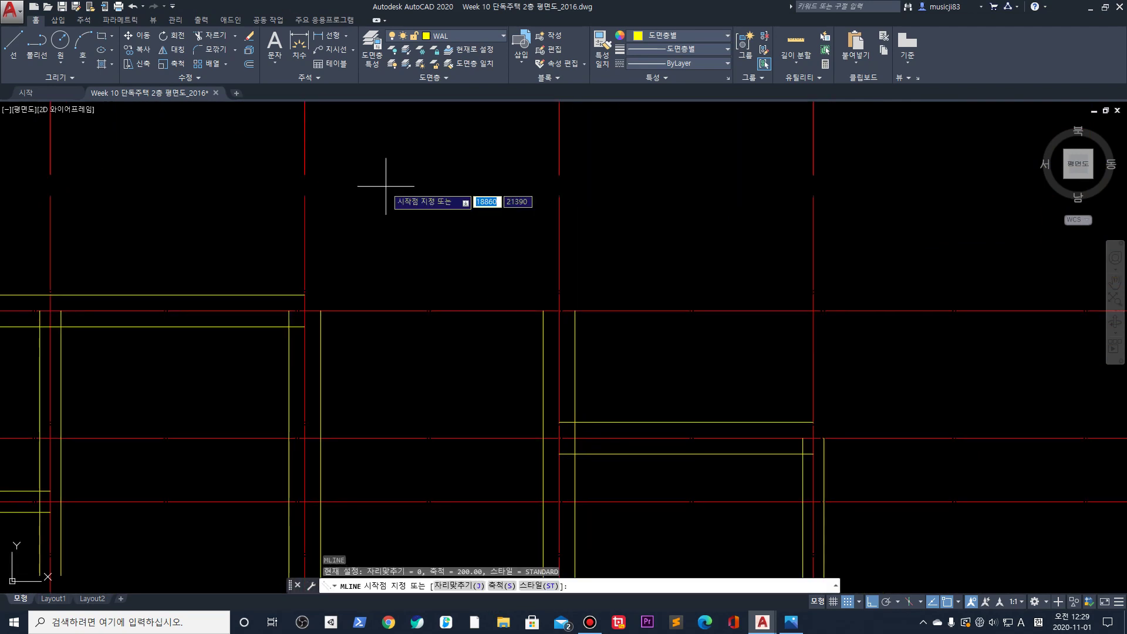
type("s")
key("Return")
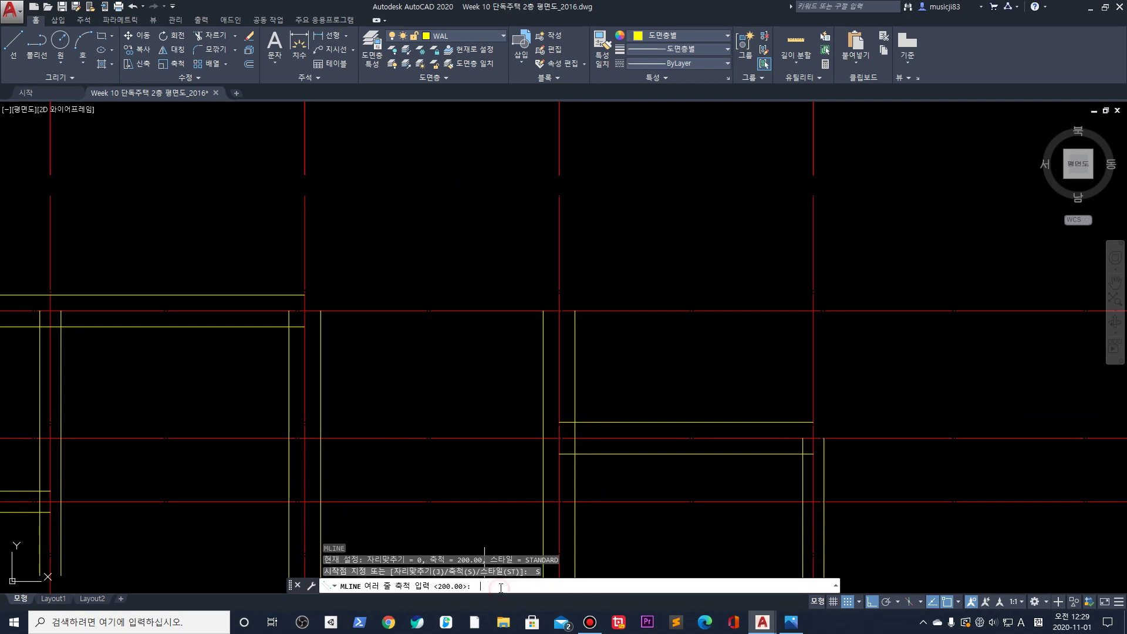
type("300")
key("Return")
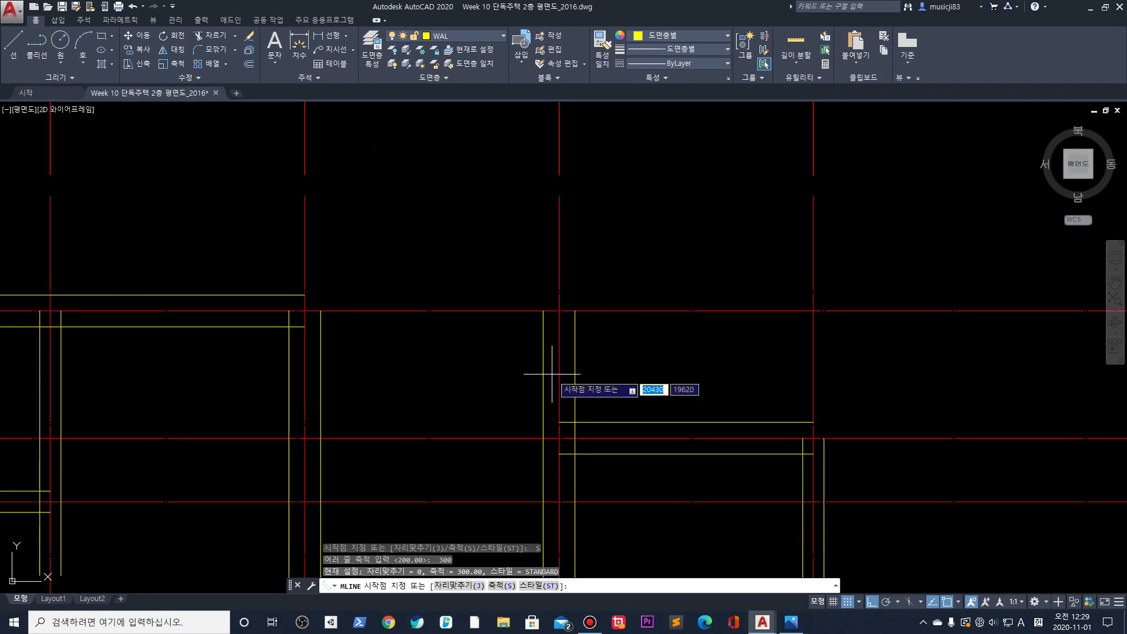
left_click(304, 311)
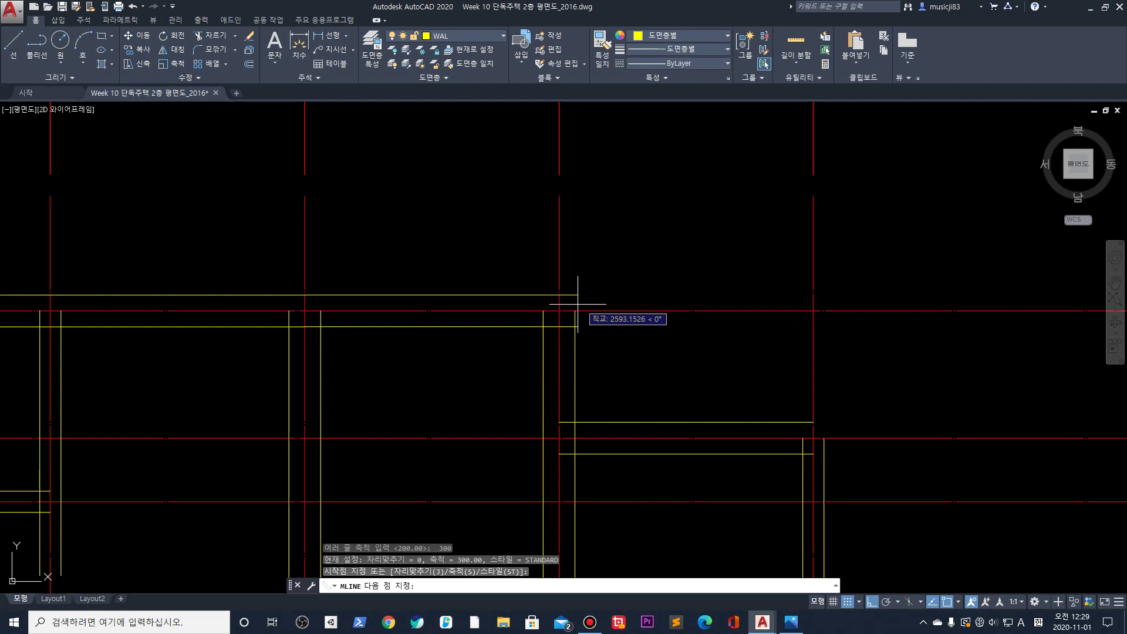
left_click(559, 311)
key("Return")
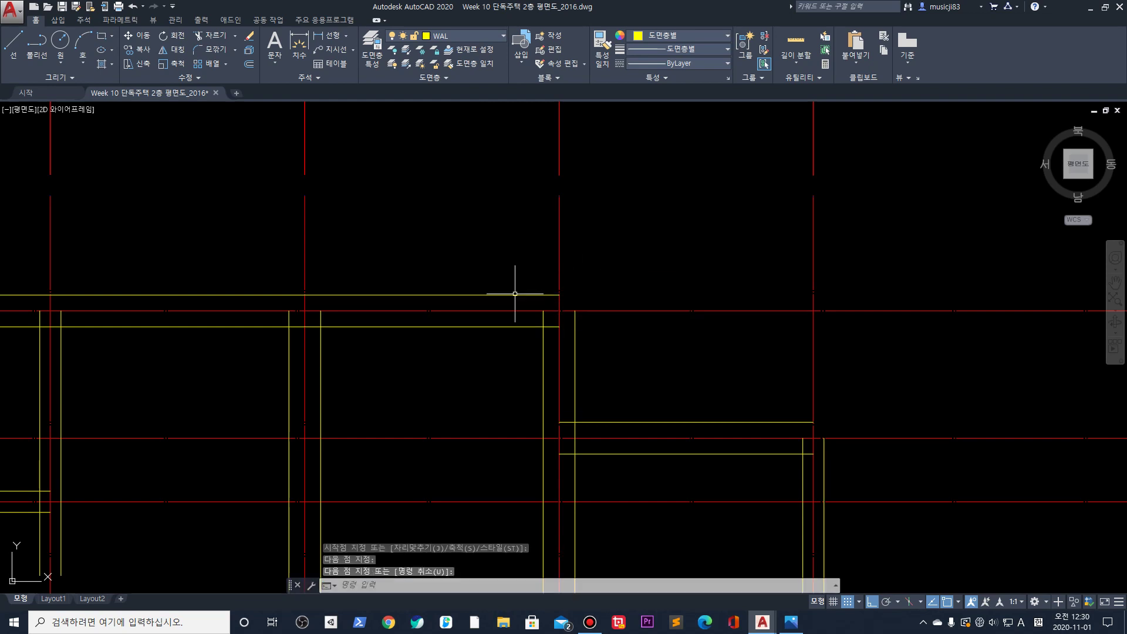
Stretch the upper end of the X2 wall multiline 350 upward beyond grid line Y8
left_click(376, 296)
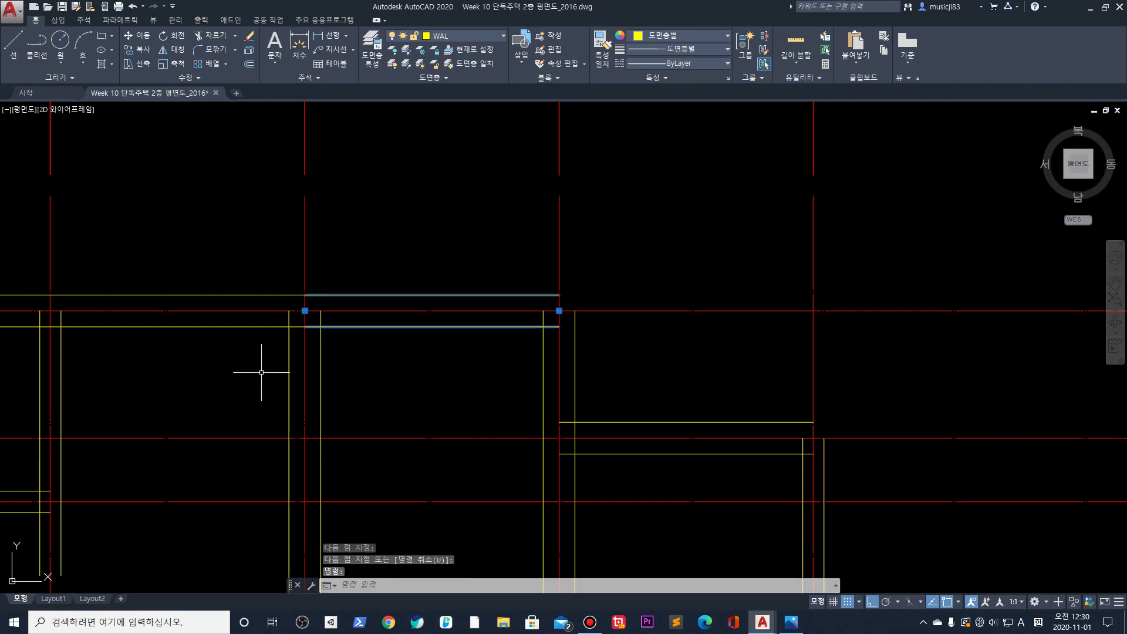
key("Escape")
mouse_move(303, 320)
middle_mouse_down()
mouse_move(334, 315)
mouse_move(440, 372)
middle_mouse_up()
middle_click_drag(439, 290, 484, 351)
left_click(464, 399)
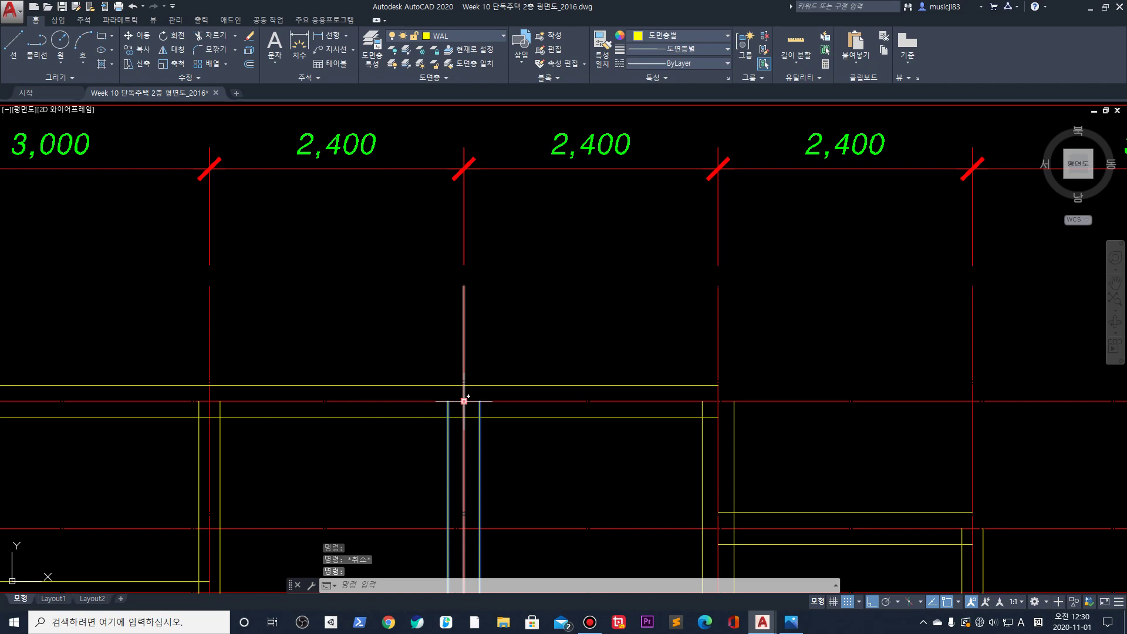
left_click(464, 401)
type("350")
key("Return")
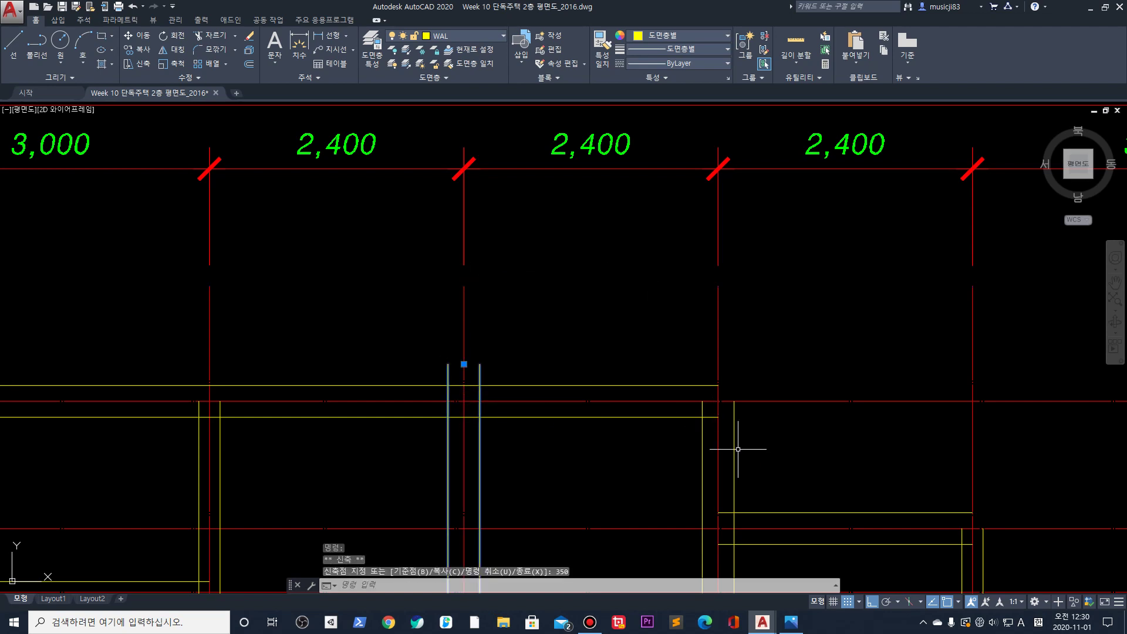
Stretch the upper end of the X3 wall multiline 350 upward beyond Y8
left_click(718, 397)
left_click(718, 400)
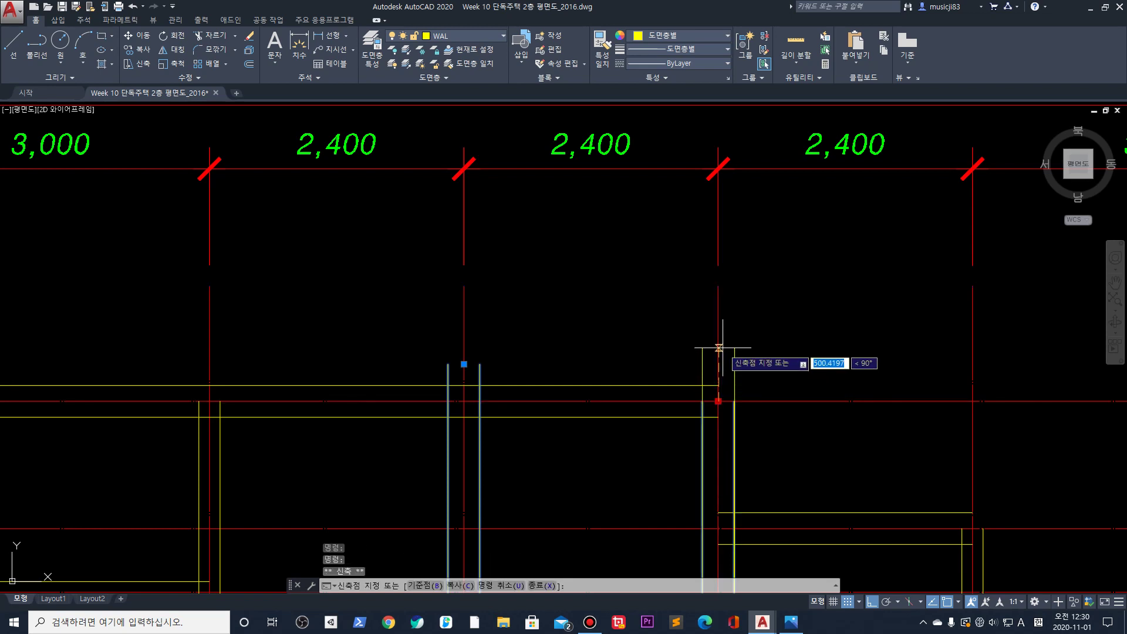
type("350")
key("Return")
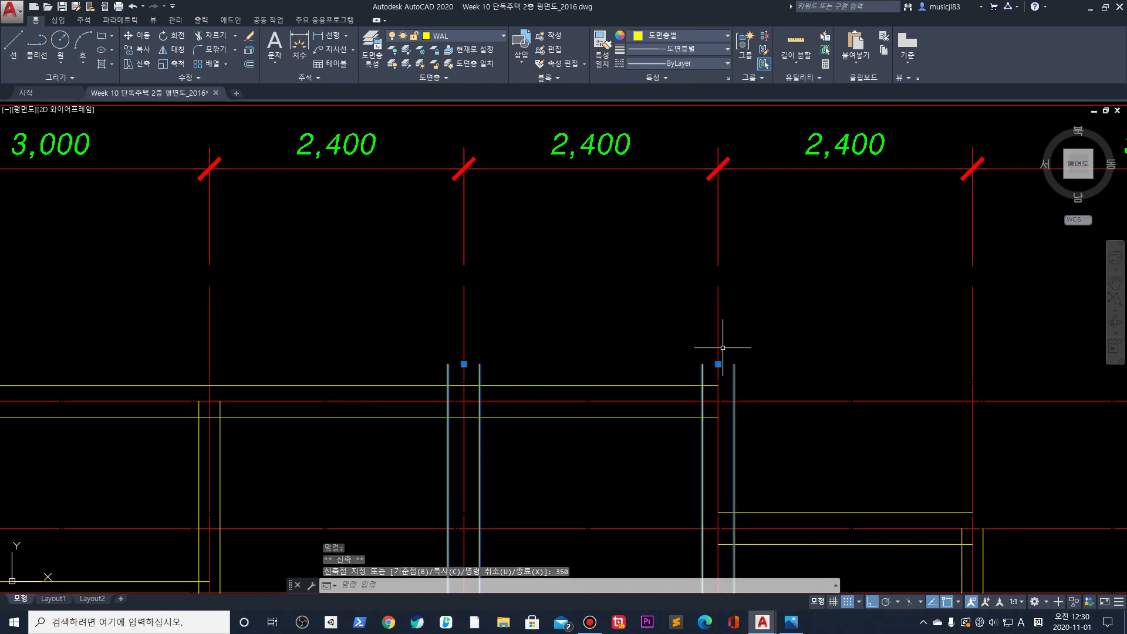
key("Escape")
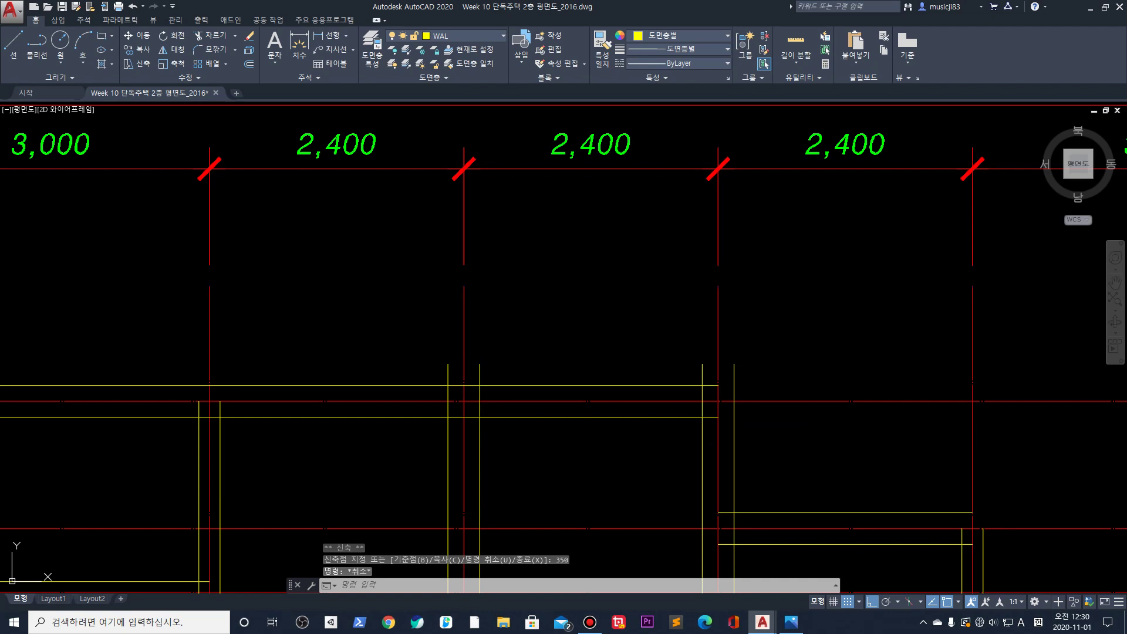
Explode the Y8 wall multiline between X2 and X3 and delete its upper line
left_click(597, 392)
left_click(575, 358)
type("x")
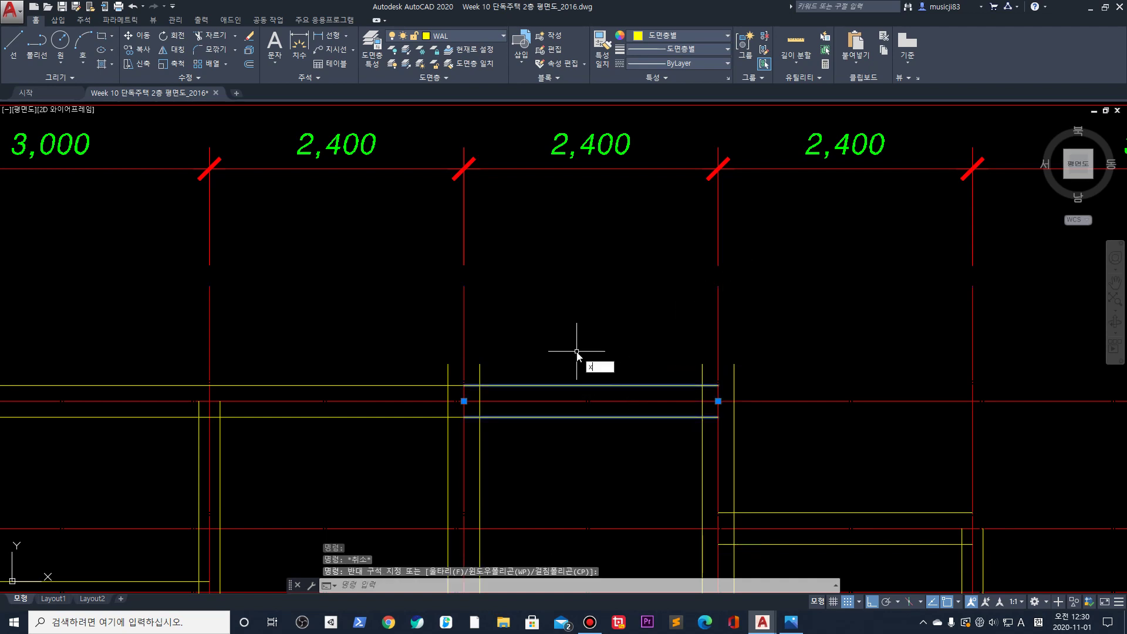
key("Return")
left_click(553, 389)
left_click(538, 360)
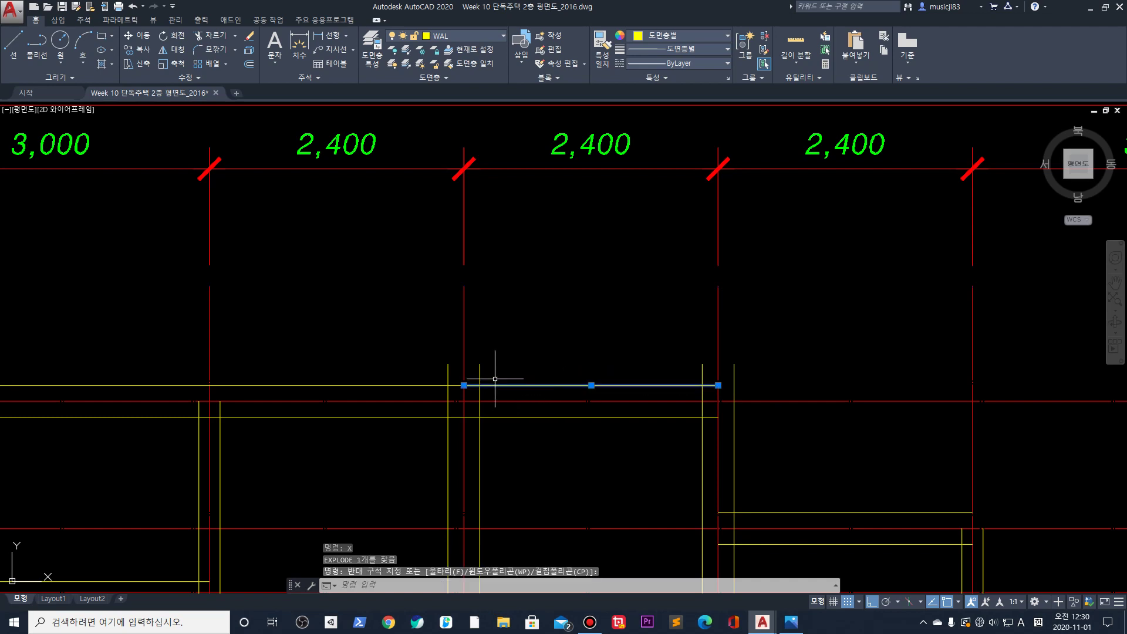
key("Escape")
left_click(555, 393)
left_click(526, 356)
key("Delete")
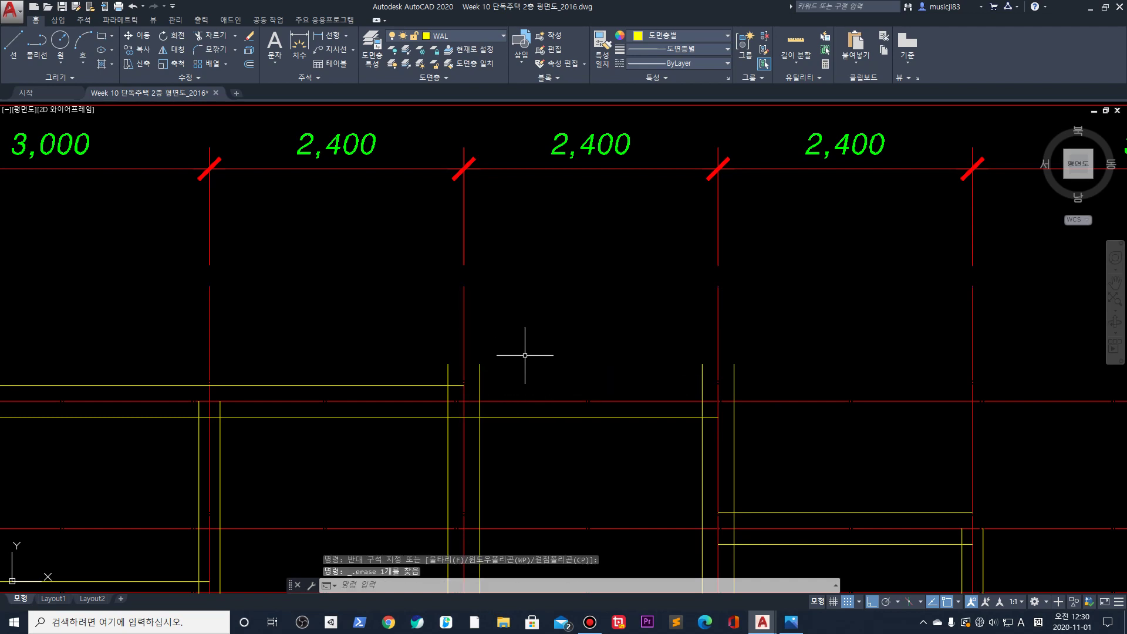
Draw a line joining the tops of the X2 and X3 walls from outer edge to outer edge
type("l")
key("Return")
left_click(448, 365)
left_click(734, 364)
key("Escape")
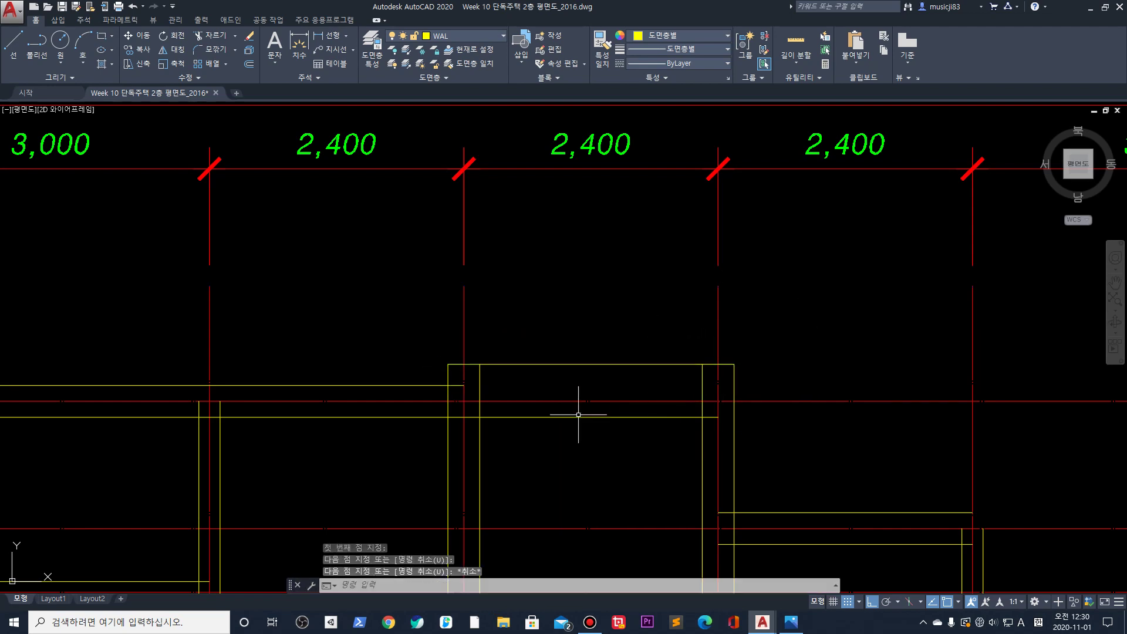
middle_click_drag(552, 402, 501, 364)
scroll(502, 370, "up", 2)
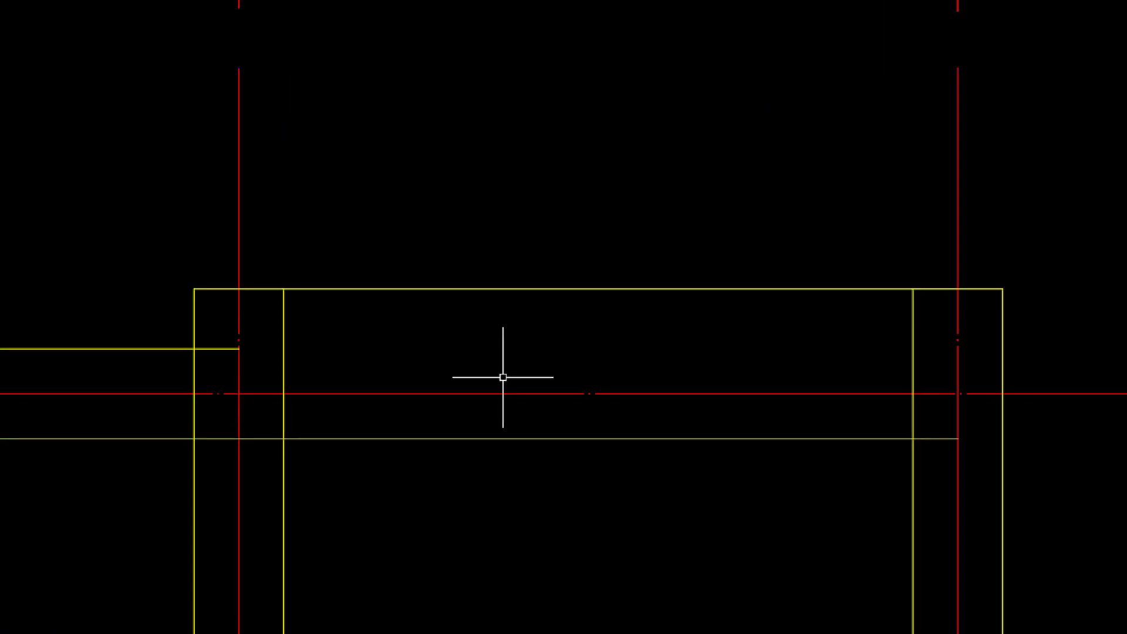
left_click_drag(152, 297, 613, 298)
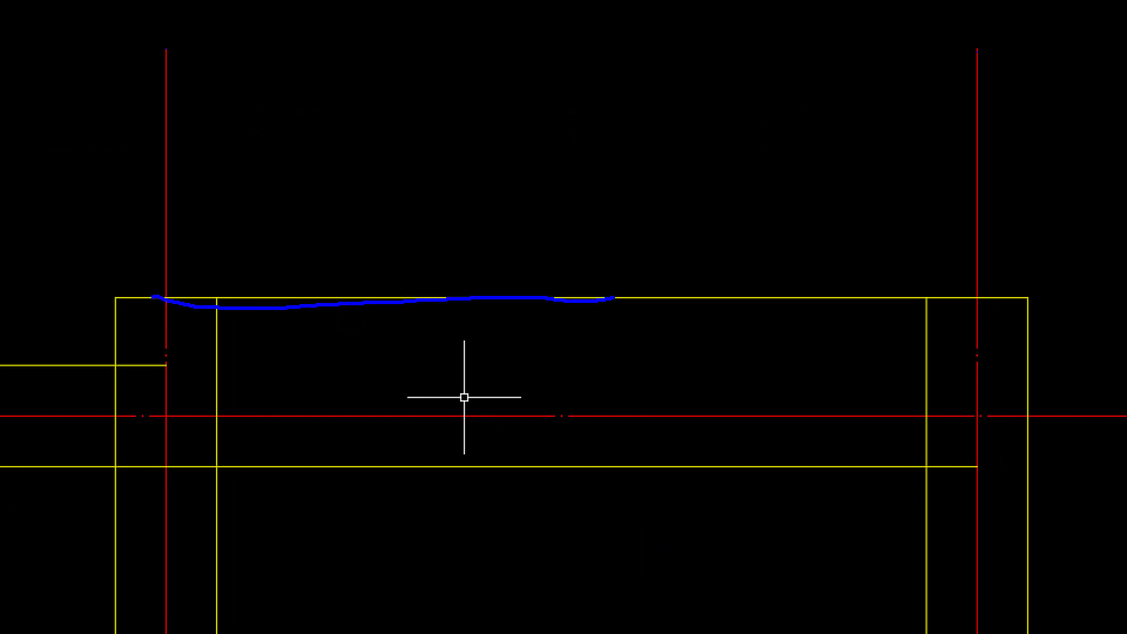
left_click_drag(170, 458, 503, 457)
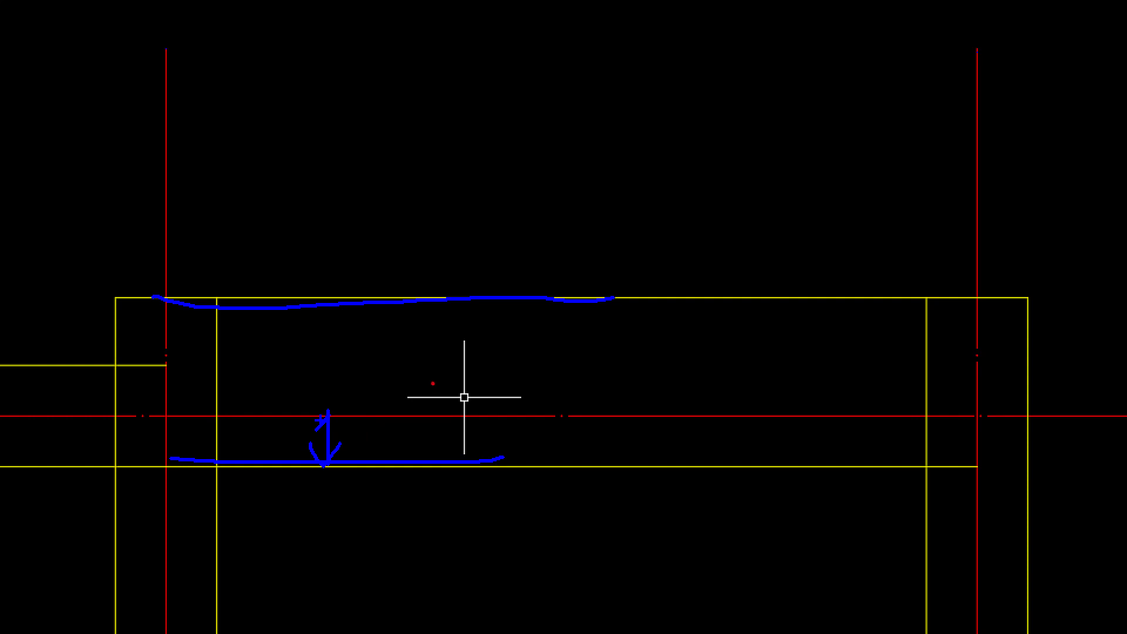
left_click_drag(330, 407, 318, 267)
left_click_drag(300, 414, 350, 369)
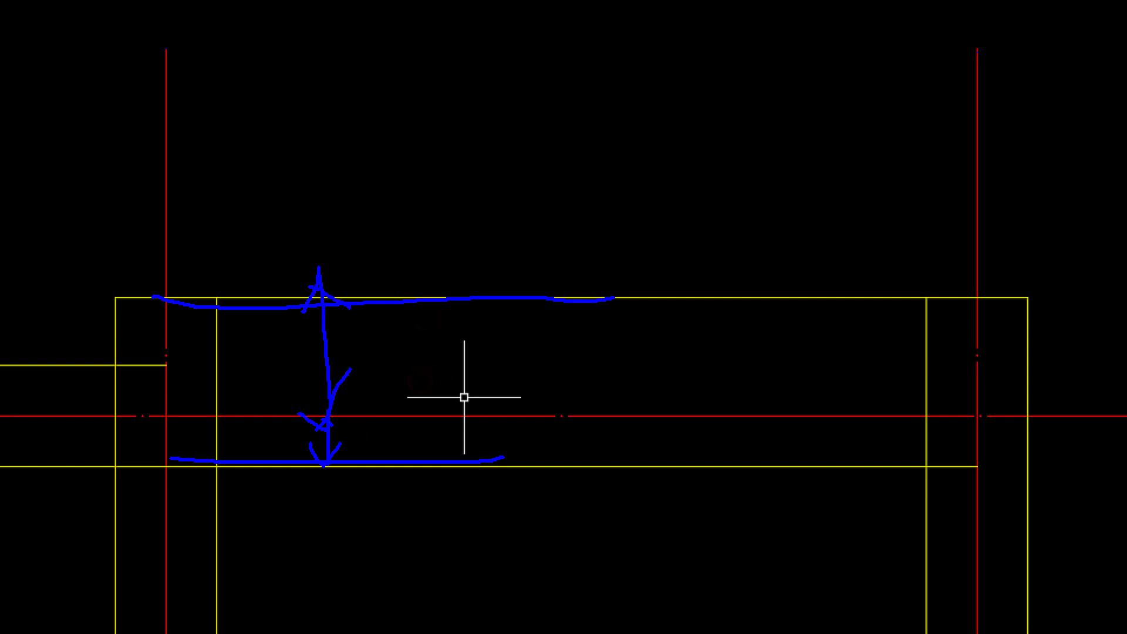
mouse_move(361, 423)
left_mouse_down()
mouse_move(296, 418)
mouse_move(357, 528)
mouse_move(294, 483)
left_mouse_up()
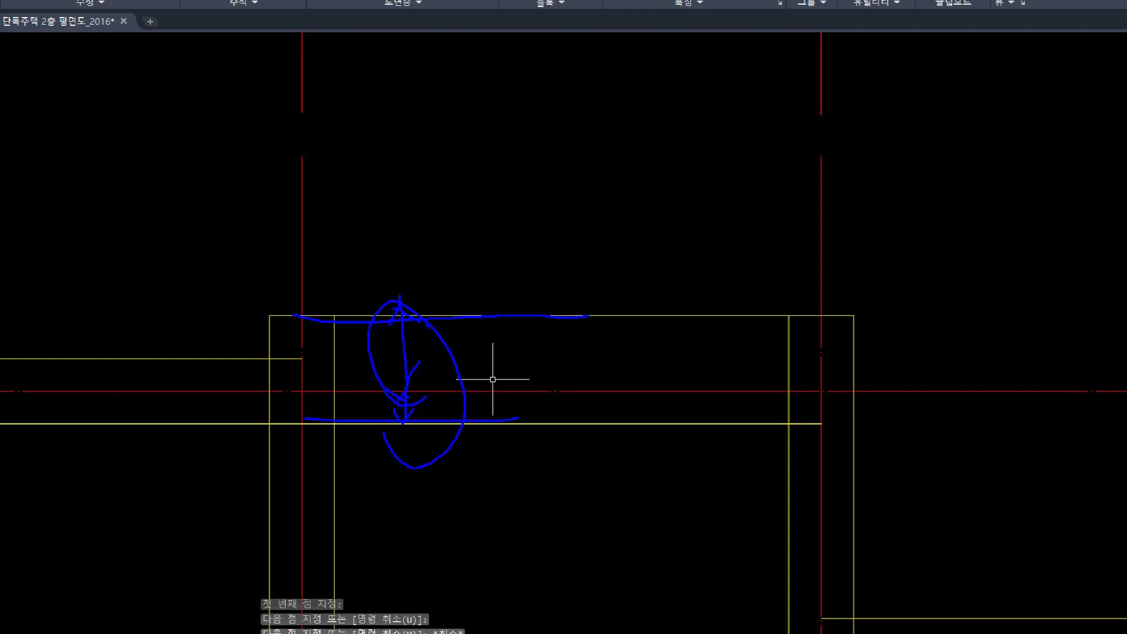
middle_click_drag(485, 289, 625, 203)
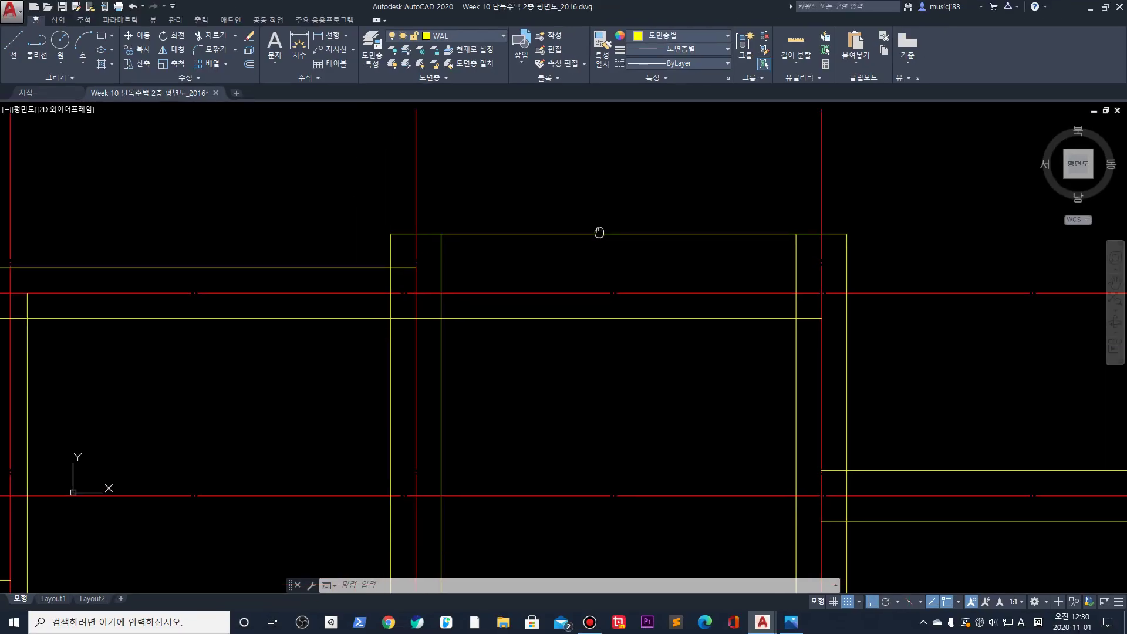
scroll(625, 219, "down", 3)
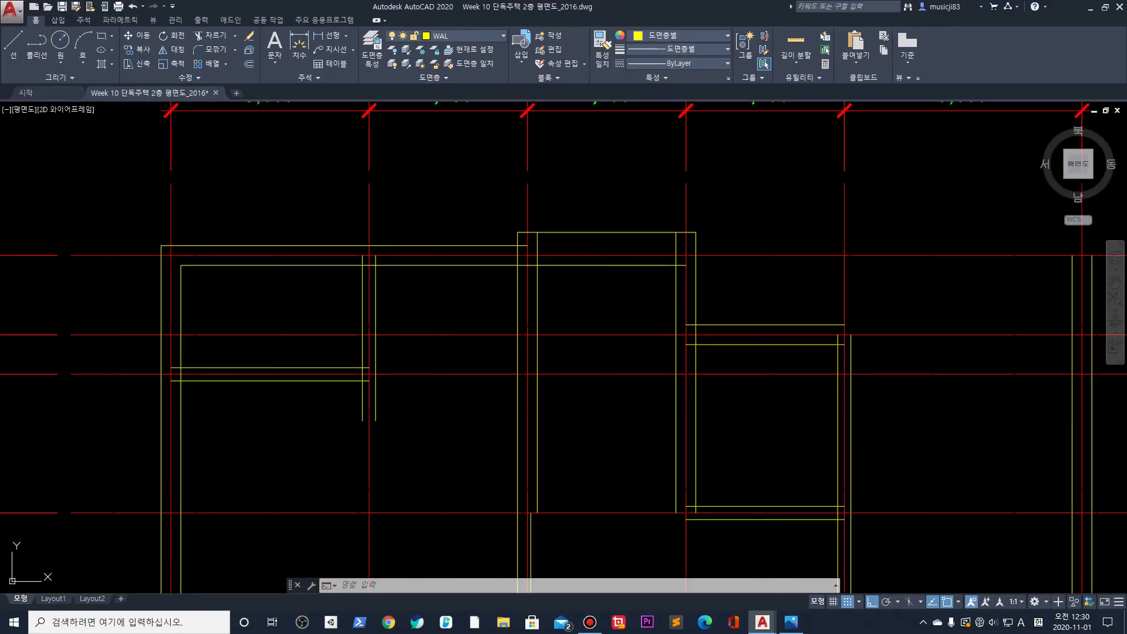
scroll(649, 322, "down", 5)
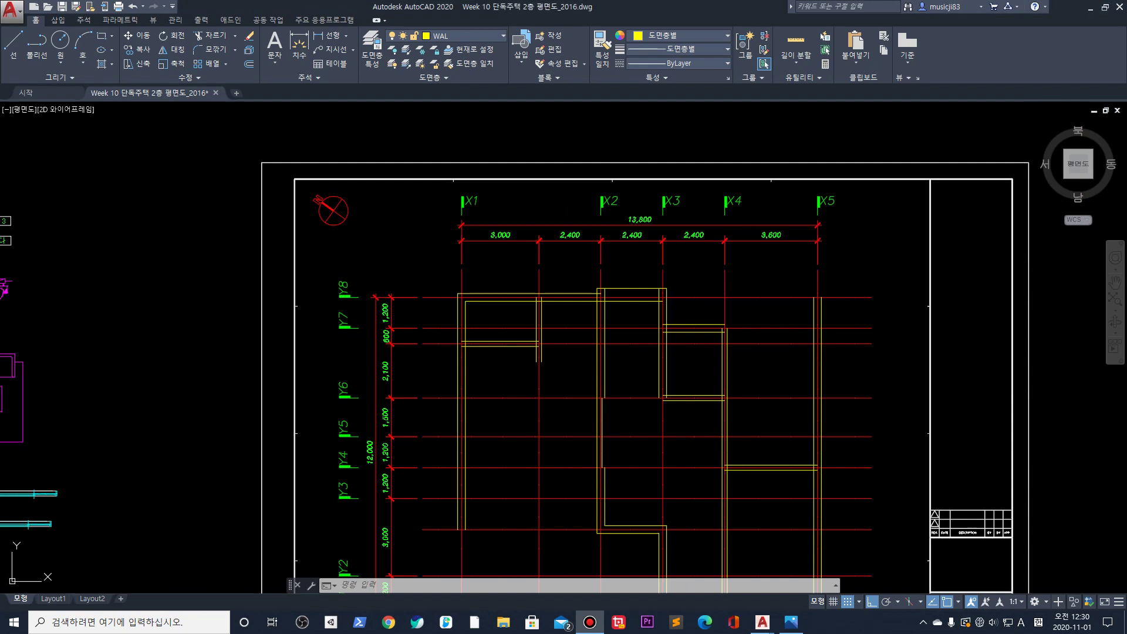
Stretch the lower end of the X5 wall multiline 150 downward beyond Y1
middle_click_drag(554, 456, 549, 413)
scroll(611, 367, "up", 6)
middle_click_drag(882, 365, 548, 402)
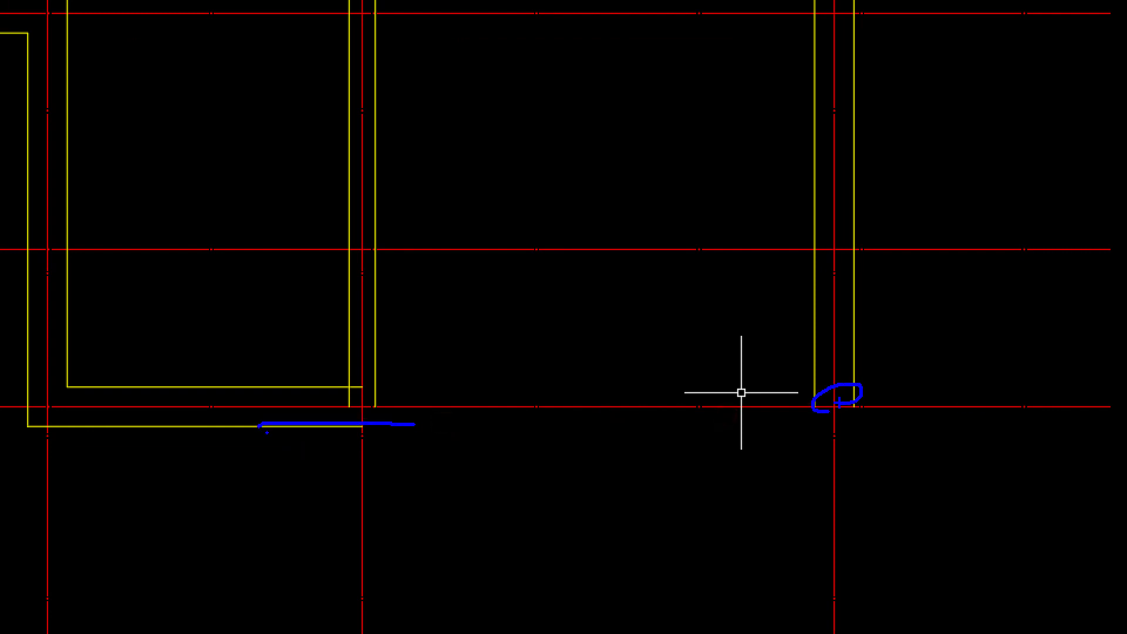
left_click(748, 388)
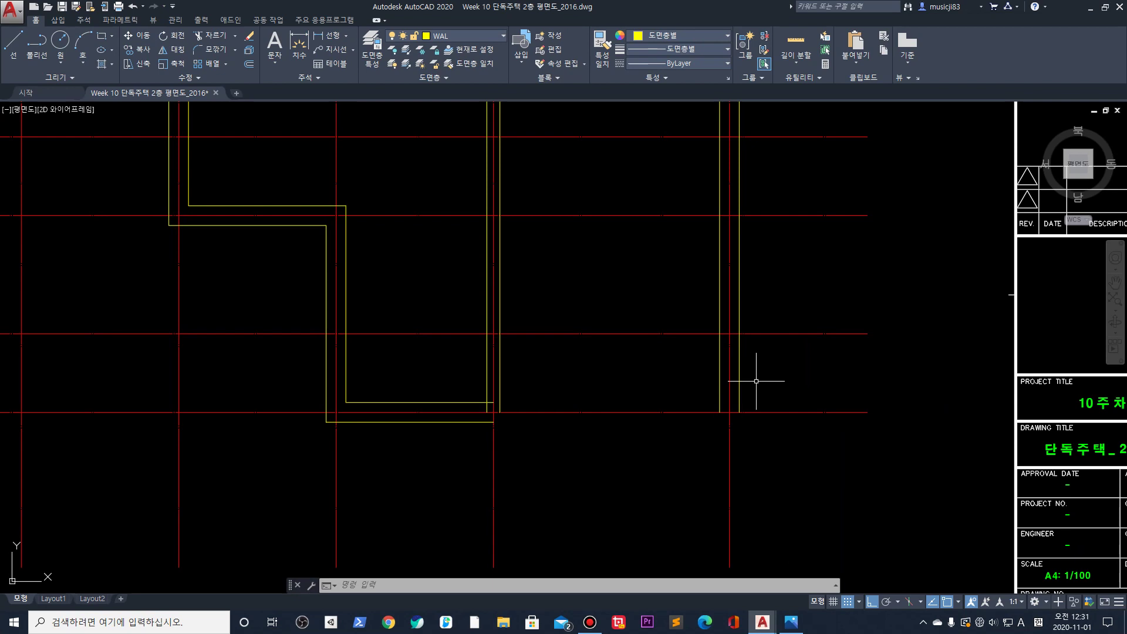
left_click(730, 408)
left_click(729, 412)
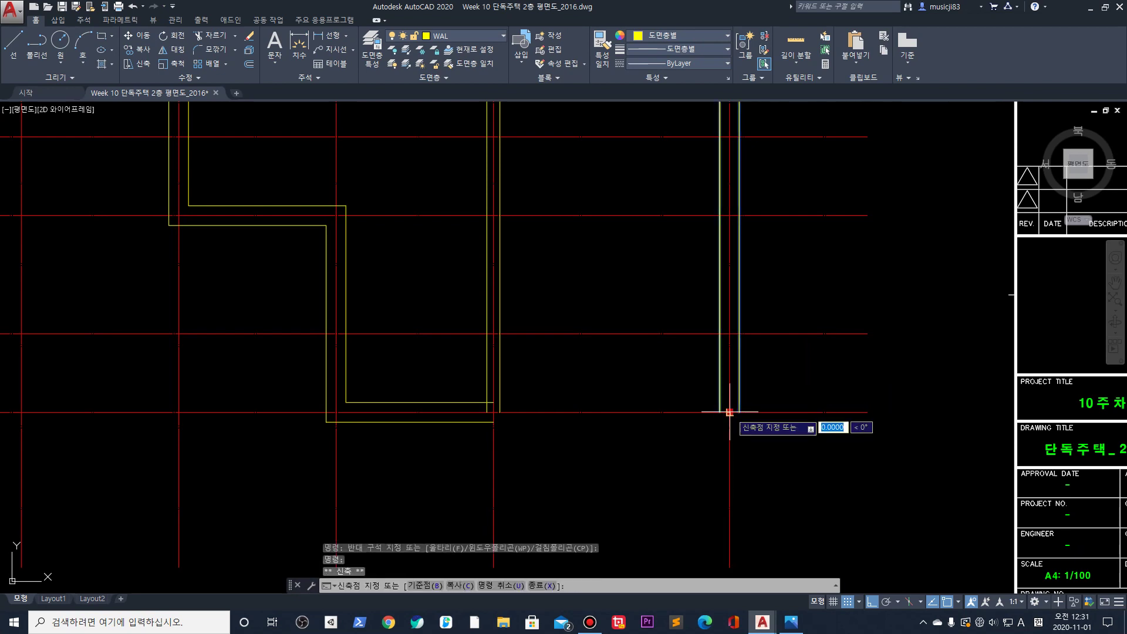
type("150")
key("Return")
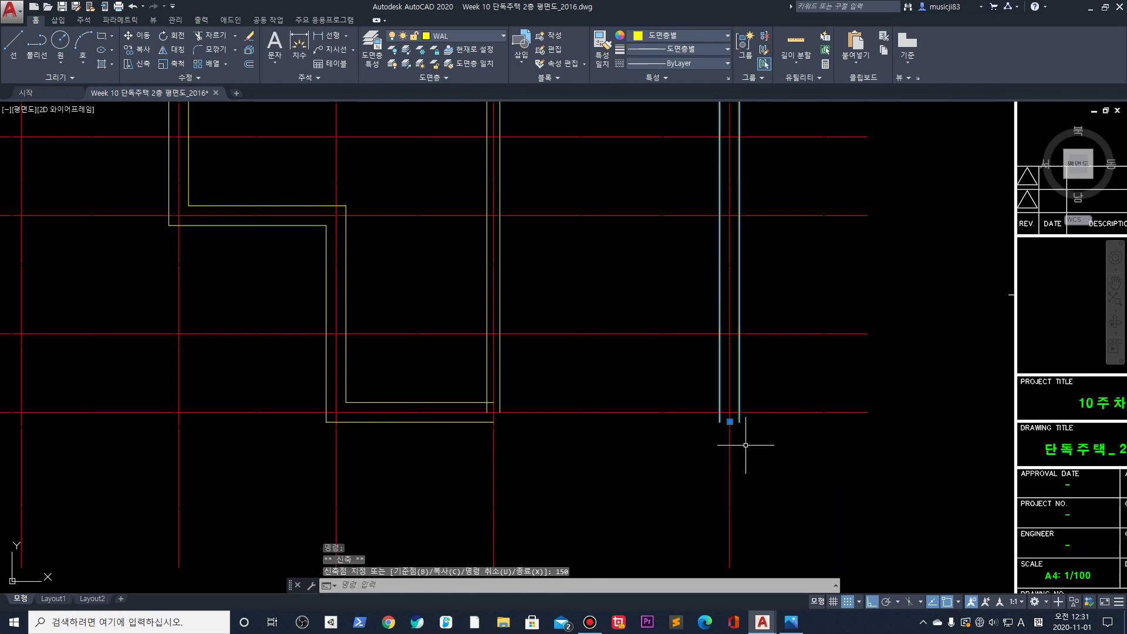
scroll(433, 357, "down", 4)
key("Escape")
key("Escape")
Stretch the lower end of the X1 wall multiline 150 downward beyond the grid line between Y3 and Y2
scroll(473, 416, "up", 5)
left_click(473, 416)
left_click(466, 427)
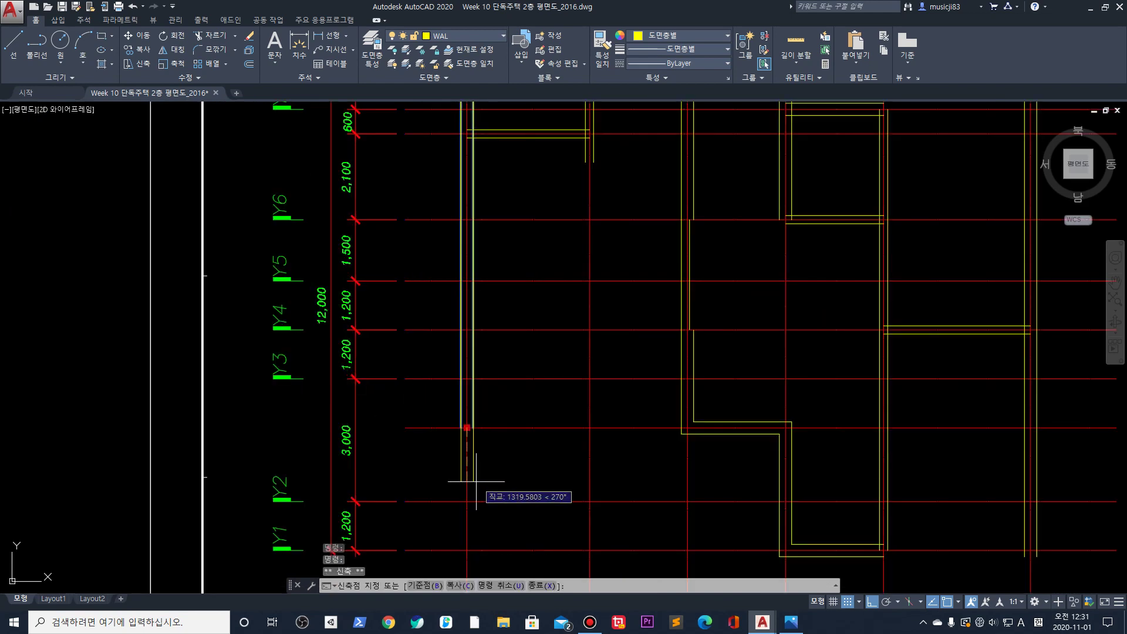
type("150")
key("Return")
key("Escape")
Close the lower end of the short partition wall between X1 and X2 with a line
scroll(511, 460, "down", 3)
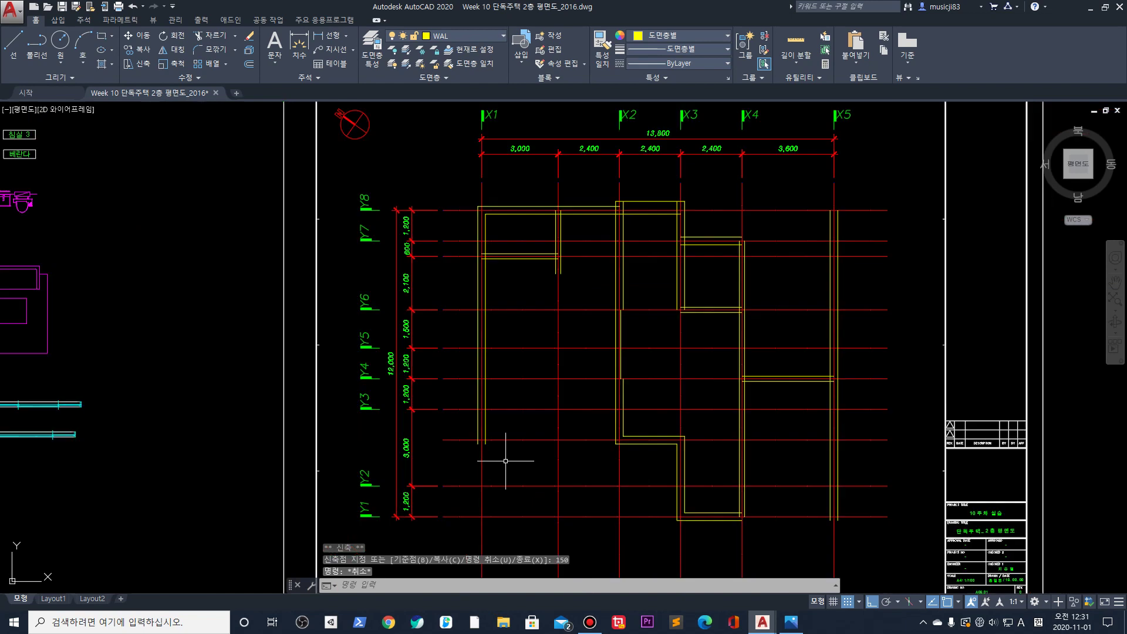
middle_click_drag(574, 310, 503, 321)
scroll(445, 273, "up", 3)
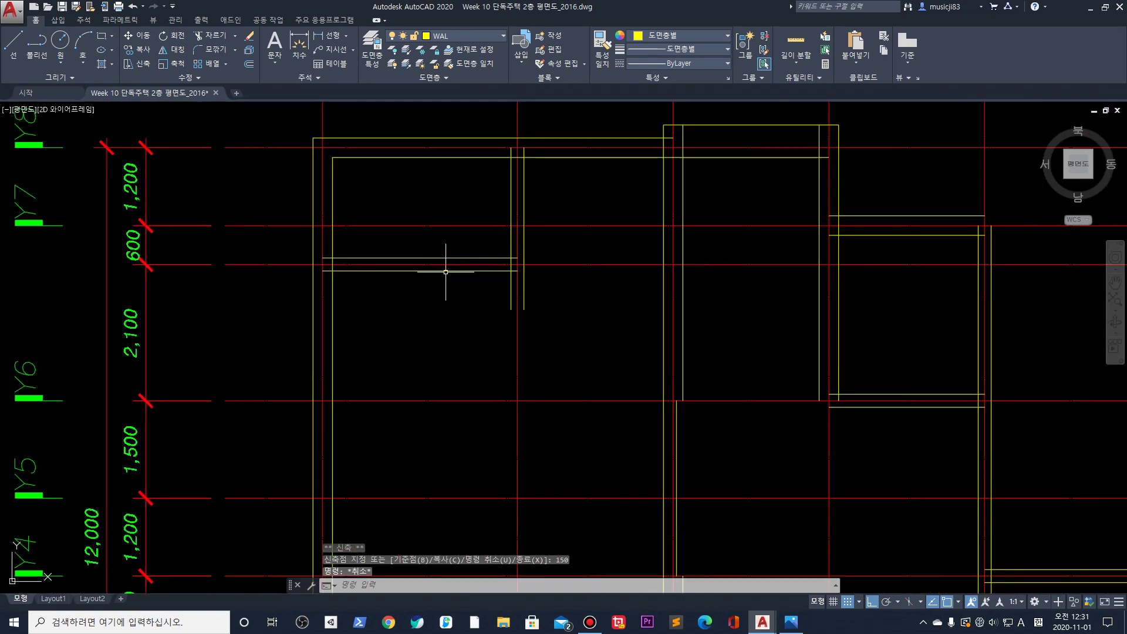
scroll(526, 291, "up", 2)
type("l")
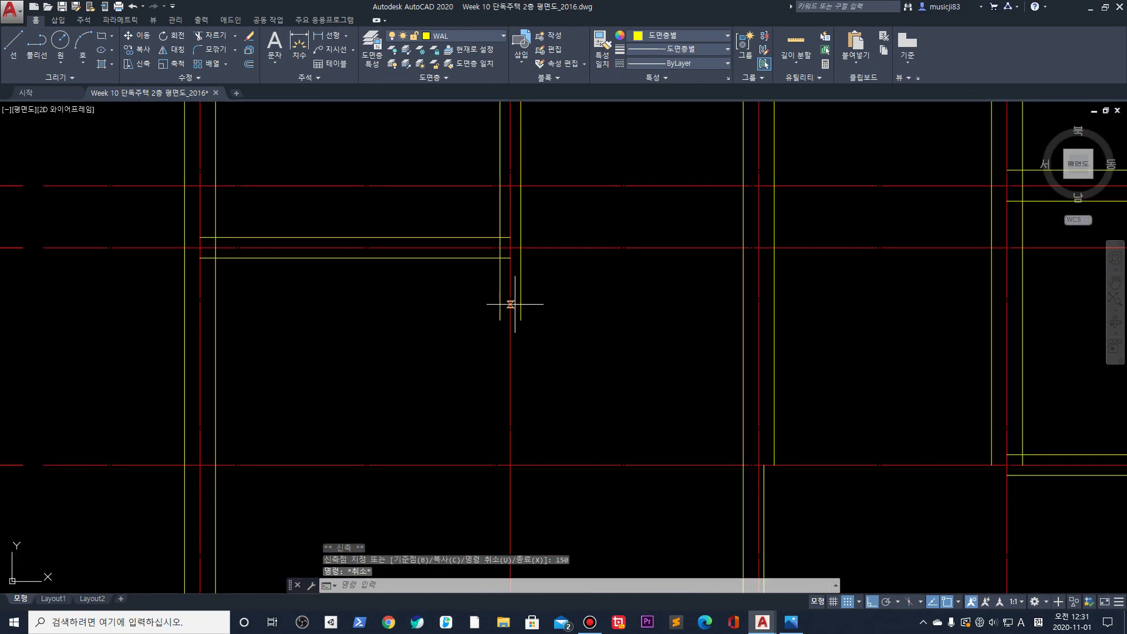
key("Return")
left_click(500, 320)
left_click(520, 320)
key("Return")
Close the lower end of the X1 wall with a line between its two edges
scroll(546, 343, "down", 6)
middle_click_drag(517, 429, 508, 311)
scroll(508, 311, "up", 2)
scroll(406, 425, "up", 4)
key("Return")
left_click(433, 428)
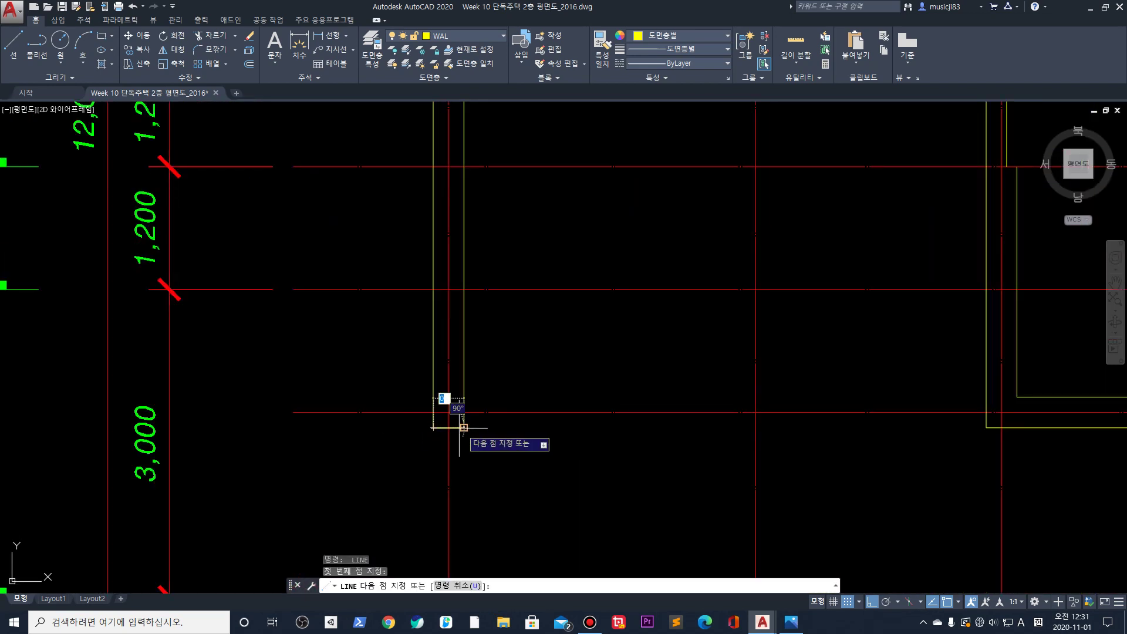
left_click(464, 427)
key("Return")
Close the lower end of the X5 wall near Y1 with a line across its edges
scroll(792, 448, "down", 3)
scroll(685, 430, "up", 3)
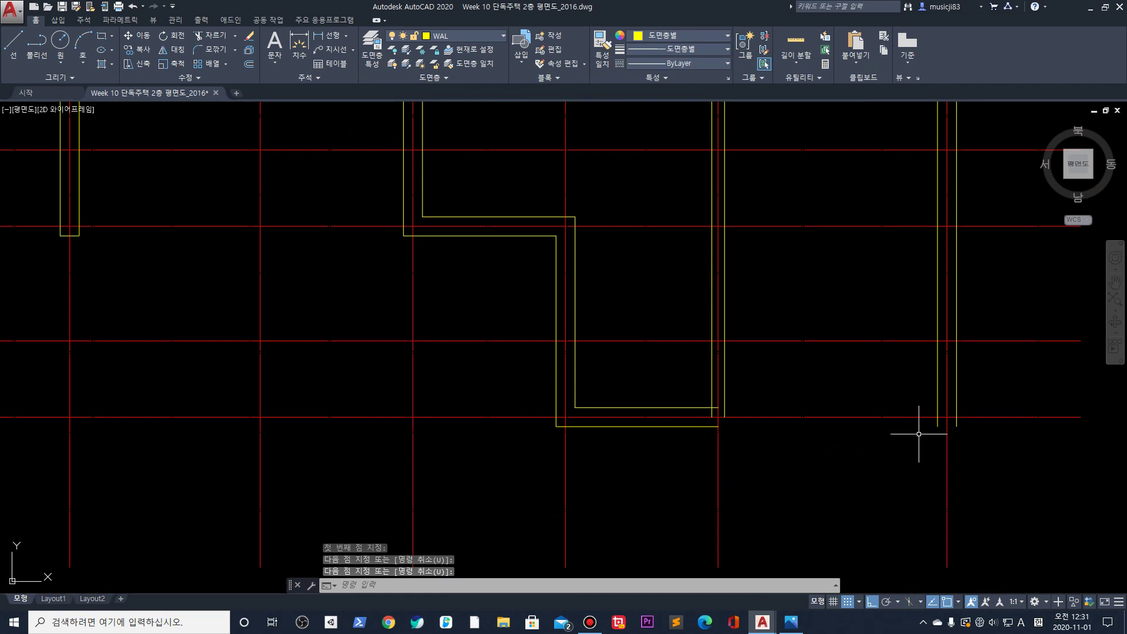
middle_click_drag(927, 436, 838, 435)
key("Return")
left_click(849, 426)
key("Return")
Stretch the upper end of the X5 wall multiline 150 upward beyond Y8
scroll(810, 234, "down", 4)
scroll(855, 235, "up", 5)
left_click(796, 285)
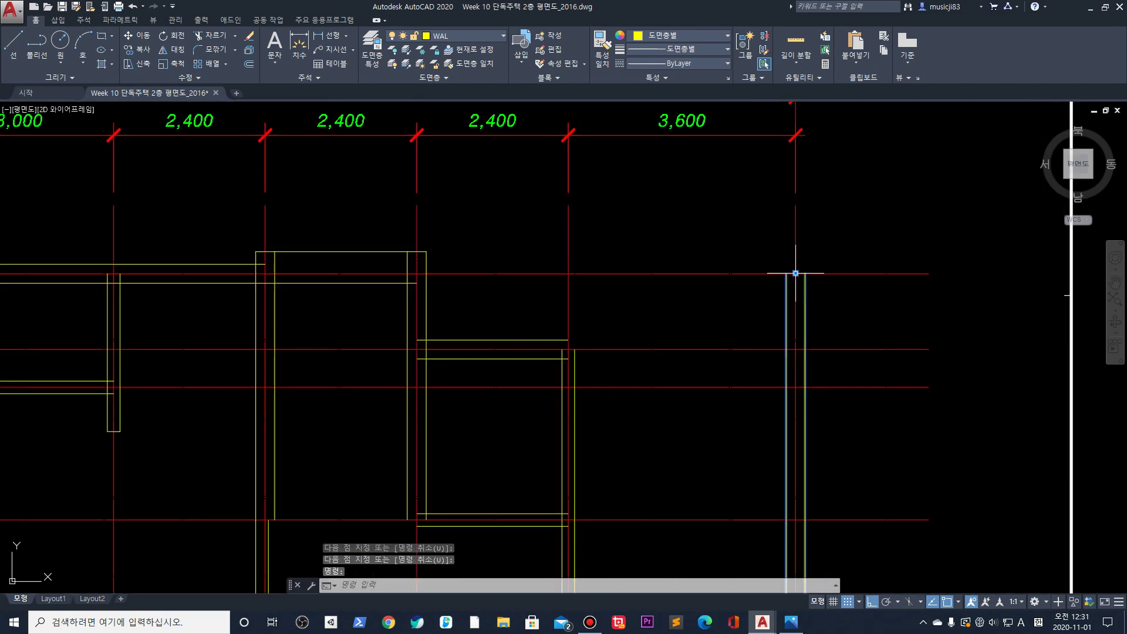
left_click(795, 273)
key("Return")
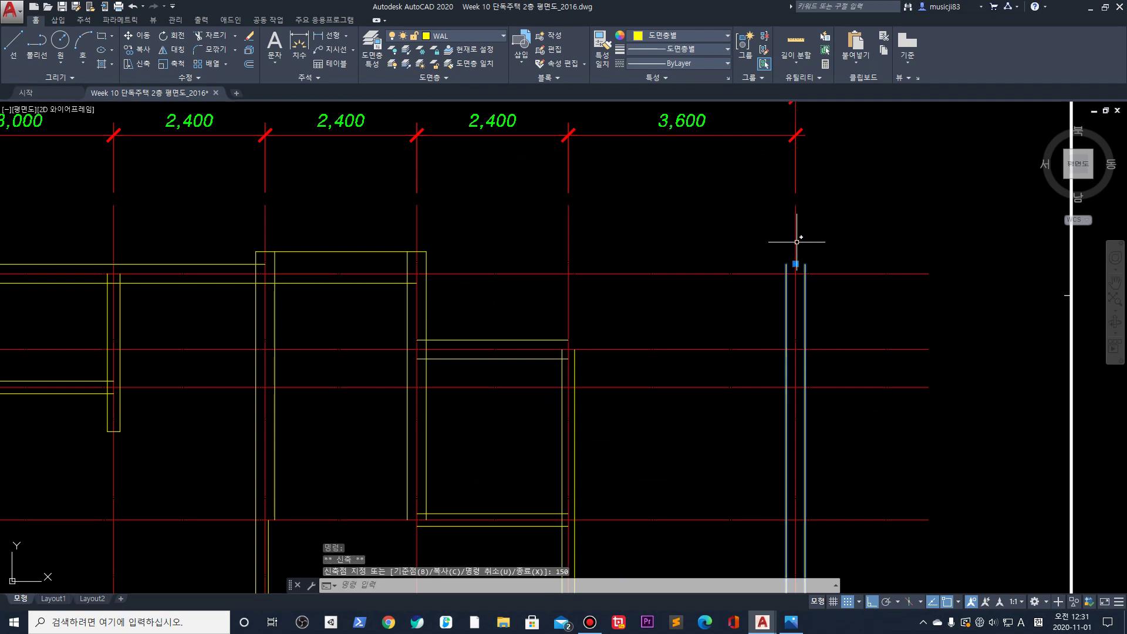
Cap the upper end of the X5 wall above Y8 with a line between its edges
key("l")
key("space")
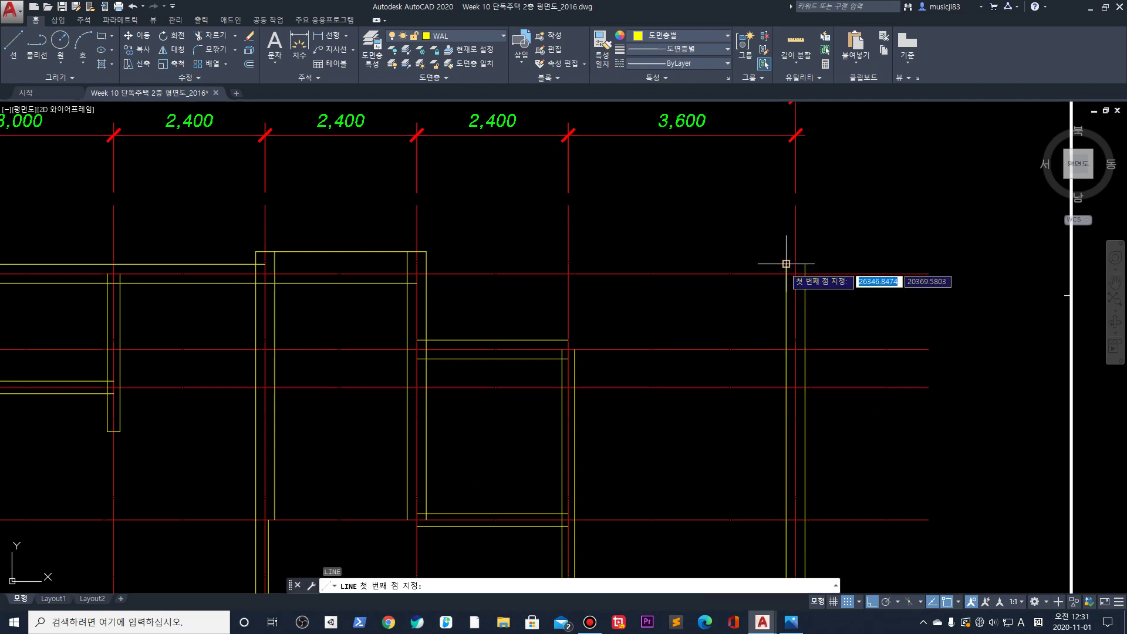
left_click(786, 263)
left_click(863, 230)
key("space")
Join the short capped partition to the Y8 exterior wall using MLEDIT's Open Tee
scroll(867, 233, "down", 4)
scroll(707, 290, "up", 2)
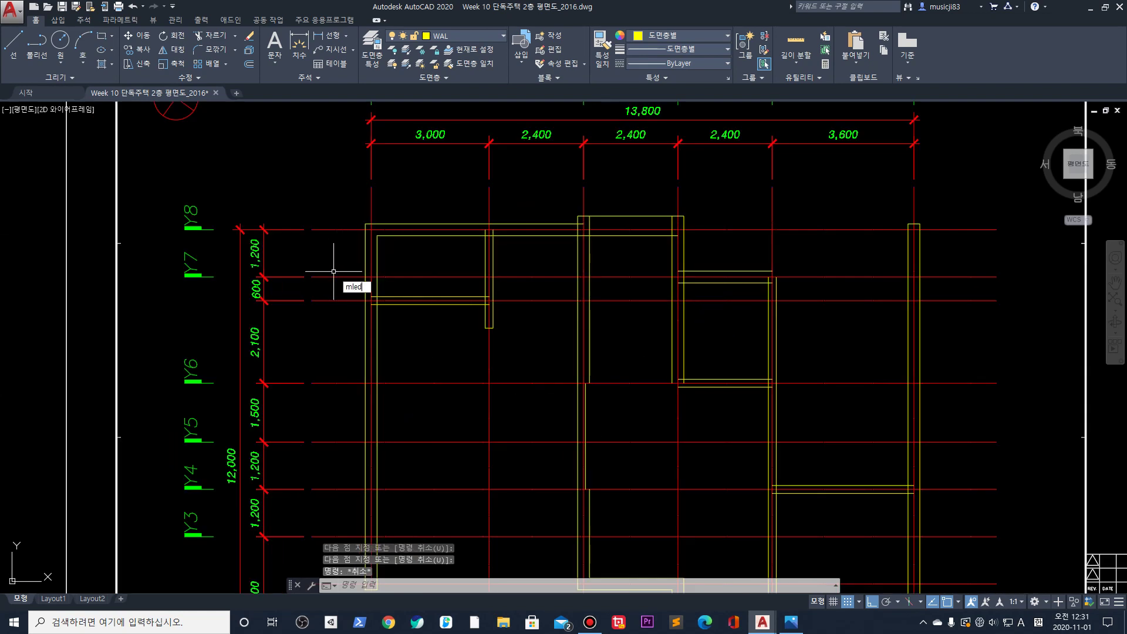
key("Return")
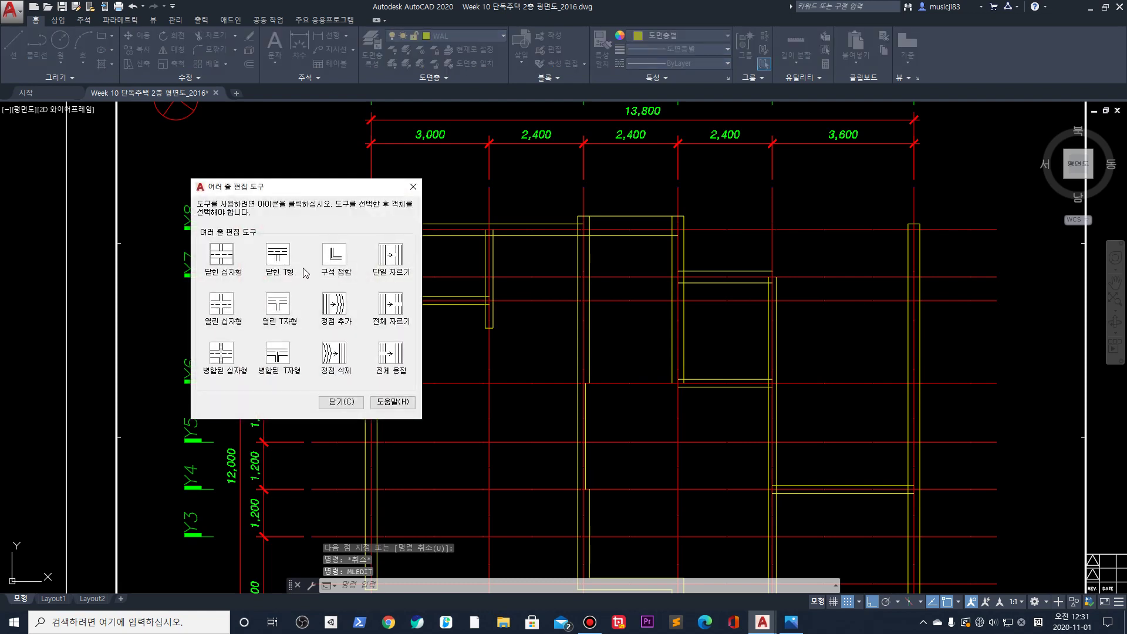
left_click(273, 300)
scroll(516, 246, "up", 6)
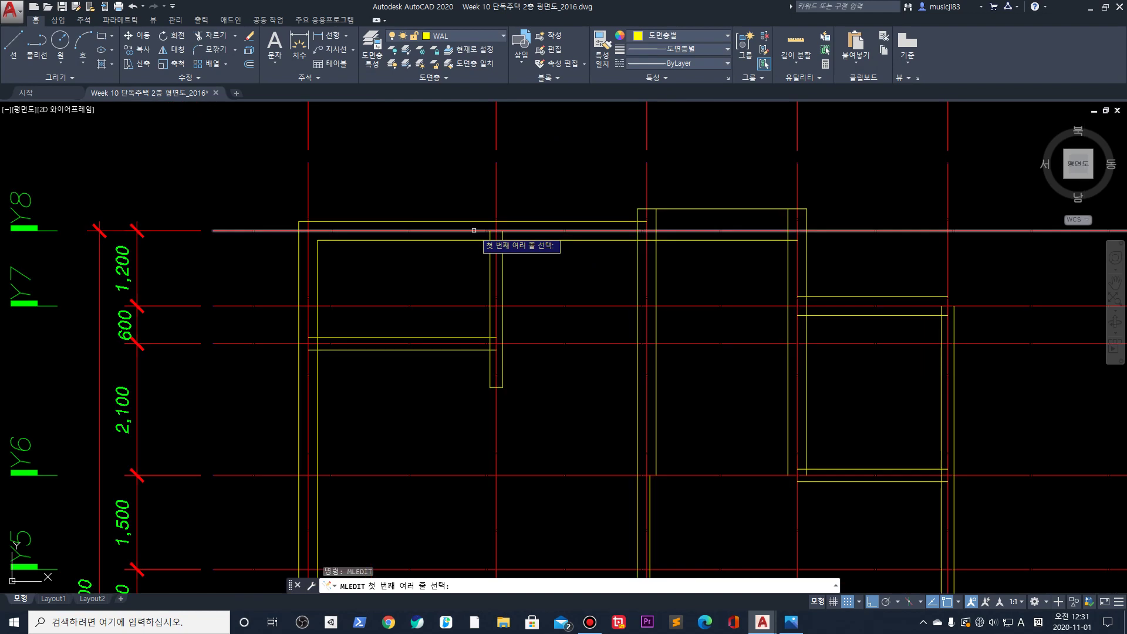
left_click(517, 266)
left_click(534, 243)
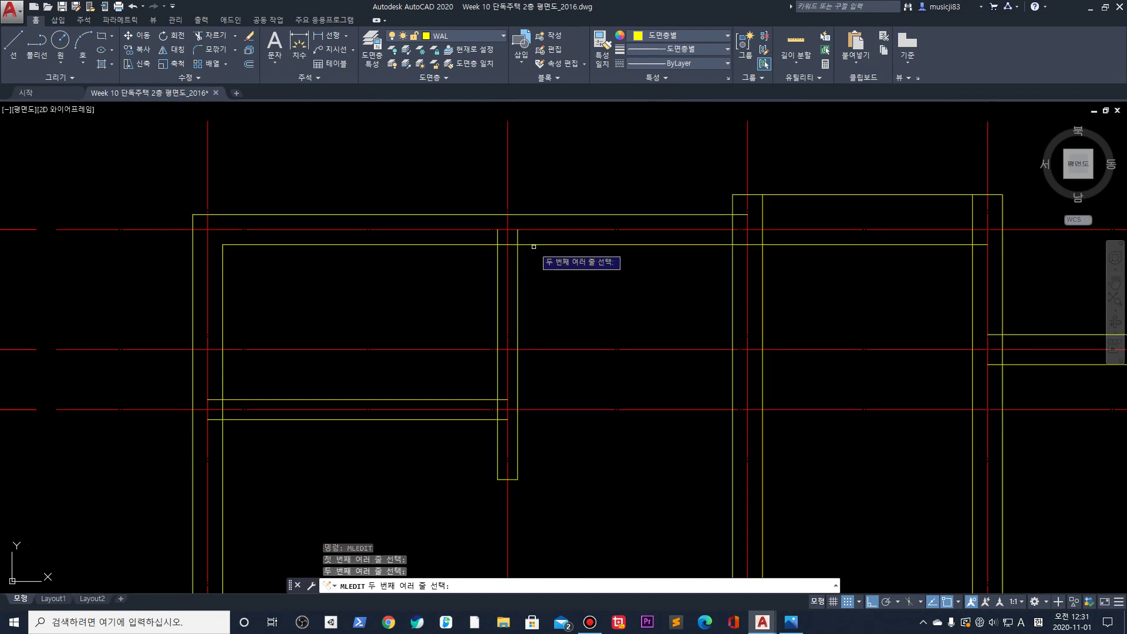
Join the Y8 wall's stretch beyond the short partition to the long vertical wall at the roofline step with an open tee
middle_click_drag(751, 302, 703, 261)
left_click(679, 213)
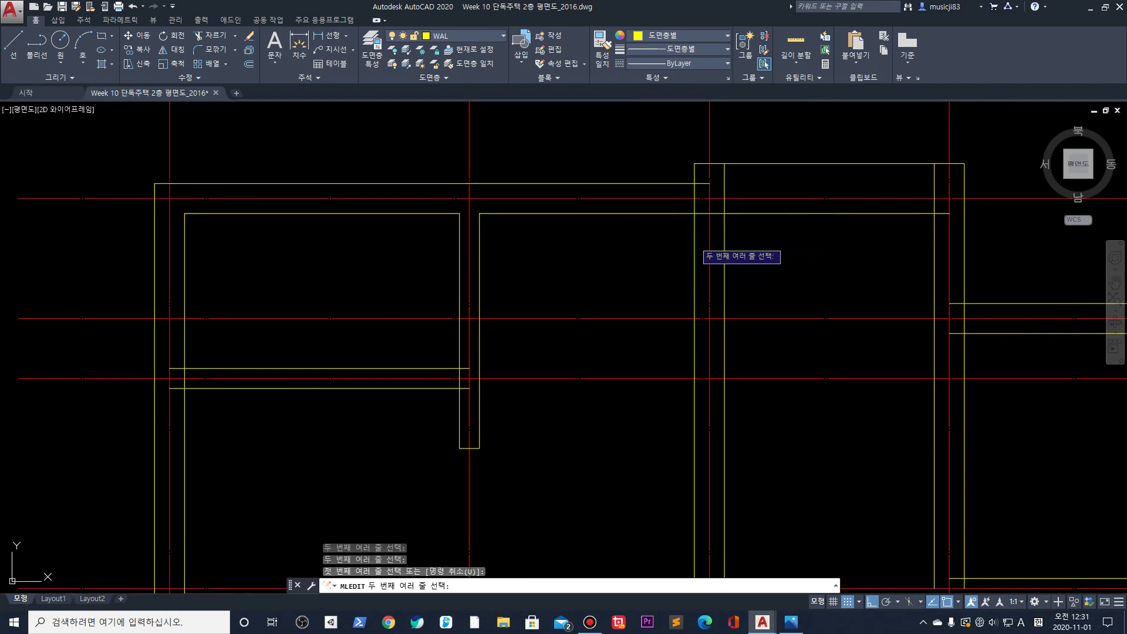
left_click(697, 240)
scroll(645, 288, "down", 2)
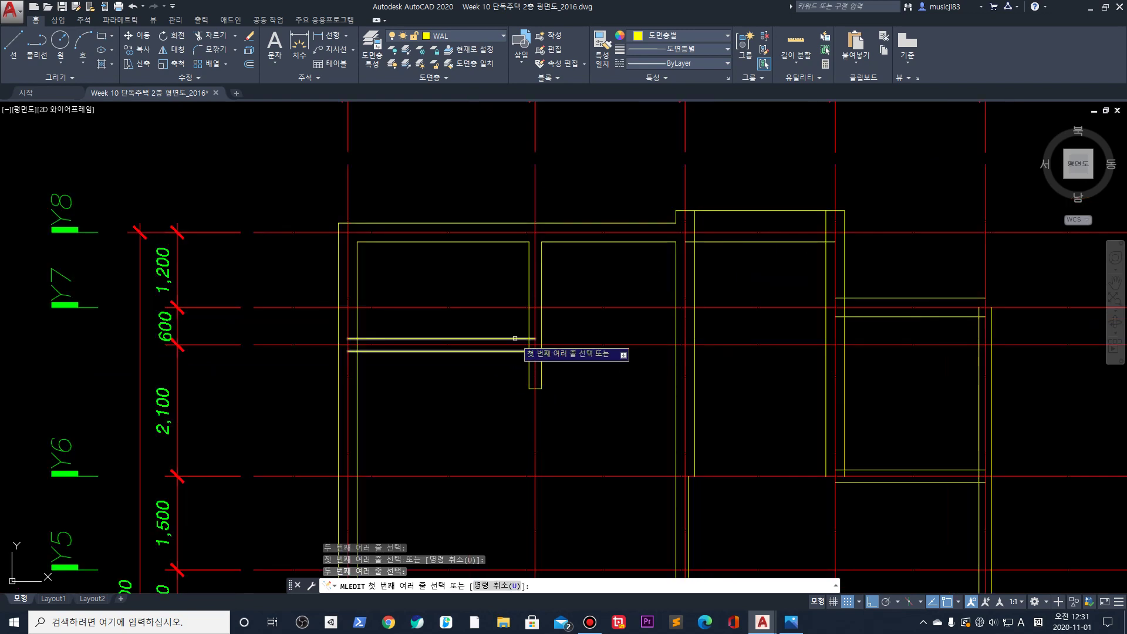
Join the horizontal partition below Y7 to the X1 exterior wall and the short capped partition with open tees
left_click(367, 338)
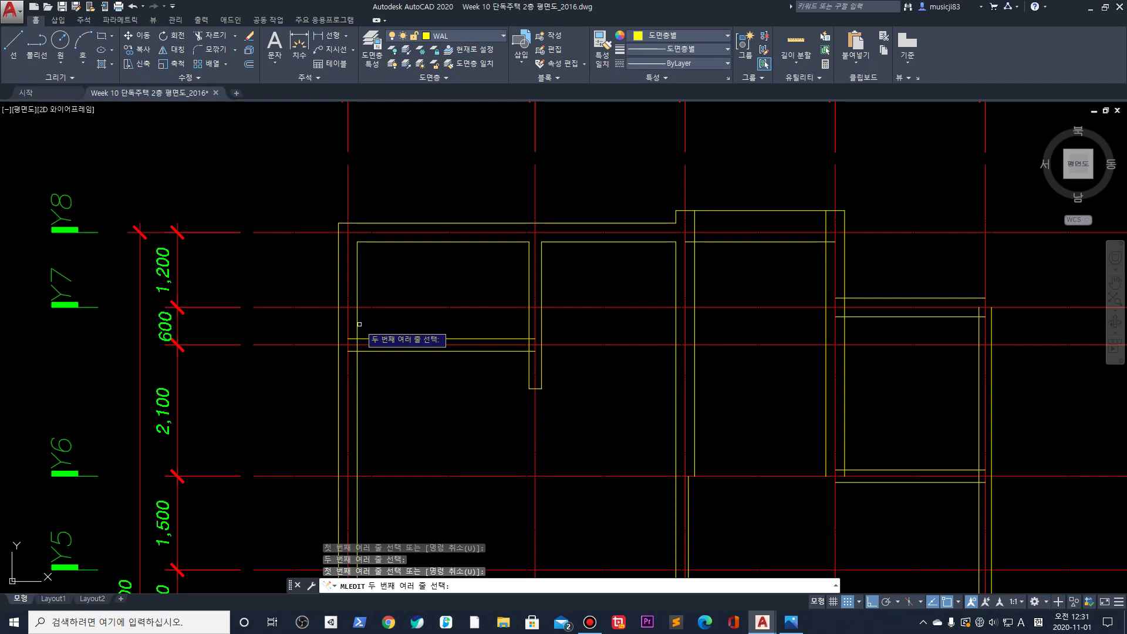
left_click(359, 332)
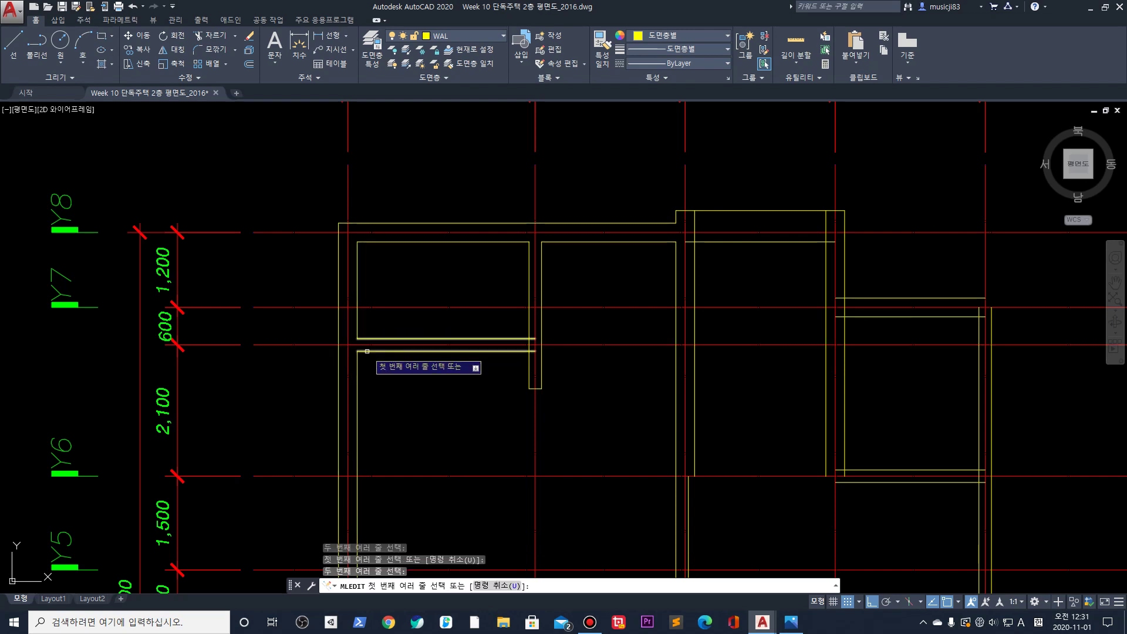
left_click(514, 352)
left_click(529, 366)
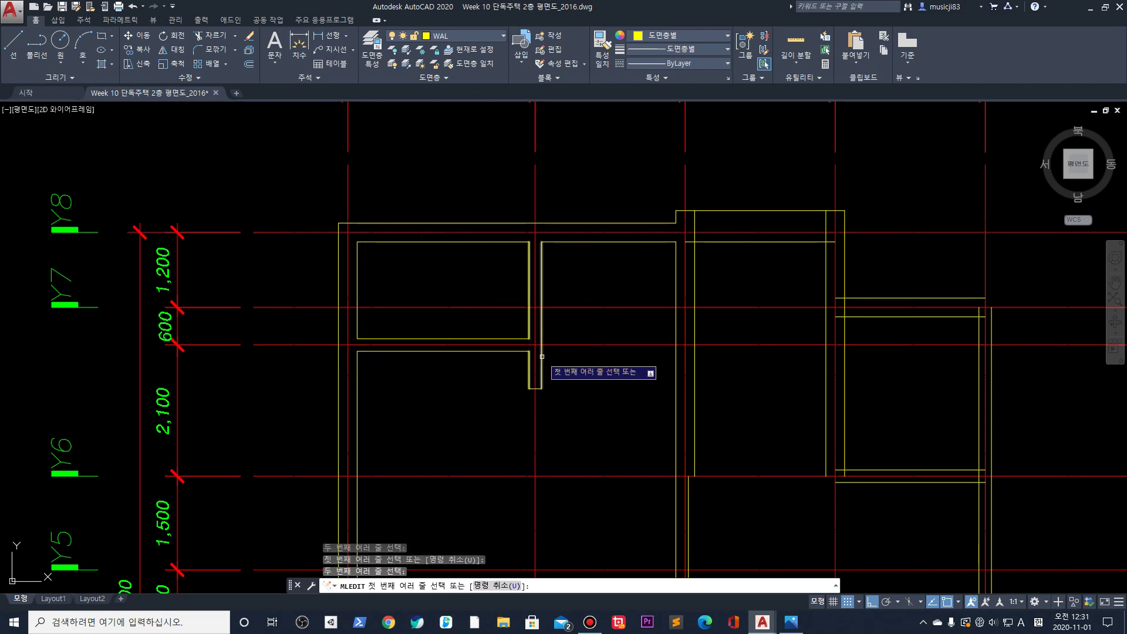
Join both ends of the Y4 partition to the interior vertical wall and the X5 exterior wall with open tees
scroll(755, 414, "down", 5)
scroll(528, 405, "up", 2)
scroll(688, 351, "up", 5)
middle_click_drag(688, 351, 464, 420)
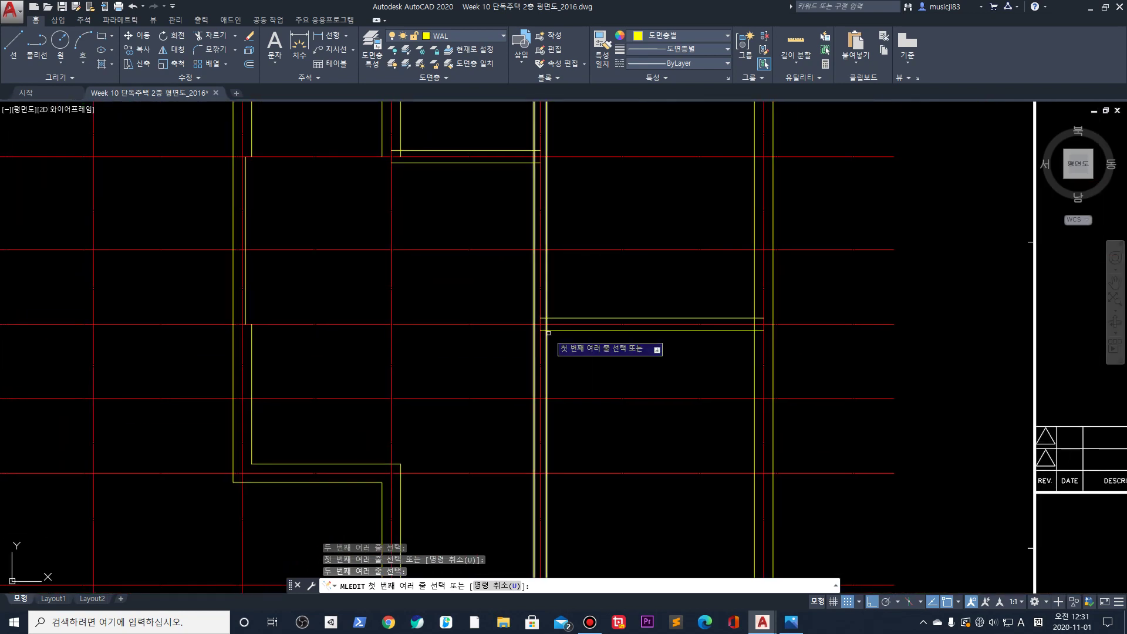
left_click(572, 318)
left_click(547, 299)
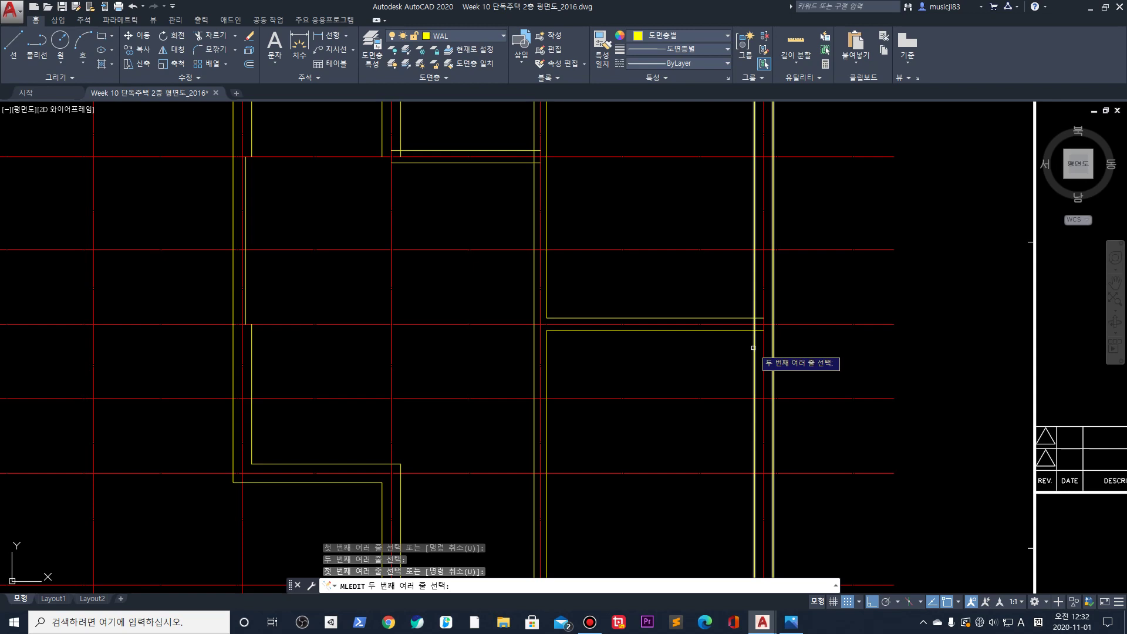
Join the right end of the Y6 partition to the interior vertical wall with an open tee
scroll(752, 349, "down", 4)
scroll(672, 233, "up", 4)
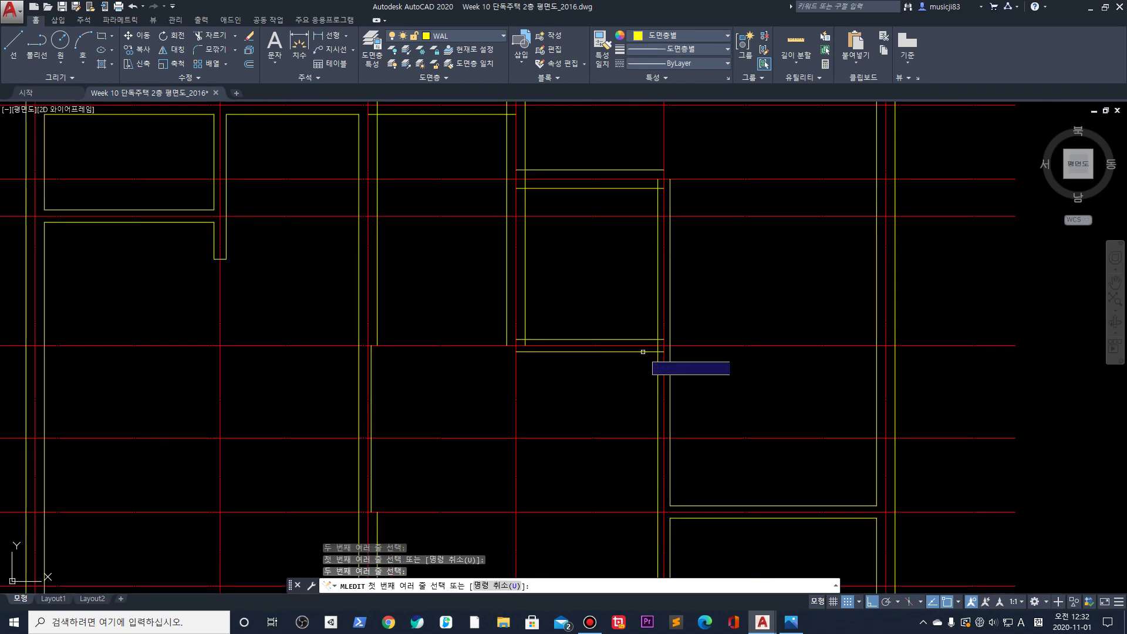
left_click(658, 360)
left_click(662, 361)
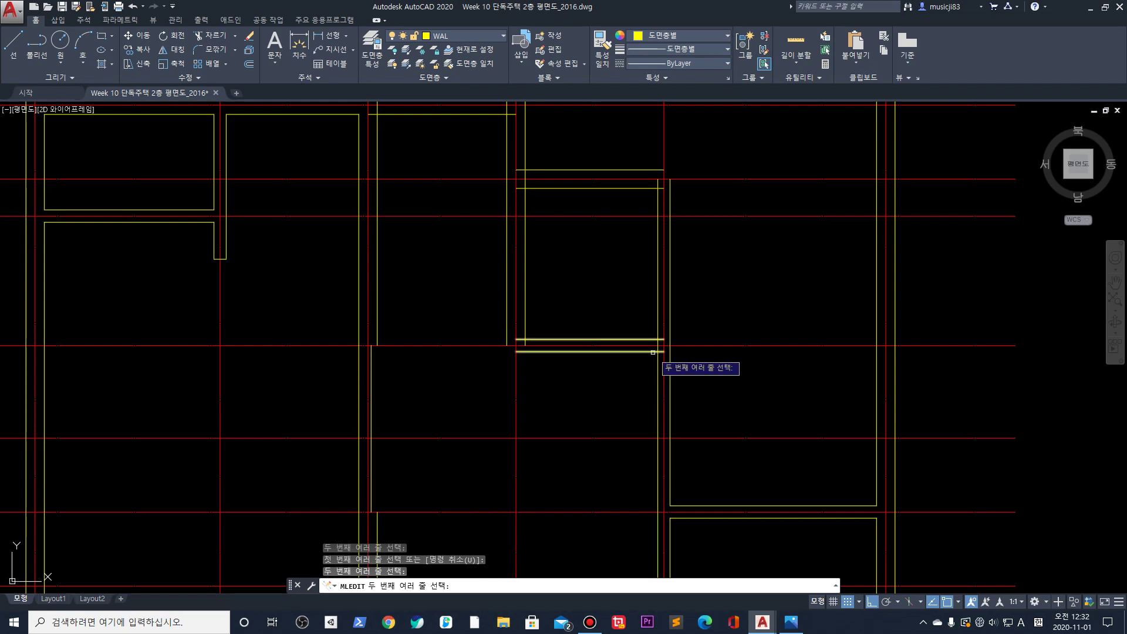
left_click(652, 351)
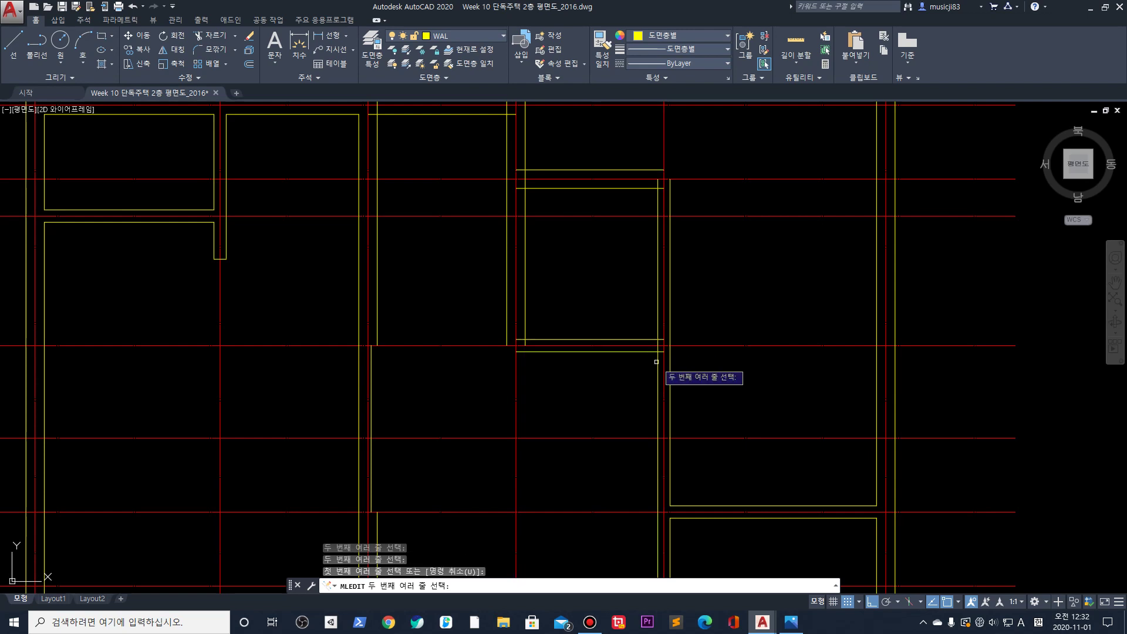
left_click(658, 361)
scroll(643, 361, "down", 5)
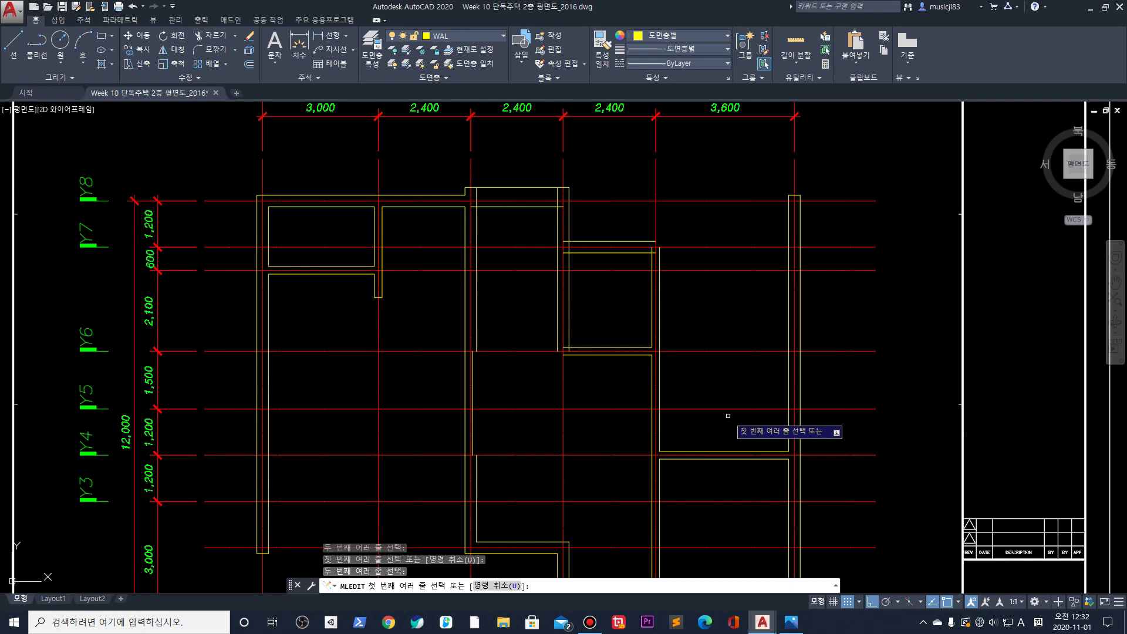
Try an open tee on the Y7 wall's left junction, picking the vertical wall first, and undo it
scroll(675, 377, "up", 7)
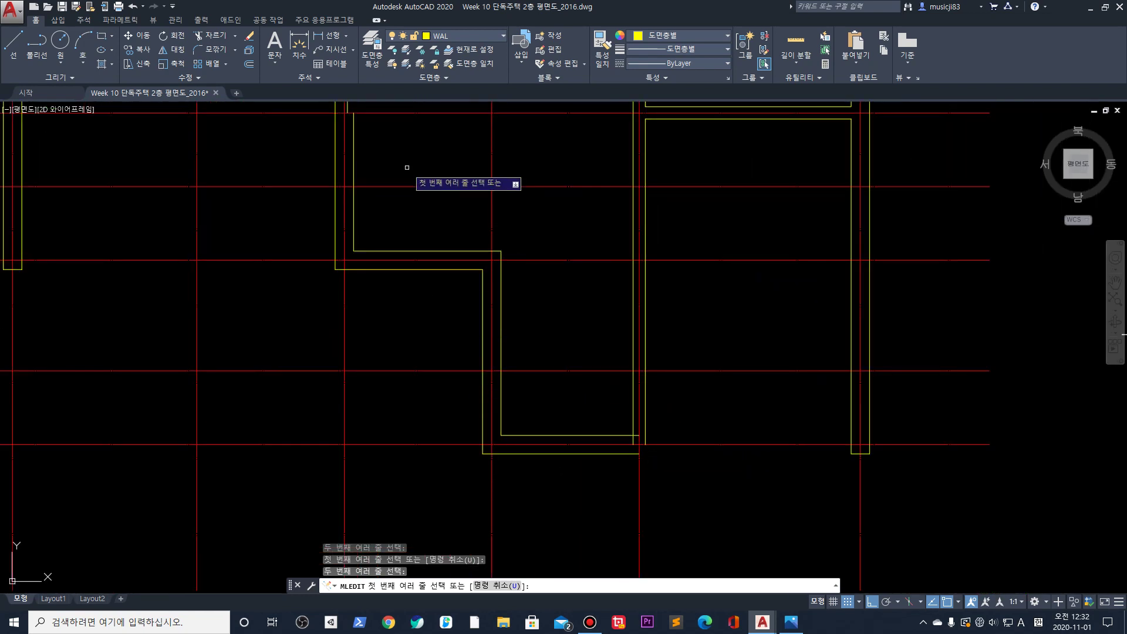
scroll(420, 353, "down", 3)
scroll(579, 231, "down", 2)
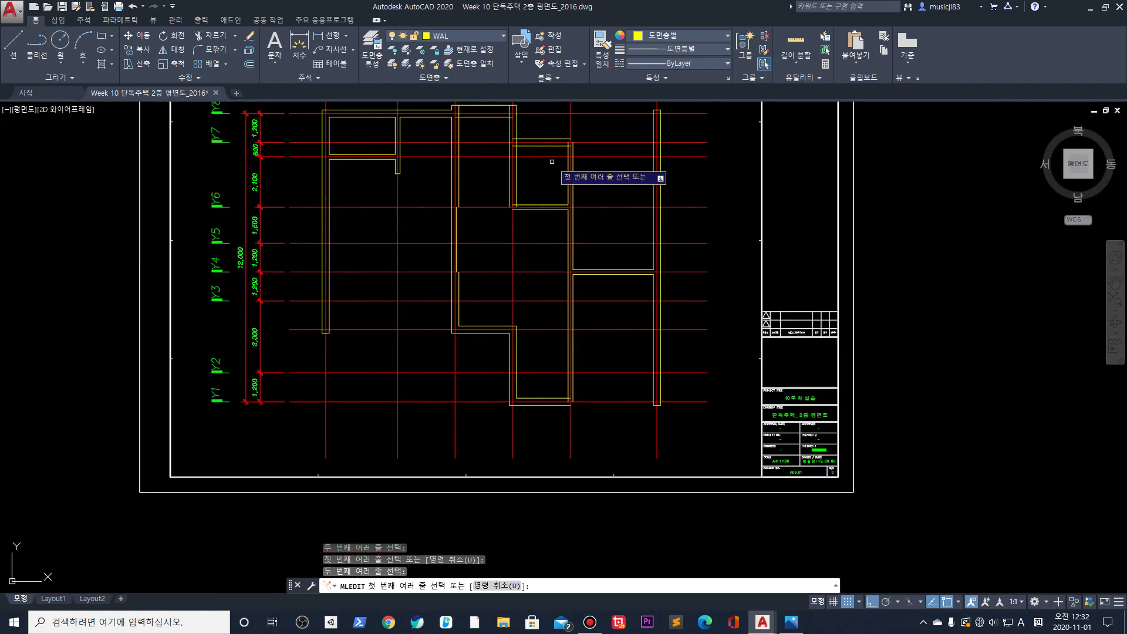
scroll(553, 239, "up", 8)
middle_click_drag(431, 169, 443, 291)
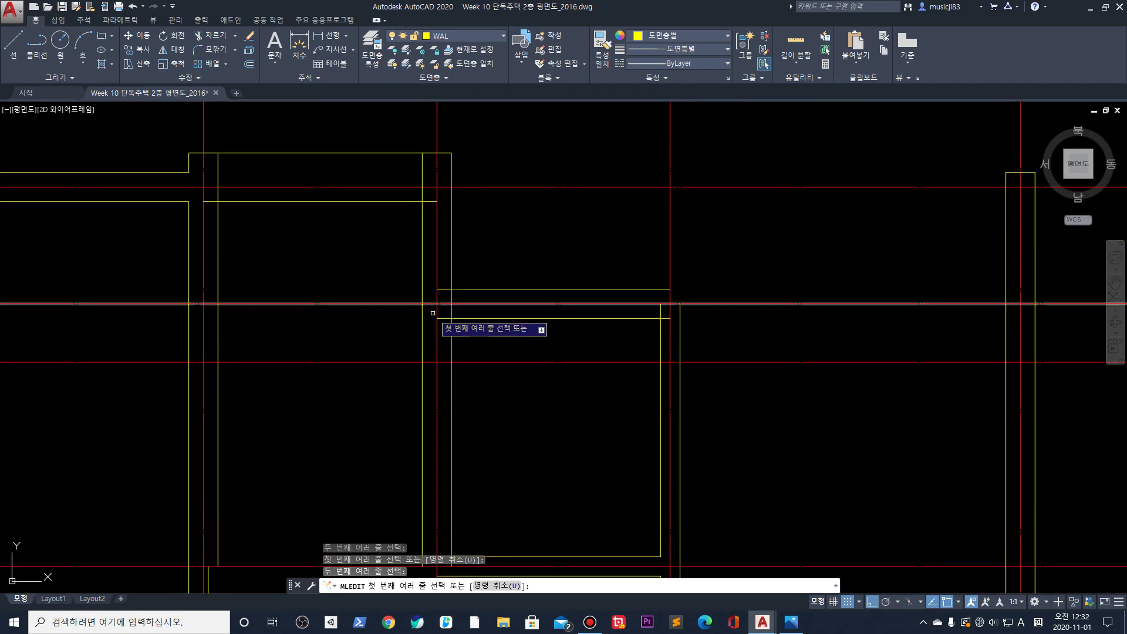
left_click(452, 273)
left_click(464, 290)
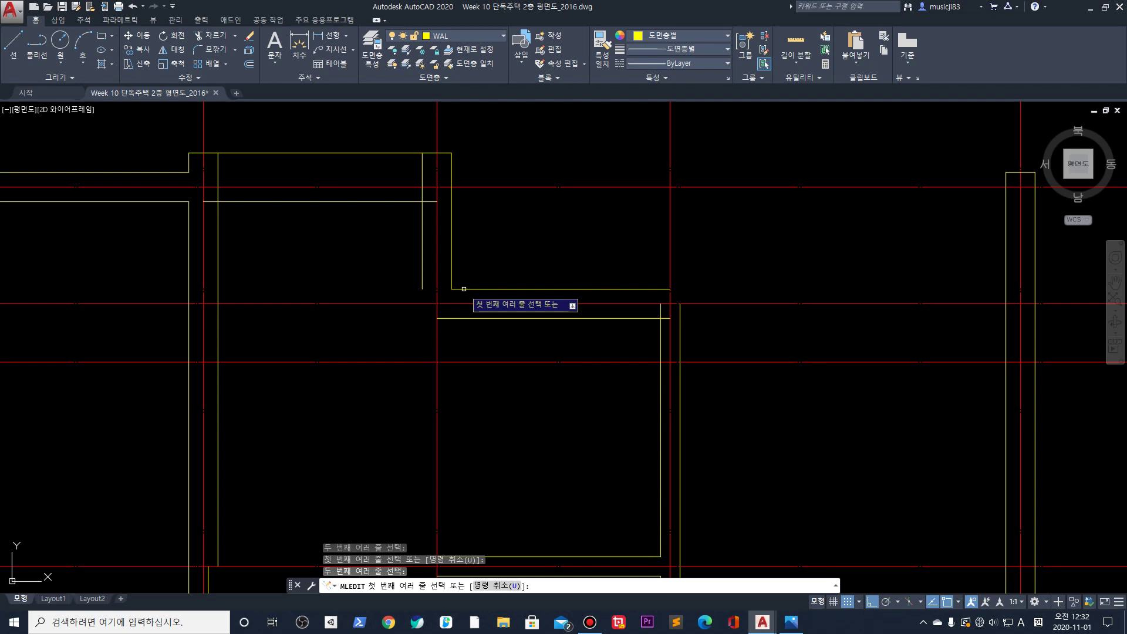
key("ctrl+z")
Join the left end of the Y7 wall to the vertical wall with an open tee, picking the Y7 wall first
scroll(461, 326, "down", 2)
scroll(514, 232, "up", 2)
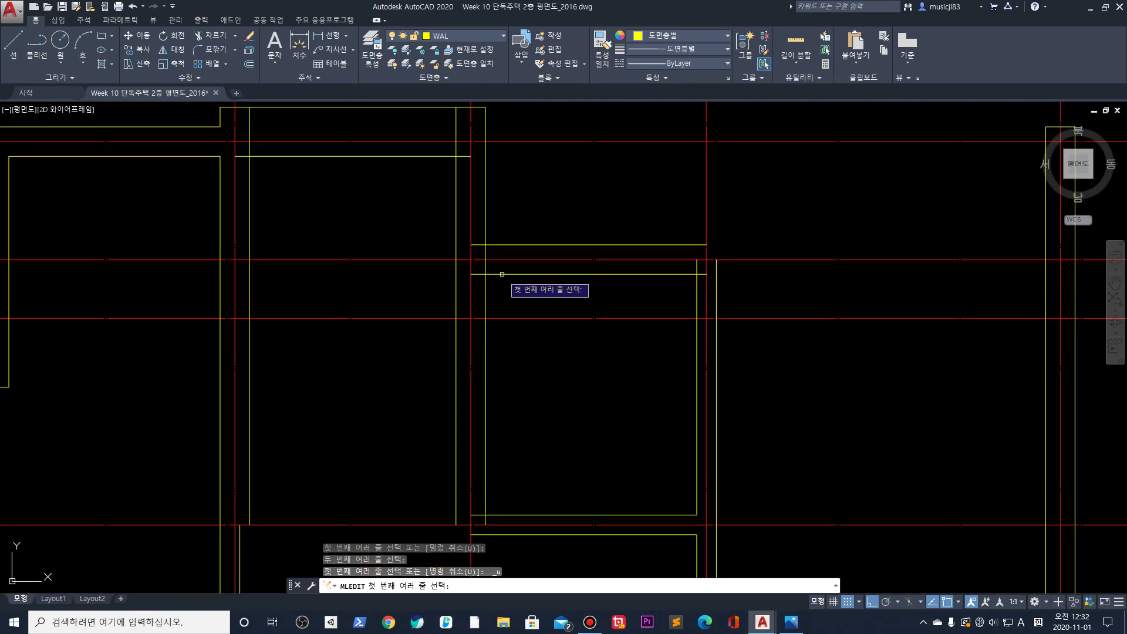
left_click(503, 273)
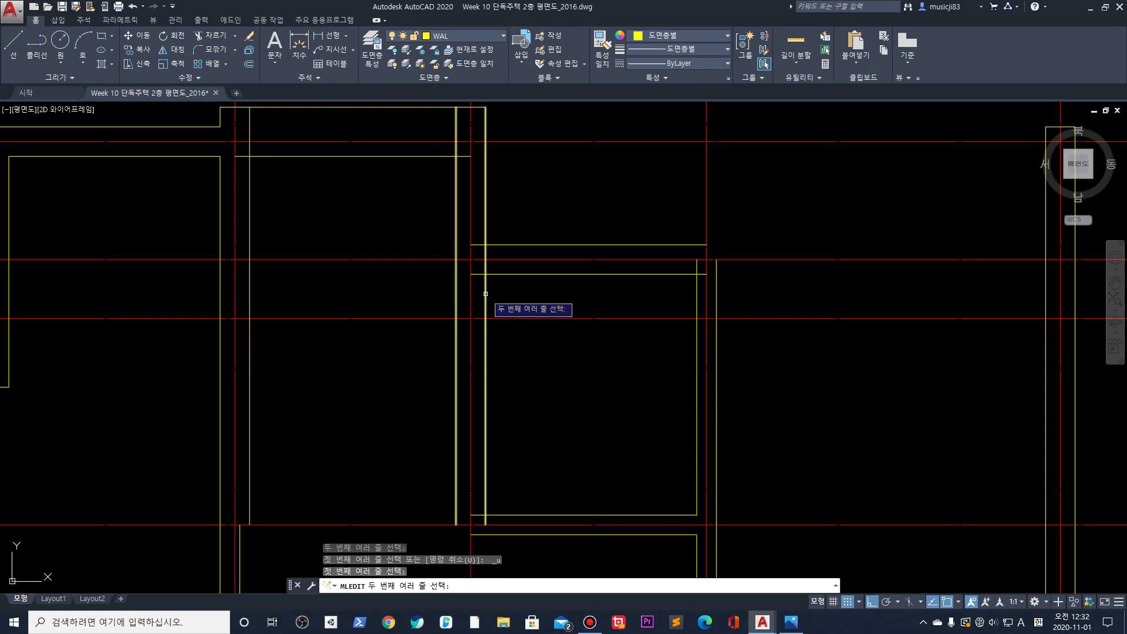
left_click(485, 287)
scroll(516, 320, "down", 2)
scroll(563, 325, "down", 4)
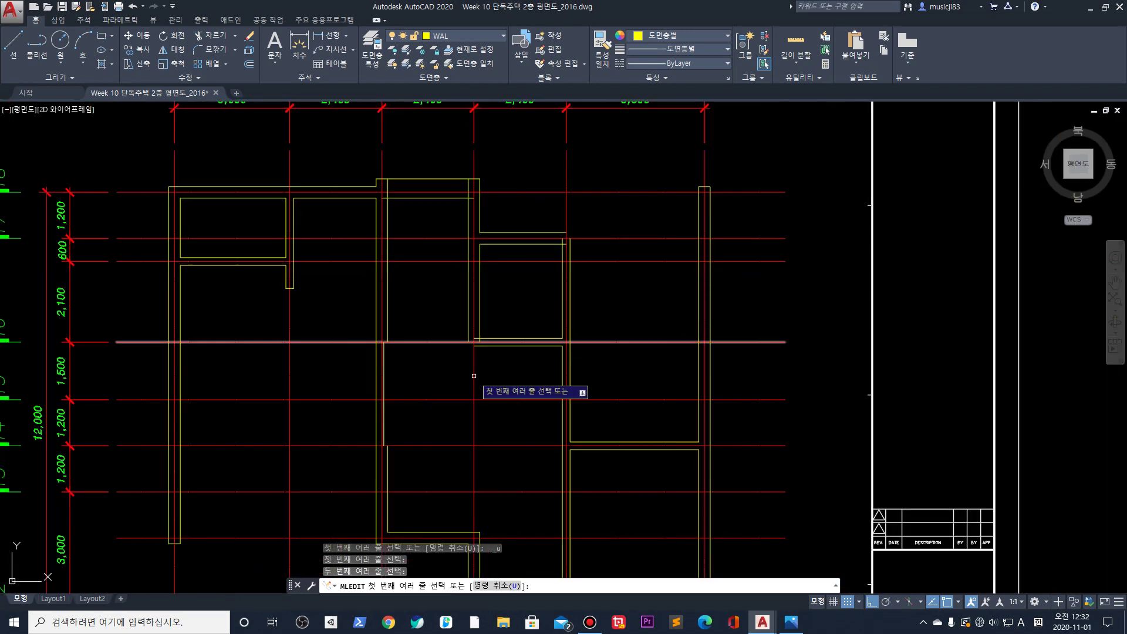
Join the right end of the Y7 wall and the top of the interior vertical wall using MLEDIT's Corner Joint
scroll(516, 412, "up", 2)
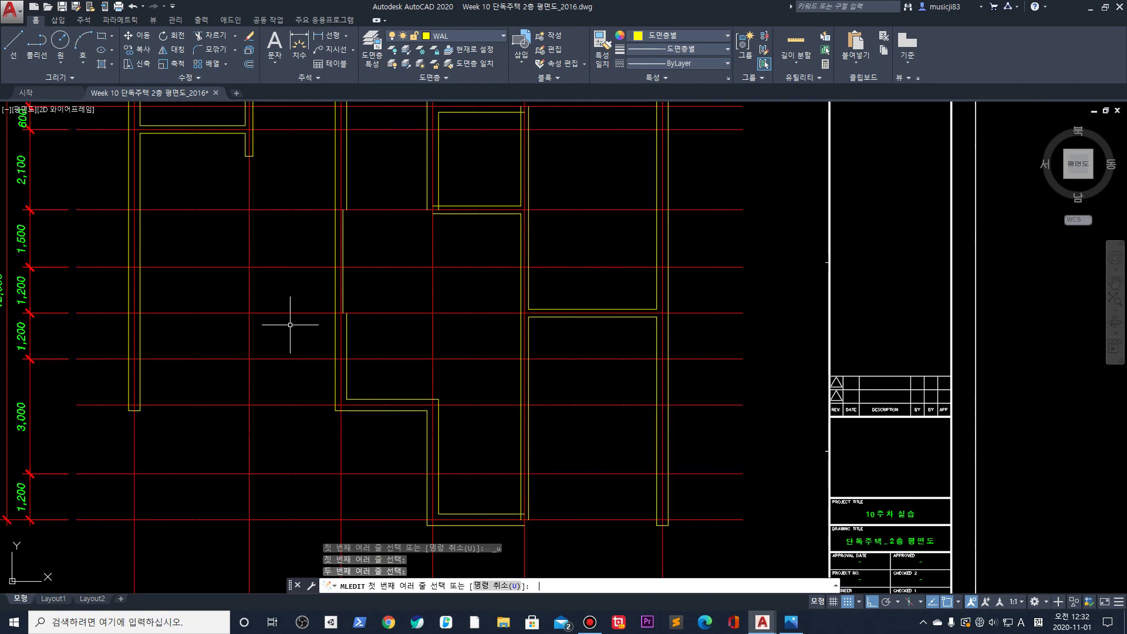
key("Return")
key("Return")
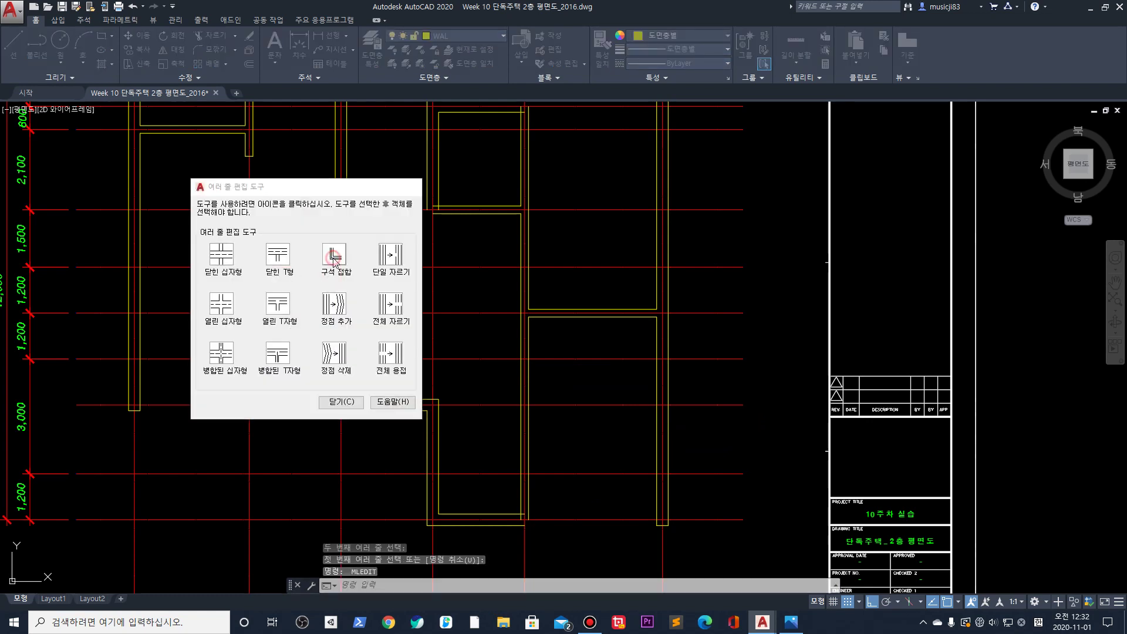
left_click(334, 255)
scroll(151, 408, "down", 1)
scroll(272, 214, "up", 3)
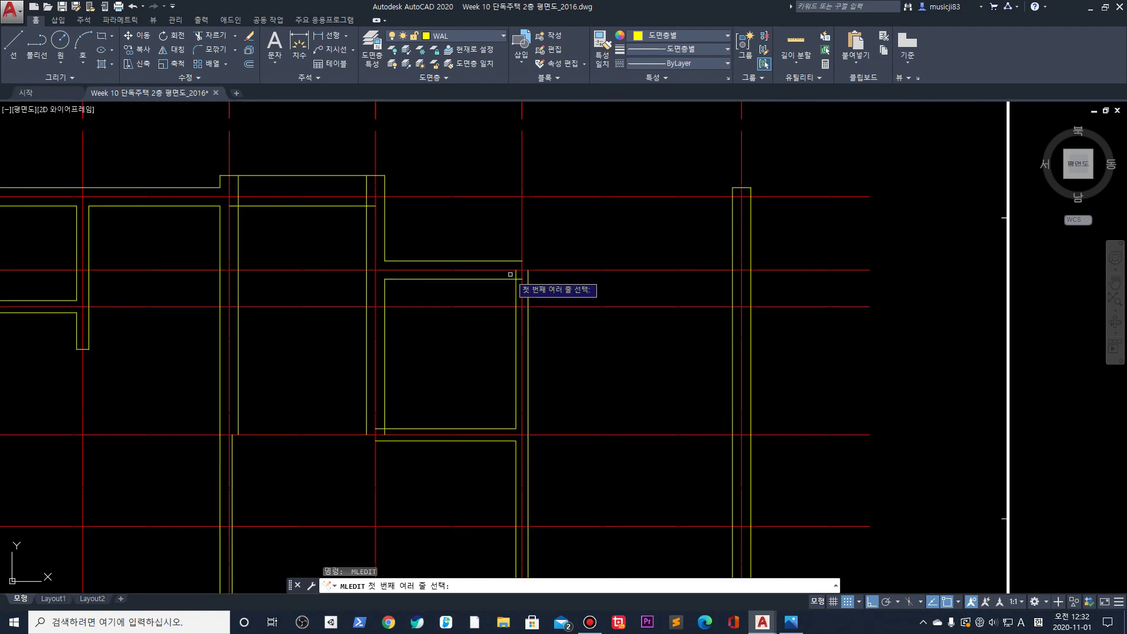
left_click(522, 287)
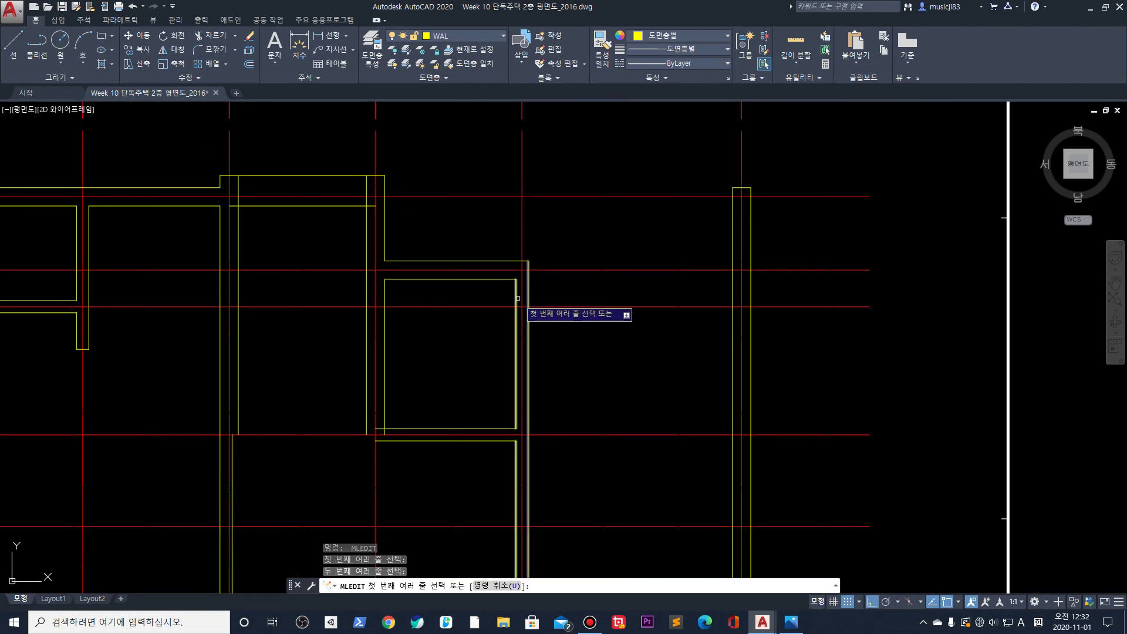
Corner-join the left end of the Y6 partition with the lower end of the vertical wall descending from Y8
middle_click_drag(409, 419, 428, 332)
left_click(422, 340)
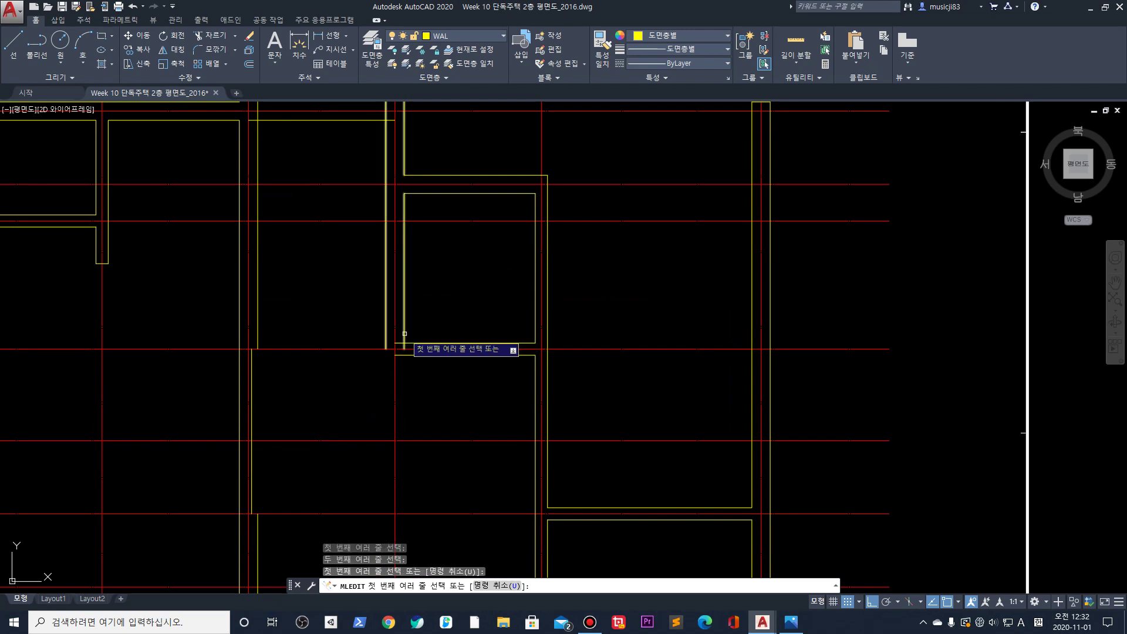
left_click(422, 338)
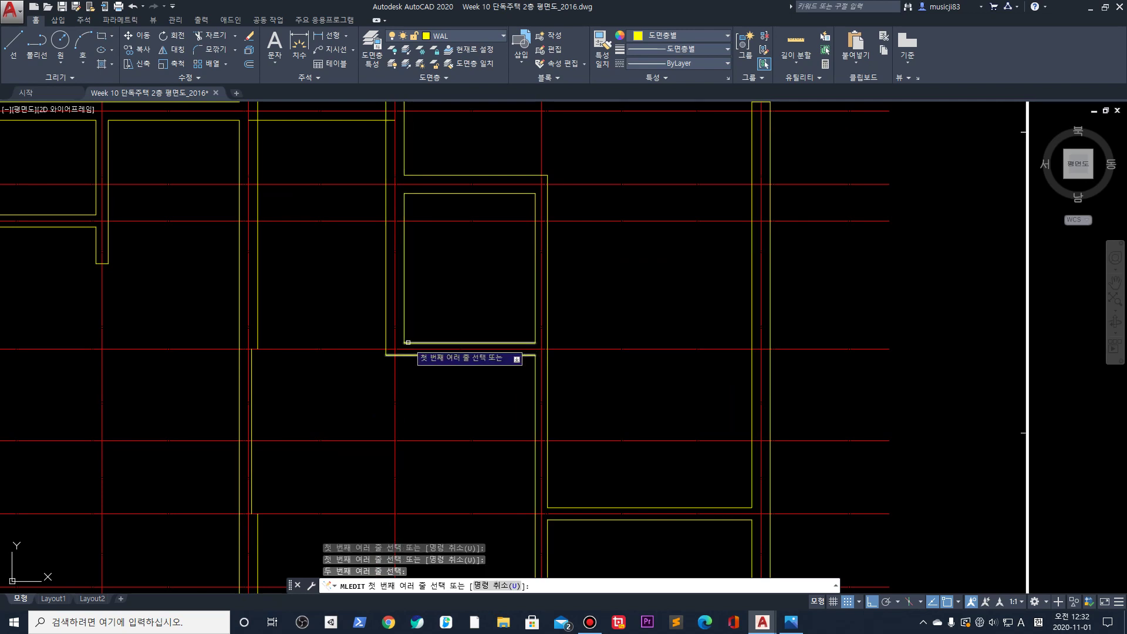
left_click(421, 351)
Corner-join the lower end of the interior vertical wall with the right end of the Y1 wall
mouse_move(421, 351)
middle_mouse_down()
mouse_move(531, 402)
mouse_move(598, 385)
mouse_move(501, 329)
middle_mouse_up()
scroll(598, 385, "down", 2)
scroll(501, 376, "up", 4)
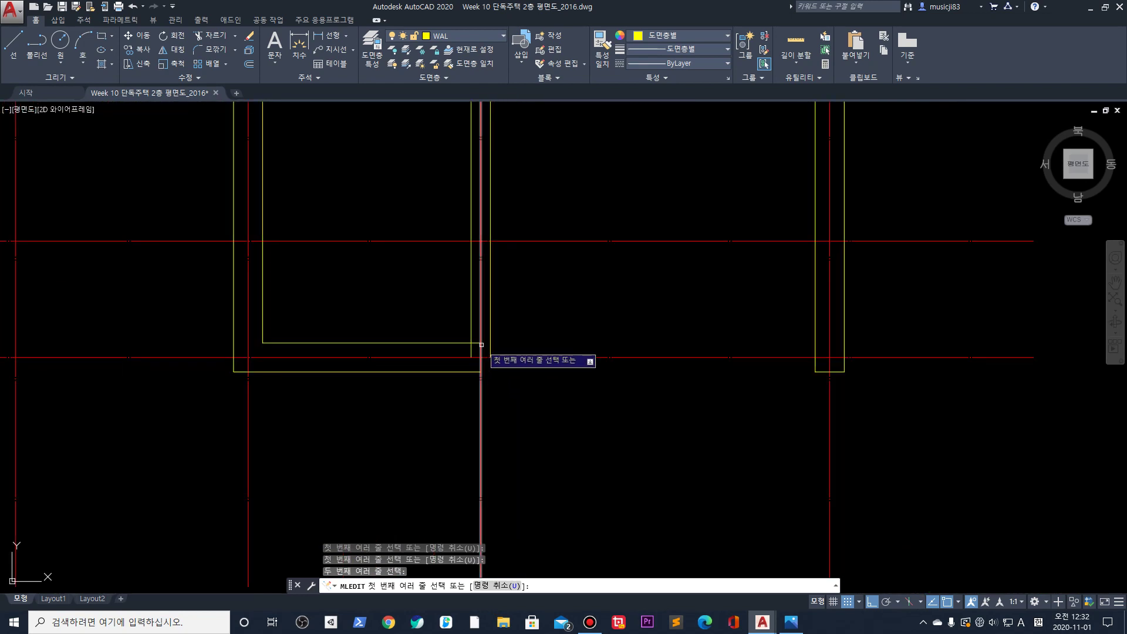
left_click(470, 326)
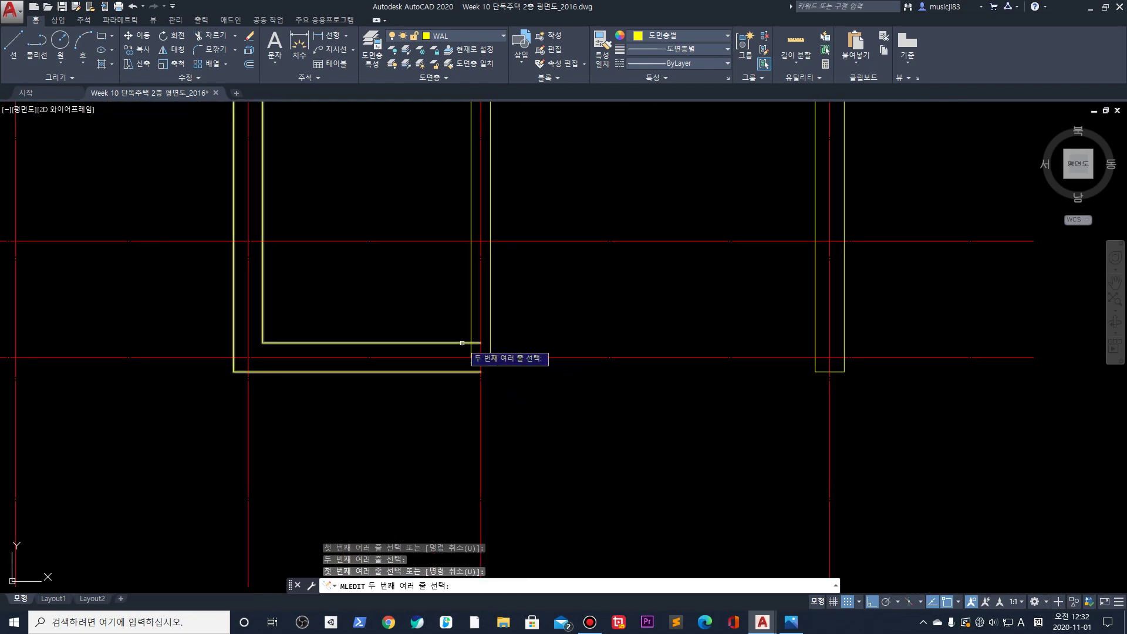
left_click(463, 345)
Inspect the plan's wall junctions, especially the overlapping walls around the raised section at Y8
scroll(395, 357, "down", 3)
scroll(378, 153, "down", 2)
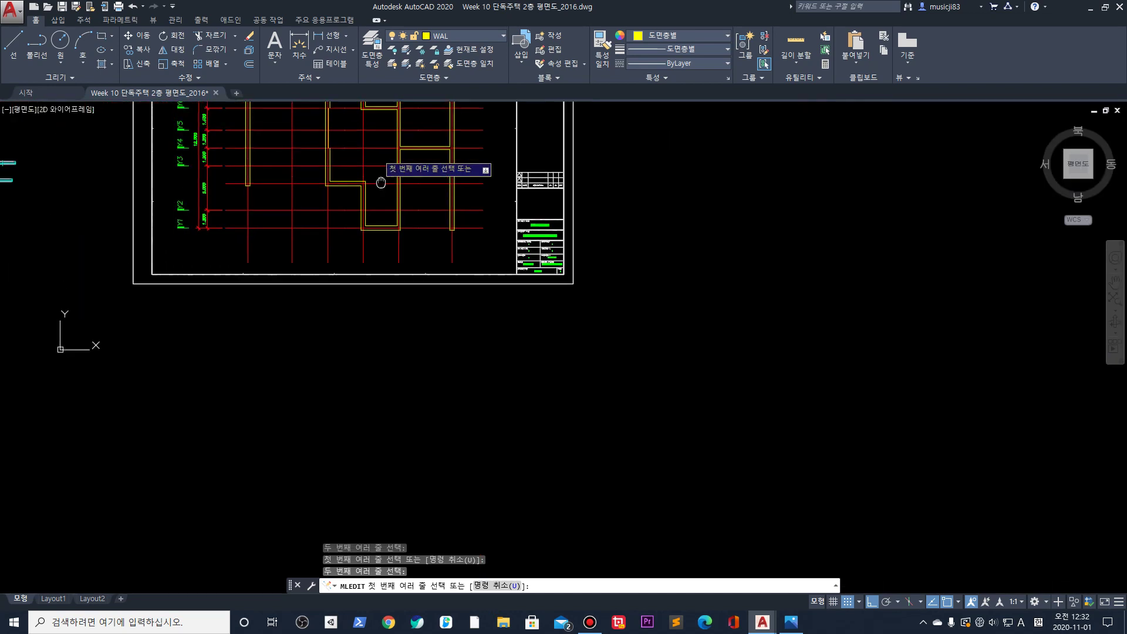
scroll(390, 234, "up", 2)
scroll(367, 347, "up", 4)
middle_click_drag(217, 198, 251, 300)
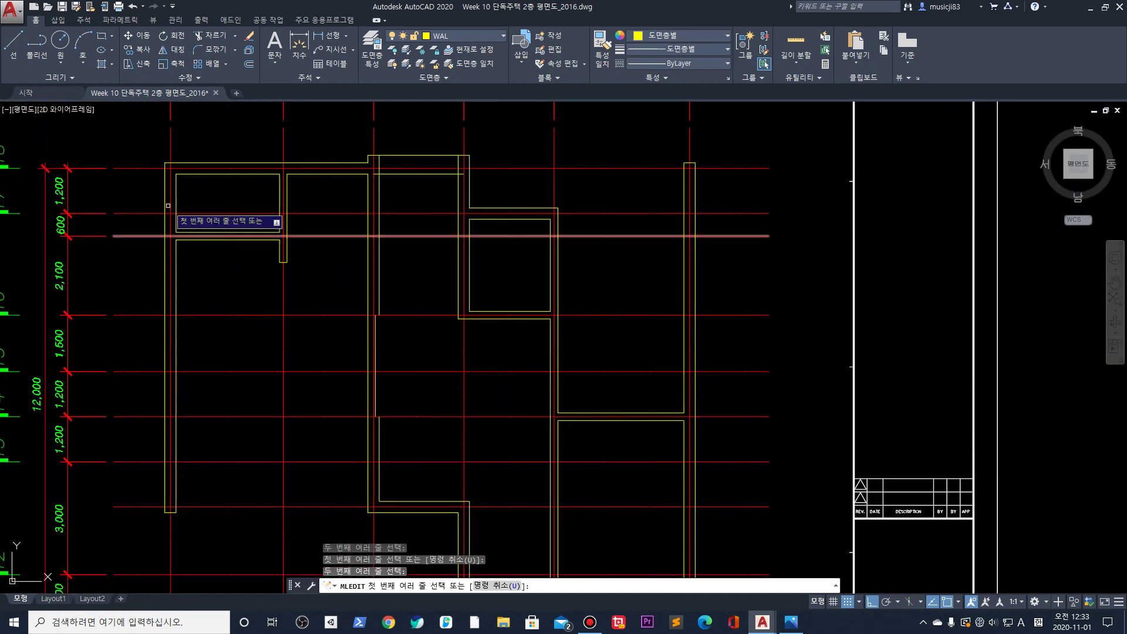
scroll(467, 194, "up", 4)
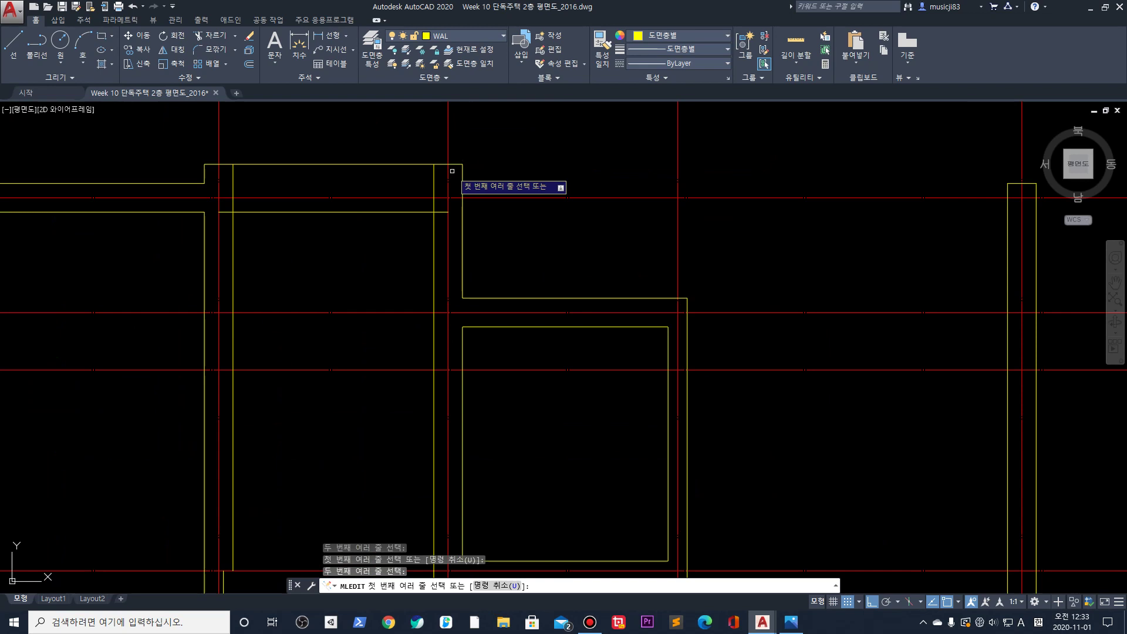
scroll(300, 207, "down", 2)
scroll(300, 207, "down", 3)
scroll(299, 300, "up", 1)
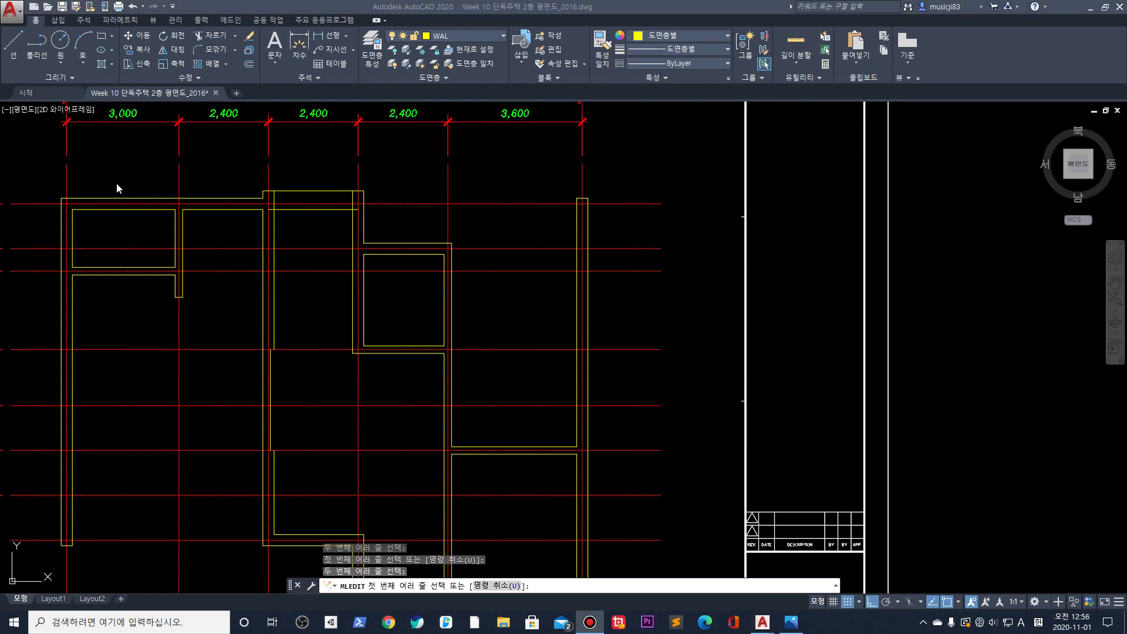
scroll(116, 188, "down", 3)
scroll(253, 199, "up", 6)
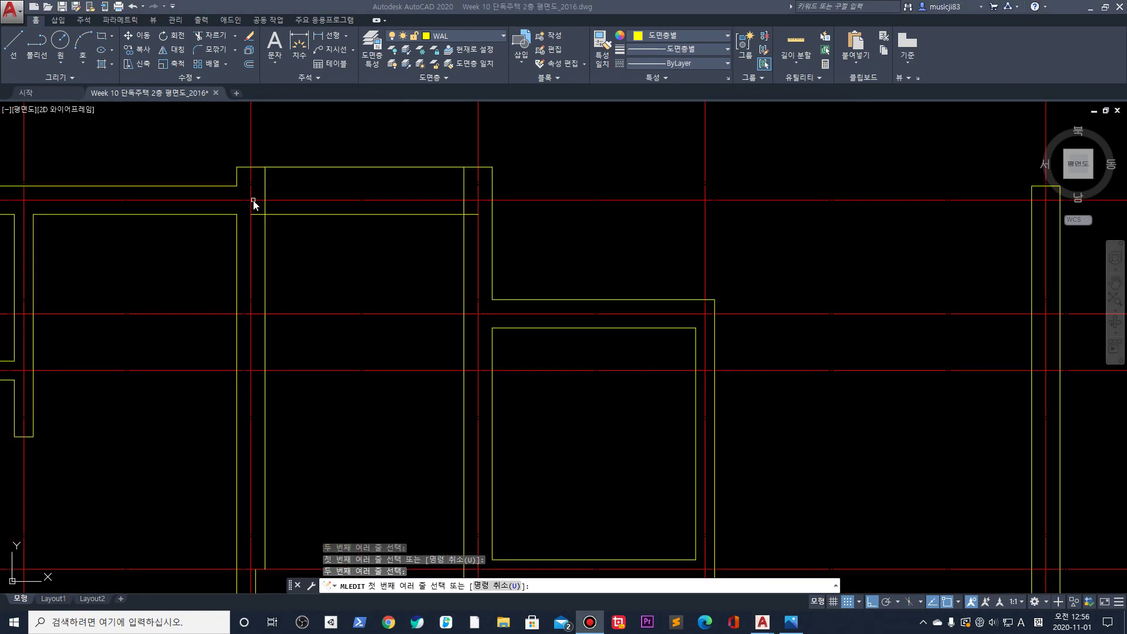
Exit multiline editing and look over the wall plan and the door symbols stored among the furniture blocks
middle_click_drag(217, 253, 462, 242)
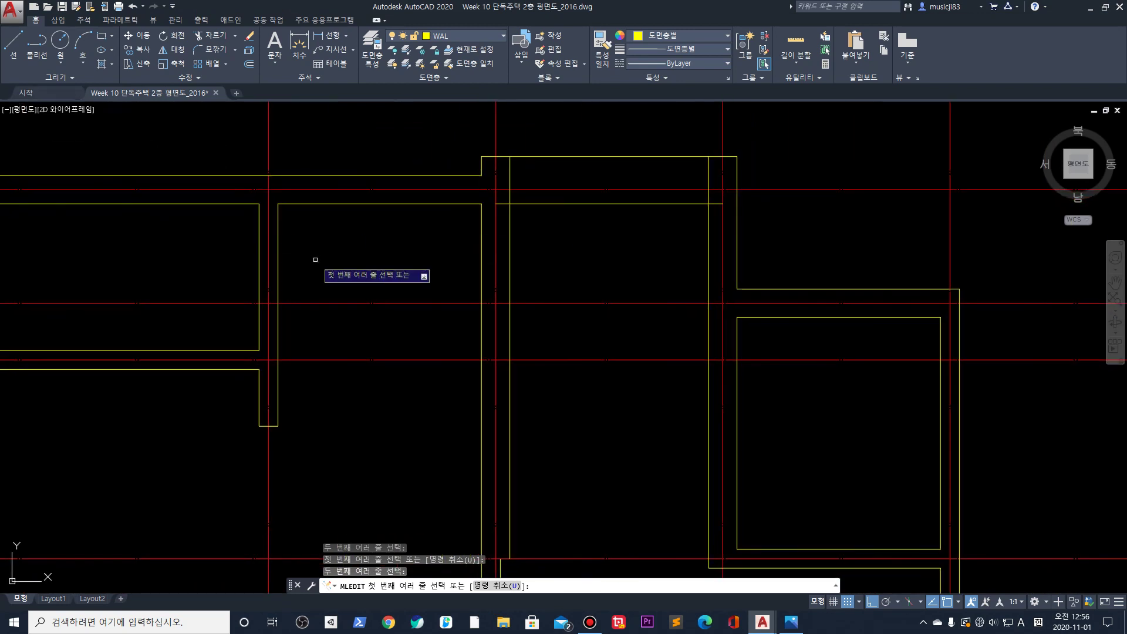
key("Escape")
scroll(437, 226, "down", 4)
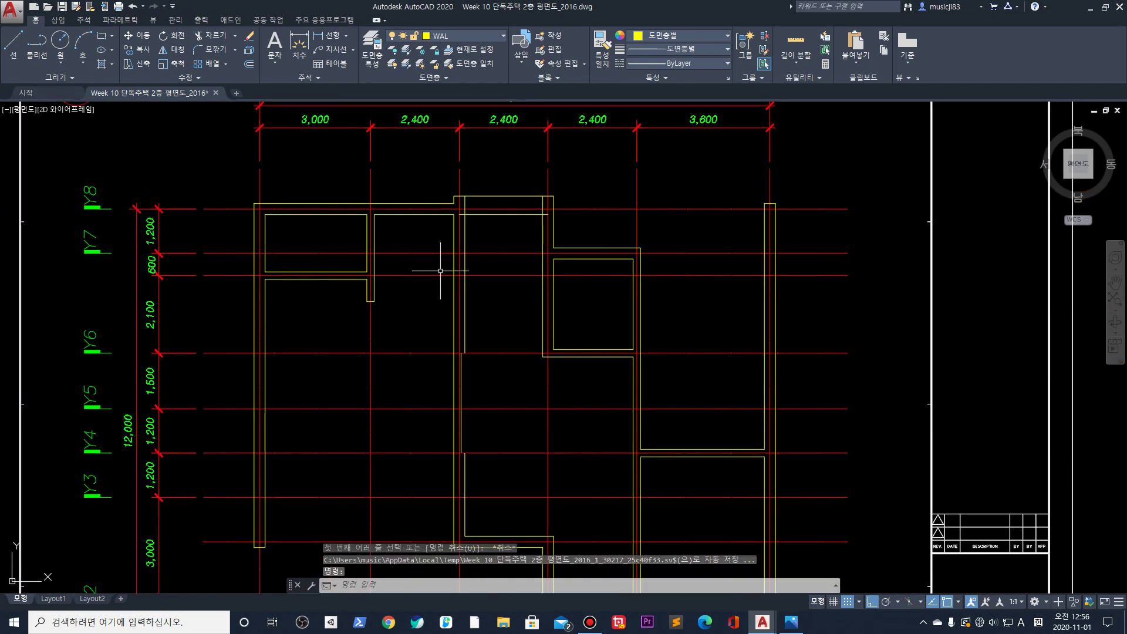
scroll(338, 249, "up", 2)
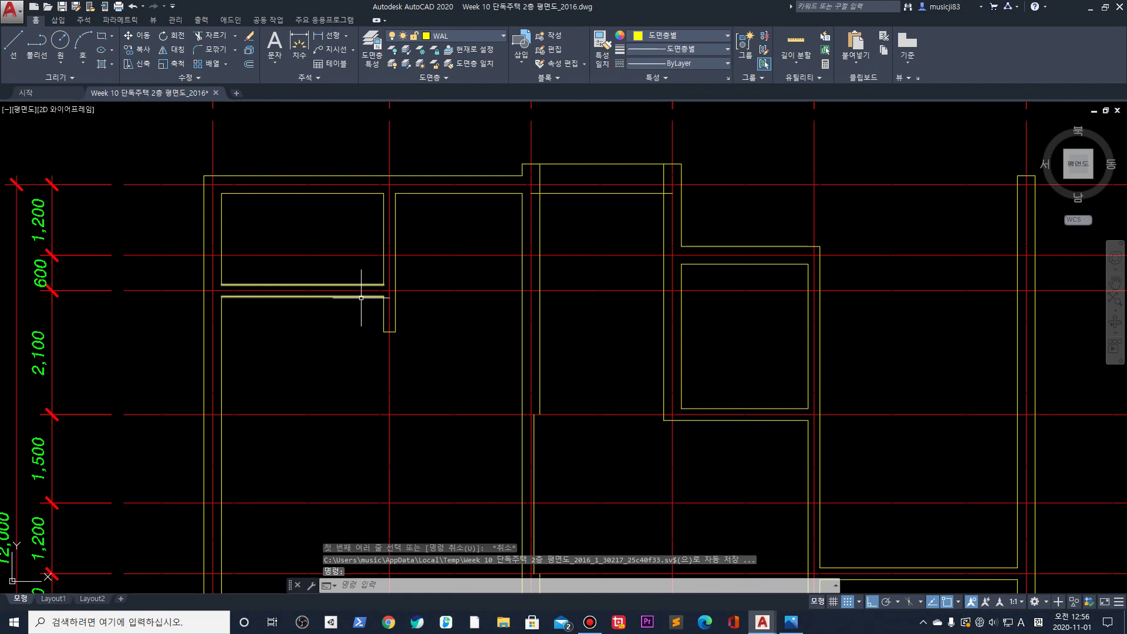
scroll(352, 390, "down", 2)
middle_click_drag(352, 389, 451, 303)
scroll(217, 360, "down", 5)
middle_click_drag(217, 360, 504, 372)
scroll(301, 370, "up", 6)
scroll(357, 322, "up", 5)
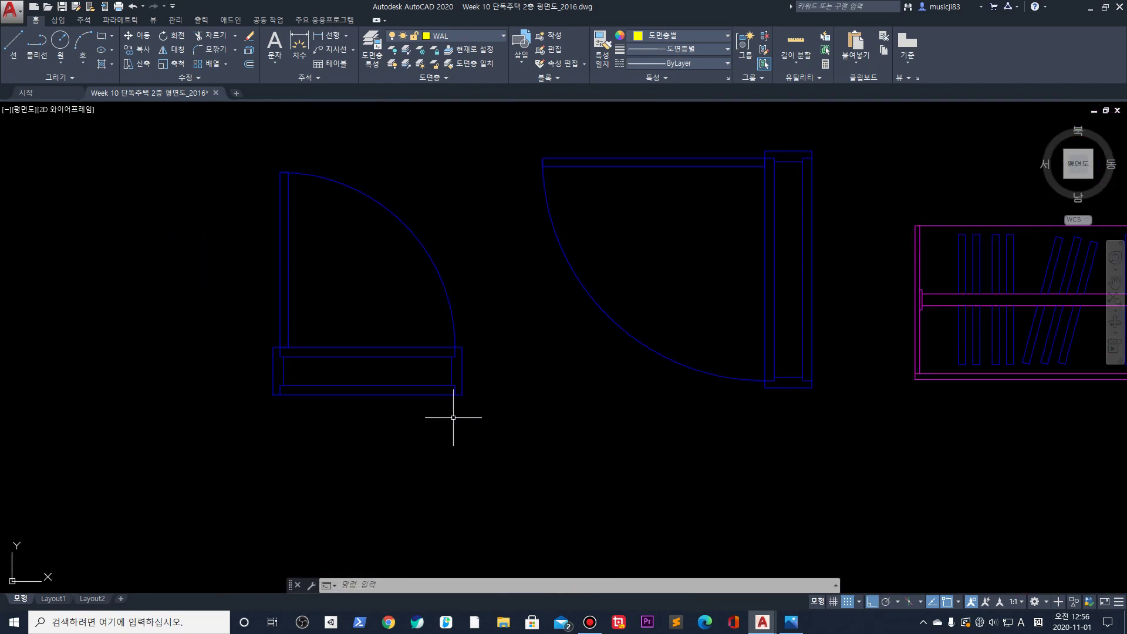
scroll(284, 307, "down", 6)
middle_click_drag(422, 279, 327, 316)
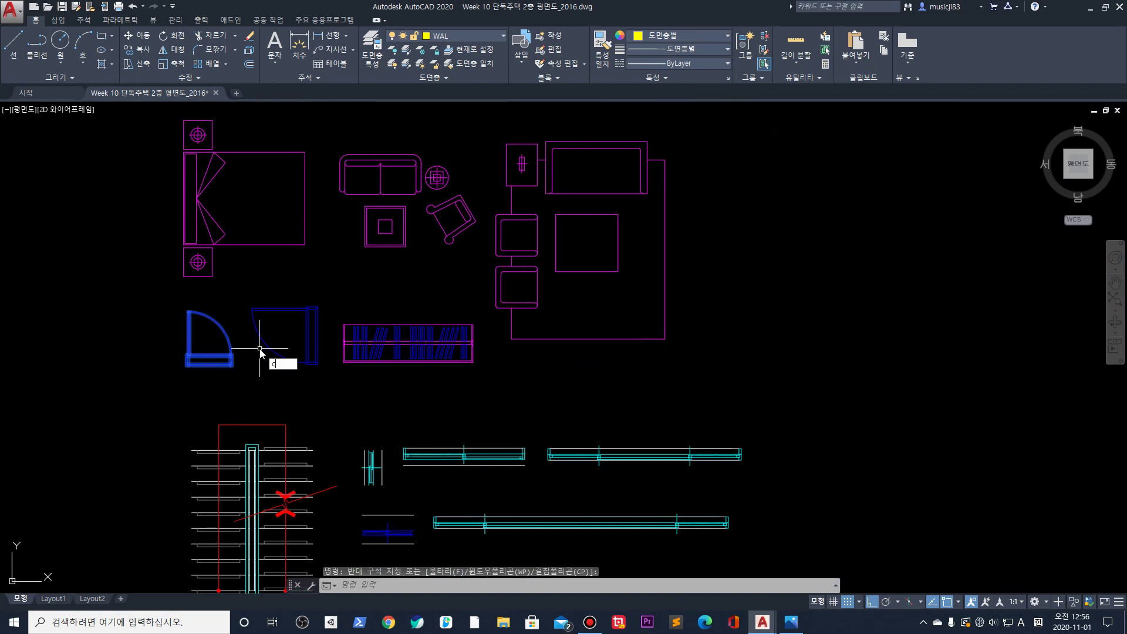
Copy the frame-at-bottom swing door from the symbol library into the upper-left room near the Y7 grid line, with ortho off
type("o")
key("Return")
scroll(183, 367, "up", 5)
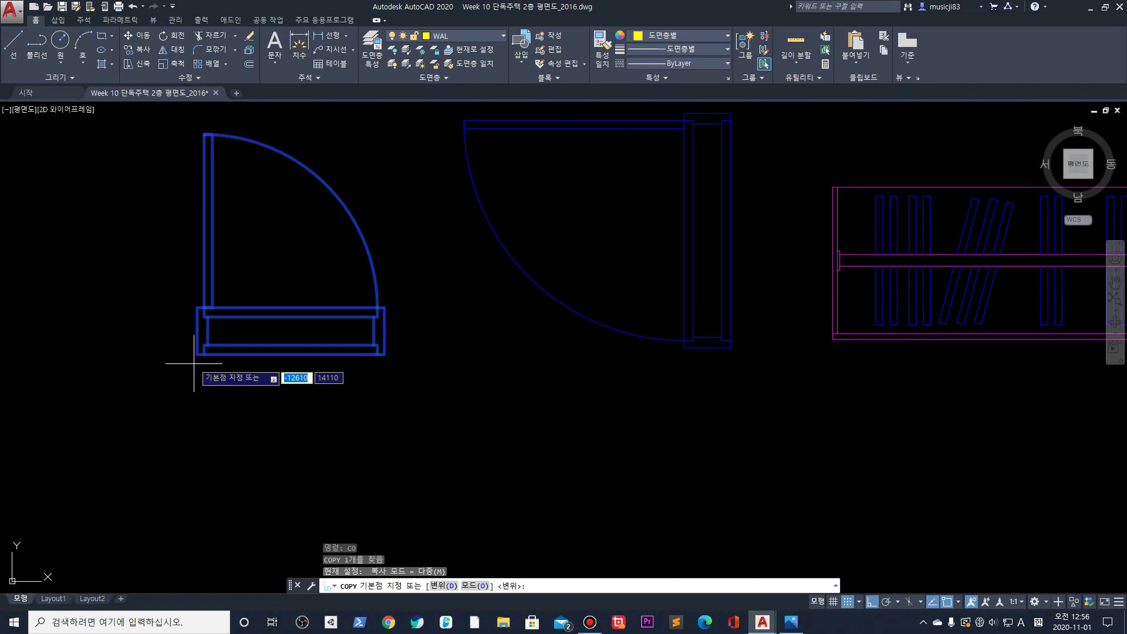
left_click(193, 363)
scroll(201, 352, "down", 5)
scroll(580, 337, "up", 6)
scroll(580, 338, "up", 4)
scroll(601, 326, "down", 6)
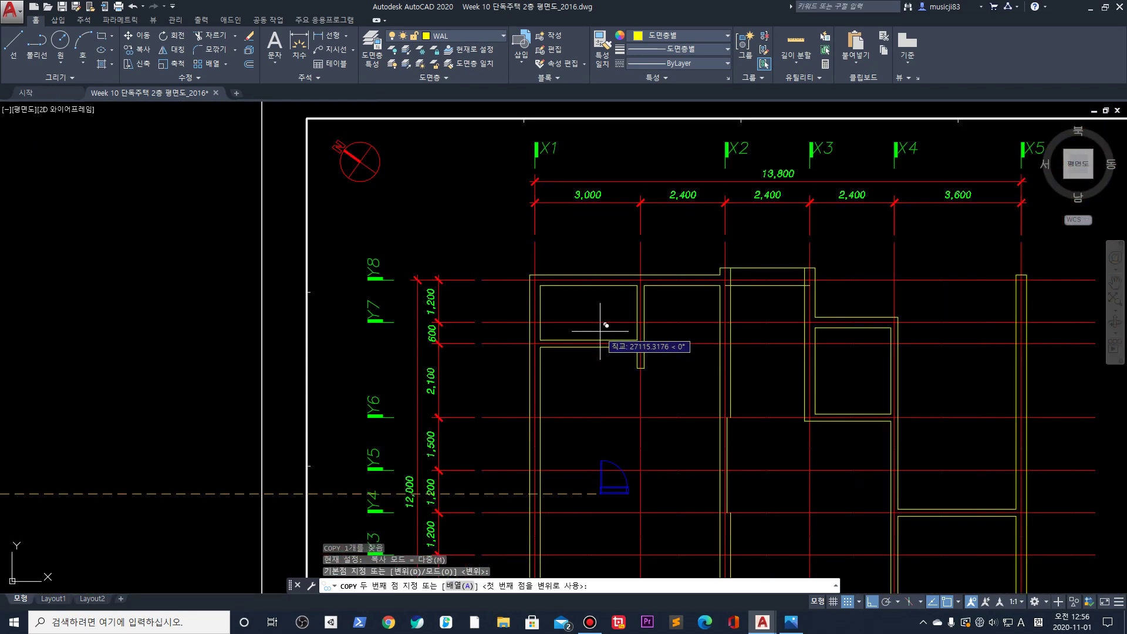
key("F8")
scroll(613, 320, "up", 5)
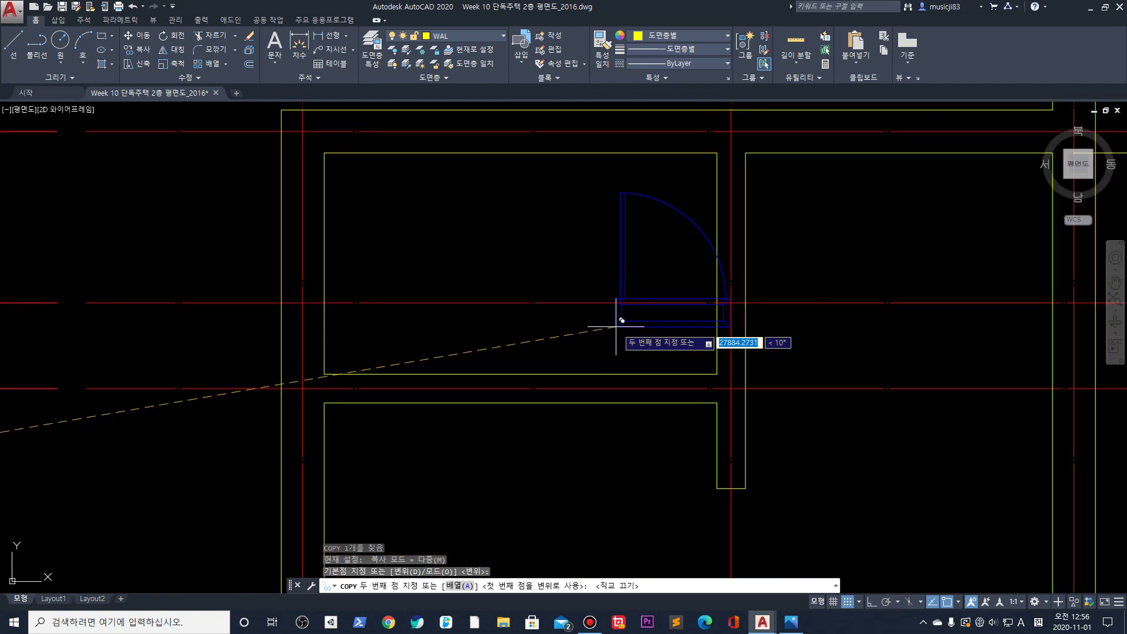
left_click(576, 337)
key("Return")
Rotate the copied door 90° about the lower-left corner of its frame
scroll(515, 344, "up", 5)
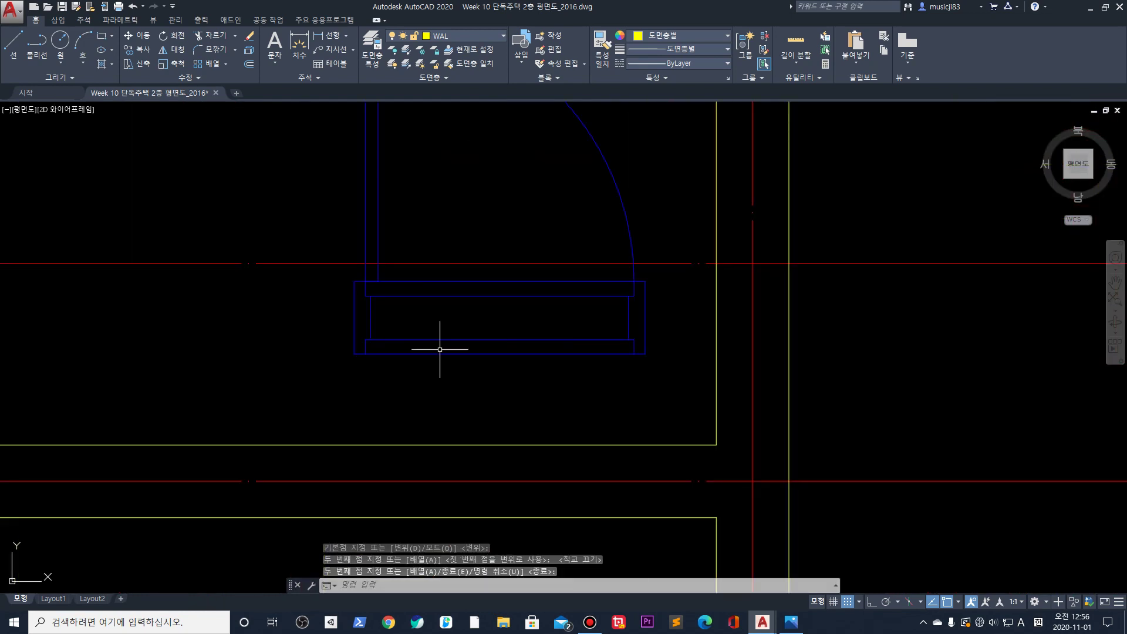
left_click(381, 329)
scroll(381, 328, "down", 2)
type("ro")
key("Return")
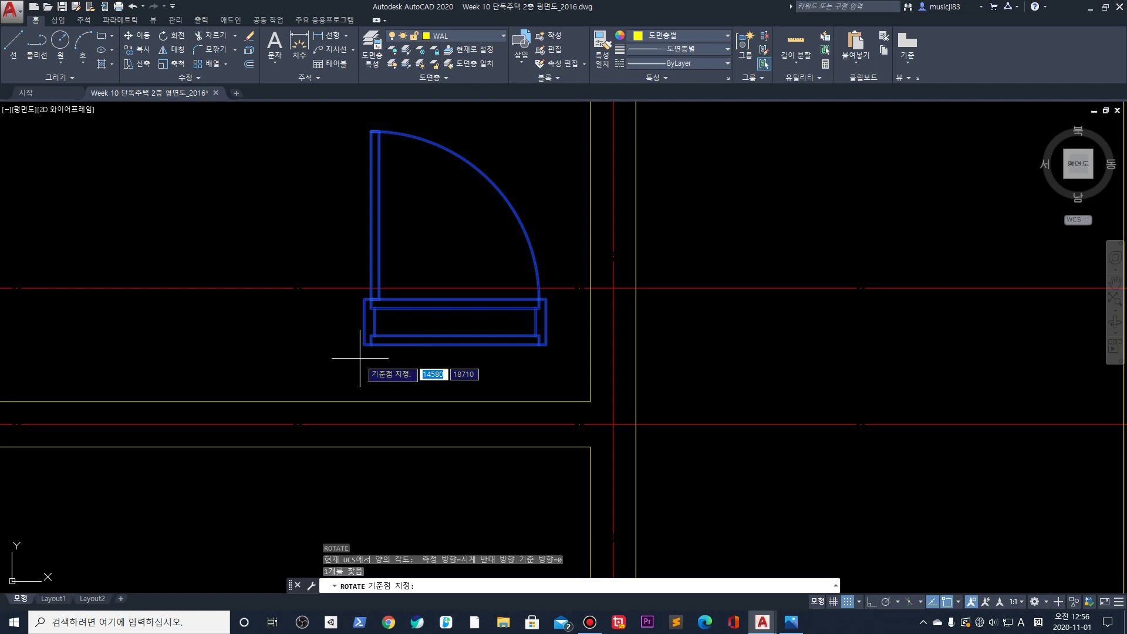
left_click(364, 344)
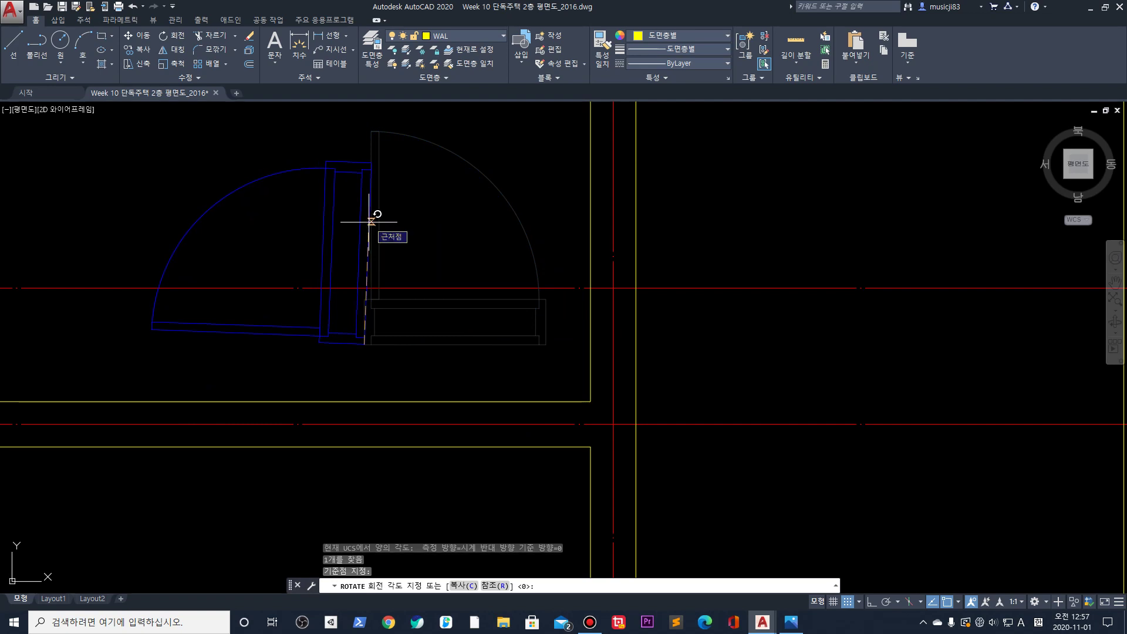
type("90")
key("Return")
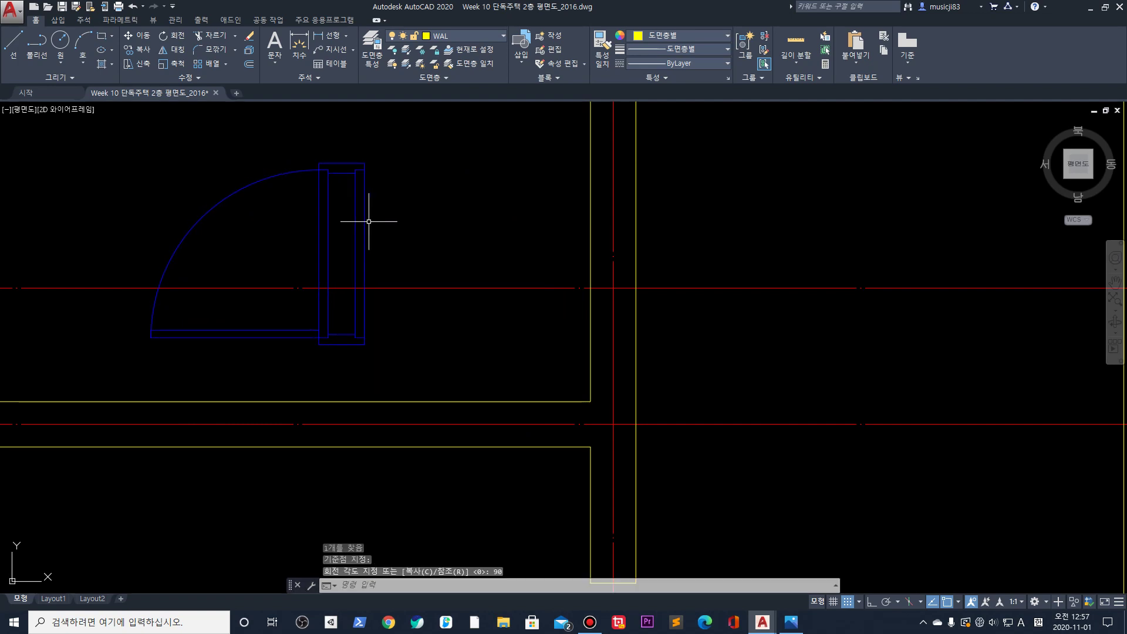
Move the door into the upper-left room's right wall, aligning the frame's lower-left corner with the room's lower-right inner corner
left_click(423, 212)
left_click(355, 175)
middle_click_drag(449, 171, 354, 169)
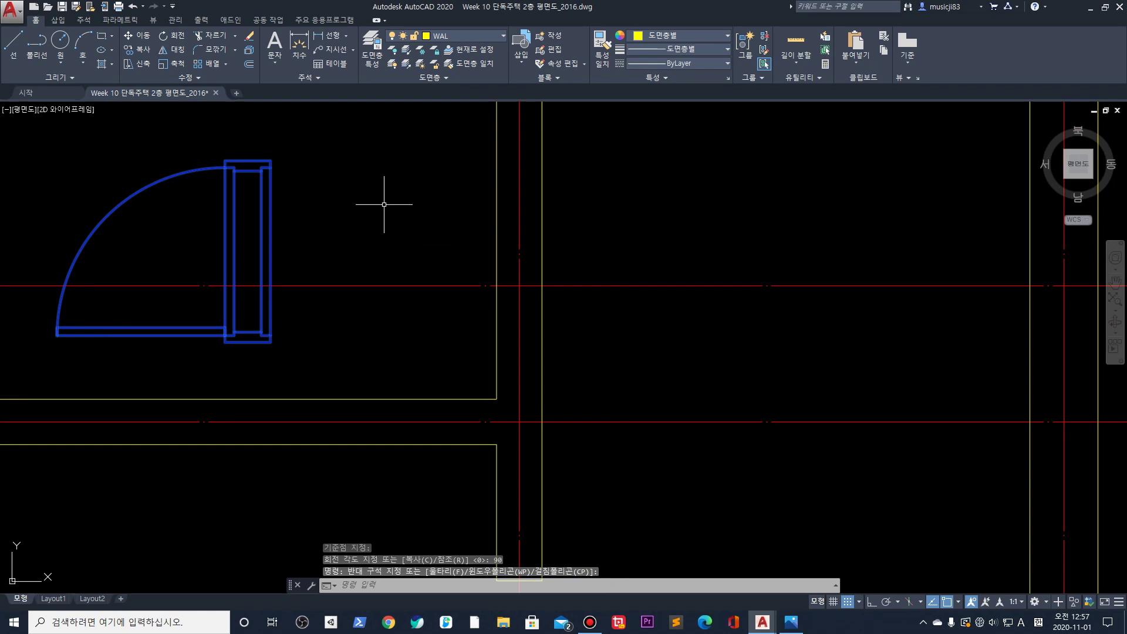
type("m")
key("Return")
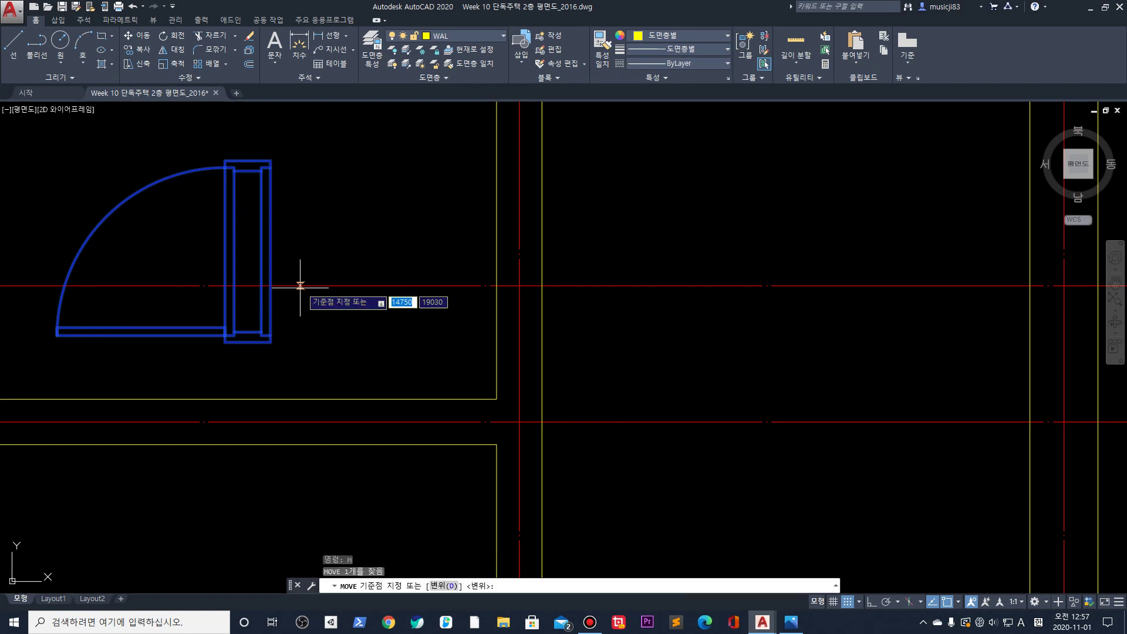
left_click(224, 342)
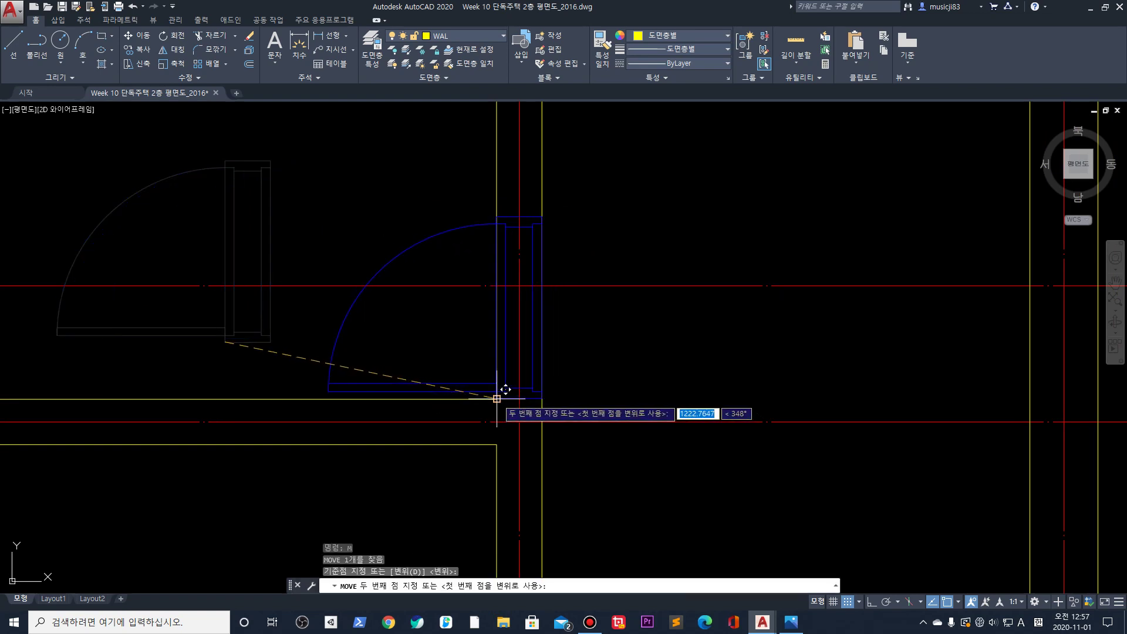
left_click(506, 389)
key("Escape")
Copy the placed door into the small room between X3 and X4, just above the Y6 wall
scroll(581, 239, "down", 5)
scroll(581, 239, "up", 3)
middle_click_drag(581, 239, 443, 156)
scroll(749, 219, "down", 4)
scroll(675, 229, "up", 3)
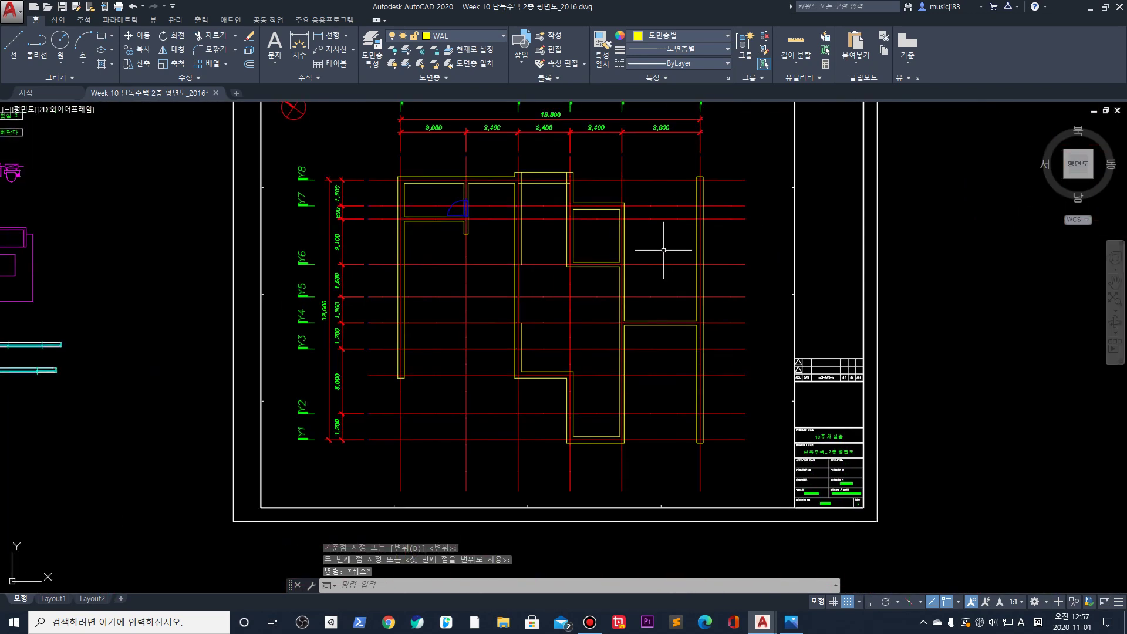
scroll(663, 250, "up", 4)
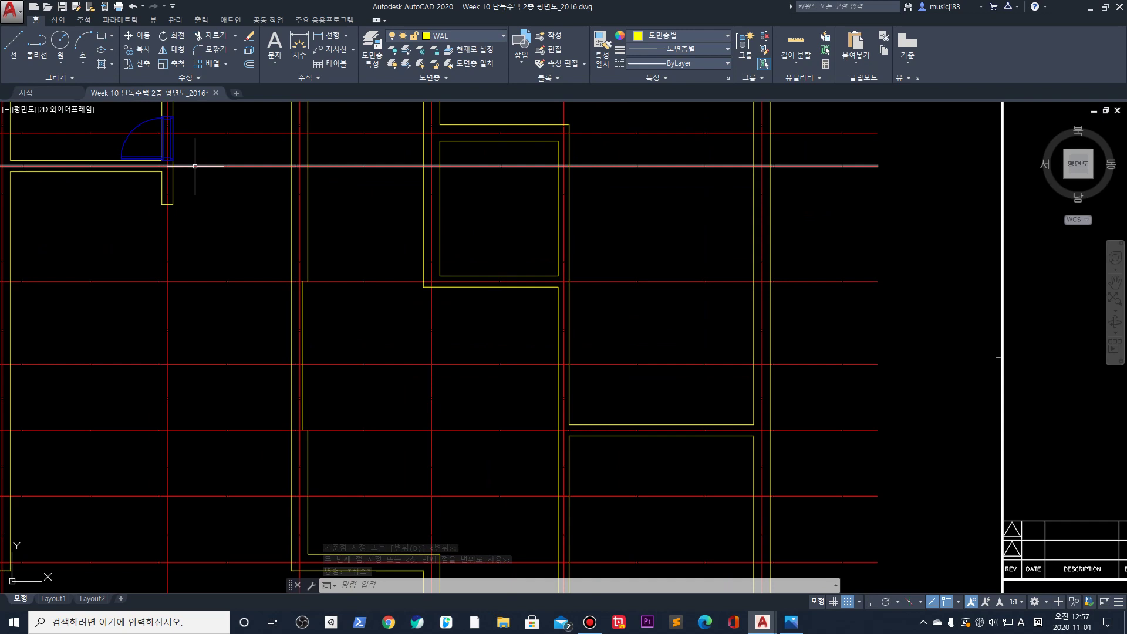
middle_click_drag(140, 166, 250, 194)
left_click(251, 192)
key("Escape")
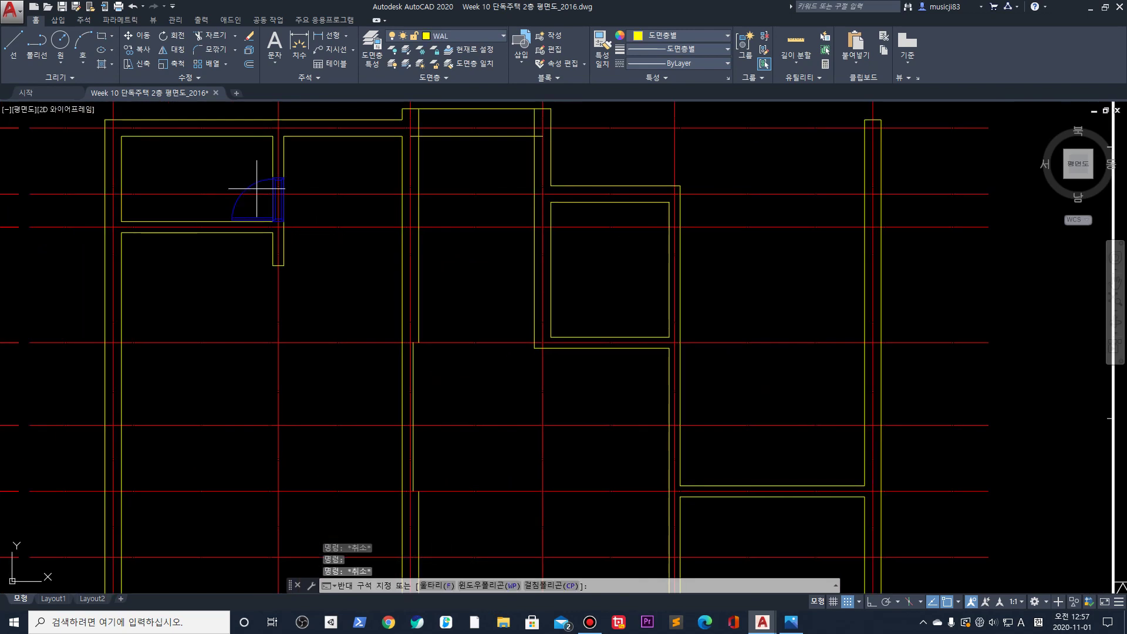
left_click(255, 186)
middle_click_drag(372, 225, 307, 200)
type("co")
key("space")
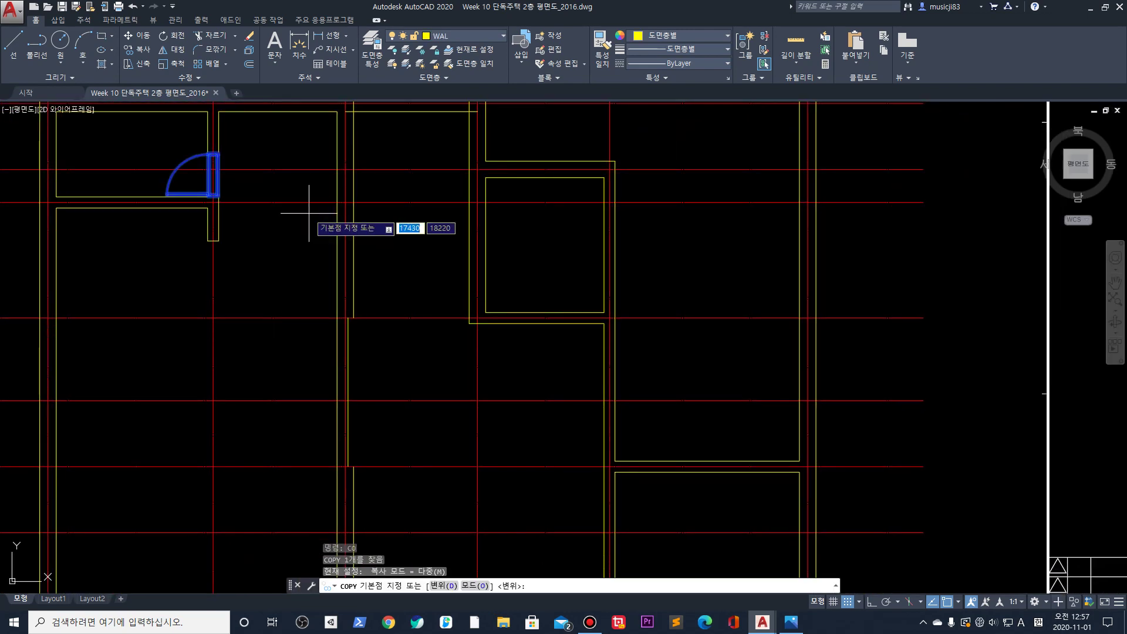
left_click(214, 173)
scroll(550, 291, "up", 2)
left_click(574, 269)
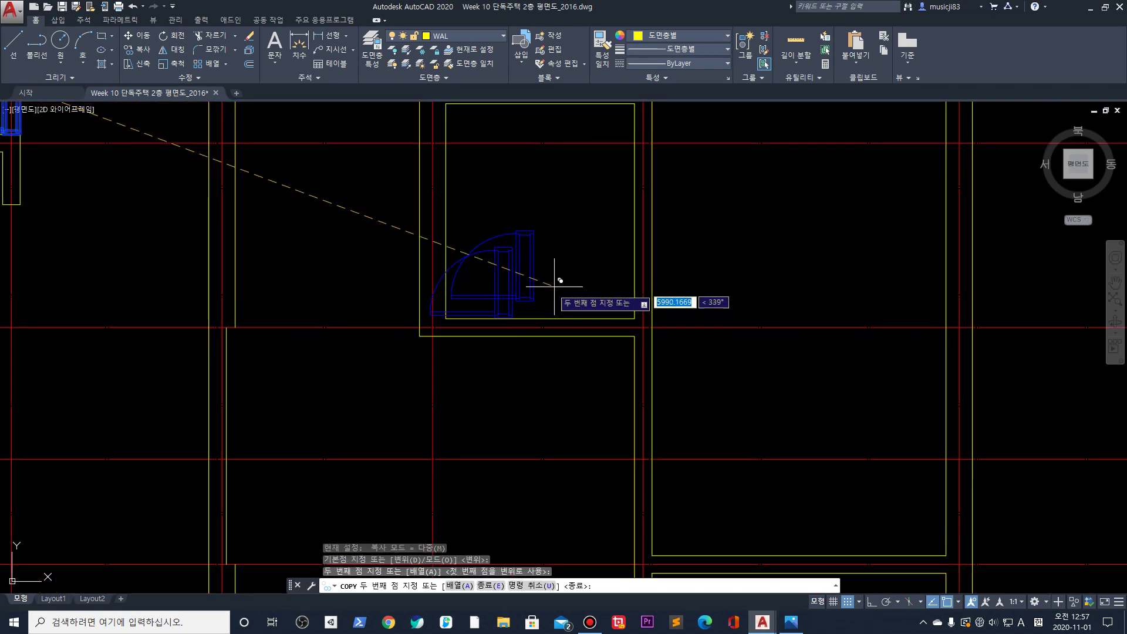
key("Escape")
Try rotating the copied door 90° about the lower-right corner of its frame
left_click(543, 302)
left_click(493, 225)
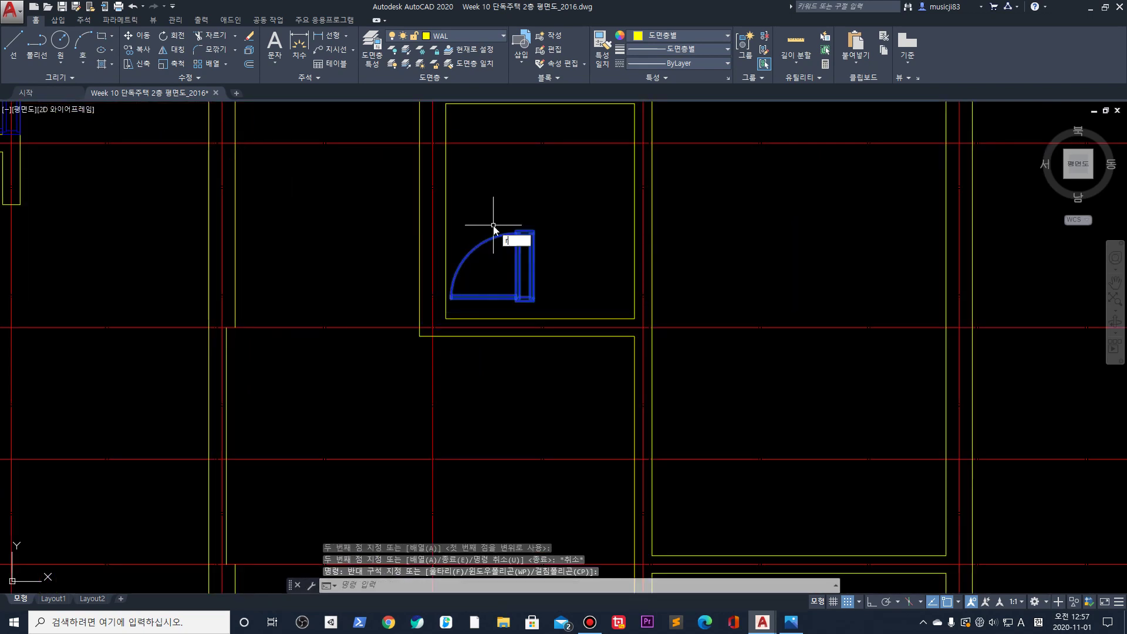
type("ro")
key("space")
left_click(533, 300)
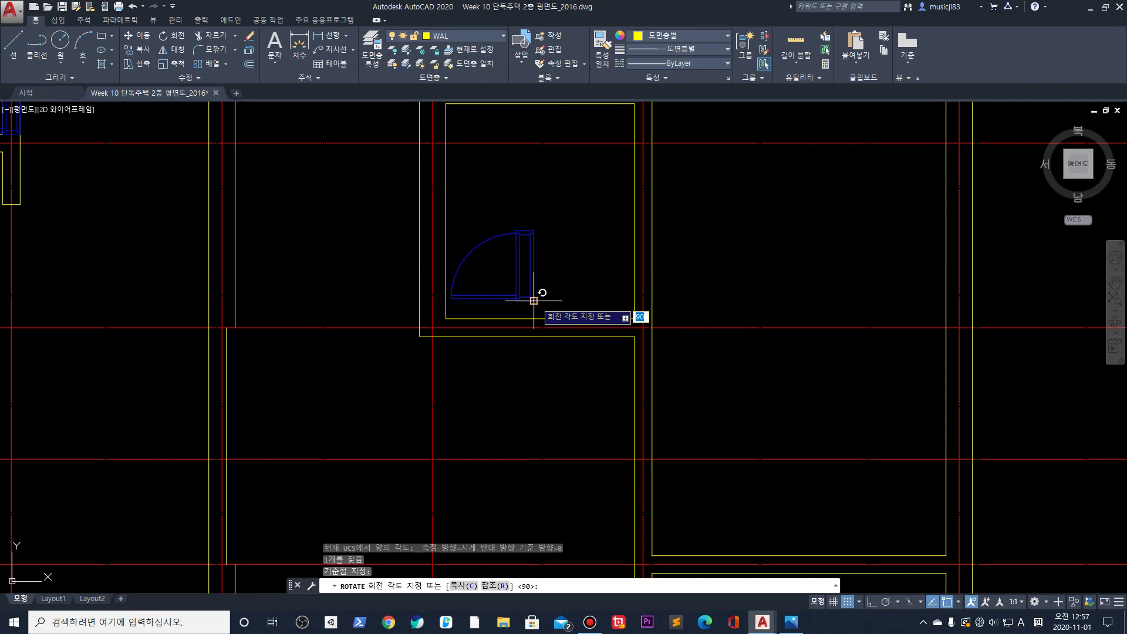
type("90")
key("Return")
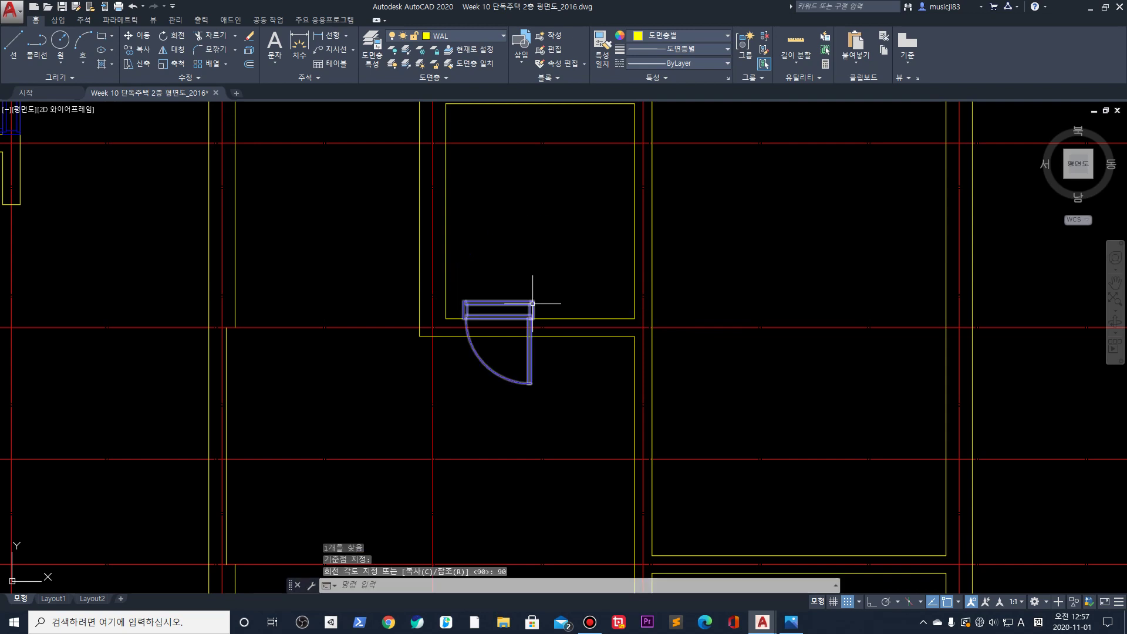
key("ctrl+z")
Rotate the copied door a quarter turn clockwise about its frame's lower-right corner so the leaf swings upward
left_click(560, 301)
left_click(496, 262)
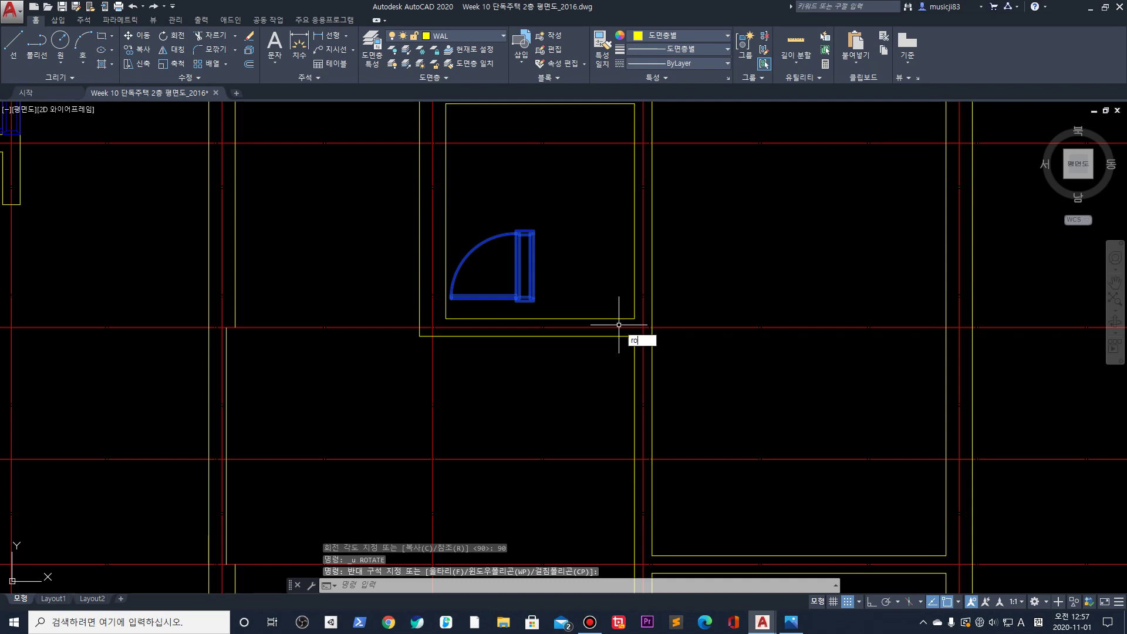
type("ro")
key("Return")
left_click(533, 300)
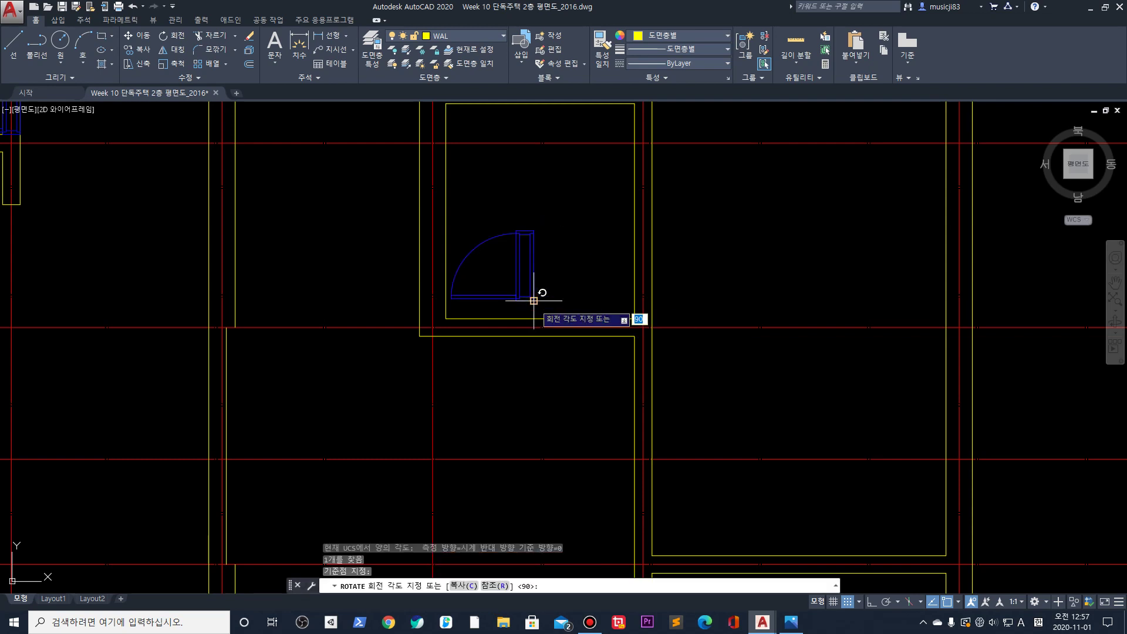
key("Escape")
Move the rotated door into the Y6 wall, aligning its frame's upper-left corner with the small room's lower-left inner corner
left_click(563, 263)
left_click(503, 239)
type("m")
key("Return")
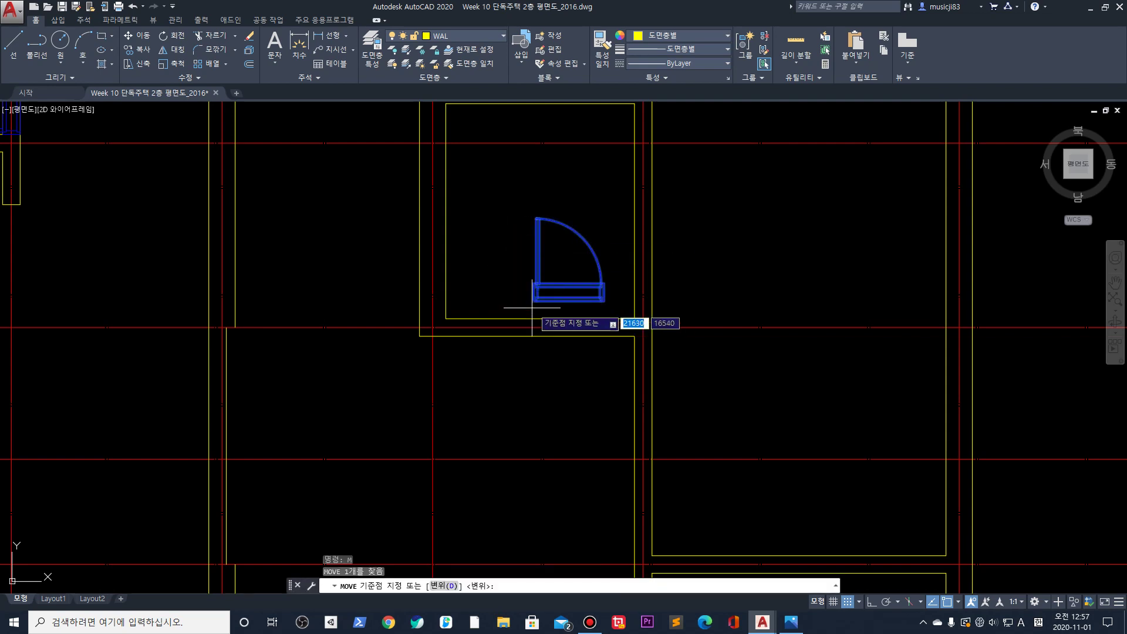
left_click(533, 301)
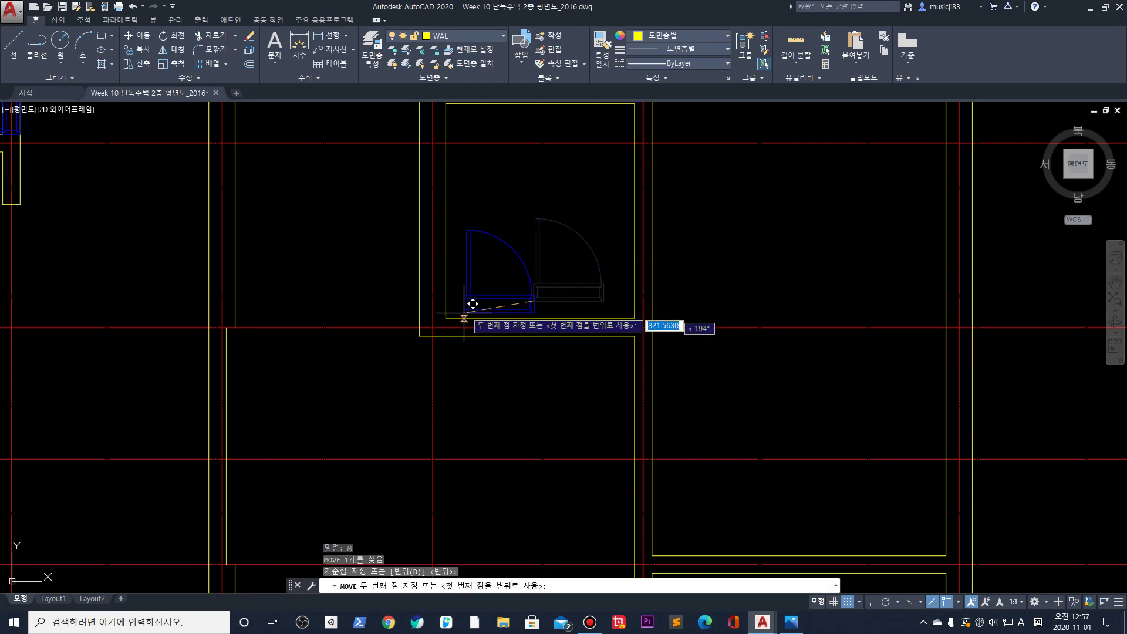
left_click(467, 295)
scroll(466, 295, "up", 4)
left_click(573, 321)
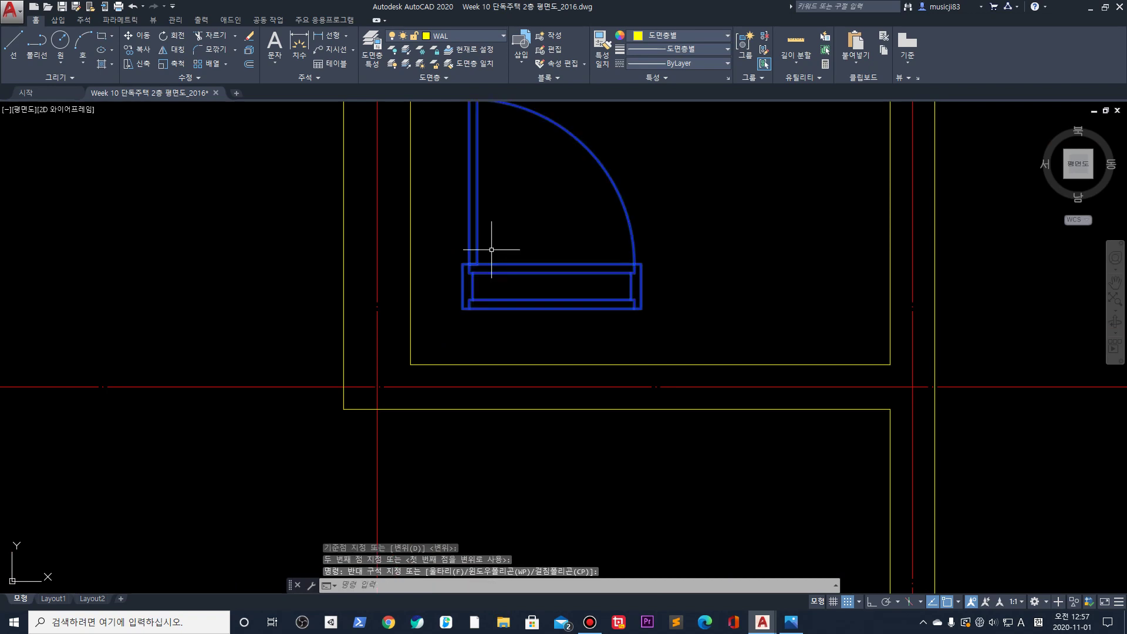
key("Return")
left_click(463, 263)
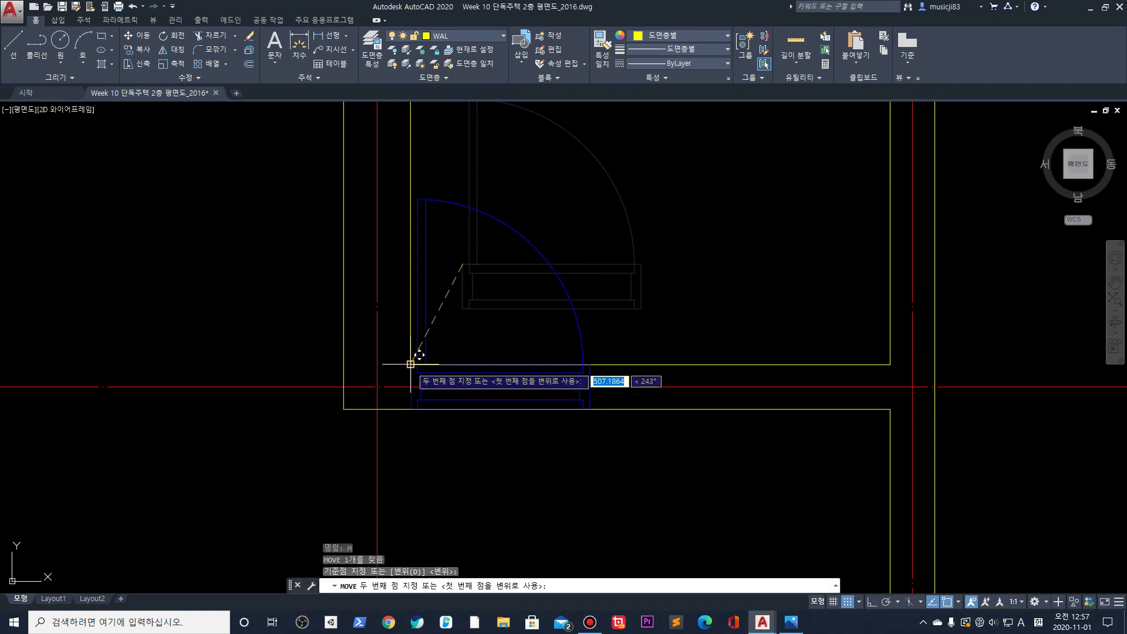
left_click(411, 365)
key("Escape")
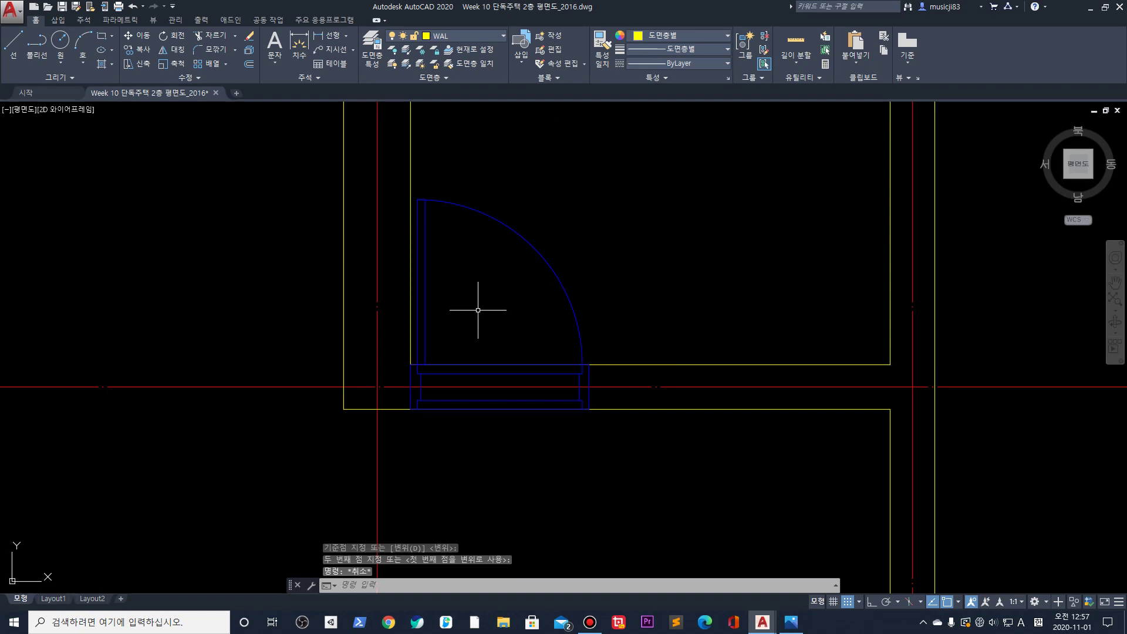
Examine the overlapping wall lines at the raised section on Y8 between X2 and X3
scroll(347, 348, "down", 5)
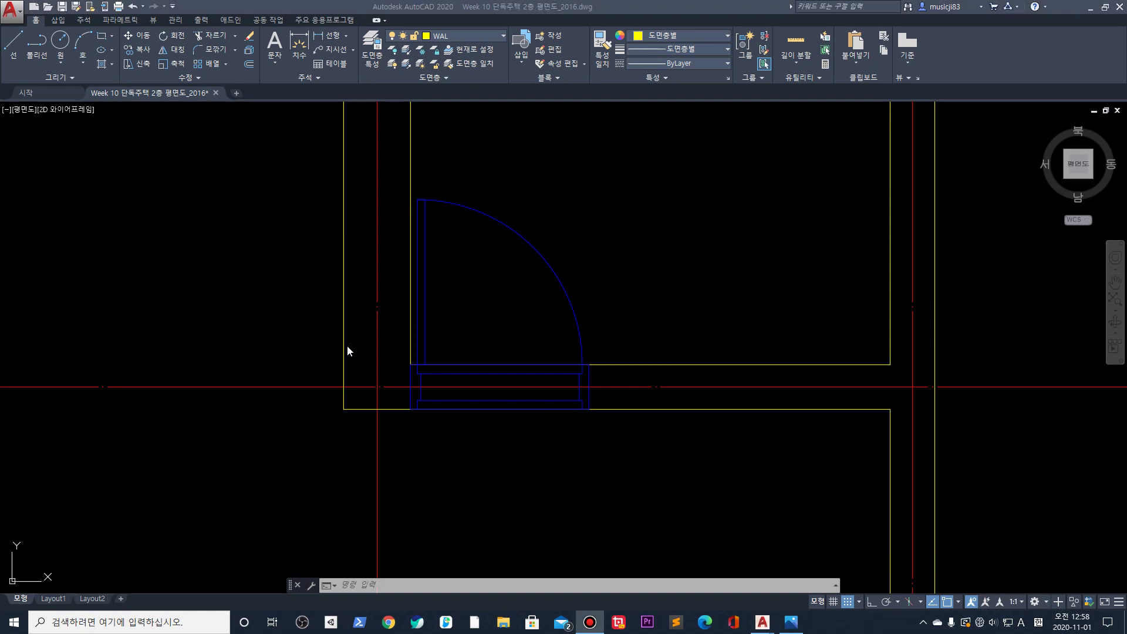
middle_click_drag(213, 276, 340, 342)
scroll(345, 201, "up", 3)
scroll(406, 193, "up", 2)
middle_click_drag(403, 184, 399, 211)
left_click(375, 317)
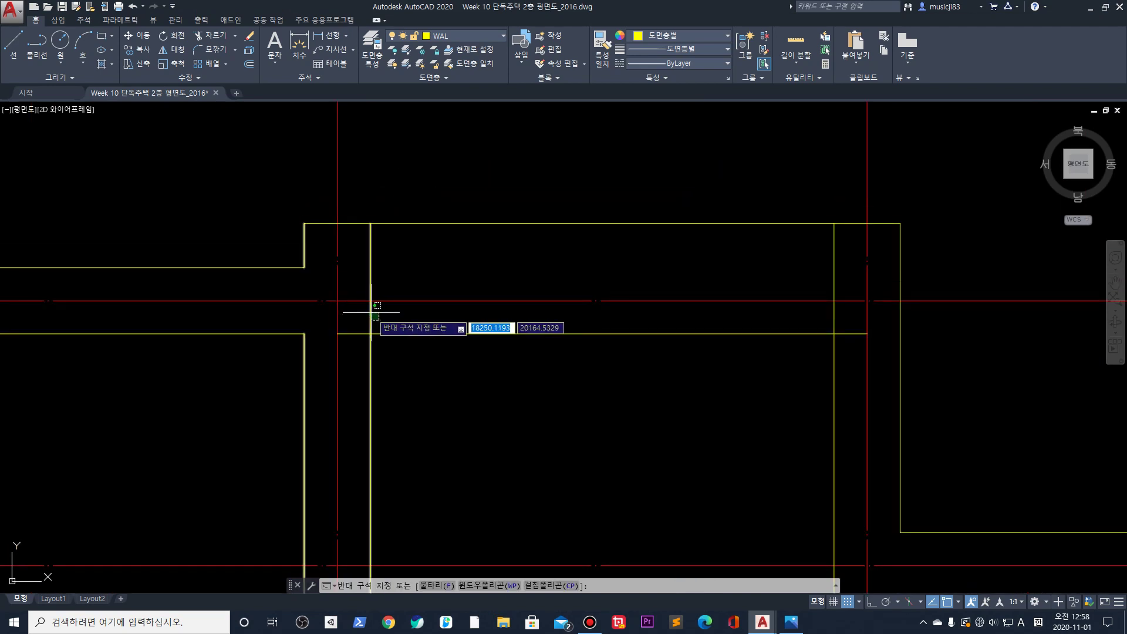
key("Escape")
left_click(423, 345)
left_click(403, 327)
key("Escape")
left_click(361, 332)
key("Escape")
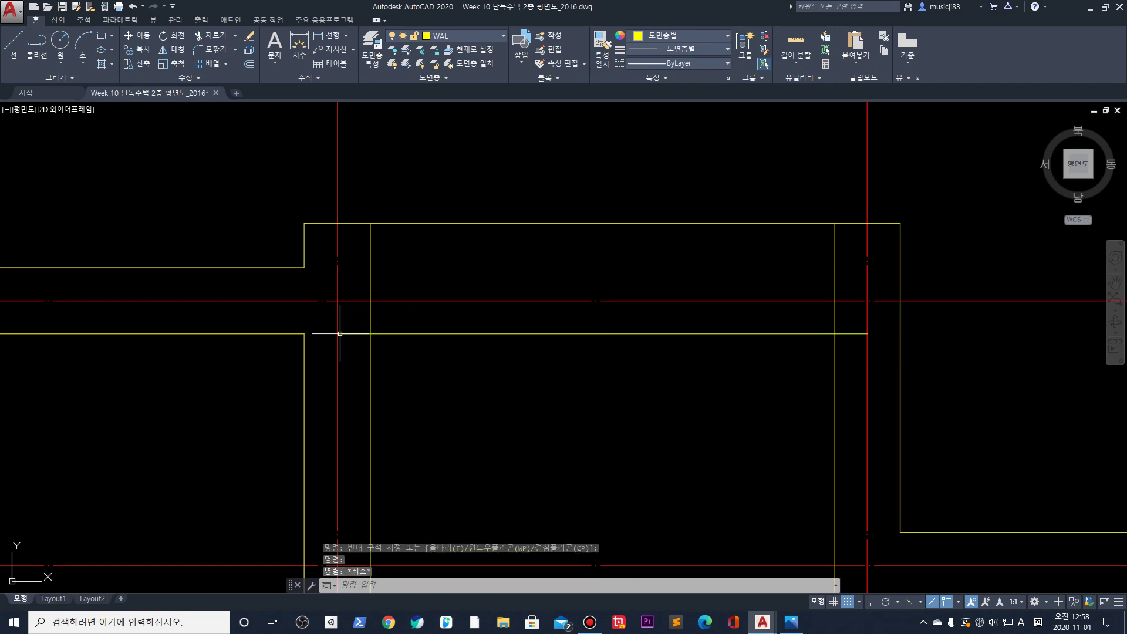
Shorten the left end of the Y8 wall's inner line to the inner face of the X2 wall
left_click(361, 341)
left_click(338, 333)
left_click(338, 333)
key("Escape")
key("Escape")
Shorten the right end of the Y8 wall's inner line to the inner face of the X3 wall
middle_click_drag(813, 336, 709, 339)
left_click(709, 339)
left_click(678, 324)
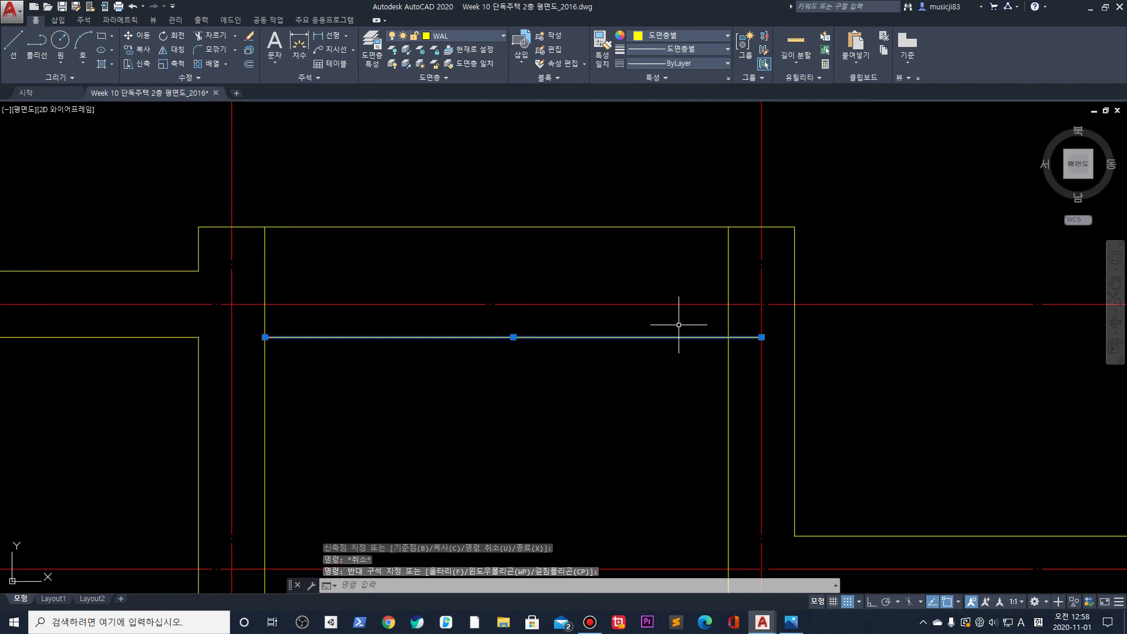
left_click(759, 337)
key("Escape")
key("Escape")
middle_click_drag(739, 284, 617, 314)
scroll(618, 314, "up", 2)
scroll(618, 307, "down", 2)
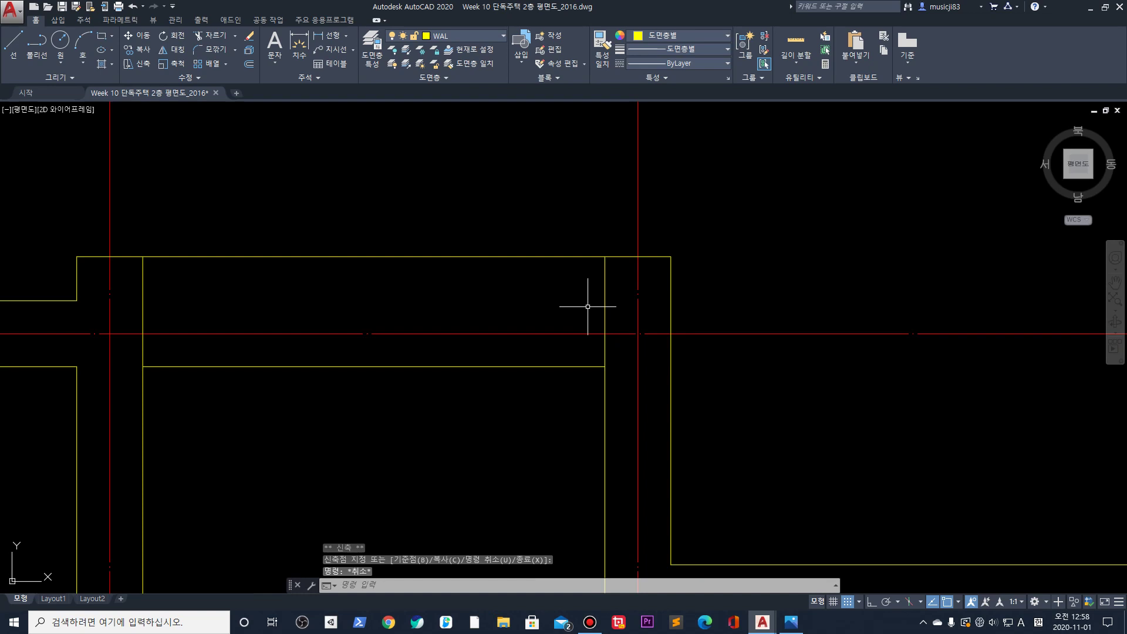
Explode the X3 wall and shorten the upper end of its inner line to the Y8 wall's inner line
left_click(607, 293)
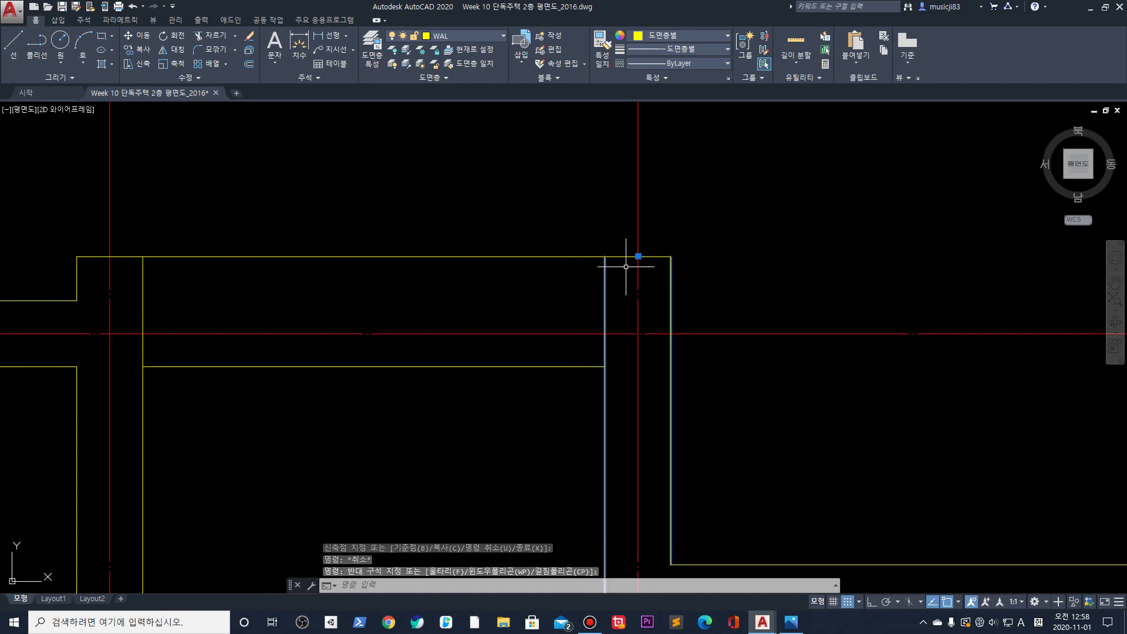
scroll(626, 270, "down", 4)
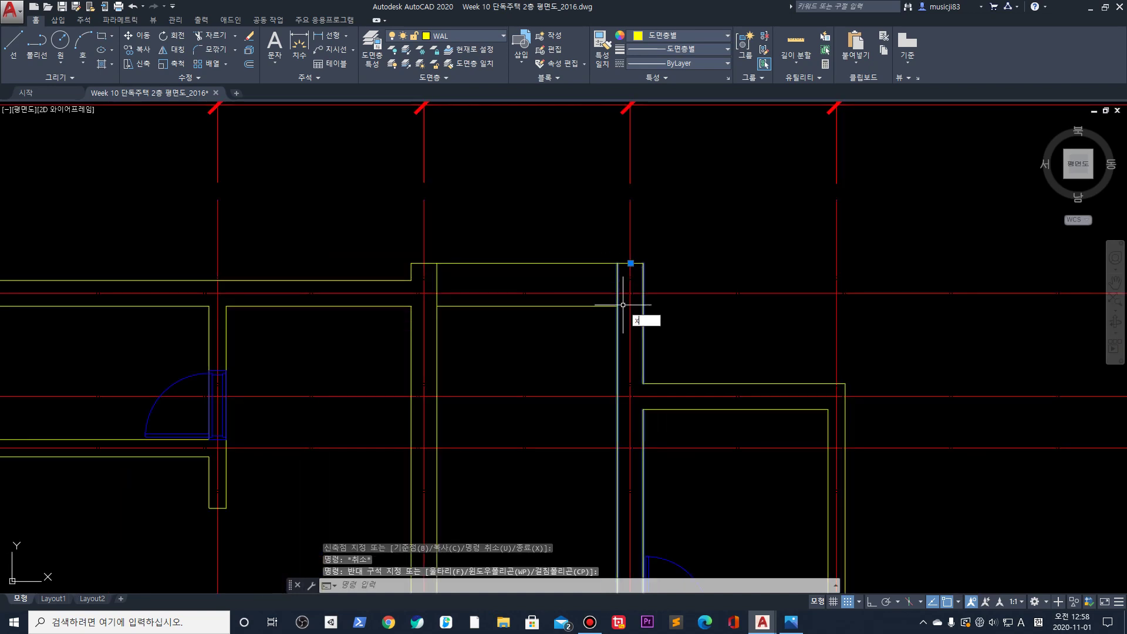
type("x")
key("Return")
scroll(622, 294, "up", 2)
left_click(614, 246)
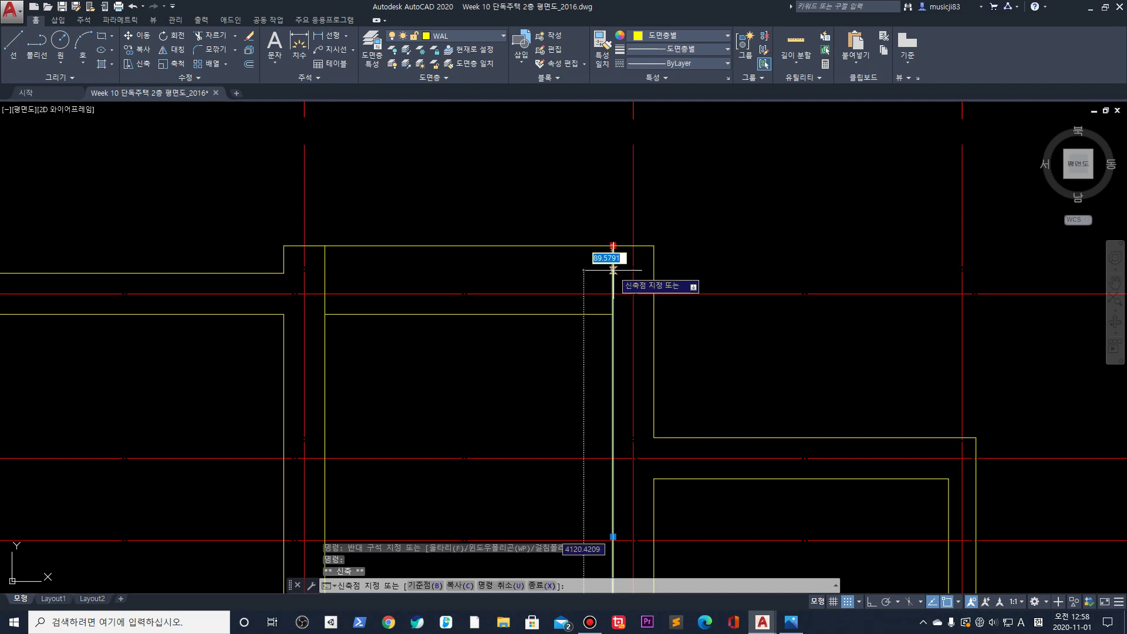
key("Escape")
Explode the X2 wall and shorten its right-hand line at the upper end to the Y8 wall's inner line
scroll(645, 311, "down", 6)
scroll(643, 310, "up", 6)
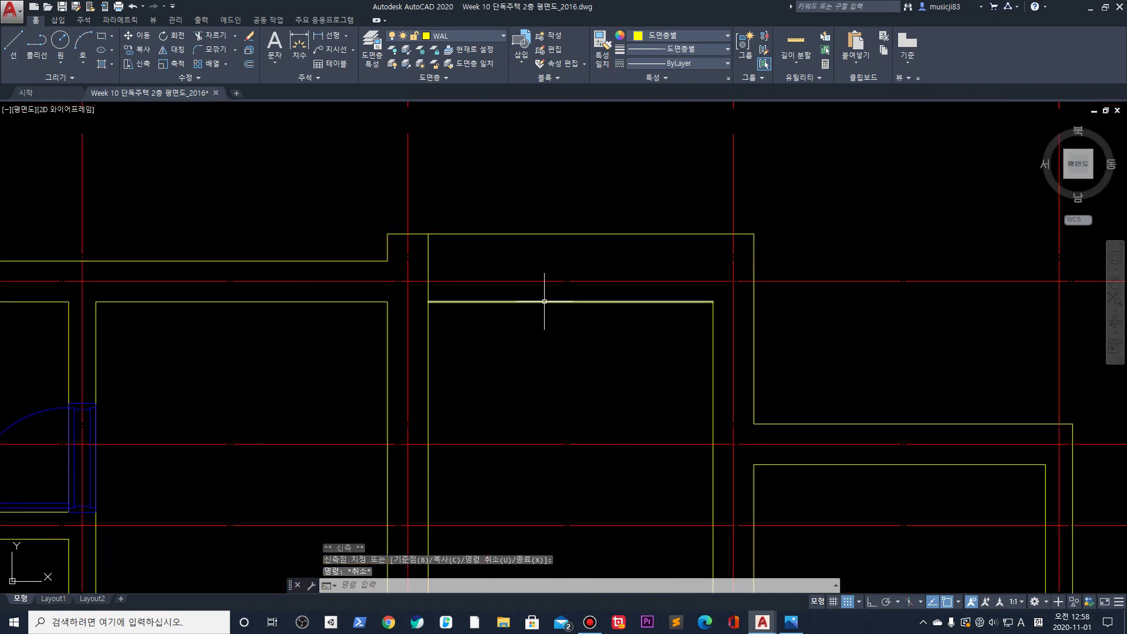
left_click(430, 232)
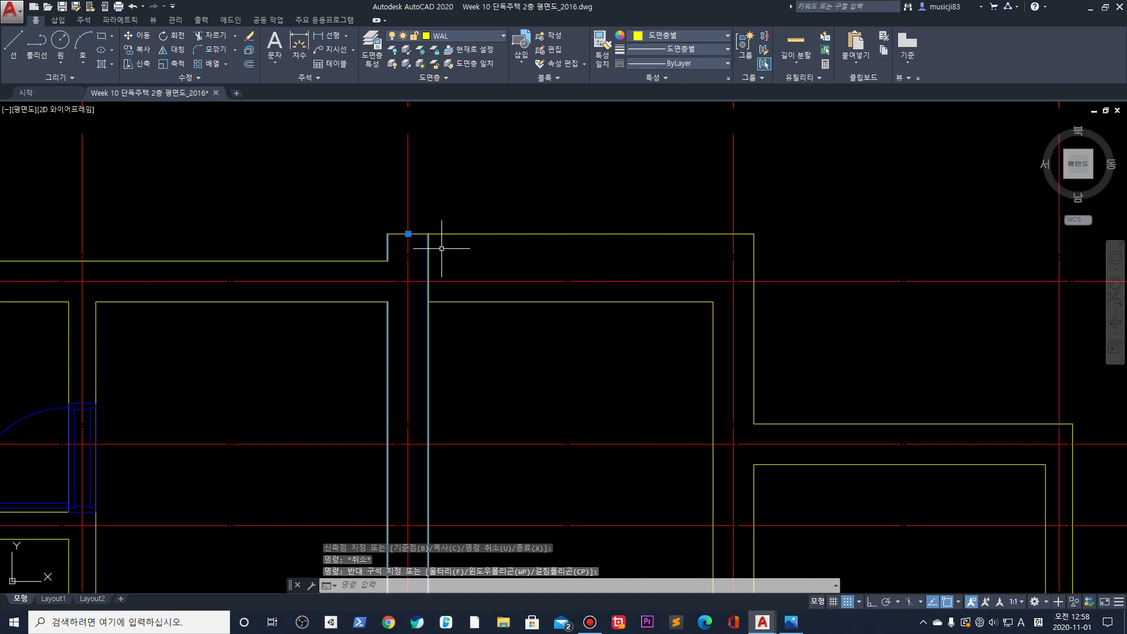
left_click(441, 246)
left_click(428, 234)
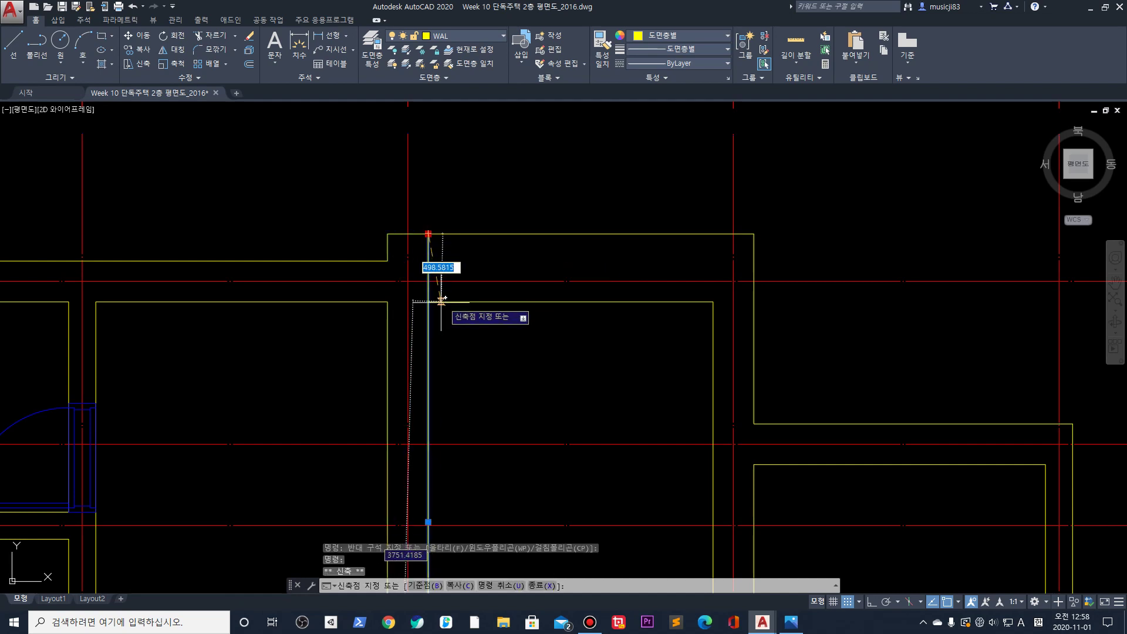
key("Escape")
Copy the short blue sliding window symbol from the symbol library to the empty area above the raised Y8 wall between X2 and X3
scroll(546, 260, "down", 5)
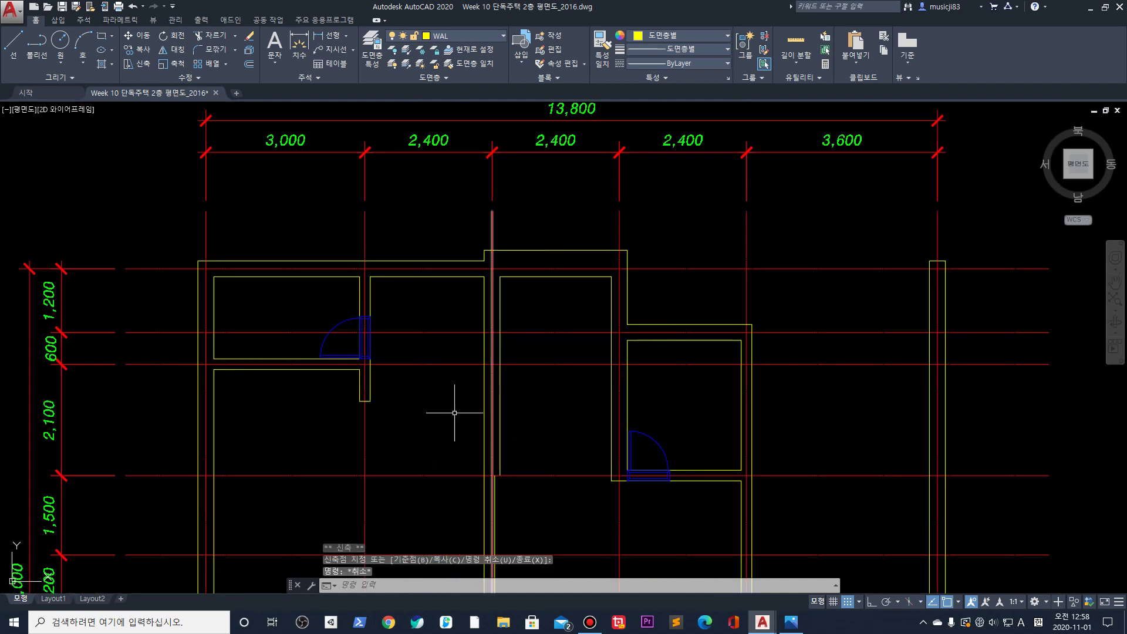
scroll(578, 289, "down", 4)
scroll(365, 357, "up", 6)
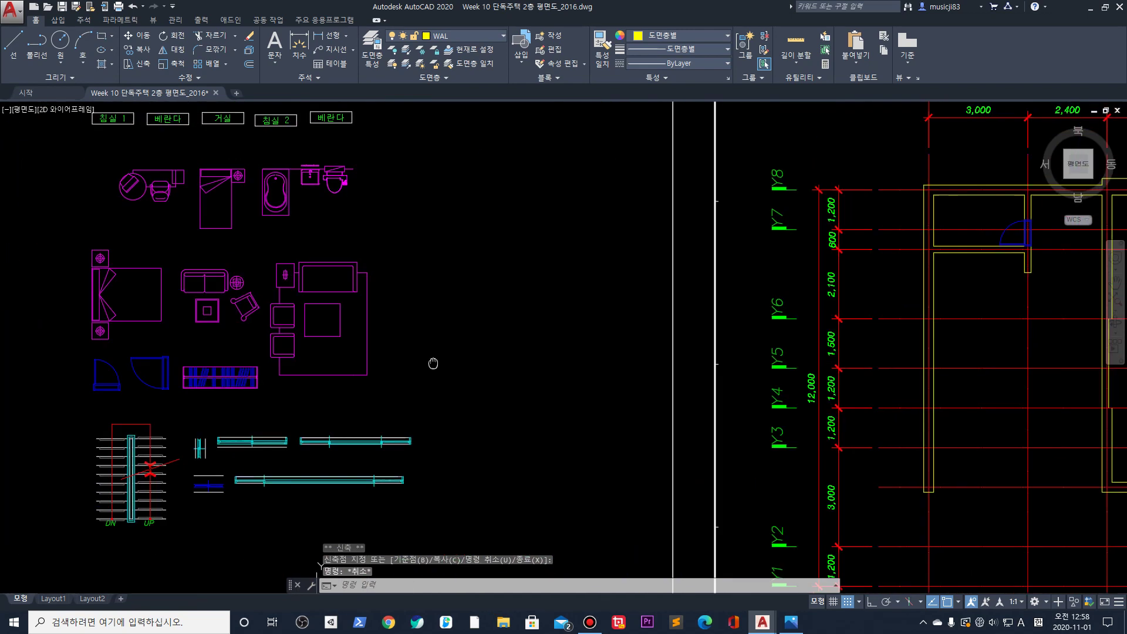
scroll(373, 440, "up", 3)
left_click(353, 385)
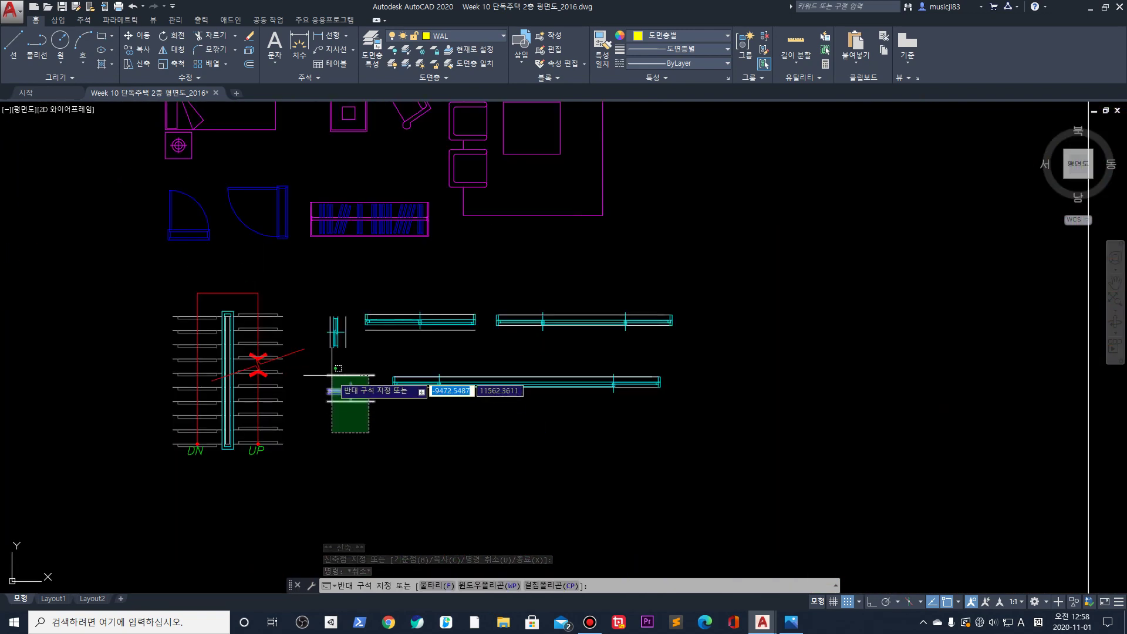
scroll(353, 385, "up", 3)
type("co")
key("Return")
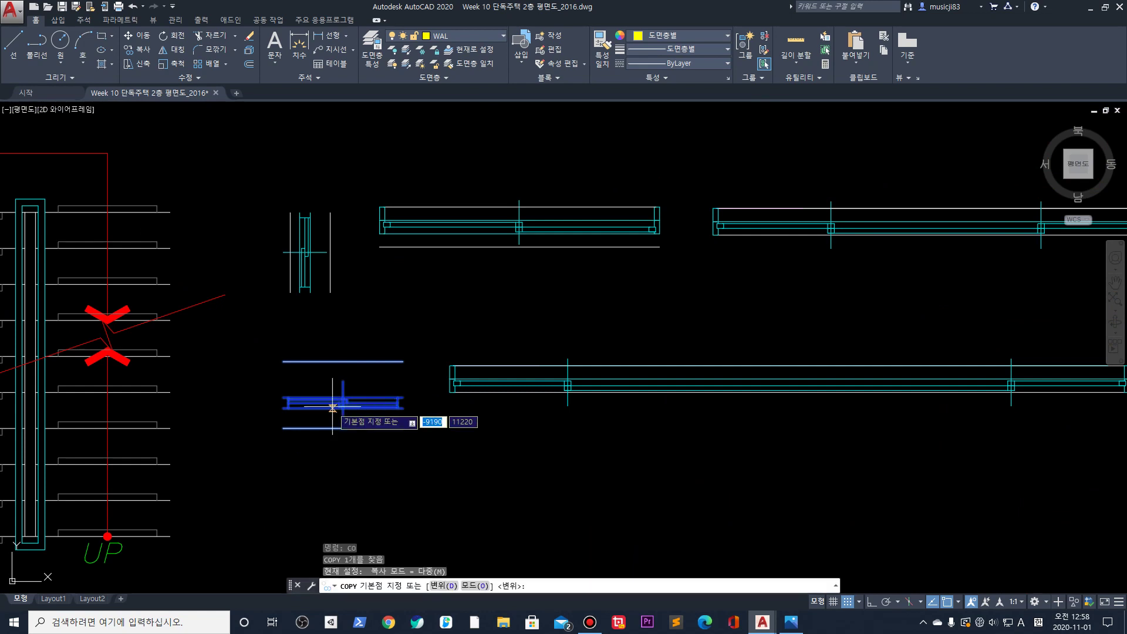
left_click(283, 361)
scroll(287, 361, "down", 4)
scroll(838, 231, "up", 5)
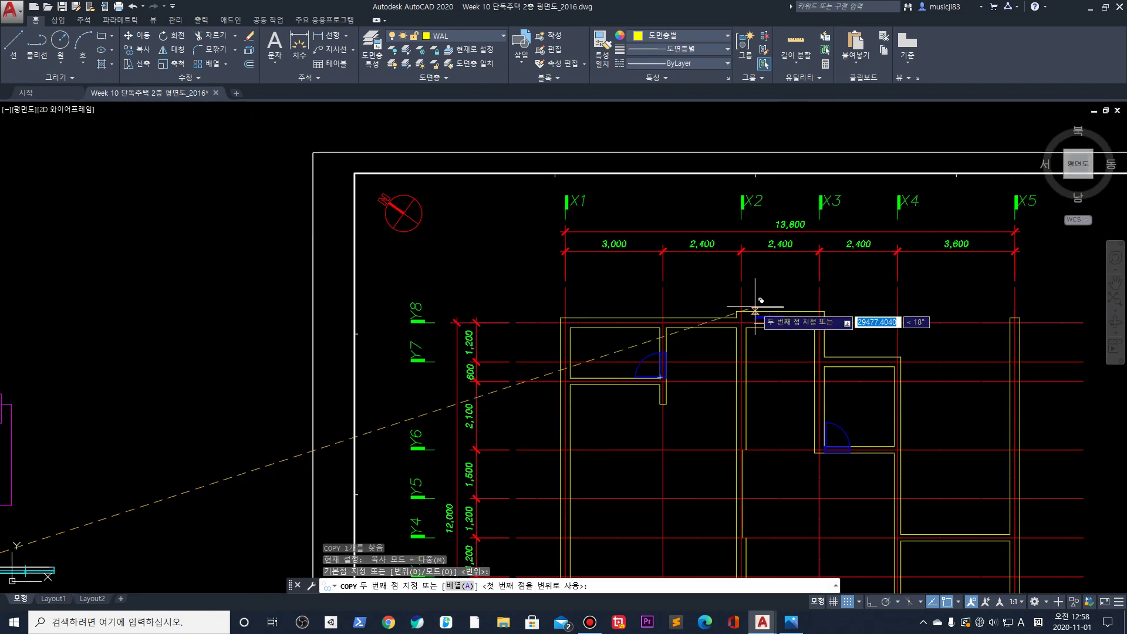
scroll(755, 306, "up", 5)
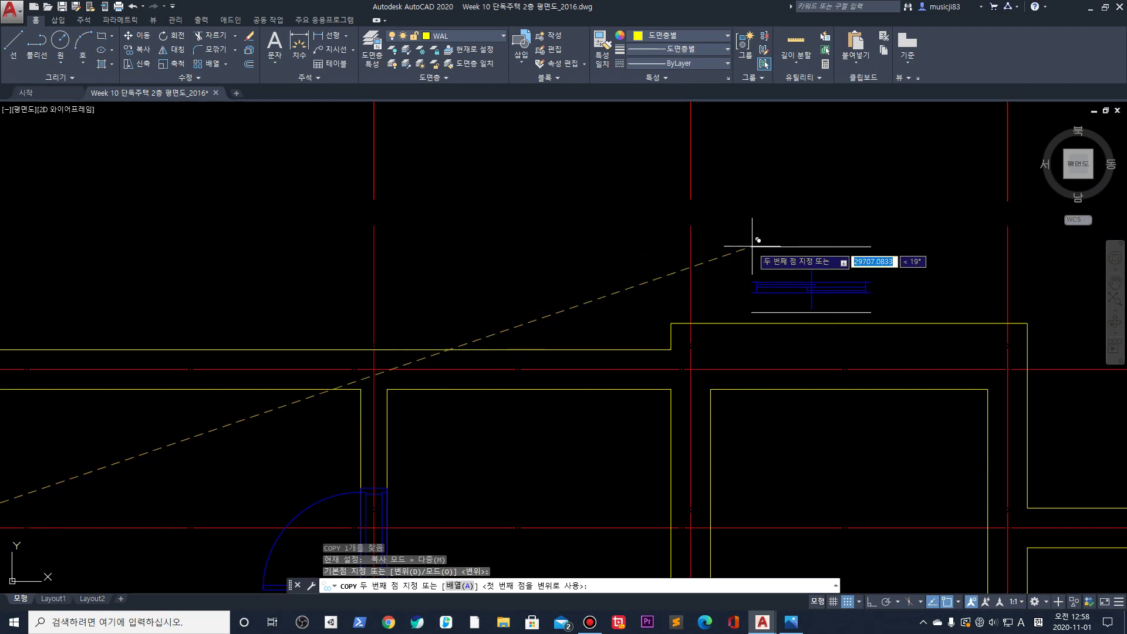
left_click(751, 208)
key("Escape")
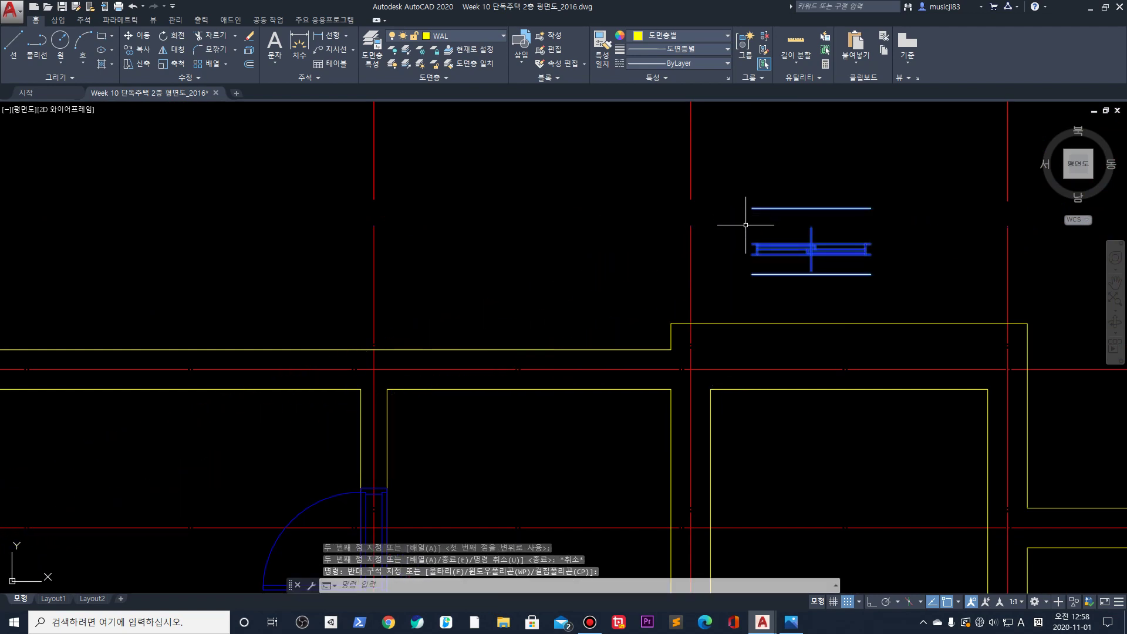
Move the copied window into the raised Y8 wall, aligning its lower-left corner with the room's inner corner at X2
type("m")
key("Return")
left_click(752, 274)
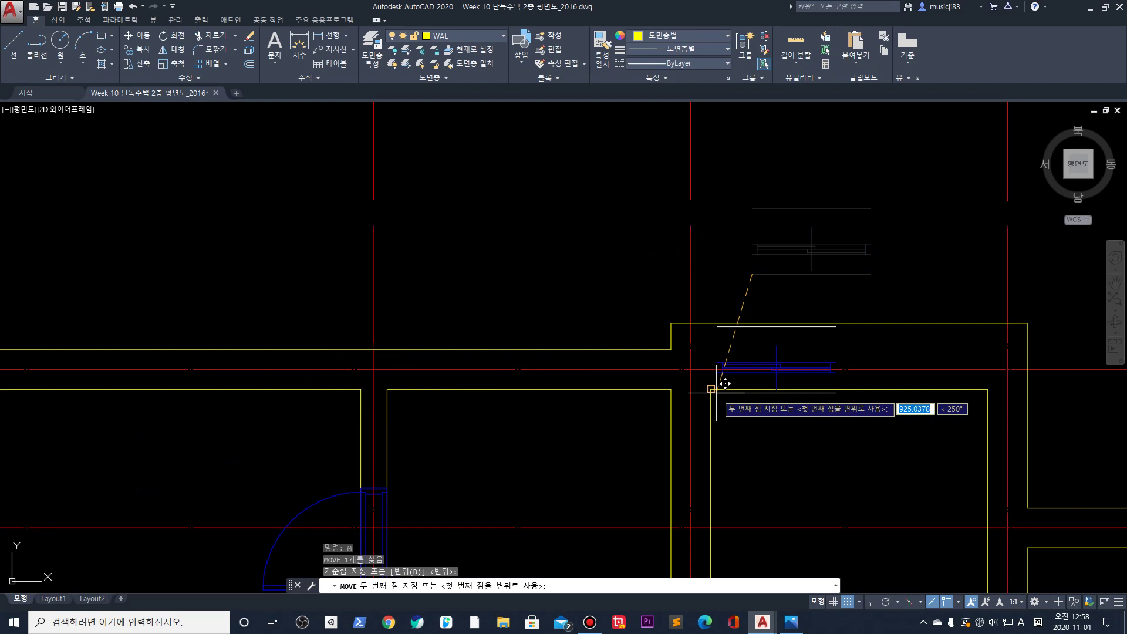
left_click(719, 380)
scroll(738, 352, "up", 2)
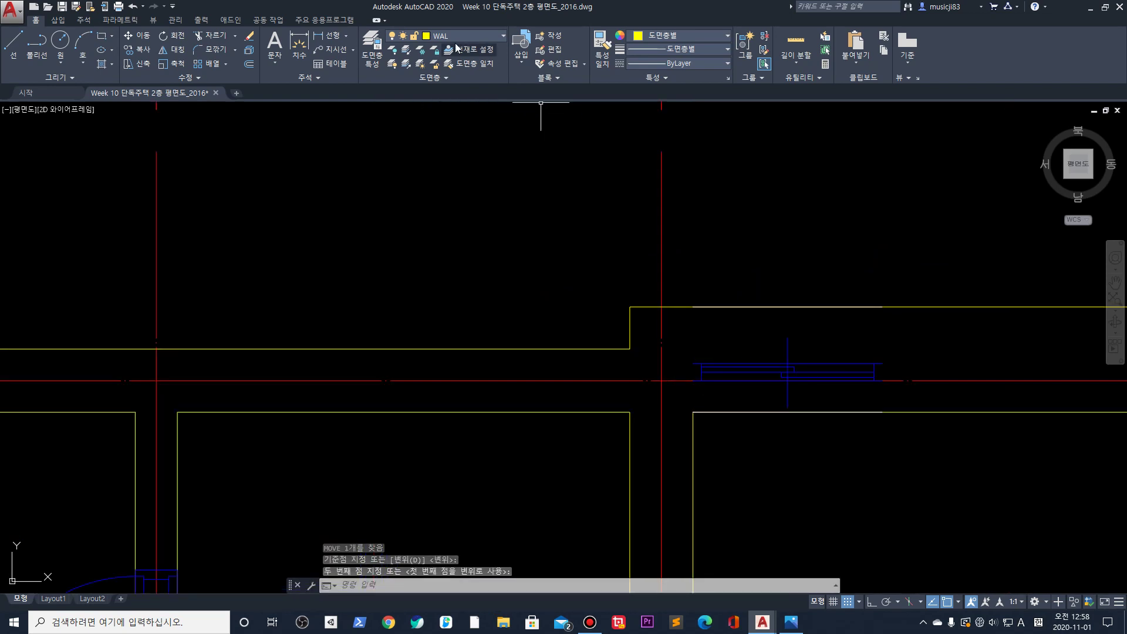
key("Escape")
Extend the X2 wall's right-hand line up to the outer line of the raised Y8 wall
left_click(686, 423)
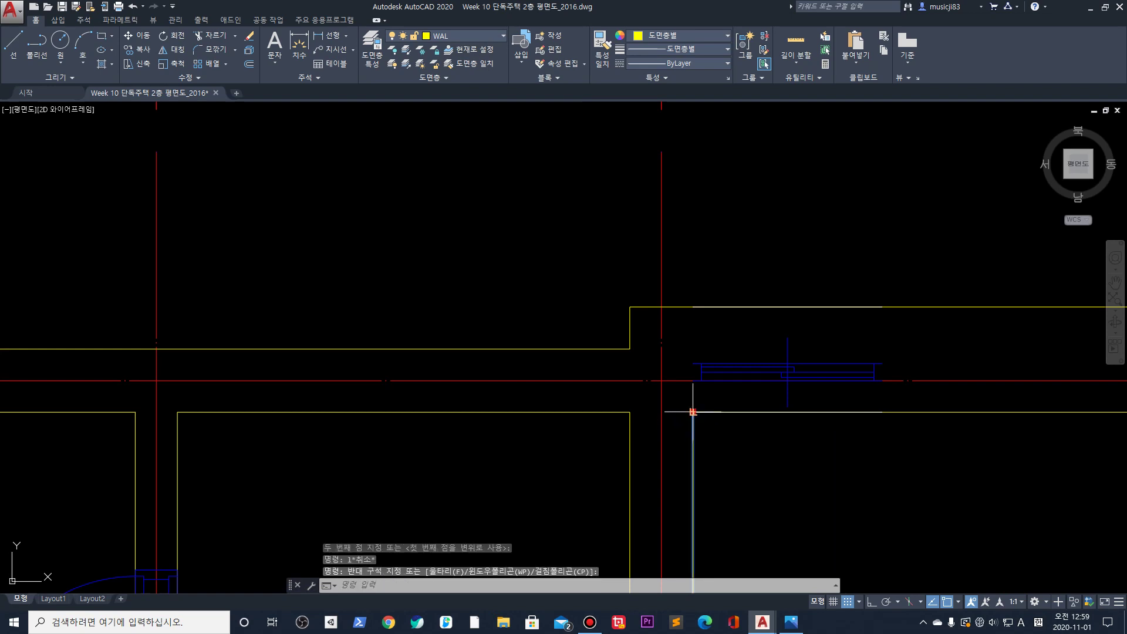
left_click(692, 412)
left_click(693, 412)
left_click(692, 306)
key("Escape")
middle_click_drag(813, 300, 628, 298)
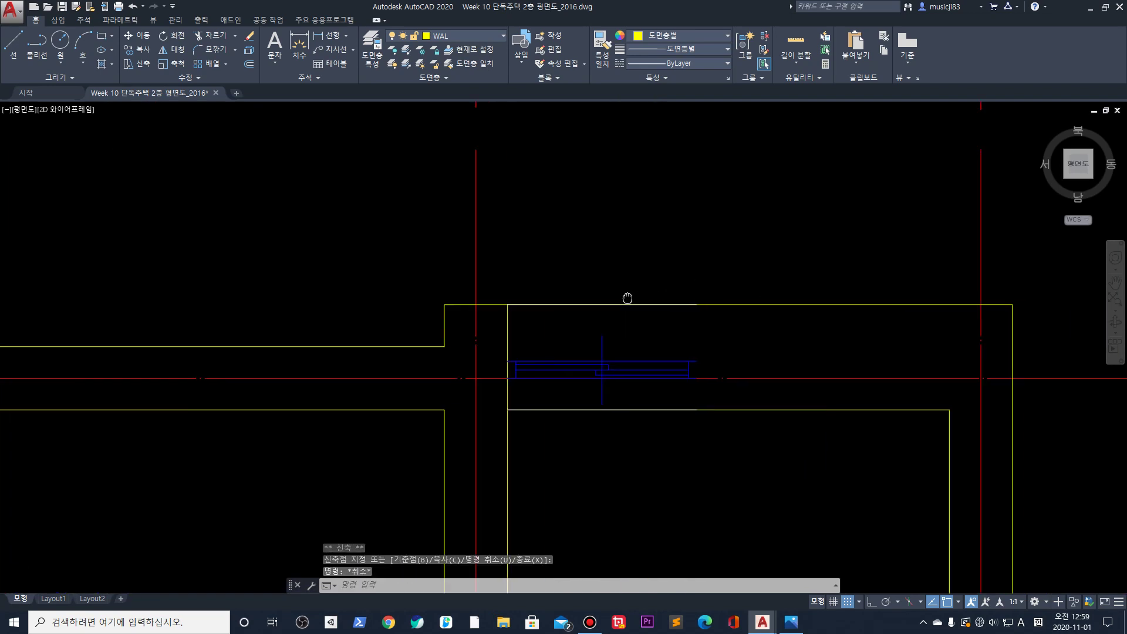
Draw a line across the Y8 wall at the window's right end, from the outer to the inner wall line
key("space")
left_click(697, 304)
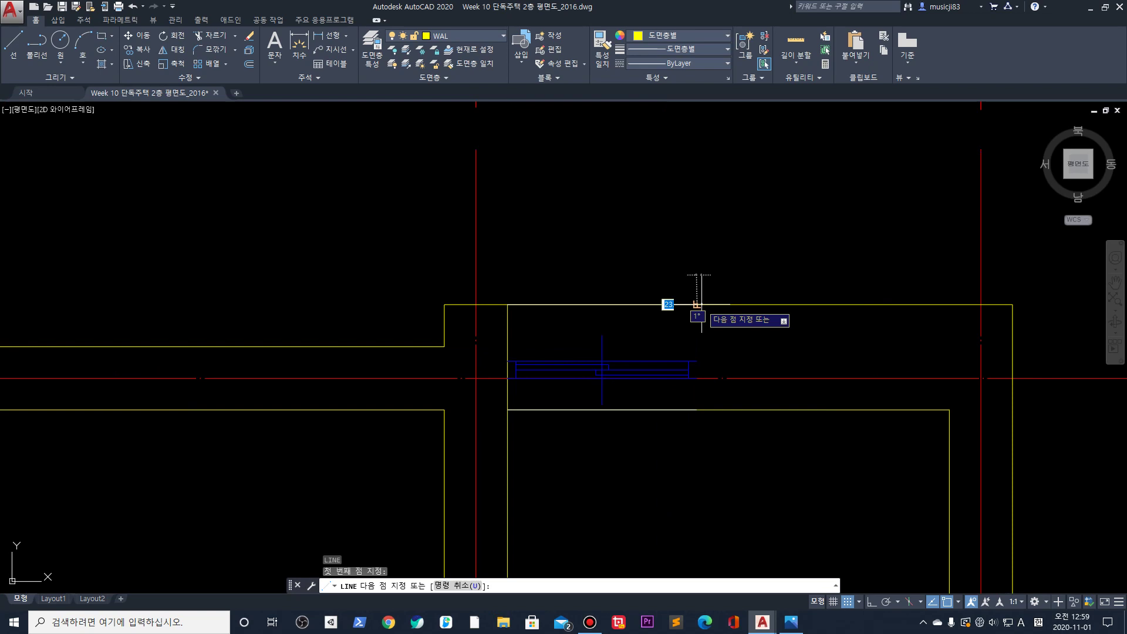
left_click(697, 410)
key("Escape")
scroll(755, 382, "down", 5)
scroll(624, 176, "up", 8)
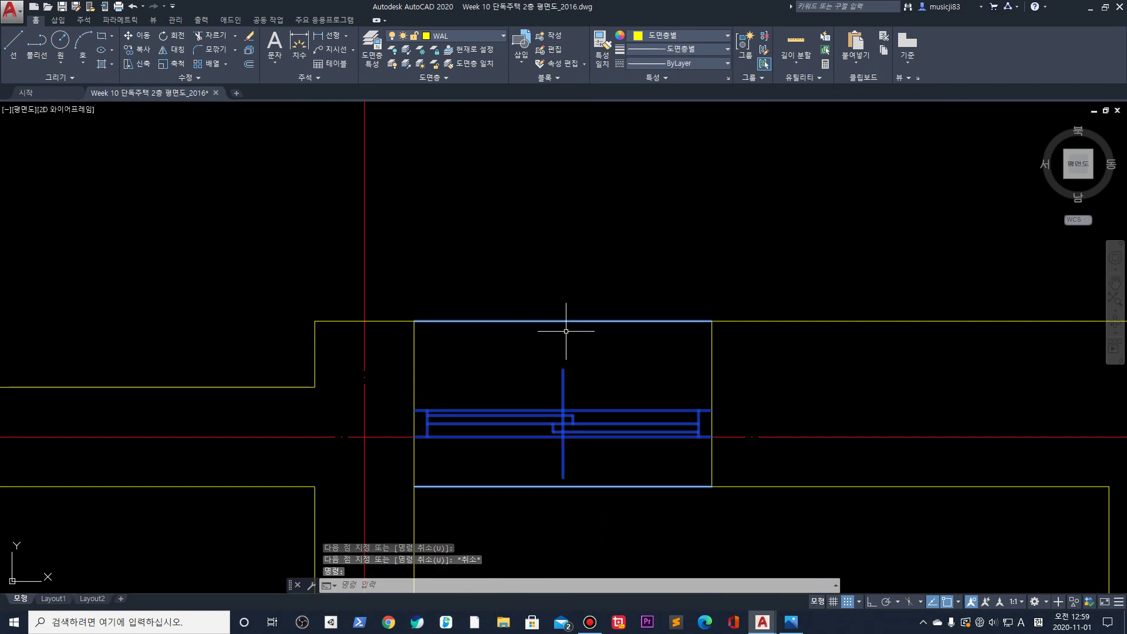
Move the sliding window out of the Y8 wall to the empty area above it
key("Escape")
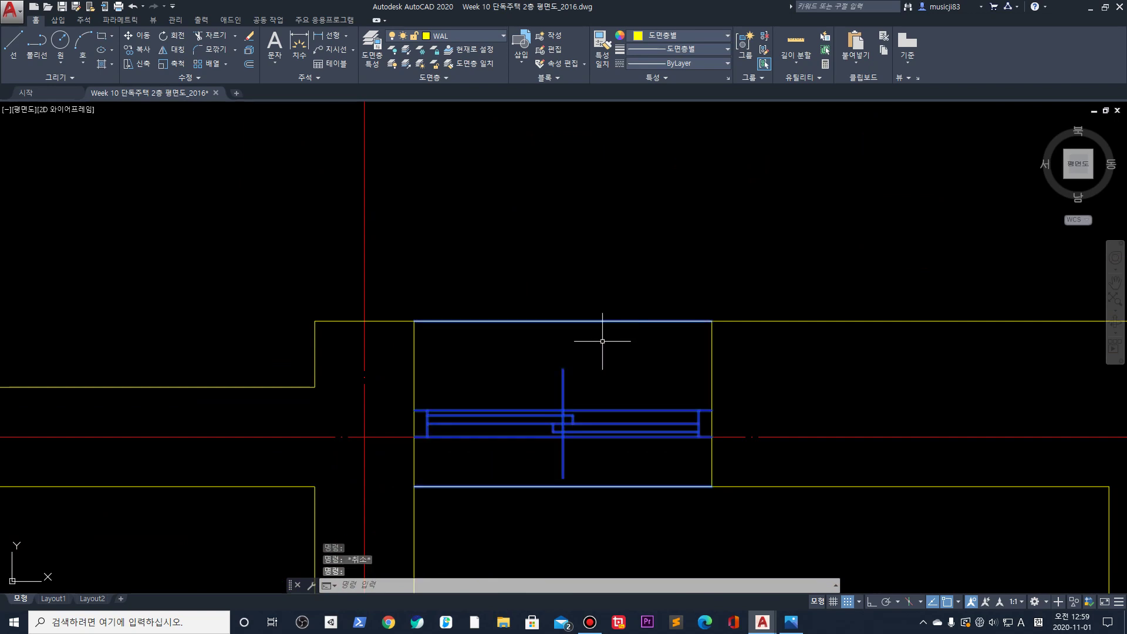
key("Escape")
left_click(579, 387)
scroll(566, 387, "down", 4)
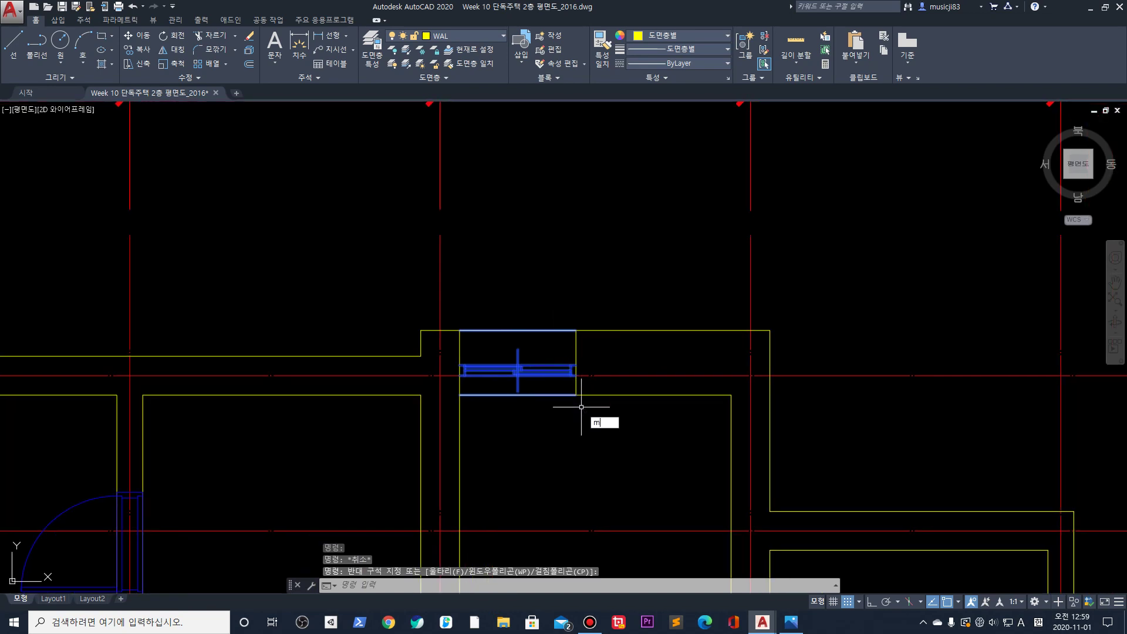
key("Return")
left_click(627, 424)
left_click(660, 270)
key("Escape")
scroll(573, 352, "up", 2)
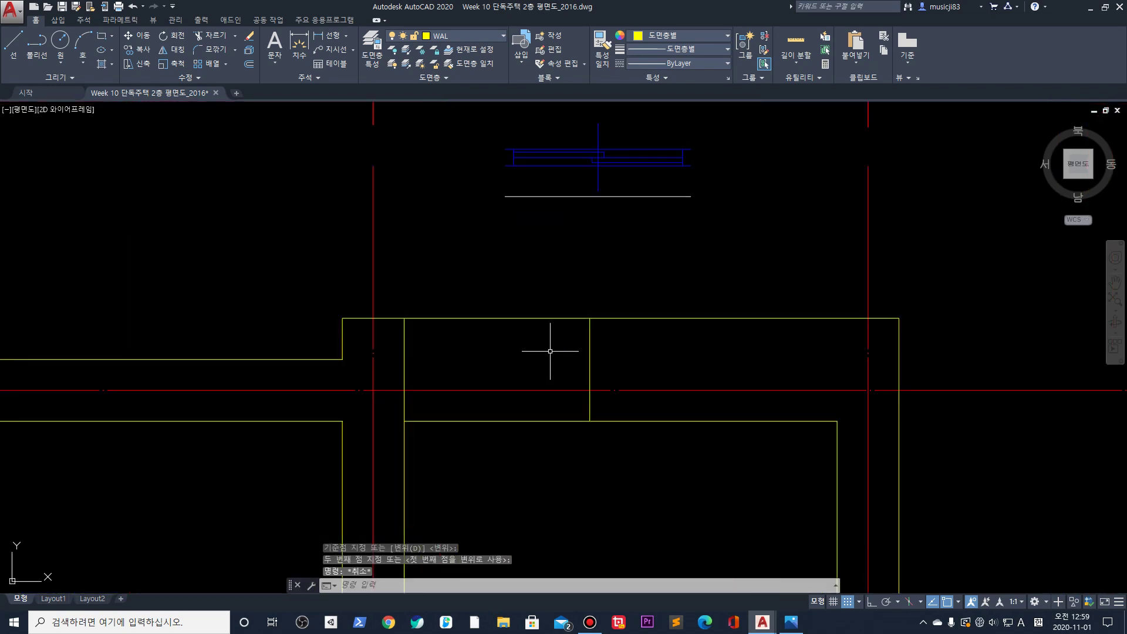
Trim away the outer and inner Y8 wall lines between the two jamb lines to open the window opening
type("tr")
key("Return")
left_click(575, 347)
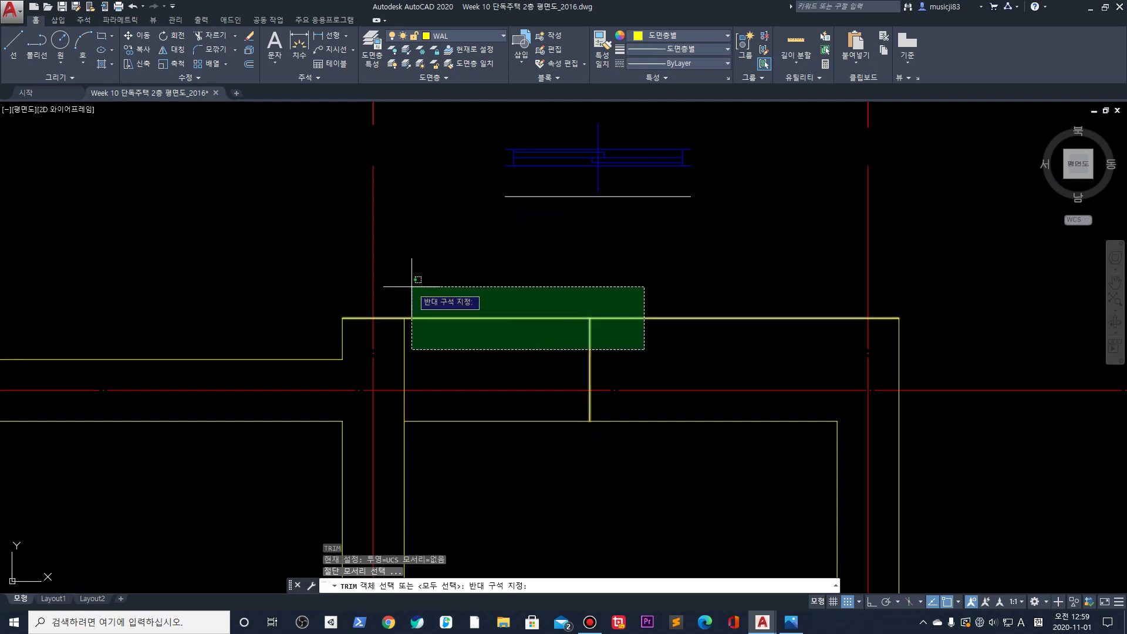
left_click(402, 280)
key("Return")
left_click(533, 441)
left_click(519, 363)
left_click(520, 360)
key("Escape")
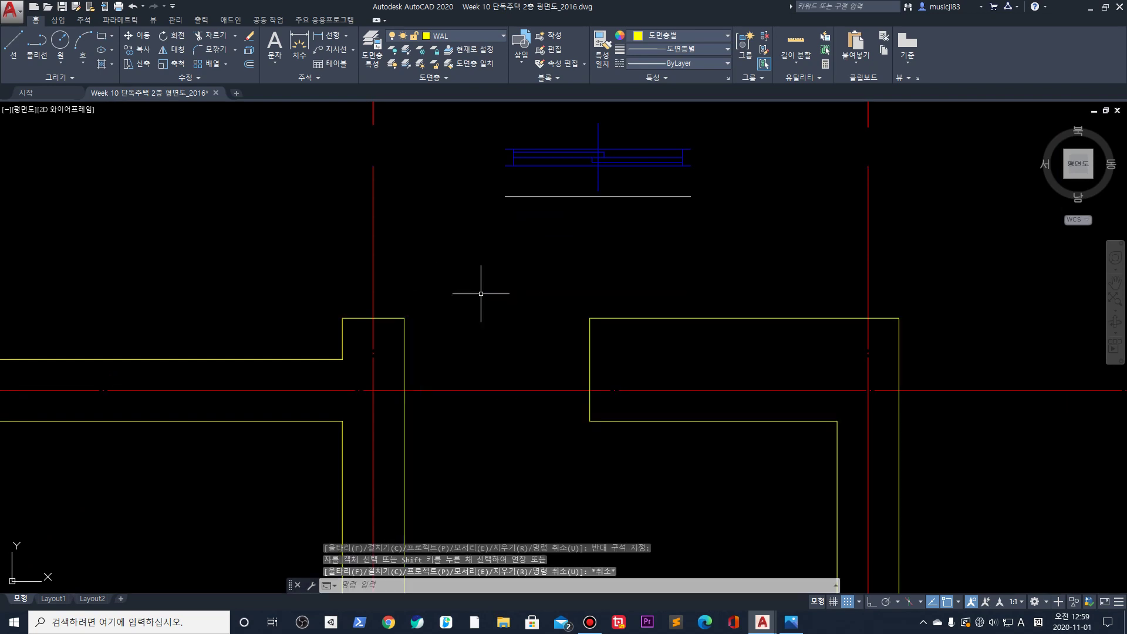
Move the sliding window back into the Y8 opening, snapping its lower-right corner to the opening's lower-right corner
left_click(569, 149)
scroll(587, 217, "down", 3)
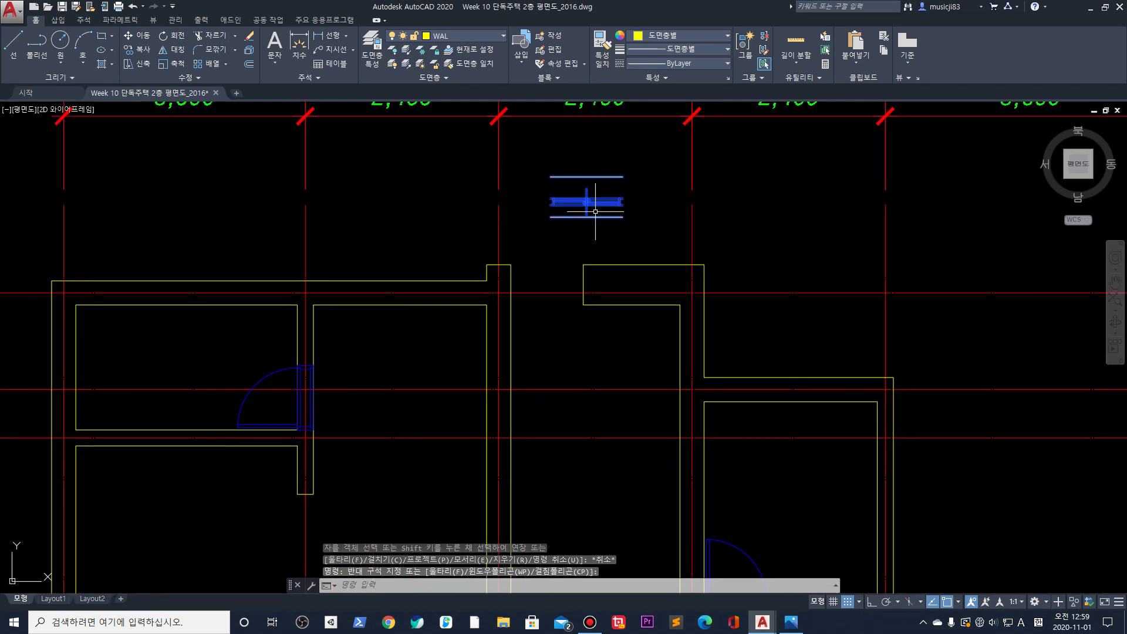
key("Return")
left_click(622, 216)
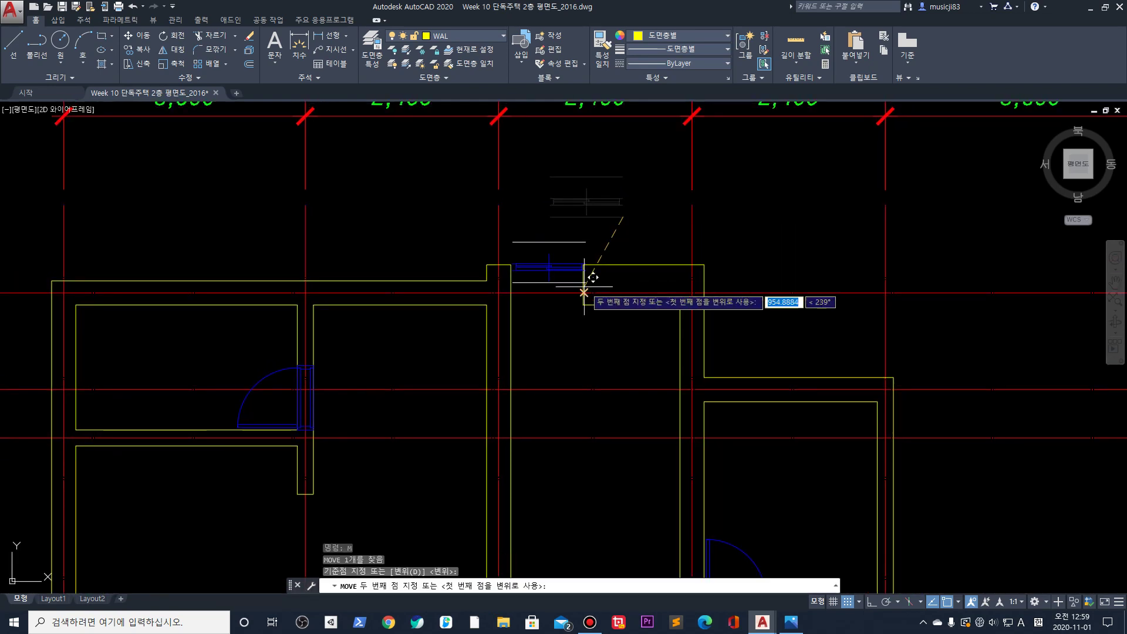
left_click(583, 304)
key("Escape")
Examine the placed doors and window and the remaining unfinished walls of the second-floor plan
scroll(715, 289, "down", 4)
scroll(720, 385, "up", 8)
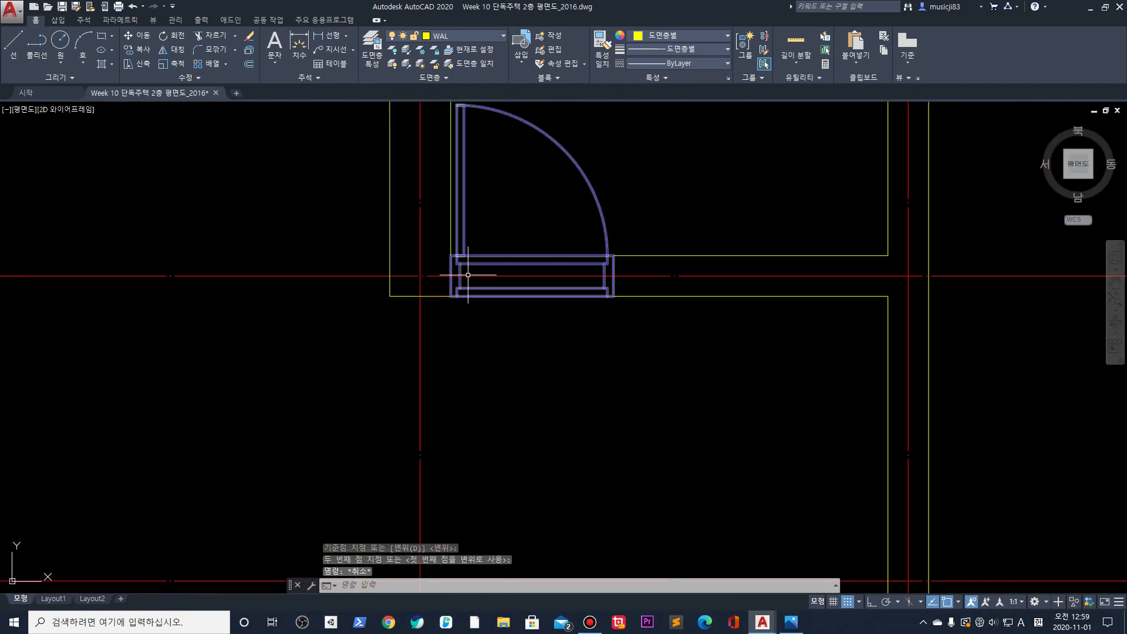
scroll(463, 297, "down", 5)
scroll(463, 294, "up", 2)
middle_click_drag(663, 249, 648, 256)
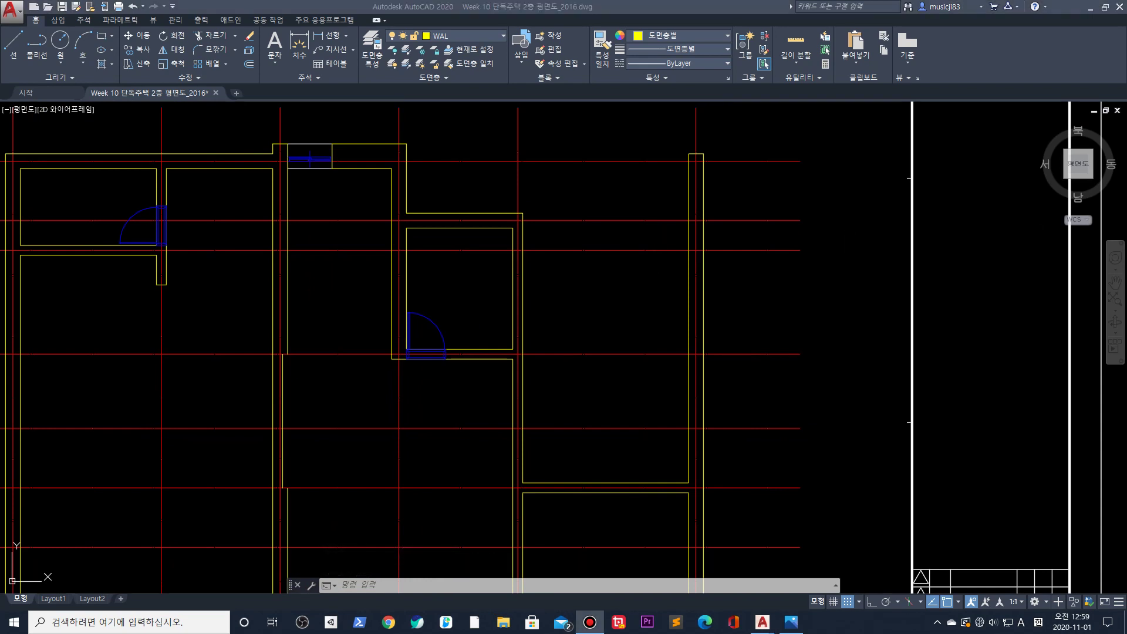
scroll(427, 398, "down", 3)
scroll(433, 360, "down", 1)
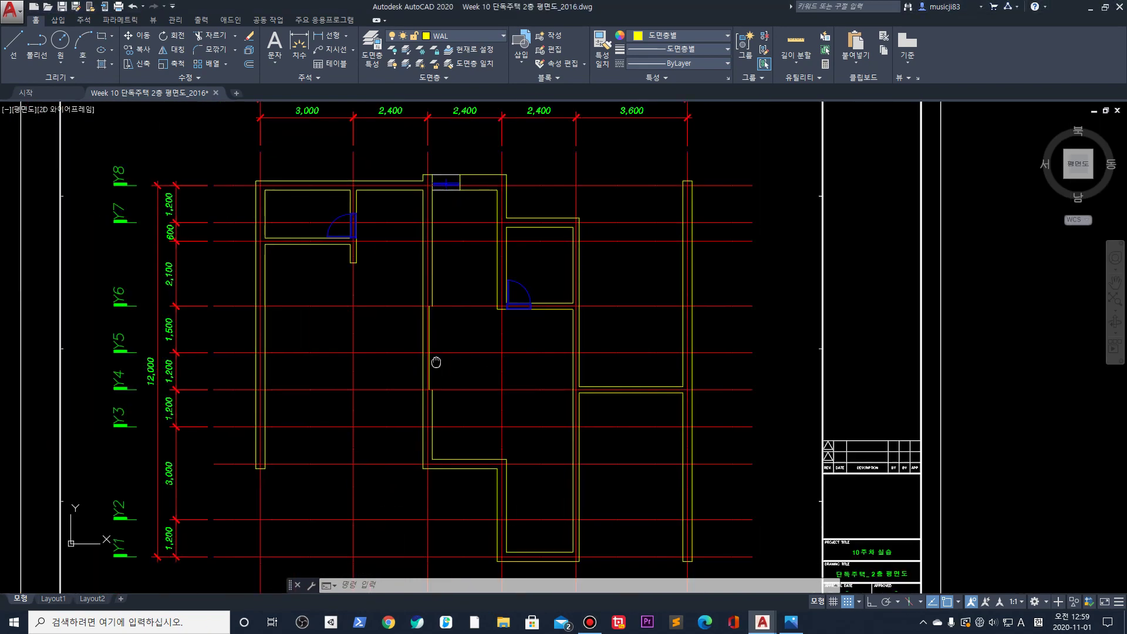
middle_click_drag(220, 359, 331, 371)
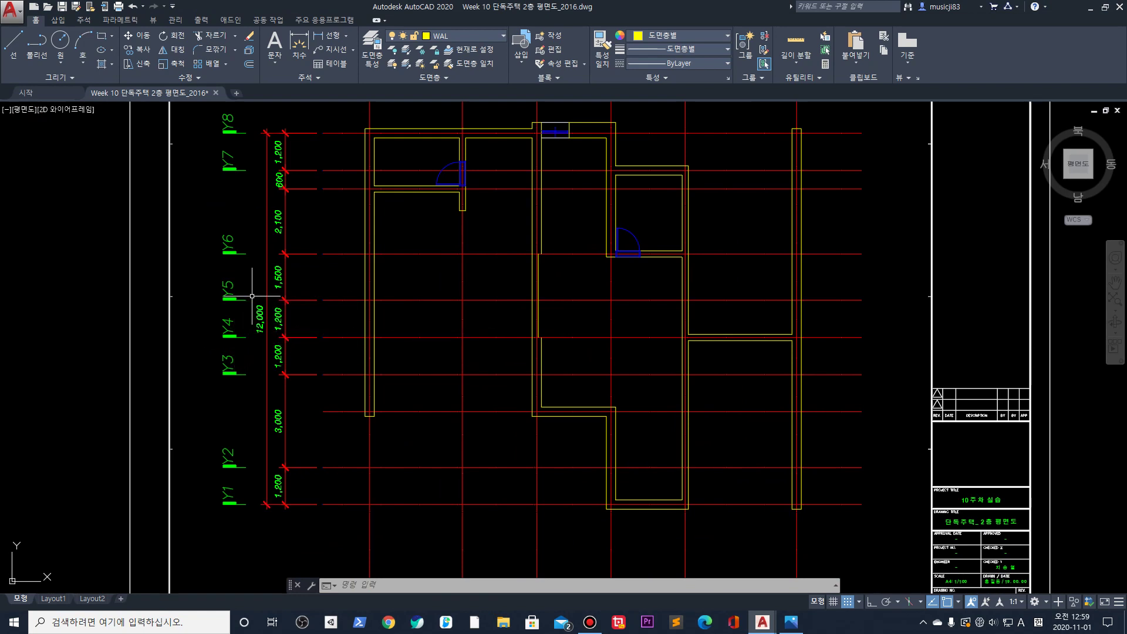
Copy the longest window symbol by its left-edge midpoint onto the Y4 axis, starting at the X1 wall's inner face
scroll(252, 296, "down", 2)
middle_click_drag(251, 296, 608, 323)
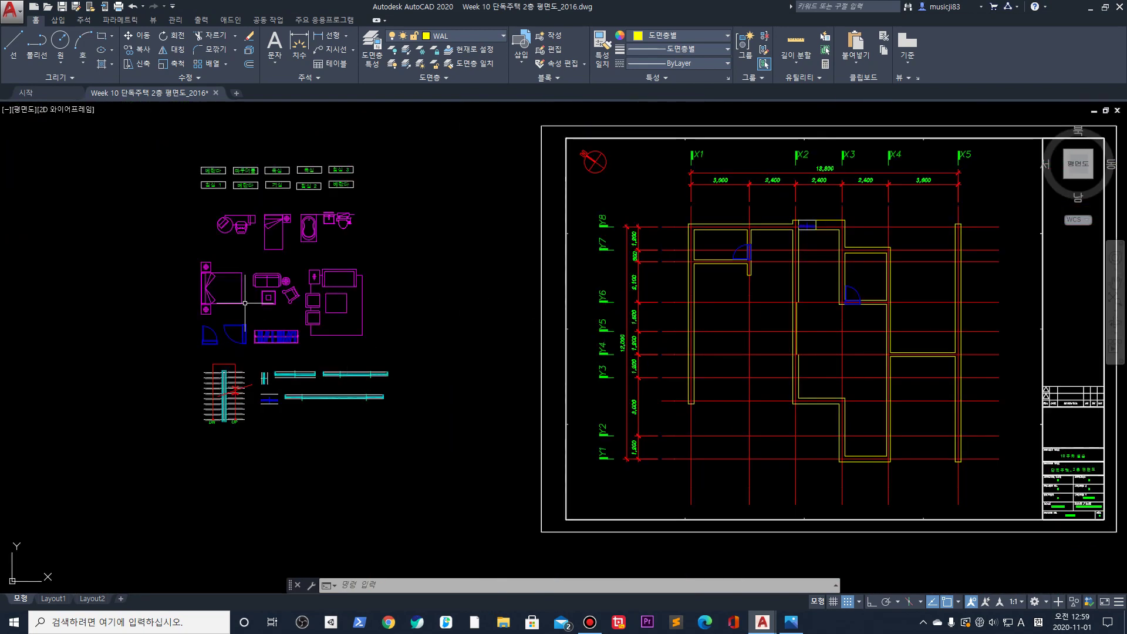
scroll(333, 395, "up", 3)
left_click(442, 420)
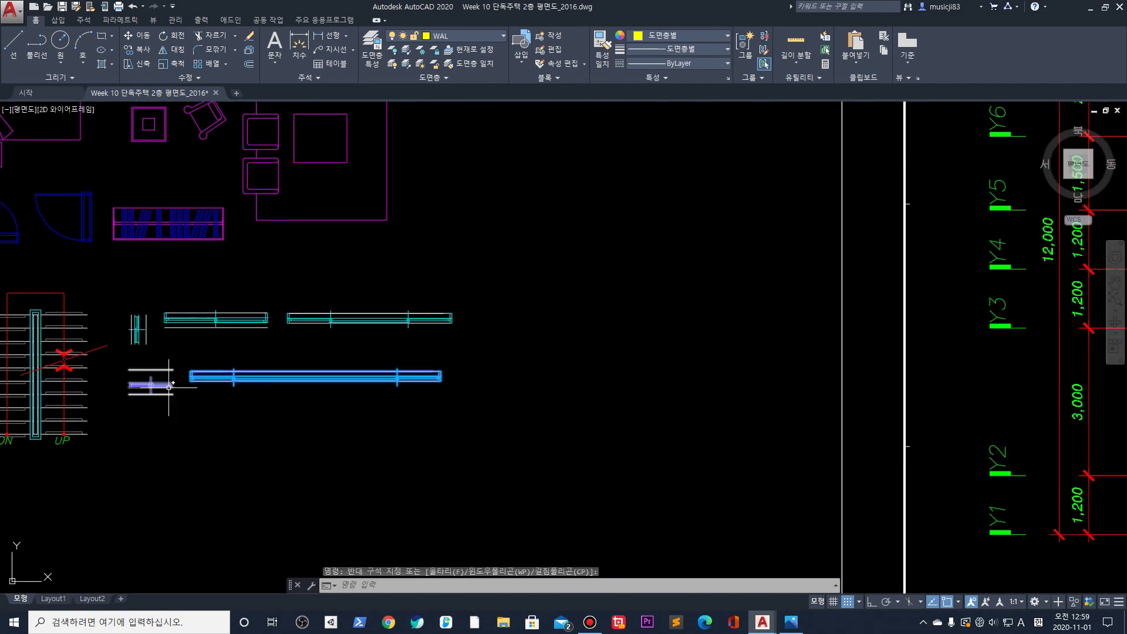
scroll(168, 387, "up", 4)
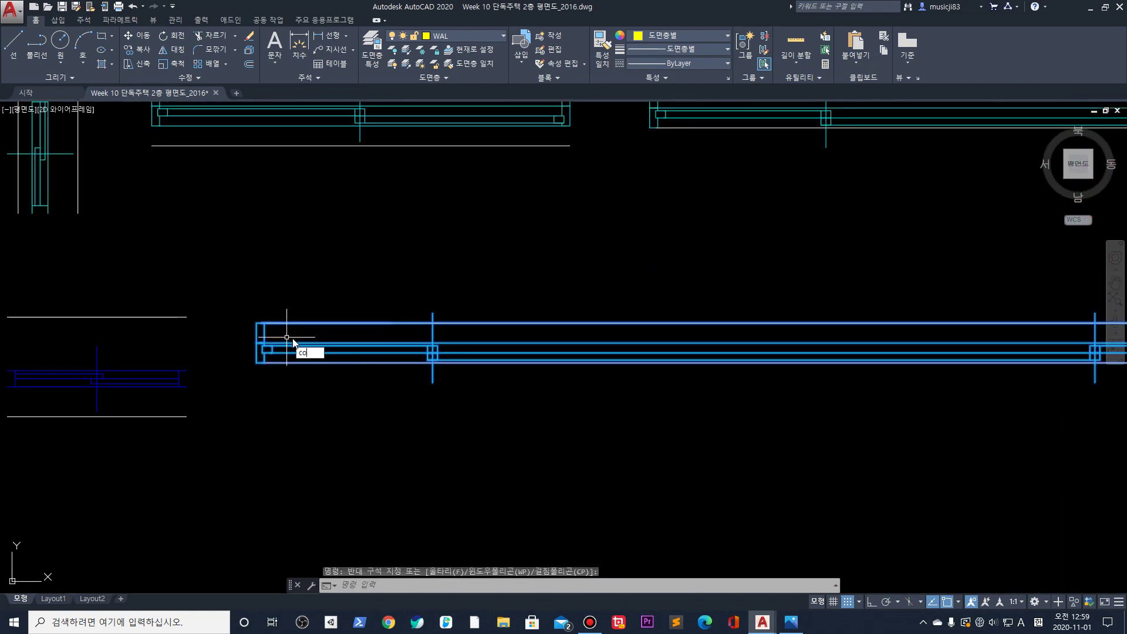
key("Return")
left_click(256, 342)
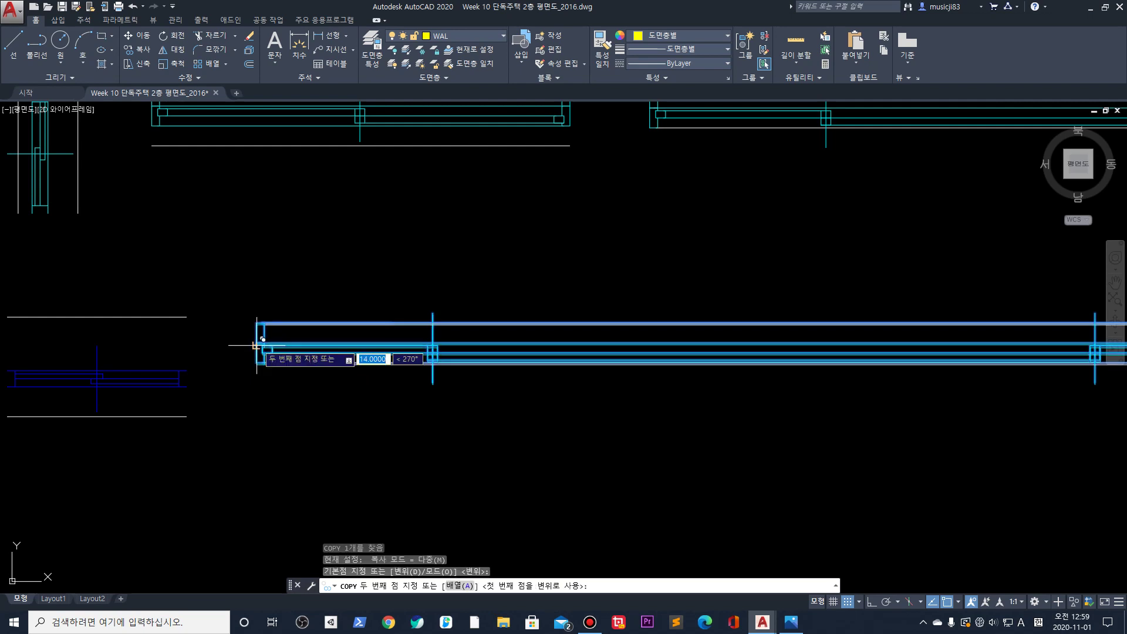
scroll(403, 352, "down", 5)
scroll(260, 332, "up", 3)
scroll(424, 347, "down", 2)
scroll(425, 347, "up", 5)
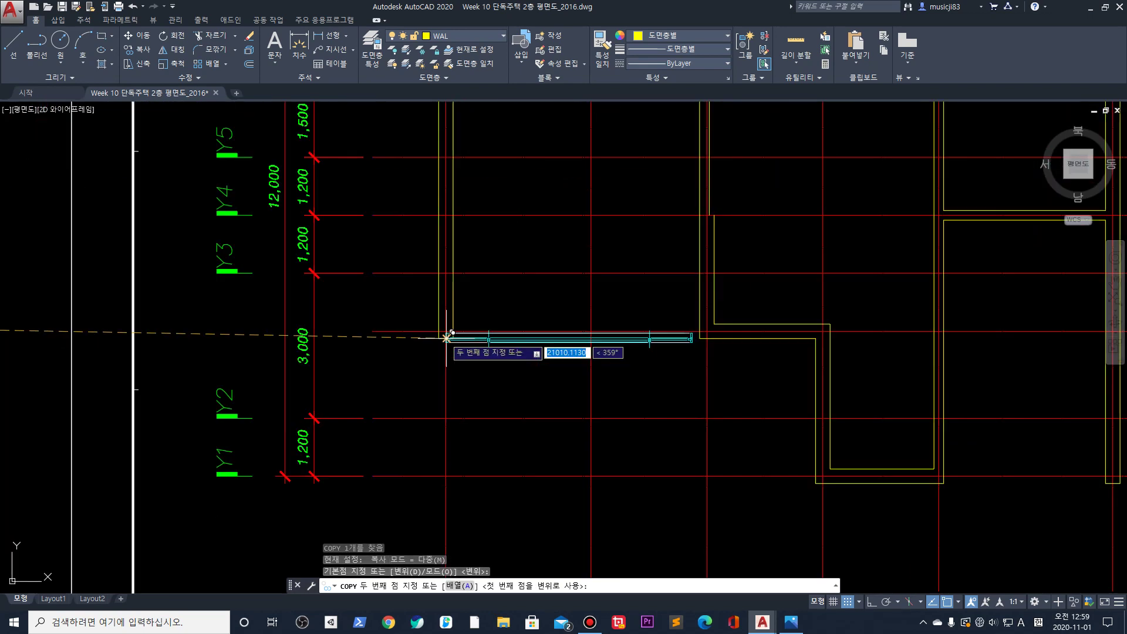
scroll(463, 315, "down", 1)
scroll(470, 282, "down", 2)
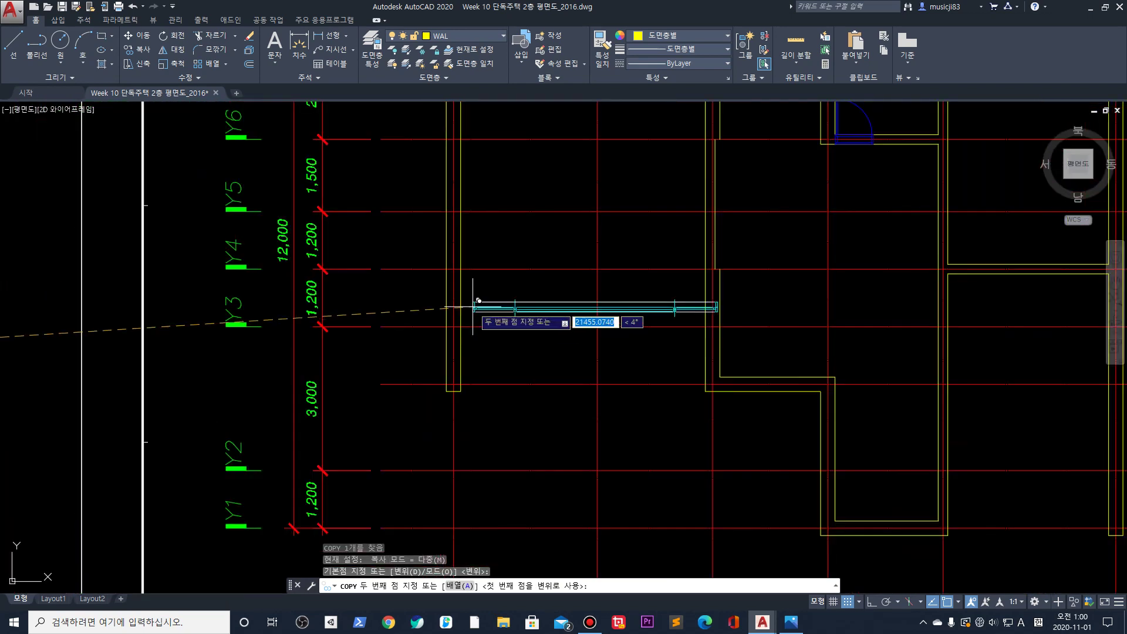
scroll(491, 252, "up", 2)
left_click(444, 275)
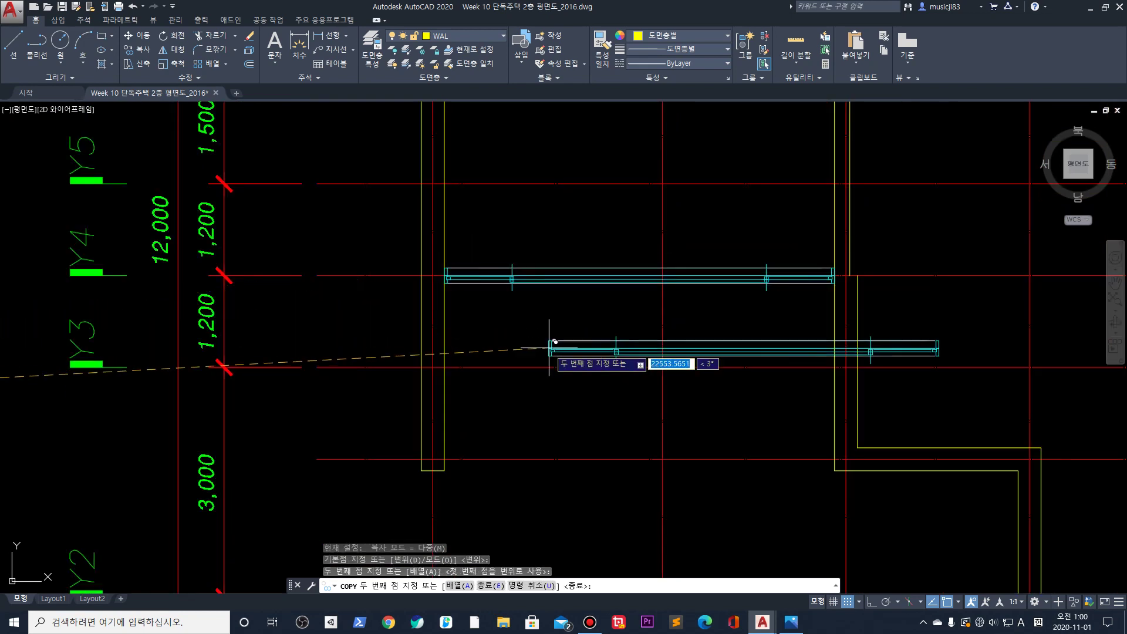
key("Escape")
Compare the remaining window symbols in the symbol library with the wall openings still empty in the plan
scroll(478, 352, "down", 4)
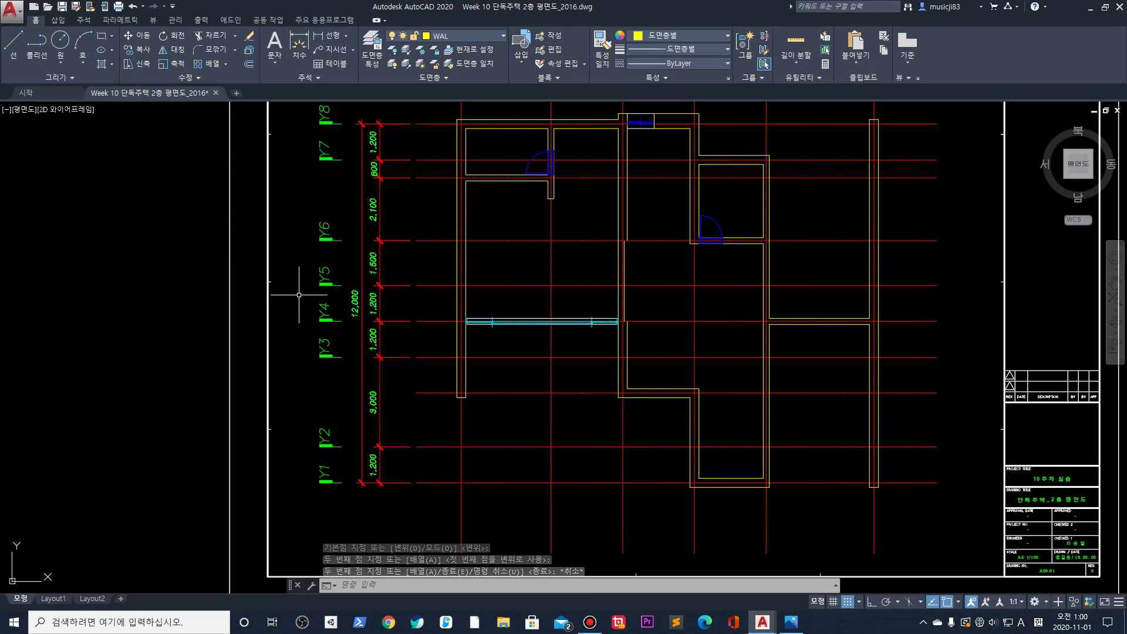
scroll(297, 294, "down", 2)
middle_click_drag(100, 294, 526, 310)
scroll(405, 365, "up", 2)
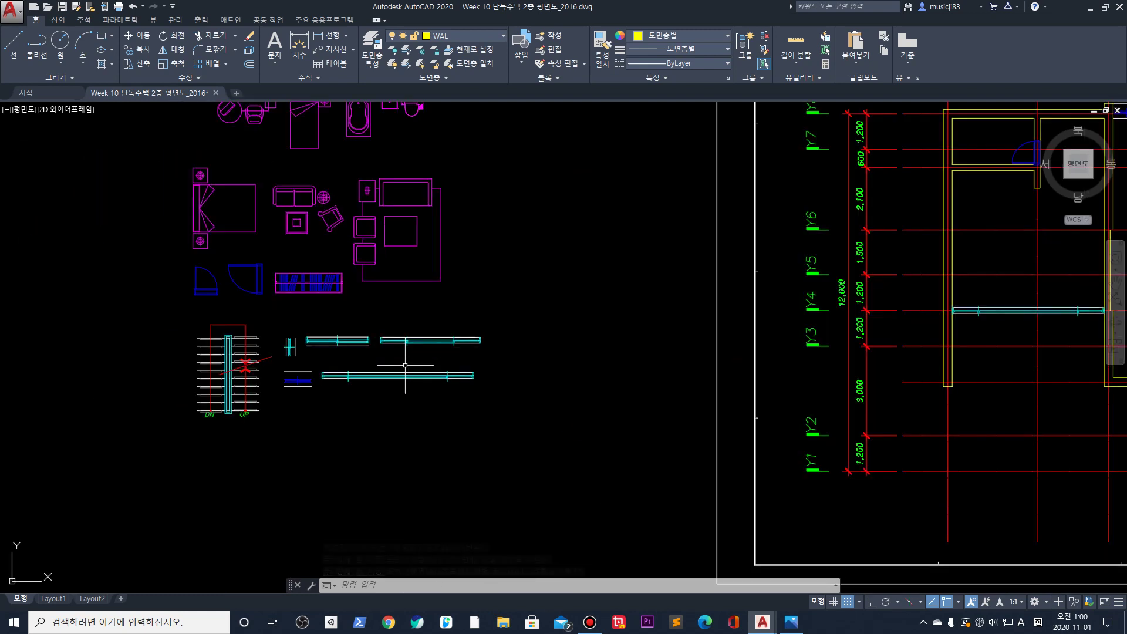
middle_click_drag(458, 353, 496, 347)
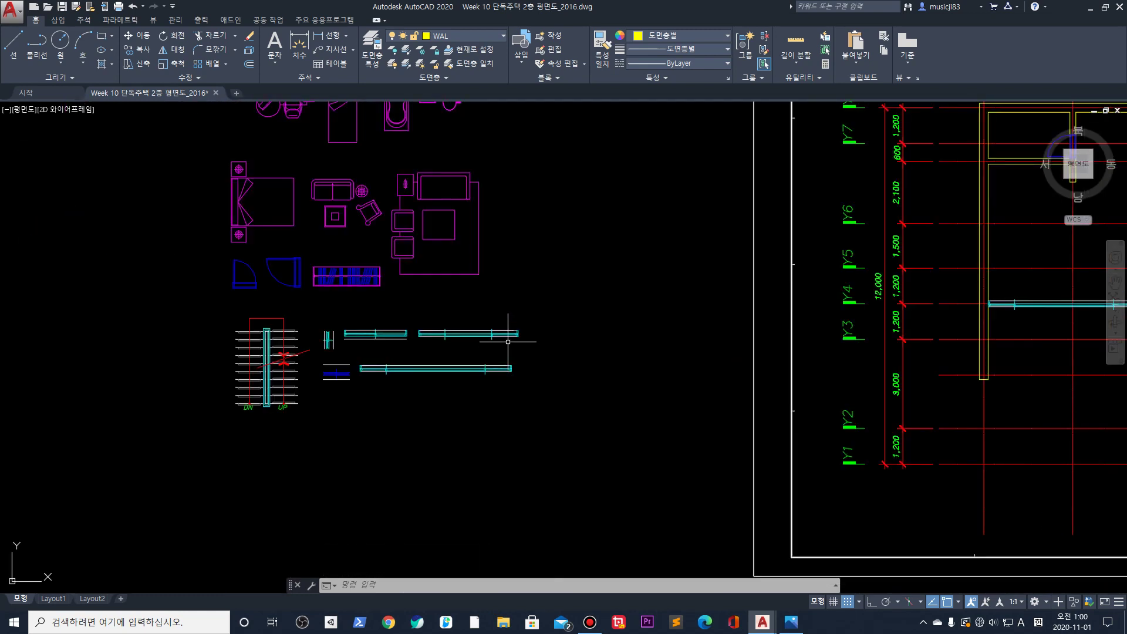
left_click(425, 319)
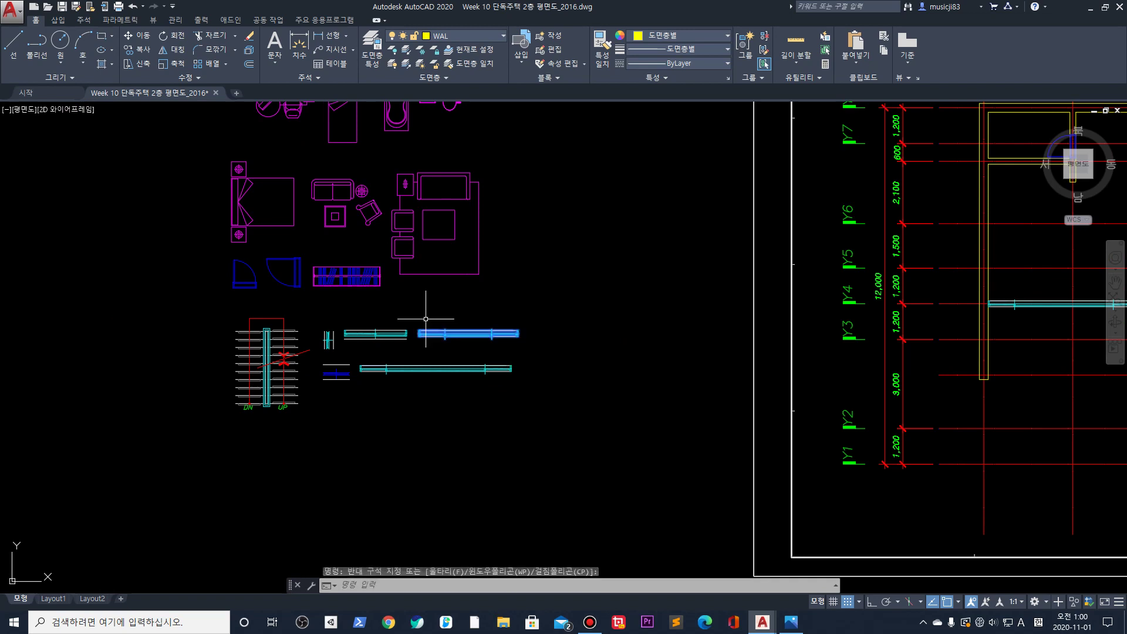
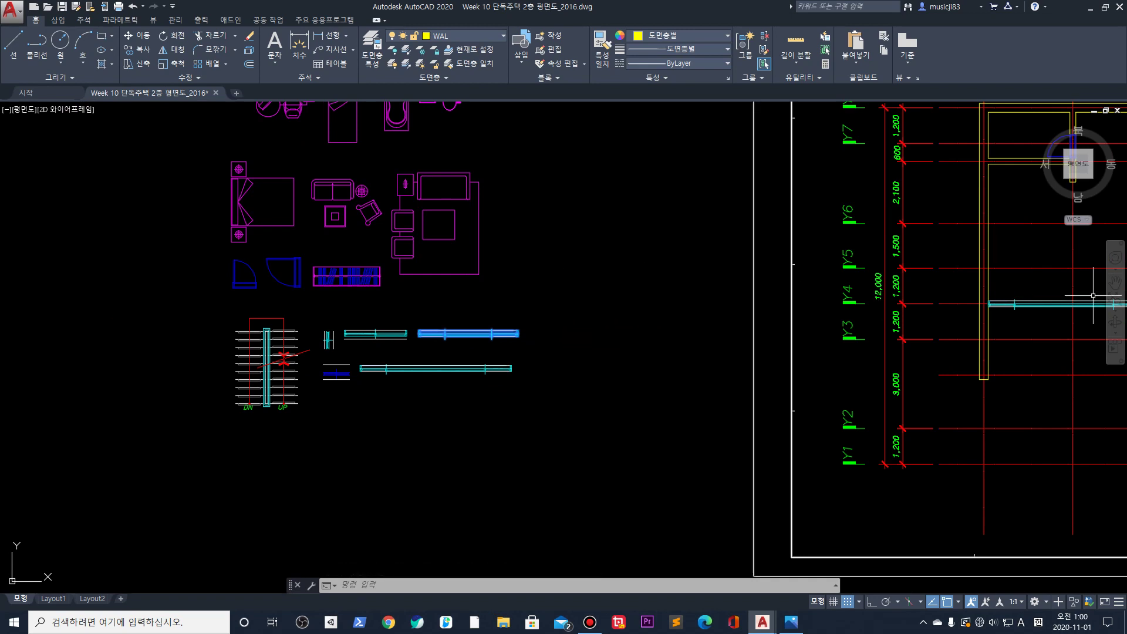
middle_click_drag(948, 227, 778, 307)
scroll(810, 236, "up", 5)
scroll(810, 236, "up", 2)
scroll(793, 171, "down", 2)
middle_click_drag(780, 118, 692, 190)
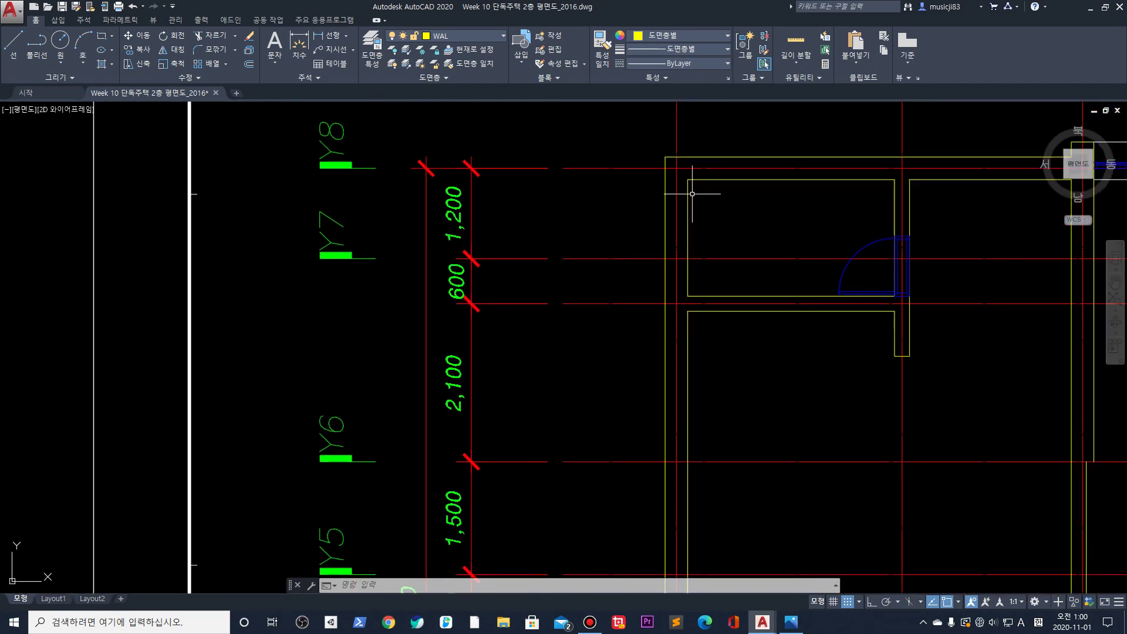
scroll(680, 197, "down", 2)
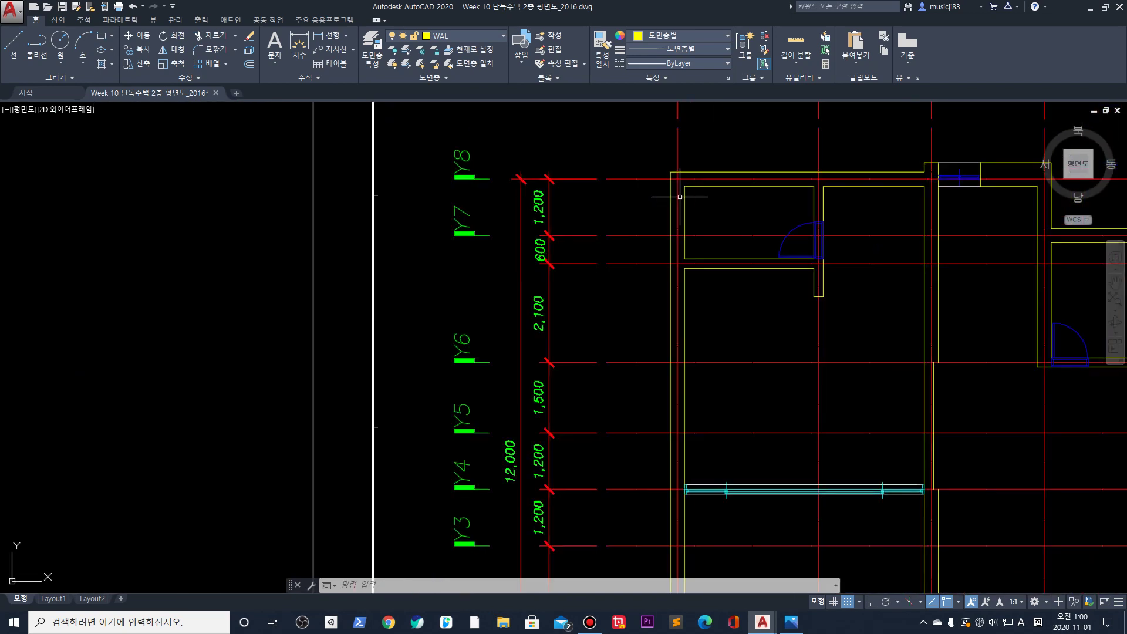
middle_click_drag(724, 376, 646, 352)
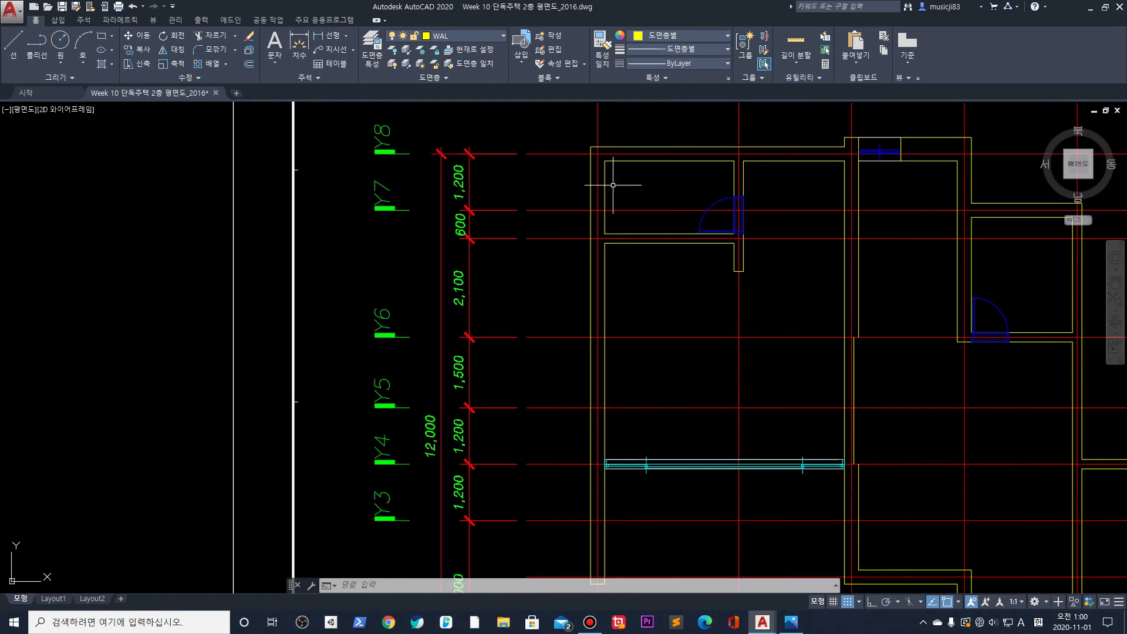
scroll(640, 296, "down", 2)
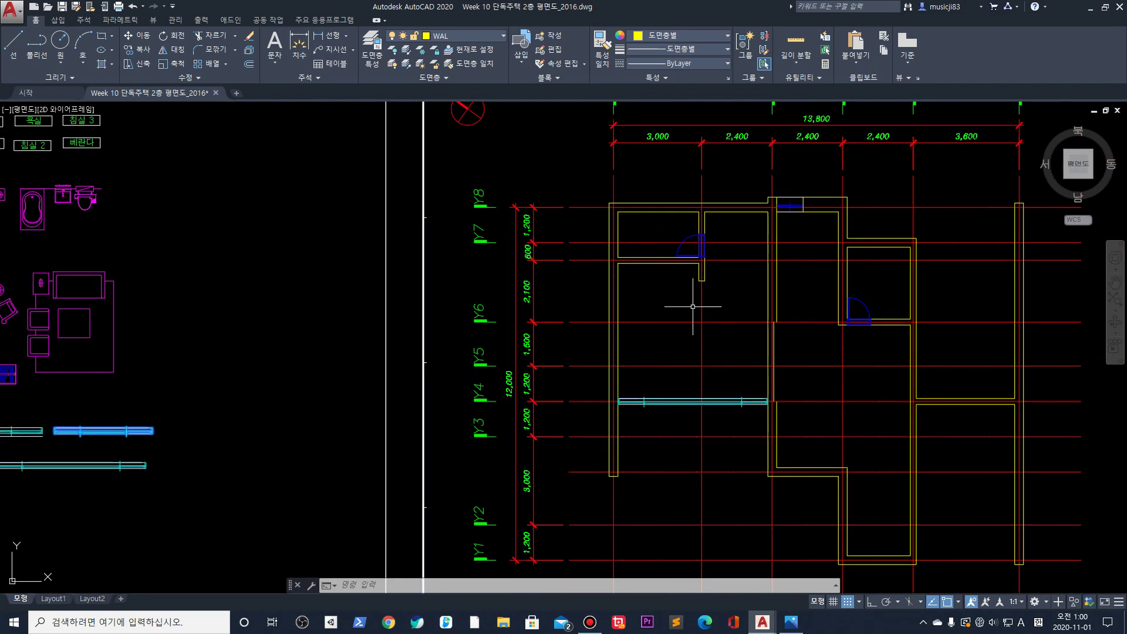
scroll(748, 409, "down", 1)
scroll(438, 329, "up", 1)
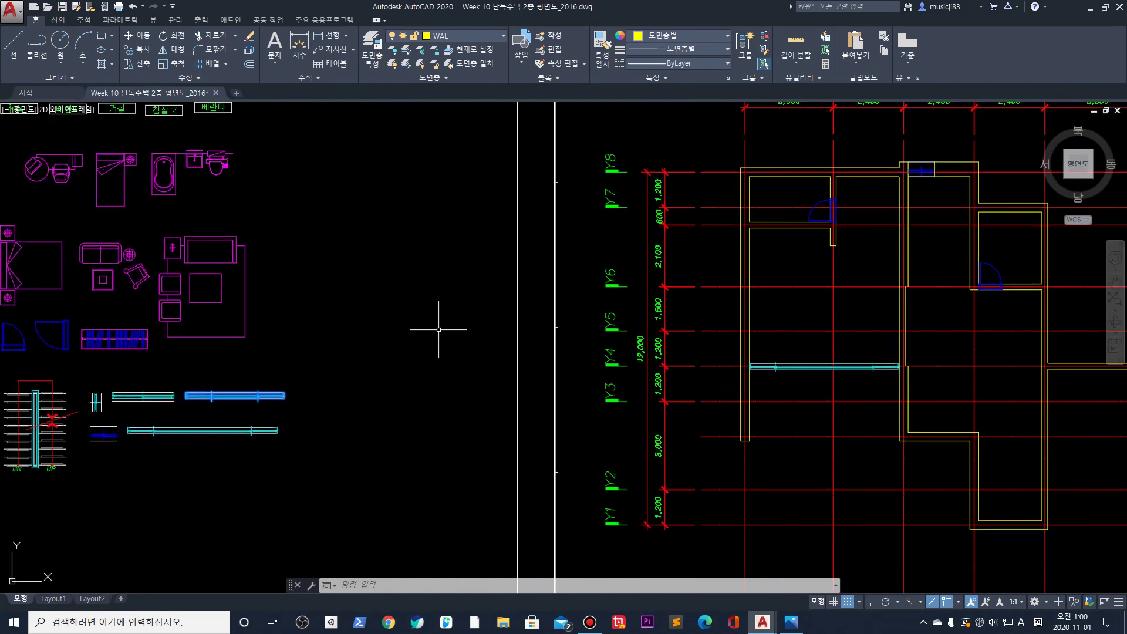
left_click(718, 305)
key("Escape")
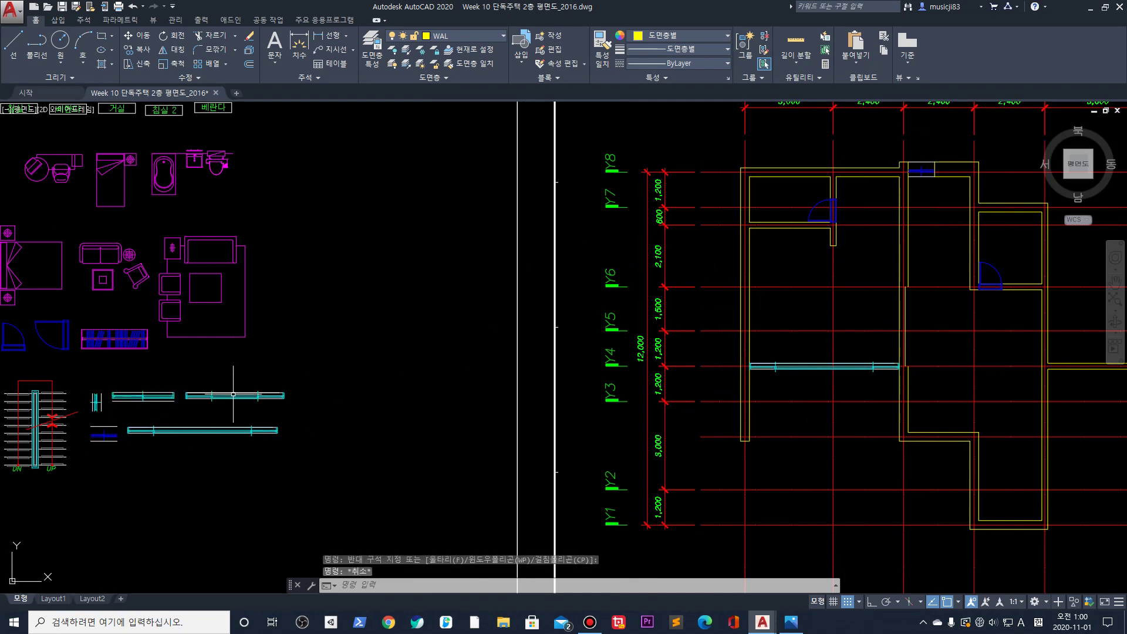
Copy the medium three-part window symbol by its right-edge midpoint onto the Y7 axis, ending at the X5 wall's inner face
left_click(288, 399)
scroll(323, 400, "up", 6)
scroll(352, 405, "down", 2)
scroll(352, 405, "down", 2)
scroll(351, 403, "up", 4)
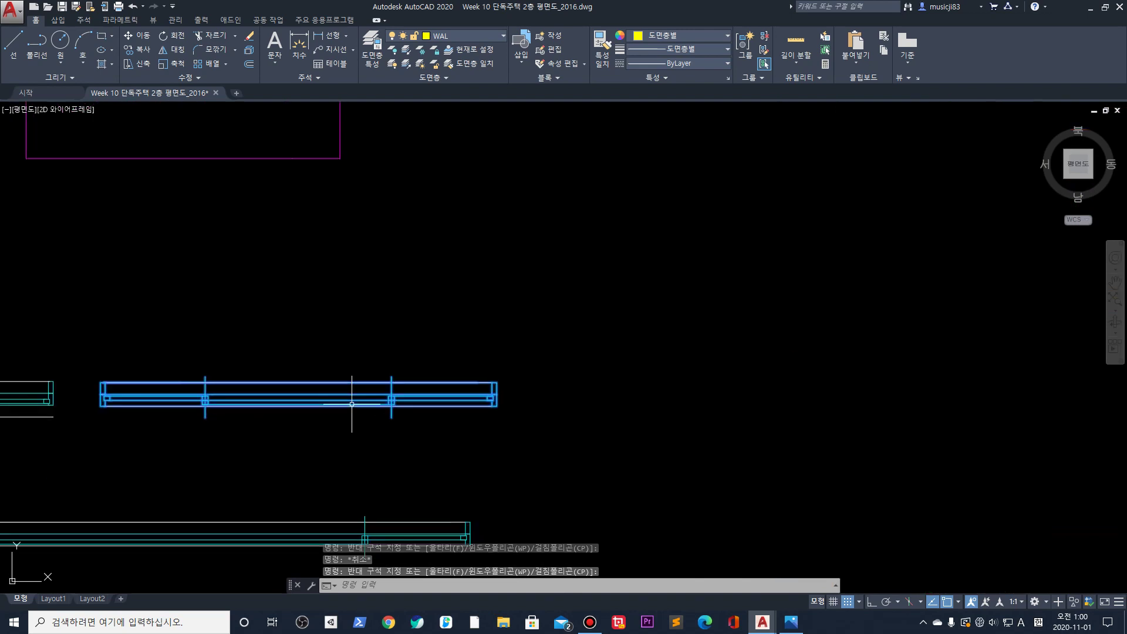
type("co")
key("Return")
scroll(469, 402, "down", 2)
scroll(496, 402, "up", 4)
left_click(464, 404)
scroll(460, 395, "down", 4)
middle_click_drag(839, 338, 685, 322)
scroll(716, 340, "up", 3)
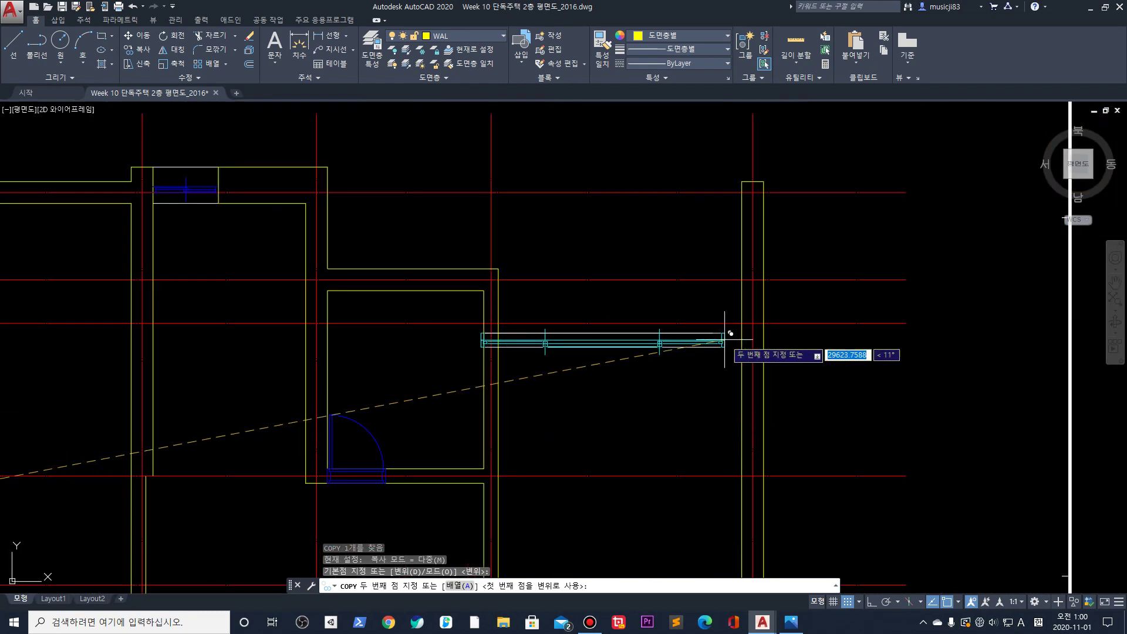
left_click(742, 278)
Place a second copy of the same window on the Y2 axis between the X4 and X5 walls
scroll(649, 428, "up", 1)
scroll(666, 244, "down", 5)
scroll(691, 381, "up", 5)
scroll(691, 381, "down", 2)
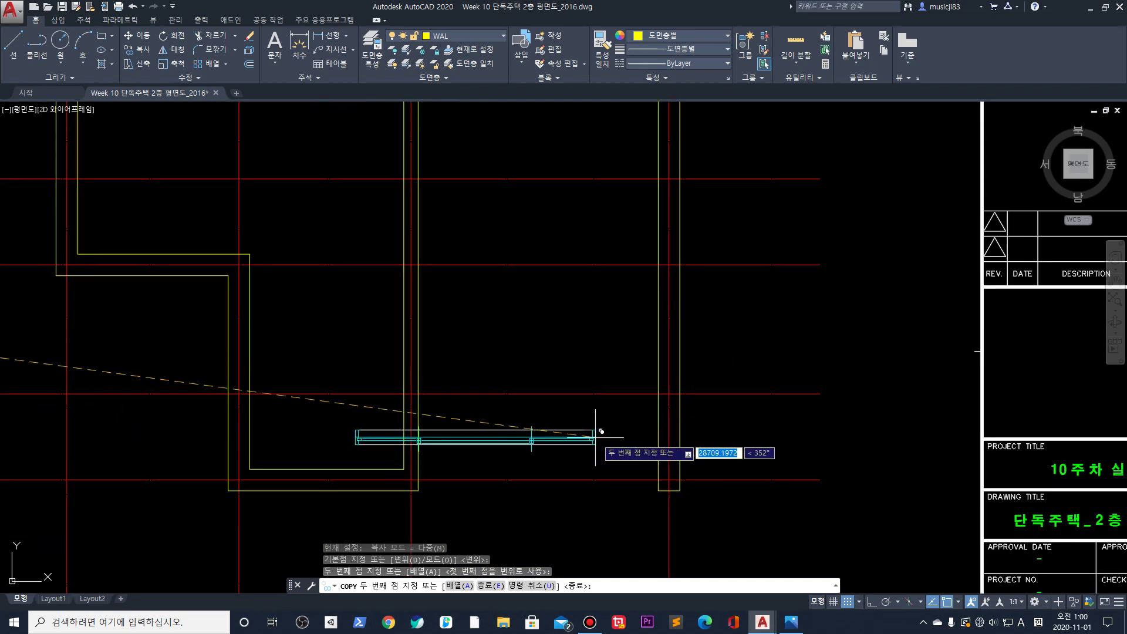
scroll(596, 419, "down", 2)
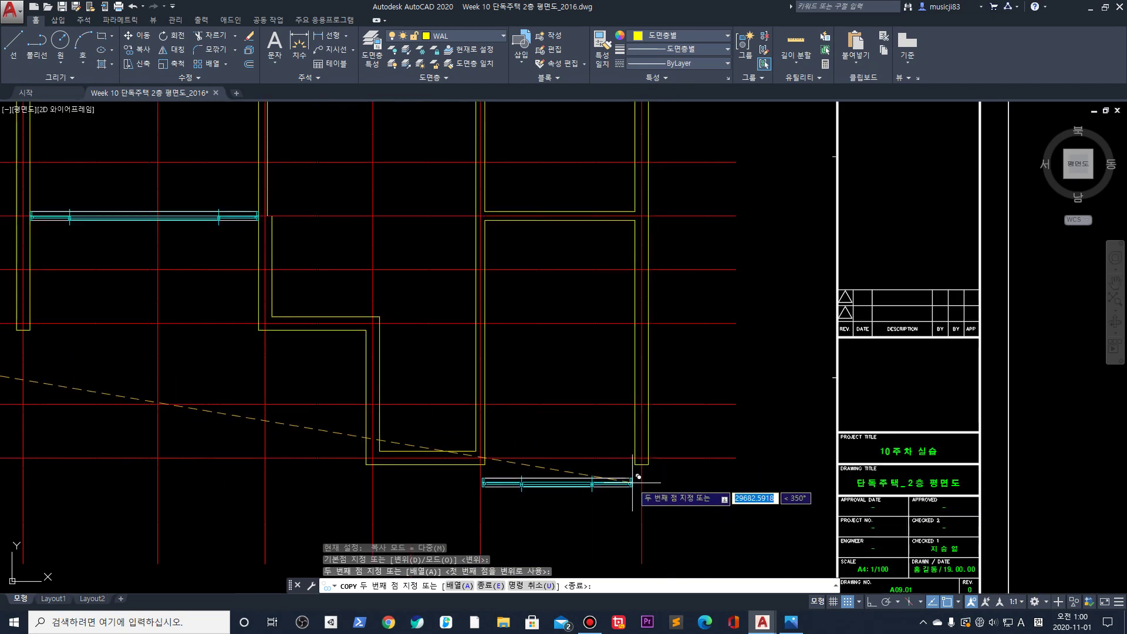
left_click(635, 404)
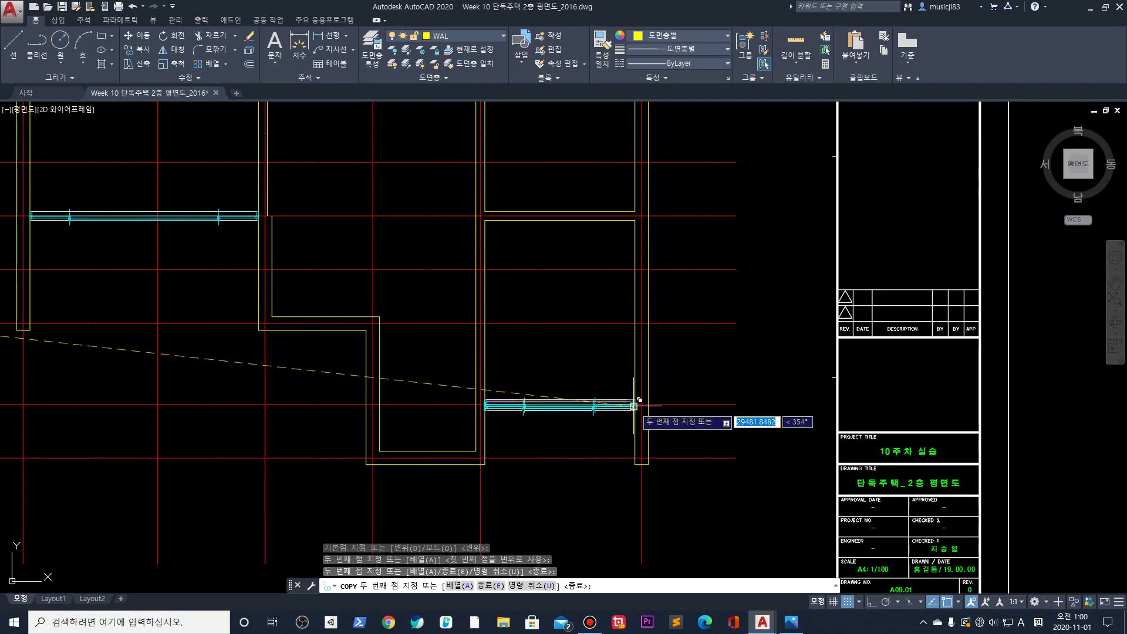
key("Escape")
Measure the frame length of the larger door symbol in the symbol library
scroll(533, 352, "down", 2)
scroll(500, 279, "down", 3)
scroll(334, 319, "up", 2)
scroll(407, 256, "up", 2)
scroll(425, 273, "up", 4)
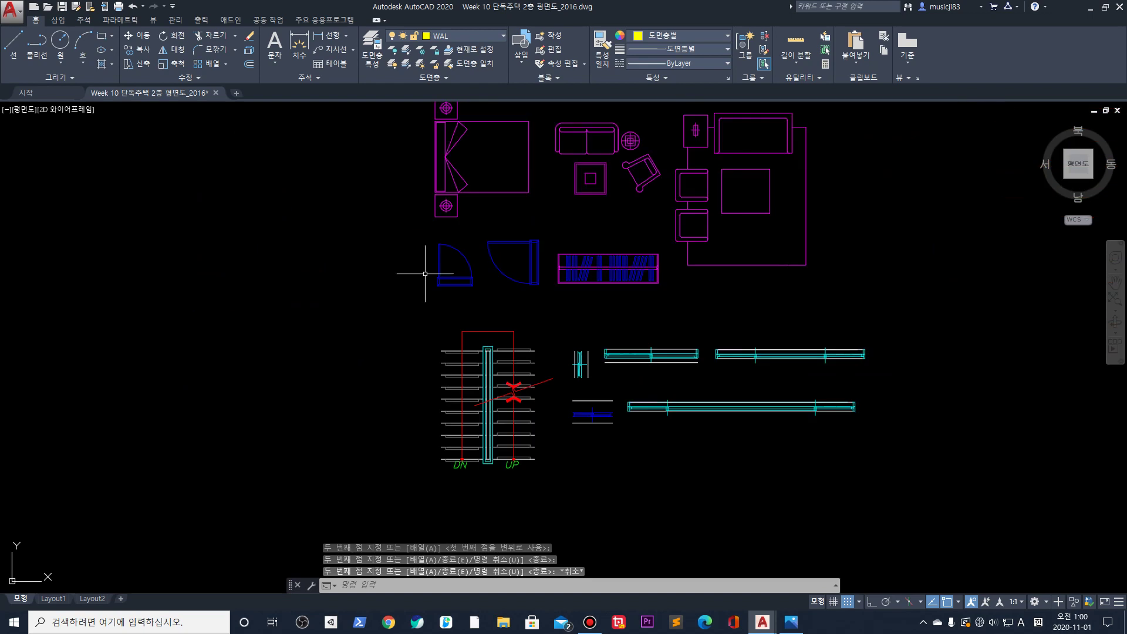
left_click(536, 303)
middle_click_drag(674, 275, 499, 277)
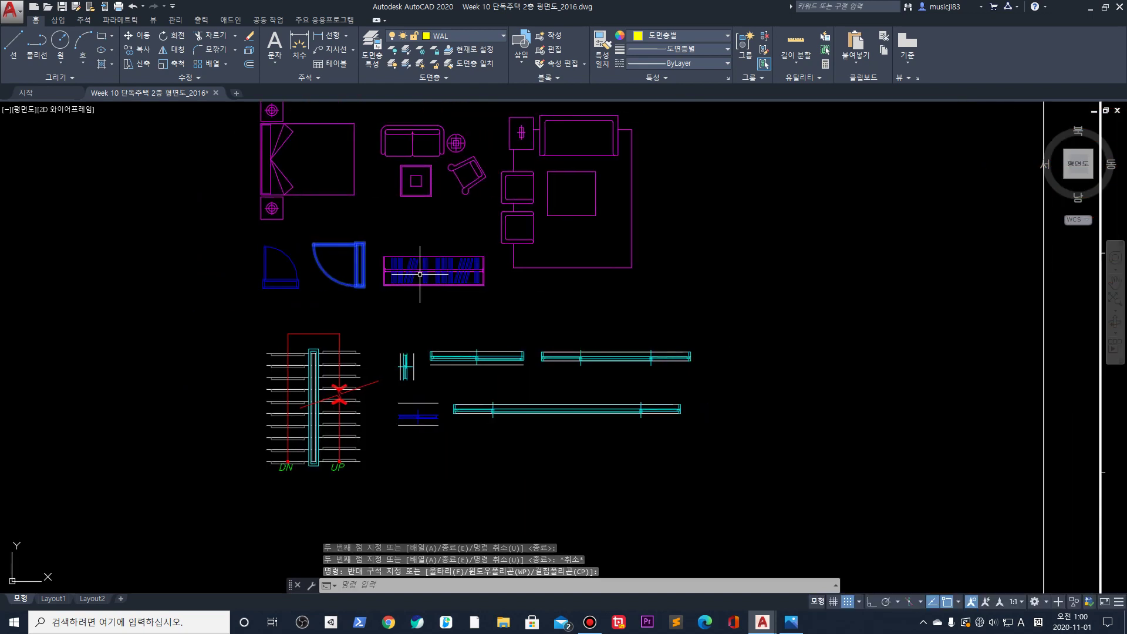
scroll(301, 252, "up", 5)
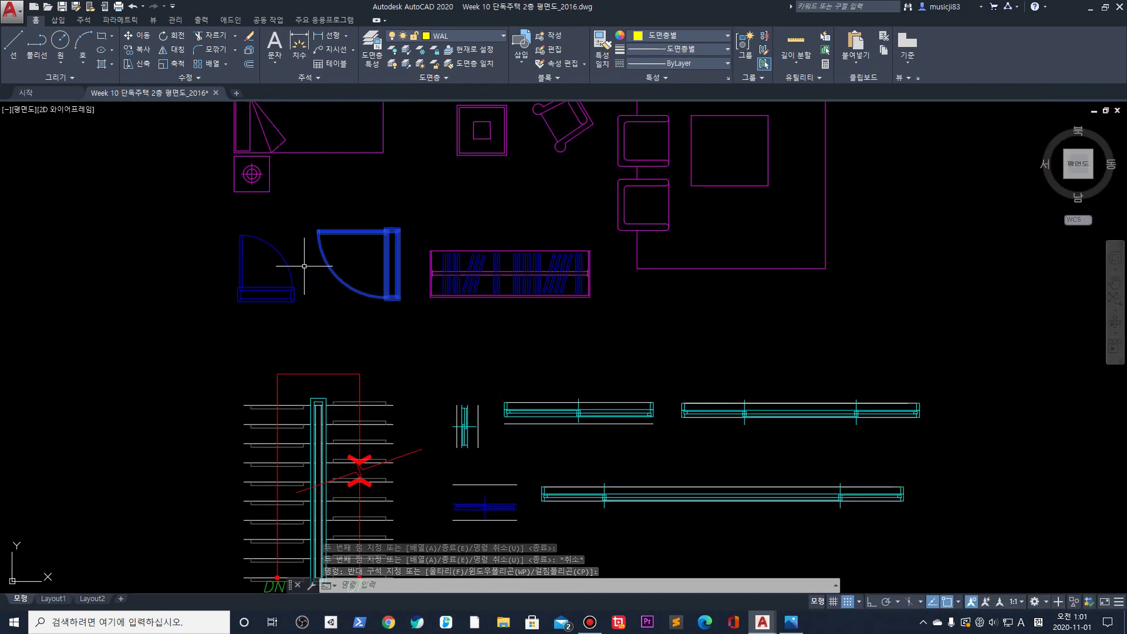
type("di")
key("Return")
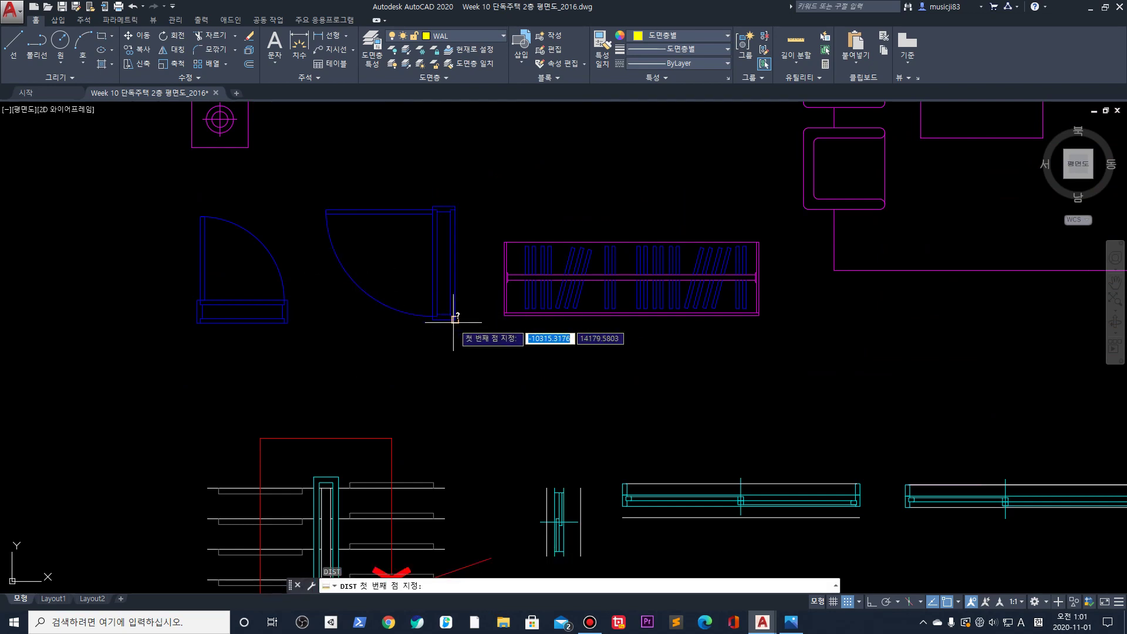
left_click(455, 319)
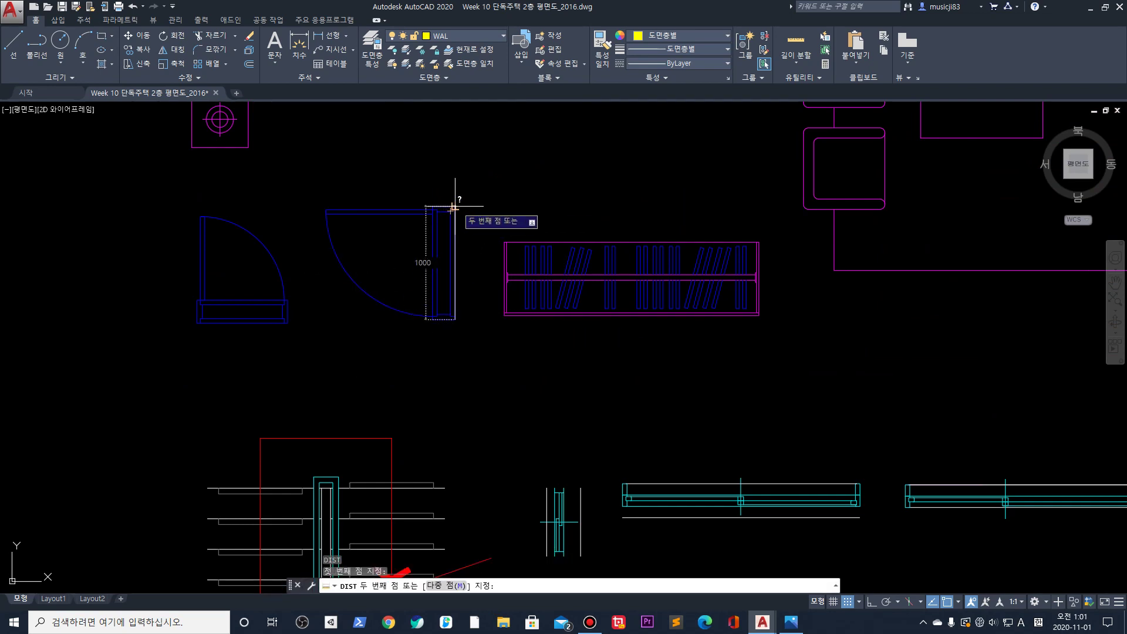
key("Escape")
Copy the larger door symbol into the hall beside the X2 wall, between the Y6 and Y5 axes
left_click(452, 209)
scroll(405, 251, "down", 3)
middle_click_drag(638, 264, 485, 279)
type("co")
key("Return")
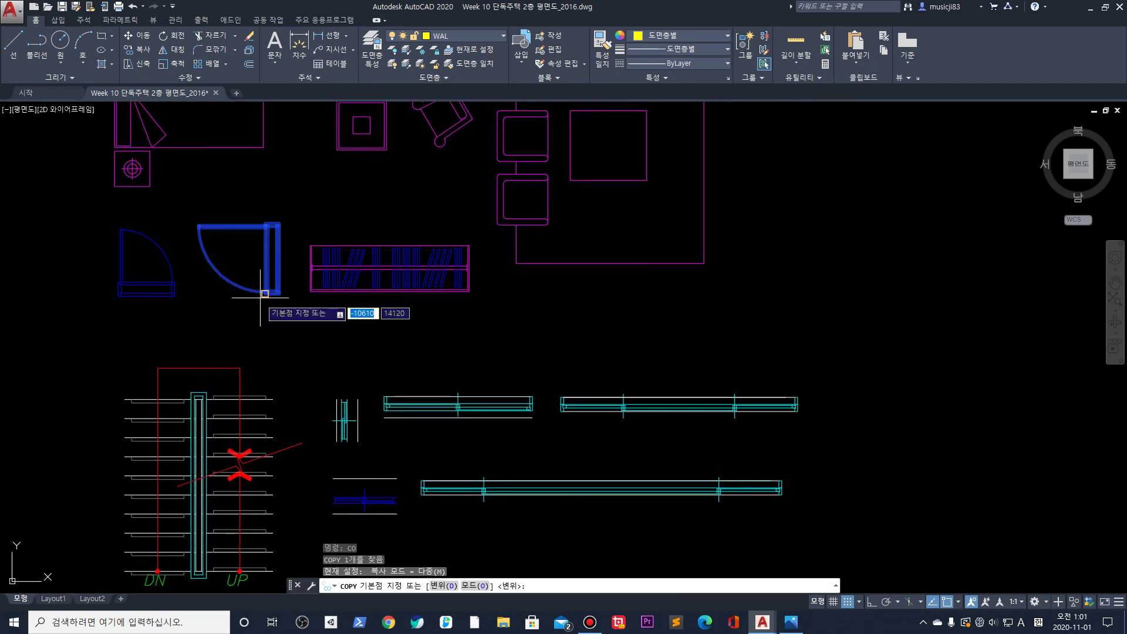
left_click(285, 299)
scroll(285, 300, "down", 5)
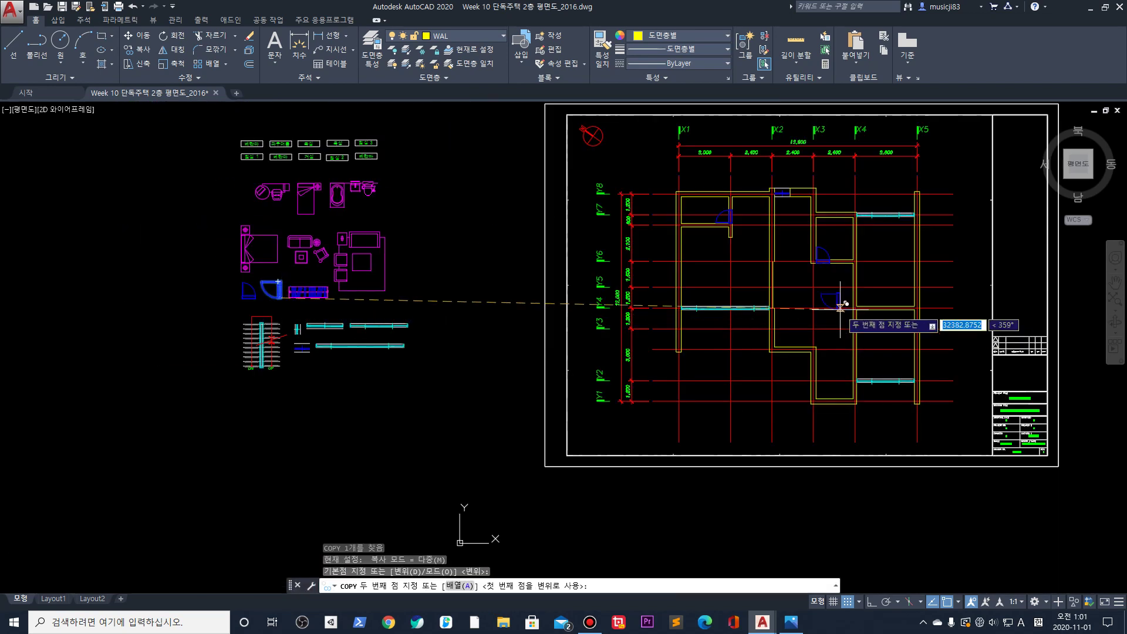
scroll(773, 301, "up", 4)
left_click(734, 246)
key("Escape")
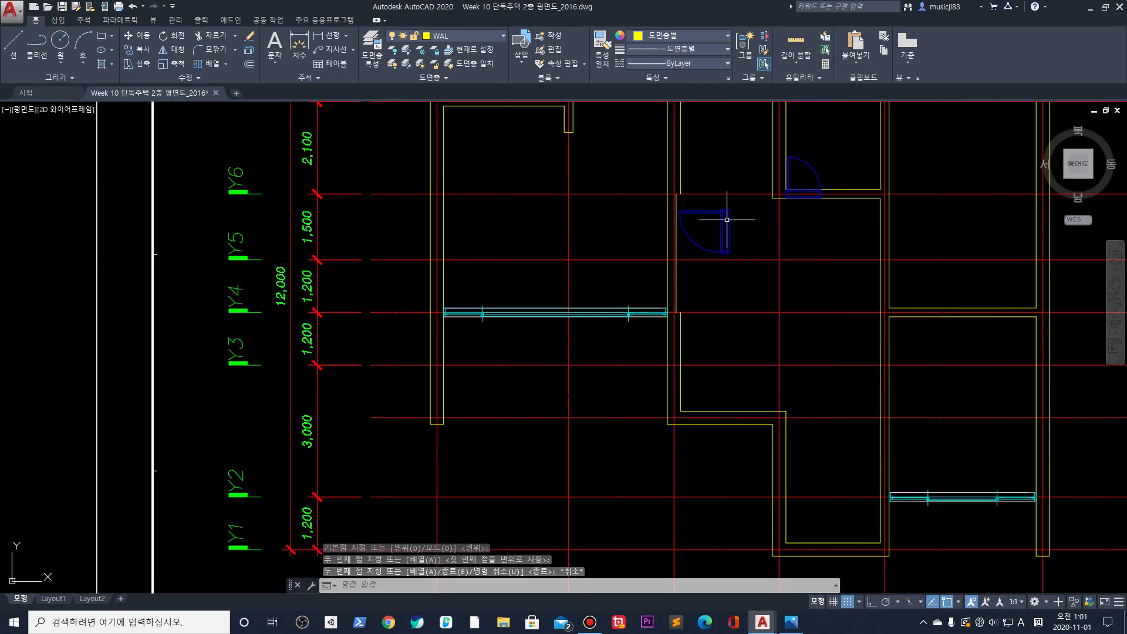
Move the copied door into the X2 wall, snapping its frame's upper-left corner to the wall's left face at the Y6 axis
middle_click_drag(729, 225, 712, 266)
scroll(712, 266, "up", 4)
left_click(711, 312)
middle_click_drag(711, 311, 699, 346)
scroll(705, 322, "up", 1)
scroll(698, 319, "up", 1)
scroll(497, 333, "down", 1)
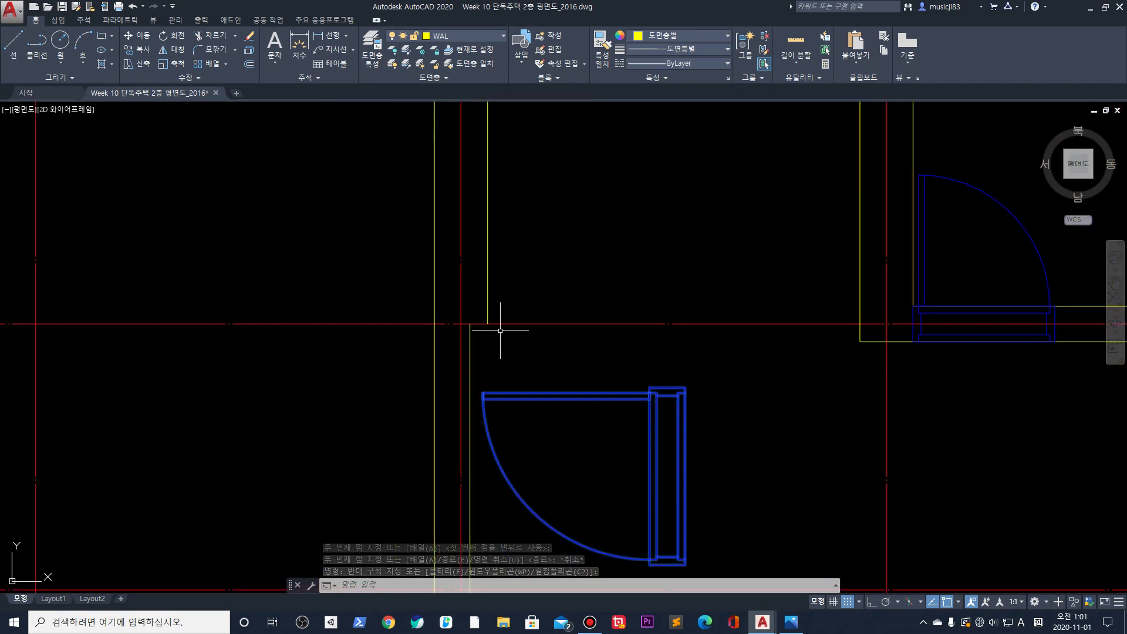
middle_click_drag(559, 365, 549, 312)
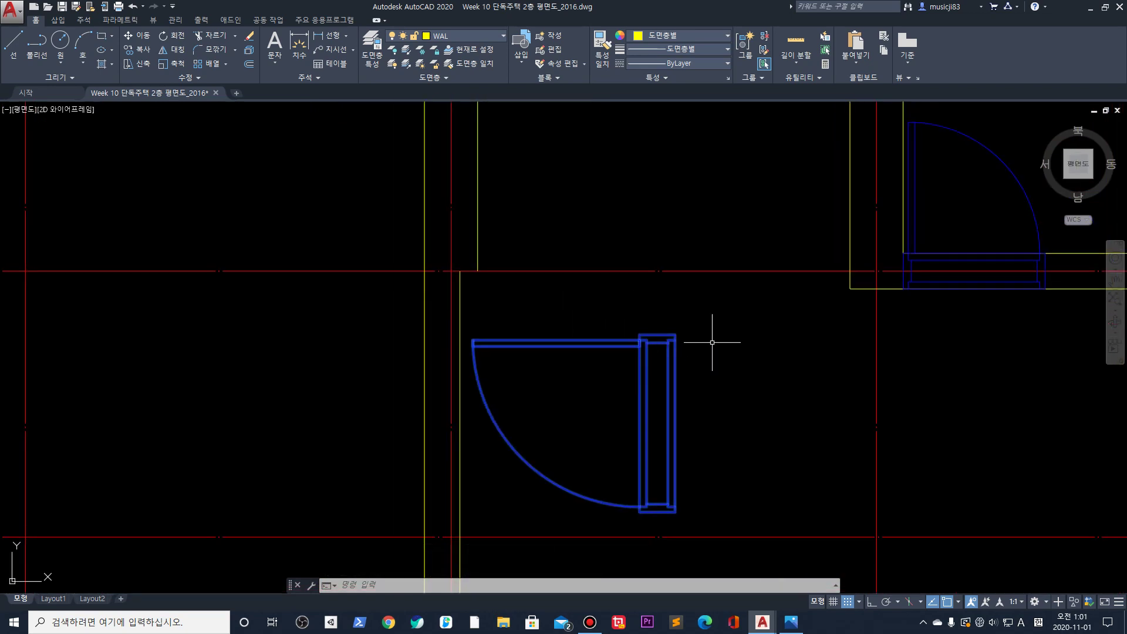
type("m")
key("Return")
left_click(640, 335)
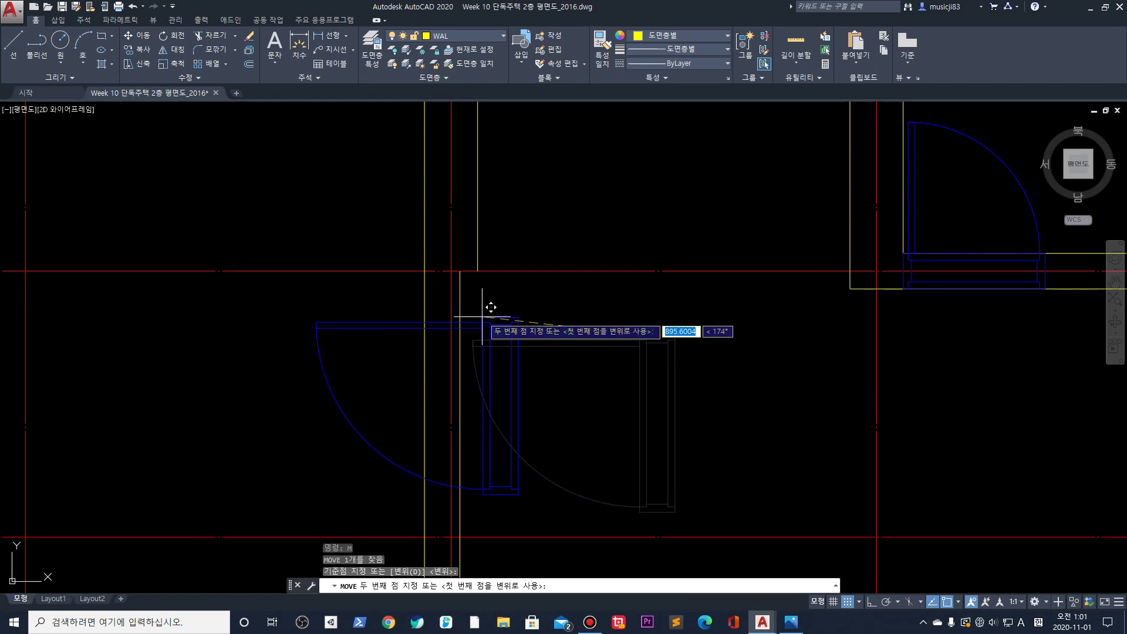
key("Escape")
scroll(461, 416, "down", 4)
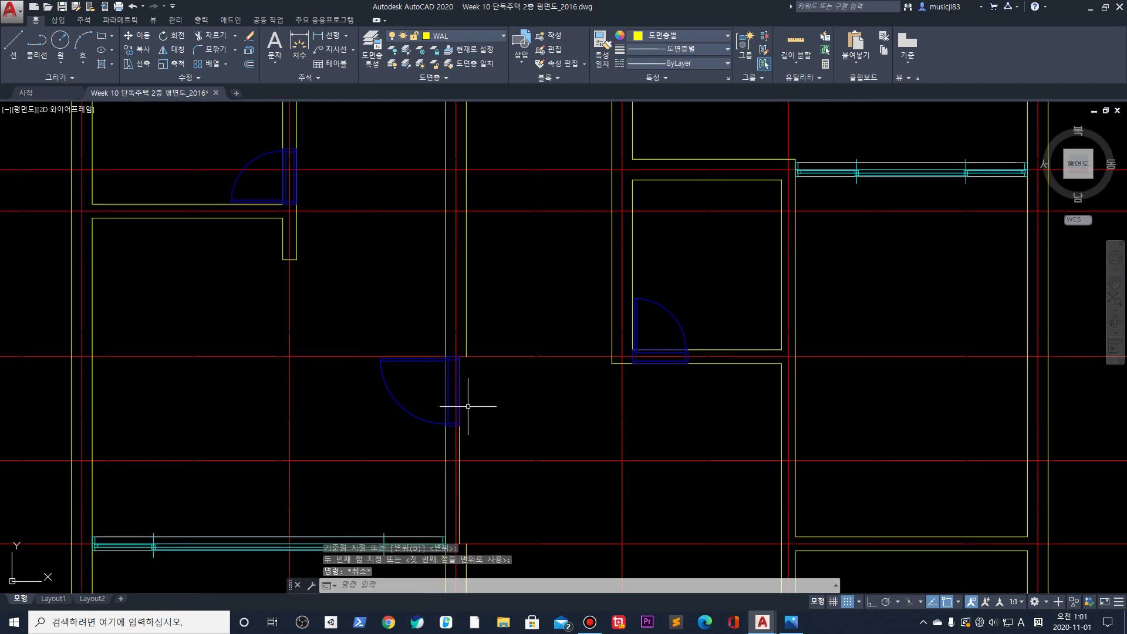
Explode the X2 wall segment beside the copied door and stretch its face lines' upper ends down to the door frame's lower edge
middle_click_drag(465, 408, 458, 382)
left_click(455, 388)
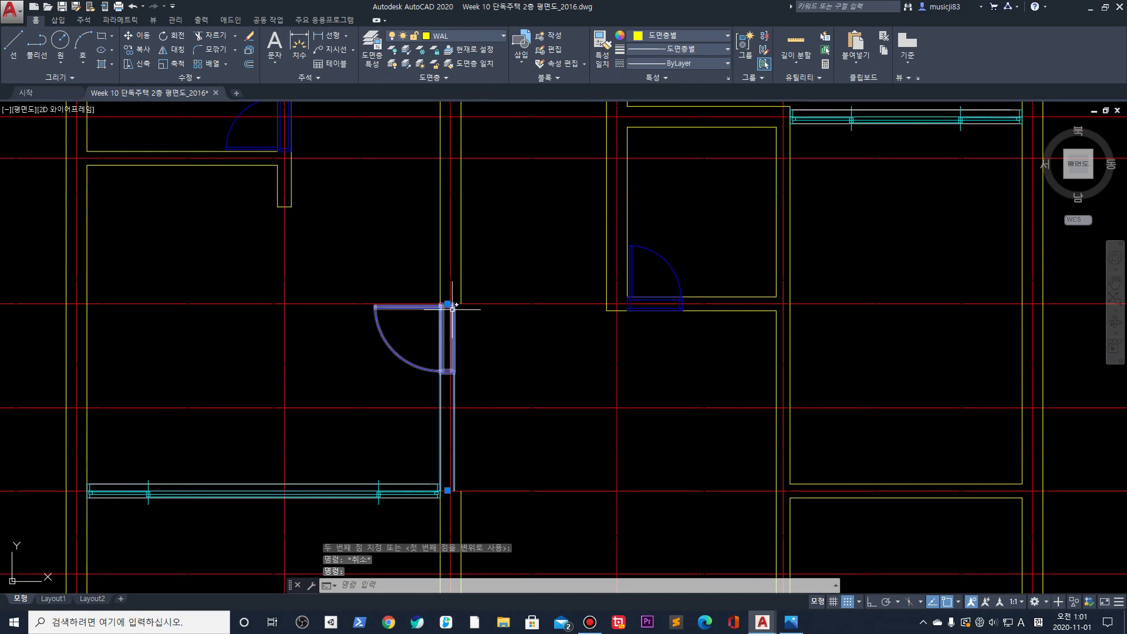
key("Return")
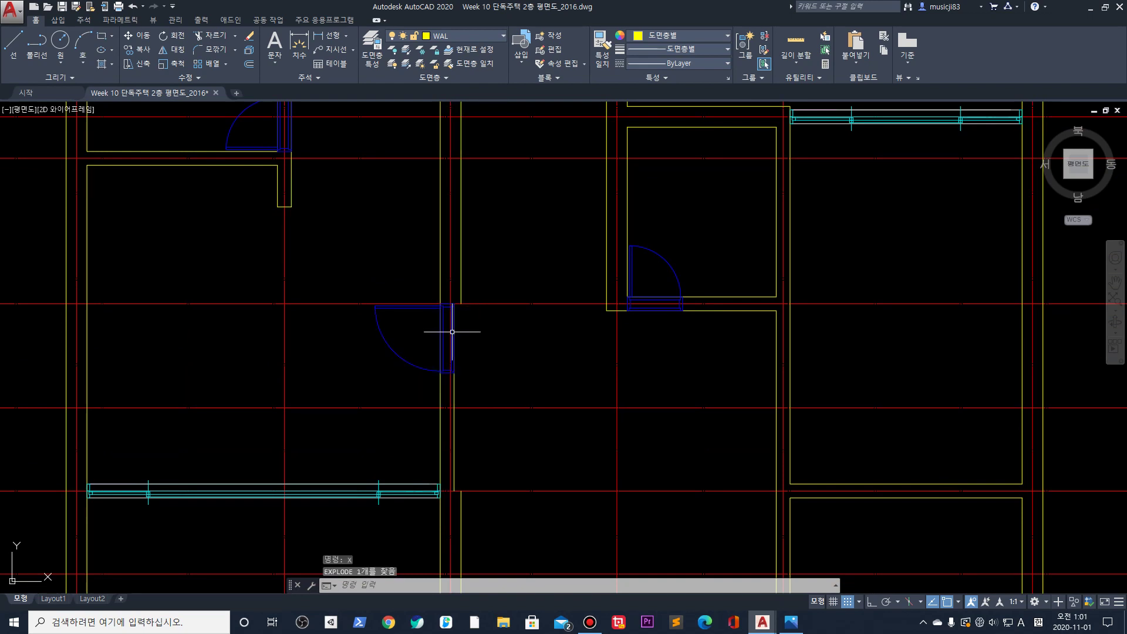
left_click(456, 389)
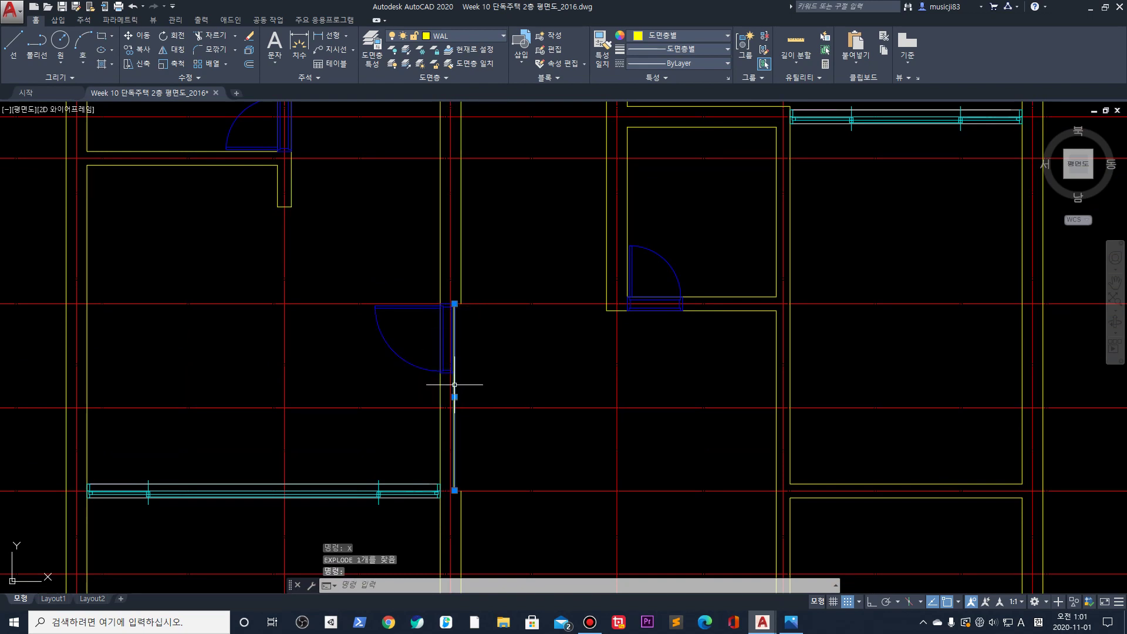
left_click(454, 304)
scroll(454, 351, "up", 6)
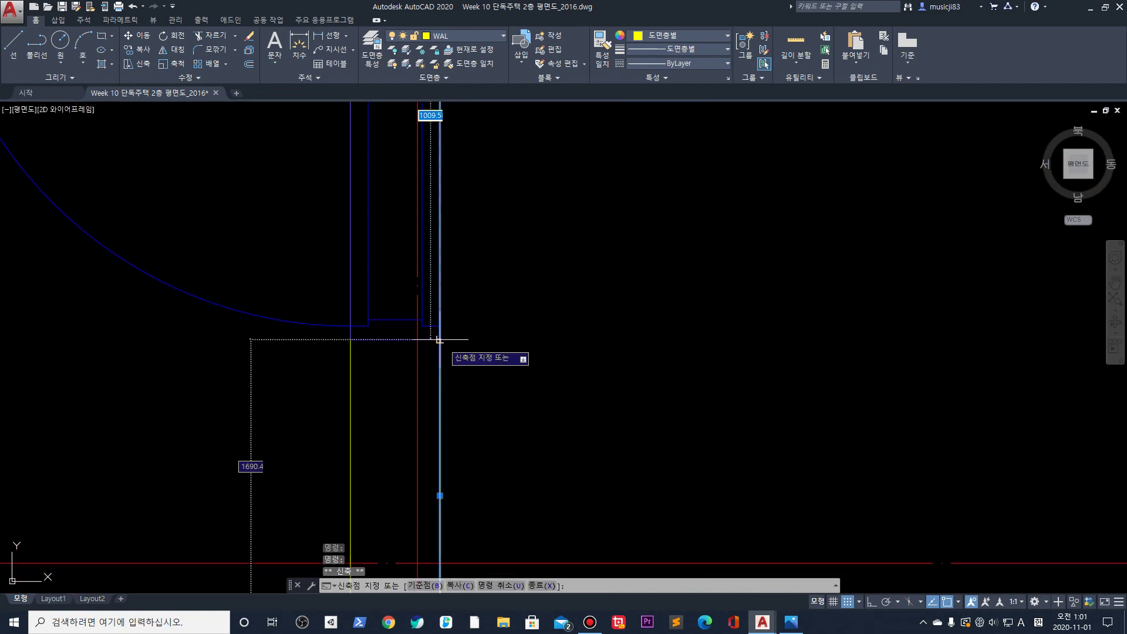
key("Escape")
scroll(440, 340, "down", 5)
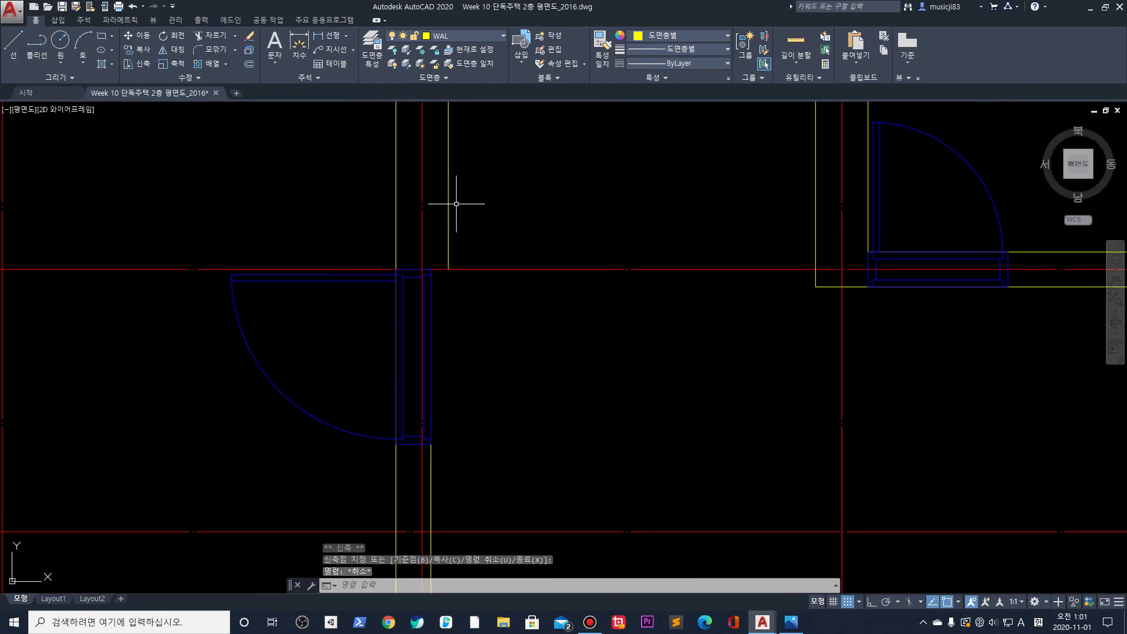
Draw a short line along the Y6 axis from the X2 wall's right face to the door frame's upper-right corner
type("l")
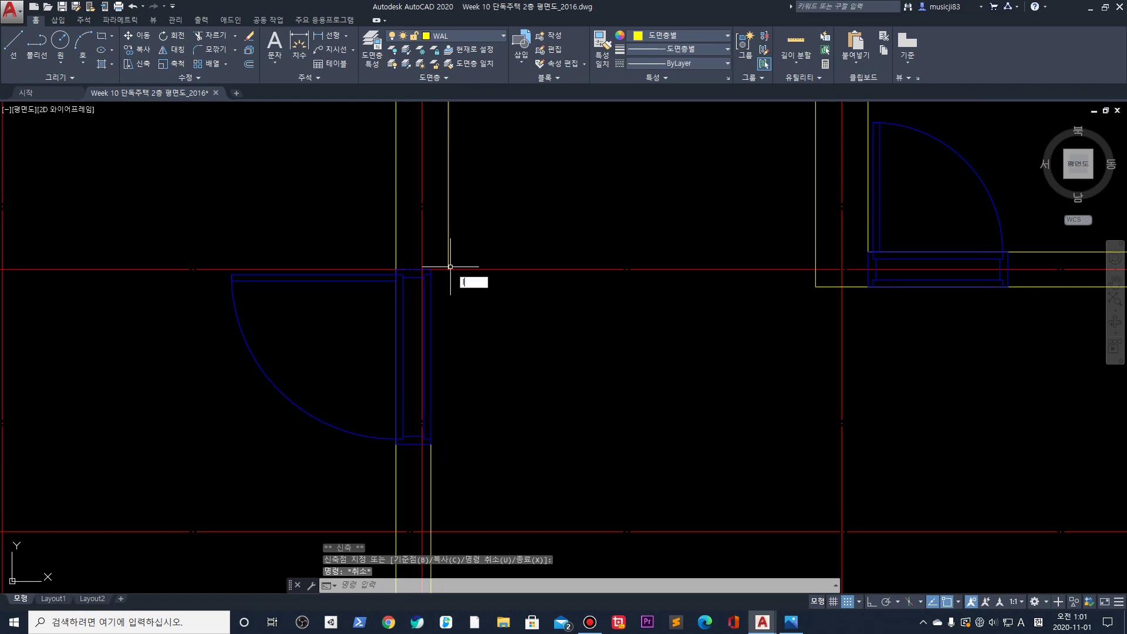
key("Return")
left_click(449, 268)
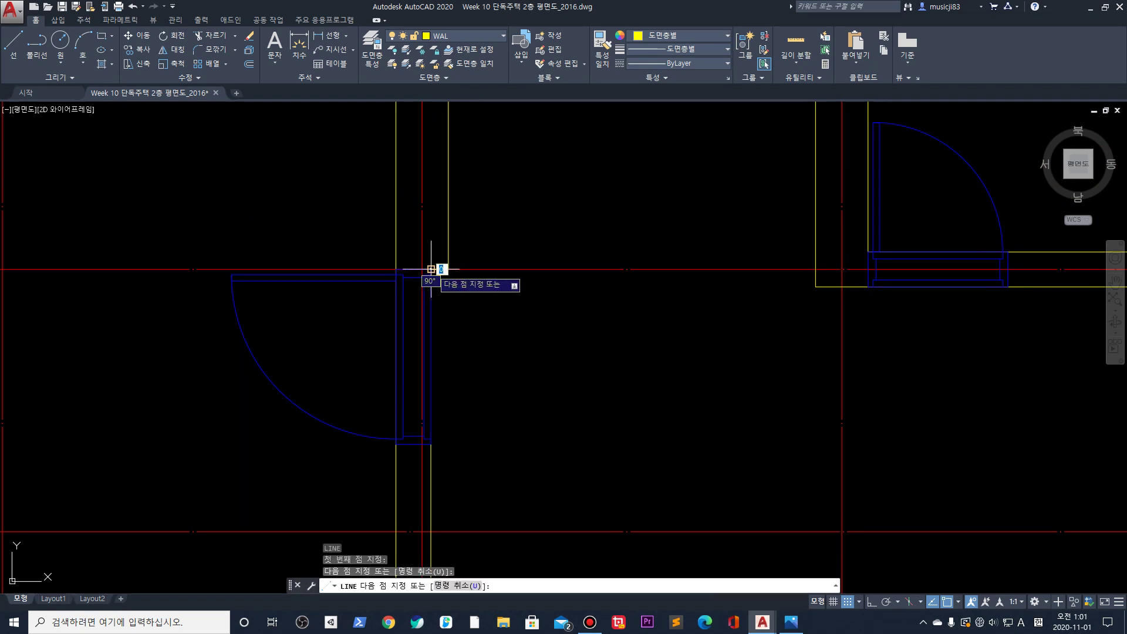
key("Escape")
Close the X2 wall's open end below the door with a line across both wall faces
scroll(597, 254, "down", 5)
middle_click_drag(802, 365, 575, 307)
scroll(272, 244, "up", 5)
scroll(395, 317, "up", 4)
key("space")
left_click(455, 297)
left_click(542, 297)
key("Return")
scroll(597, 295, "down", 6)
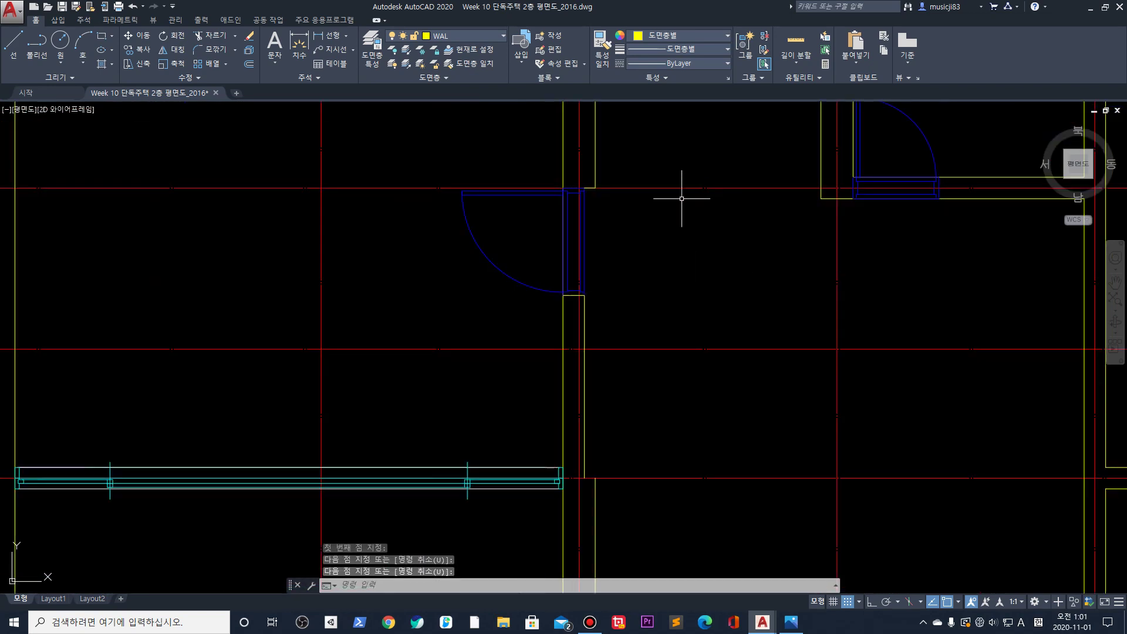
Stretch the short line on the Y6 axis across the full wall width to the X2 wall's left face
scroll(605, 188, "up", 4)
left_click(558, 186)
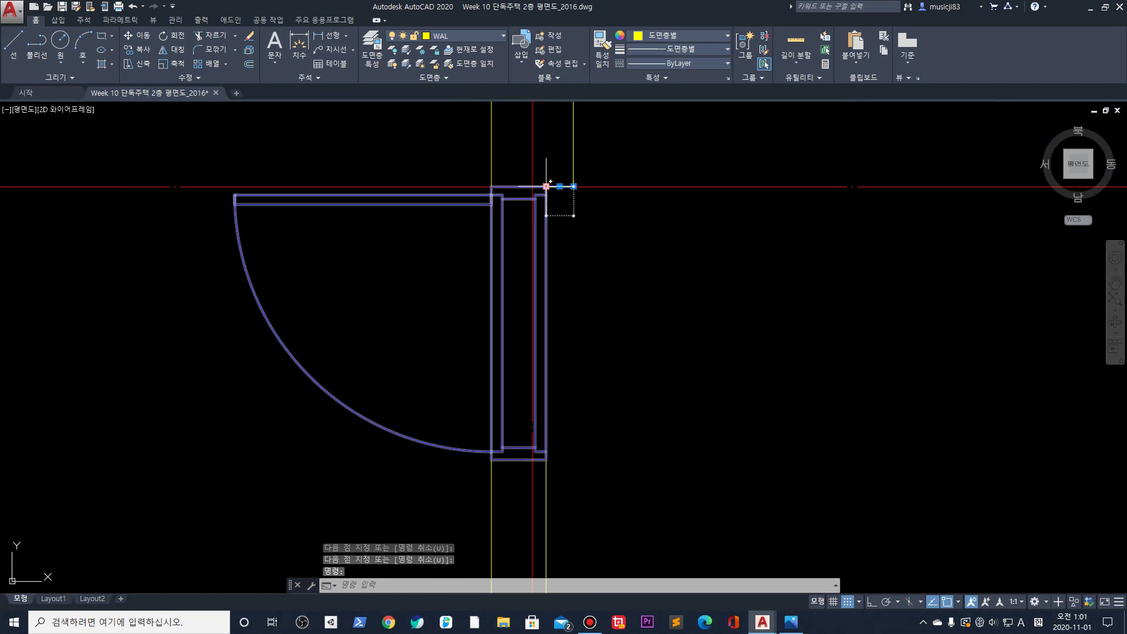
left_click(546, 187)
key("Escape")
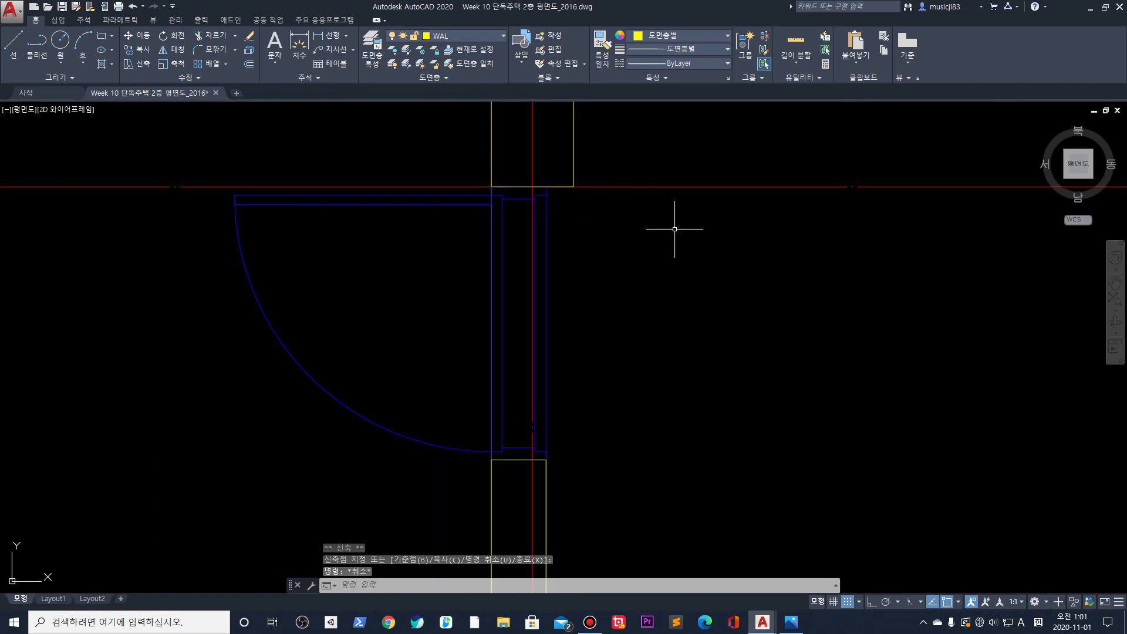
Copy the X2 wall's door into the hall beside the X4 wall, between the Y6 and Y5 axes
scroll(674, 232, "down", 5)
scroll(528, 188, "up", 3)
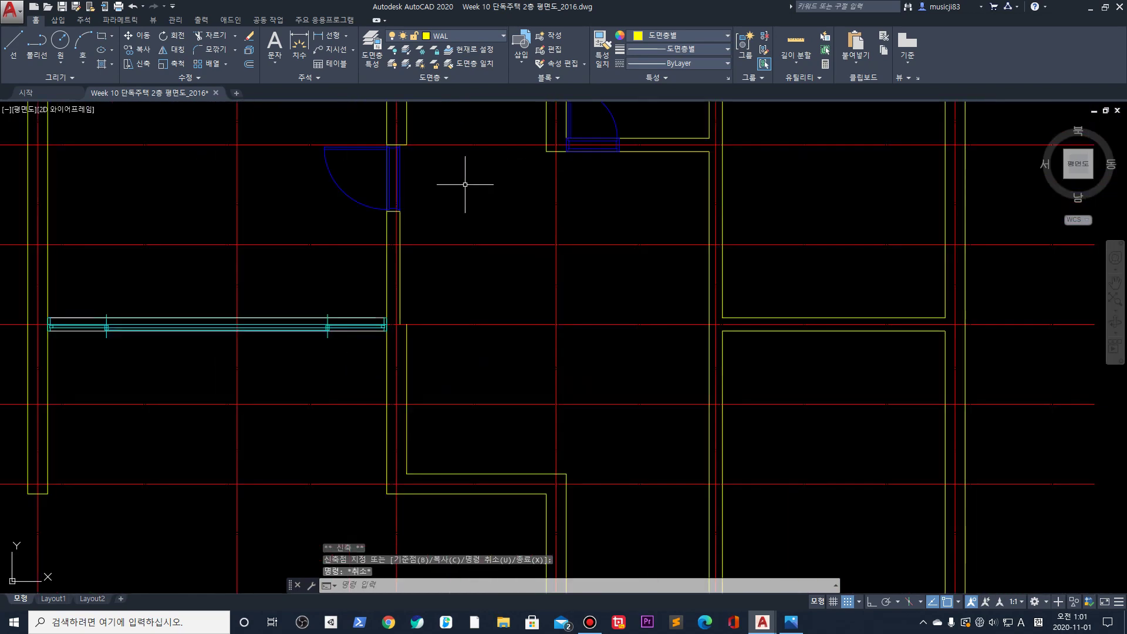
left_click(338, 265)
middle_click_drag(431, 291, 340, 289)
type("co")
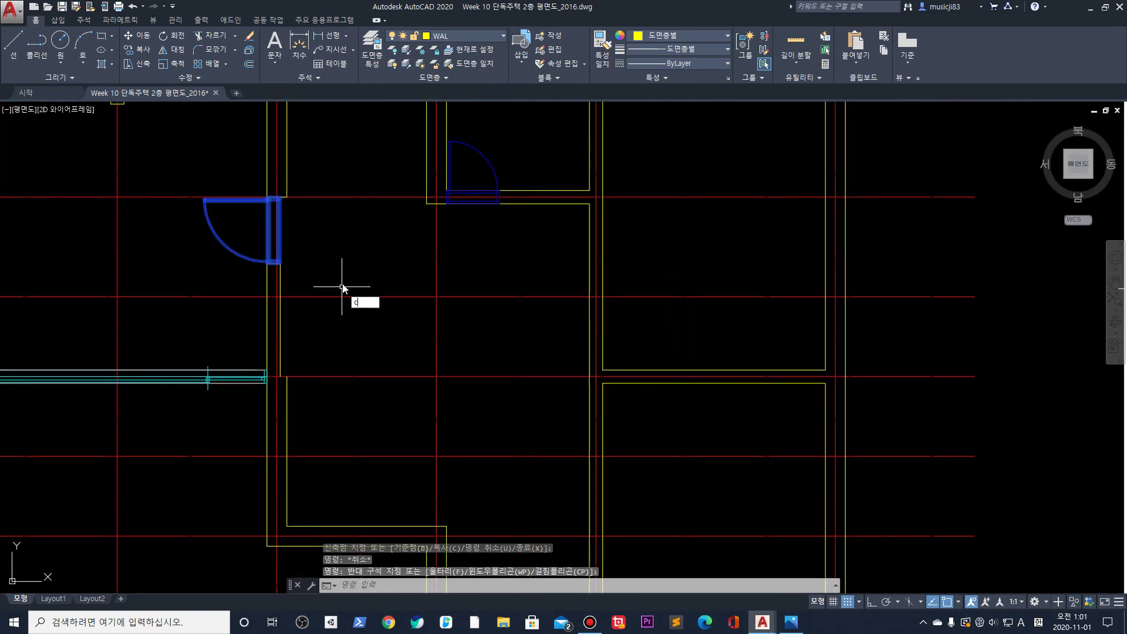
key("space")
left_click(339, 257)
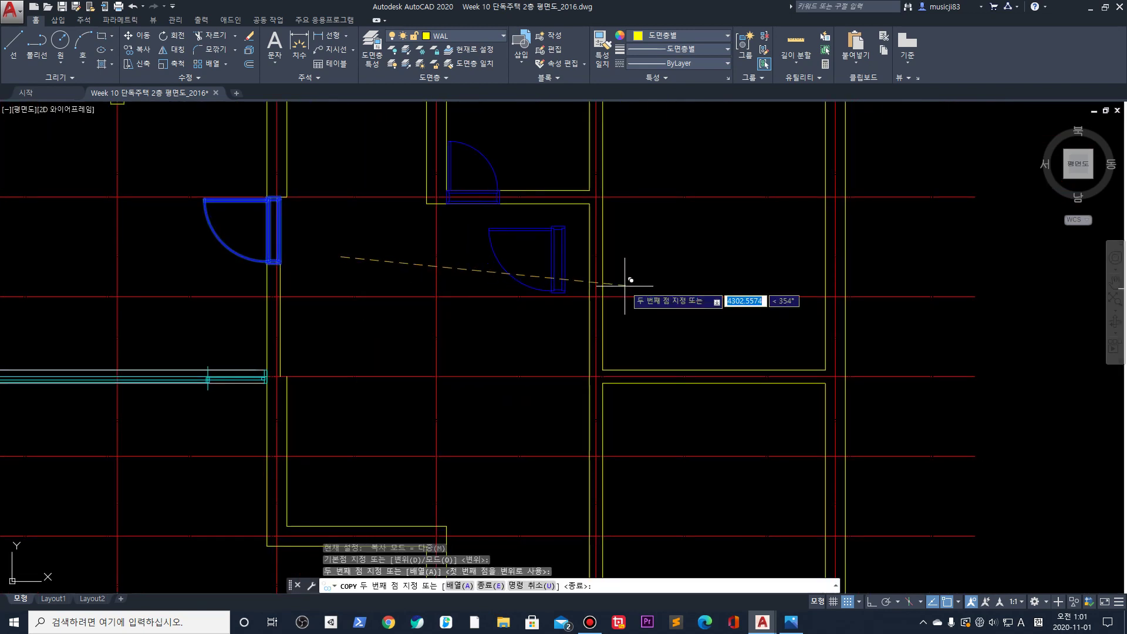
left_click(625, 283)
key("space")
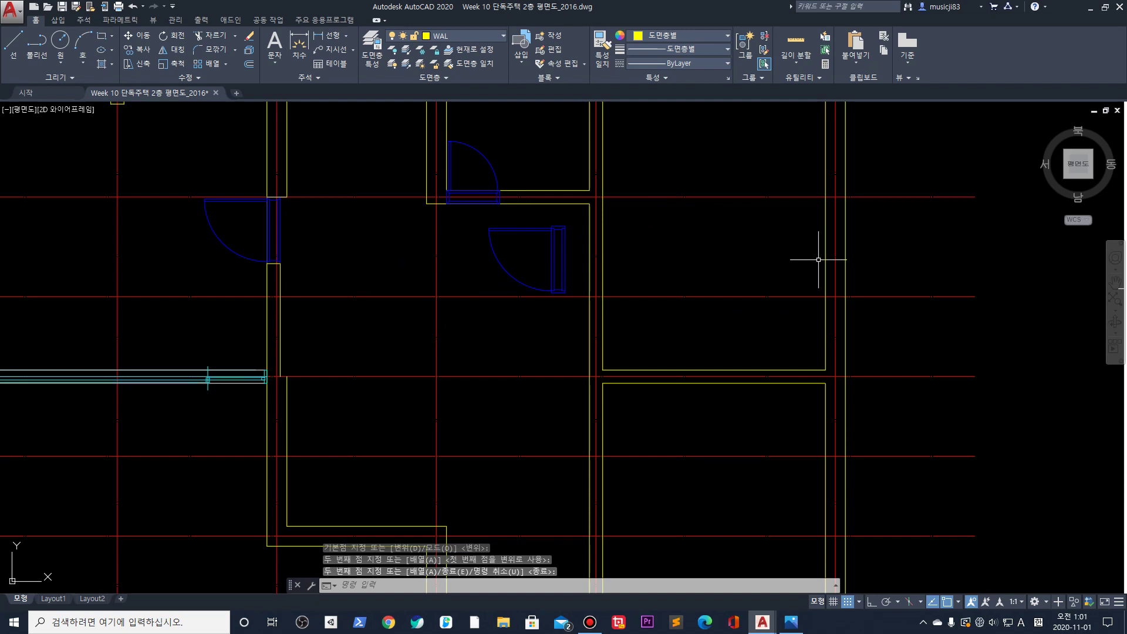
scroll(652, 325, "down", 5)
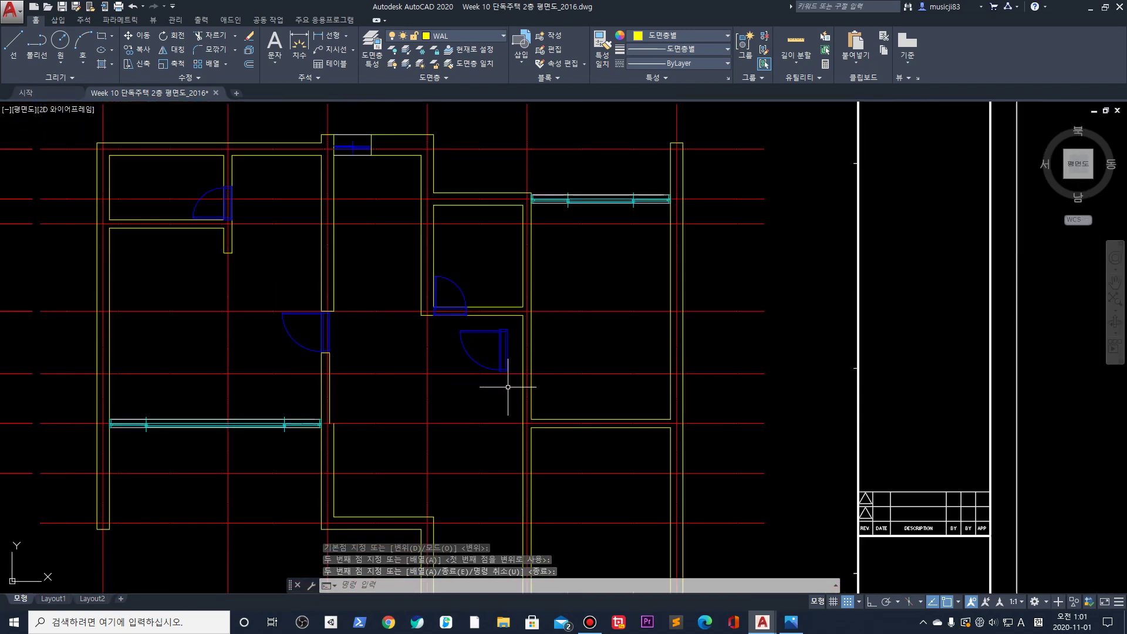
scroll(517, 317, "up", 7)
left_click(518, 314)
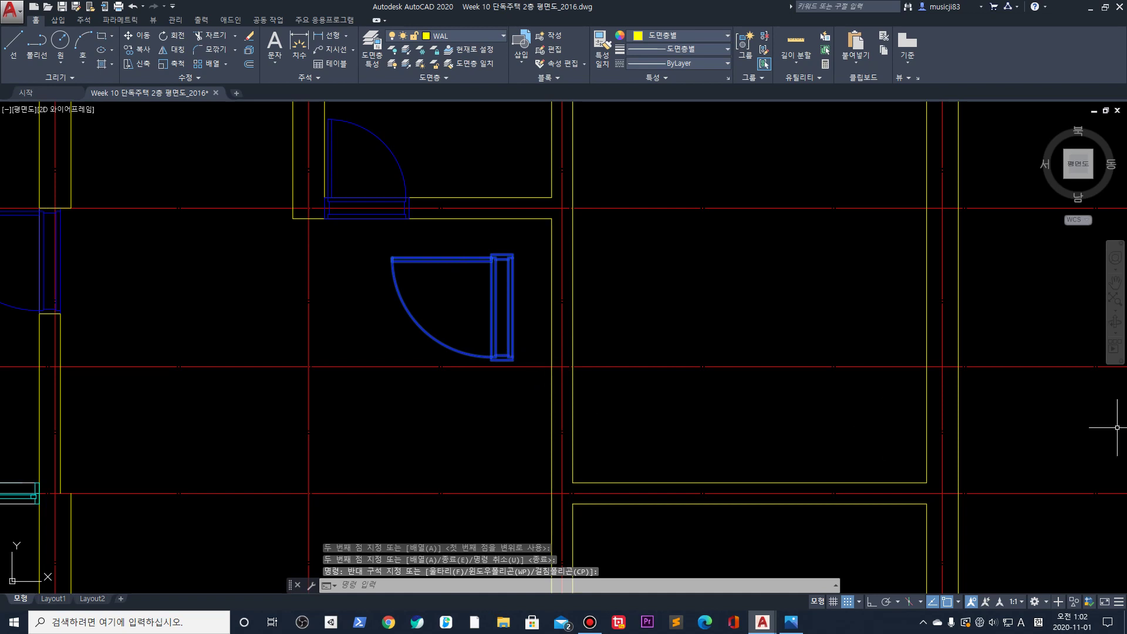
scroll(581, 430, "up", 5)
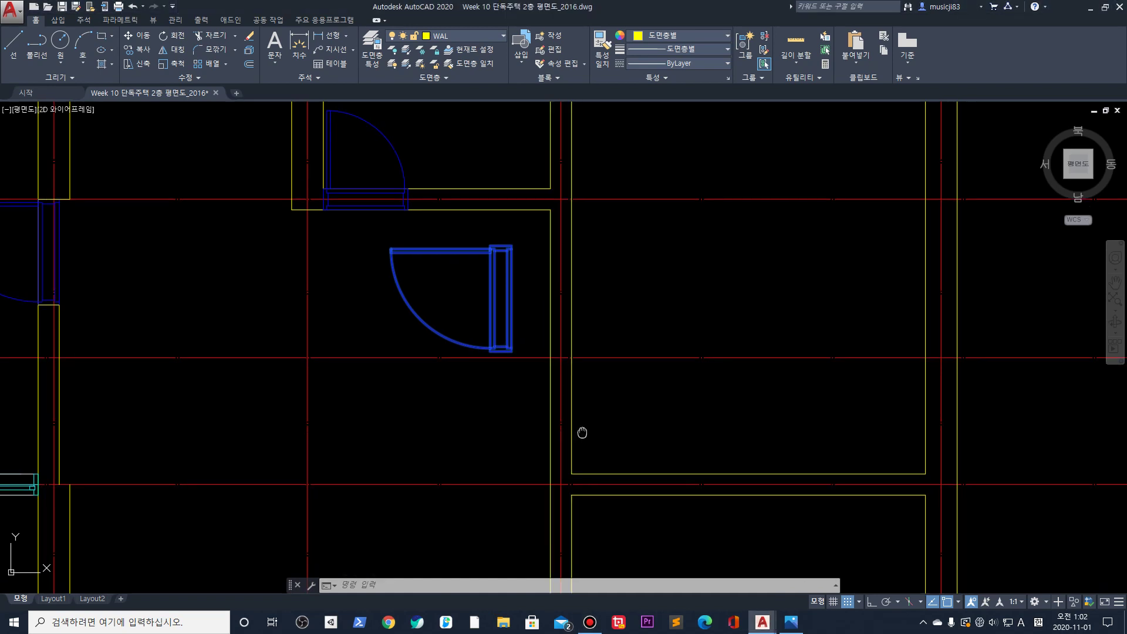
scroll(568, 417, "down", 4)
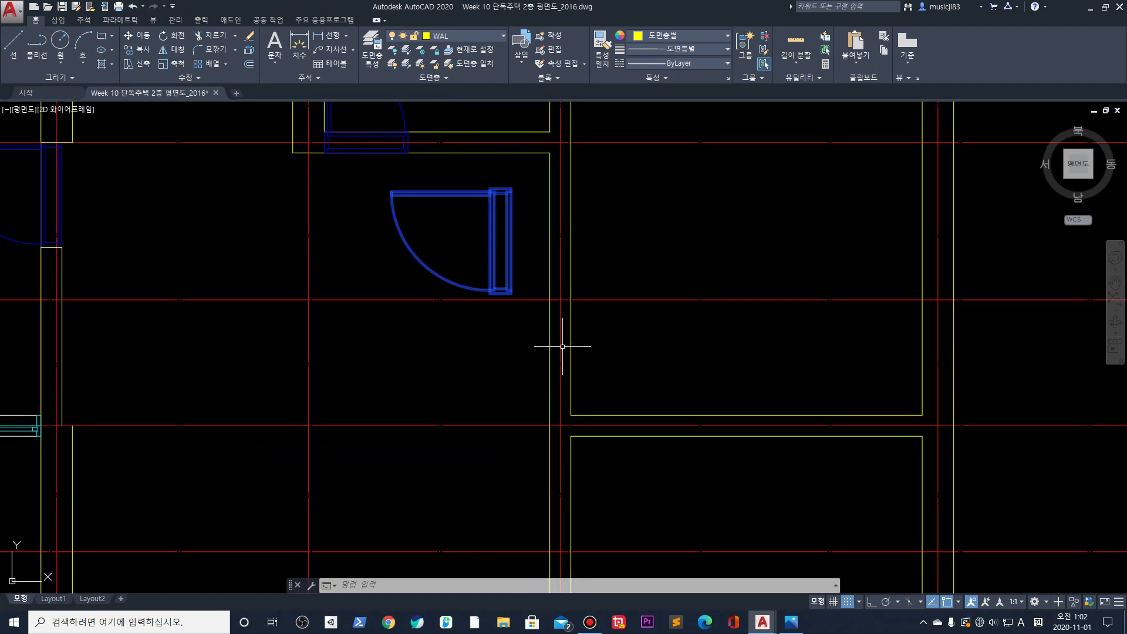
left_click(584, 432)
right_click(587, 437)
key("Escape")
key("Escape")
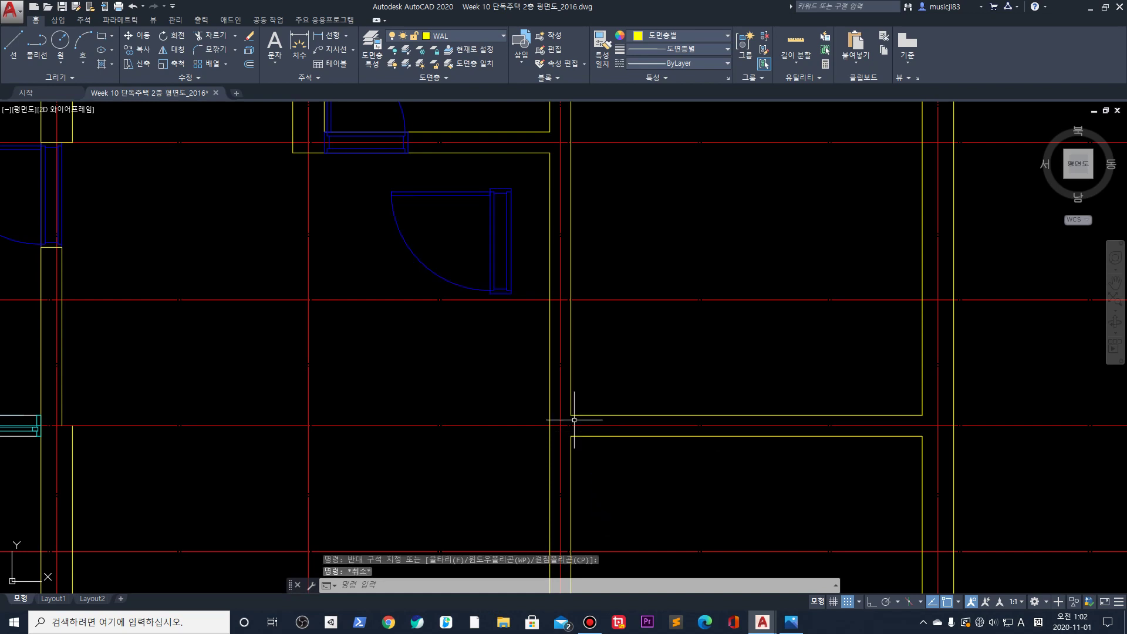
Draw two lines across the X4 wall, continuing the upper and lower faces of the partition on the Y4 axis
key("l")
key("Return")
left_click(571, 415)
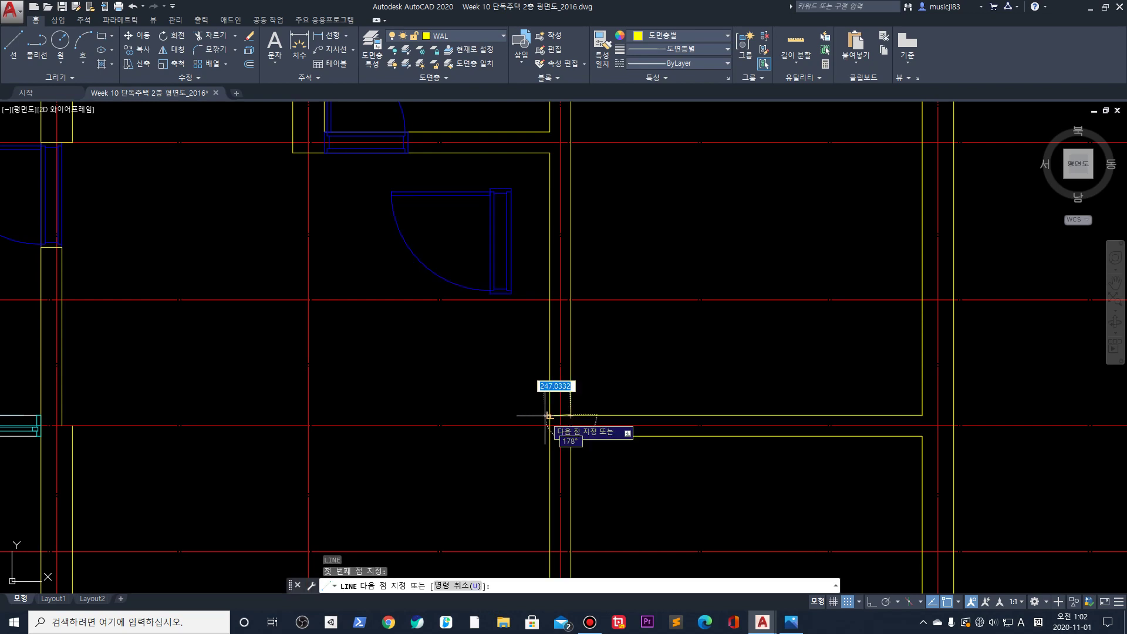
key("Escape")
key("Return")
left_click(570, 435)
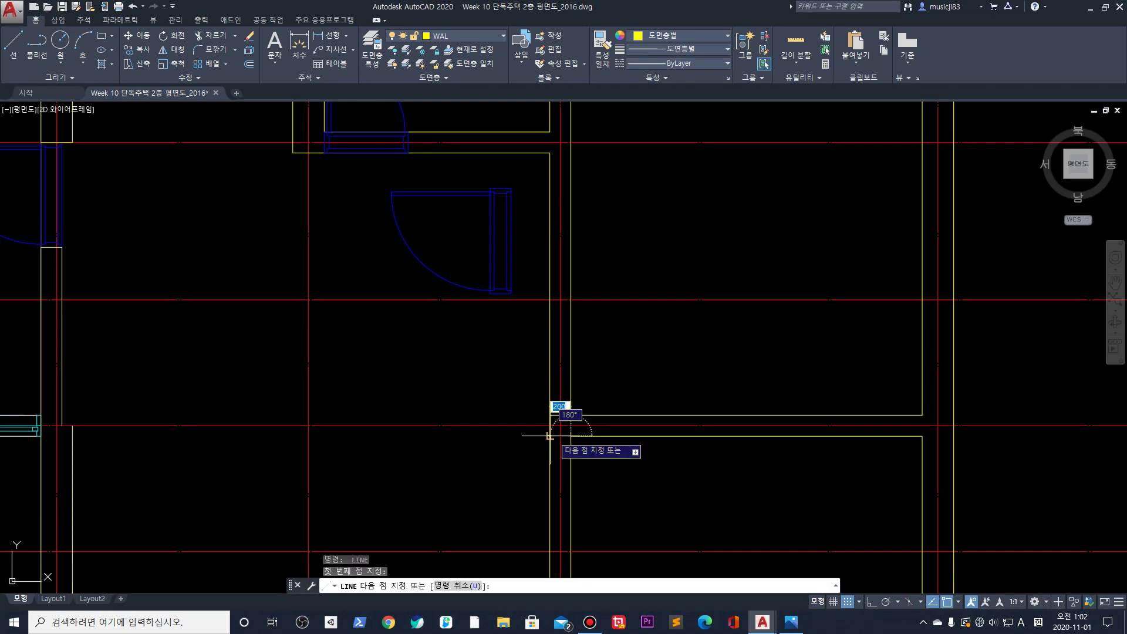
left_click(550, 435)
scroll(550, 436, "up", 2)
key("Return")
left_click(558, 416)
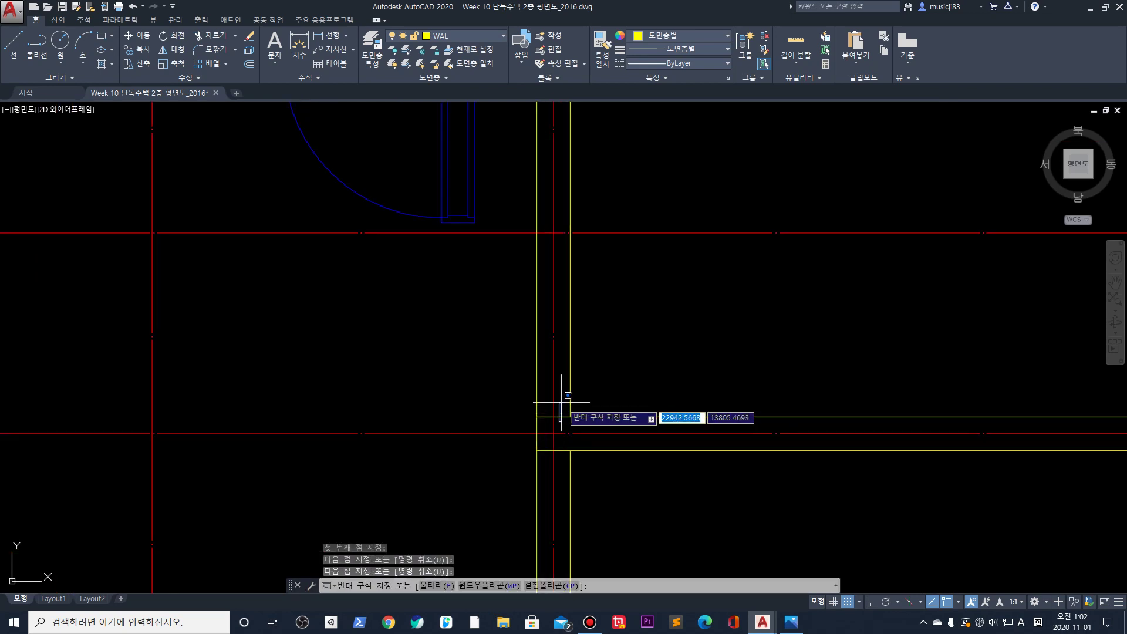
left_click(558, 421)
left_click(555, 417)
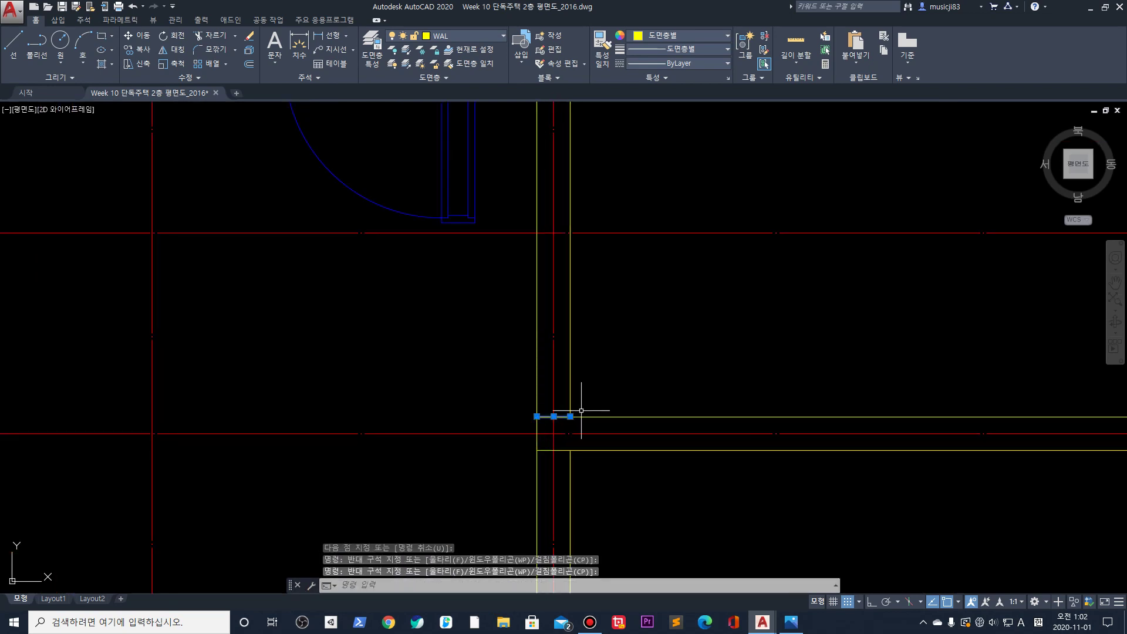
type("m")
key("Return")
left_click(570, 417)
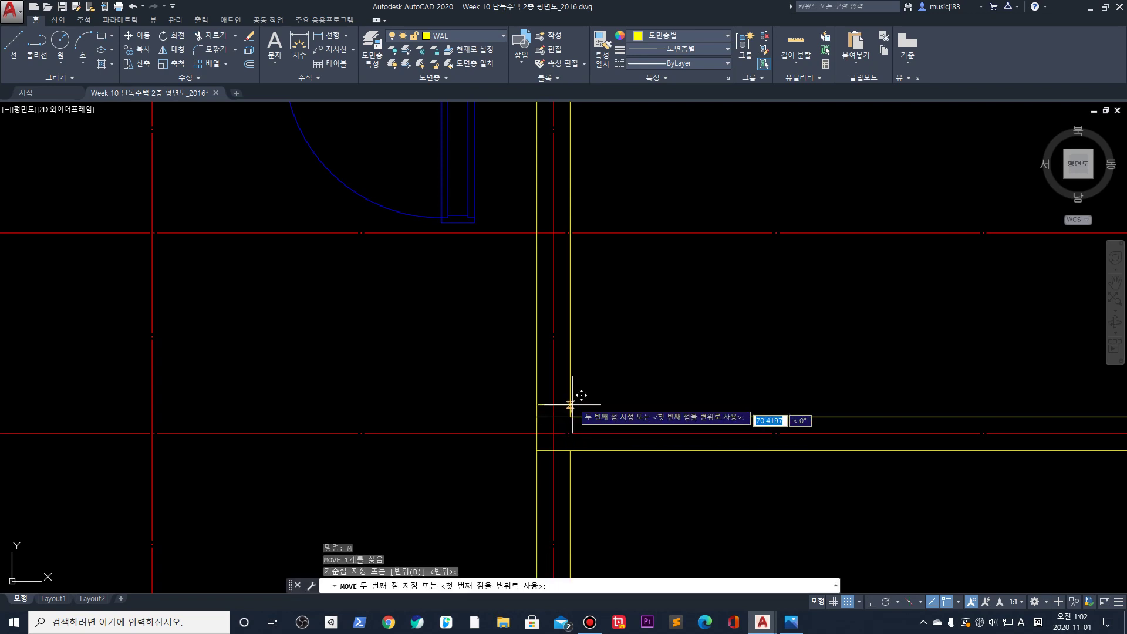
type("1")
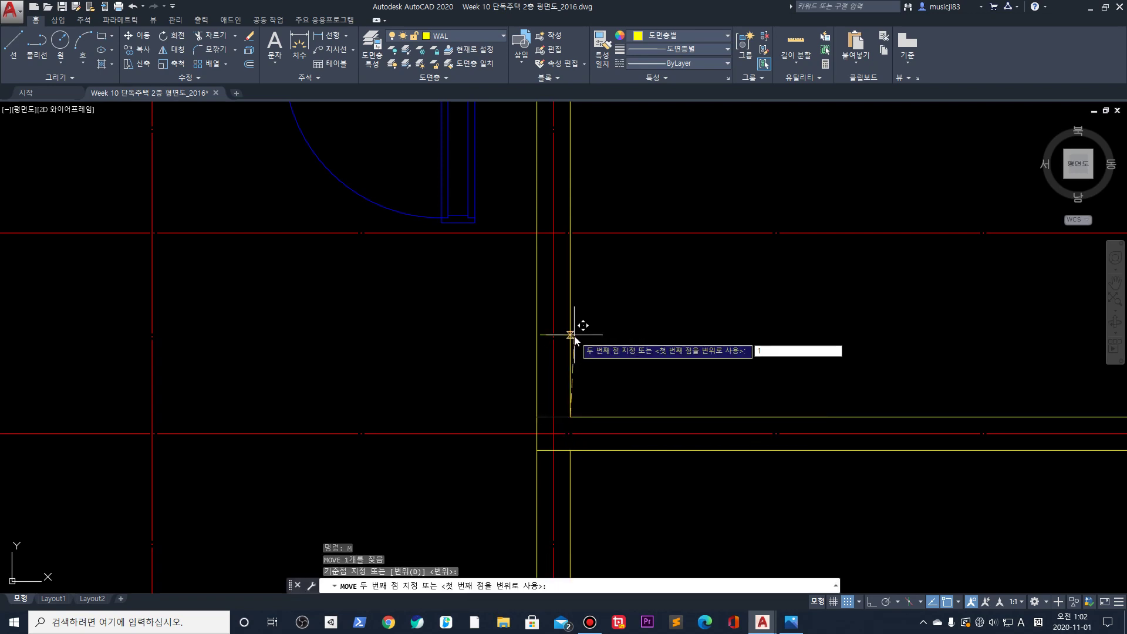
key("Escape")
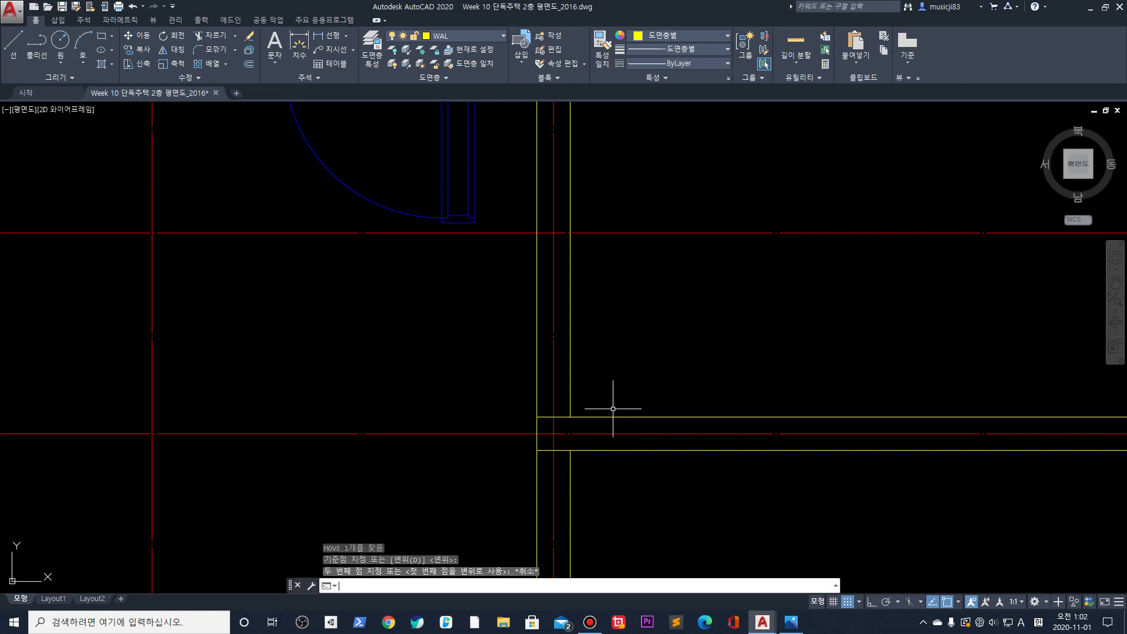
Turn on ortho mode
key("F8")
Try to move the upper line across the X4 wall by 100, and undo the move
left_click(553, 417)
left_click(559, 406)
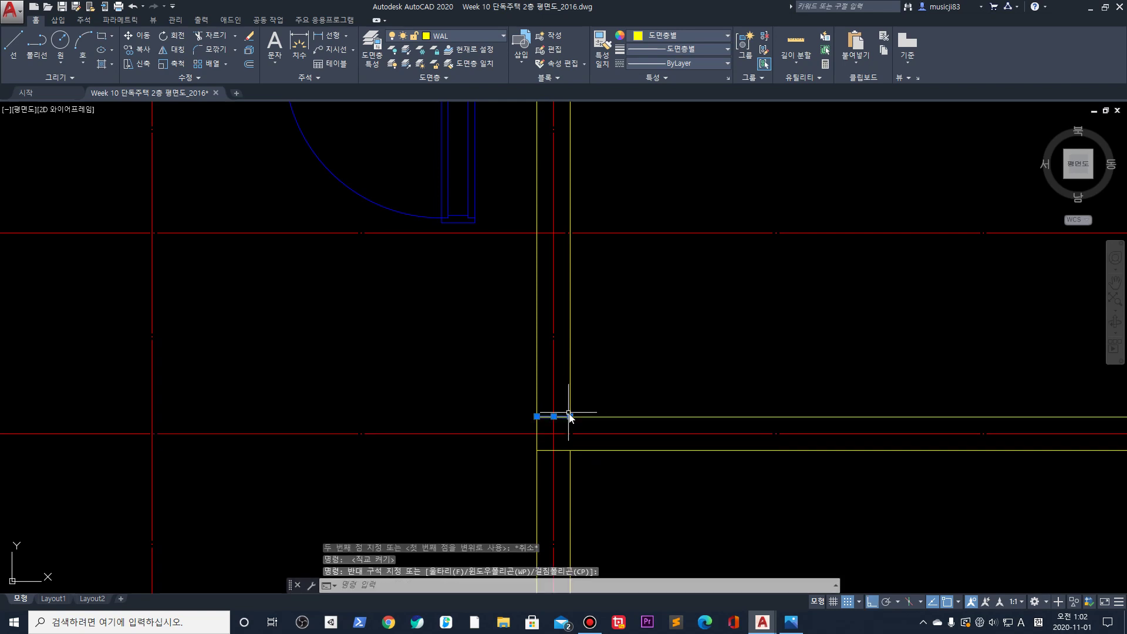
type("m")
key("Return")
left_click(569, 418)
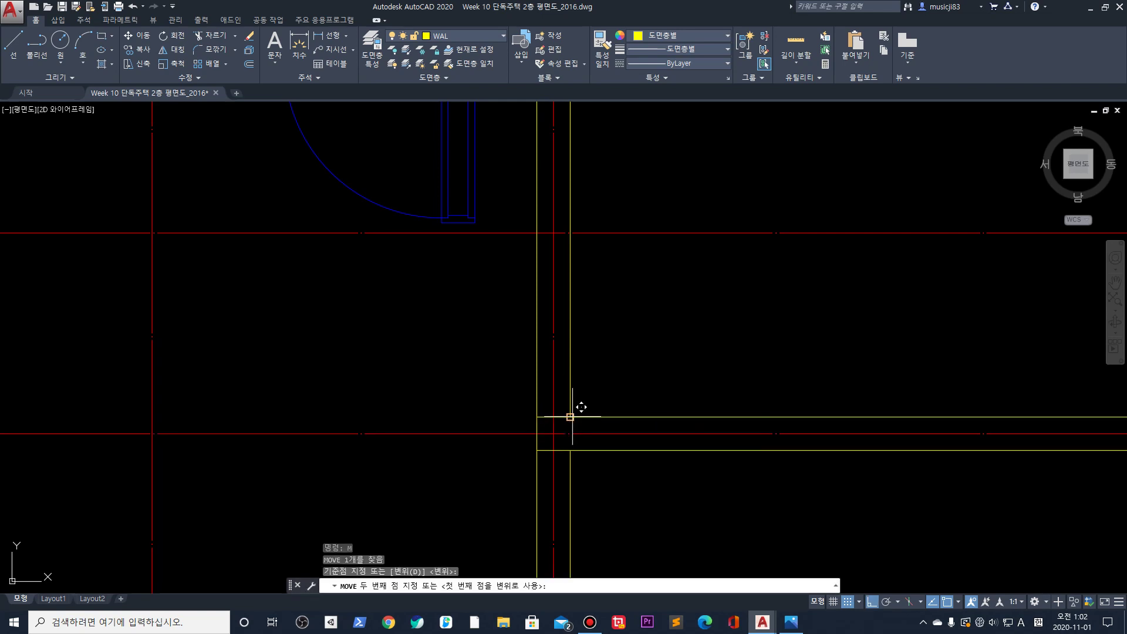
type("100")
key("Return")
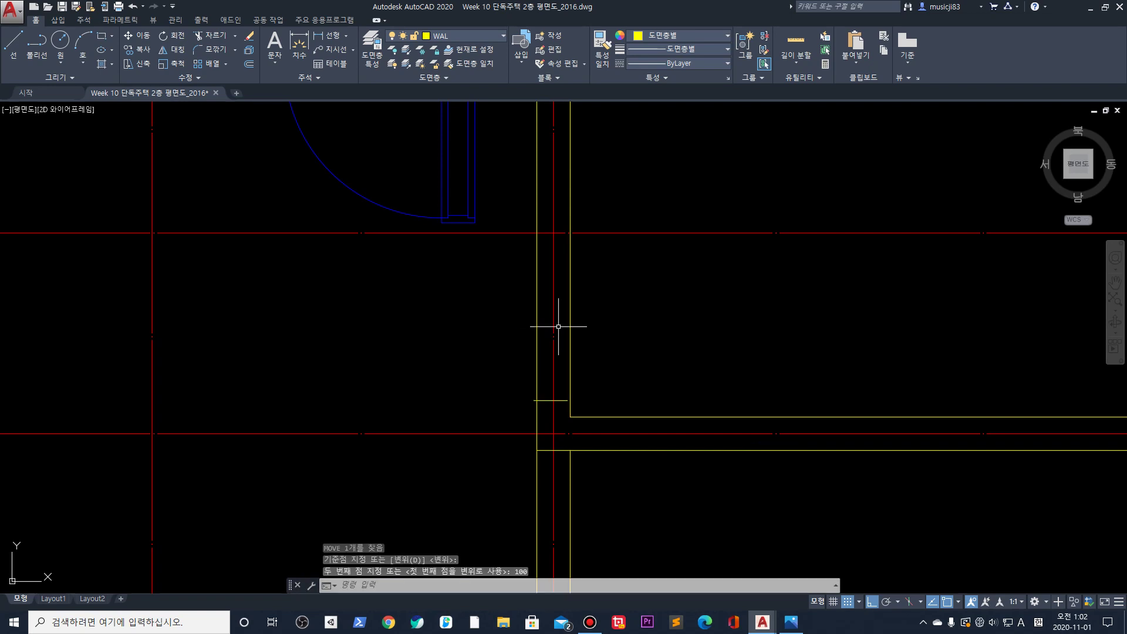
key("ctrl+z")
scroll(563, 416, "up", 2)
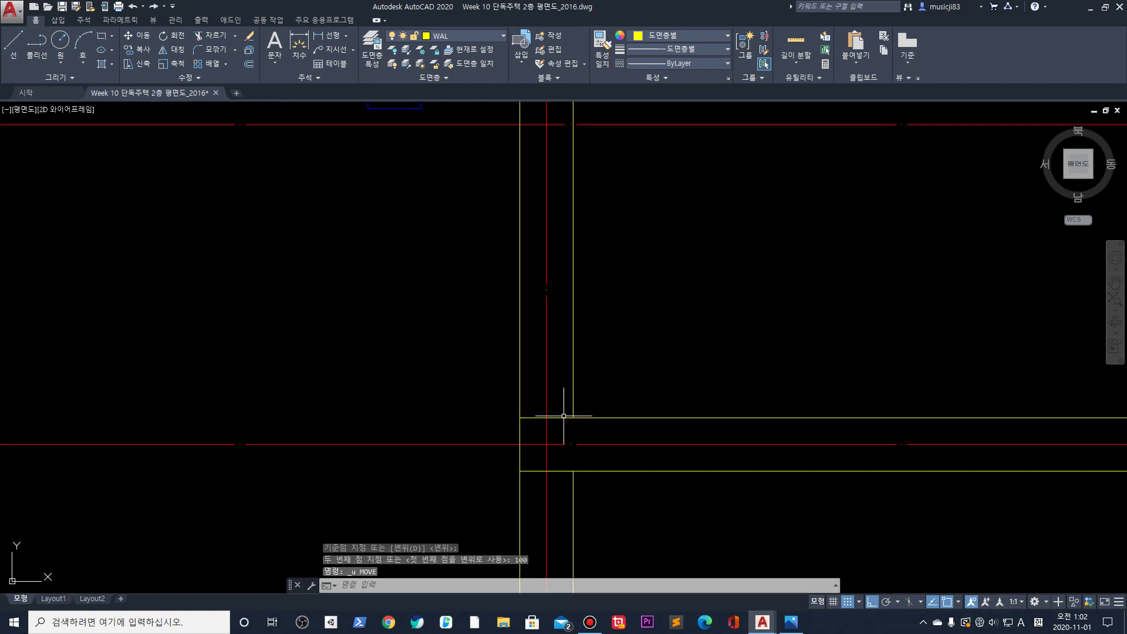
left_click(554, 415)
left_click(553, 424)
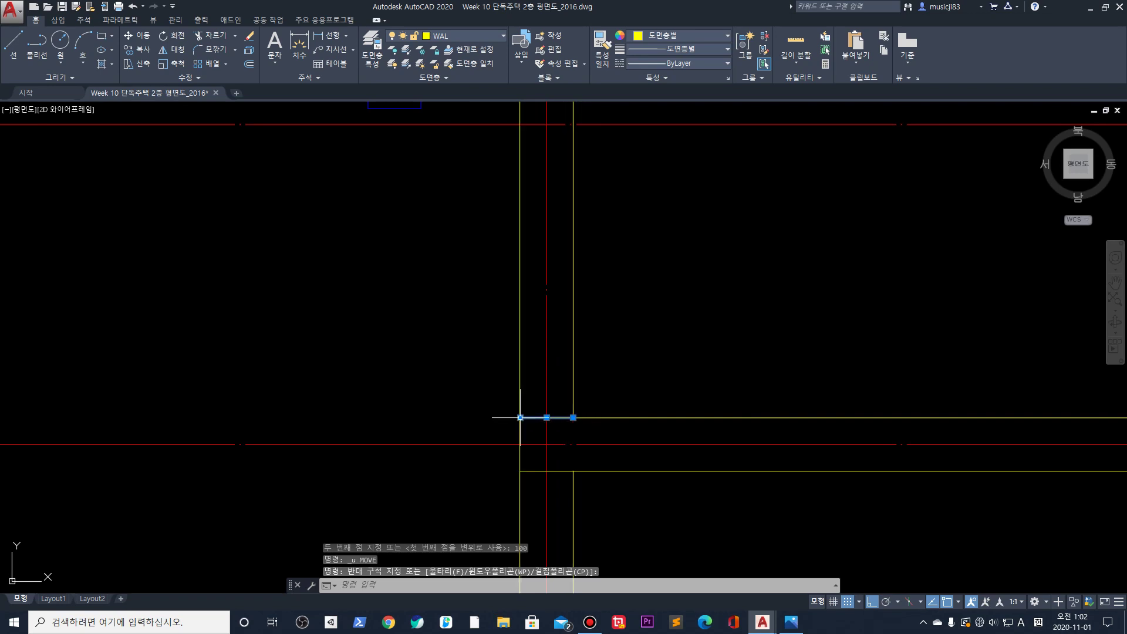
type("u")
key("Return")
Move the upper line across the X4 wall 100 upward, away from the Y4 partition
scroll(549, 424, "up", 4)
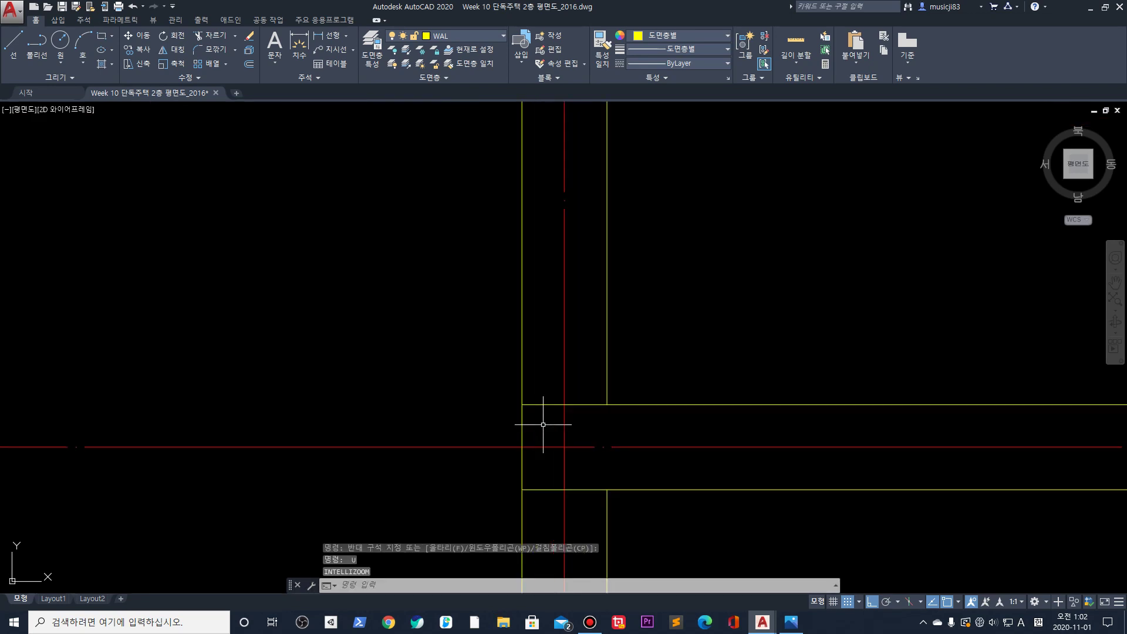
left_click(540, 428)
left_click(531, 385)
type("m")
key("Return")
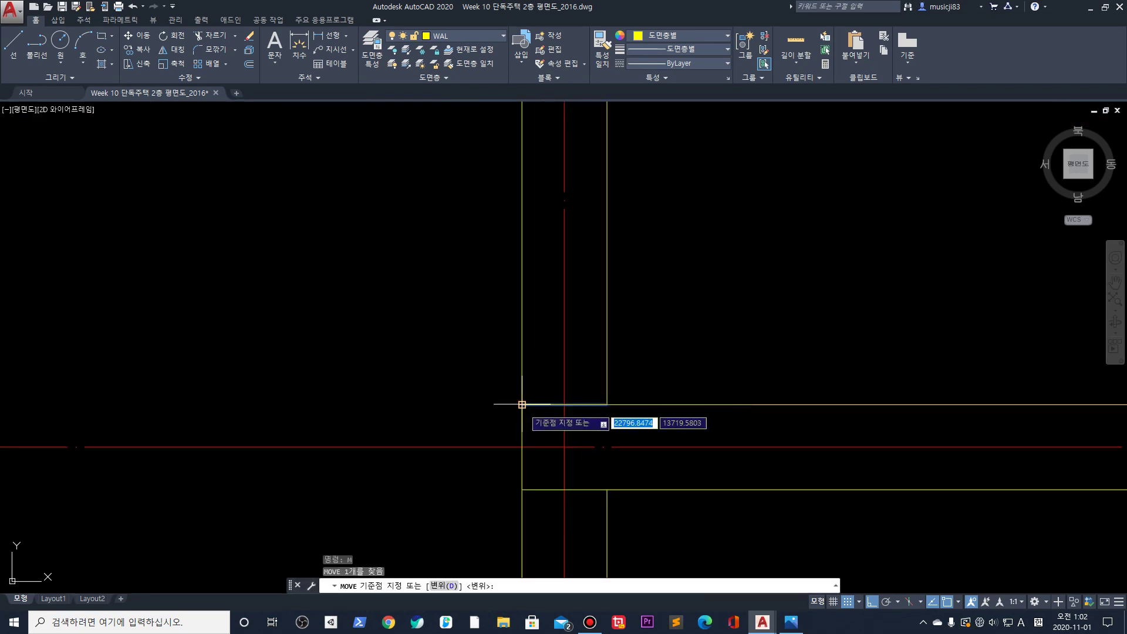
left_click(523, 404)
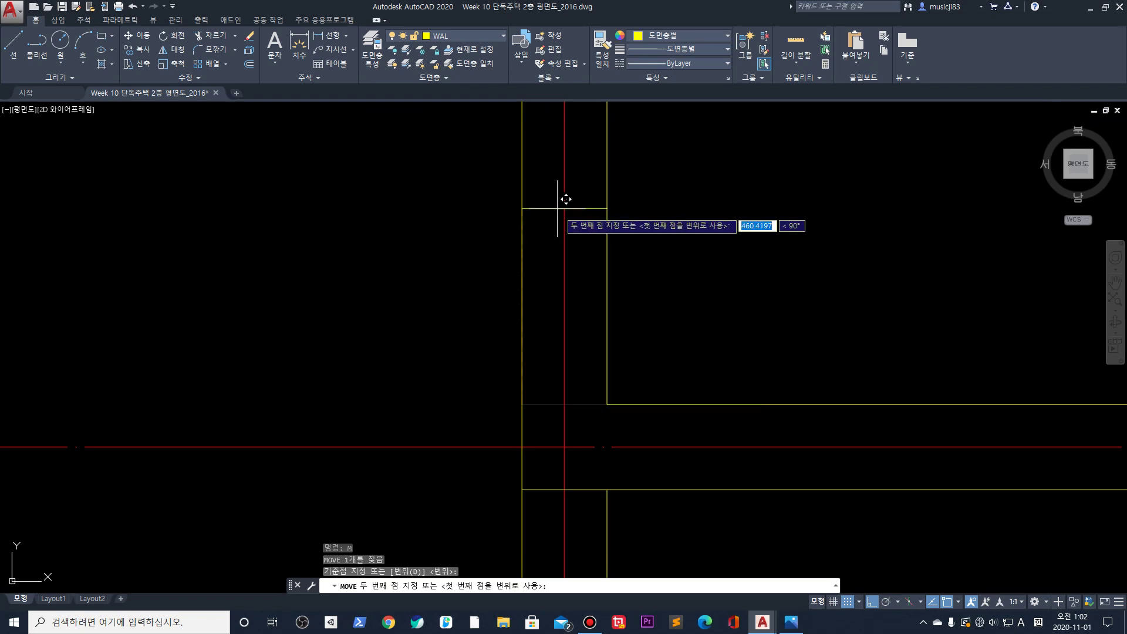
type("100")
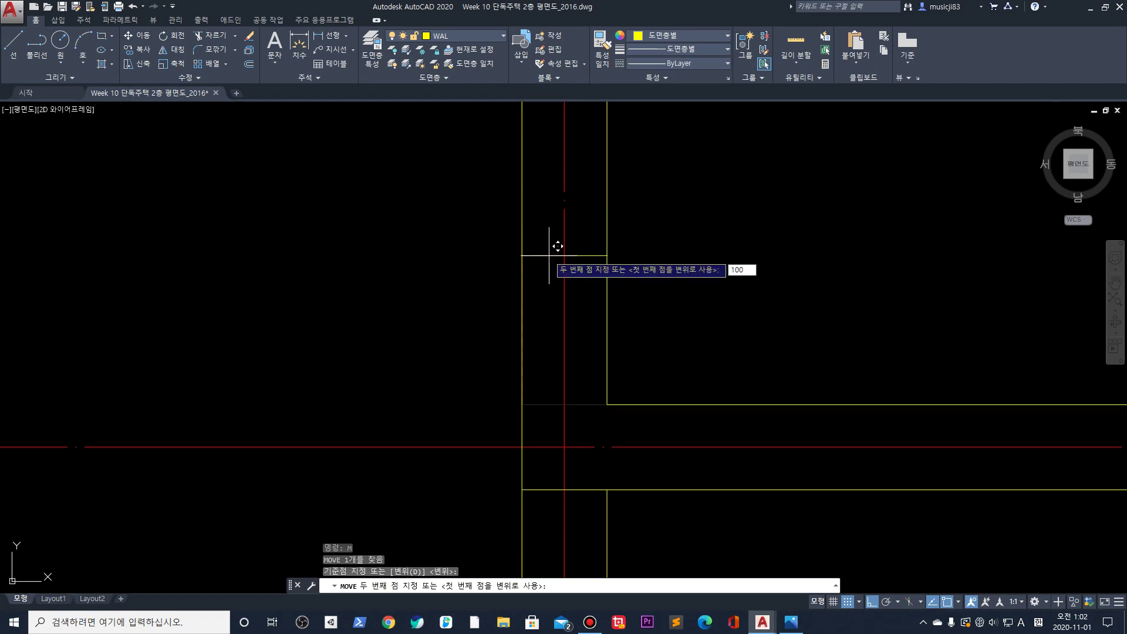
key("Return")
Move the lower line across the X4 wall downward by the offset between the upper line and the partition's upper face
scroll(553, 257, "down", 2)
middle_click_drag(649, 315, 578, 221)
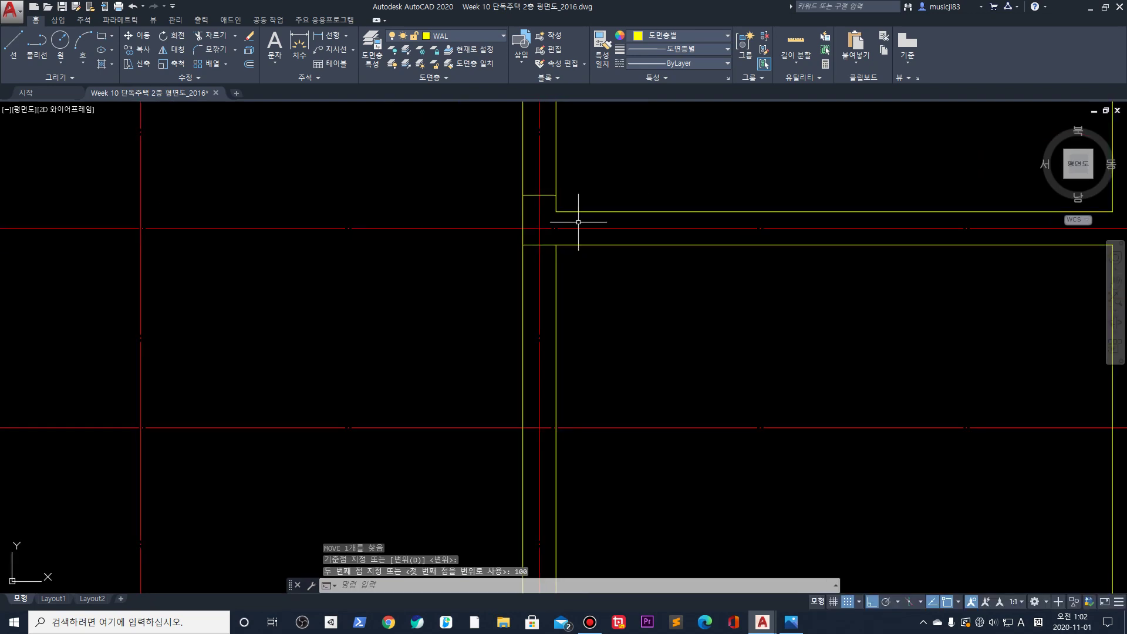
left_click(536, 242)
left_click(628, 213)
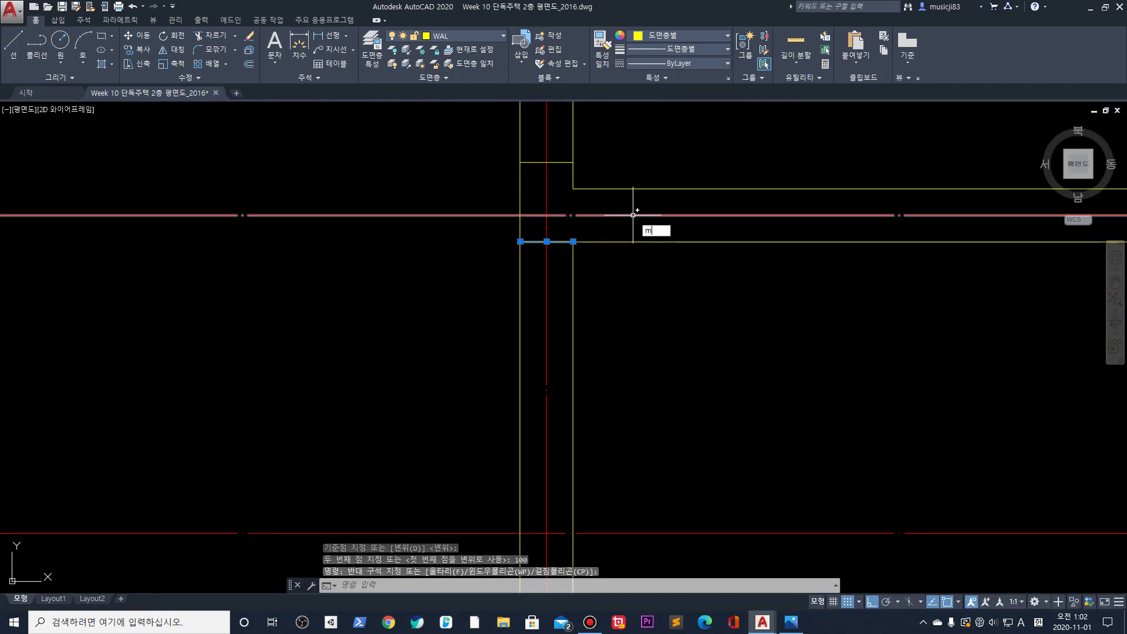
type("m")
key("Return")
left_click(574, 162)
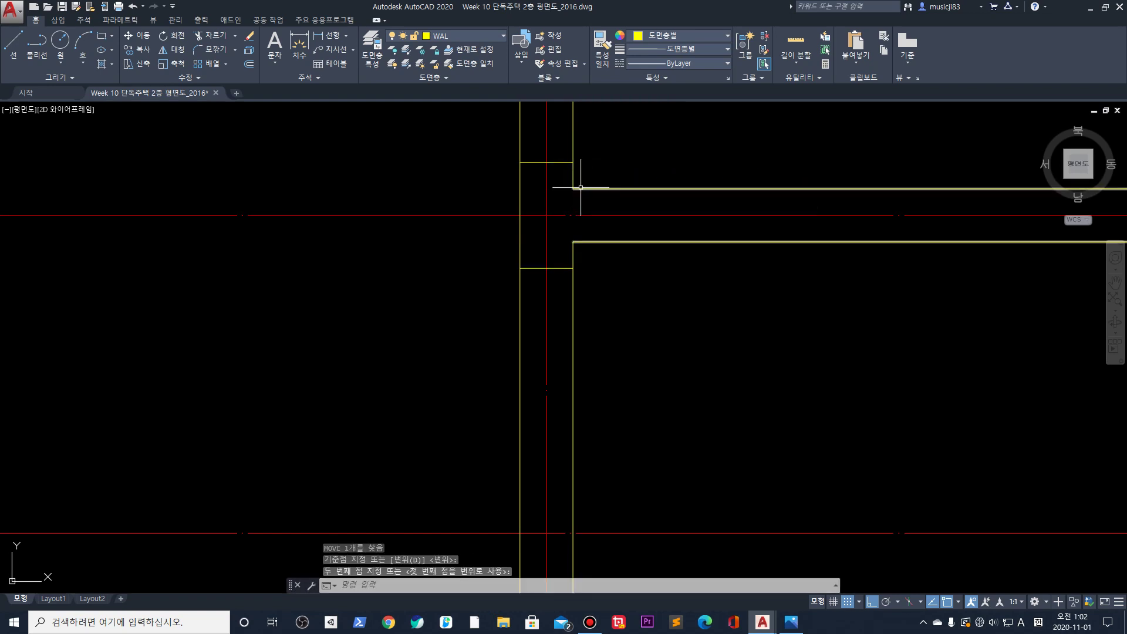
key("Escape")
scroll(604, 254, "down", 4)
mouse_move(524, 274)
middle_mouse_down()
mouse_move(540, 234)
mouse_move(440, 189)
middle_mouse_up()
scroll(516, 400, "up", 3)
scroll(515, 399, "up", 2)
left_click(468, 370)
left_click(453, 387)
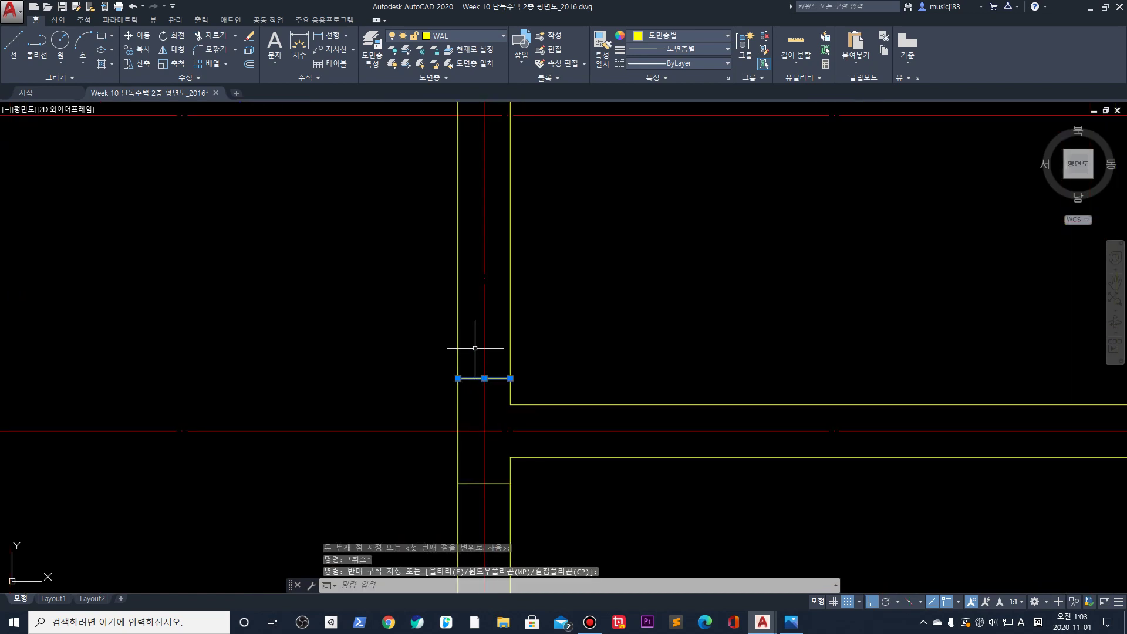
type("m")
key("Return")
left_click(510, 378)
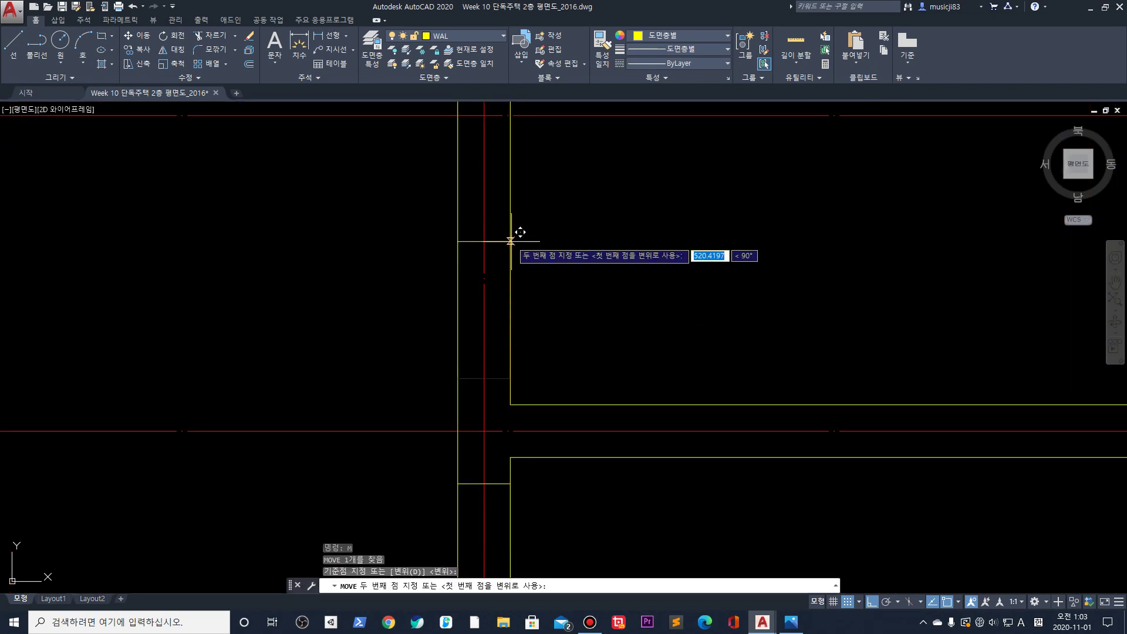
key("Escape")
Copy the upper line across the X4 wall 1000 upward to mark the far side of a door opening
type("co")
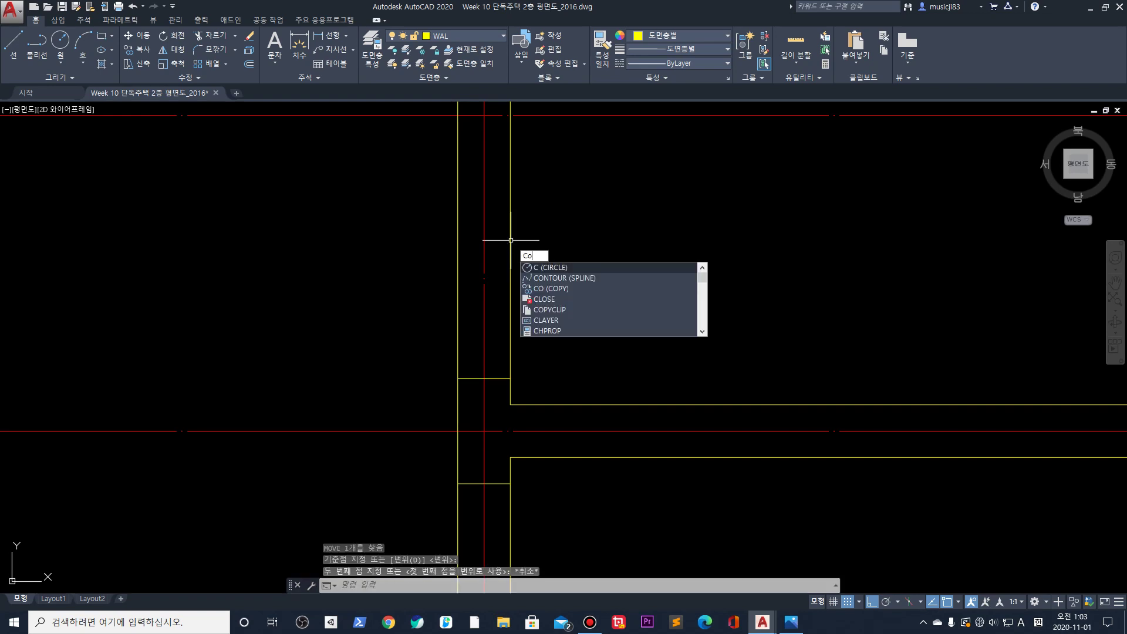
key("Return")
key("Return")
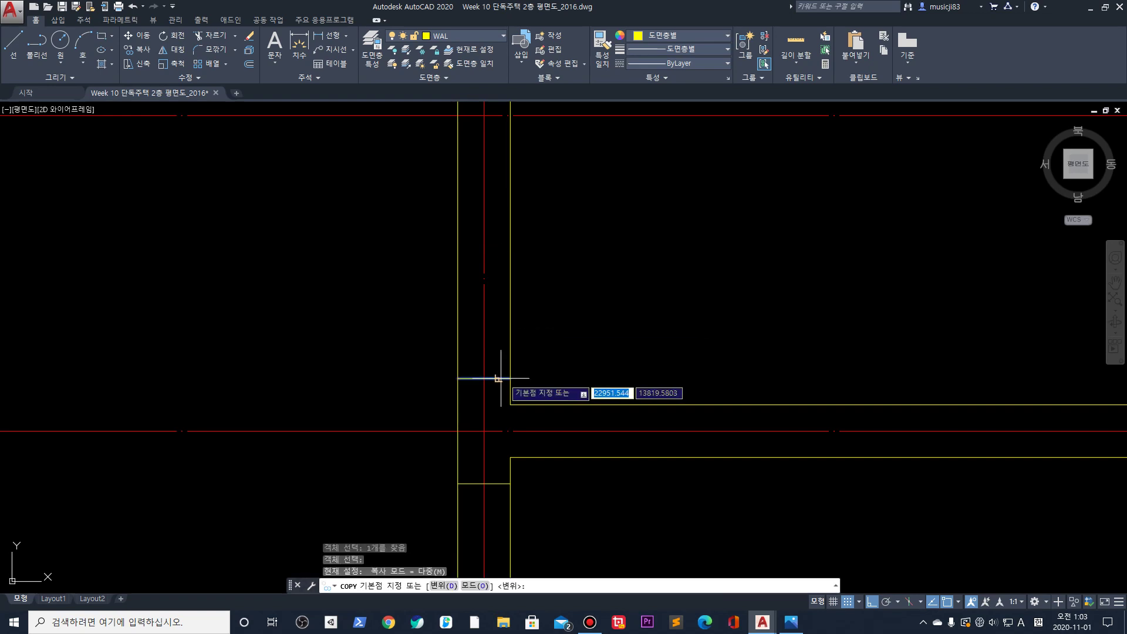
left_click(510, 378)
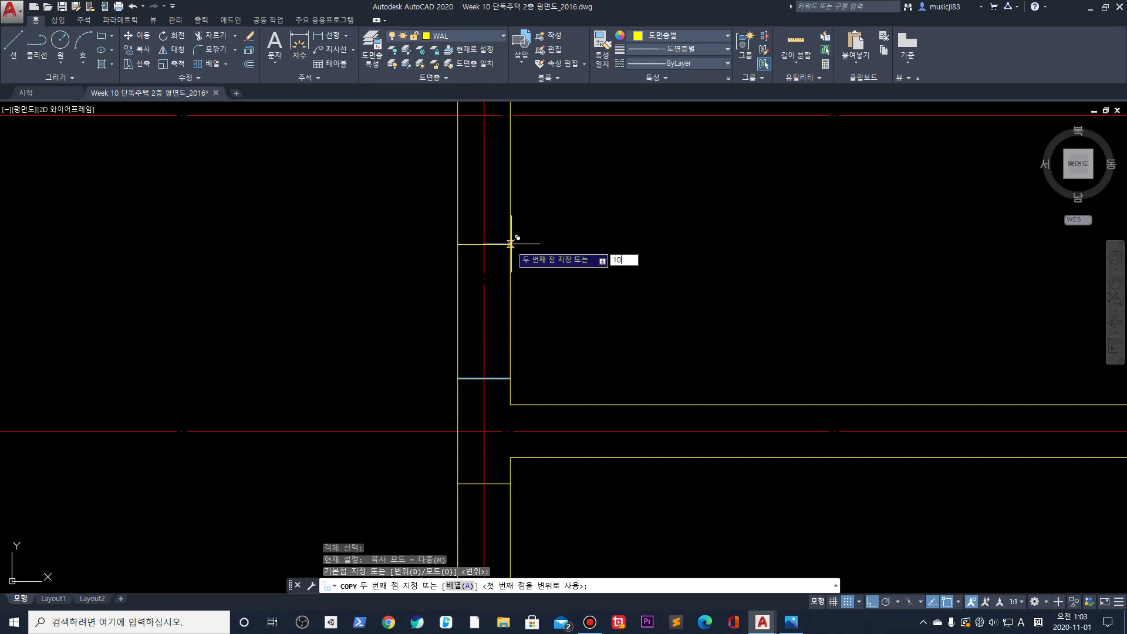
type("1000")
key("Return")
scroll(510, 243, "down", 4)
key("Escape")
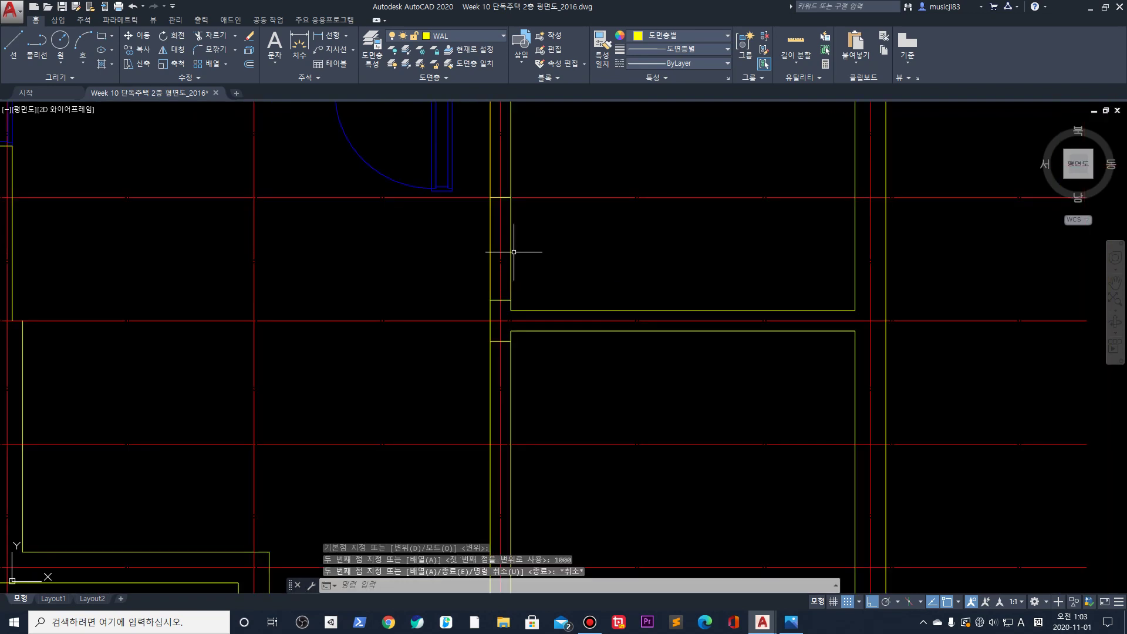
Copy the lower line across the X4 wall downward by the spacing between the two lines above the Y4 partition
scroll(509, 345, "up", 2)
left_click(508, 348)
left_click(505, 325)
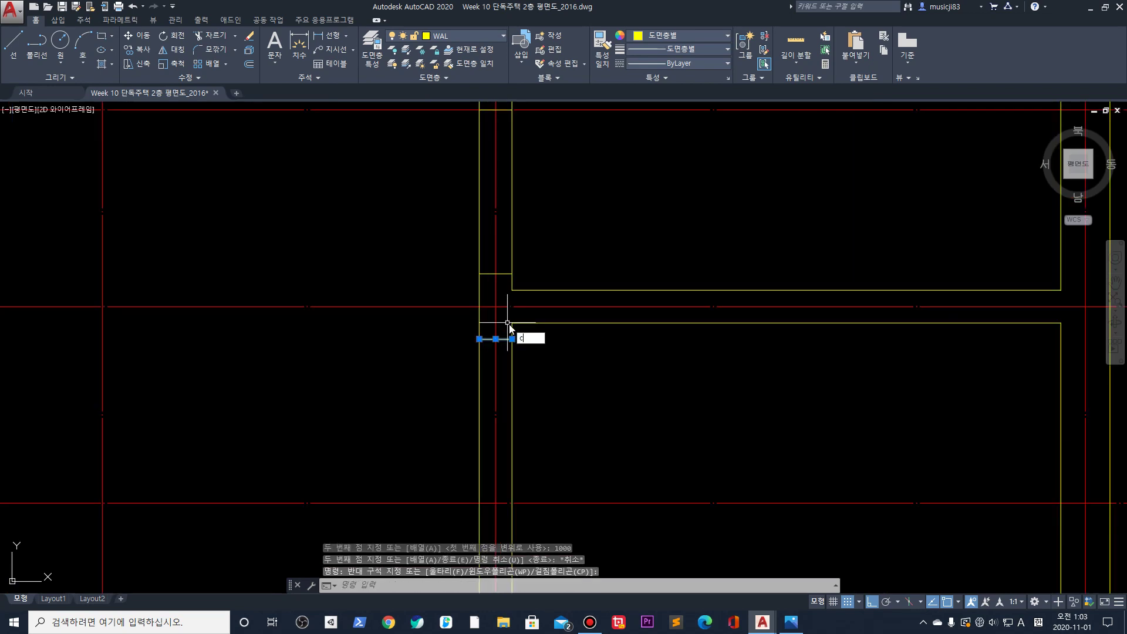
type("co")
key("space")
middle_click_drag(514, 174, 509, 193)
left_click(506, 129)
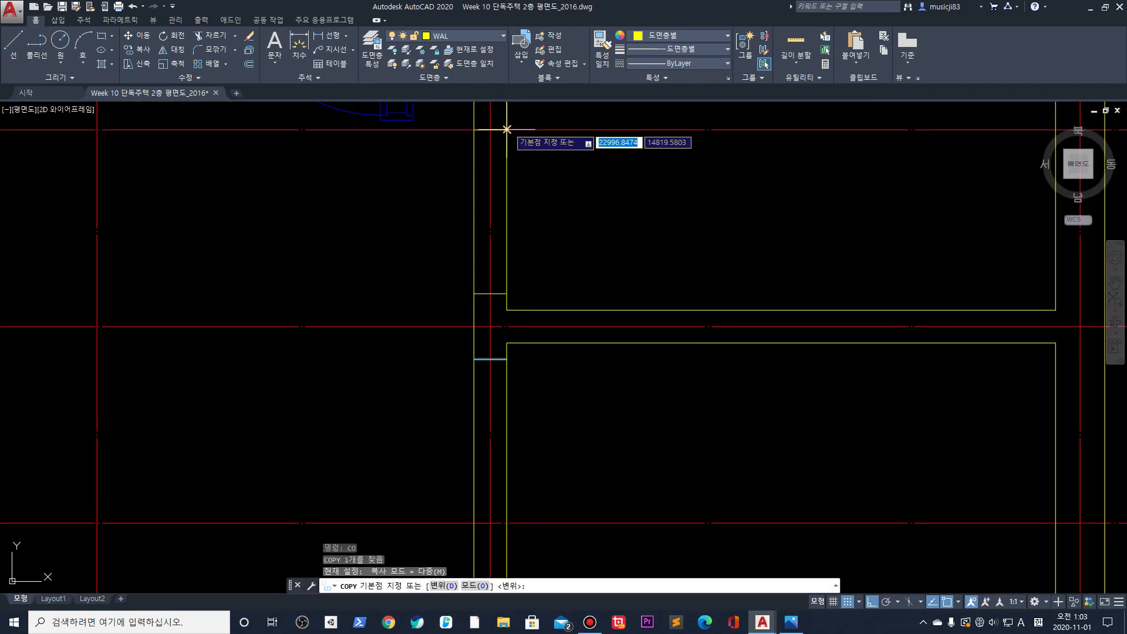
left_click(508, 294)
key("Escape")
Trim the X4 wall faces between the marker lines to open doorways above and below the Y4 partition
middle_click_drag(581, 427, 585, 387)
scroll(585, 387, "down", 2)
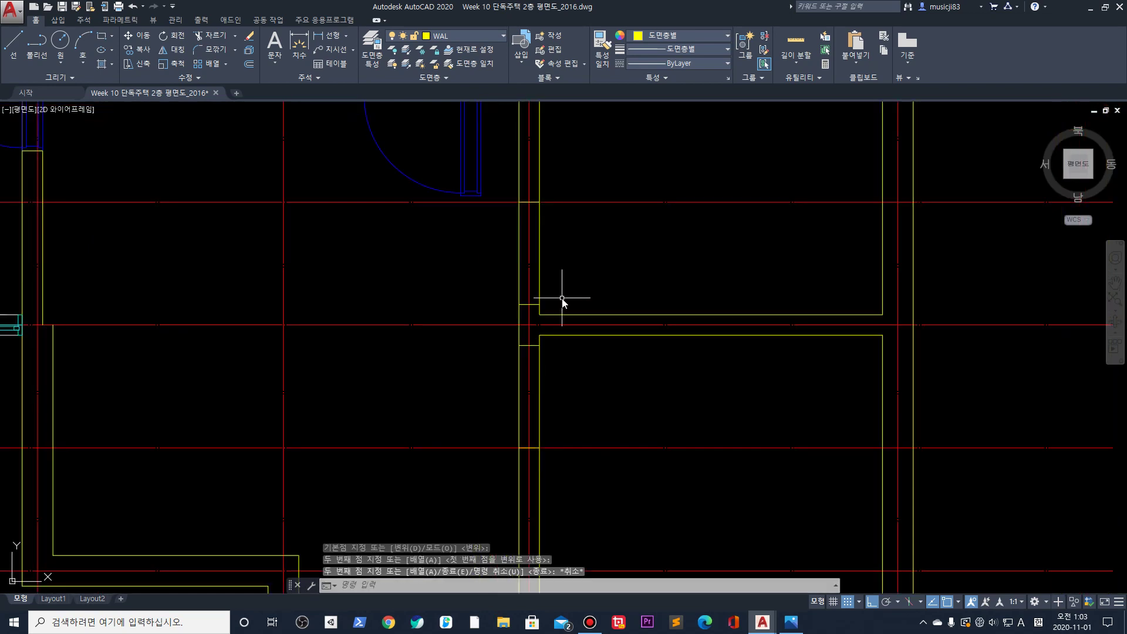
type("tr")
key("space")
left_click(570, 467)
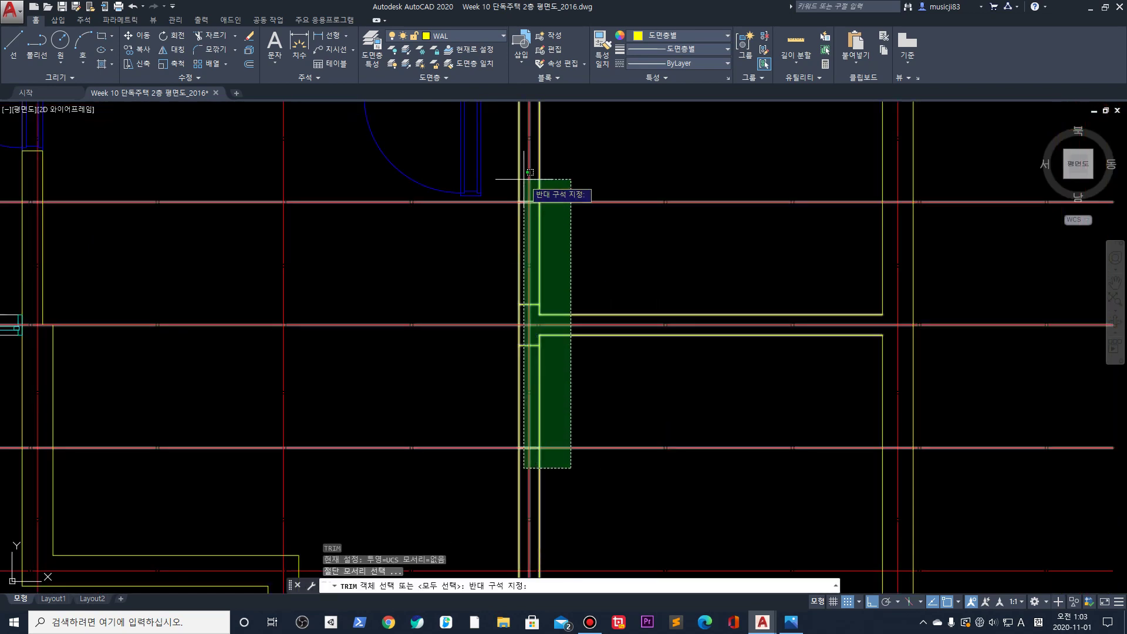
left_click(530, 172)
scroll(519, 185, "up", 3)
key("space")
scroll(493, 244, "down", 3)
key("Escape")
Rotate the hall door beside the X4 wall about the upper right corner of its frame
scroll(489, 299, "down", 2)
middle_click_drag(522, 229, 510, 297)
scroll(475, 275, "up", 4)
left_click(490, 283)
left_click(418, 258)
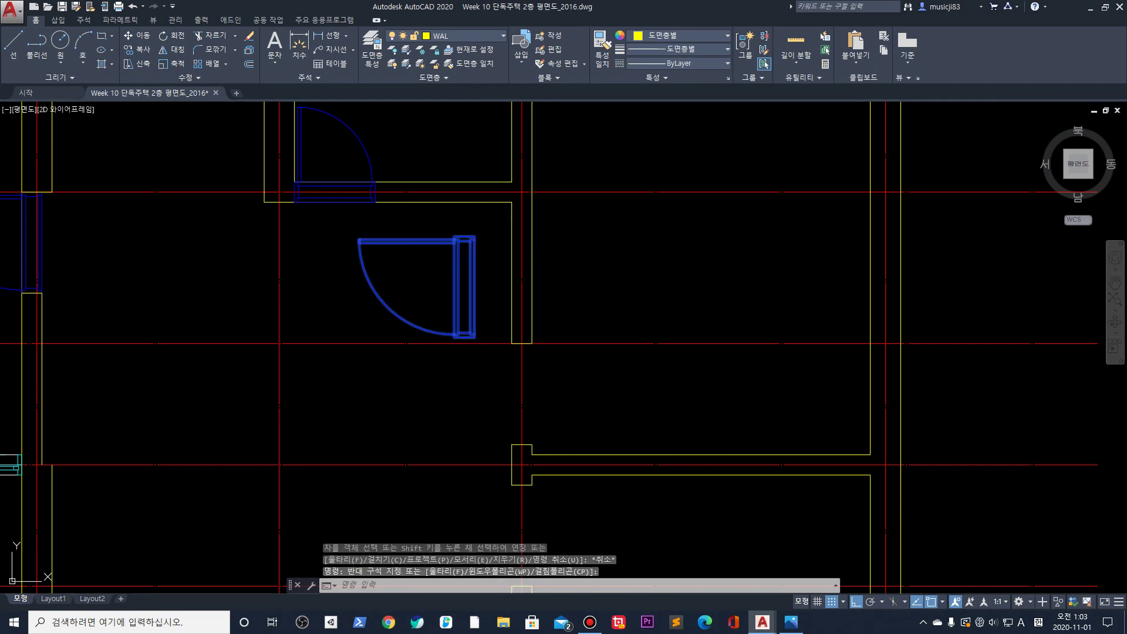
type("ro")
key("space")
left_click(474, 236)
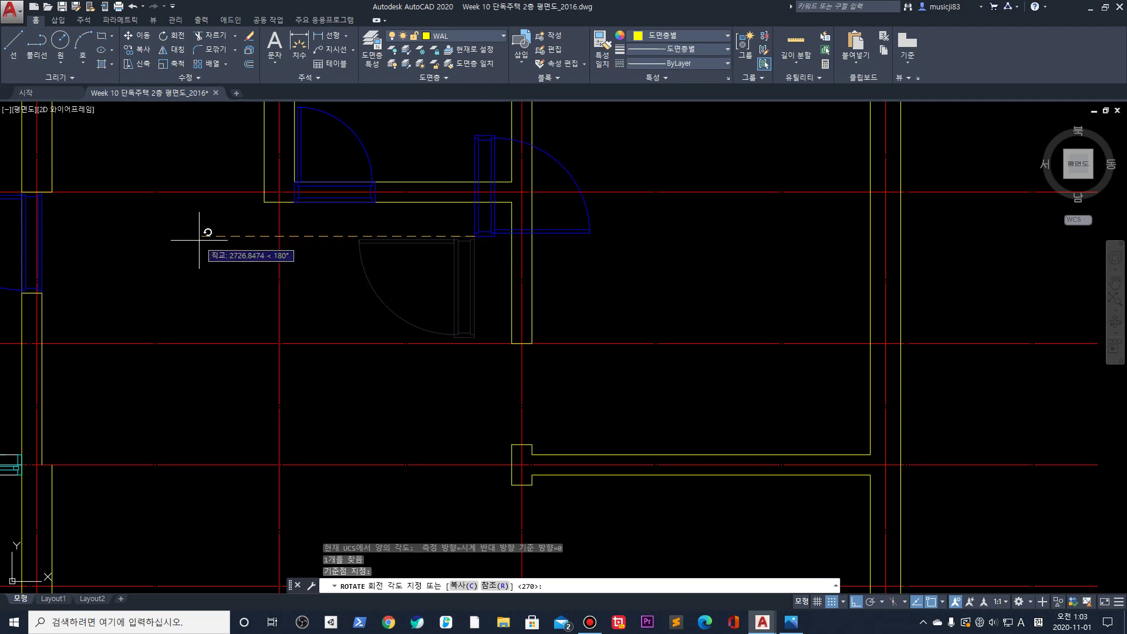
Cancel the pending rotation and move the door block by its corner into the interior wall opening between grid lines Y5 and Y4
key("Escape")
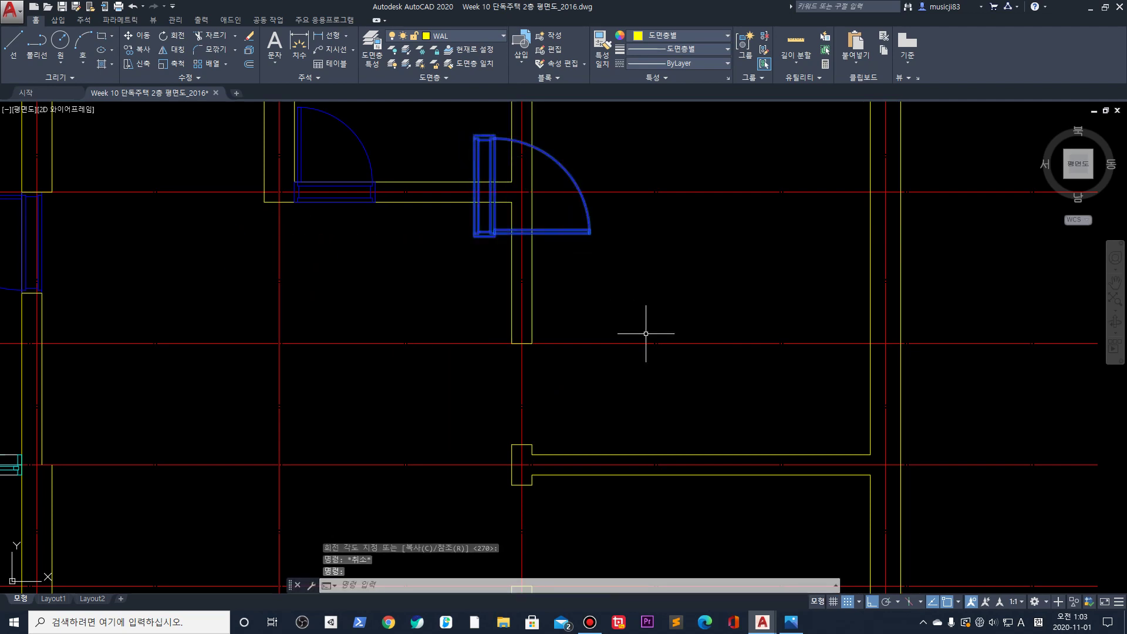
middle_click_drag(646, 334, 597, 270)
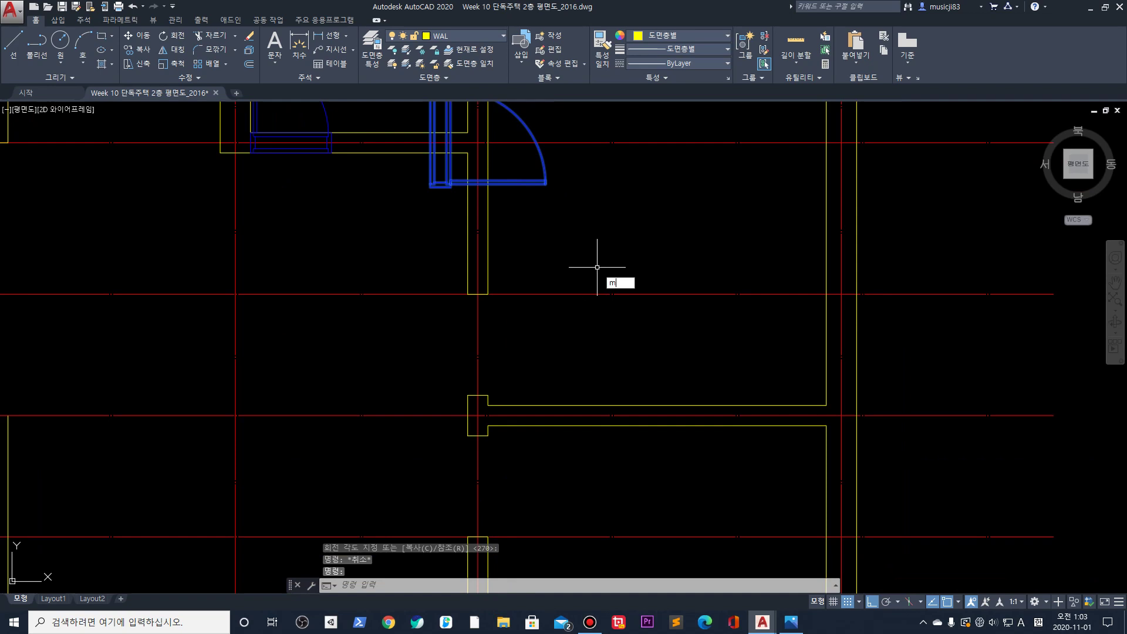
type("m")
key("Return")
scroll(430, 198, "up", 4)
left_click(432, 170)
scroll(432, 170, "down", 4)
left_click(484, 354)
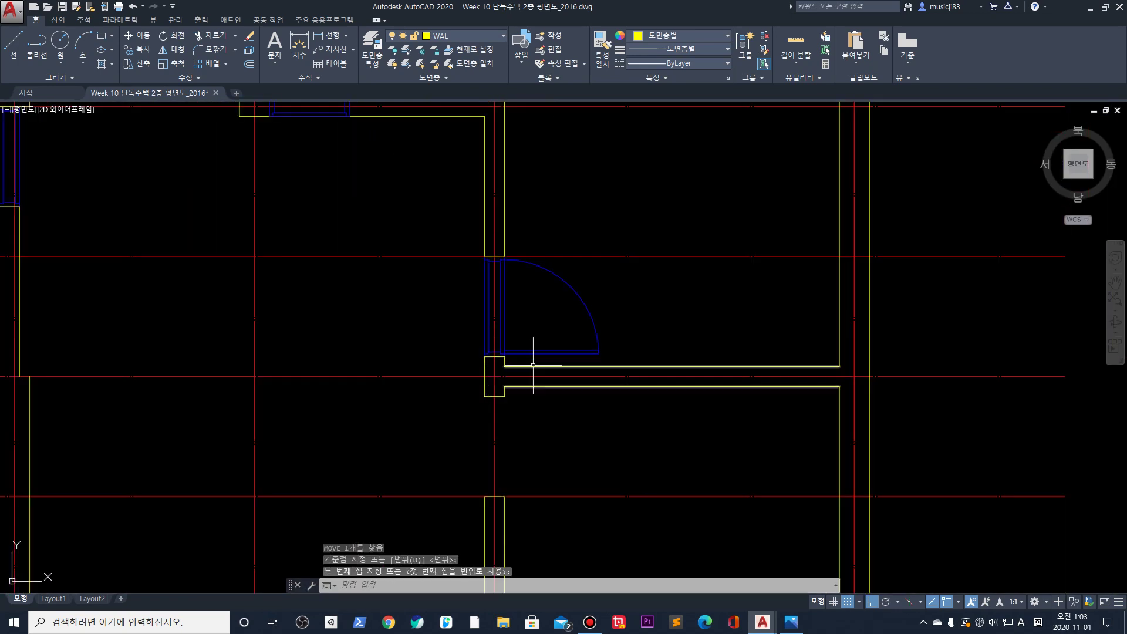
Mirror the placed door block about grid line Y4 into the opening below, keeping the source object
middle_click_drag(533, 365, 548, 252)
left_click(639, 232)
left_click(535, 214)
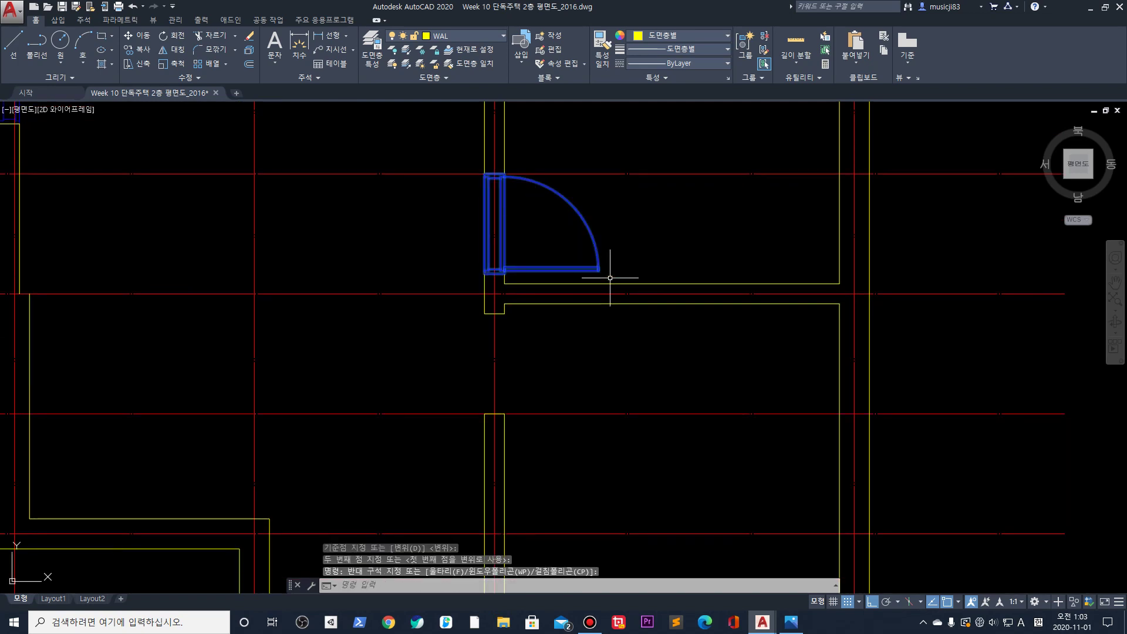
type("mi")
key("Return")
scroll(496, 308, "up", 2)
left_click(495, 294)
scroll(488, 298, "down", 3)
left_click(769, 291)
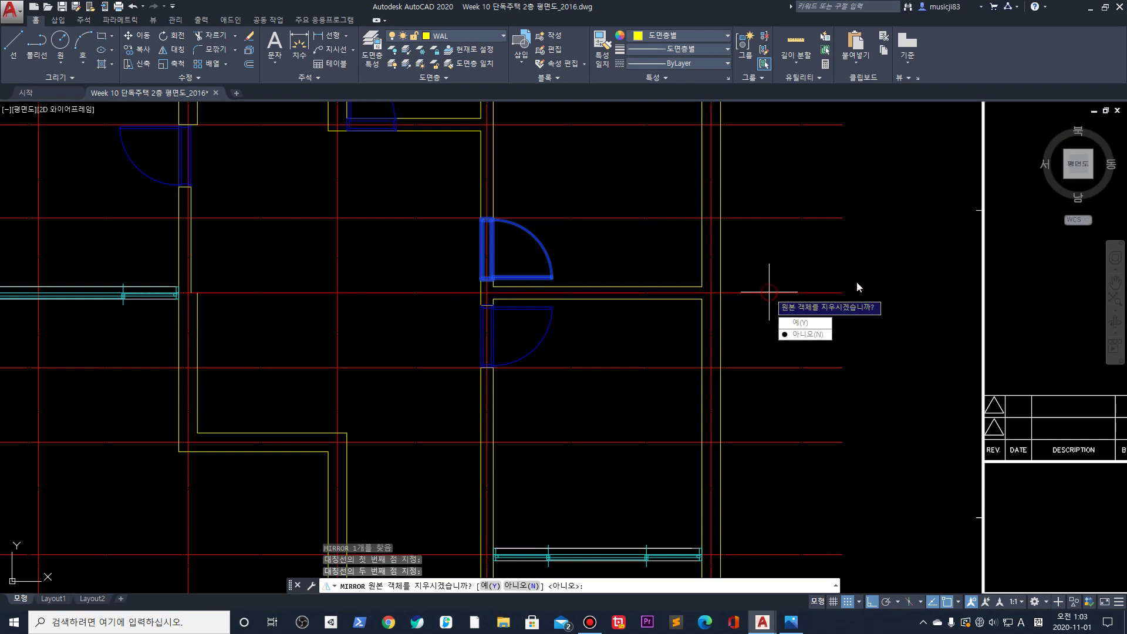
left_click(806, 334)
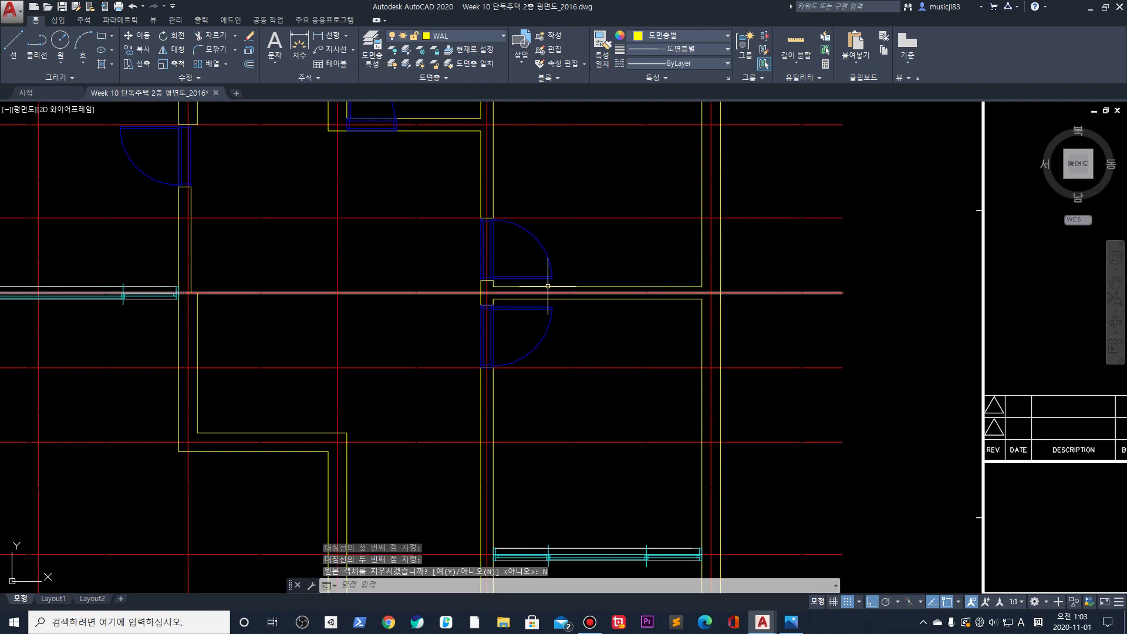
key("Escape")
Draw a short horizontal guide line outward from the upper-left outer corner of the exterior wall
scroll(511, 277, "down", 6)
scroll(510, 259, "up", 4)
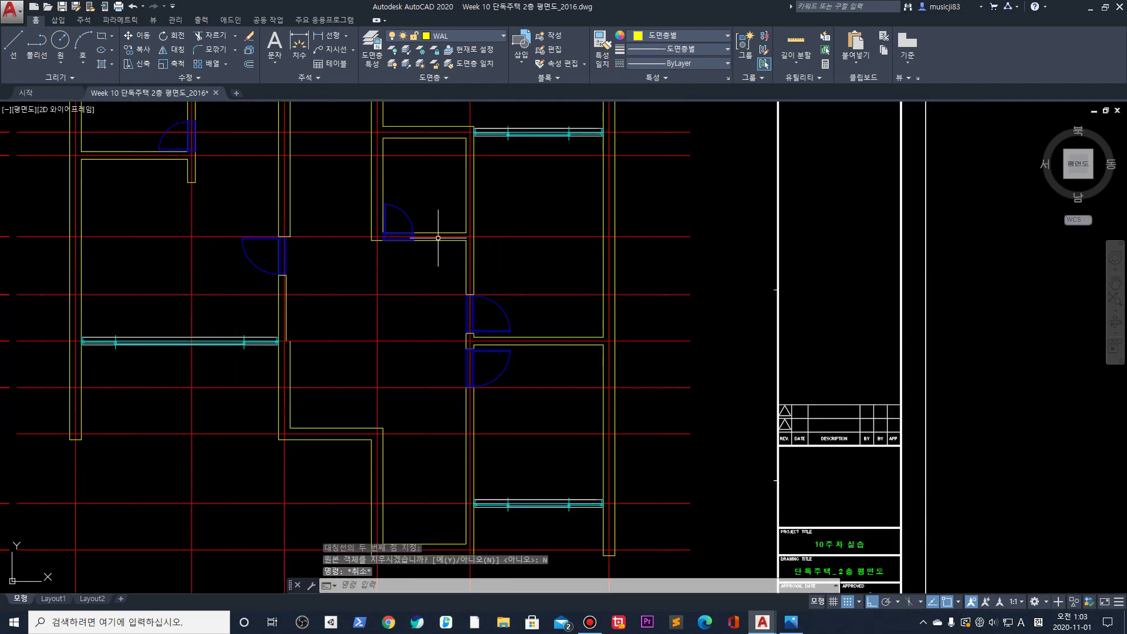
scroll(554, 241, "down", 2)
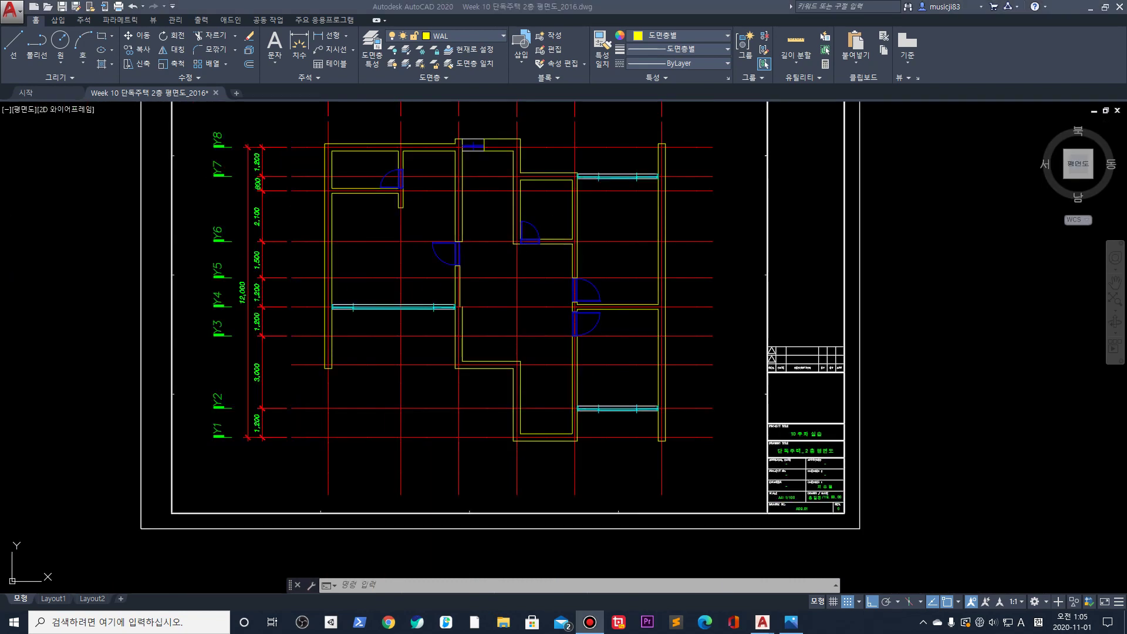
scroll(311, 137, "up", 4)
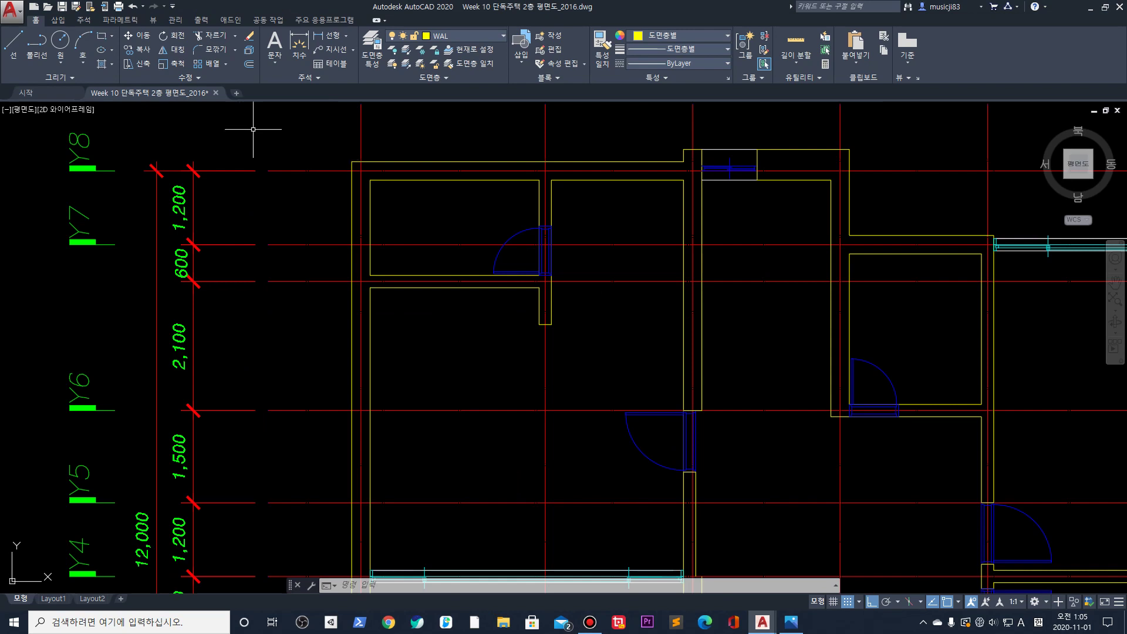
type("l")
key("Return")
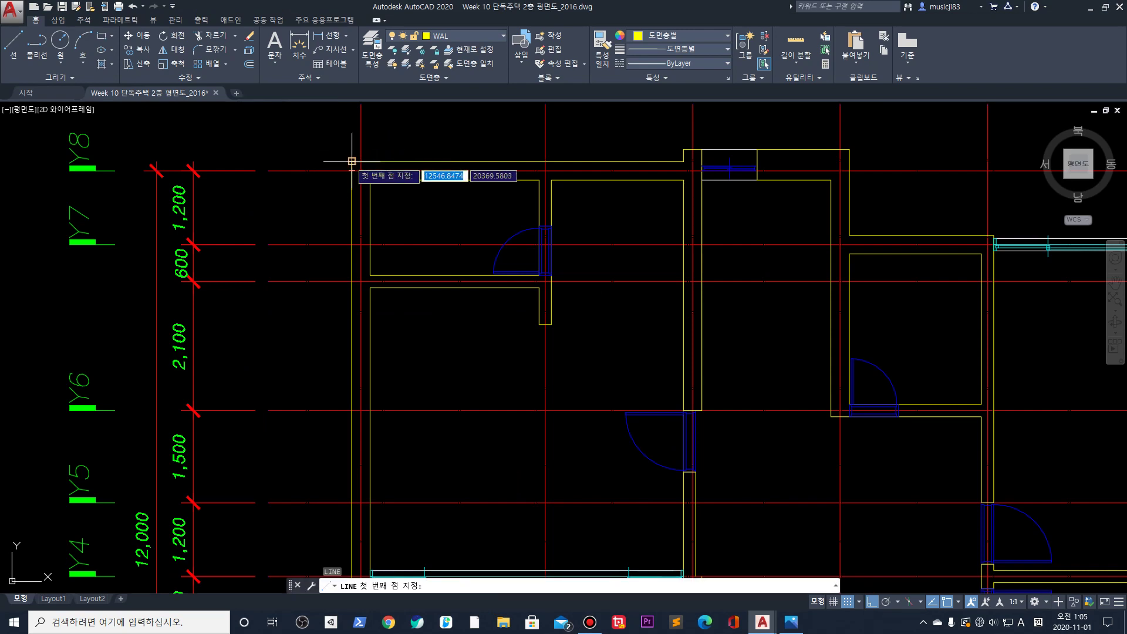
left_click(286, 160)
key("Escape")
Copy the guide line 900 straight down along the left exterior wall
middle_click_drag(329, 164, 382, 134)
left_click(351, 146)
type("o")
key("Return")
left_click(386, 132)
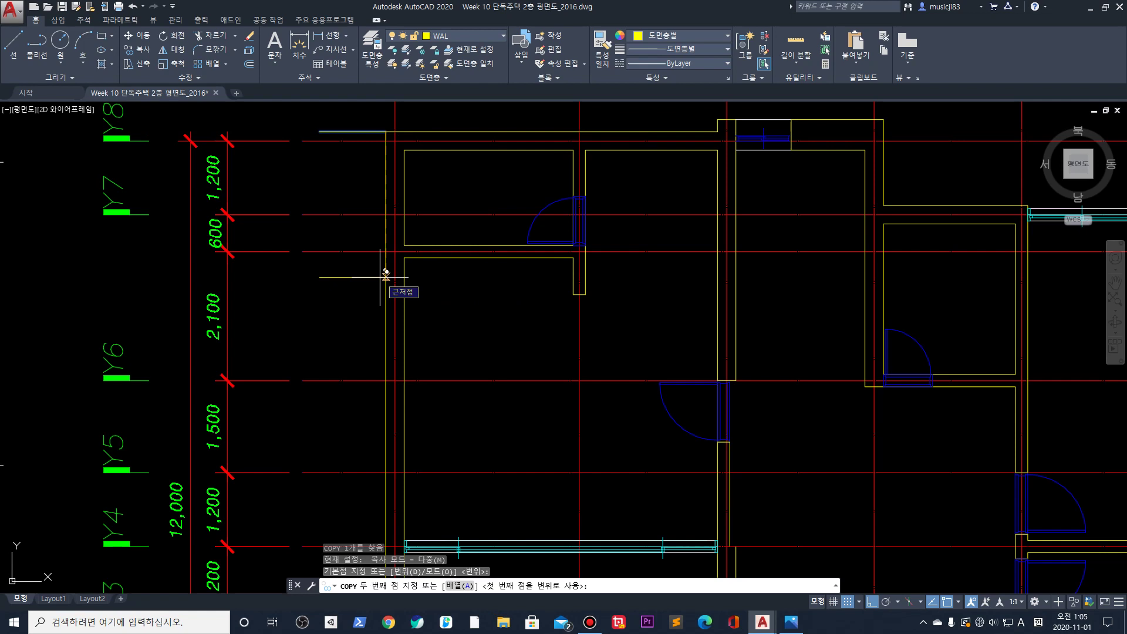
type("900")
key("Return")
key("Escape")
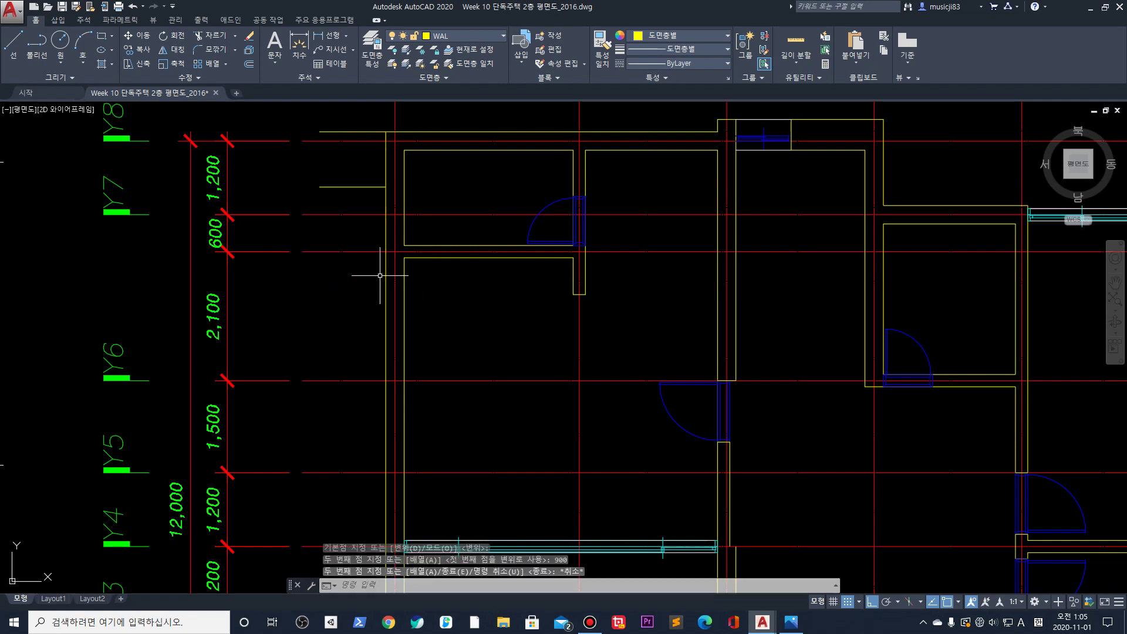
left_click(357, 189)
type("co")
key("Return")
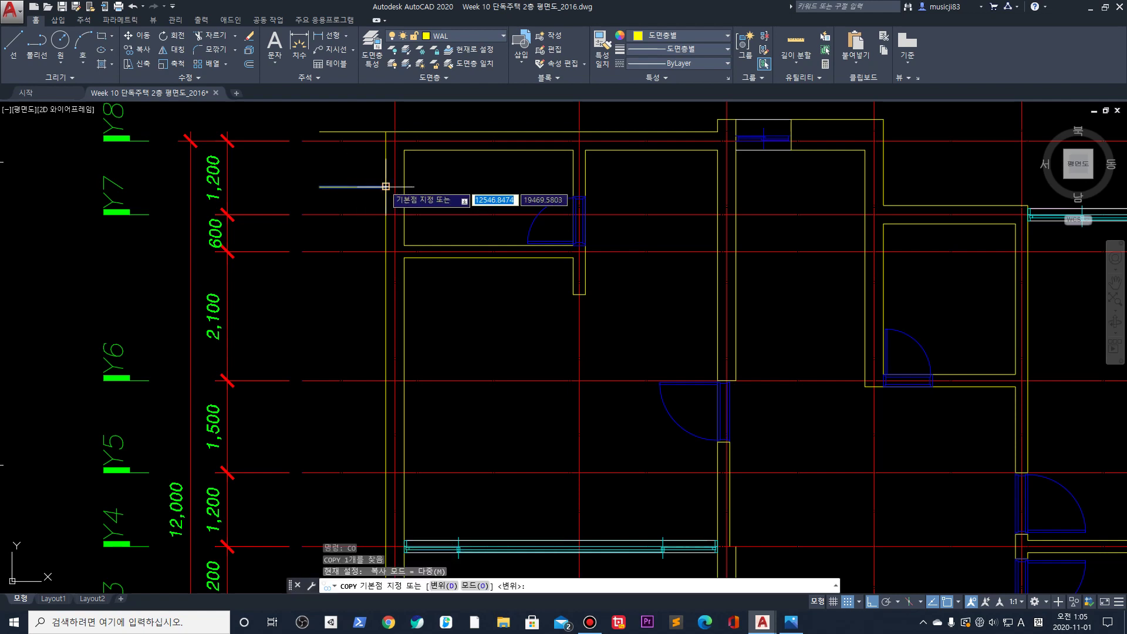
key("Escape")
Draw a line across the thickness of the left exterior wall from the end of the lower guide line
scroll(384, 184, "up", 2)
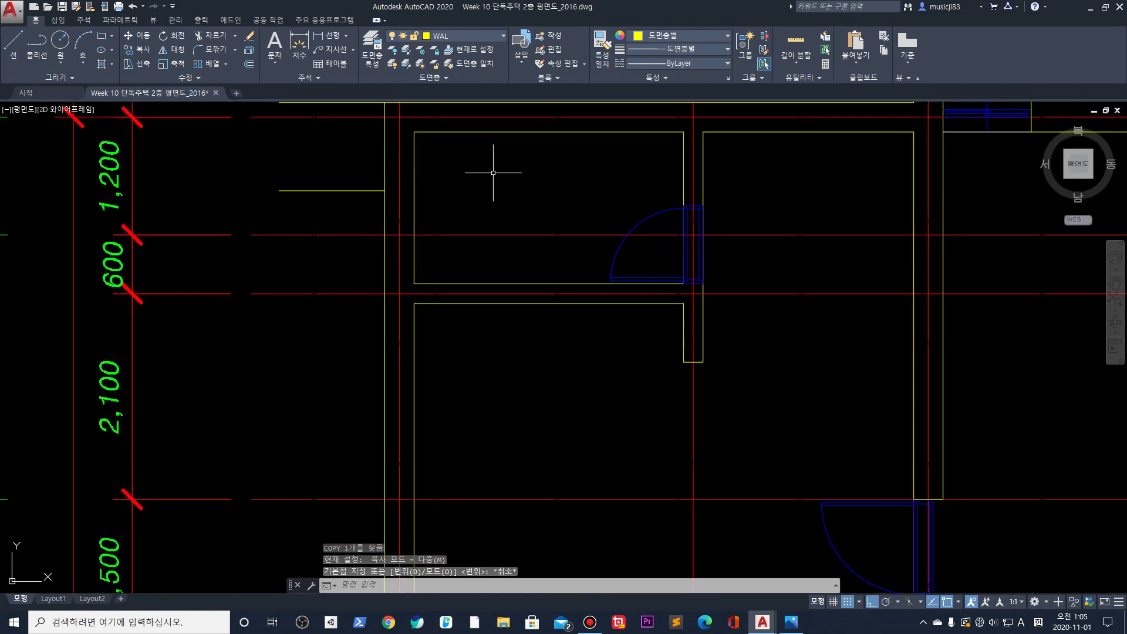
type("l")
key("Return")
left_click(385, 190)
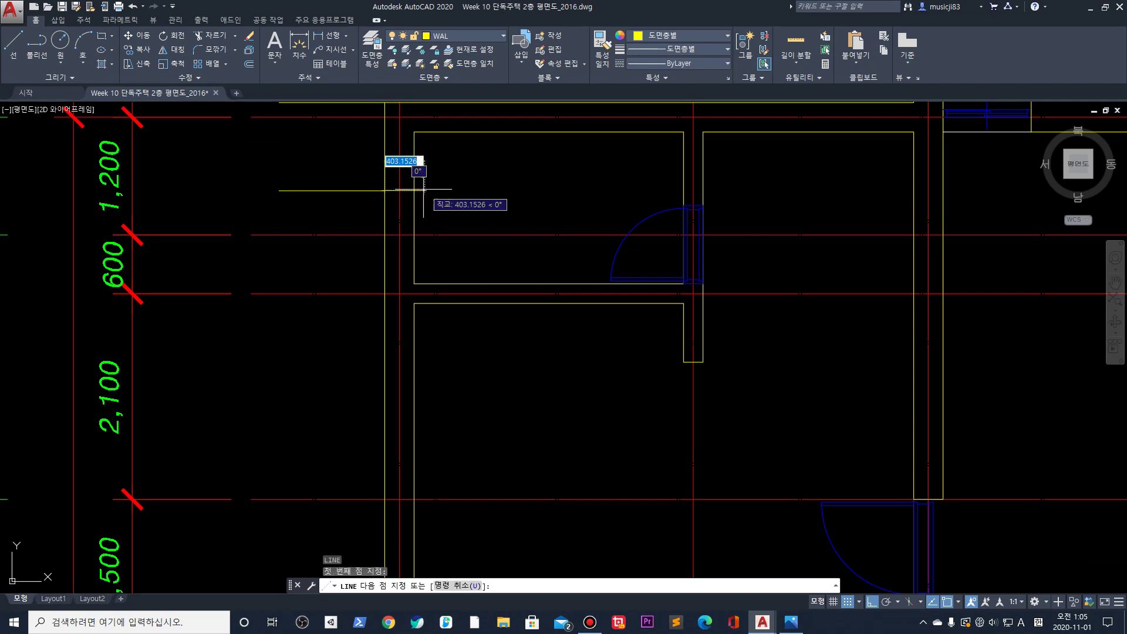
left_click(414, 190)
middle_click_drag(390, 187, 392, 156)
key("Escape")
Copy the cross line in the left exterior wall 560 downward to mark the upper opening
left_click(387, 190)
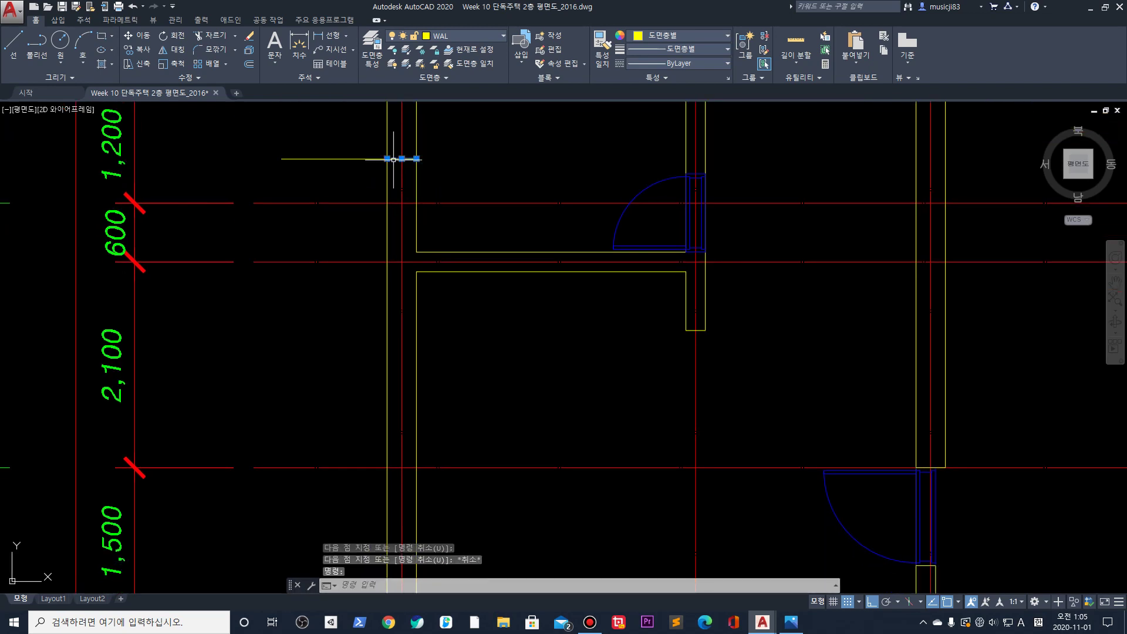
type("co")
key("Return")
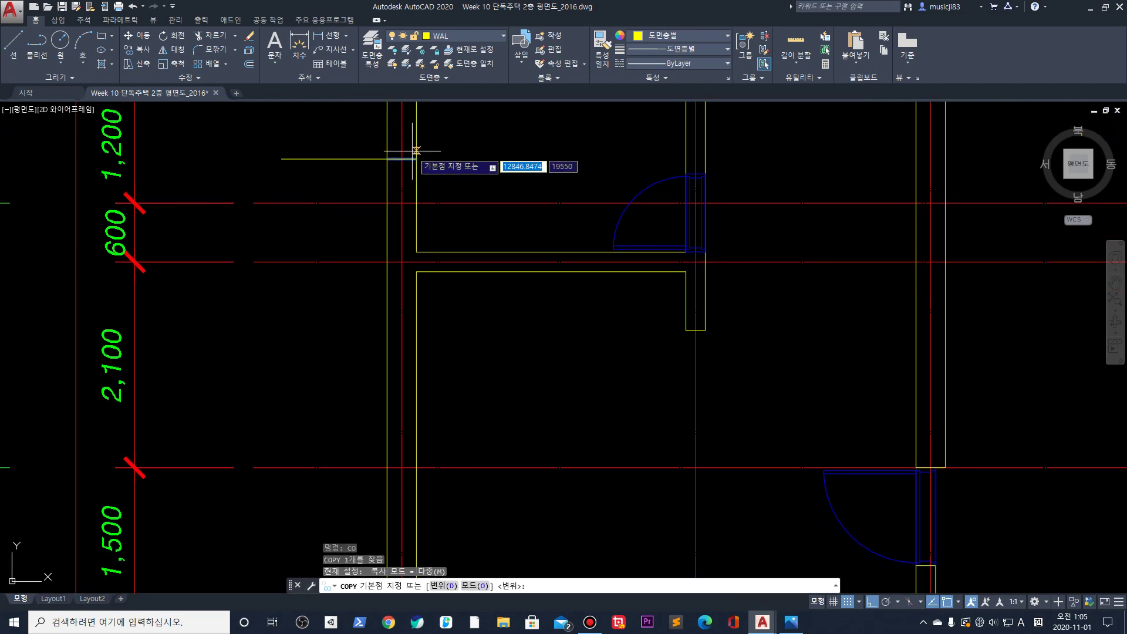
left_click(416, 159)
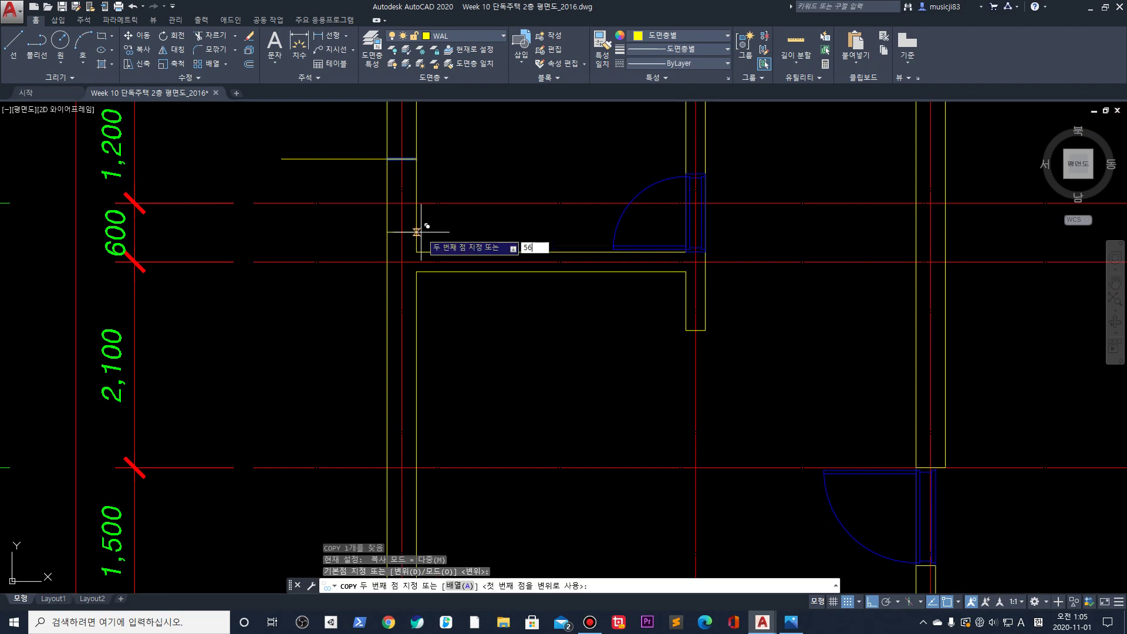
type("560")
key("Return")
scroll(420, 229, "down", 3)
key("Escape")
Copy the lower cross line of the upper opening 1800 down the left exterior wall
scroll(414, 226, "up", 3)
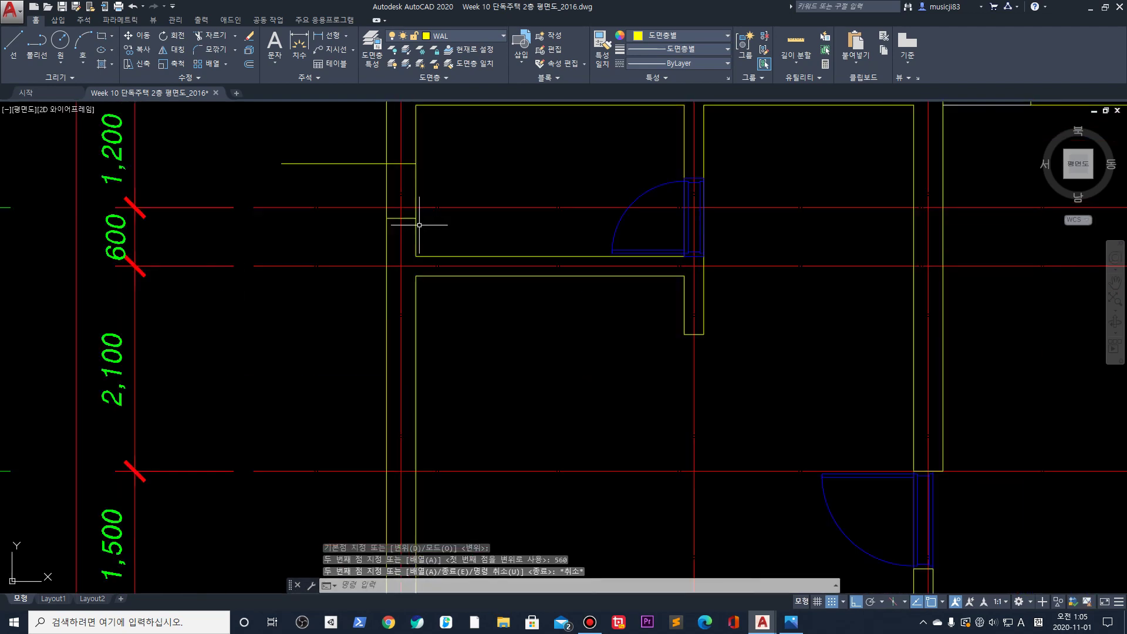
left_click(409, 221)
left_click(408, 212)
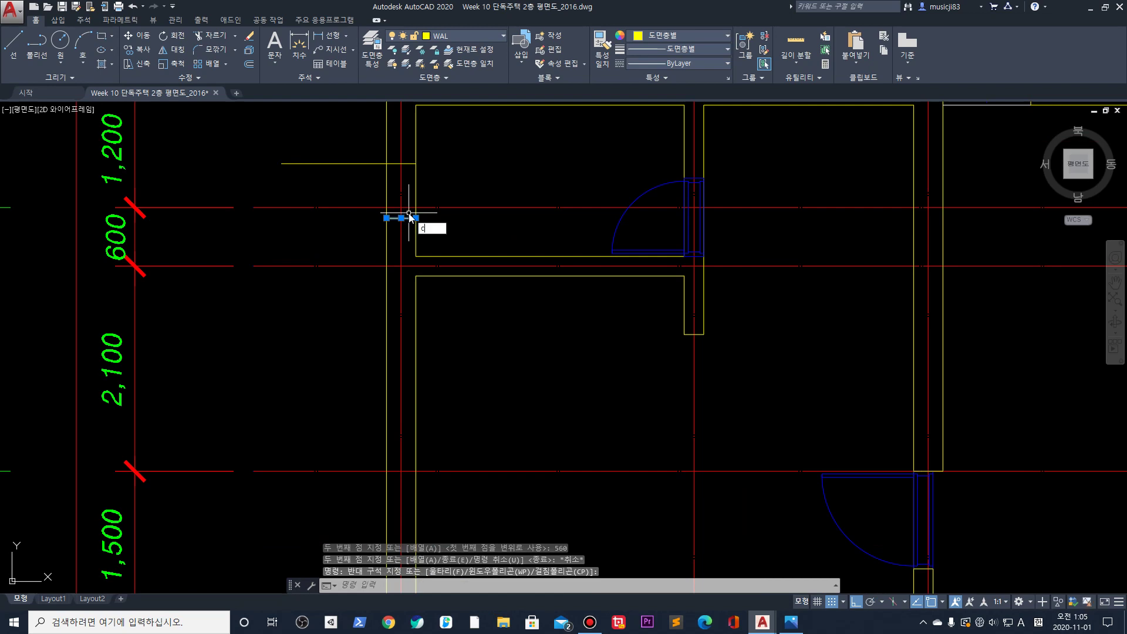
type("o")
key("Return")
left_click(417, 217)
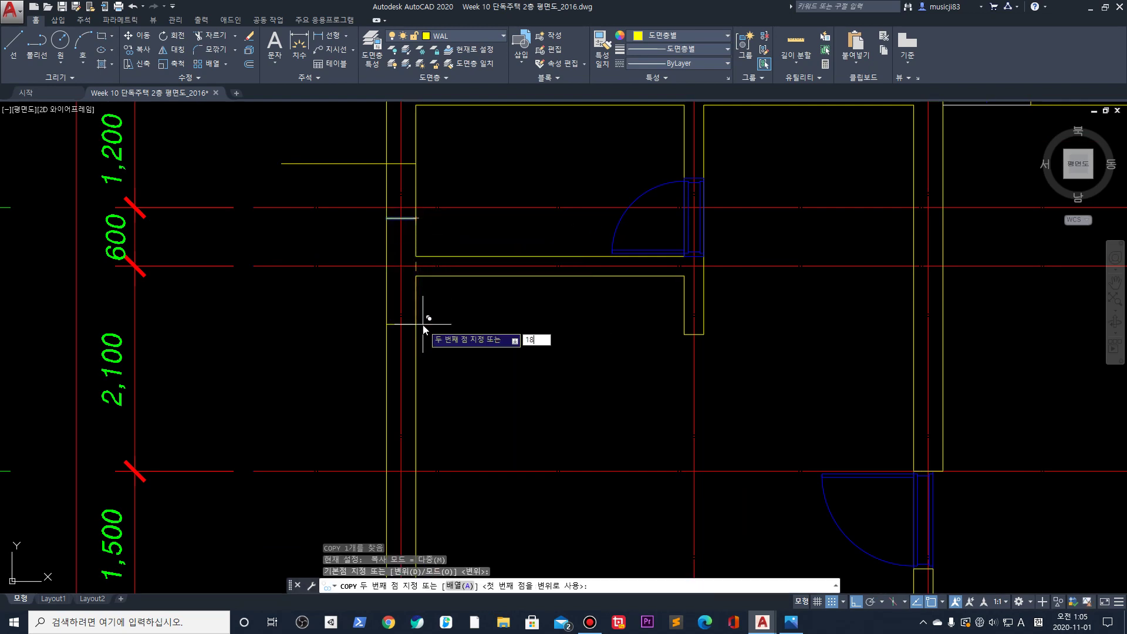
key("Return")
key("Escape")
Copy the lowest cross line in the left exterior wall 2100 downward to mark the lower opening
middle_click_drag(415, 296, 468, 158)
left_click(439, 201)
left_click(432, 187)
type("co")
key("Return")
left_click(440, 196)
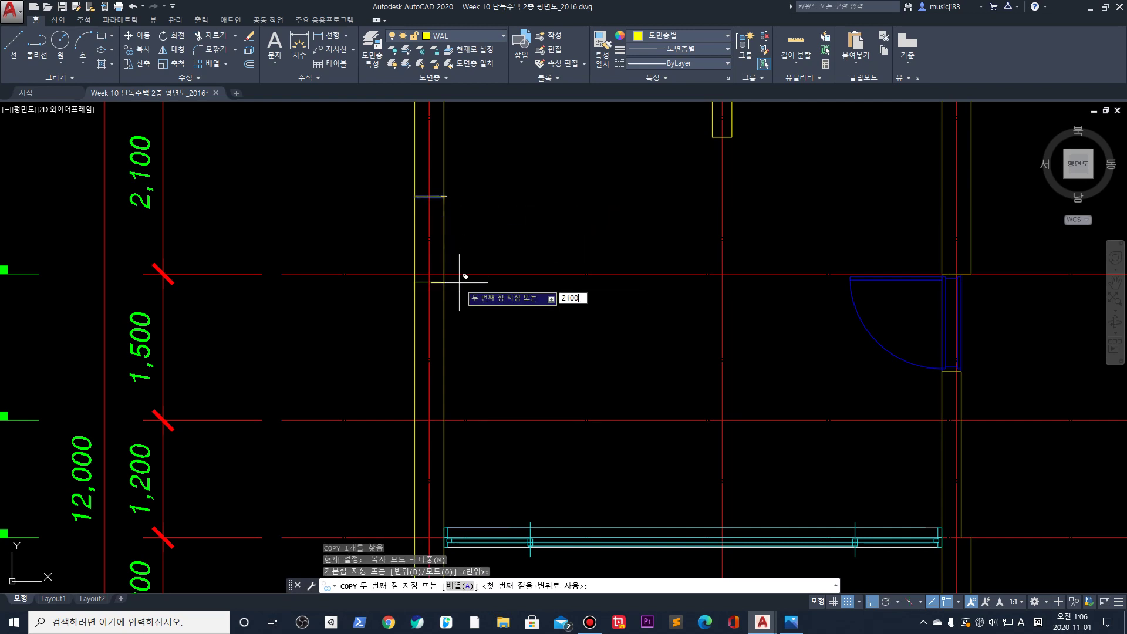
type("2100")
key("Return")
key("Escape")
Delete the horizontal guide lines extending outside the left exterior wall
scroll(469, 194, "up", 2)
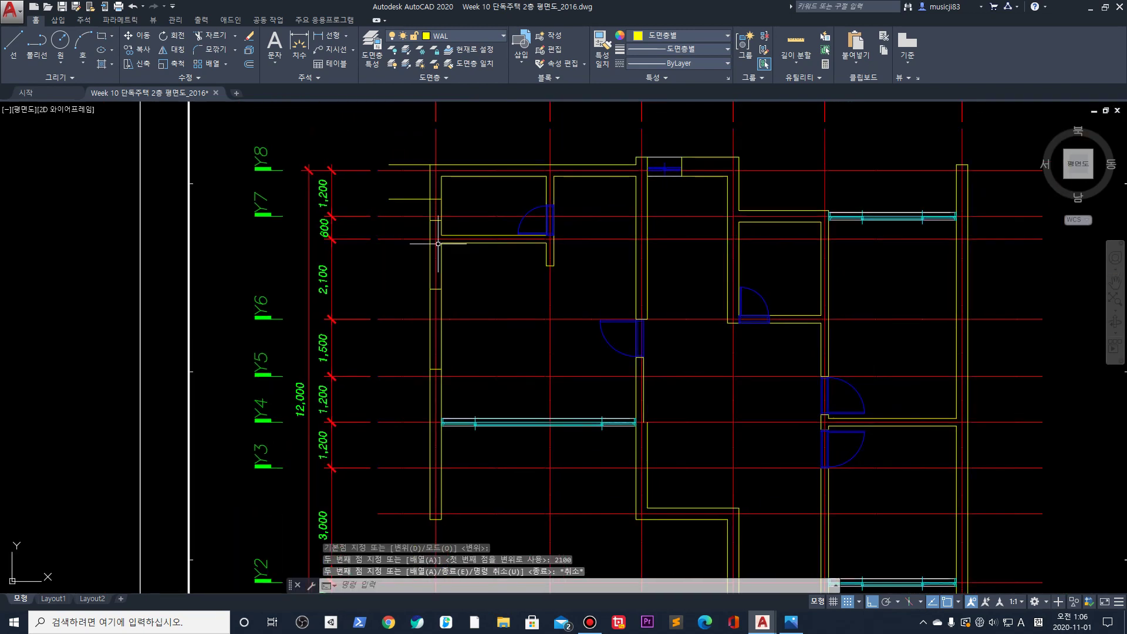
left_click(376, 205)
left_click(374, 190)
key("Delete")
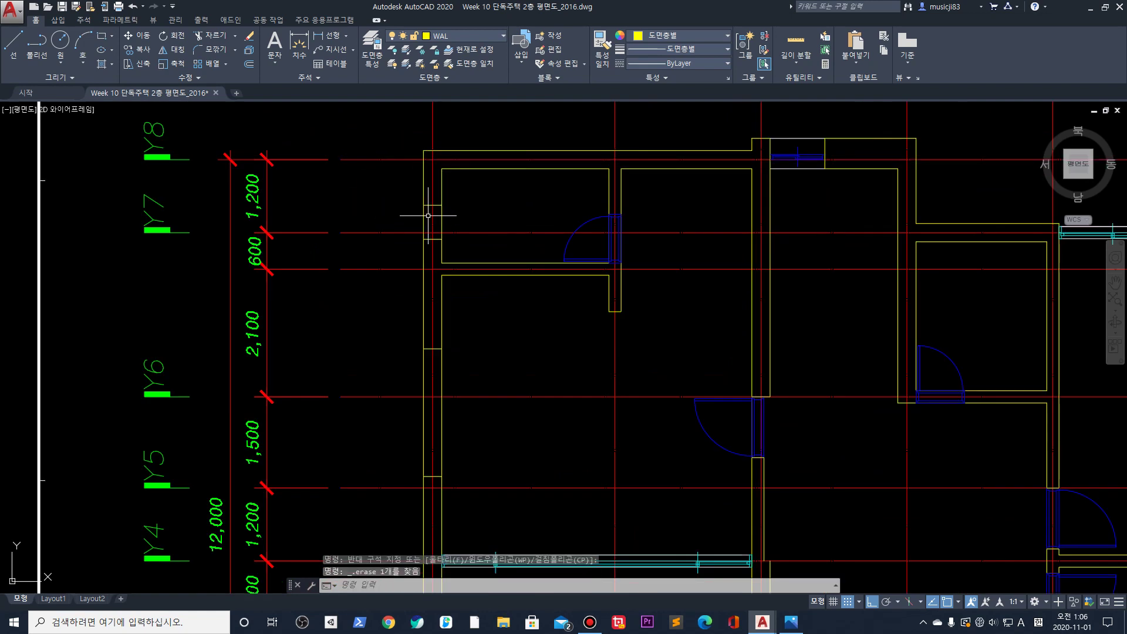
Trim the left exterior wall lines between the two upper cross lines to cut the upper opening
middle_click_drag(428, 215, 415, 189)
type("tr")
key("Return")
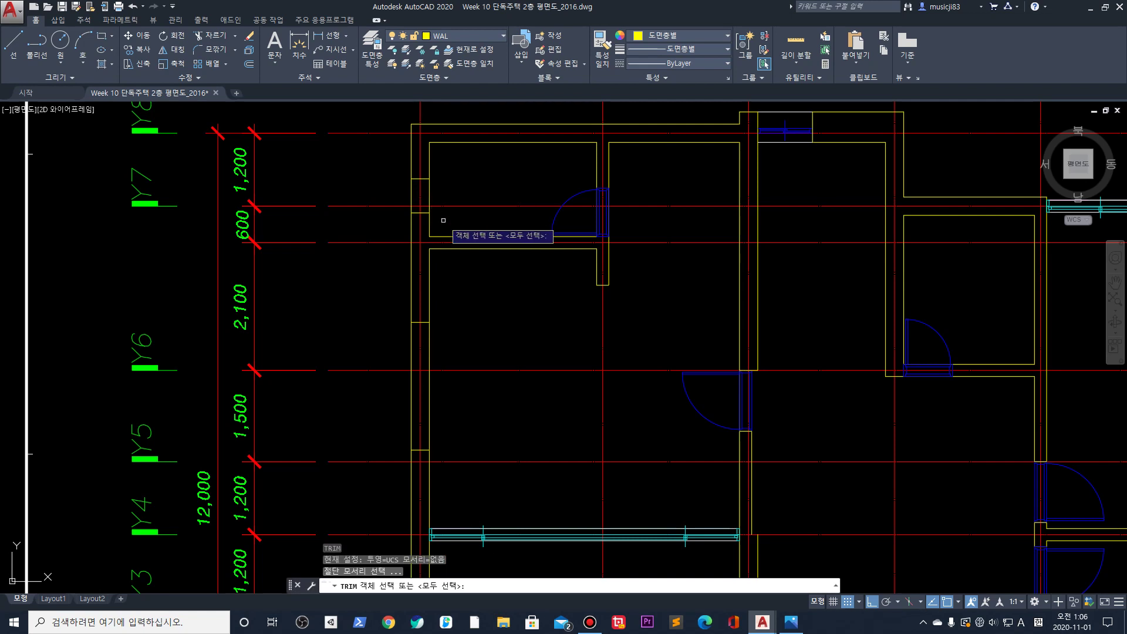
left_click(417, 216)
left_click(390, 170)
key("Return")
left_click(415, 184)
key("Return")
Try to trim the left exterior wall lines below the upper cross line of the lower opening
middle_click_drag(411, 282, 420, 233)
type("tr")
key("Return")
left_click(437, 246)
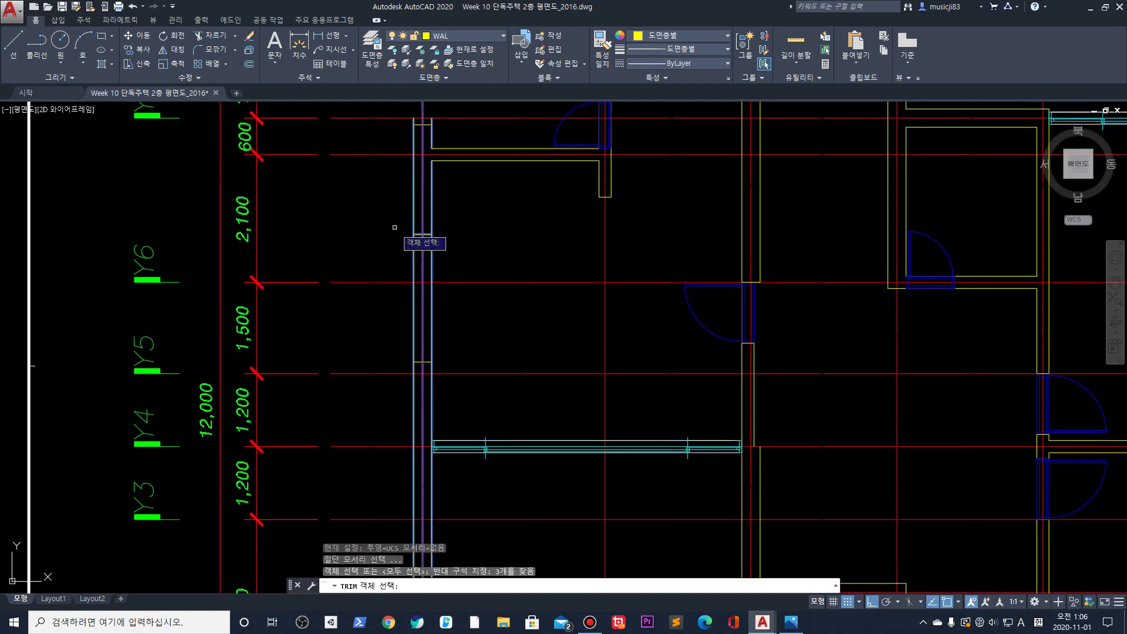
left_click(413, 253)
key("Return")
left_click(412, 252)
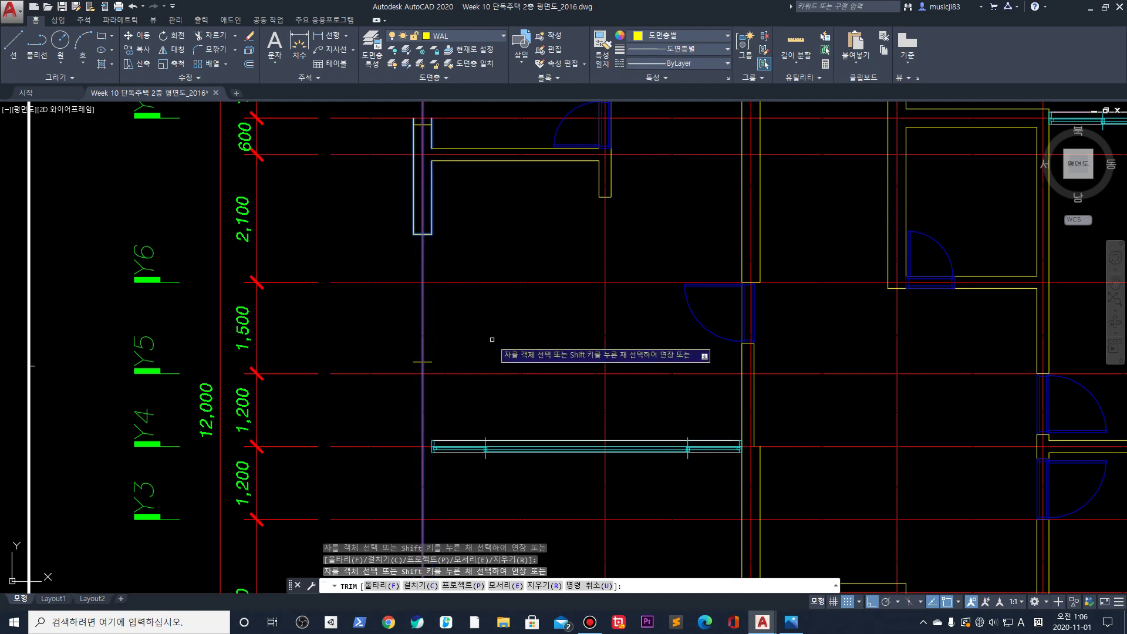
scroll(478, 297, "down", 4)
scroll(481, 278, "up", 5)
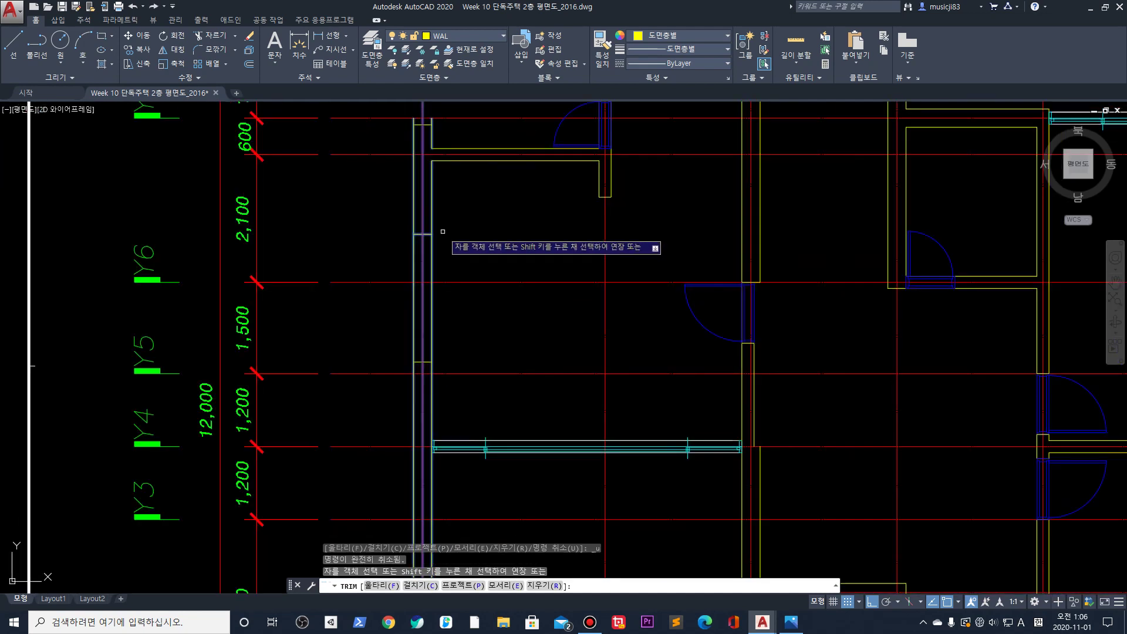
key("ctrl+z")
scroll(437, 235, "down", 2)
key("Escape")
Trim the leftover wall line stubs between grid line Y7 and the lower edge of the upper opening
scroll(415, 234, "up", 8)
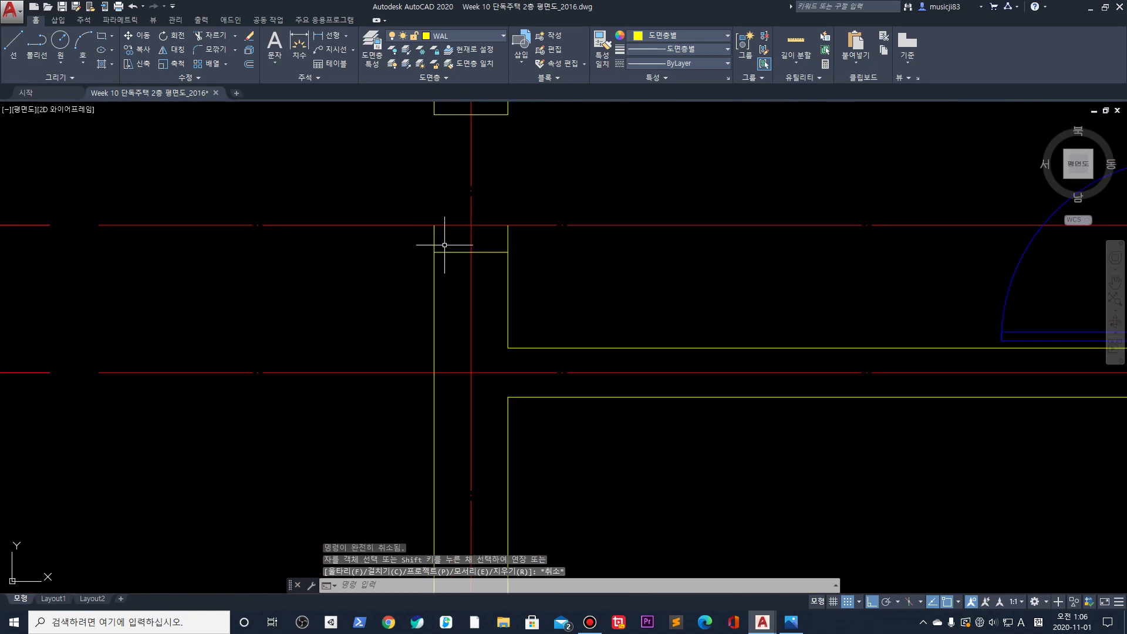
key("Escape")
type("tr")
key("Return")
key("Return")
left_click(528, 261)
left_click(412, 233)
scroll(412, 233, "down", 10)
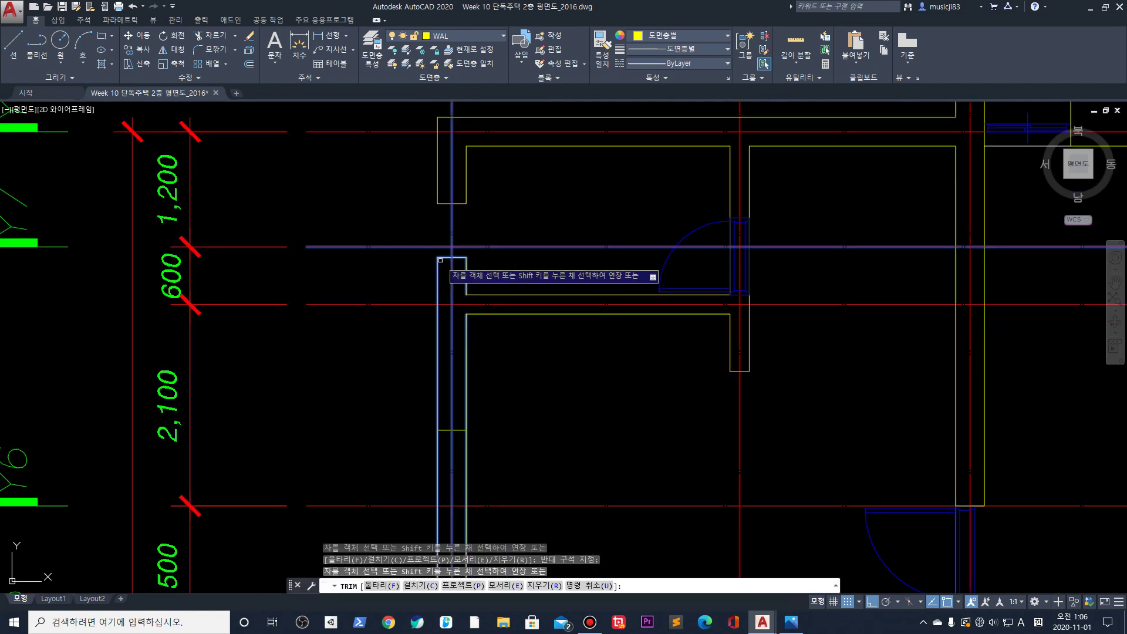
key("Escape")
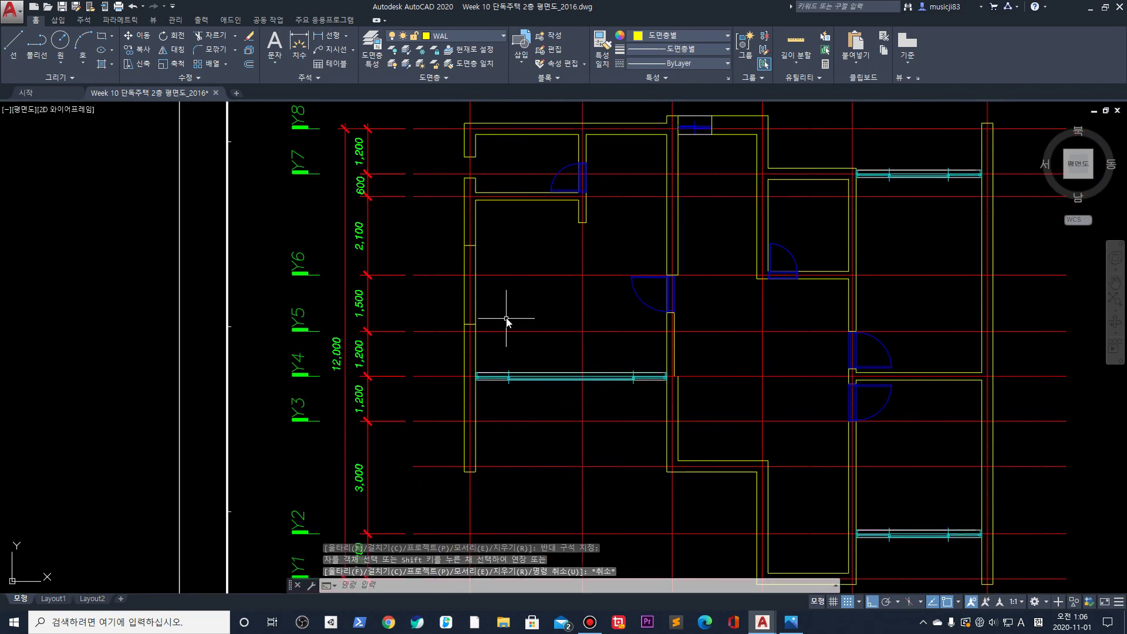
Trim the left exterior wall lines between the two lower cross lines to cut the opening around grid line Y6
type("tr")
key("Return")
left_click(489, 338)
left_click(442, 241)
key("Return")
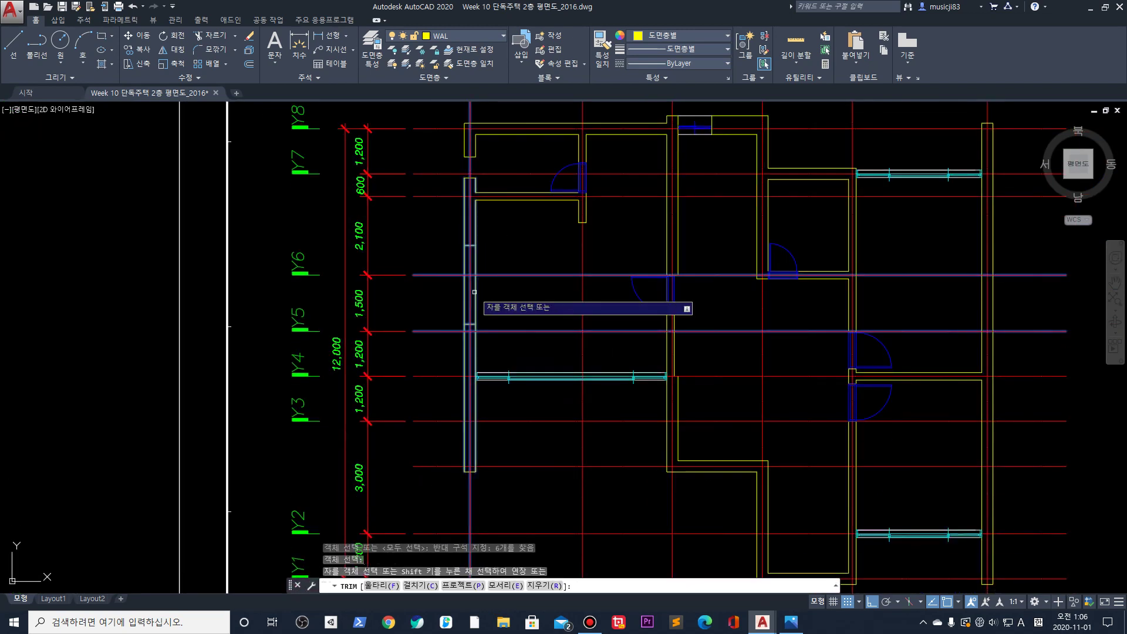
scroll(474, 291, "up", 5)
left_click(485, 323)
left_click(419, 293)
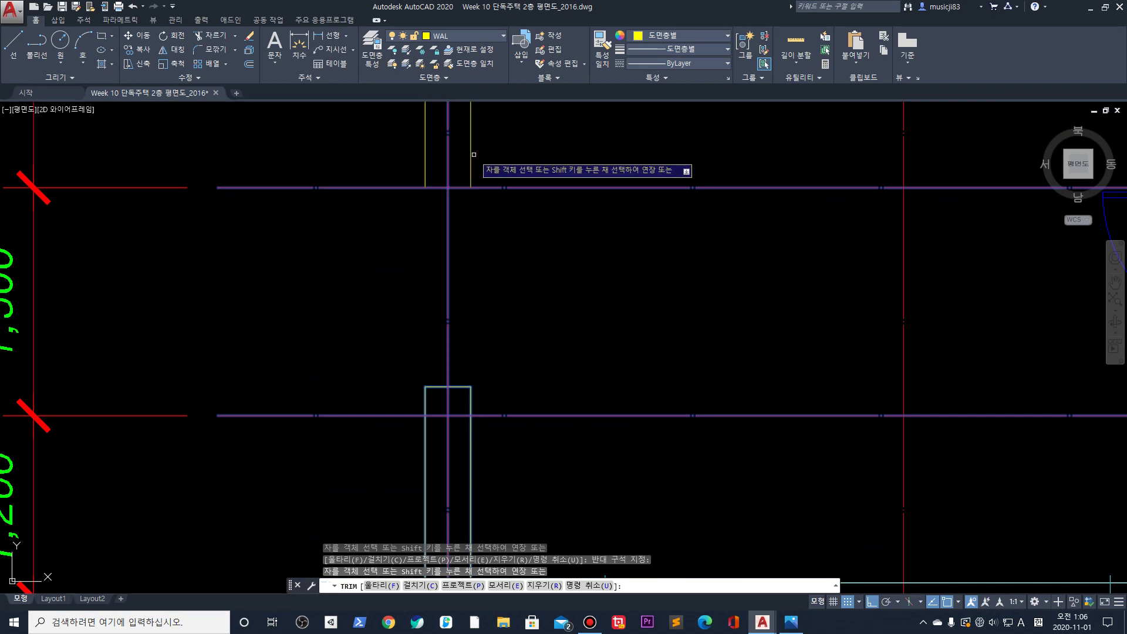
scroll(485, 277, "down", 10)
key("Return")
scroll(542, 345, "up", 4)
key("Escape")
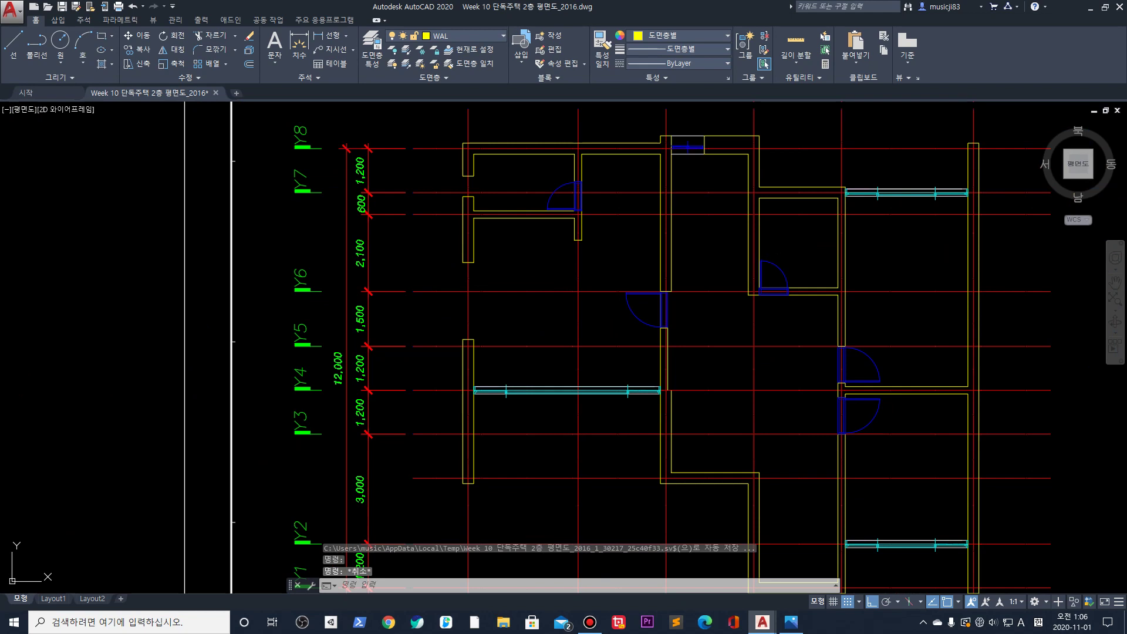
middle_click_drag(785, 370, 523, 428)
scroll(756, 230, "up", 2)
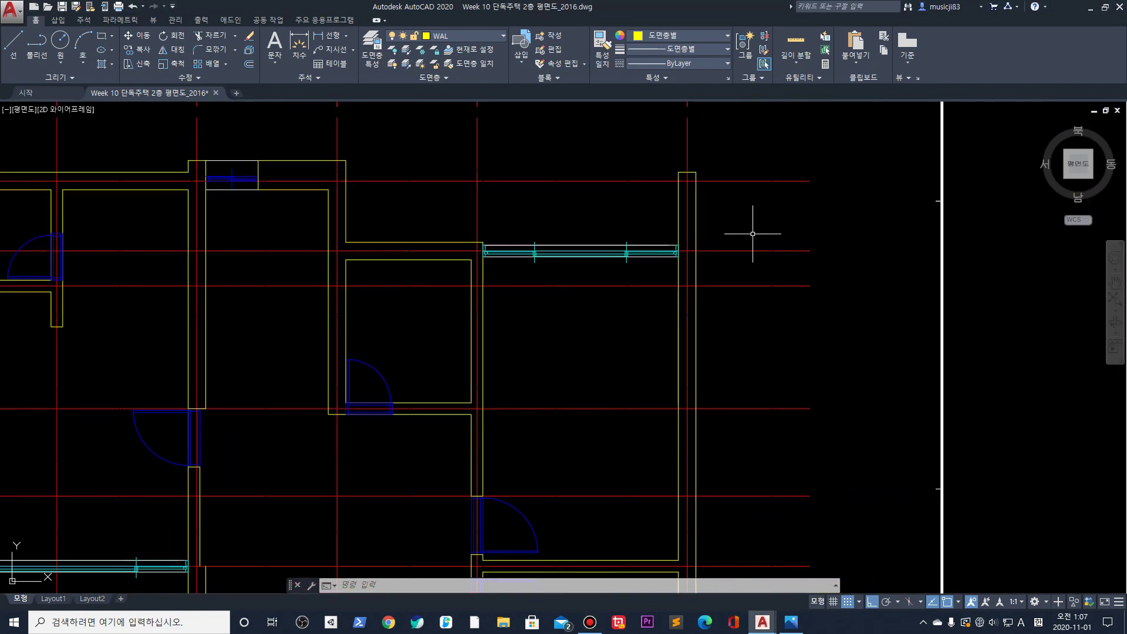
Draw a horizontal helper line extending outward from the upper outer corner of the right exterior wall
scroll(756, 230, "up", 2)
key("l")
key("space")
middle_click_drag(663, 196, 637, 296)
left_click(615, 193)
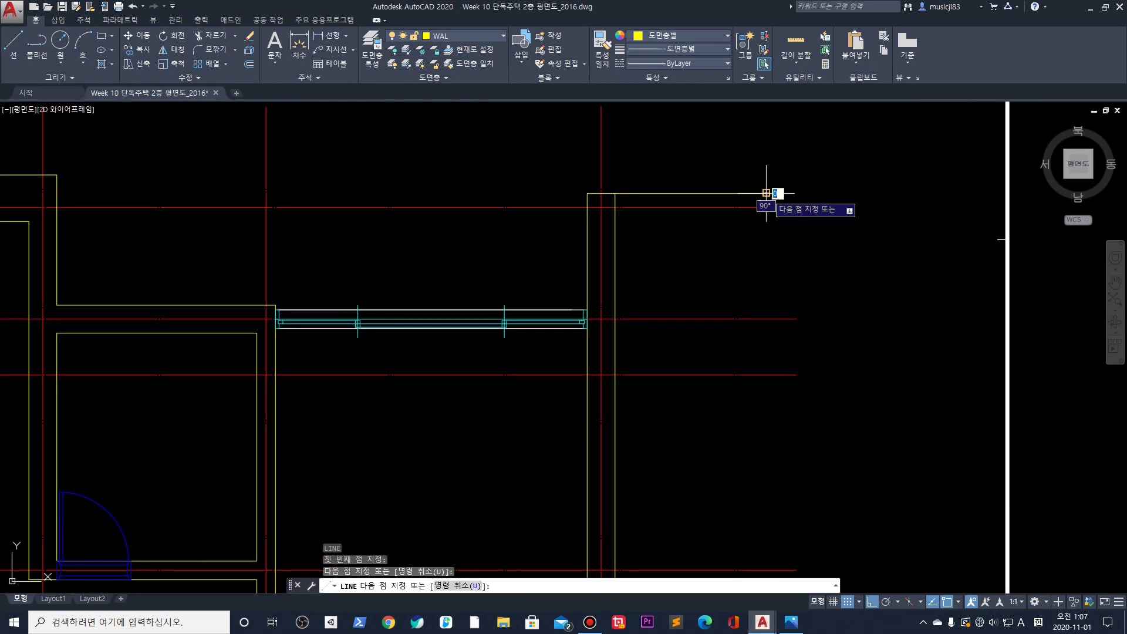
left_click(765, 193)
key("space")
Move the helper line straight down by 4200 along the outer face of the right exterior wall
left_click(668, 192)
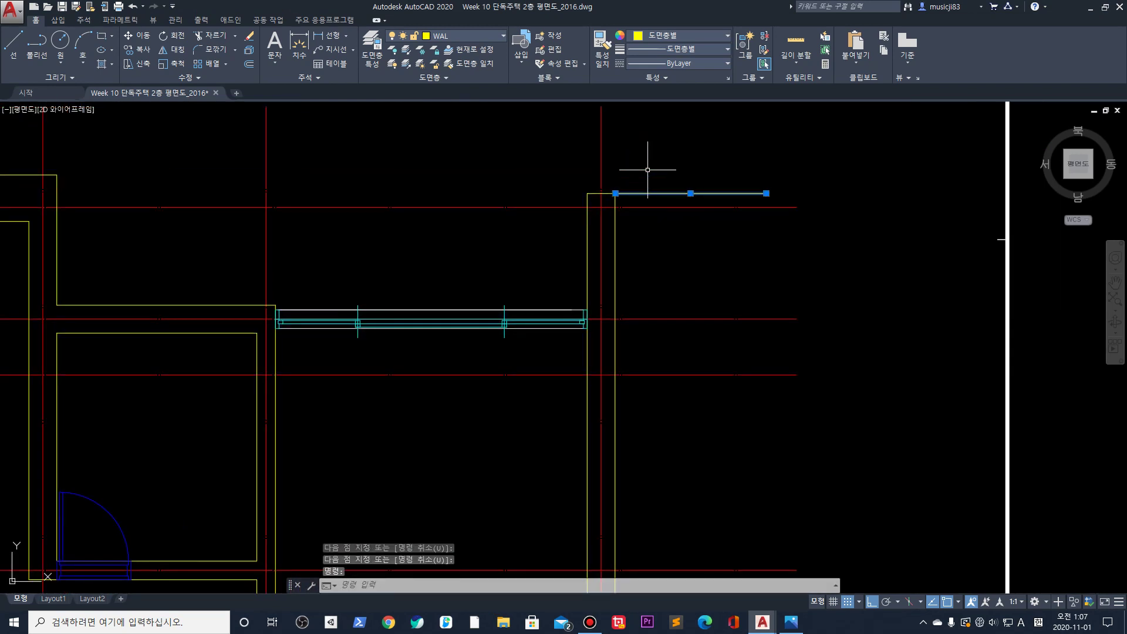
key("space")
left_click(766, 193)
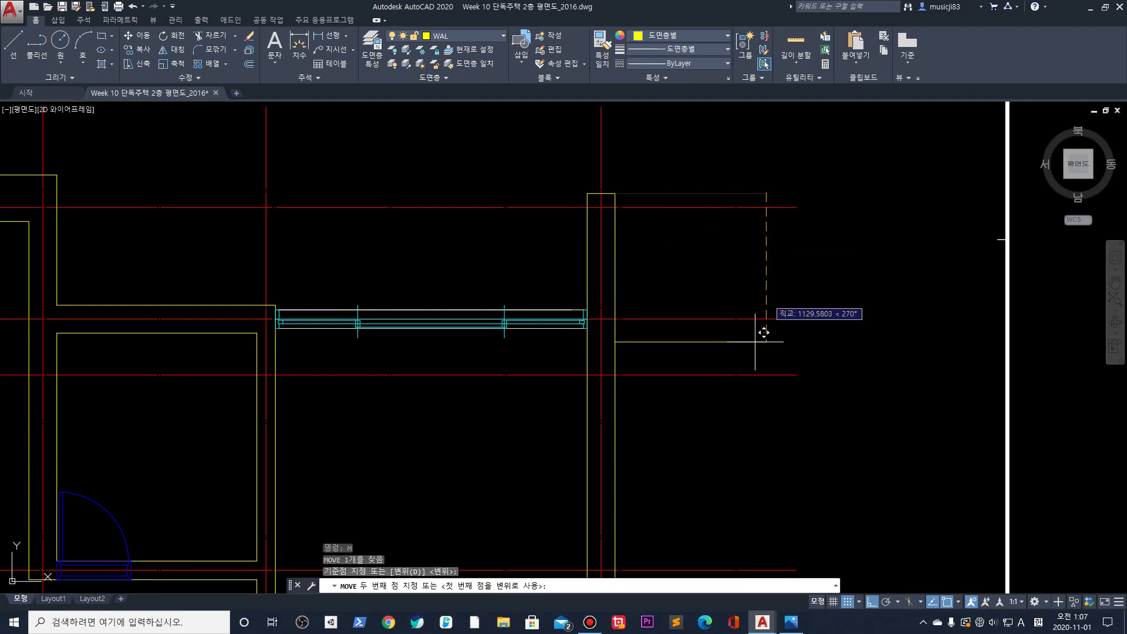
type("4200")
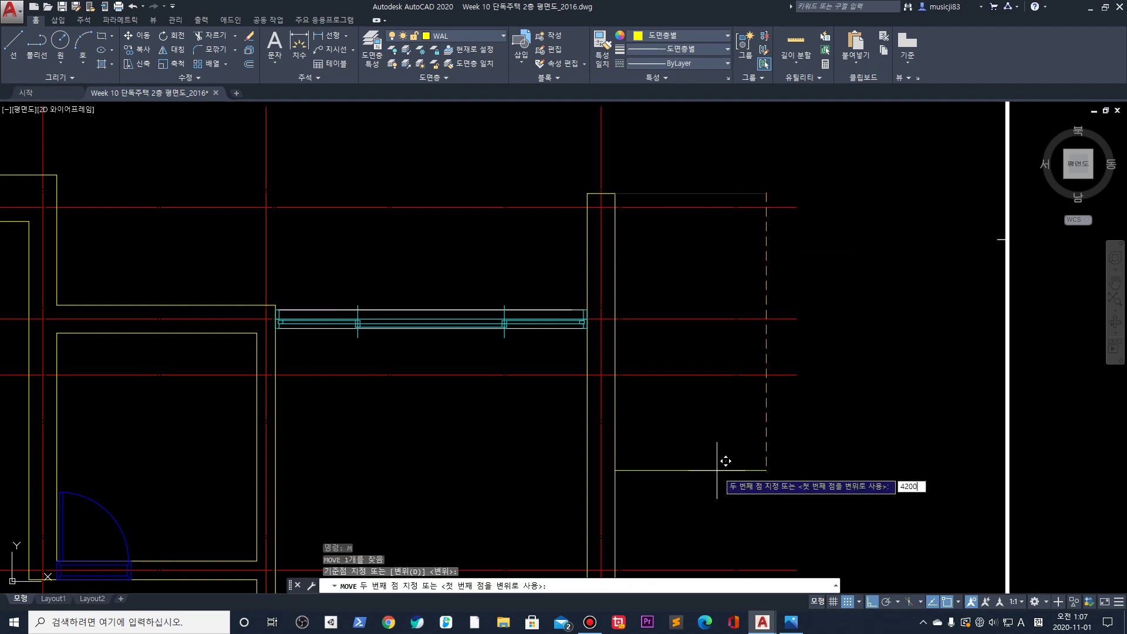
key("Return")
scroll(703, 420, "down", 10)
scroll(722, 281, "up", 10)
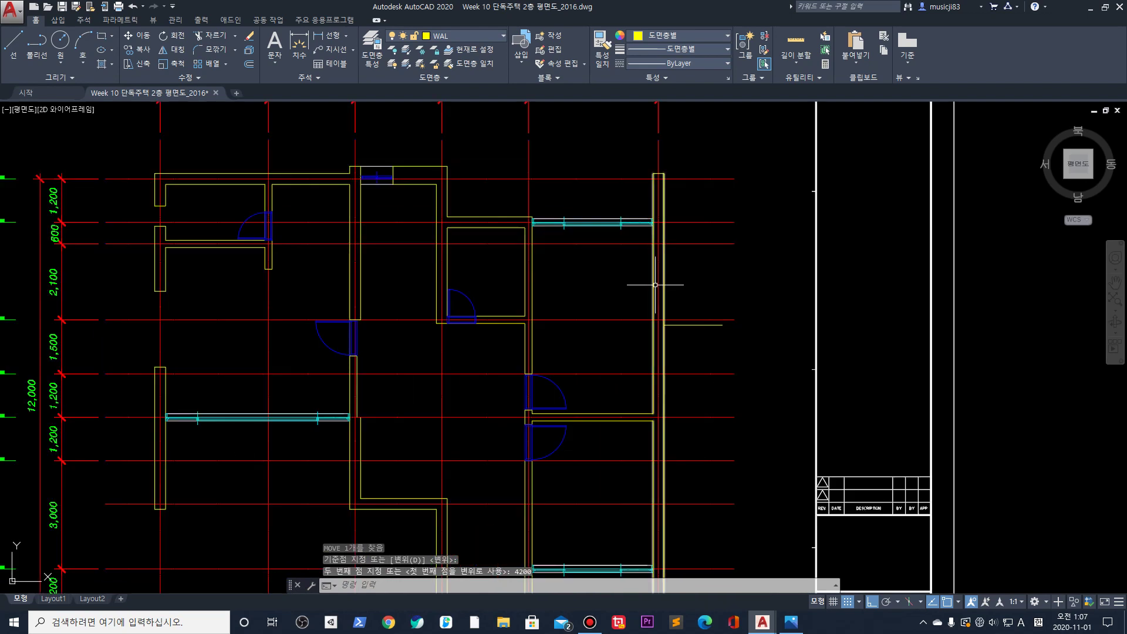
Draw a cross line between the outer and inner faces of the right exterior wall, level with the helper line
key("l")
key("Return")
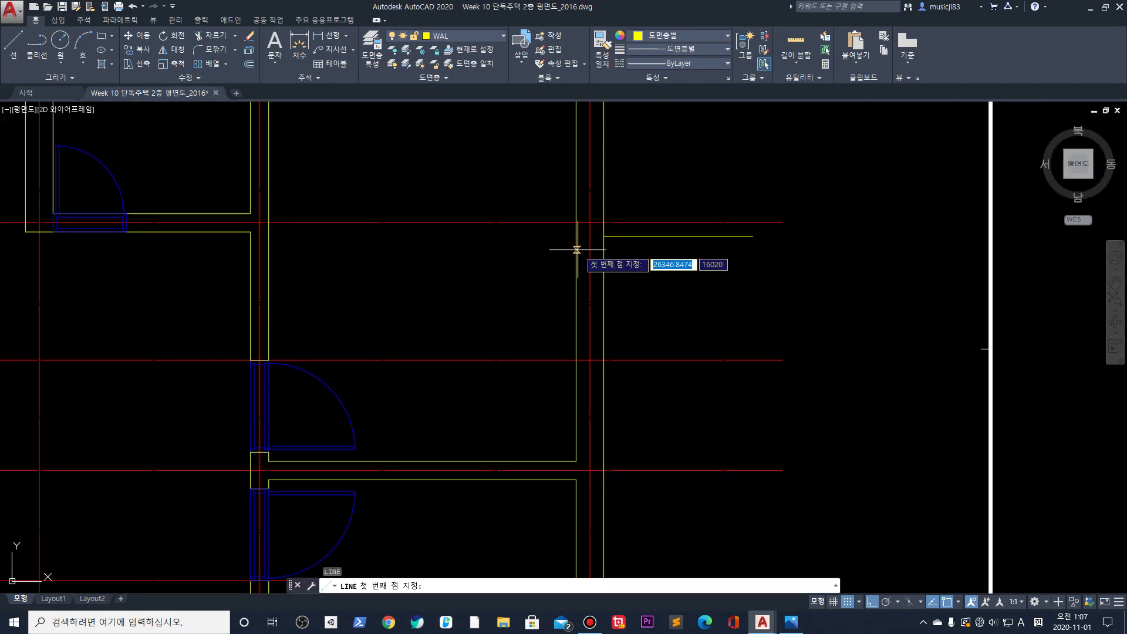
left_click(603, 236)
left_click(575, 237)
key("Return")
Copy the wall cross line 600 downward to mark the upper edge of the upper window opening
scroll(598, 234, "up", 3)
left_click(541, 201)
left_click(632, 249)
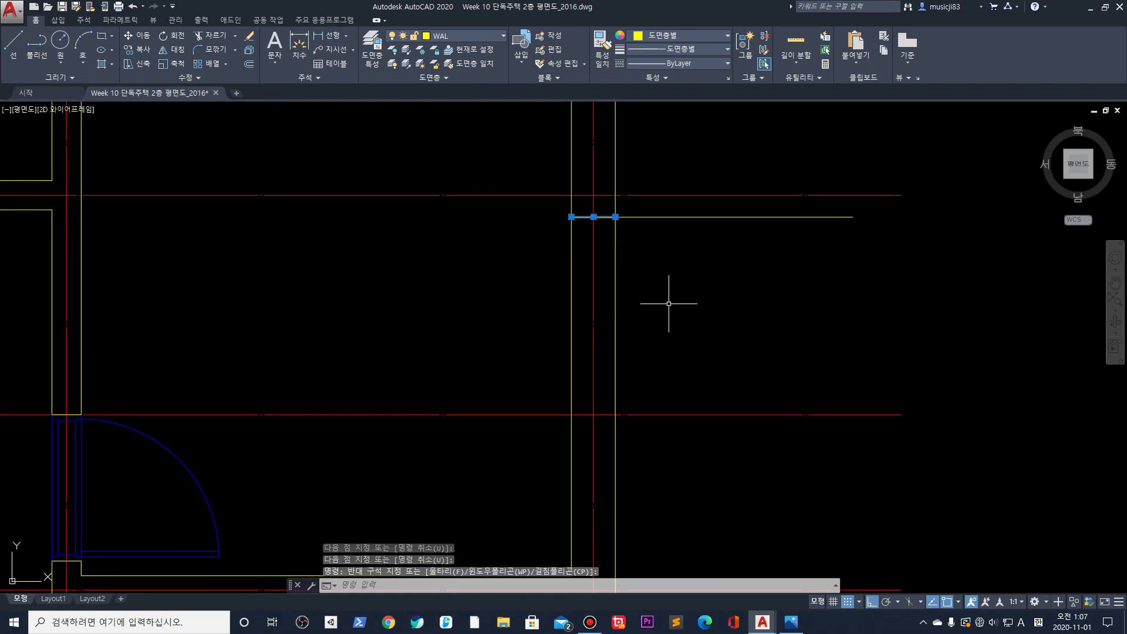
type("co")
key("Return")
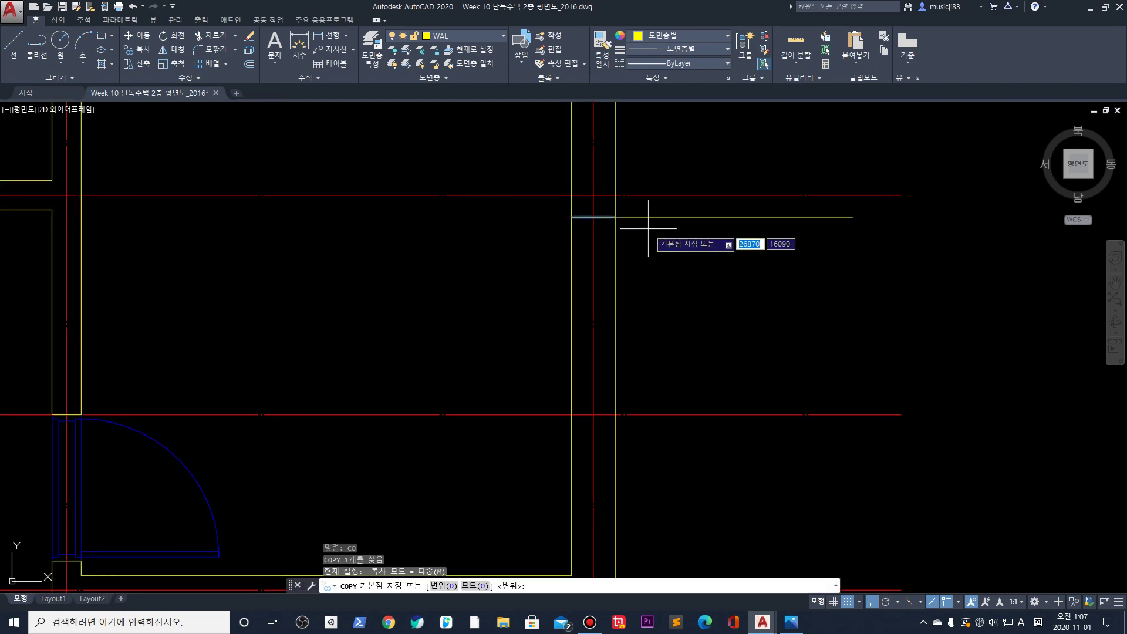
left_click(616, 218)
type("600")
key("Return")
key("Return")
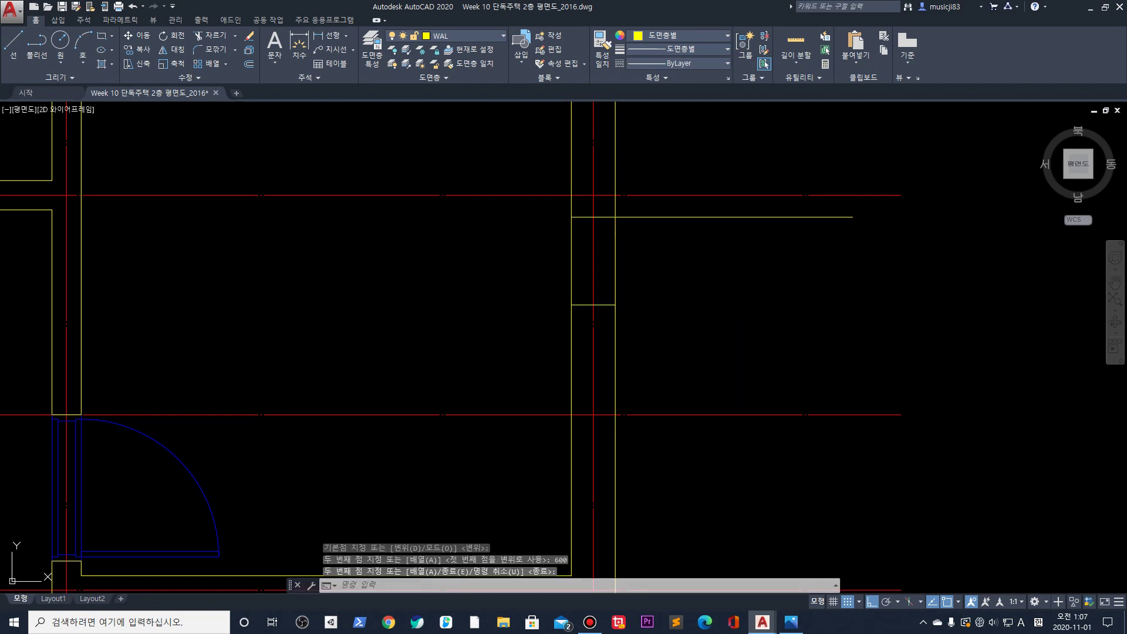
Copy the new cross line 1500 downward to mark the lower edge of the upper window opening
scroll(683, 246, "down", 2)
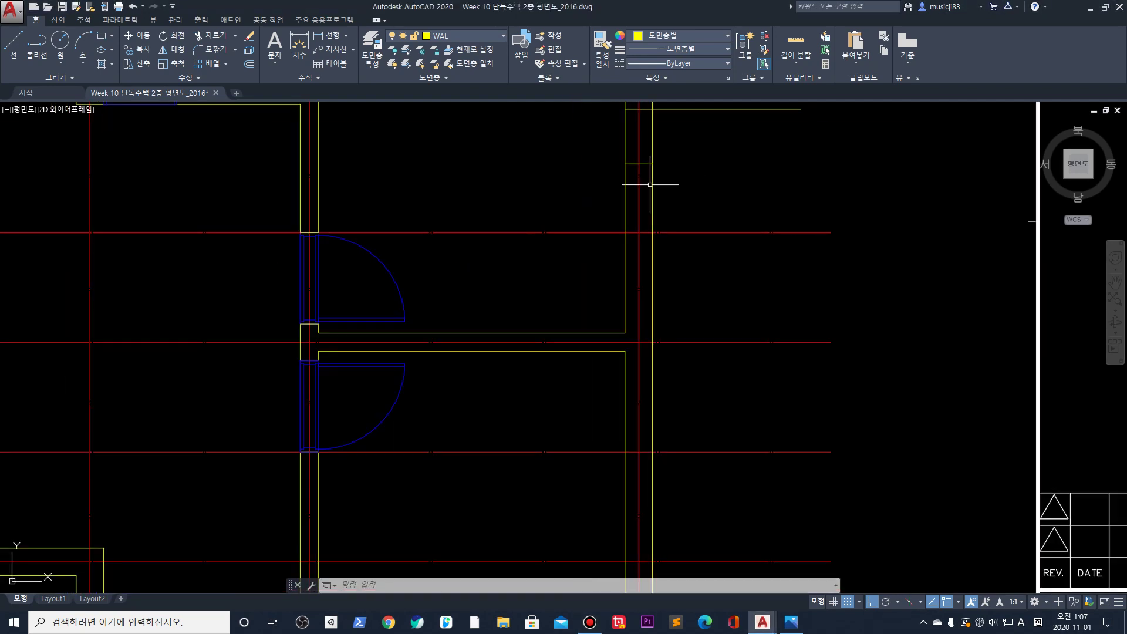
key("Return")
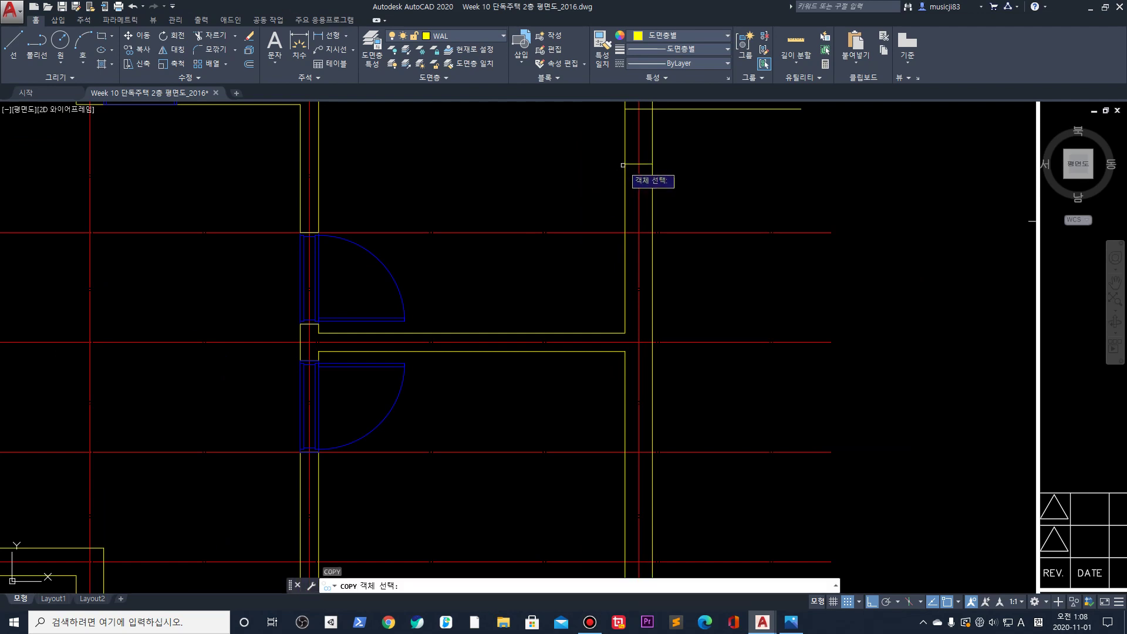
key("Return")
left_click(652, 164)
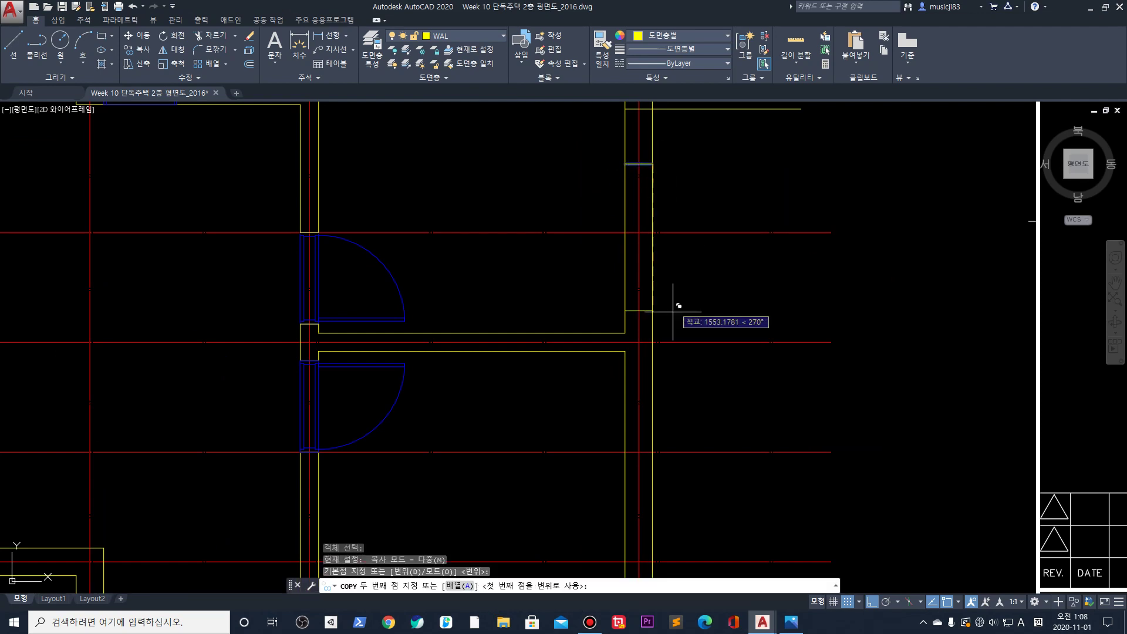
type("1")
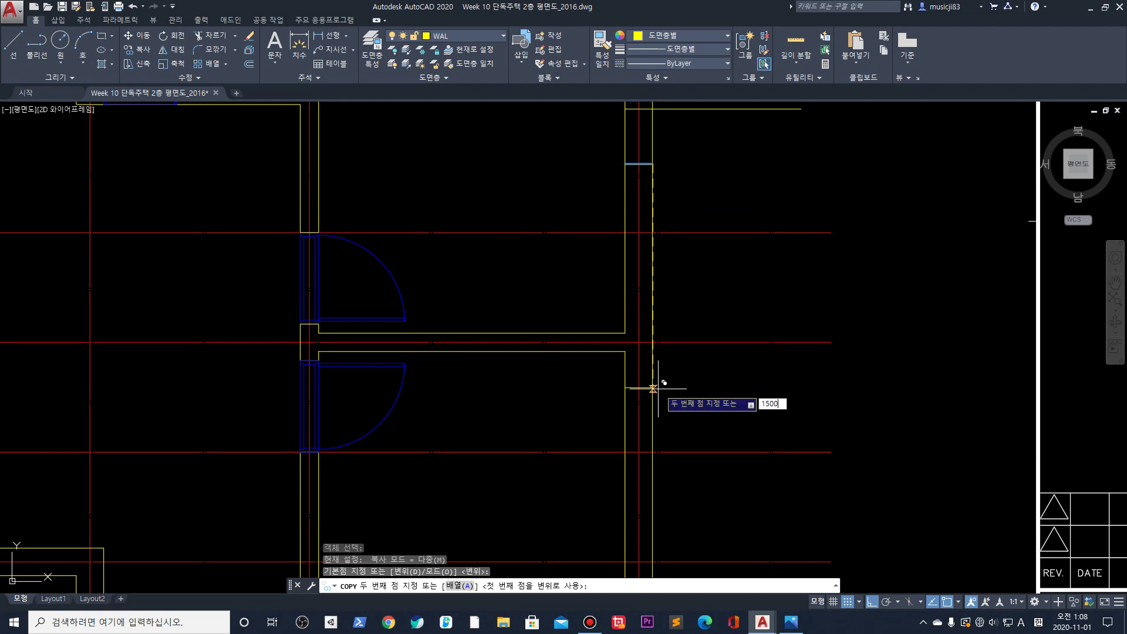
type("500")
key("Return")
key("Escape")
scroll(648, 324, "down", 5)
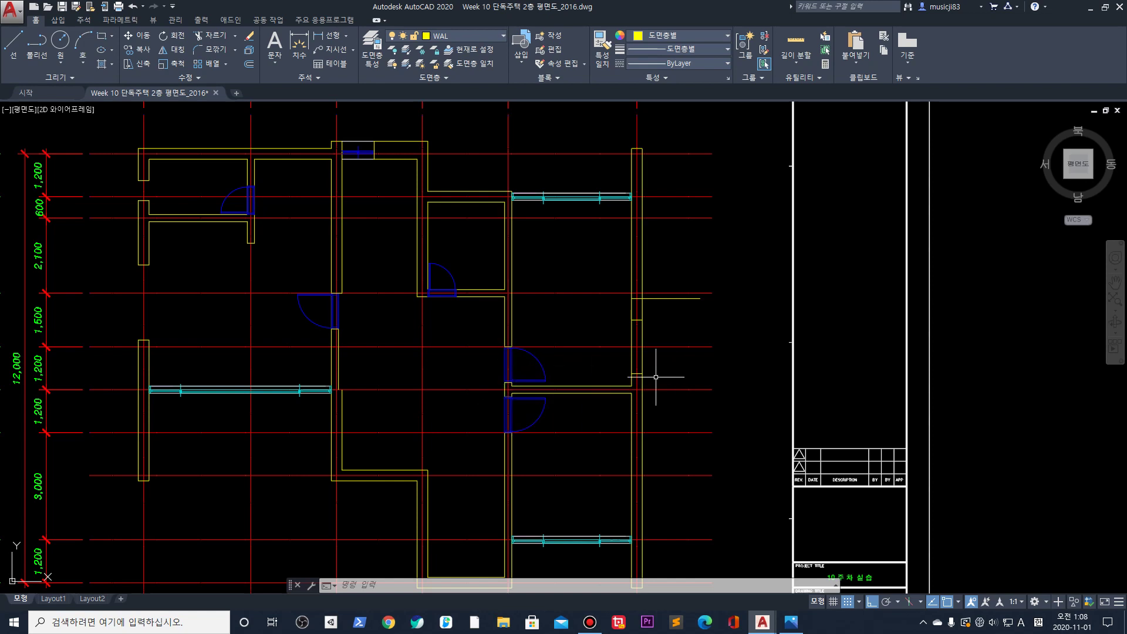
Copy the lowest cross line in the right exterior wall 600 downward, past the partition between the two bedrooms
scroll(656, 376, "down", 5)
scroll(616, 322, "up", 10)
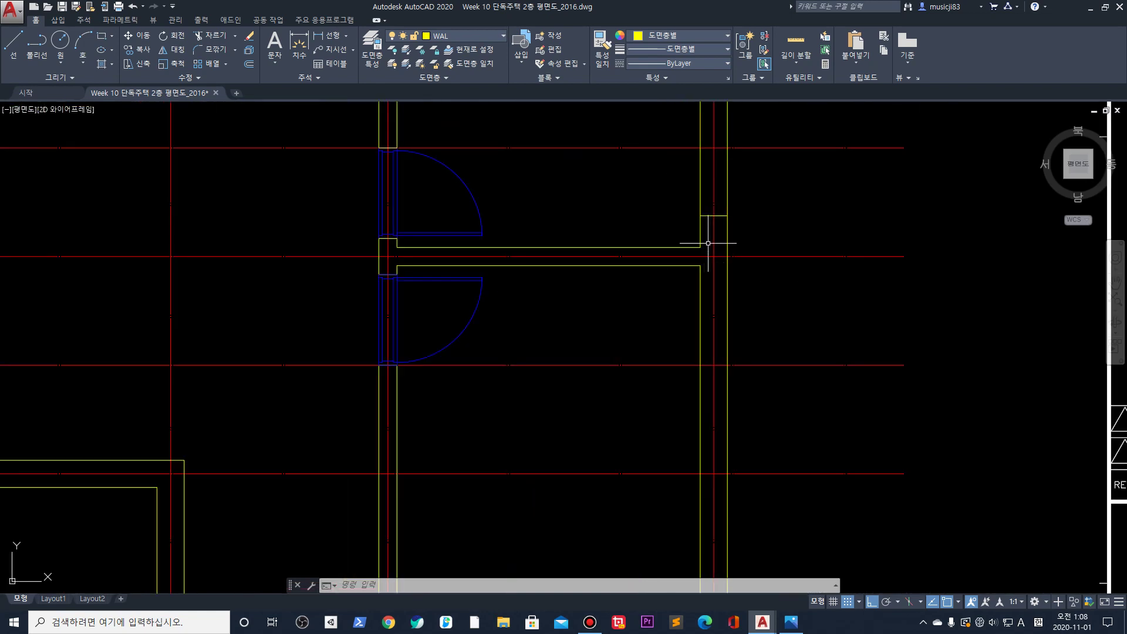
middle_click_drag(588, 237, 579, 313)
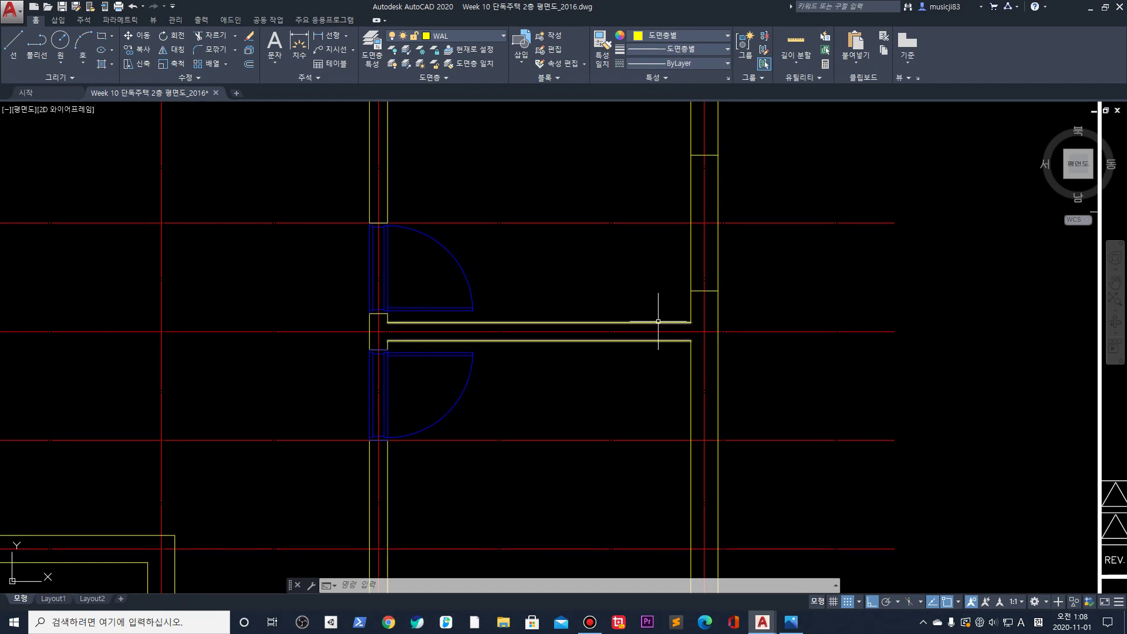
key("Escape")
scroll(712, 283, "up", 2)
left_click(688, 284)
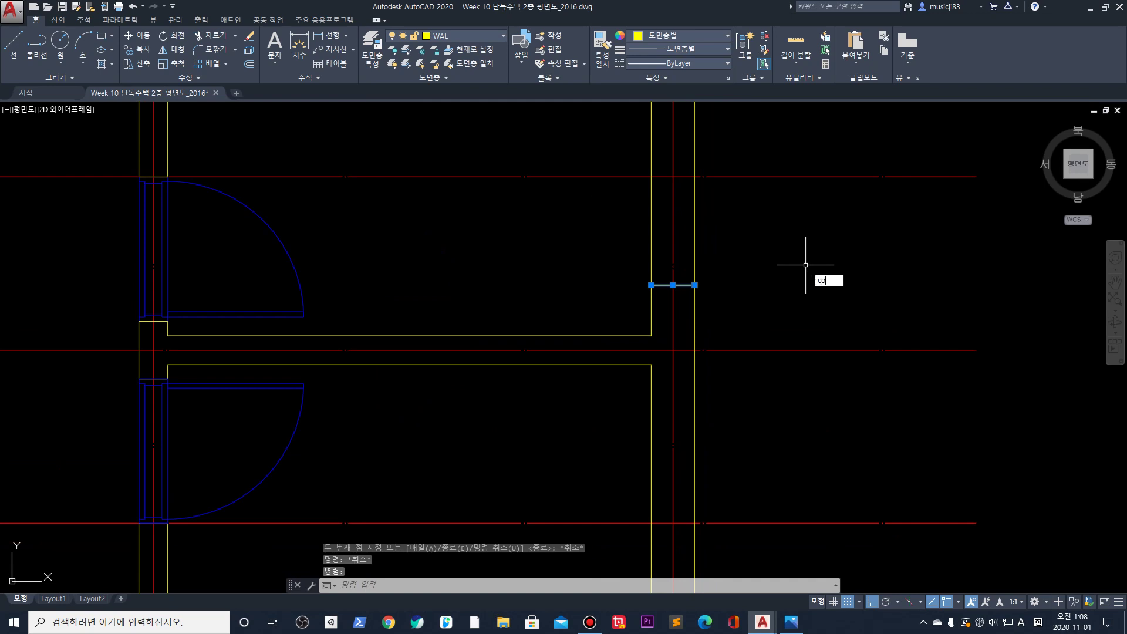
type("co")
key("Return")
left_click(695, 284)
type("600")
key("Return")
key("Return")
scroll(664, 404, "down", 3)
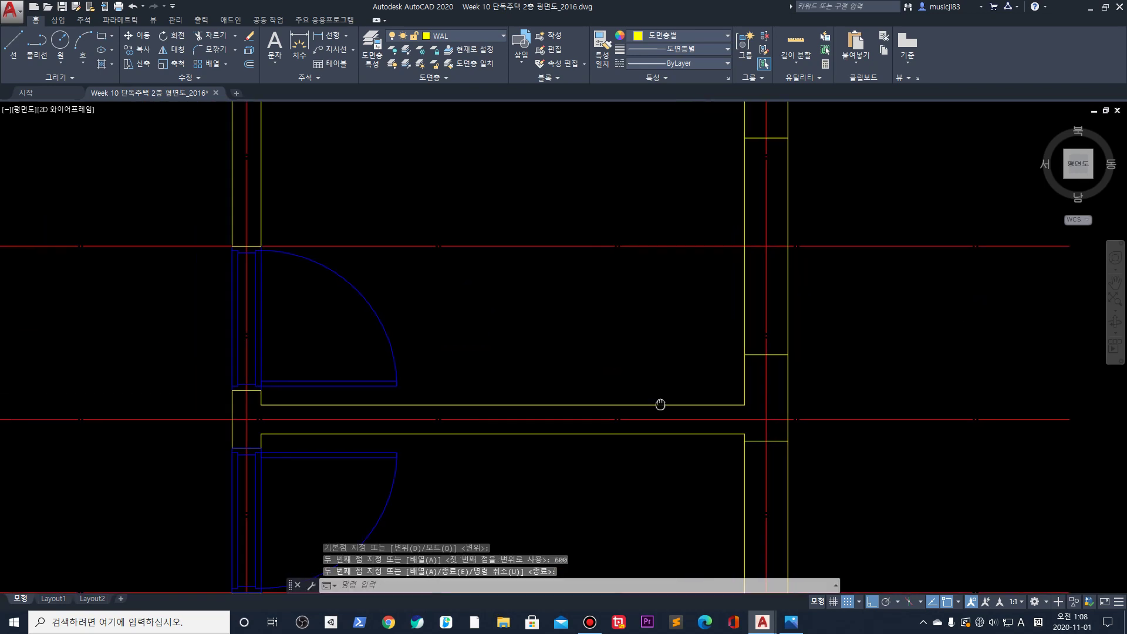
scroll(868, 322, "down", 5)
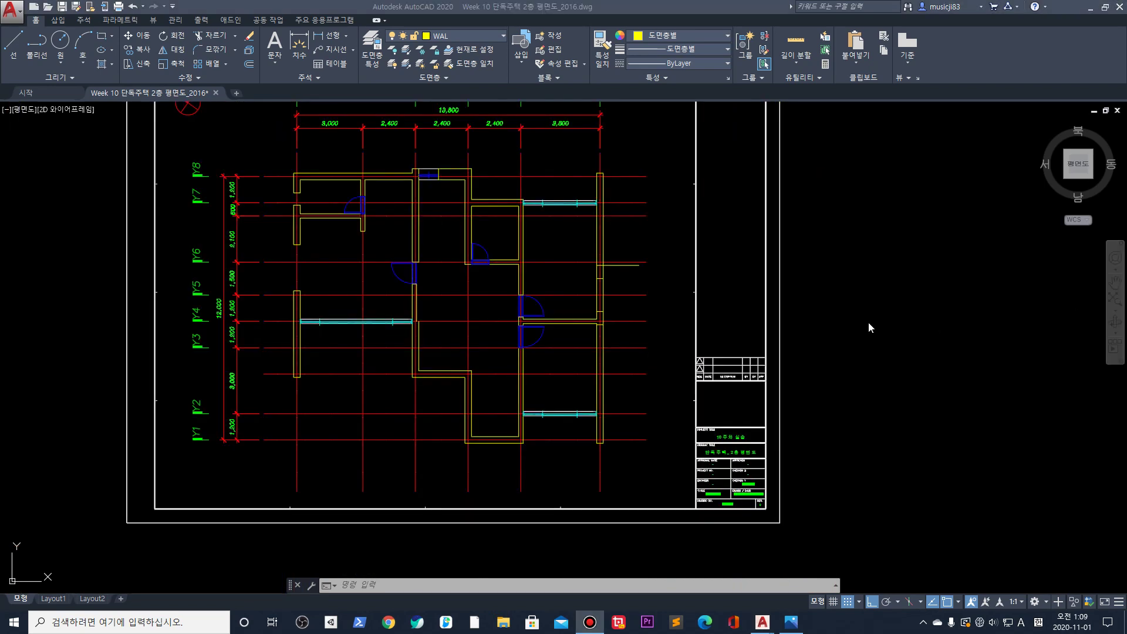
Switch to the Photos app to check the reference second-floor plan image, and return to the AutoCAD drawing
scroll(609, 288, "up", 5)
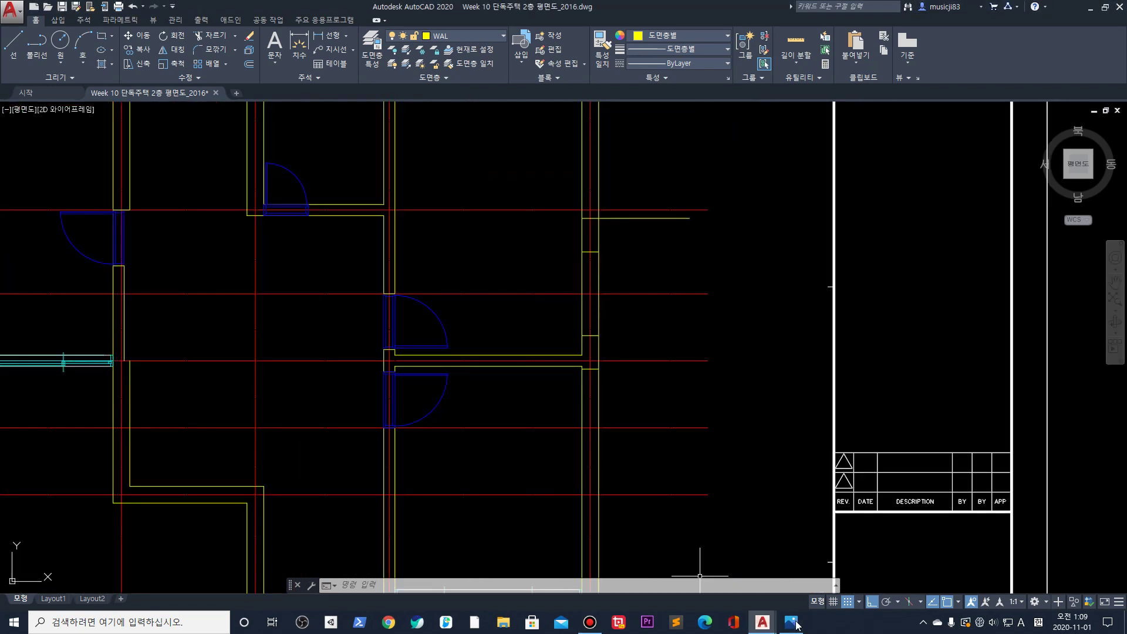
left_click(788, 625)
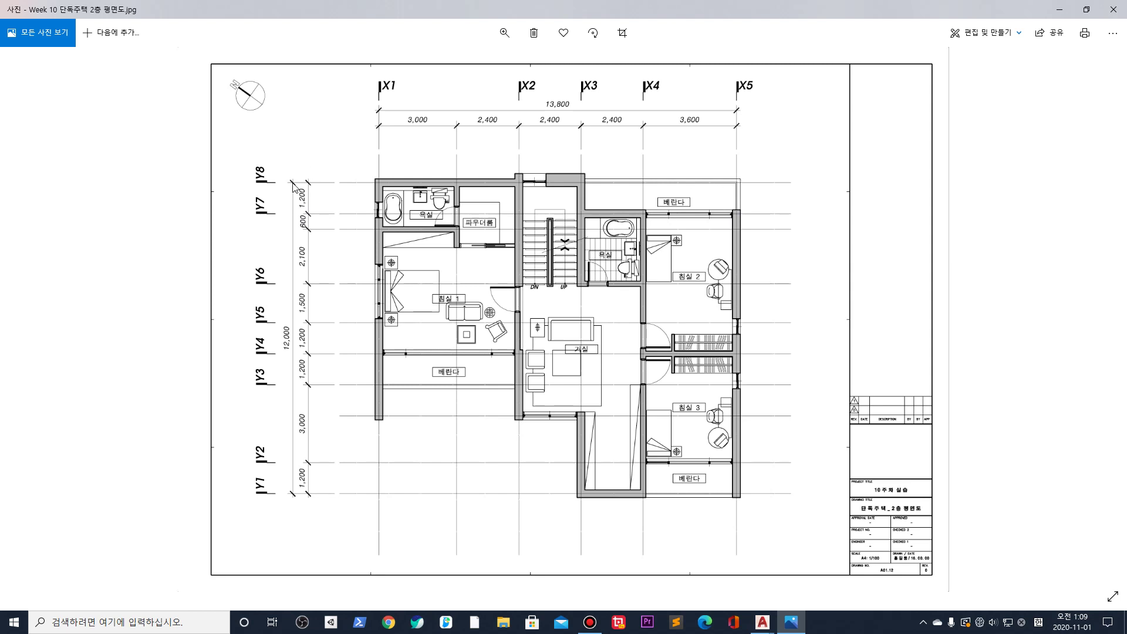
left_click(1067, 14)
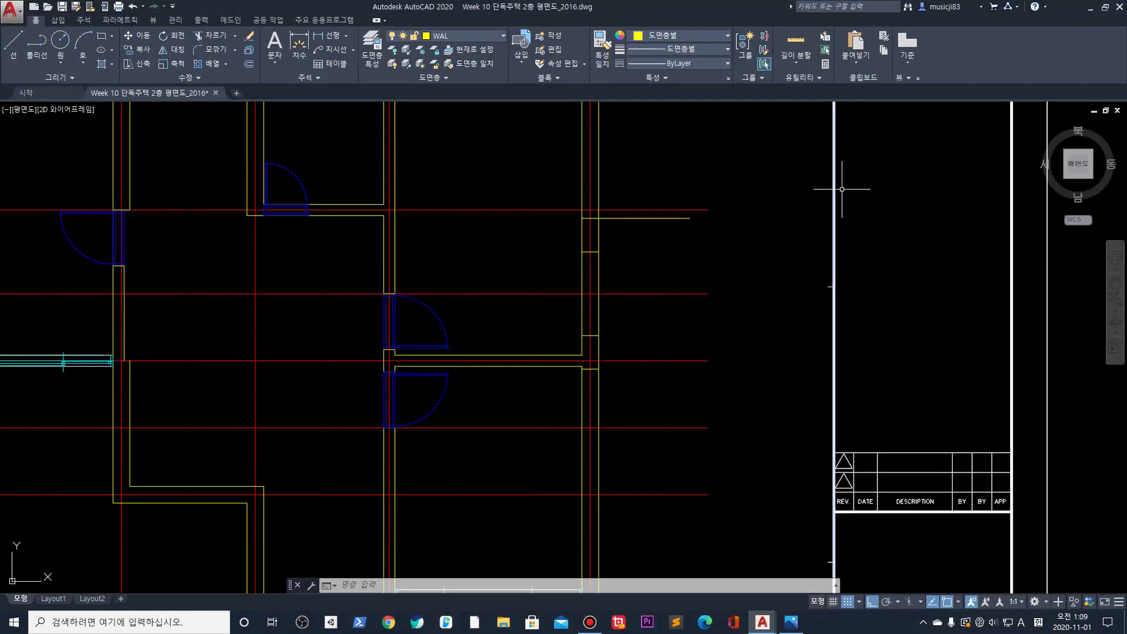
Move the upper right window block straight down from grid line Y7 to the grid line 600 below it
scroll(662, 181, "down", 3)
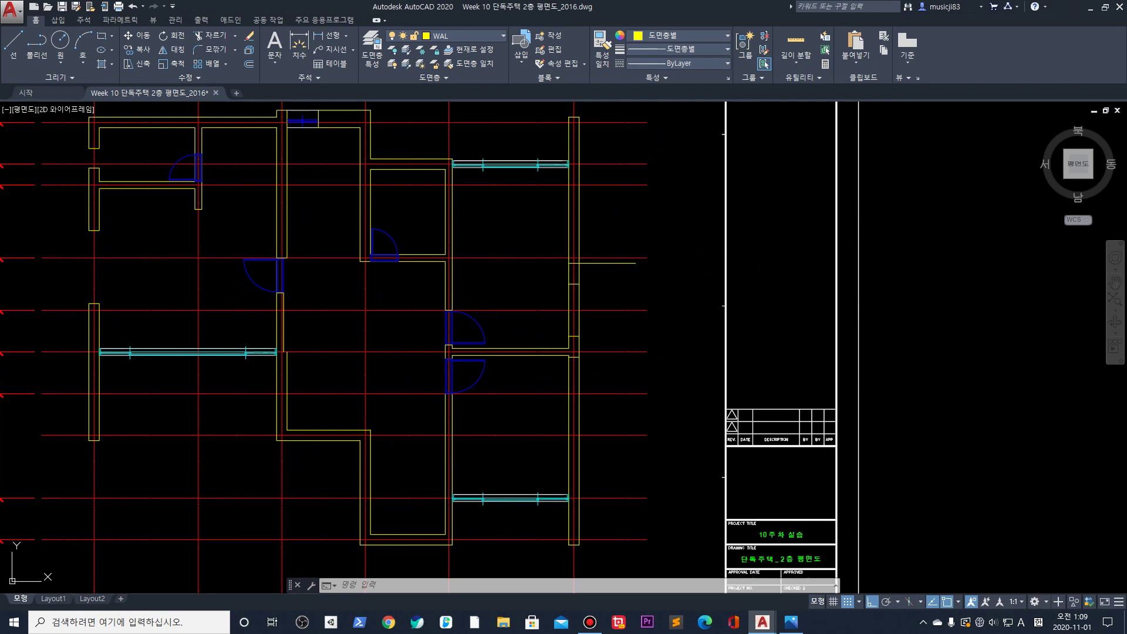
scroll(511, 161, "up", 4)
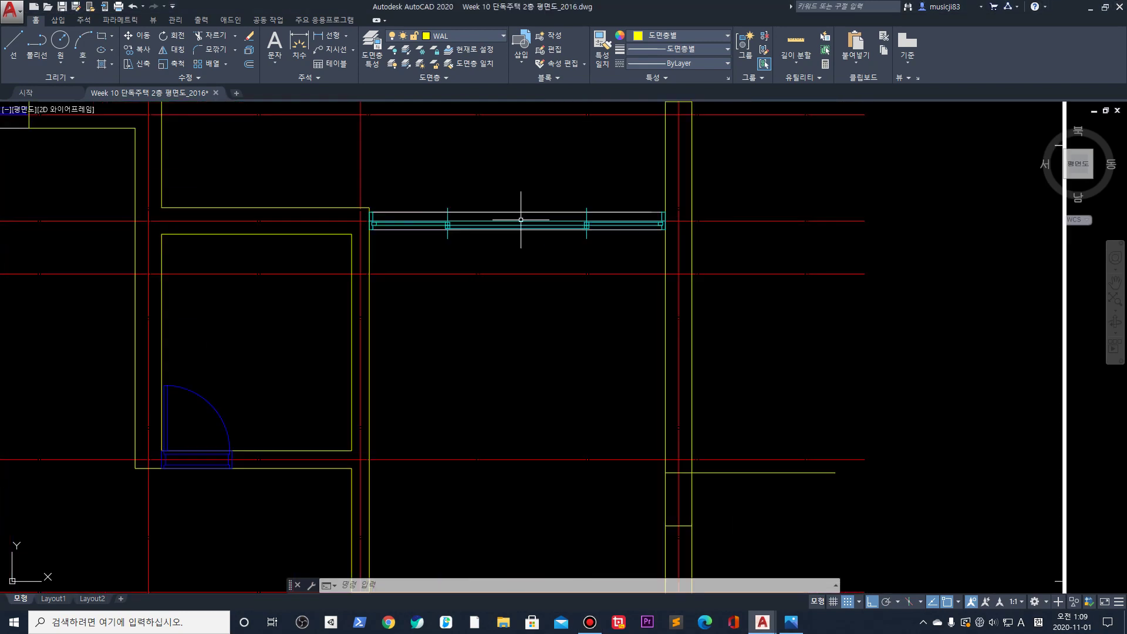
left_click(519, 212)
scroll(666, 216, "up", 2)
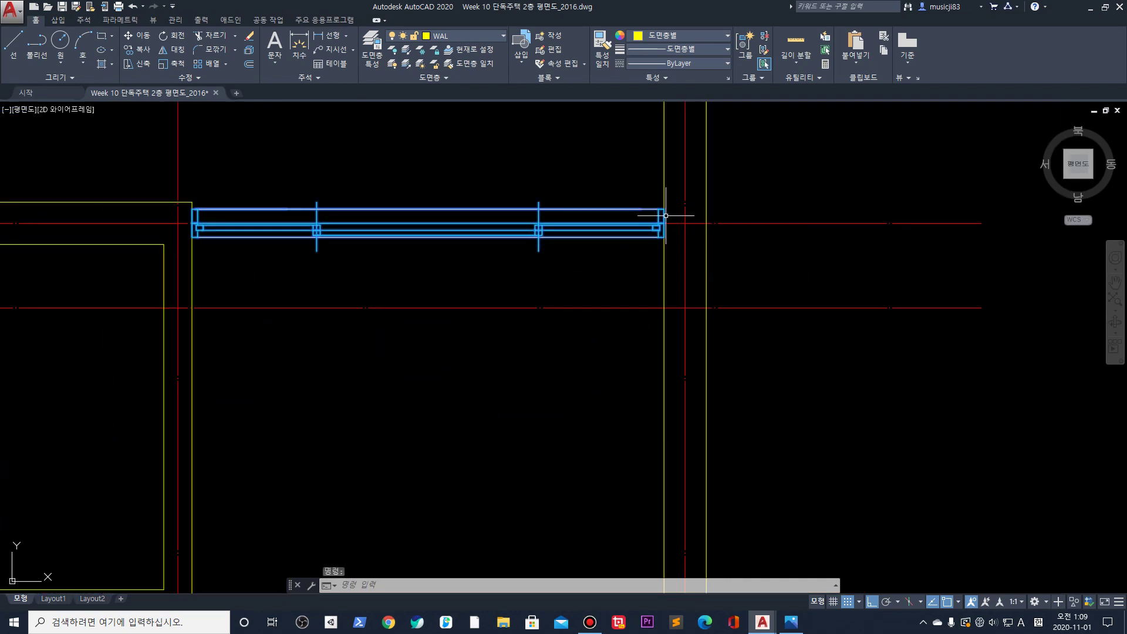
type("m")
key("Return")
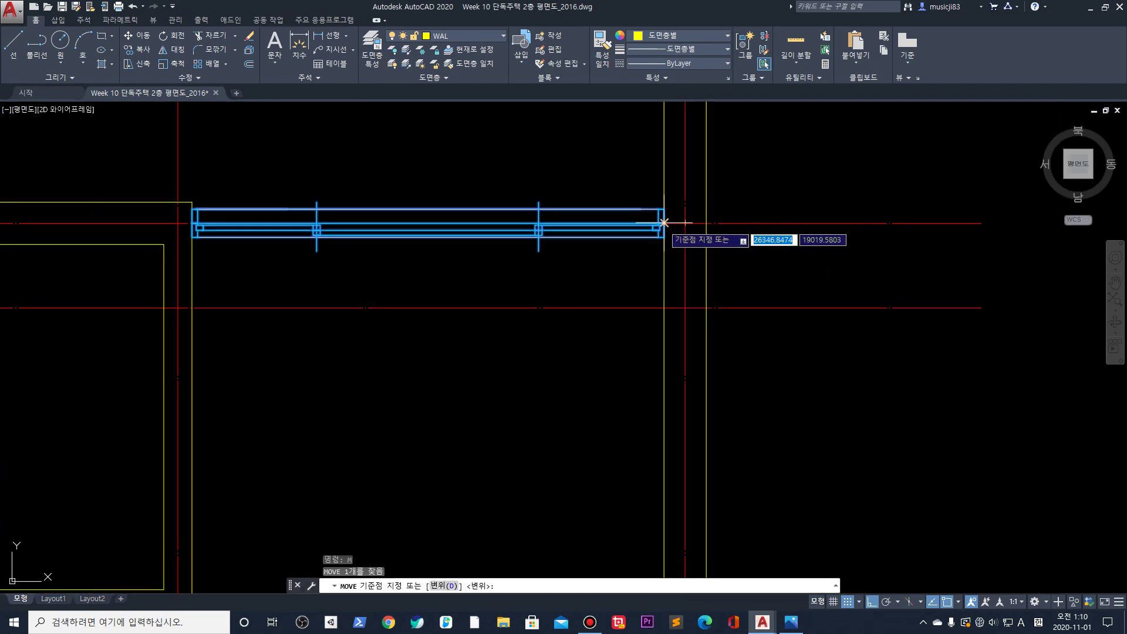
left_click(664, 213)
left_click(662, 306)
scroll(679, 276, "down", 3)
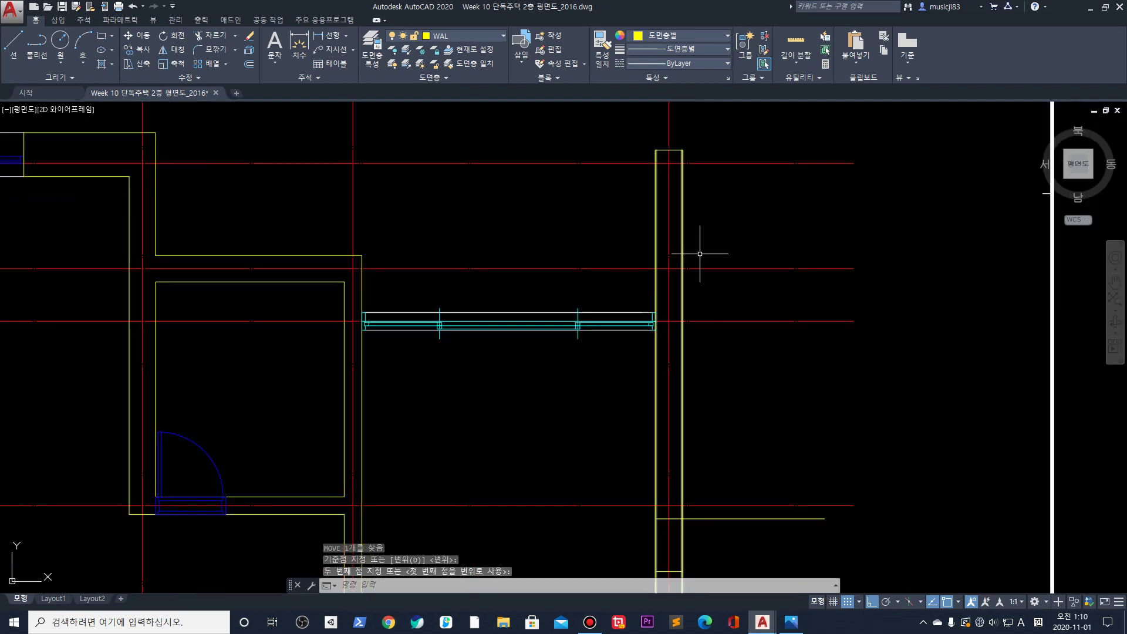
Draw a cross line between both faces of the right exterior wall at grid line Y7
left_click(655, 179)
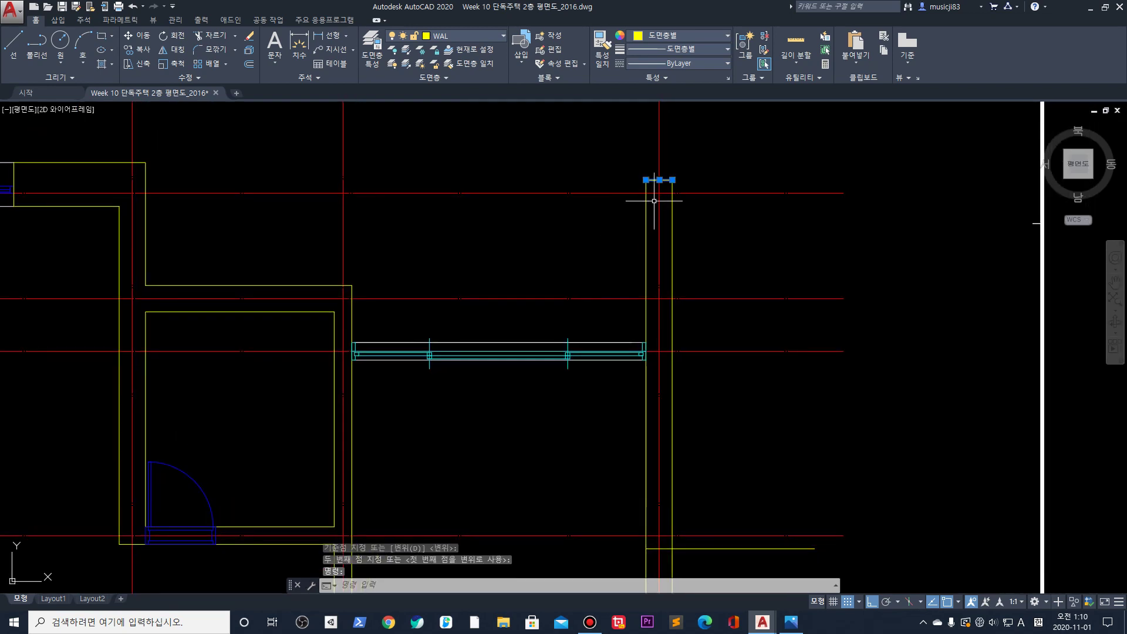
key("Escape")
scroll(650, 289, "up", 2)
middle_click_drag(650, 289, 626, 318)
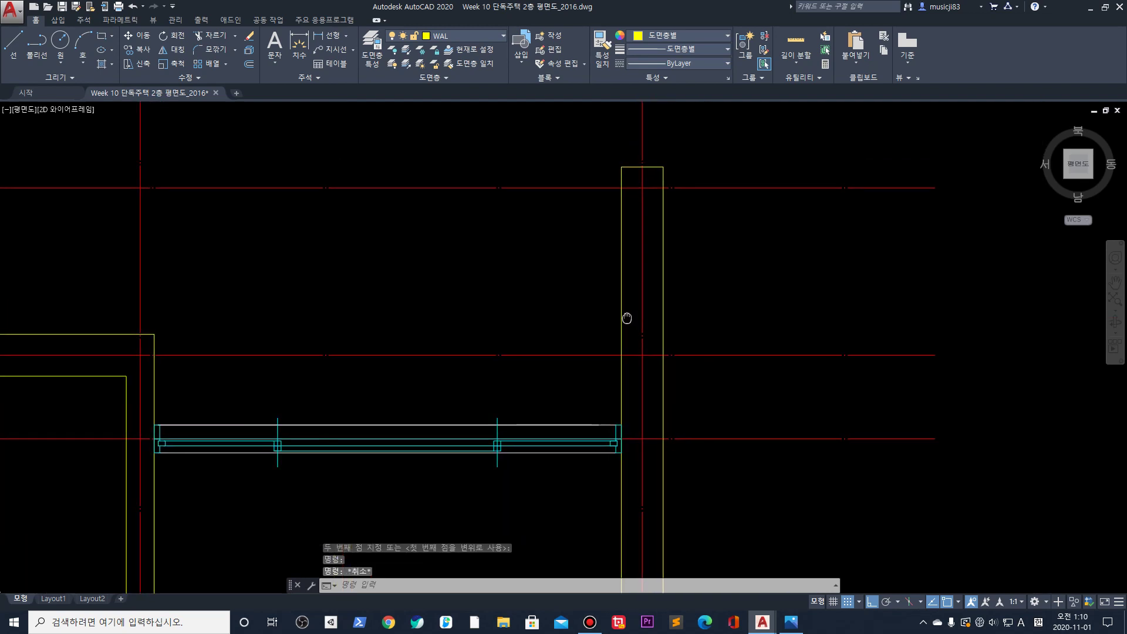
key("l")
key("space")
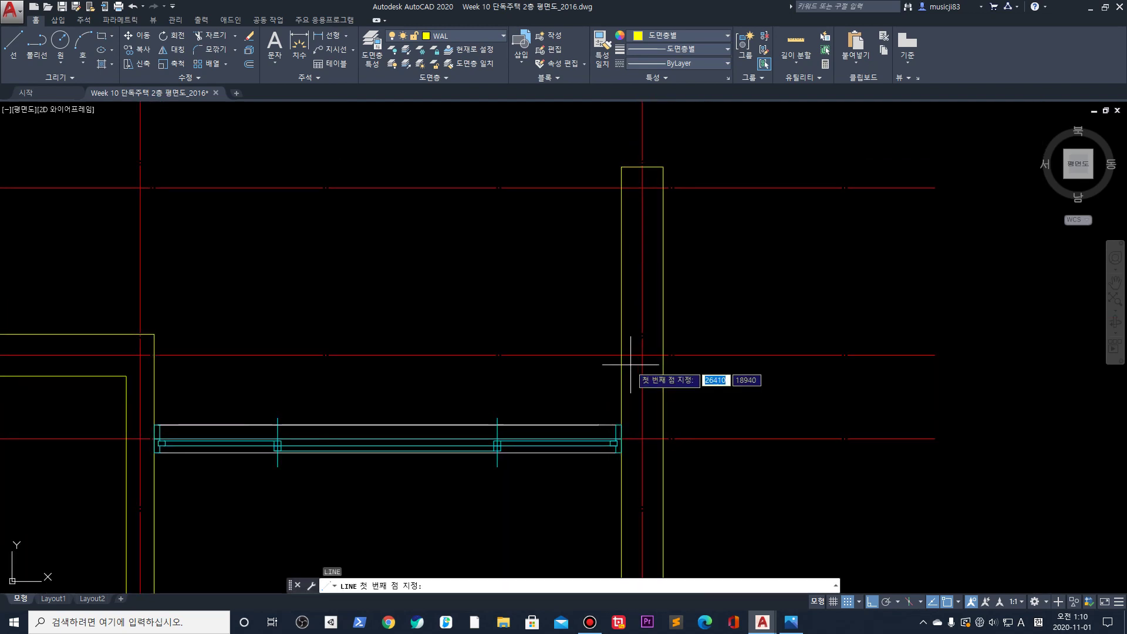
left_click(620, 355)
left_click(651, 355)
key("space")
Move the Y7 cross line up the right exterior wall to align with the outer face of the adjacent bathroom wall
left_click(643, 353)
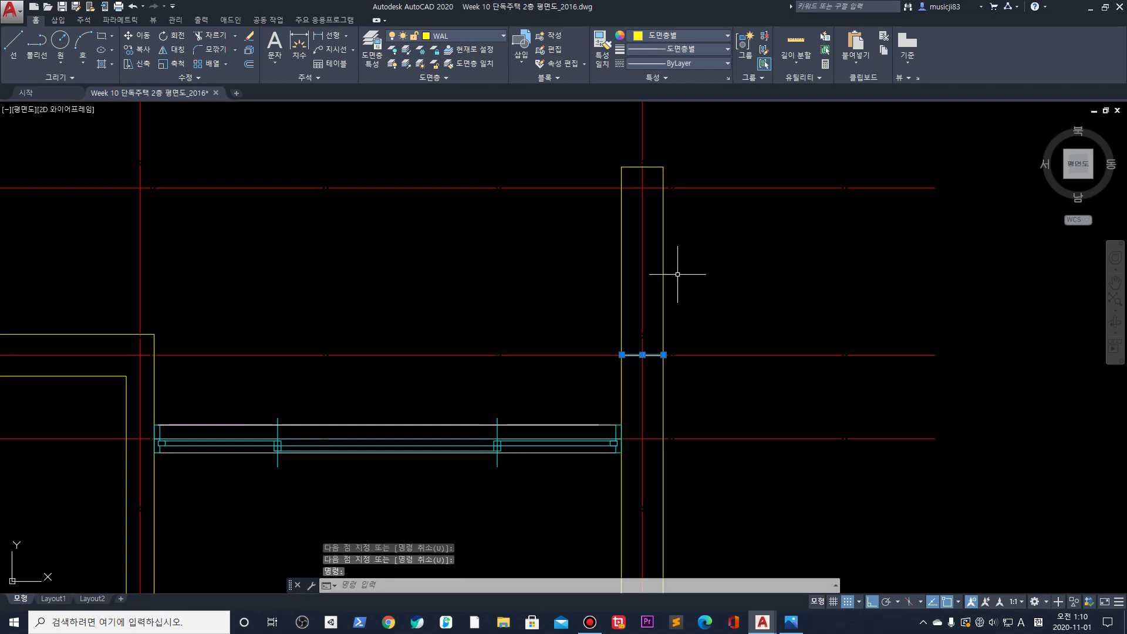
key("m")
key("space")
left_click(663, 355)
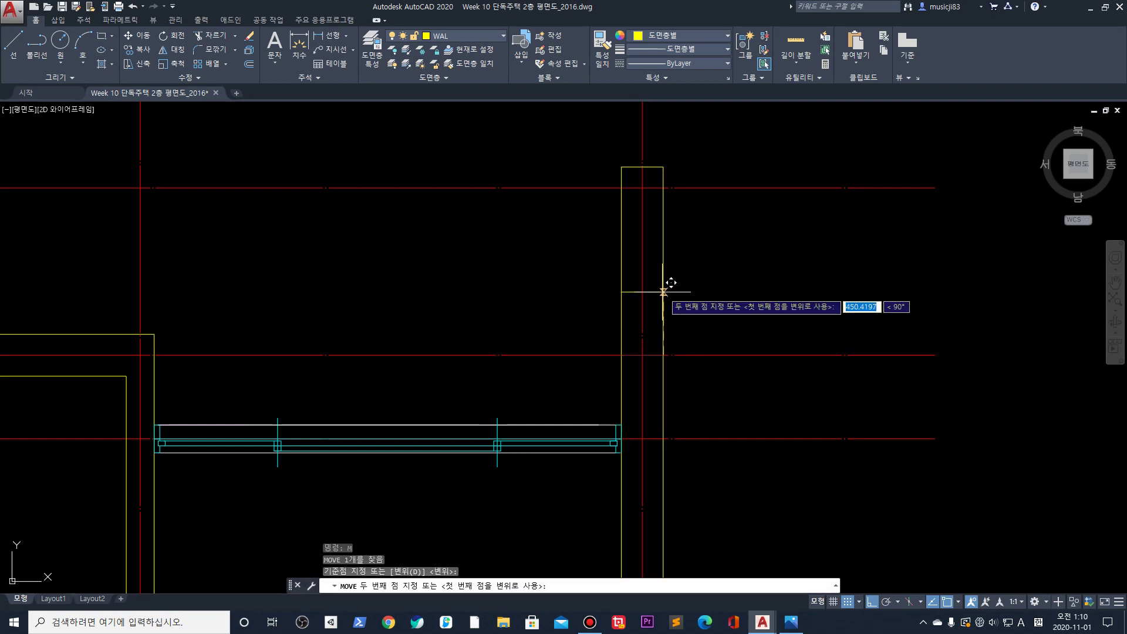
key("Escape")
key("Escape")
key("Escape")
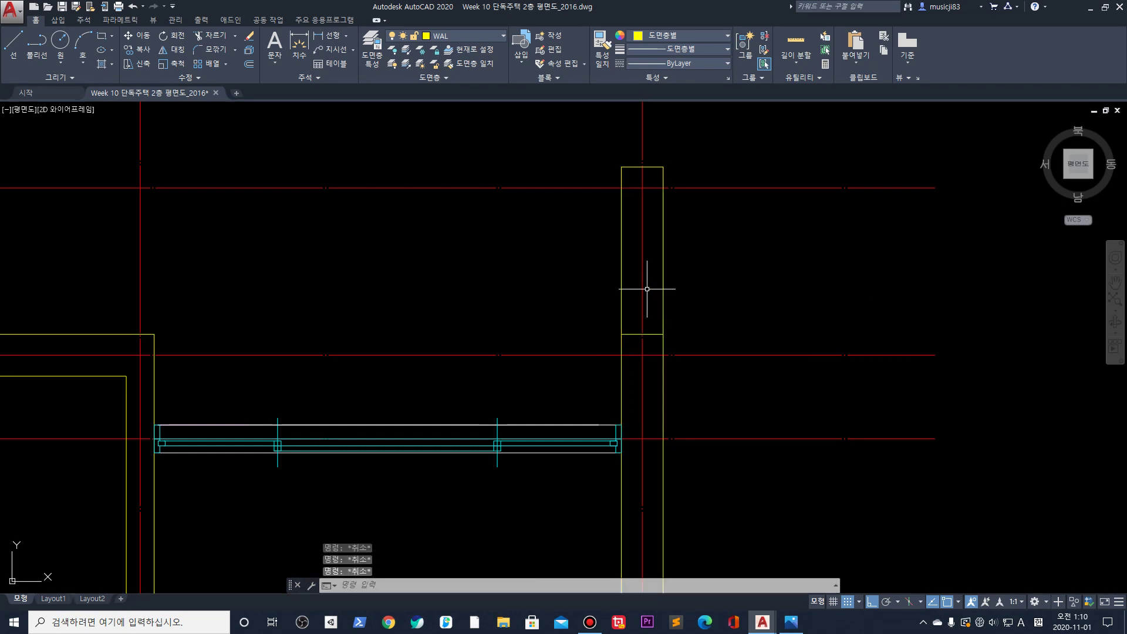
Trim both right exterior wall lines above the cross line just above grid line Y7
key("space")
left_click(679, 325)
left_click(675, 332)
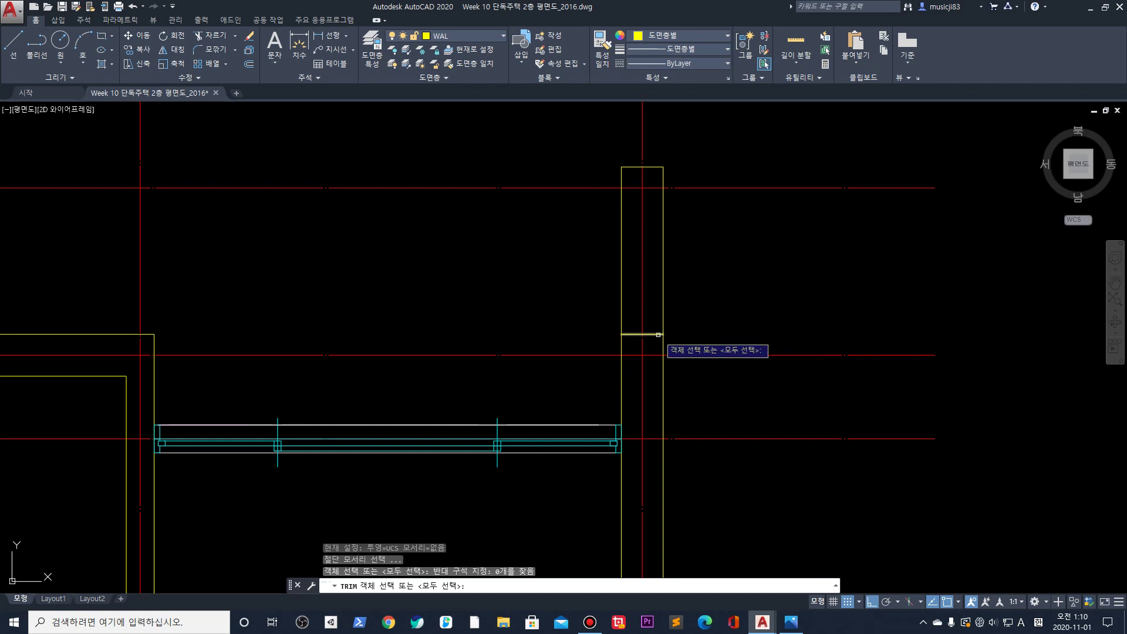
key("space")
left_click(676, 299)
left_click(656, 280)
key("Return")
Delete the leftover cross line above the shortened upper end of the right exterior wall
left_click(629, 167)
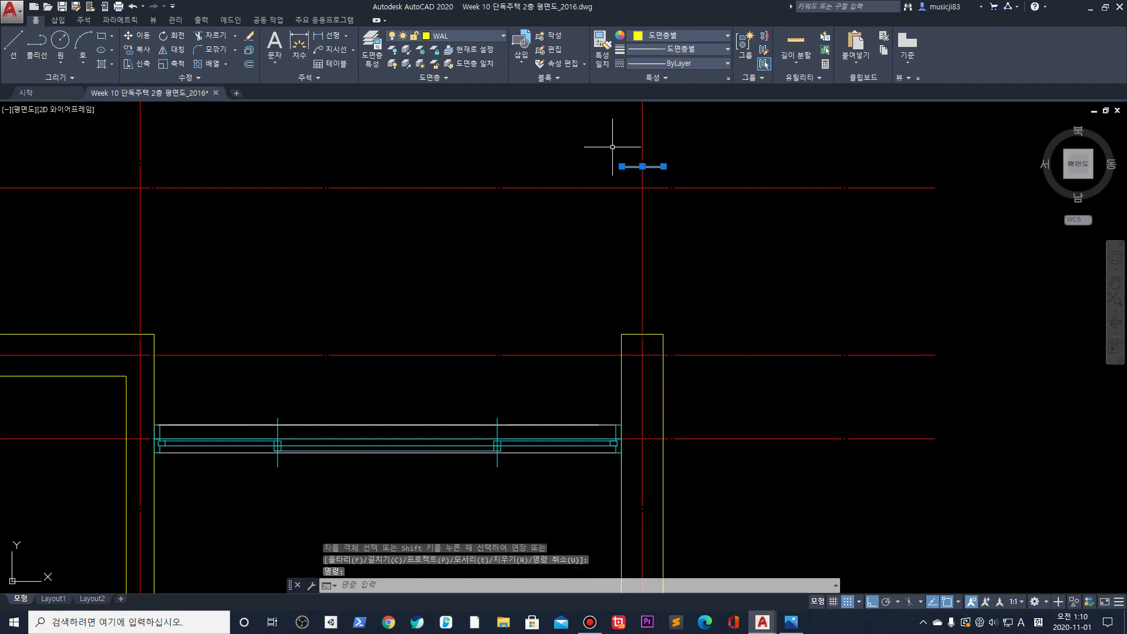
key("Delete")
scroll(613, 147, "down", 3)
scroll(599, 302, "up", 2)
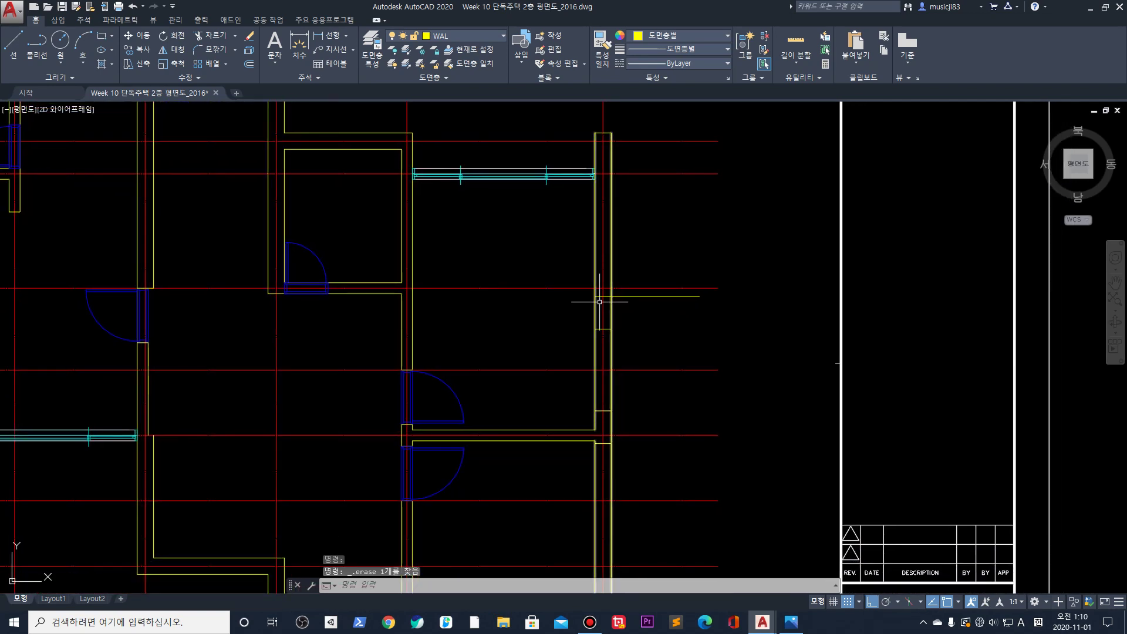
Move the horizontal reference line beside the right exterior wall up to the wall's top outer corner
left_click(645, 298)
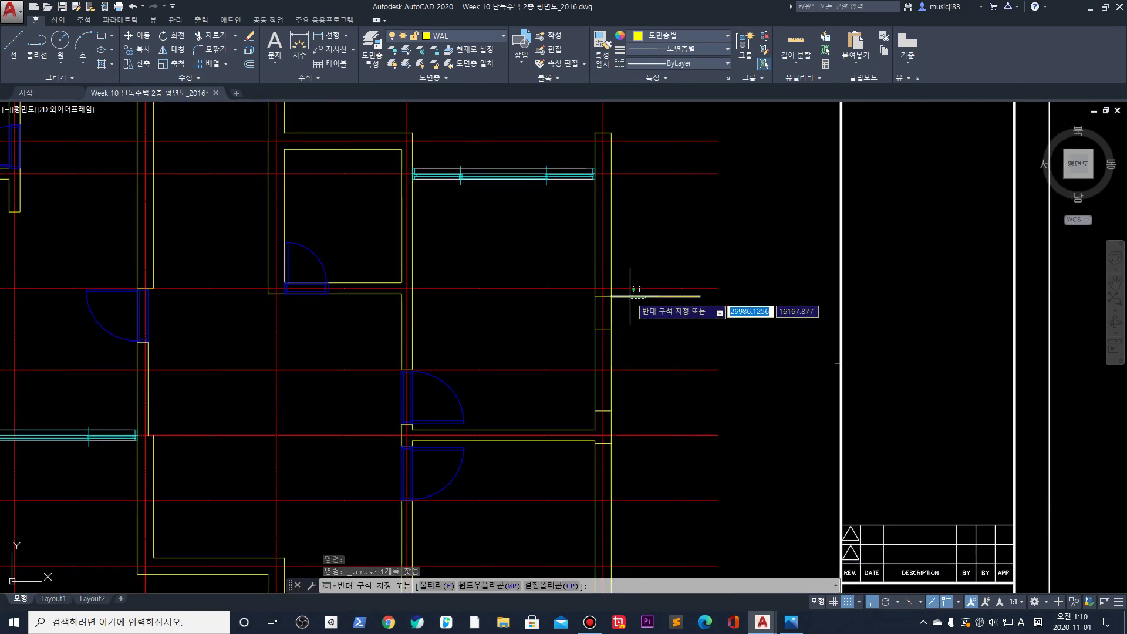
left_click(629, 294)
middle_click_drag(644, 232, 640, 298)
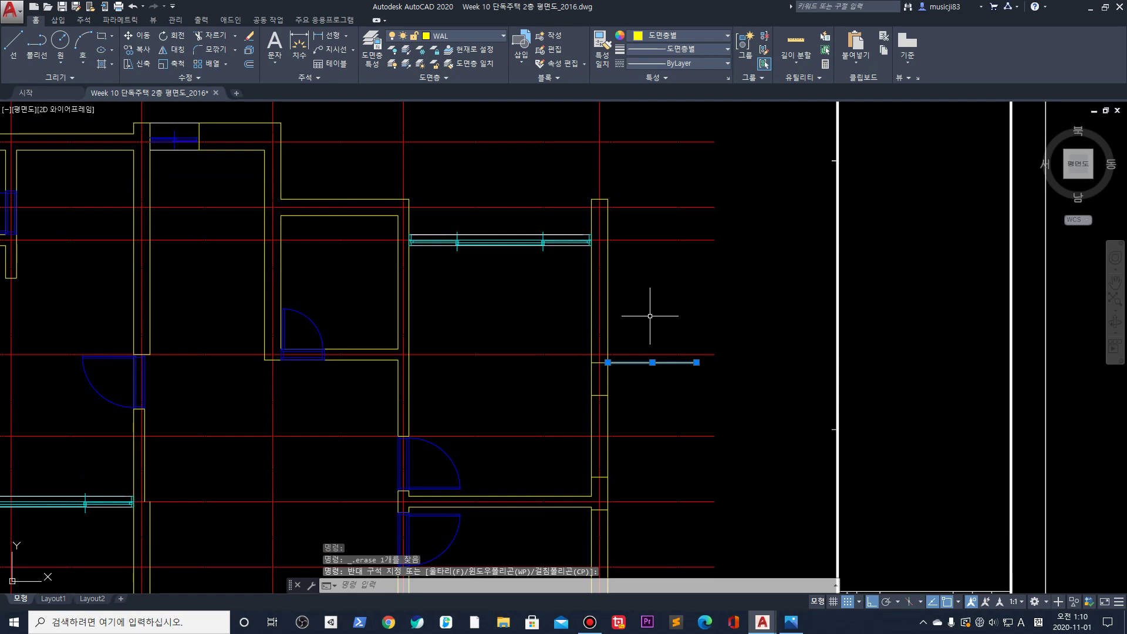
type("m")
key("Return")
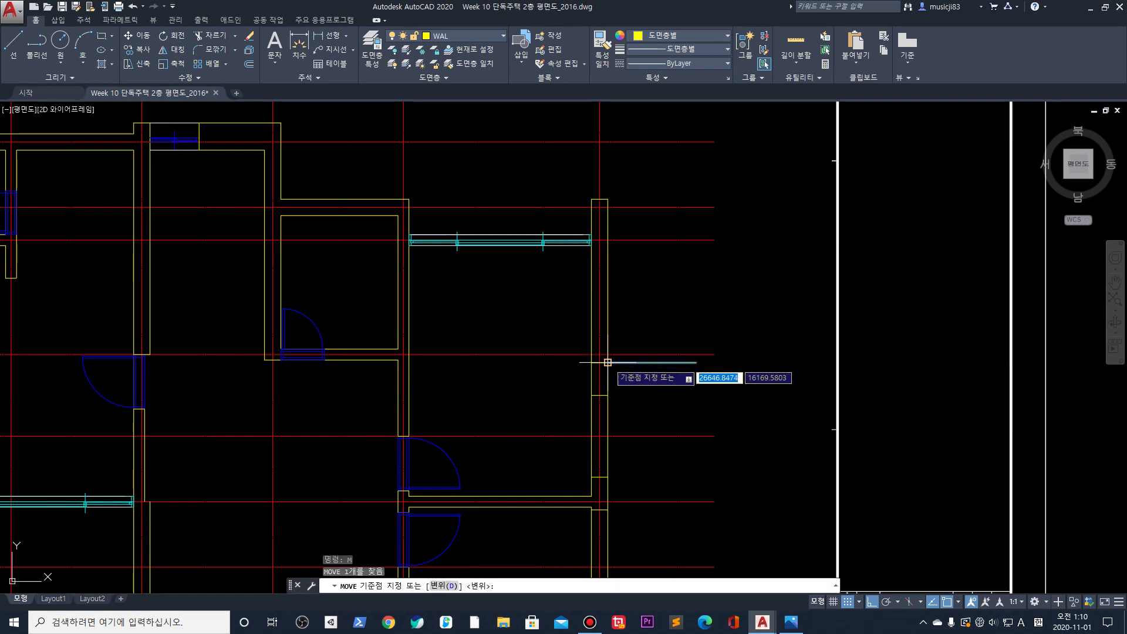
left_click(612, 363)
left_click(612, 199)
key("Return")
key("Escape")
Move the reference line 4200 straight down from the top corner of the right exterior wall
left_click(630, 199)
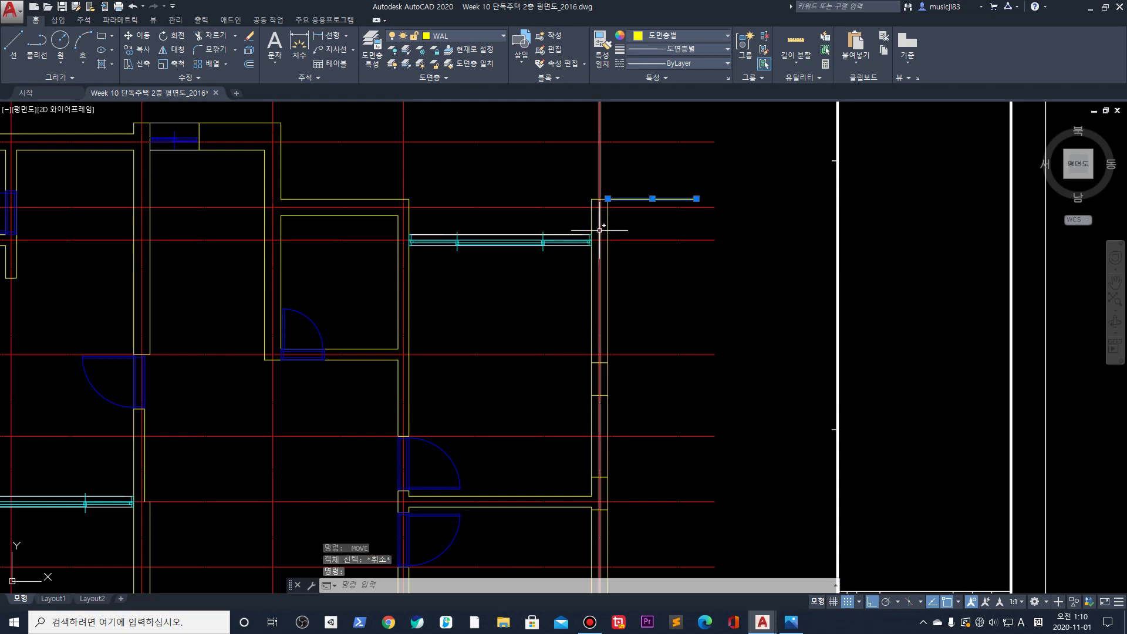
type("m")
key("Return")
left_click(608, 199)
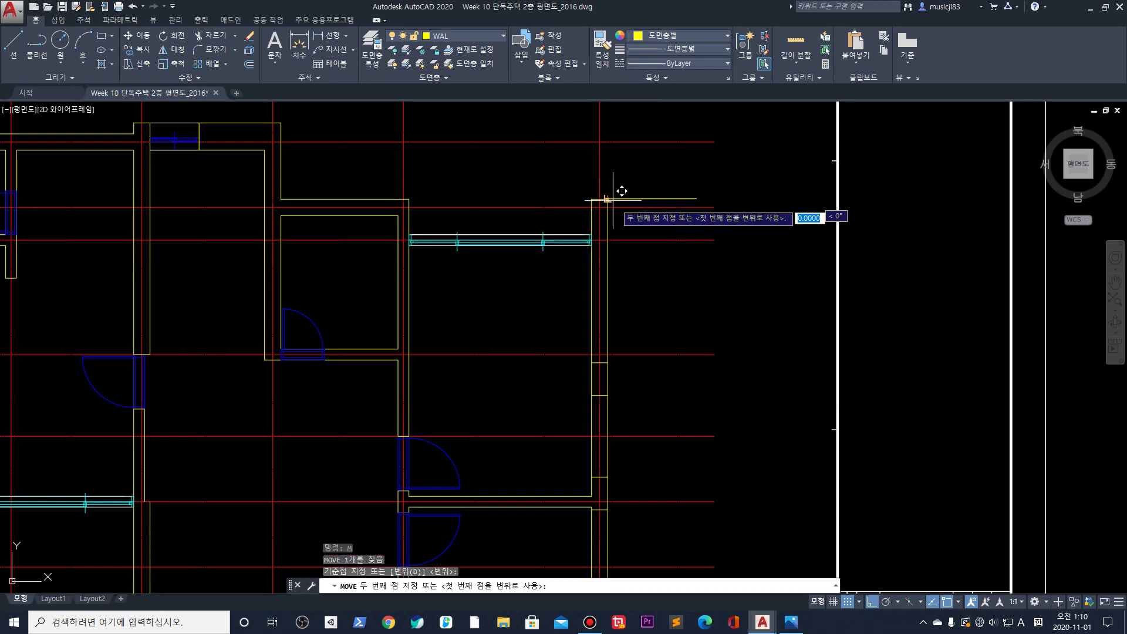
type("4")
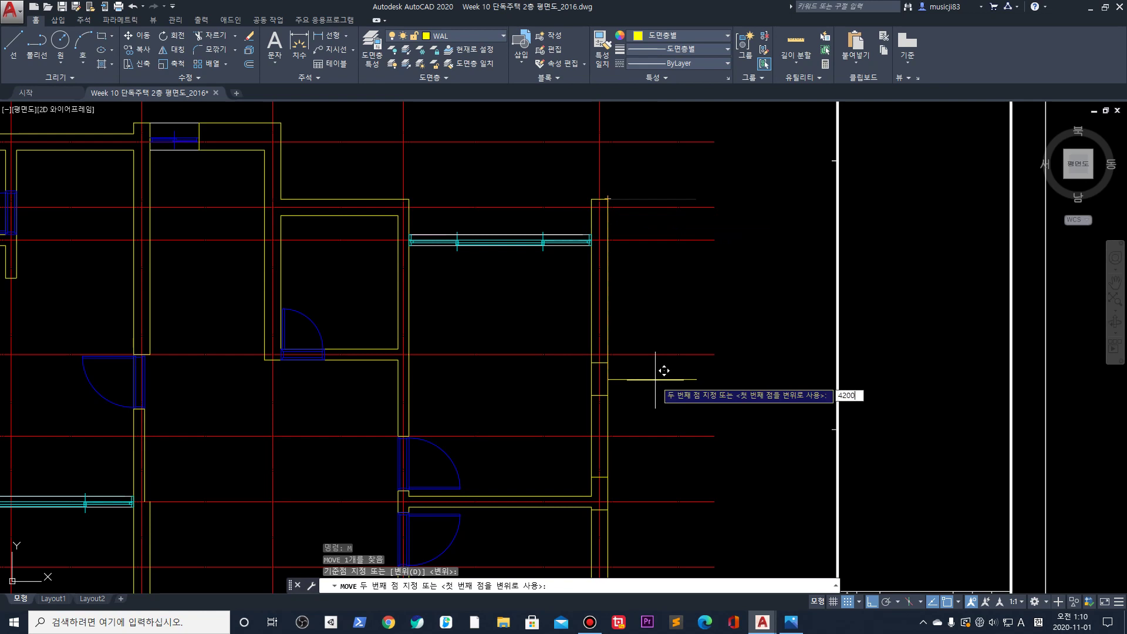
type("200")
key("Return")
Move the four opening cross lines down the right exterior wall so the uppermost one aligns with the reference line
middle_click_drag(654, 376, 584, 259)
left_click(574, 229)
left_click(637, 290)
scroll(621, 251, "up", 3)
left_click(567, 282)
left_click(657, 380)
scroll(633, 361, "down", 3)
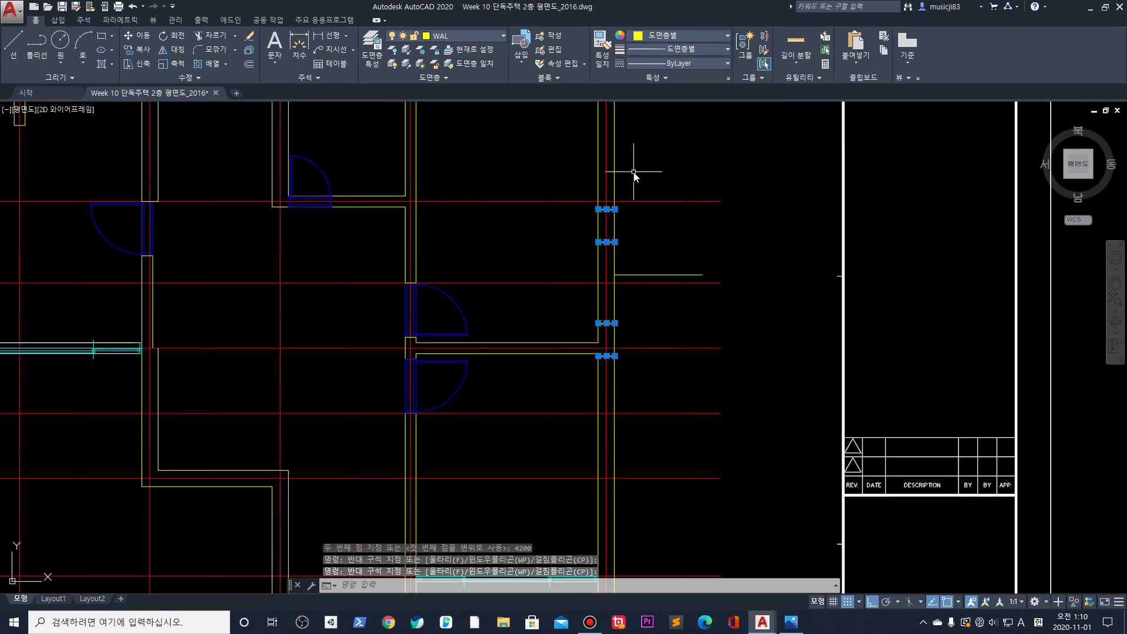
type("m")
key("Return")
left_click(614, 209)
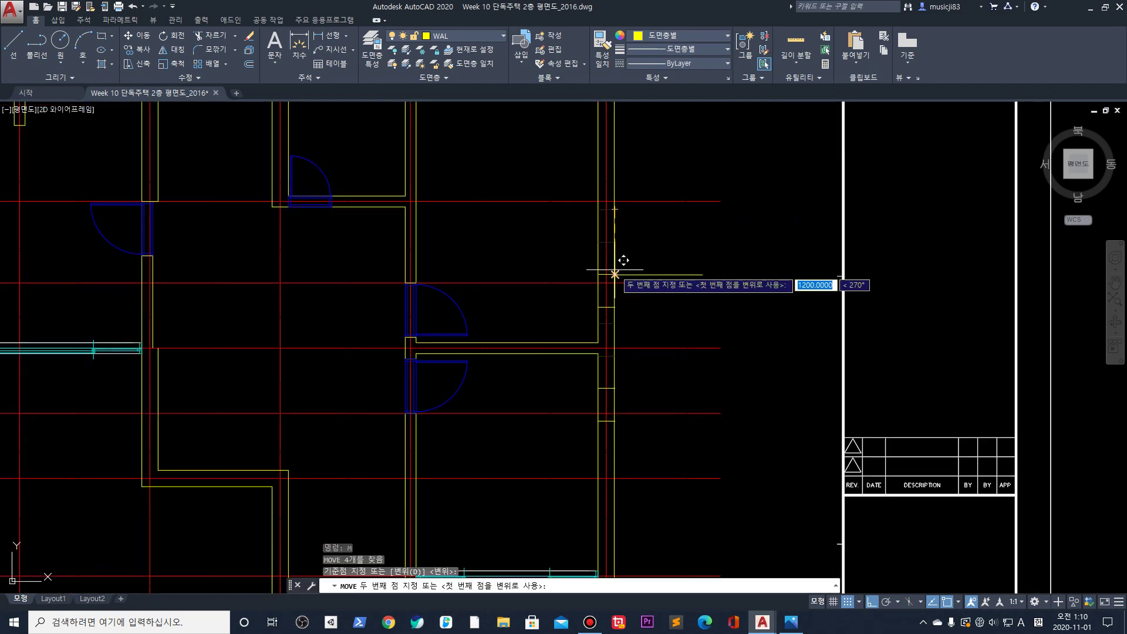
key("Escape")
Delete the horizontal reference line outside the right exterior wall
middle_click_drag(685, 244, 667, 287)
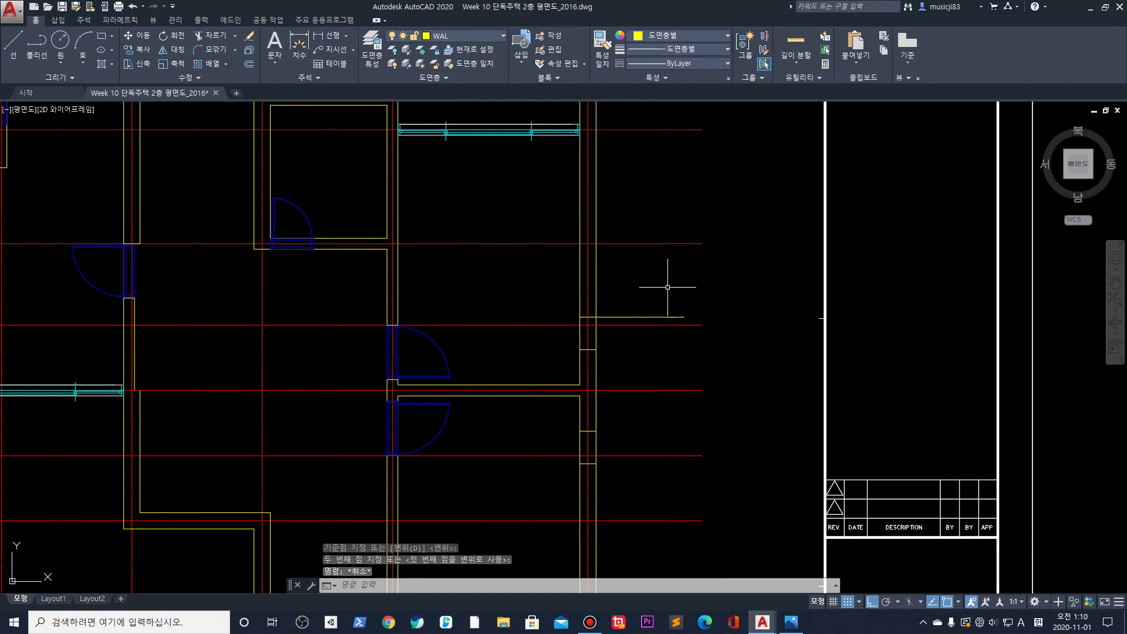
left_click(653, 317)
key("Delete")
Trim the right exterior wall lines between each pair of cross lines to cut two window openings
scroll(623, 262, "up", 2)
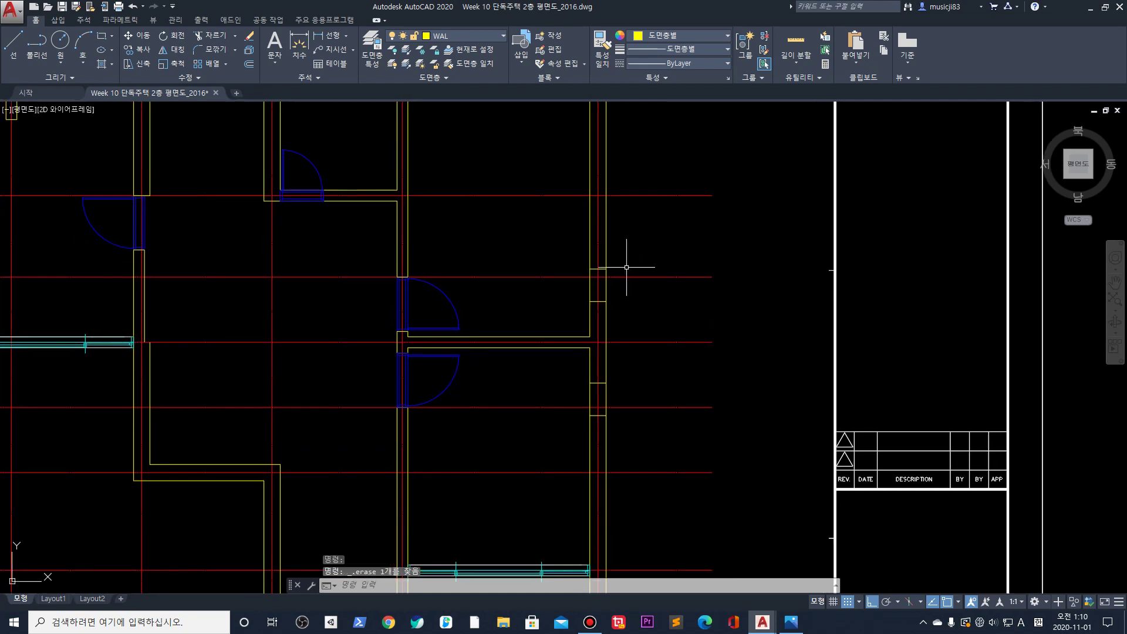
type("tr")
key("Return")
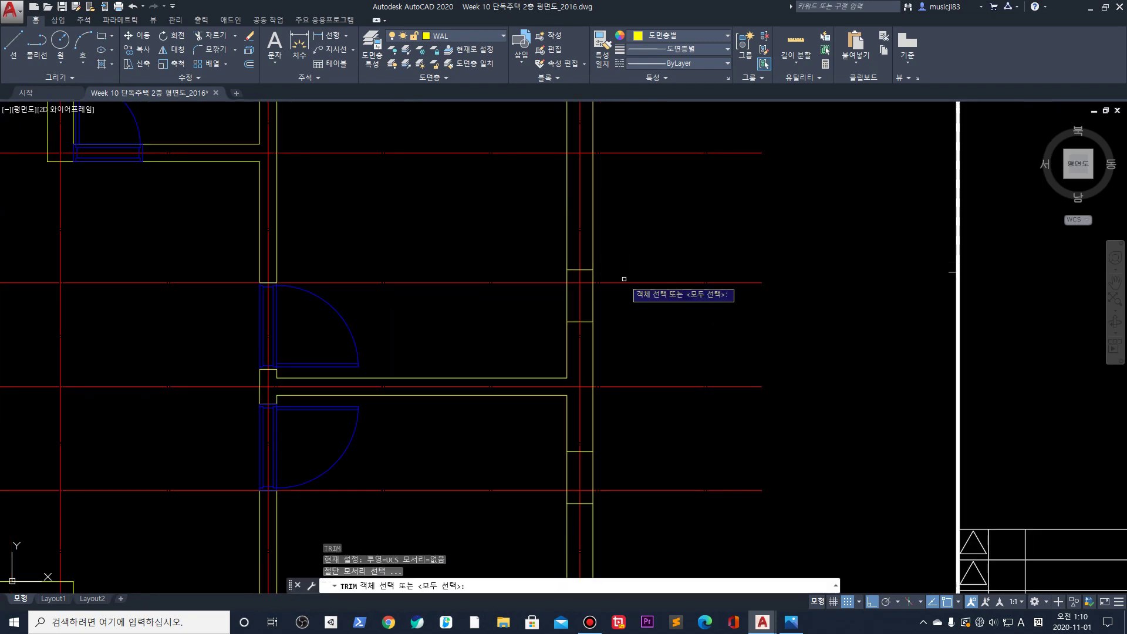
left_click(578, 270)
left_click(573, 322)
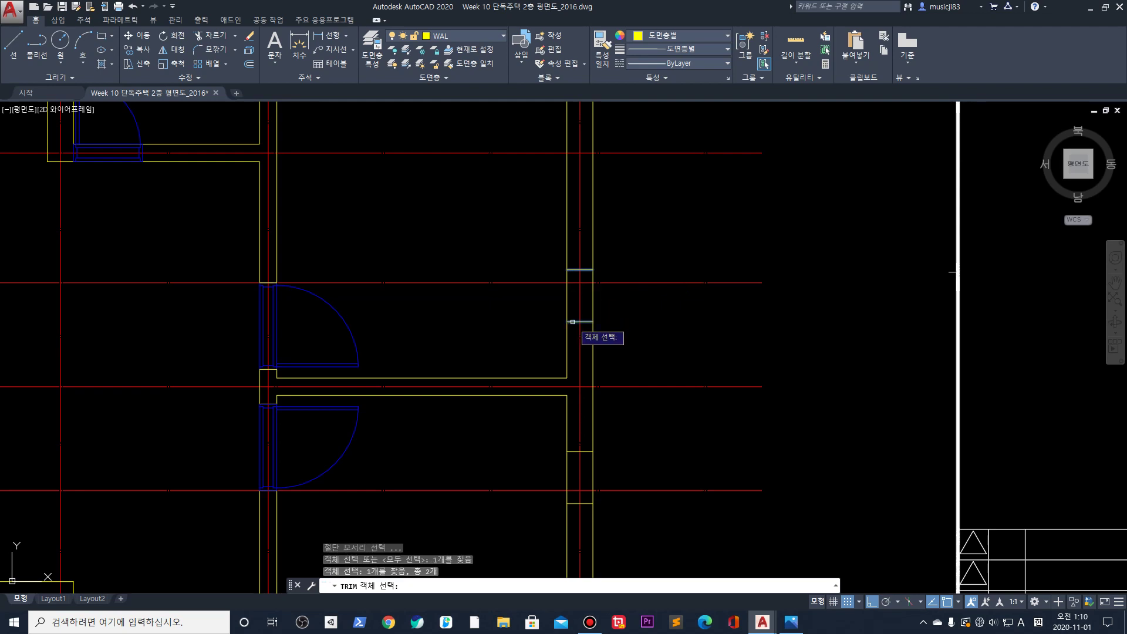
left_click(576, 452)
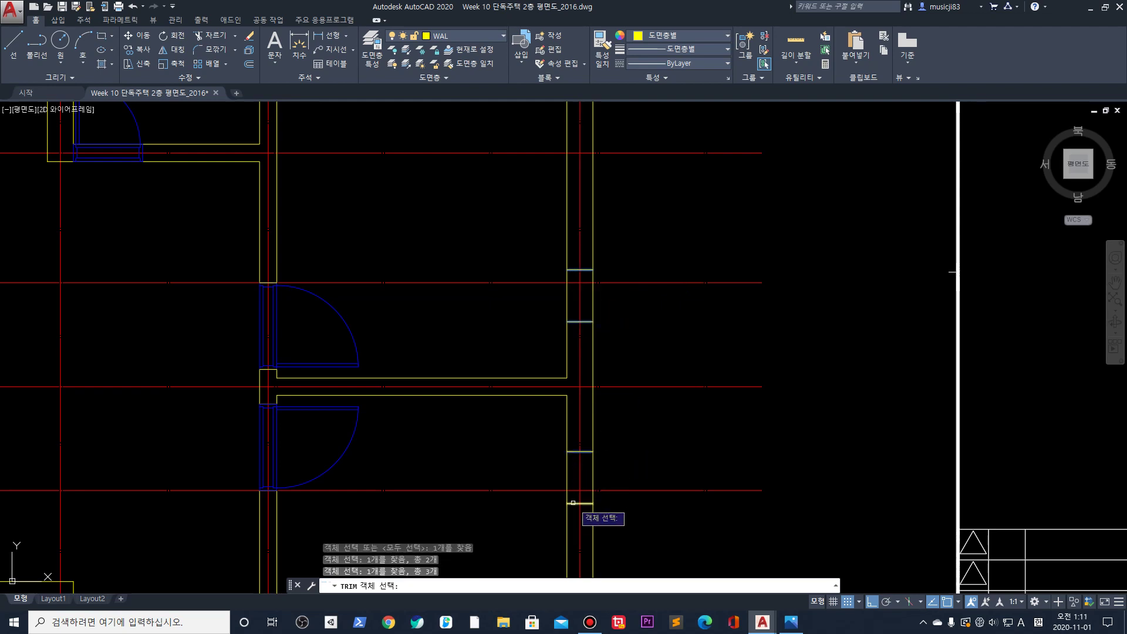
key("Return")
left_click(567, 311)
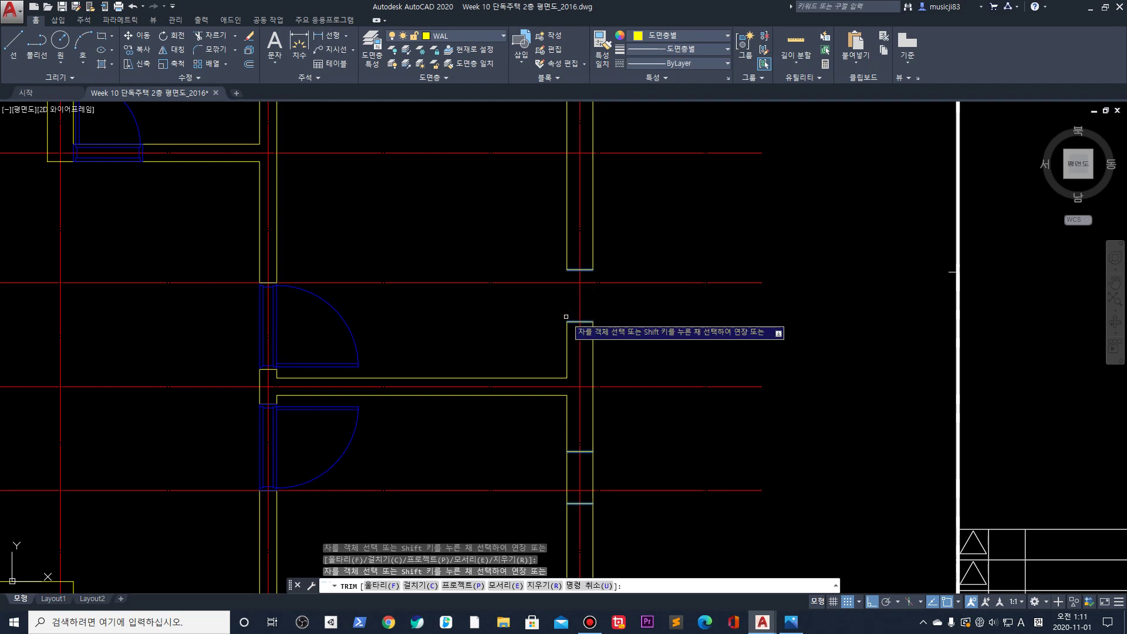
left_click(567, 466)
key("Return")
Draw a short line closing the jog between the two offset wall edges at grid line Y4
scroll(636, 415, "down", 4)
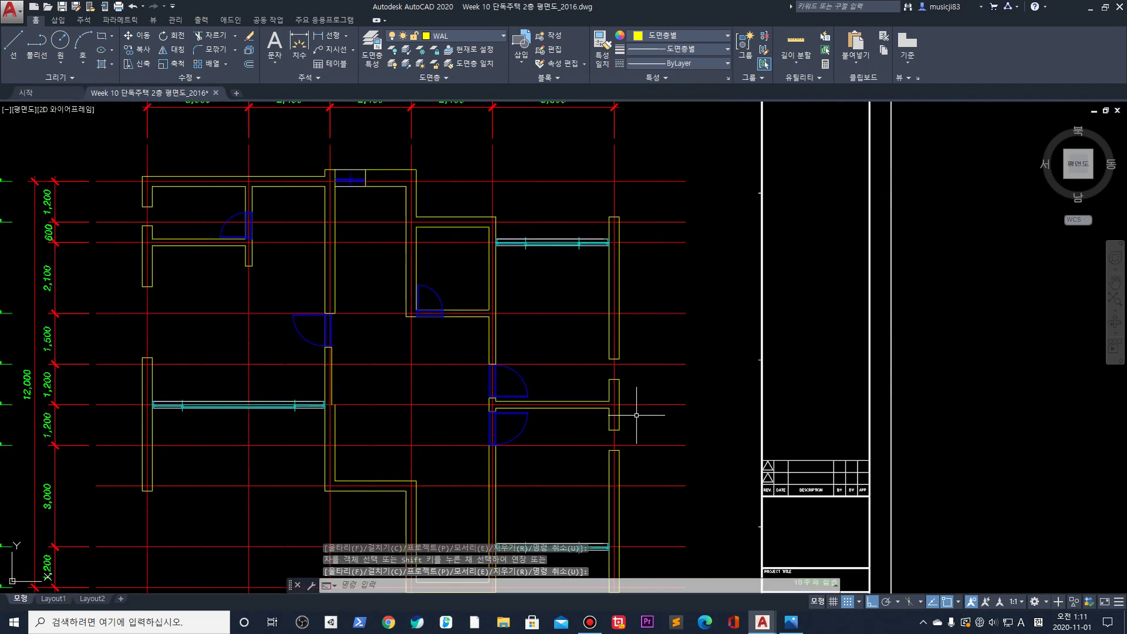
scroll(660, 243, "down", 2)
scroll(730, 226, "up", 2)
scroll(728, 235, "down", 3)
scroll(723, 310, "up", 1)
scroll(640, 322, "up", 2)
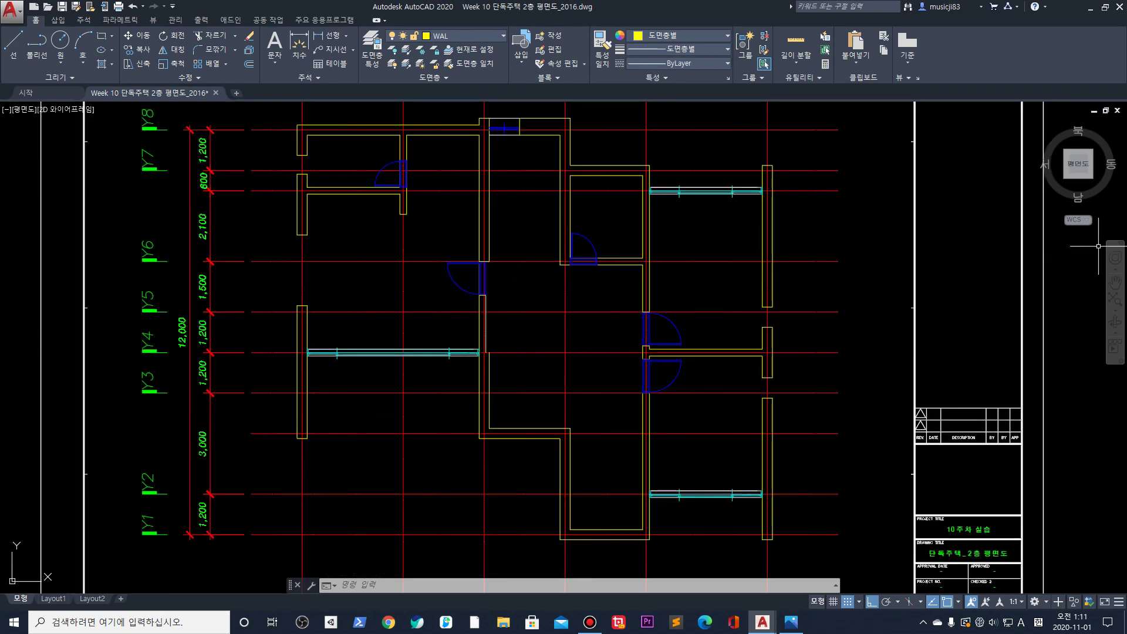
scroll(485, 354, "up", 9)
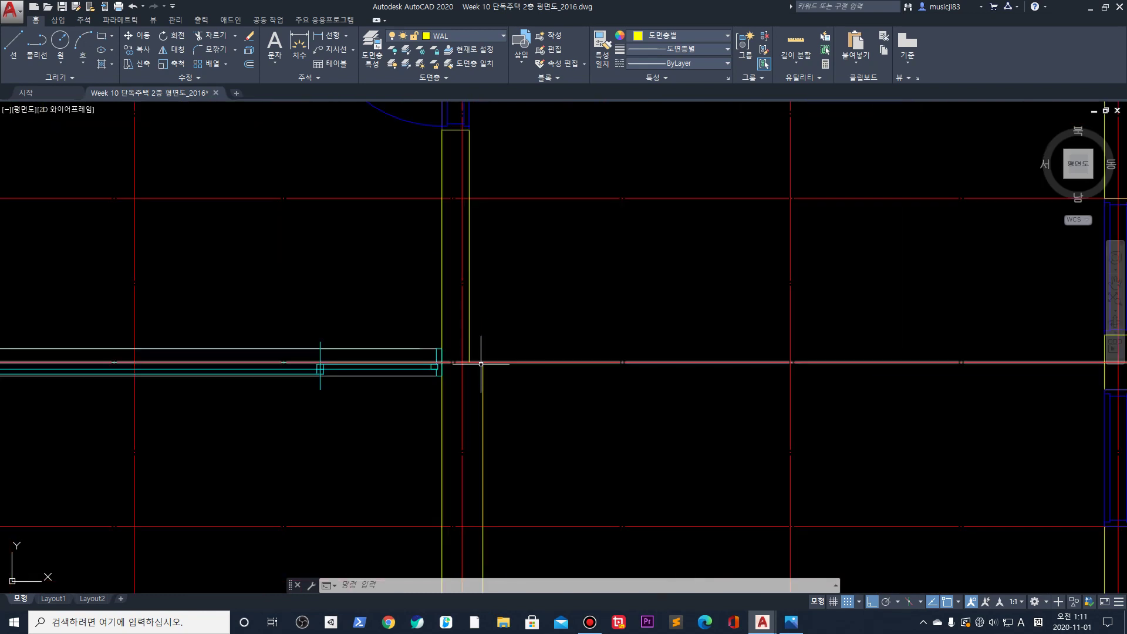
key("Return")
left_click(484, 357)
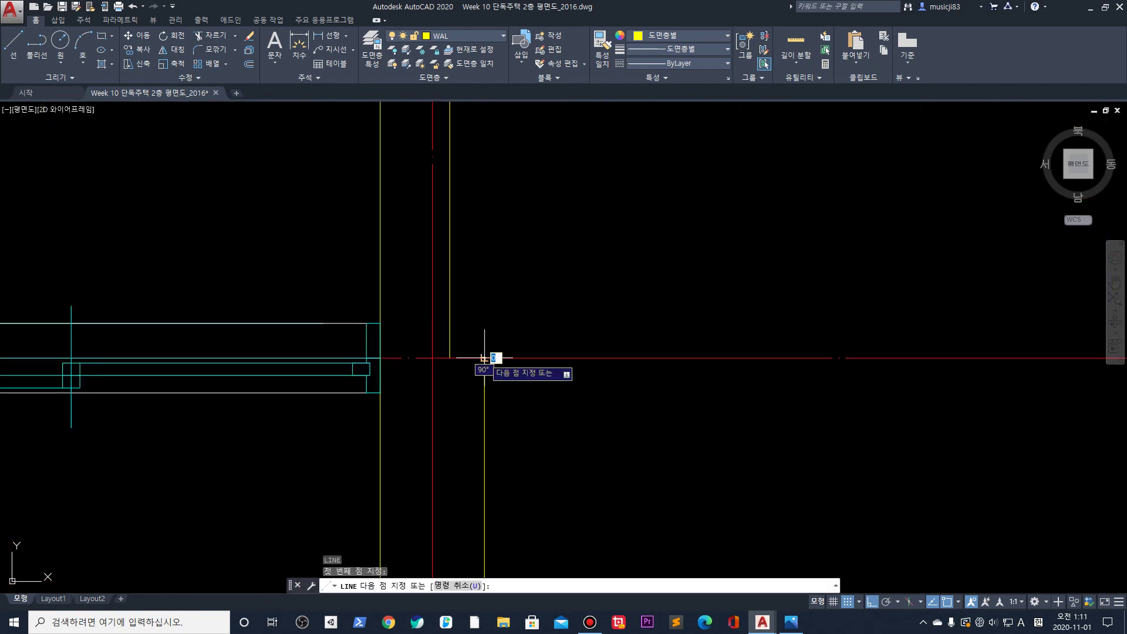
left_click(450, 357)
key("Return")
scroll(725, 326, "down", 4)
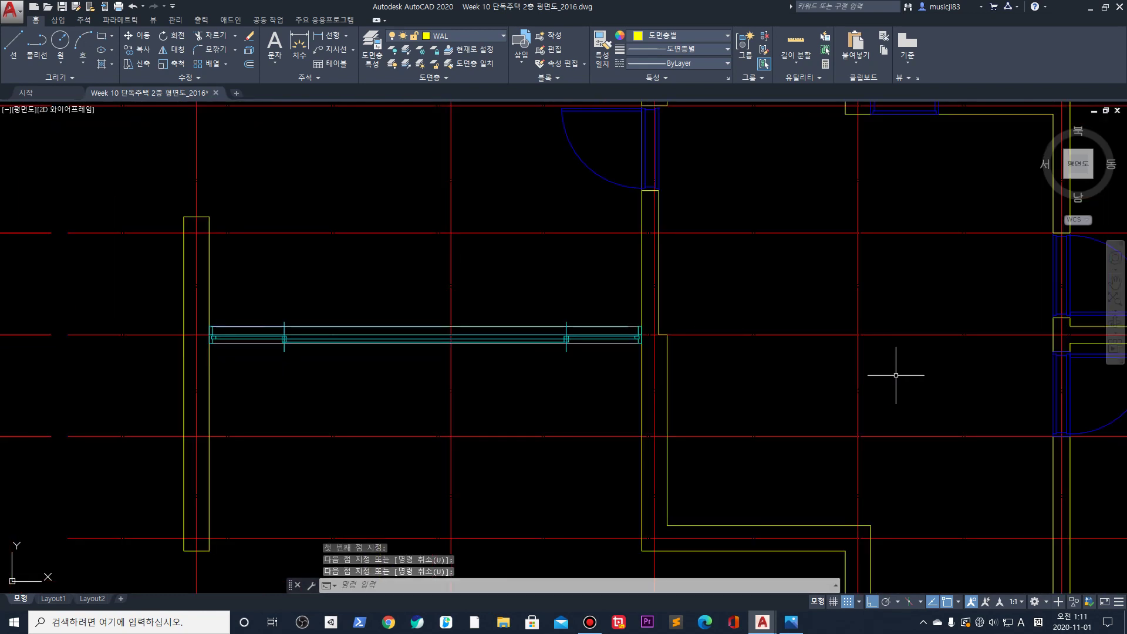
Copy the small vertical window block from the block collection into the upper opening of the right exterior wall
middle_click_drag(897, 377, 760, 320)
scroll(759, 319, "down", 4)
middle_click_drag(732, 372, 828, 334)
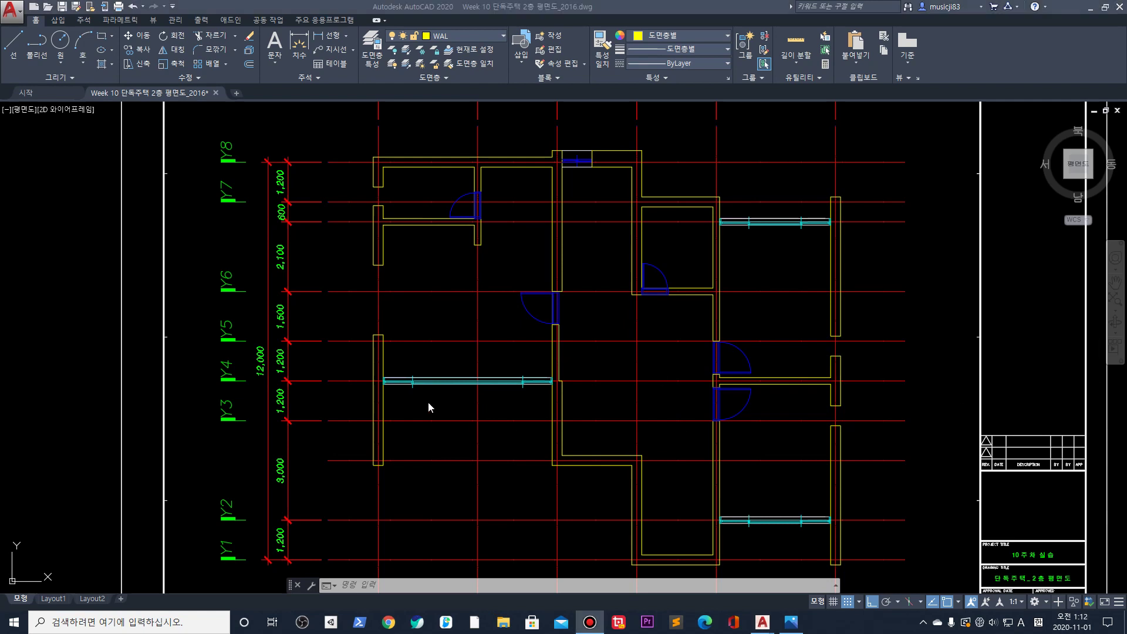
scroll(88, 264, "down", 3)
middle_click_drag(100, 276, 266, 250)
scroll(154, 395, "down", 2)
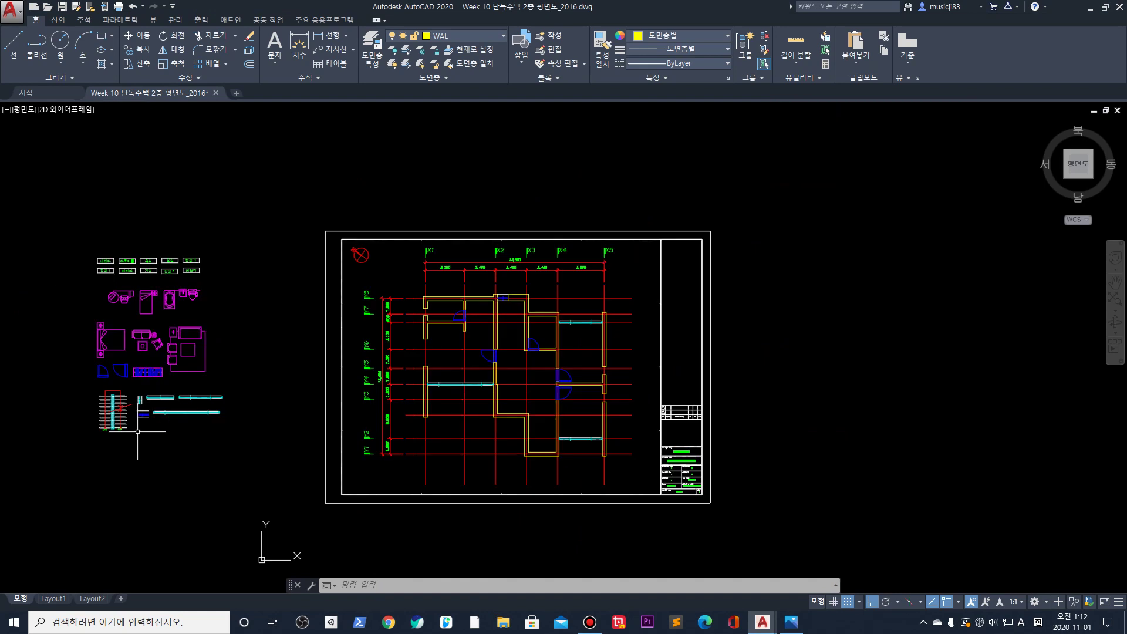
scroll(149, 351, "up", 8)
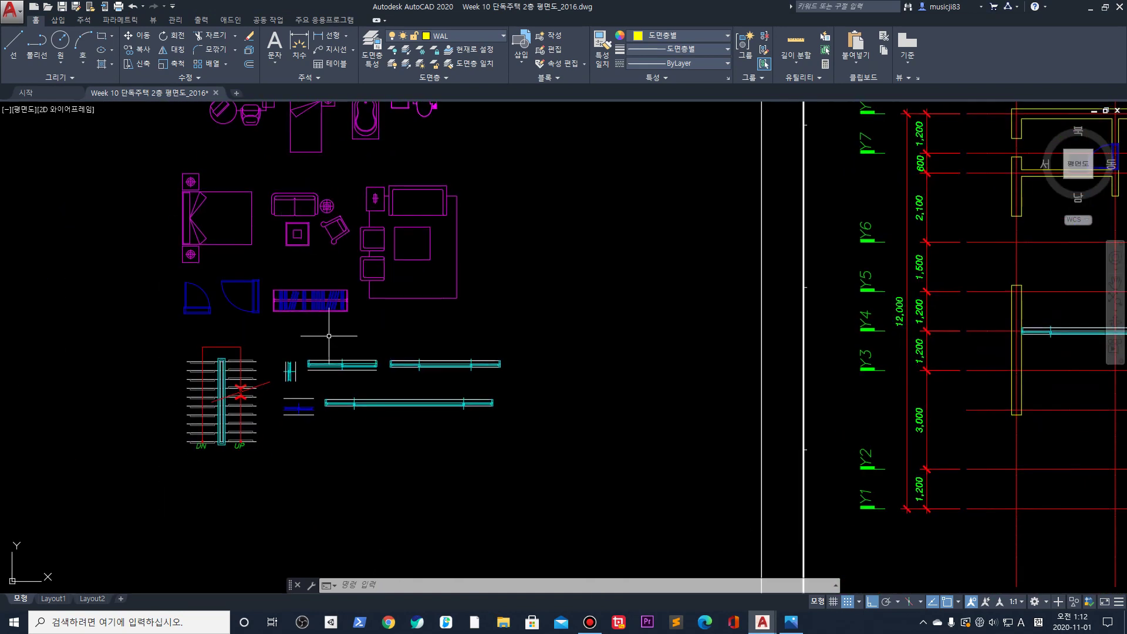
left_click(294, 358)
left_click(253, 303)
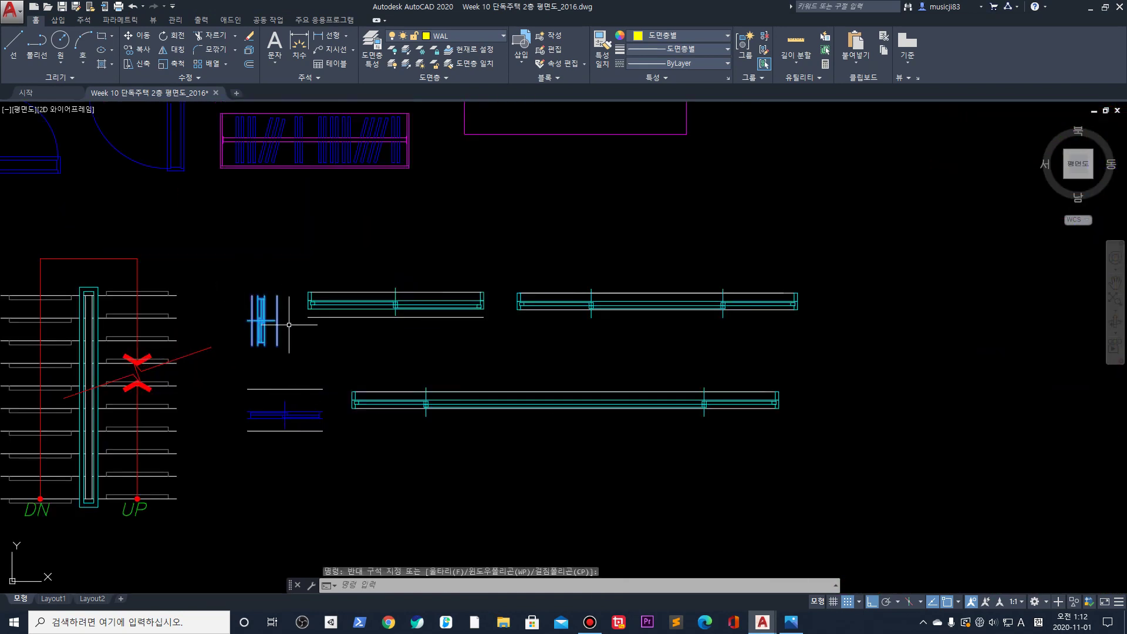
type("co")
key("Return")
left_click(278, 314)
scroll(279, 302, "down", 4)
scroll(800, 294, "up", 5)
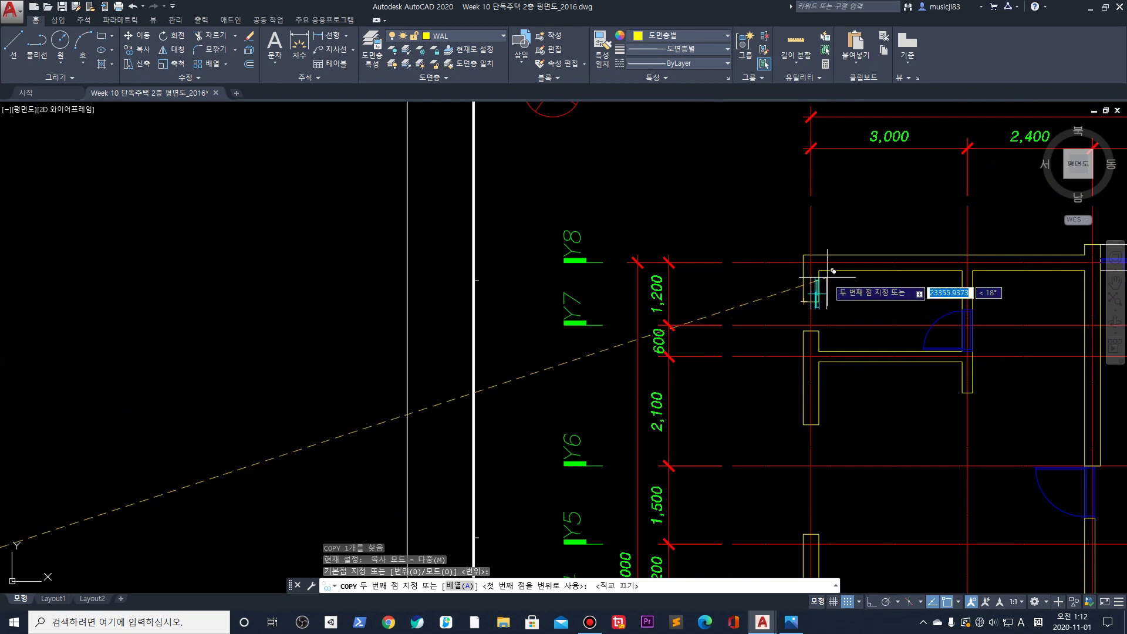
scroll(830, 283, "up", 6)
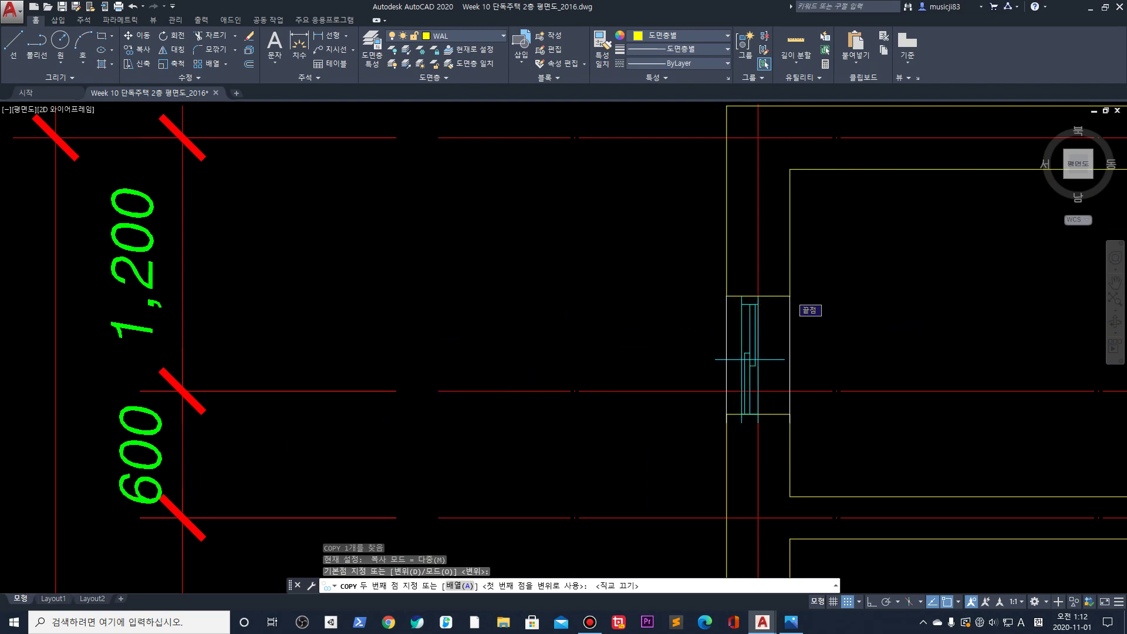
scroll(749, 359, "down", 8)
scroll(977, 403, "up", 8)
scroll(653, 266, "down", 5)
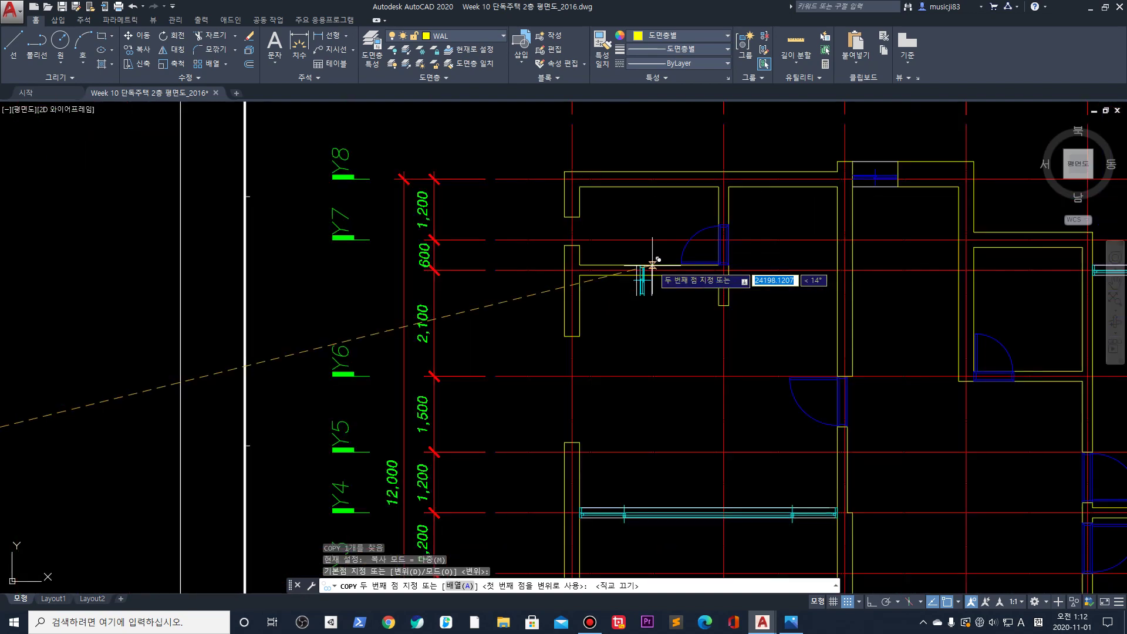
scroll(578, 264, "up", 6)
scroll(867, 348, "up", 2)
left_click(836, 314)
Place a second copy of the small window in the lower opening of the right exterior wall
middle_click_drag(852, 435, 852, 428)
scroll(787, 183, "down", 5)
scroll(787, 271, "up", 6)
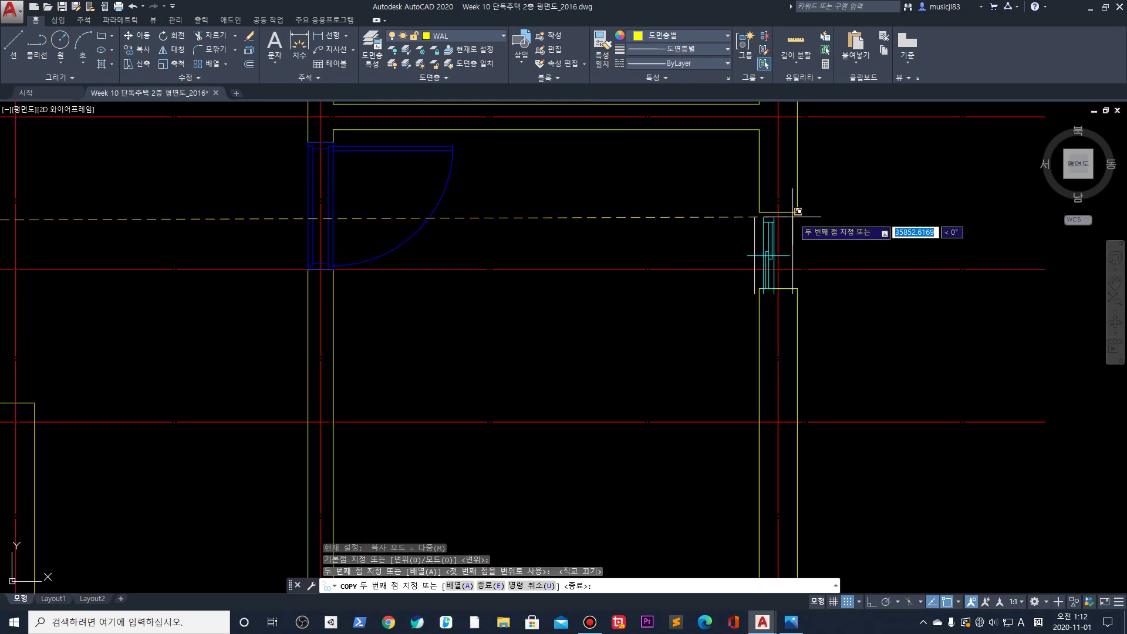
left_click(798, 211)
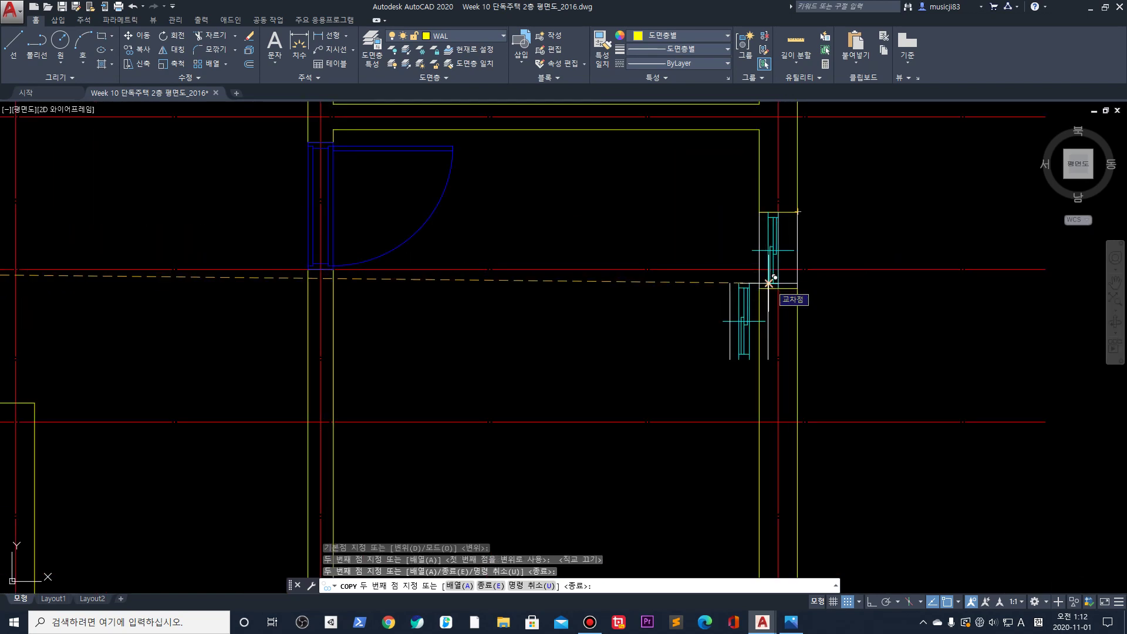
key("Escape")
Mirror both small windows and their opening lines about the right exterior wall's centerline, erasing the source objects
middle_click_drag(779, 189, 659, 377)
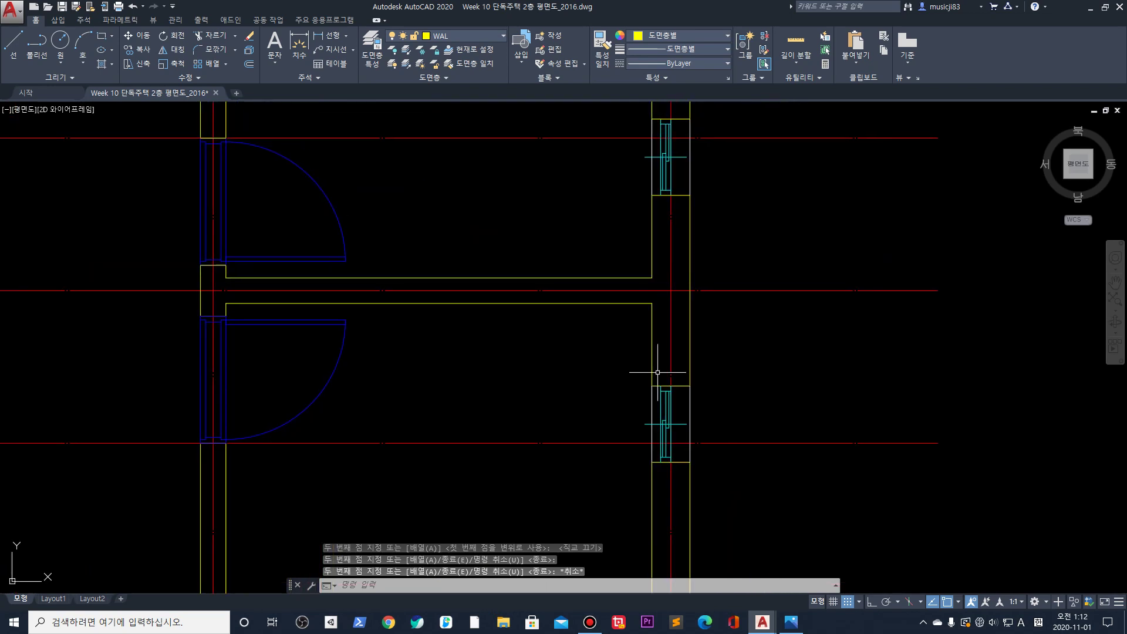
scroll(659, 378, "down", 2)
left_click(640, 197)
left_click(701, 270)
left_click(644, 362)
left_click(699, 459)
middle_click_drag(698, 319, 686, 330)
scroll(657, 233, "up", 2)
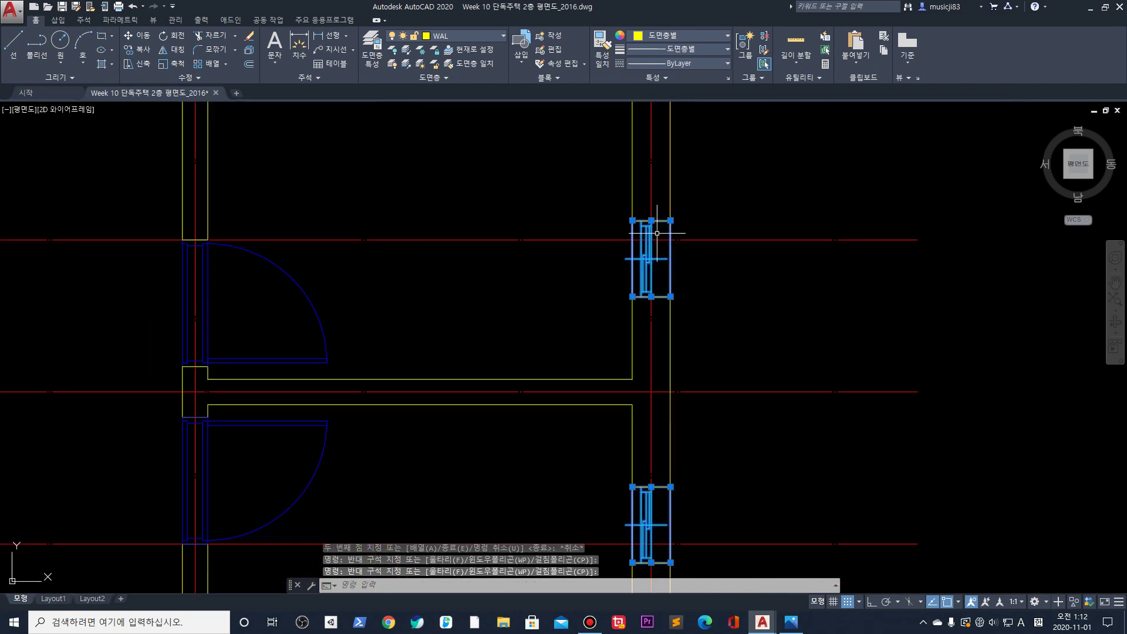
type("mi")
key("space")
left_click(652, 238)
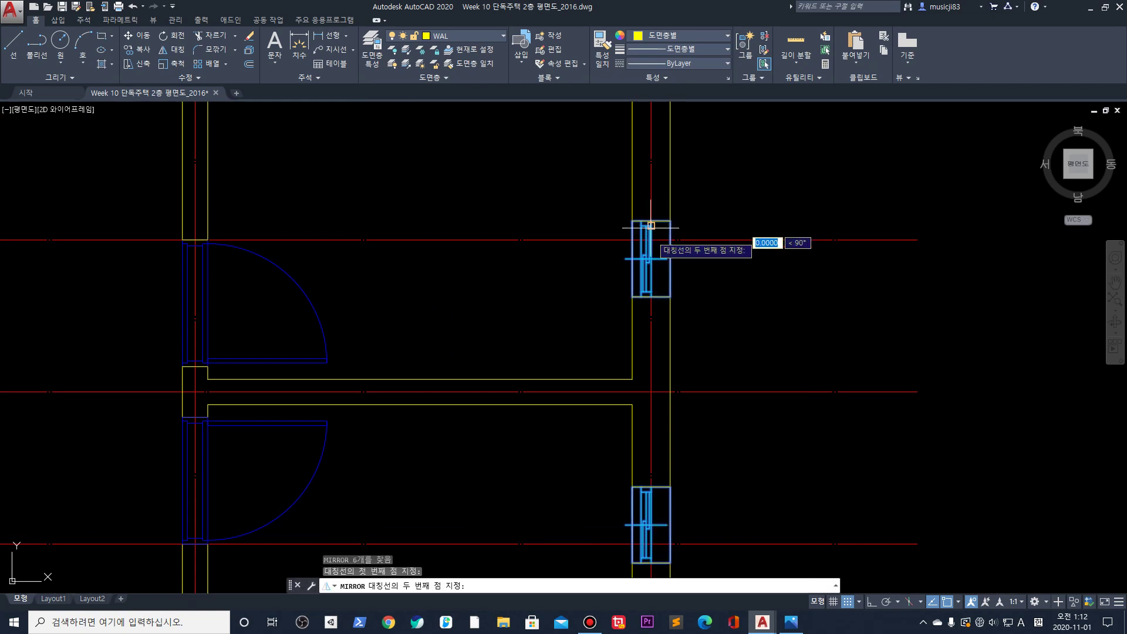
left_click(651, 302)
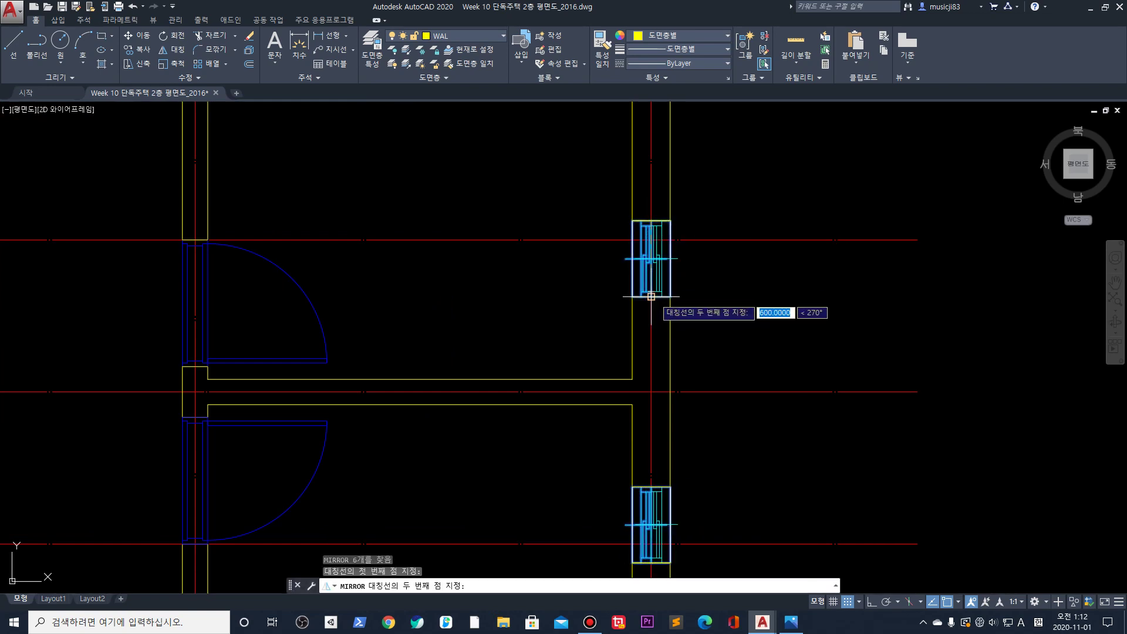
key("Down")
left_click(687, 327)
scroll(516, 352, "down", 4)
middle_click_drag(693, 387, 767, 380)
scroll(767, 381, "down", 2)
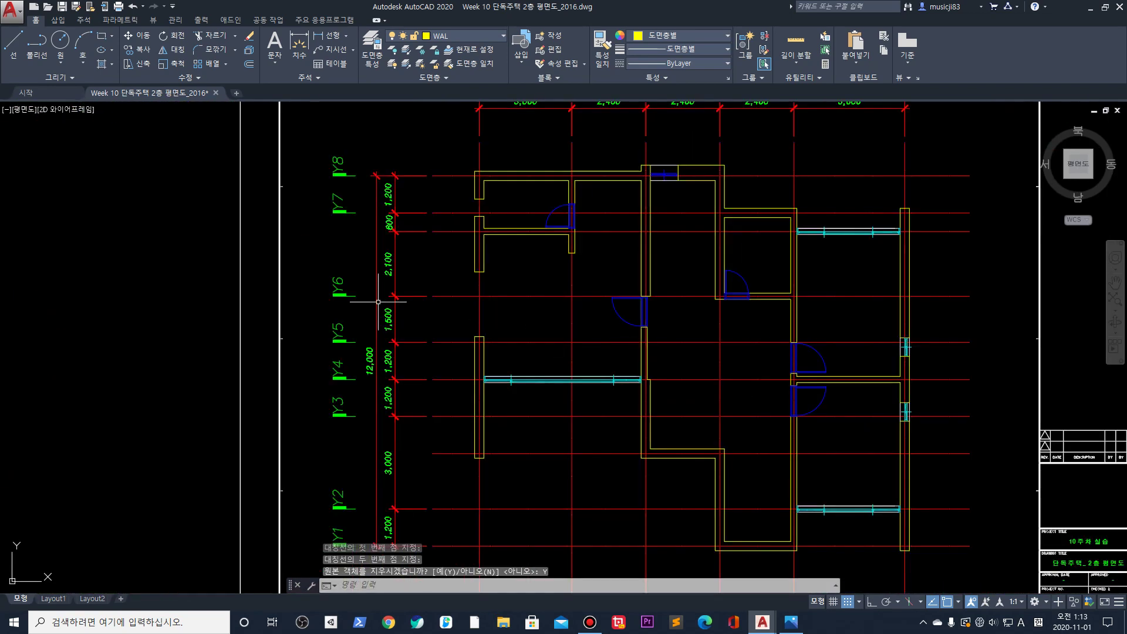
Examine the small opening in the left exterior wall near grid line Y7
middle_click_drag(359, 296, 417, 331)
scroll(496, 282, "down", 2)
scroll(517, 265, "up", 5)
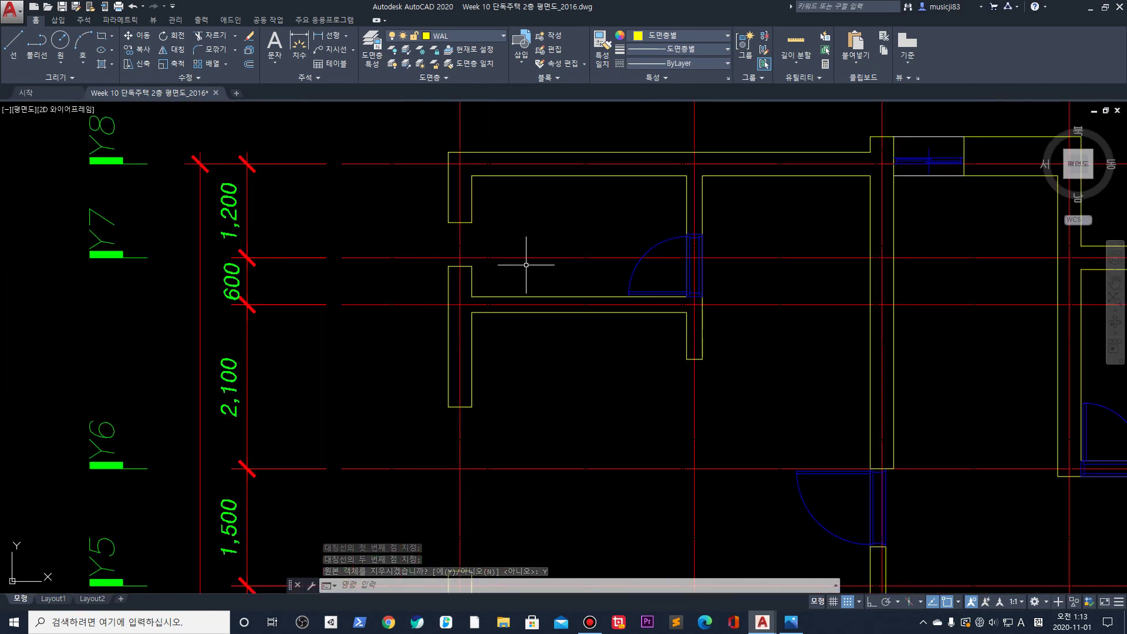
scroll(464, 284, "down", 2)
scroll(464, 261, "up", 8)
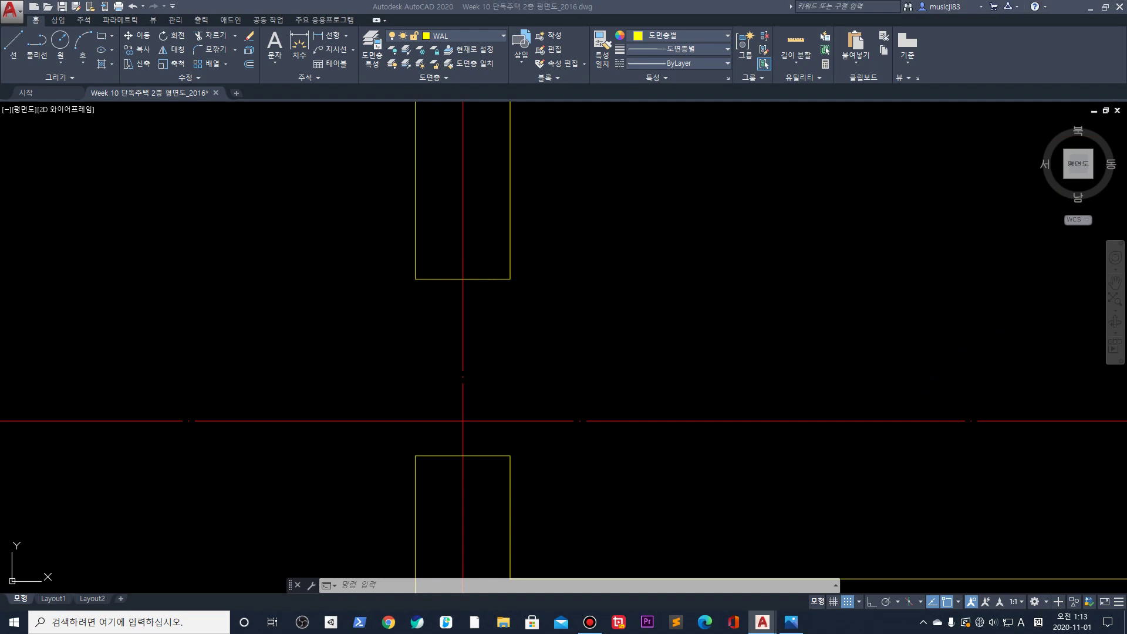
scroll(511, 316, "down", 6)
scroll(499, 337, "up", 2)
scroll(499, 337, "up", 2)
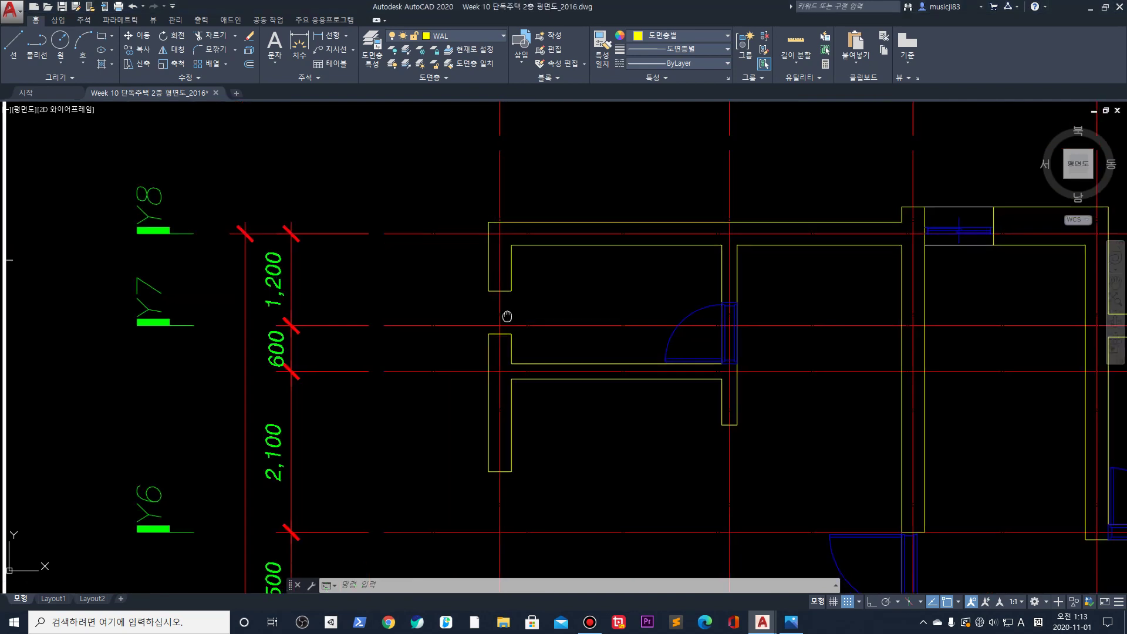
middle_click_drag(503, 320, 502, 244)
scroll(501, 249, "down", 4)
scroll(503, 251, "up", 5)
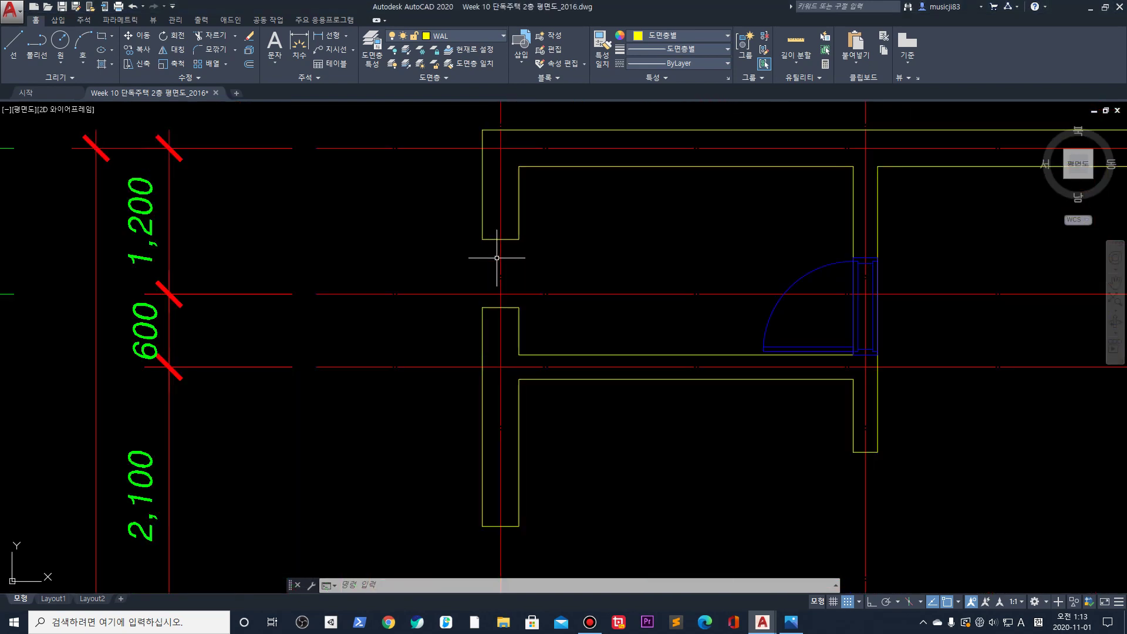
scroll(478, 287, "up", 1)
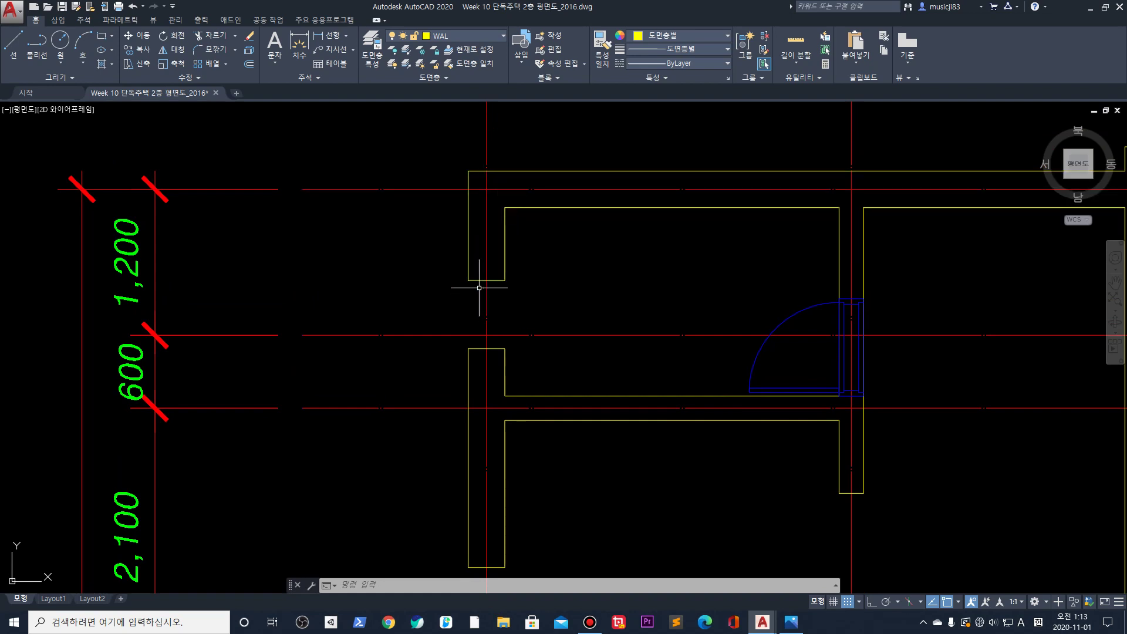
Measure the height of the left exterior wall's small opening near grid line Y7
type("D")
key("Return")
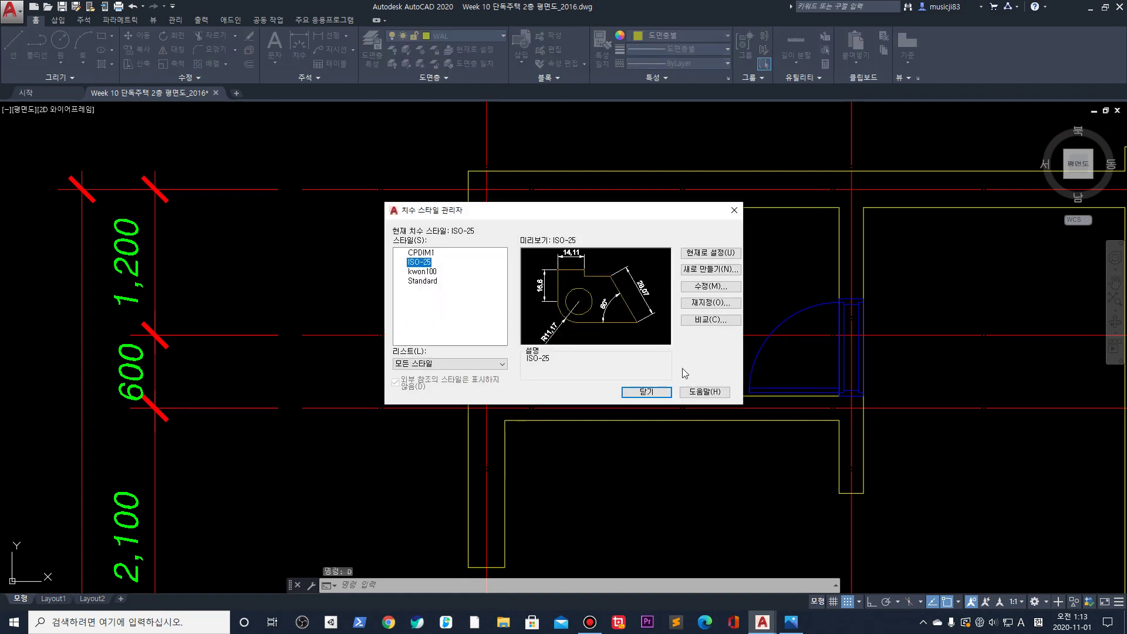
left_click(646, 392)
type("di")
key("Return")
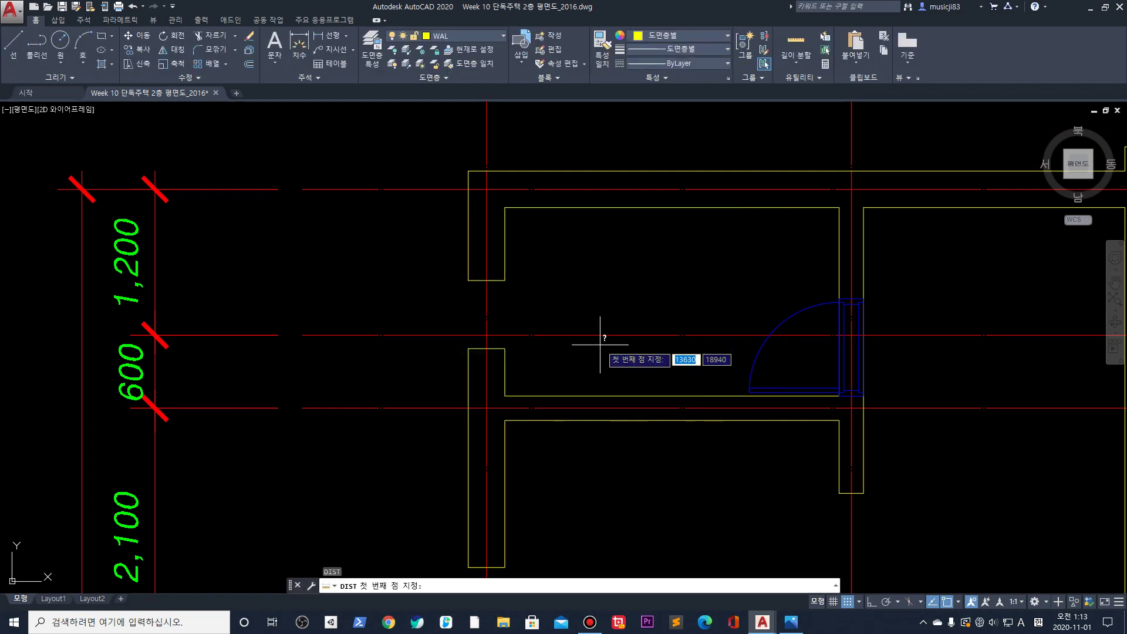
left_click(469, 280)
key("Escape")
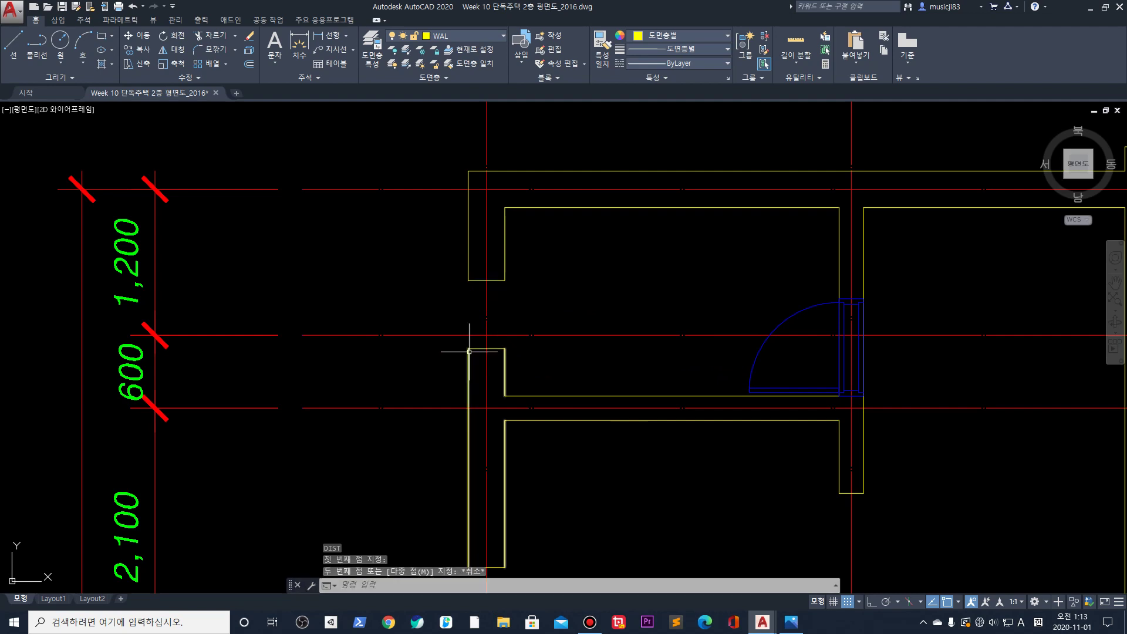
Move the line closing the lower edge of the small left-wall opening down by 40
scroll(471, 350, "up", 3)
left_click(469, 347)
left_click(474, 341)
type("m")
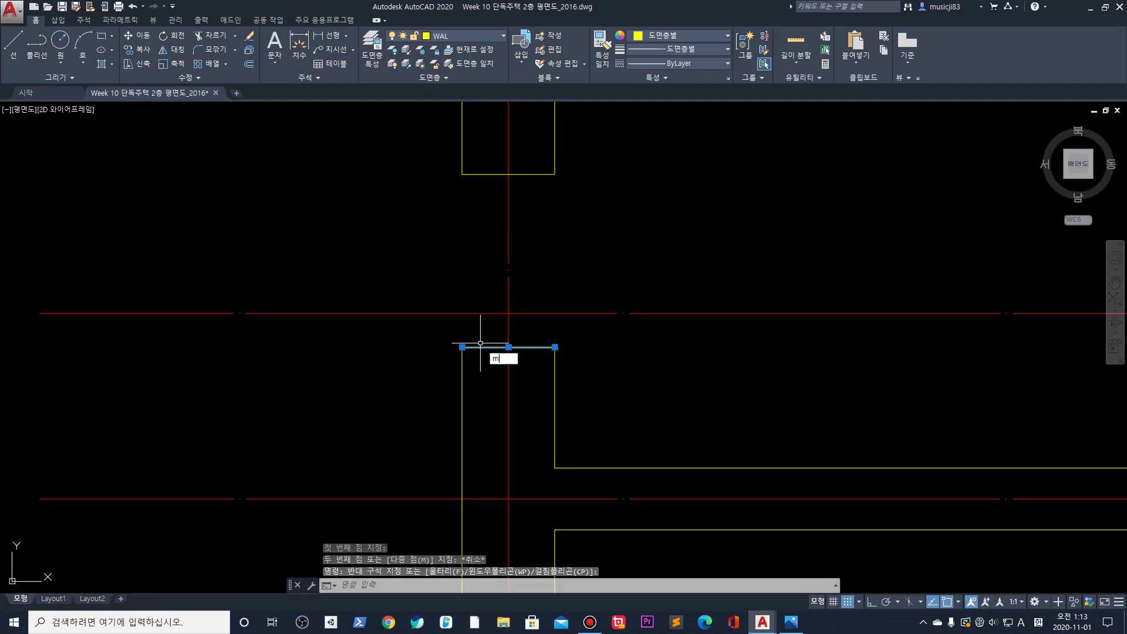
key("Return")
left_click(462, 347)
type("40")
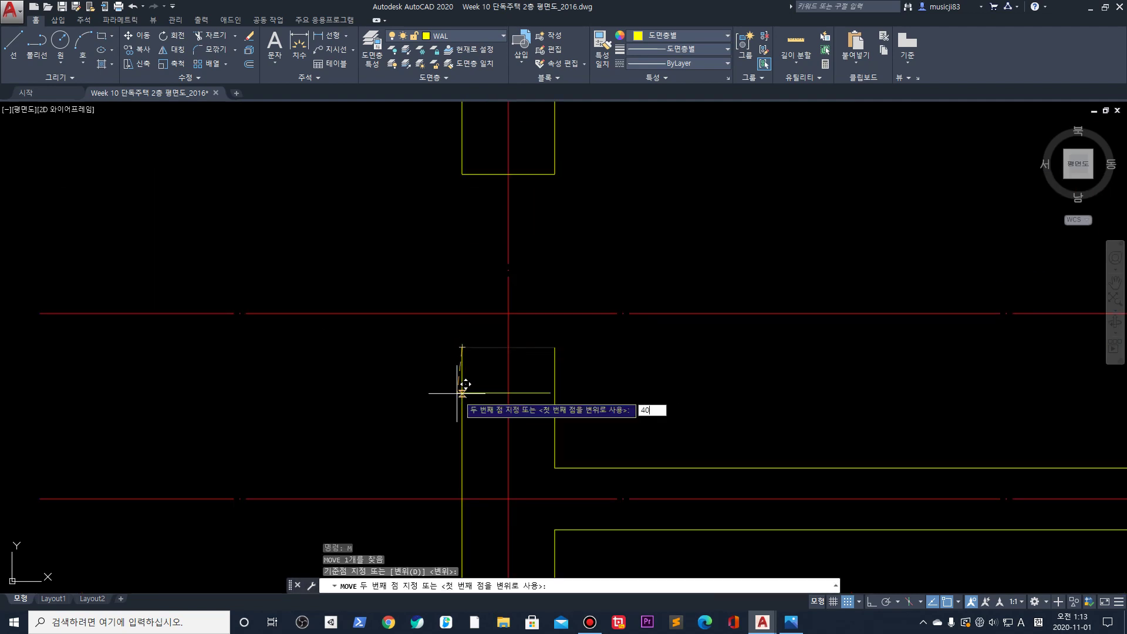
key("Return")
key("Escape")
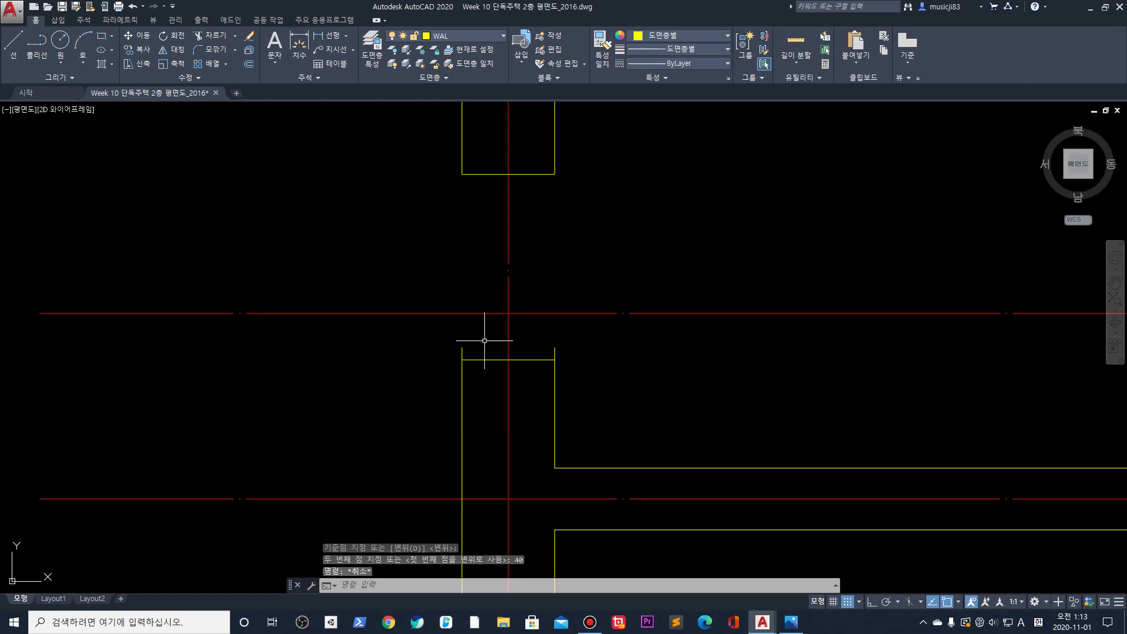
Trim the two wall line ends projecting above the small opening's lowered closing line
type("tr")
key("Return")
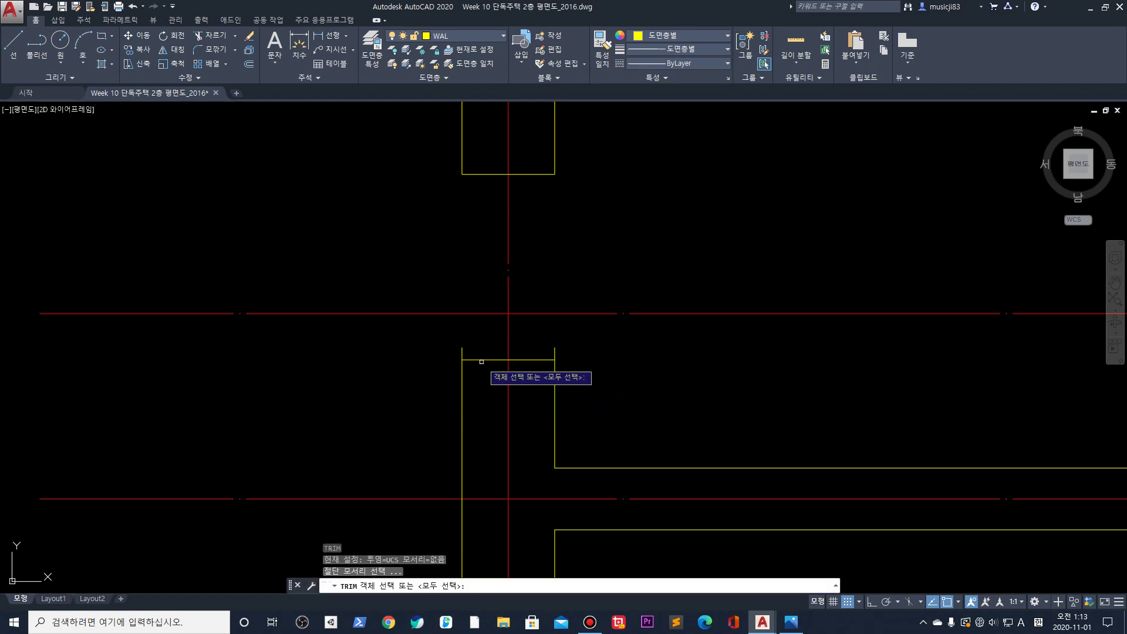
left_click(481, 362)
key("Return")
left_click(468, 354)
left_click(439, 351)
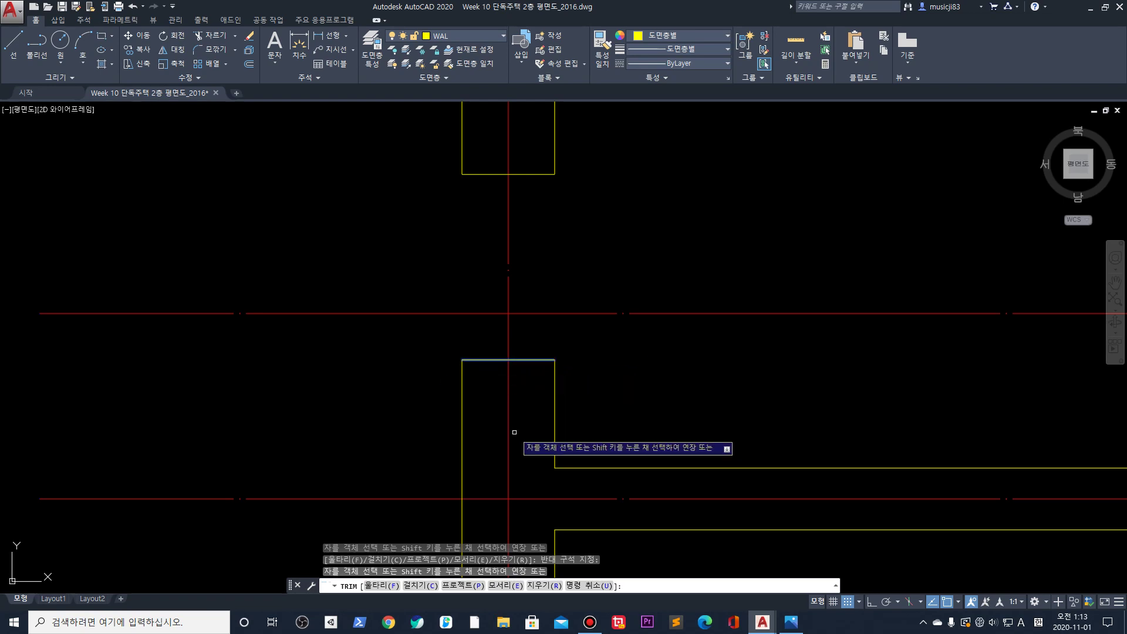
key("Return")
Copy the small vertical window block from the block collection into the left exterior wall's opening near grid line Y7
scroll(514, 432, "down", 10)
scroll(312, 324, "up", 2)
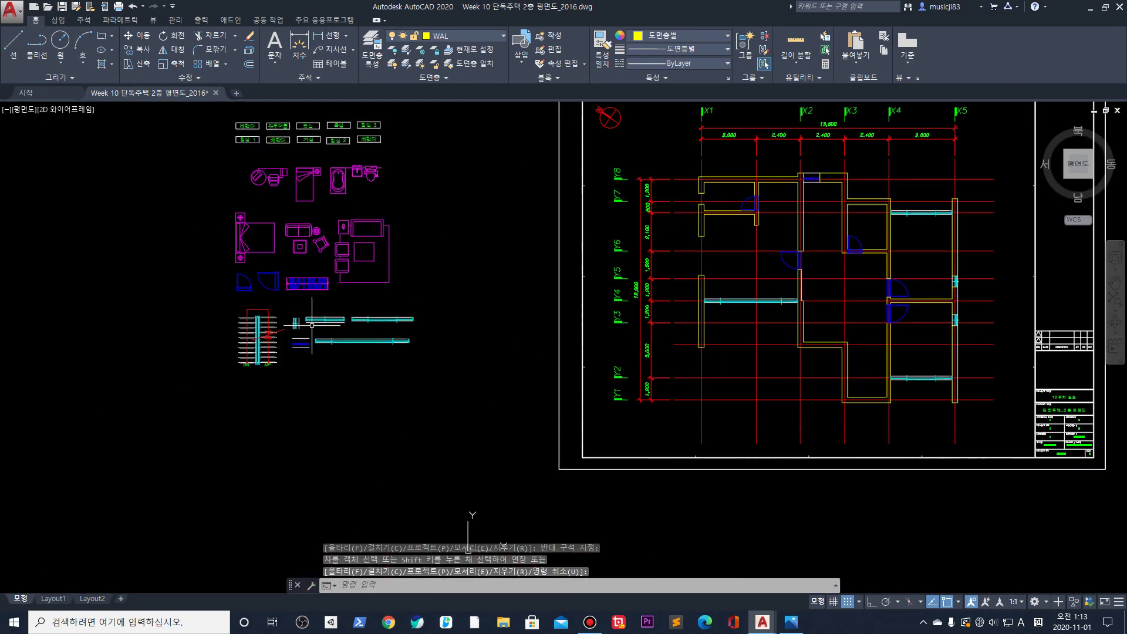
scroll(312, 325, "up", 6)
left_click(213, 327)
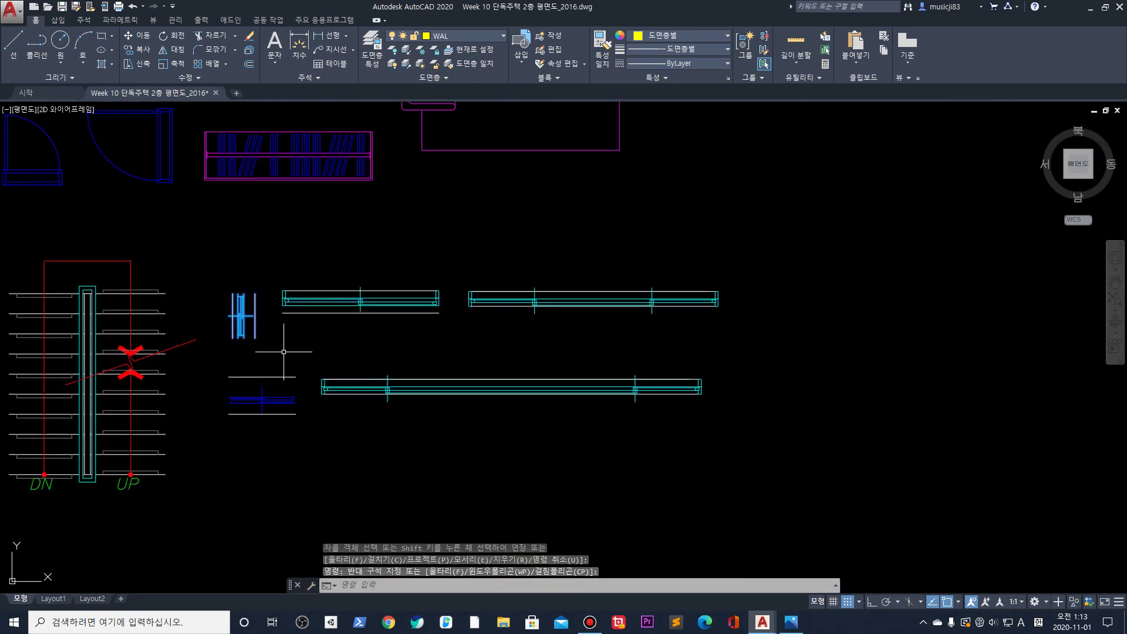
key("Return")
left_click(255, 294)
scroll(293, 297, "down", 3)
middle_click_drag(824, 283, 685, 359)
scroll(685, 359, "up", 8)
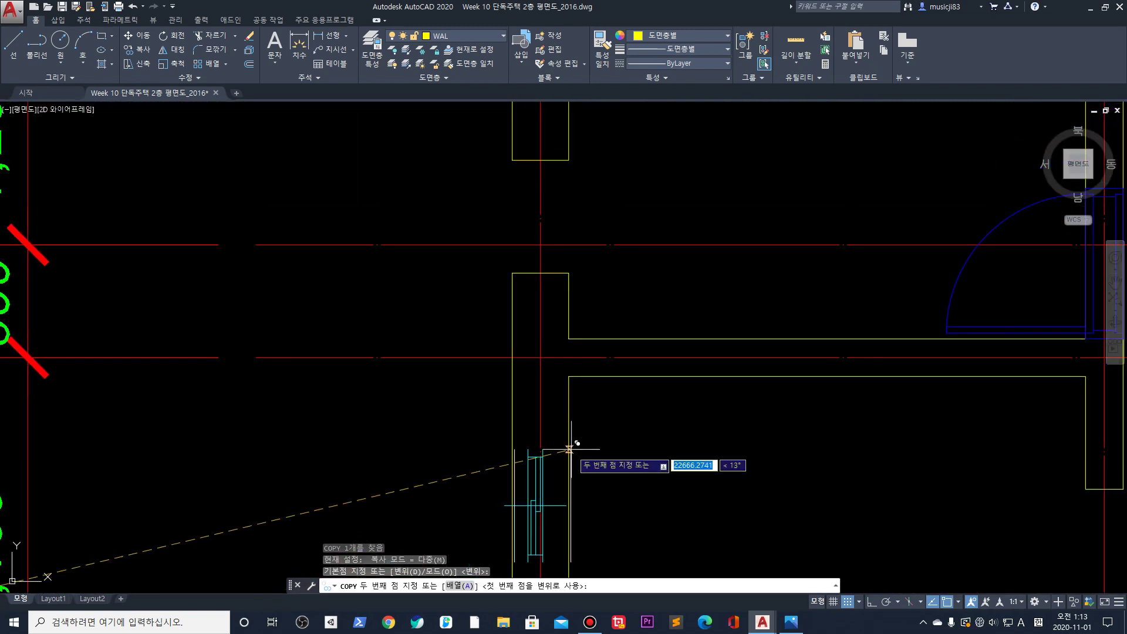
scroll(587, 176, "down", 8)
key("Escape")
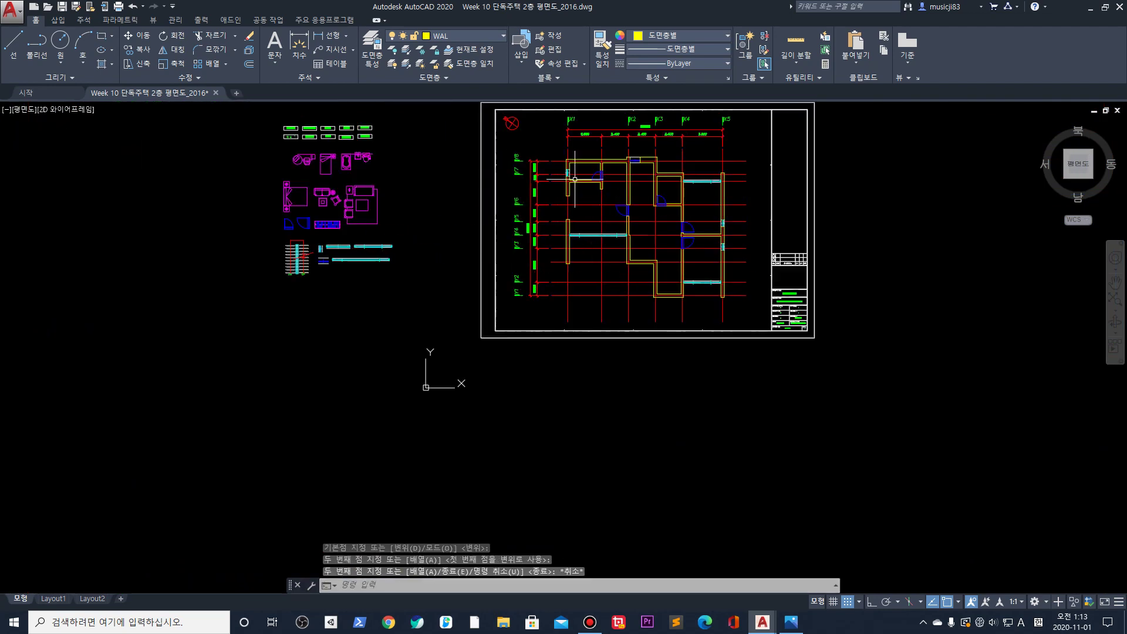
scroll(540, 241, "up", 3)
scroll(568, 320, "down", 1)
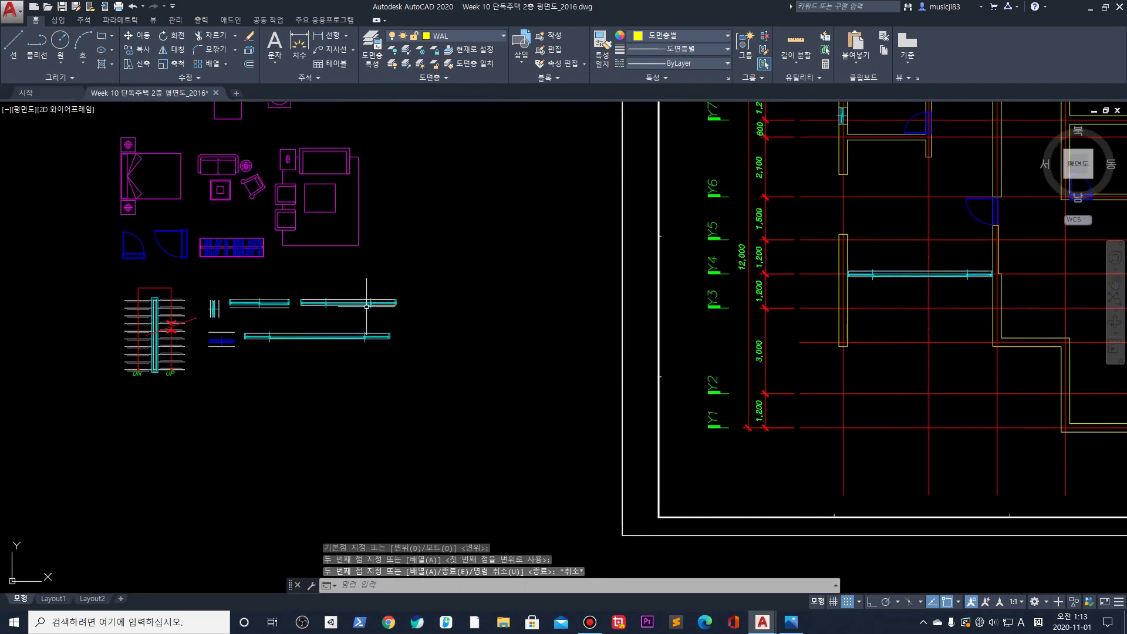
left_click(356, 281)
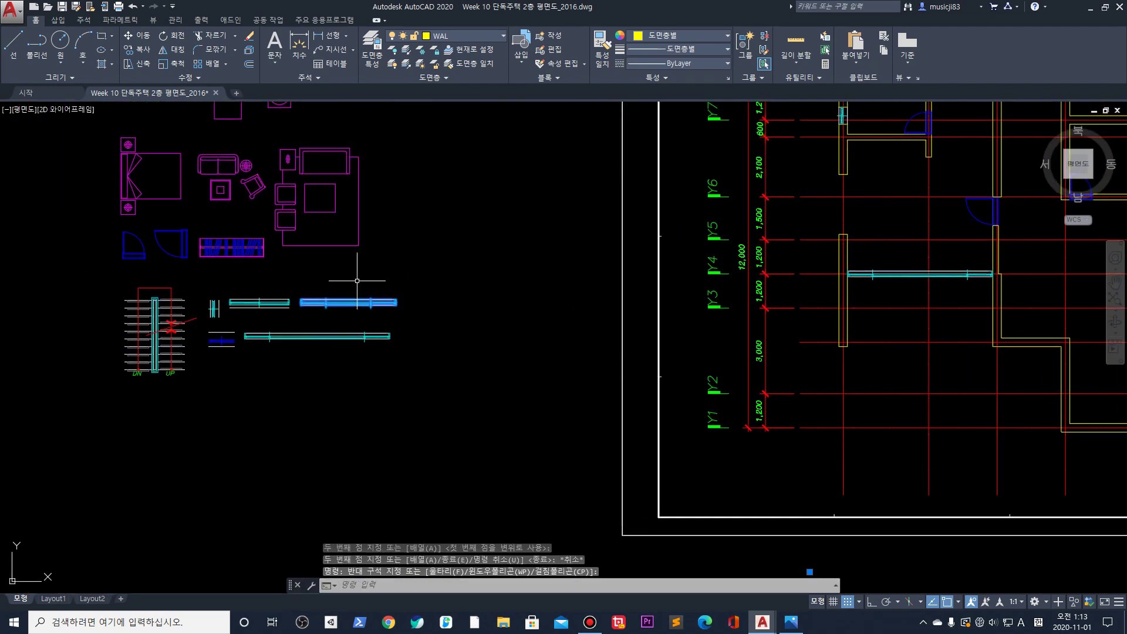
key("Return")
left_click(433, 322)
scroll(916, 223, "up", 2)
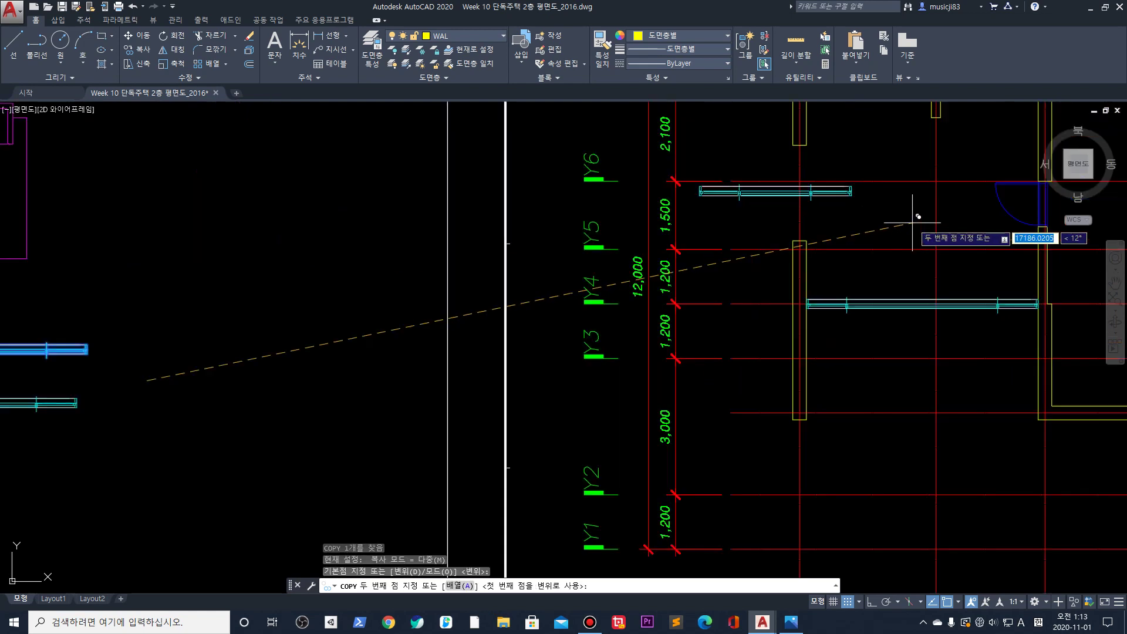
key("Escape")
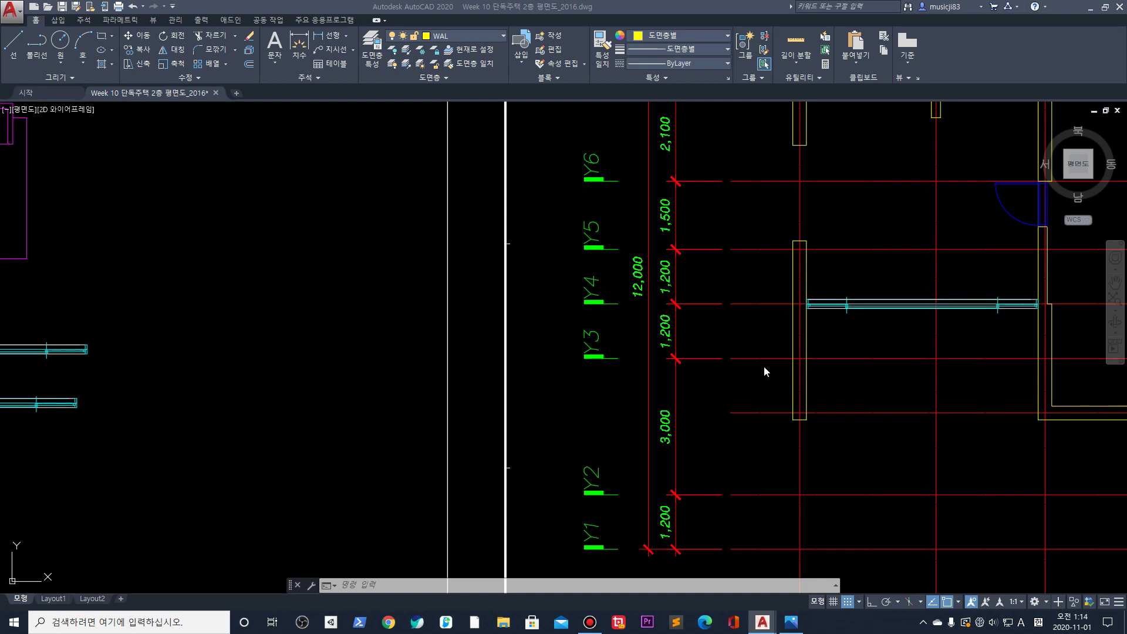
Measure the height of the large opening in the left exterior wall around grid lines Y5 and Y6
scroll(785, 176, "up", 6)
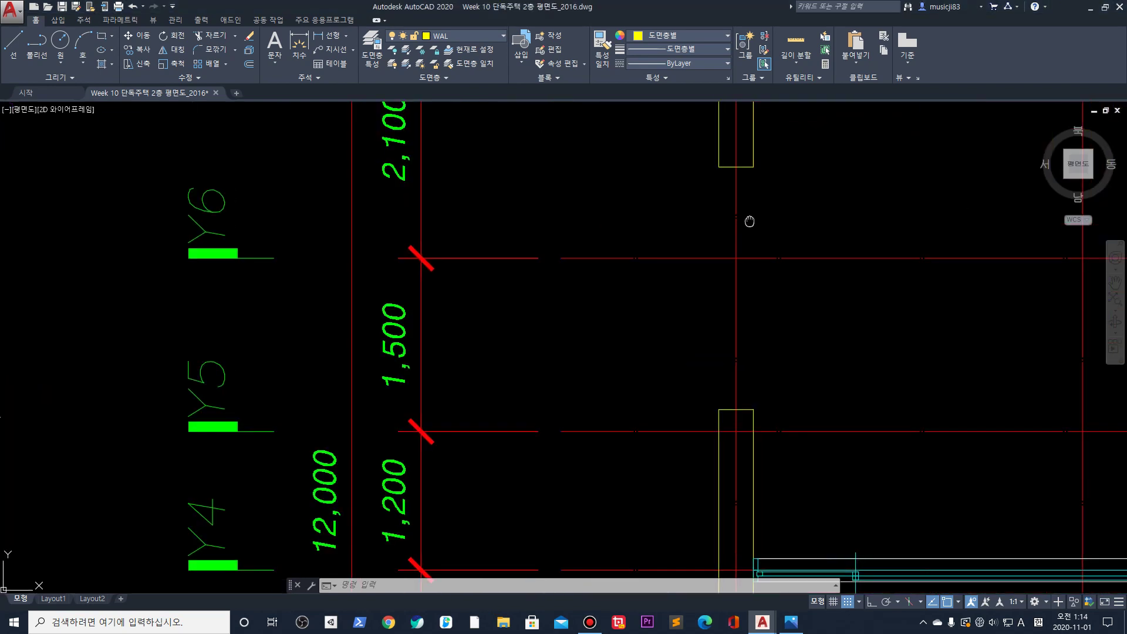
middle_click_drag(761, 210, 719, 244)
type("di")
key("Return")
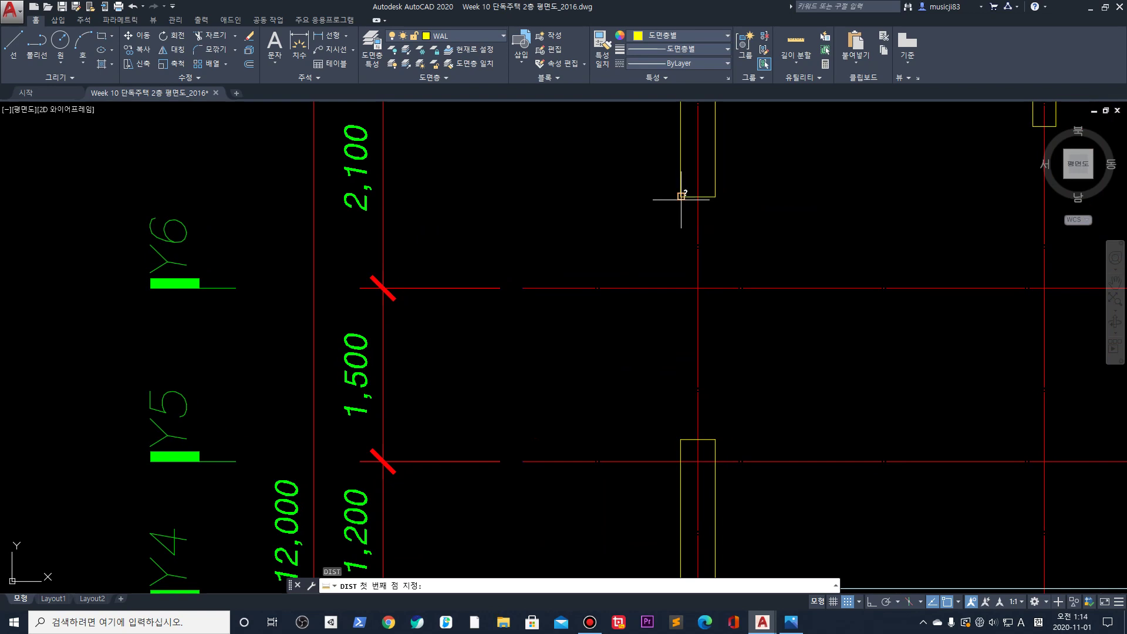
left_click(681, 195)
key("Escape")
Measure the length of the wide window at the upper end of the room between grid lines X4 and X5
scroll(686, 418, "down", 6)
scroll(686, 417, "up", 10)
key("Return")
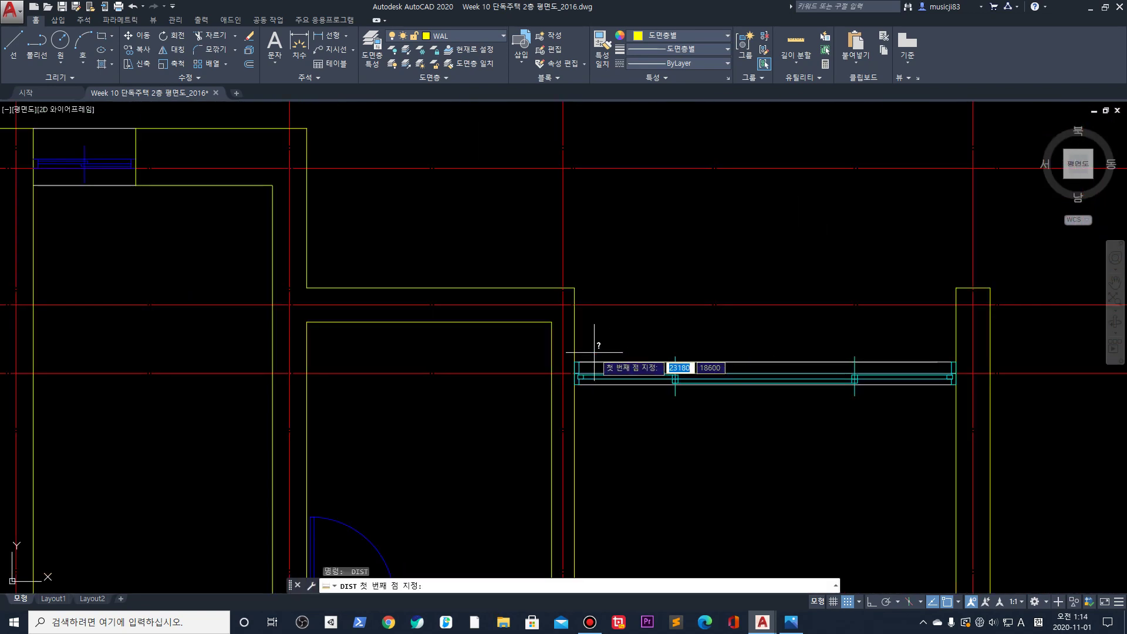
left_click(575, 362)
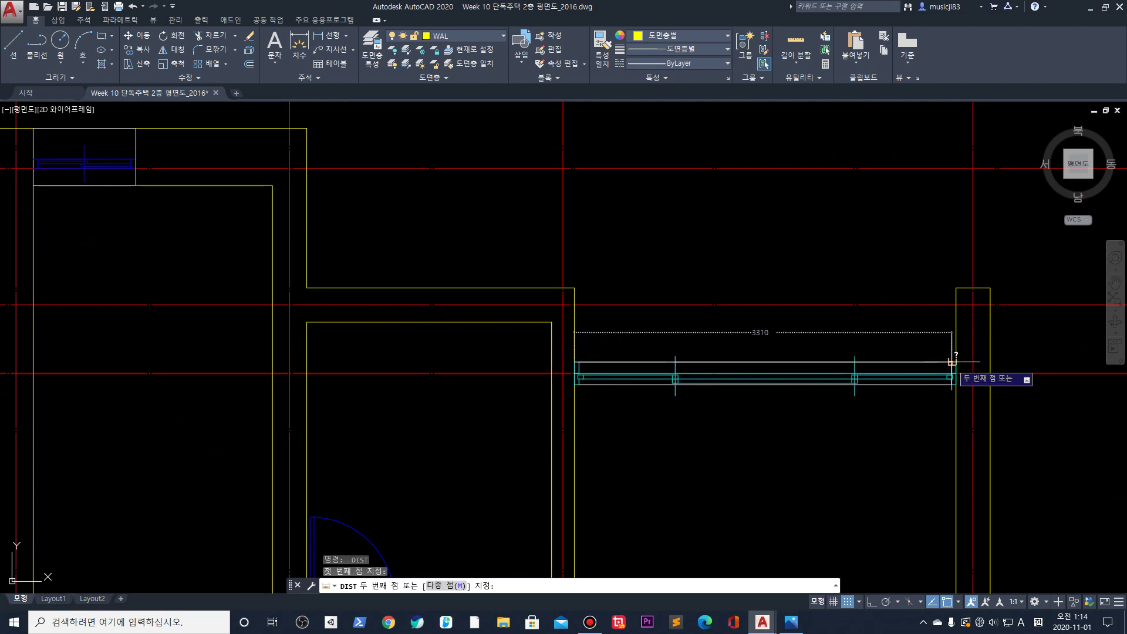
key("Escape")
Measure the length of the shortest horizontal cyan sliding window in the block collection
scroll(951, 362, "down", 5)
scroll(254, 387, "up", 4)
scroll(272, 303, "up", 3)
scroll(415, 296, "up", 4)
scroll(428, 306, "down", 4)
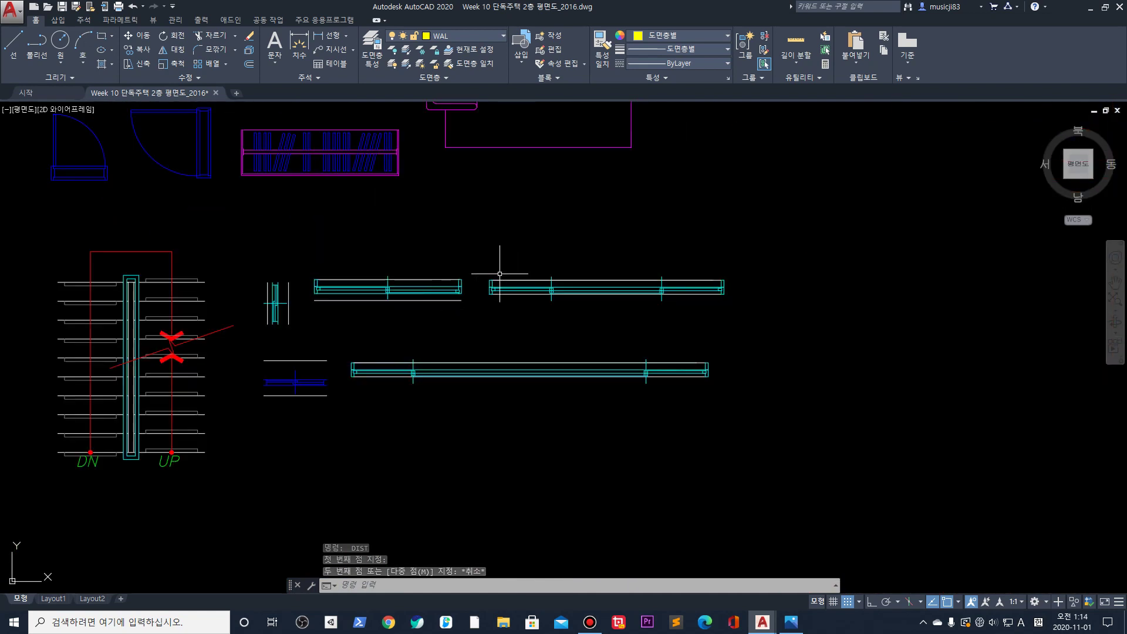
scroll(499, 273, "up", 2)
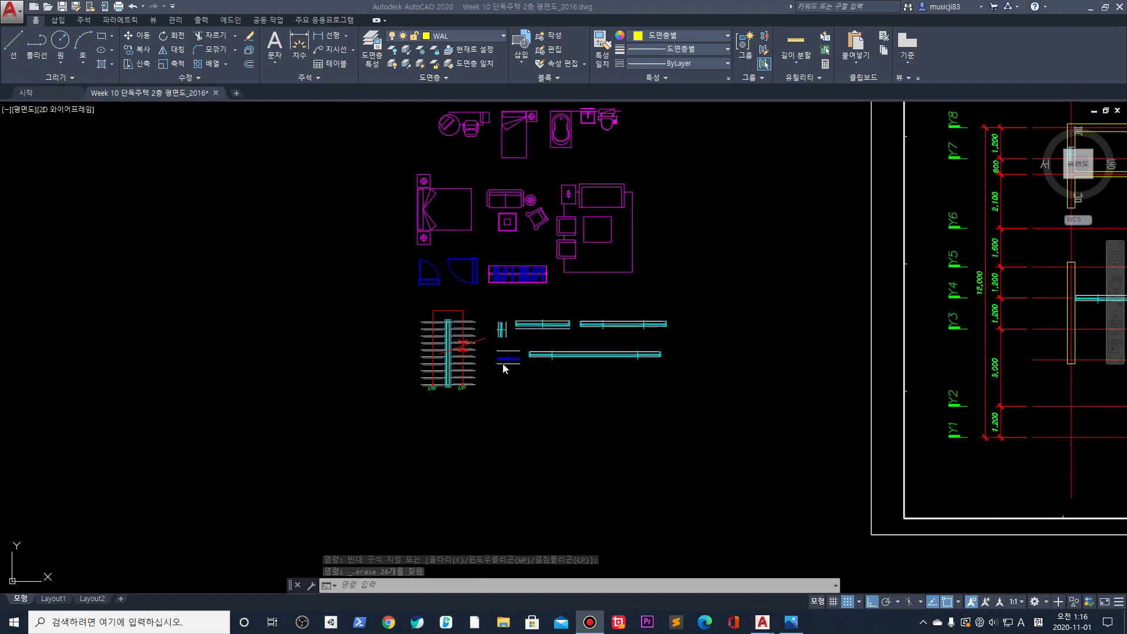
scroll(528, 314, "up", 4)
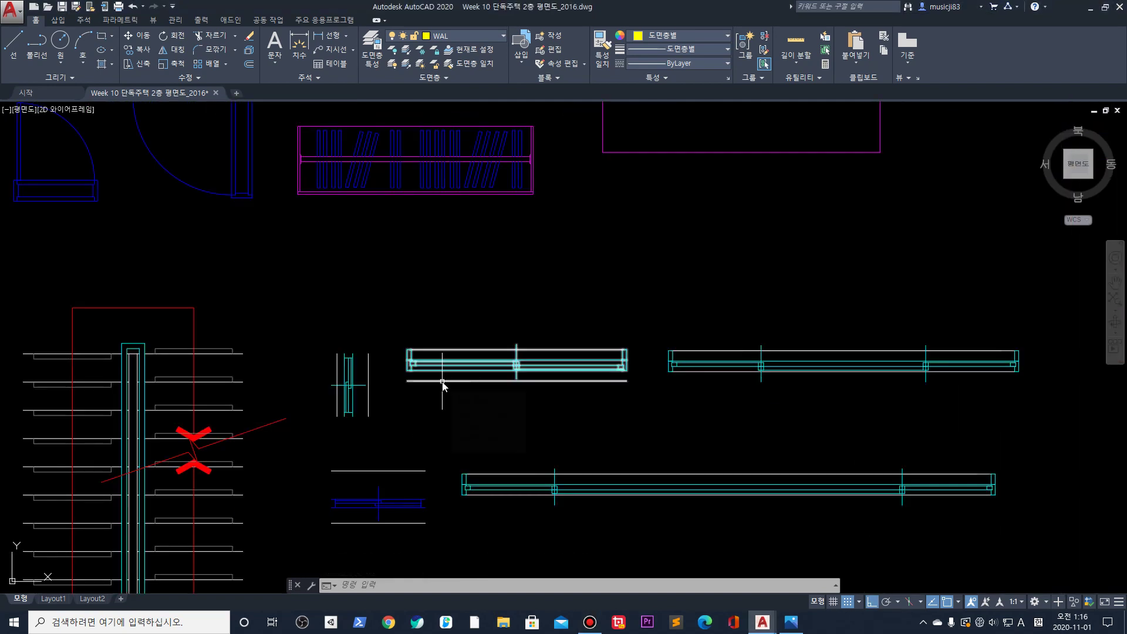
key("Return")
left_click(407, 350)
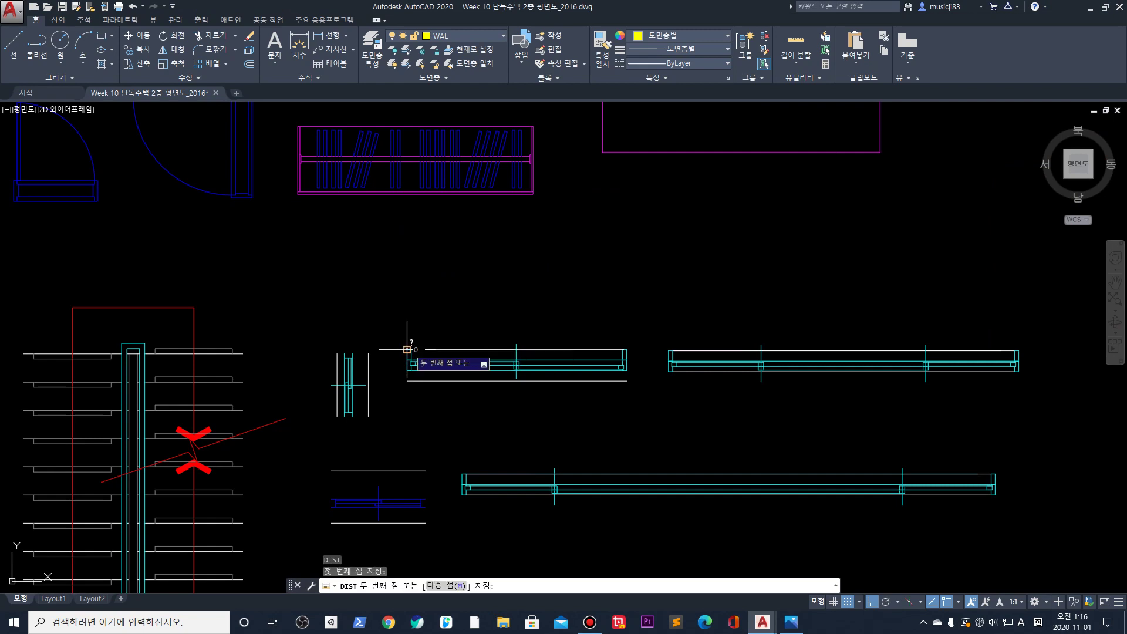
key("Escape")
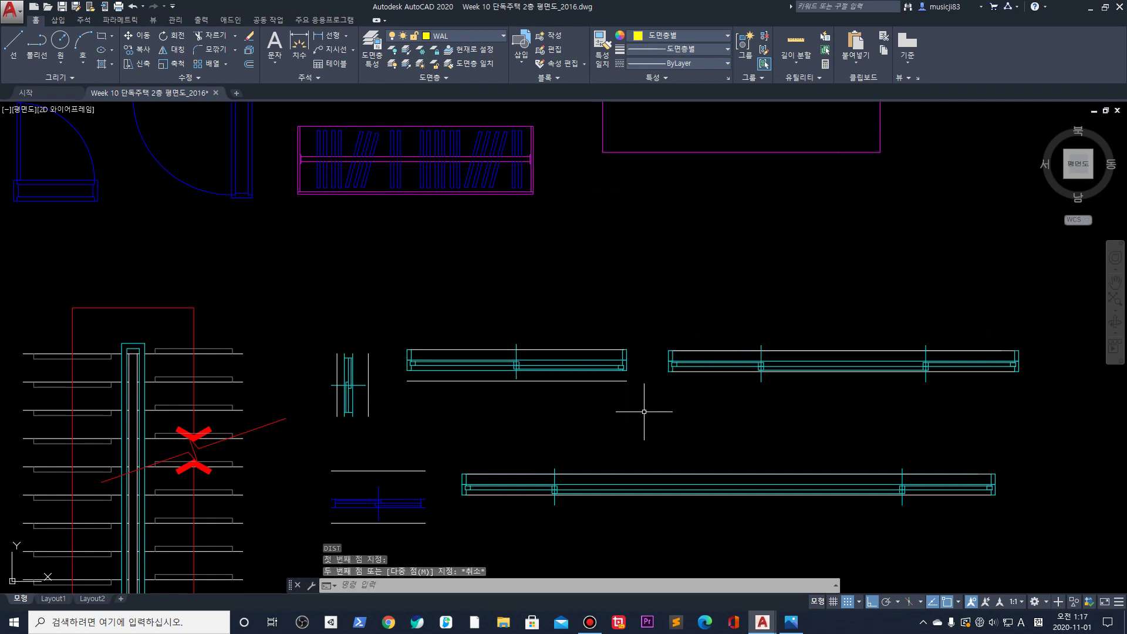
Copy the shortest cyan sliding window block from the collection to the large opening in the left exterior wall
left_click(631, 376)
scroll(587, 364, "down", 4)
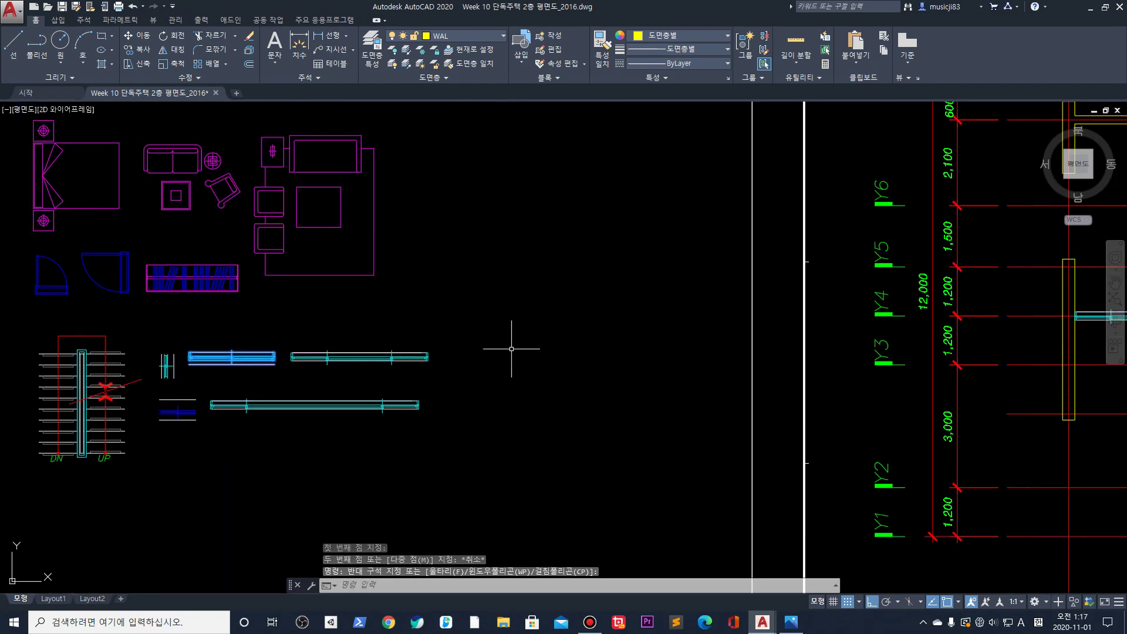
middle_click_drag(511, 349, 436, 381)
type("o")
key("Return")
left_click(210, 381)
mouse_move(936, 290)
middle_mouse_down()
mouse_move(616, 472)
mouse_move(650, 346)
mouse_move(583, 315)
middle_mouse_up()
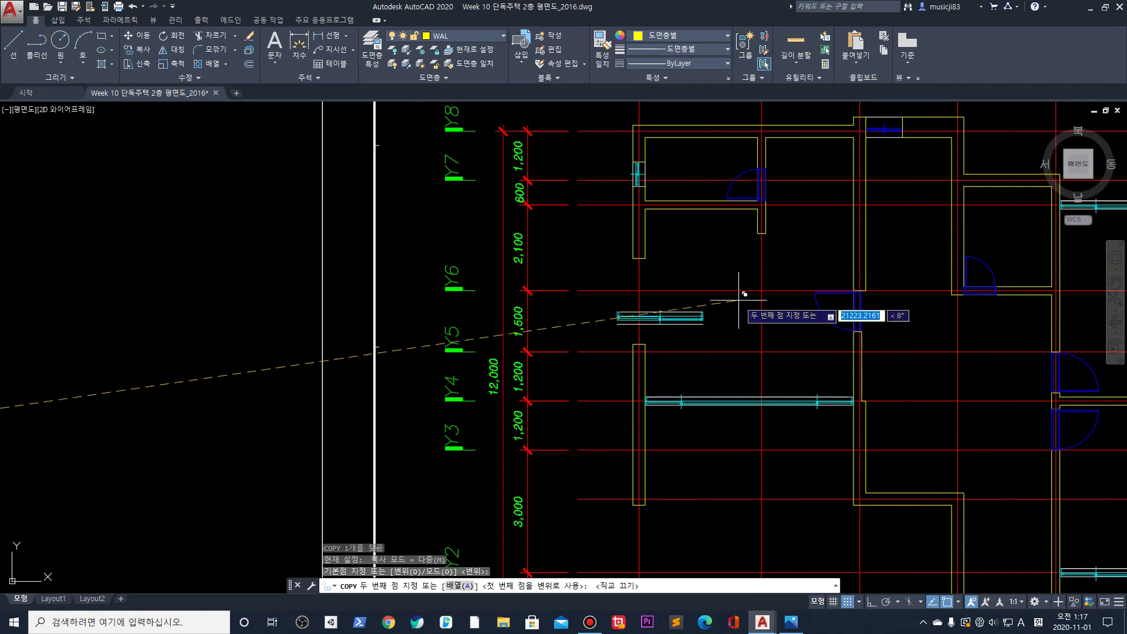
left_click(699, 304)
key("Escape")
Place the copied sliding window beside the large opening in the left exterior wall near grid lines Y5 and Y6
scroll(691, 326, "up", 6)
left_click(672, 257)
scroll(672, 258, "down", 2)
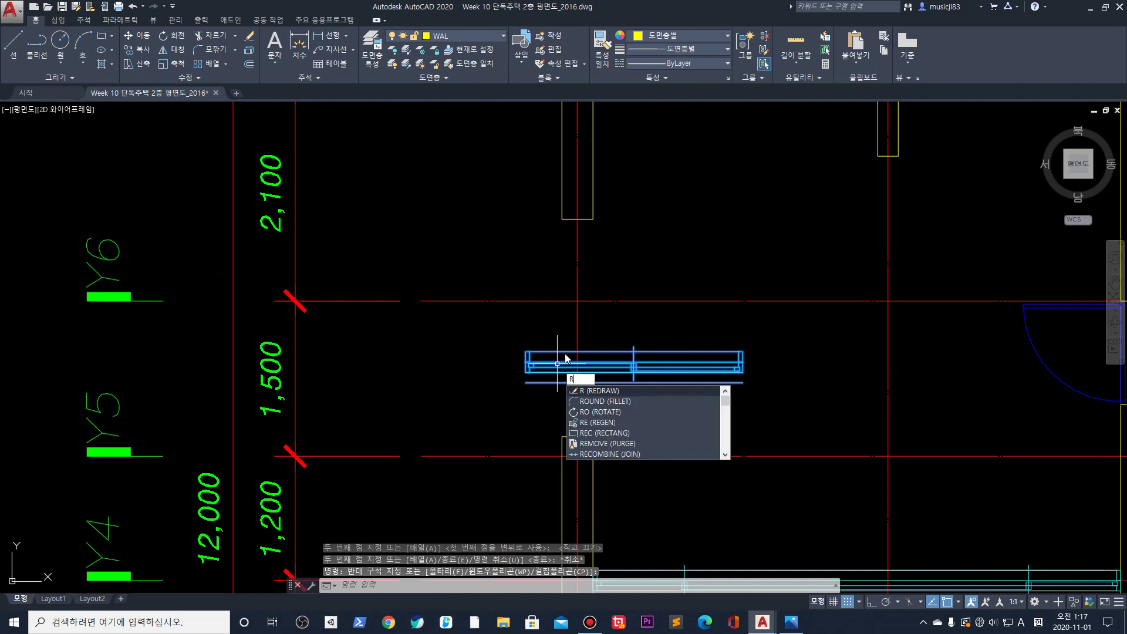
Try to rotate the copied sliding window by 90 degrees about its upper-right corner
type("o")
key("Return")
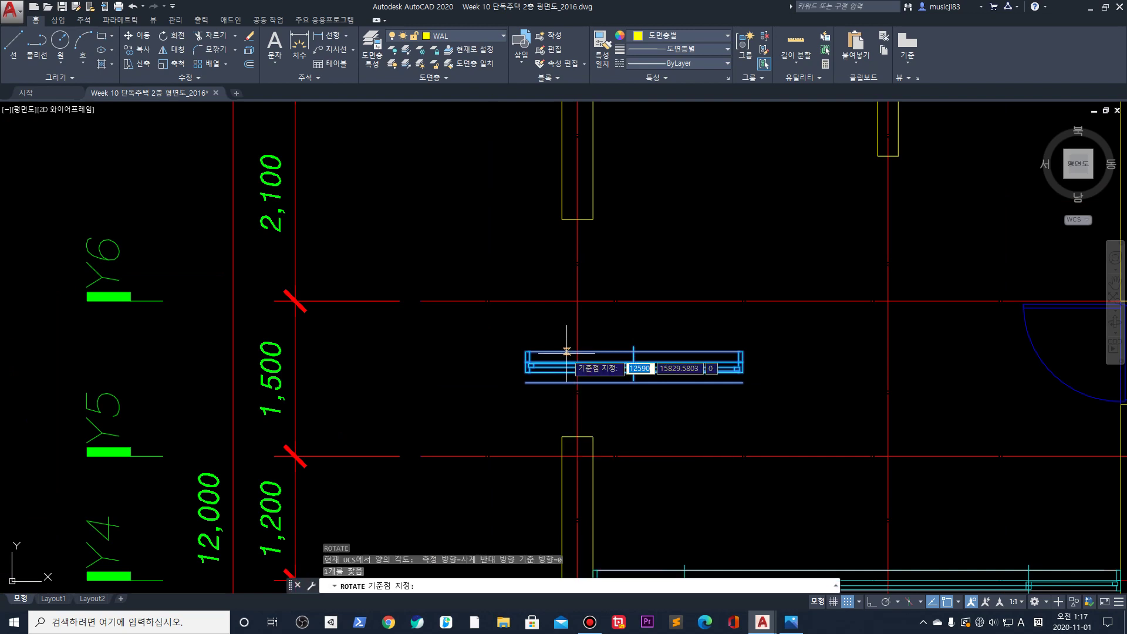
left_click(742, 351)
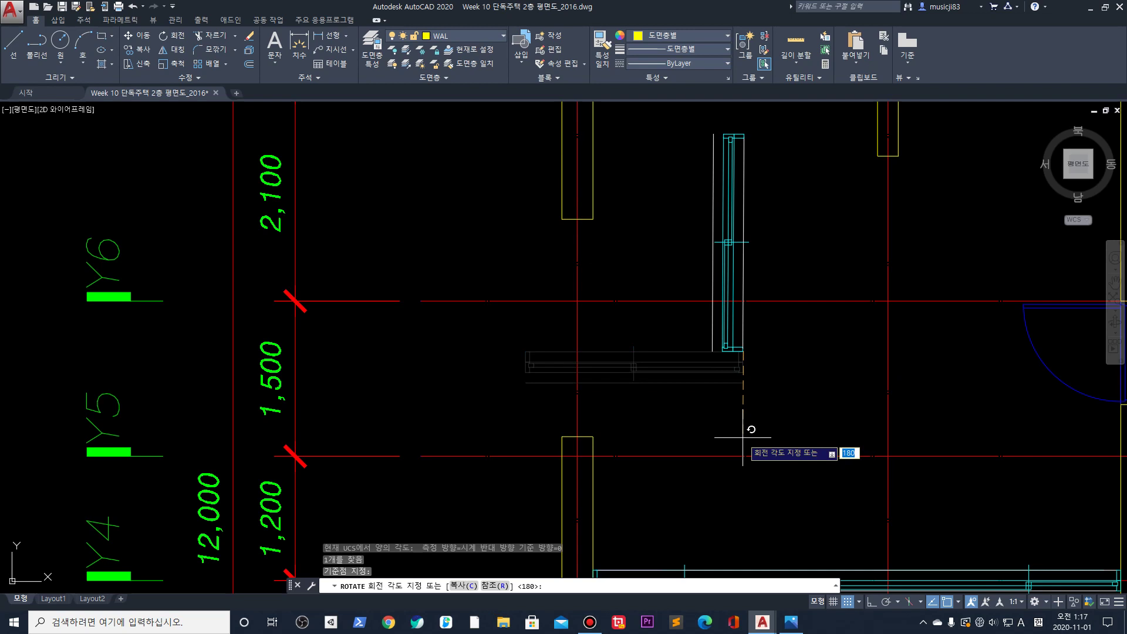
key("Return")
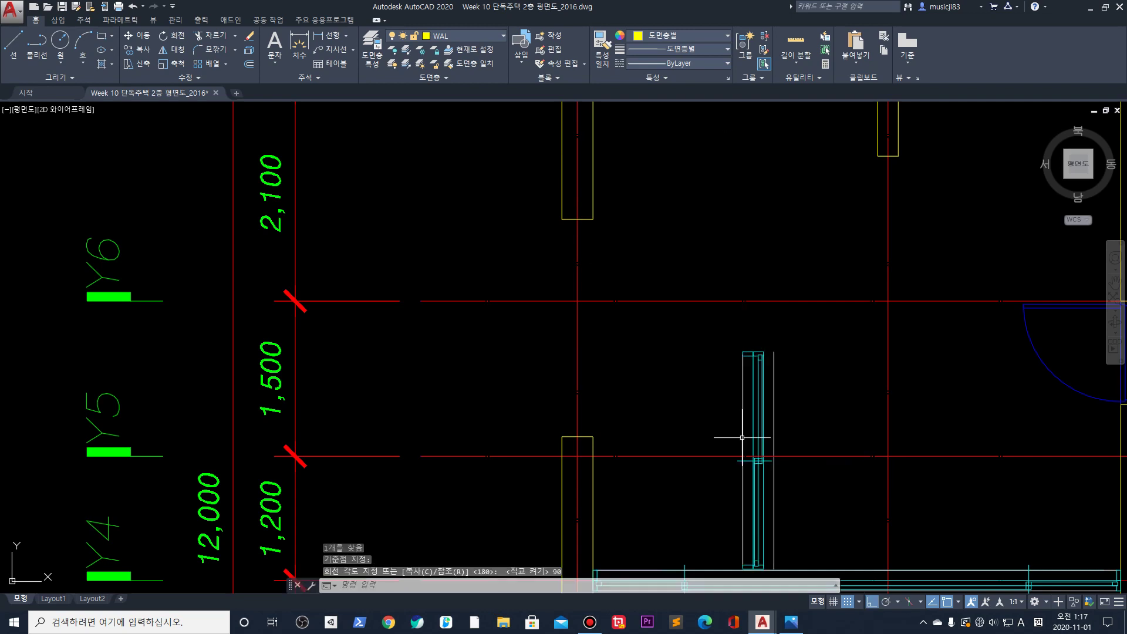
scroll(787, 416, "up", 2)
key("ctrl+z")
key("ctrl+z")
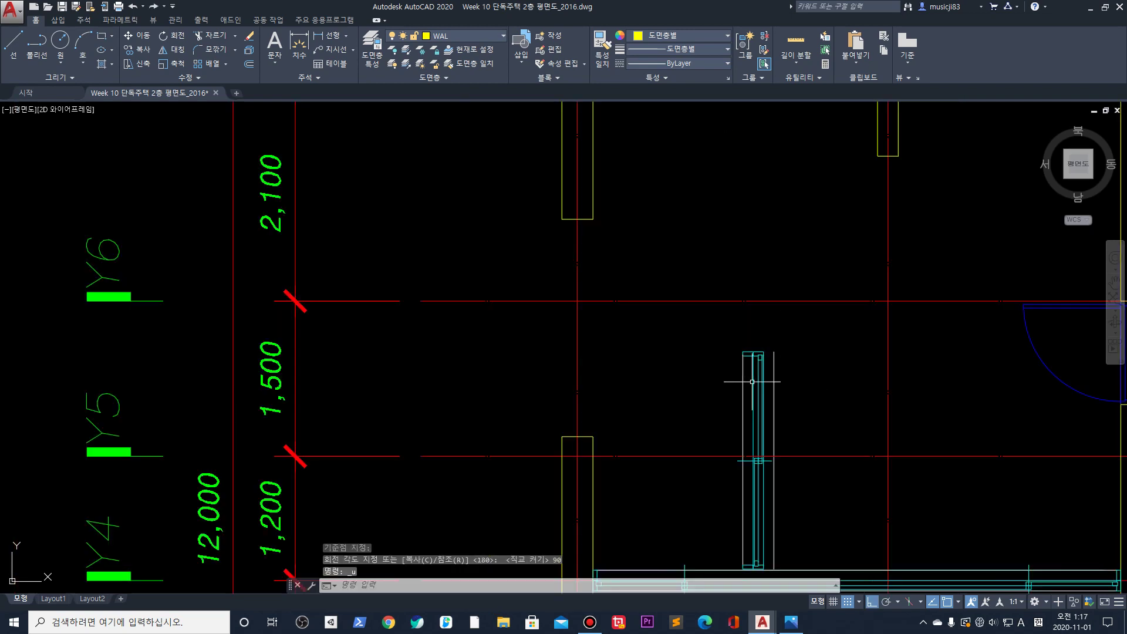
Rotate the copied sliding window by -90 degrees about its upper-right corner
left_click(803, 410)
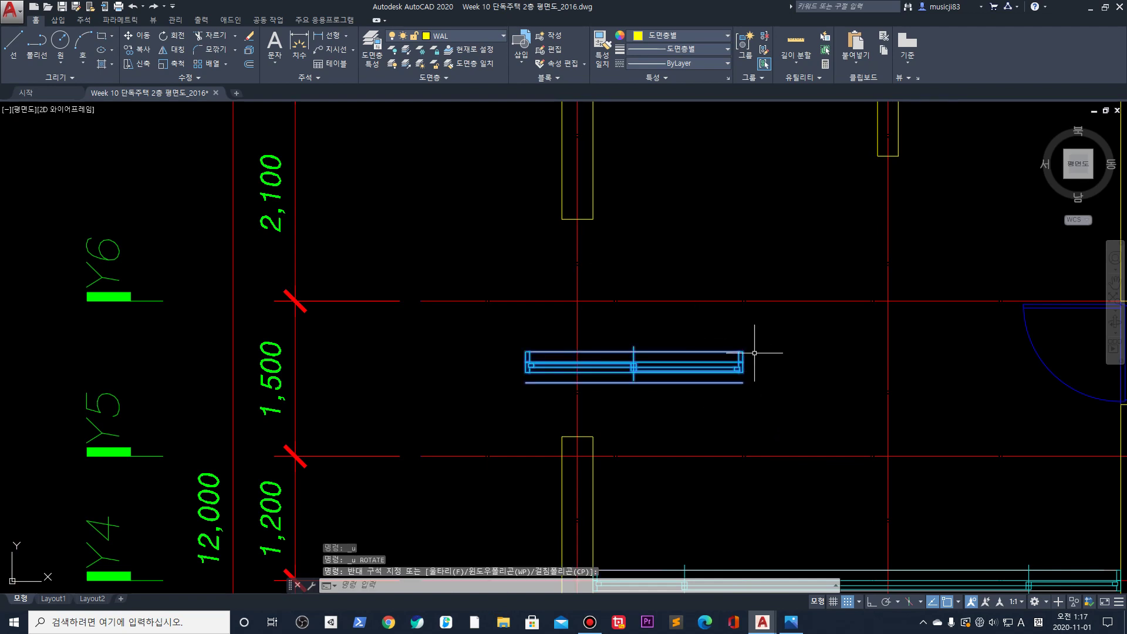
left_click(756, 352)
type("ro")
key("space")
left_click(742, 351)
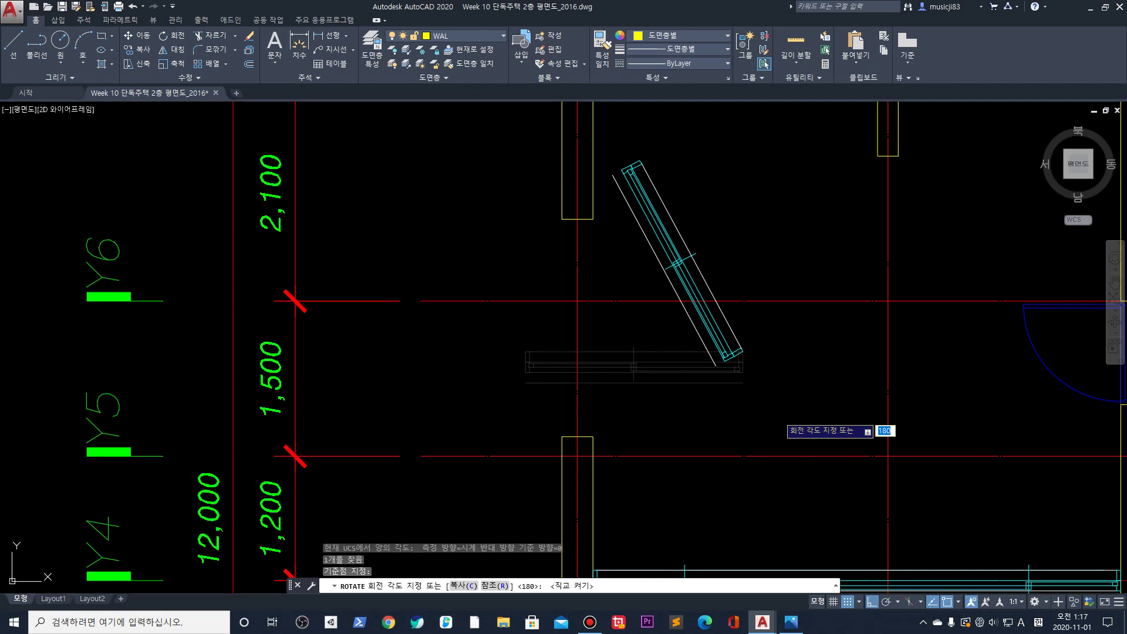
type("-90")
key("Return")
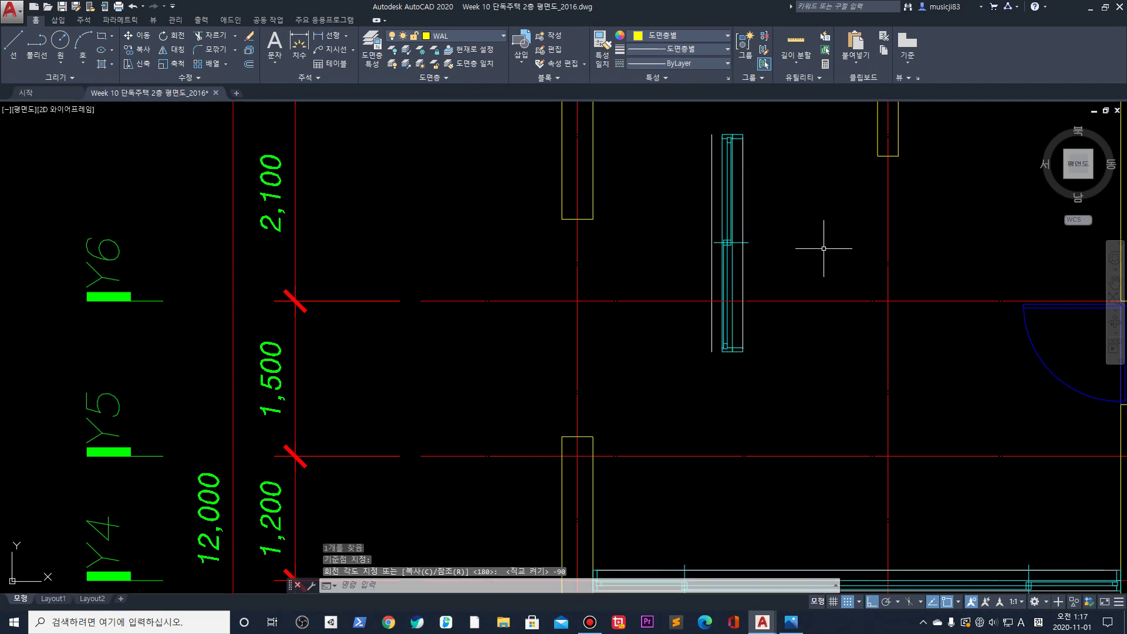
Move the rotated window by its upper-right corner into the large left exterior wall opening, aligned with the opening's upper inner corner
middle_click_drag(824, 248, 821, 327)
left_click(691, 258)
left_click(731, 194)
type("m")
key("Return")
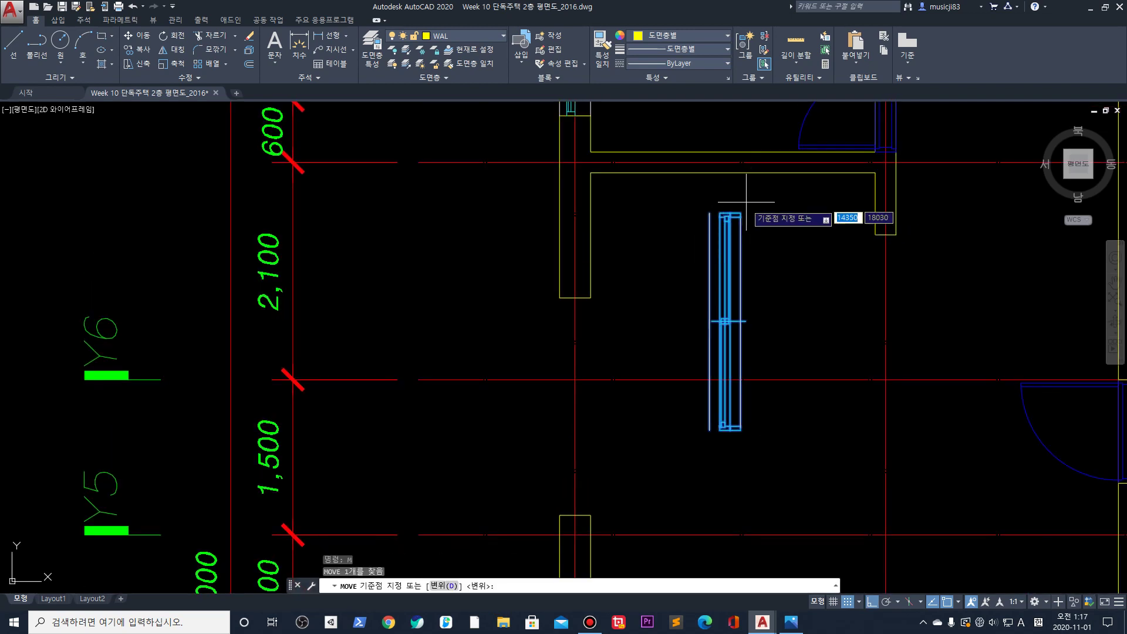
left_click(741, 212)
key("Escape")
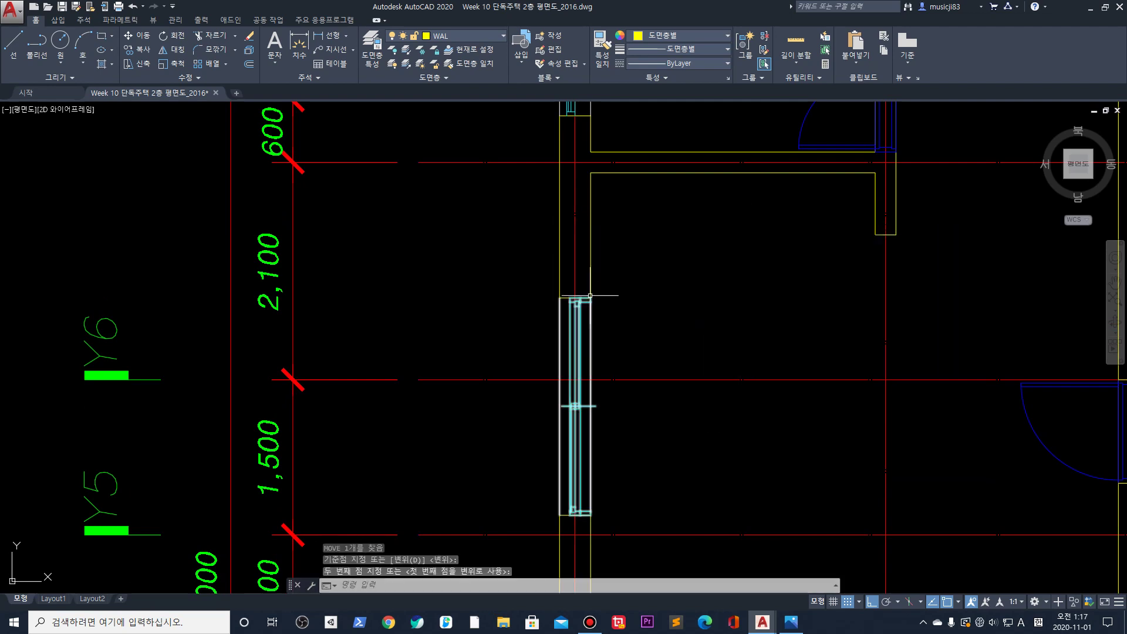
Move the double bed with nightstands from the block collection against the left exterior wall, in front of the window around Y5 and Y6
scroll(685, 297, "down", 5)
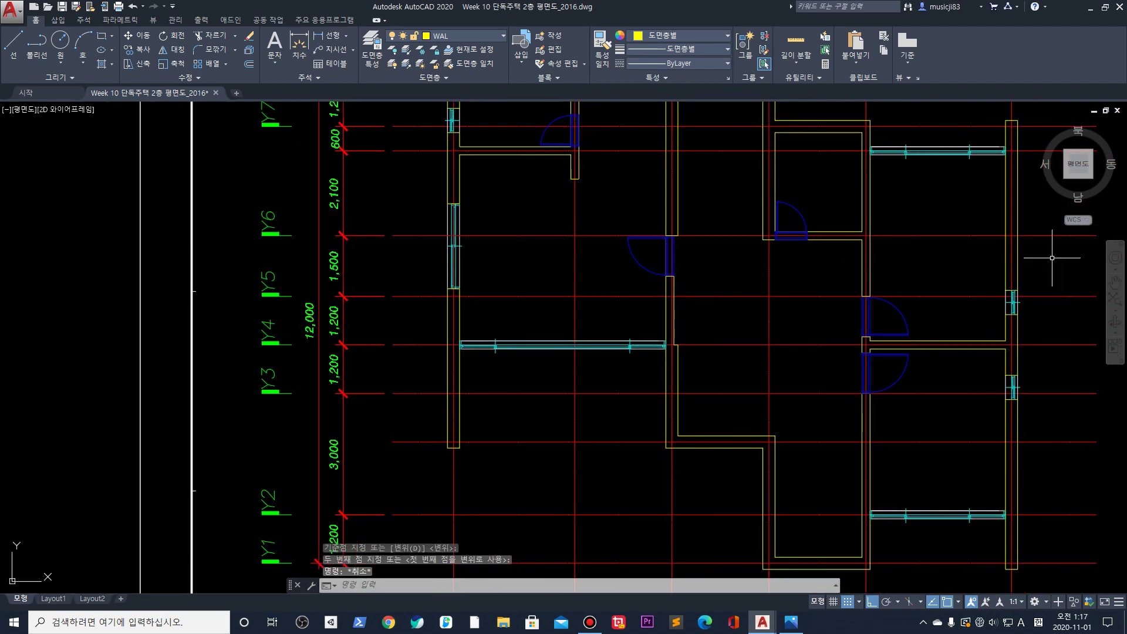
scroll(906, 270, "down", 2)
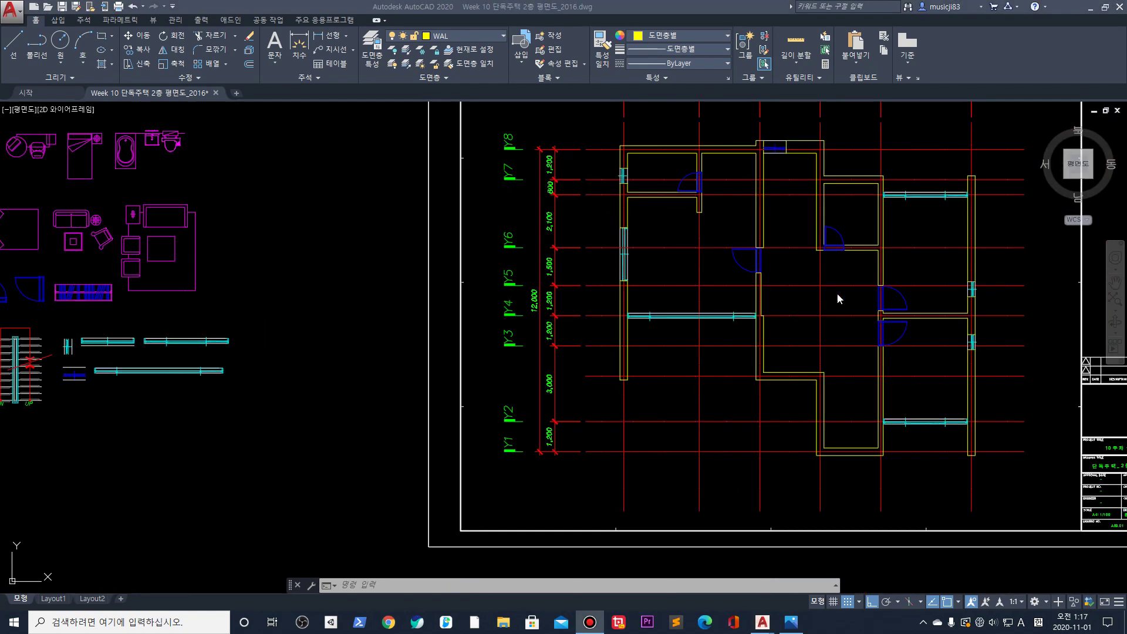
scroll(176, 300, "down", 2)
middle_click_drag(129, 293, 227, 353)
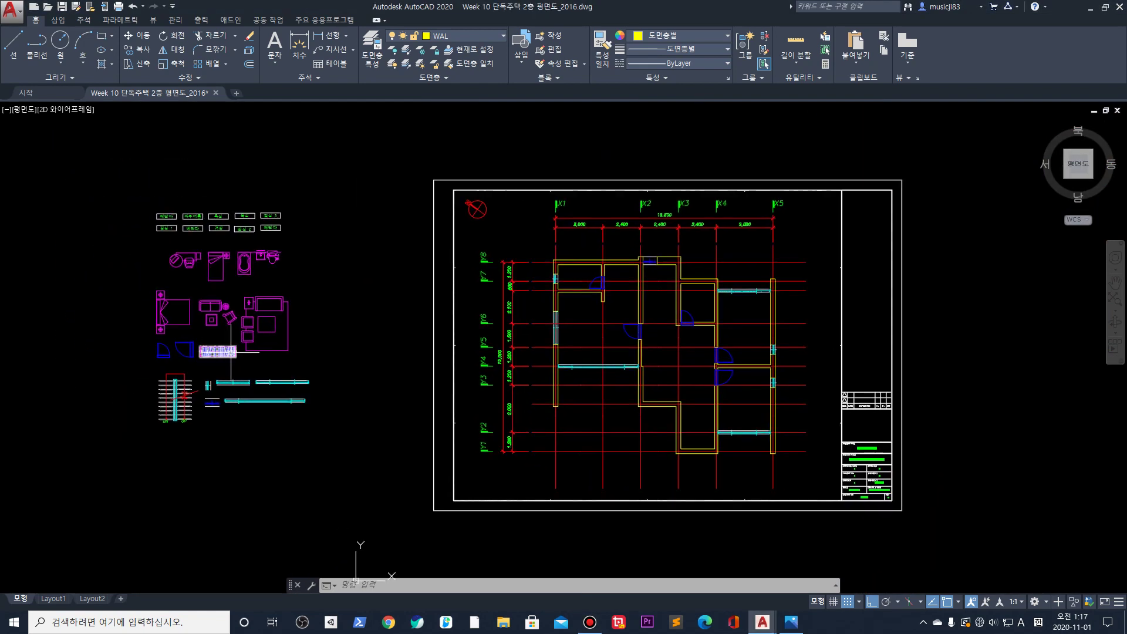
scroll(710, 313, "up", 3)
scroll(390, 278, "down", 2)
middle_click_drag(372, 297, 528, 302)
scroll(372, 322, "up", 3)
scroll(369, 318, "down", 1)
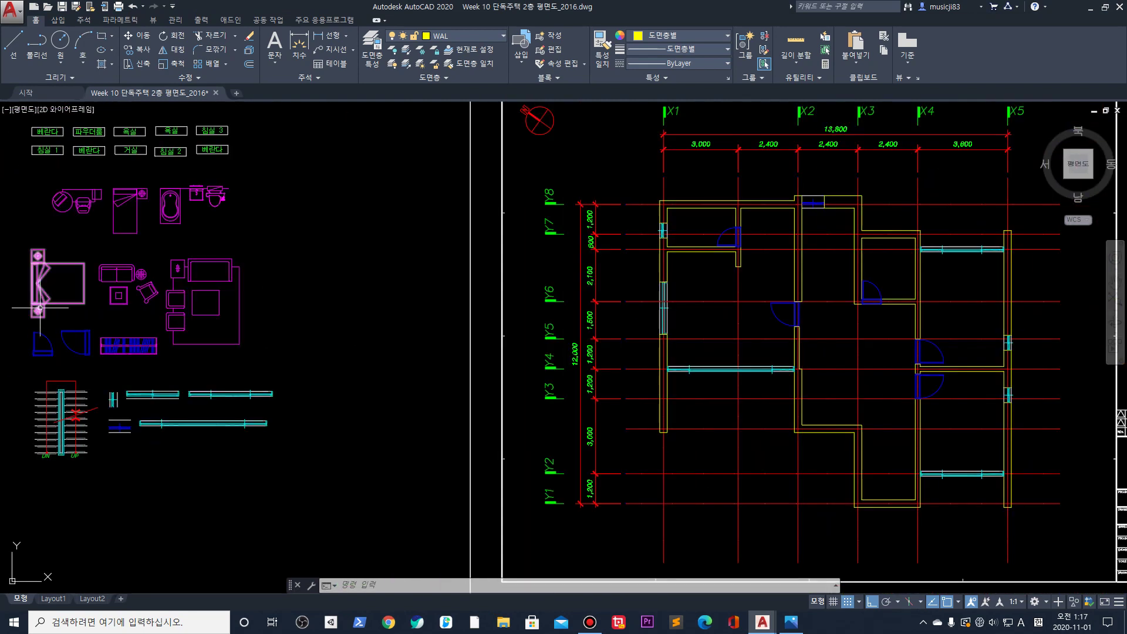
middle_click_drag(68, 302, 211, 306)
left_click(221, 321)
left_click(121, 220)
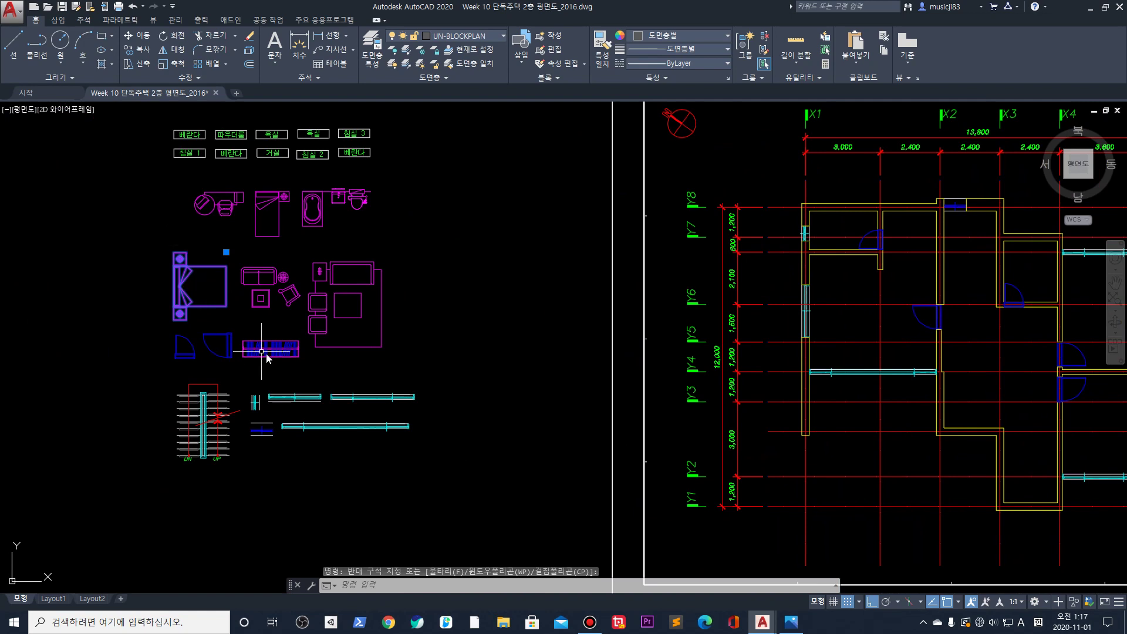
type("m")
key("Return")
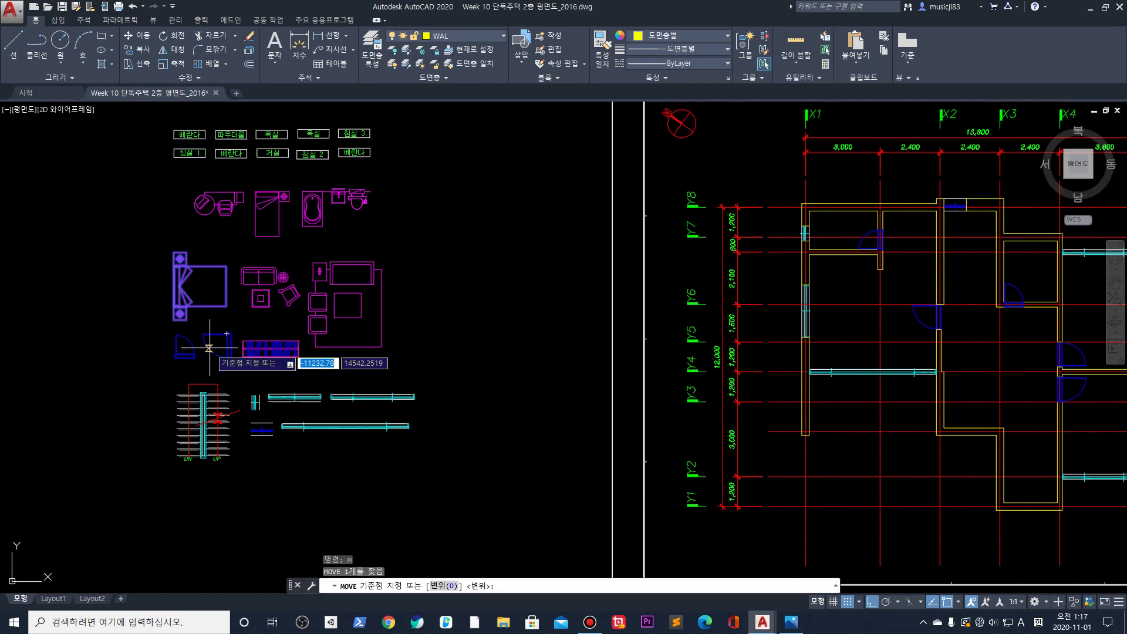
left_click(174, 252)
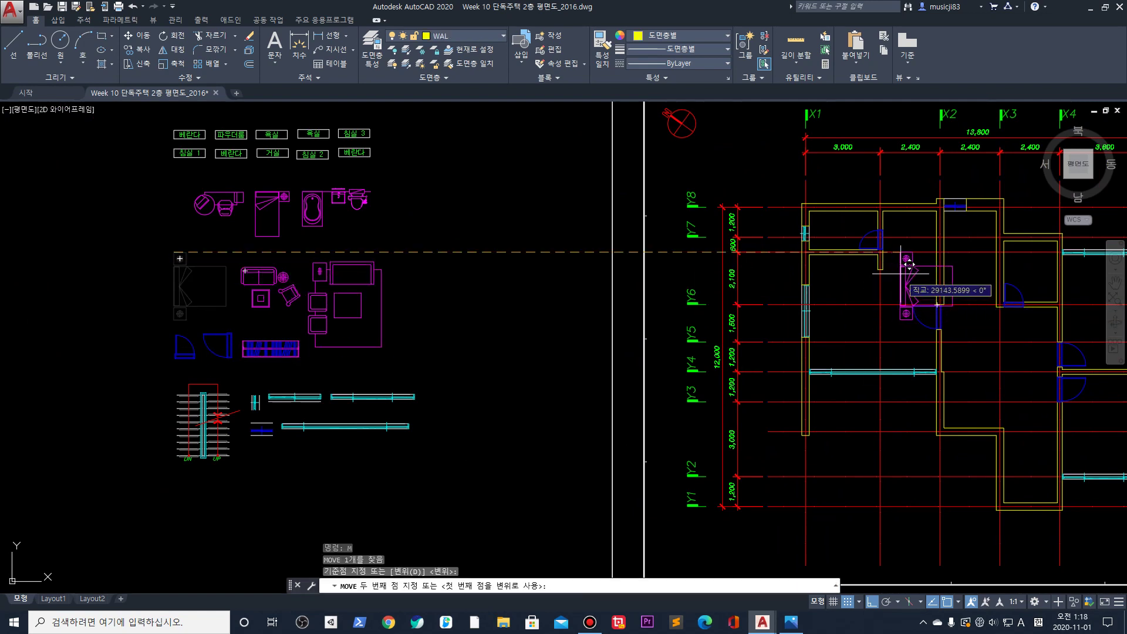
scroll(833, 275, "up", 2)
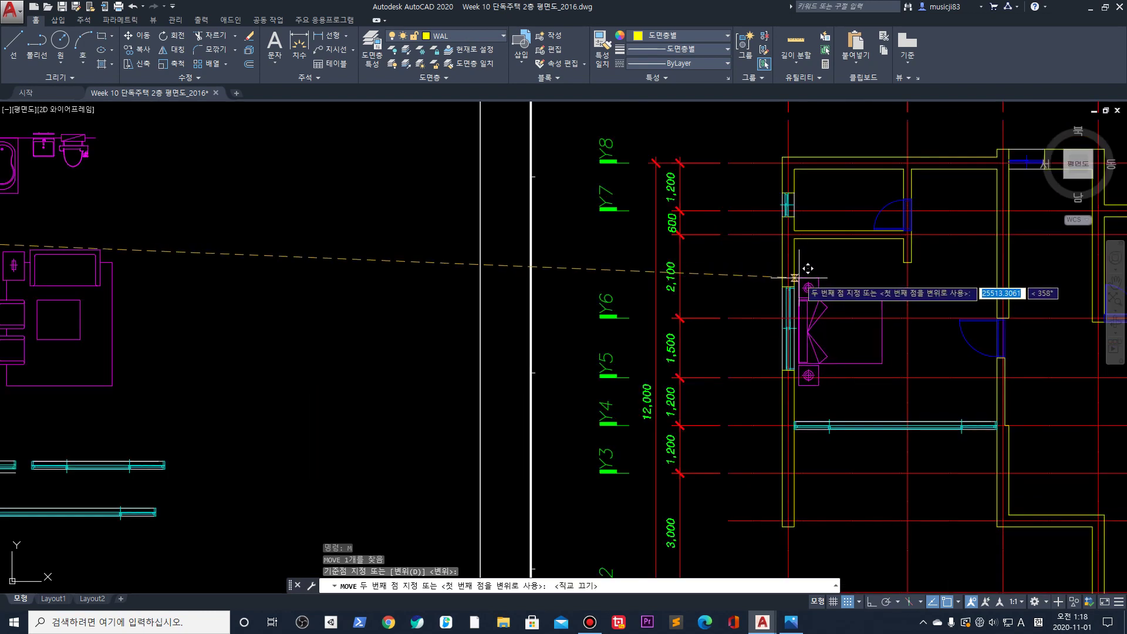
scroll(805, 275, "up", 4)
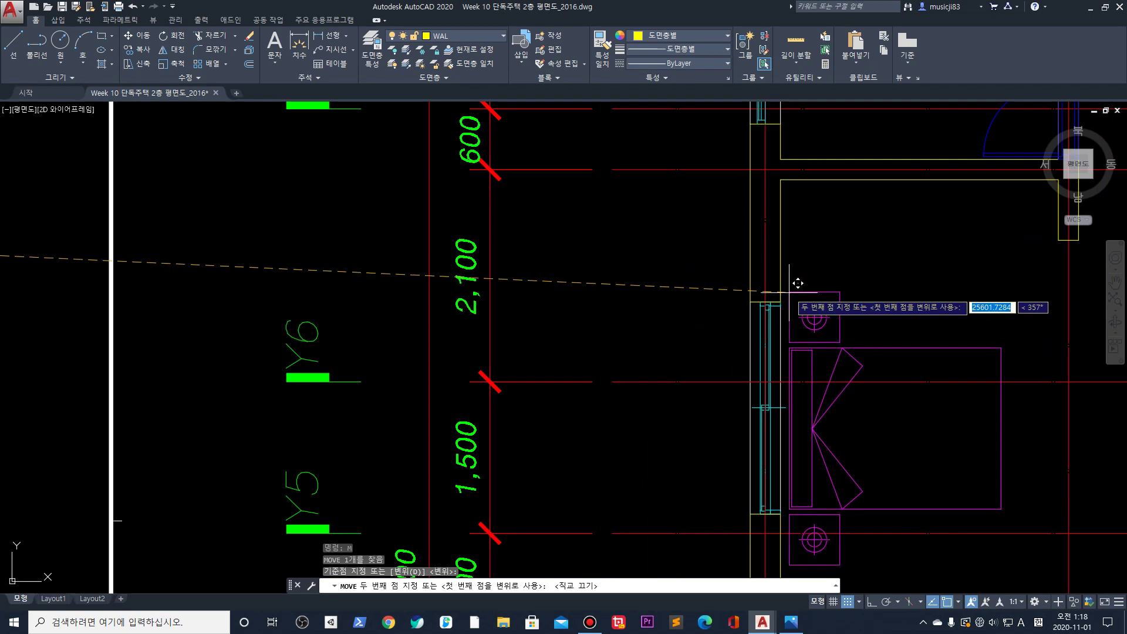
left_click(787, 290)
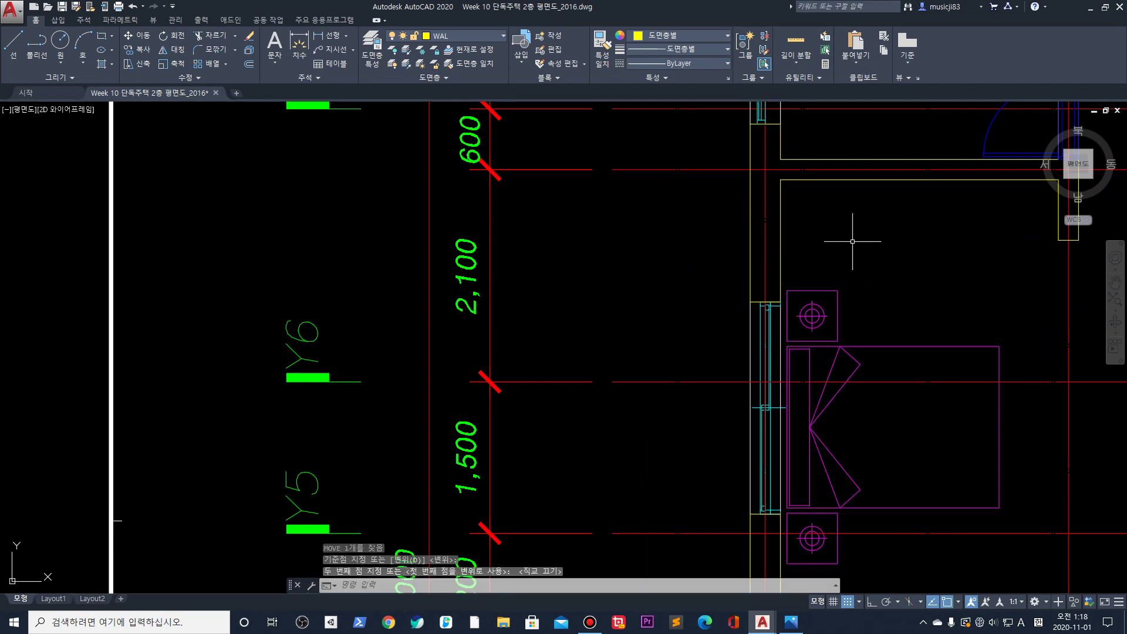
scroll(856, 235, "down", 5)
scroll(414, 302, "up", 4)
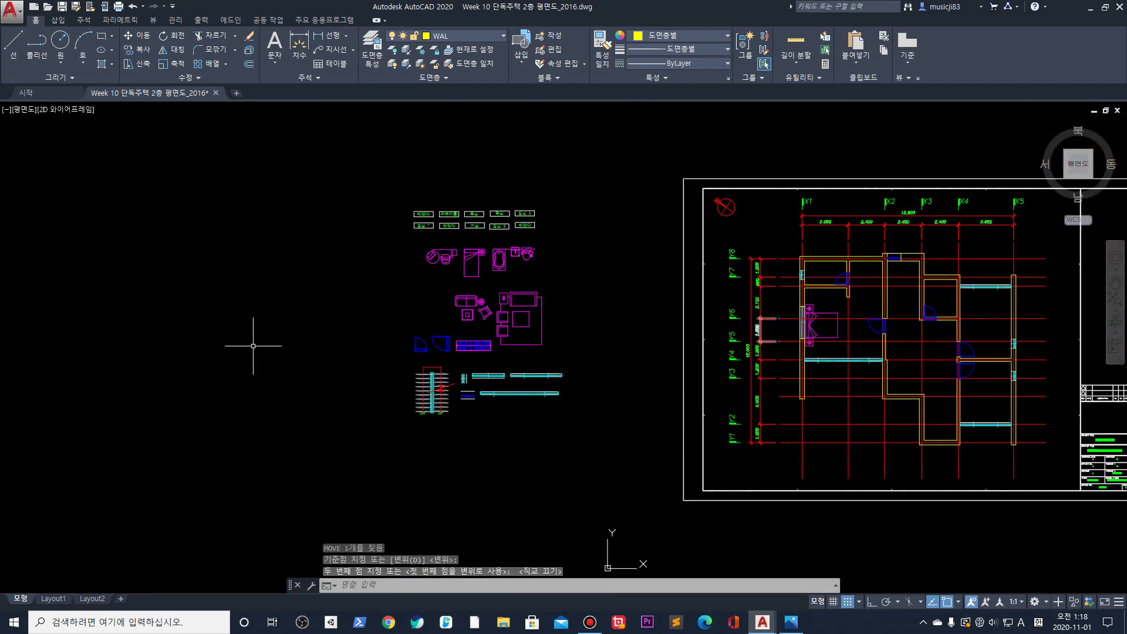
key("Escape")
scroll(503, 223, "up", 4)
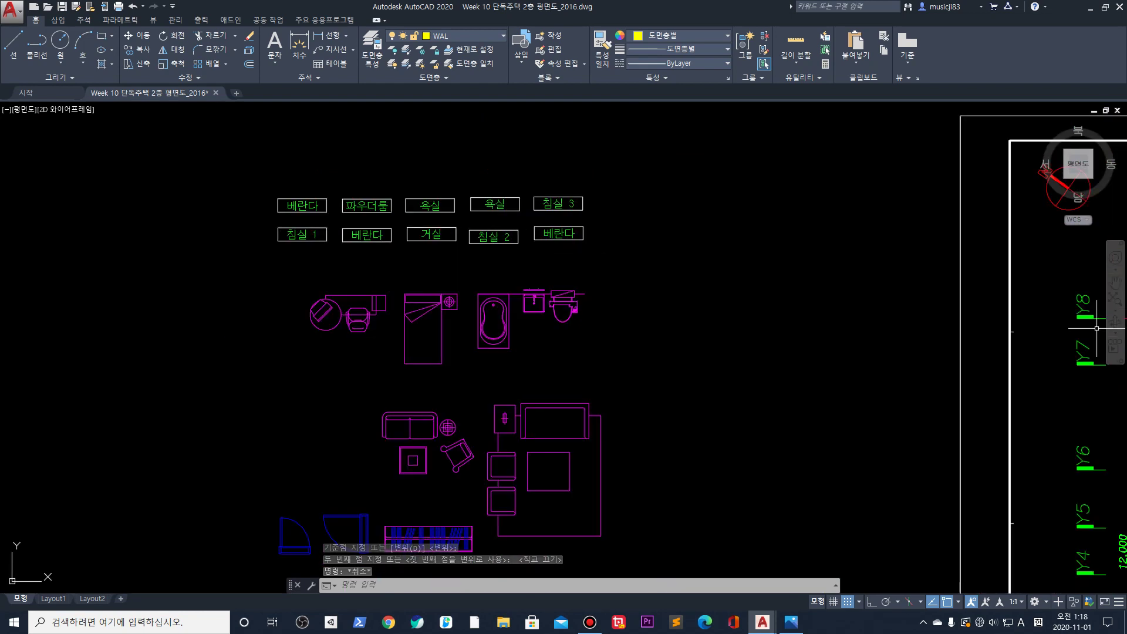
mouse_move(433, 373)
middle_mouse_down()
mouse_move(415, 329)
mouse_move(354, 330)
middle_mouse_up()
left_click(427, 327)
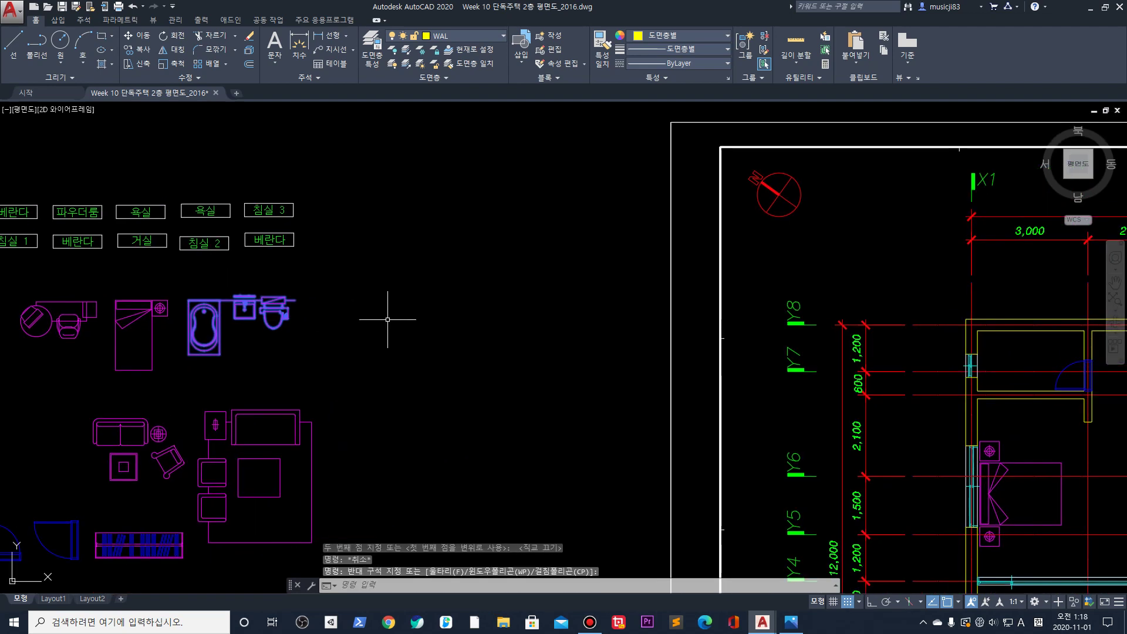
left_click(368, 314)
type("m")
key("Return")
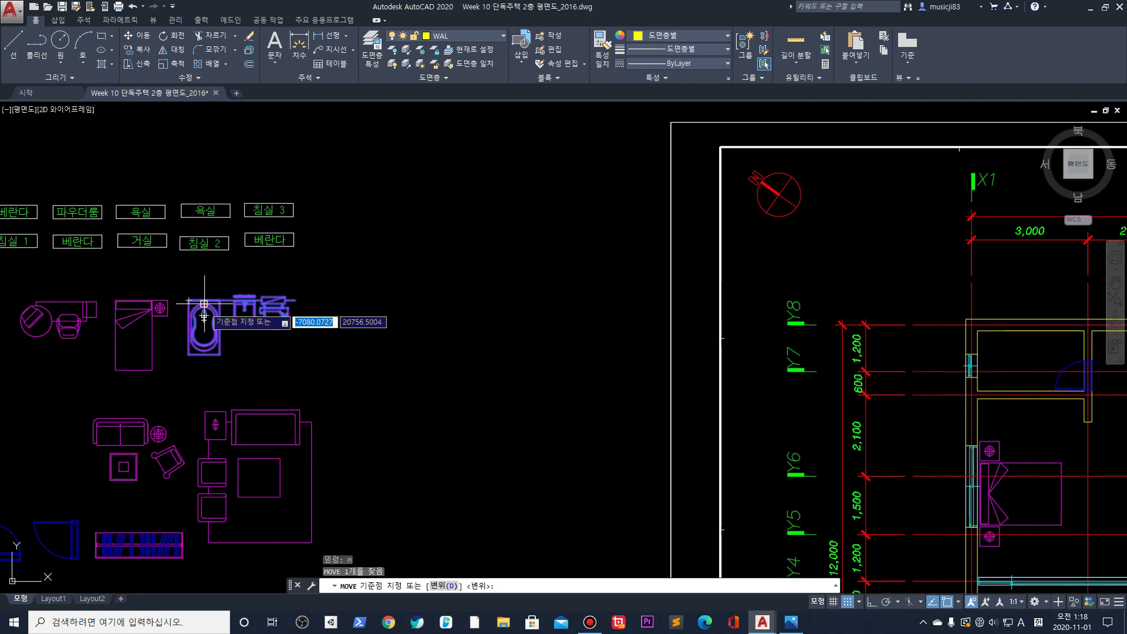
key("Escape")
Copy the bathtub, washbasin and toilet block by its upper-left corner to the inner upper-left corner of the bathroom at X1 and Y8
left_click(208, 291)
type("co")
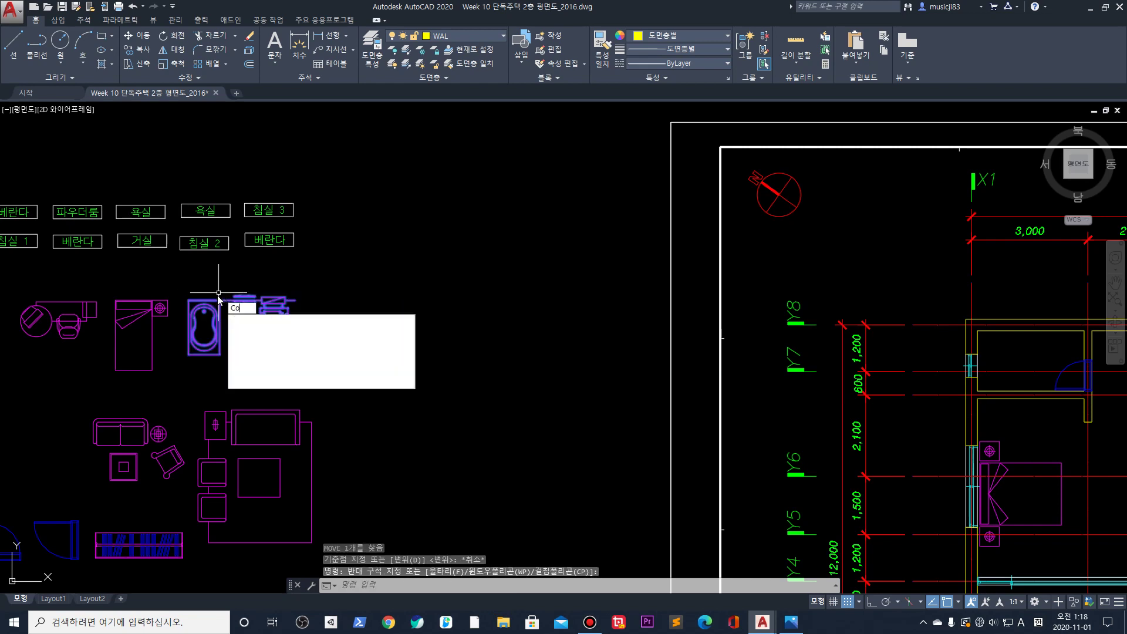
key("Return")
left_click(188, 300)
scroll(769, 340, "up", 6)
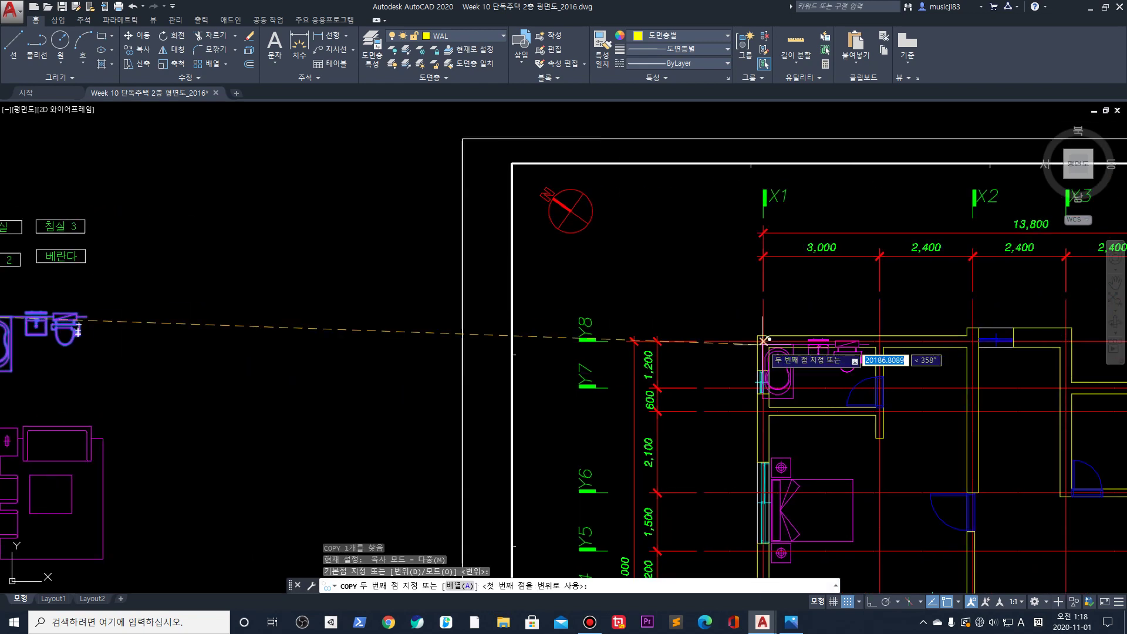
left_click(779, 350)
scroll(757, 358, "down", 5)
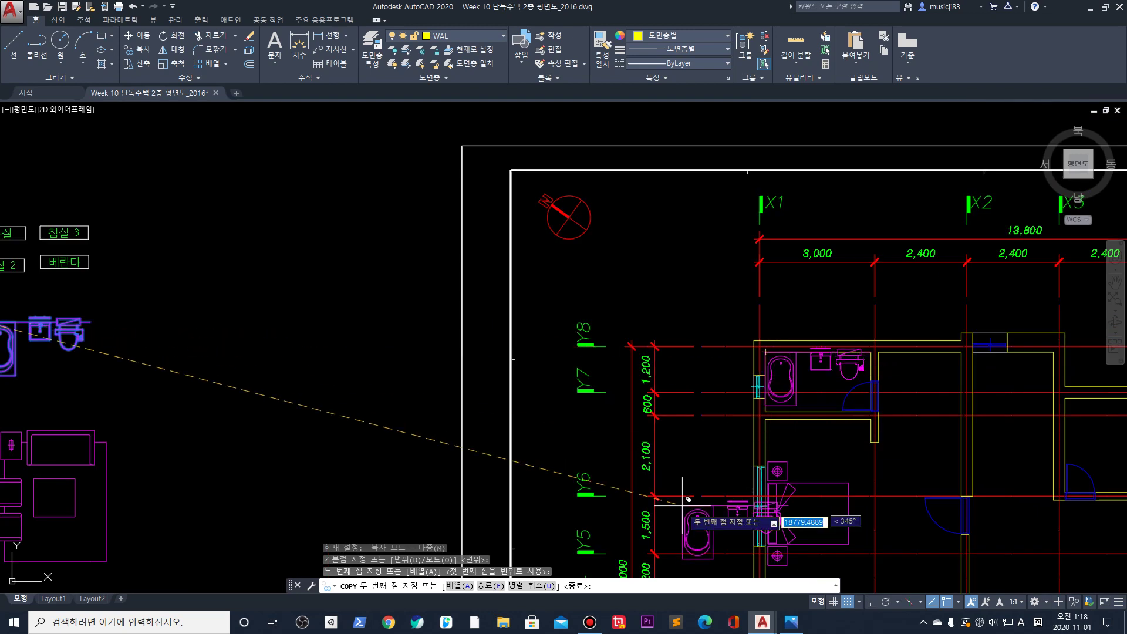
scroll(822, 376, "up", 5)
key("Escape")
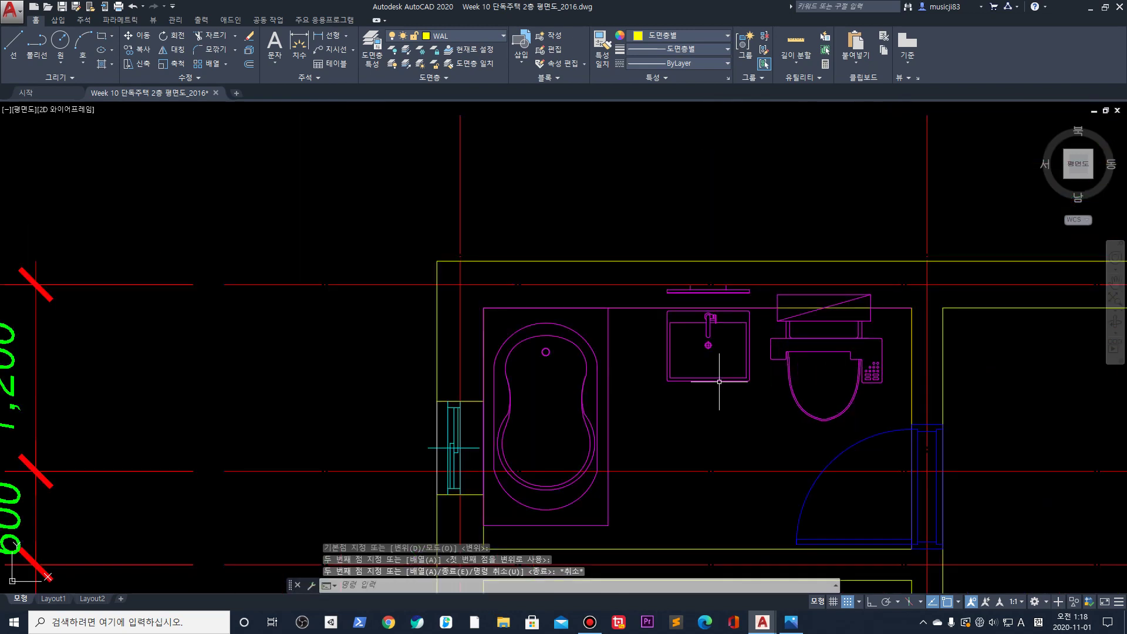
Move the bathroom fixtures down so the mirror bracket above the washbasin meets the inner face of the upper wall
scroll(734, 355, "up", 2)
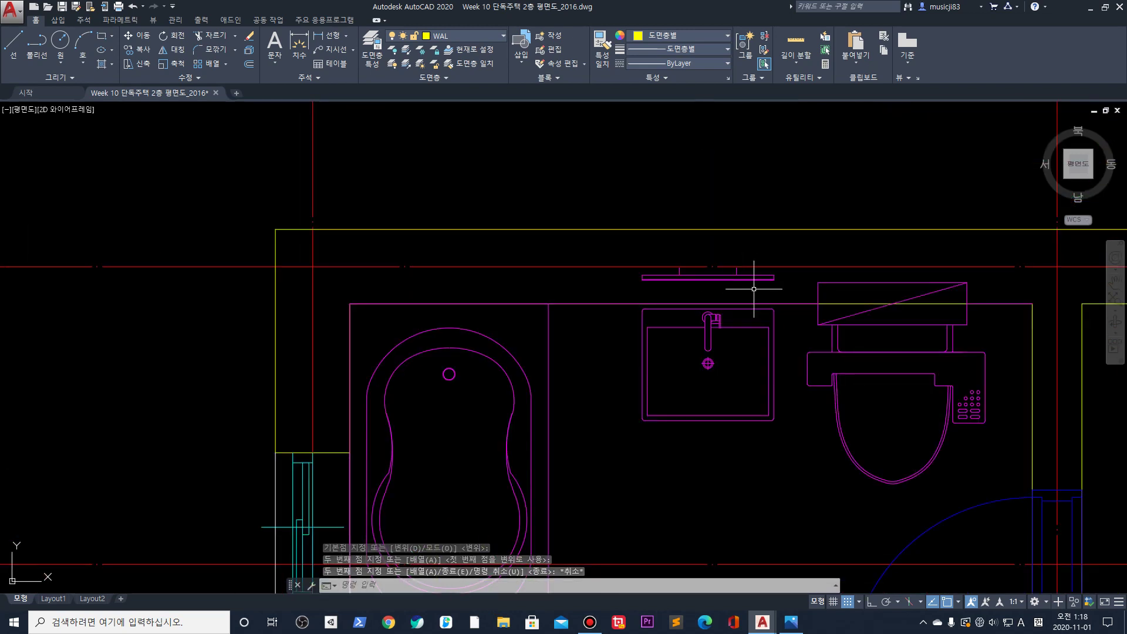
left_click(718, 272)
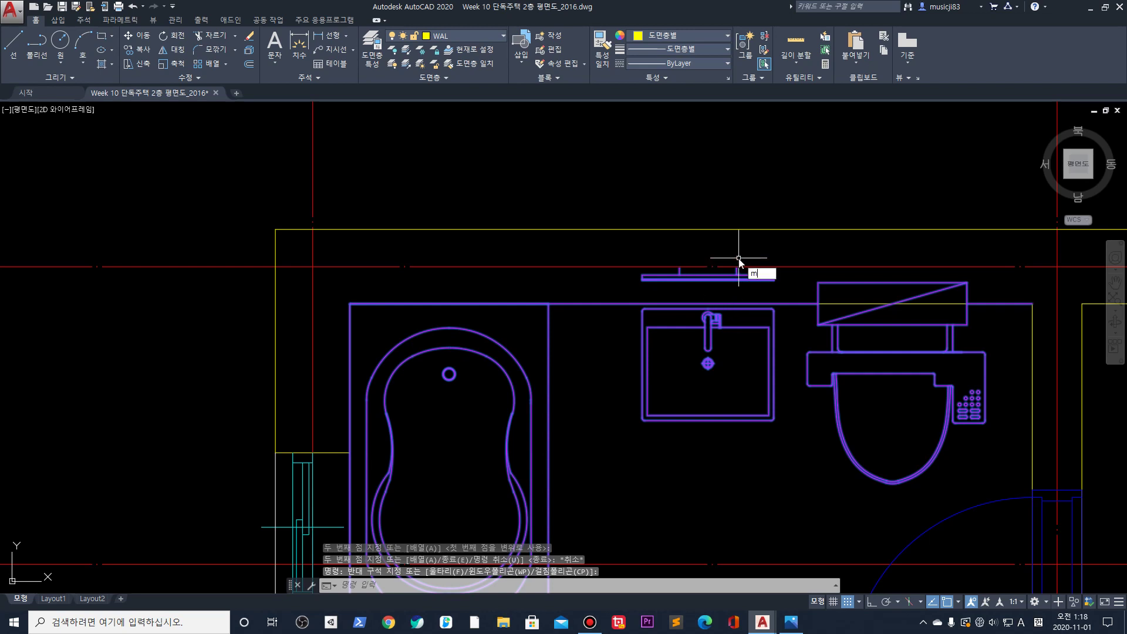
key("Return")
left_click(737, 268)
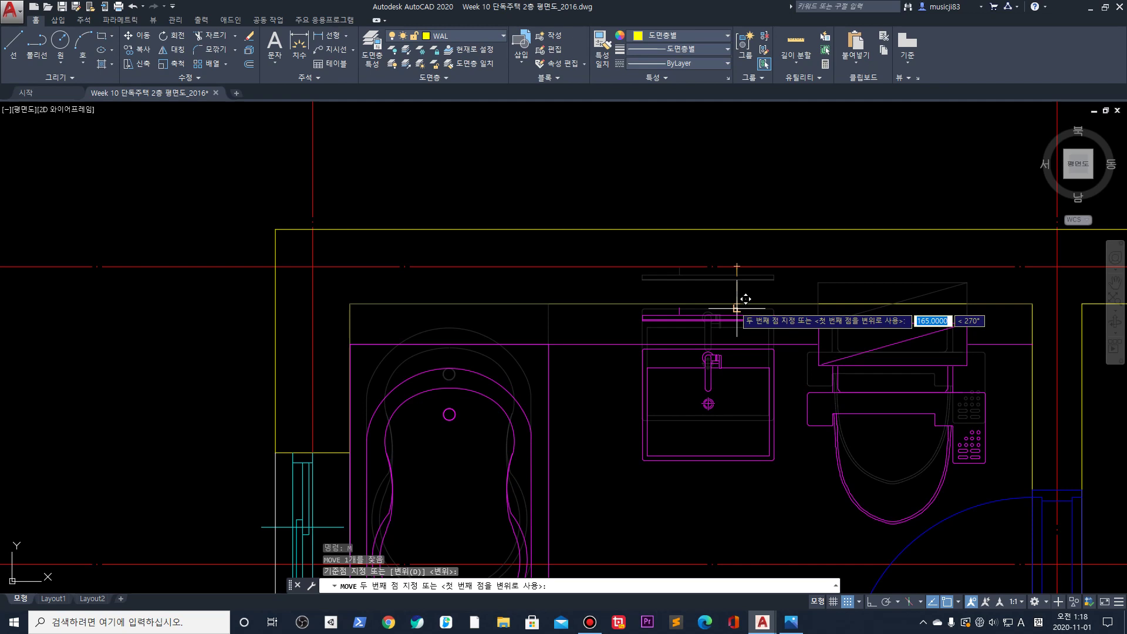
scroll(737, 308, "up", 5)
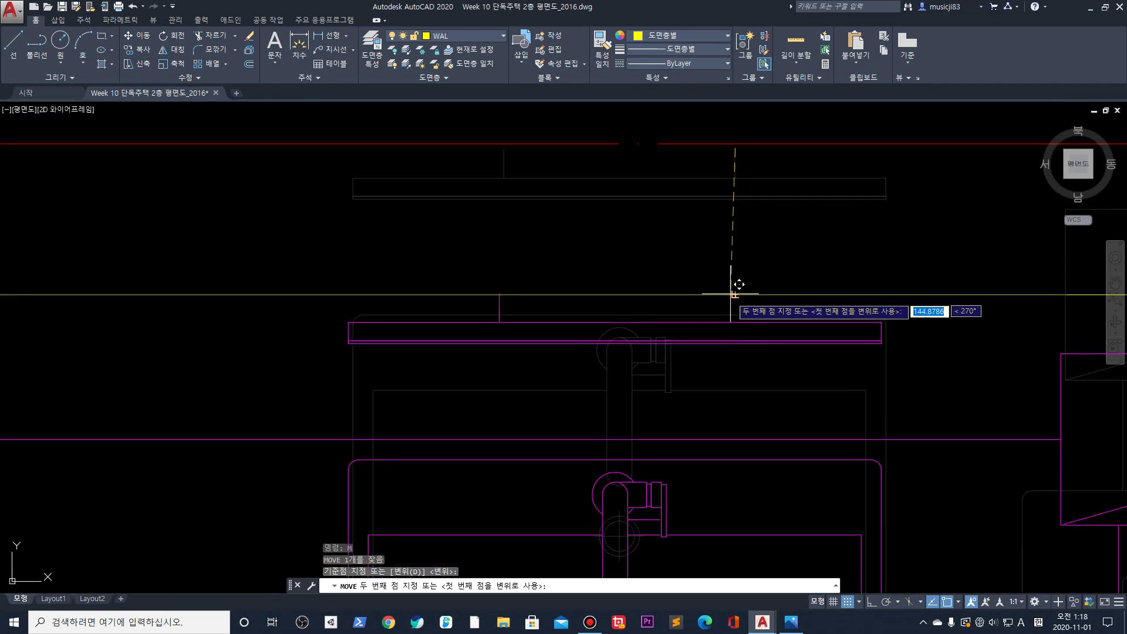
left_click(733, 295)
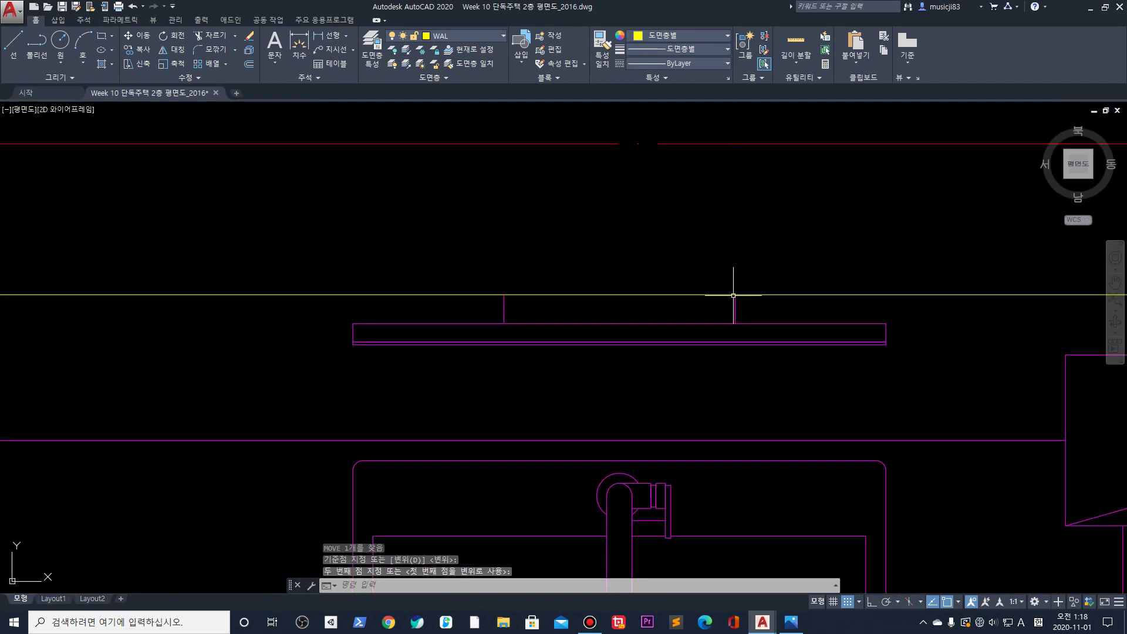
key("Escape")
Copy the bathroom fixture block from the upper-left bathroom to a rough position over the bathroom between grid lines X3 and X4
scroll(733, 295, "down", 5)
scroll(650, 468, "down", 2)
middle_click_drag(516, 455, 640, 241)
scroll(640, 241, "down", 4)
scroll(748, 228, "up", 4)
left_click(622, 251)
scroll(604, 251, "down", 3)
middle_click_drag(740, 240, 554, 222)
scroll(554, 222, "up", 1)
type("co")
key("space")
left_click(344, 229)
middle_click_drag(679, 280, 482, 258)
scroll(483, 260, "down", 4)
scroll(464, 282, "up", 4)
left_click(449, 260)
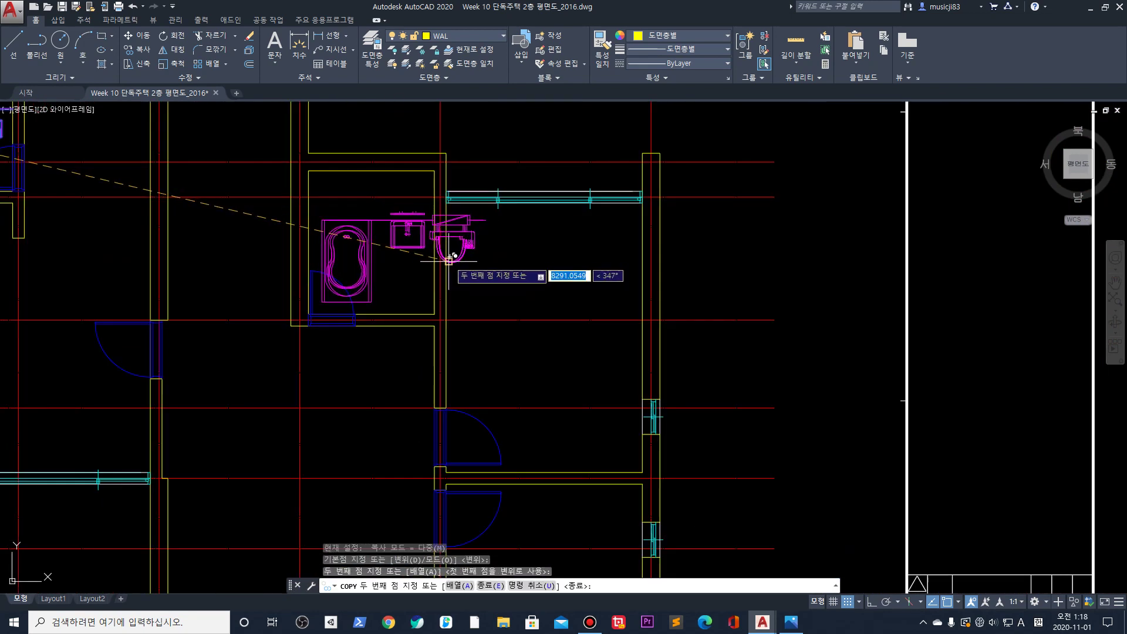
key("Return")
Try to rotate the copied bathroom fixture block 90 degrees about the bathtub's upper-left corner, and undo the rotation
scroll(409, 225, "up", 3)
left_click(409, 225)
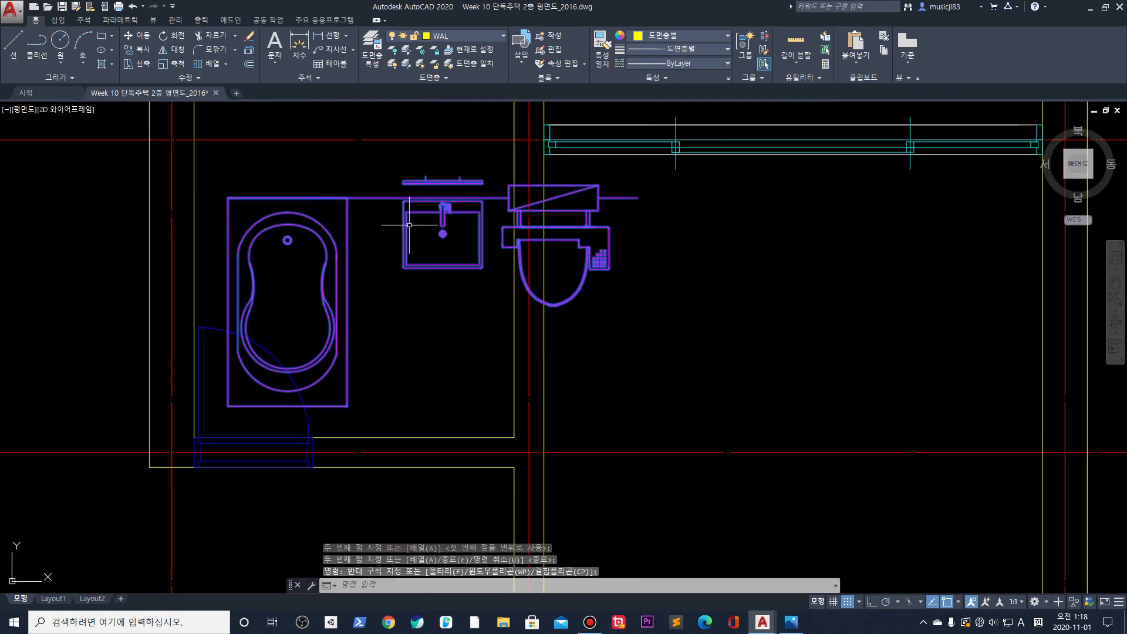
middle_click_drag(409, 225, 438, 289)
type("ro")
key("Return")
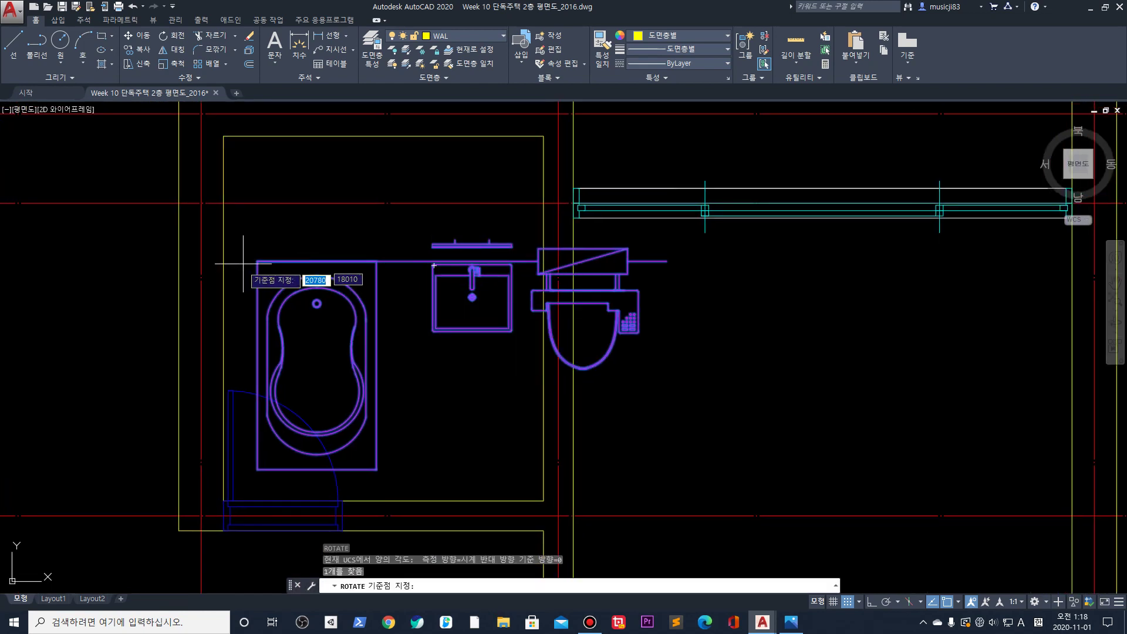
left_click(257, 260)
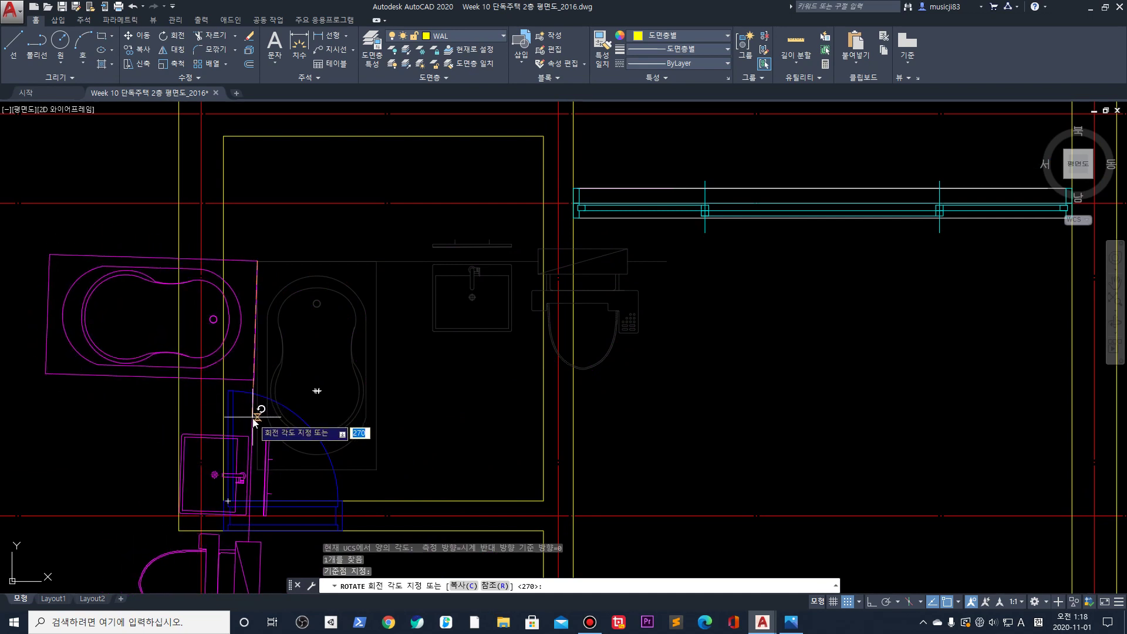
type("90")
key("Return")
key("ctrl+z")
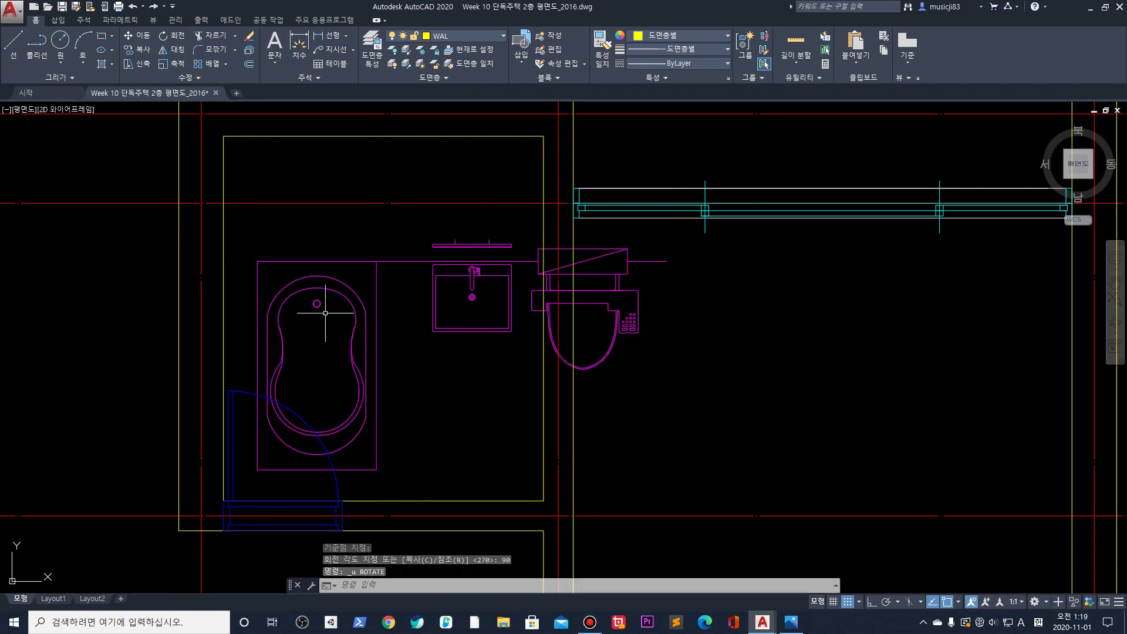
Rotate the bathroom fixture block between X3 and X4 by 270 degrees about the bathtub's upper-left corner
left_click(270, 285)
type("ro")
key("Return")
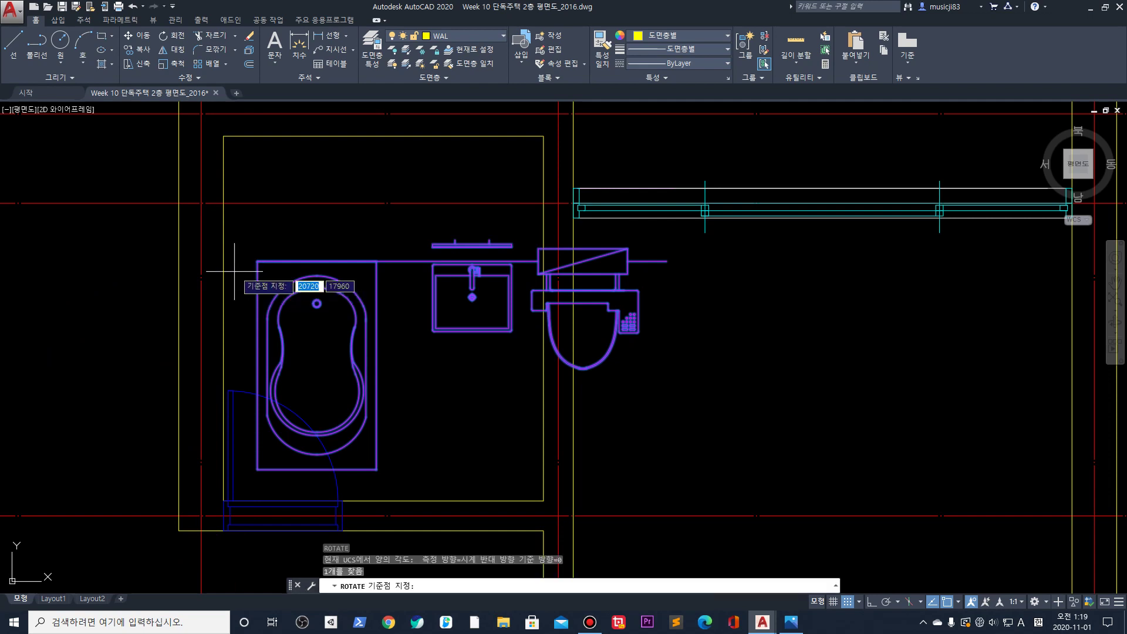
left_click(257, 260)
type("270")
key("Return")
Move the rotated fixture block by the bathtub's upper-left corner to a rough position inside the bathroom between X3 and X4
middle_click_drag(314, 305, 330, 334)
left_click(274, 321)
key("Return")
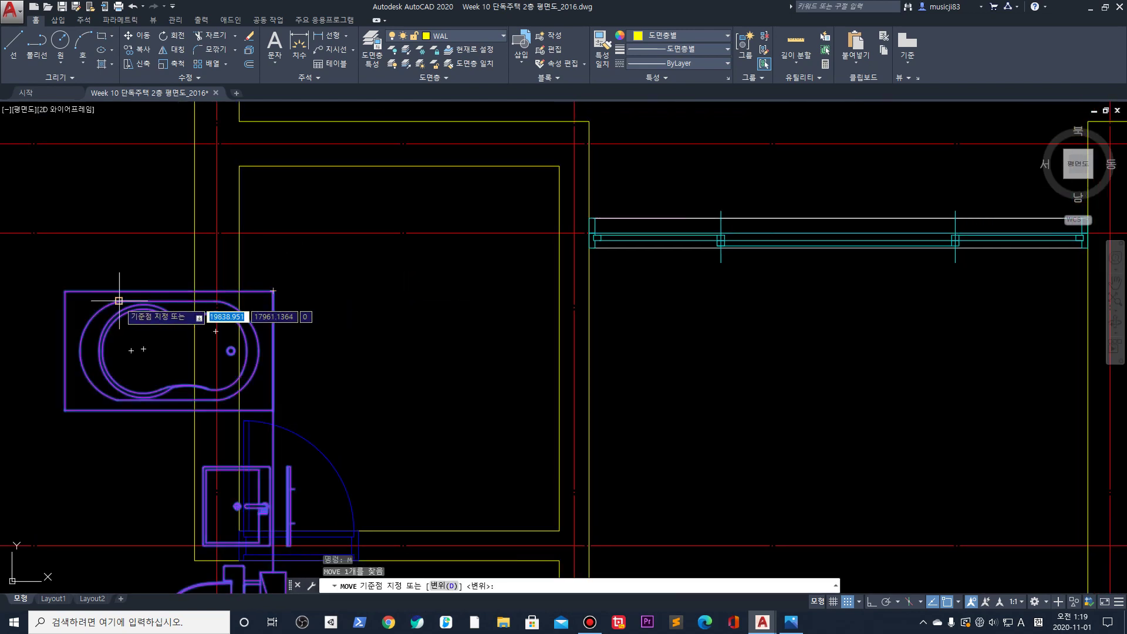
left_click(64, 290)
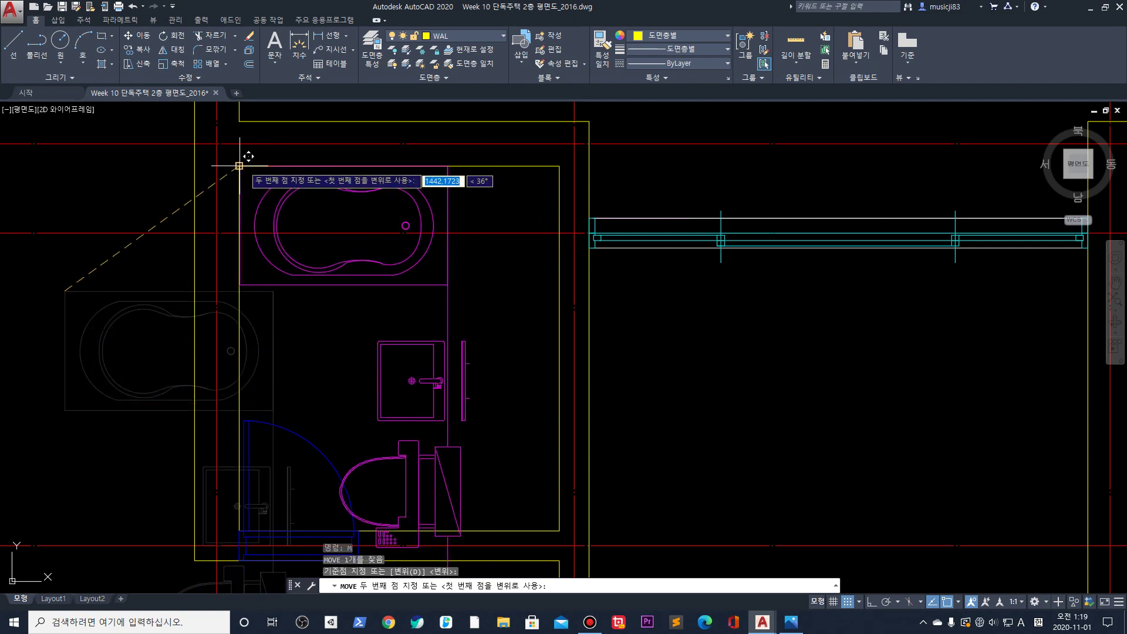
left_click(291, 182)
Move the fixture block by the bathtub's upper-right corner to the bathroom's right inner wall face, slightly below the corner
key("Return")
left_click(502, 172)
left_click(490, 194)
key("Return")
left_click(498, 182)
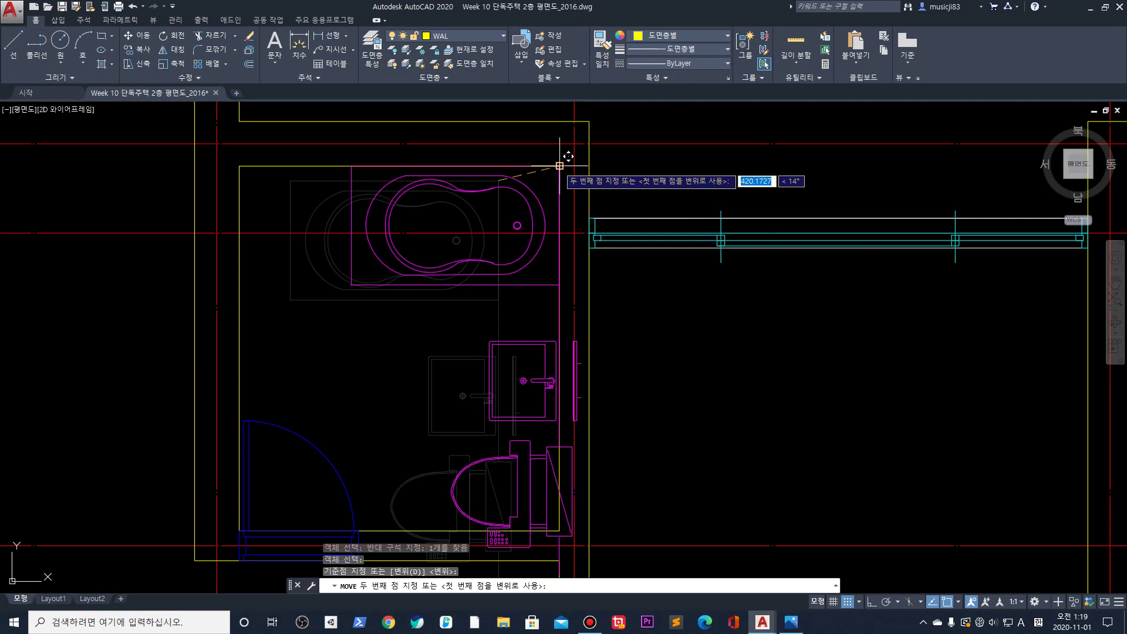
scroll(559, 156, "down", 4)
middle_click_drag(561, 182, 623, 303)
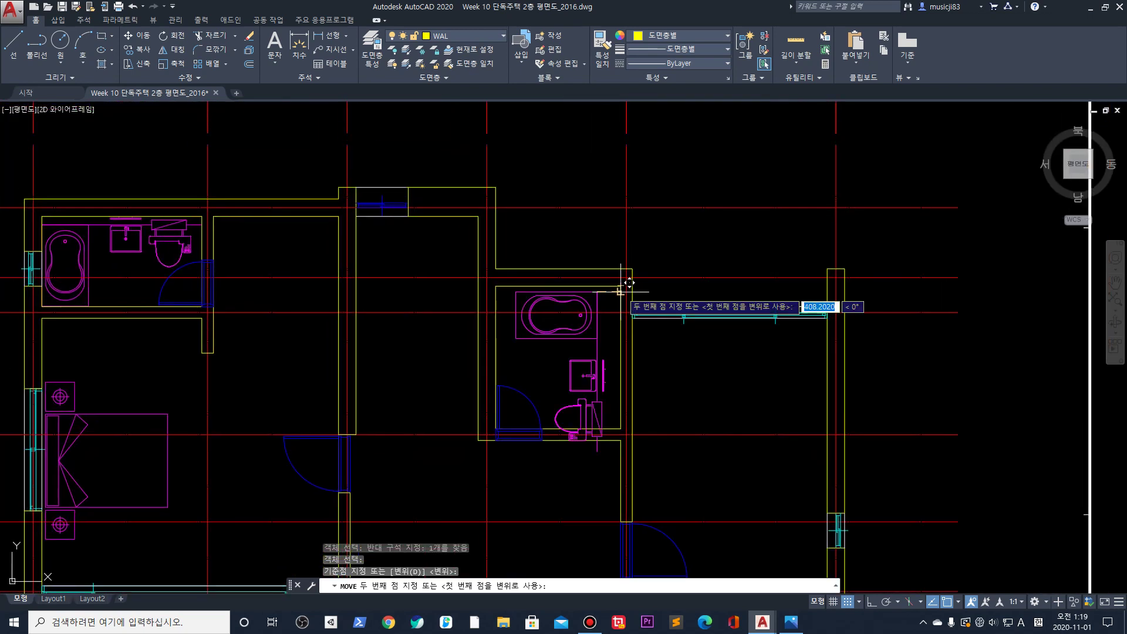
left_click(622, 304)
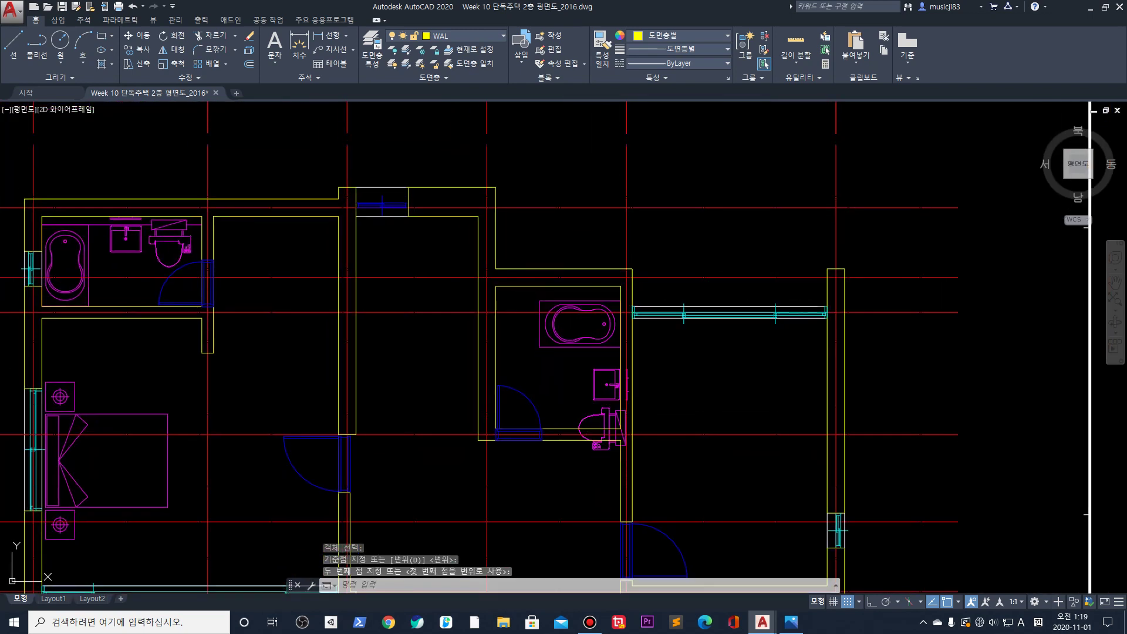
Move the fixture block up so the bathtub's upper-right corner meets the bathroom's inner upper-right corner
scroll(644, 328, "up", 4)
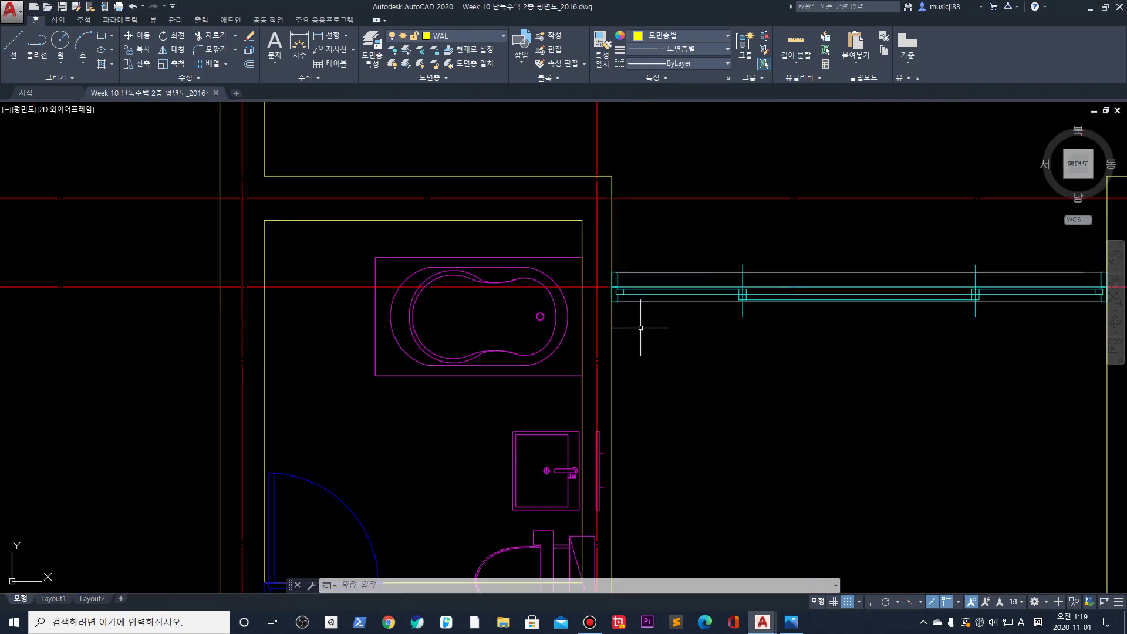
left_click(446, 240)
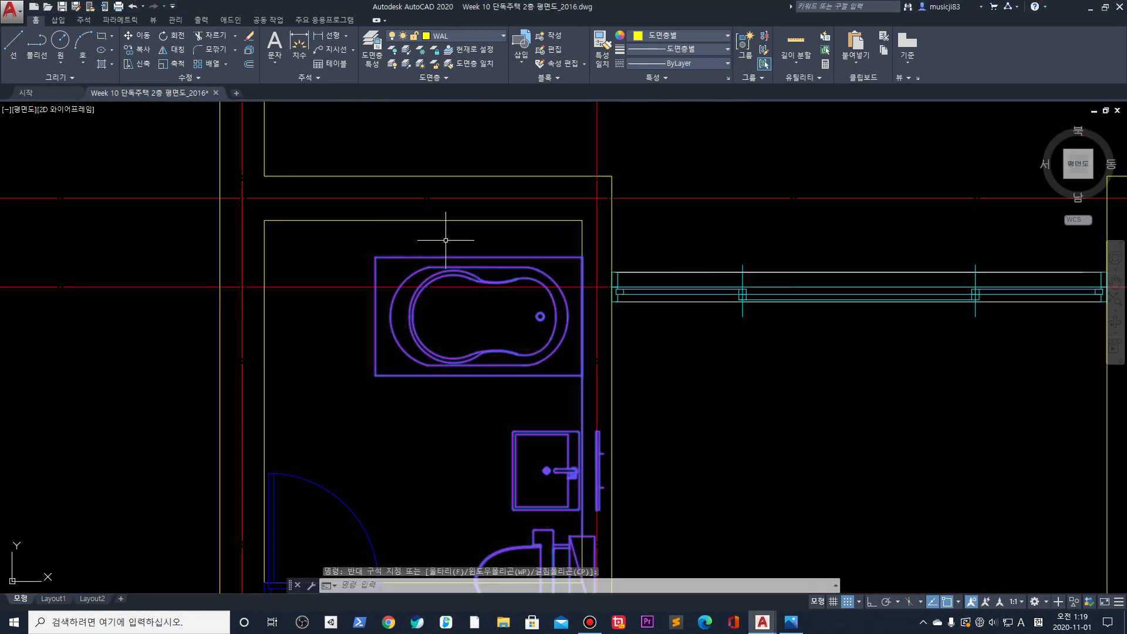
left_click(633, 311)
type("m")
key("Return")
left_click(582, 257)
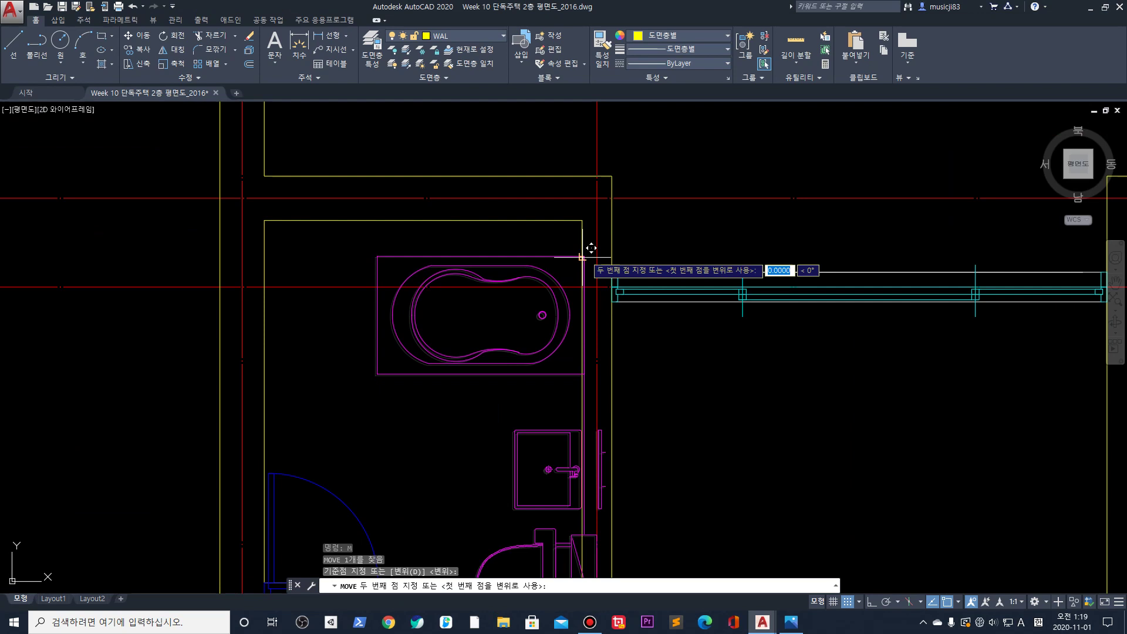
left_click(582, 223)
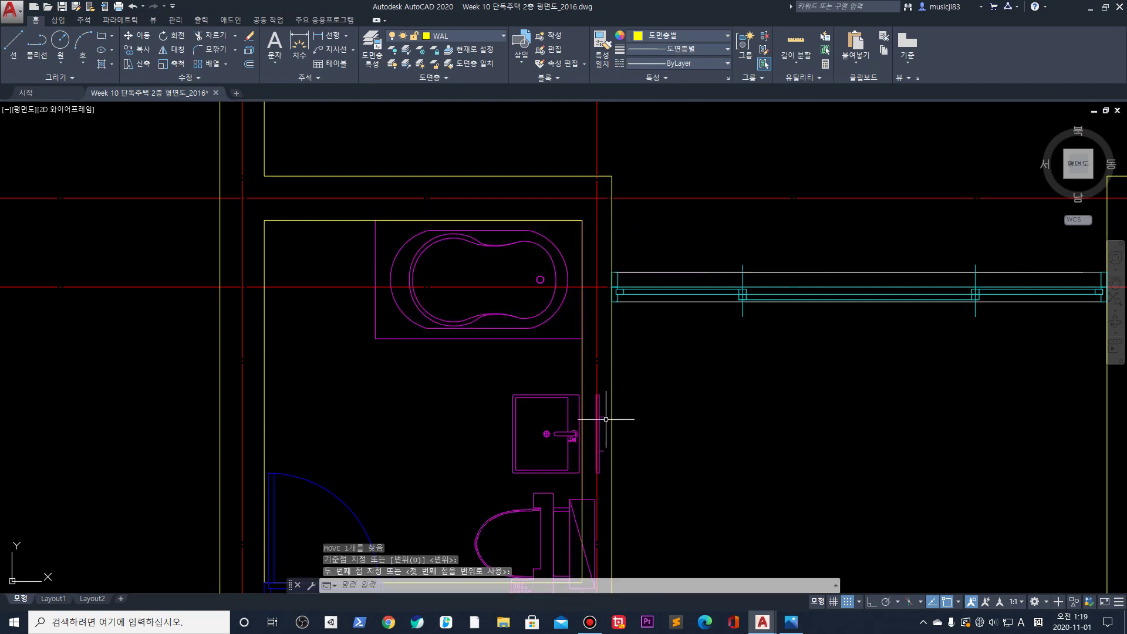
Move the fixture block left so the mirror bracket beside the washbasin meets the inner face of the right wall
type("m")
key("Return")
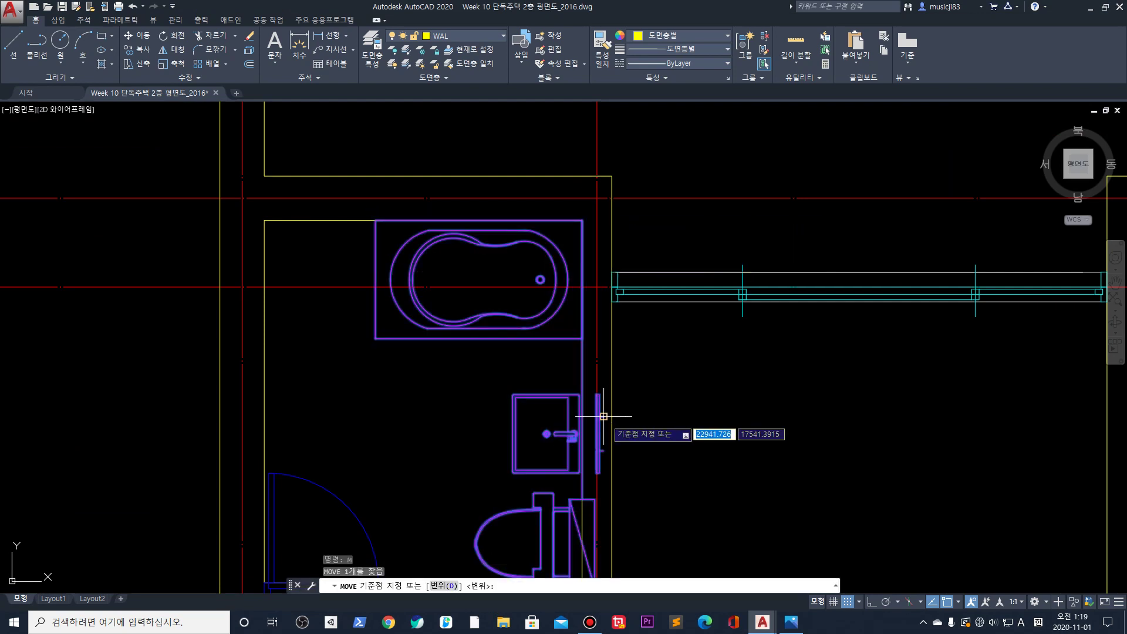
left_click(604, 416)
left_click(583, 418)
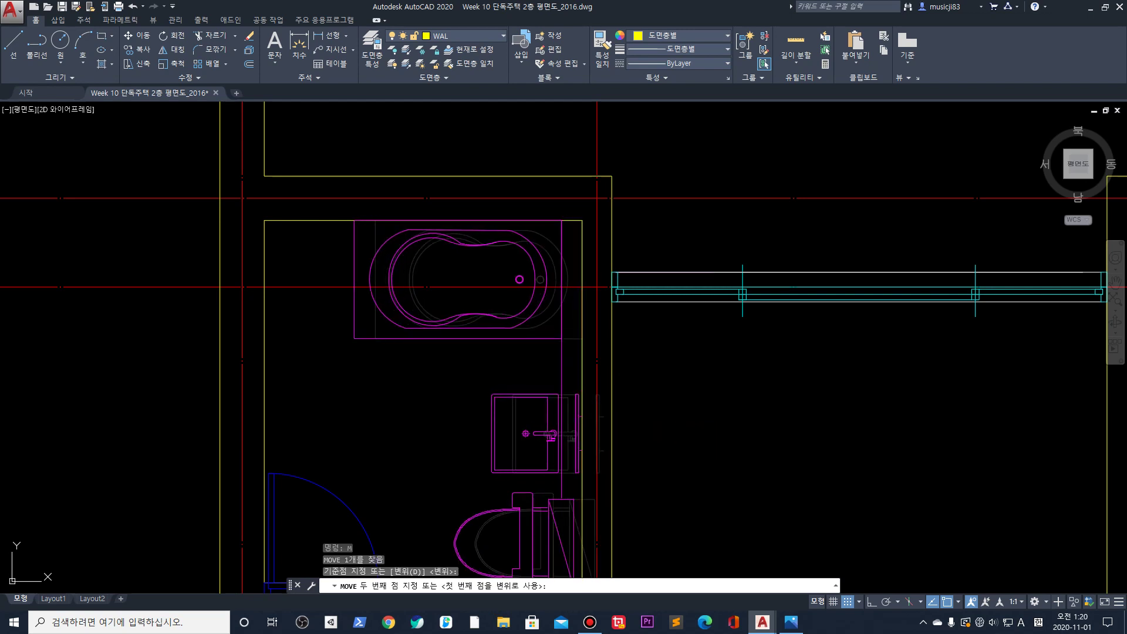
middle_click_drag(535, 440, 536, 300)
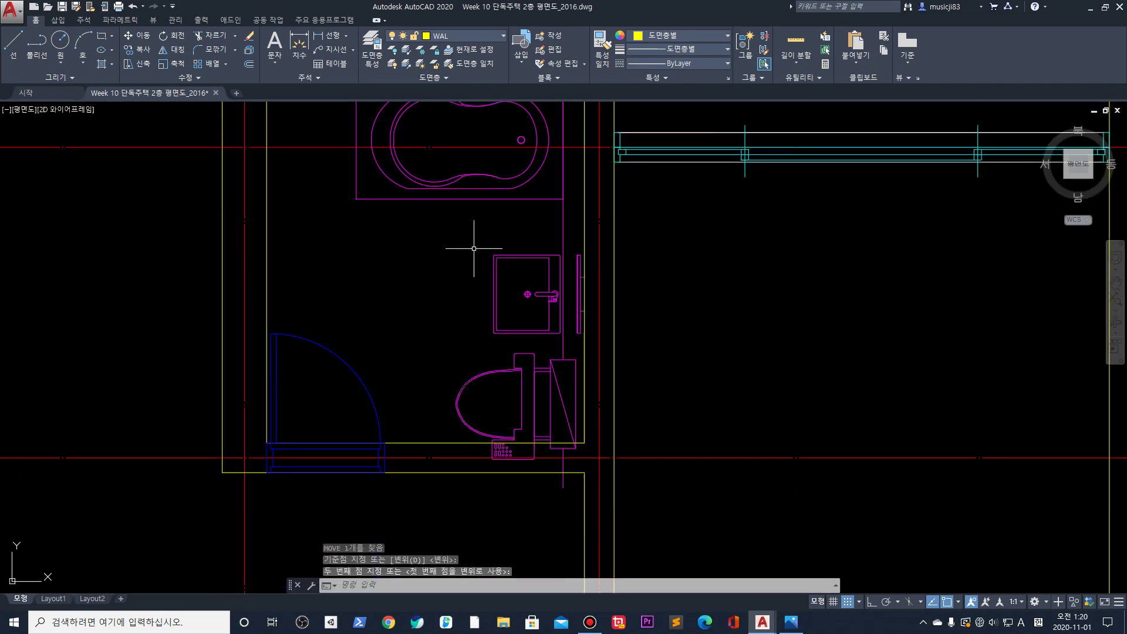
Explode the fixture block in the bathroom between X3 and X4 into its separate parts
left_click(552, 224)
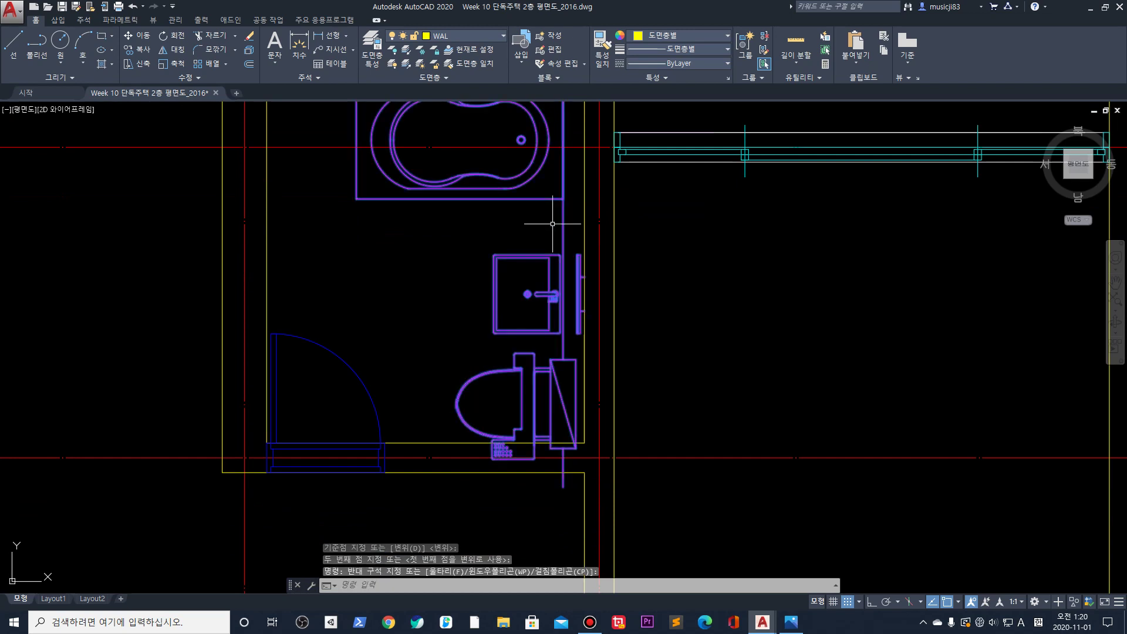
left_click(562, 269)
type("x")
key("Return")
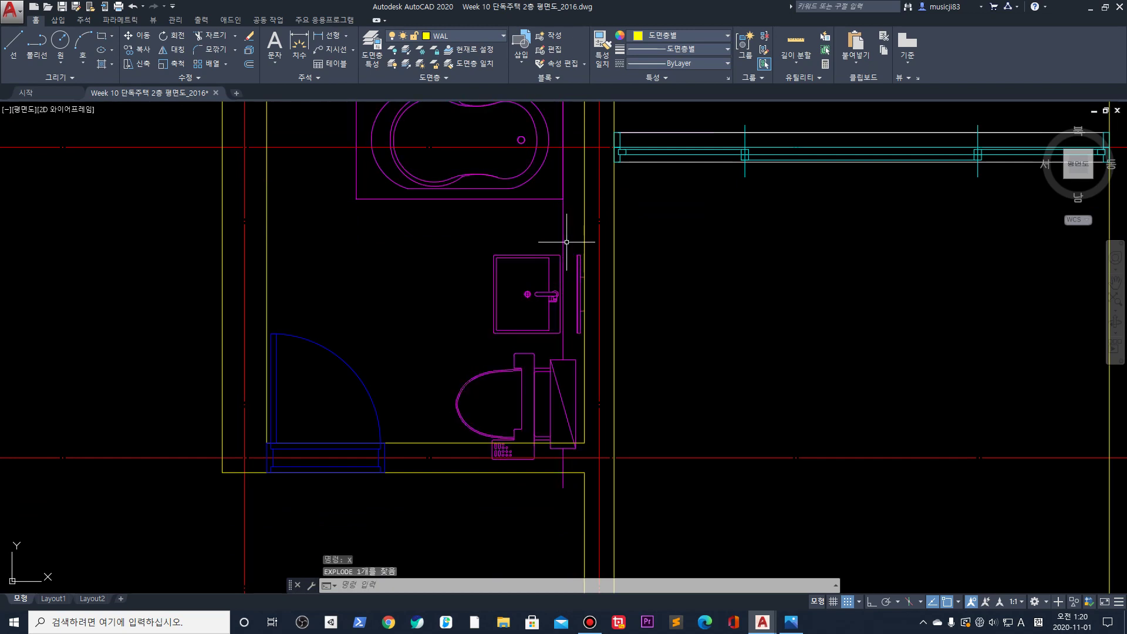
Move the washbasin, toilet and short line below it straight up so the line ends at the inner face of the lower wall
left_click(462, 231)
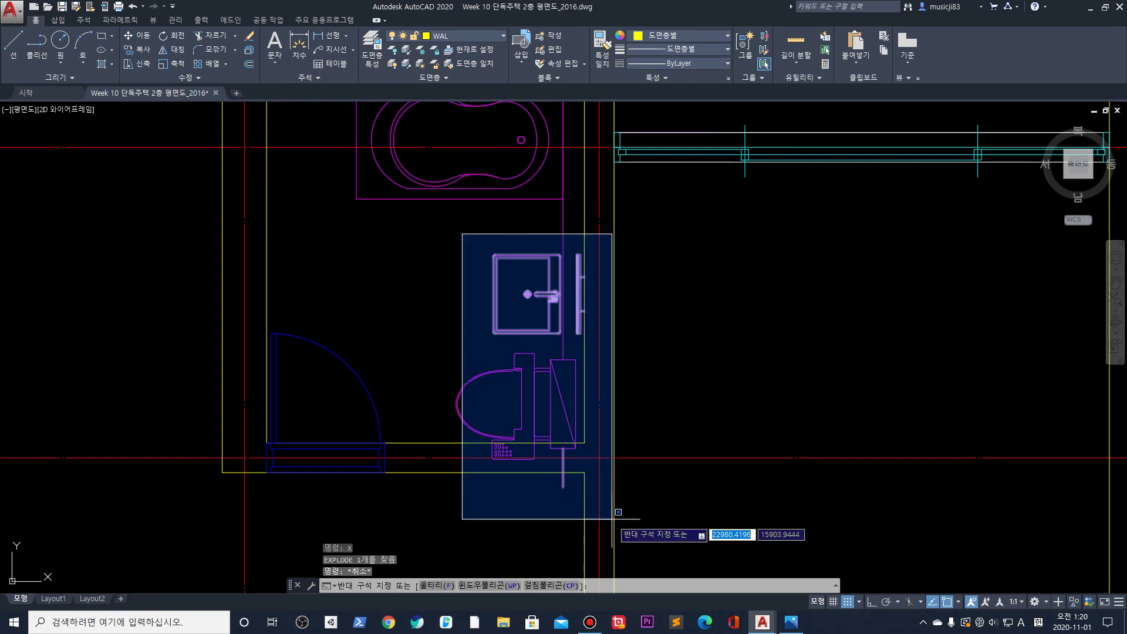
key("Escape")
left_click(411, 238)
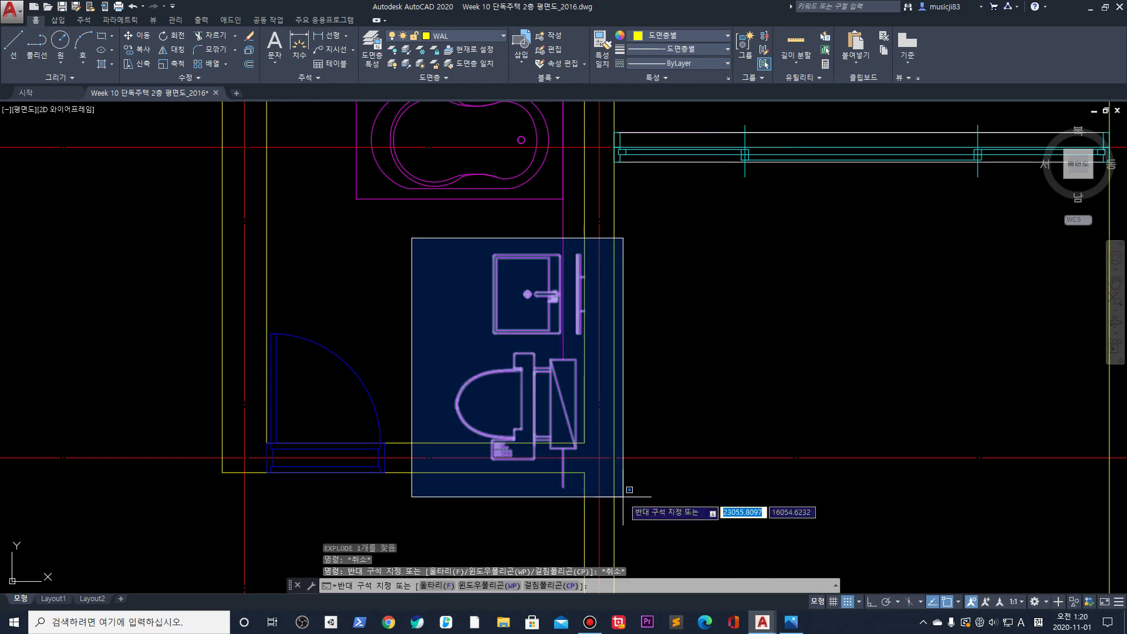
left_click(609, 465)
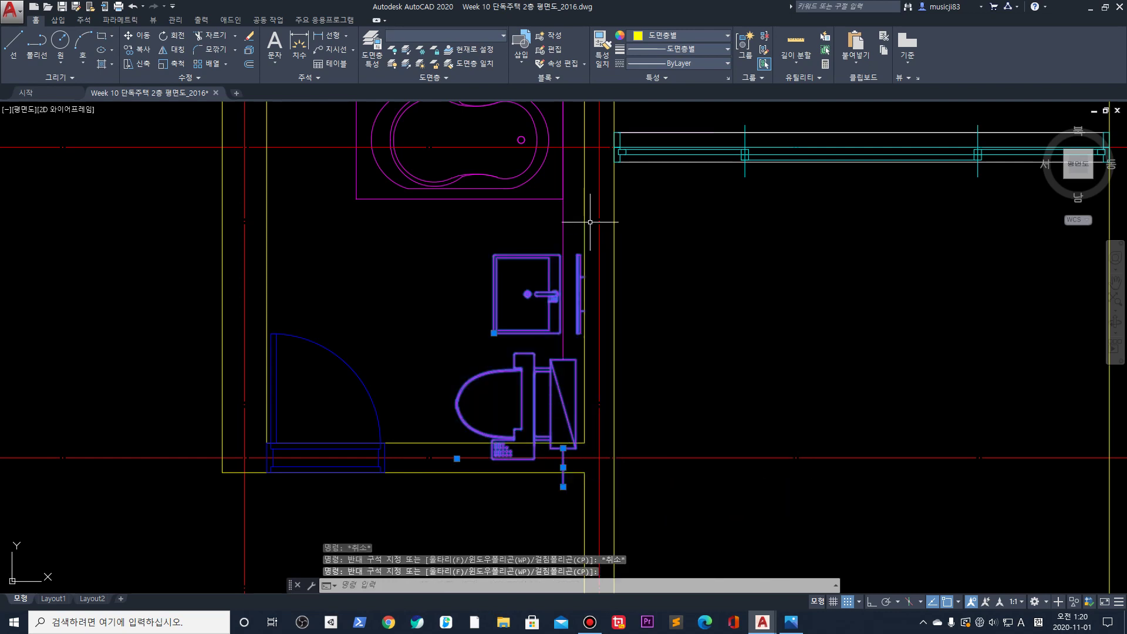
type("m")
key("Return")
left_click(563, 487)
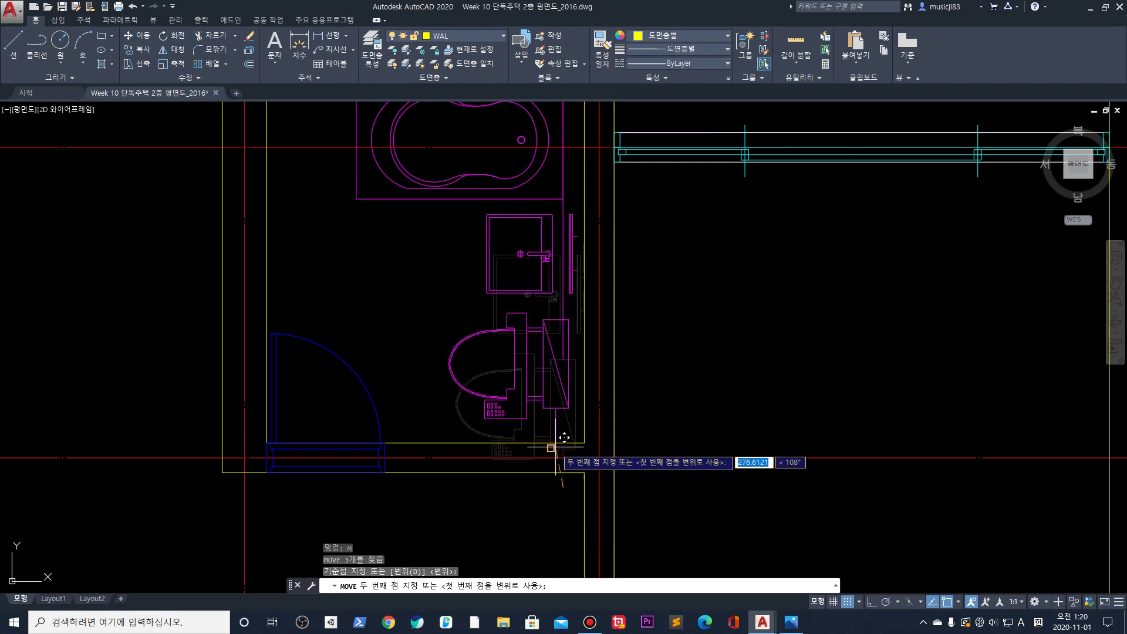
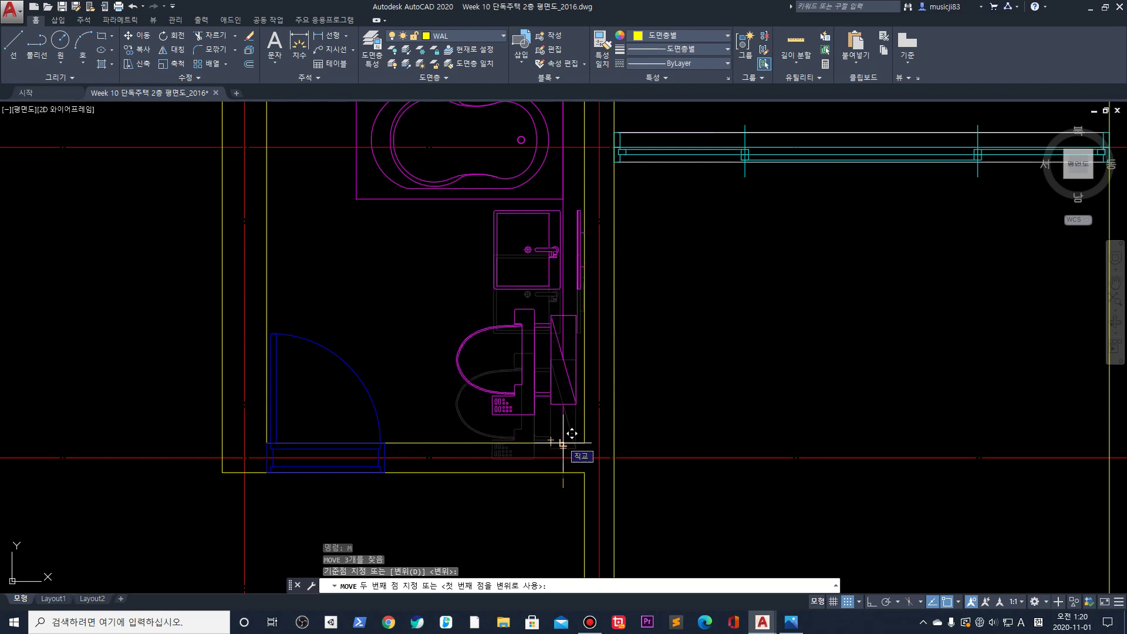
left_click(563, 443)
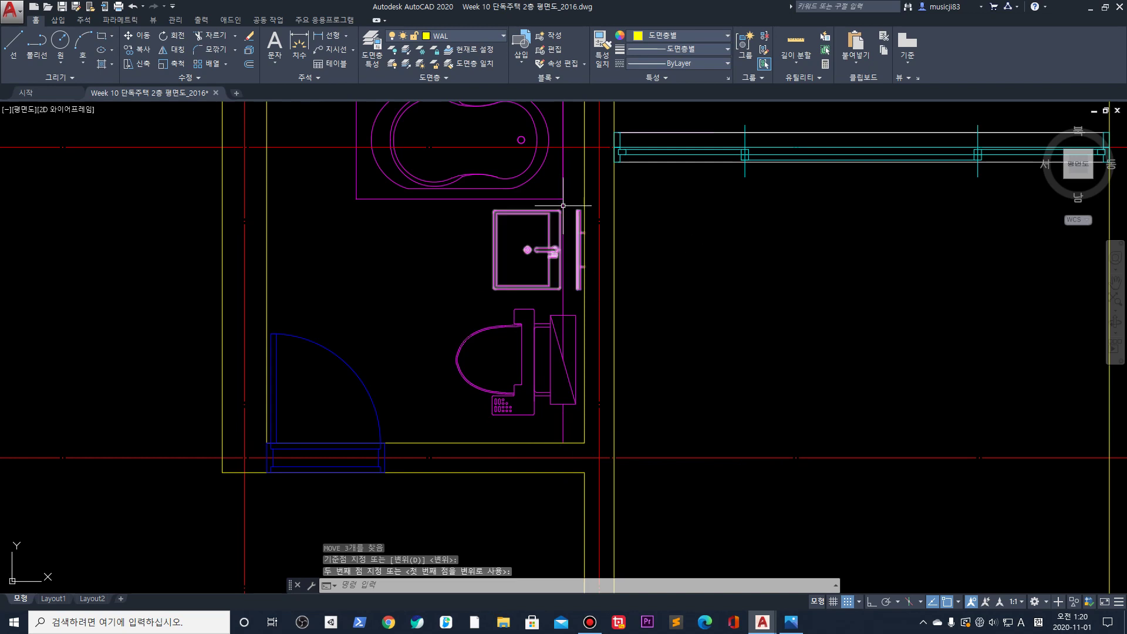
scroll(544, 293, "down", 5)
key("Escape")
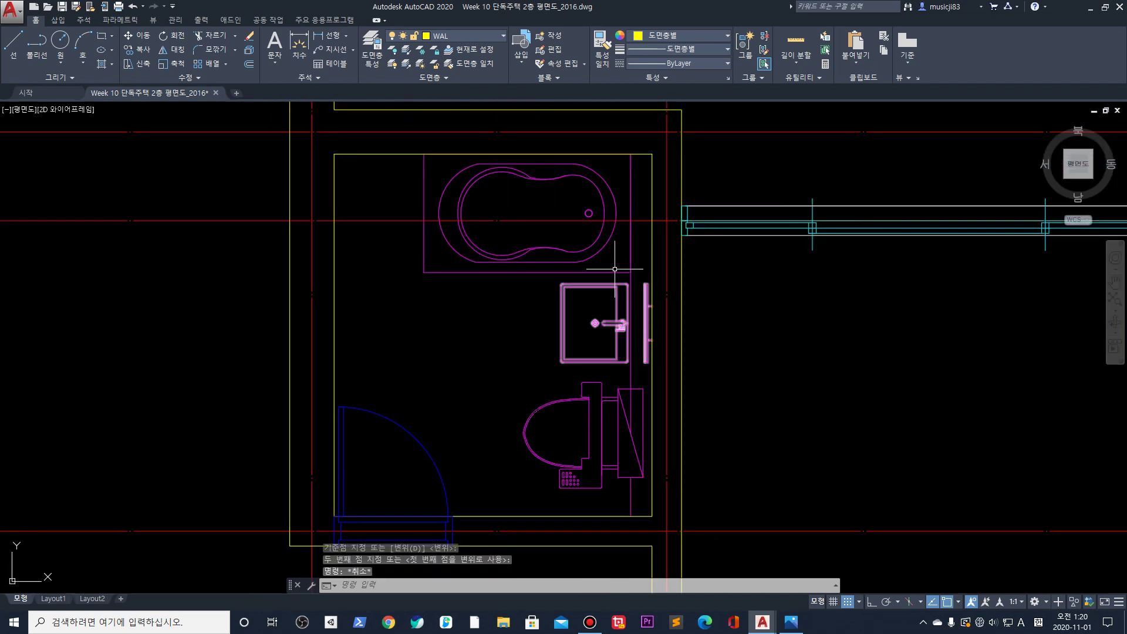
Copy the small sofa set with table and armchair from the block collection to the bedroom beside the double bed, above the Y4 window
scroll(617, 296, "down", 2)
scroll(617, 296, "up", 2)
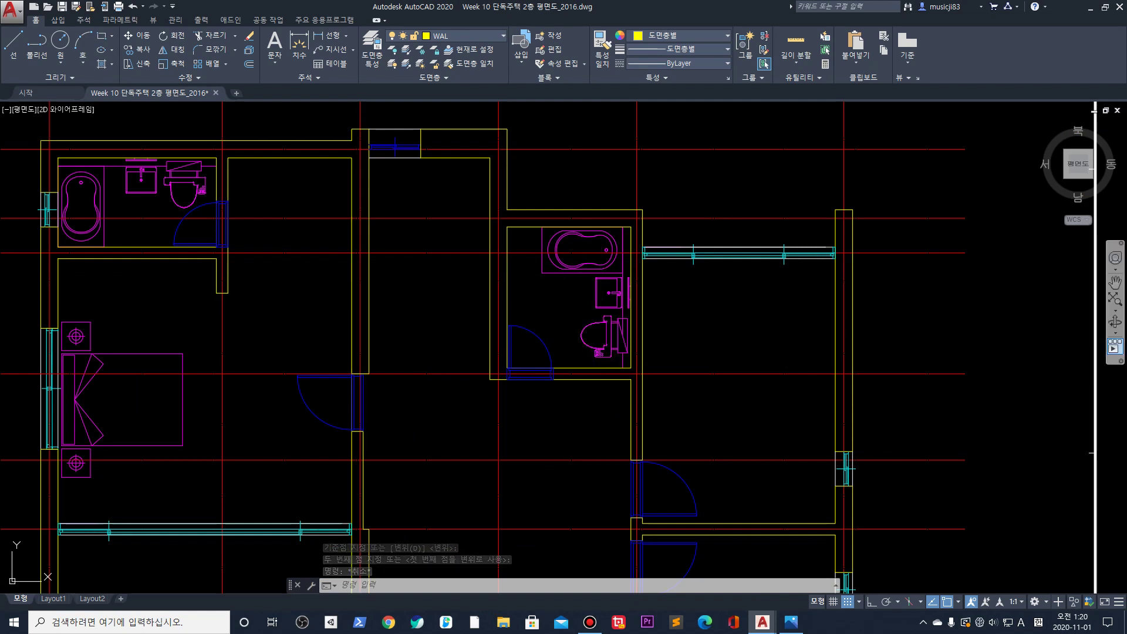
scroll(328, 360, "down", 4)
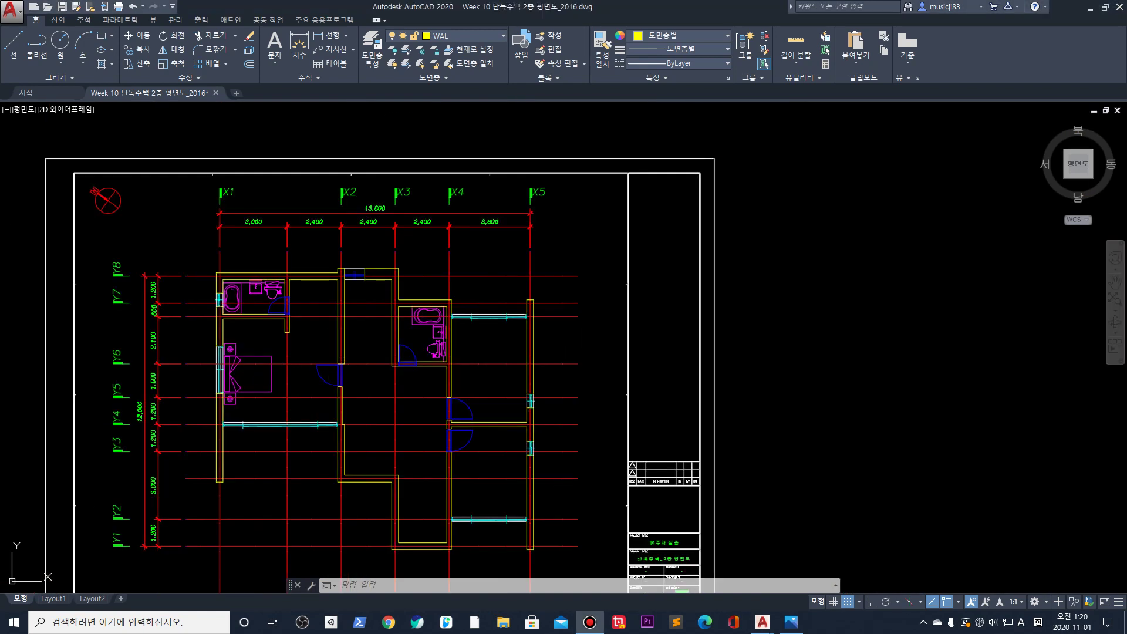
middle_click(249, 343)
middle_click(248, 343)
scroll(264, 291, "up", 4)
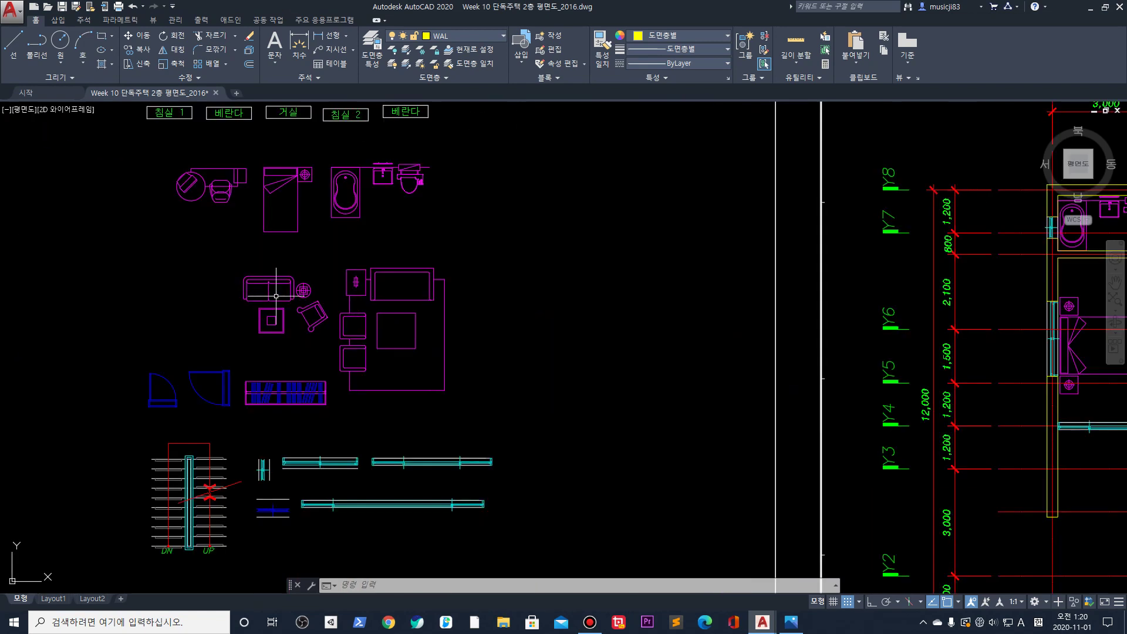
left_click(226, 259)
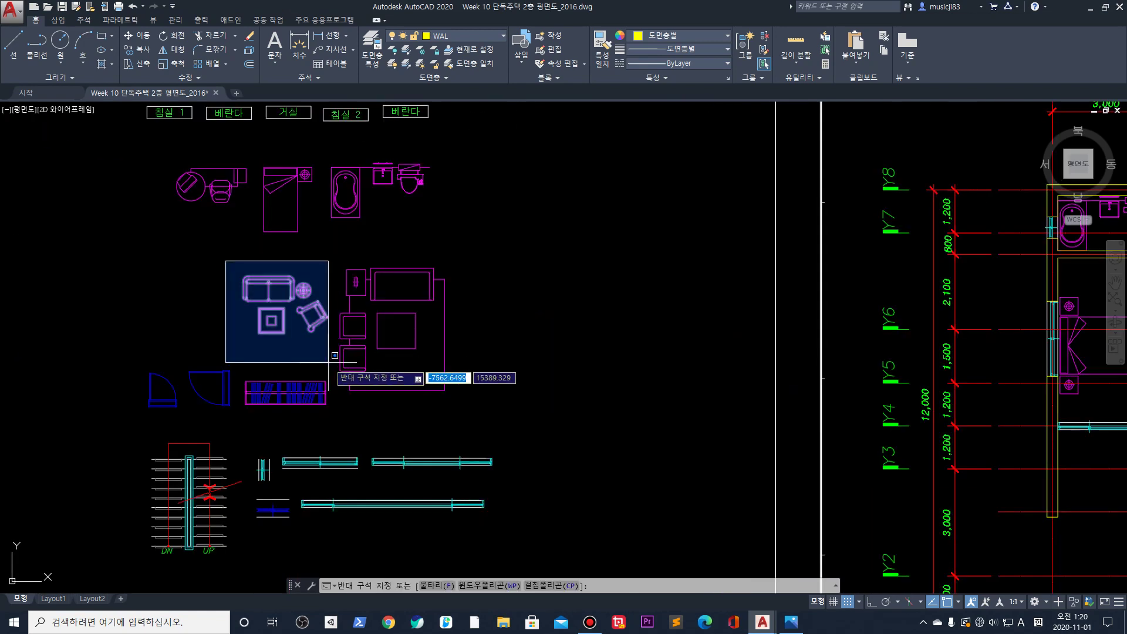
left_click(336, 365)
type("co")
key("space")
left_click(276, 315)
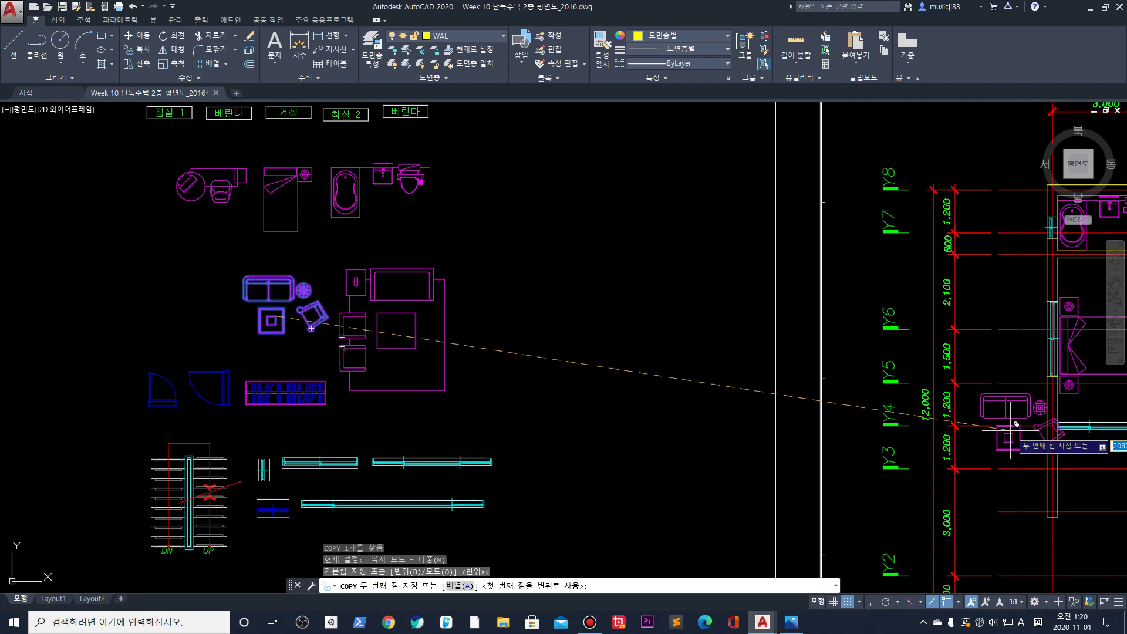
middle_click_drag(1038, 405, 617, 355)
scroll(719, 353, "up", 2)
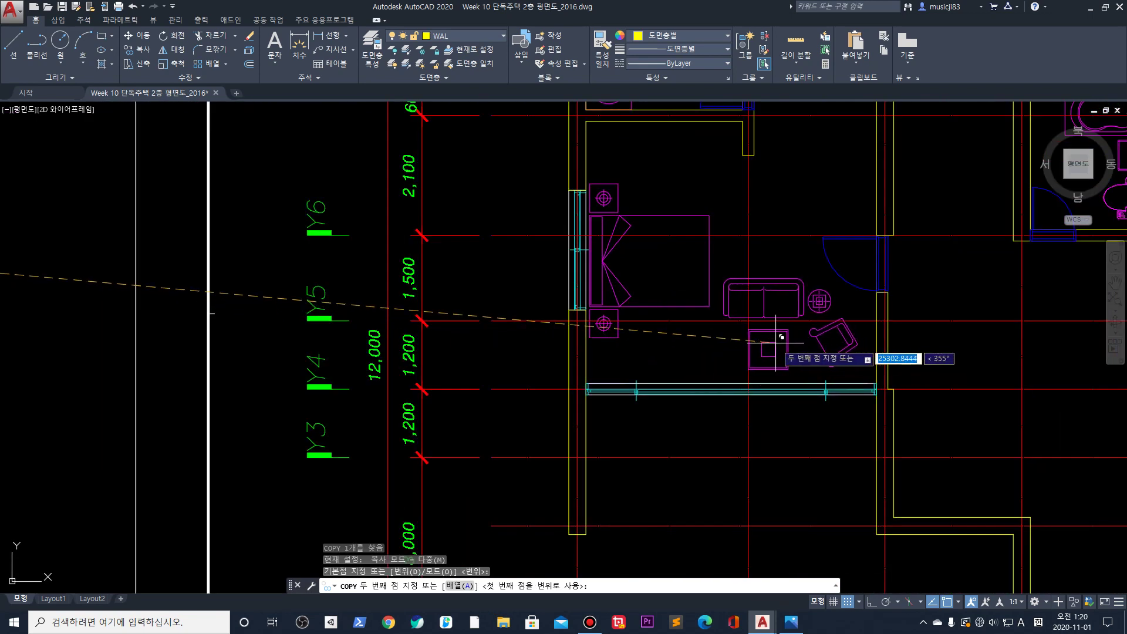
left_click(787, 334)
key("Escape")
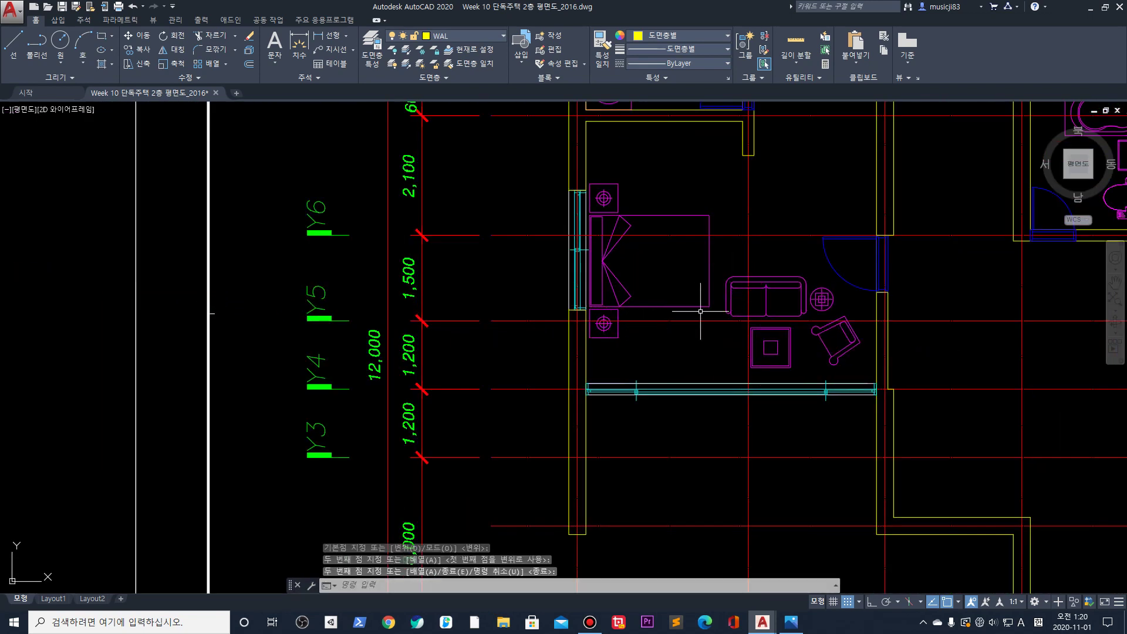
Copy the large sofa set with table and two armchairs from the block collection to the living area between X2 and X4, near Y4
scroll(718, 313, "down", 2)
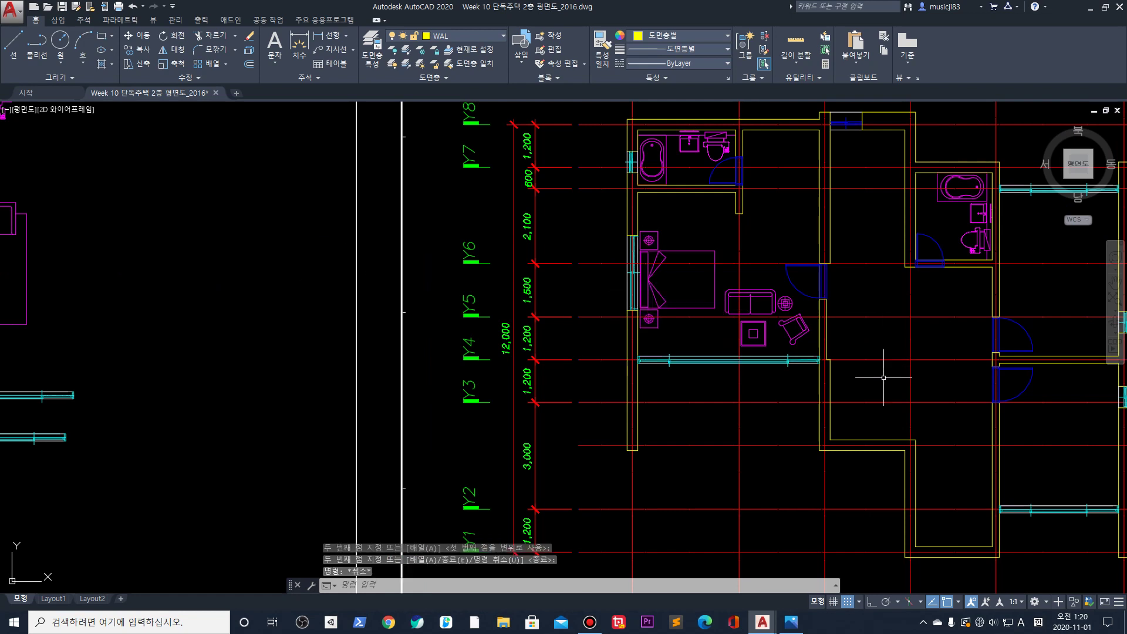
scroll(390, 365, "down", 4)
scroll(220, 294, "up", 4)
left_click(251, 301)
left_click(244, 318)
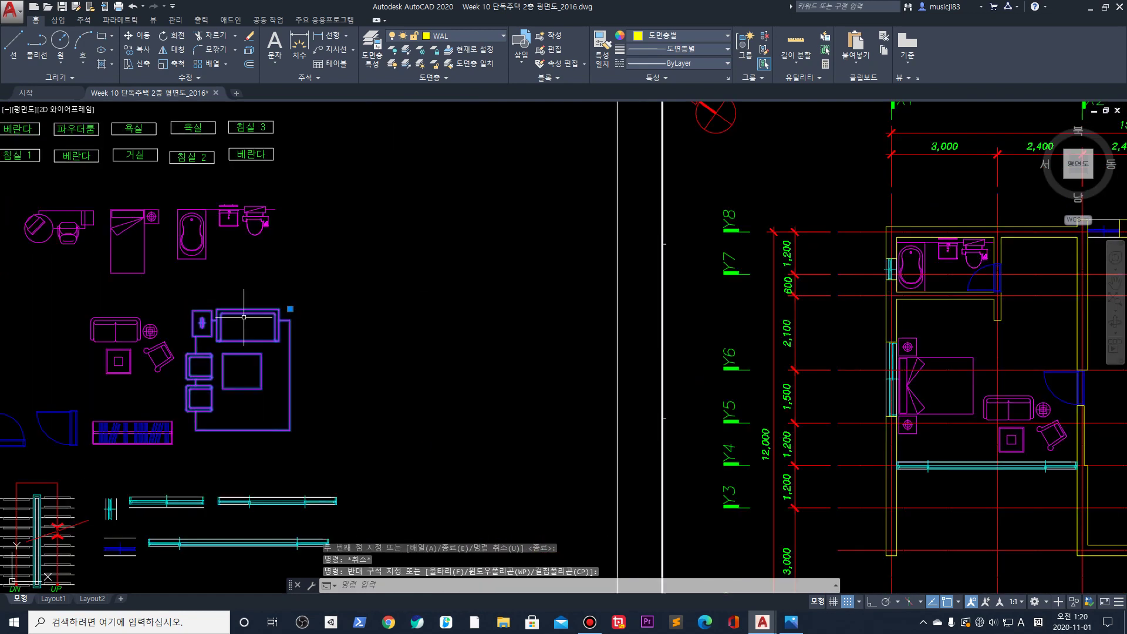
middle_click_drag(452, 360, 401, 299)
type("co")
key("Return")
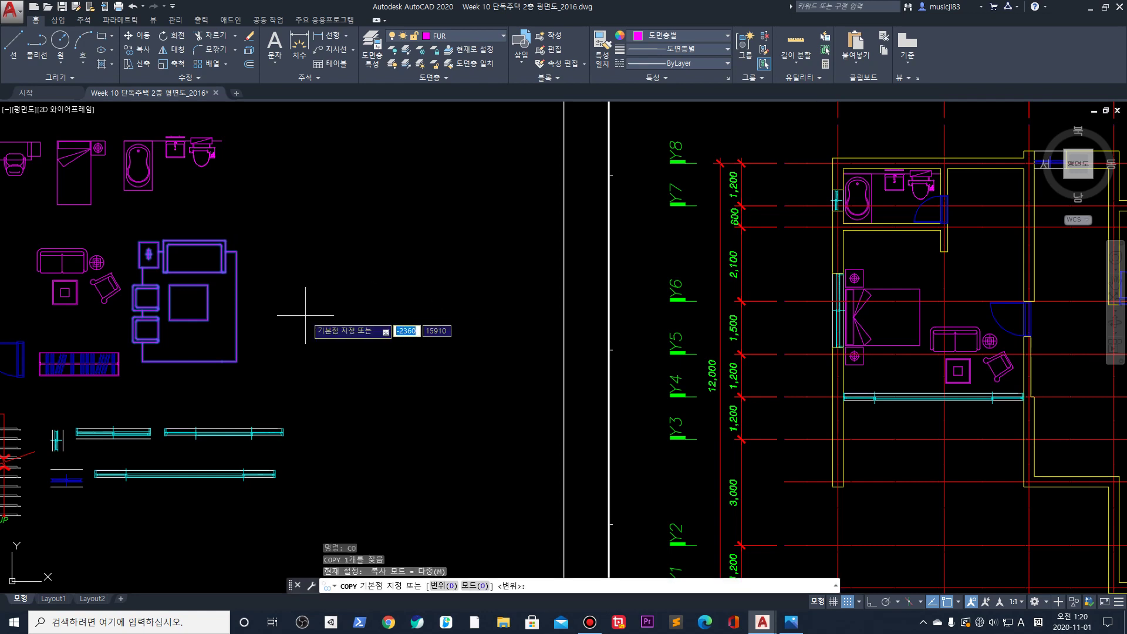
left_click(206, 346)
middle_click_drag(1001, 452, 526, 246)
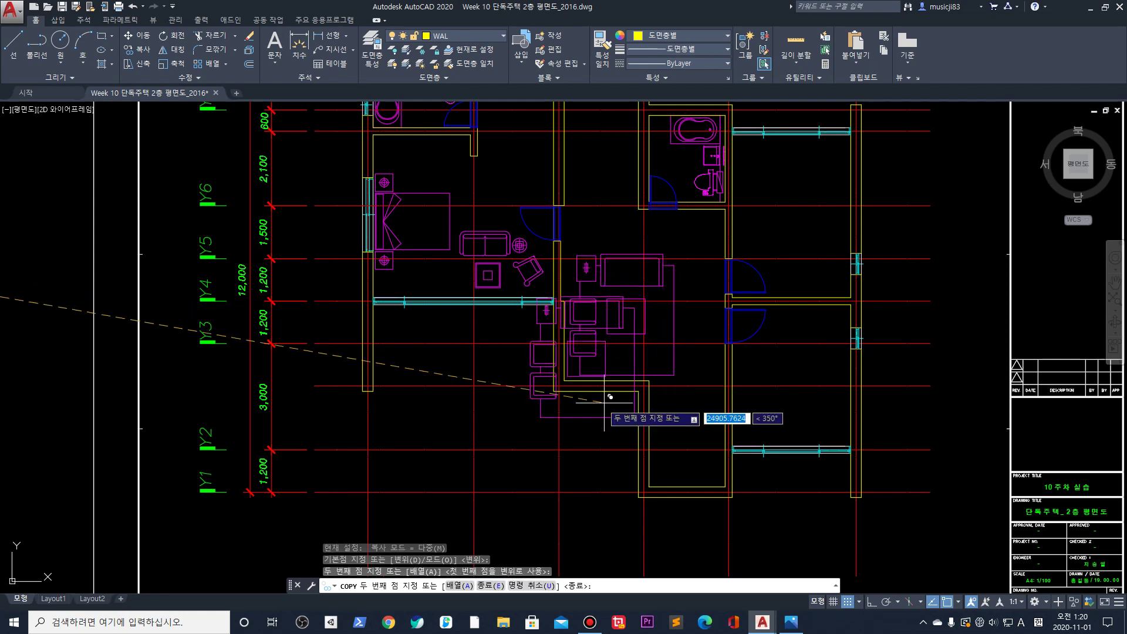
left_click(642, 360)
key("Return")
scroll(581, 389, "up", 4)
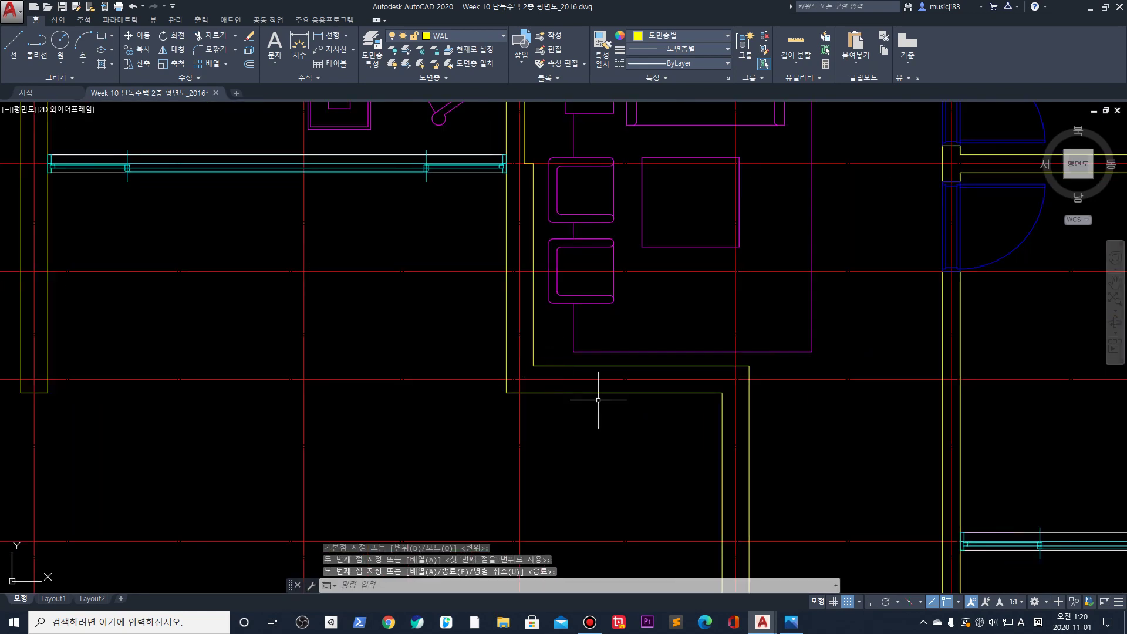
Copy the short two-panel window from the block collection into the wall between X2 and X3, below the large sofa set
scroll(679, 331, "down", 5)
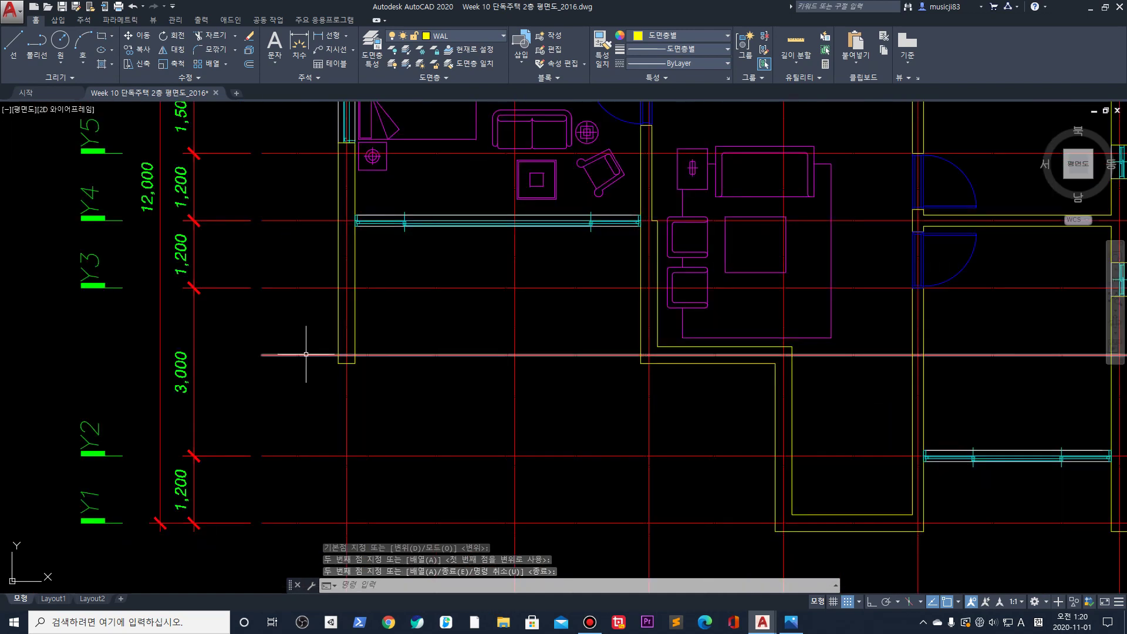
middle_click_drag(117, 305, 372, 297)
scroll(514, 348, "up", 2)
scroll(357, 363, "up", 2)
middle_click_drag(247, 327, 610, 334)
scroll(516, 335, "up", 1)
scroll(483, 364, "up", 2)
left_click(439, 260)
middle_click_drag(743, 317, 615, 300)
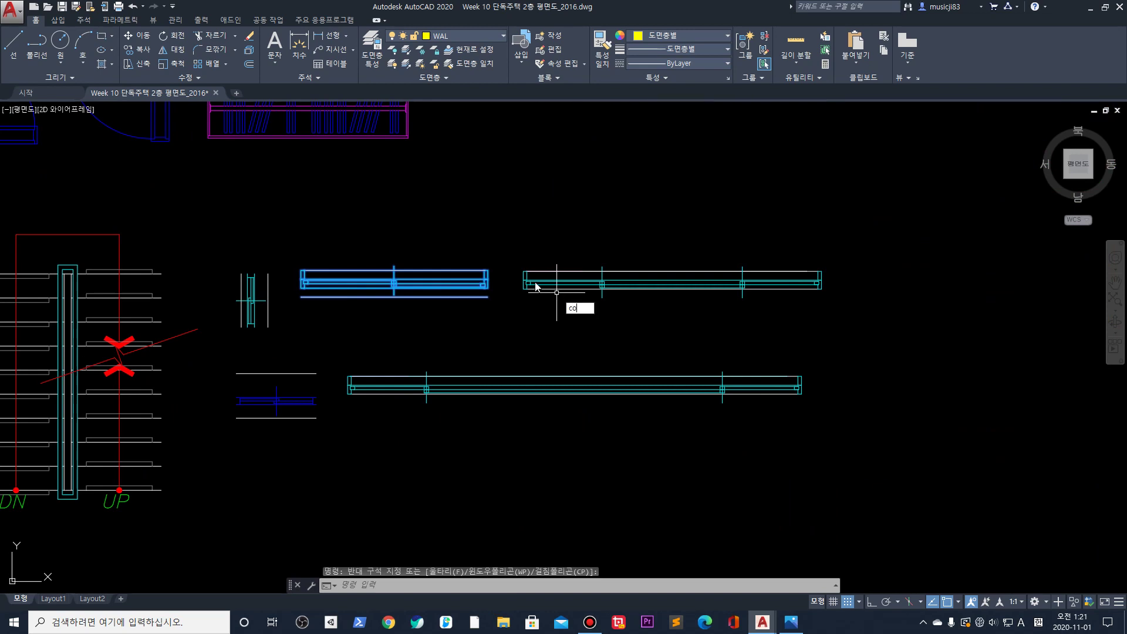
key("Return")
left_click(301, 270)
scroll(500, 310, "down", 5)
scroll(724, 329, "up", 2)
scroll(667, 307, "up", 4)
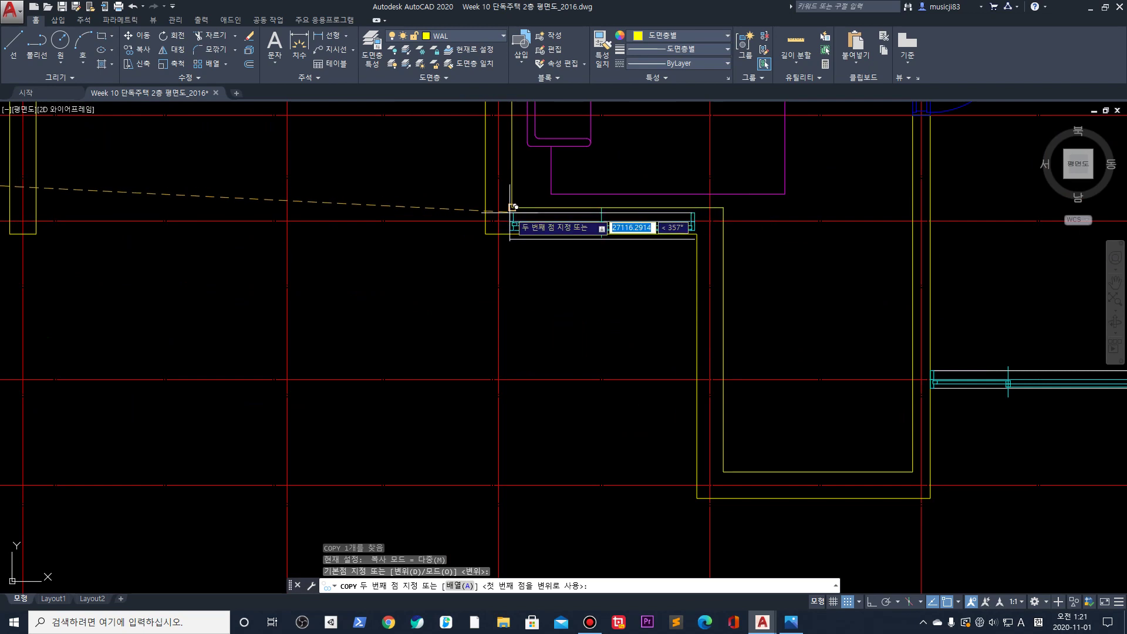
left_click(514, 217)
key("Escape")
Draw a short vertical line across the wall thickness at each end of the window between X2 and X3
scroll(513, 217, "down", 5)
scroll(792, 329, "up", 3)
scroll(555, 327, "up", 8)
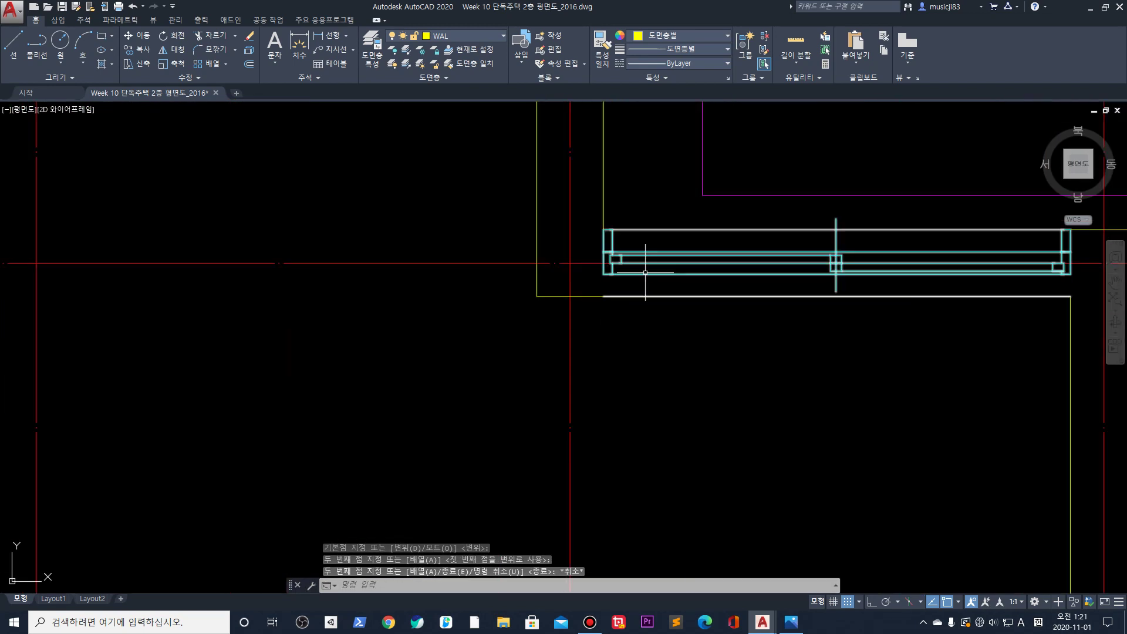
type("l")
key("Return")
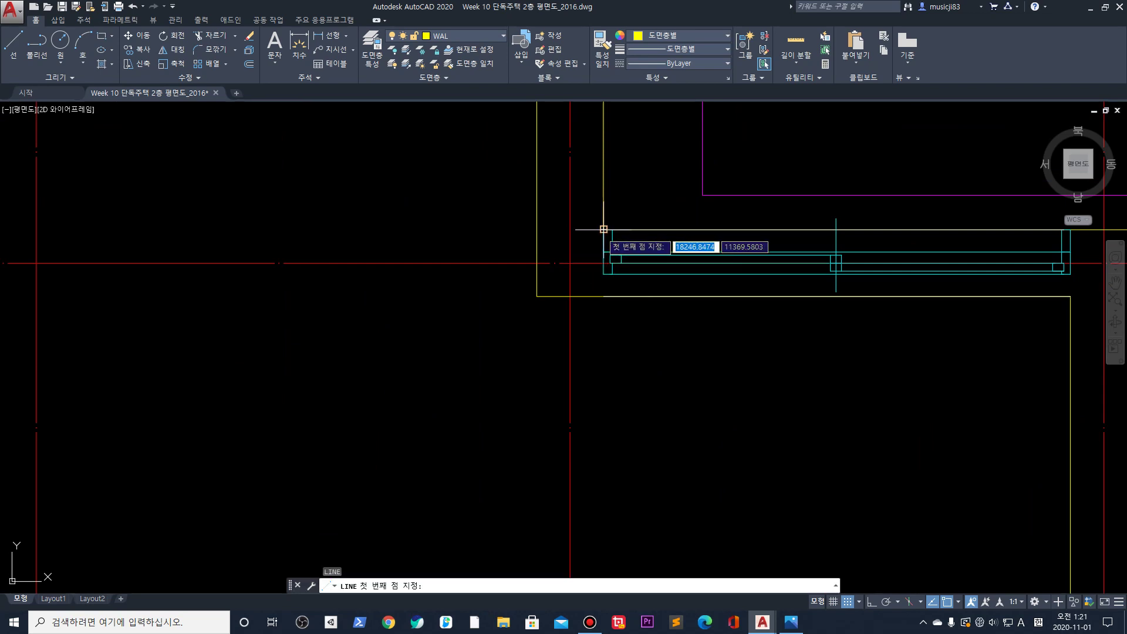
left_click(603, 229)
key("Escape")
middle_click_drag(968, 301, 595, 357)
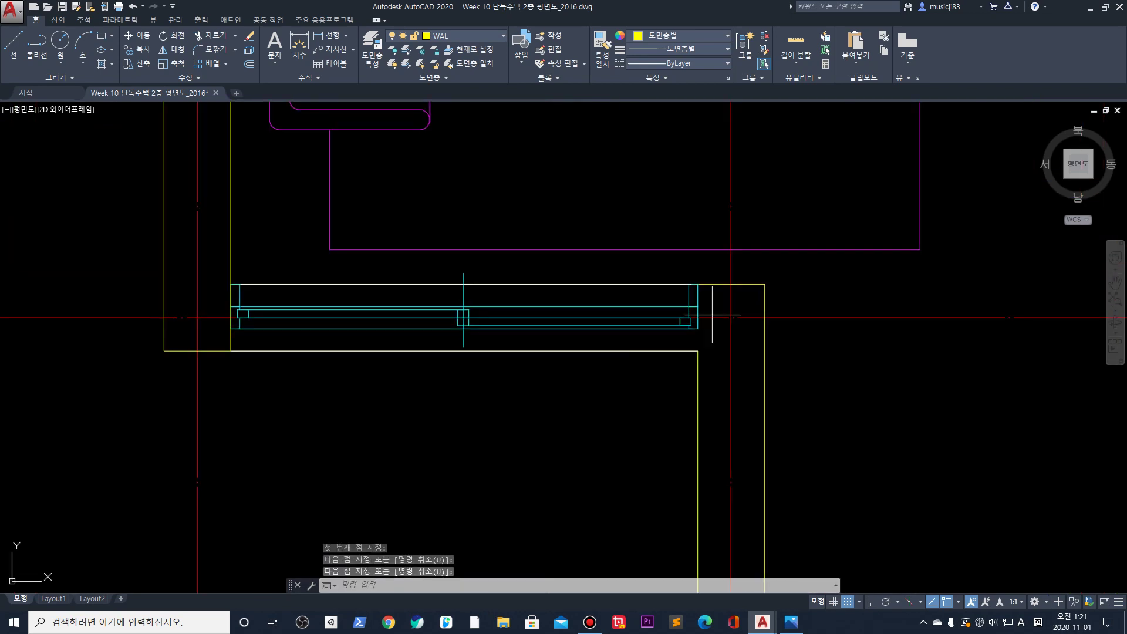
key("space")
left_click(698, 284)
left_click(698, 350)
key("space")
scroll(933, 322, "down", 5)
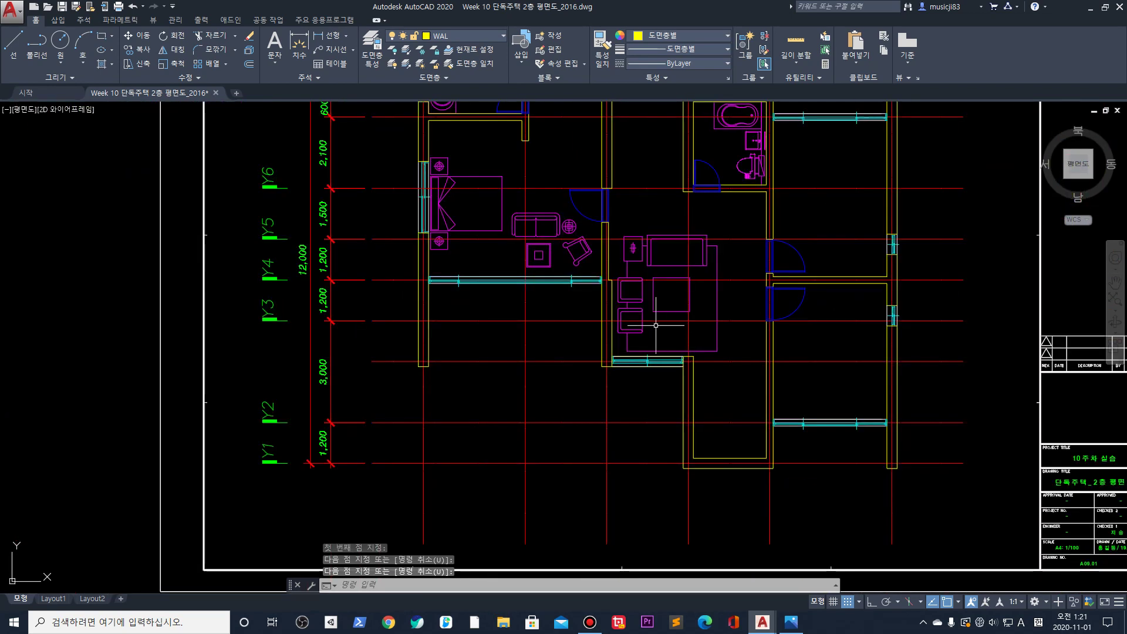
Copy the single bed with nightstand from the block collection into the upper bedroom between X4 and X5, in the corner between wall and window
scroll(829, 299, "down", 5)
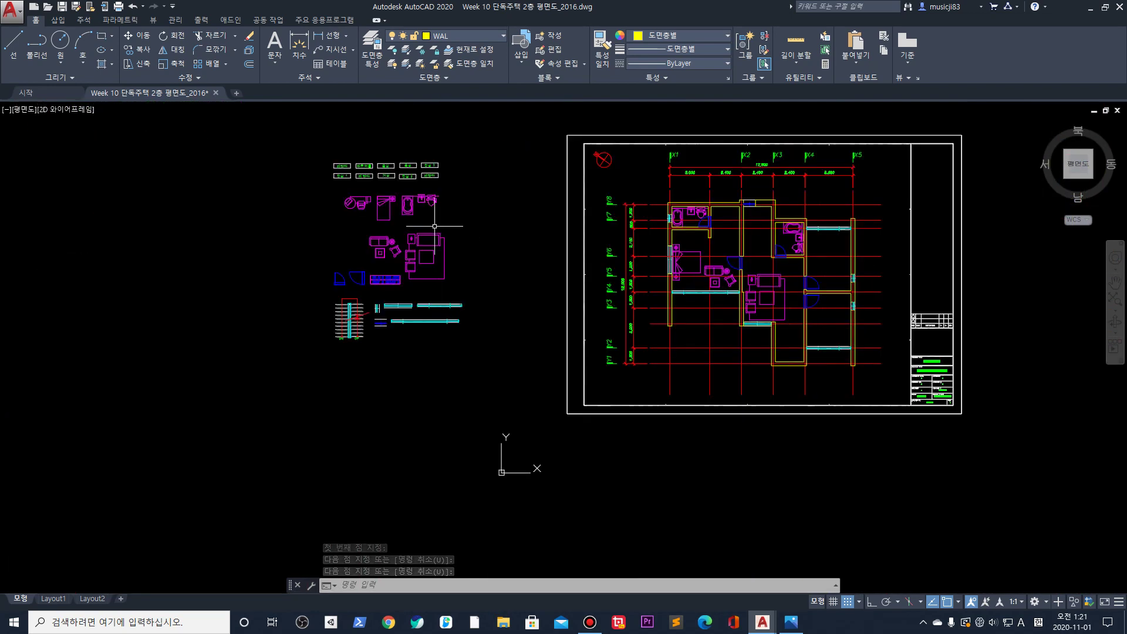
scroll(411, 235, "up", 6)
left_click(392, 212)
left_click(427, 212)
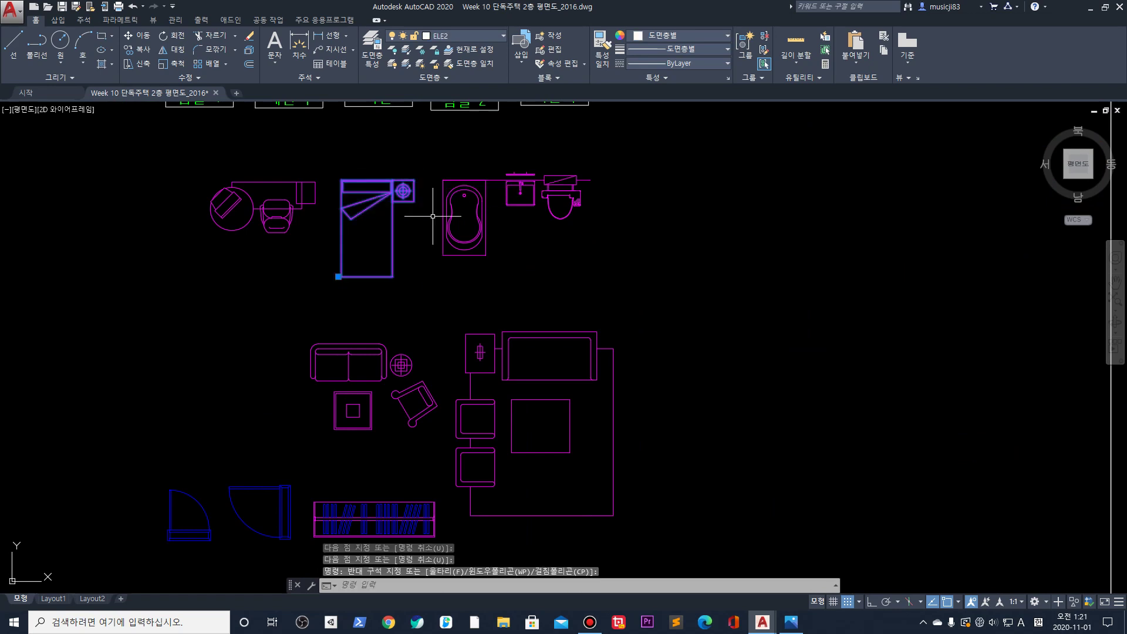
key("Return")
left_click(340, 181)
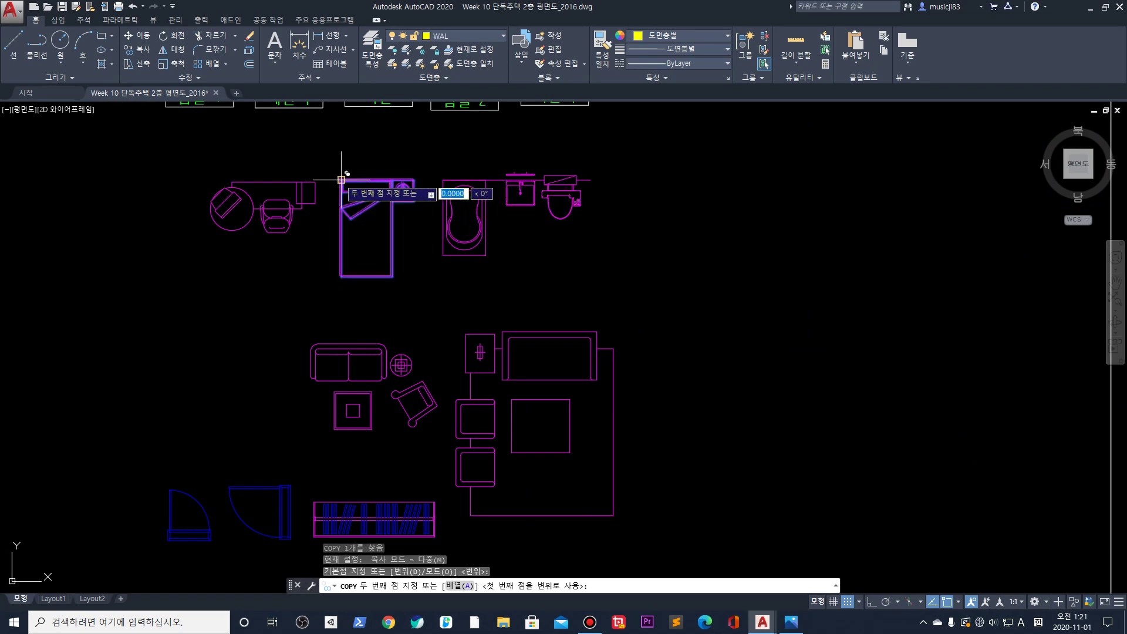
scroll(344, 179, "down", 2)
scroll(428, 327, "up", 3)
scroll(684, 314, "up", 7)
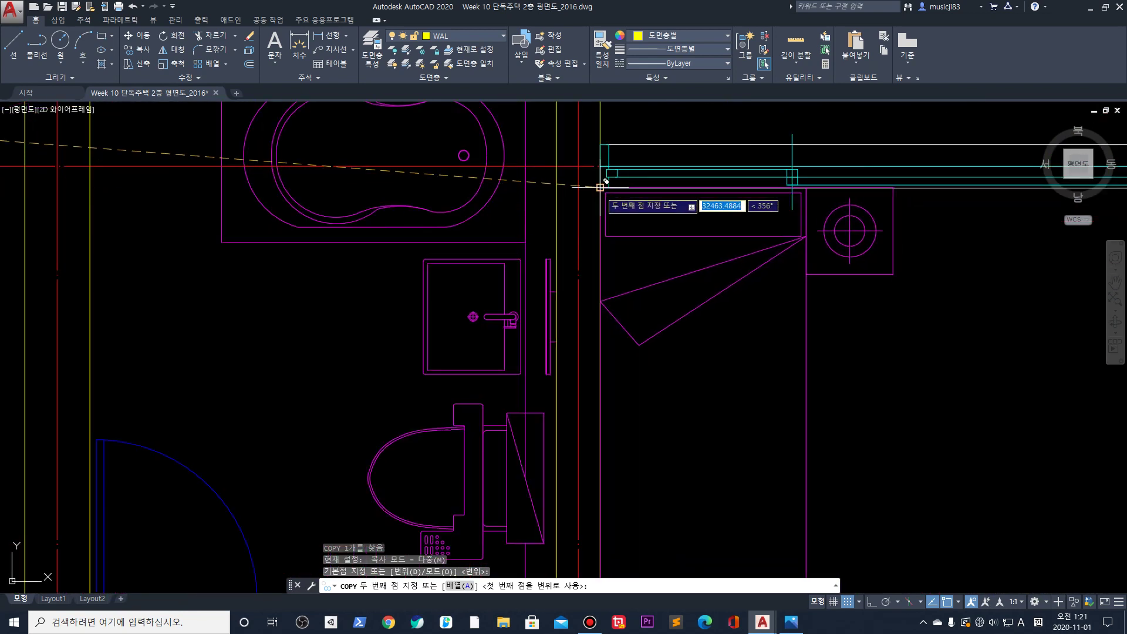
left_click(767, 244)
scroll(740, 282, "down", 8)
key("Return")
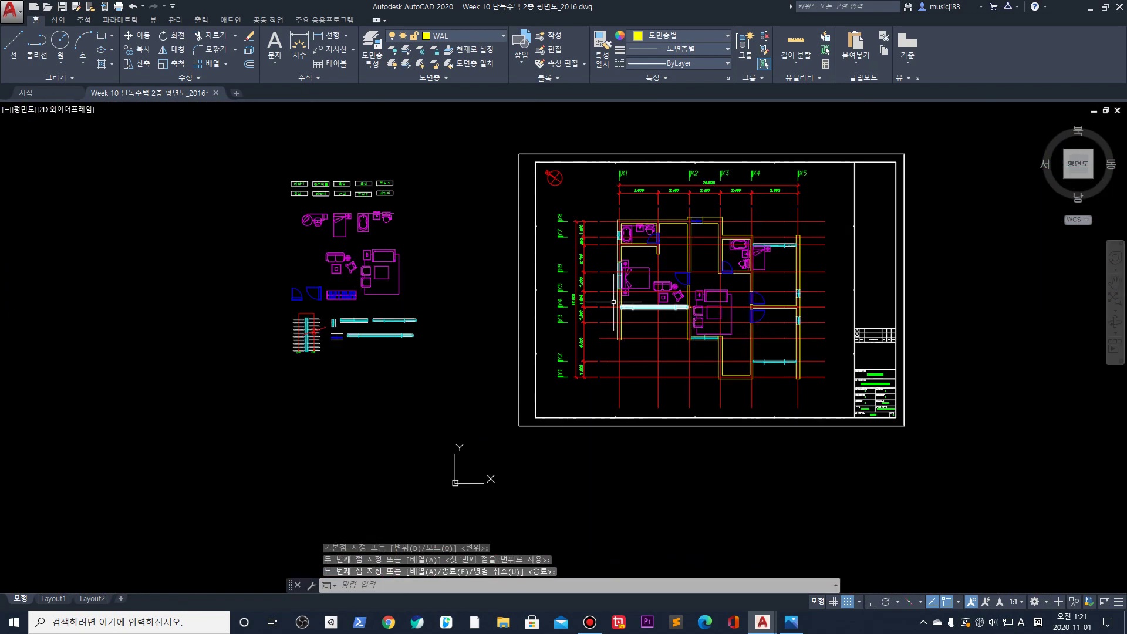
Copy the desk set with chair and round table from the block collection into the upper bedroom between X4 and X5
scroll(81, 285, "up", 2)
scroll(308, 240, "up", 3)
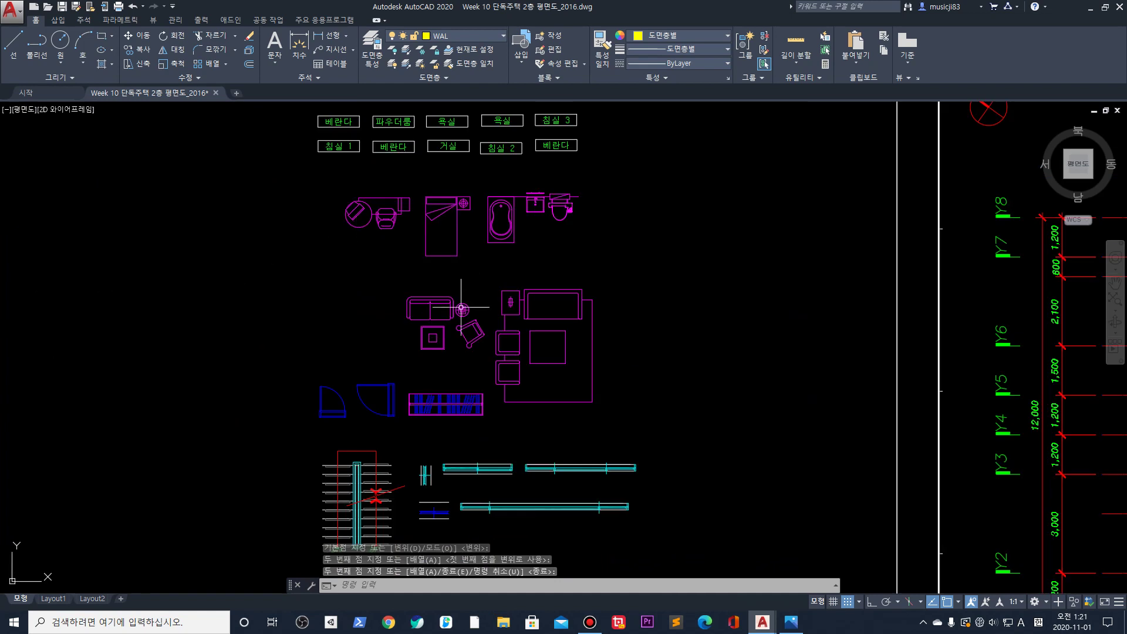
scroll(407, 239, "up", 3)
left_click(407, 238)
left_click(379, 209)
middle_click_drag(397, 238, 364, 297)
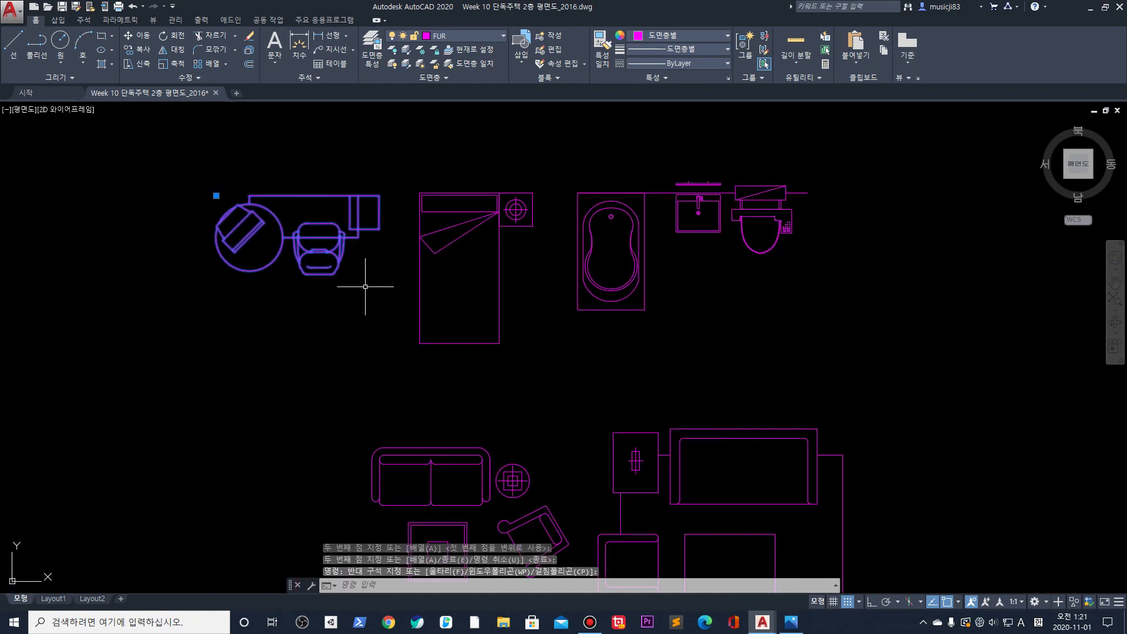
type("o")
key("Return")
left_click(328, 235)
scroll(504, 306, "down", 5)
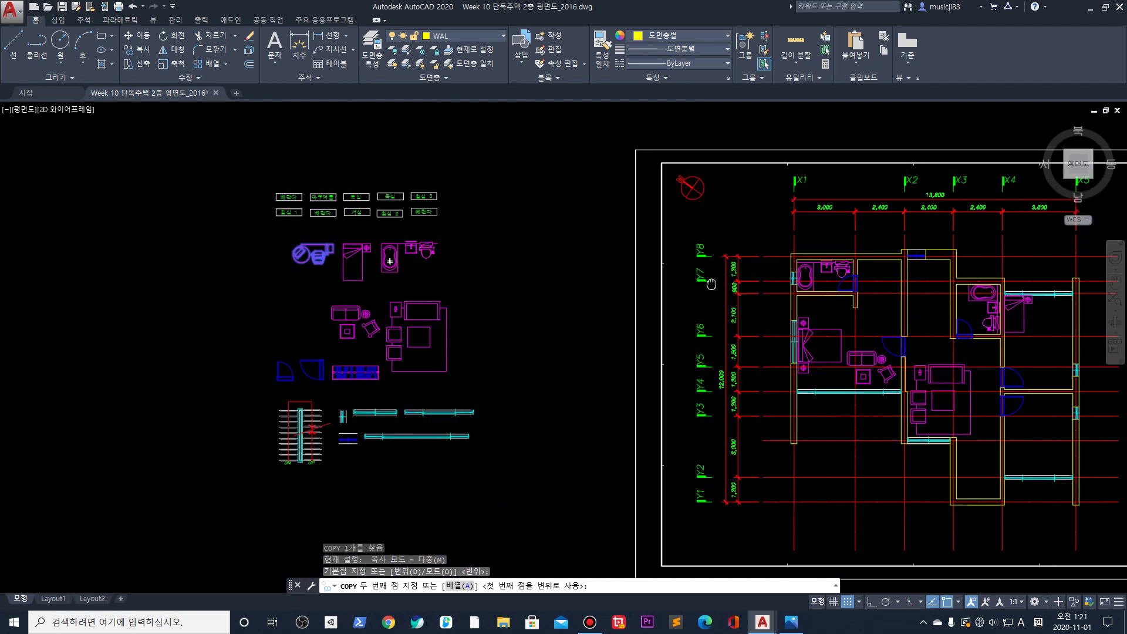
scroll(788, 293, "up", 5)
scroll(789, 293, "up", 2)
left_click(780, 334)
key("Return")
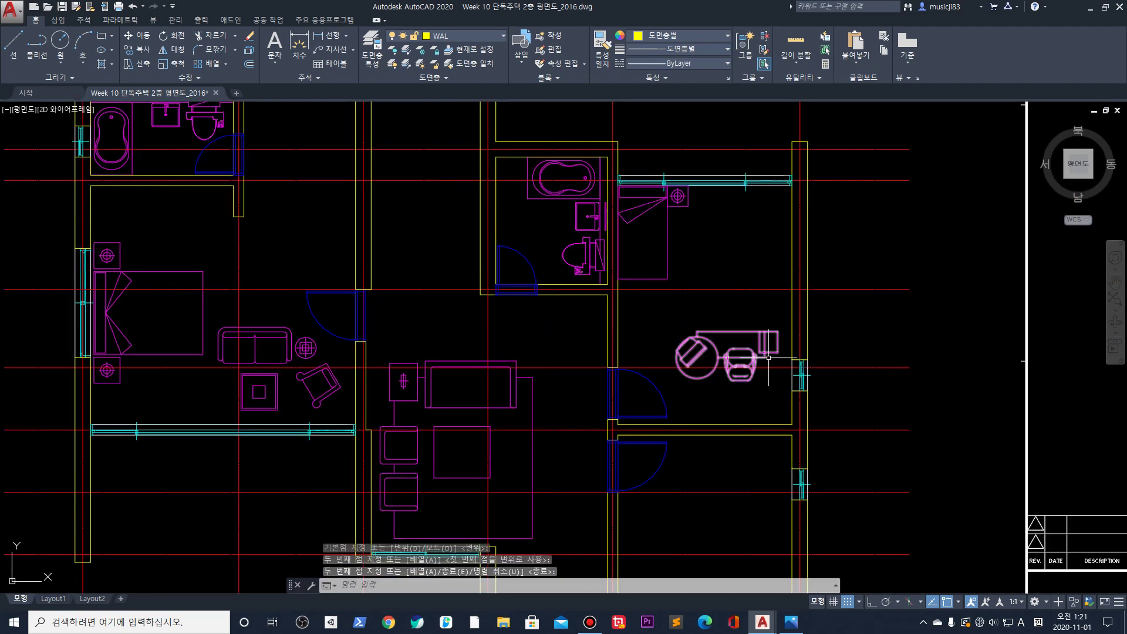
Rotate the copied desk set 270 degrees about the outer upper corner of its side cabinet
left_click(721, 317)
type("ro")
key("Return")
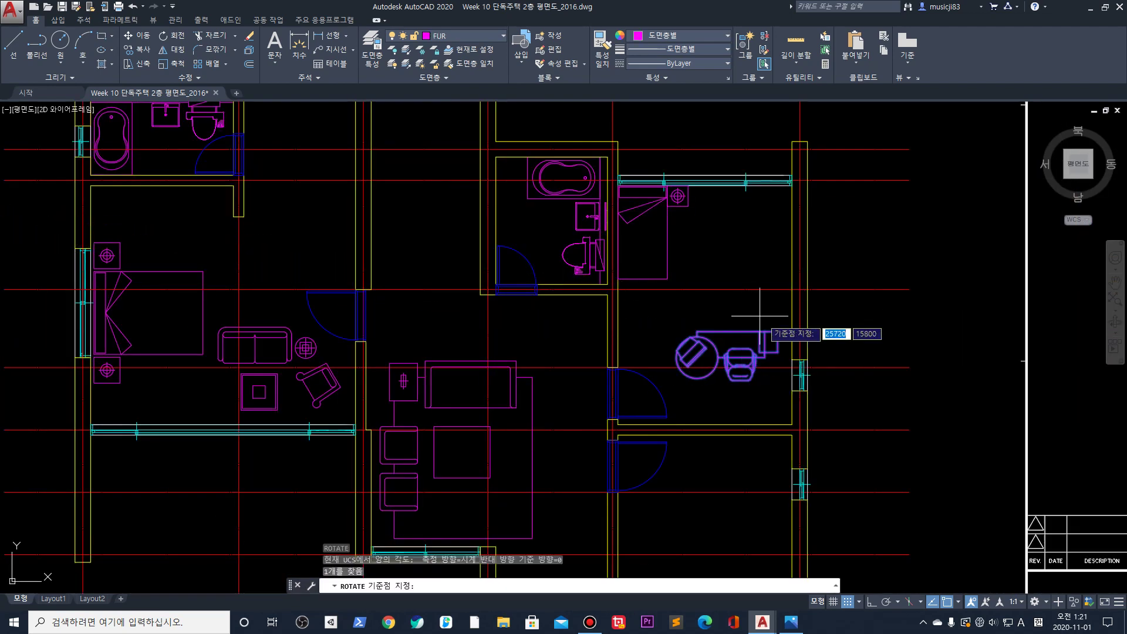
left_click(778, 331)
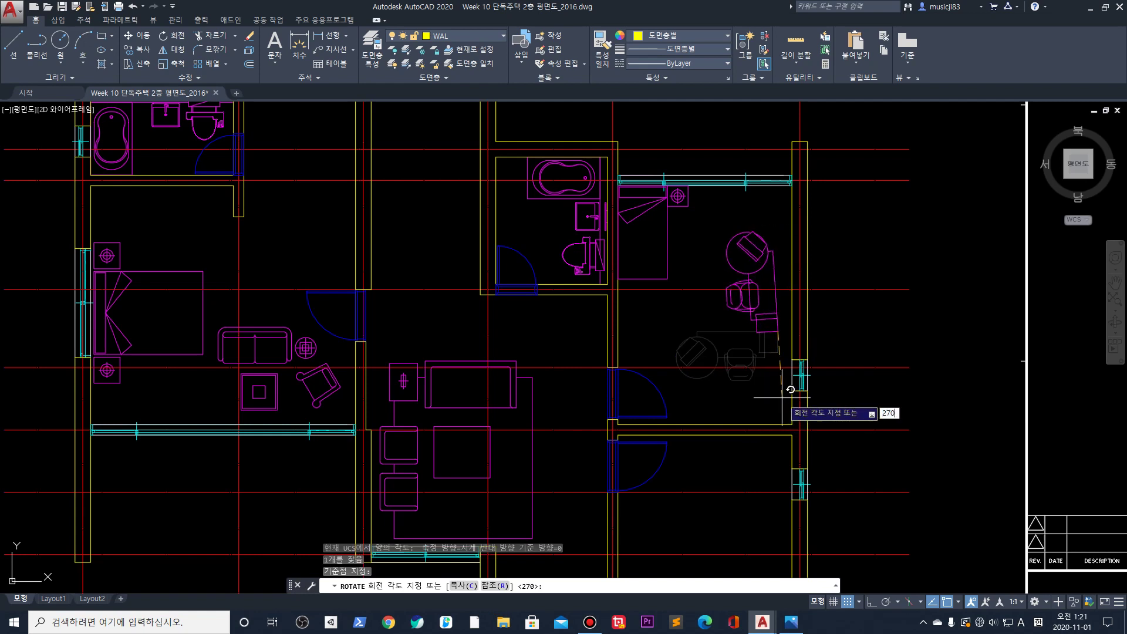
key("Return")
Move the desk set so its long edge meets the inner face of the X5 wall, above the small window
scroll(754, 291, "up", 1)
left_click(772, 325)
scroll(804, 307, "up", 2)
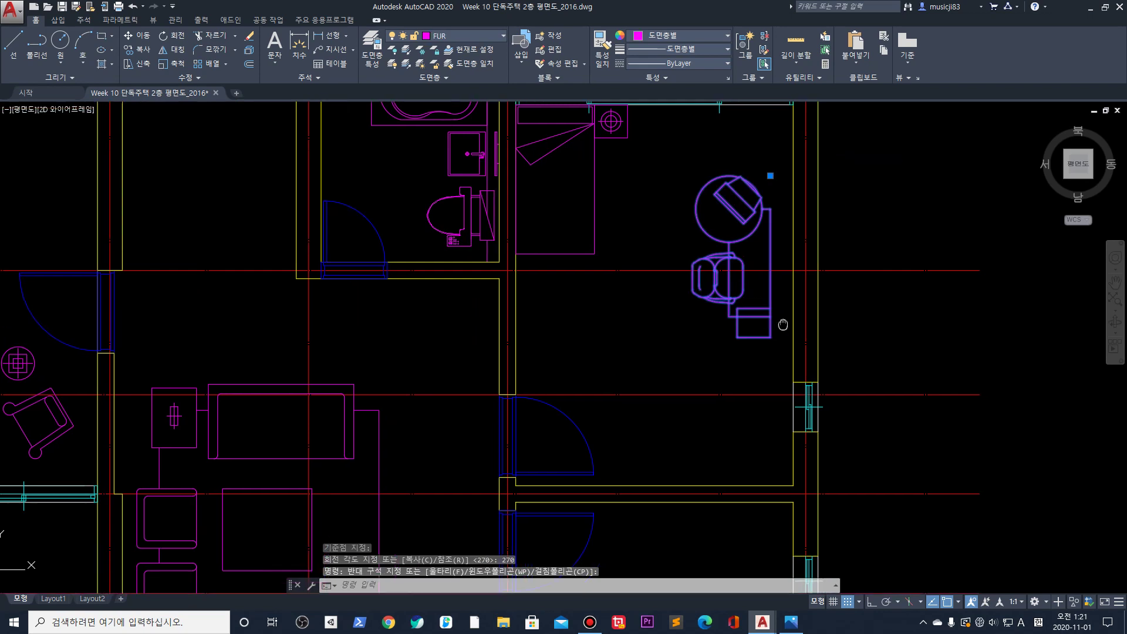
type("m")
key("Return")
left_click(701, 152)
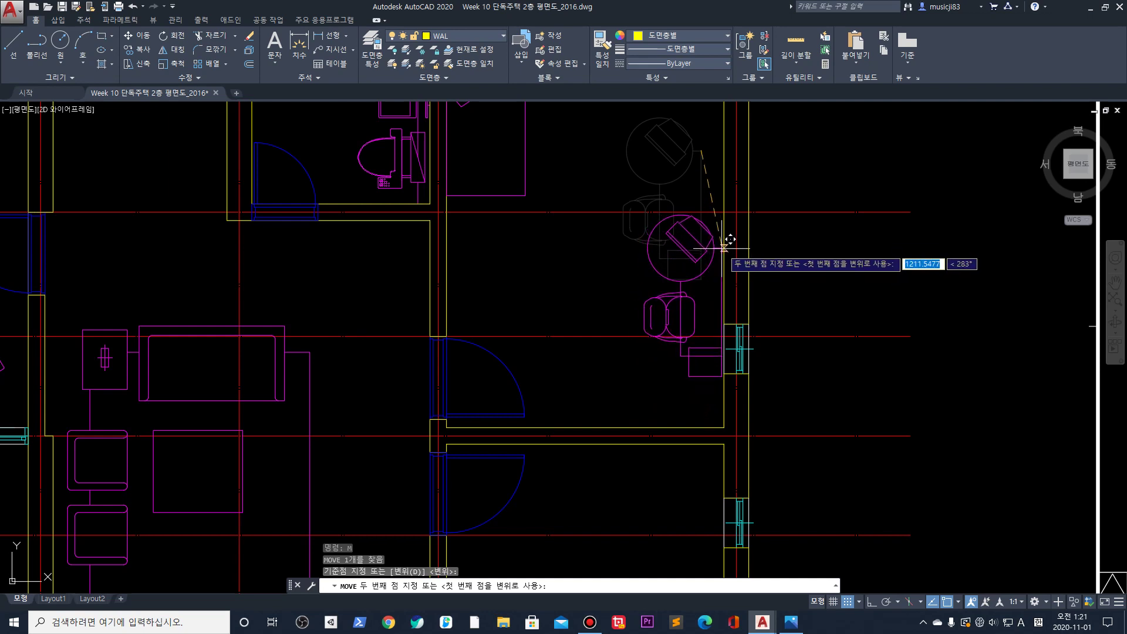
left_click(721, 185)
Copy the single bed with nightstand from the upper bedroom into the lower bedroom between X4 and X5, above its window
scroll(634, 293, "down", 4)
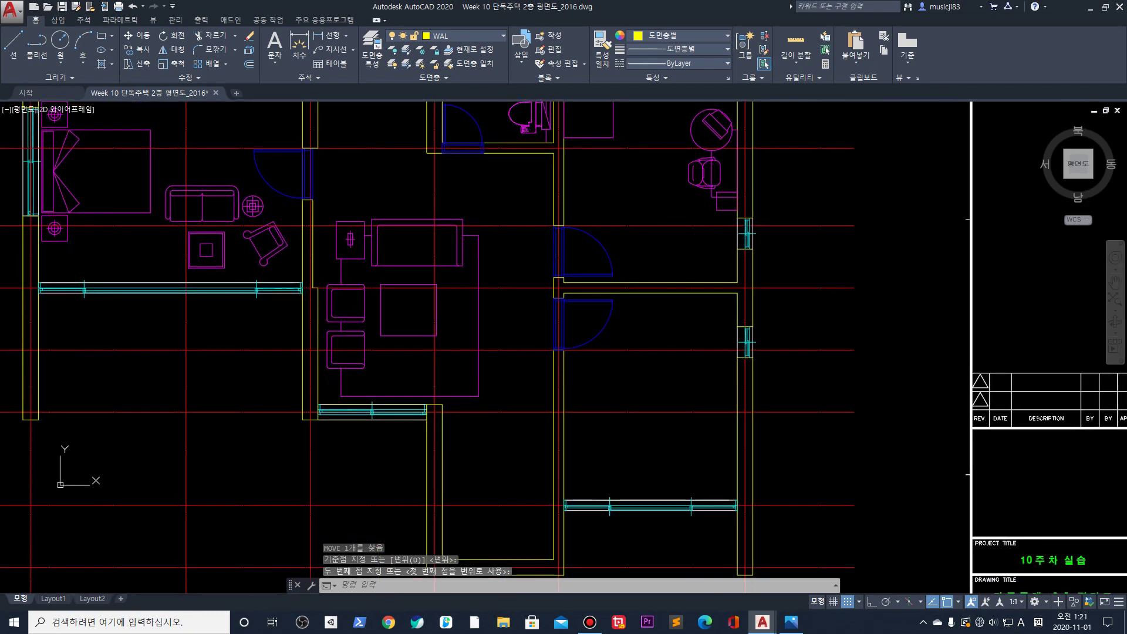
left_click(648, 172)
left_click(589, 215)
middle_click_drag(679, 272, 654, 216)
type("co")
key("Return")
left_click(602, 156)
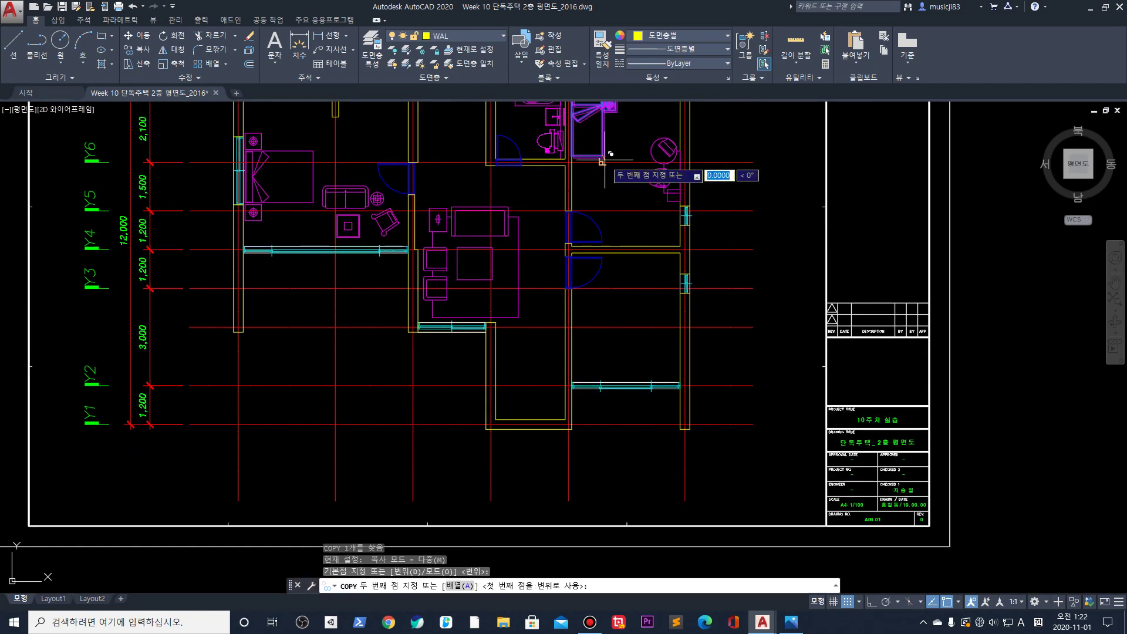
left_click(626, 367)
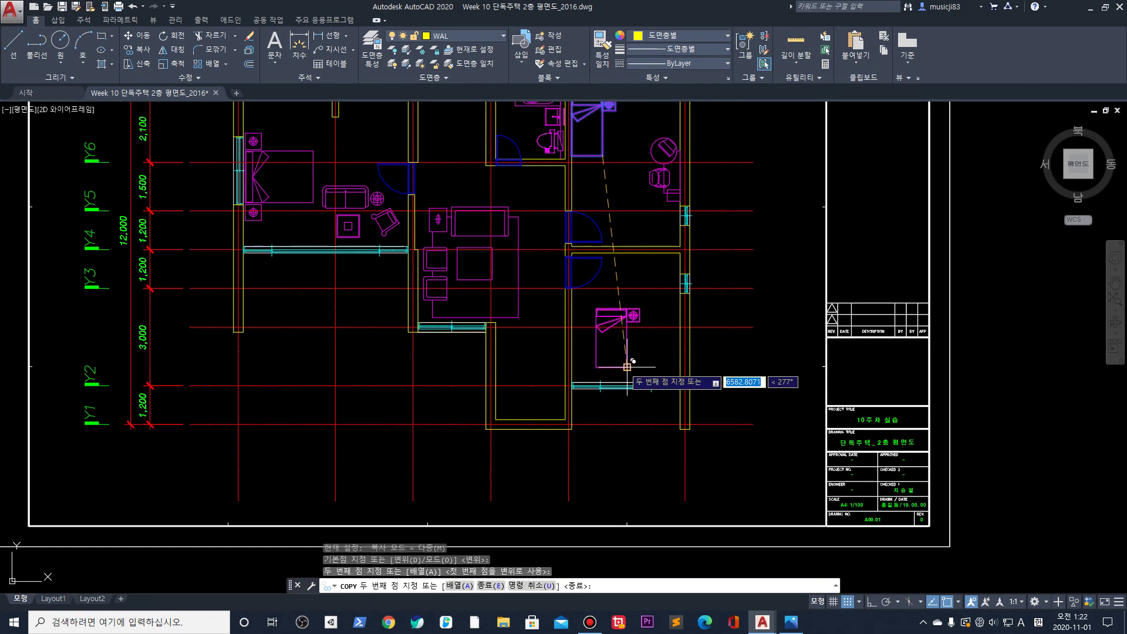
scroll(612, 352, "up", 4)
key("Return")
Rotate the lower bedroom's single bed 180 degrees about the outer upper corner of its nightstand
left_click(638, 351)
left_click(607, 341)
type("ro")
key("Return")
left_click(683, 241)
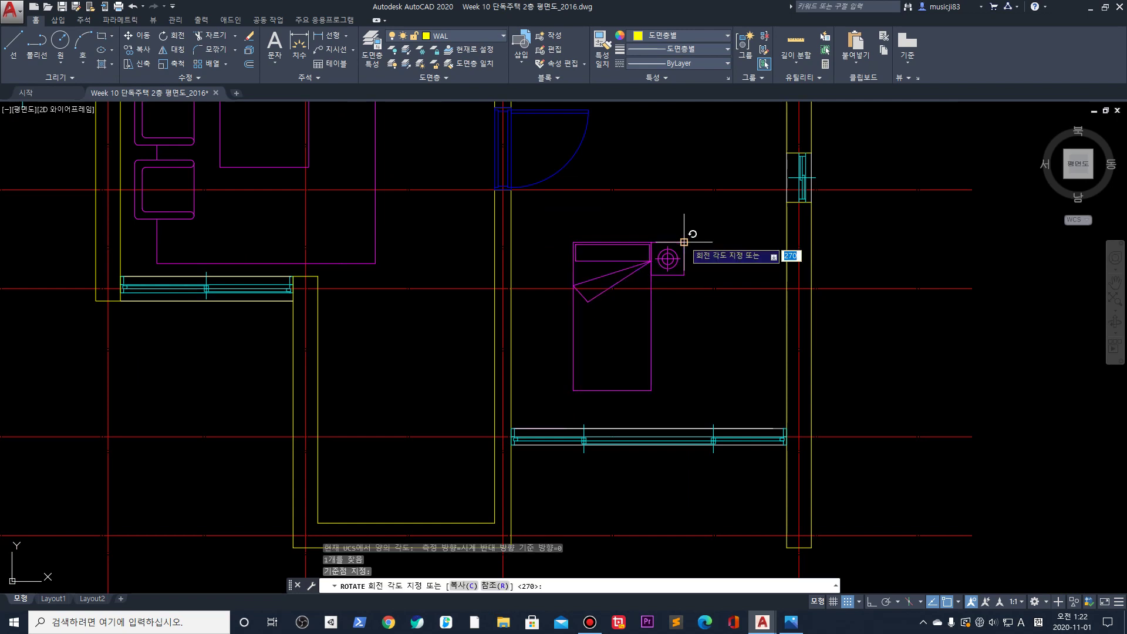
key("Return")
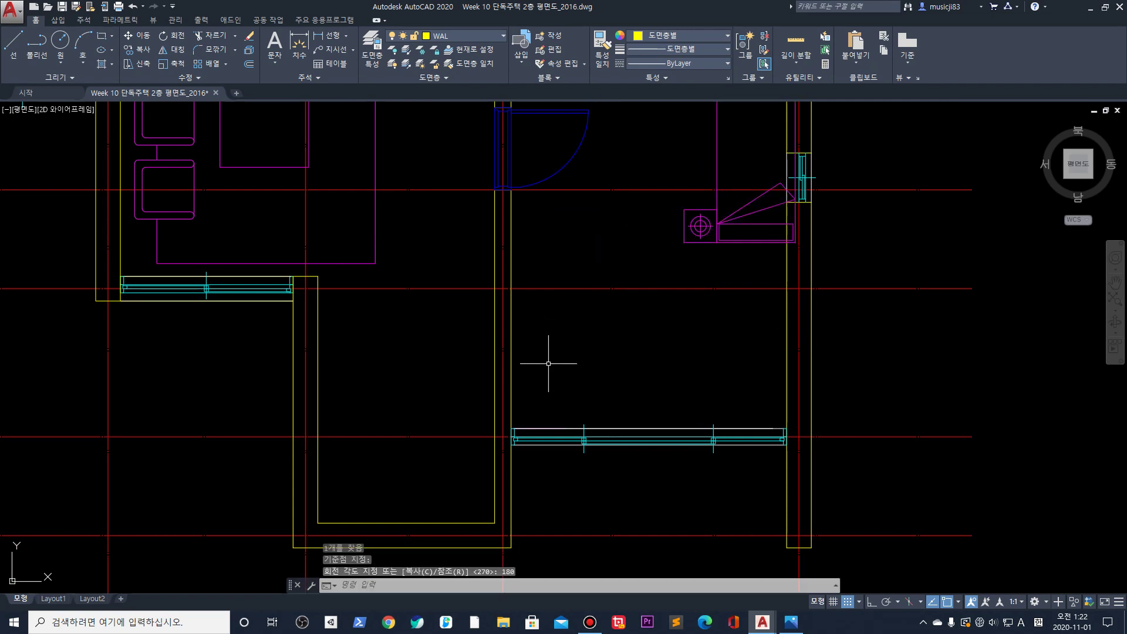
Mirror the lower bedroom's bed across a vertical axis from the midpoint of the upper wall, deleting the original
middle_click_drag(633, 319, 632, 324)
left_click(701, 275)
mouse_move(706, 261)
middle_mouse_down()
mouse_move(631, 250)
mouse_move(606, 271)
middle_mouse_up()
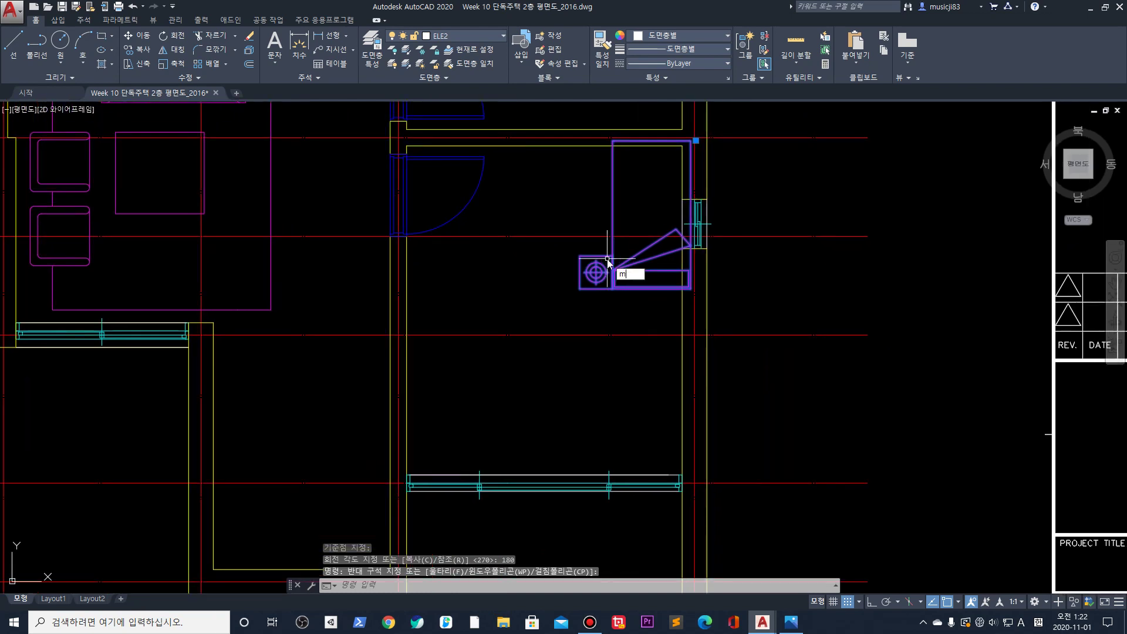
type("i")
key("Return")
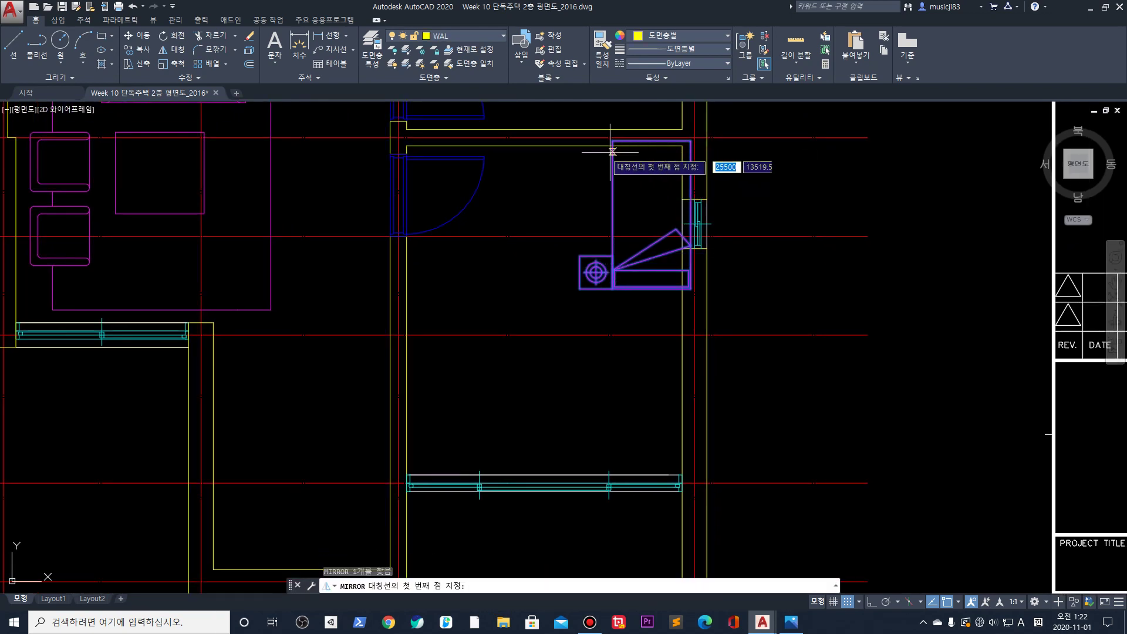
left_click(544, 146)
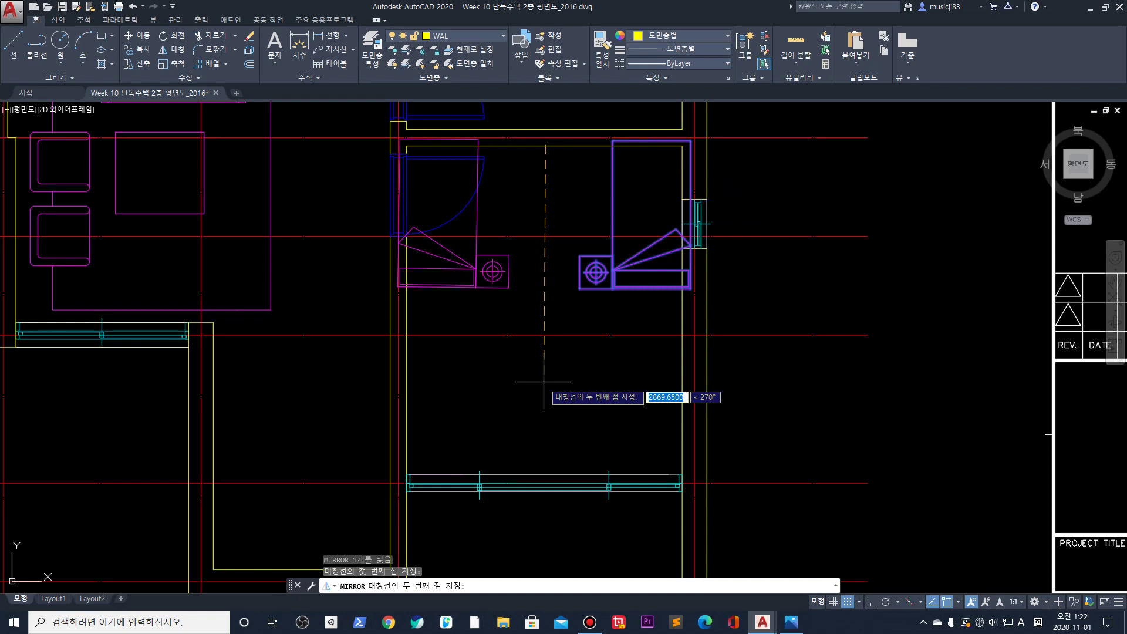
key("F8")
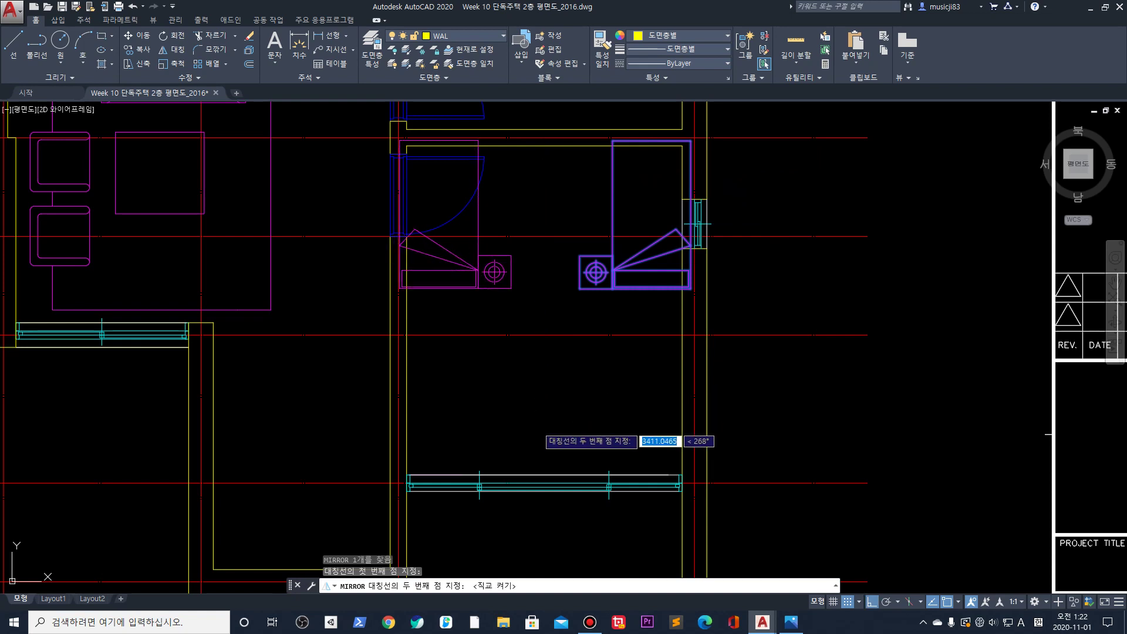
left_click(537, 426)
left_click(560, 457)
Move the lower bedroom's bed by its outer lower corner to where the X4 wall's inner face meets the bottom window
left_click(558, 270)
left_click(487, 273)
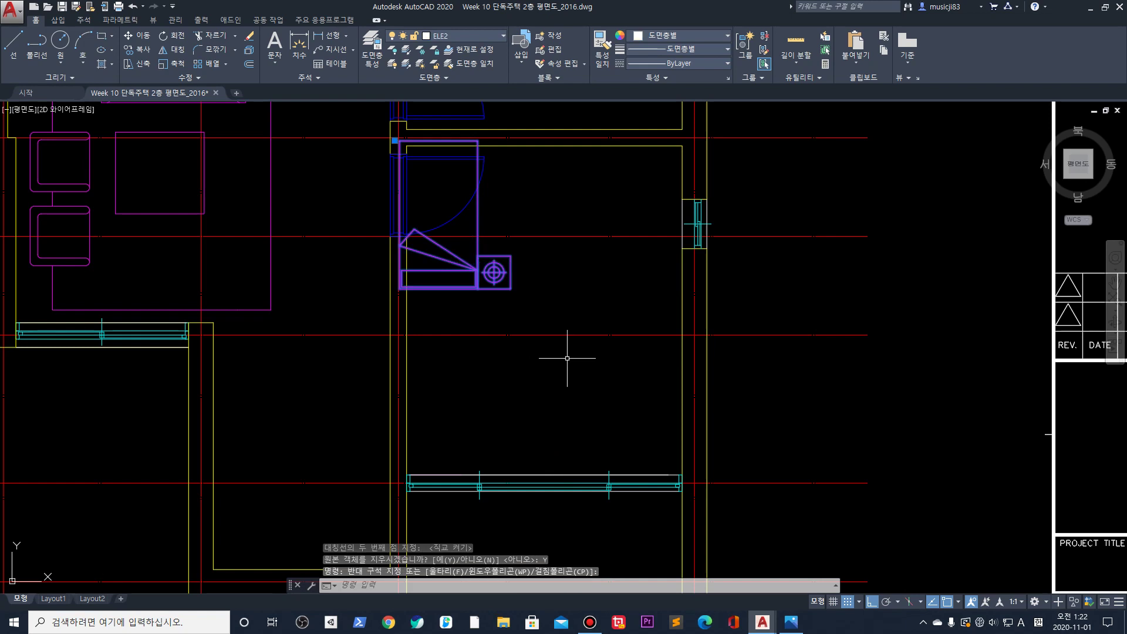
type("m")
key("Return")
scroll(388, 283, "up", 8)
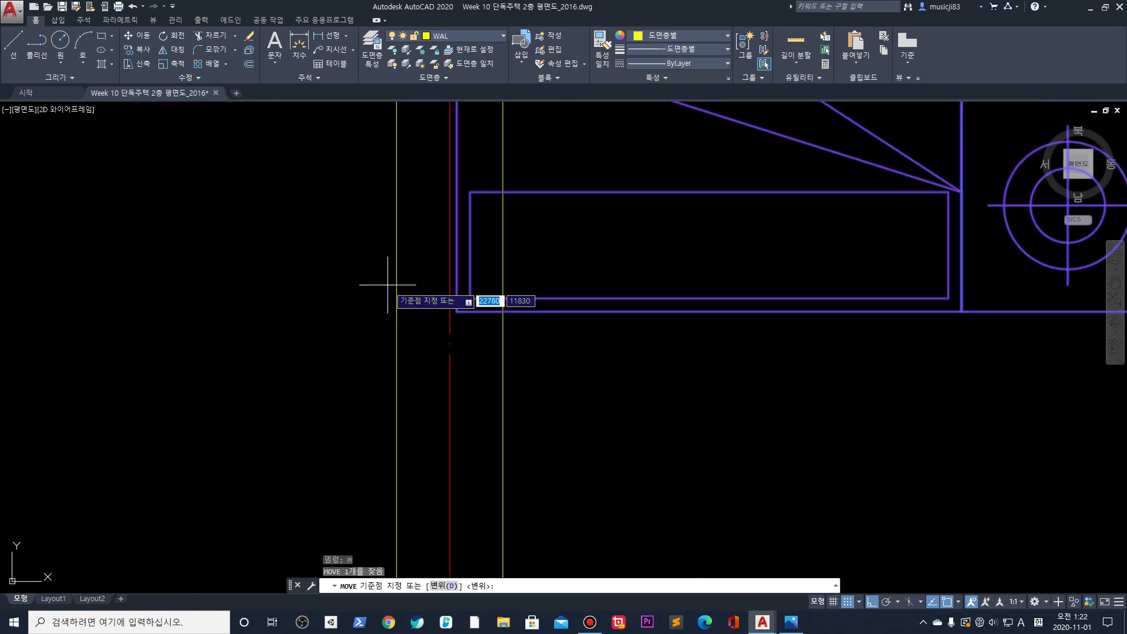
left_click(468, 311)
scroll(597, 398, "down", 4)
scroll(529, 393, "up", 3)
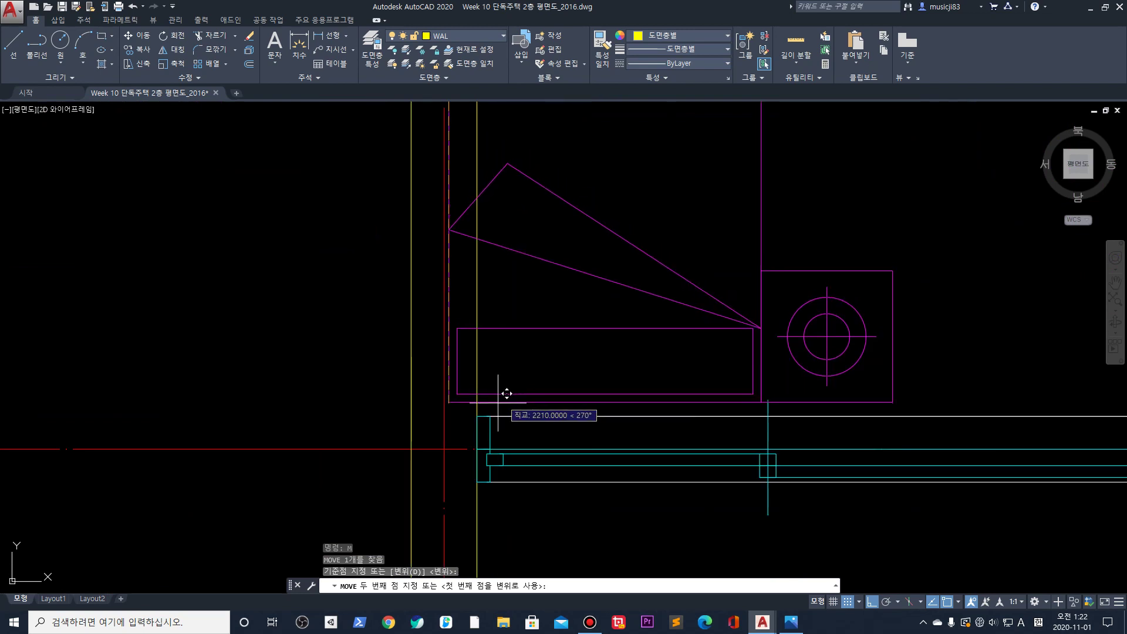
left_click(483, 408)
scroll(646, 294, "down", 4)
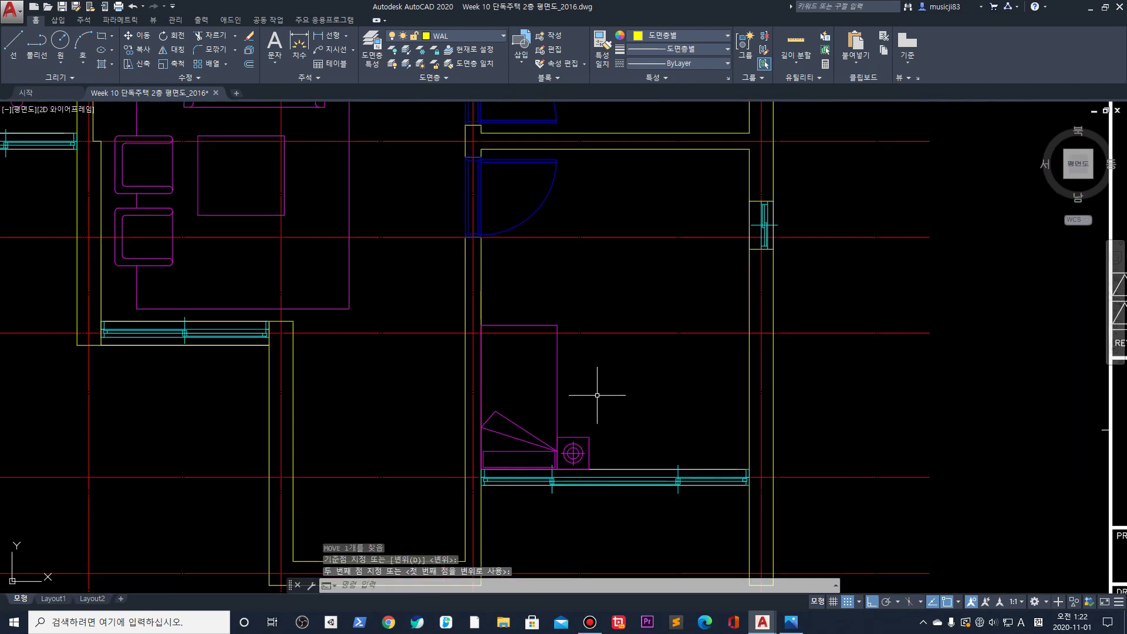
Mirror the upper bedroom's desk set across the centre line of the wall between the two bedrooms, keeping the original
mouse_move(741, 353)
middle_mouse_down()
mouse_move(674, 367)
mouse_move(627, 408)
middle_mouse_up()
middle_click_drag(627, 211, 617, 375)
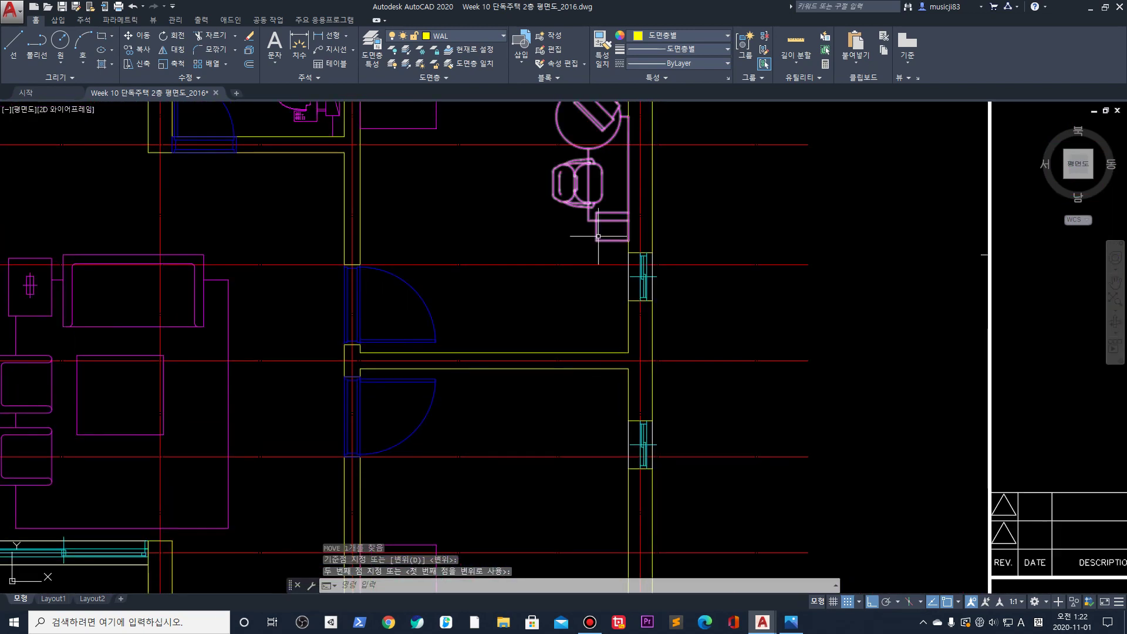
left_click(591, 225)
left_click(557, 210)
middle_click_drag(598, 243, 578, 299)
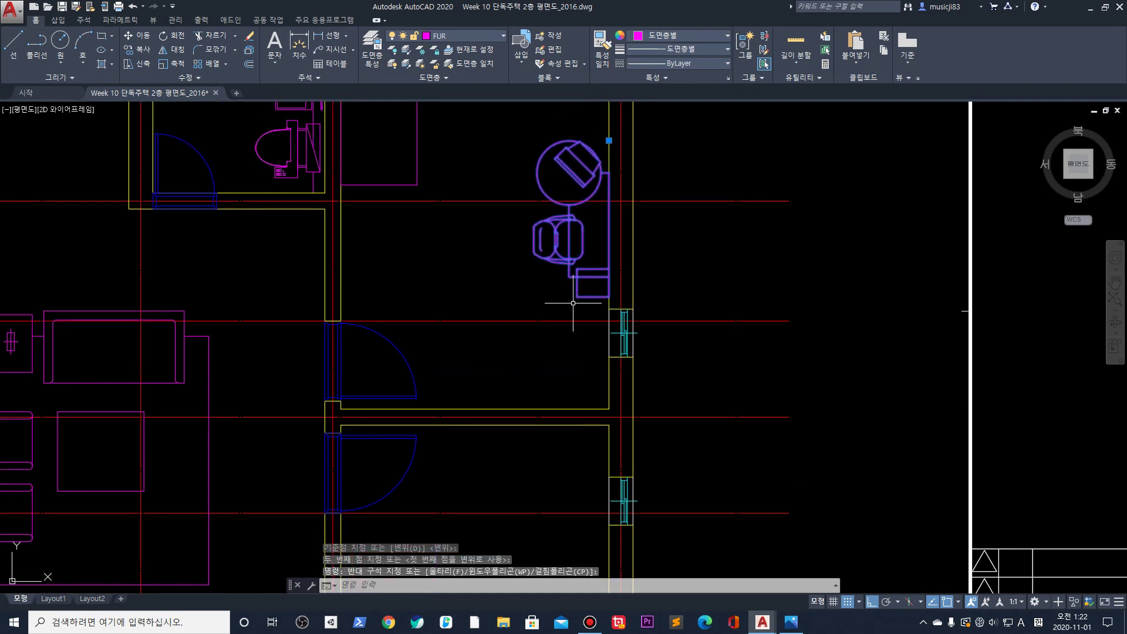
type("i")
key("Return")
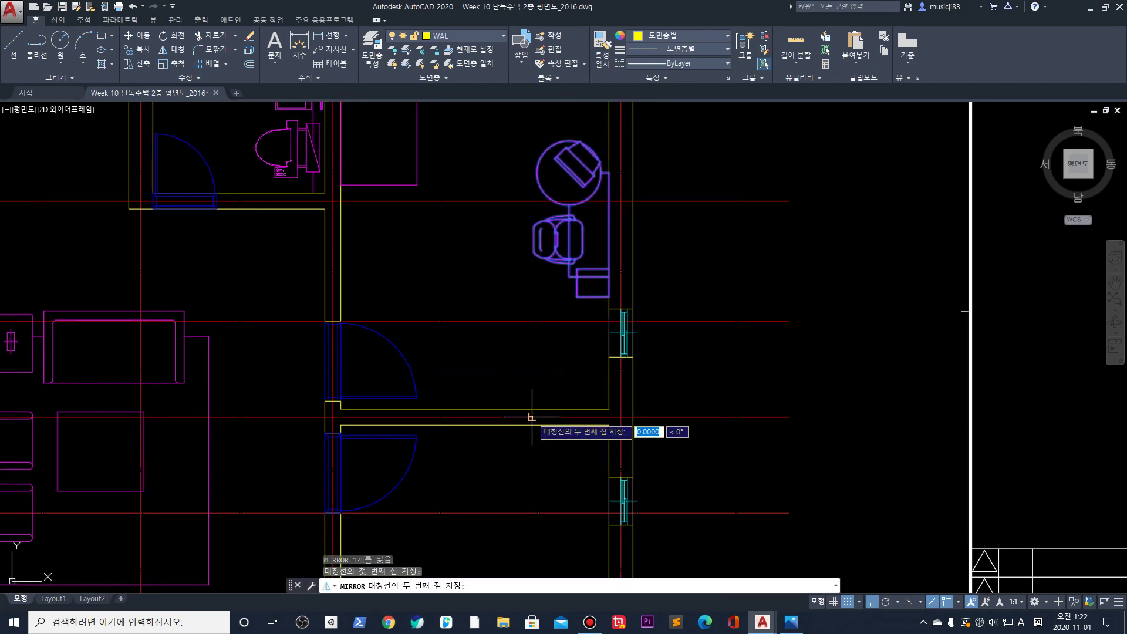
left_click(621, 417)
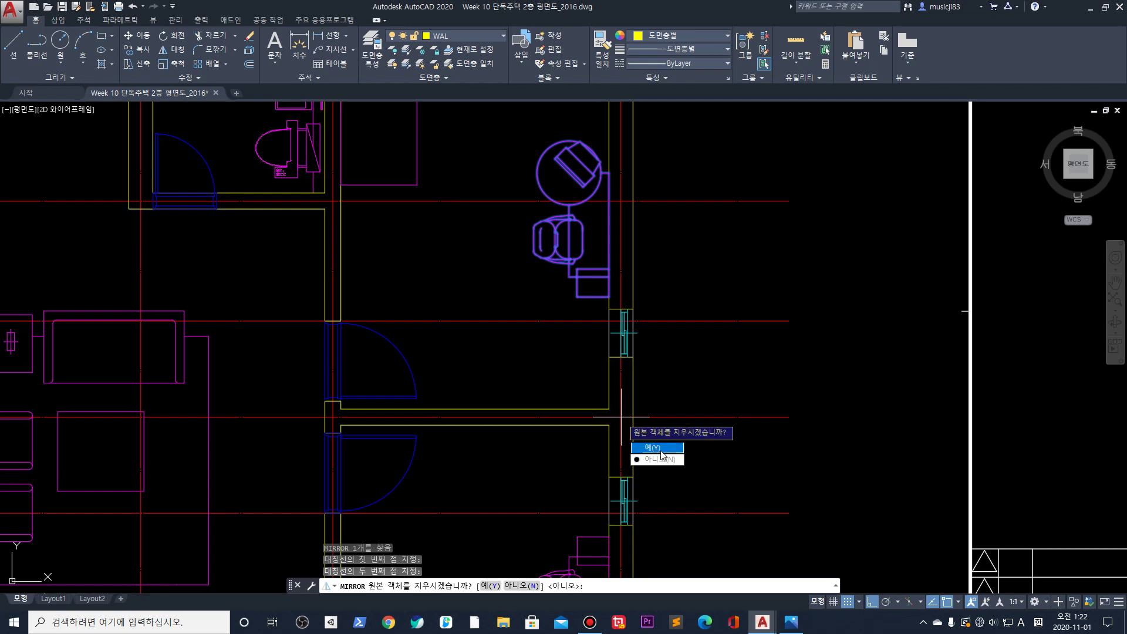
left_click(659, 459)
middle_click_drag(652, 581, 664, 310)
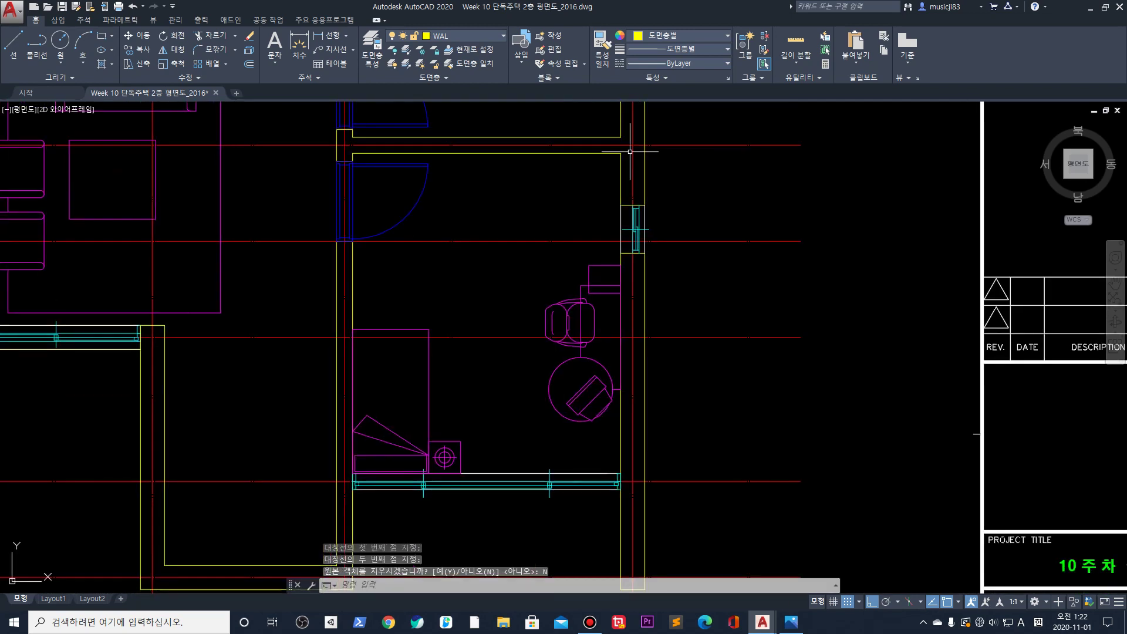
Copy the wardrobe with hangers from the block collection into the lower bedroom's upper corner at the X5 wall
scroll(663, 311, "down", 2)
middle_click_drag(558, 260, 566, 363)
scroll(565, 363, "down", 4)
scroll(253, 363, "up", 2)
middle_click_drag(199, 355, 754, 324)
scroll(579, 353, "down", 3)
scroll(410, 329, "up", 5)
left_click(360, 333)
key("Escape")
middle_click_drag(539, 379, 471, 328)
type("c")
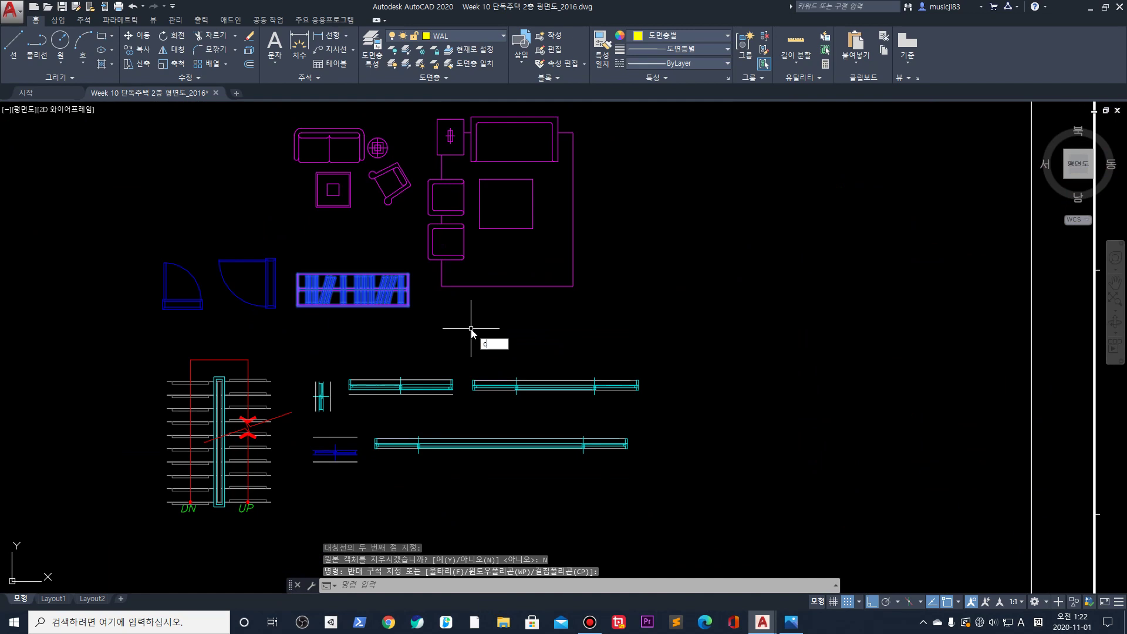
type("o")
key("Return")
scroll(433, 235, "up", 6)
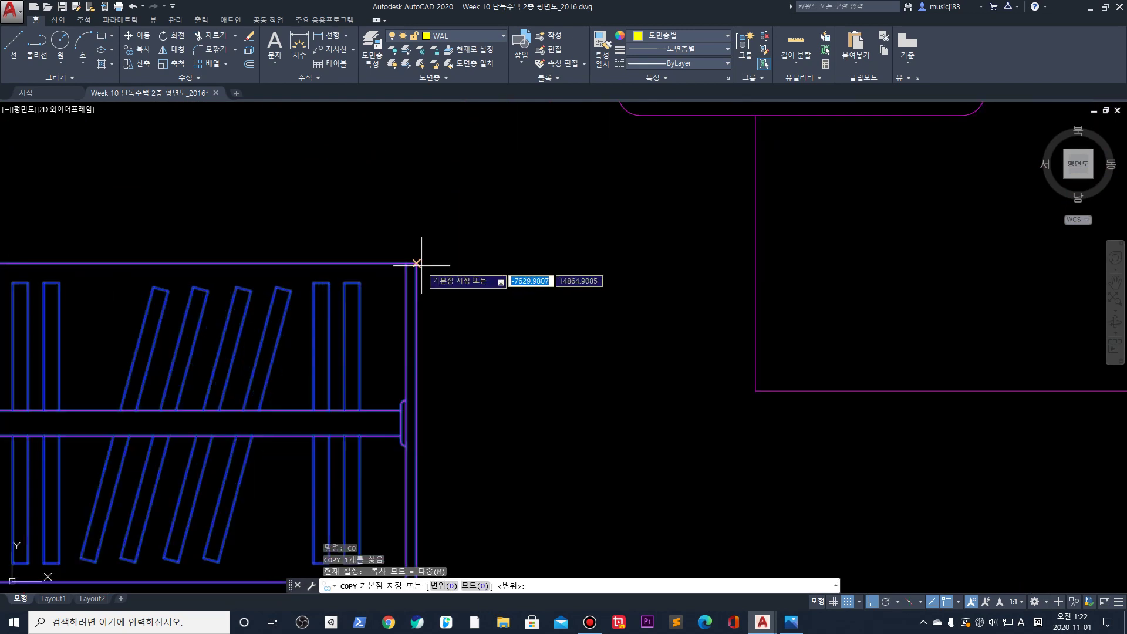
left_click(417, 263)
scroll(510, 297, "down", 8)
scroll(876, 296, "up", 10)
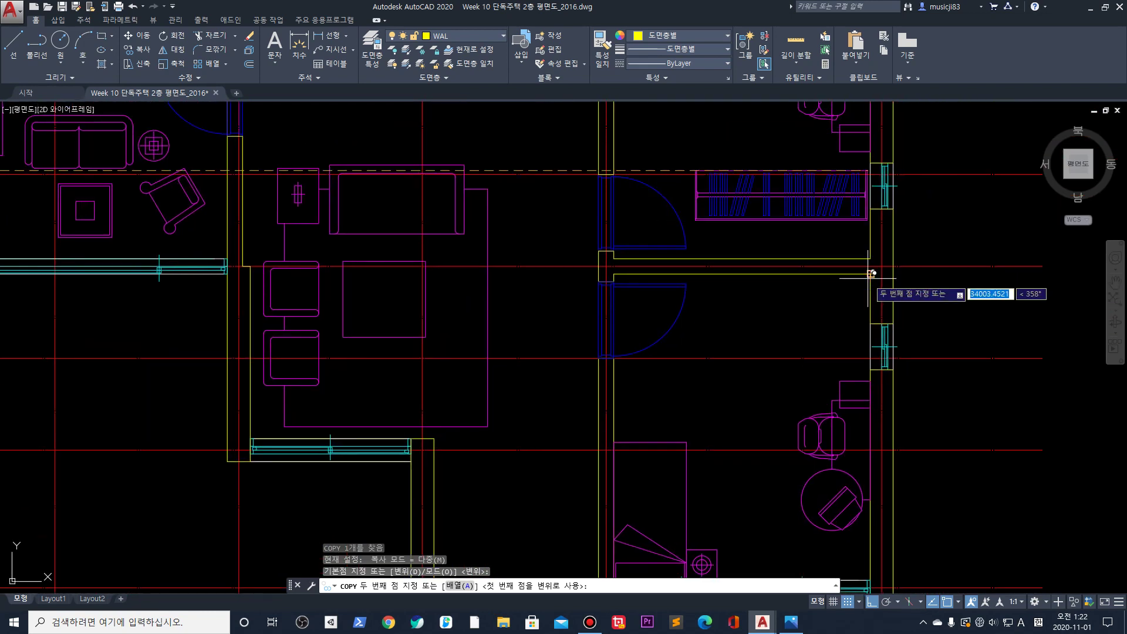
left_click(871, 273)
scroll(847, 261, "up", 4)
key("Return")
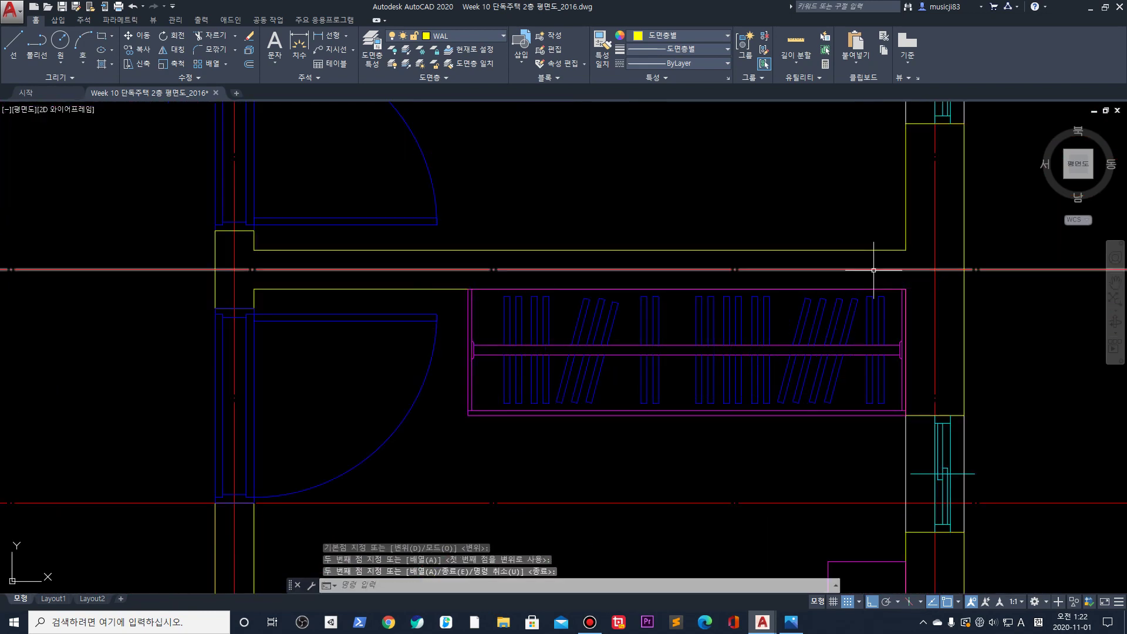
right_click(702, 259)
key("Escape")
key("Escape")
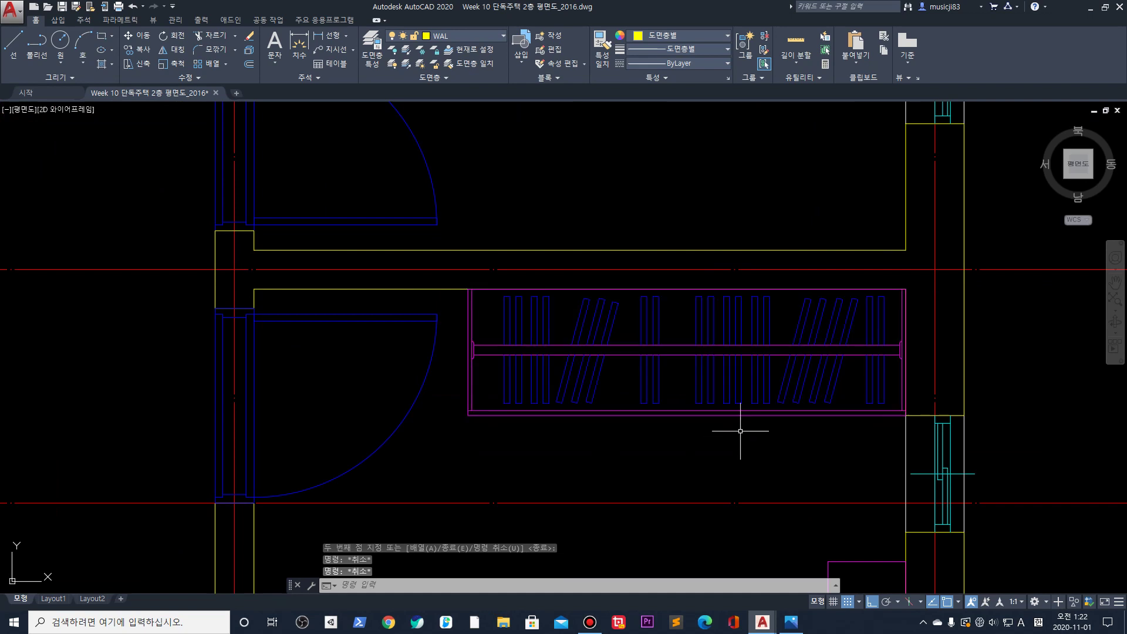
Mirror the lower bedroom's wardrobe across the dividing wall's centre line into the upper bedroom, keeping the original
left_click(703, 372)
type("mi")
key("Return")
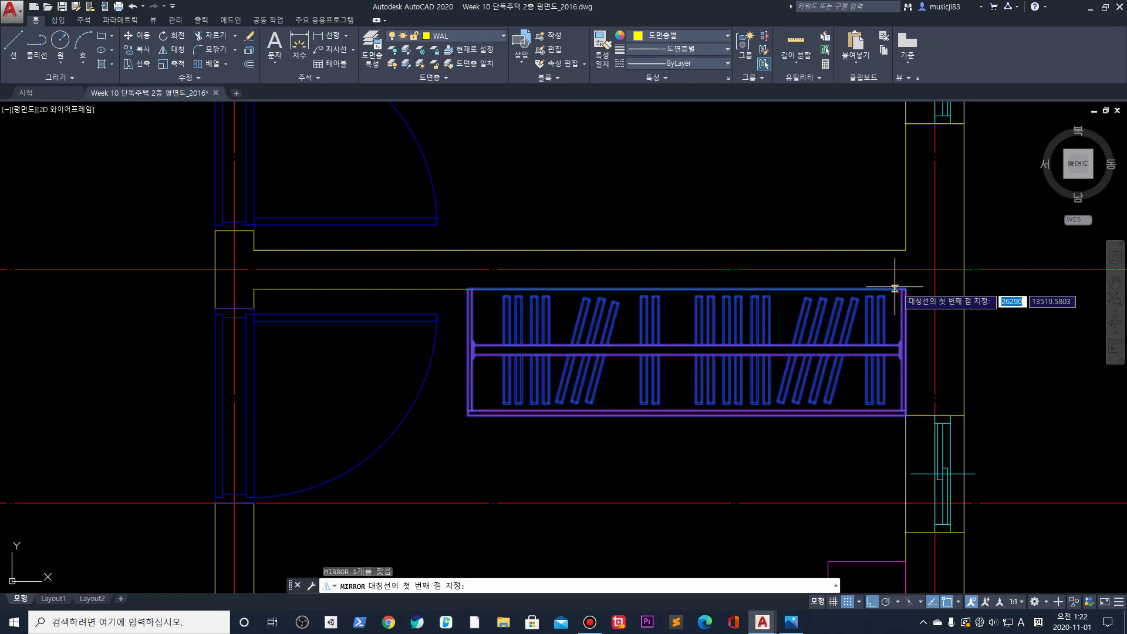
left_click(935, 269)
left_click(749, 269)
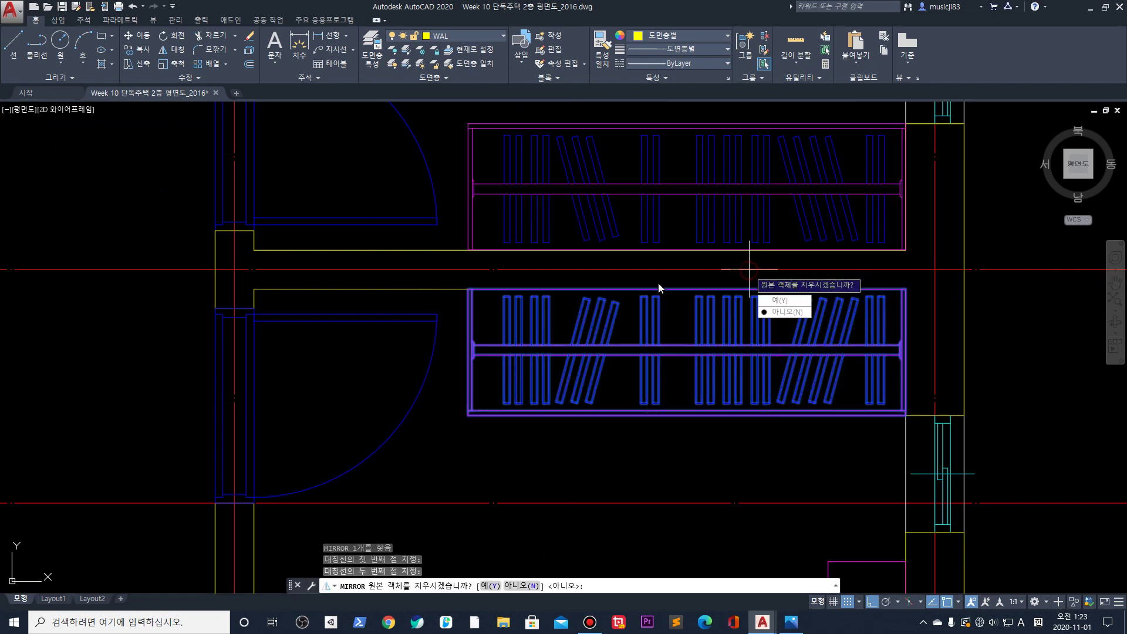
type("n")
key("Return")
scroll(581, 299, "down", 3)
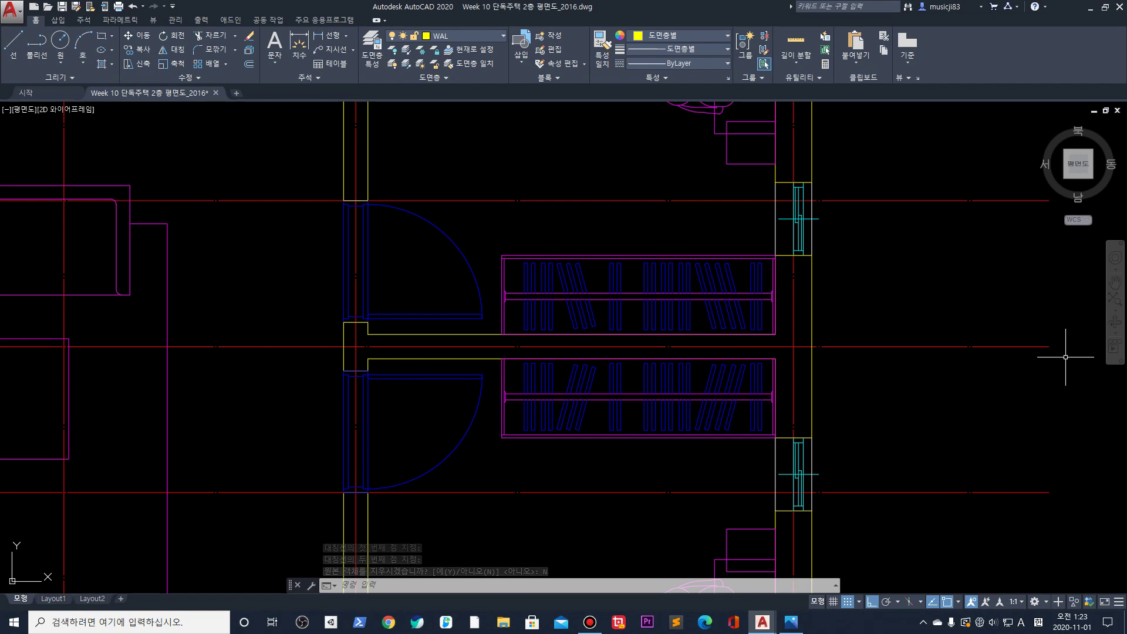
Check the reference plan image and draw a line along the door-side edge of the upper bedroom's wardrobe
left_click(792, 622)
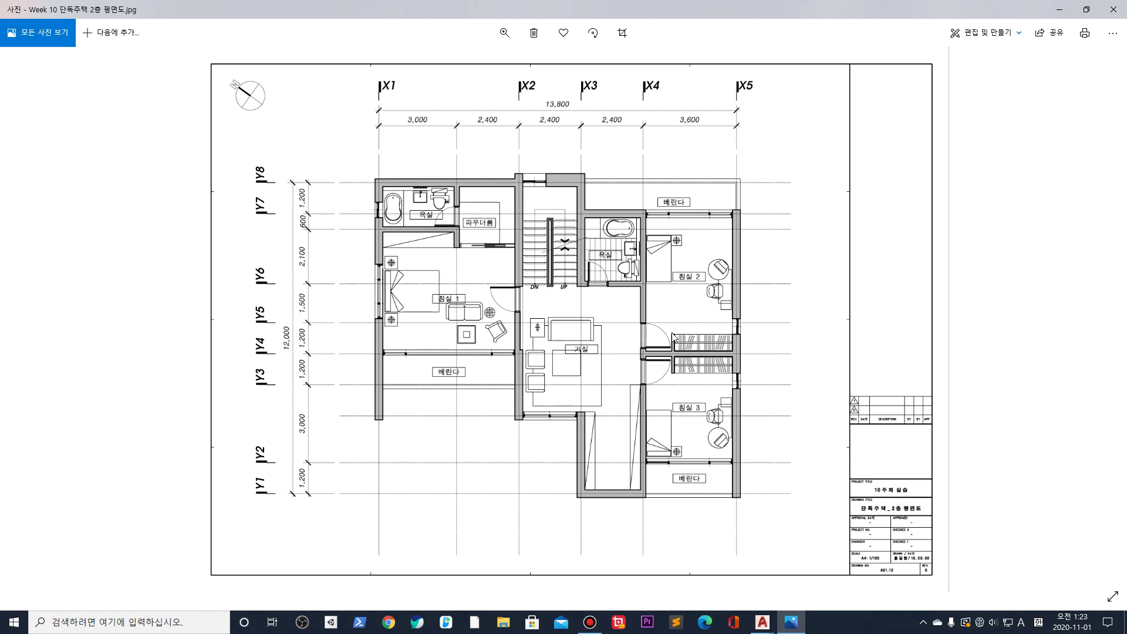
left_click(1059, 10)
scroll(504, 240, "up", 5)
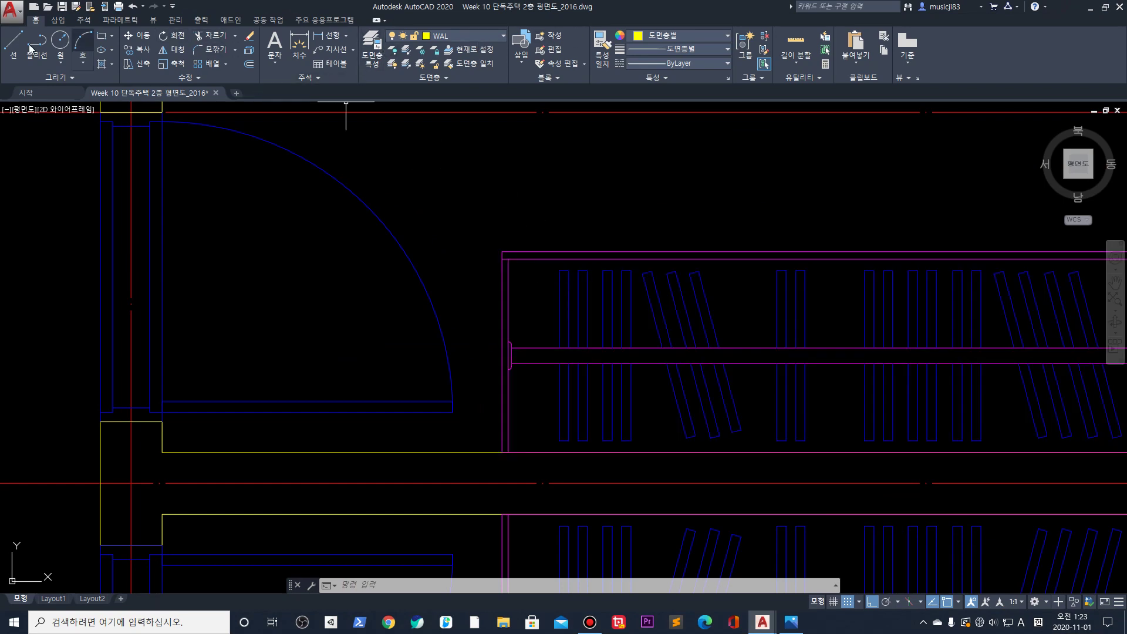
type("l")
key("Return")
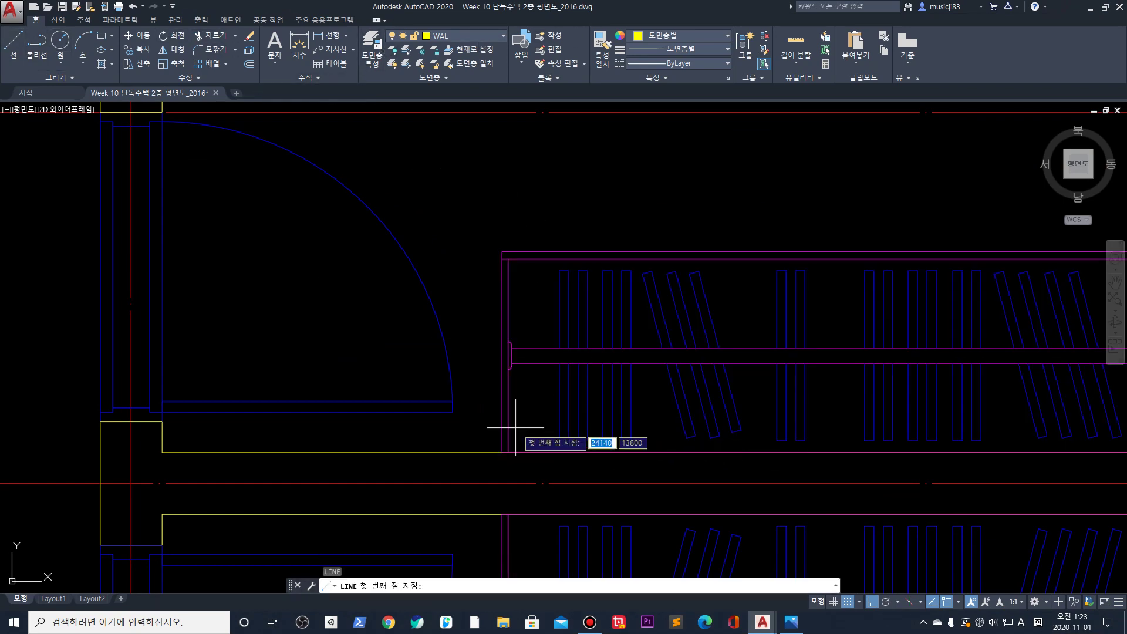
left_click(503, 452)
left_click(503, 251)
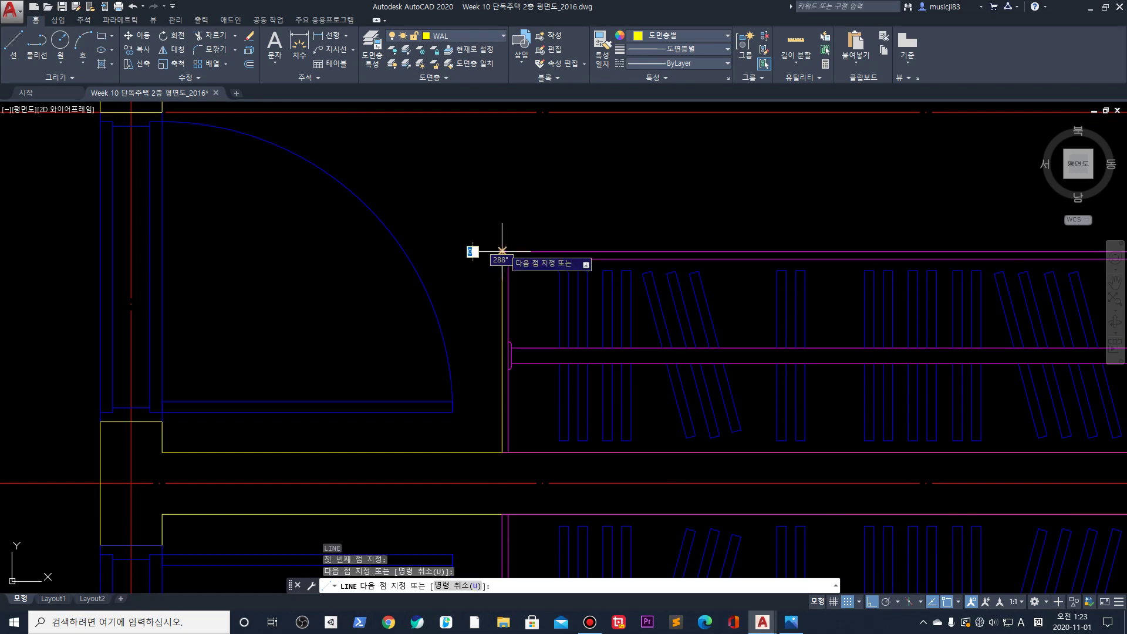
key("Return")
scroll(502, 250, "up", 3)
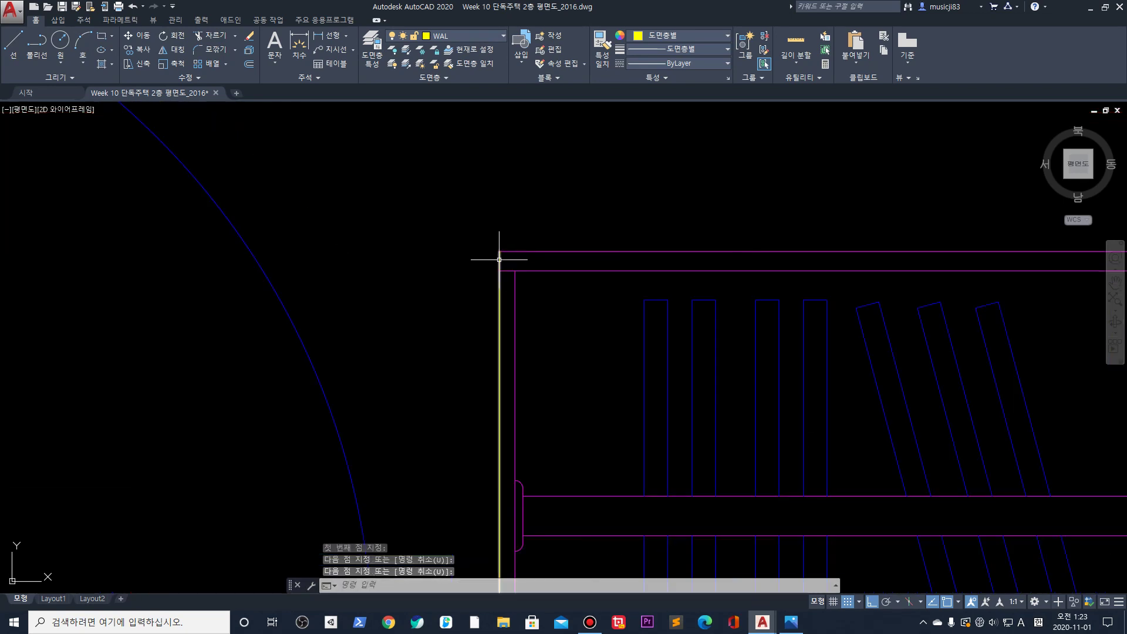
Offset the line on the upper wardrobe's side edge by 100 toward the door
left_click(498, 259)
type("o")
key("Return")
scroll(499, 259, "down", 3)
type("100")
key("Return")
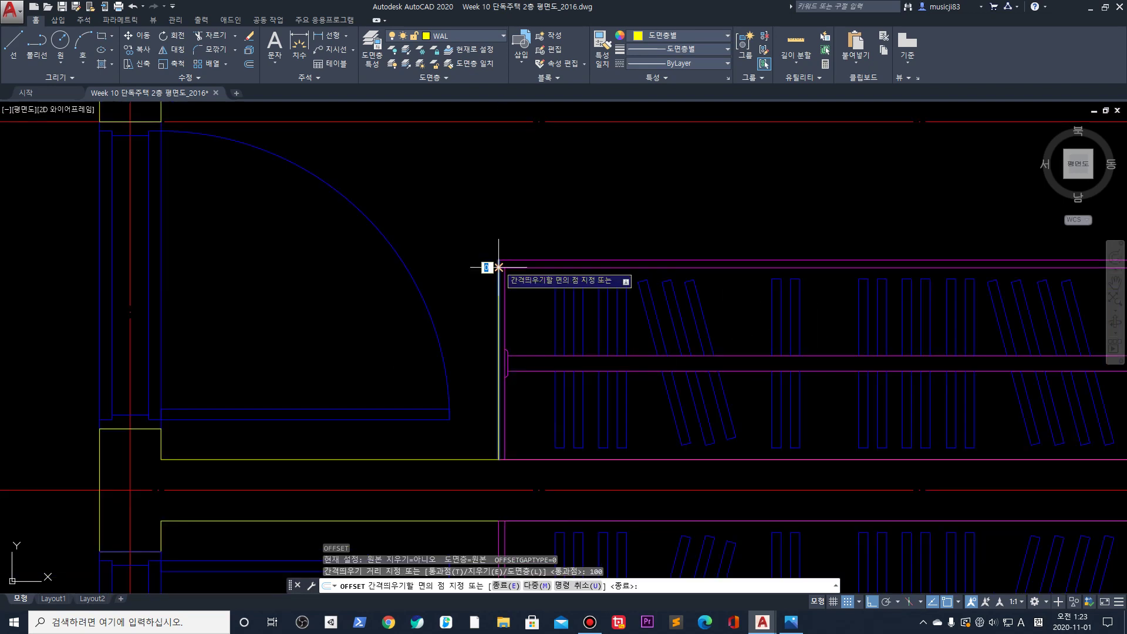
left_click(499, 261)
left_click(464, 272)
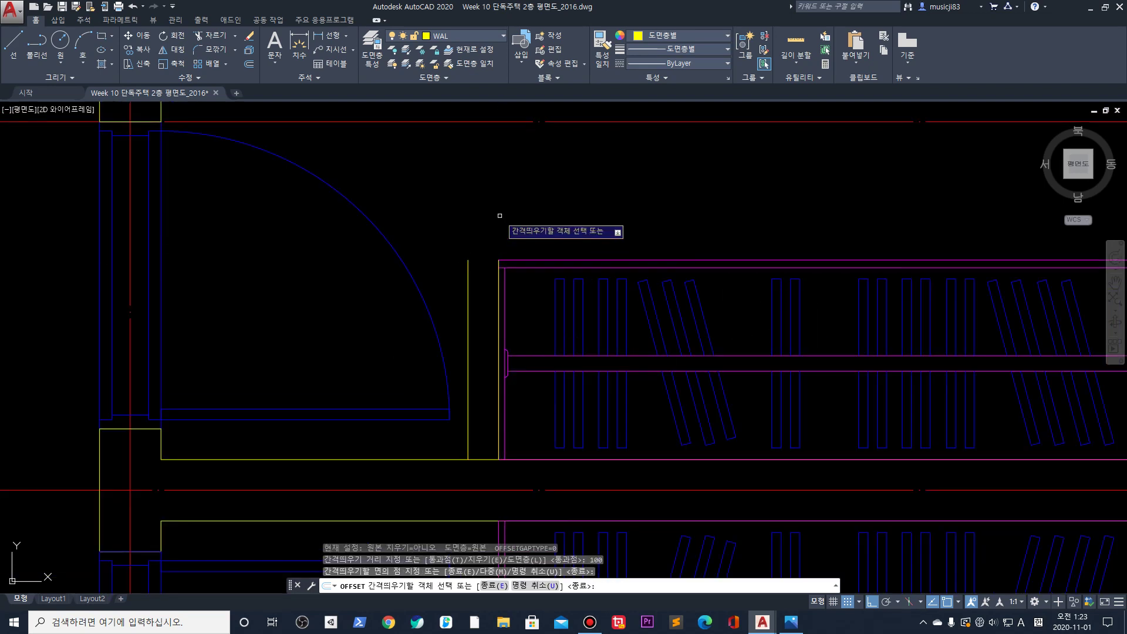
key("Escape")
Close the open upper end of the thin partition beside the upper wardrobe with a short line
type("l")
key("Return")
left_click(468, 260)
left_click(499, 260)
key("Return")
left_click(443, 231)
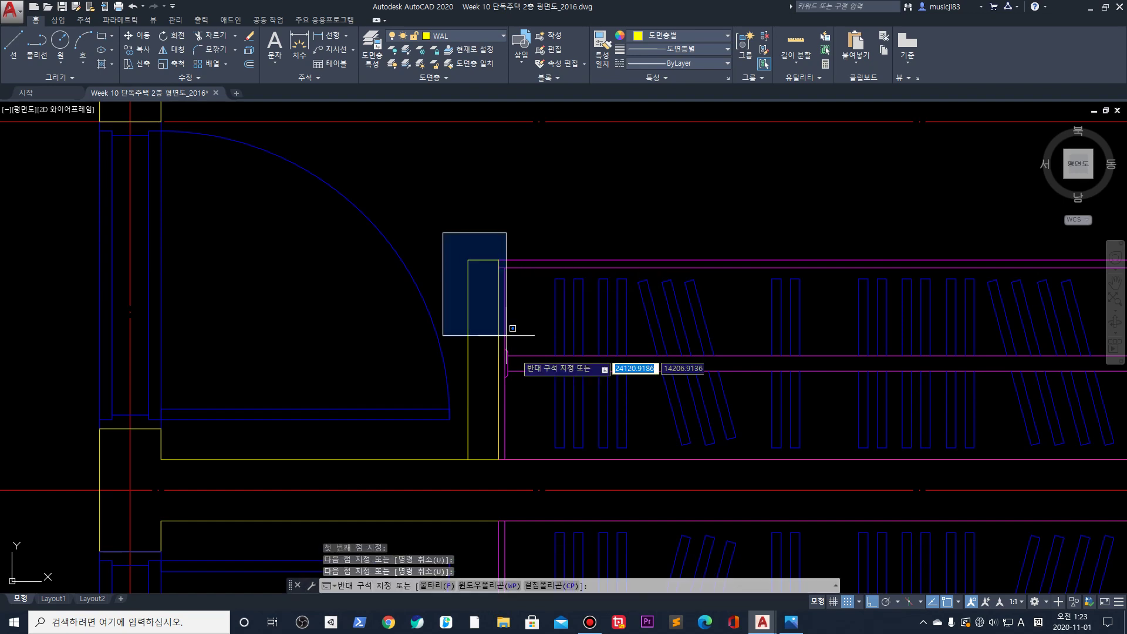
left_click(520, 473)
middle_click_drag(572, 485, 575, 227)
scroll(574, 227, "down", 3)
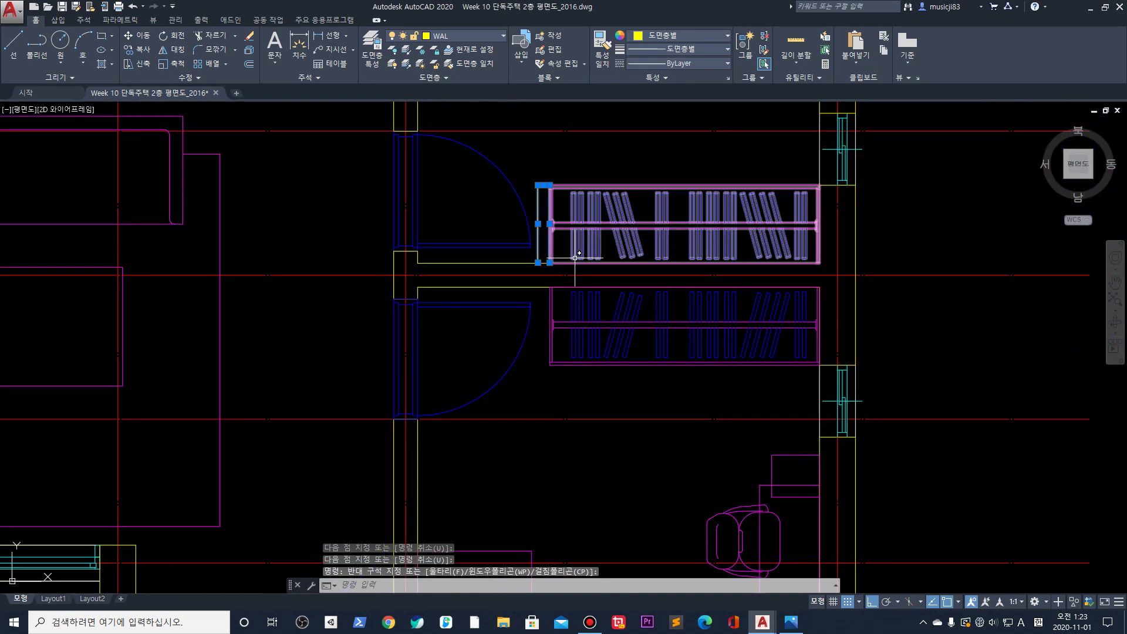
type("i")
key("Return")
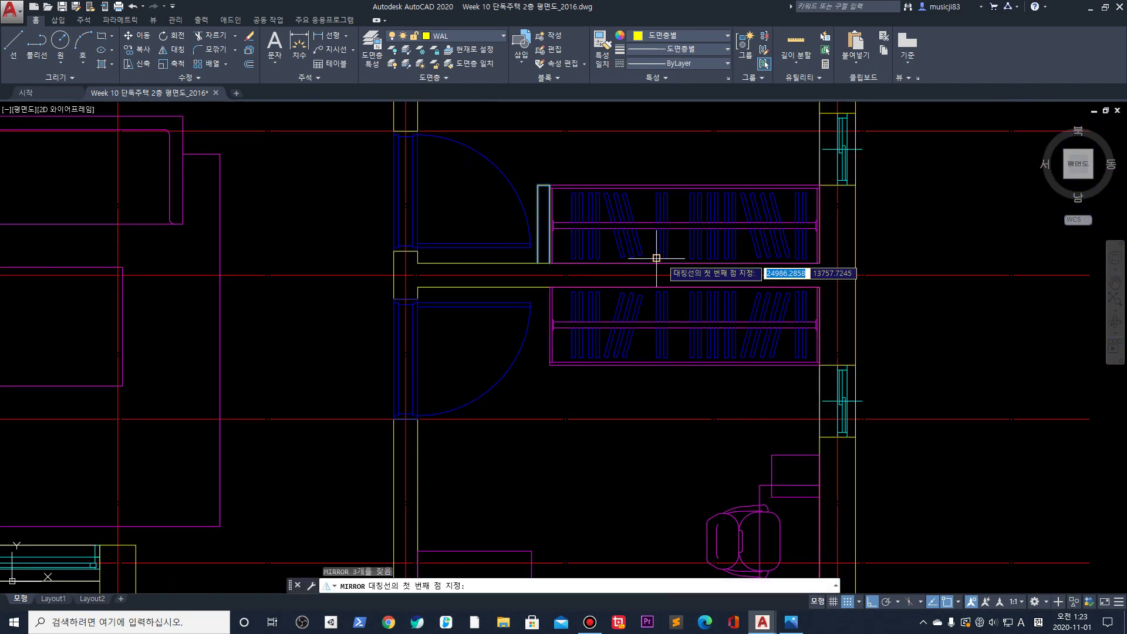
left_click(825, 274)
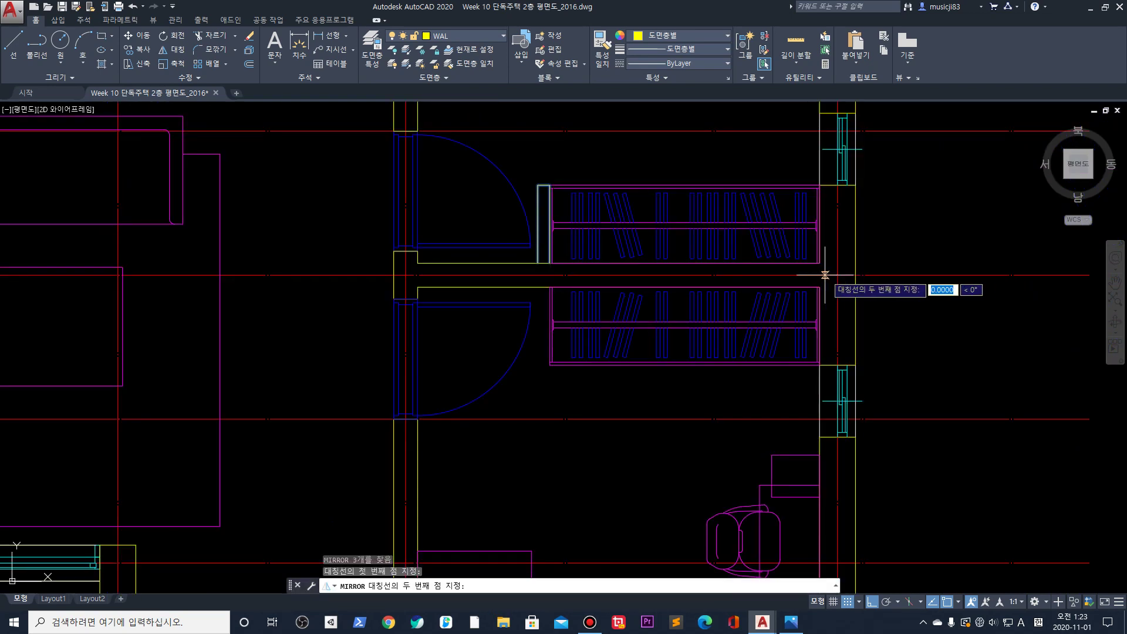
left_click(435, 288)
scroll(553, 291, "up", 2)
key("Escape")
key("Escape")
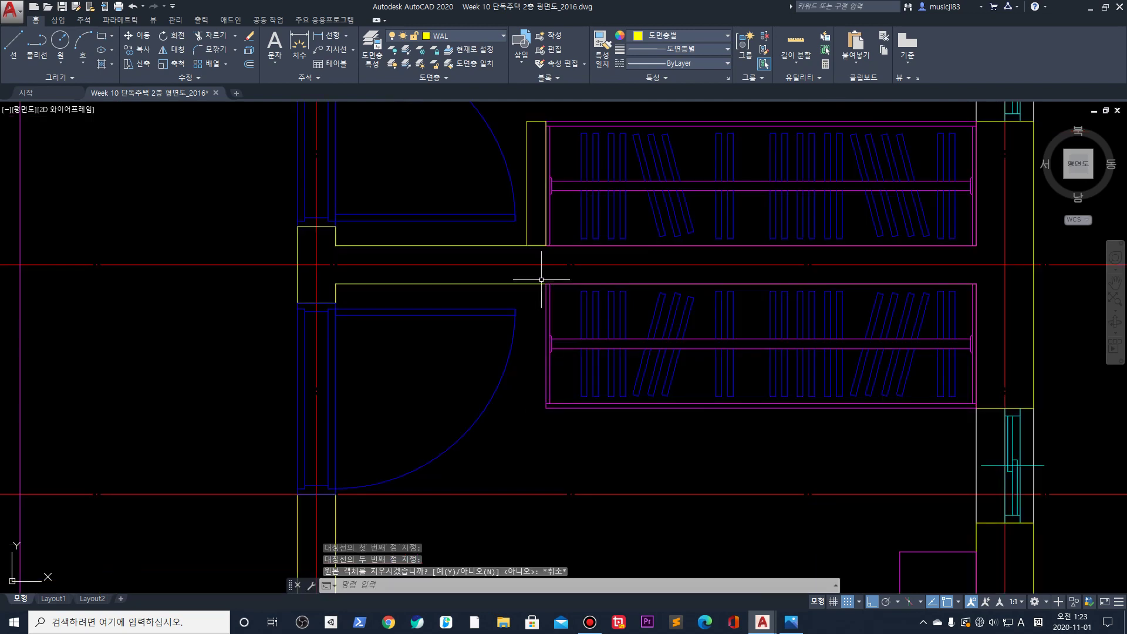
Mirror the three partition lines across the dividing wall's centre line to the lower wardrobe, keeping the originals
key("Return")
left_click(519, 110)
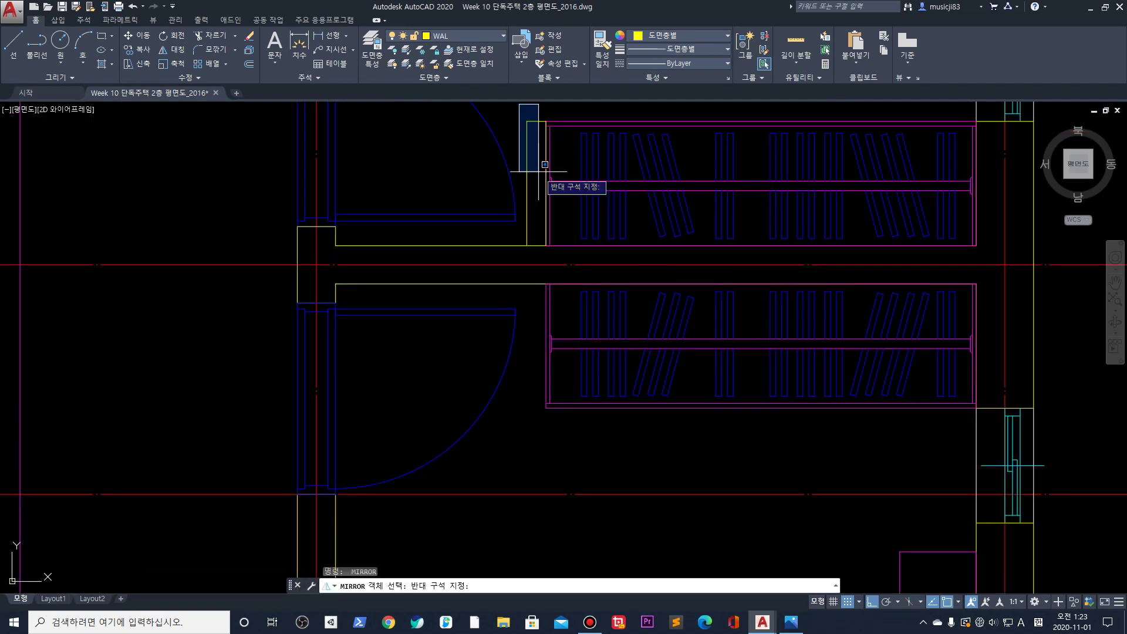
left_click(554, 274)
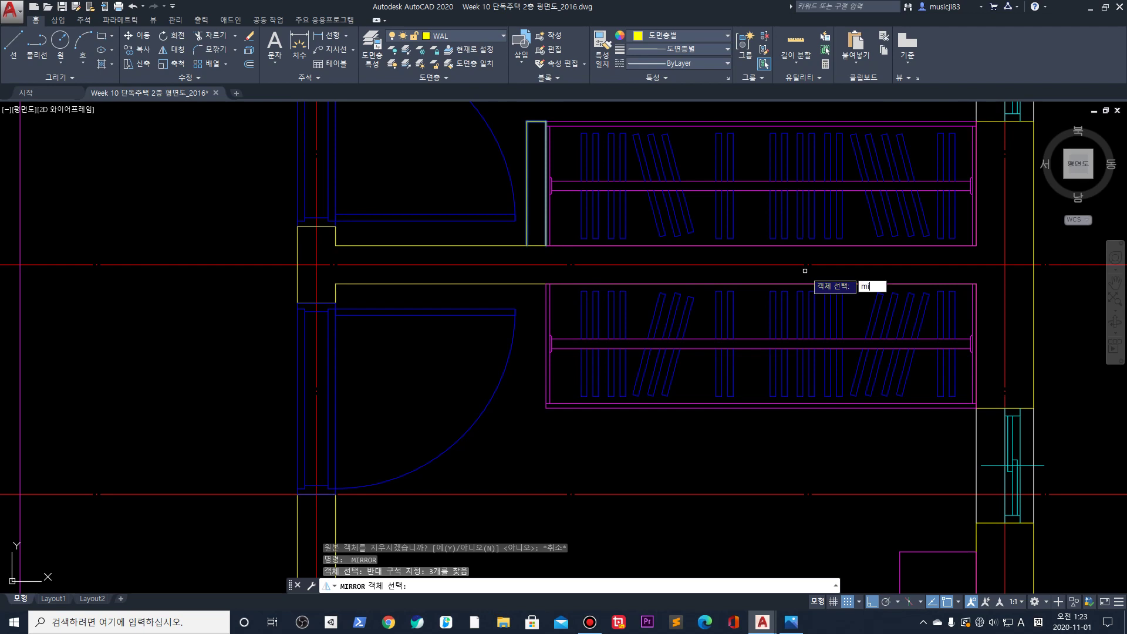
key("Return")
key("Return")
left_click(1005, 264)
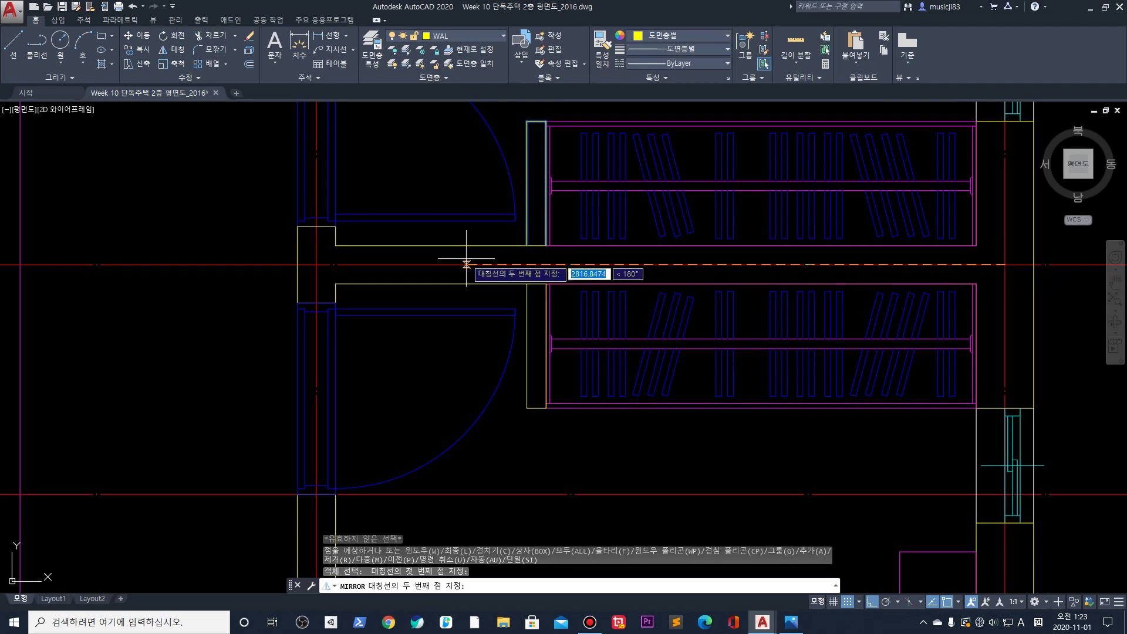
left_click(467, 264)
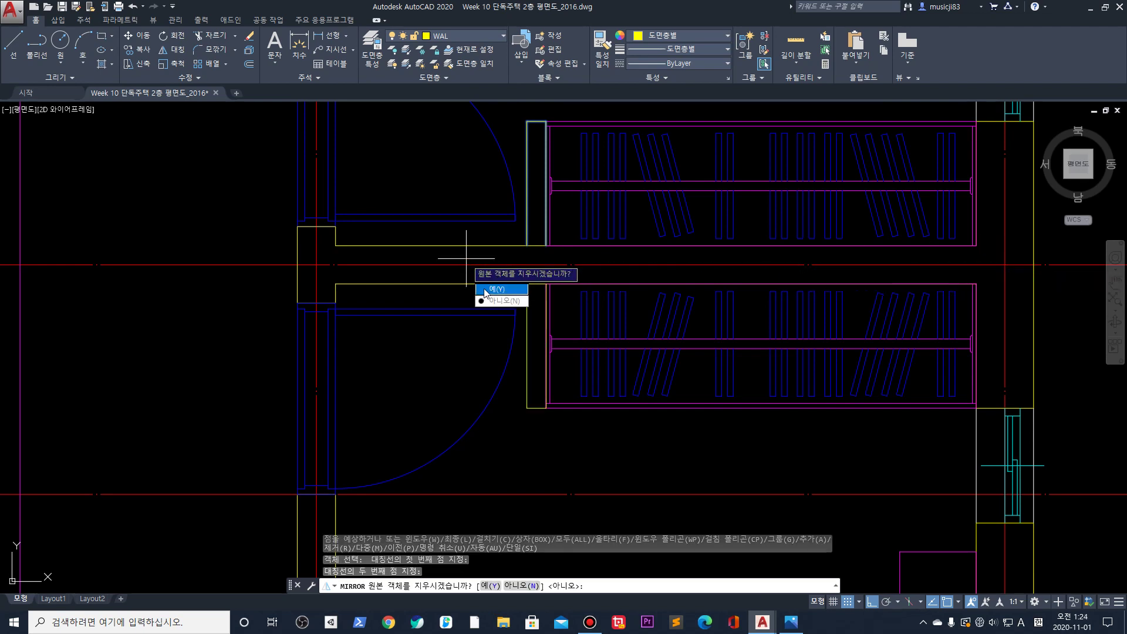
type("N")
key("Return")
key("Escape")
Explode the dividing wall between the two wardrobes into separate lines
scroll(573, 258, "up", 4)
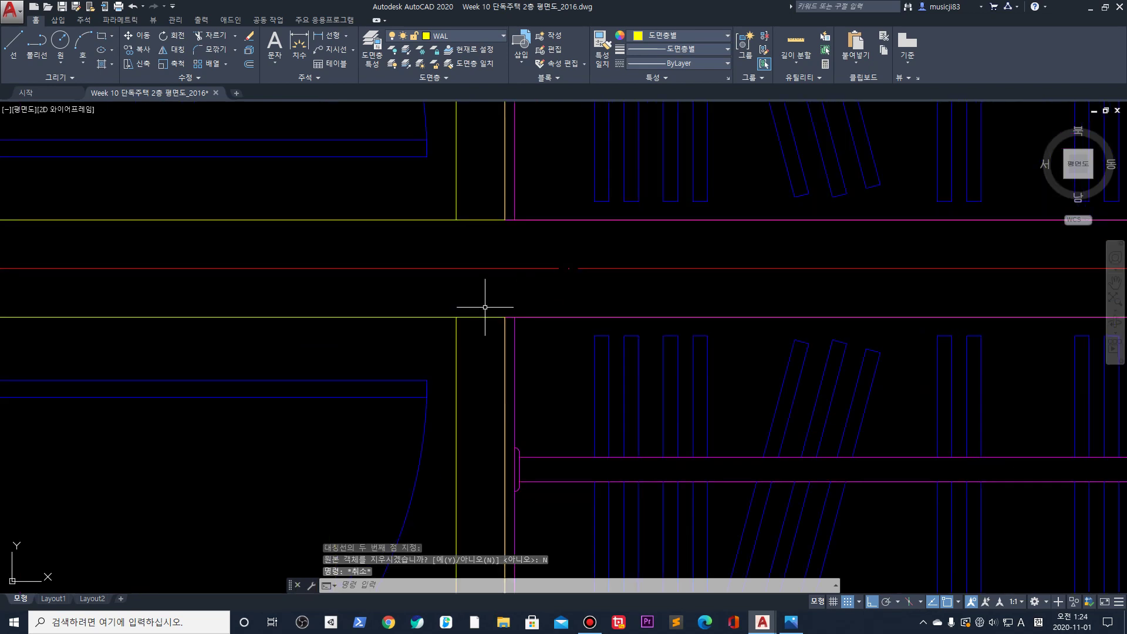
left_click(519, 269)
scroll(521, 265, "down", 4)
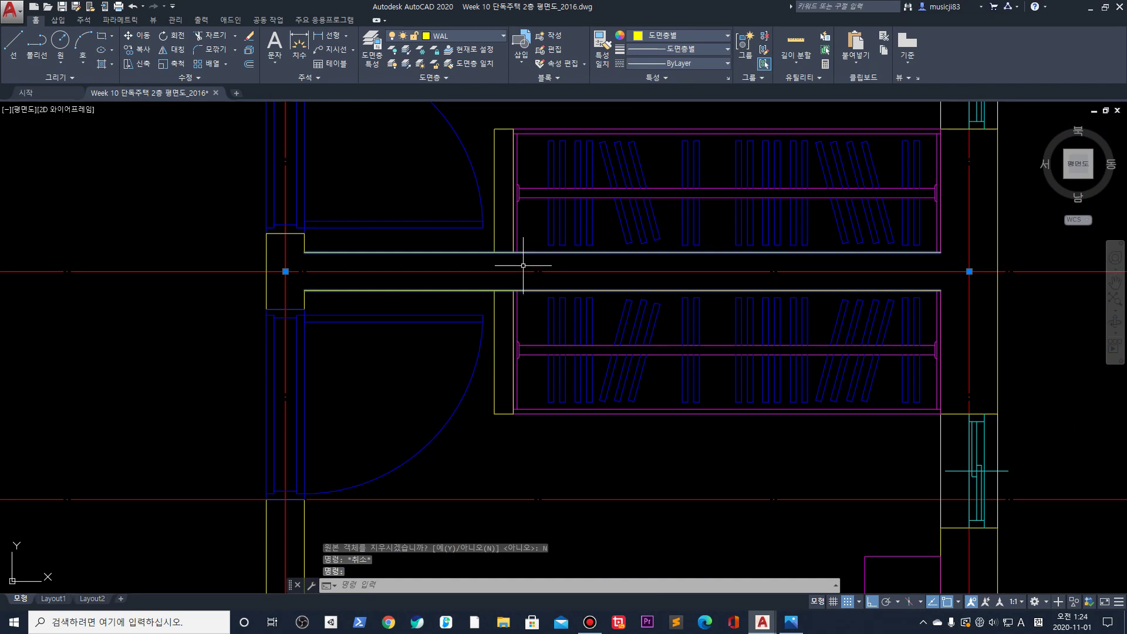
type("x")
key("Return")
scroll(503, 244, "up", 2)
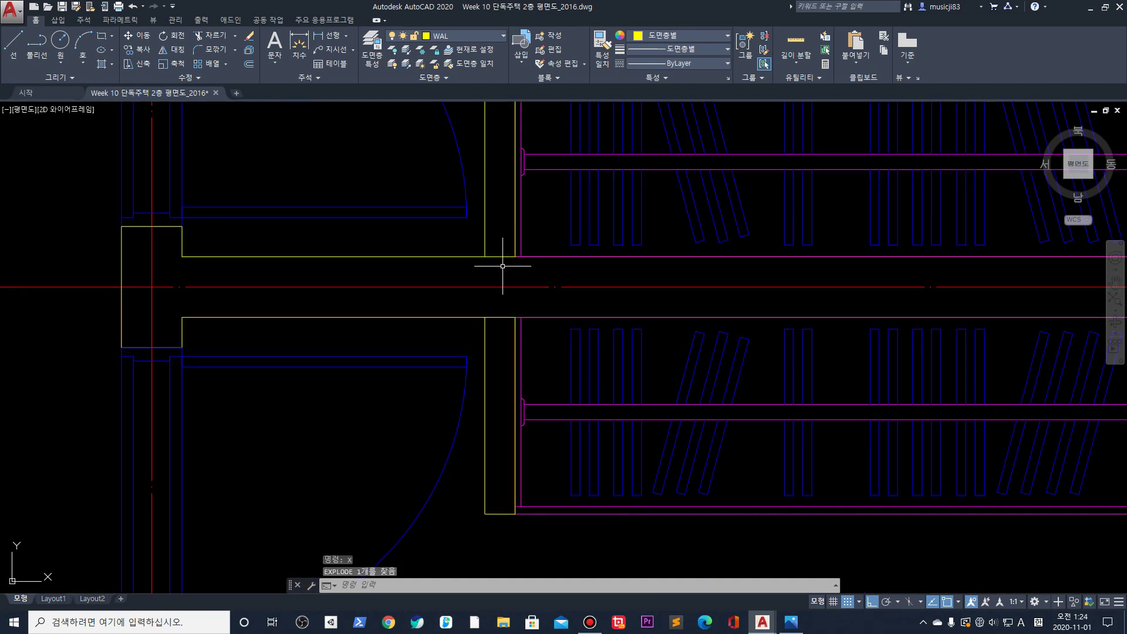
Try to trim the dividing wall's face between the edge lines of the lower wardrobe's partition
type("tr")
key("Return")
left_click(503, 239)
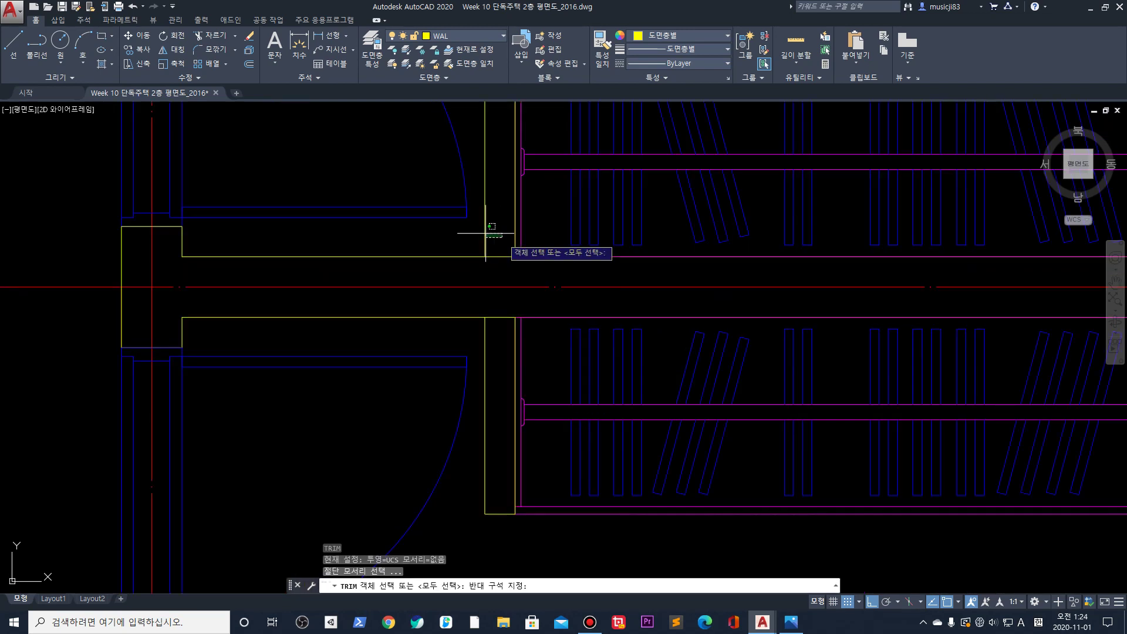
left_click(472, 211)
left_click(515, 244)
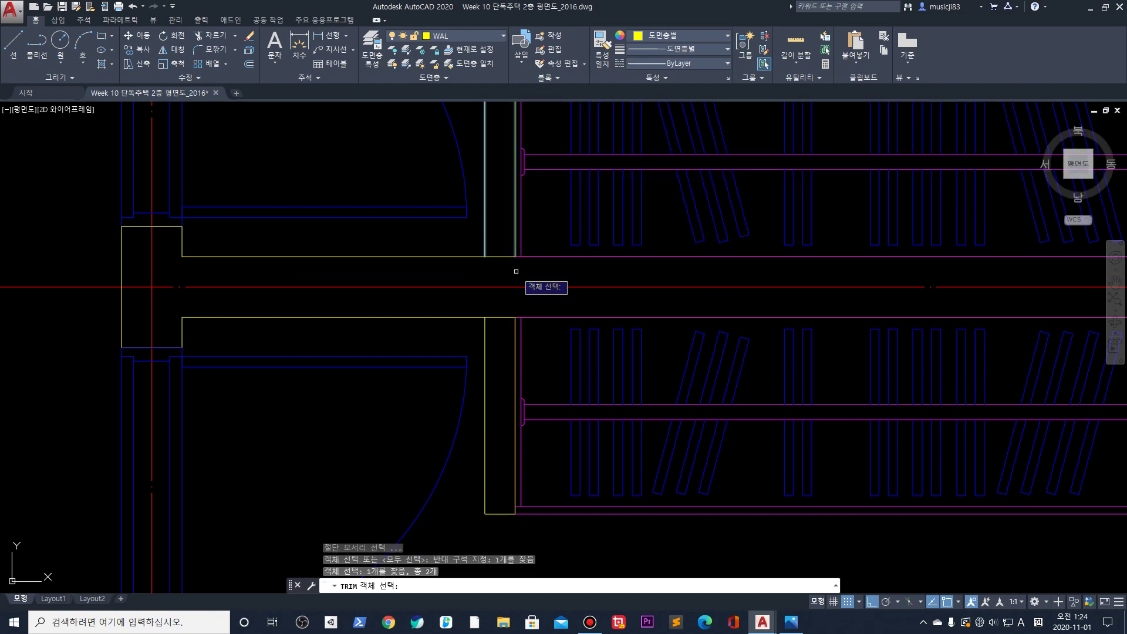
left_click(484, 351)
key("Return")
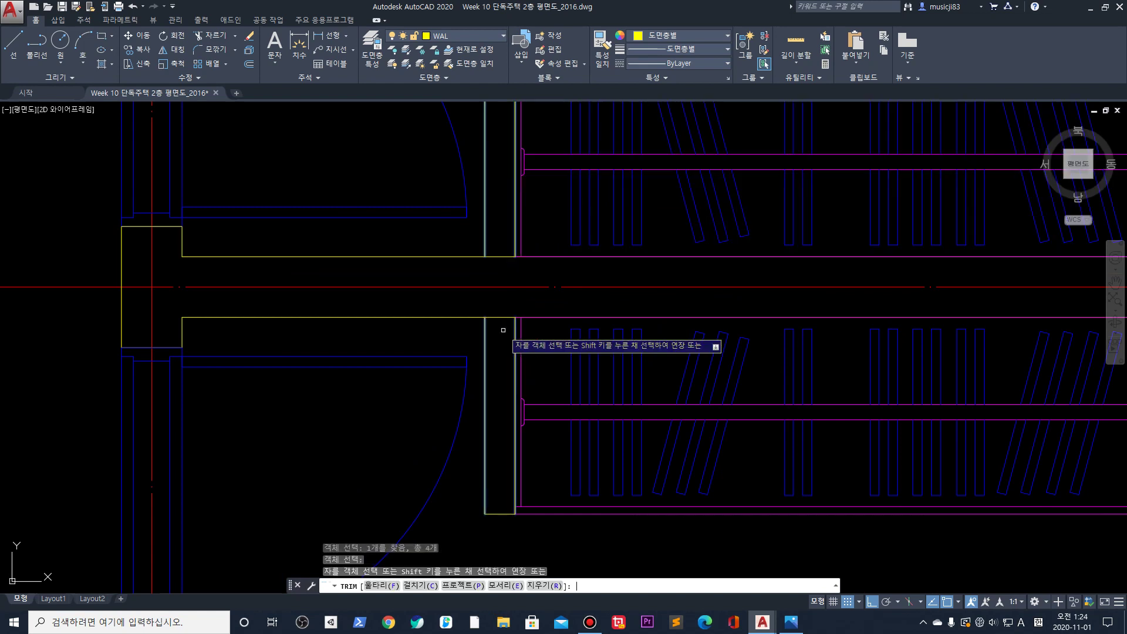
left_click(506, 334)
left_click(499, 300)
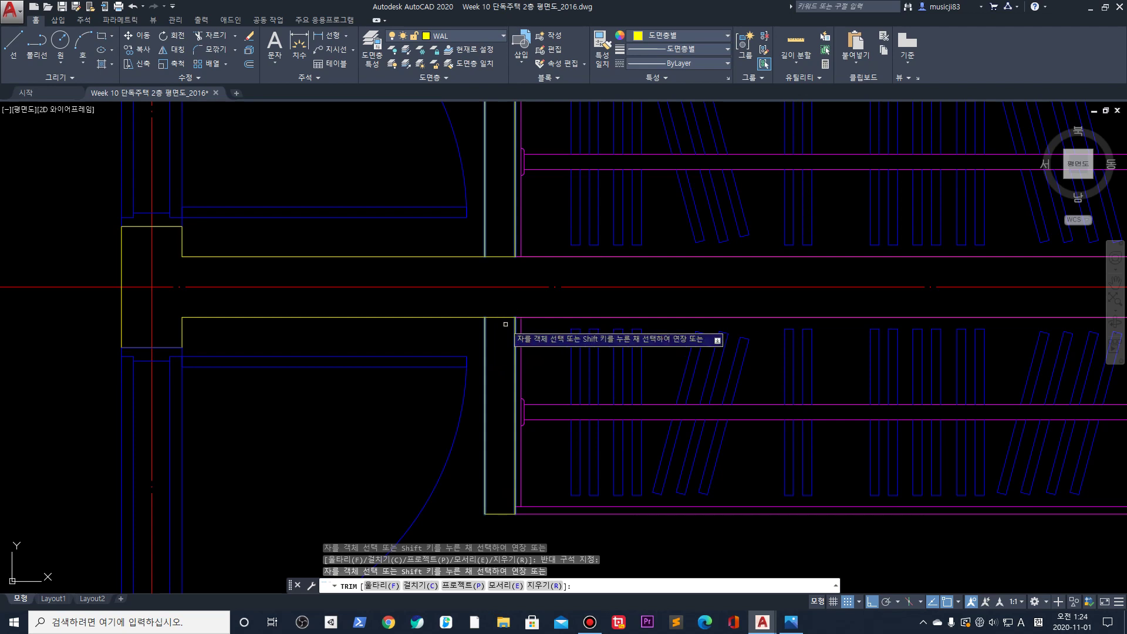
key("Escape")
key("Escape")
Try again to trim the wall's lower face, using that face and the lower partition's edges as cutting edges
left_click(458, 317)
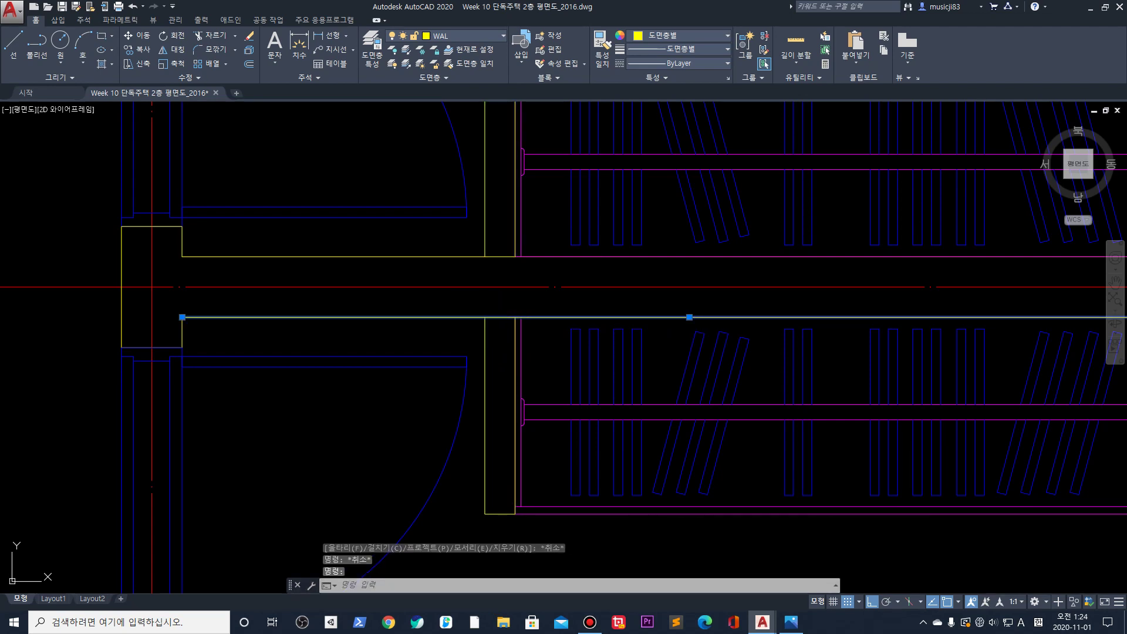
key("Escape")
left_click(483, 322)
scroll(484, 326, "up", 6)
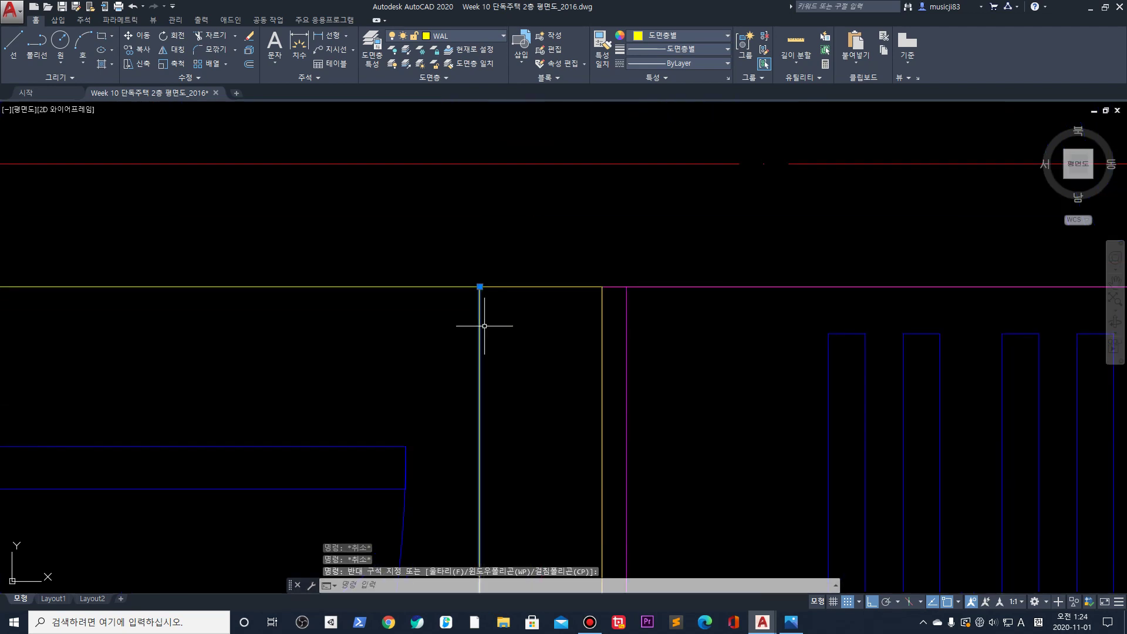
scroll(484, 325, "down", 2)
key("Escape")
key("Escape")
type("tr")
key("Return")
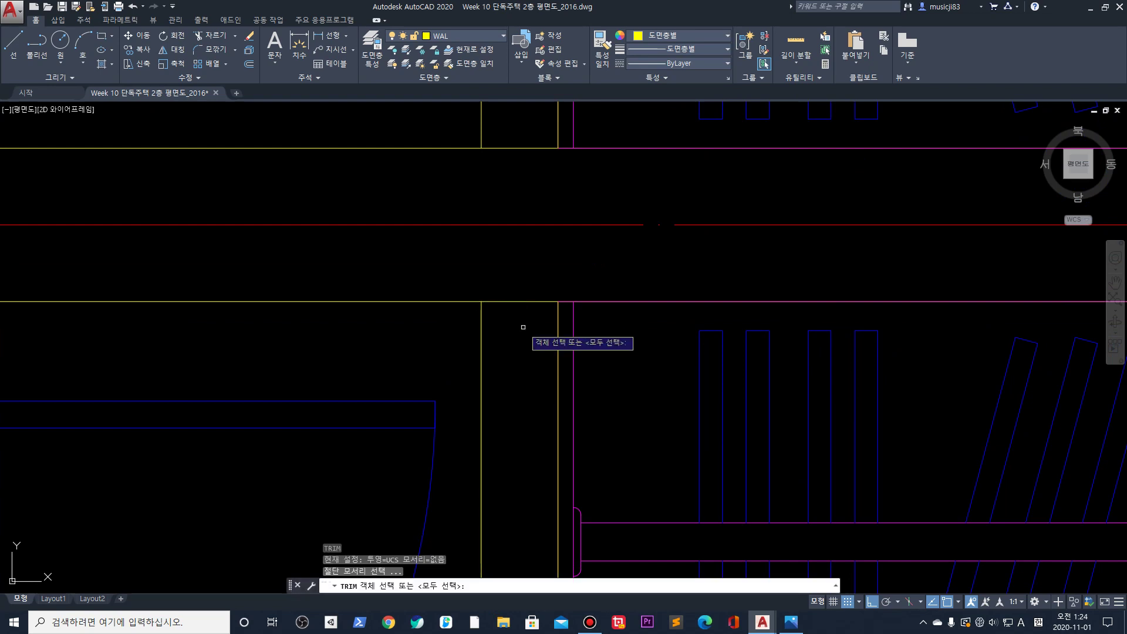
key("Escape")
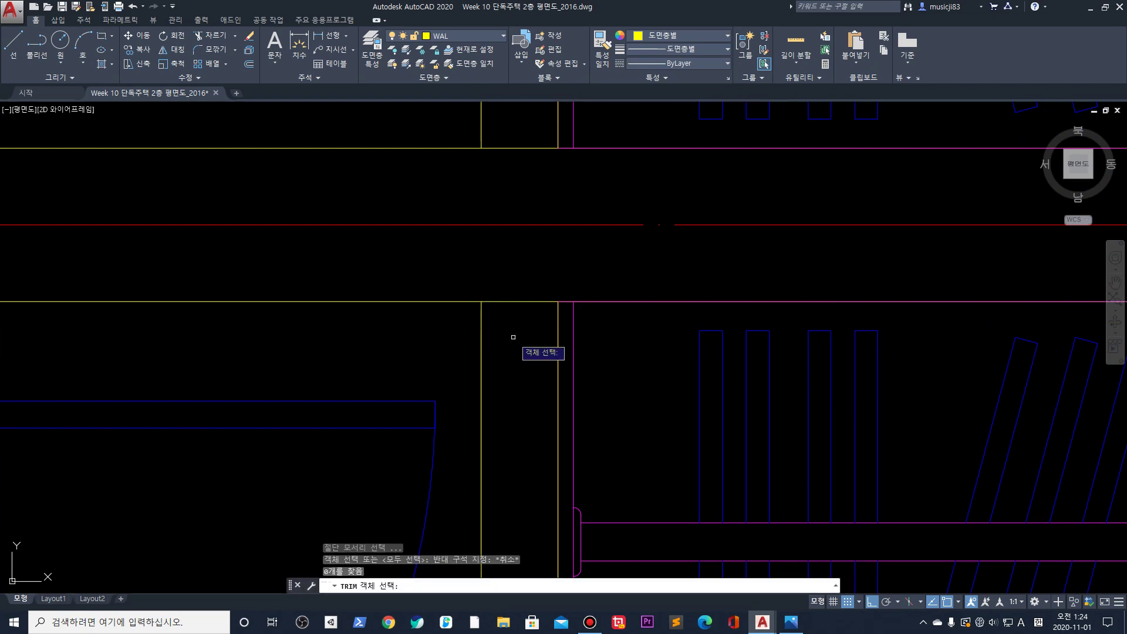
type("tr")
key("Return")
left_click(528, 346)
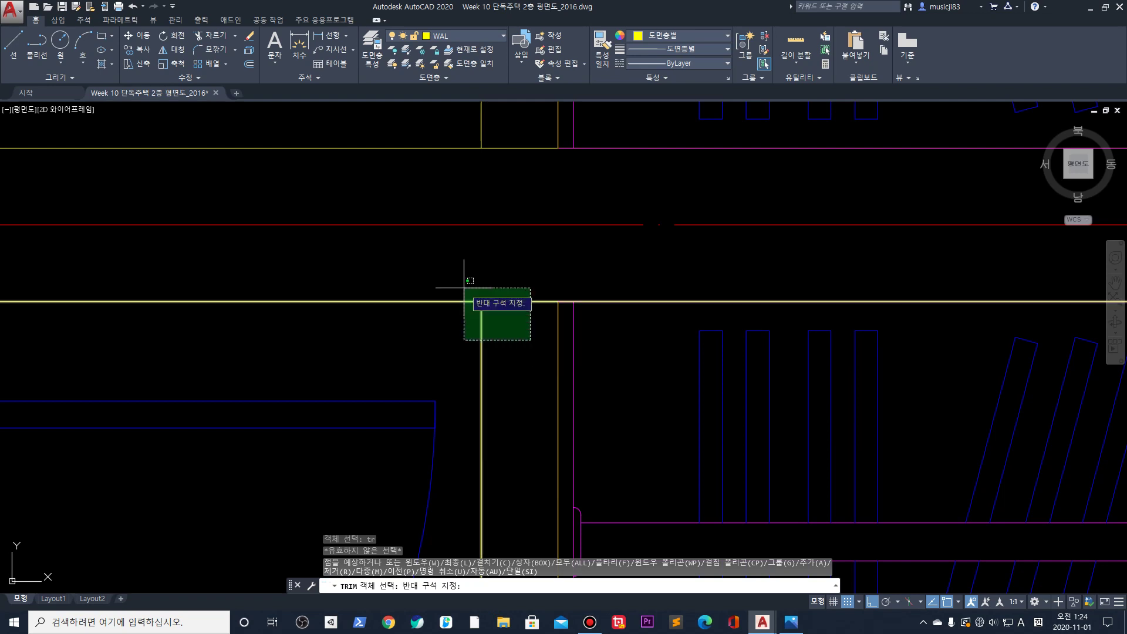
left_click(465, 297)
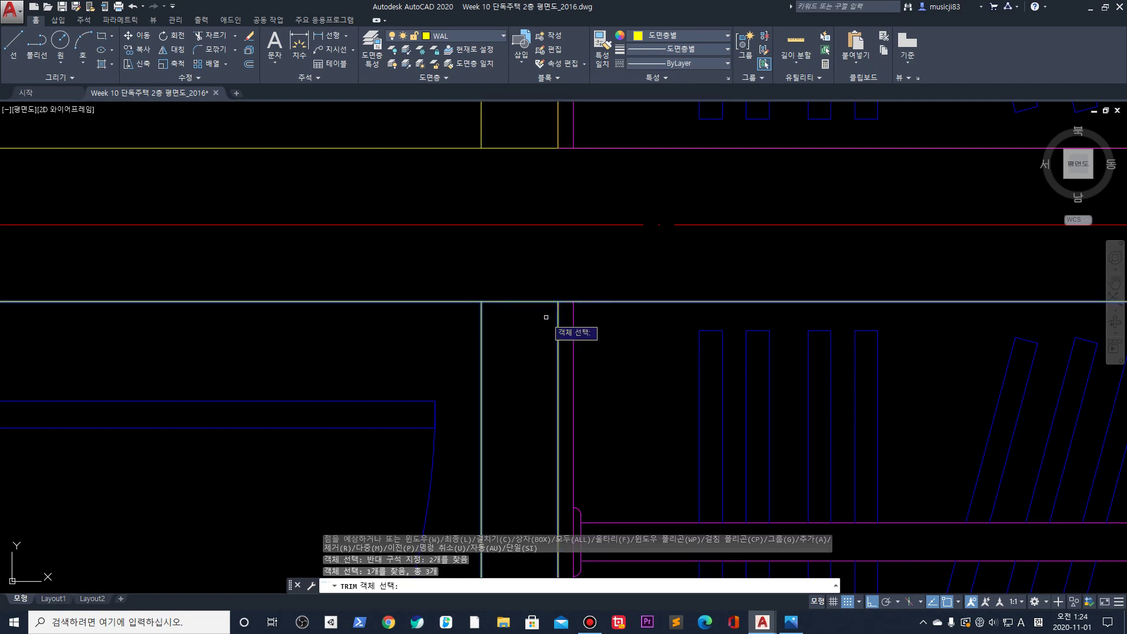
key("Return")
left_click(536, 295)
left_click(530, 299)
key("Escape")
key("Escape")
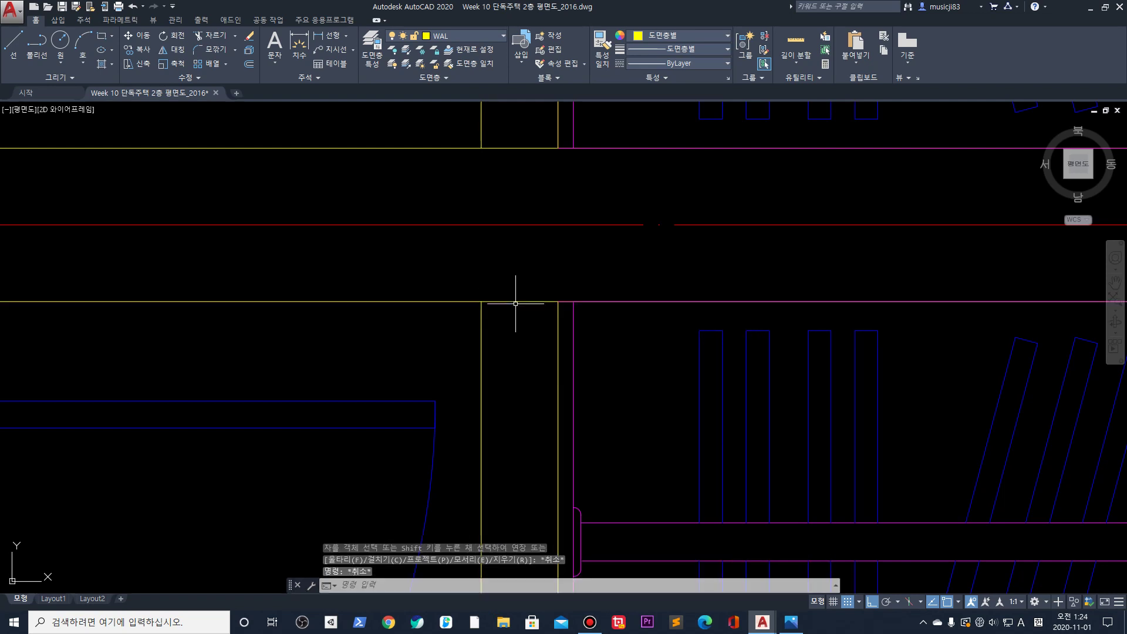
Examine how the dividing wall's lower face and the partition lines meet by selecting them individually
left_click(517, 302)
scroll(517, 299, "down", 5)
left_click(530, 294)
scroll(530, 294, "up", 5)
scroll(539, 310, "down", 2)
scroll(415, 308, "up", 2)
key("Escape")
left_click(552, 314)
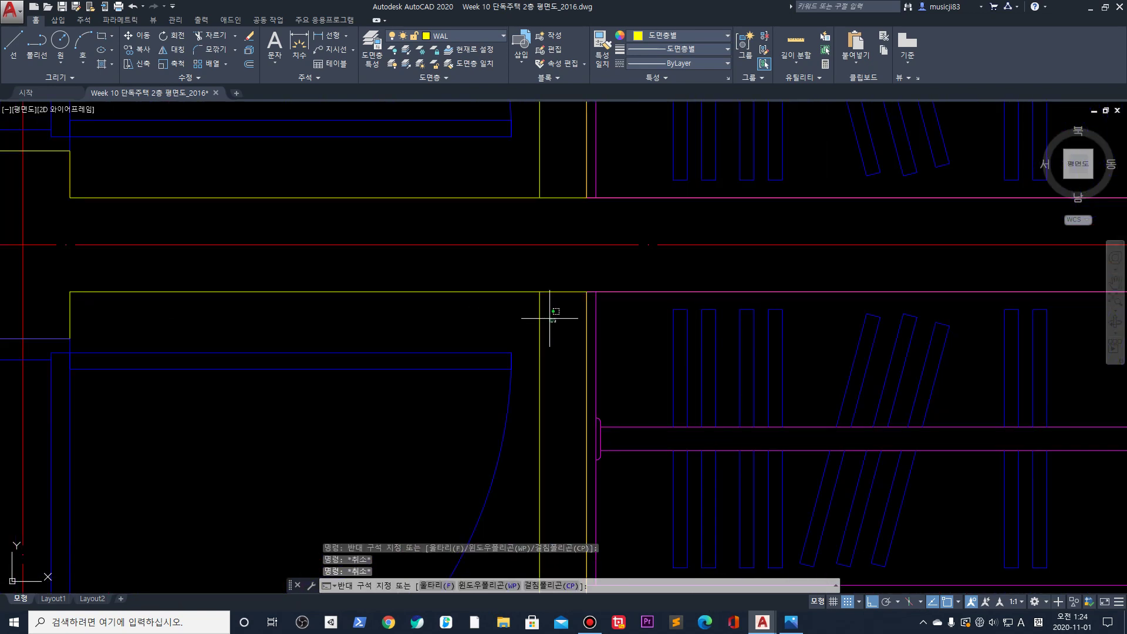
left_click(537, 310)
scroll(585, 288, "down", 3)
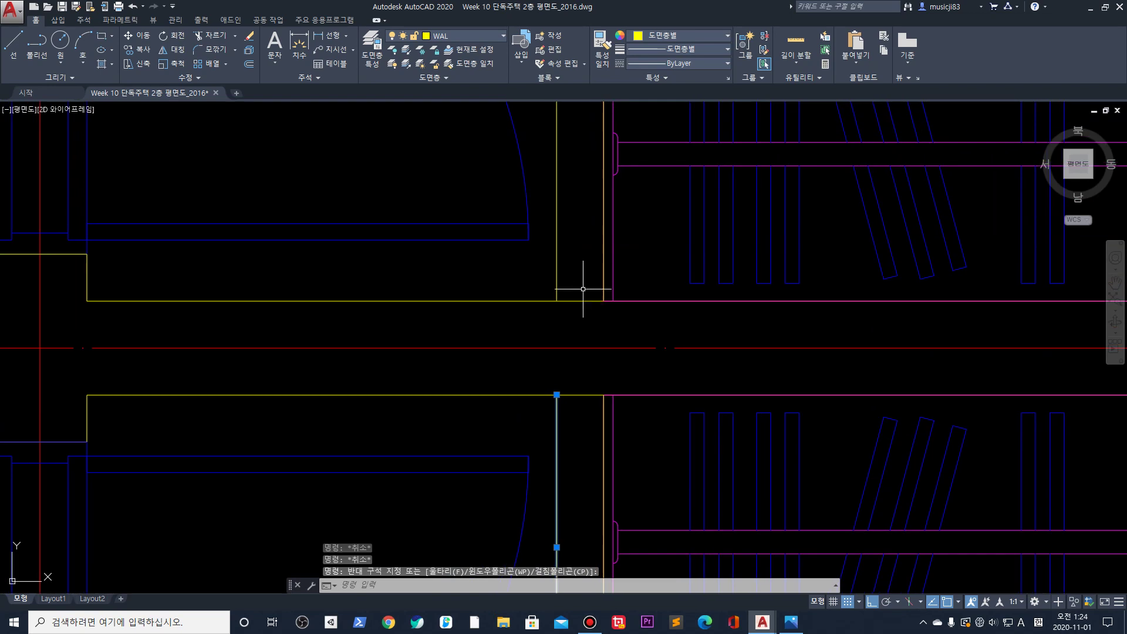
key("Escape")
scroll(592, 309, "down", 2)
key("Escape")
scroll(593, 309, "up", 4)
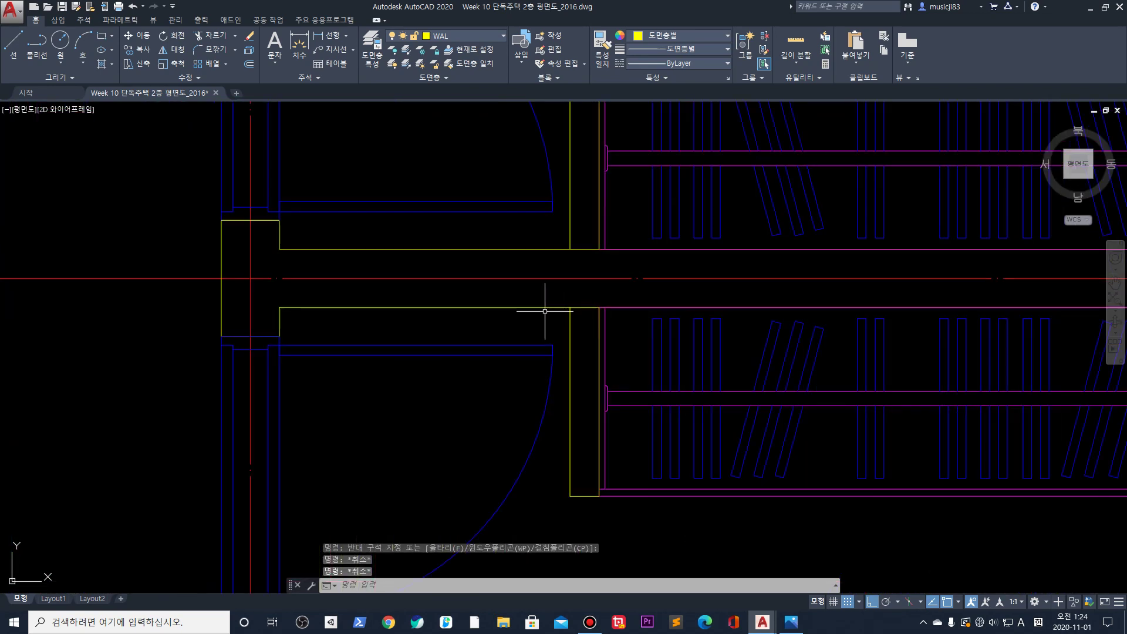
Shorten the dividing wall's lower face line so it ends at the door-side edge of the lower partition
left_click(543, 308)
scroll(546, 307, "down", 3)
scroll(811, 307, "up", 3)
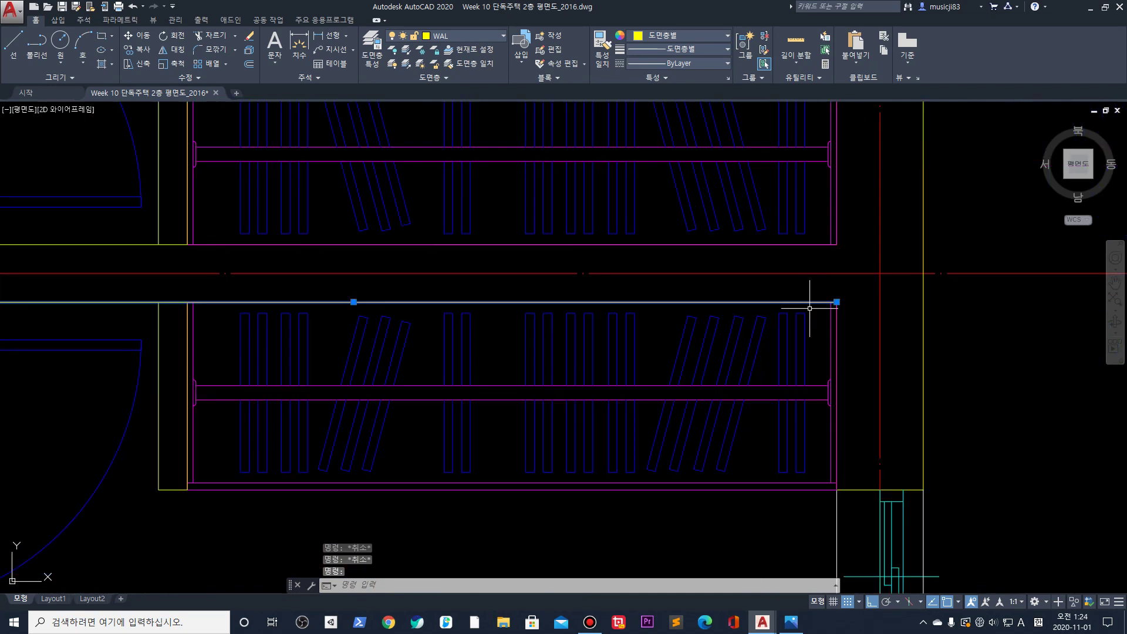
left_click(836, 301)
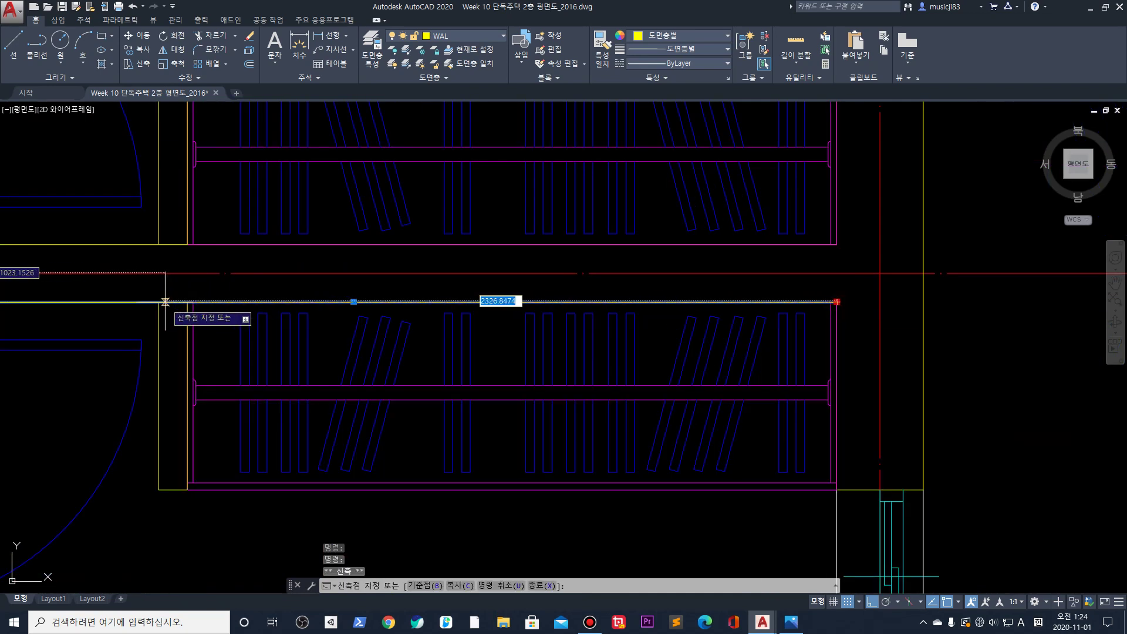
key("Escape")
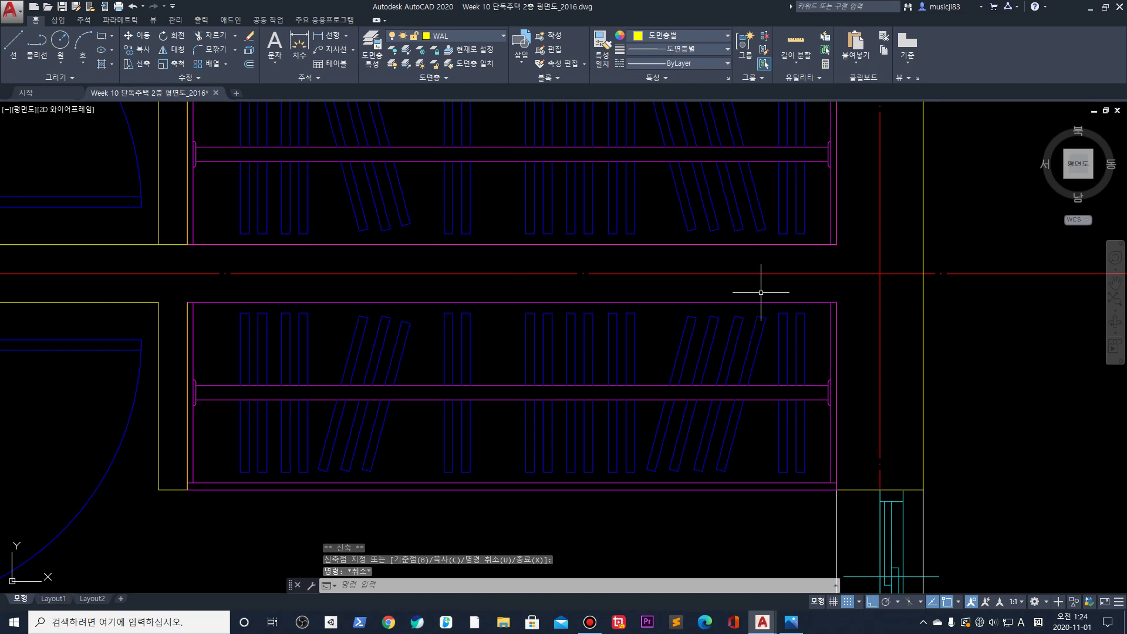
Draw a wall line along the lower wardrobe's back, from its window-side corner to the partition's wardrobe-side edge
type("l")
key("Return")
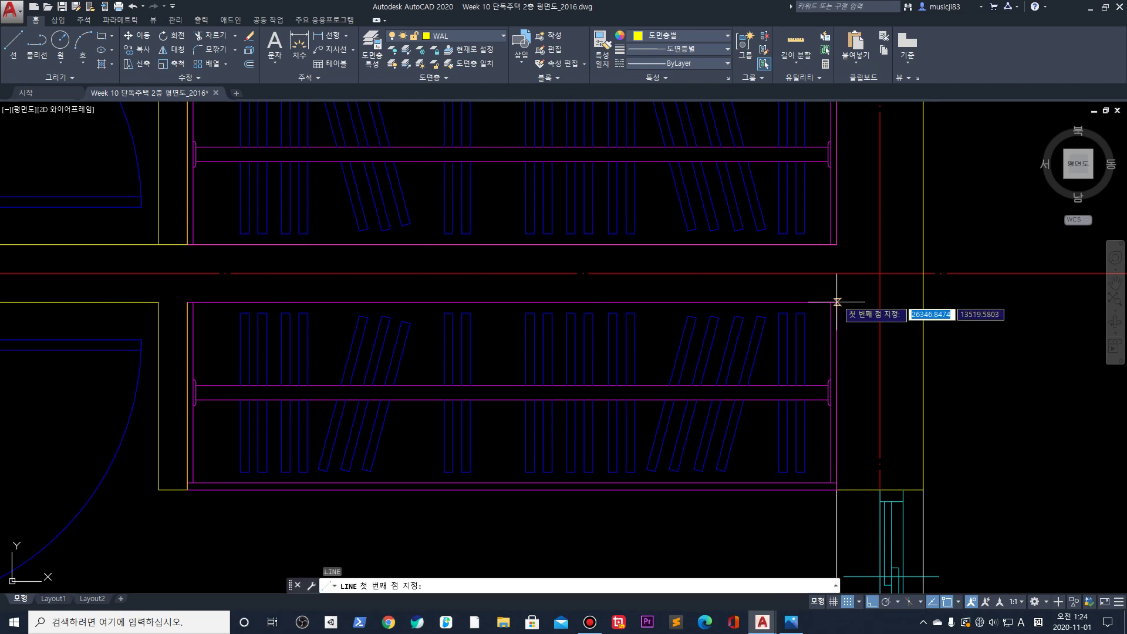
left_click(837, 302)
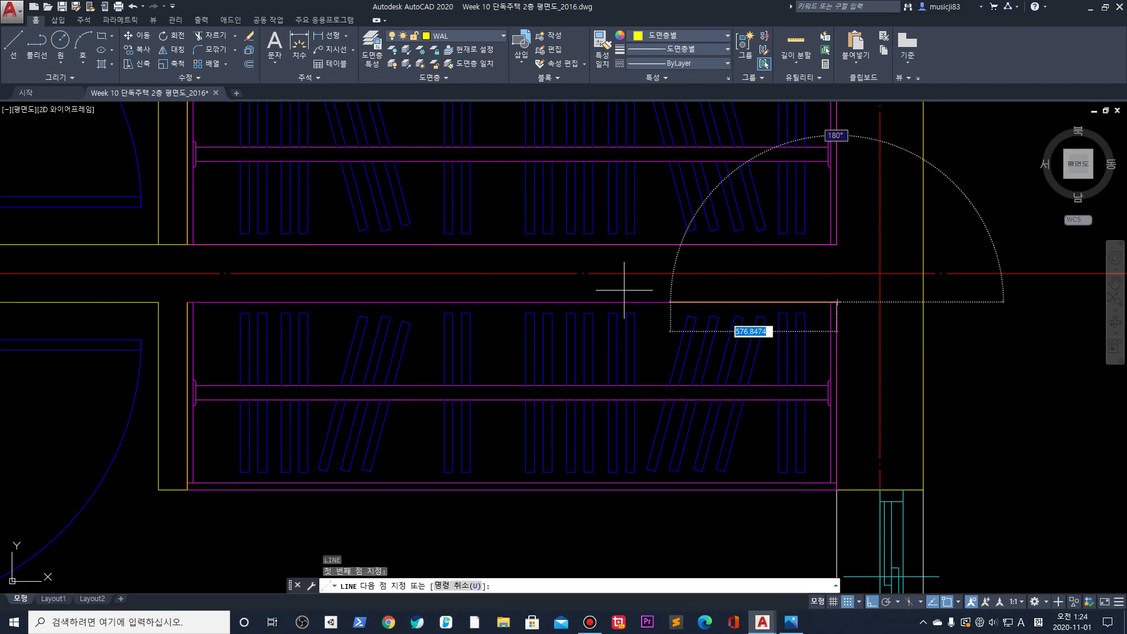
key("Escape")
key("Escape")
Shorten the dividing wall's upper face line so it ends at the door-side edge of the upper partition
middle_click_drag(241, 235, 370, 310)
left_click(351, 317)
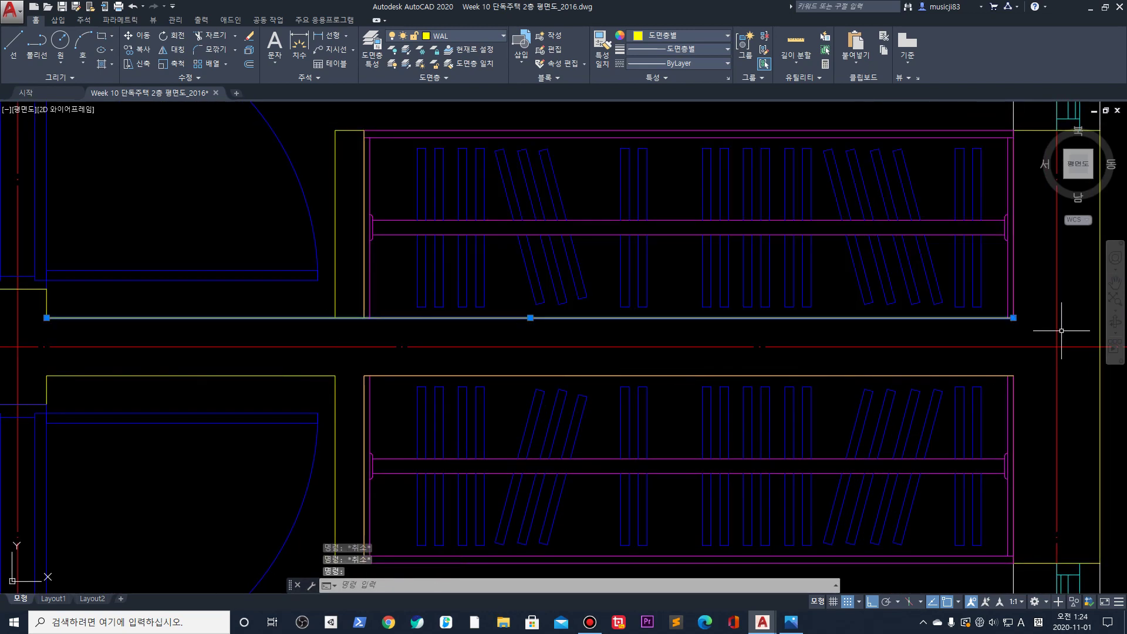
left_click(1013, 318)
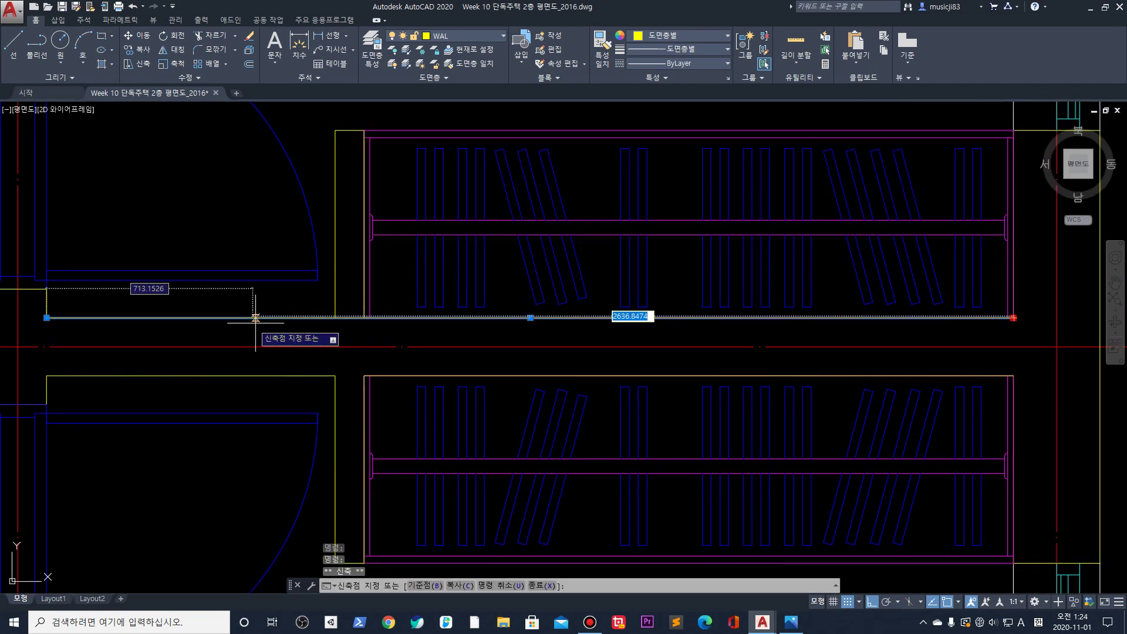
left_click(335, 318)
key("Escape")
key("Escape")
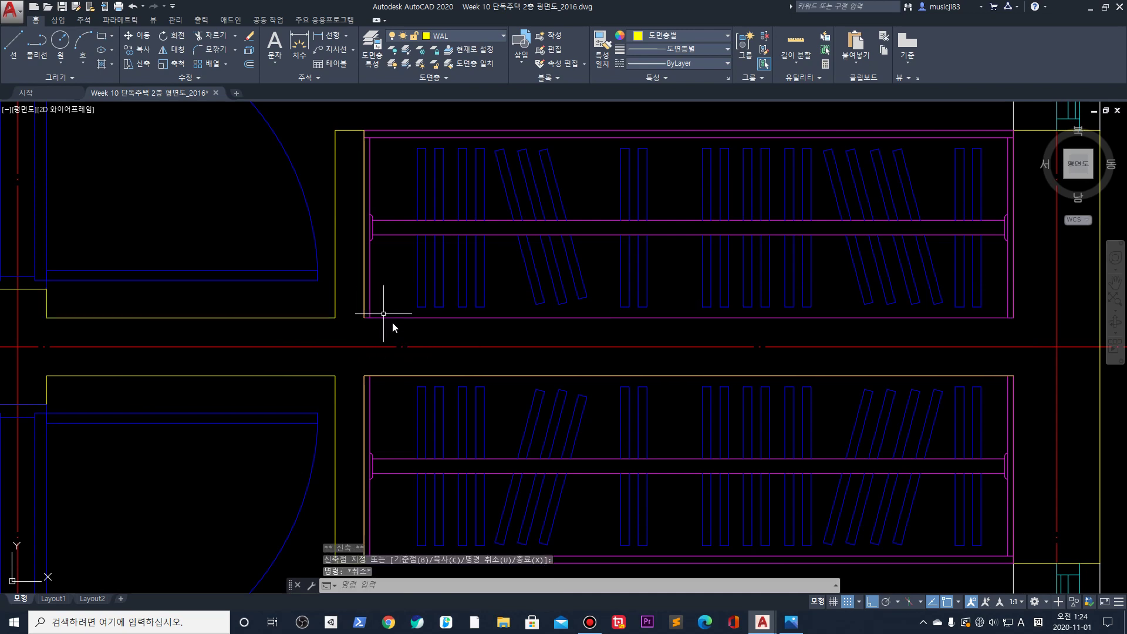
Draw a wall line along the upper wardrobe's back, from the partition's wardrobe-side edge to its window-side corner
type("l")
key("space")
left_click(364, 317)
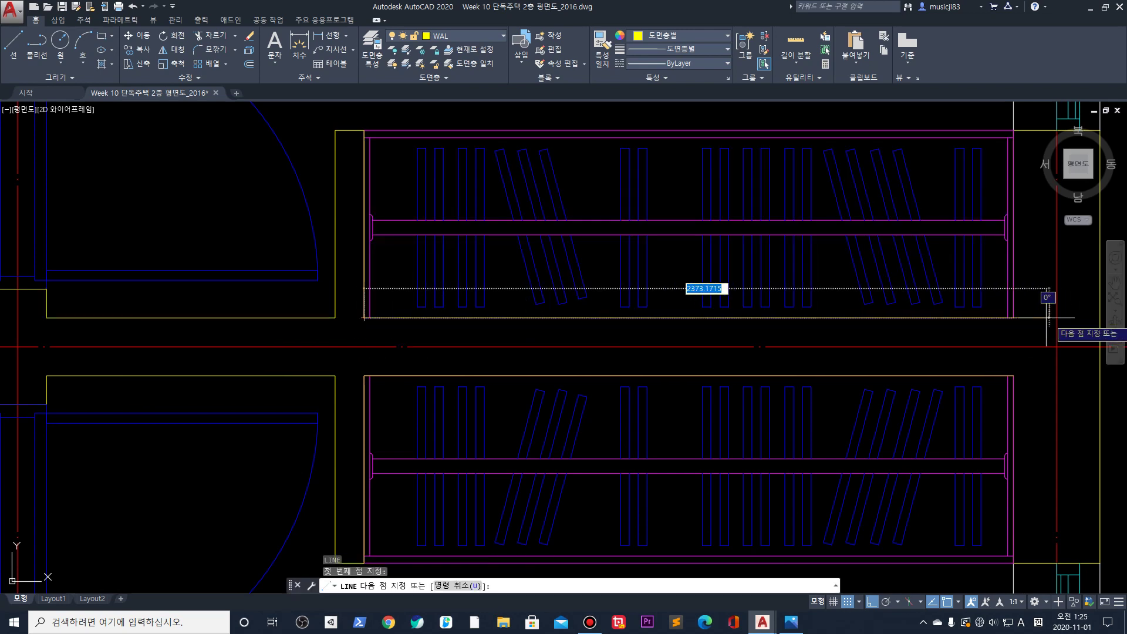
key("Escape")
scroll(800, 322, "down", 6)
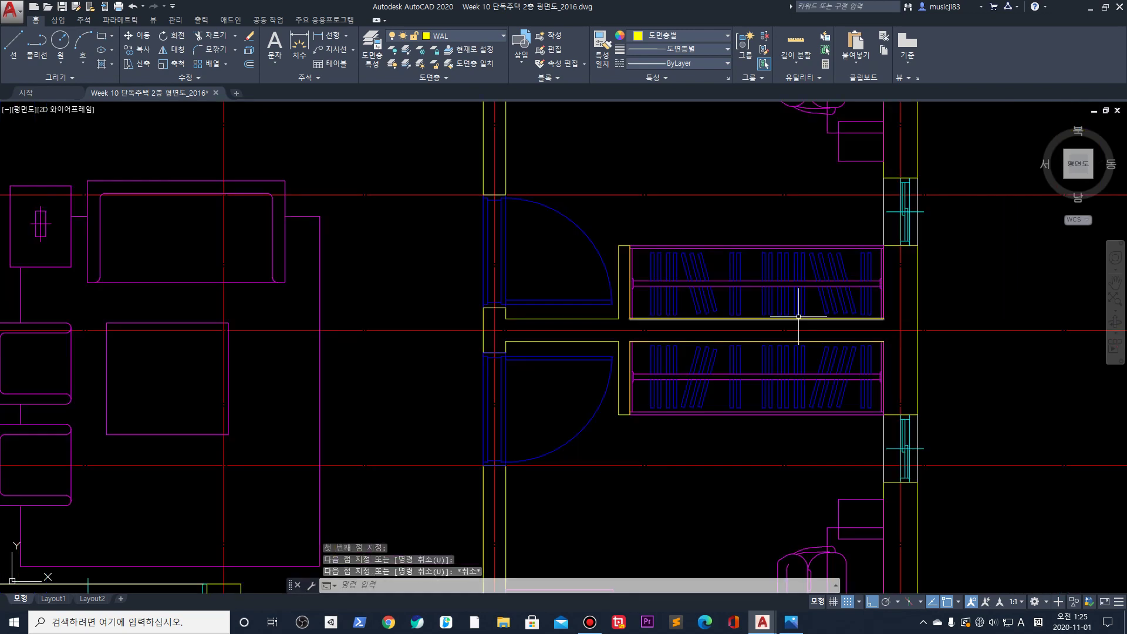
scroll(752, 317, "up", 2)
scroll(390, 327, "down", 5)
Copy the DN/UP stair block from the symbol area into the stairwell, placing its lower-left tread end at the left wall's lower inner corner with ortho off
middle_click_drag(479, 236, 611, 323)
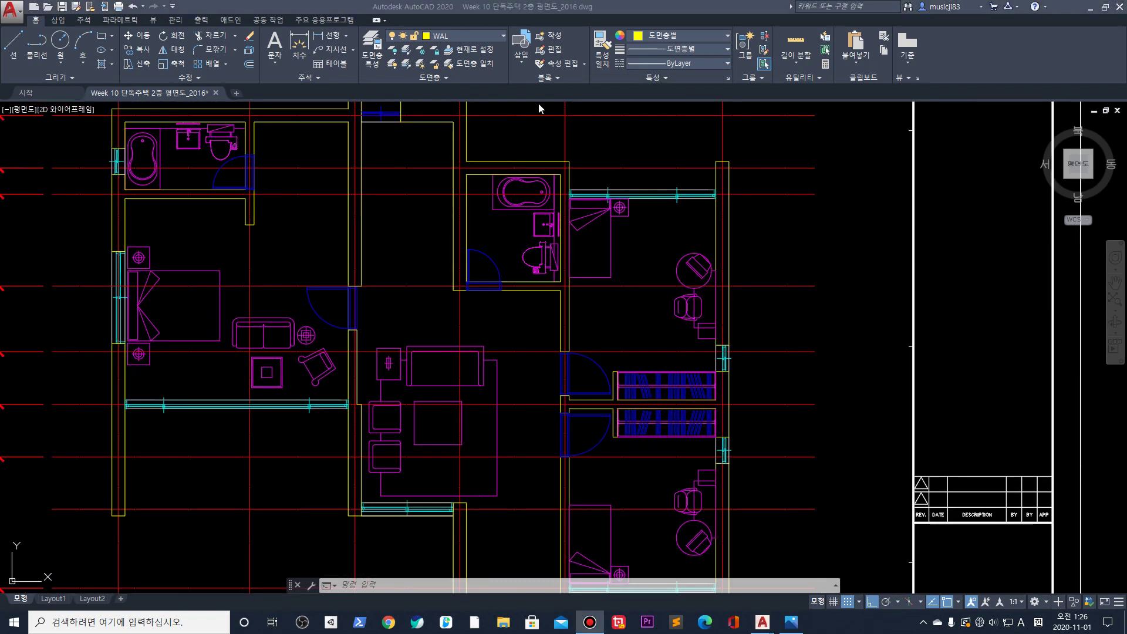
scroll(215, 220, "down", 3)
middle_click_drag(42, 254, 378, 262)
scroll(285, 410, "up", 5)
left_click(289, 409)
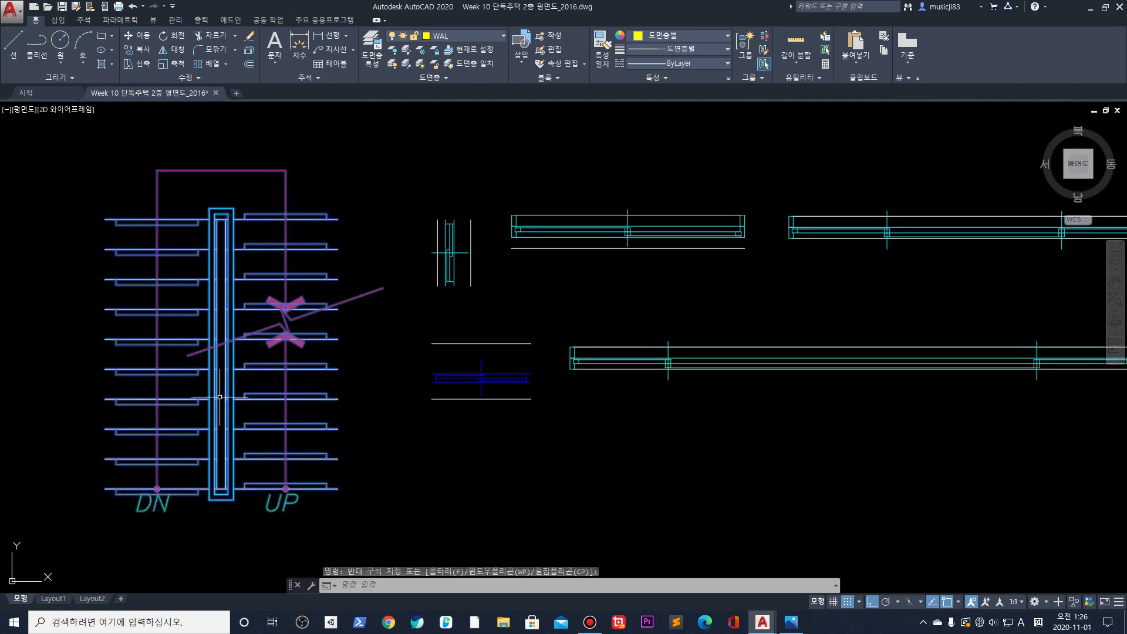
scroll(268, 409, "down", 2)
type("co")
key("Return")
scroll(138, 467, "up", 4)
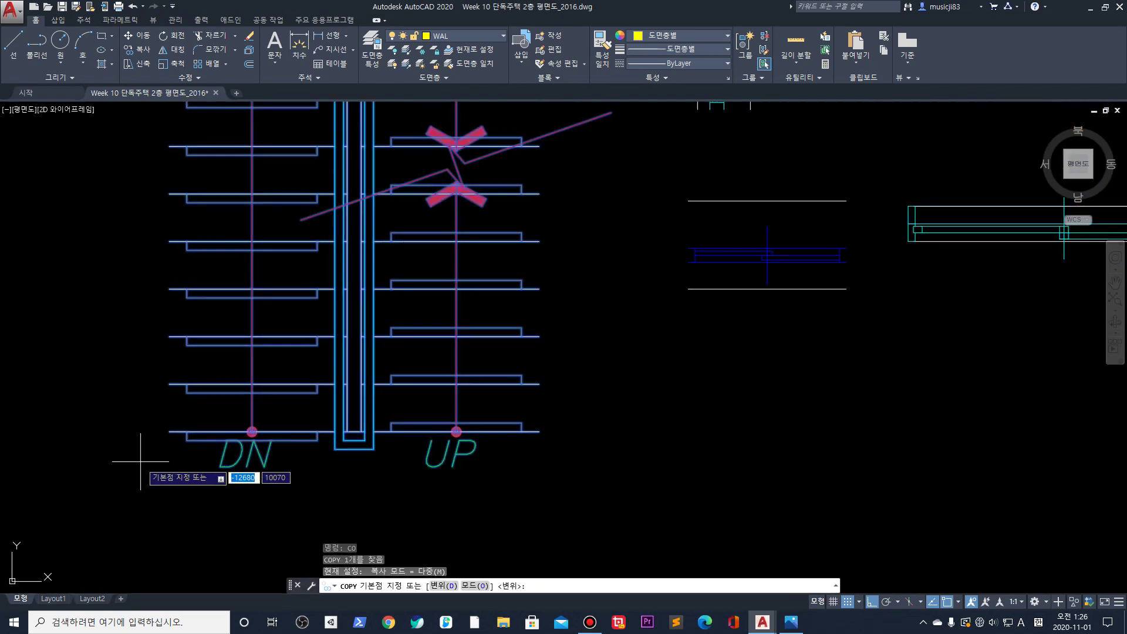
left_click(171, 432)
scroll(174, 434, "down", 8)
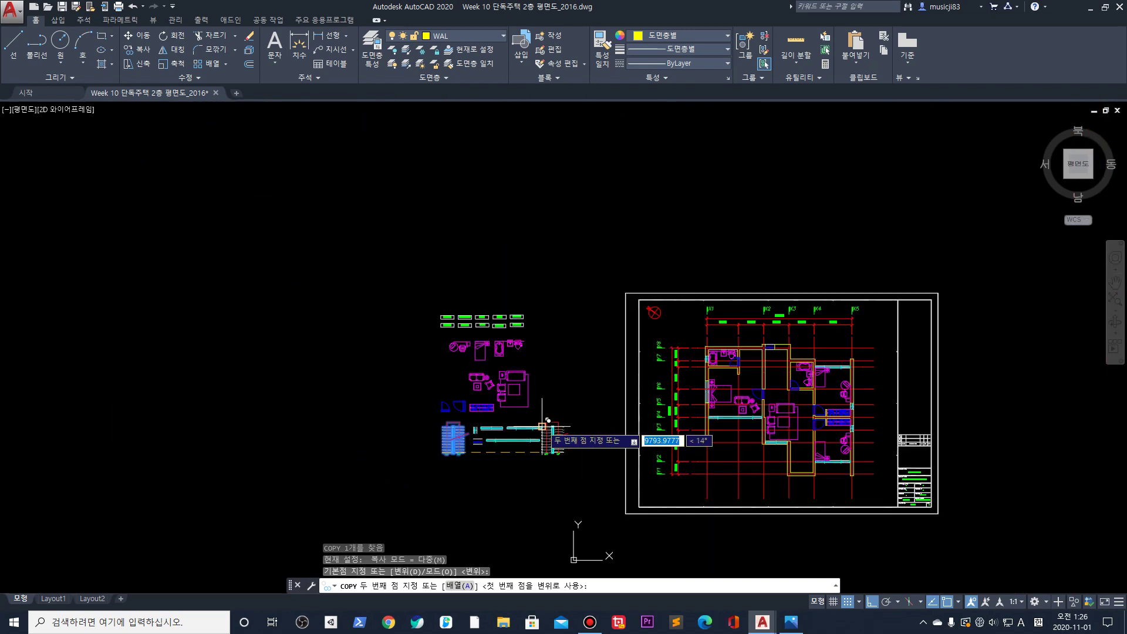
scroll(675, 381, "up", 2)
key("F8")
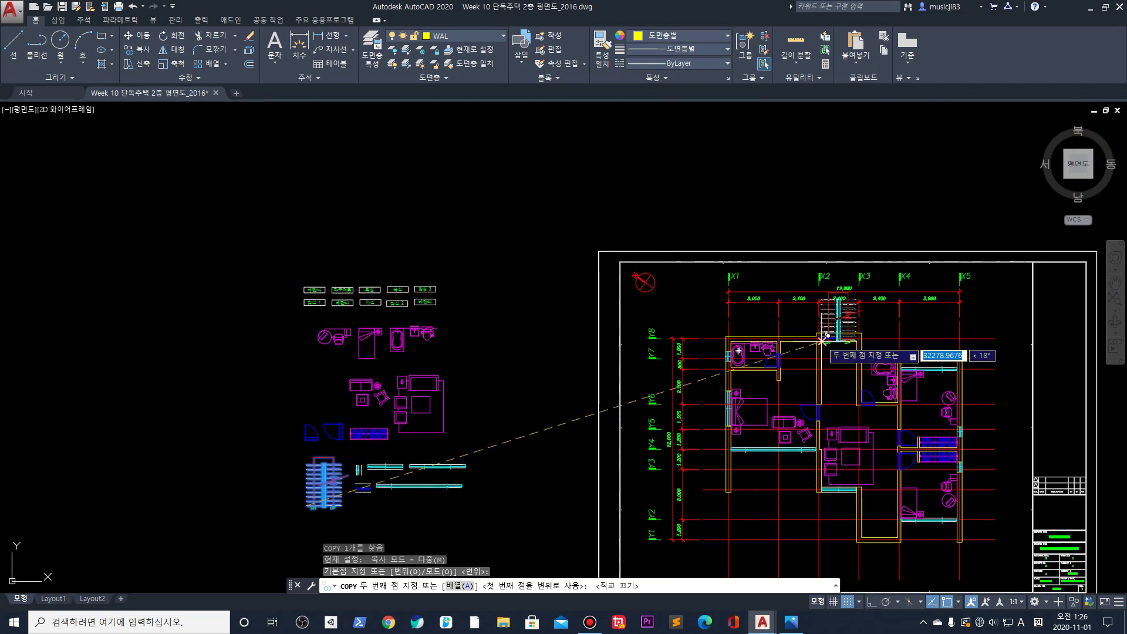
scroll(834, 411, "up", 6)
scroll(683, 419, "down", 2)
scroll(674, 423, "up", 8)
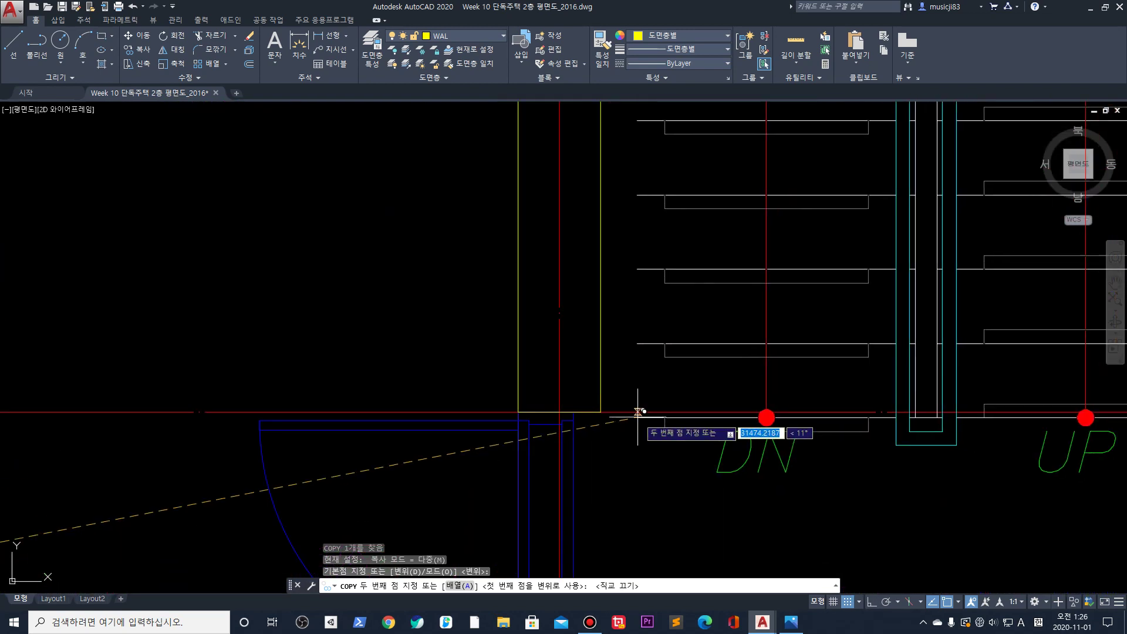
scroll(600, 412, "down", 6)
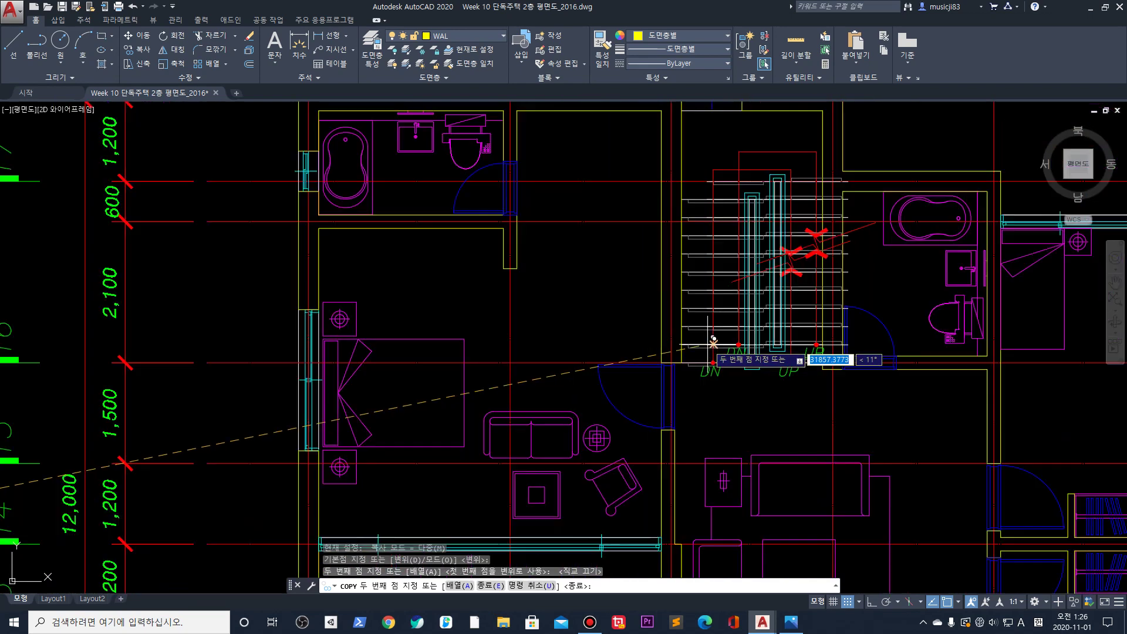
key("Escape")
scroll(756, 297, "down", 4)
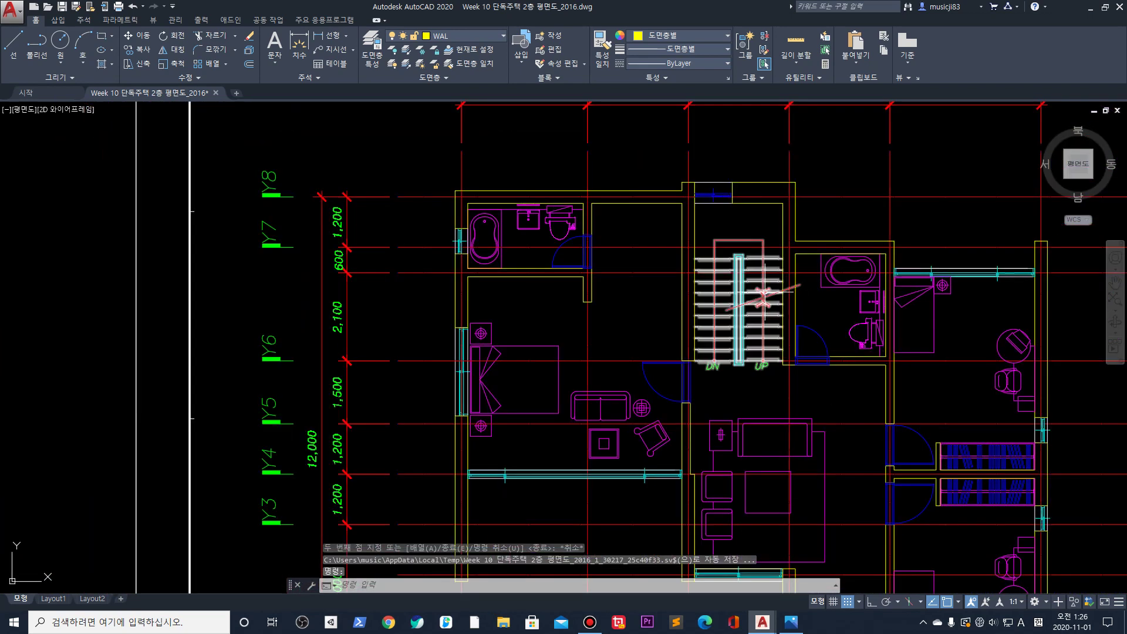
Make ELE2 the current layer and draw a line closing the lower-right balcony opening between the outer ends of its side walls
key("Escape")
scroll(717, 293, "up", 1)
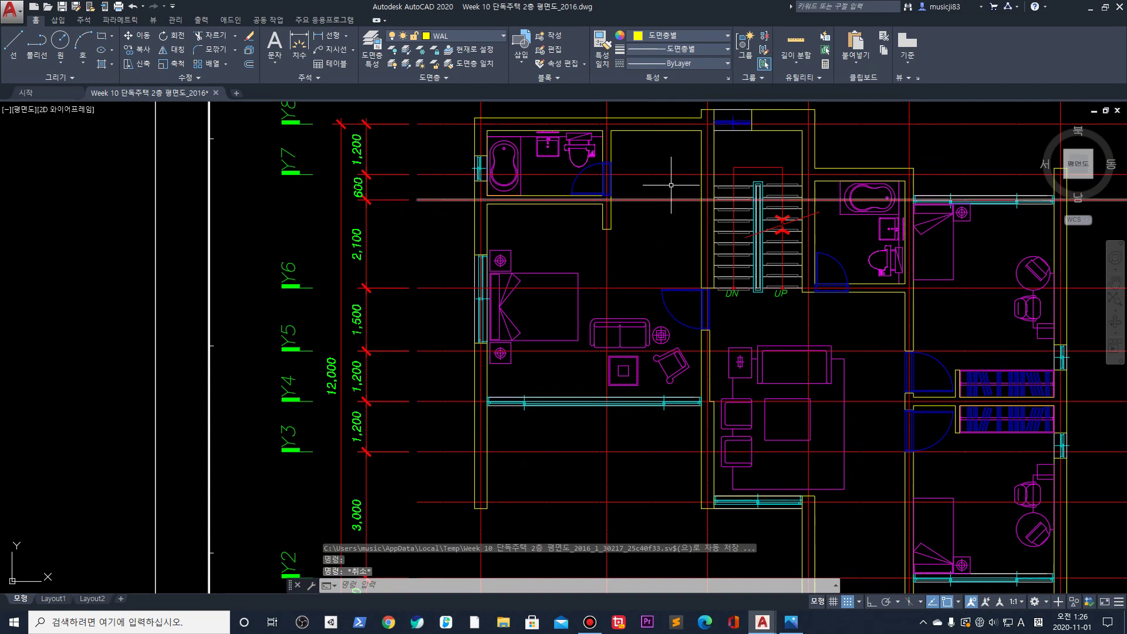
middle_click_drag(865, 400, 765, 115)
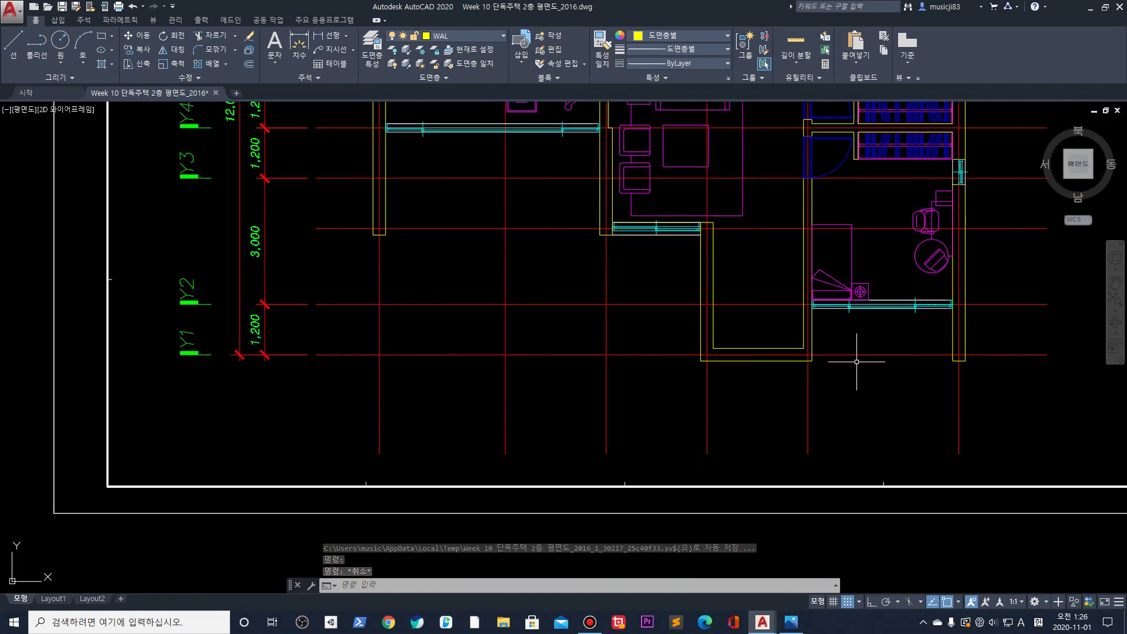
scroll(899, 358, "up", 4)
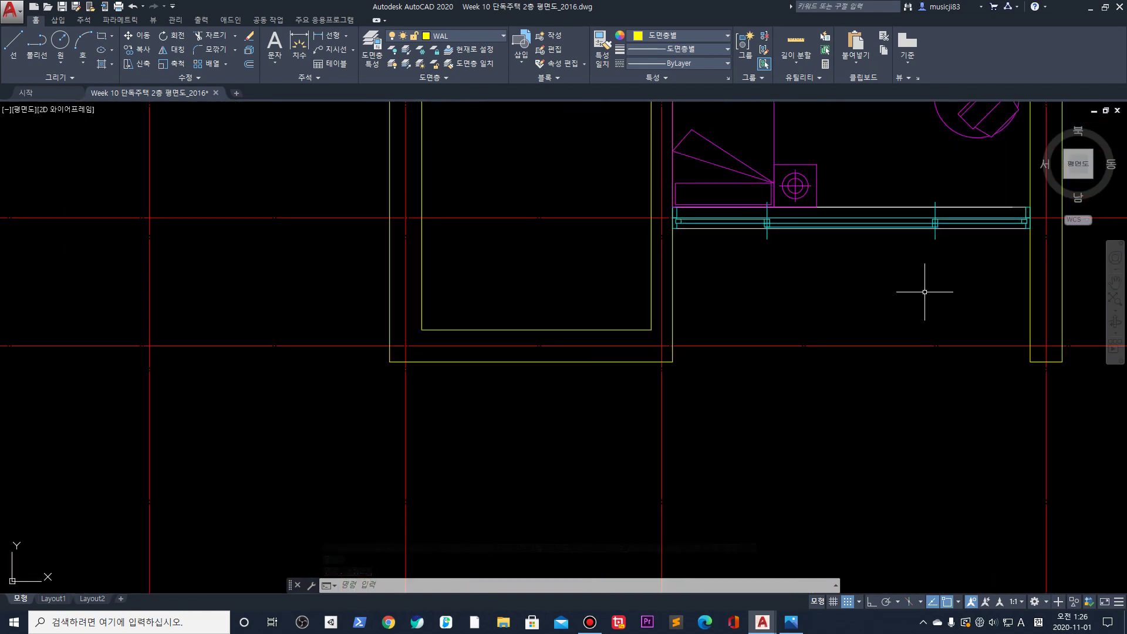
left_click(443, 36)
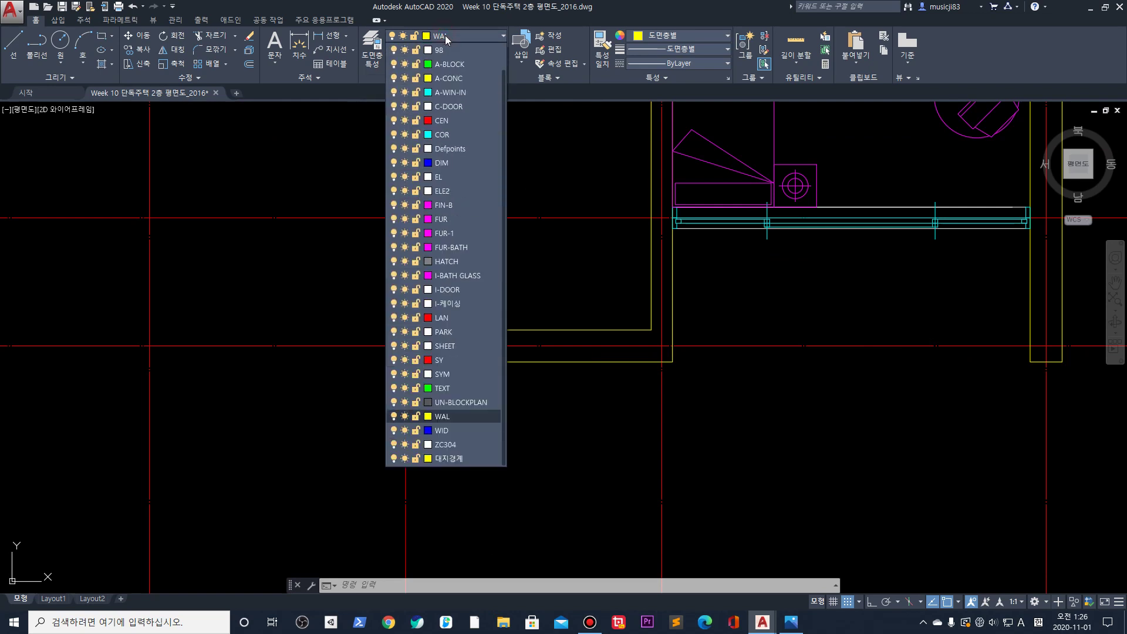
left_click(453, 191)
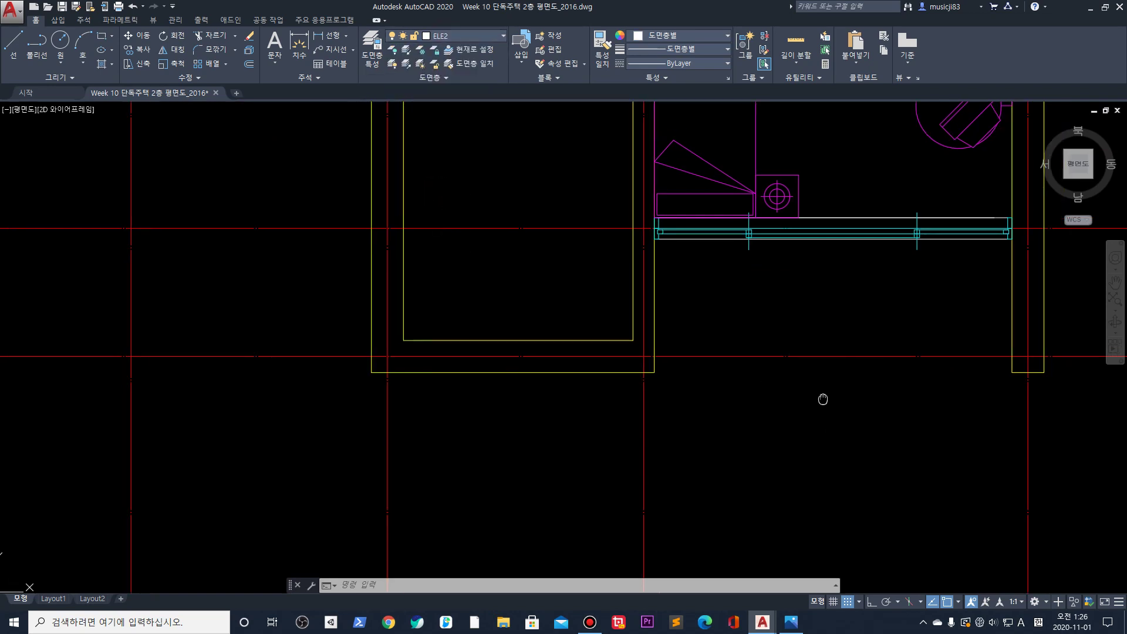
middle_click_drag(837, 393, 727, 425)
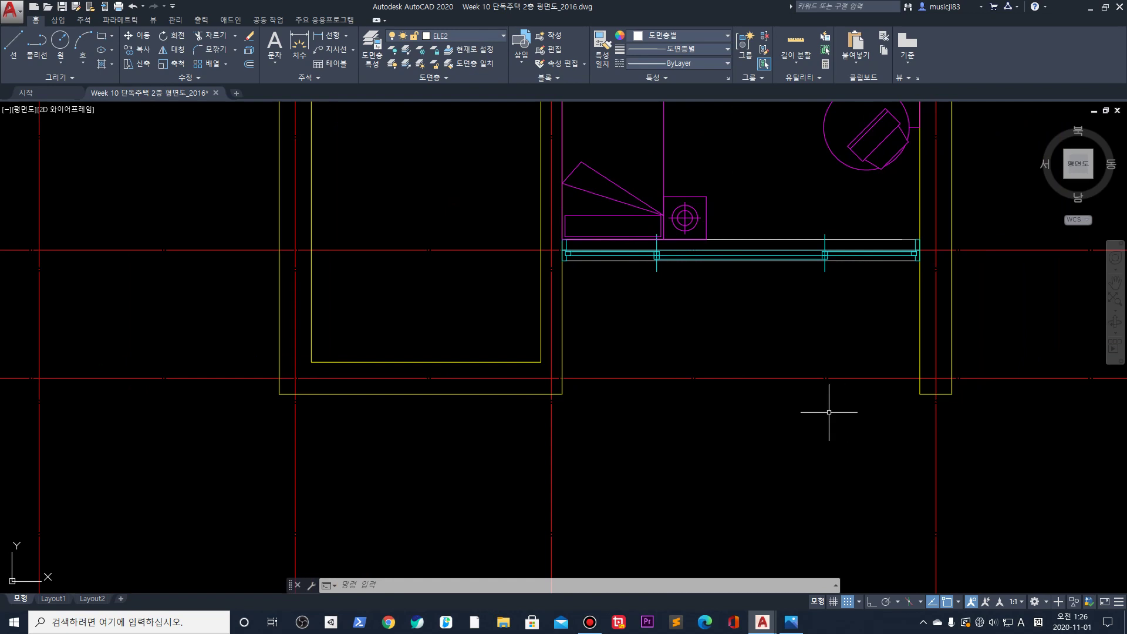
type("l")
key("Return")
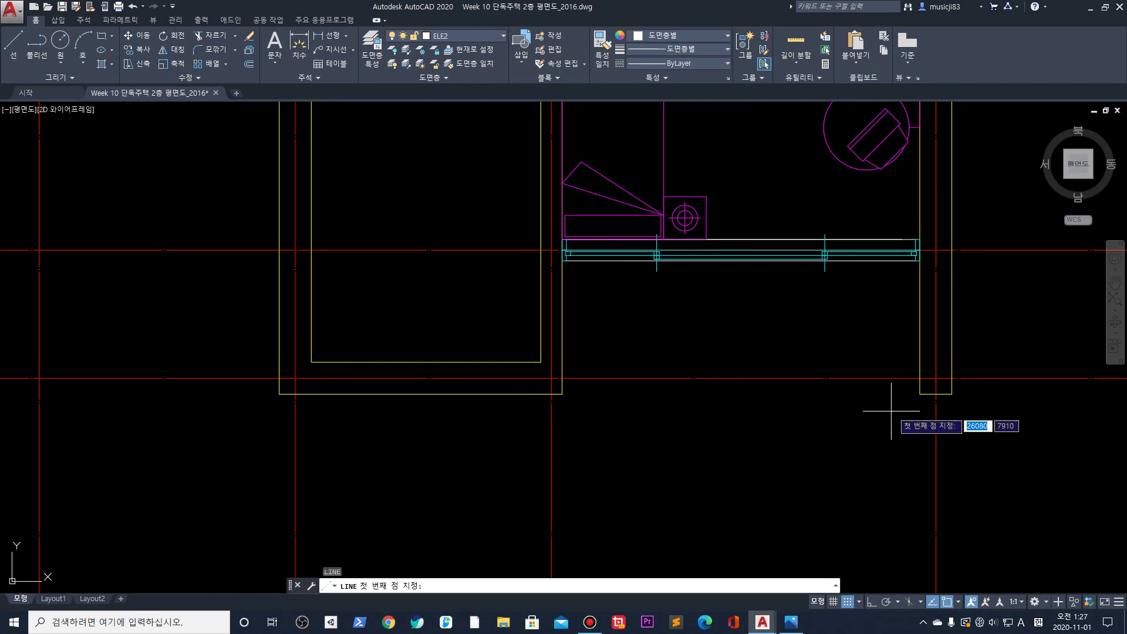
left_click(920, 394)
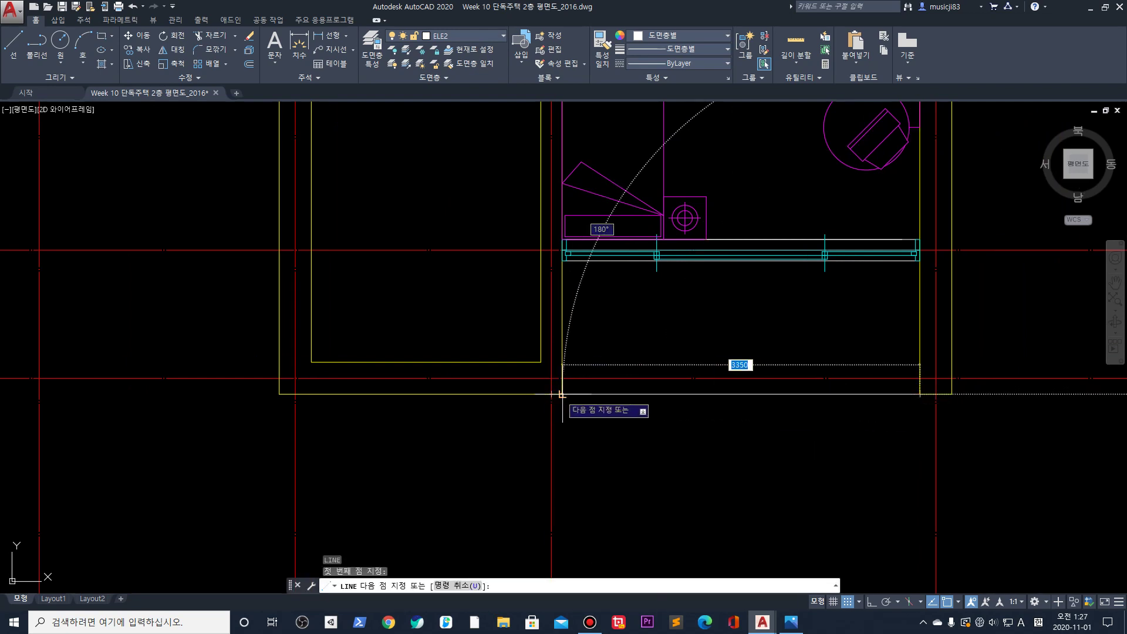
left_click(551, 394)
key("Return")
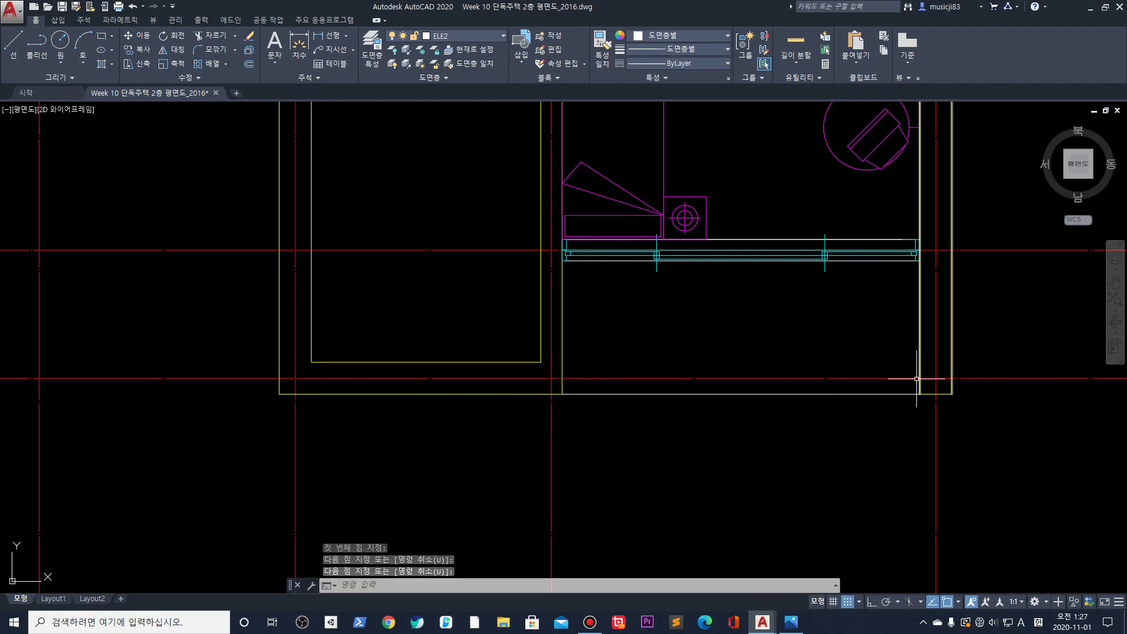
Draw a multiline at scale 50 along grid line Y1 between the lower-right balcony's side walls
key("Return")
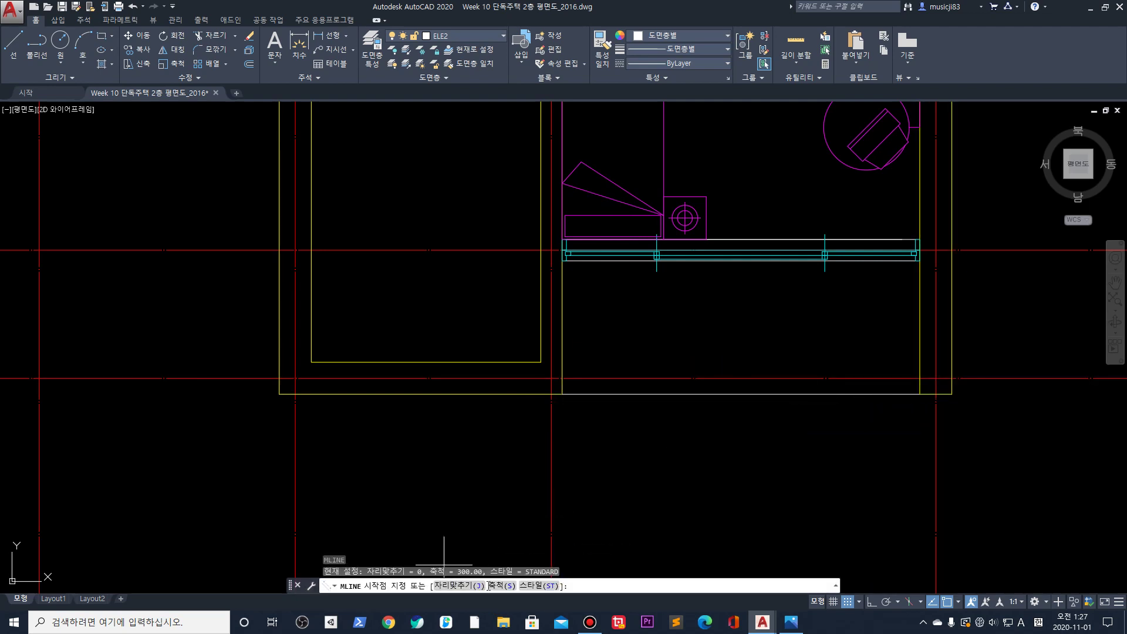
left_click(508, 584)
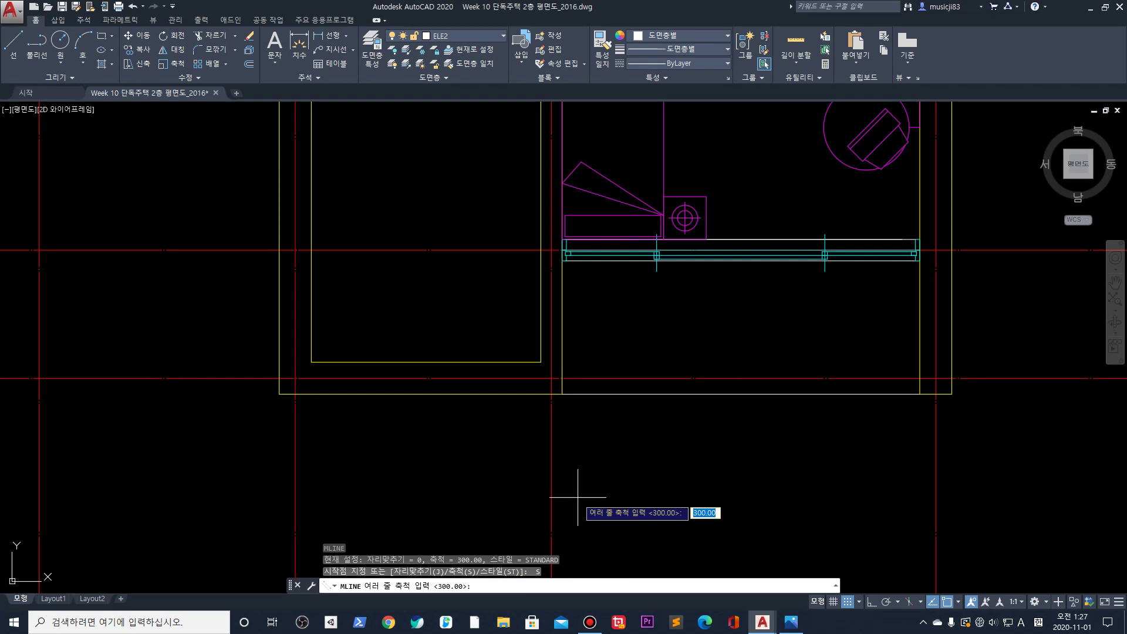
key("Return")
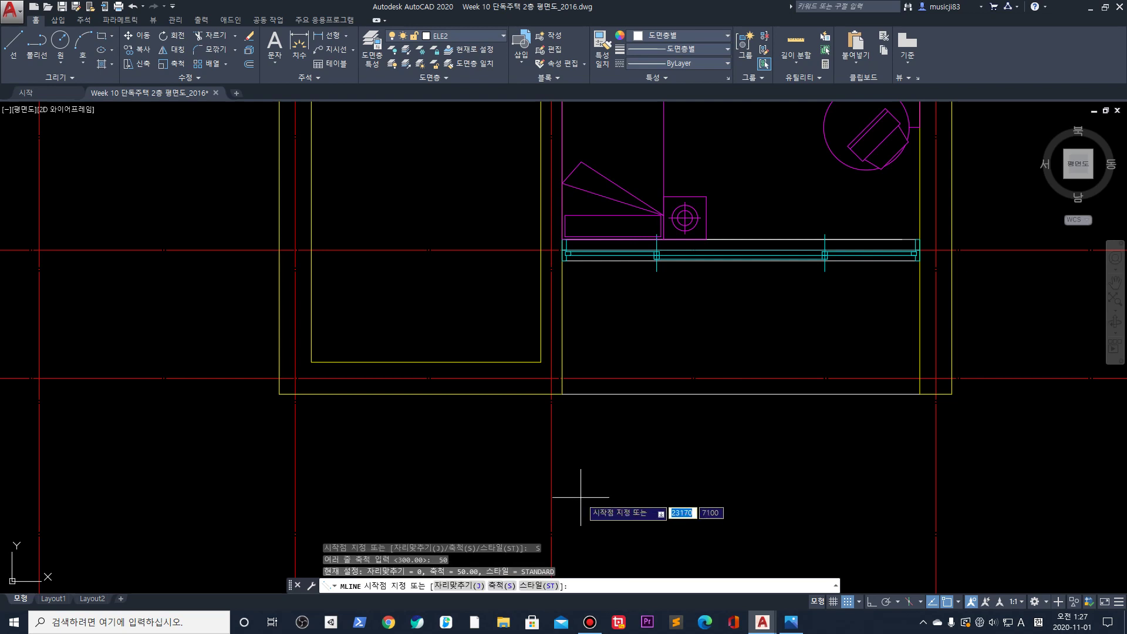
left_click(906, 377)
left_click(564, 377)
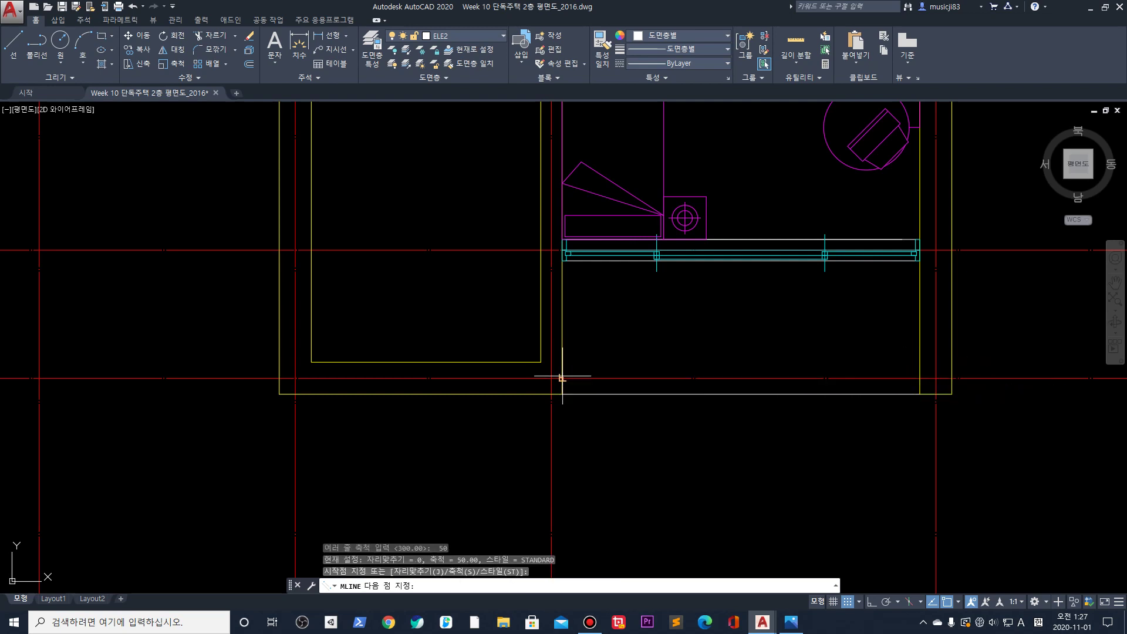
key("Return")
Try a 50-scale multiline along grid line Y7 between the upper-right bathroom wall and the right exterior wall
scroll(830, 290, "down", 4)
scroll(793, 253, "up", 6)
key("Return")
left_click(830, 324)
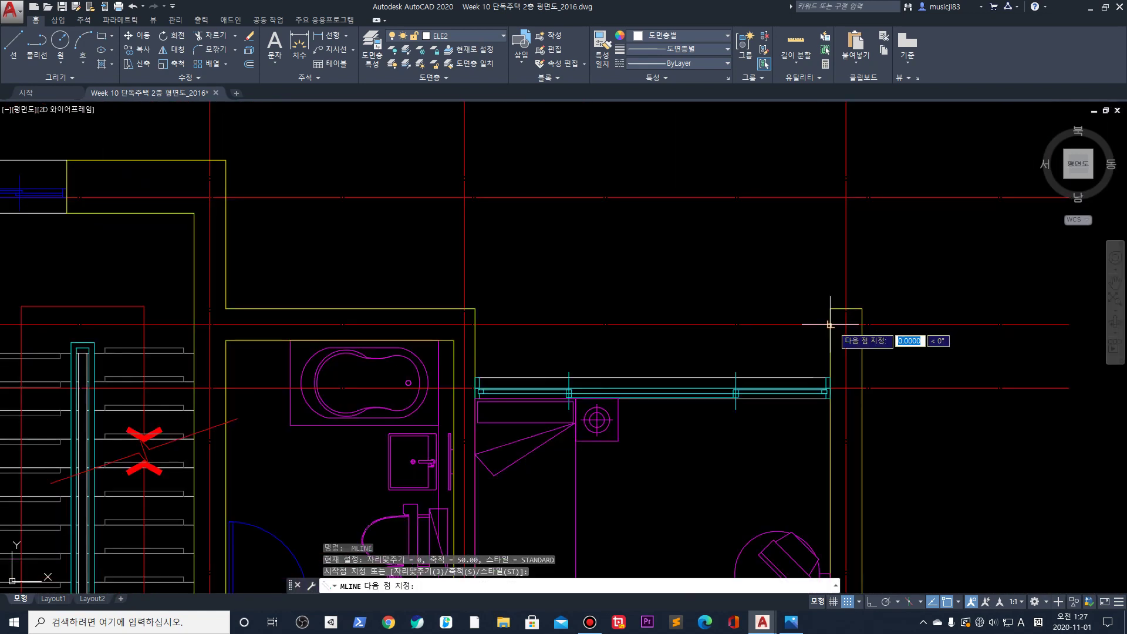
left_click(475, 324)
key("Return")
Erase the multiline drawn along grid line Y7 above the upper-right bedroom window
type("l")
key("Return")
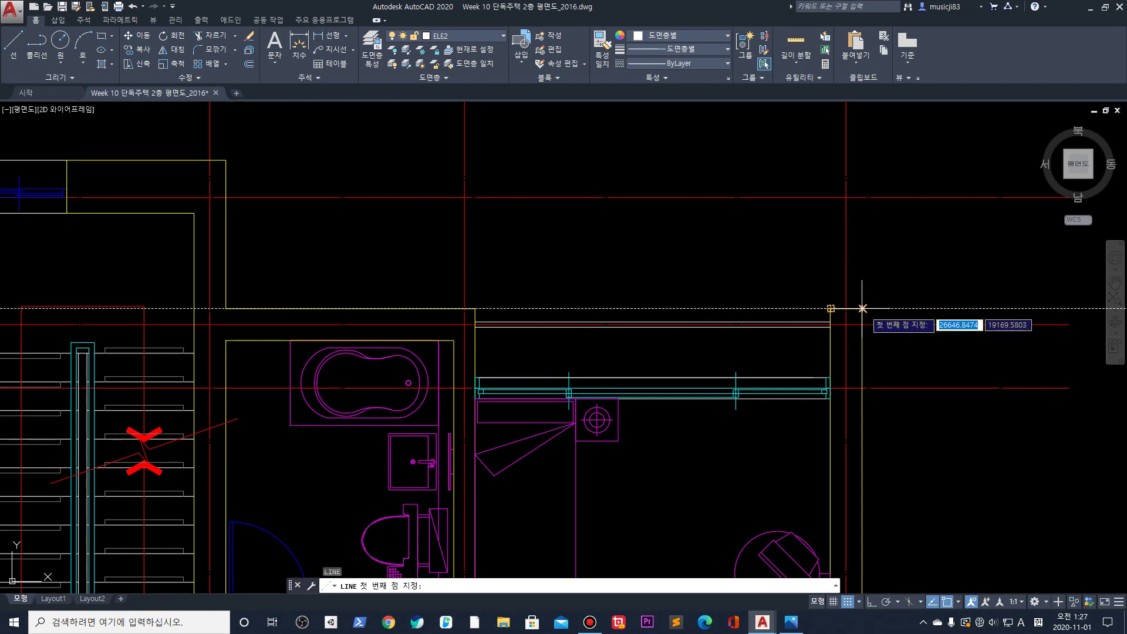
key("Escape")
scroll(516, 325, "up", 2)
left_click(515, 324)
key("Delete")
Draw a vertical line upward from the right exterior wall's upper outer corner to beyond grid line Y8
middle_click_drag(641, 264, 682, 419)
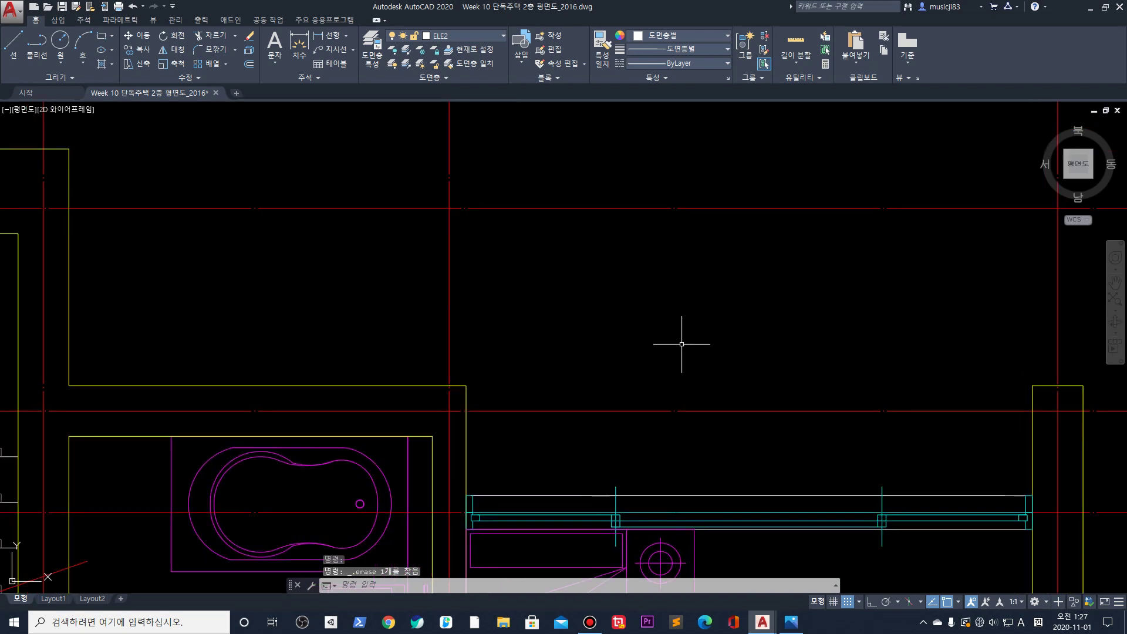
scroll(721, 372, "down", 3)
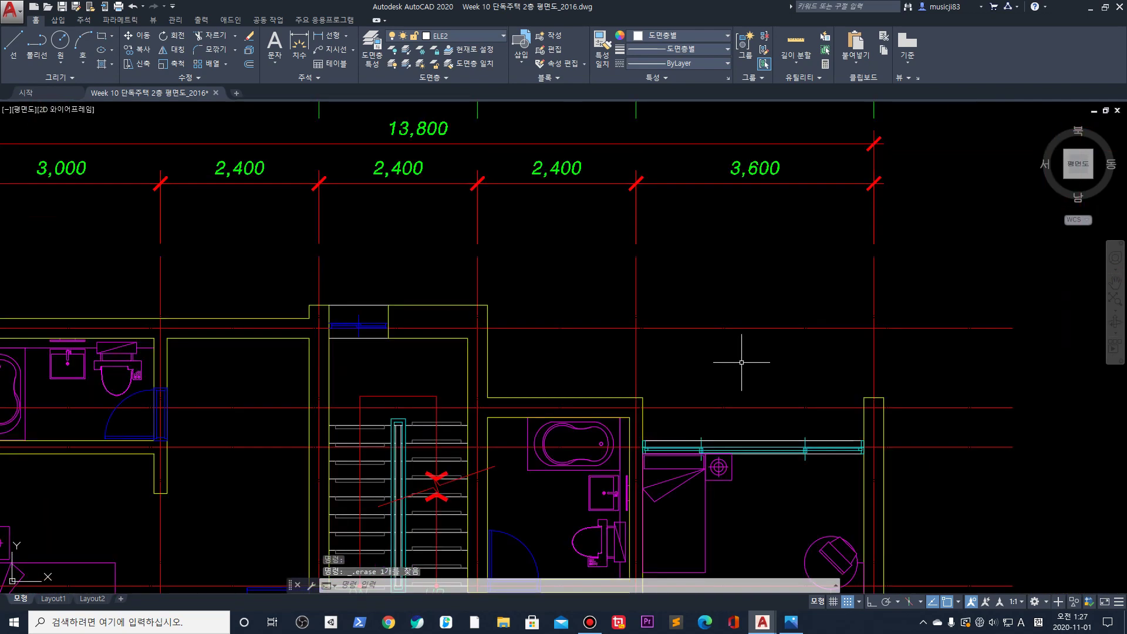
type("l")
key("Return")
left_click(884, 397)
left_click(883, 252)
key("Return")
Draw a horizontal line from the stairwell's upper-right outer corner across and past the vertical balcony line
key("Return")
left_click(486, 304)
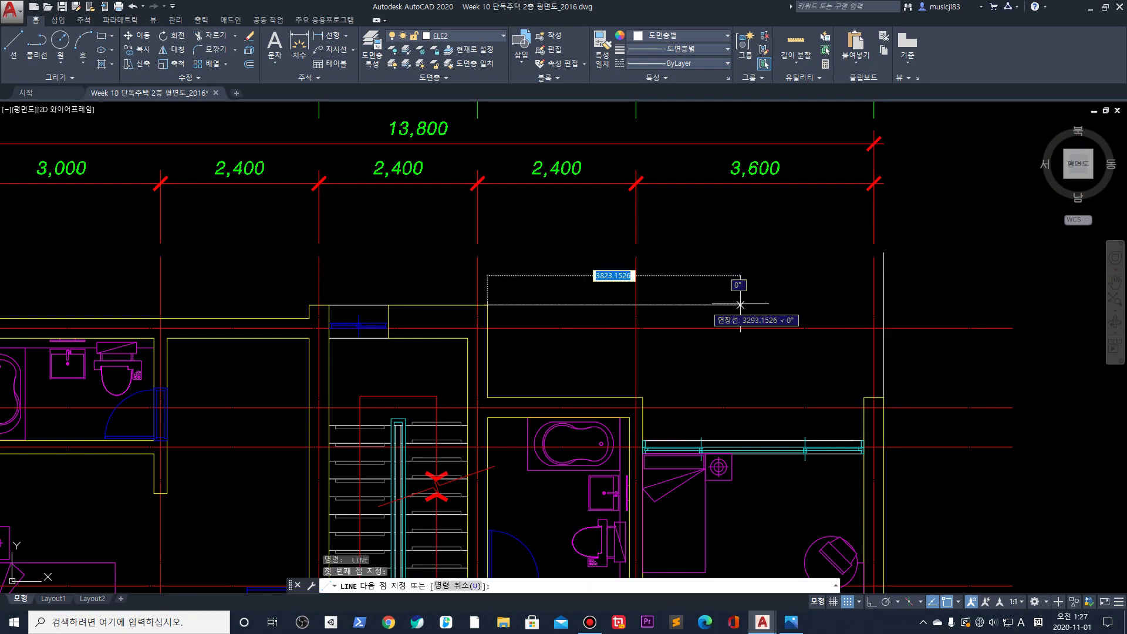
key("ctrl+z")
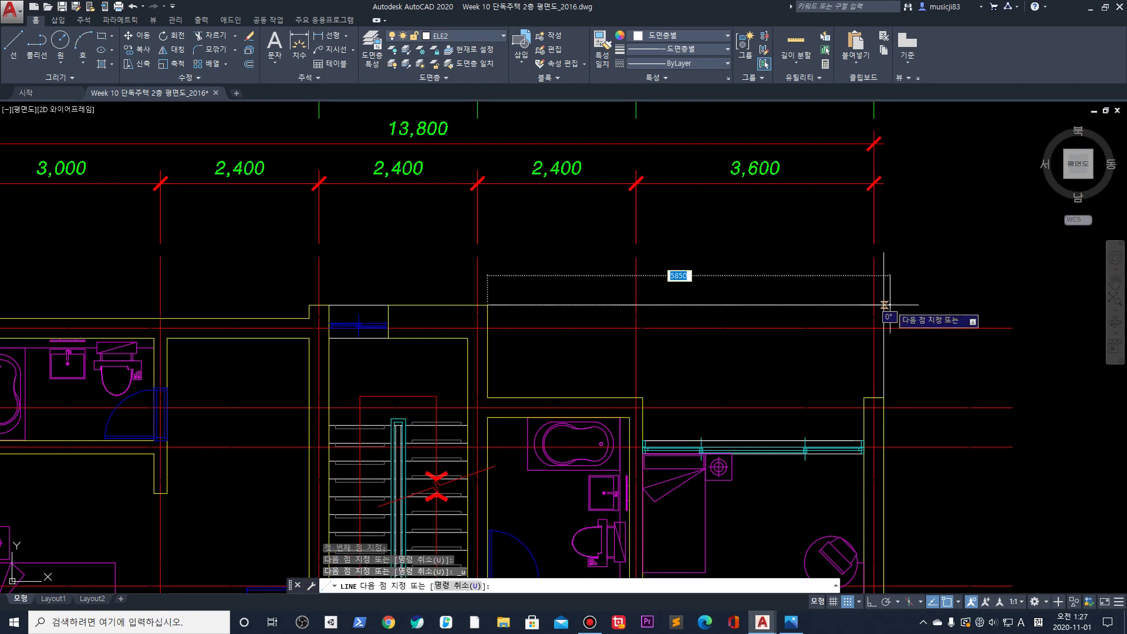
left_click(990, 306)
key("Return")
Trim the horizontal balcony line's overhang beyond the vertical line
scroll(903, 298, "up", 2)
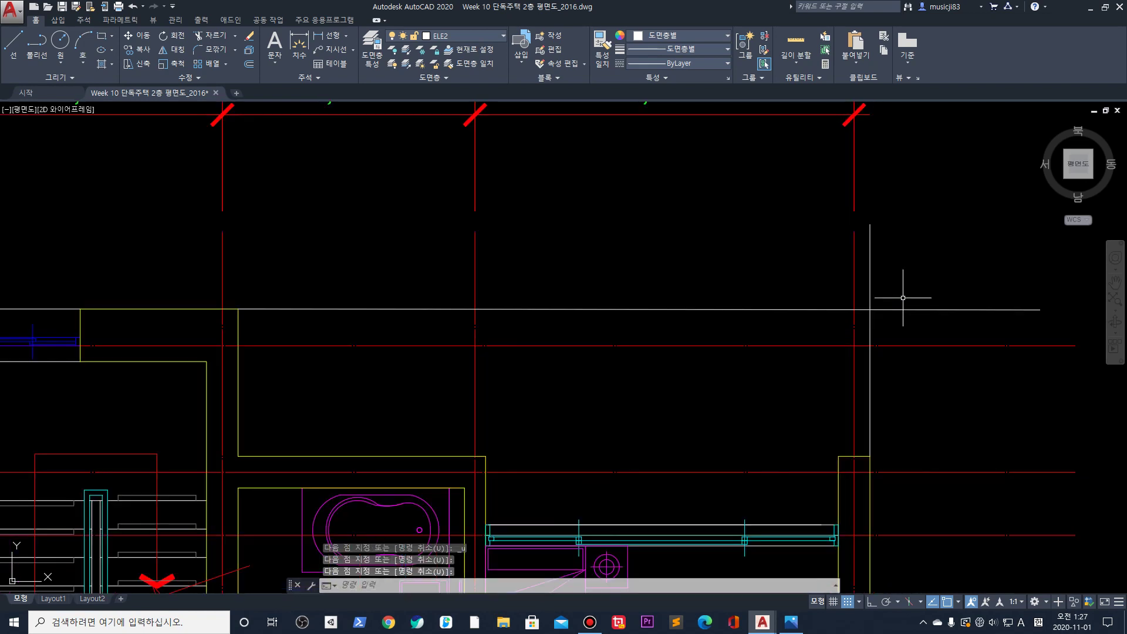
type("tr")
key("Return")
left_click(896, 321)
left_click(863, 294)
key("Return")
left_click(892, 309)
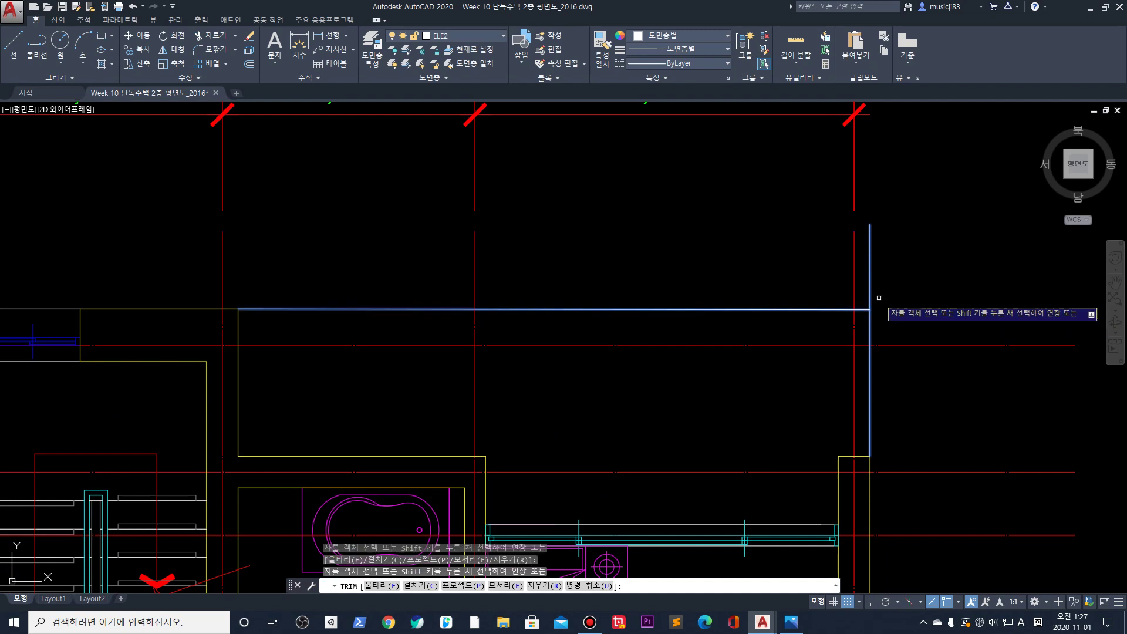
key("Escape")
Move the horizontal balcony line down from the stairwell's outer corner onto grid line Y8
left_click(284, 314)
left_click(267, 300)
scroll(247, 352, "up", 4)
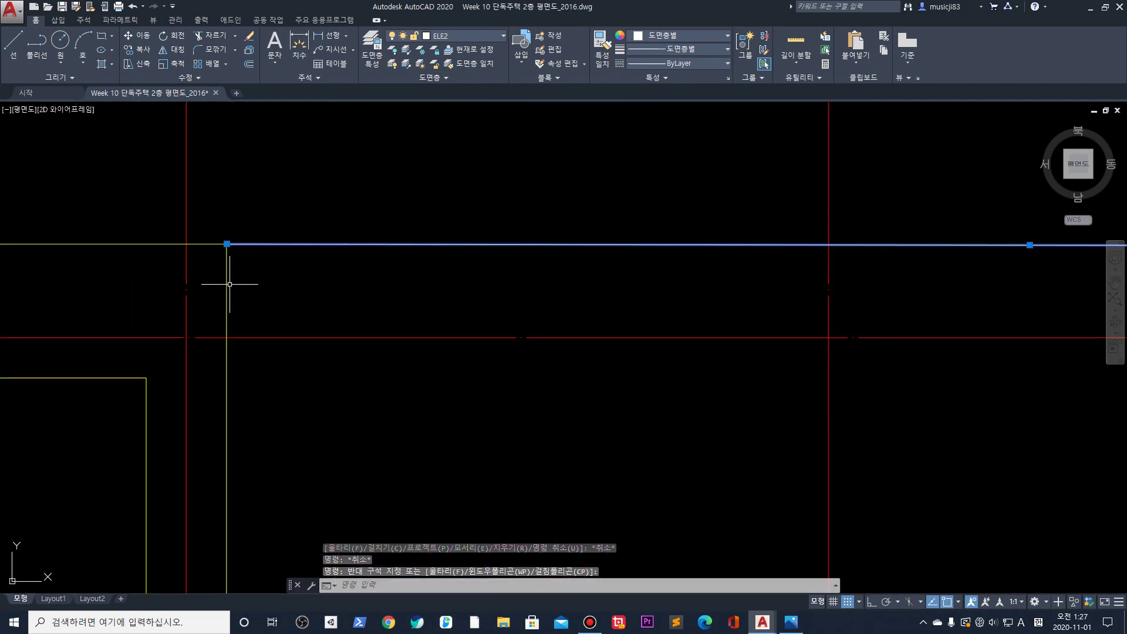
type("m")
key("Return")
left_click(227, 244)
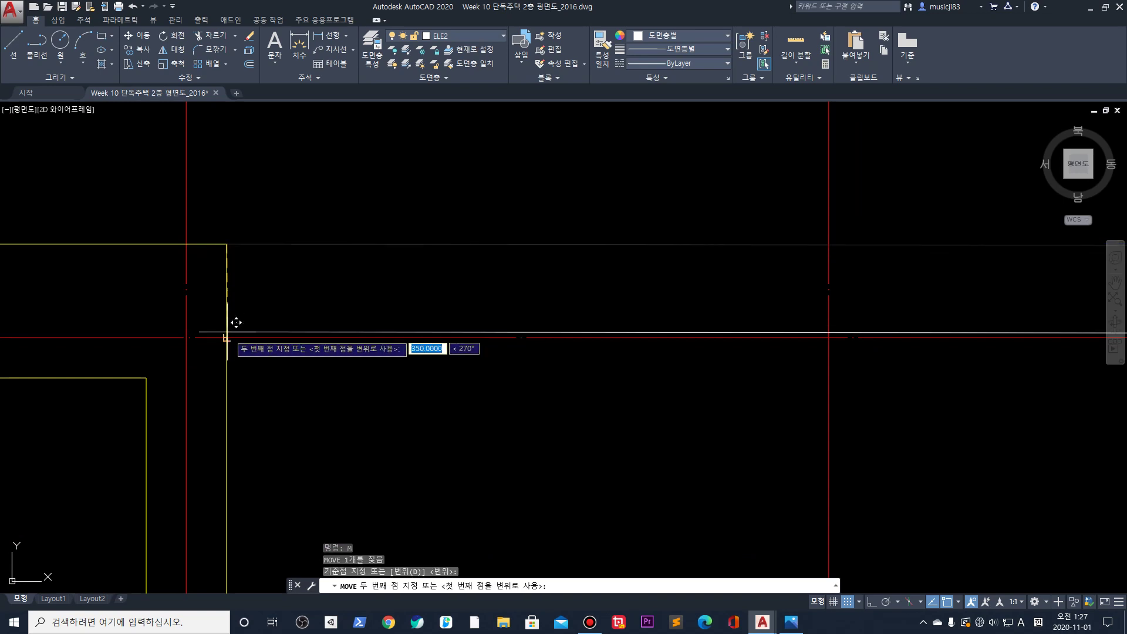
key("Escape")
key("Escape")
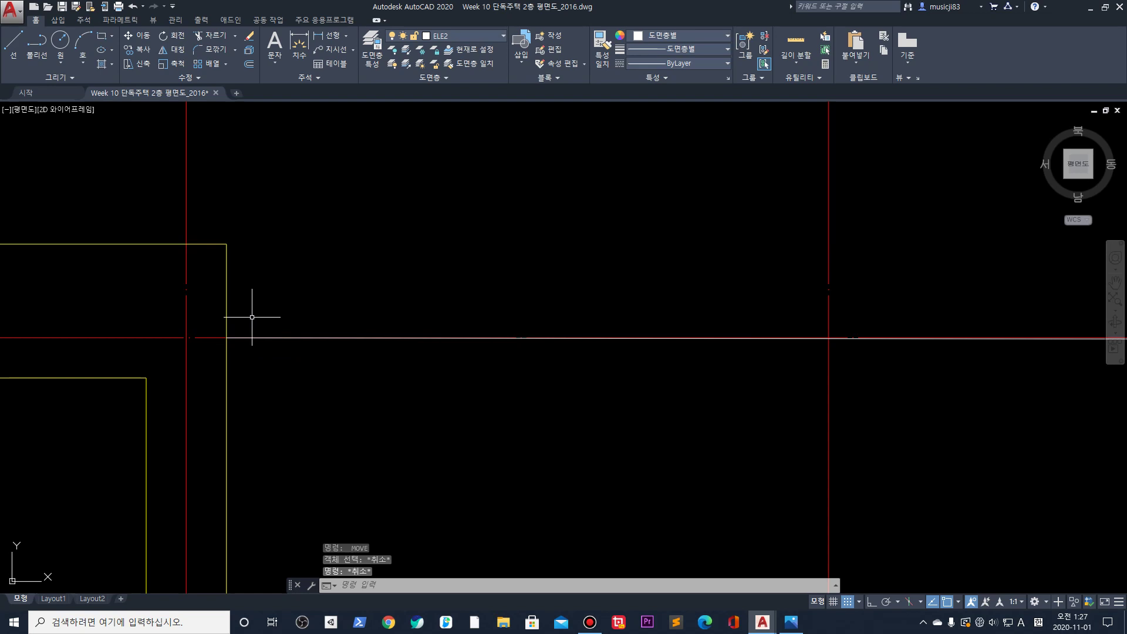
Move the horizontal balcony line 150 up from grid line Y8
left_click(242, 337)
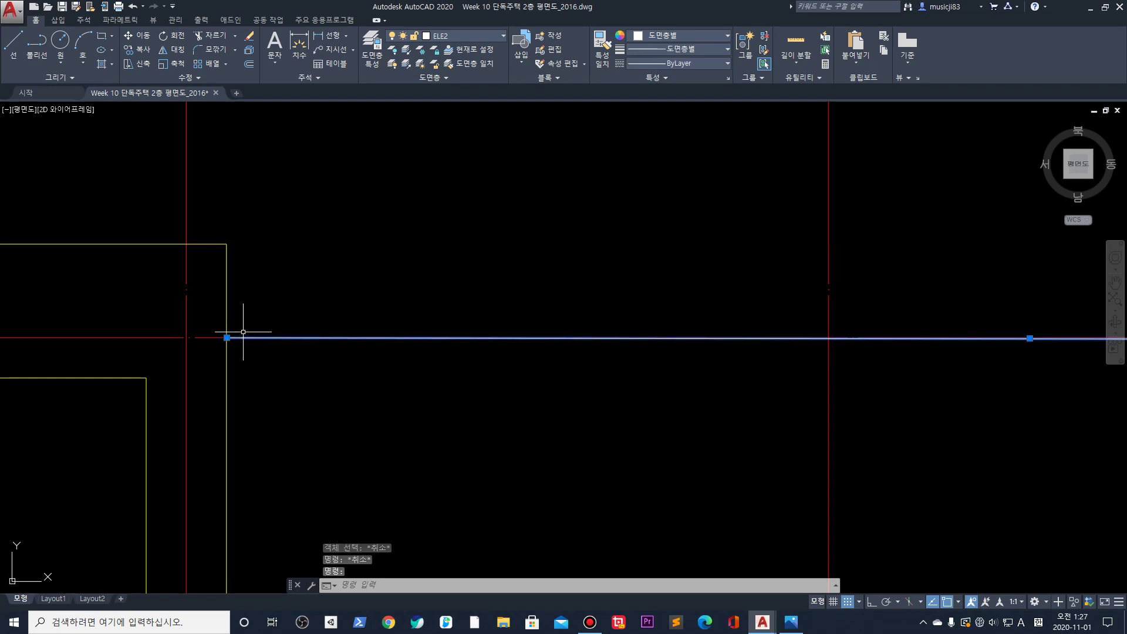
type("m")
key("Return")
left_click(227, 338)
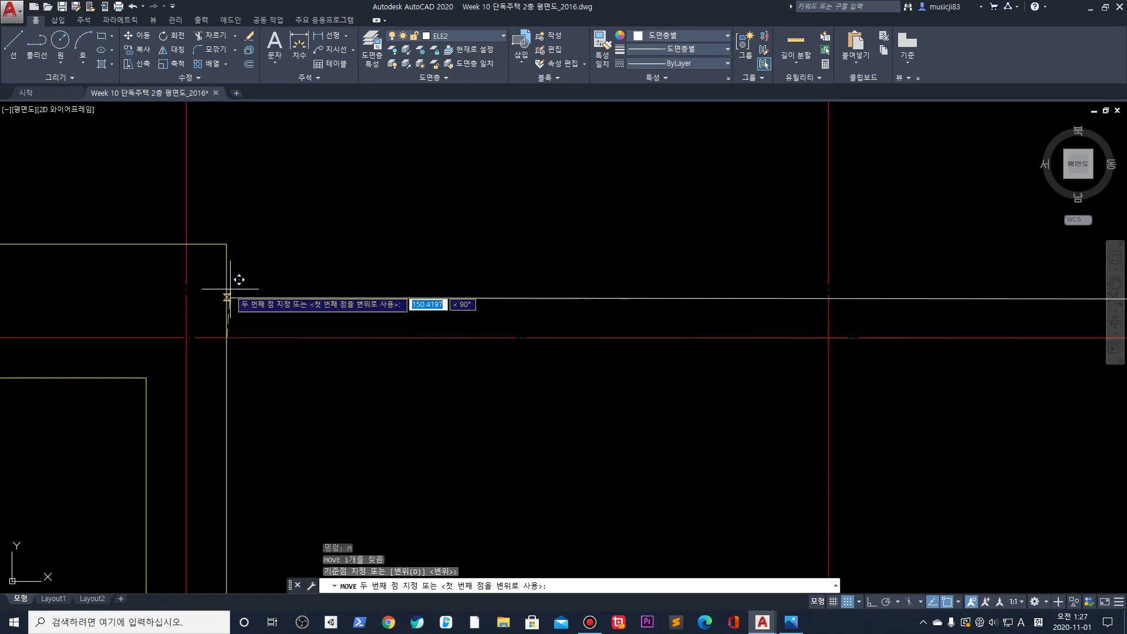
type("150")
key("Return")
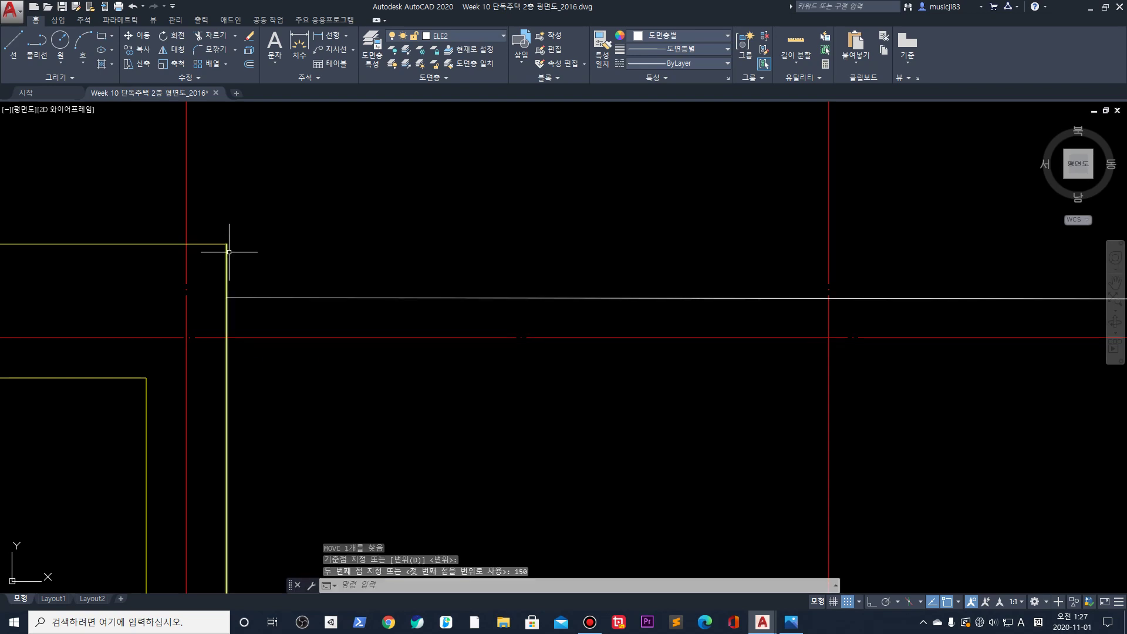
key("Escape")
Trim the vertical balcony line's overhang above the horizontal line
scroll(794, 251, "down", 3)
middle_click_drag(794, 251, 477, 284)
scroll(787, 294, "up", 3)
type("tr")
key("Return")
key("Return")
left_click(741, 292)
left_click(768, 275)
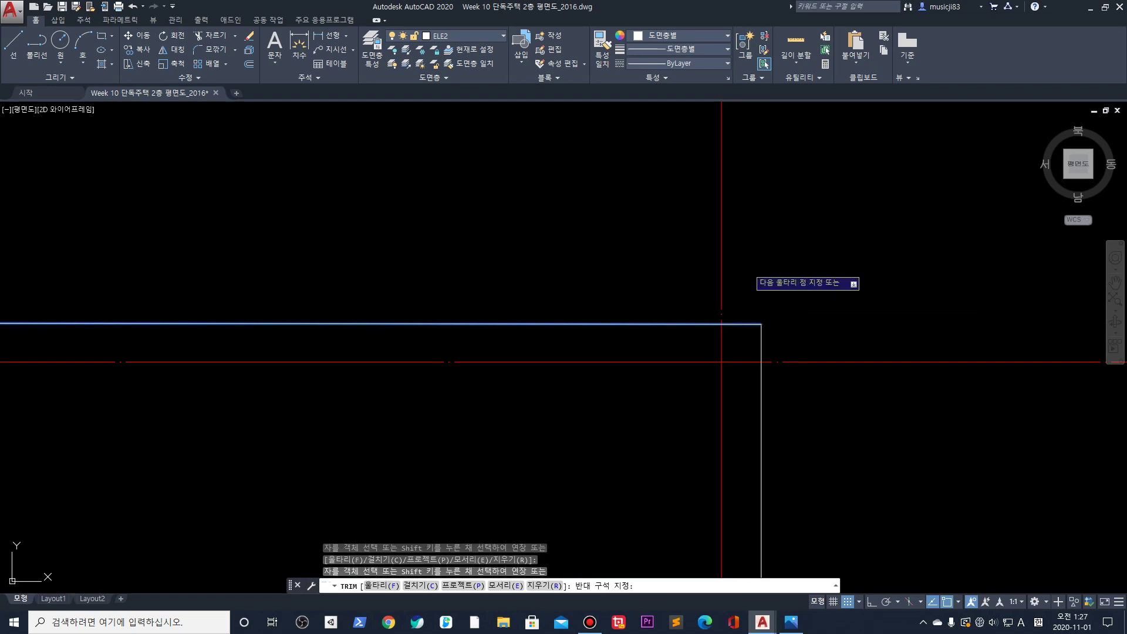
key("Escape")
Draw a 50-scale multiline from the right wall end's midpoint up to grid line Y8, continuing along it to the stairwell wall
scroll(776, 277, "down", 3)
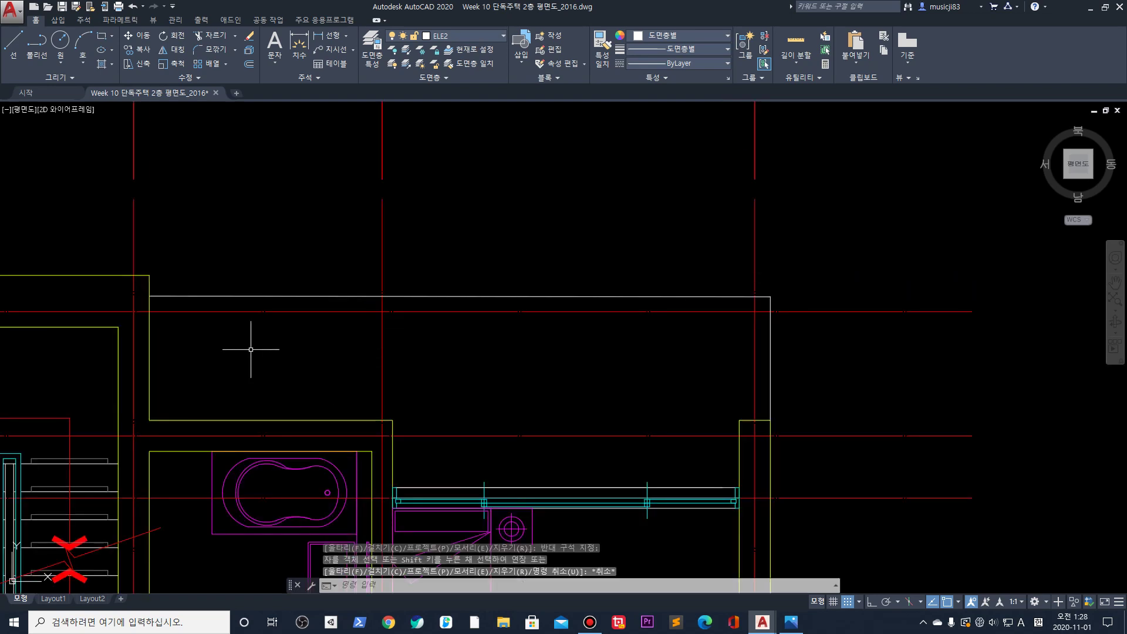
type("ml")
key("Return")
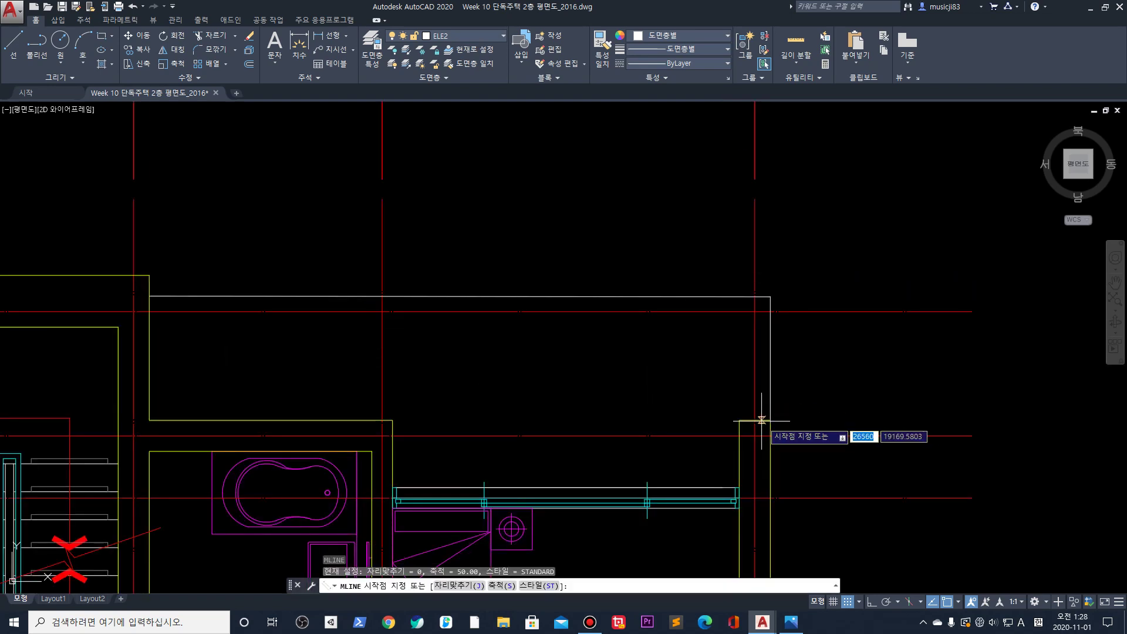
left_click(754, 421)
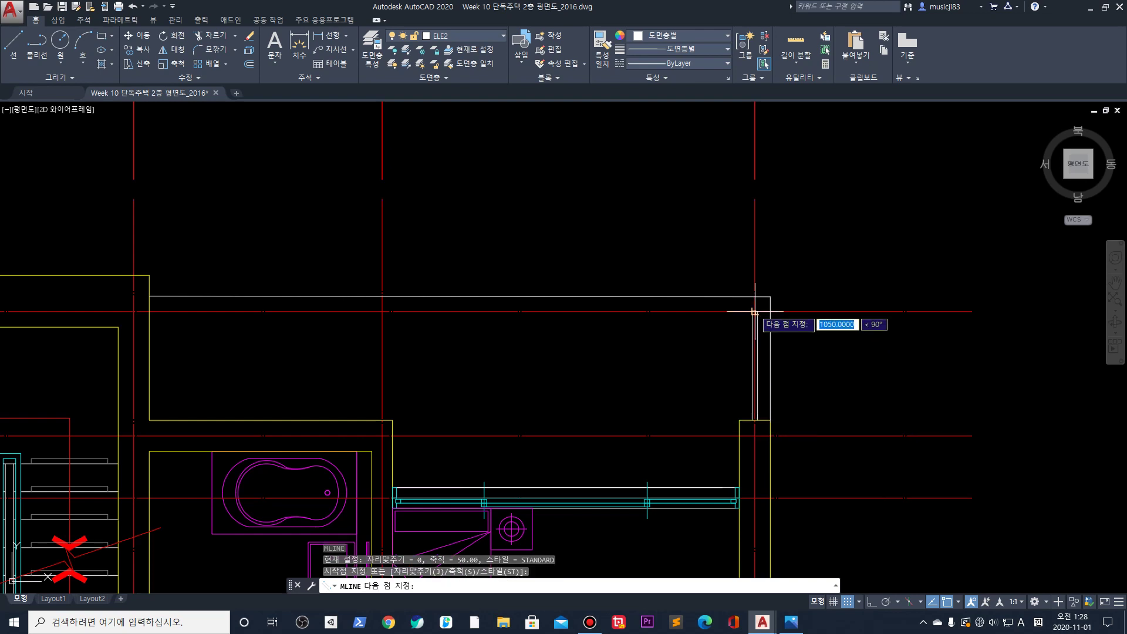
left_click(754, 311)
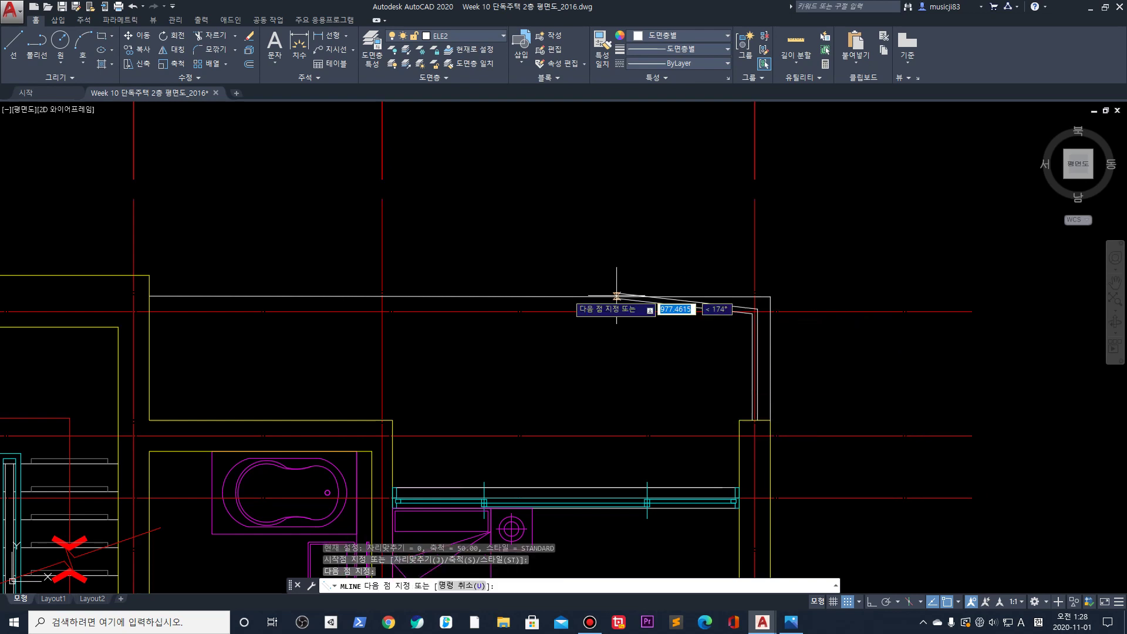
left_click(149, 311)
key("Return")
Draw a 50-scale multiline along grid line Y3 between the inner wall faces of the lower-left balcony
scroll(583, 352, "down", 5)
scroll(364, 265, "up", 6)
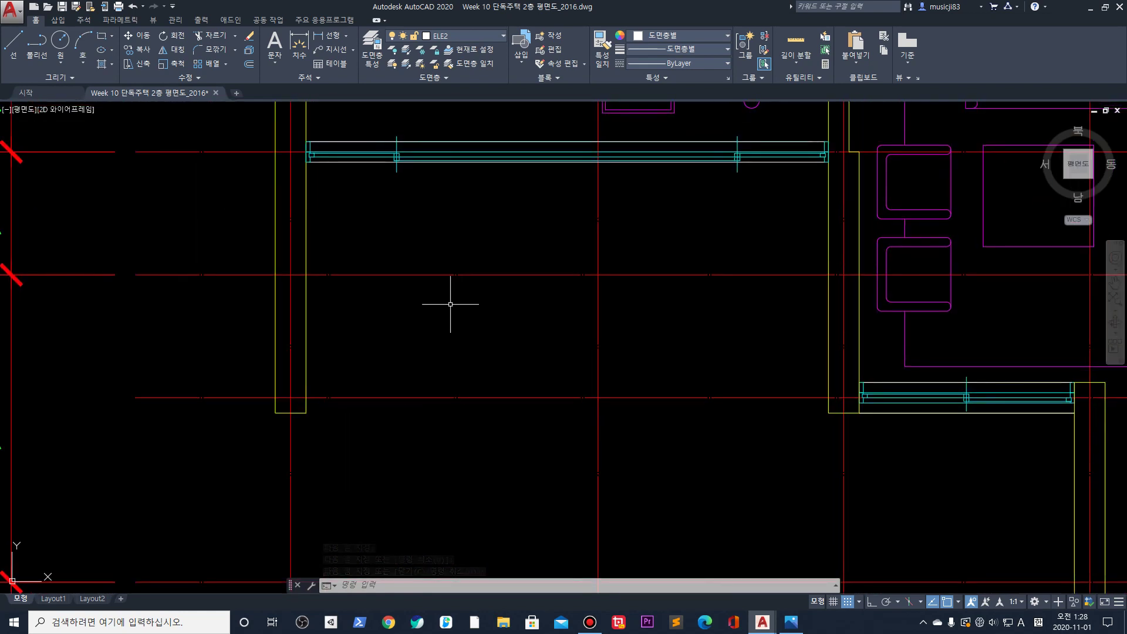
type("ml")
key("space")
left_click(306, 274)
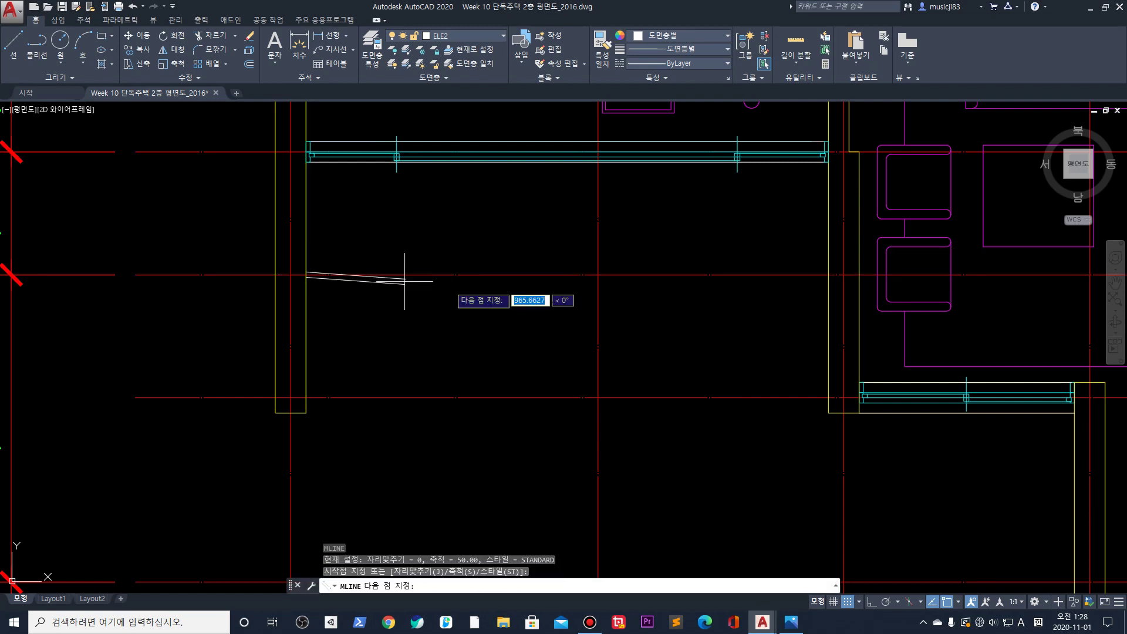
left_click(827, 275)
scroll(284, 270, "up", 4)
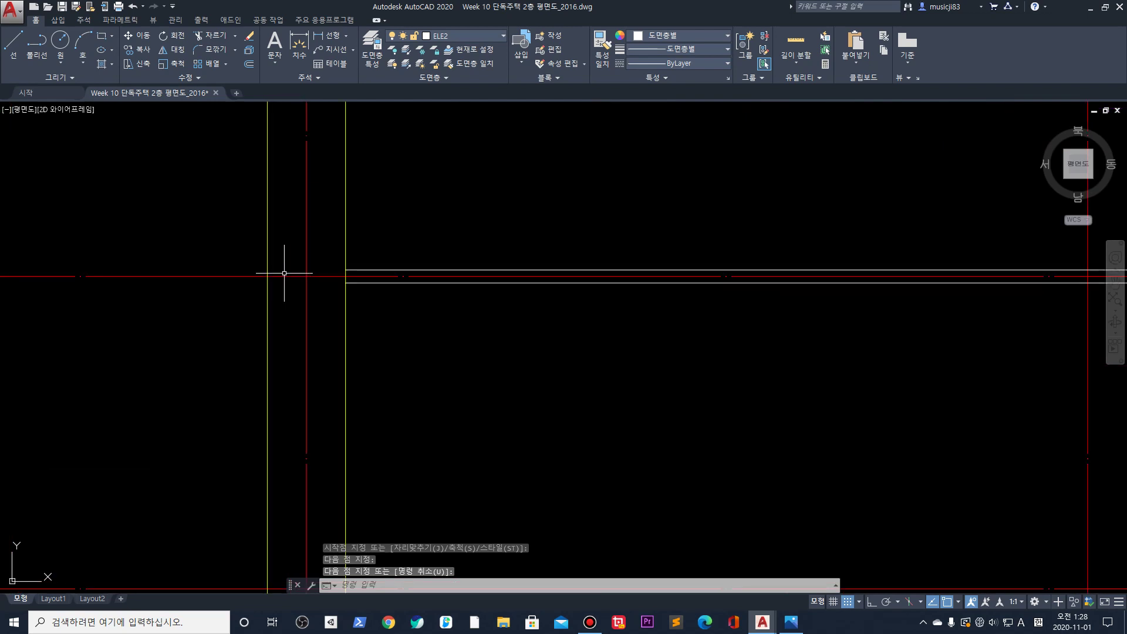
Draw a line along grid line Y3 between the inner wall faces of the lower-left balcony
key("space")
type("l")
key("space")
left_click(163, 275)
scroll(599, 303, "down", 5)
scroll(828, 291, "up", 5)
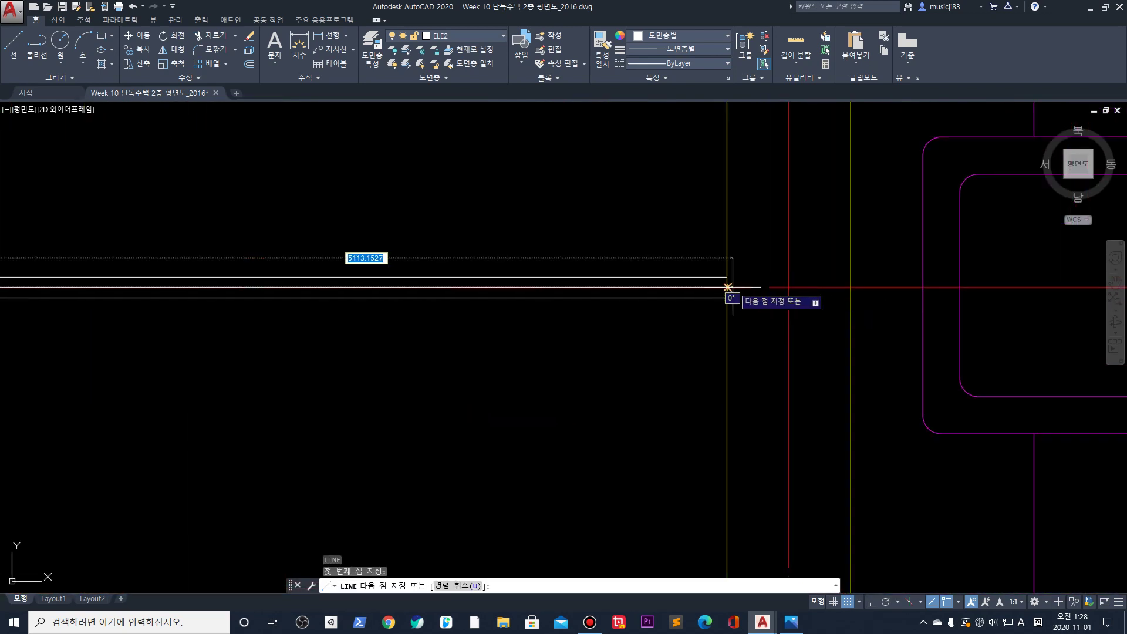
left_click(727, 287)
key("space")
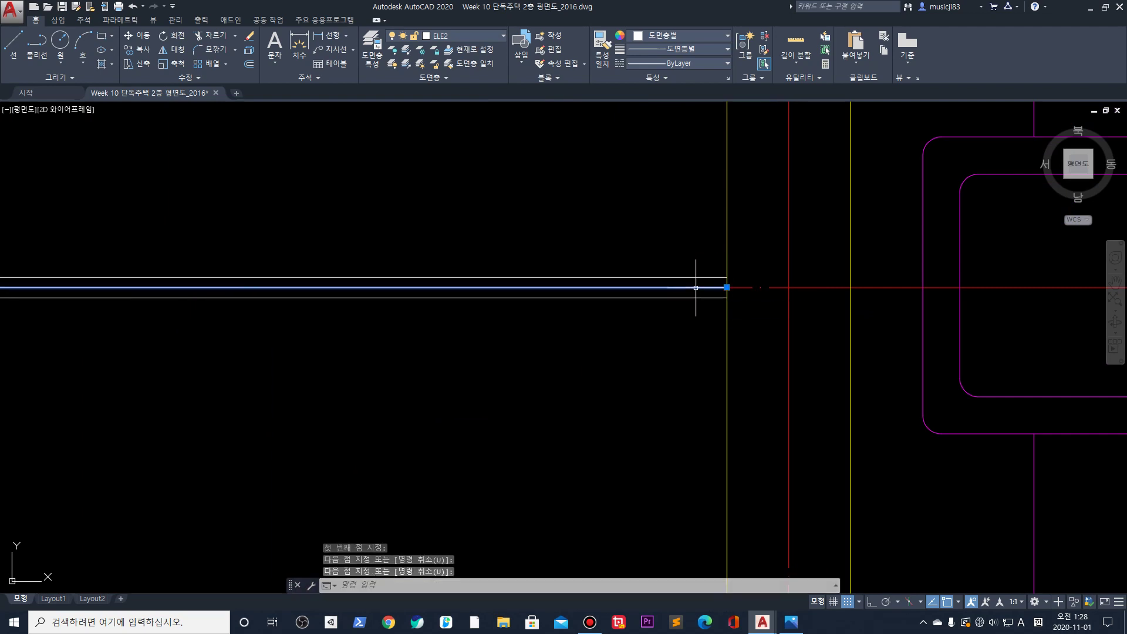
Move the new balcony line 150 straight down from grid line Y3
type("m")
key("space")
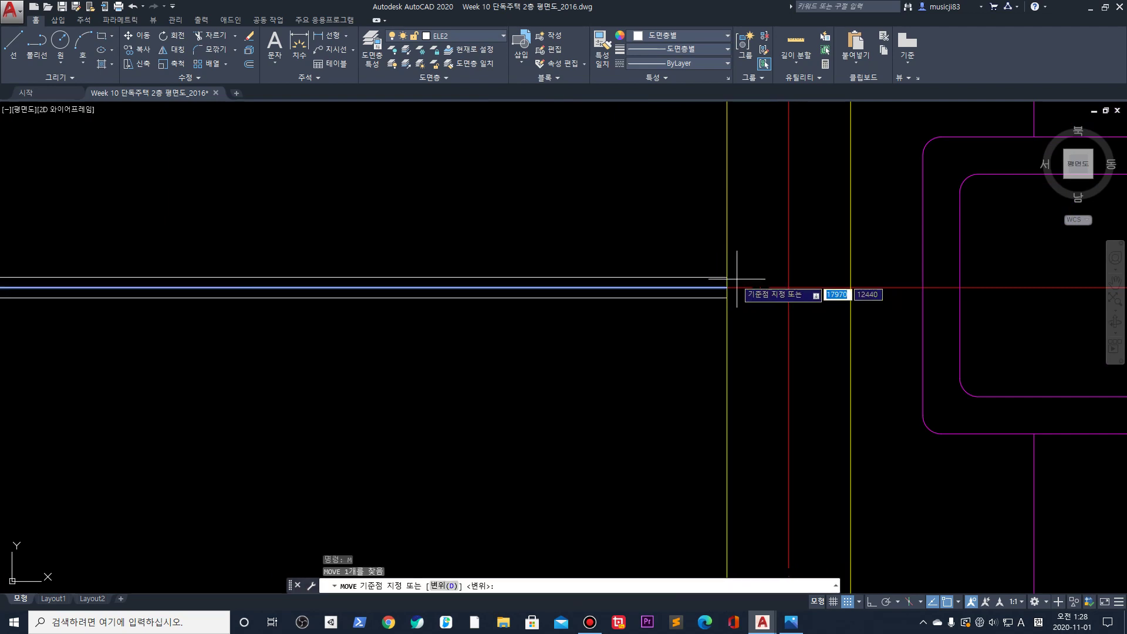
left_click(727, 287)
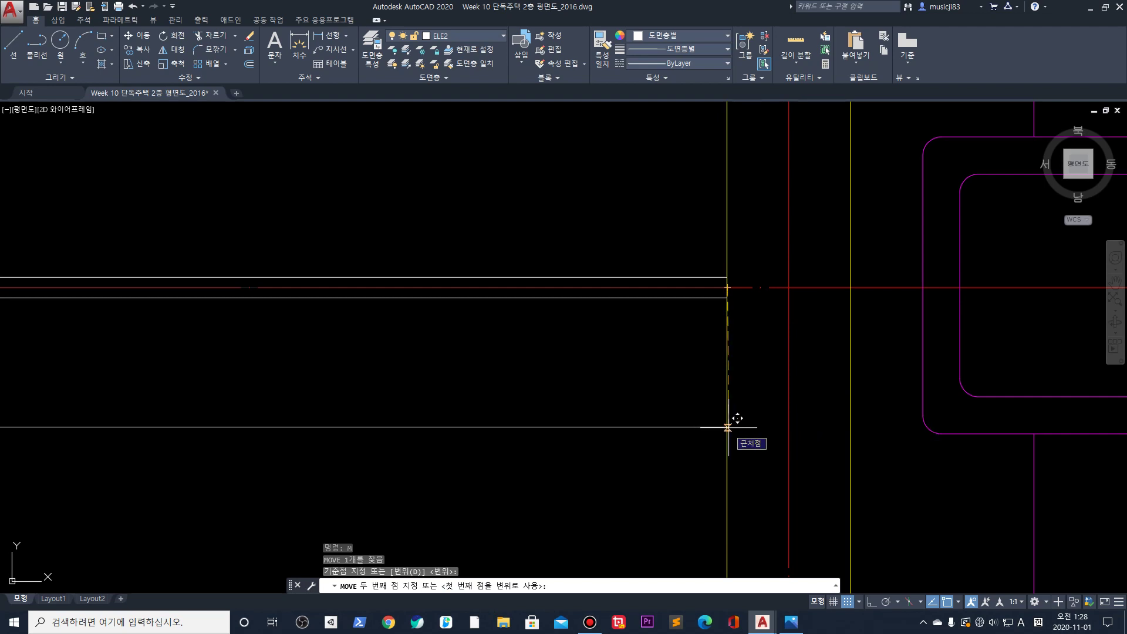
key("F8")
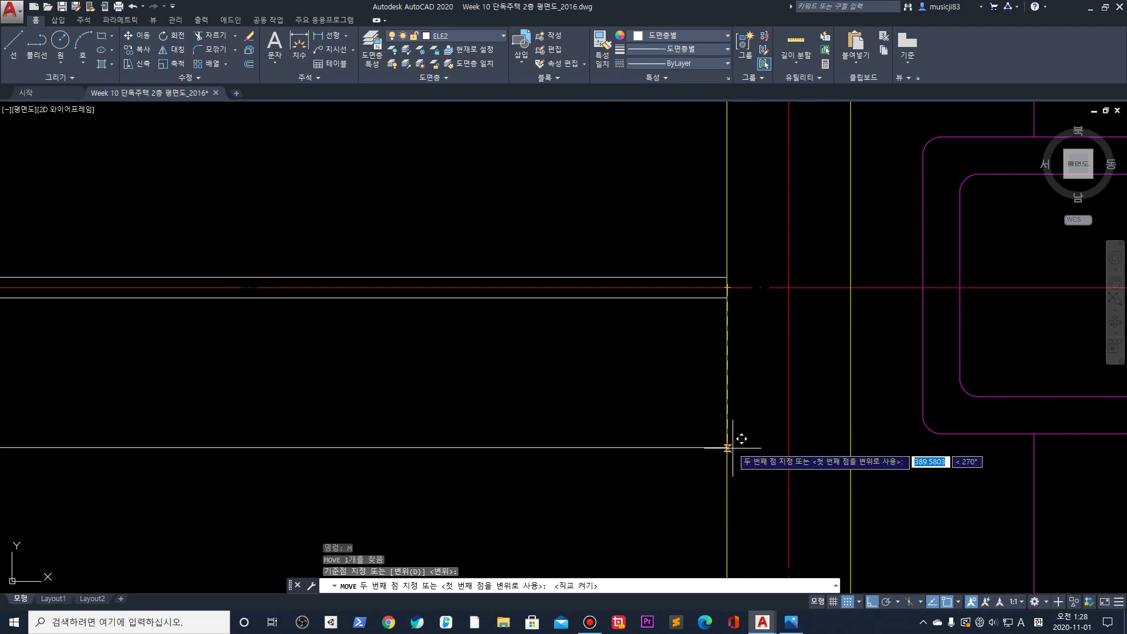
type("150")
key("Return")
scroll(731, 414, "down", 3)
scroll(731, 413, "down", 3)
scroll(1014, 382, "up", 2)
scroll(1013, 382, "down", 3)
scroll(749, 394, "up", 2)
scroll(749, 395, "up", 4)
left_click(673, 387)
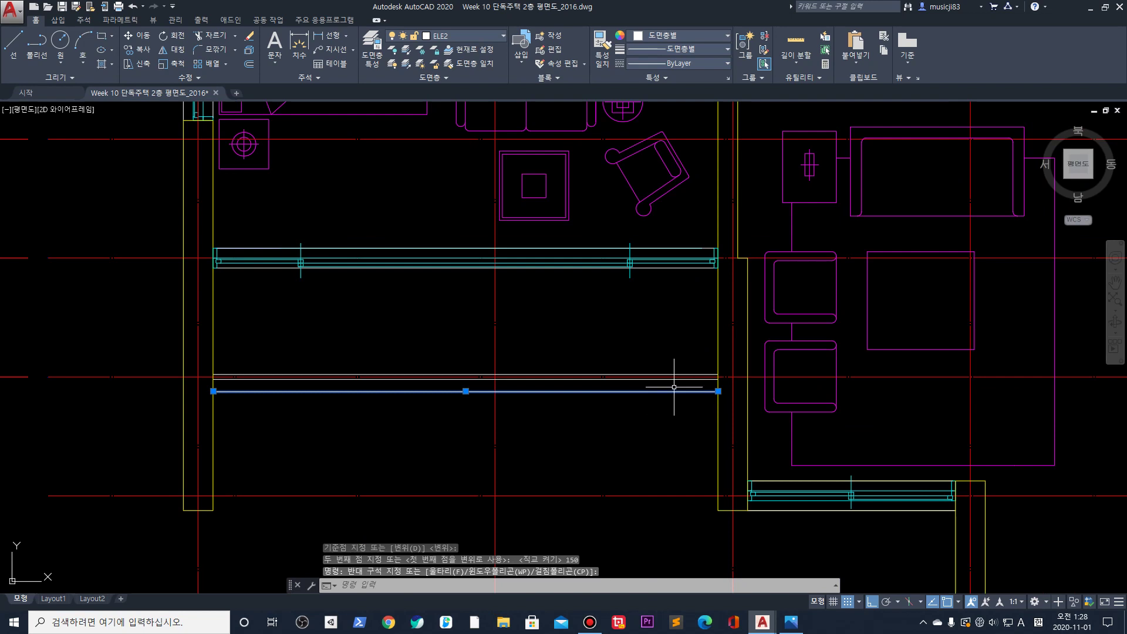
key("Escape")
key("Escape")
Review the whole second-floor plan, checking the balcony lines, room labels, furniture, doors, windows and stairs
scroll(712, 310, "down", 6)
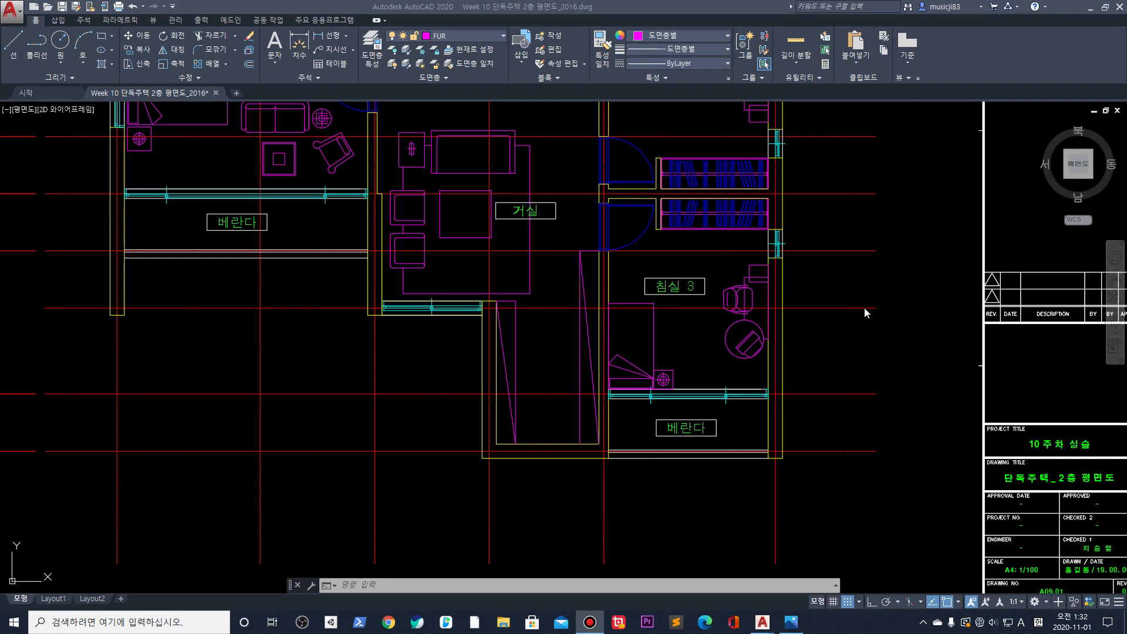
scroll(848, 307, "down", 5)
scroll(500, 294, "down", 2)
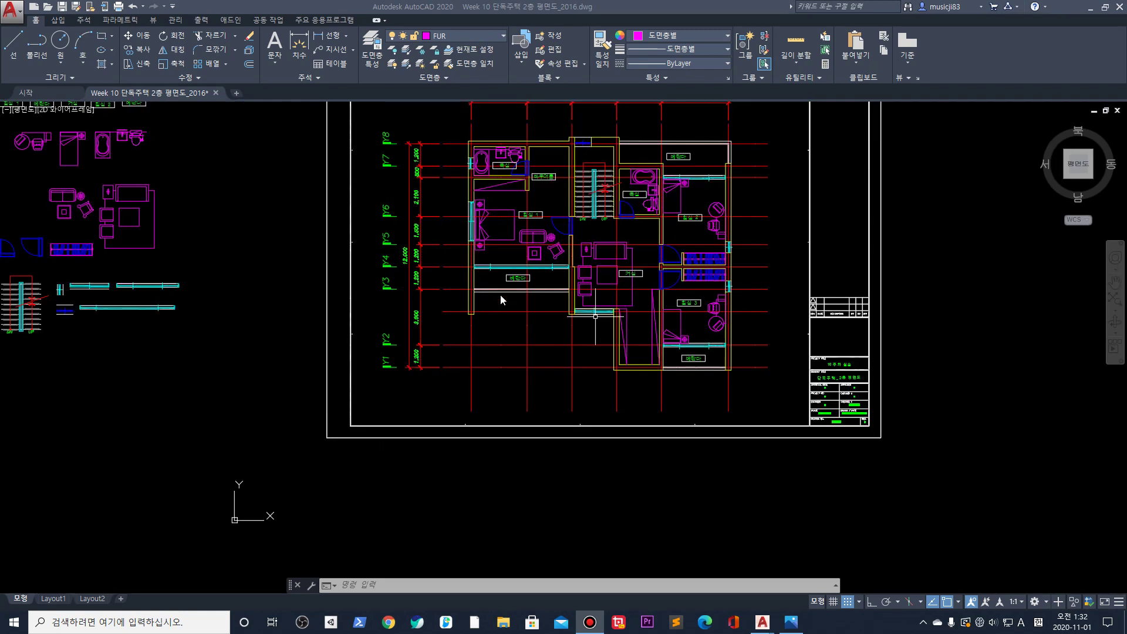
middle_click_drag(440, 346, 806, 398)
scroll(533, 234, "up", 4)
middle_click_drag(533, 234, 579, 257)
scroll(533, 297, "down", 5)
scroll(533, 297, "up", 3)
scroll(910, 346, "up", 4)
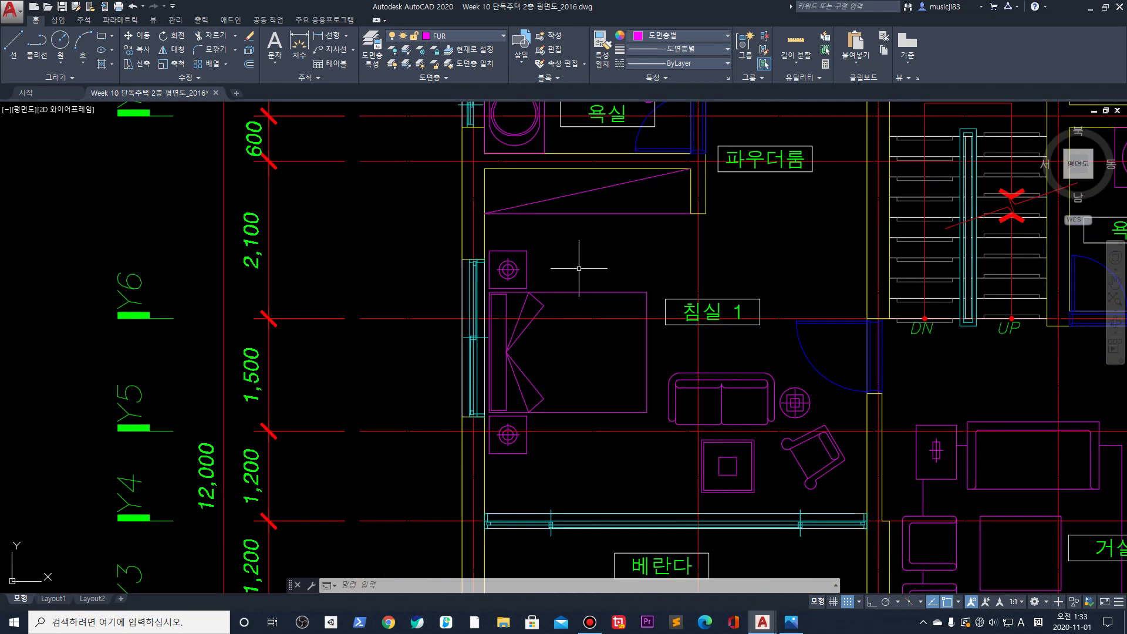
scroll(583, 262, "down", 3)
middle_click(951, 298)
middle_click(950, 298)
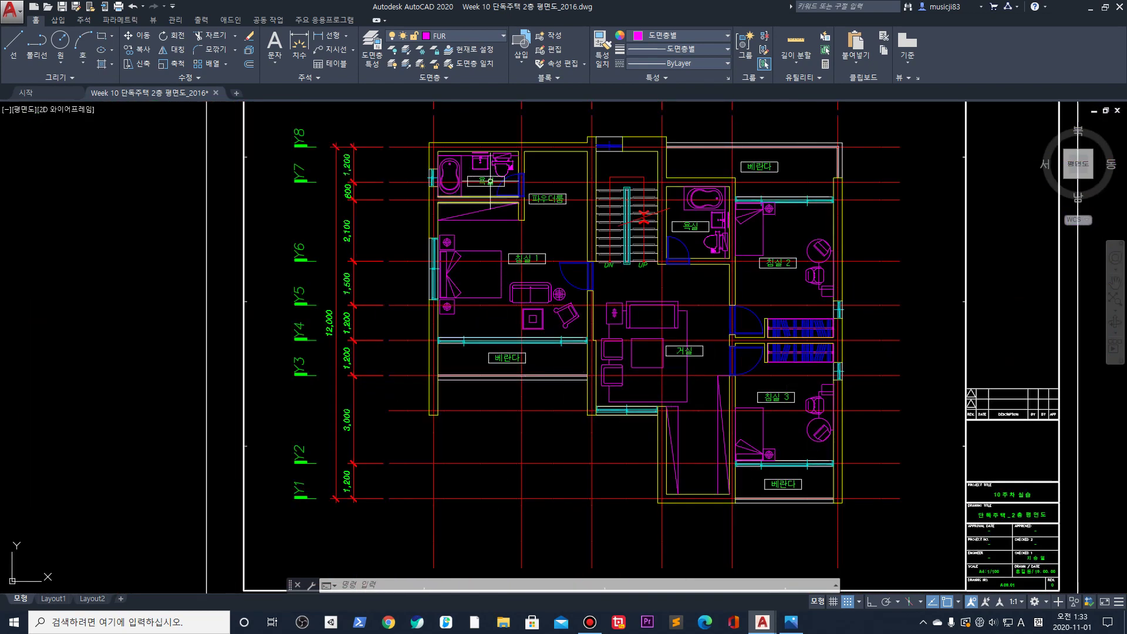
Draw a horizontal line from the lower-right corner of the wall stub across the opening below the 파우더룸 label to the opposite wall
scroll(475, 162, "up", 2)
scroll(480, 249, "up", 2)
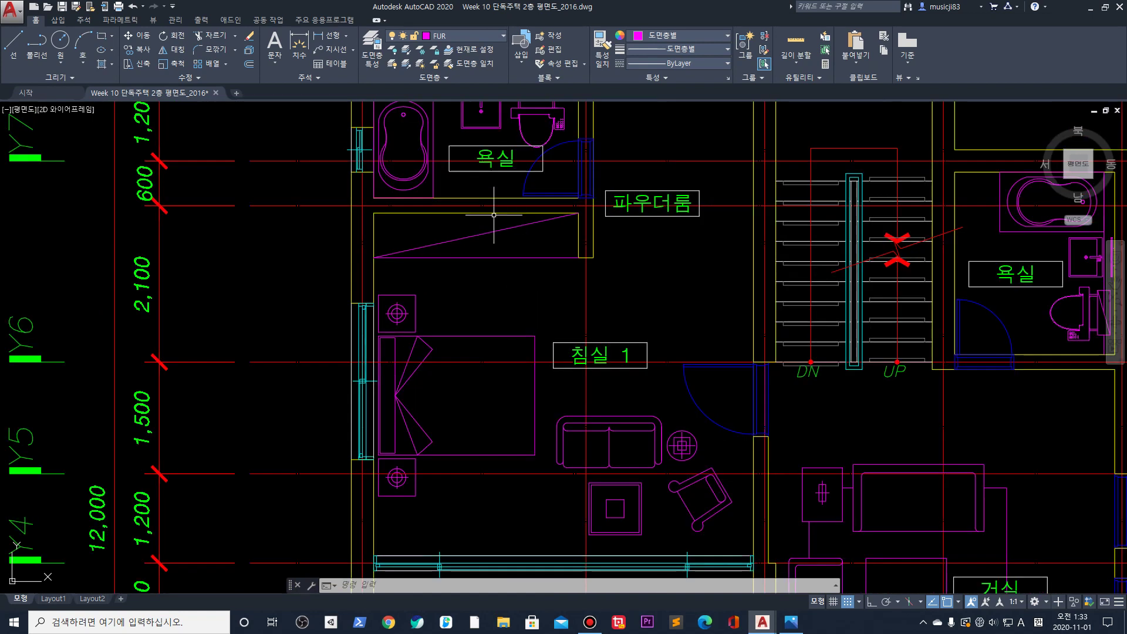
scroll(613, 223, "down", 2)
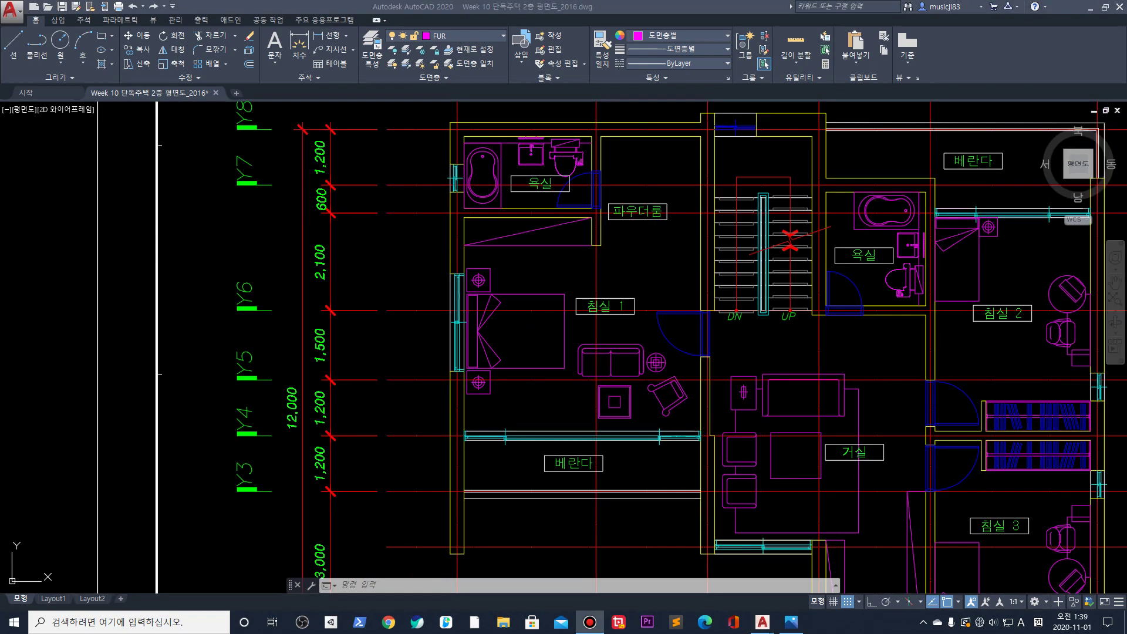
scroll(644, 227, "up", 4)
scroll(466, 302, "down", 1)
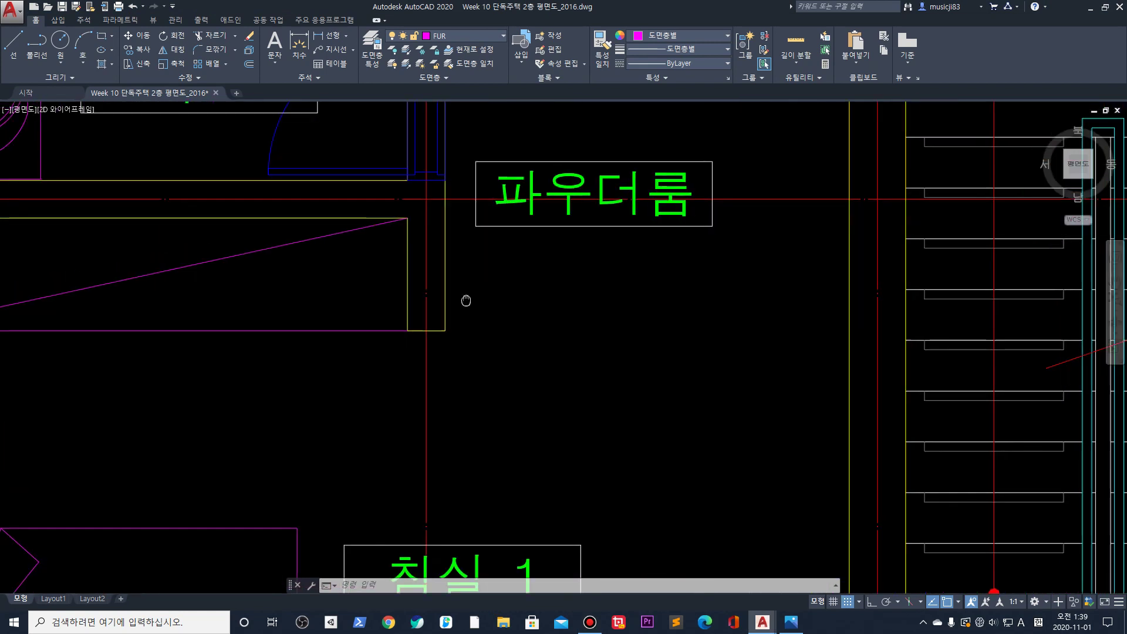
type("l")
key("Return")
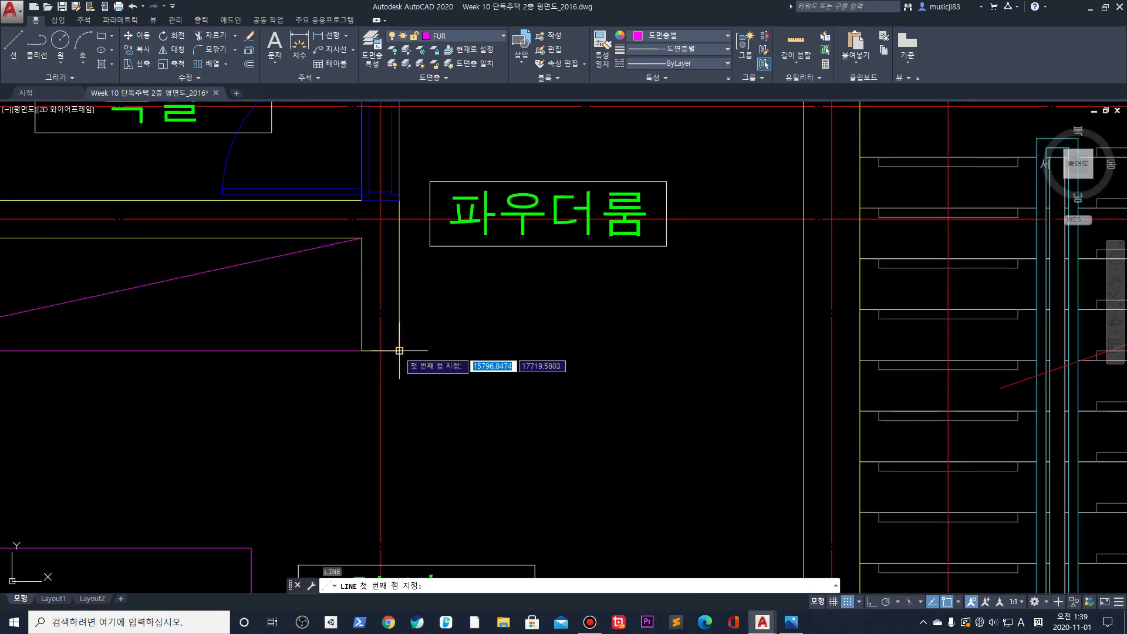
left_click(400, 351)
left_click(803, 350)
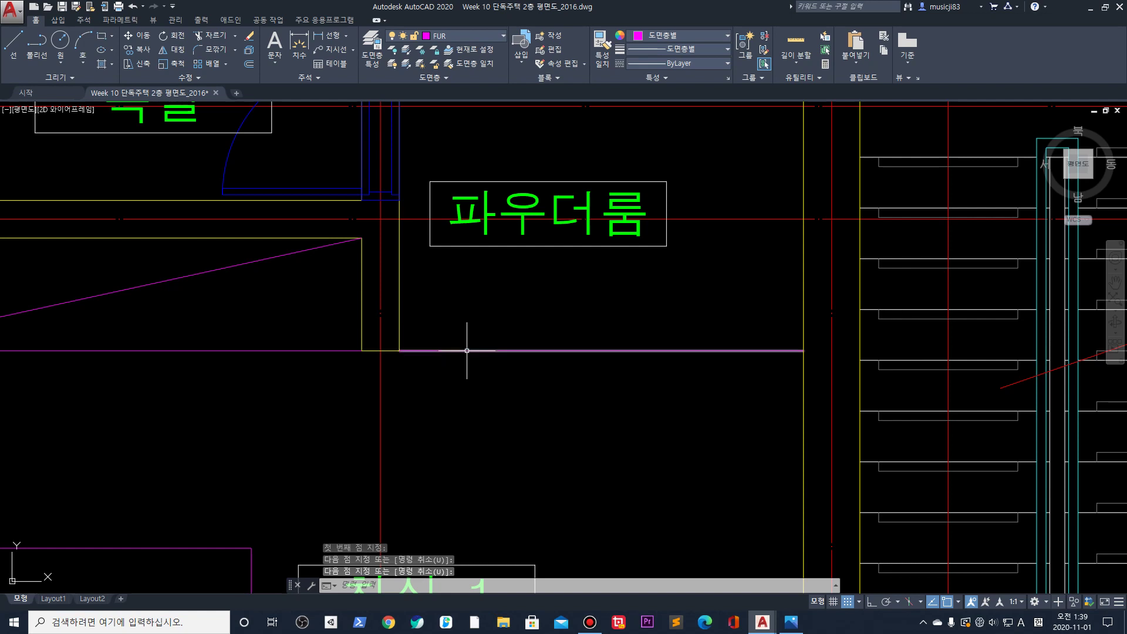
key("Escape")
left_click(433, 351)
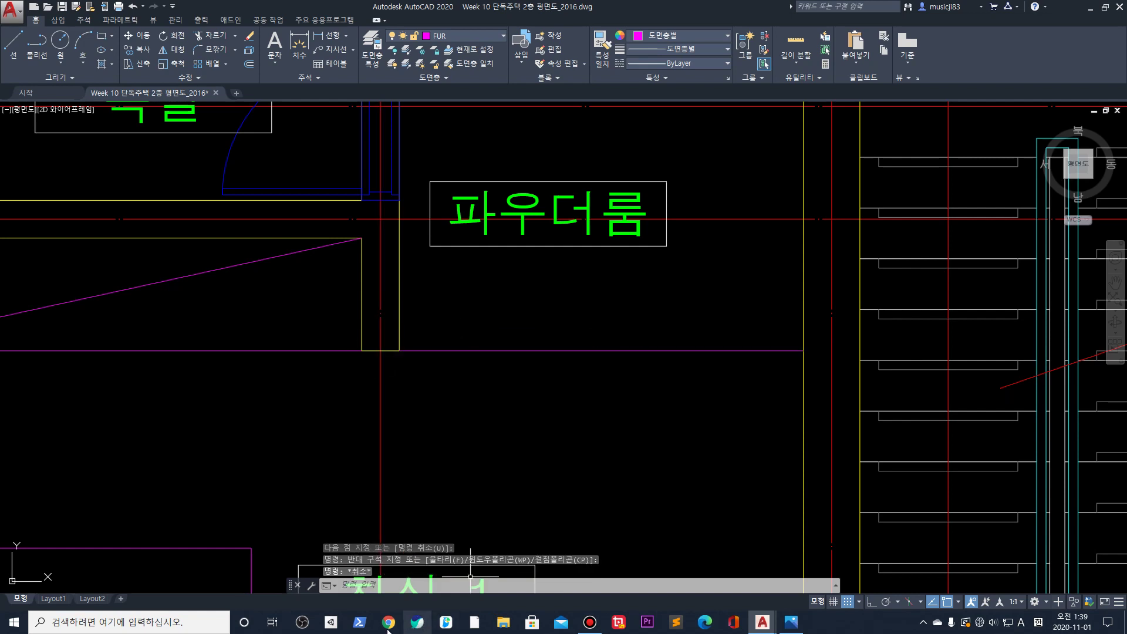
Switch to Chrome and search Google for "sliding door"
left_click(388, 622)
left_click(433, 31)
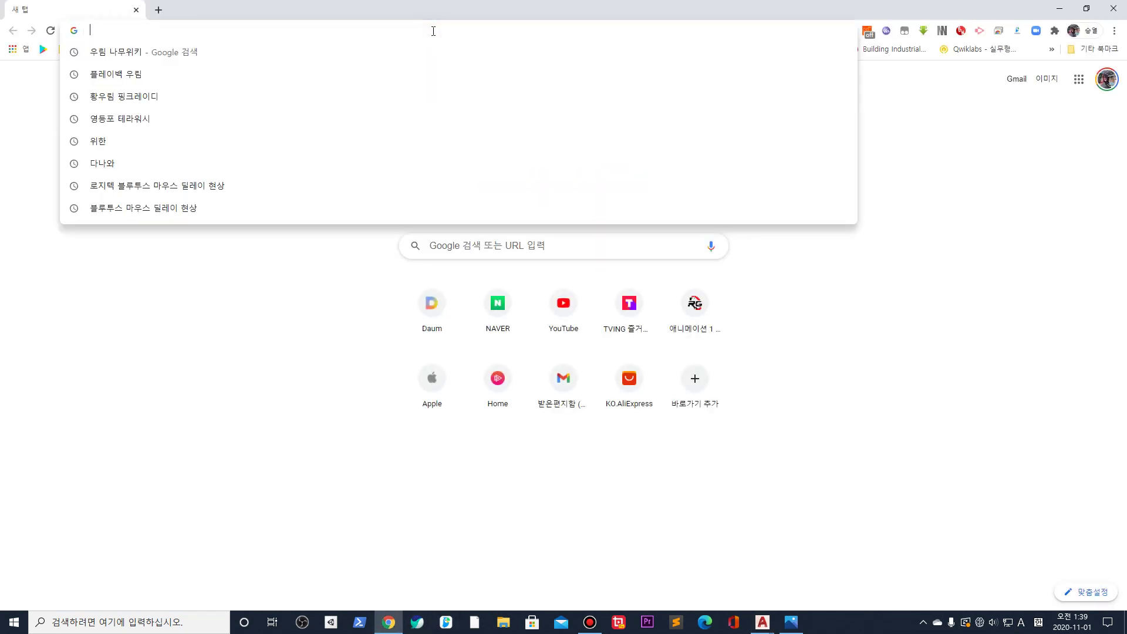
type("sliding door")
key("Return")
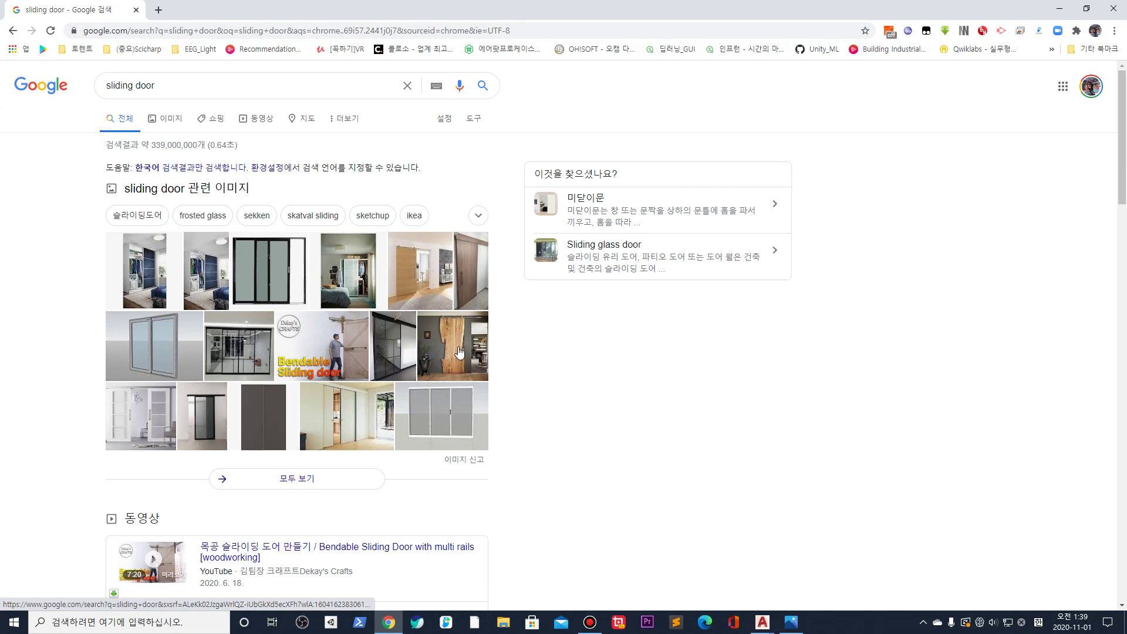
Search Google for "매립형 슬라이딩 도어" and show the image results
left_click_drag(187, 78, 34, 78)
type("매립형 슬래")
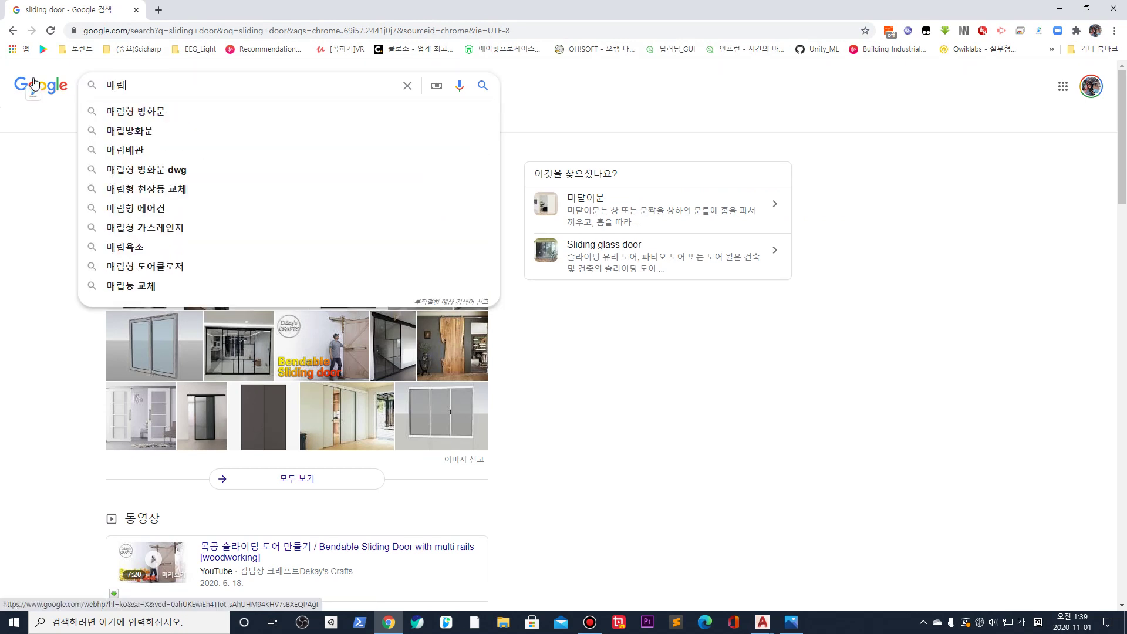
key("Down")
key("Return")
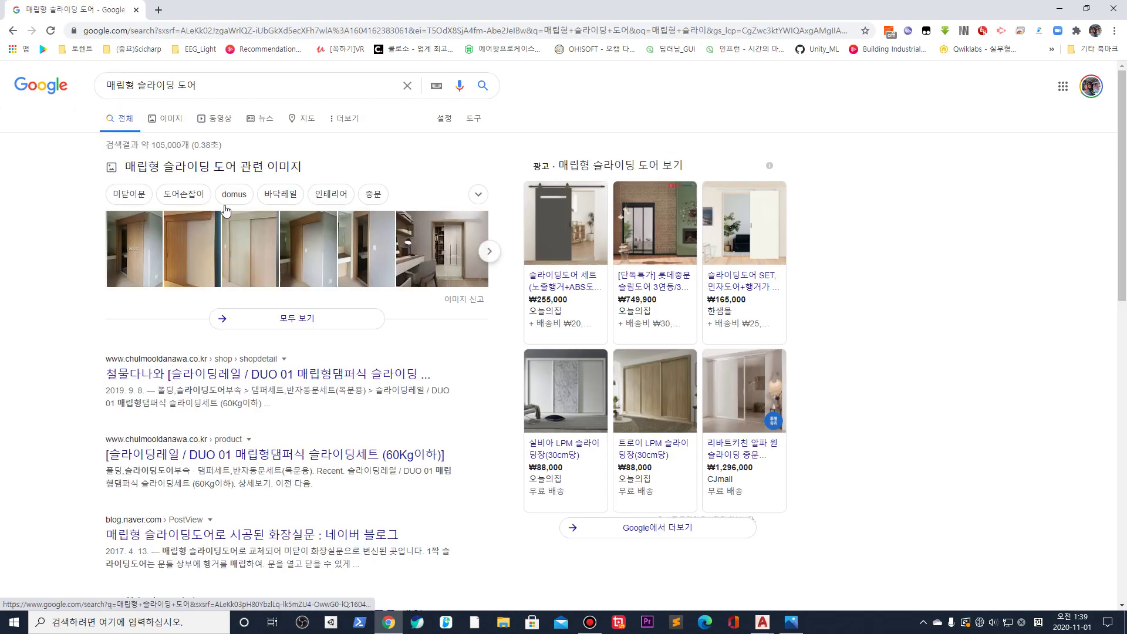
left_click(170, 122)
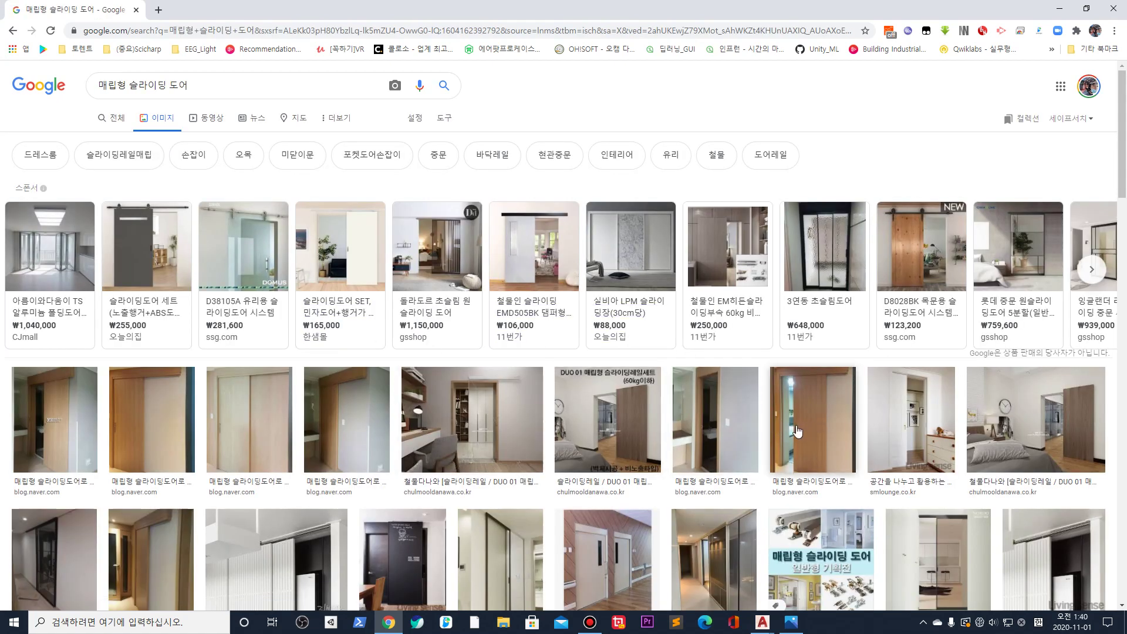
Examine several enlarged photos of recessed sliding doors and return to AutoCAD
left_click(724, 420)
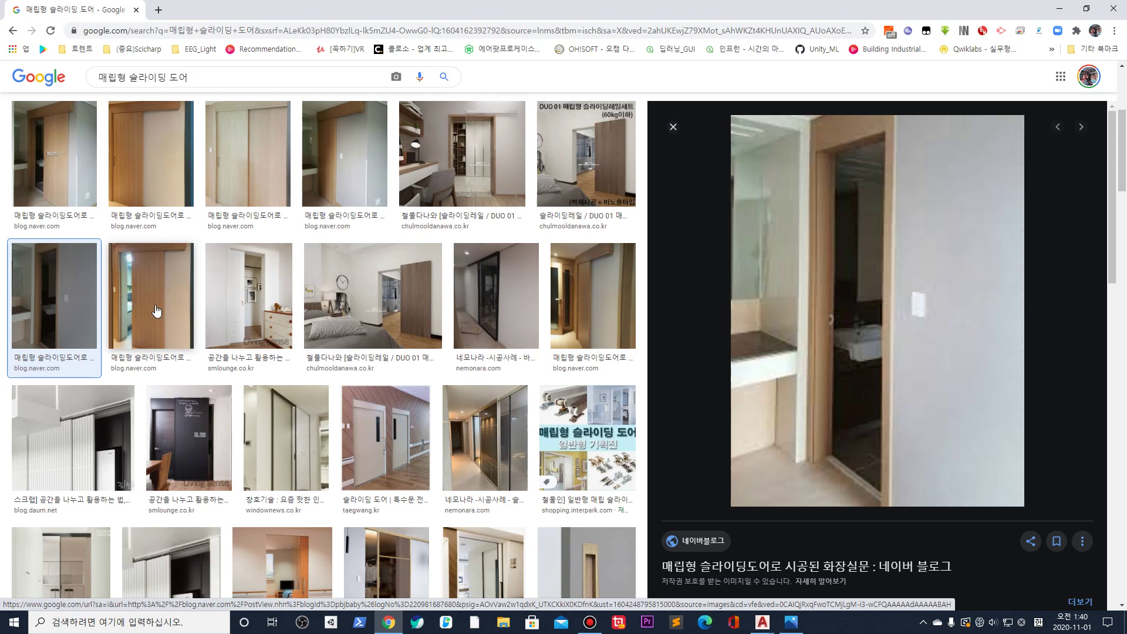
left_click(593, 297)
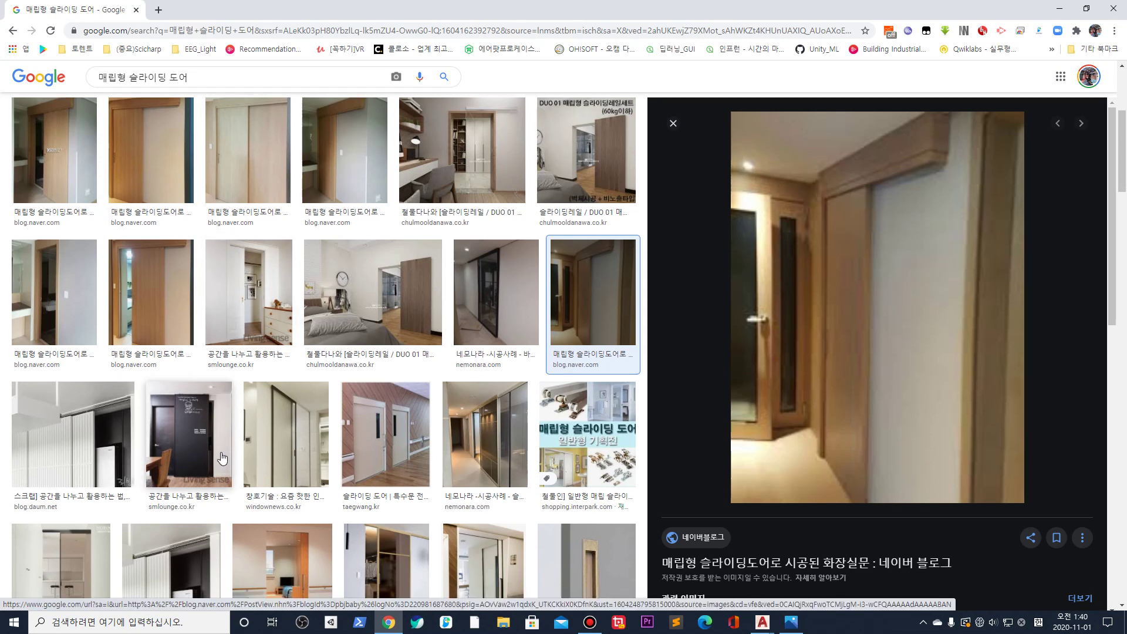
scroll(222, 467, "down", 4)
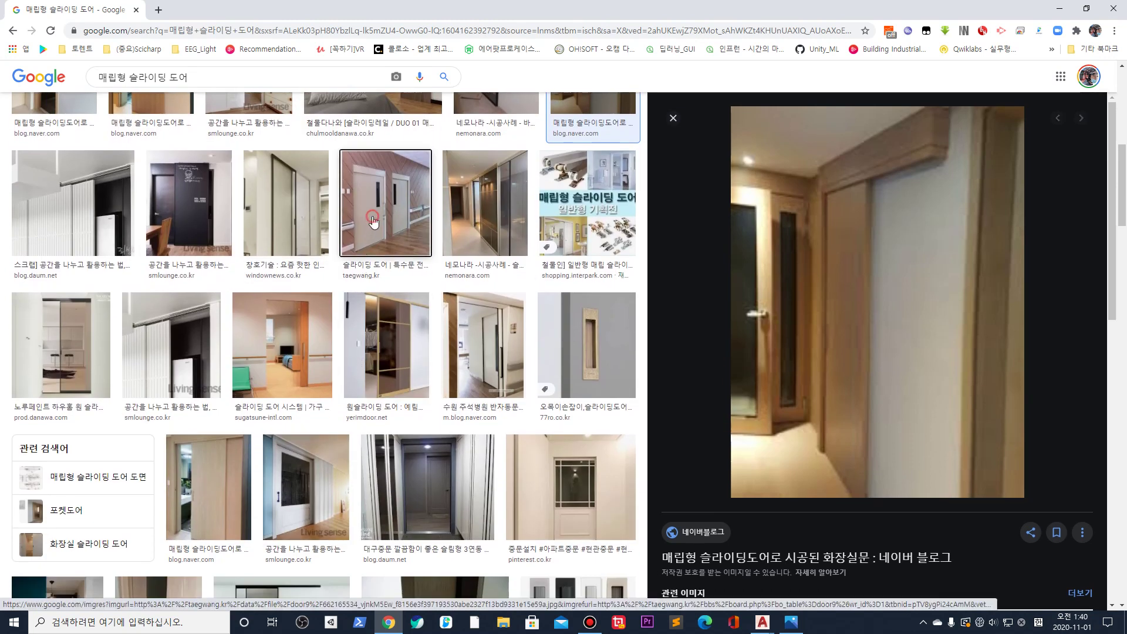
left_click(363, 281)
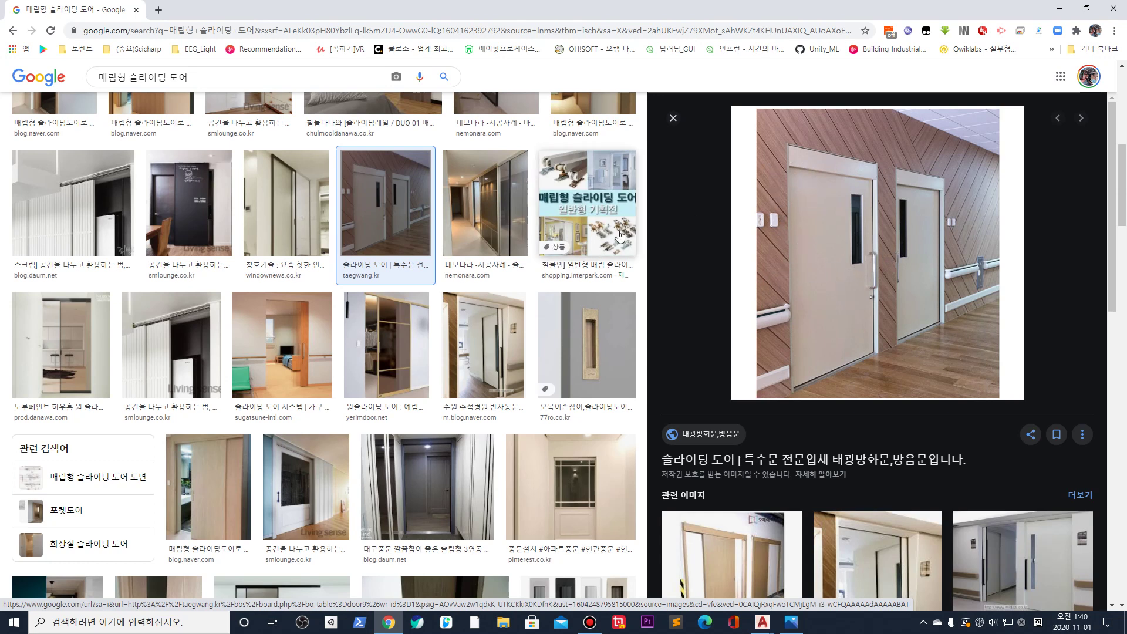
left_click(1049, 16)
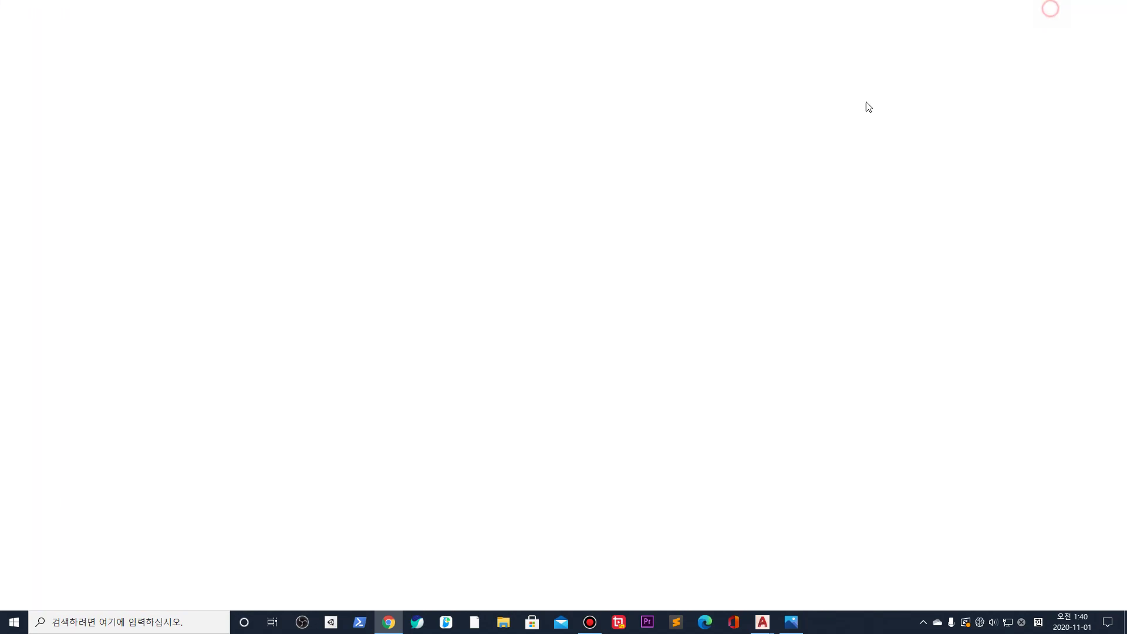
Offset the horizontal line across the powder room opening by 150 towards the 파우더룸 label
left_click(584, 358)
left_click(555, 318)
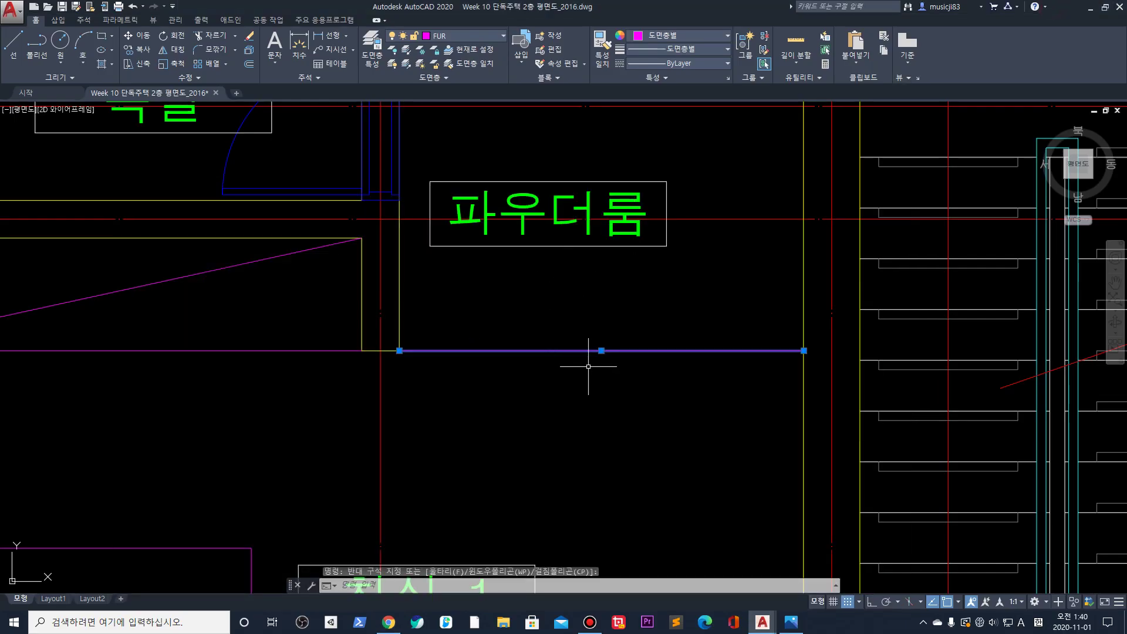
middle_click_drag(586, 350, 460, 378)
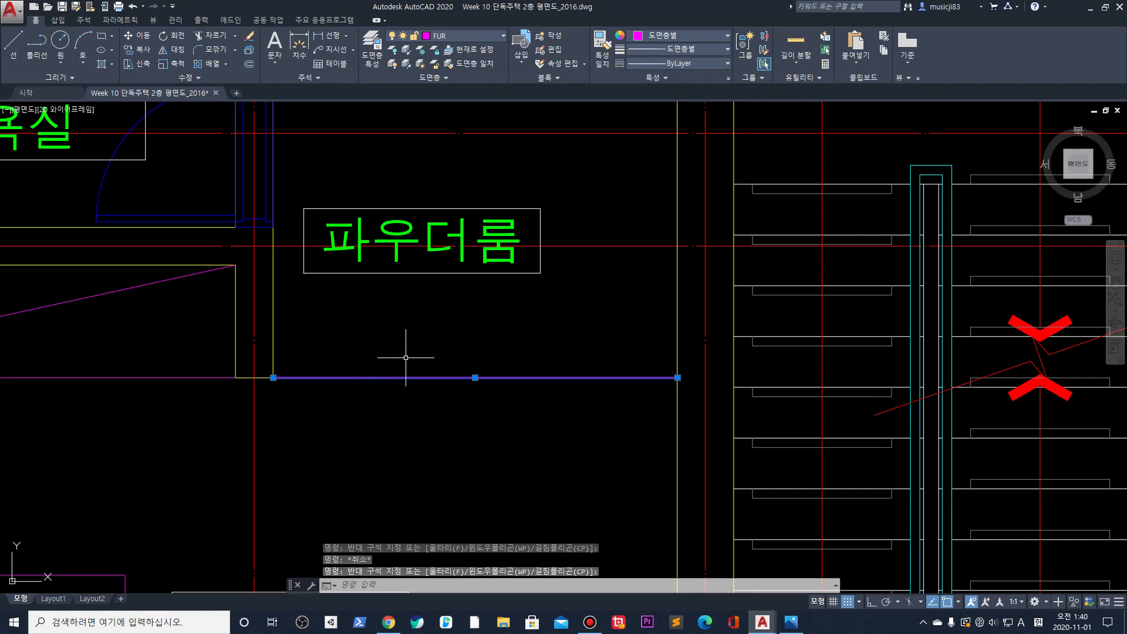
key("Return")
type("150")
key("Return")
left_click(418, 377)
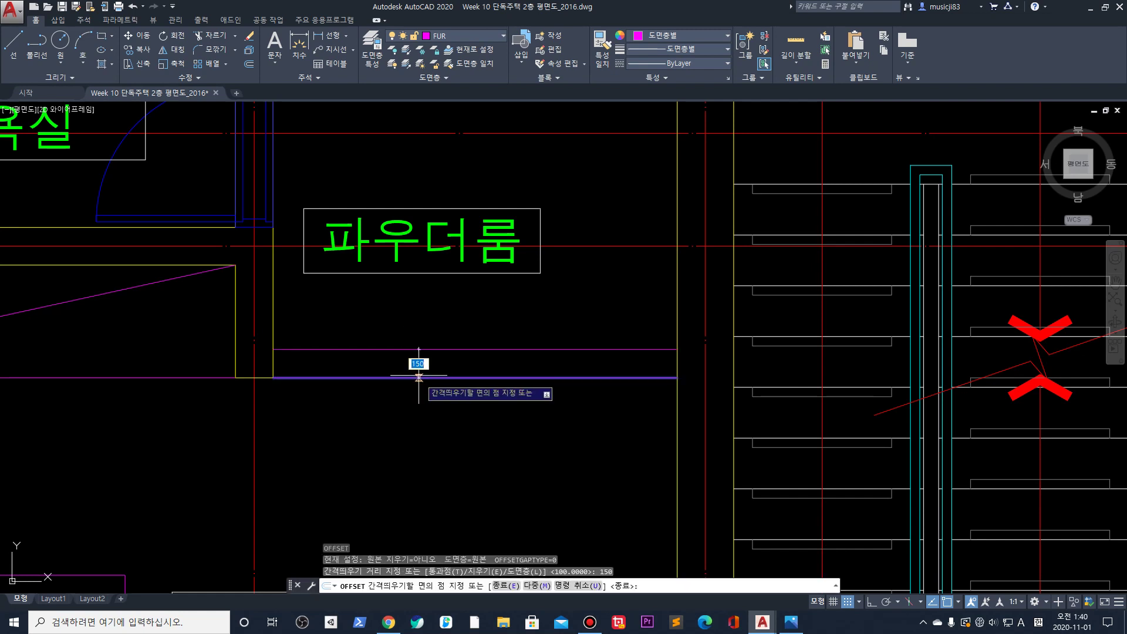
left_click(417, 340)
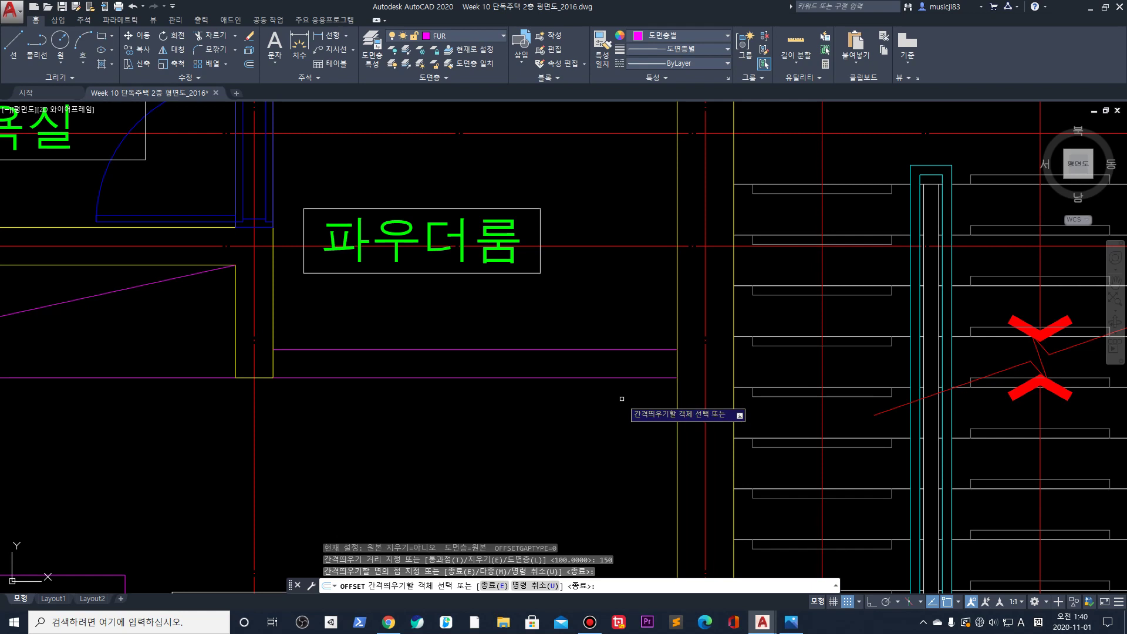
middle_click_drag(675, 411, 627, 409)
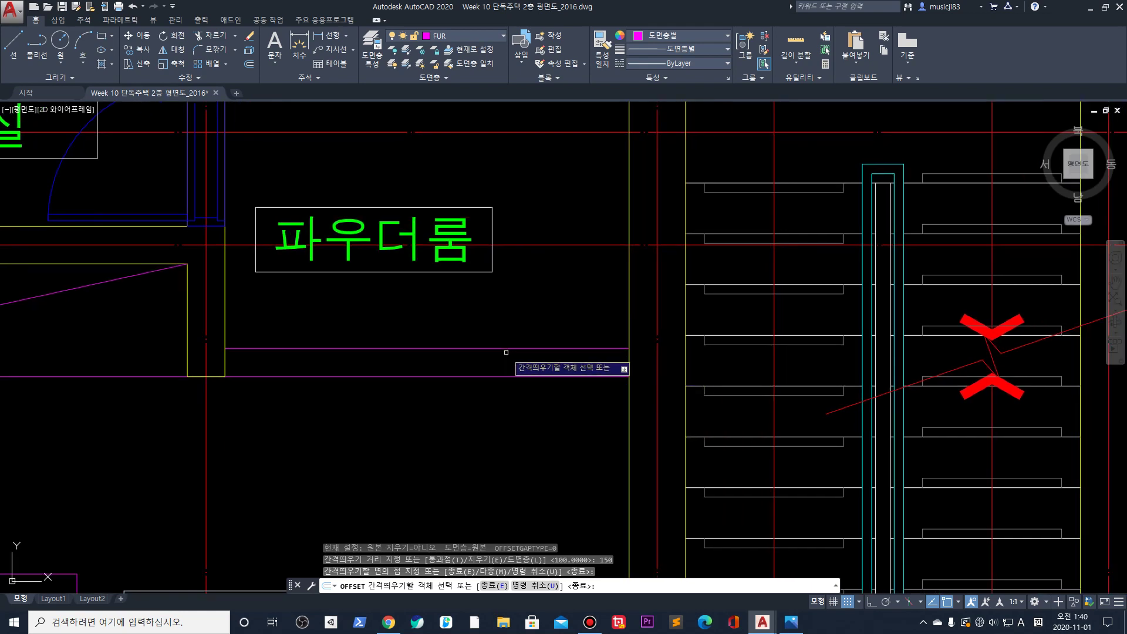
key("Escape")
key("Escape")
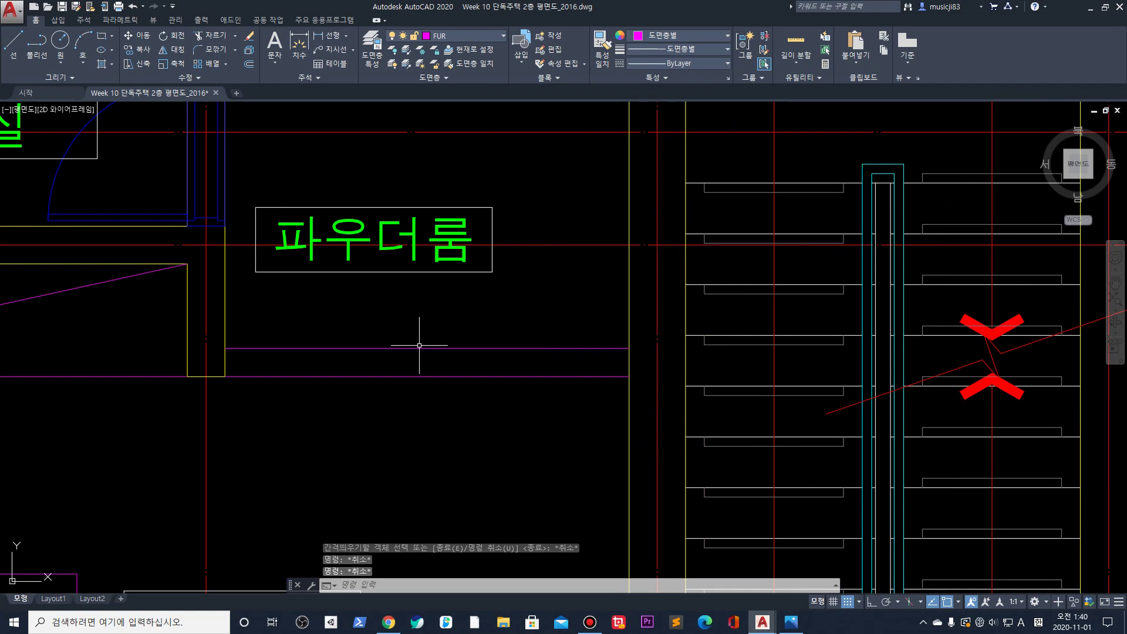
Turn on the midpoint (중간점) object snap in the drafting settings
key("l")
key("space")
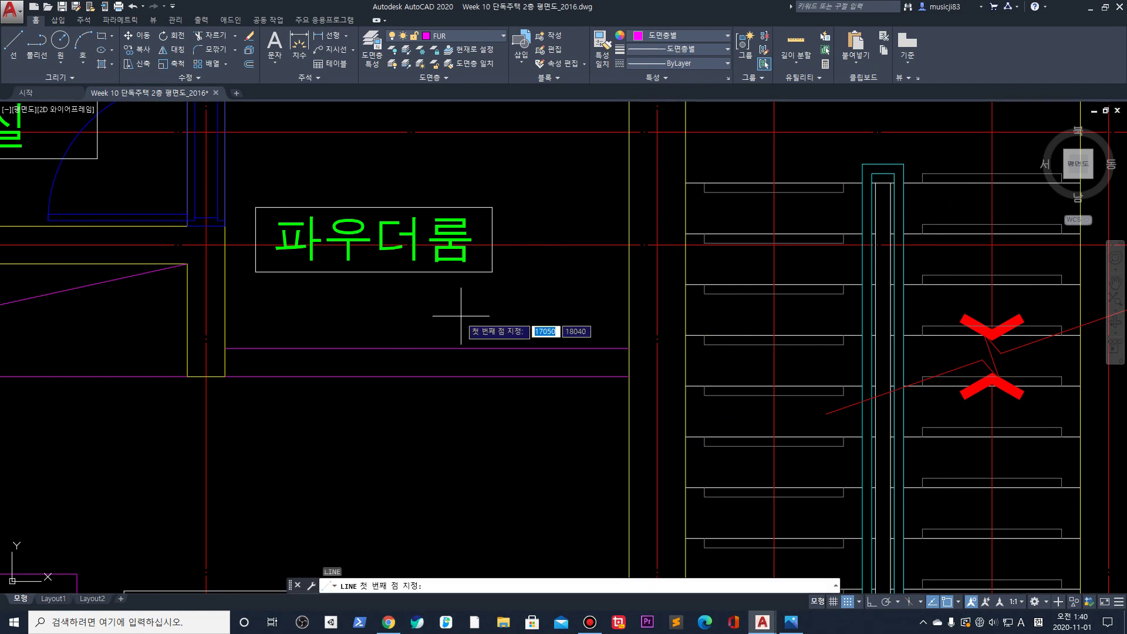
key("Escape")
left_click(491, 312)
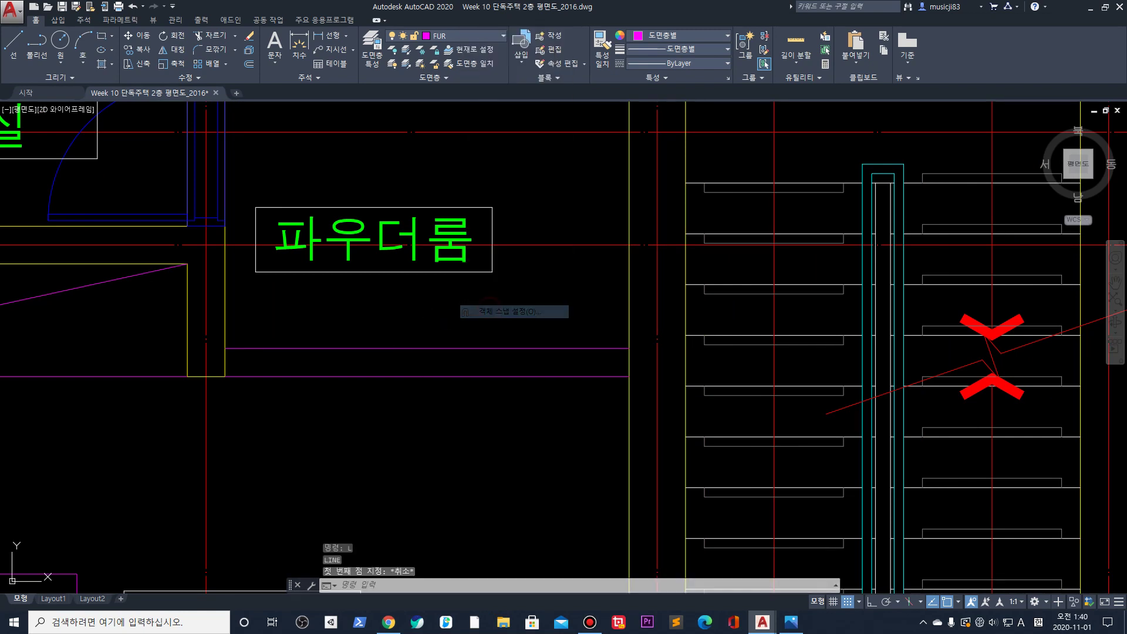
left_click(461, 265)
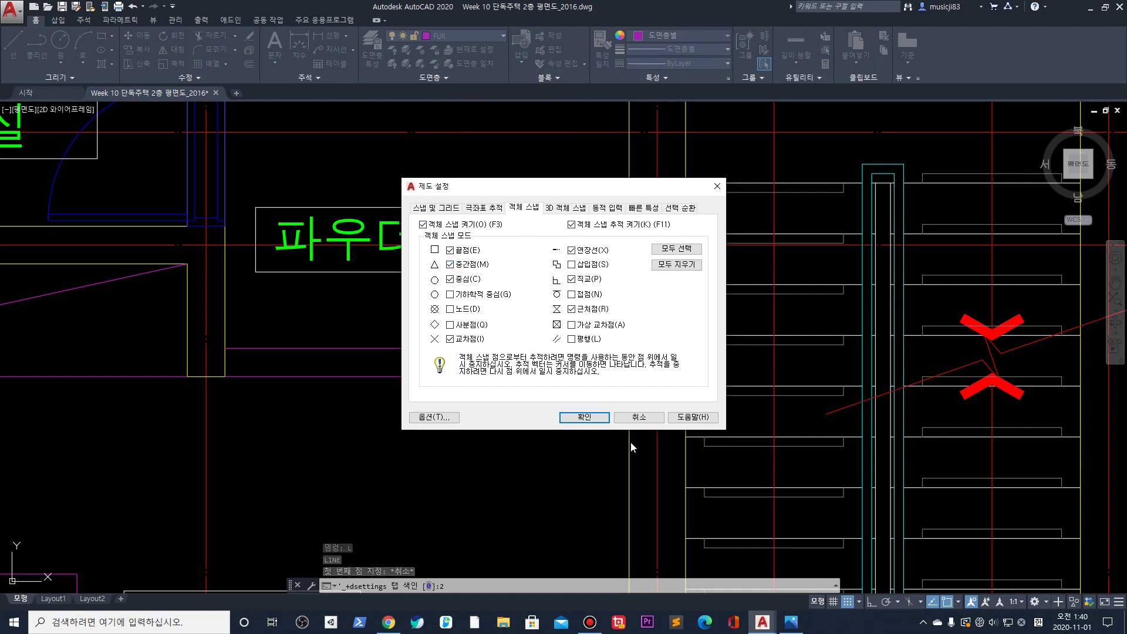
left_click(584, 417)
Draw a vertical line joining the two parallel lines of the powder room opening at their midpoints
key("l")
key("Return")
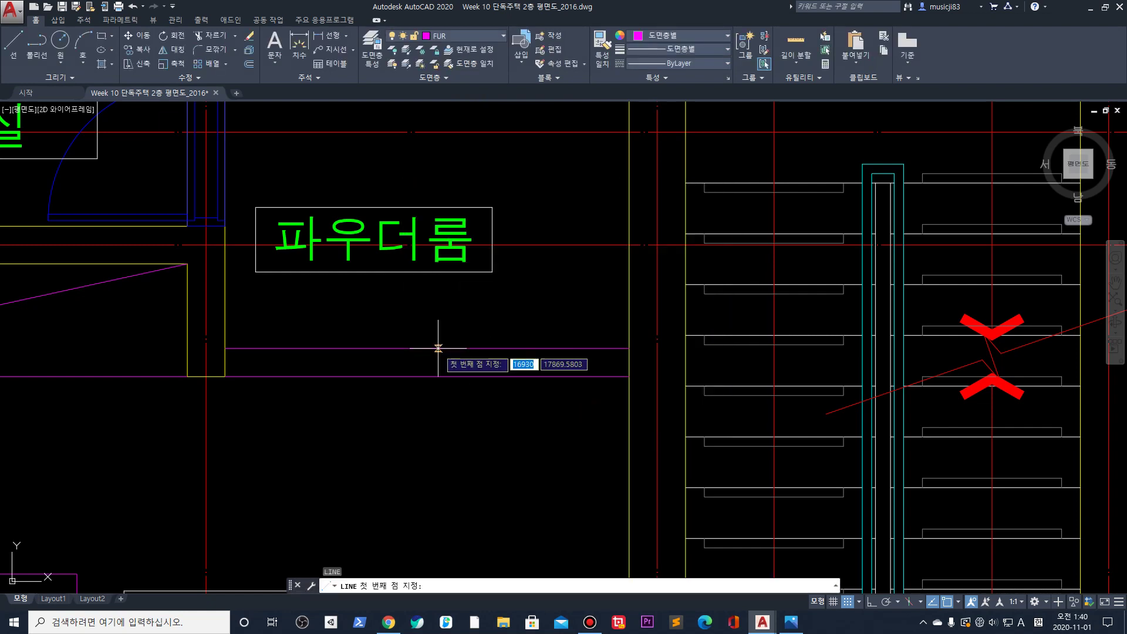
left_click(427, 348)
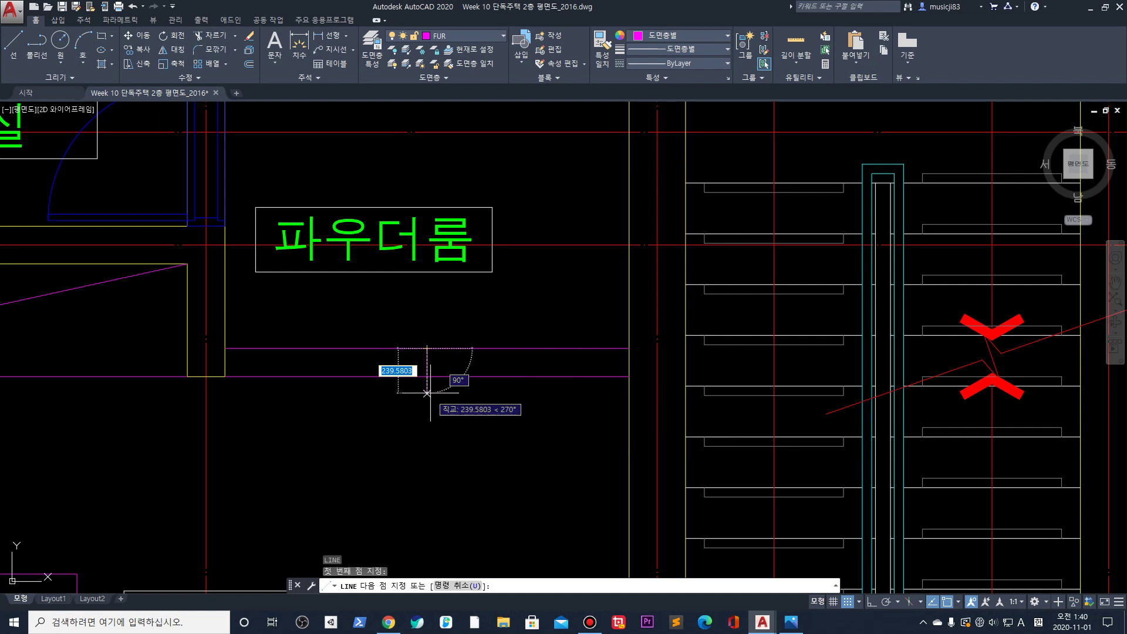
left_click(427, 376)
key("Return")
scroll(463, 385, "up", 4)
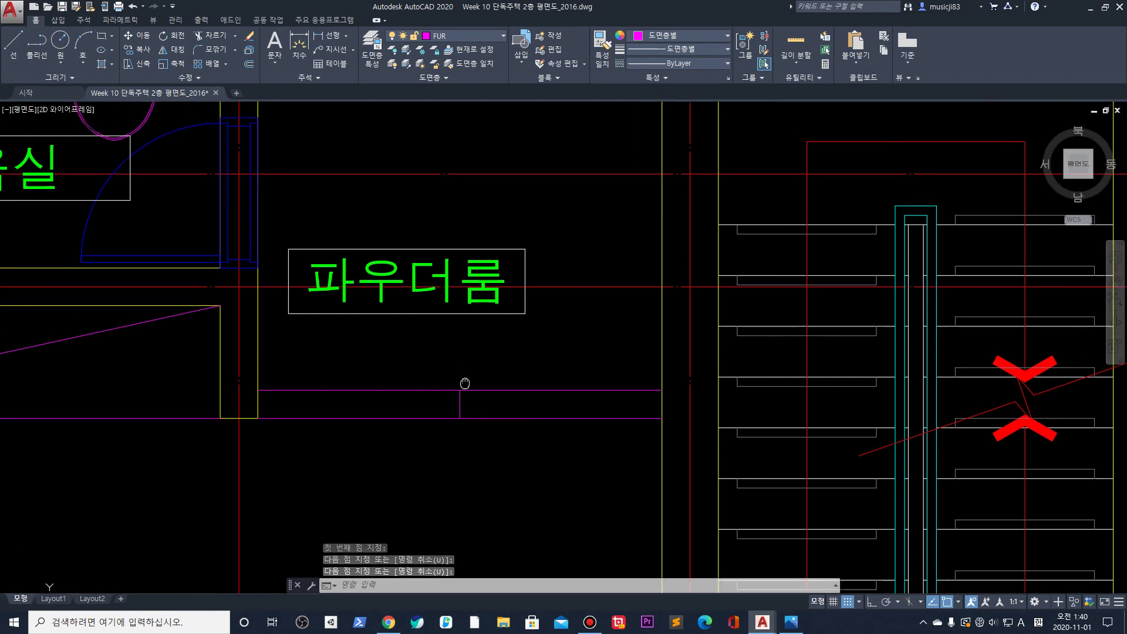
scroll(523, 383, "down", 4)
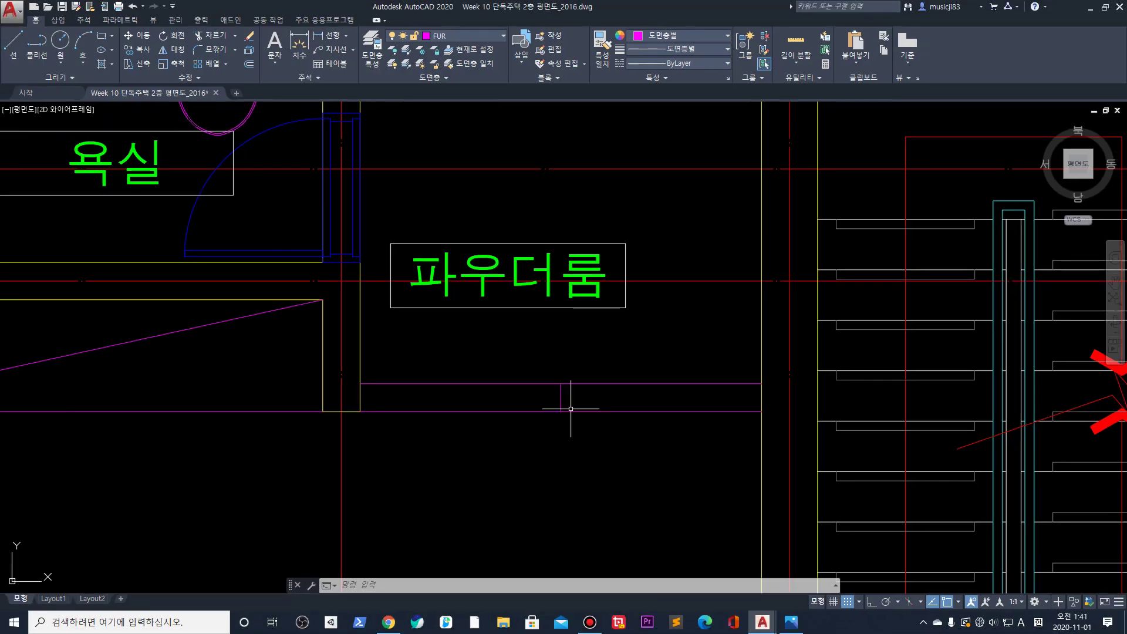
Measure the distance from the top of the vertical centre line to the wall on the staircase side
scroll(520, 398, "up", 3)
left_click(525, 398)
key("Escape")
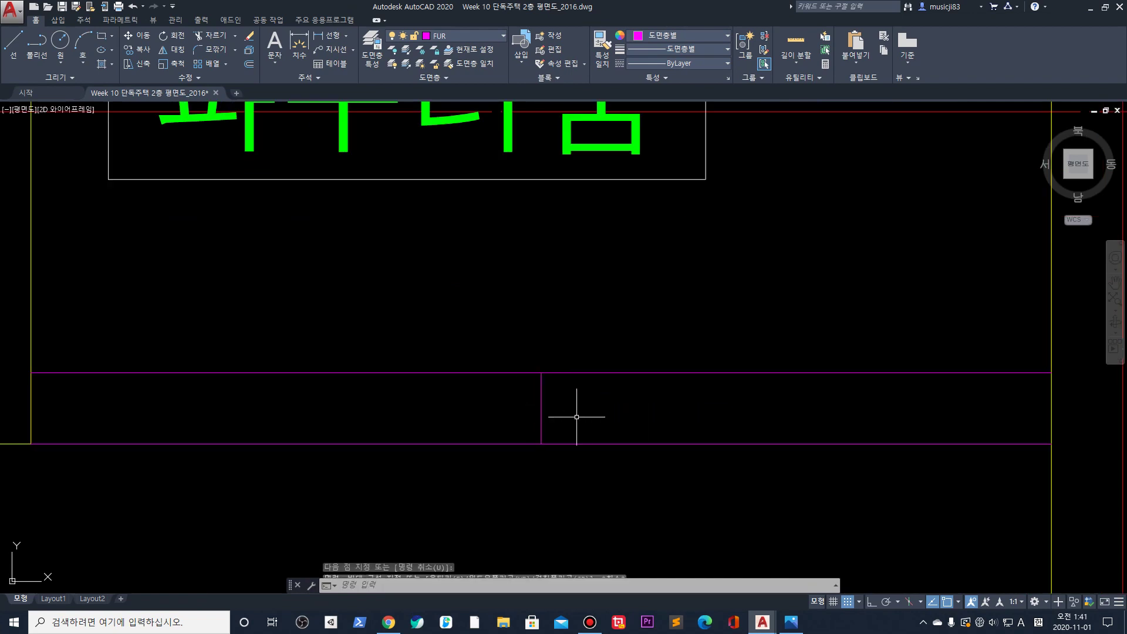
scroll(576, 417, "down", 2)
type("di")
key("Return")
left_click(557, 385)
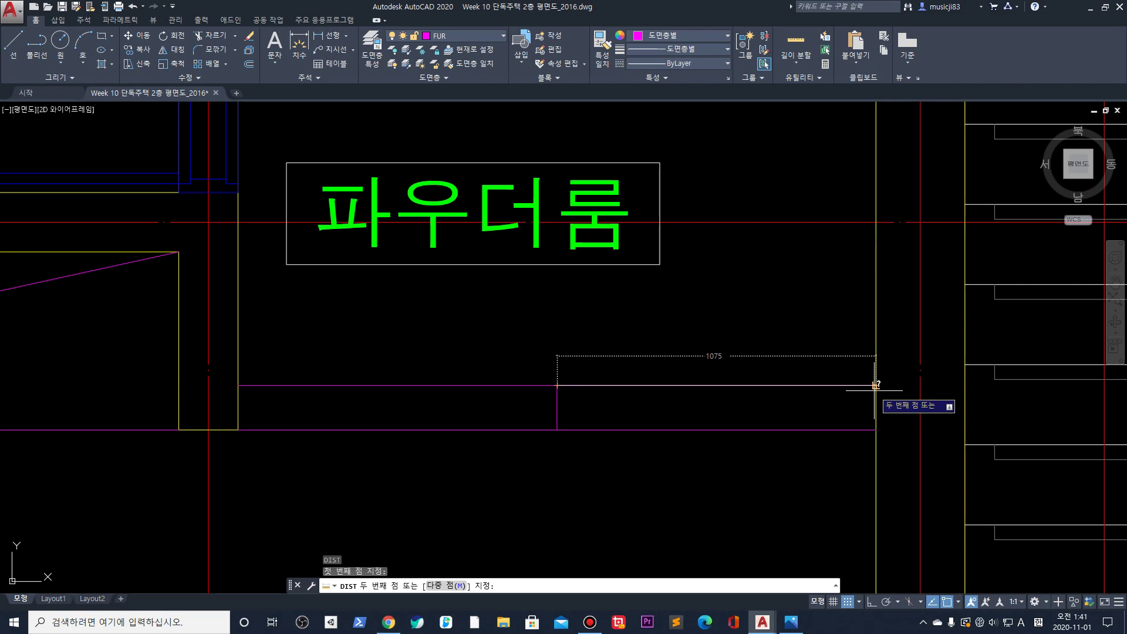
key("Escape")
Move the vertical centre line in the powder room opening 100 away from the staircase-side wall, along the upper horizontal line
left_click(557, 406)
left_click(495, 409)
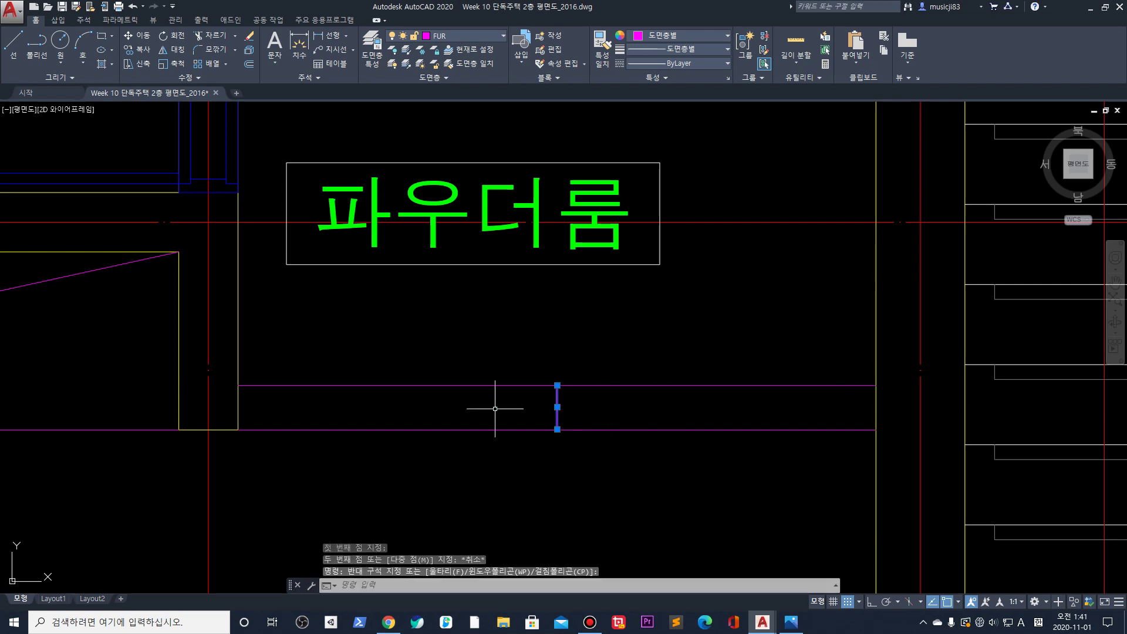
type("m")
key("Return")
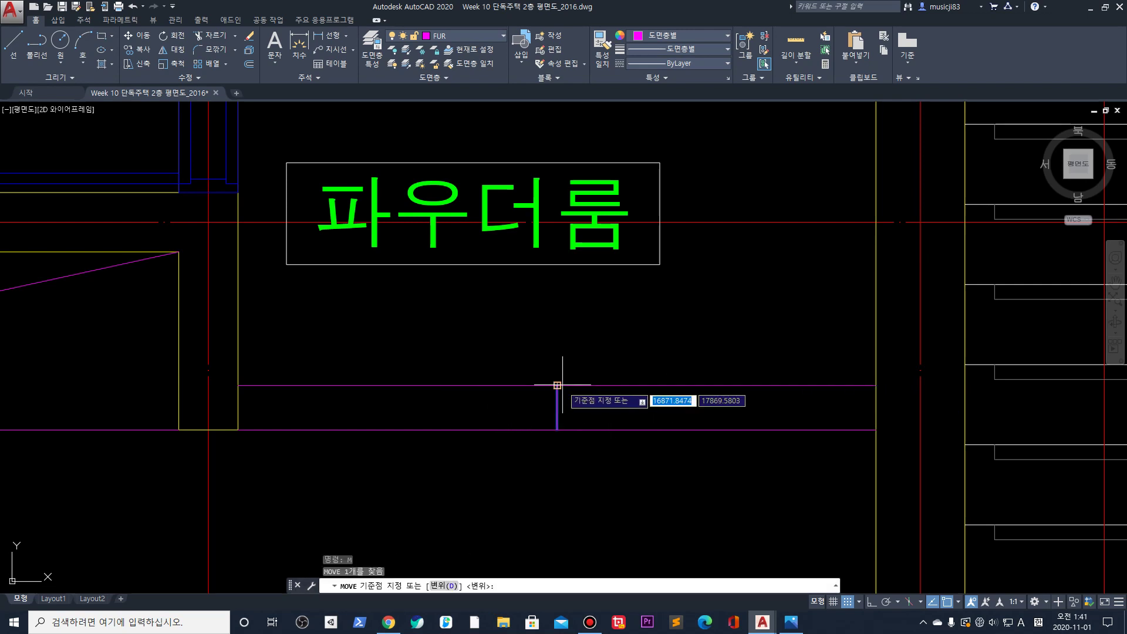
left_click(557, 386)
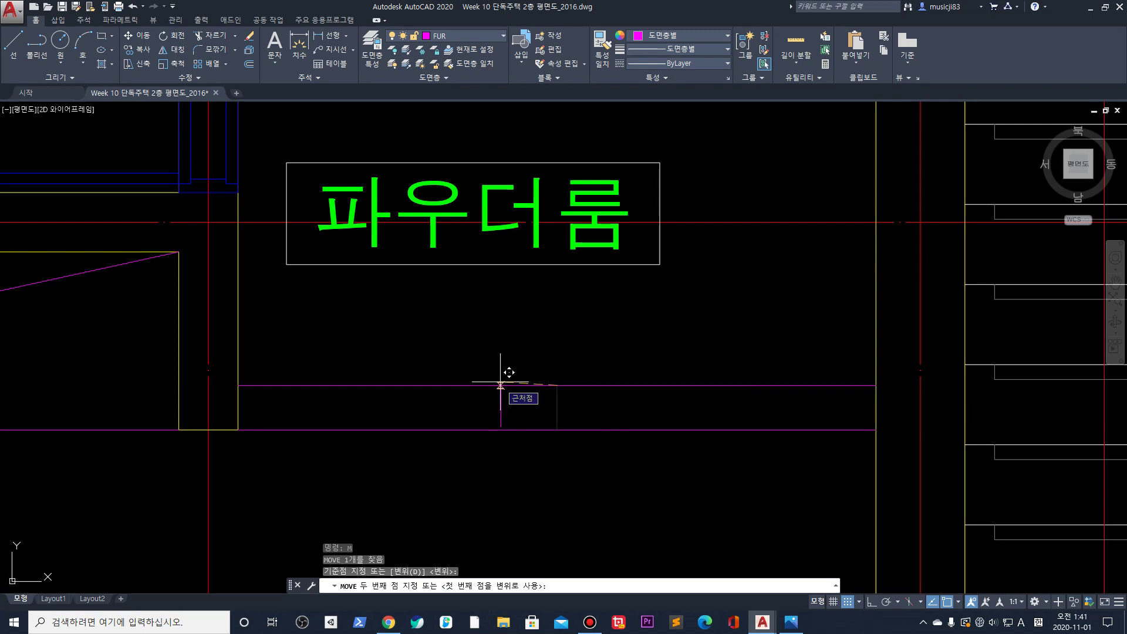
type("100")
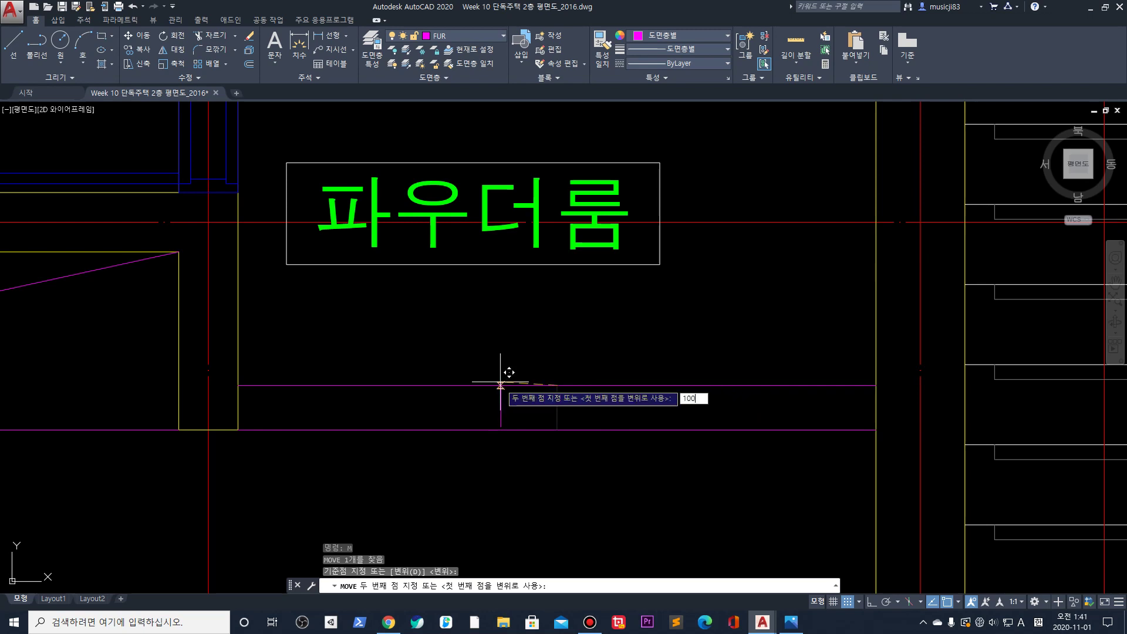
key("Return")
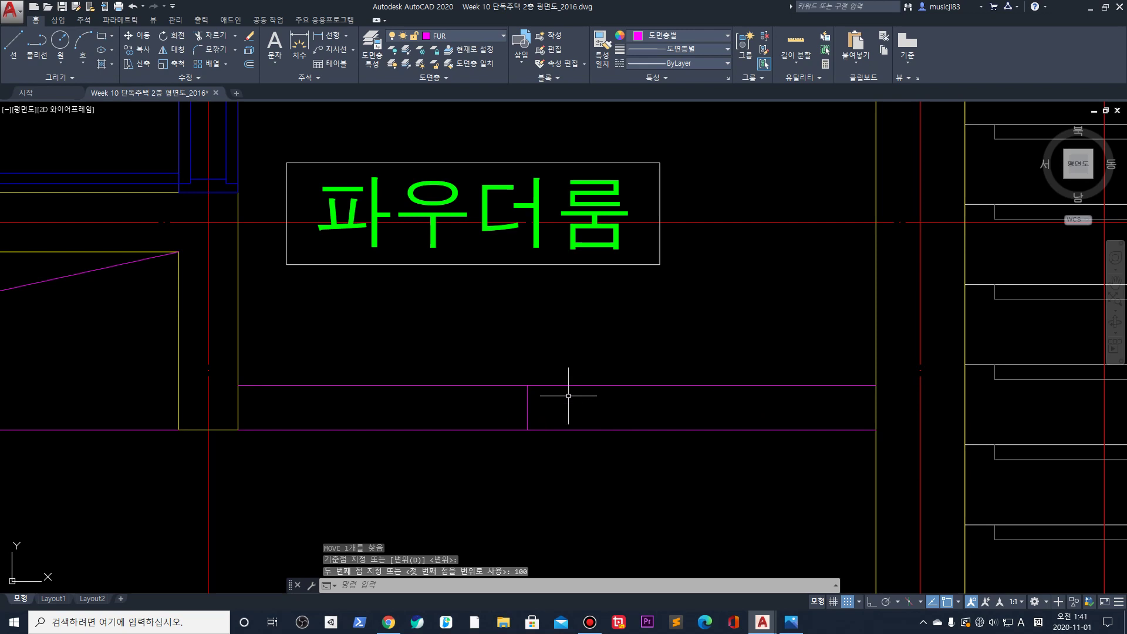
Measure the distance from the top of the moved vertical line to the staircase-side wall
type("di")
key("Return")
left_click(527, 385)
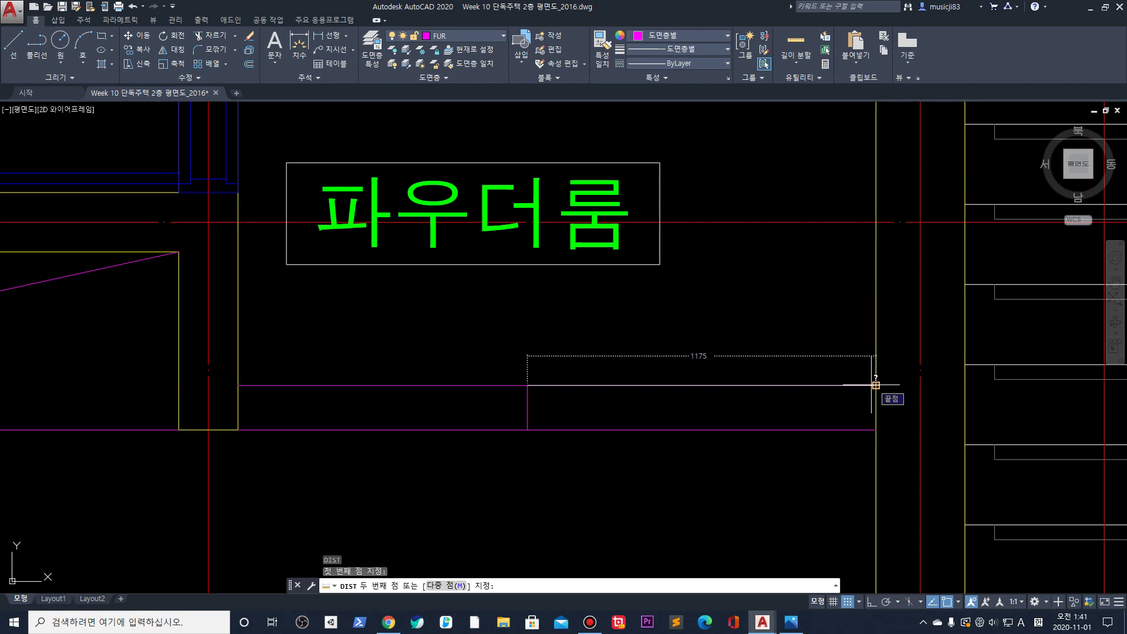
key("Escape")
scroll(376, 396, "up", 2)
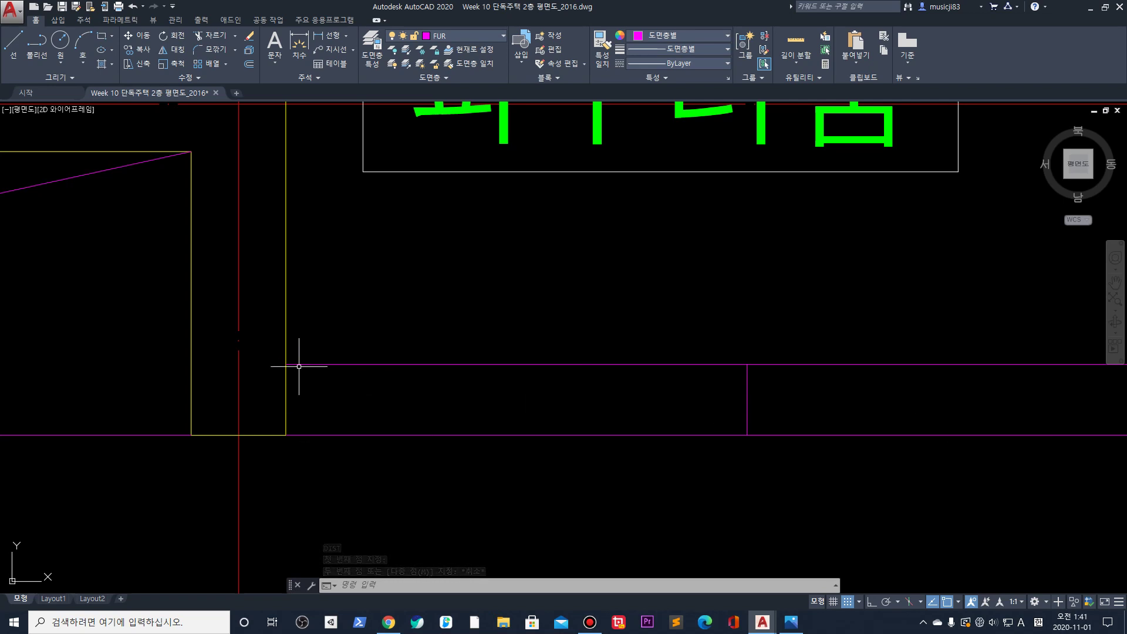
key("l")
key("Return")
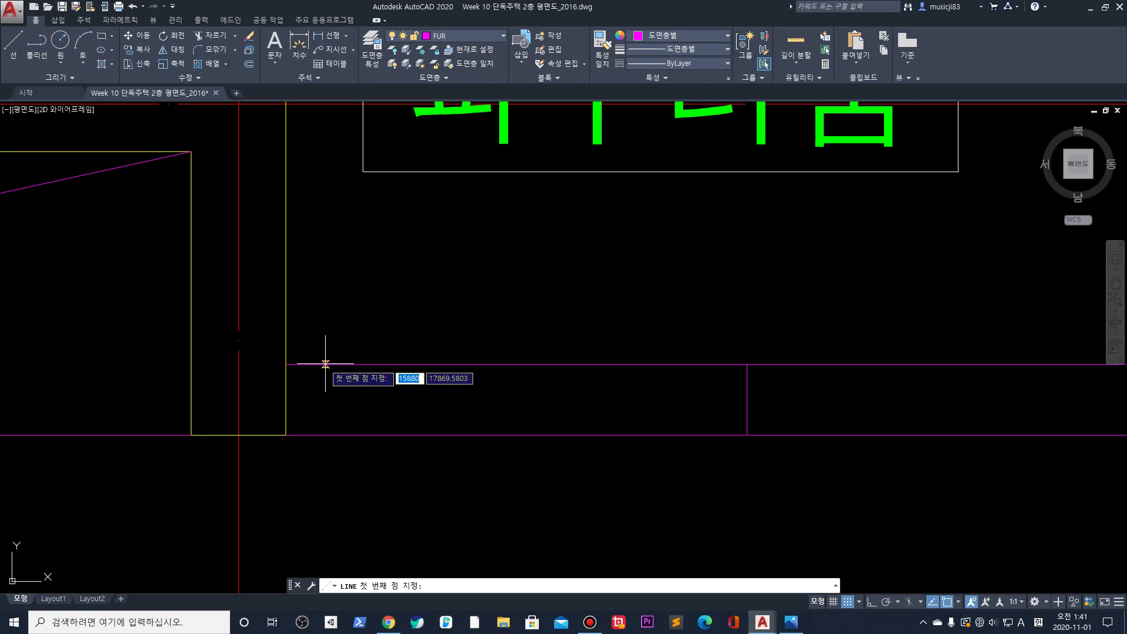
key("Escape")
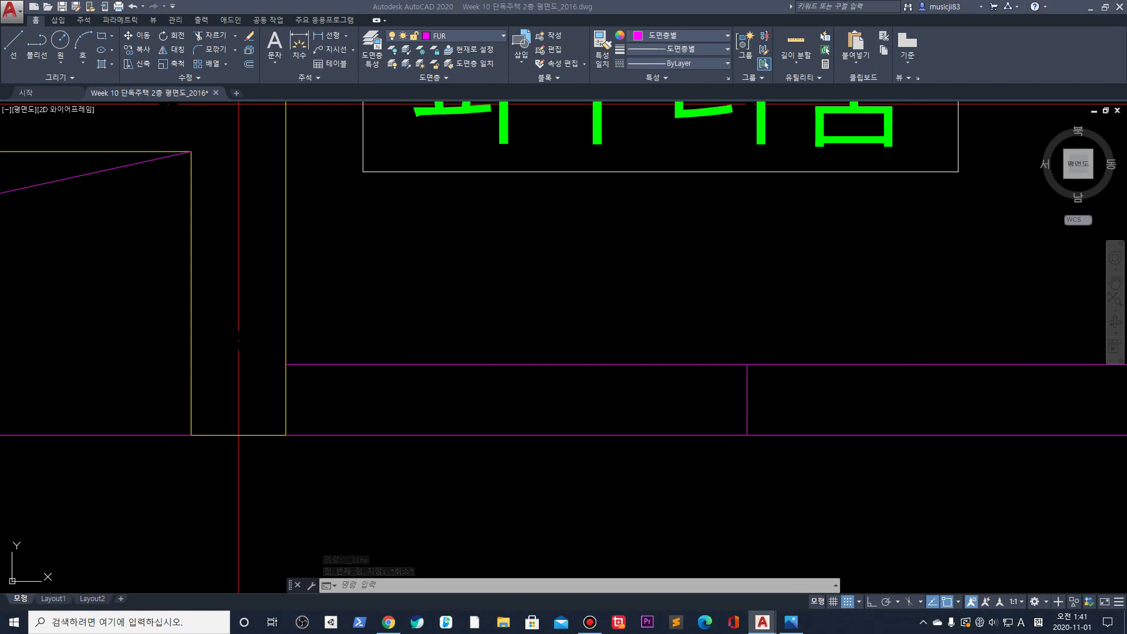
scroll(376, 379, "down", 2)
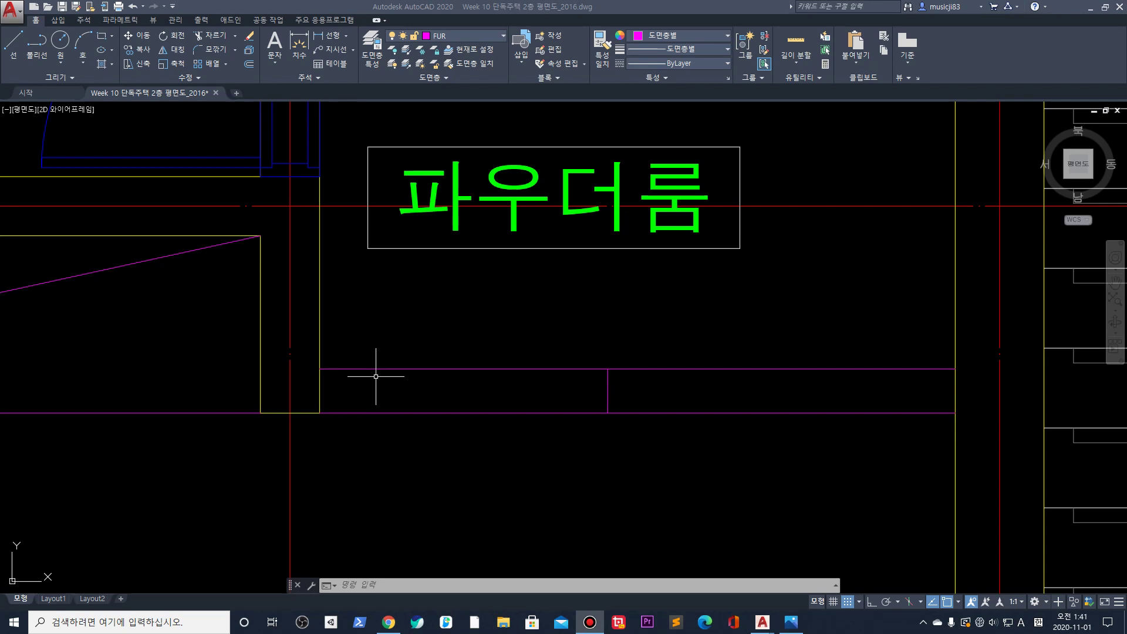
Draw a vertical line along the wall face opposite the staircase, joining the ends of the two parallel opening lines
scroll(346, 405, "up", 4)
type("l")
key("Return")
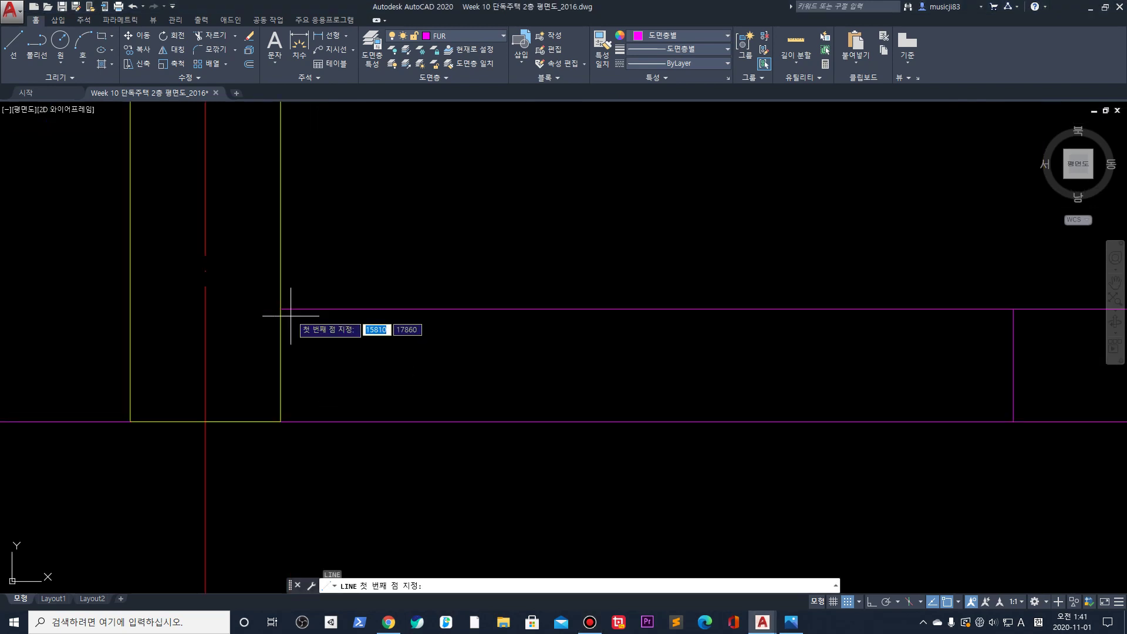
left_click(280, 308)
left_click(280, 420)
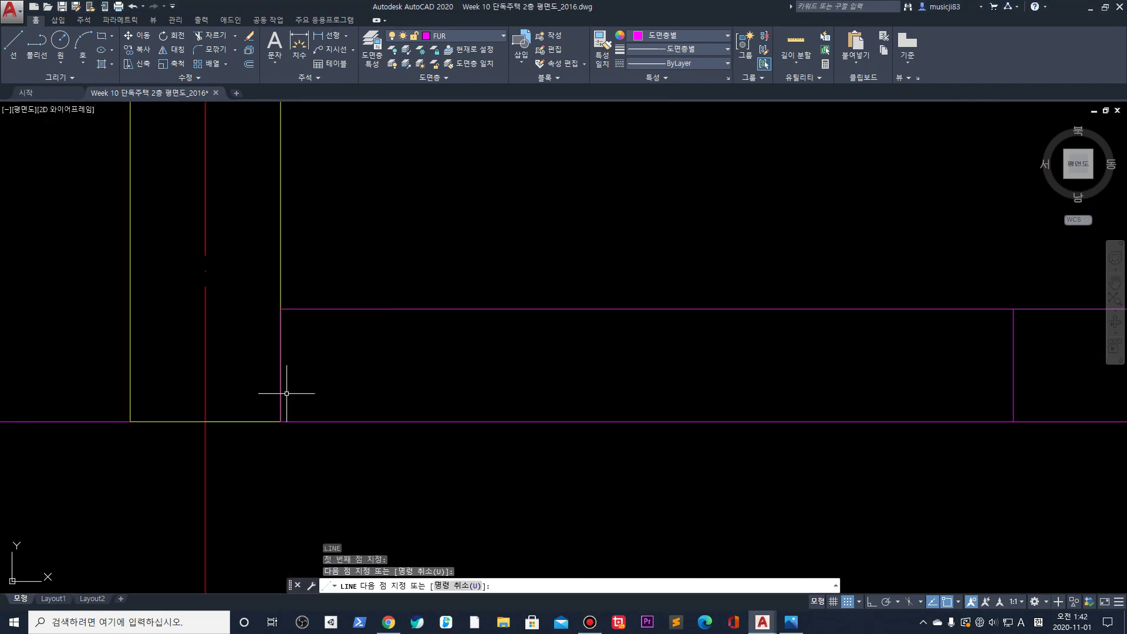
key("Return")
Copy the new vertical line at the wall face 40 into the opening
left_click(264, 305)
left_click(307, 476)
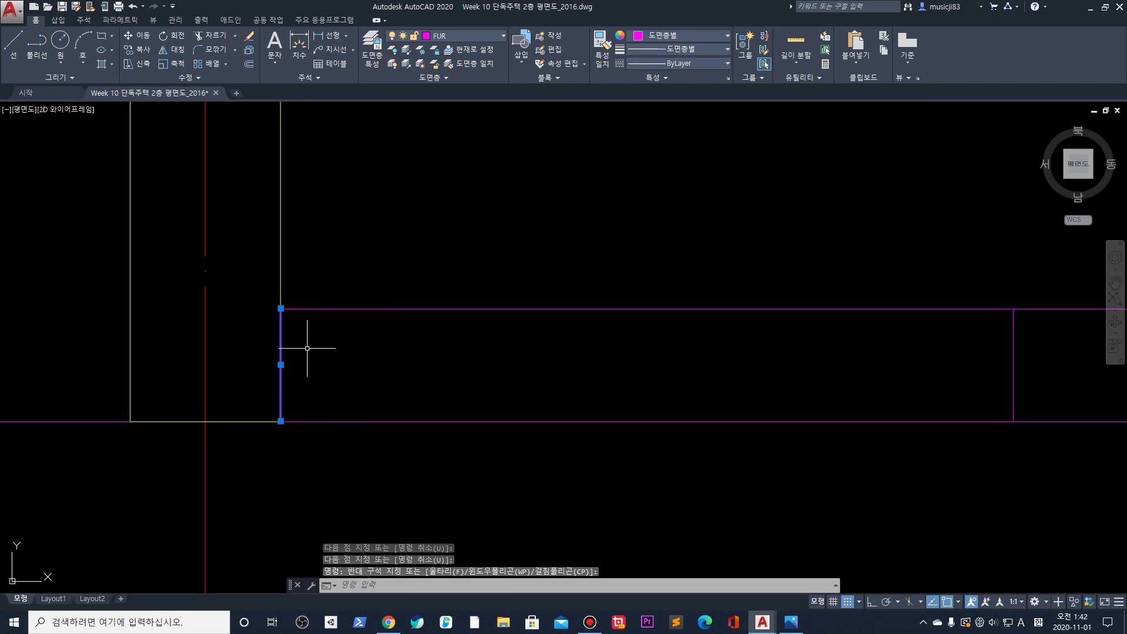
type("co")
key("Return")
left_click(280, 308)
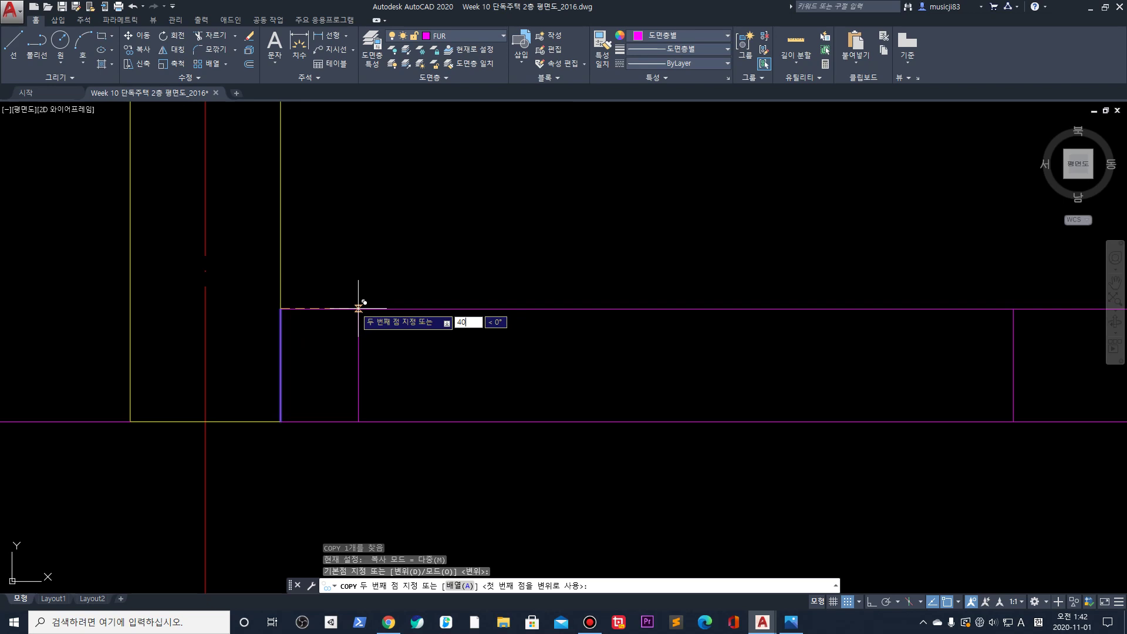
type("40")
key("Return")
key("Escape")
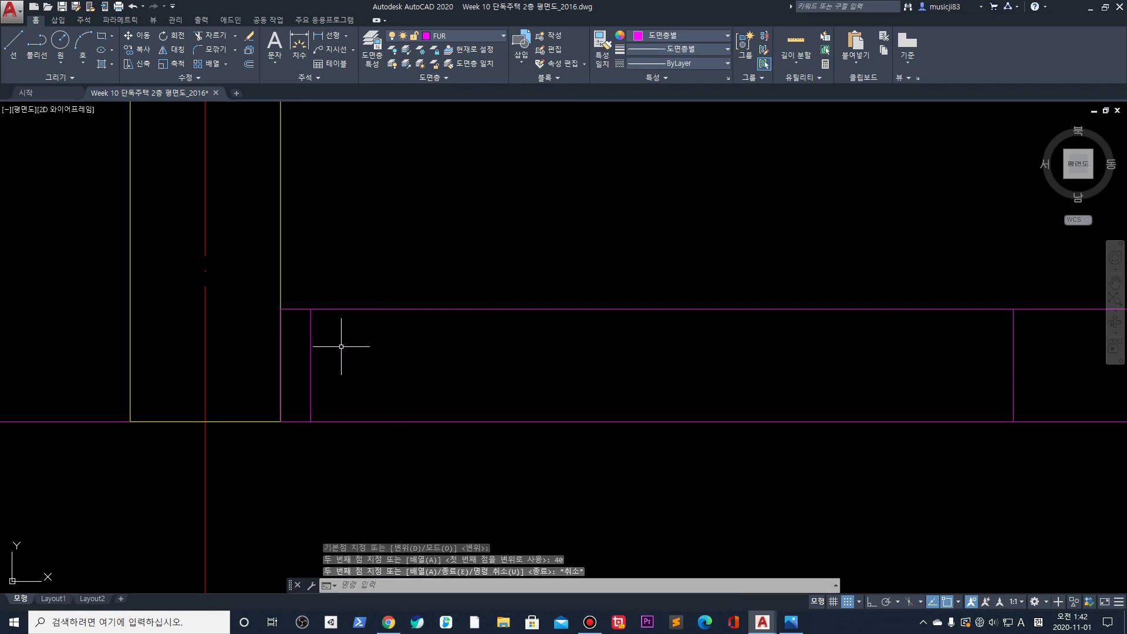
Copy the 40-offset vertical line another 40 further into the opening
left_click(310, 329)
left_click(292, 328)
type("co")
key("Return")
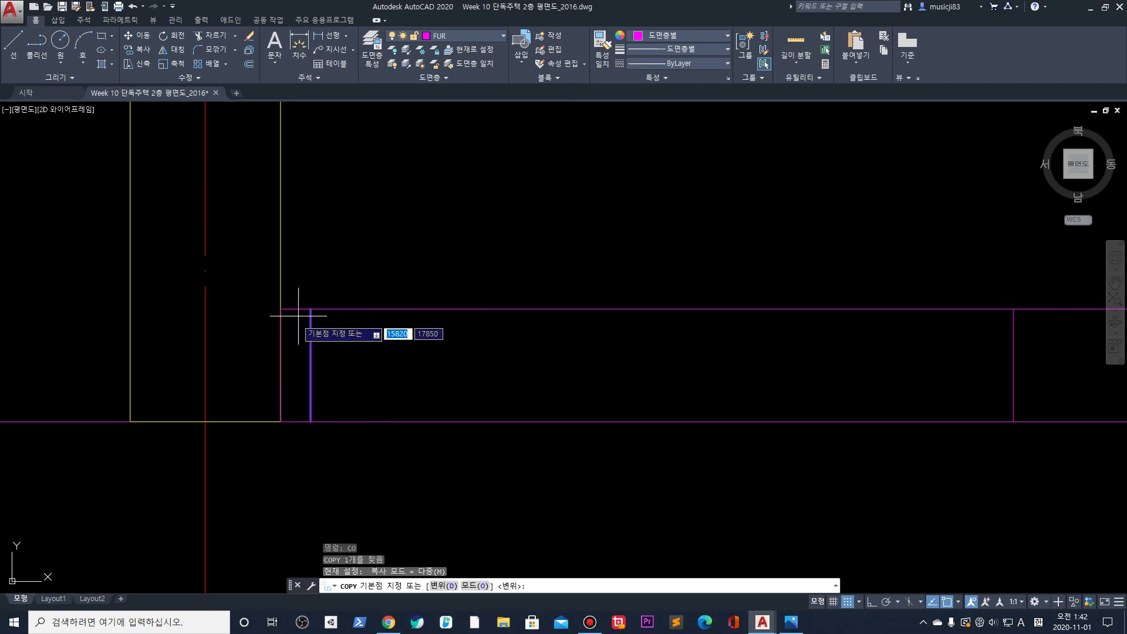
left_click(310, 309)
type("40")
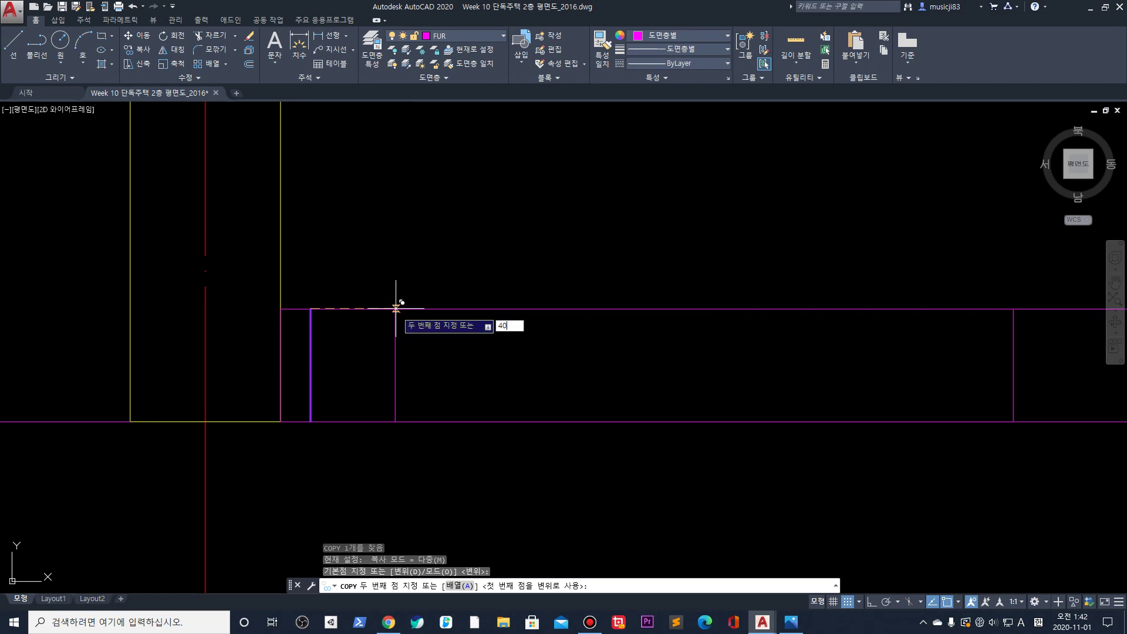
key("Return")
key("Escape")
Draw a diagonal across the 40-wide strip beside the wall, from its upper wall-side corner to its opposite lower corner
middle_click_drag(303, 305, 348, 294)
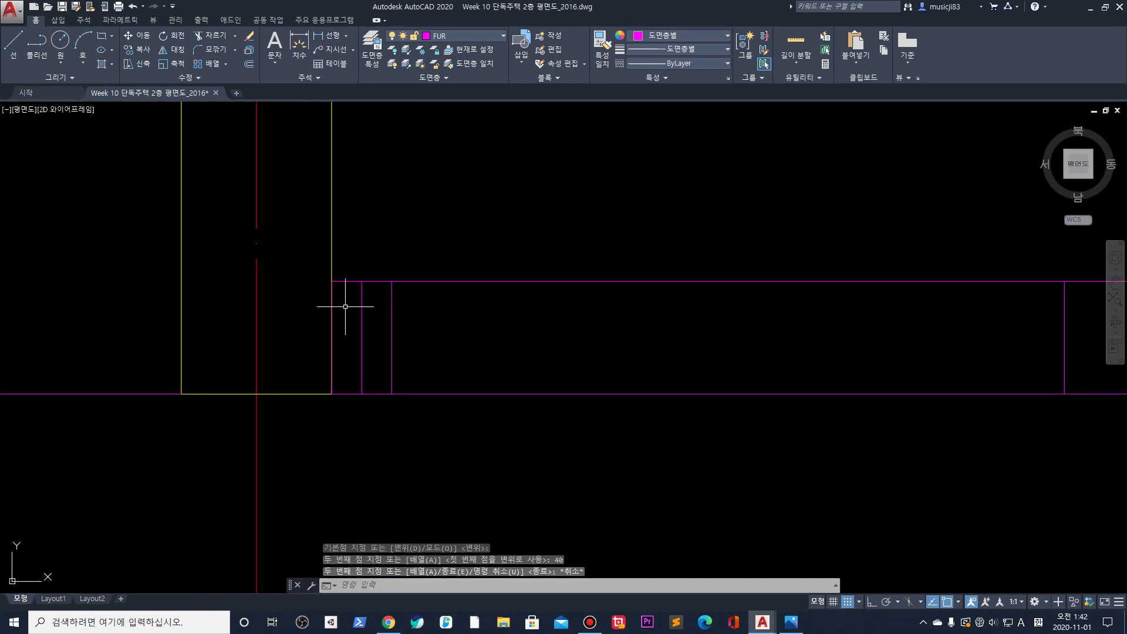
type("l")
key("Return")
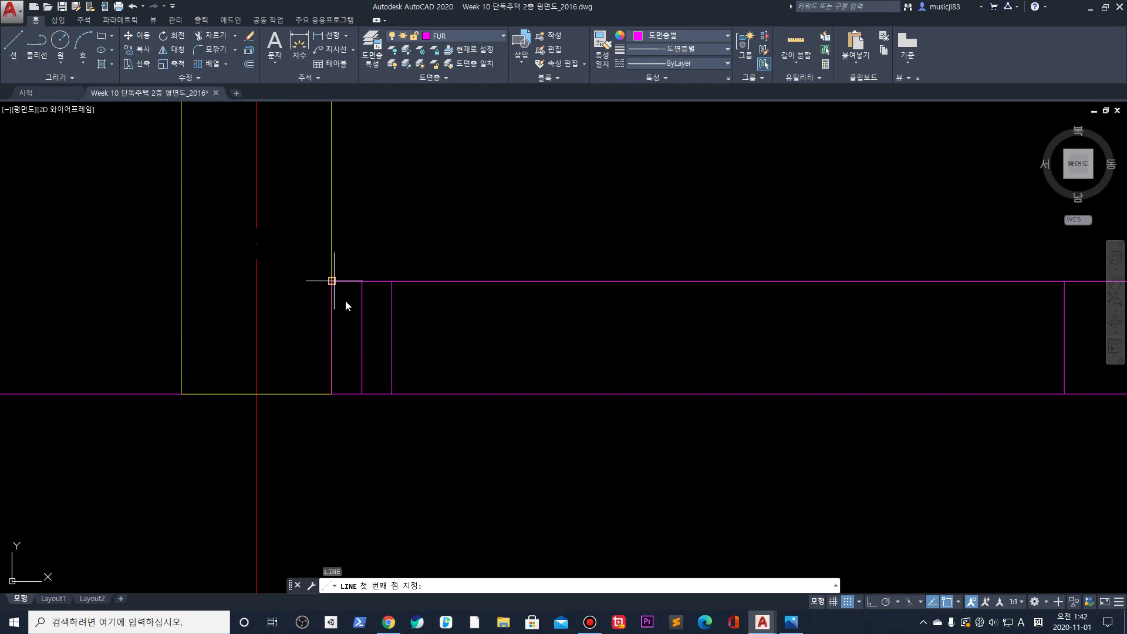
left_click(332, 282)
key("Escape")
Draw a 60 by 10 rectangle just above the upper opening line near the two 40-wide strips
scroll(364, 261, "up", 2)
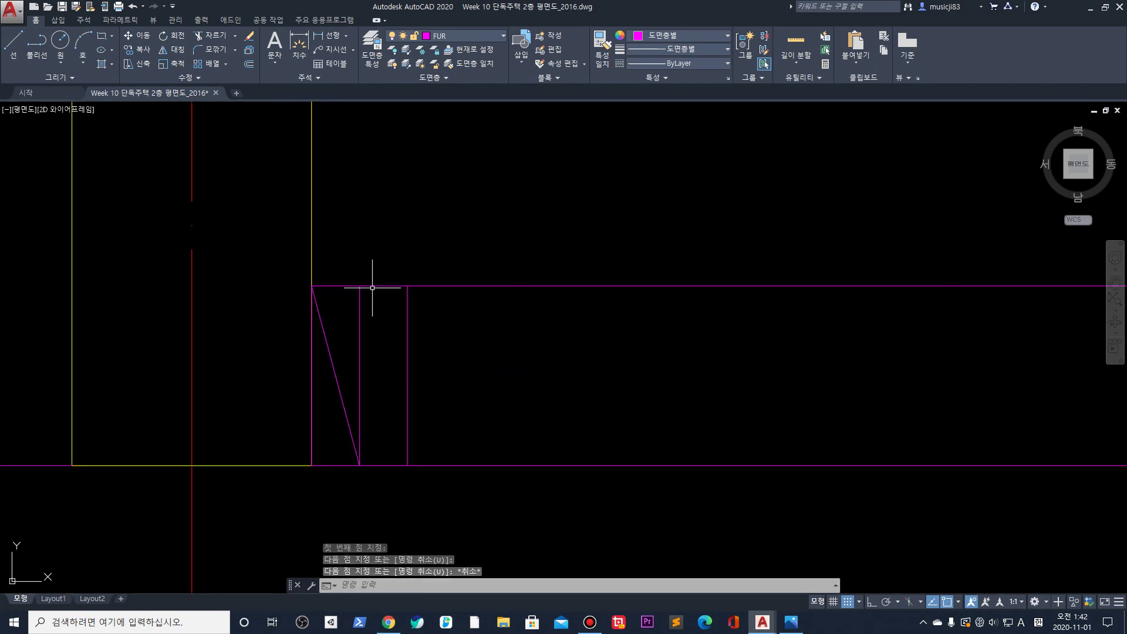
type("rec")
key("Return")
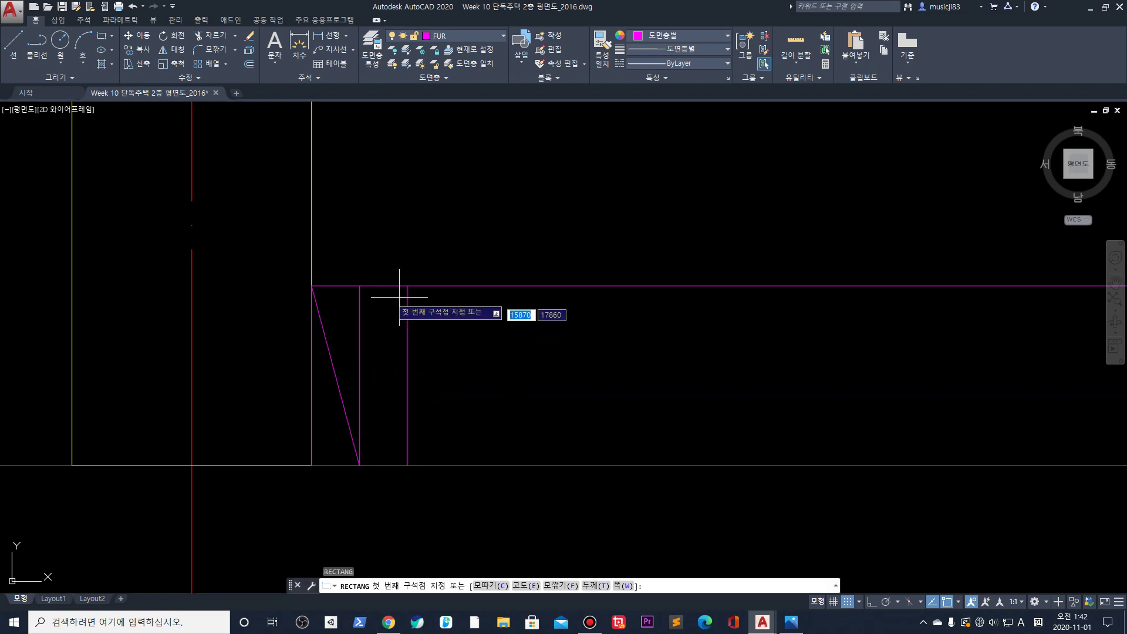
left_click(399, 249)
type("@ 60")
key("Tab")
type("1")
key("Return")
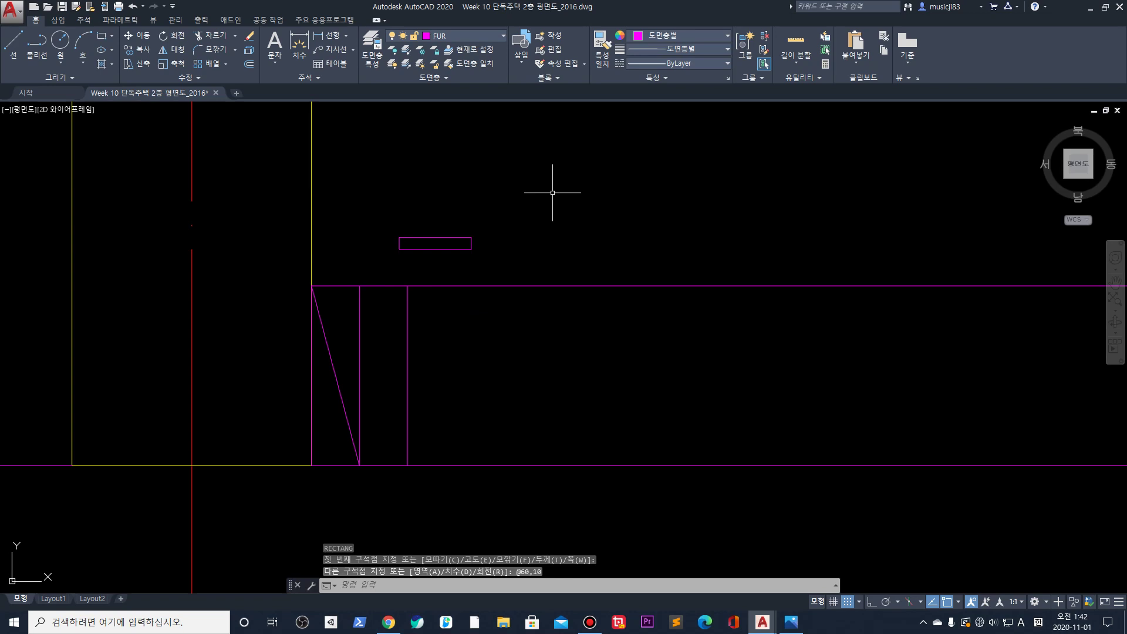
Move the small rectangle by its lower edge midpoint to the top end of the line between the two 40-wide strips
scroll(478, 214, "down", 2)
scroll(517, 264, "up", 2)
left_click_drag(517, 264, 370, 220)
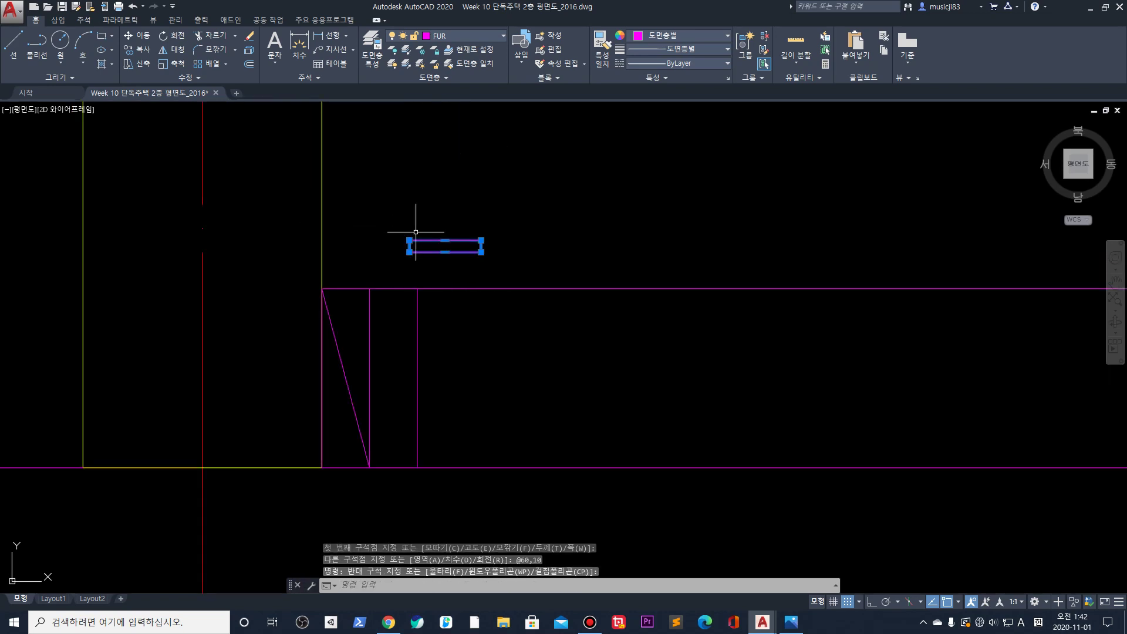
type("m")
key("Return")
left_click(446, 252)
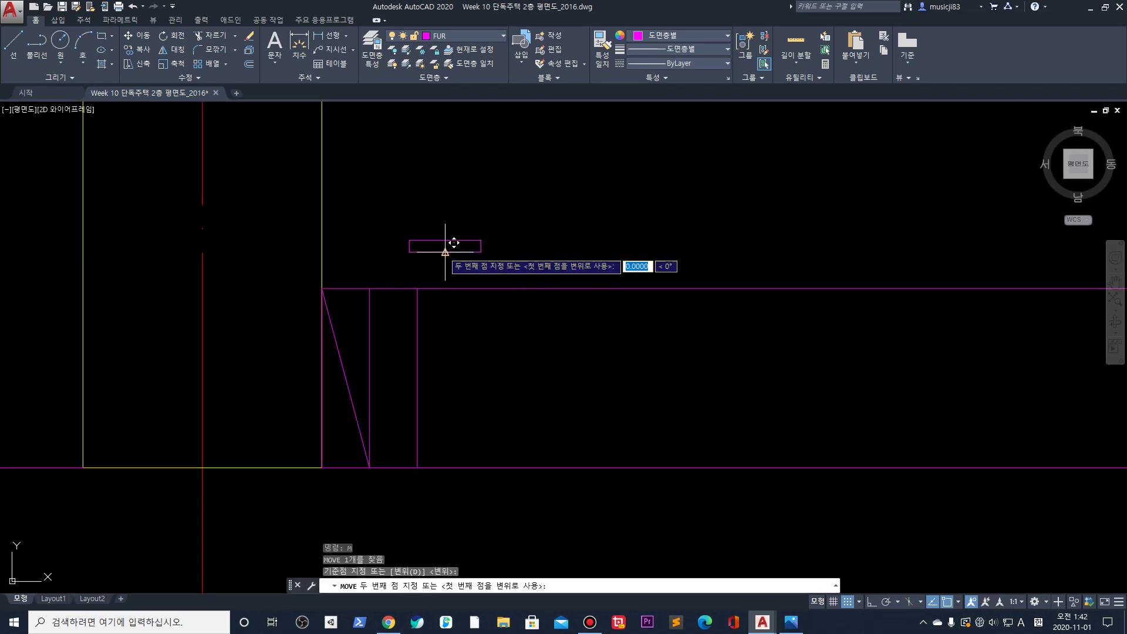
left_click(369, 289)
Move the small rectangle by its upper edge midpoint to the bottom end of the line between the two strips
middle_click_drag(389, 297, 403, 272)
left_click_drag(403, 272, 362, 225)
middle_click_drag(362, 225, 363, 203)
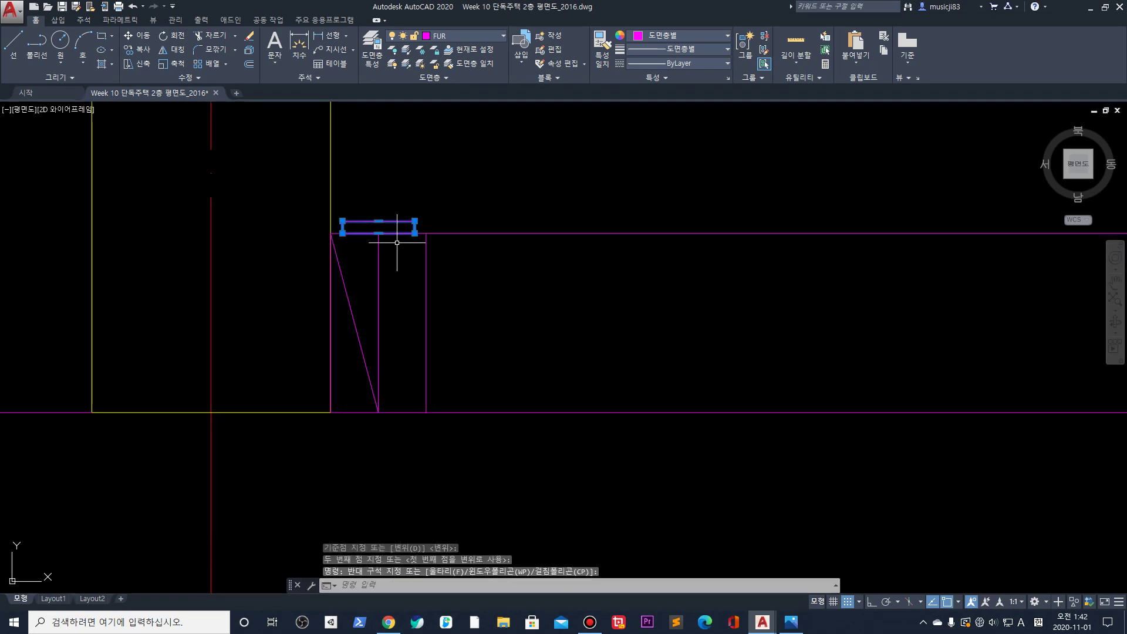
type("m")
key("Return")
left_click(378, 221)
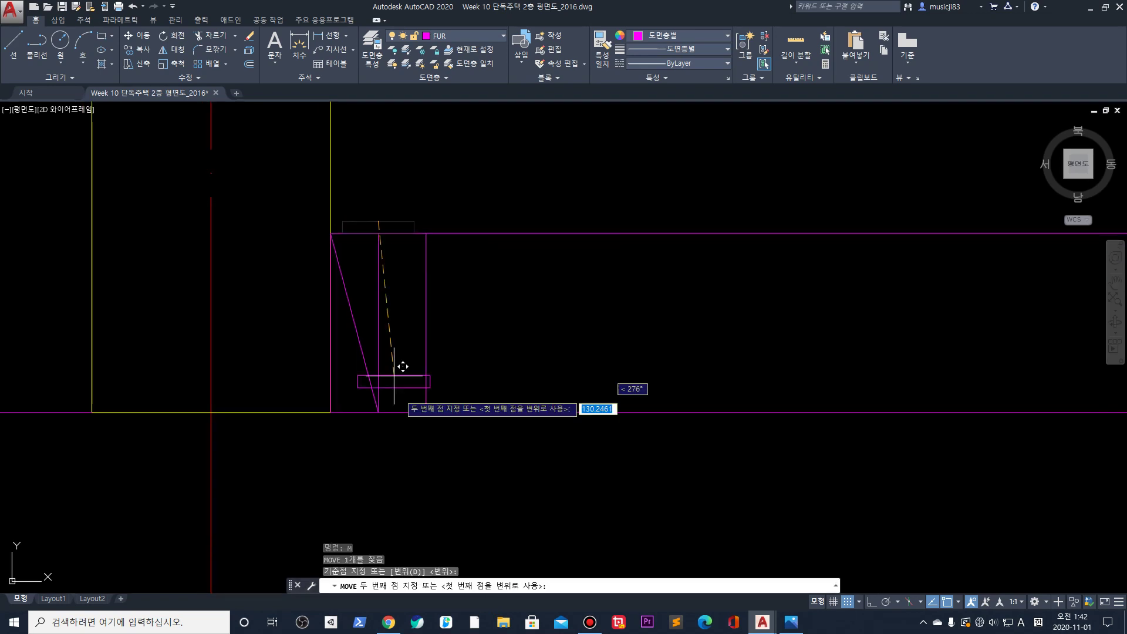
left_click(380, 411)
scroll(425, 368, "down", 2)
scroll(425, 366, "up", 2)
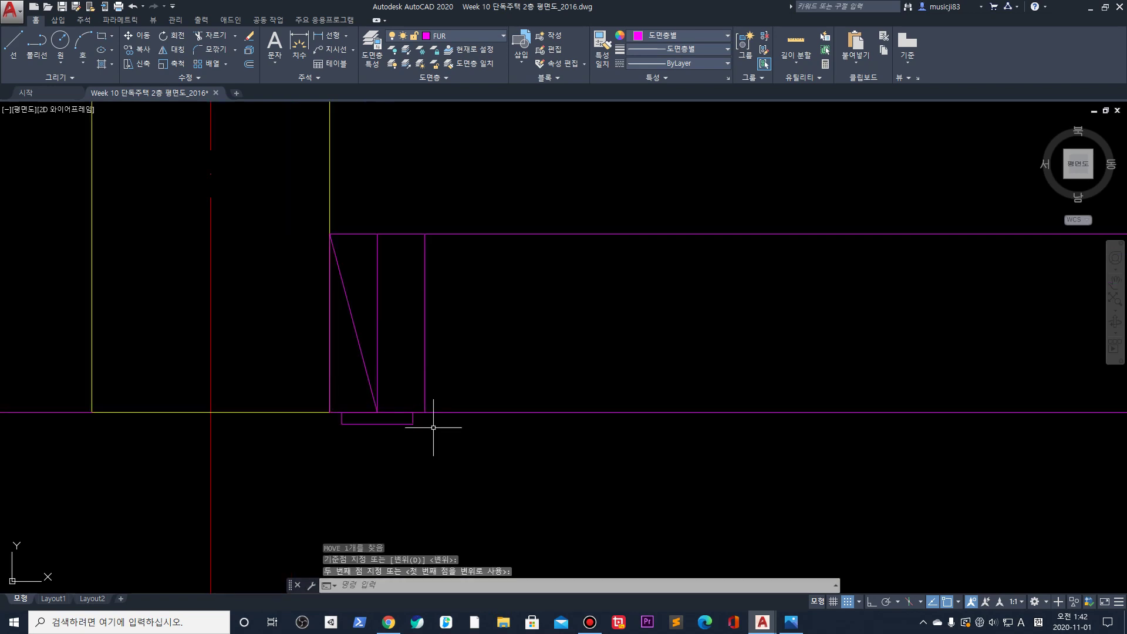
left_click(389, 421)
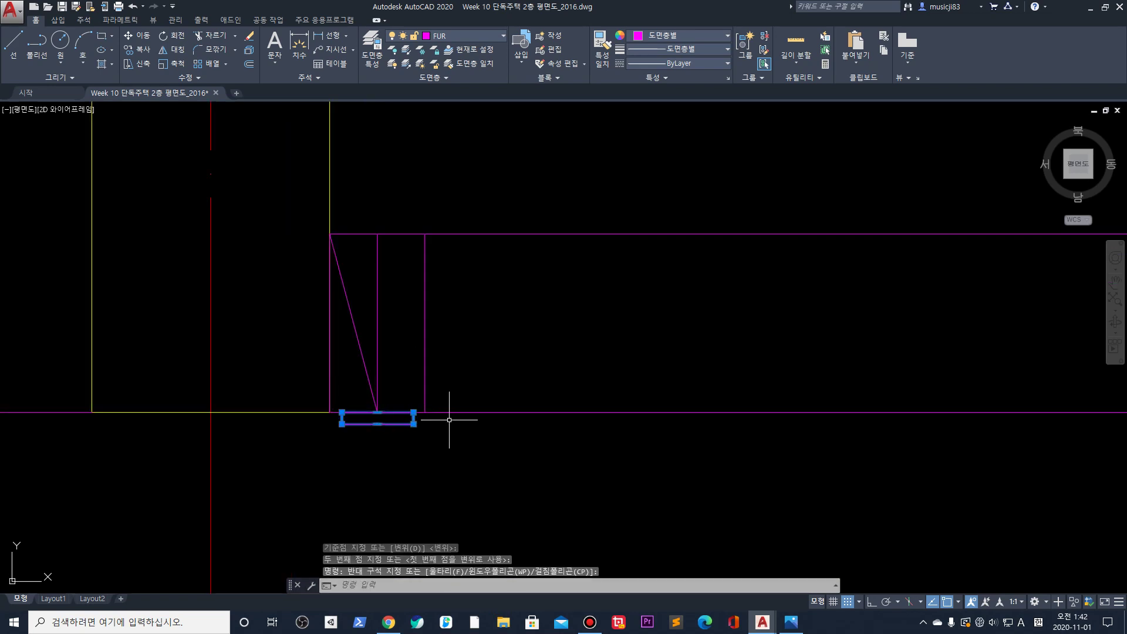
key("Escape")
key("Escape")
With grid snap turned off, copy the small rectangle by its lower edge midpoint to the top end of the line between the strips
type("co")
key("Return")
left_click(383, 410)
left_click(373, 419)
key("Return")
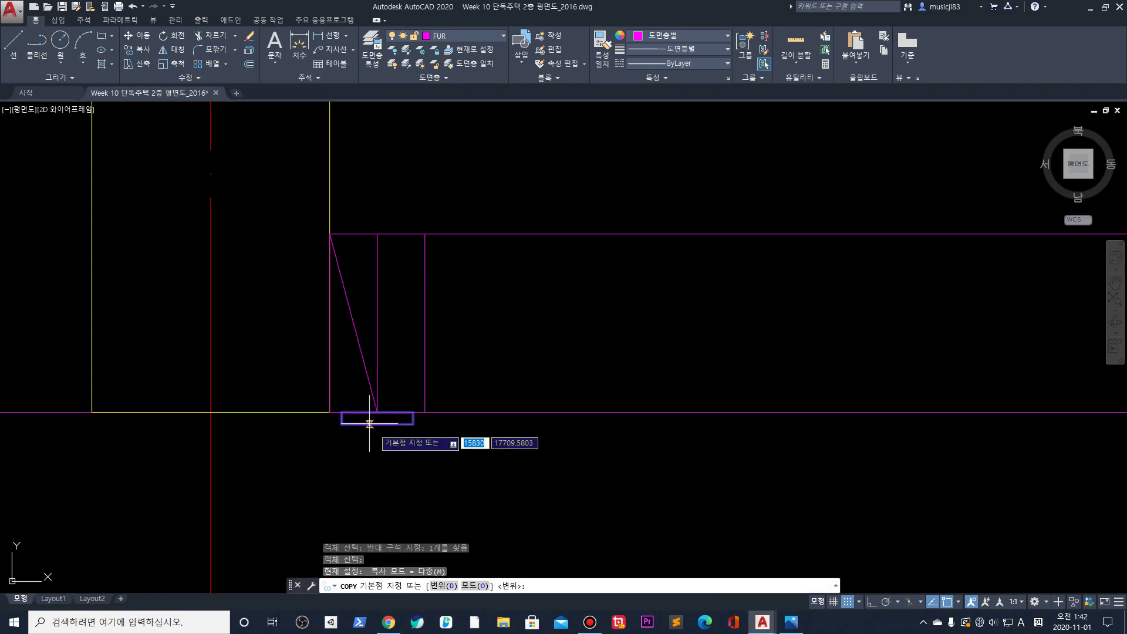
scroll(370, 431, "up", 5)
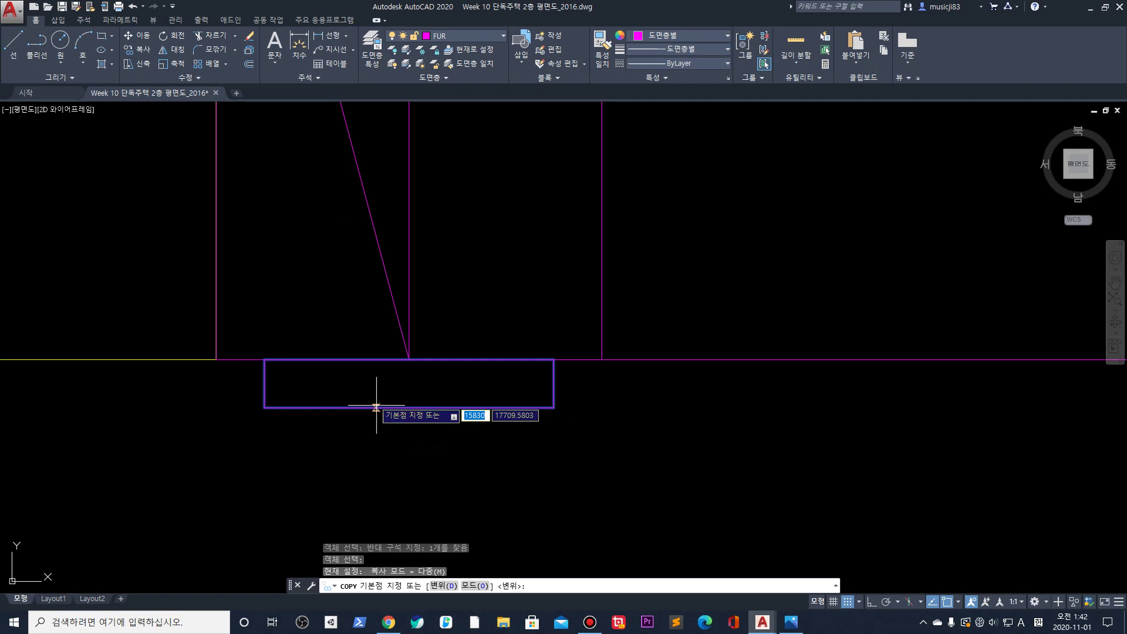
scroll(378, 404, "up", 3)
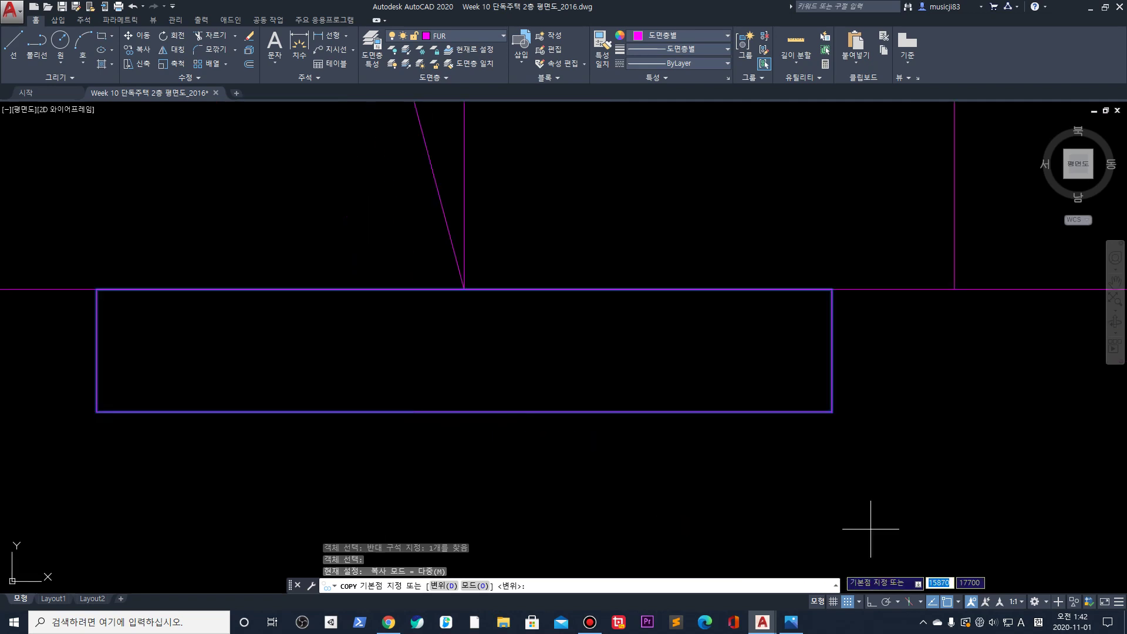
left_click(850, 602)
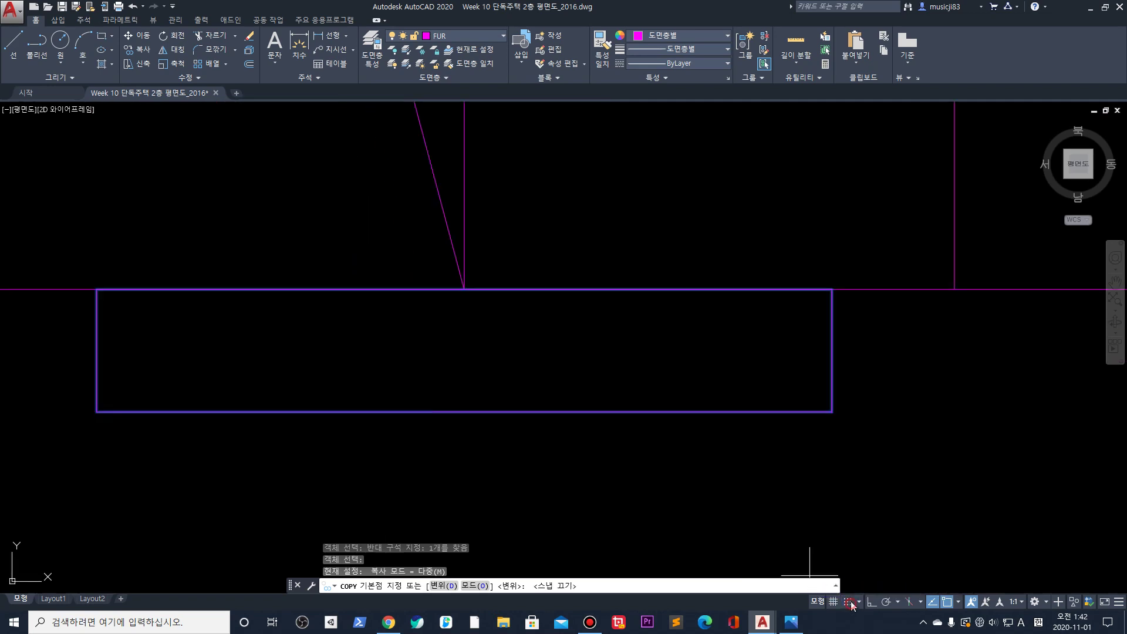
left_click(462, 411)
scroll(462, 387, "down", 3)
scroll(520, 329, "down", 3)
left_click(512, 251)
scroll(513, 252, "down", 4)
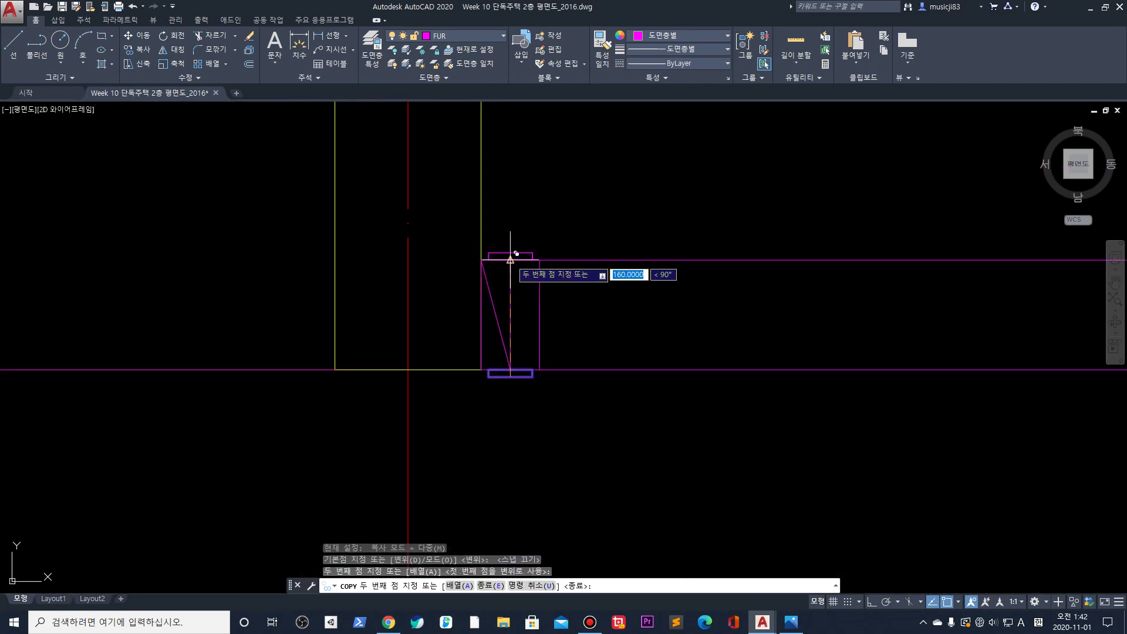
middle_click_drag(888, 241, 636, 253)
scroll(636, 254, "up", 2)
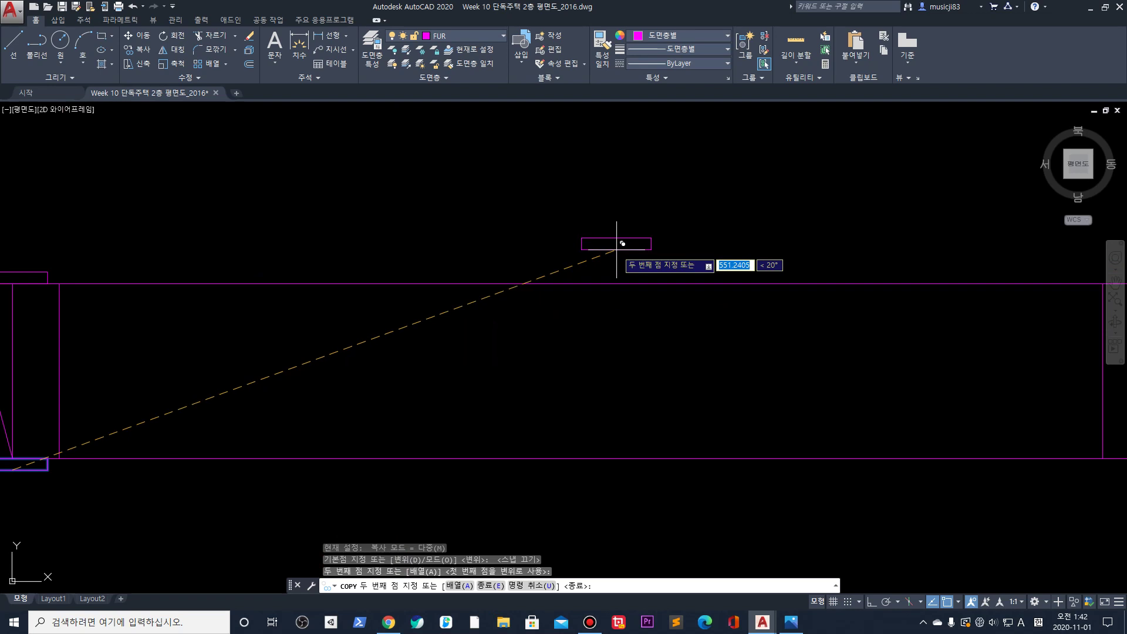
key("Escape")
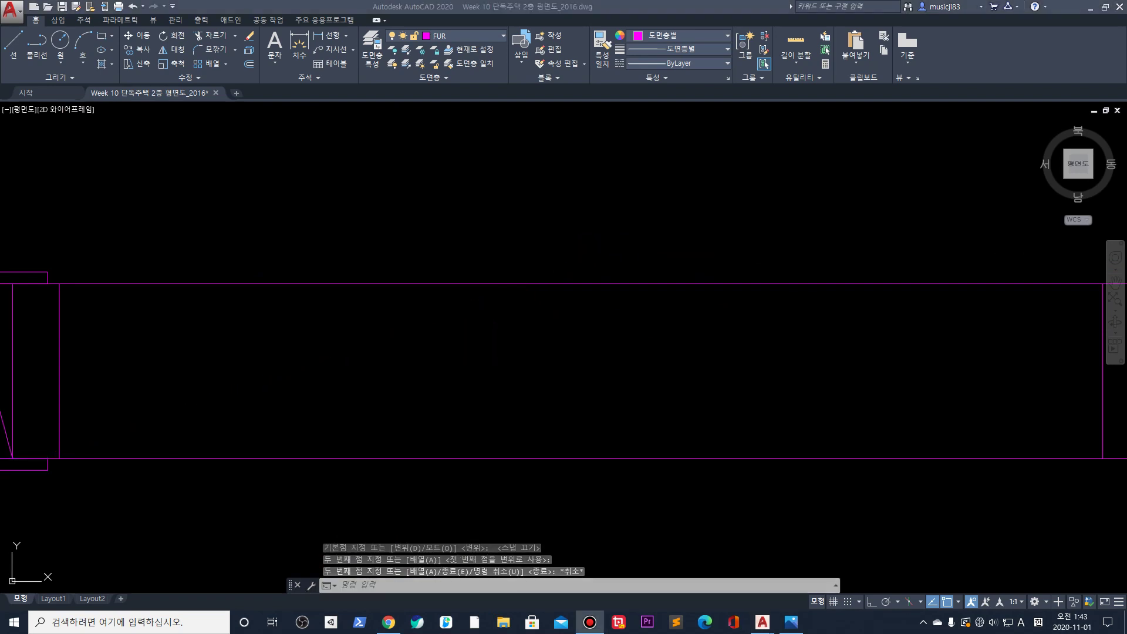
Examine the frame strips with their small trim rectangles and the opening up to the vertical divider line
scroll(415, 309, "down", 2)
scroll(533, 317, "up", 2)
middle_click_drag(606, 319, 429, 338)
middle_click_drag(180, 300, 496, 288)
scroll(493, 284, "down", 2)
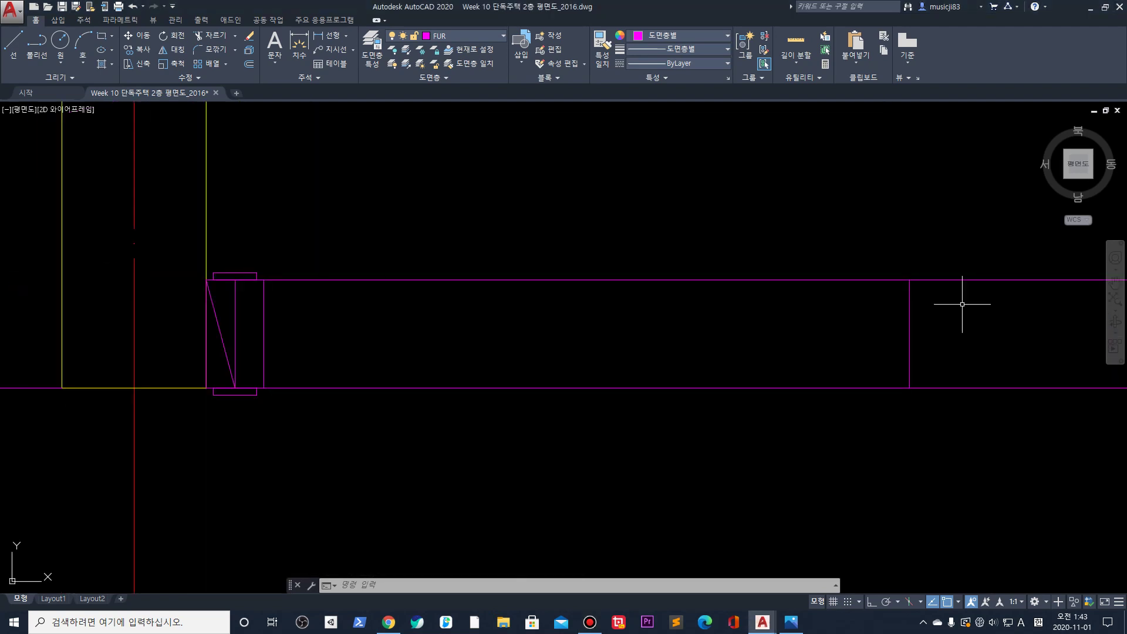
scroll(259, 322, "up", 2)
scroll(259, 322, "down", 2)
scroll(411, 328, "up", 1)
middle_click_drag(893, 309, 681, 303)
scroll(687, 303, "down", 2)
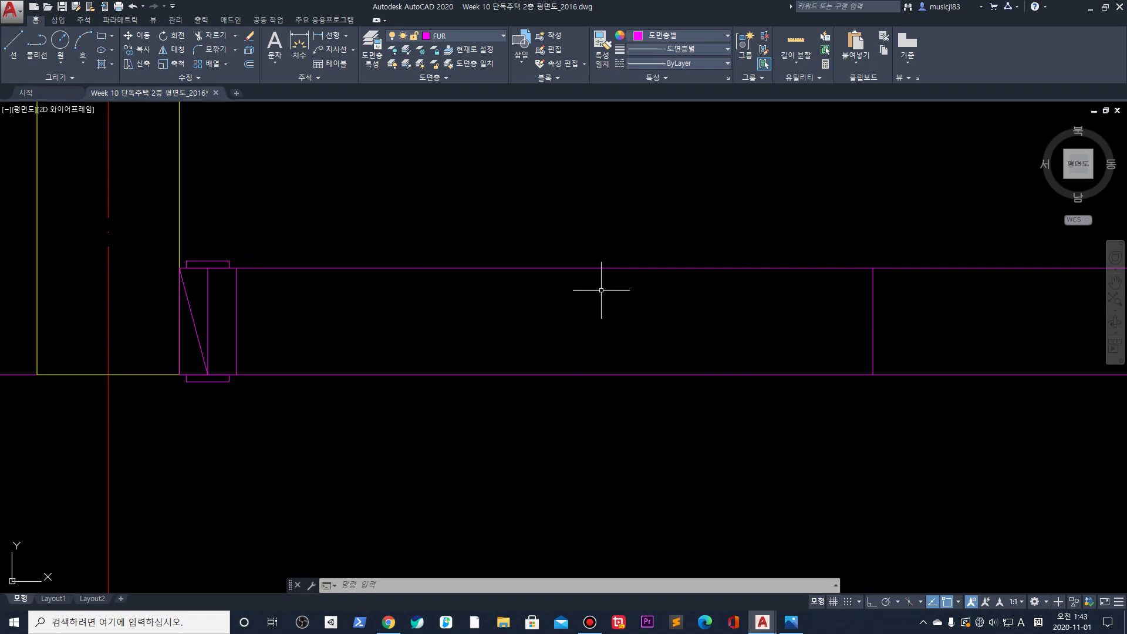
middle_click_drag(890, 291, 795, 297)
scroll(781, 299, "down", 2)
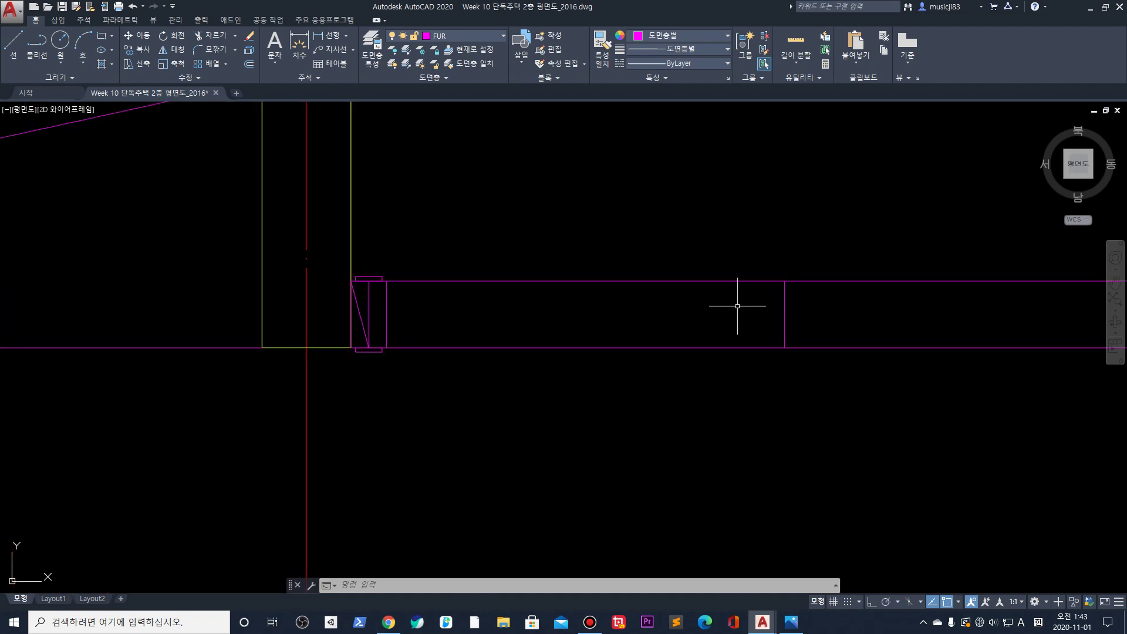
Draw an 800 by 50 rectangle above the upper opening line, between the frame strips and the divider line
key("Escape")
key("Escape")
type("re")
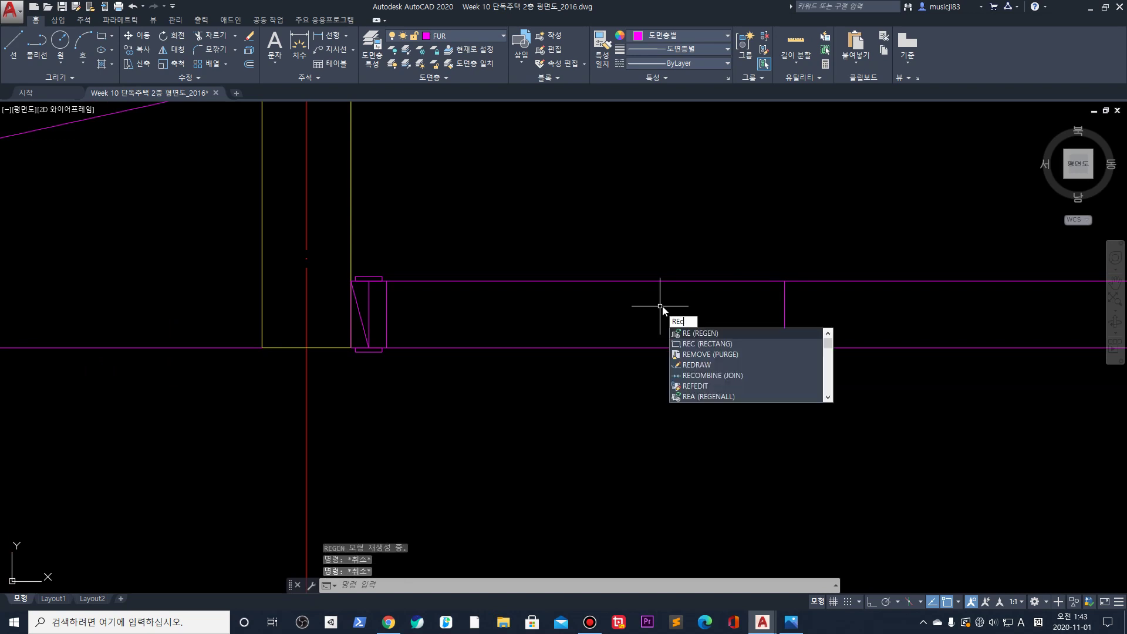
type("c")
key("Return")
left_click(536, 235)
type("@80")
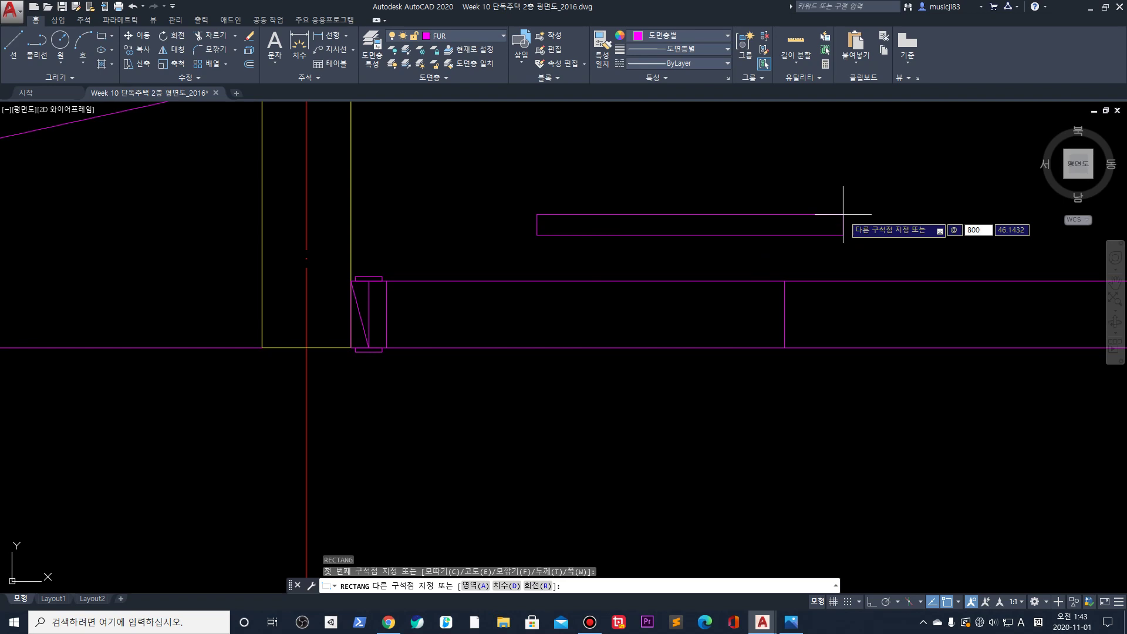
type("0")
key("Tab")
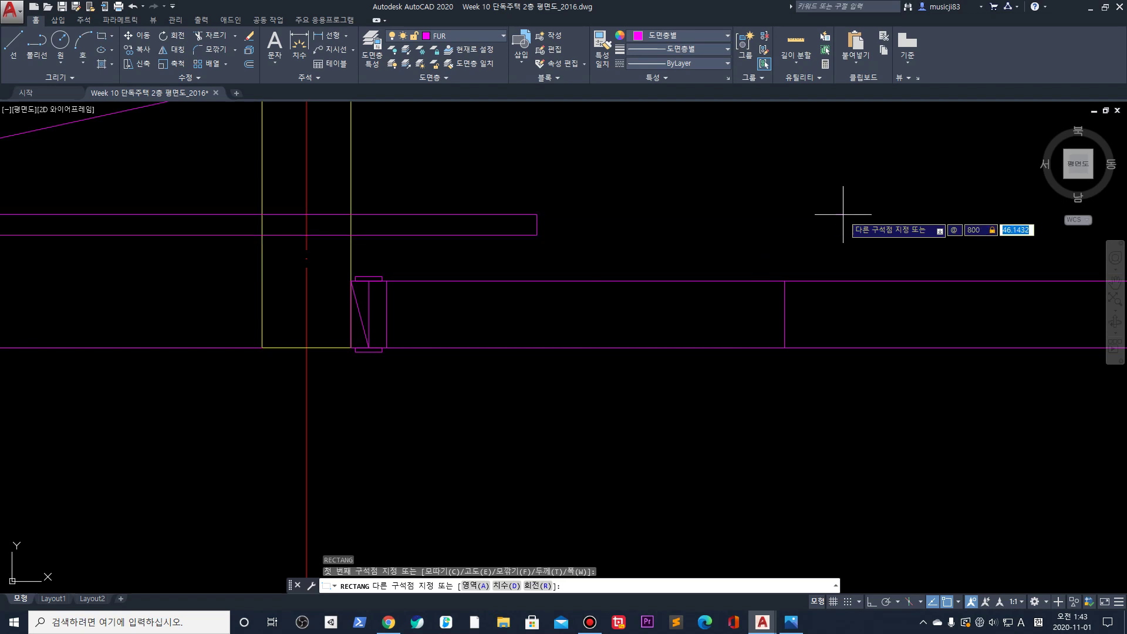
key("Return")
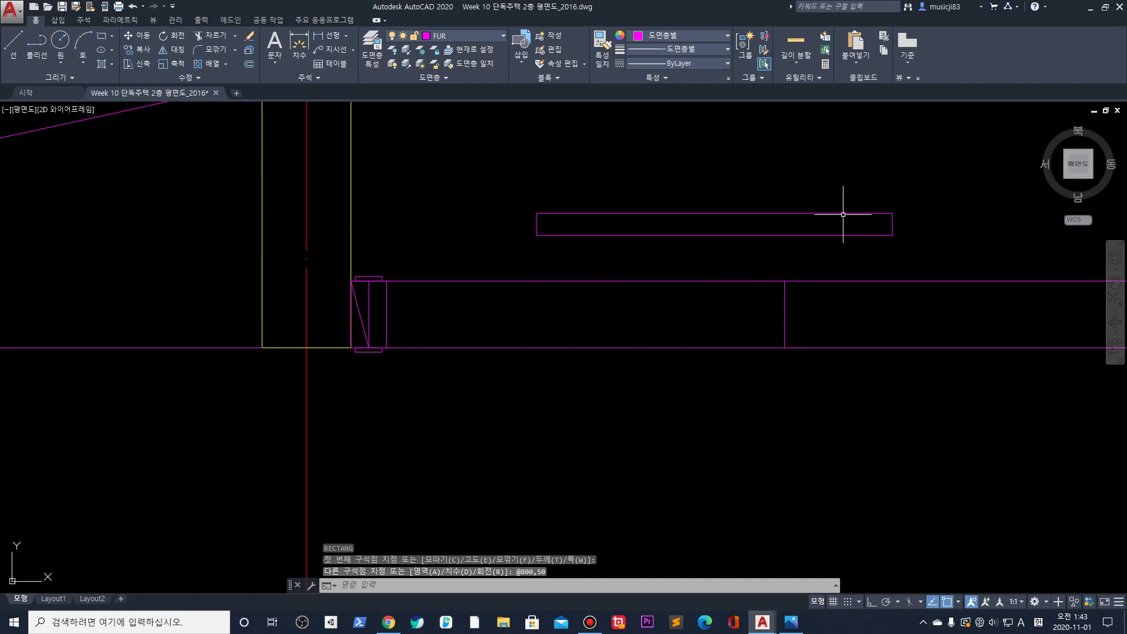
Move the 800 by 50 rectangle by its right edge midpoint to the midpoint of the vertical divider line
left_click(936, 242)
left_click(746, 190)
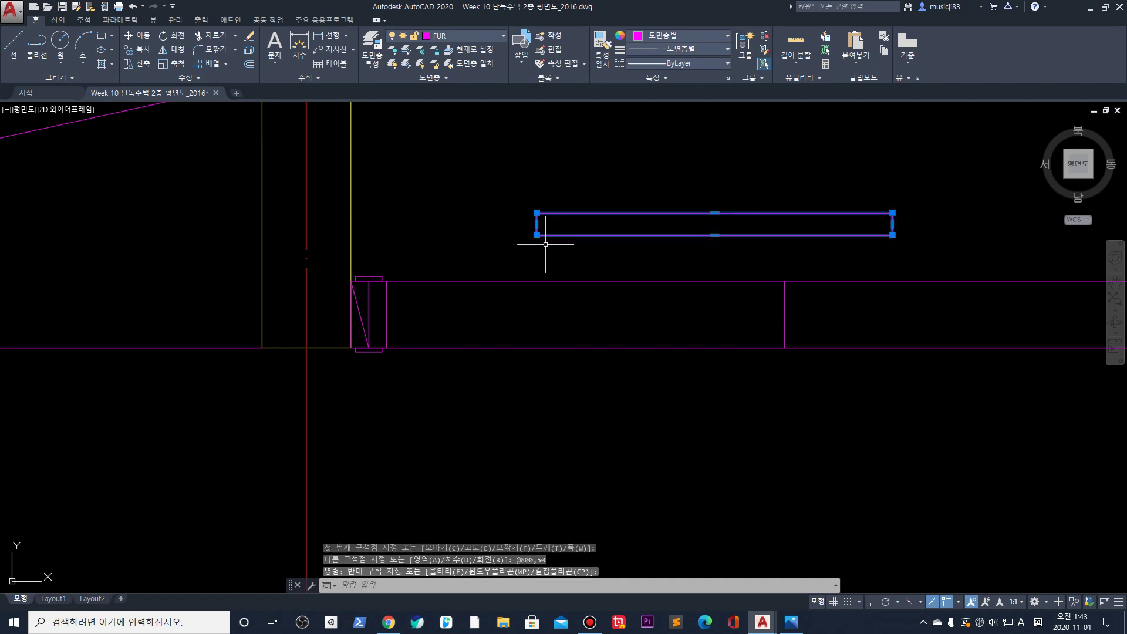
middle_click_drag(644, 251, 560, 255)
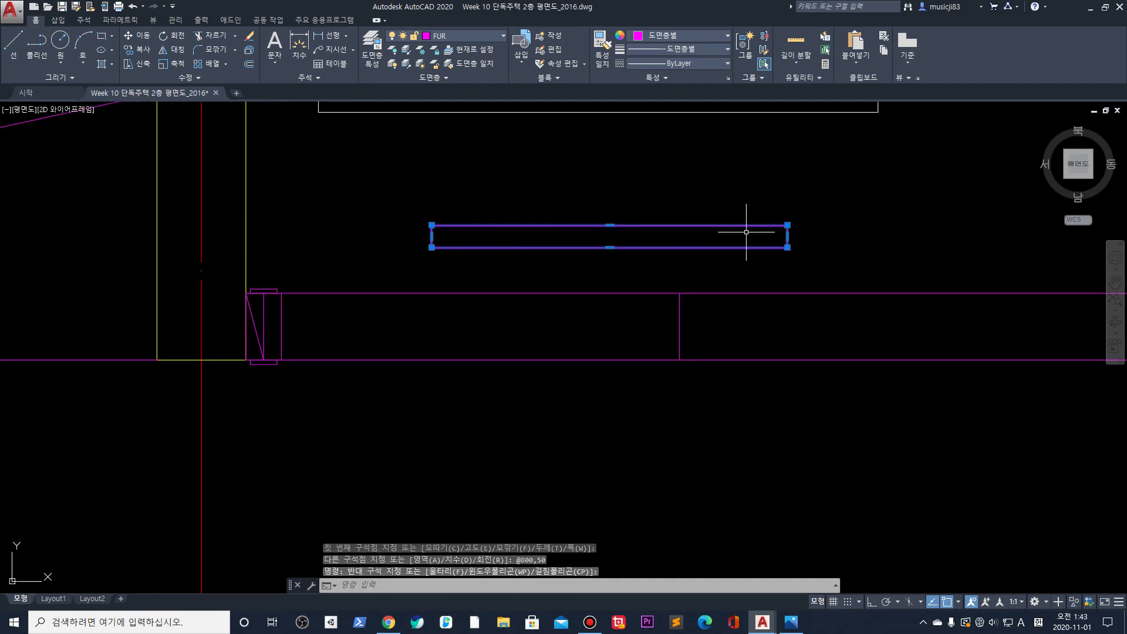
type("m")
key("Return")
left_click(787, 236)
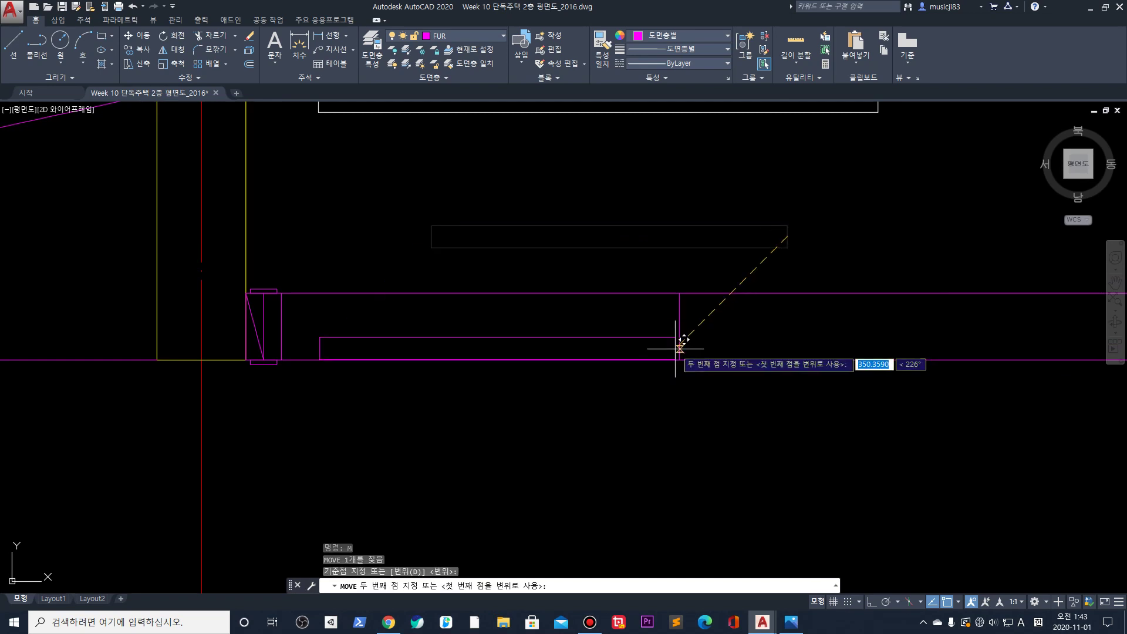
left_click(680, 326)
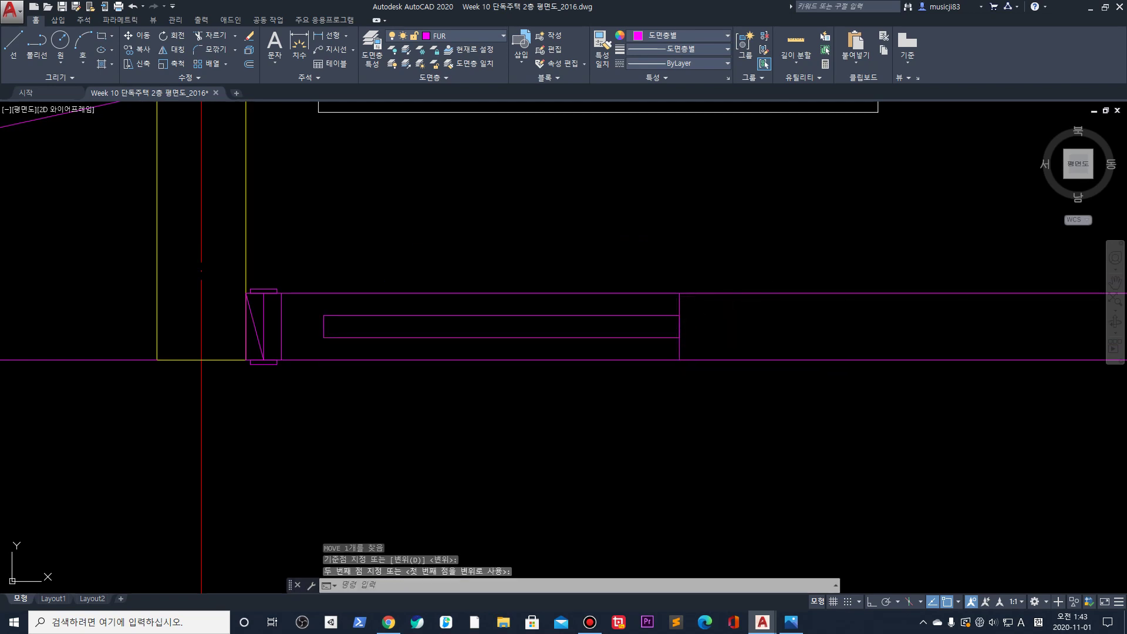
left_click(364, 317)
left_click(304, 312)
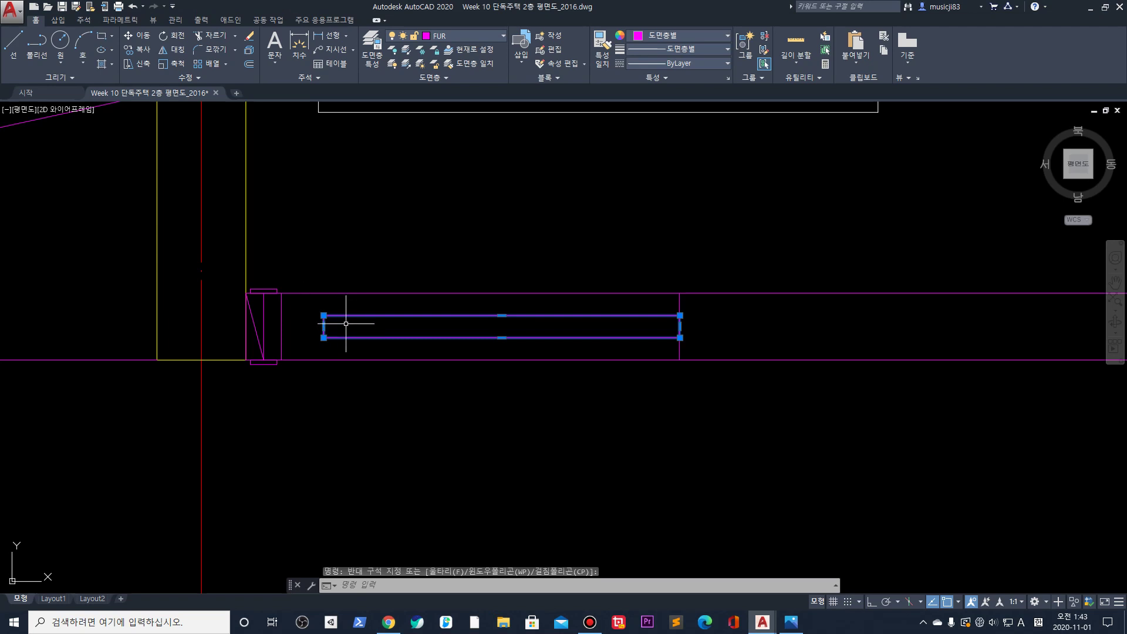
scroll(346, 323, "down", 1)
scroll(352, 322, "up", 1)
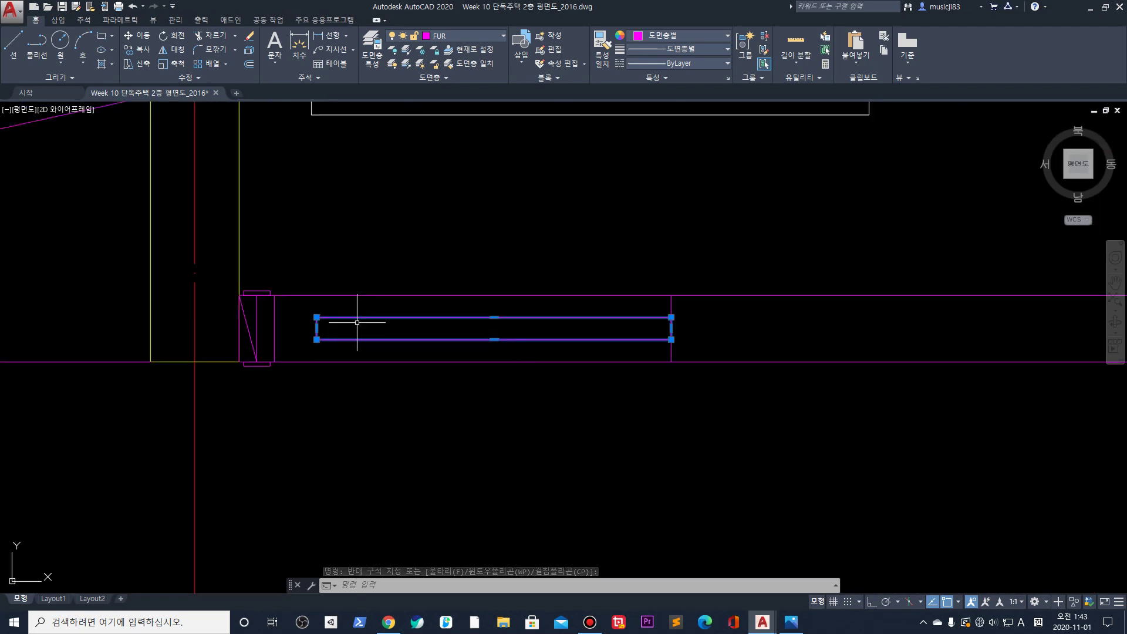
key("Delete")
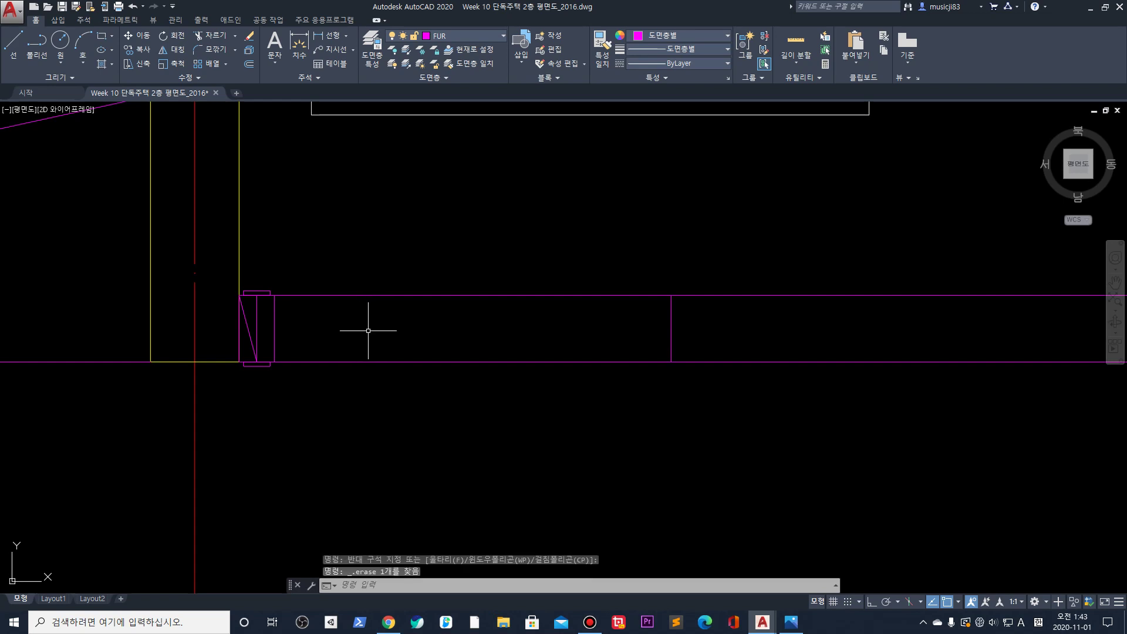
key("ctrl+z")
Move the 800 by 50 rectangle by its left edge midpoint to the divider line's midpoint, so it extends right of that line
left_click(365, 329)
left_click(304, 314)
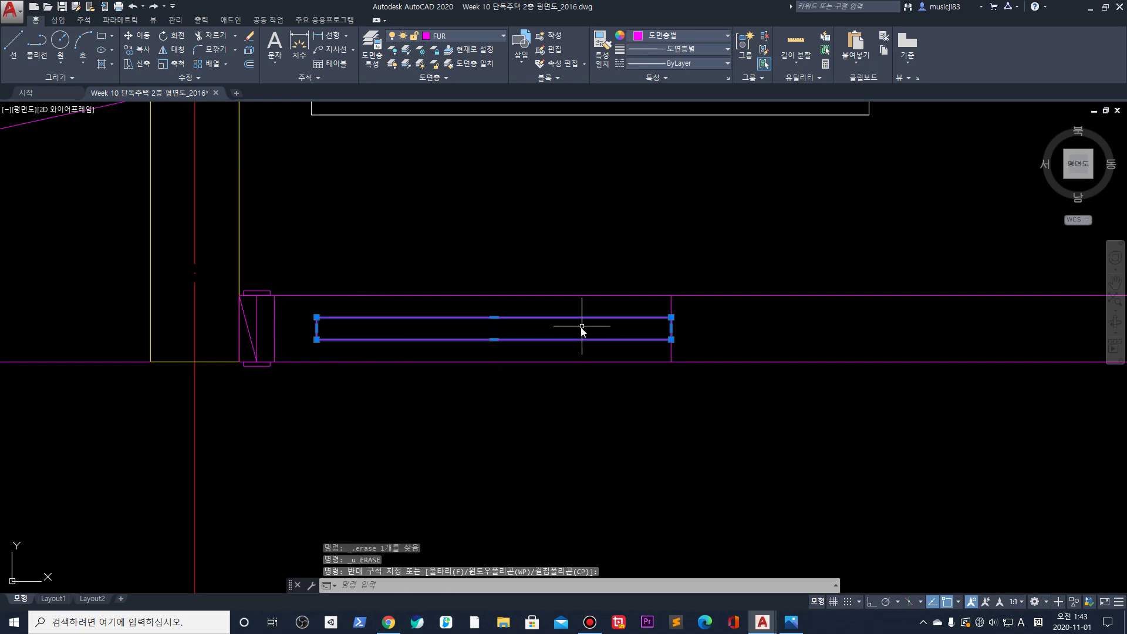
type("m")
key("Return")
left_click(316, 328)
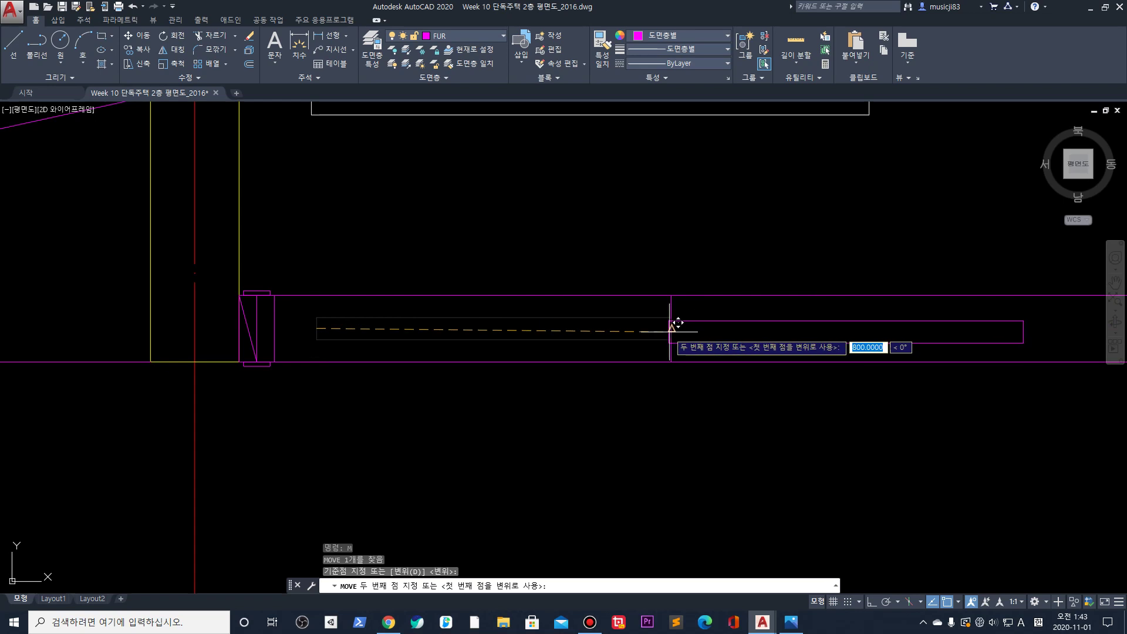
key("Escape")
Trim away the overlapping divider segment and left rectangle edge between the rectangle's long sides to open the door pocket
scroll(686, 322, "up", 4)
middle_click_drag(686, 323, 655, 328)
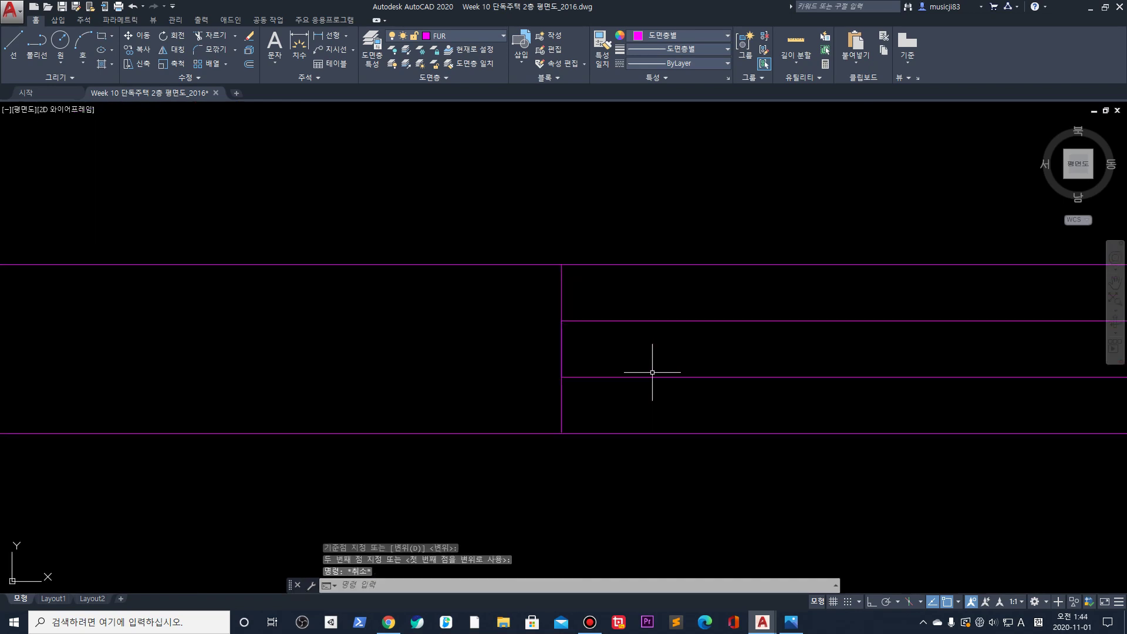
type("tr")
key("Return")
left_click(644, 410)
left_click(520, 317)
key("Return")
left_click(589, 342)
left_click(501, 349)
key("Escape")
scroll(537, 356, "down", 5)
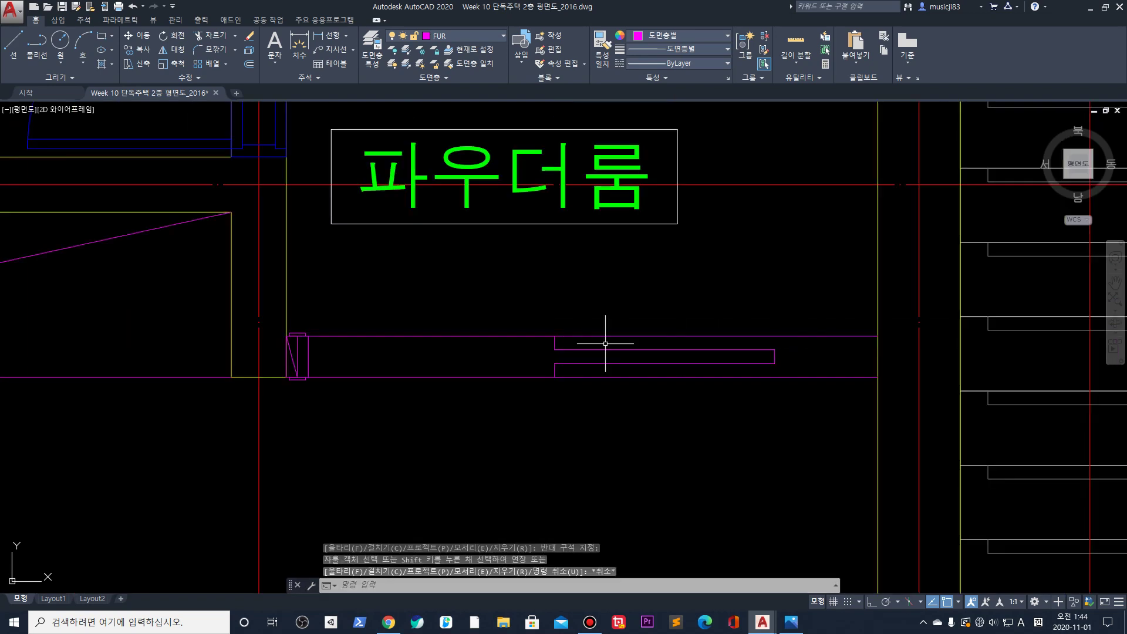
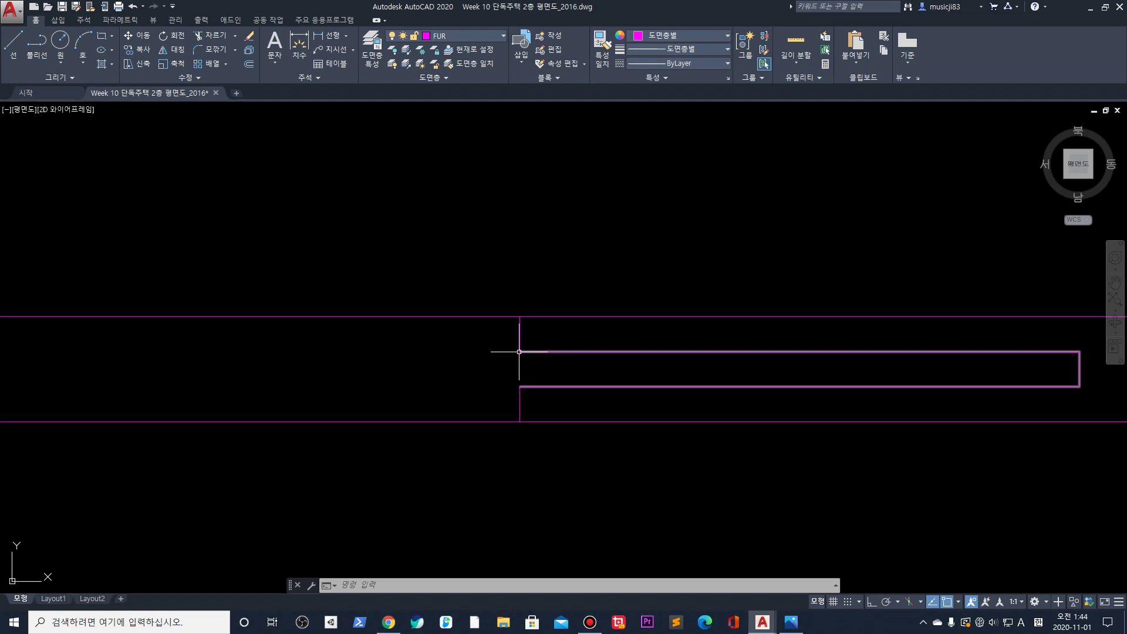
Explode the open-ended pocket outline into separate lines
middle_click_drag(395, 378, 616, 352)
scroll(537, 338, "down", 1)
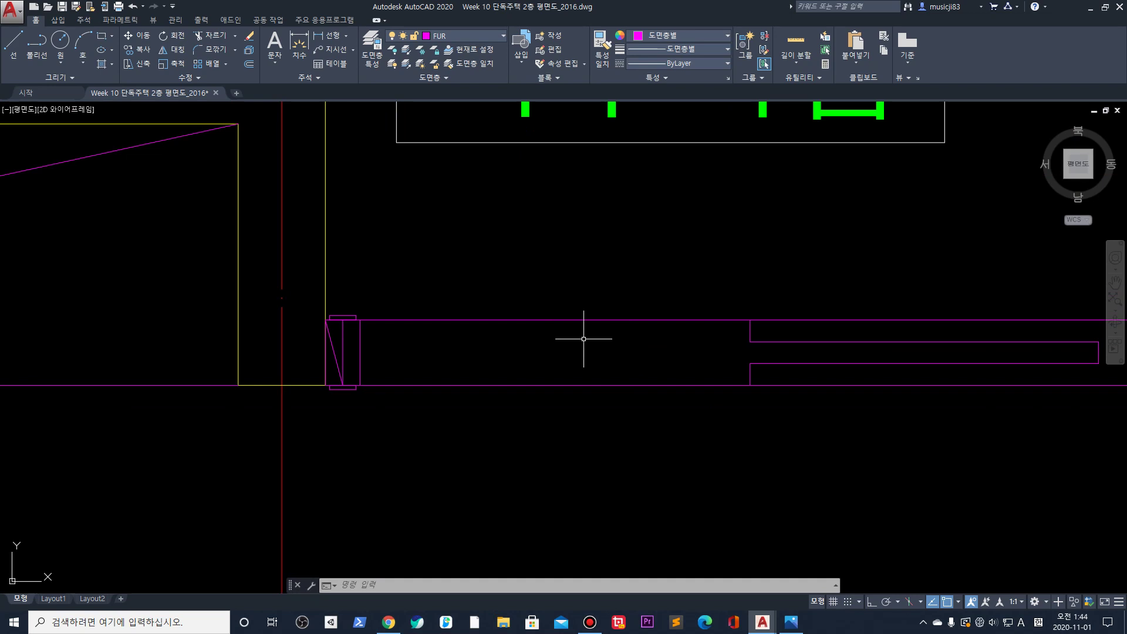
left_click(761, 343)
left_click(771, 336)
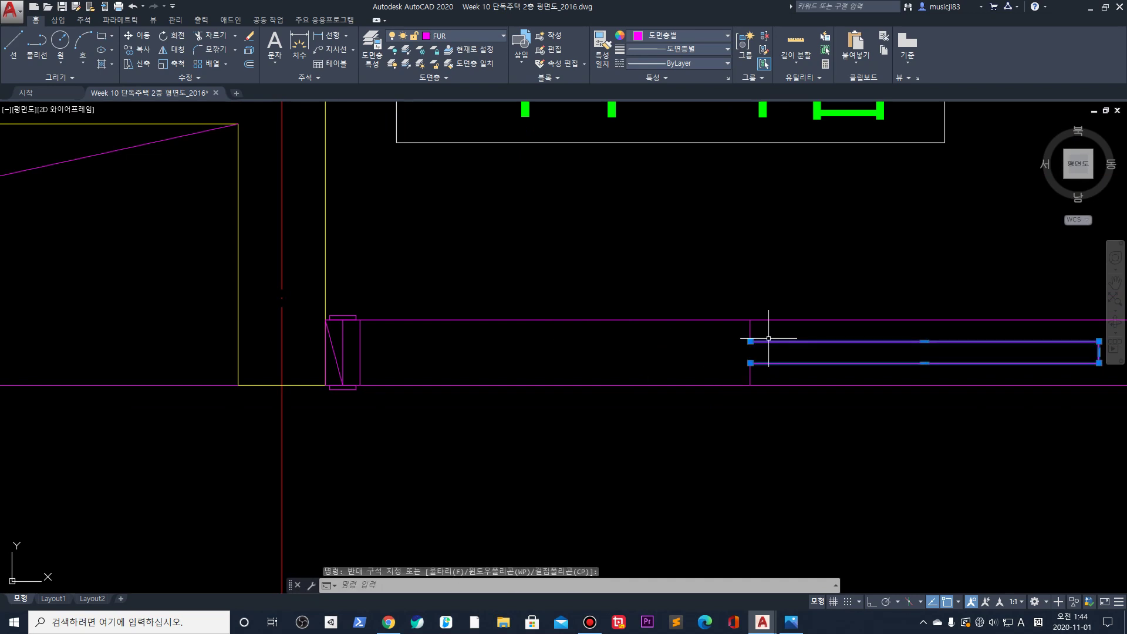
key("Return")
middle_click_drag(944, 333, 803, 334)
key("Escape")
key("Escape")
scroll(291, 354, "up", 2)
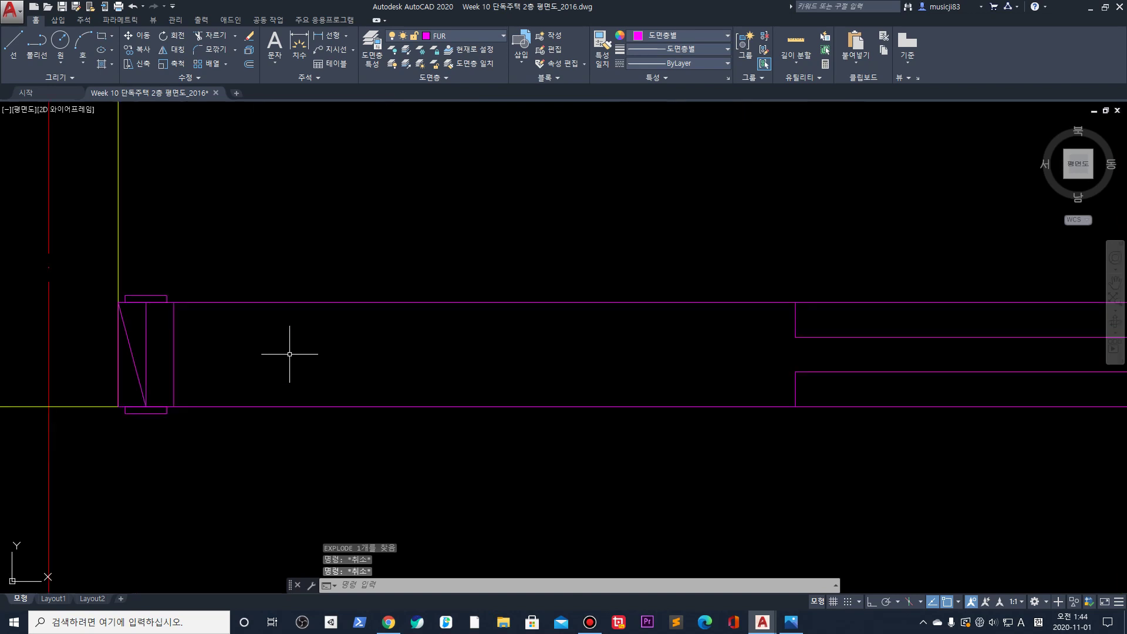
Draw an 800 by 30 rectangle for the door panel inside the opening, right of the frame strips
type("ec")
key("Return")
left_click(266, 377)
type("@")
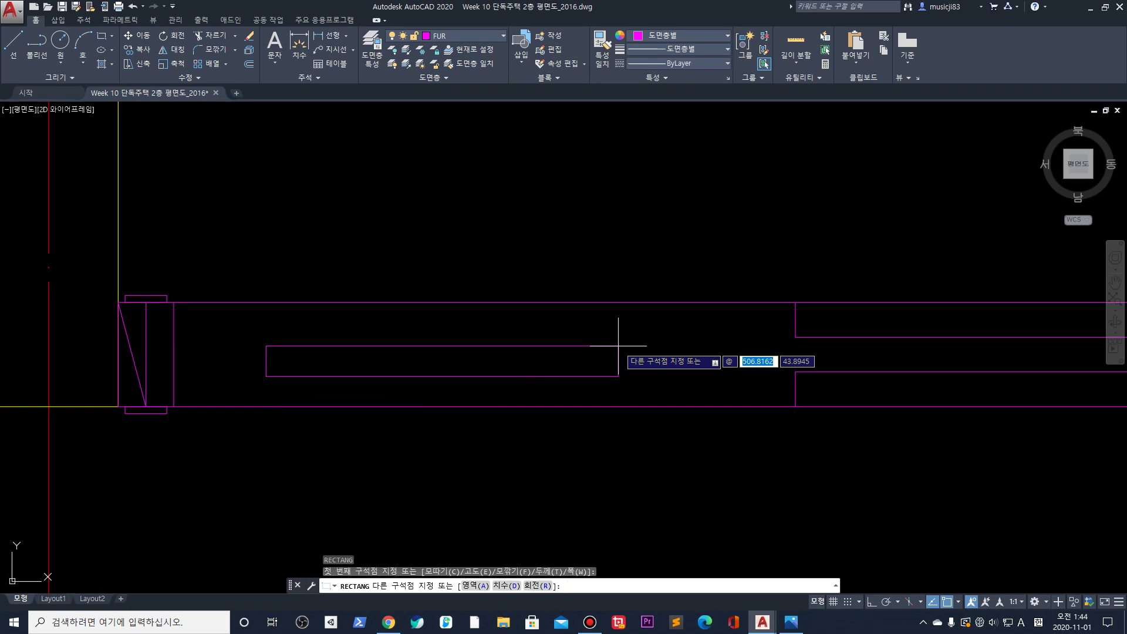
type("800")
key("Tab")
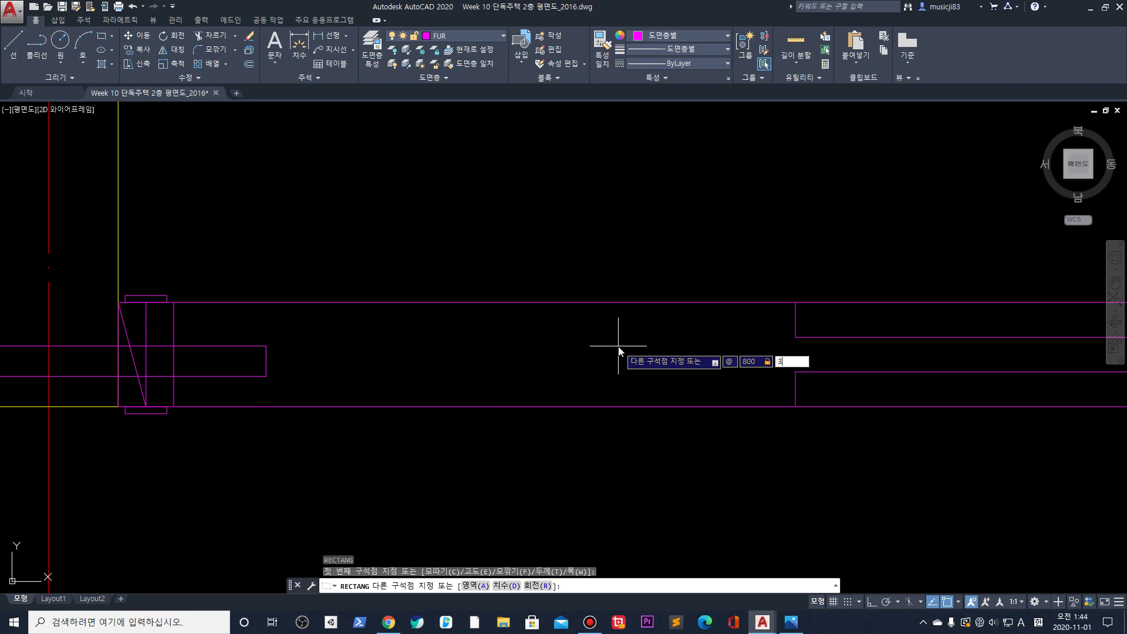
type("30")
key("Return")
Move the 800 by 30 door panel by its right edge midpoint onto the pocket's centreline, with its right part inside the pocket
left_click(839, 355)
middle_click_drag(839, 355, 701, 360)
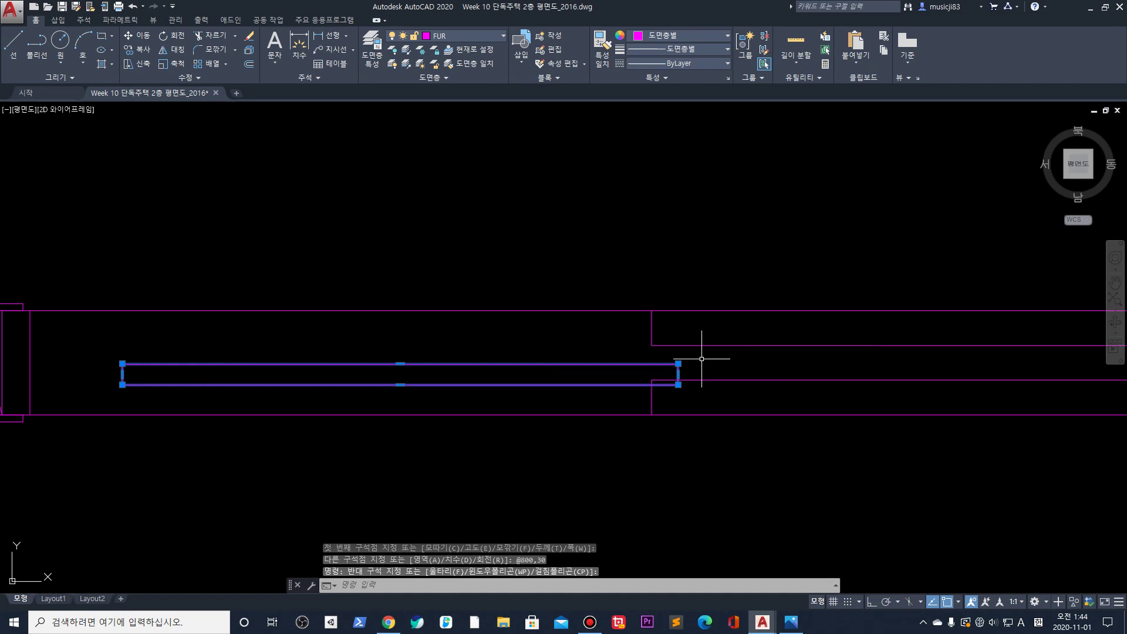
scroll(701, 358, "up", 2)
type("m")
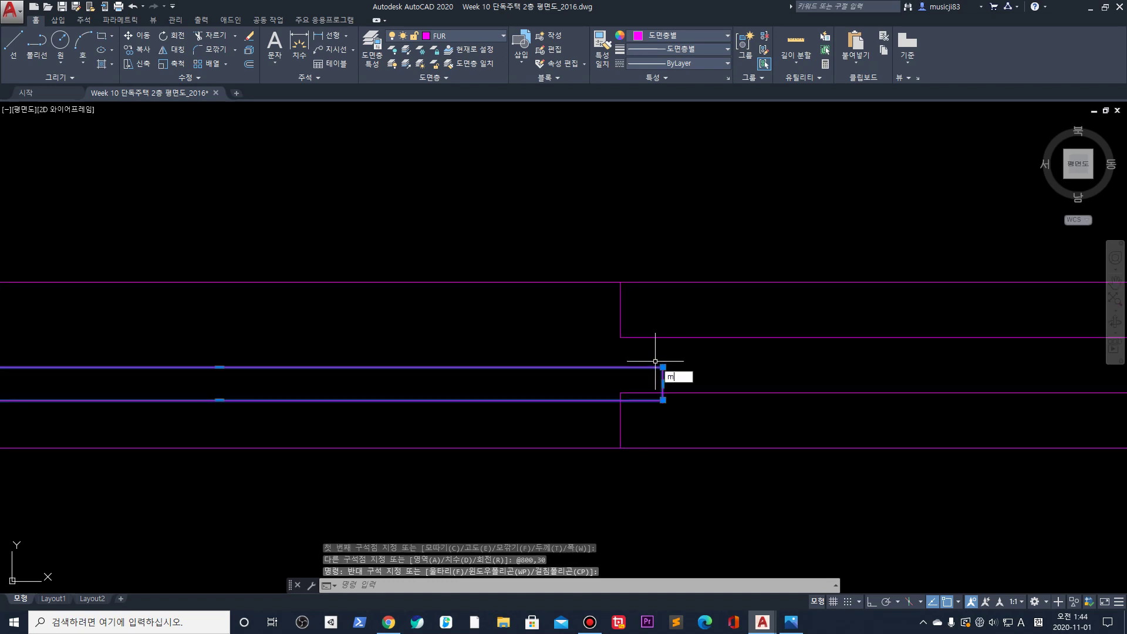
key("Return")
left_click(662, 383)
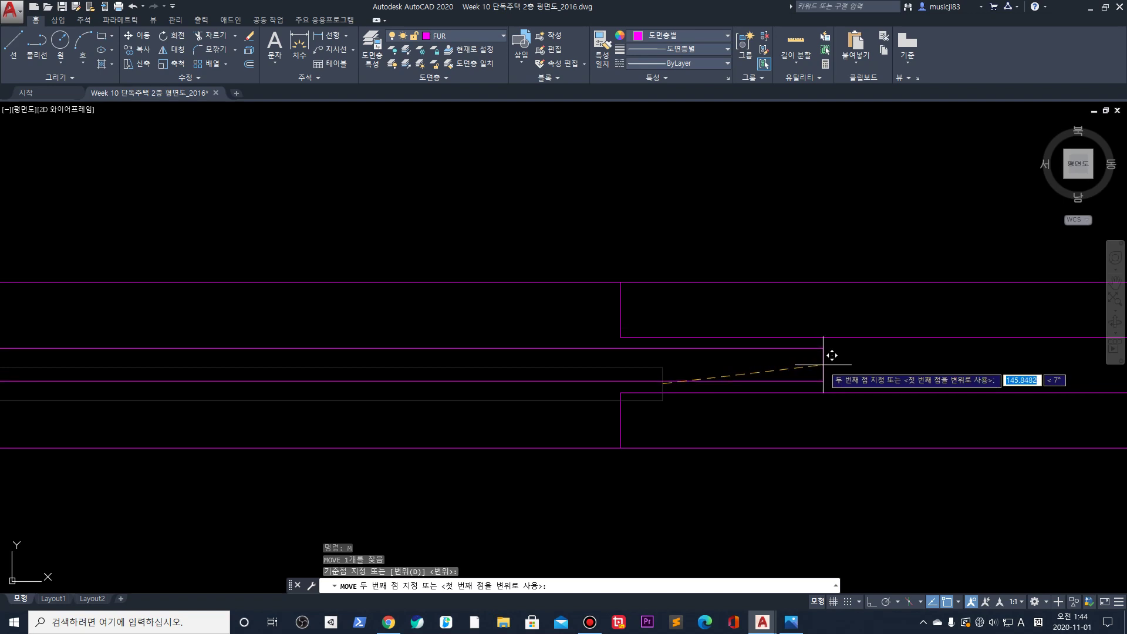
left_click(972, 365)
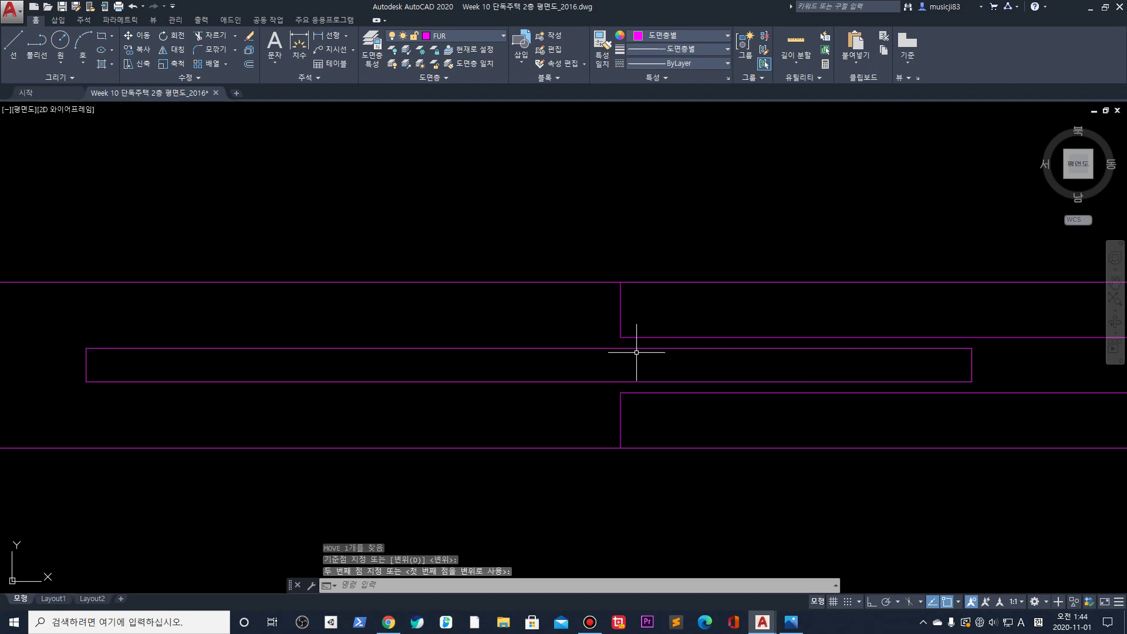
Measure the gap between the pocket's upper corner and the door panel, and begin measuring the gap at the lower corner
scroll(627, 360, "up", 4)
key("Escape")
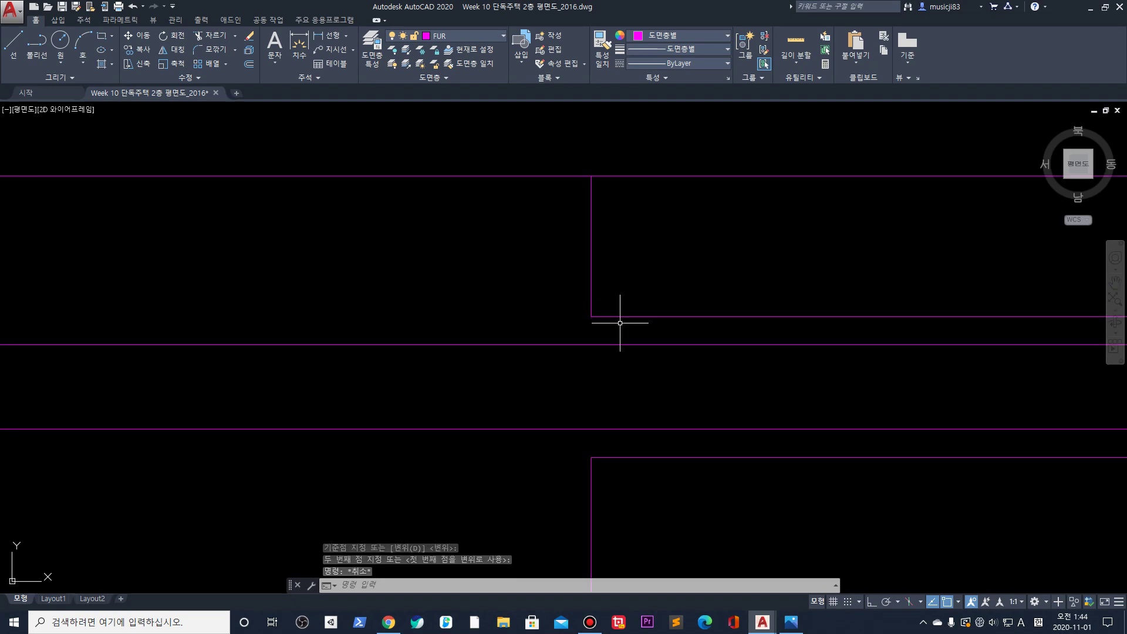
type("di")
key("Return")
left_click(592, 317)
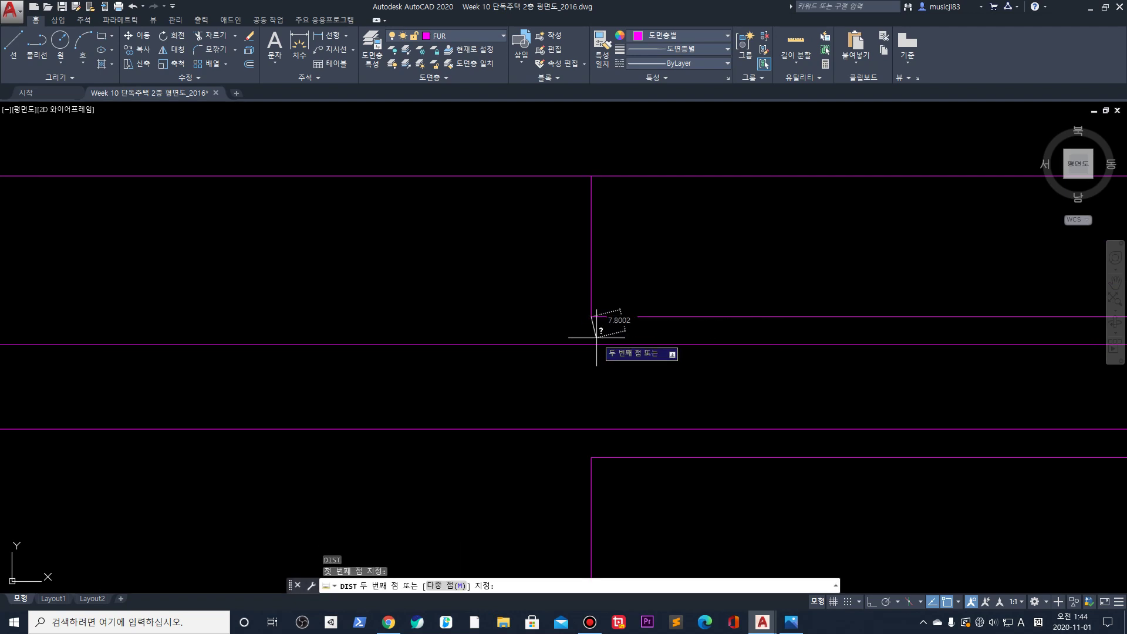
left_click(591, 345)
key("Return")
left_click(594, 450)
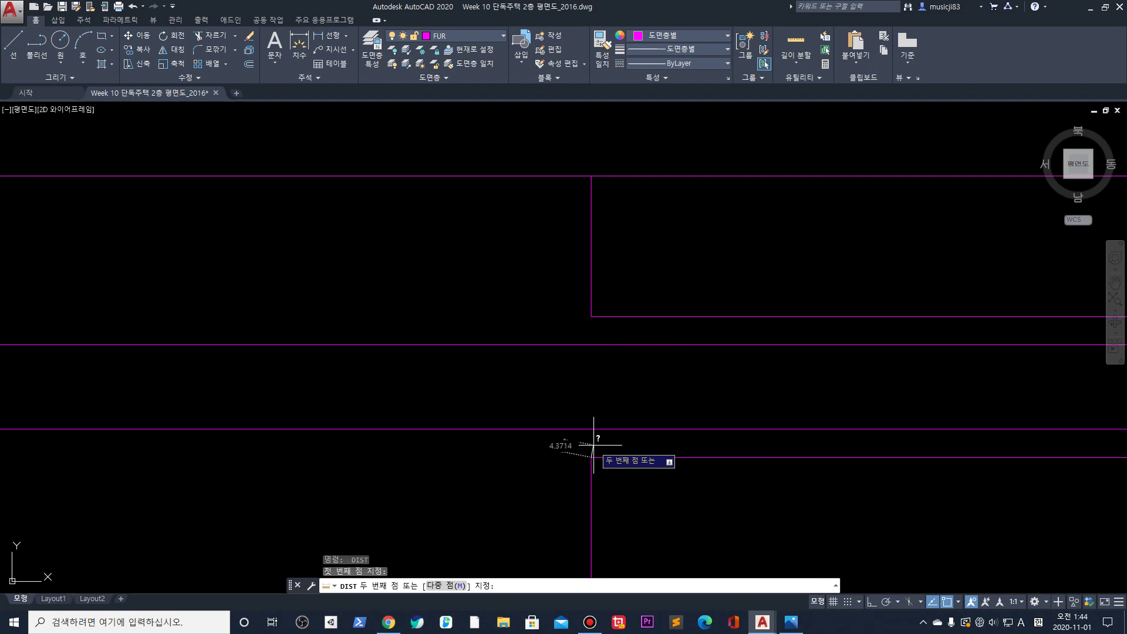
key("Escape")
scroll(590, 333, "up", 2)
scroll(671, 308, "down", 4)
type("re")
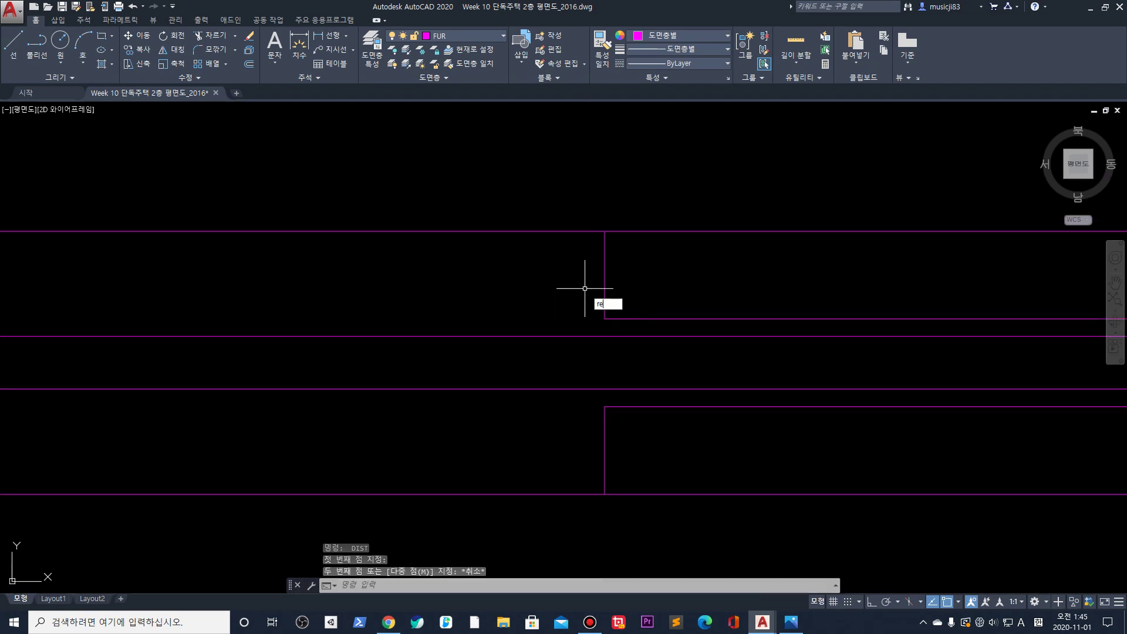
type("c")
key("Return")
left_click(440, 299)
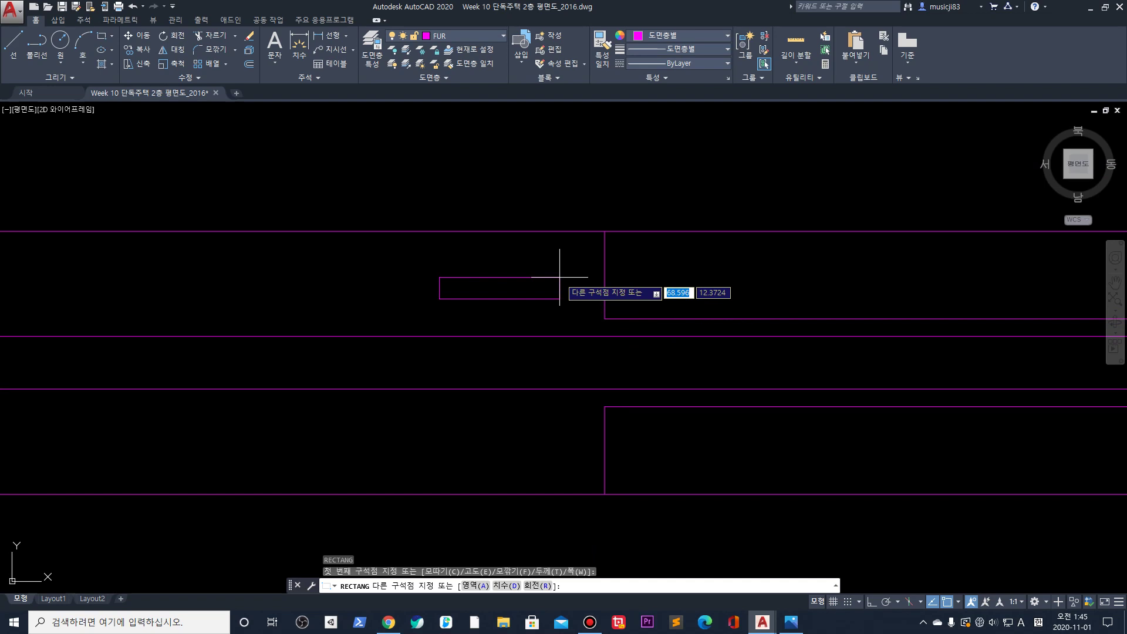
type("10")
key("Escape")
Draw a 10 by 10 square above the door panel, left of the wall pocket's mouth
type("rec")
key("Return")
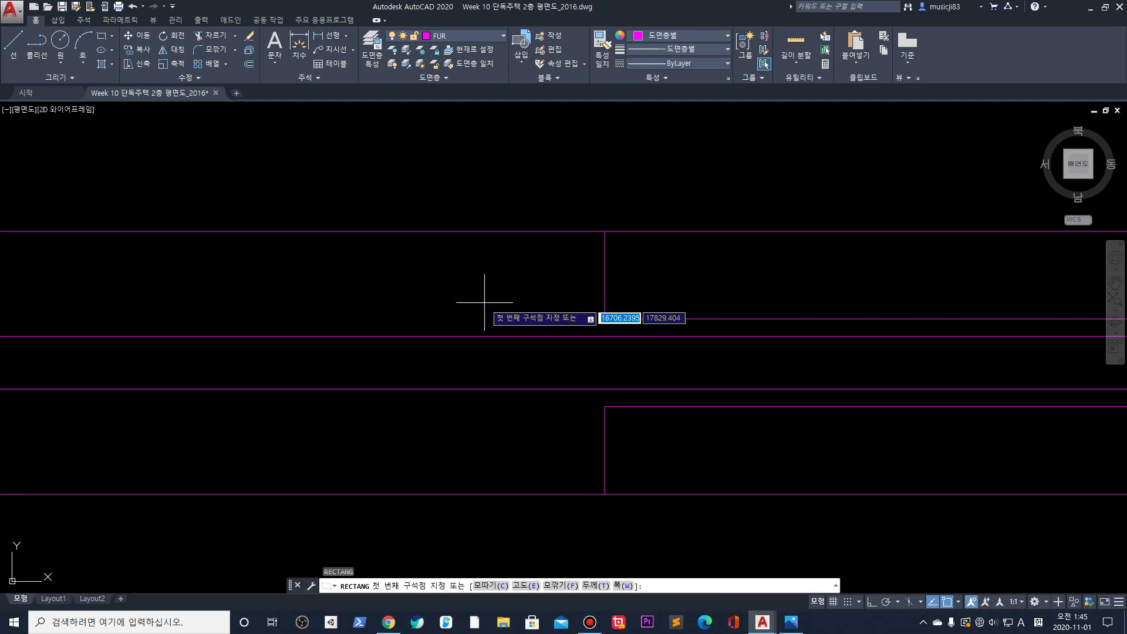
left_click(458, 314)
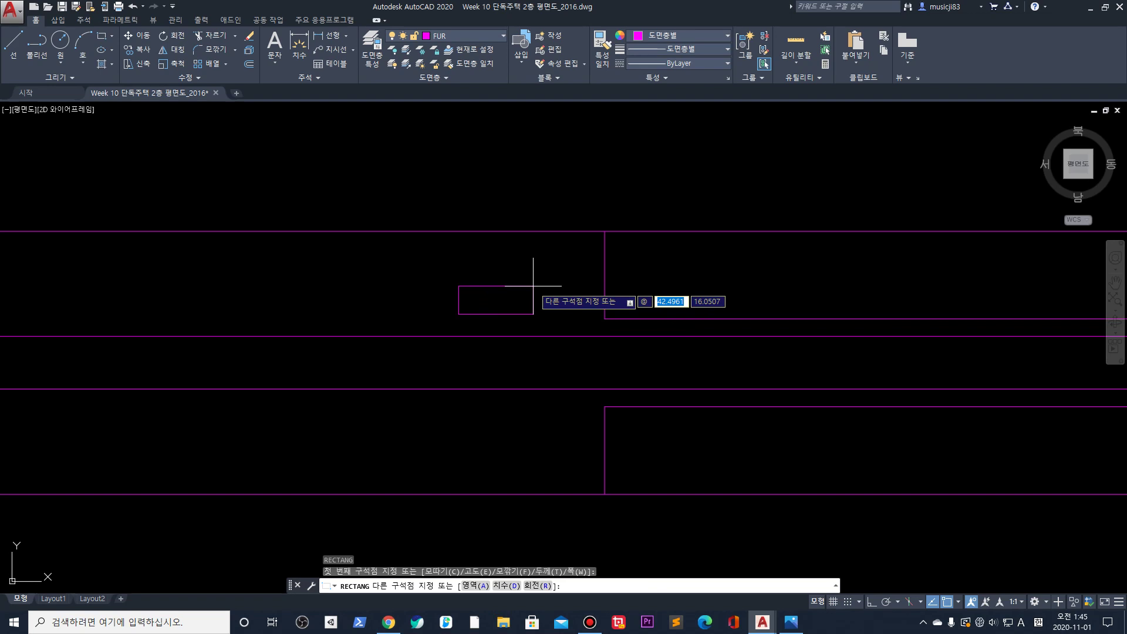
type("10")
key("Tab")
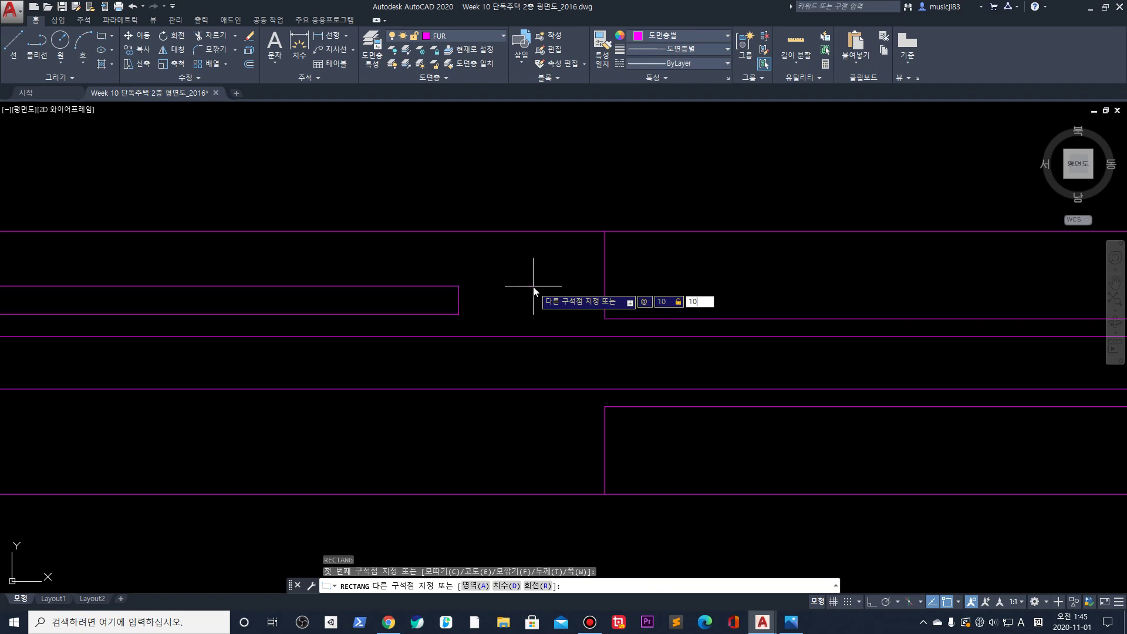
type("10")
key("Return")
scroll(484, 306, "up", 2)
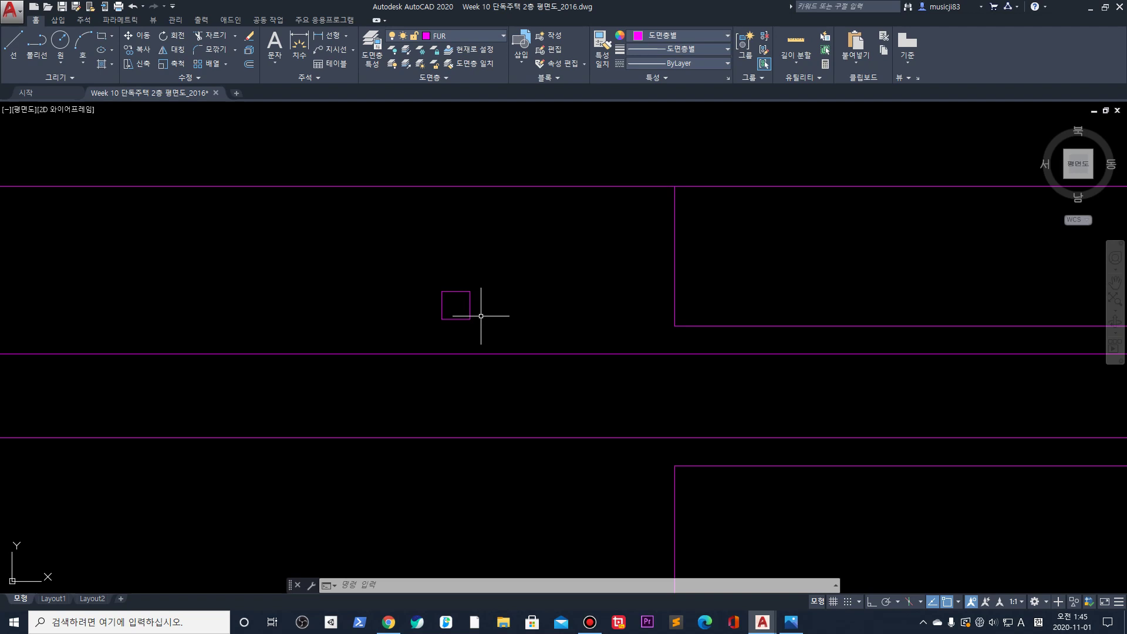
scroll(715, 287, "down", 4)
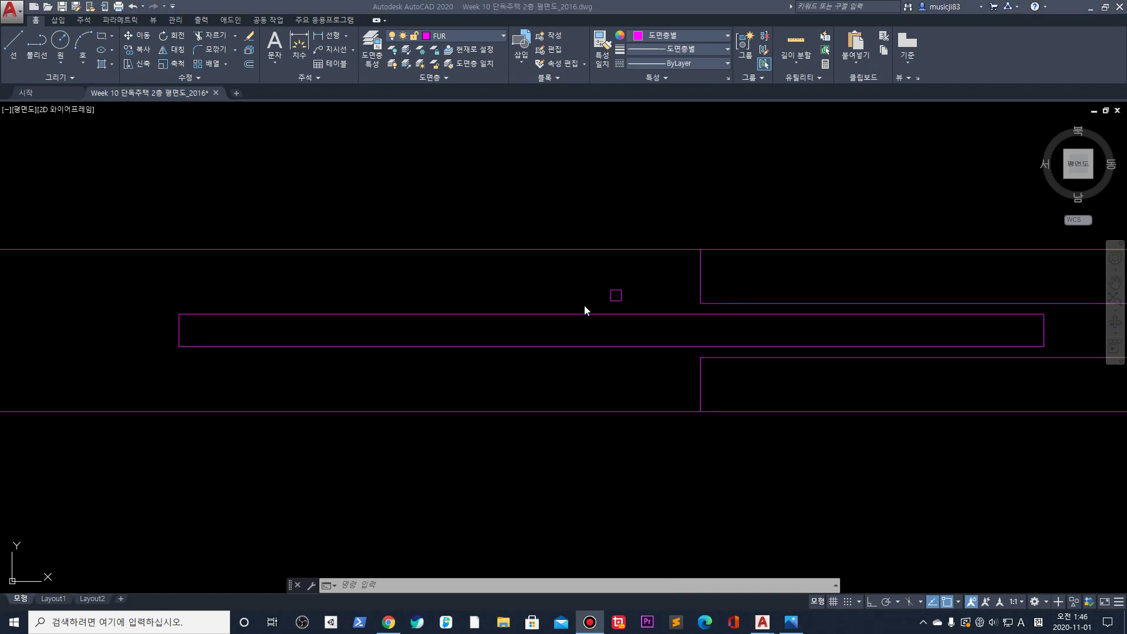
scroll(664, 277, "up", 4)
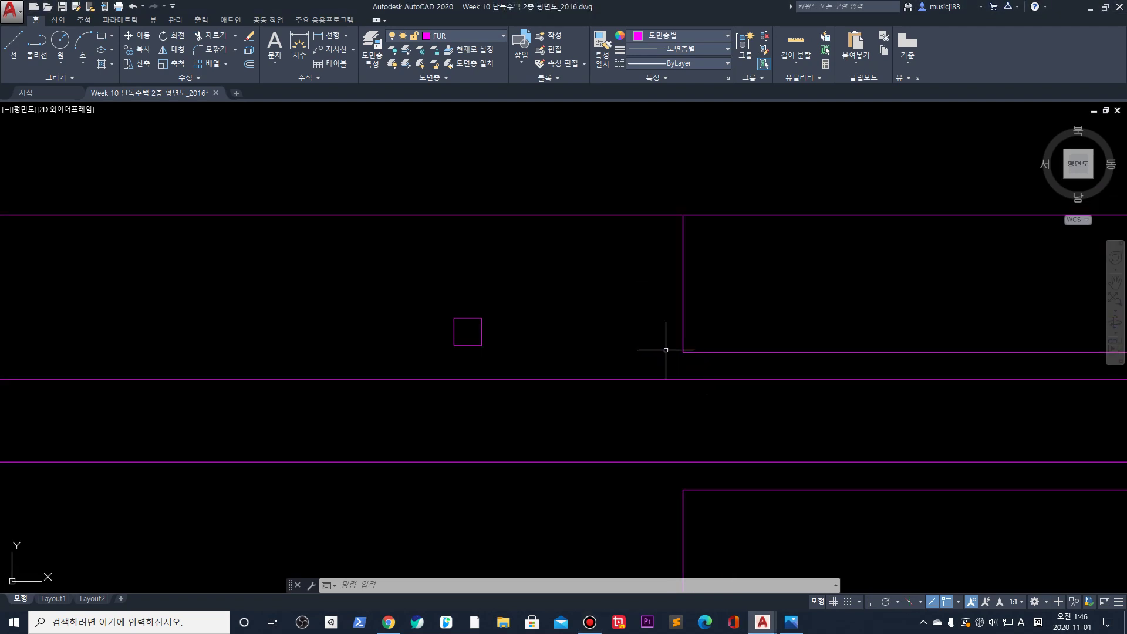
Erase the 10 by 10 square above the door panel
left_click(528, 357)
left_click(367, 306)
key("Delete")
scroll(428, 312, "down", 4)
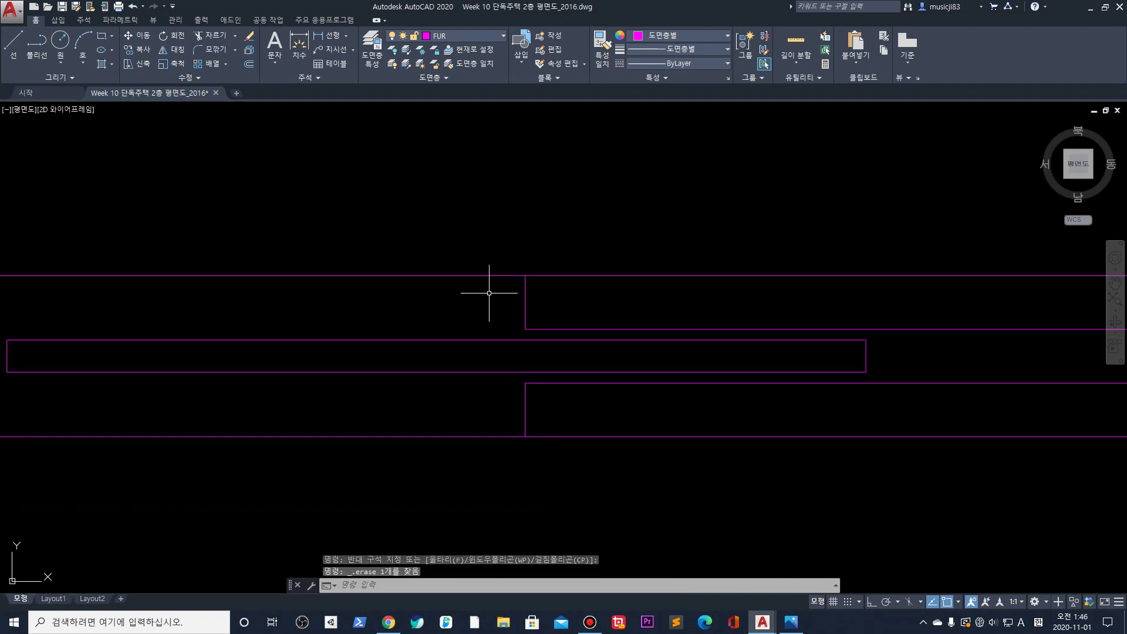
type("ec")
key("Return")
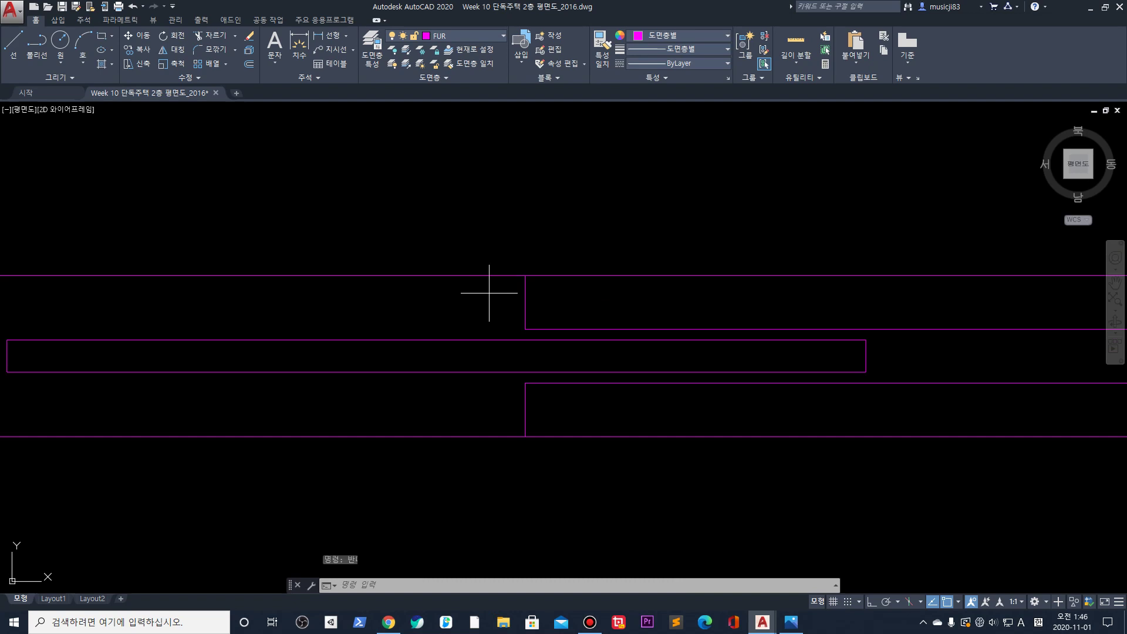
type("@55")
key("Tab")
type("45")
key("Return")
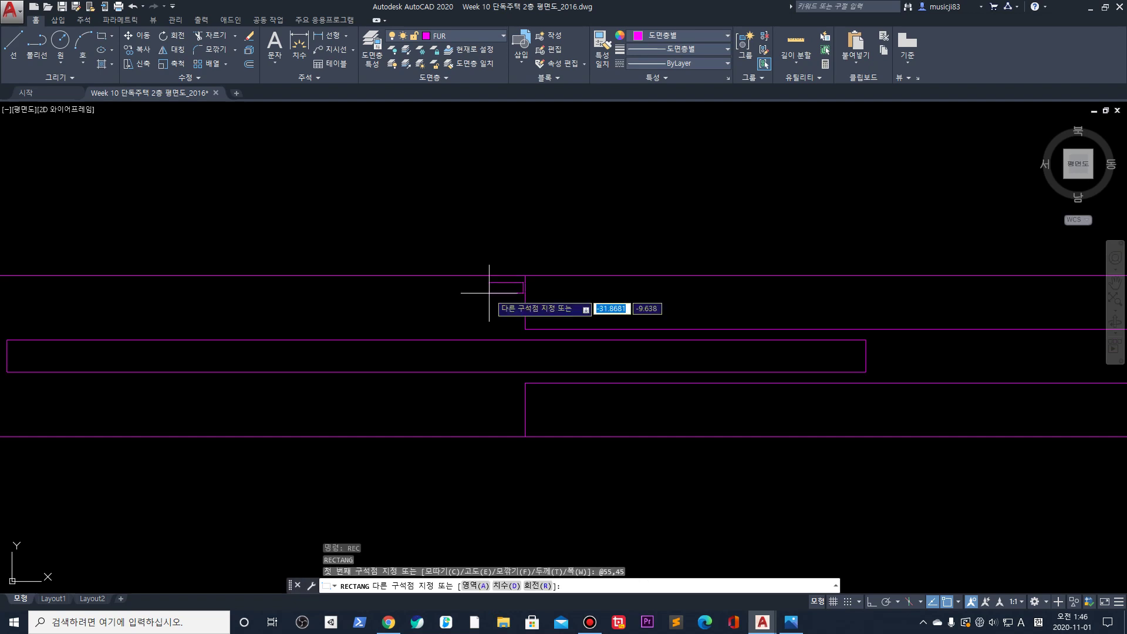
key("Escape")
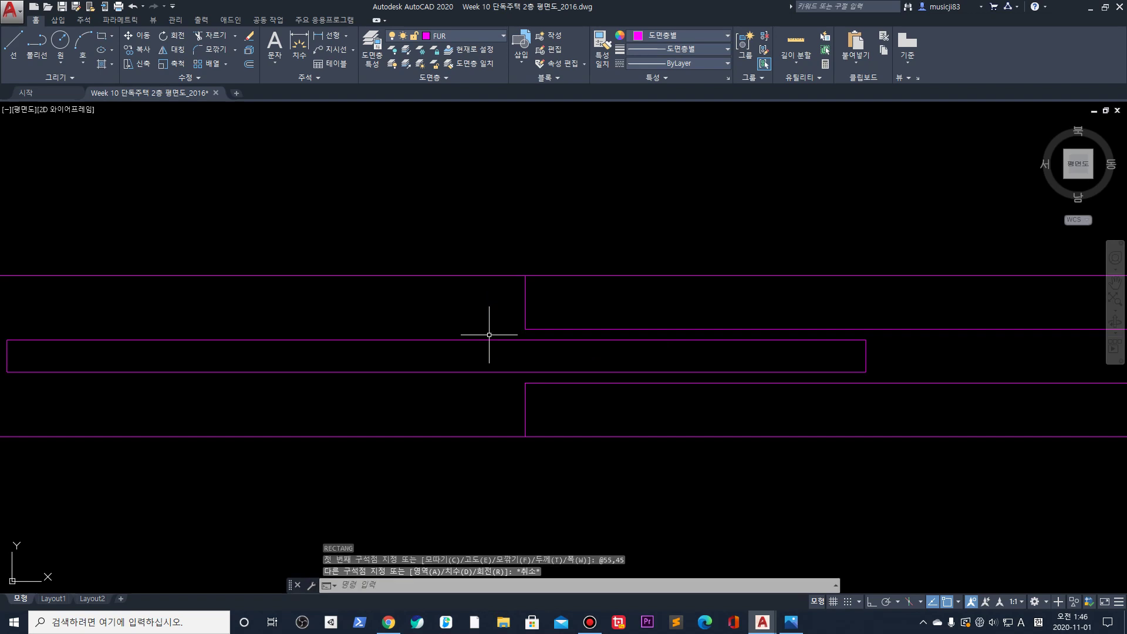
key("Return")
type("@5")
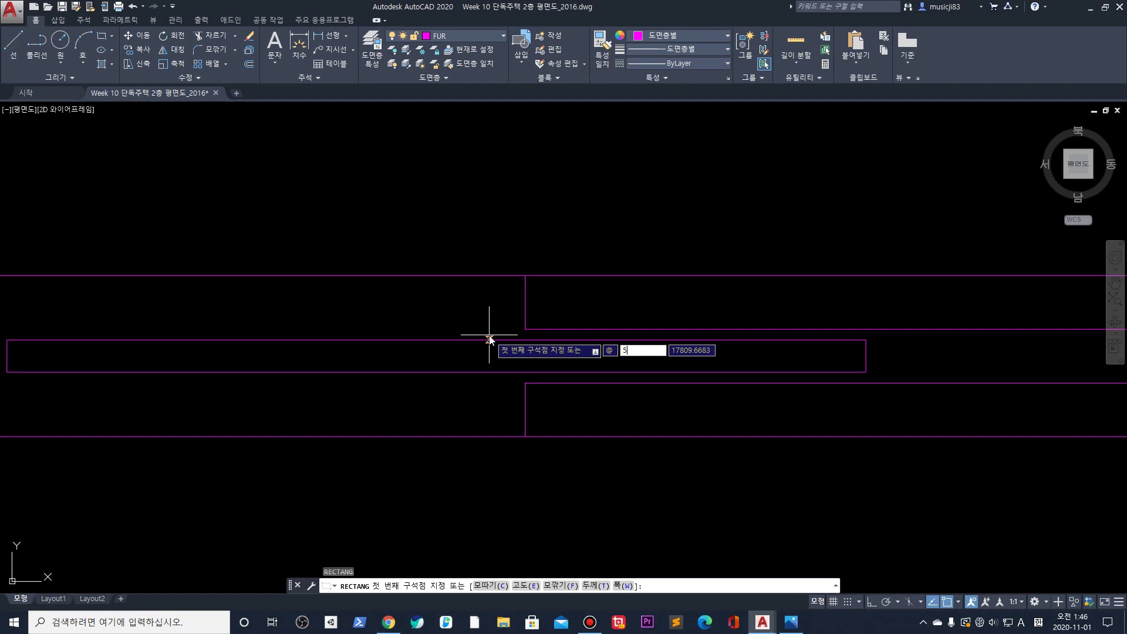
key("BackSpace")
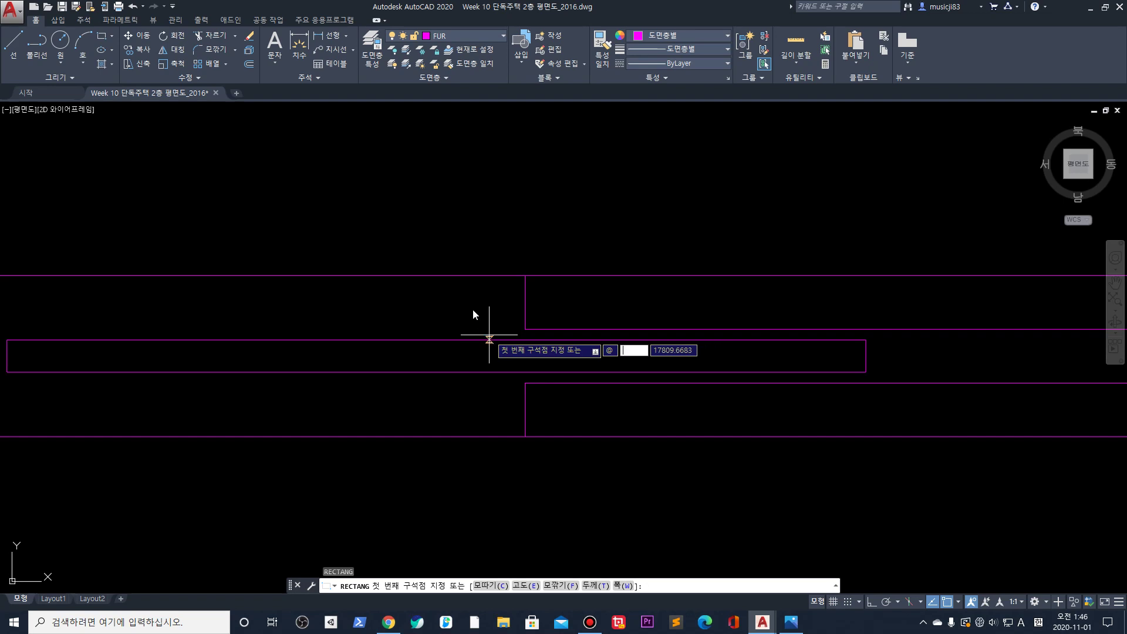
Draw a 55 by 45 rectangle above the door panel, just left of the pocket's mouth
left_click(489, 340)
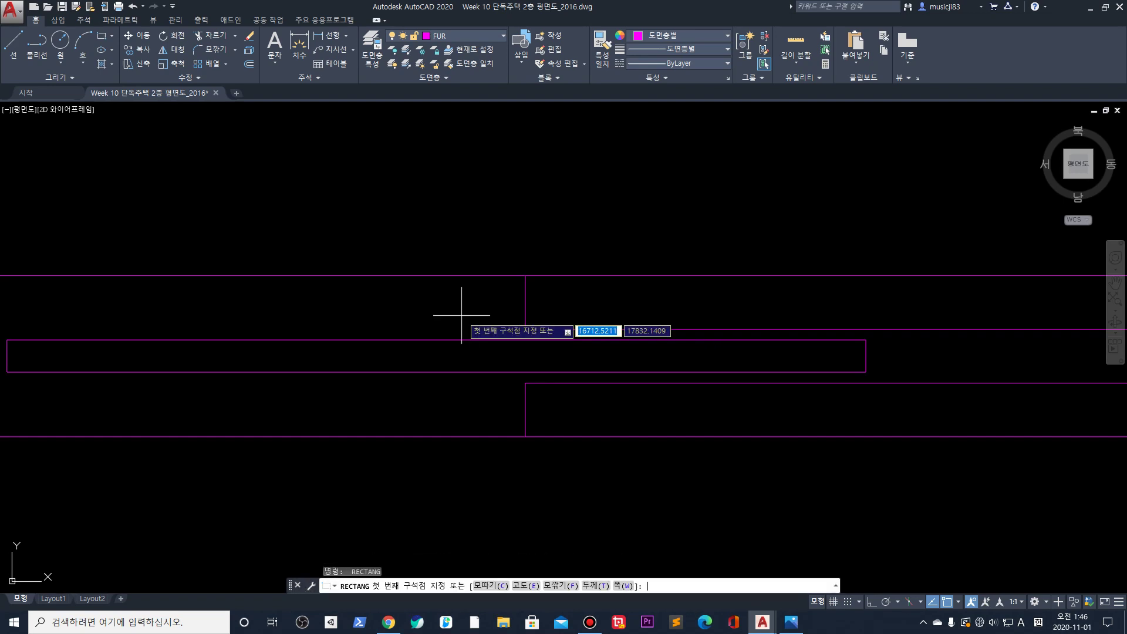
type("@")
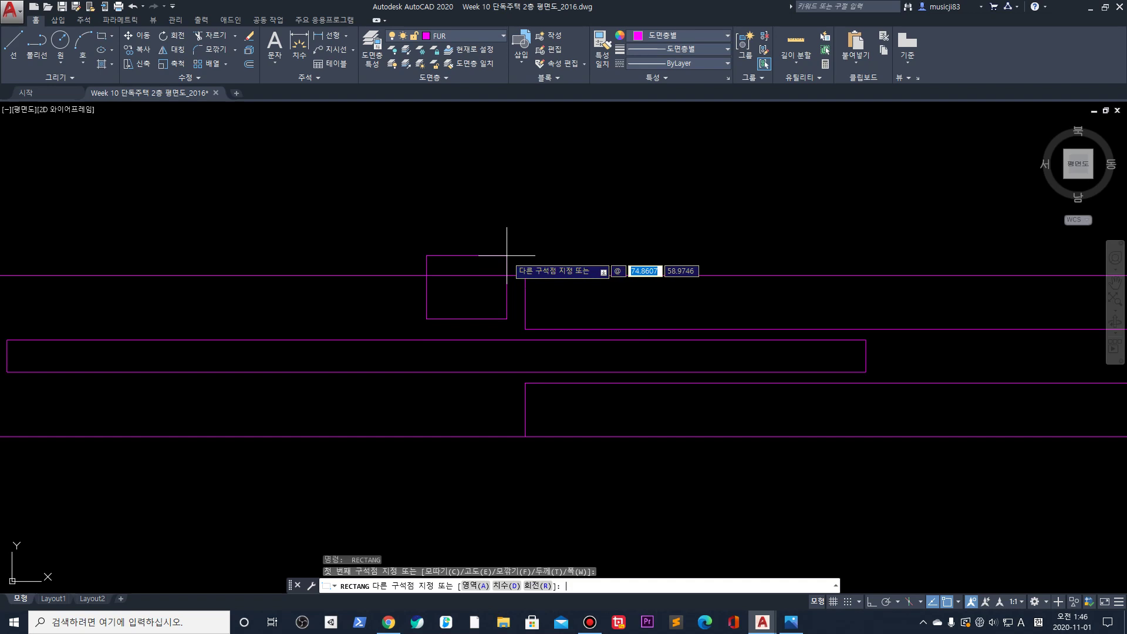
type("55")
key("Tab")
type("45")
key("Return")
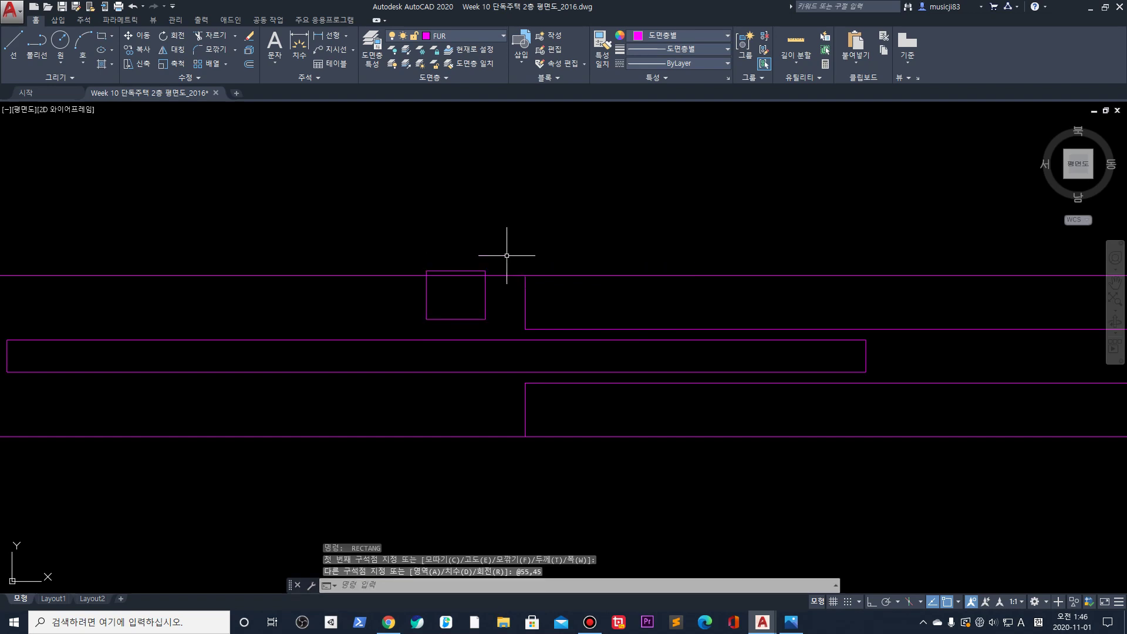
left_click(484, 317)
left_click(485, 323)
scroll(485, 322, "up", 2)
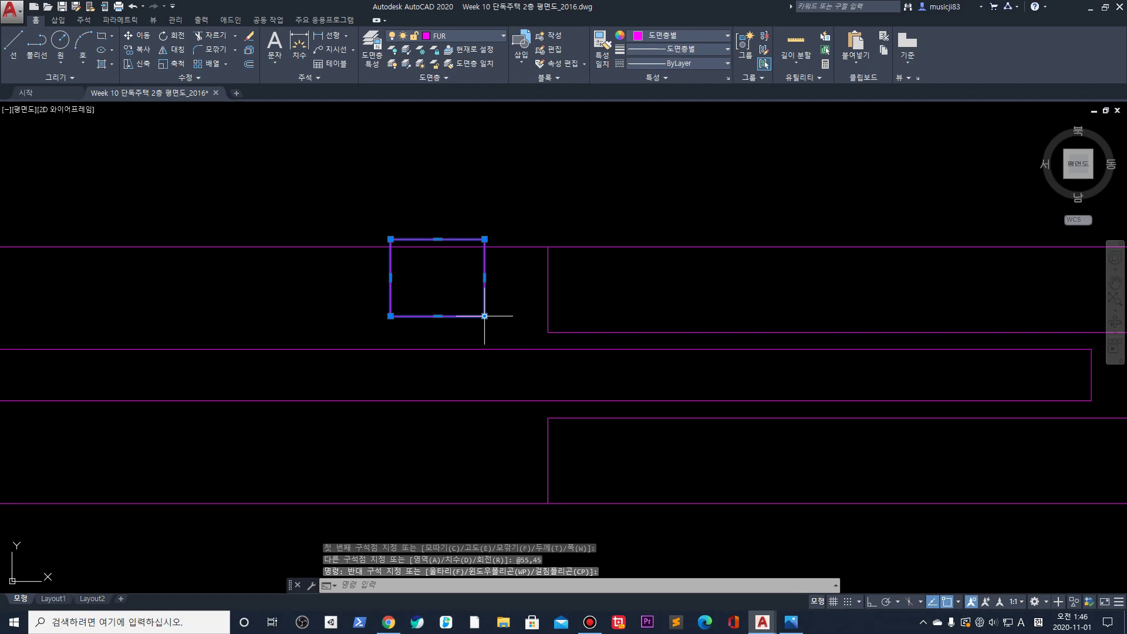
key("Escape")
key("space")
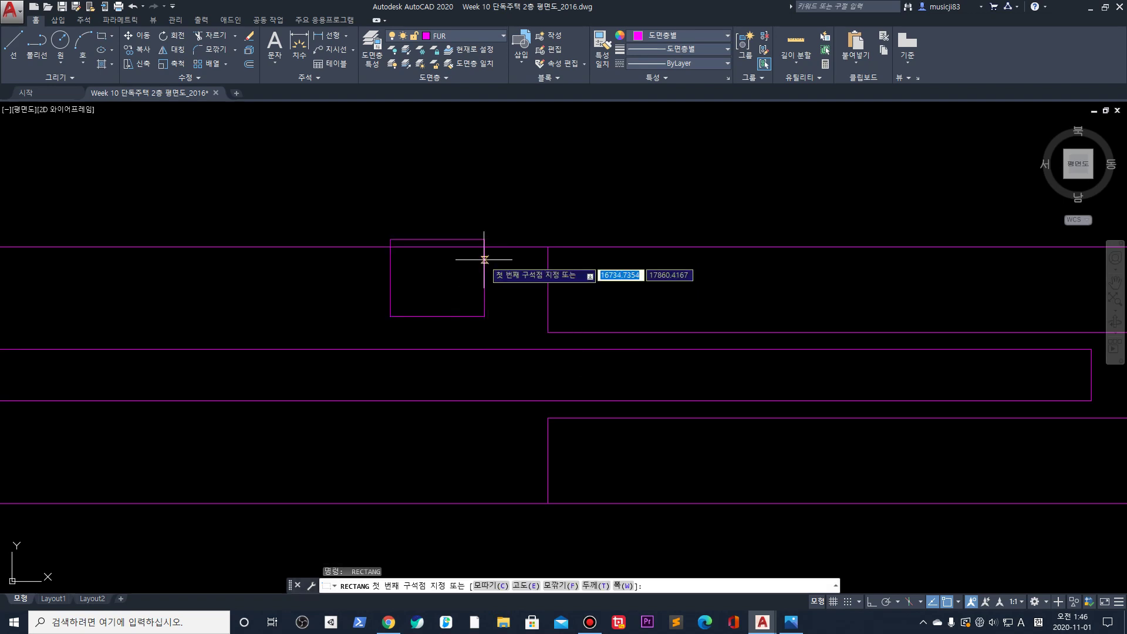
left_click(502, 314)
left_click(460, 307)
key("Escape")
key("Escape")
key("Escape")
key("ctrl+z")
key("Escape")
key("Escape")
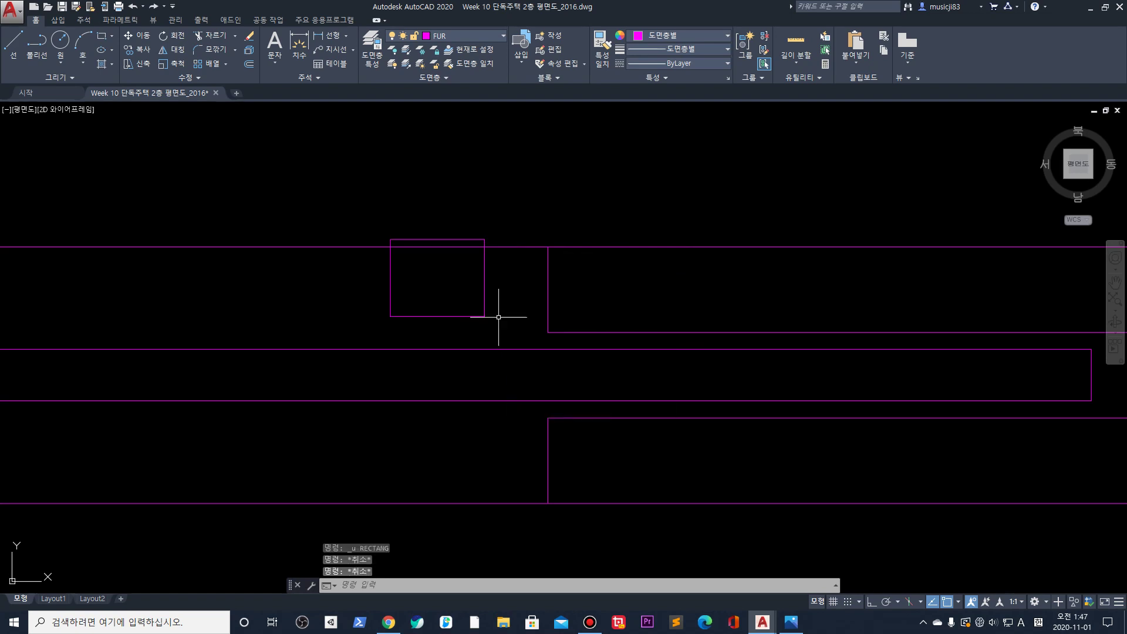
Rotate the 55 by 45 rectangle 90 degrees counterclockwise about its lower-left corner, with Ortho on
type("o")
key("Return")
left_click(513, 323)
left_click(448, 292)
key("Return")
left_click(390, 316)
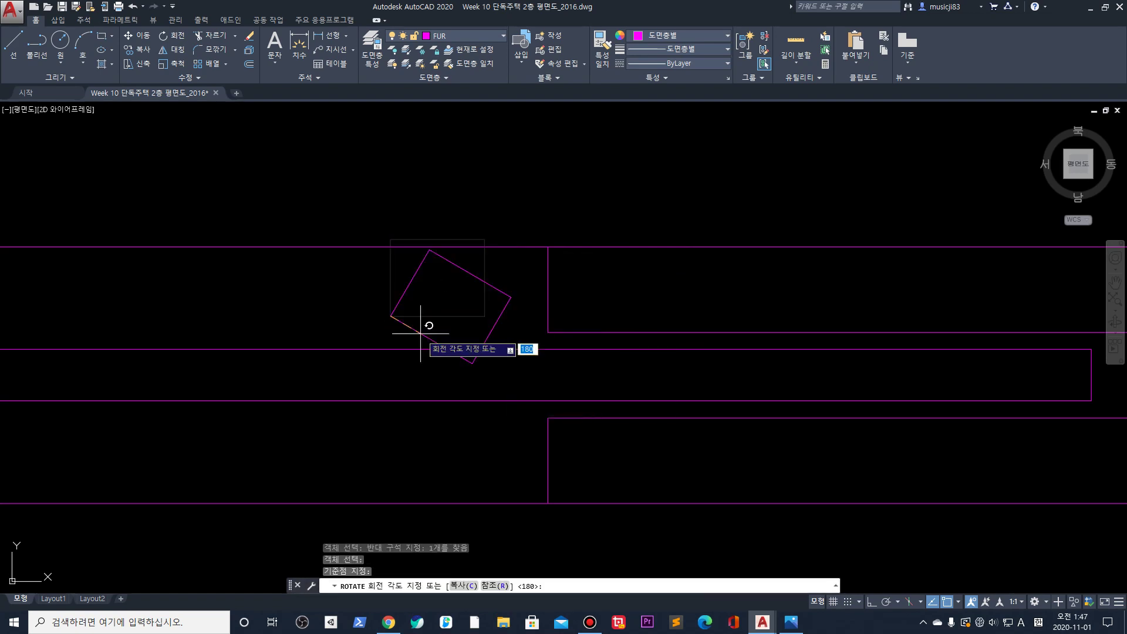
key("F8")
left_click(397, 154)
Move the rotated rectangle by its upper-right corner to the top end of the pocket's upper end line, on the upper wall line
left_click(397, 230)
left_click(374, 208)
type("m")
key("Return")
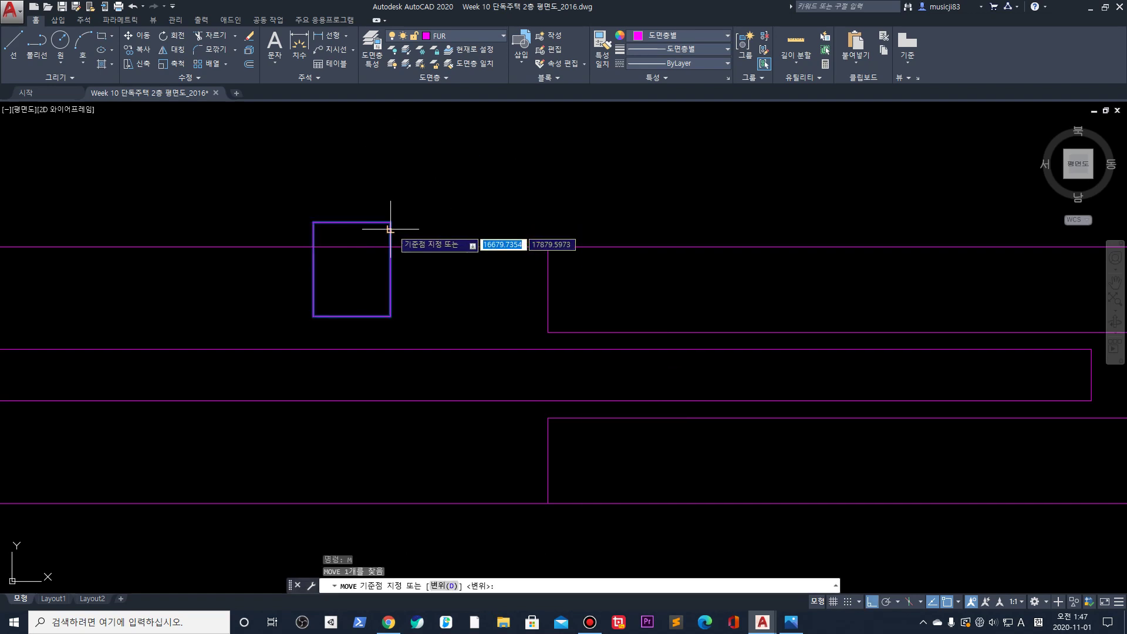
left_click(390, 222)
left_click(547, 247)
middle_click_drag(525, 411, 546, 323)
left_click(503, 240)
left_click(470, 214)
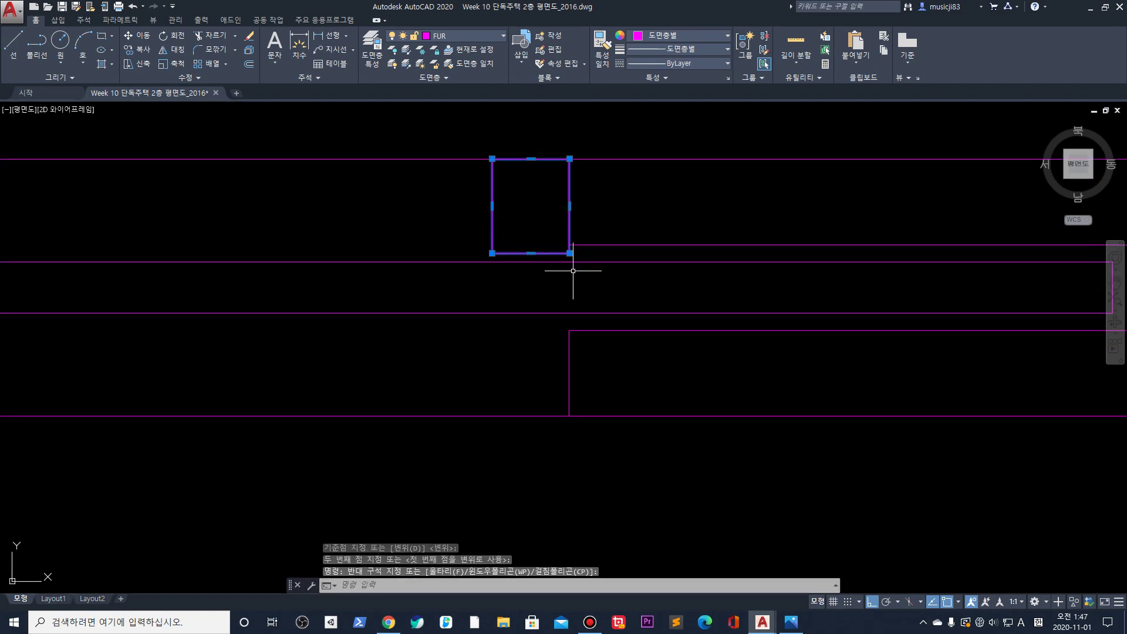
key("Escape")
key("Escape")
key("Escape")
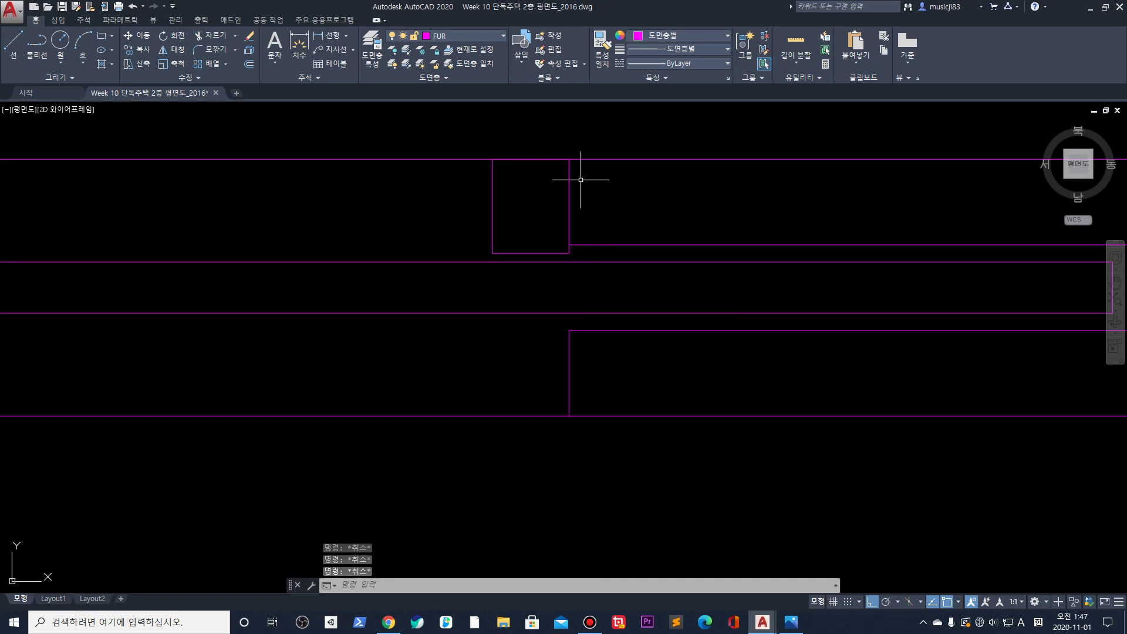
Copy the post rectangle from its lower-right corner to the bottom end of the pocket's lower end line, on the lower wall line
scroll(594, 176, "down", 1)
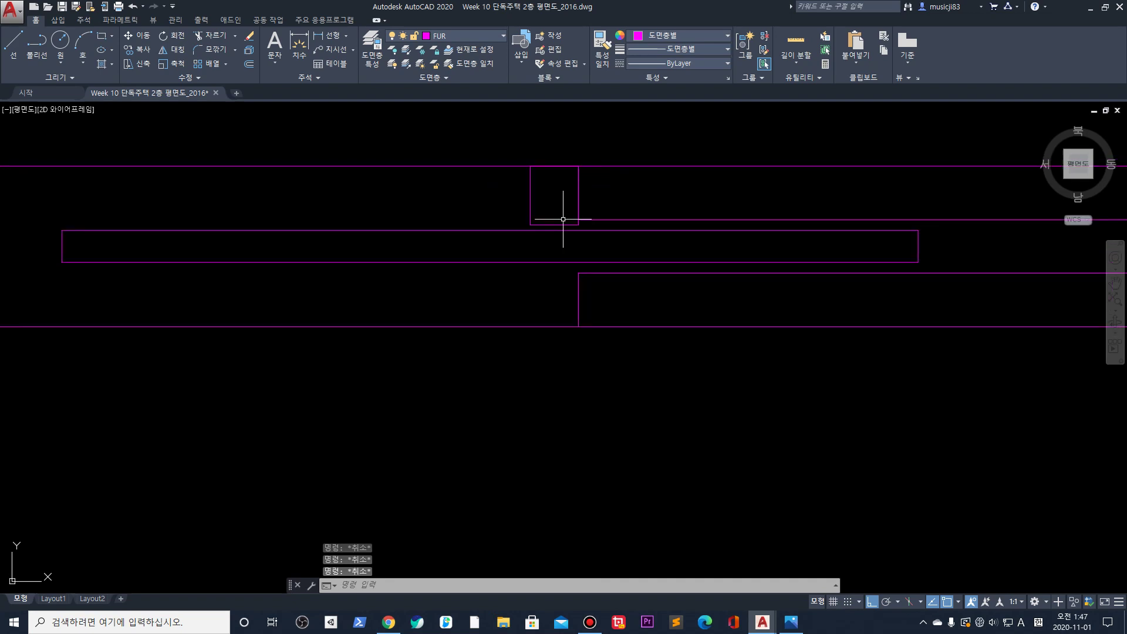
left_click(574, 224)
left_click(508, 186)
left_click(514, 191)
type("co")
key("Return")
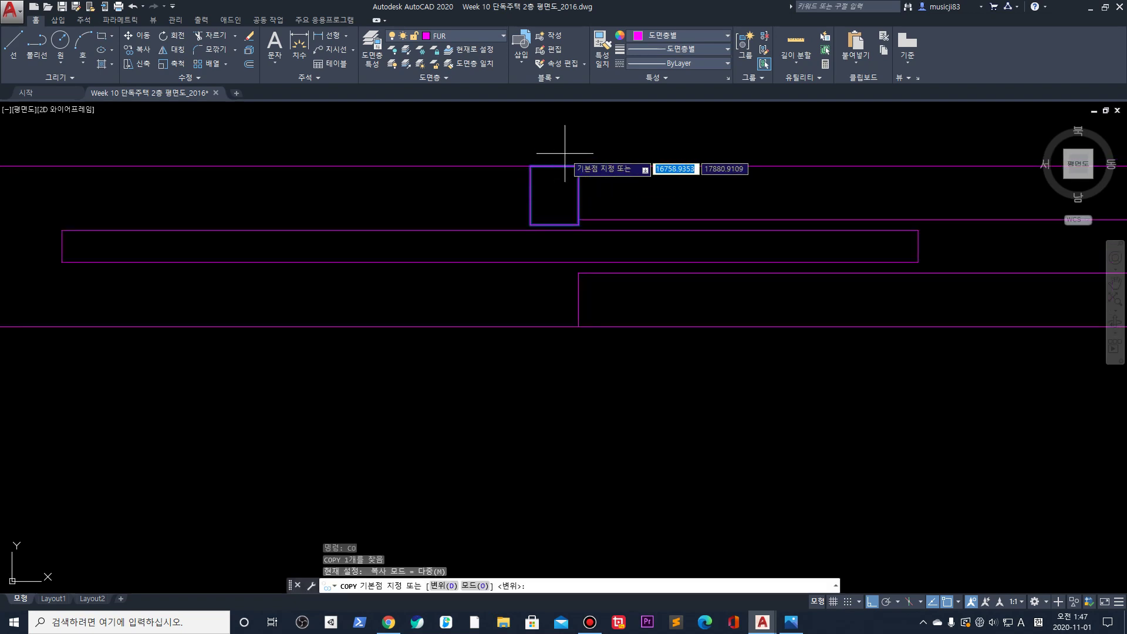
left_click(578, 225)
left_click(579, 326)
key("Escape")
Copy both trim rectangles from the left frame's middle line to the upper-right corner of the upper post at the pocket's mouth
scroll(675, 300, "down", 2)
middle_click_drag(874, 254, 698, 260)
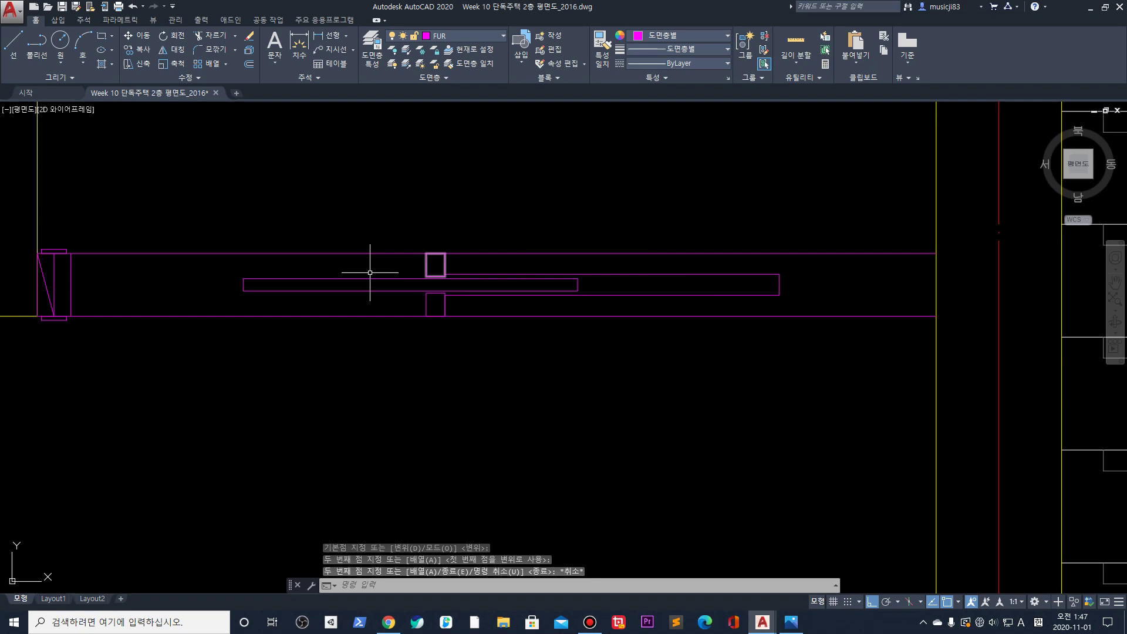
middle_click_drag(336, 279, 456, 287)
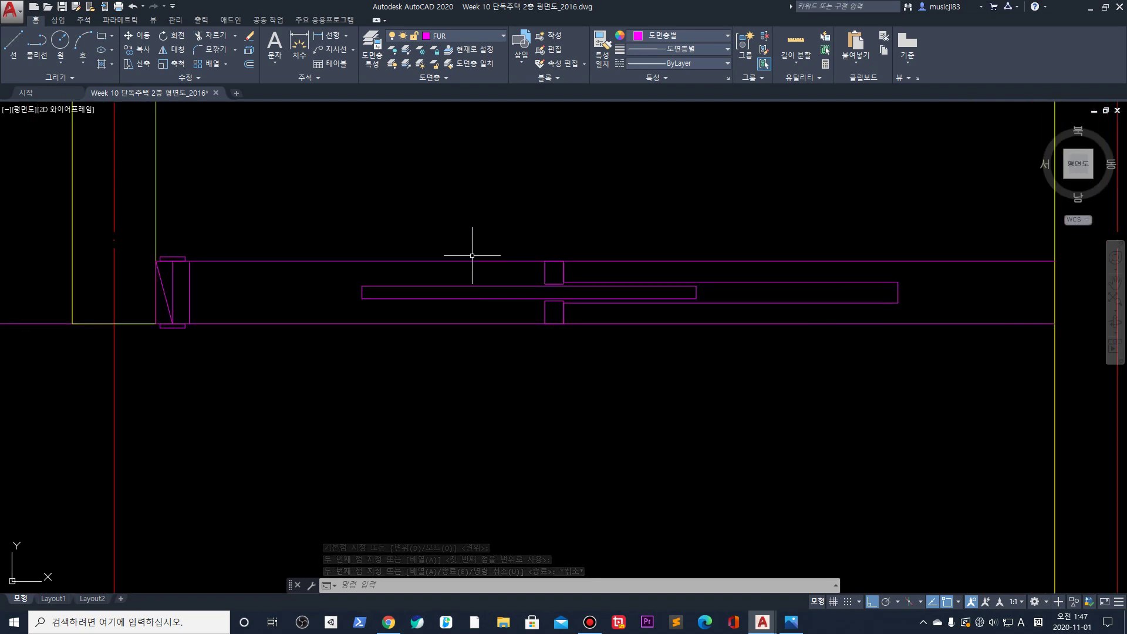
scroll(181, 251, "up", 2)
left_click(176, 253)
key("Escape")
left_click(196, 254)
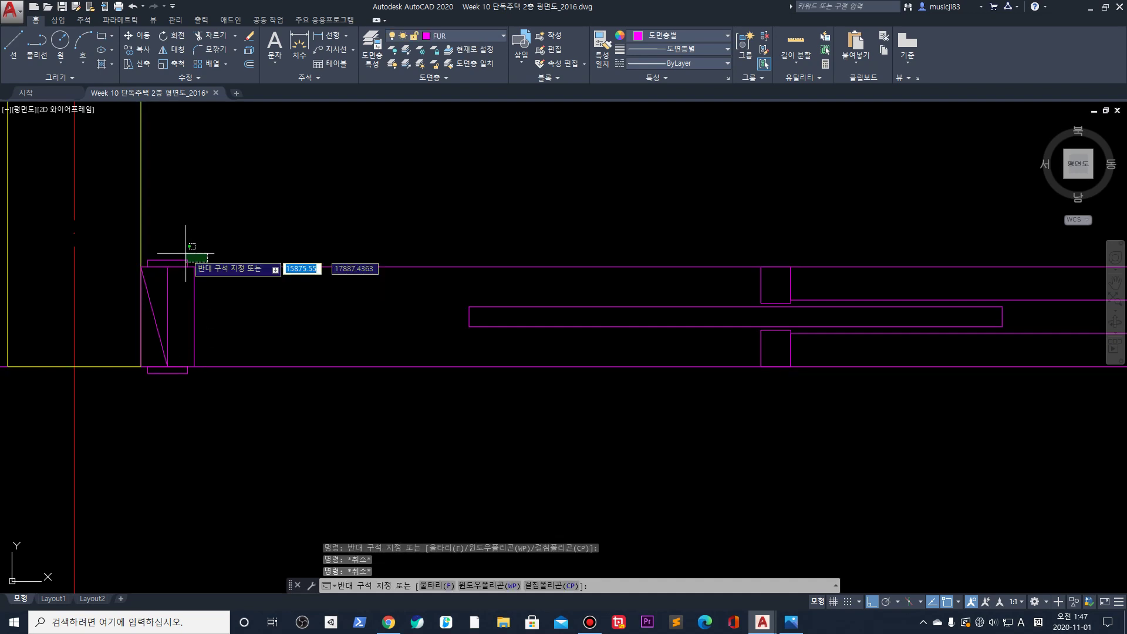
left_click(176, 264)
left_click(206, 392)
left_click(174, 369)
type("co")
key("Return")
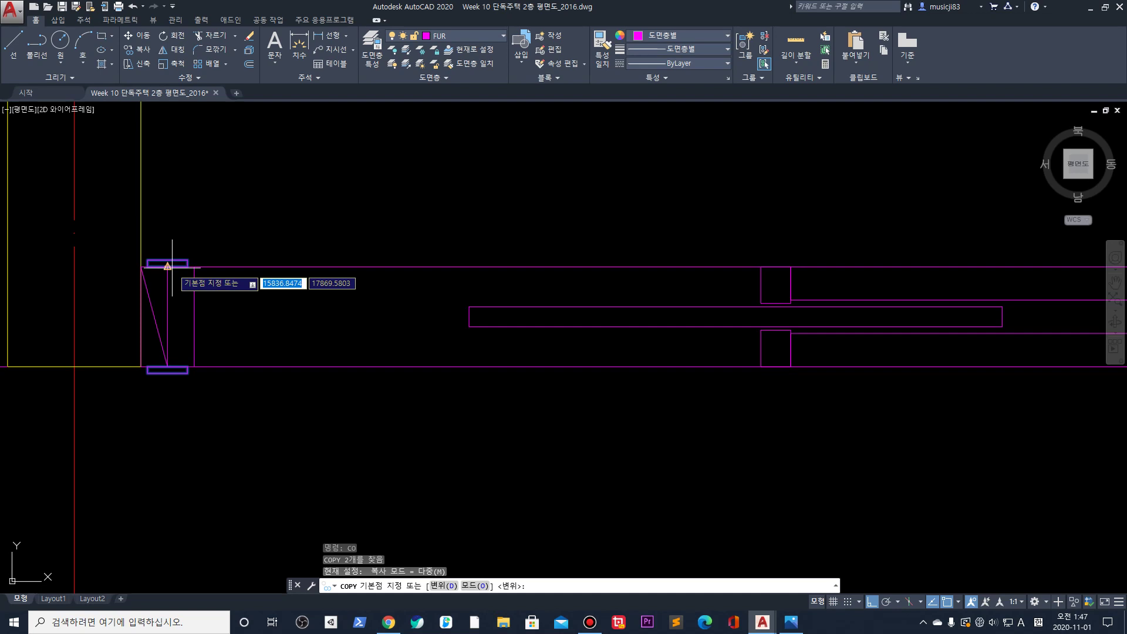
left_click(168, 265)
key("Escape")
scroll(895, 317, "down", 5)
Draw a 10 by 40 rectangle inside the door opening, just right of the left door frame
scroll(554, 301, "up", 2)
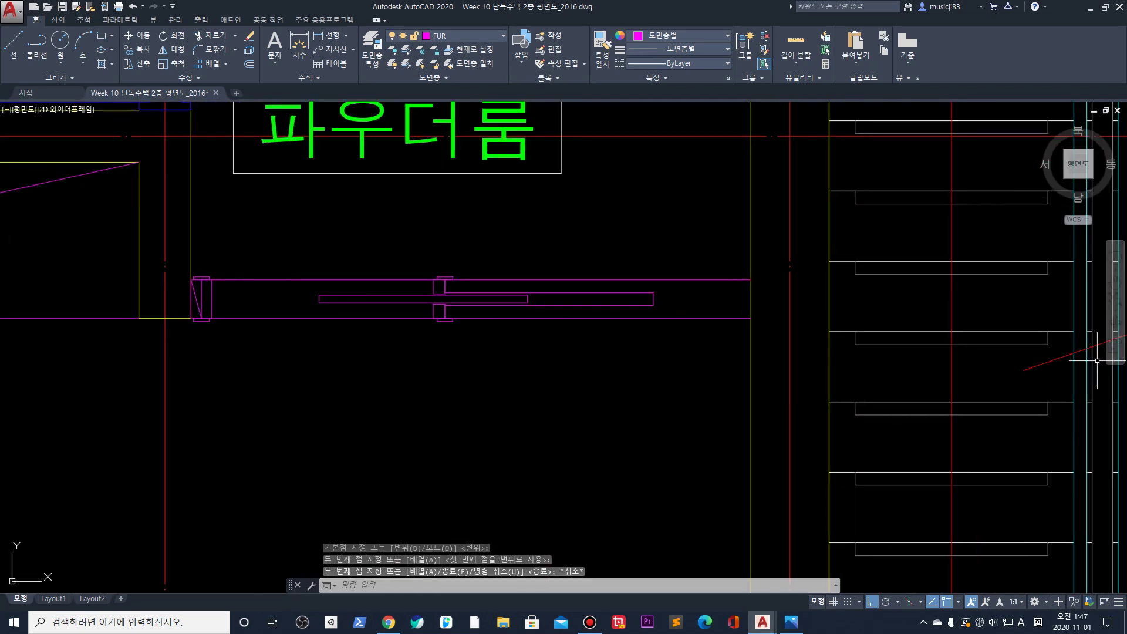
scroll(367, 393, "up", 2)
scroll(370, 323, "up", 4)
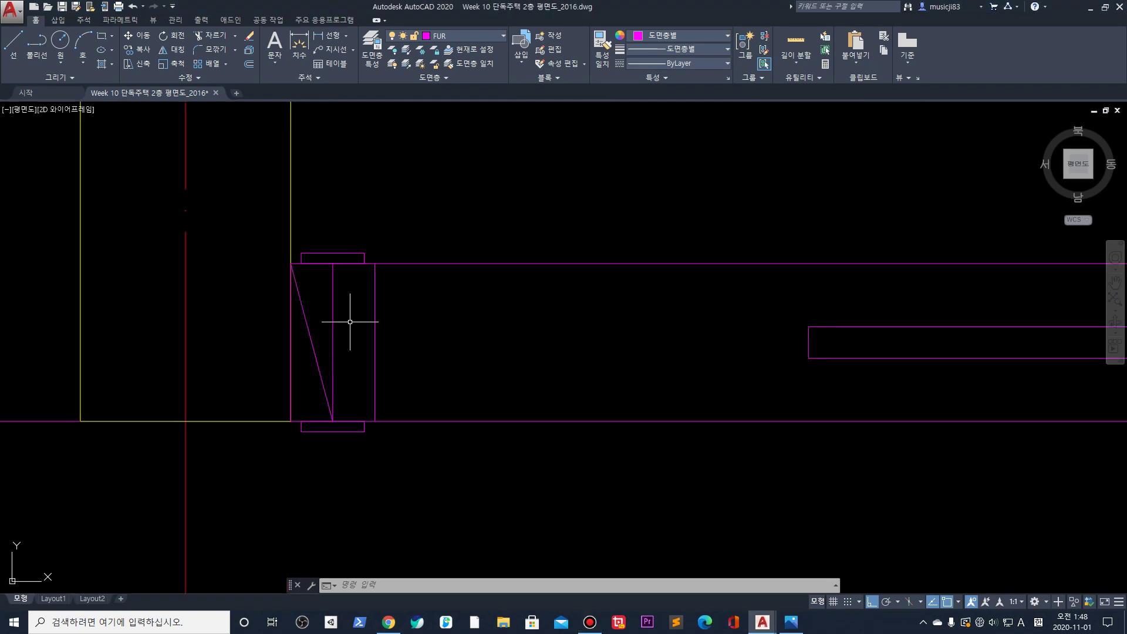
middle_click_drag(396, 331, 414, 335)
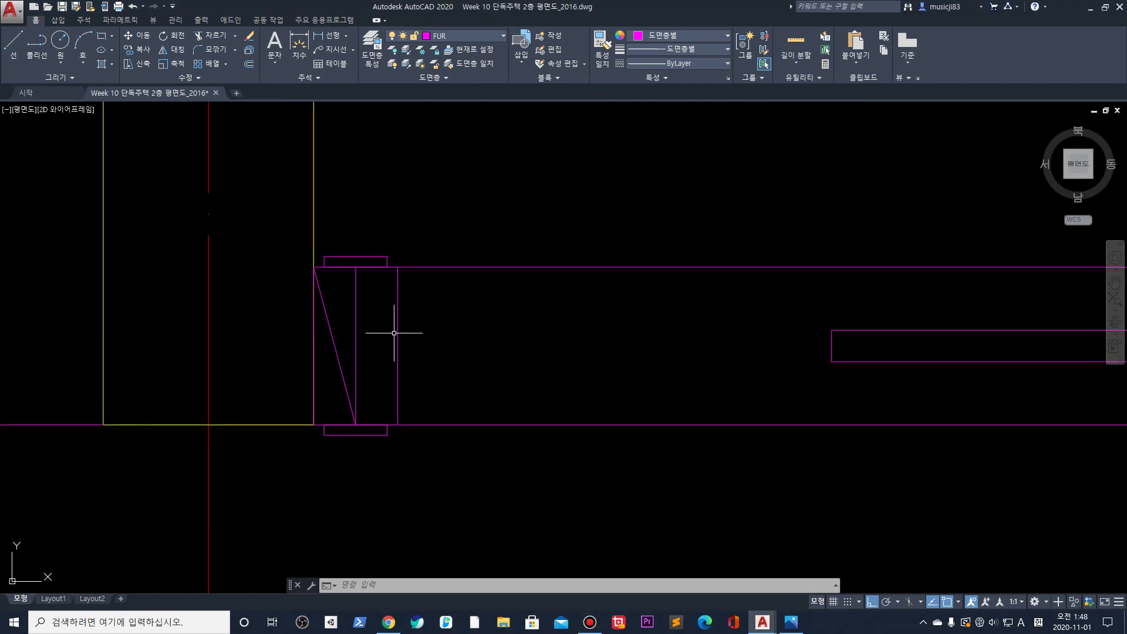
scroll(388, 367, "down", 4)
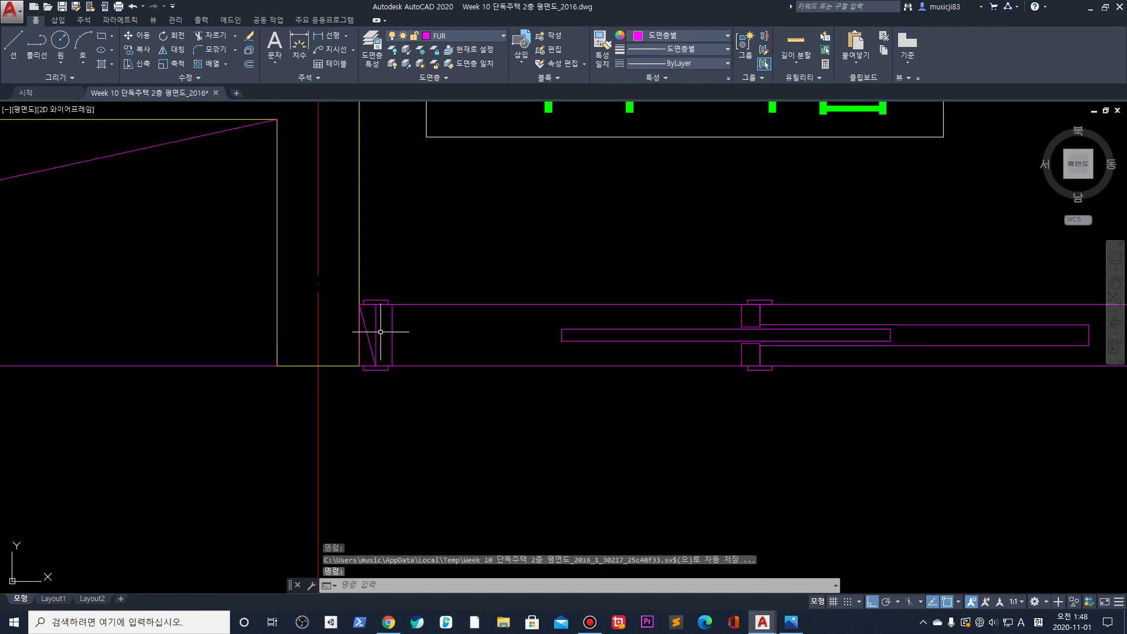
scroll(380, 332, "up", 6)
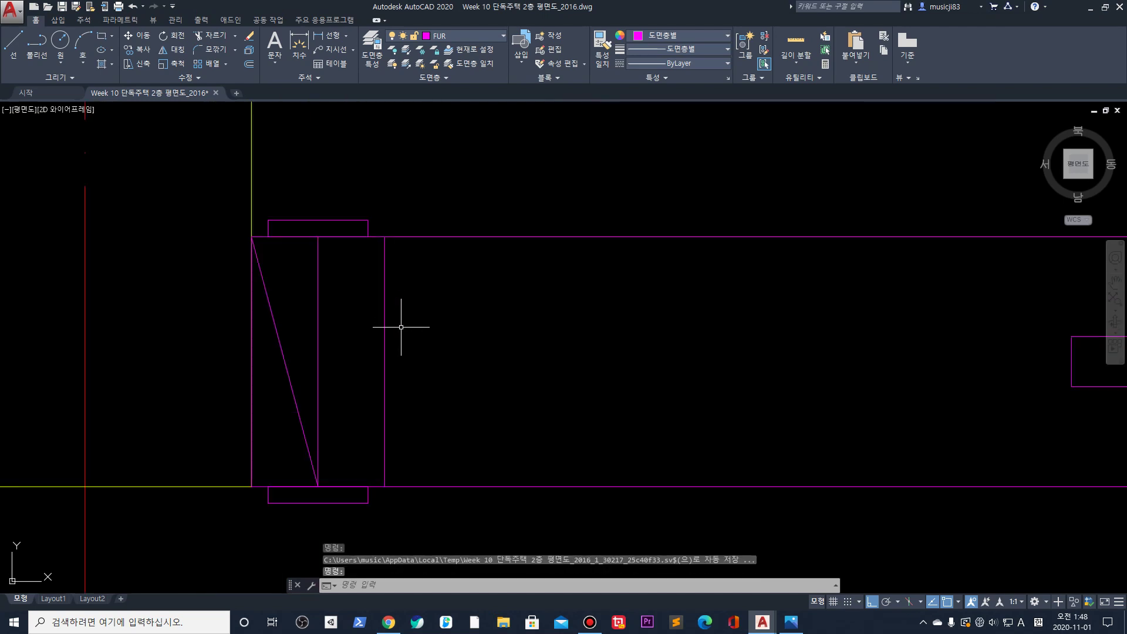
key("Return")
left_click(434, 388)
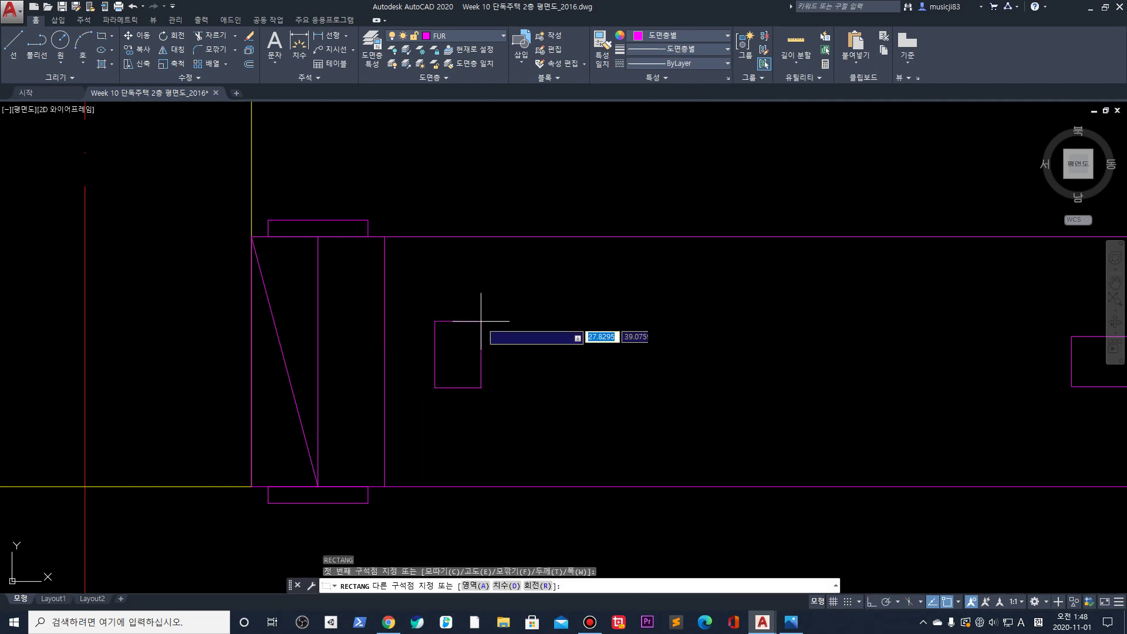
type("@")
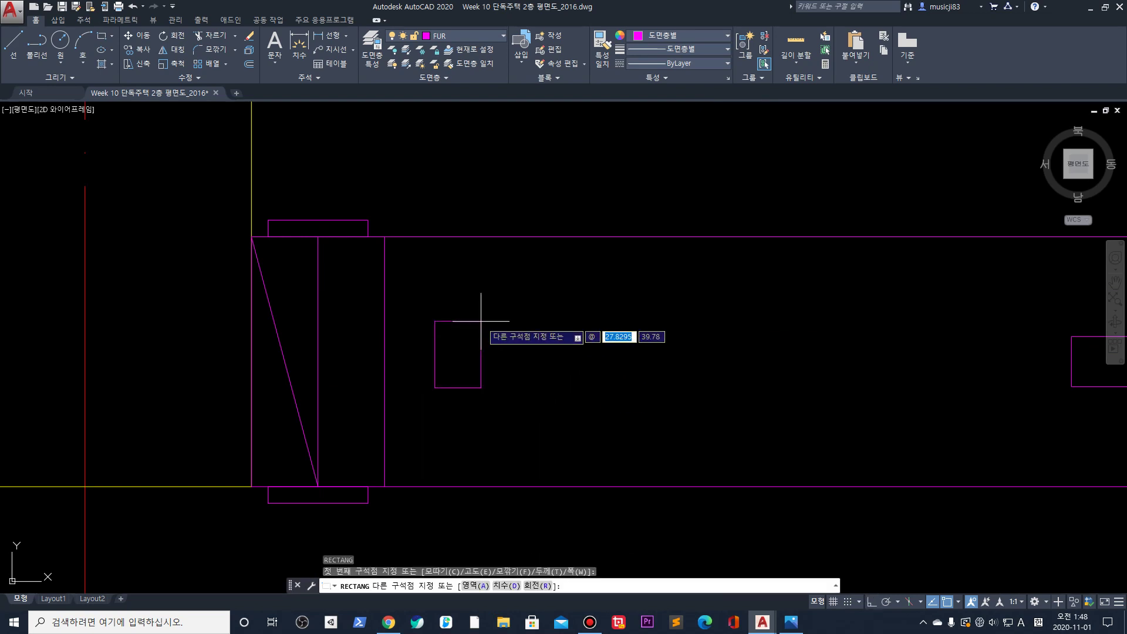
type("10,40")
key("Return")
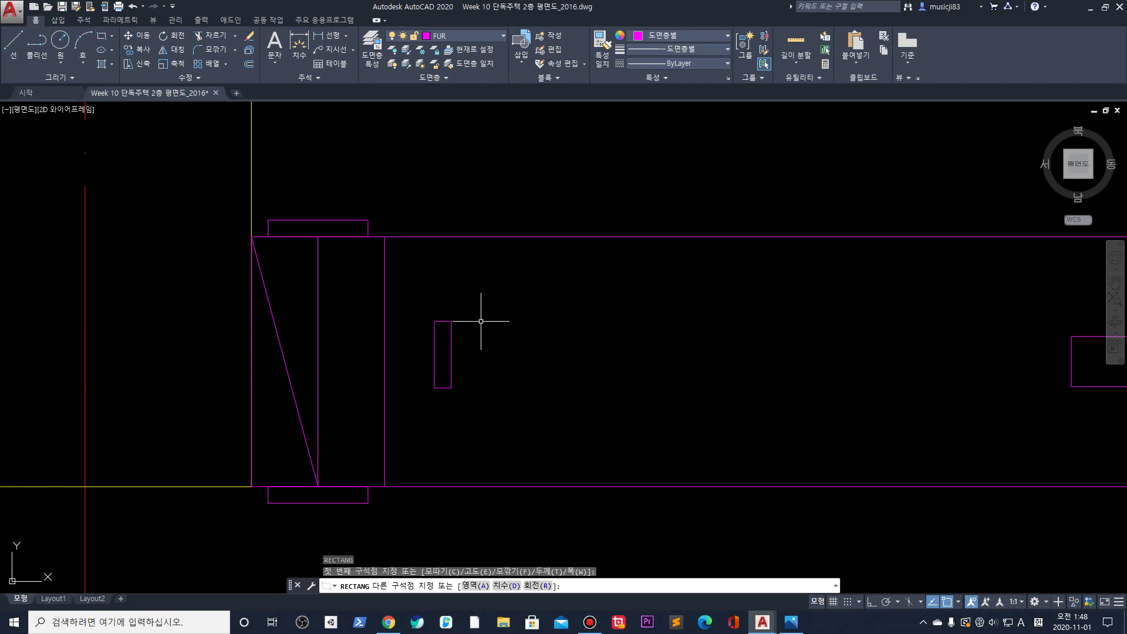
Move the small rectangle by the midpoint of its right side straight across to the left frame's right line
left_click(452, 365)
left_click(410, 361)
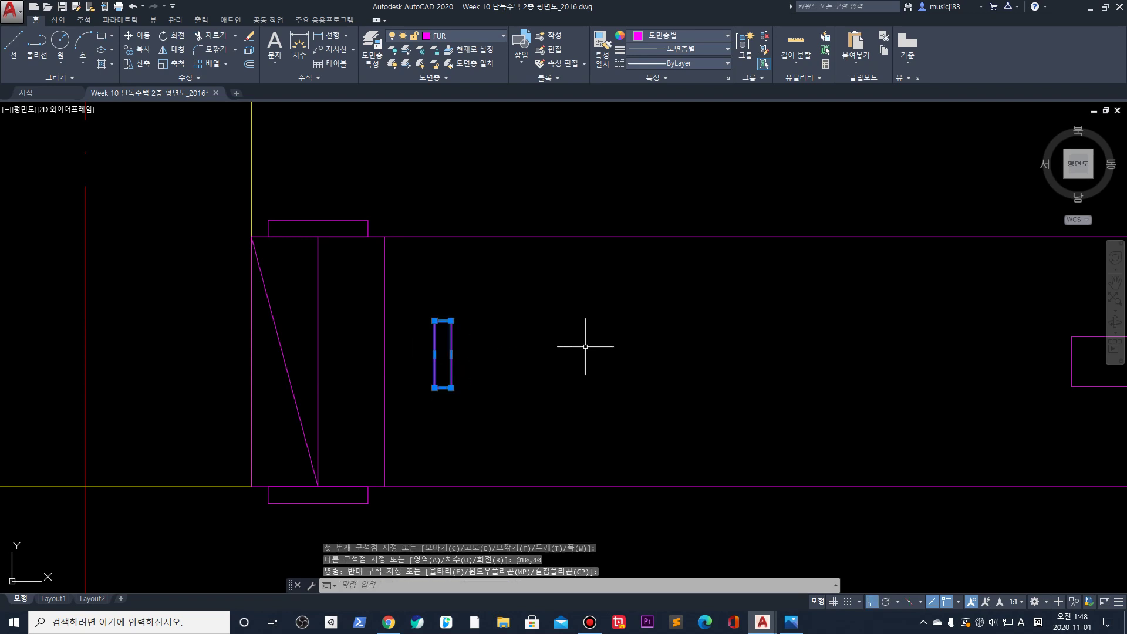
type("m")
key("Return")
left_click(451, 353)
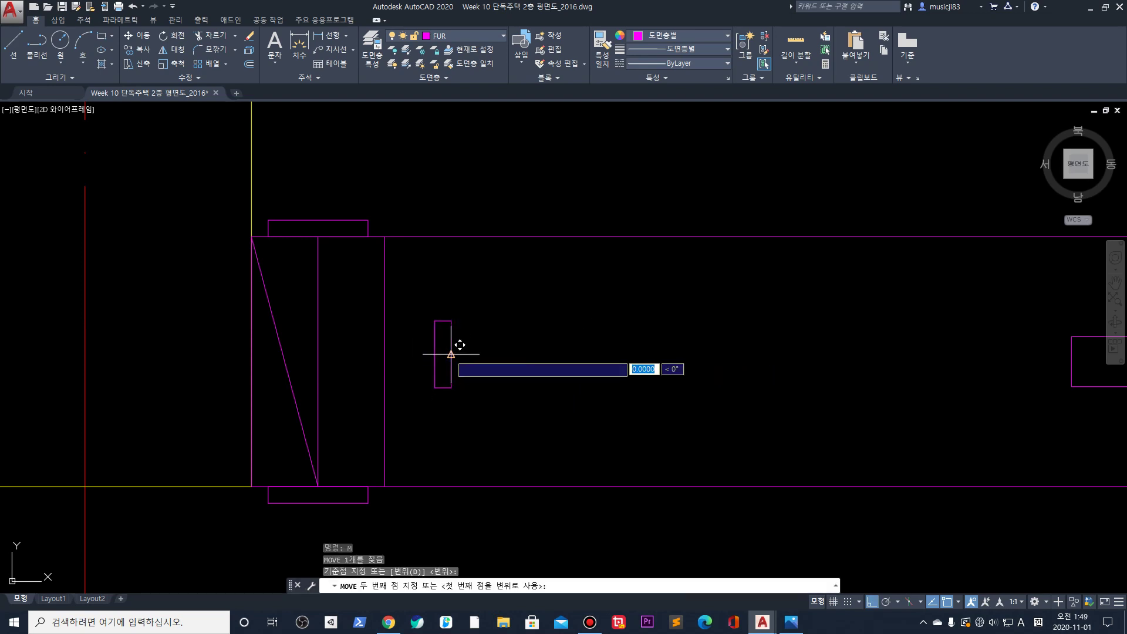
left_click(385, 354)
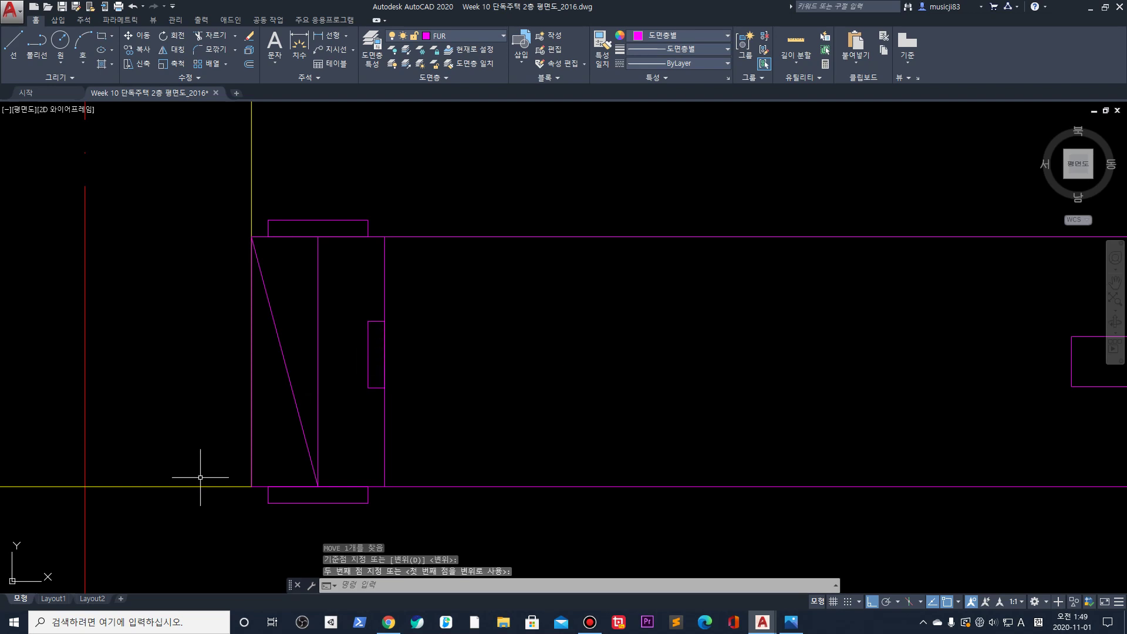
Turn Ortho off and move the small rectangle away from the frame line into the door opening
left_click(369, 358)
left_click(340, 332)
type("m")
key("Return")
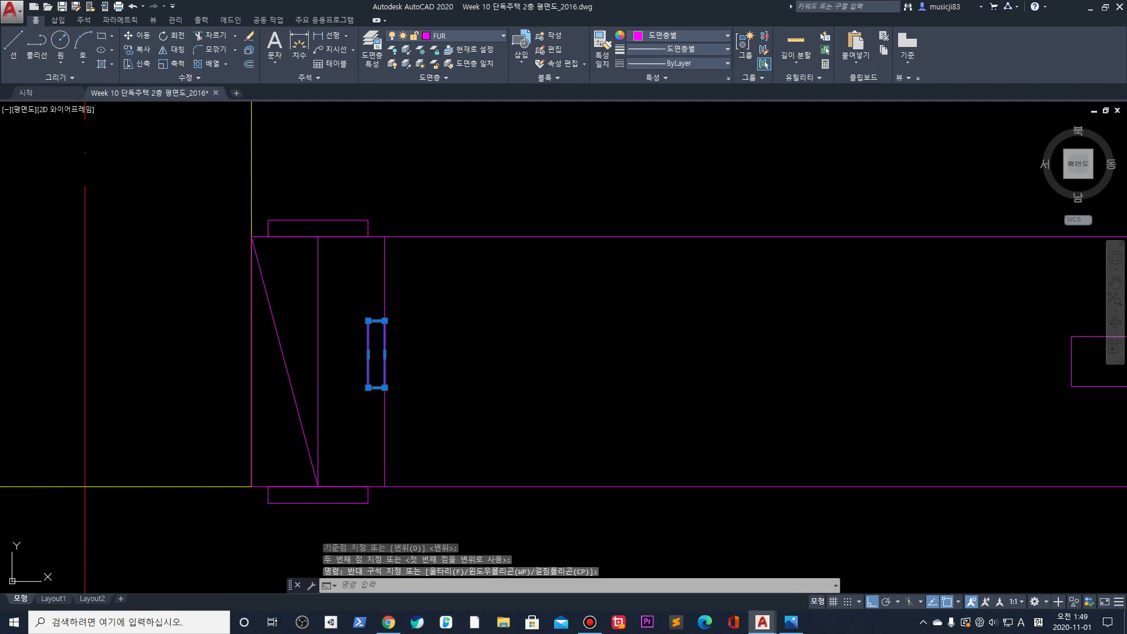
left_click(383, 354)
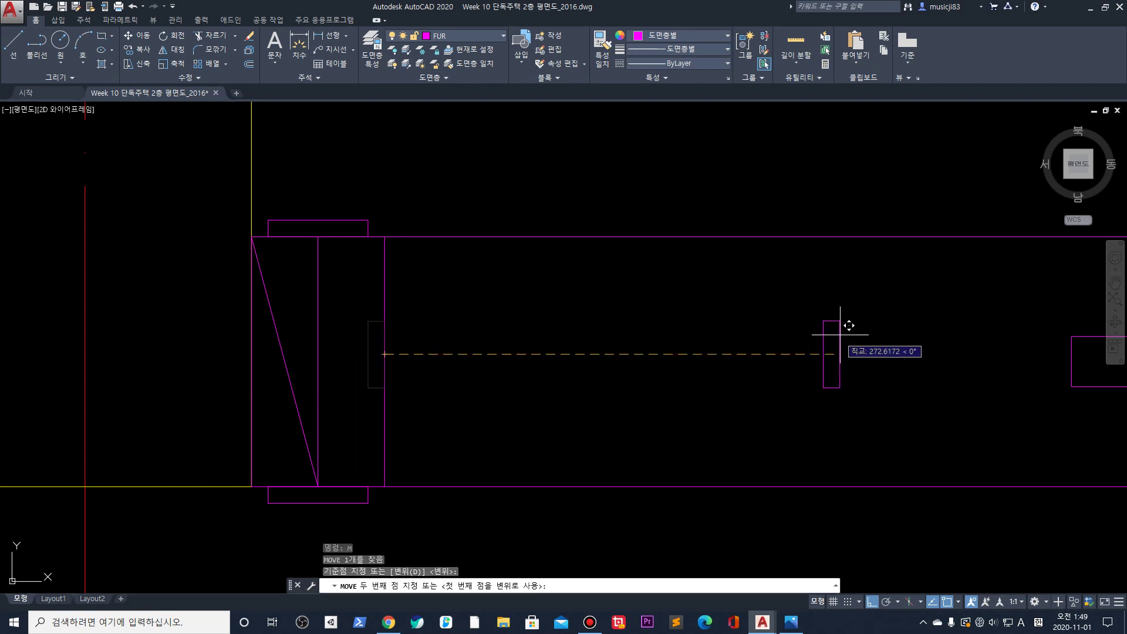
key("F8")
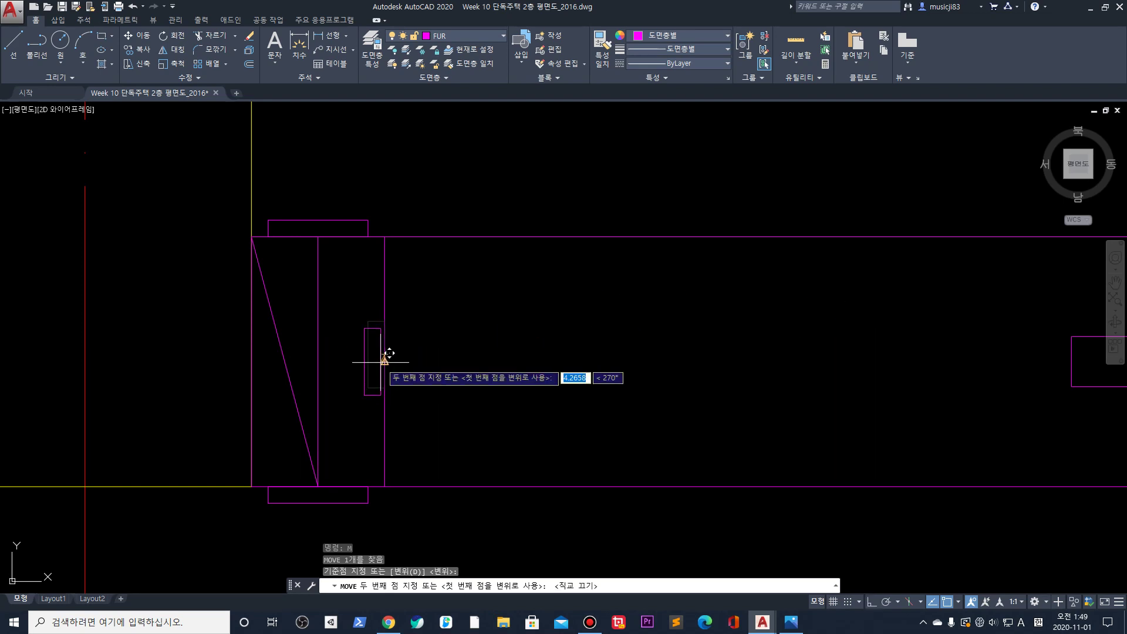
left_click(604, 334)
Move the small rectangle by the midpoint of its right side to the midpoint of the left frame's right line
left_click(568, 316)
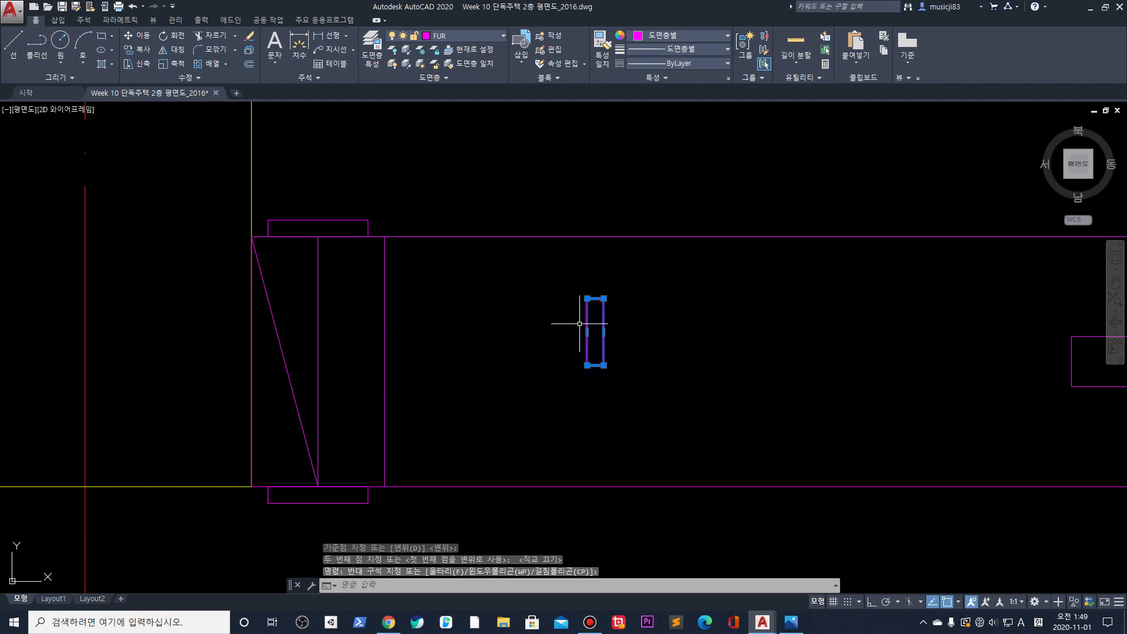
type("m")
key("Return")
left_click(603, 332)
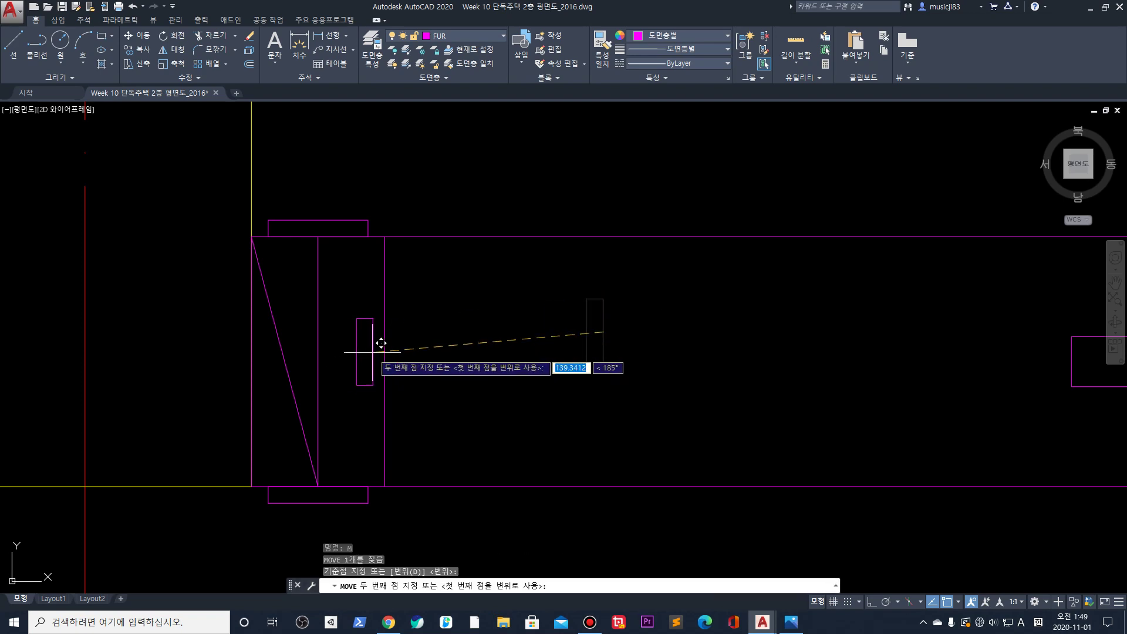
left_click(383, 362)
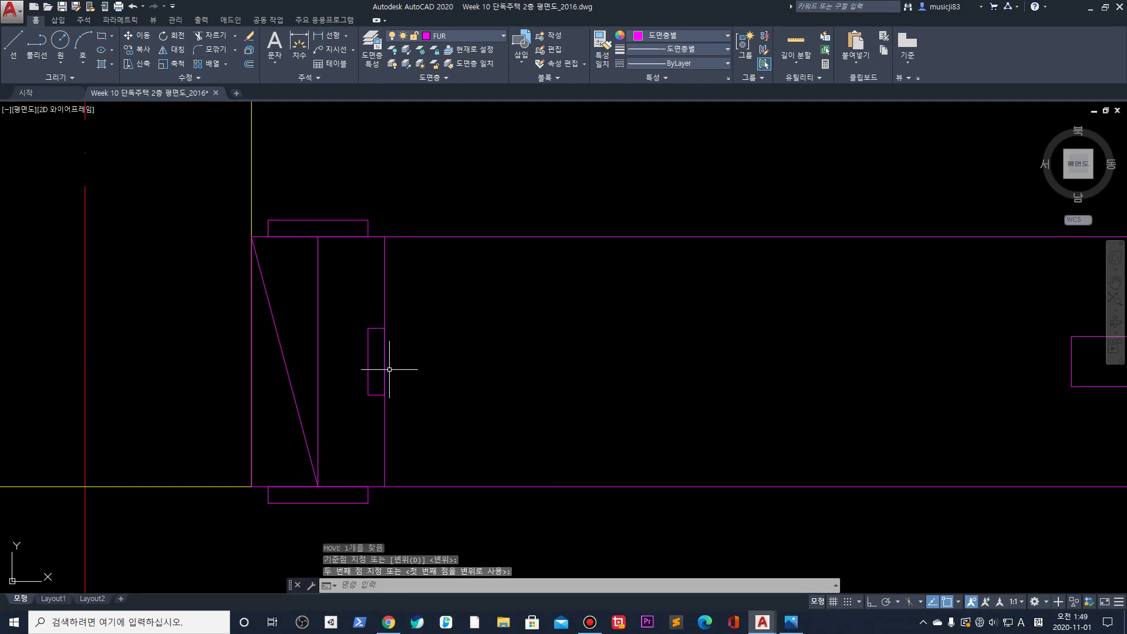
Trim away the rectangle's right side and the overlapping frame line to leave an open notch in the left frame
type("tr")
key("Return")
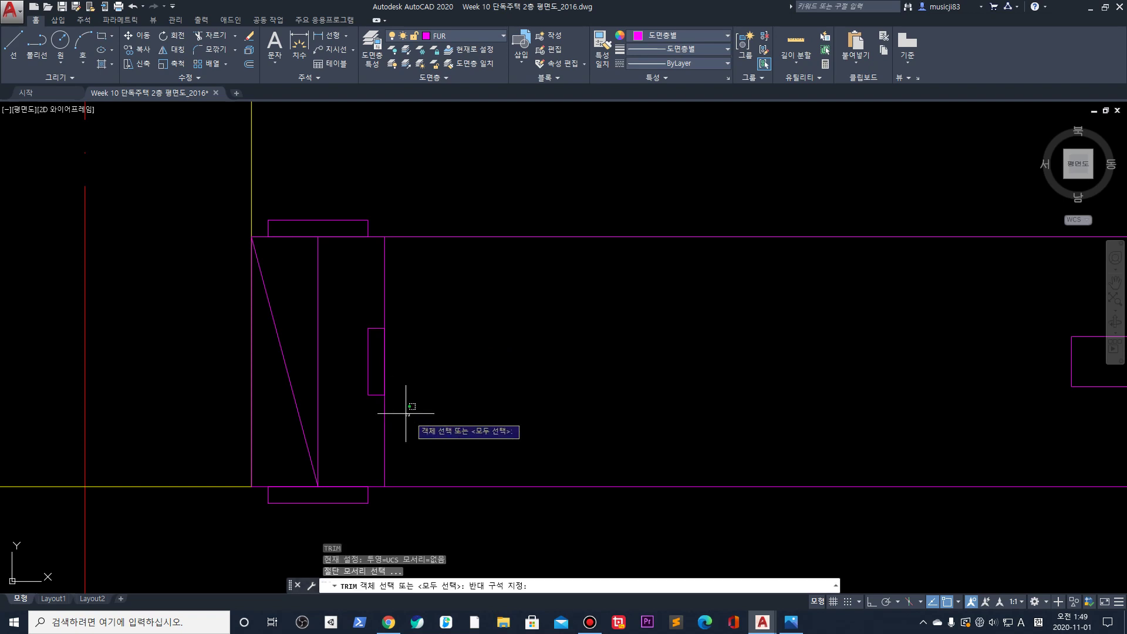
key("Return")
left_click(592, 351)
left_click(379, 357)
key("Escape")
scroll(478, 360, "down", 6)
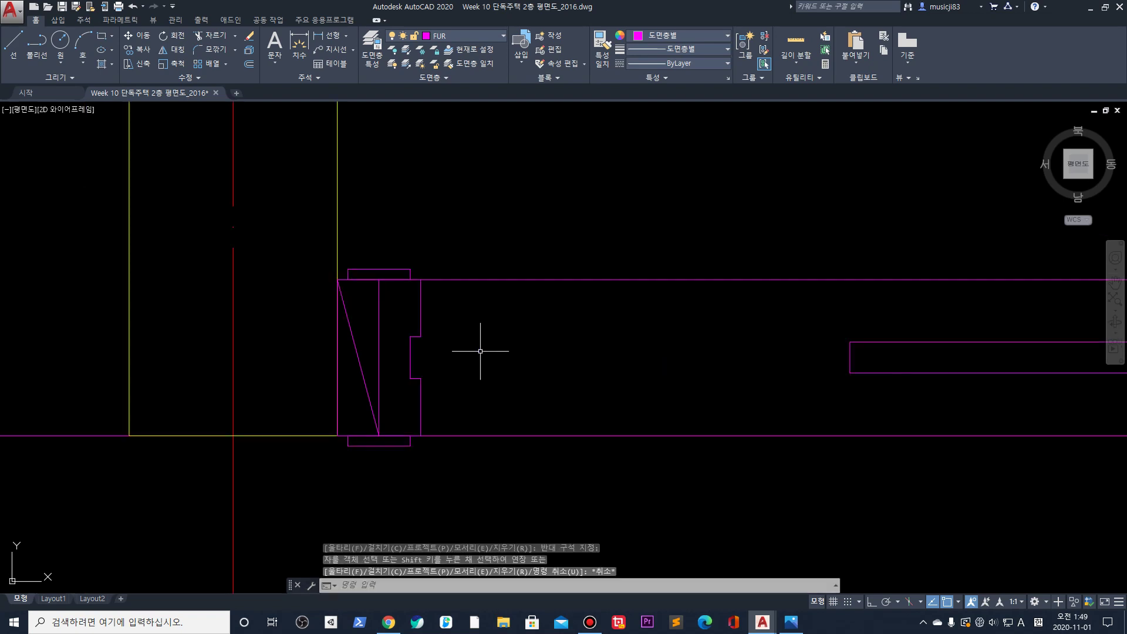
Draw a vertical line along the powder room's right wall, from the upper door line to the upper-right inner corner
middle_click_drag(706, 377, 628, 355)
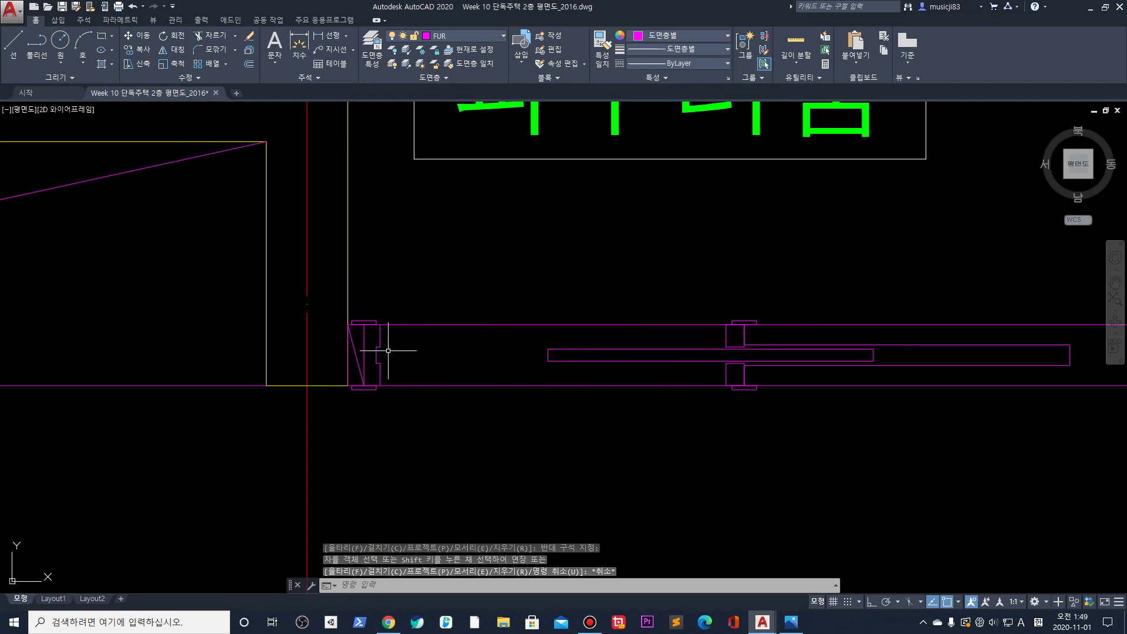
scroll(535, 352, "down", 2)
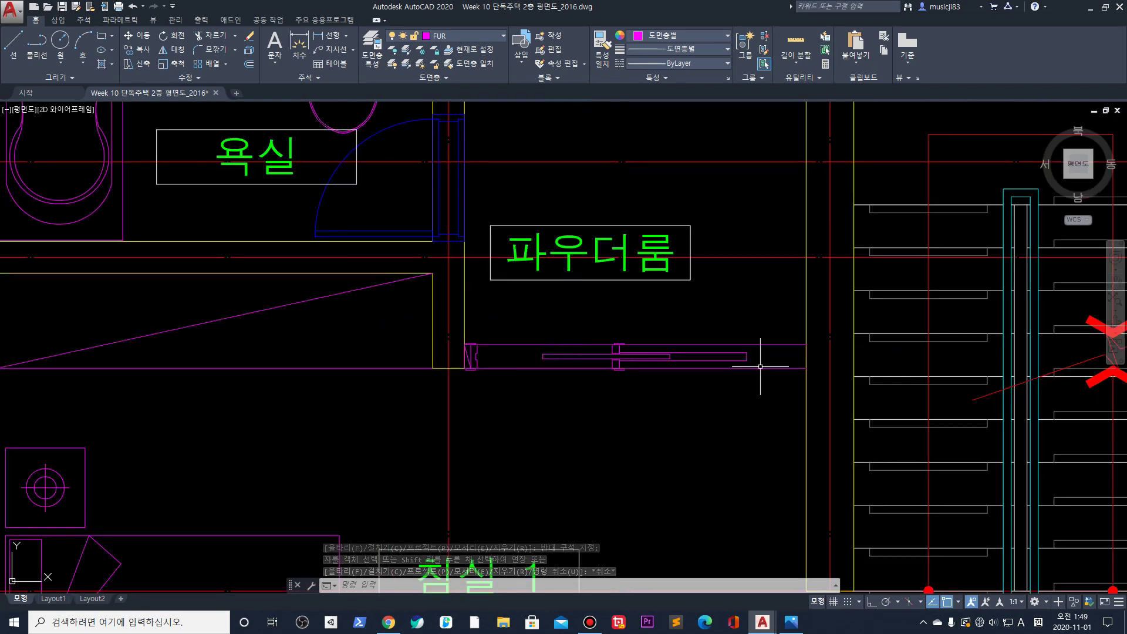
scroll(569, 340, "down", 4)
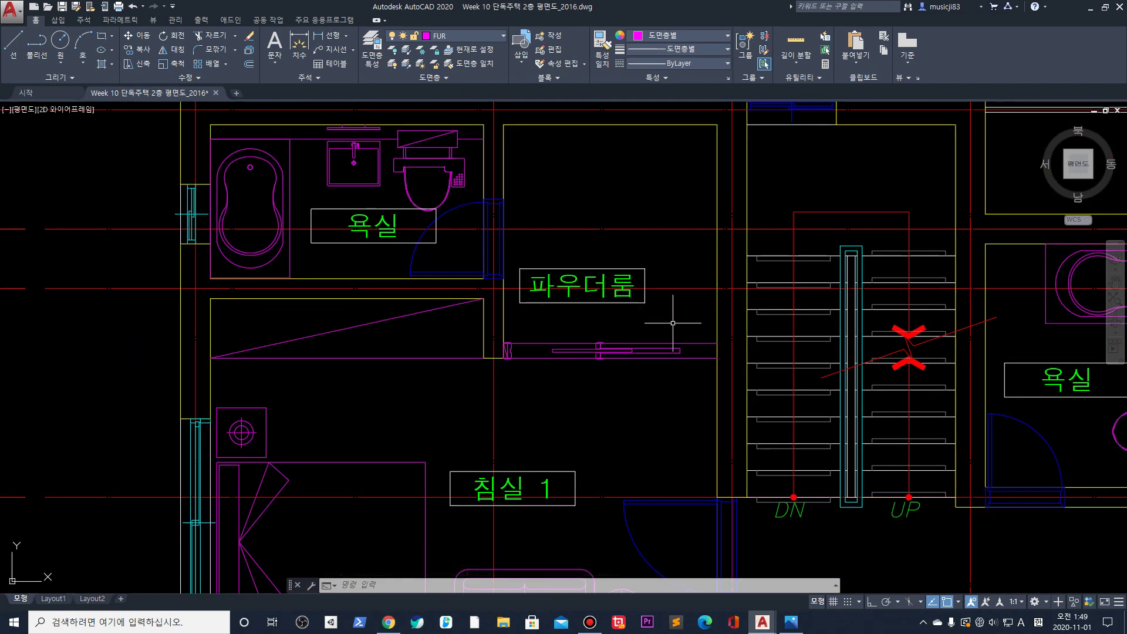
scroll(677, 324, "up", 4)
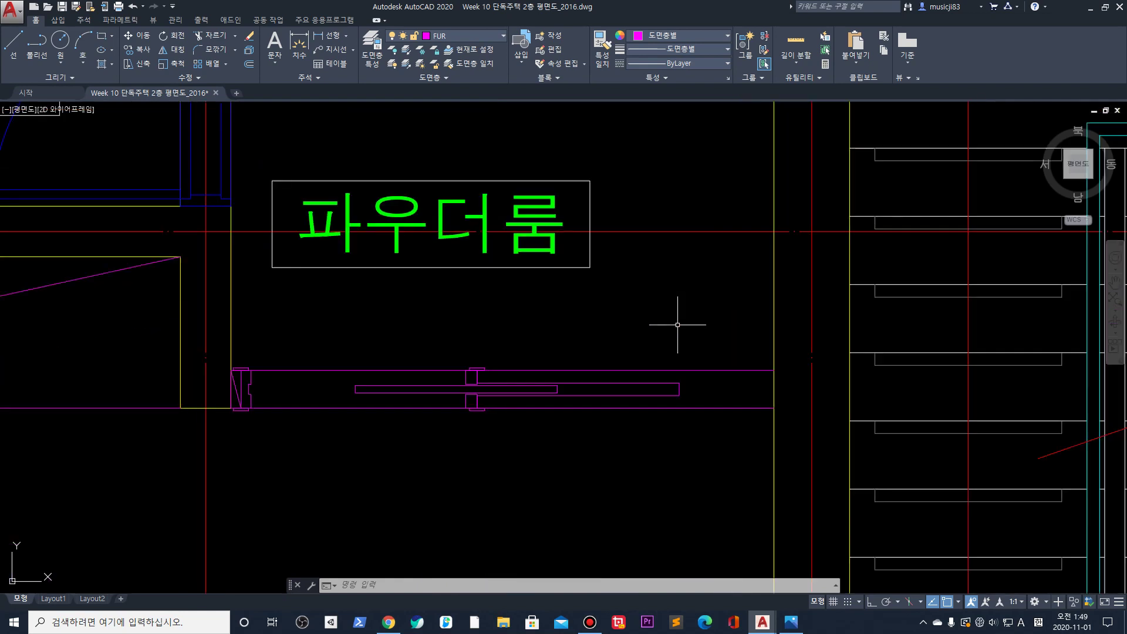
scroll(702, 424, "down", 2)
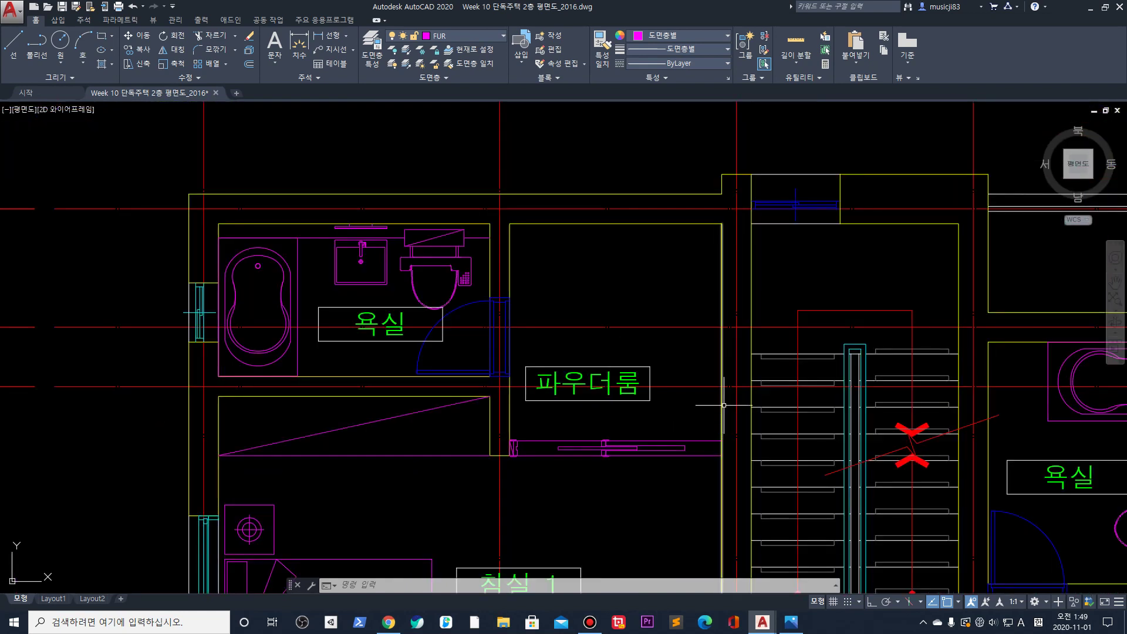
type("l")
key("Return")
left_click(722, 440)
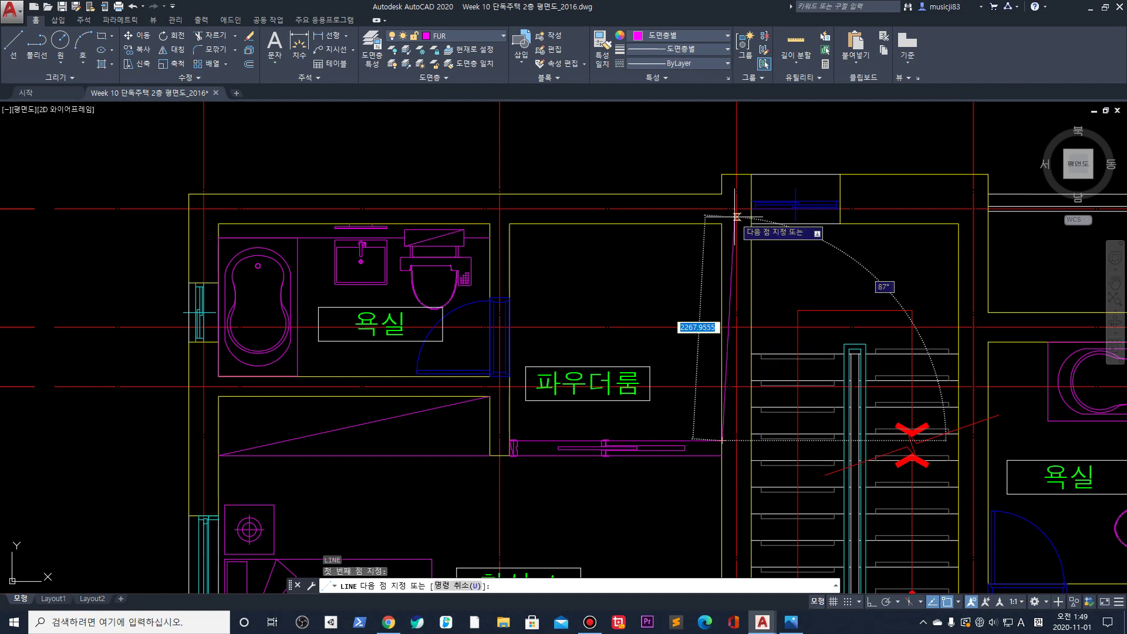
left_click(722, 221)
key("Return")
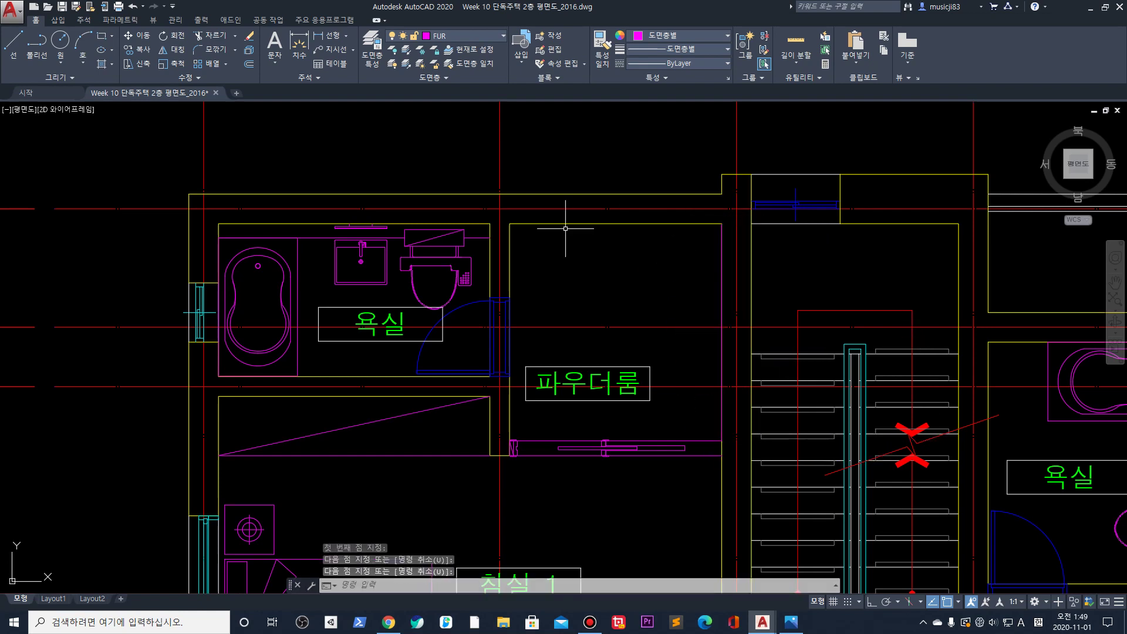
key("Return")
key("Escape")
key("Escape")
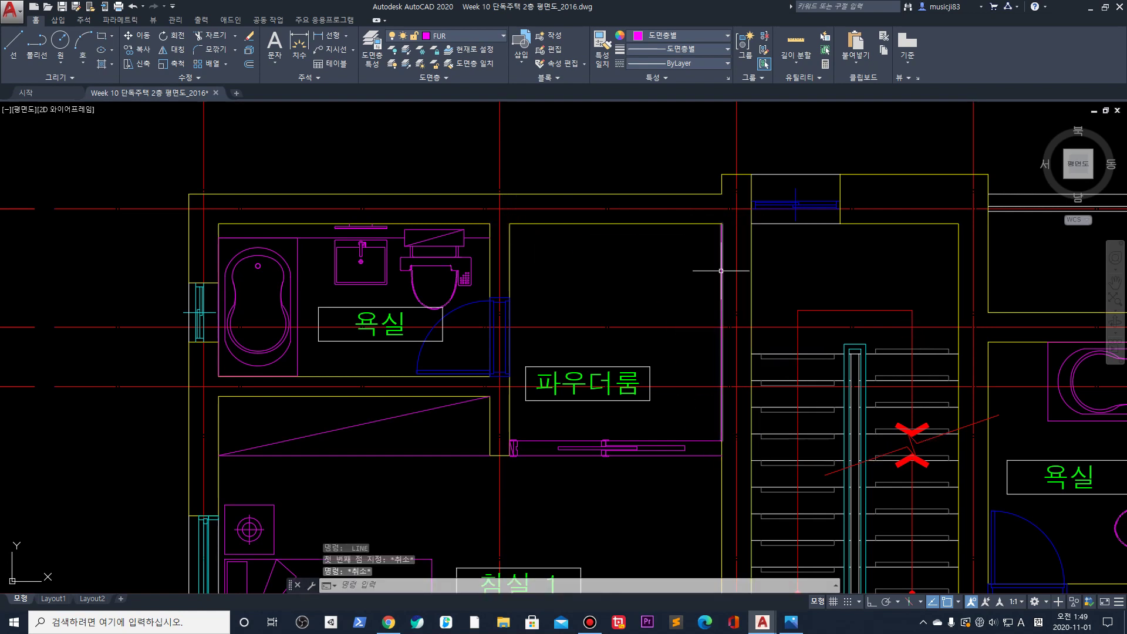
Move the new vertical line 600 to the left along the upper door line
left_click(722, 273)
type("m")
key("Return")
left_click(722, 440)
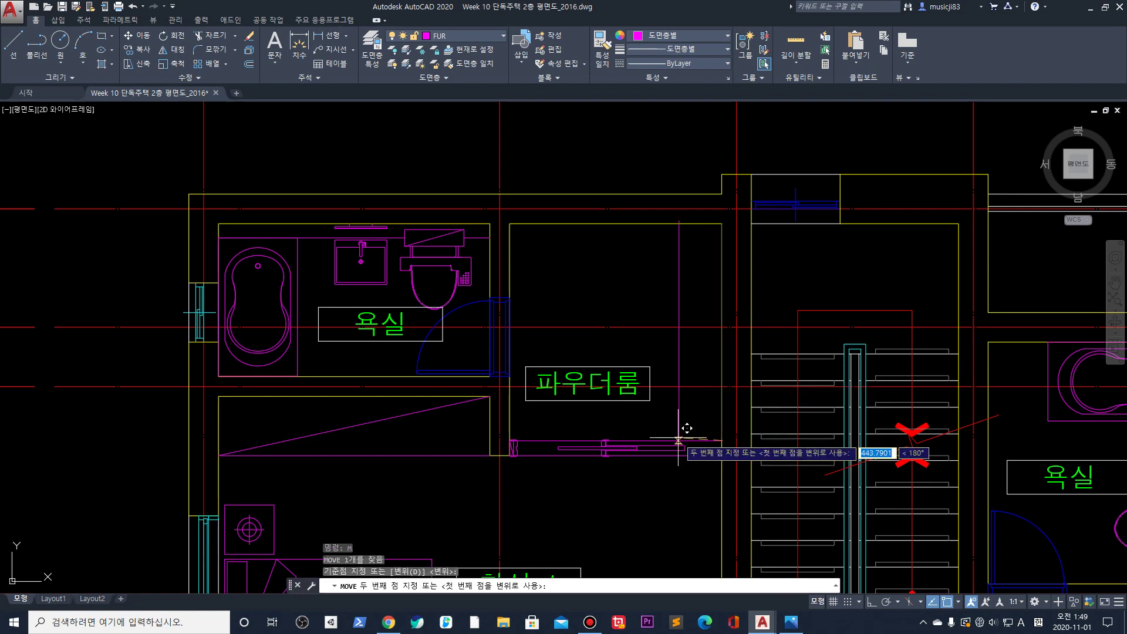
type("600")
key("Return")
key("Escape")
left_click(667, 252)
key("Escape")
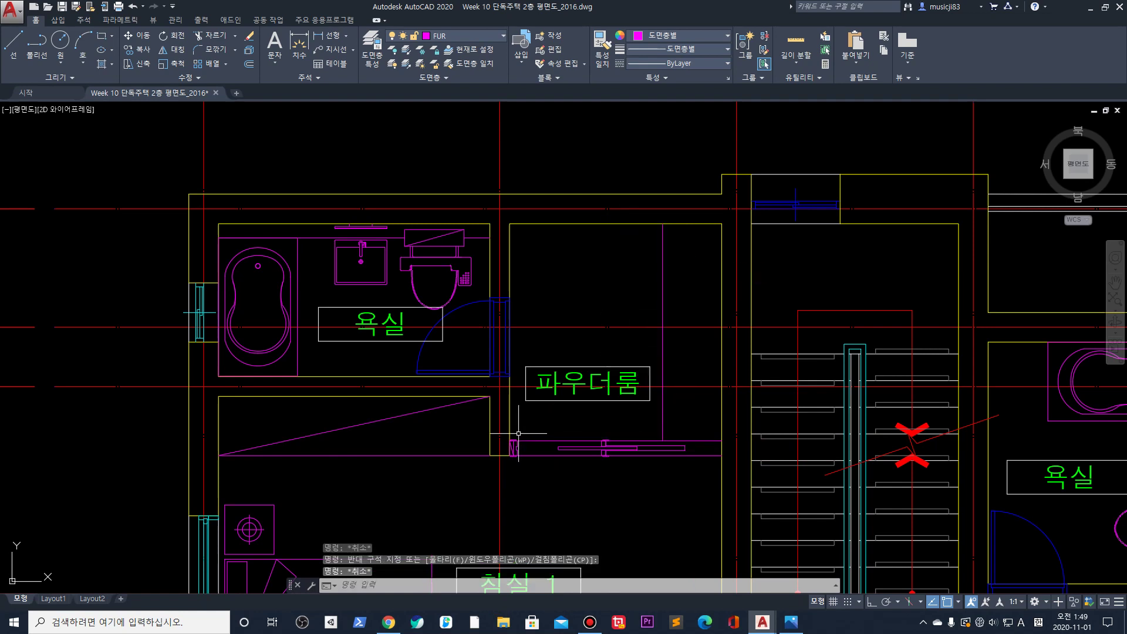
Define all the sliding door parts and lines in the opening as a block named 슬라이딩도어
scroll(512, 448, "up", 4)
left_click(481, 419)
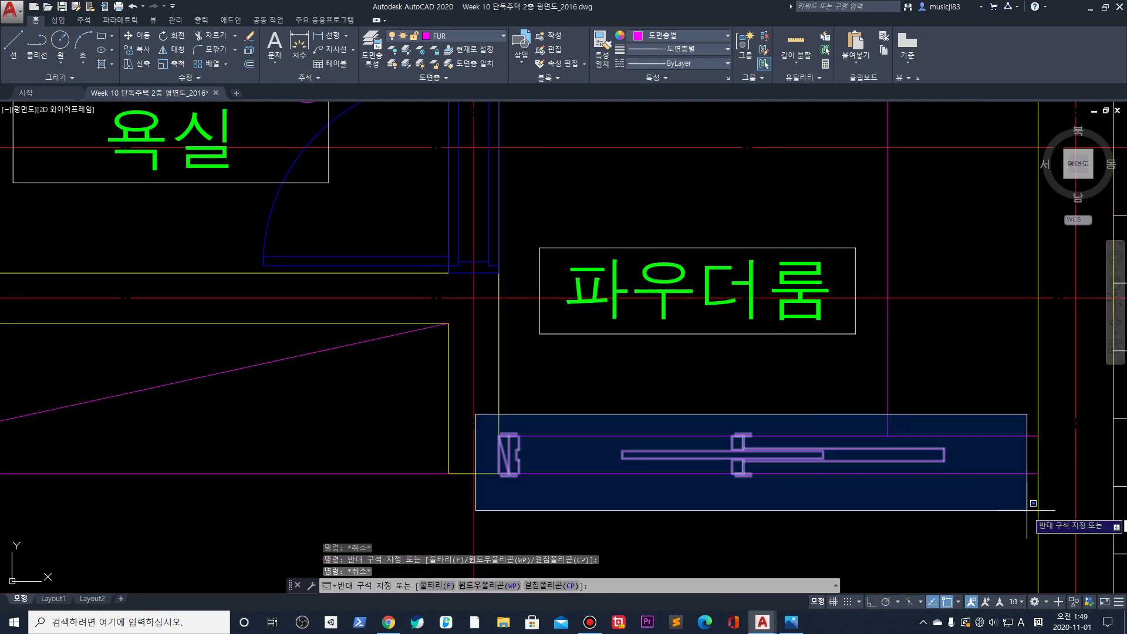
left_click(1054, 510)
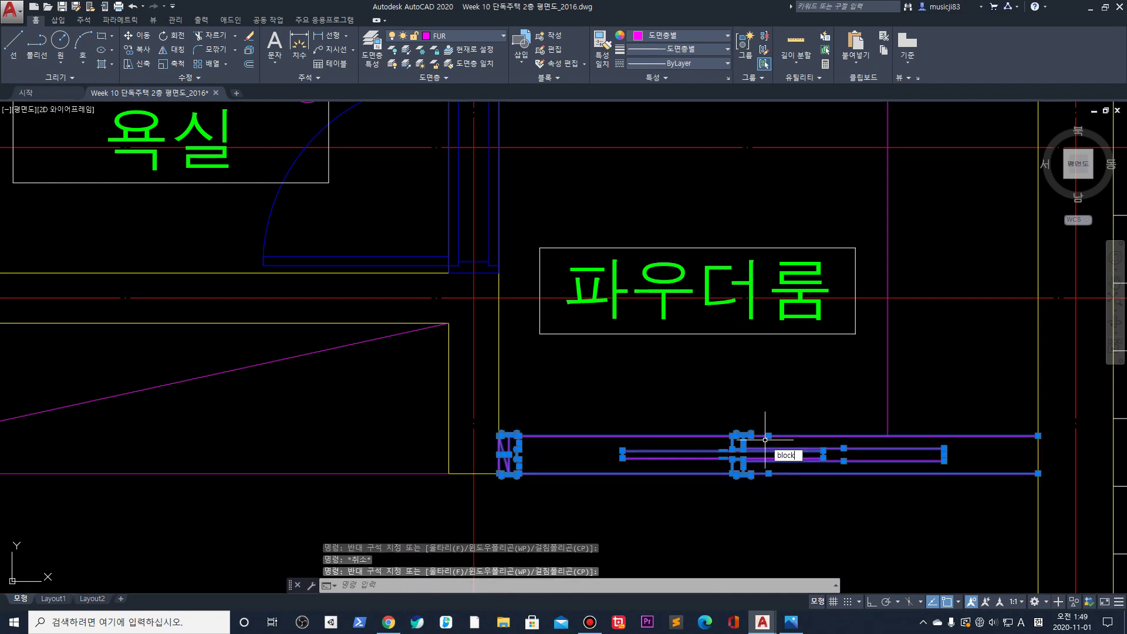
type("block")
key("Return")
type("슬라이딩도어")
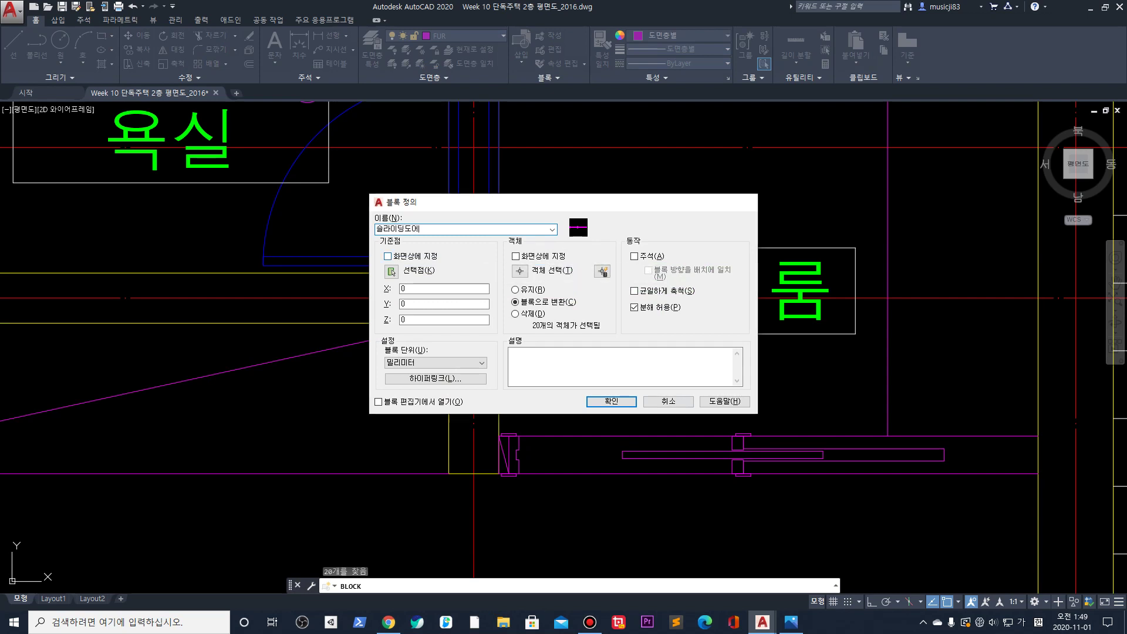
key("Escape")
Draw a horizontal line along the powder room's upper wall, from its upper-left inner corner to its upper-right inner corner
scroll(738, 352, "up", 3)
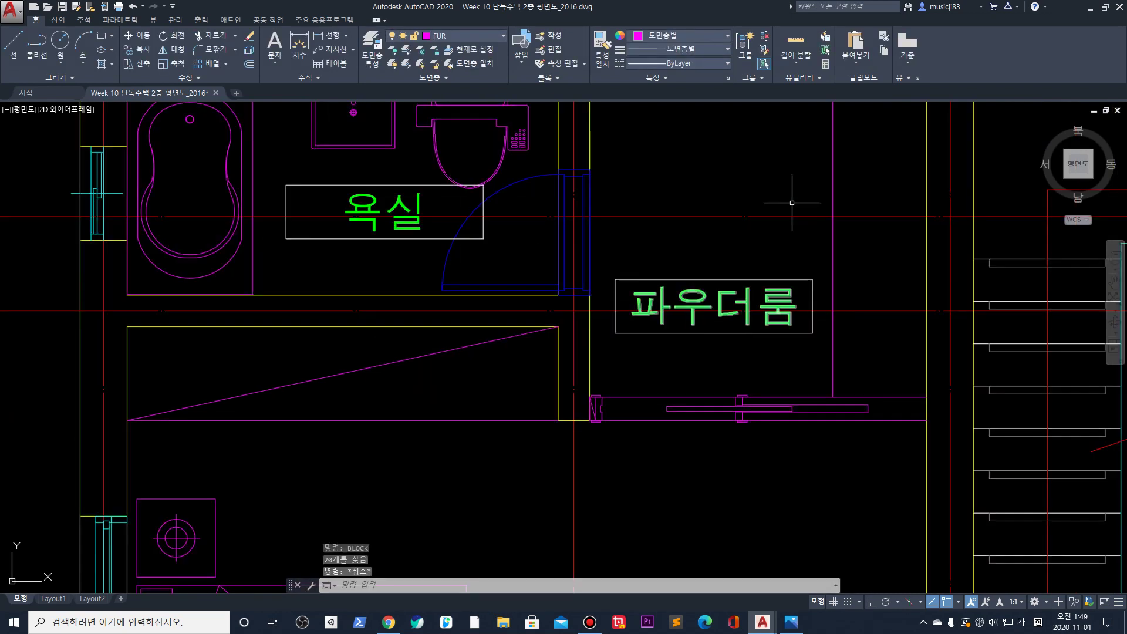
type("ㅣ")
key("Return")
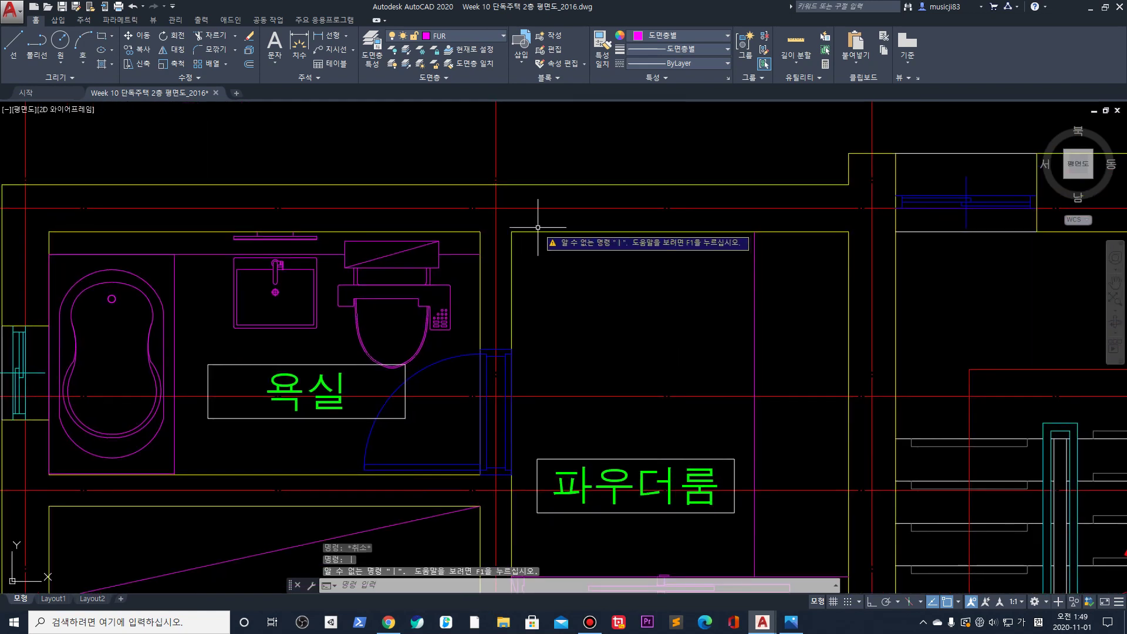
key("Escape")
key("Escape")
type("l")
key("Return")
left_click(511, 232)
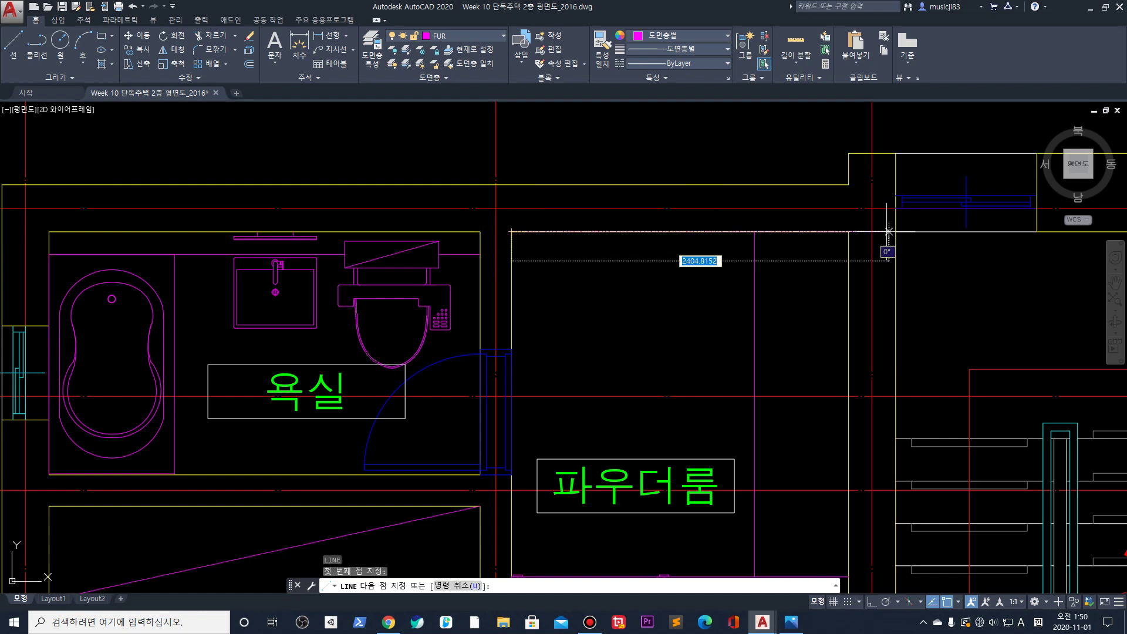
left_click(848, 231)
key("Return")
key("Escape")
left_click(505, 222)
left_click(911, 262)
key("Escape")
left_click(698, 231)
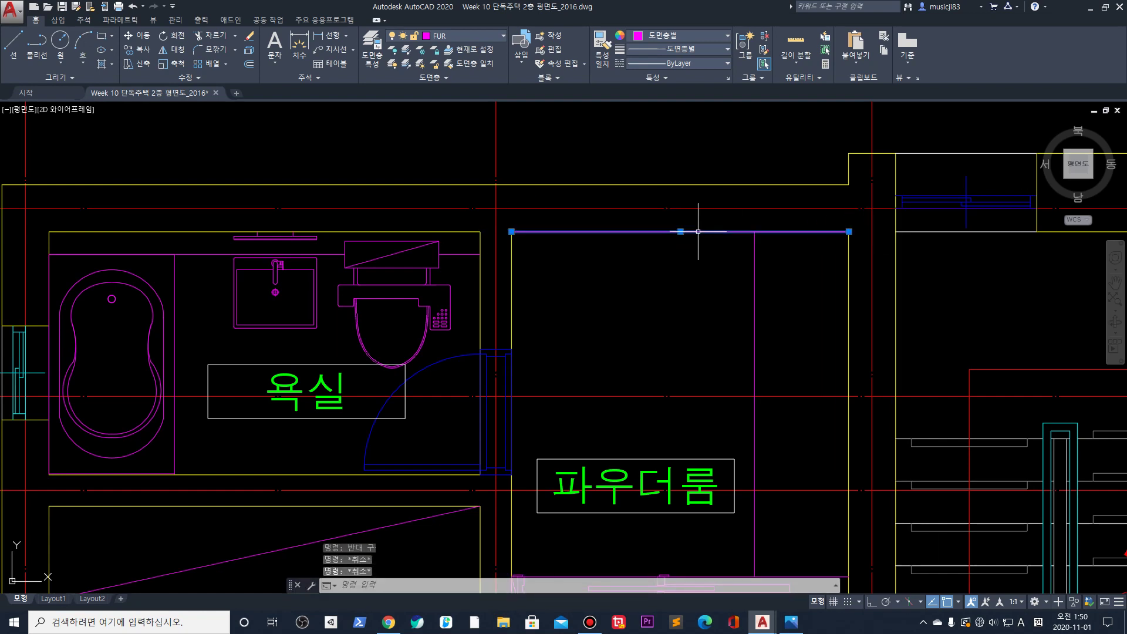
key("Return")
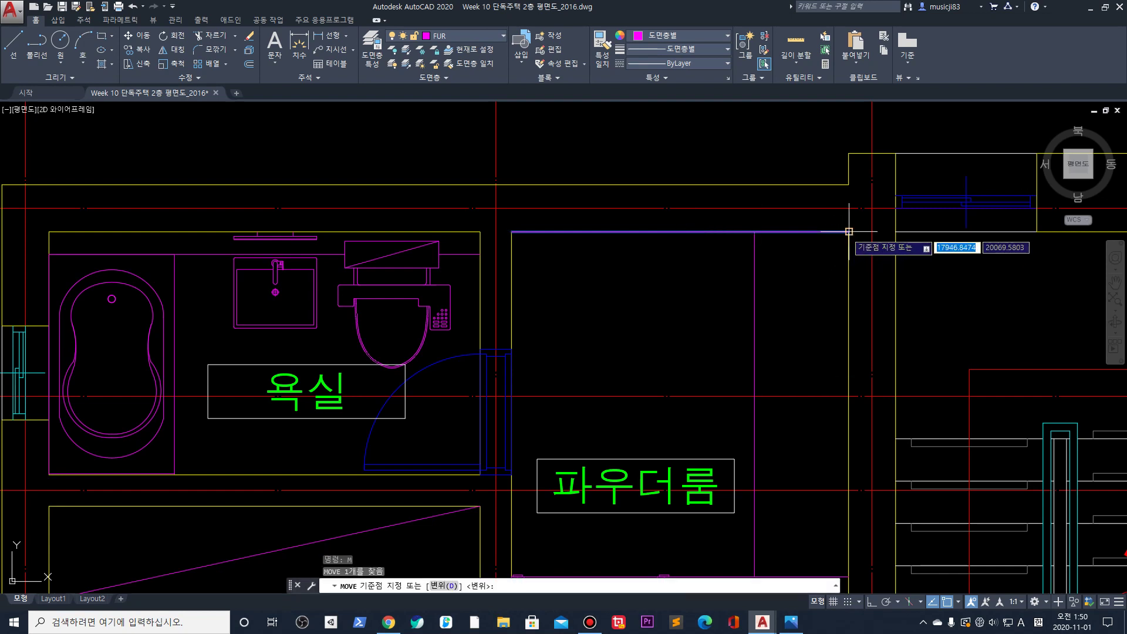
left_click(848, 232)
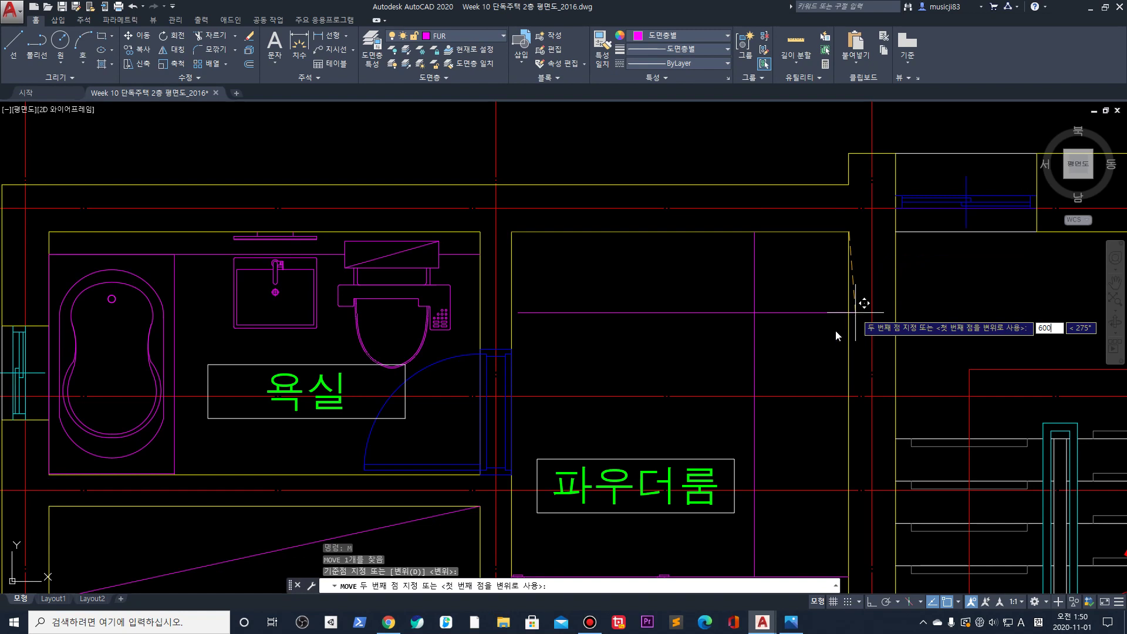
key("Escape")
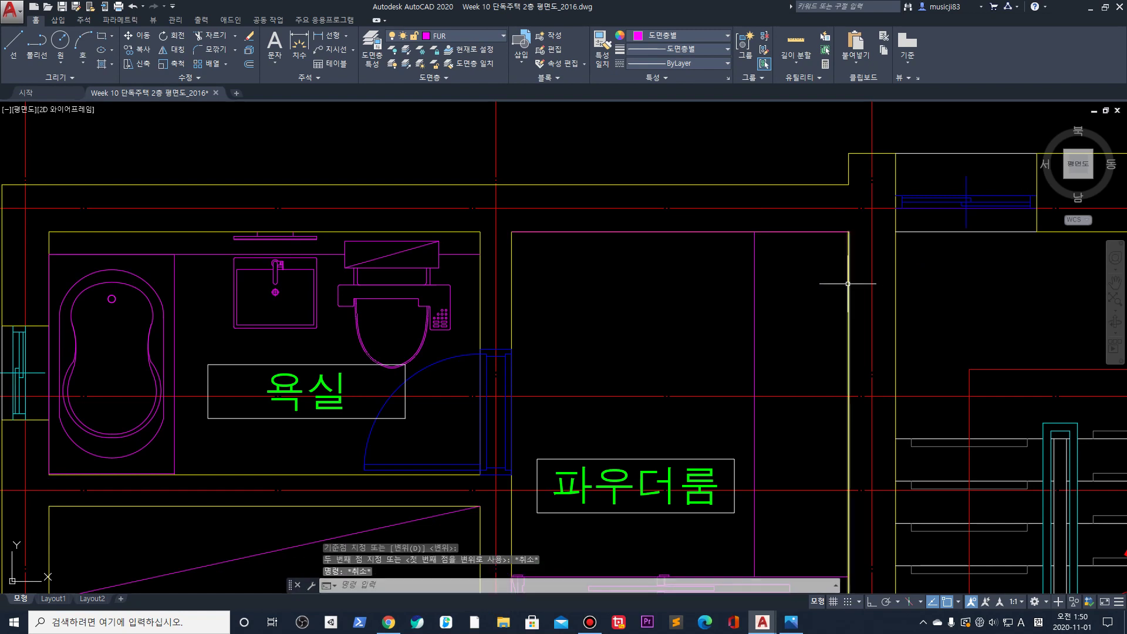
Turn on ortho mode and move the new horizontal line 600 straight down from the powder room's upper wall
left_click(795, 233)
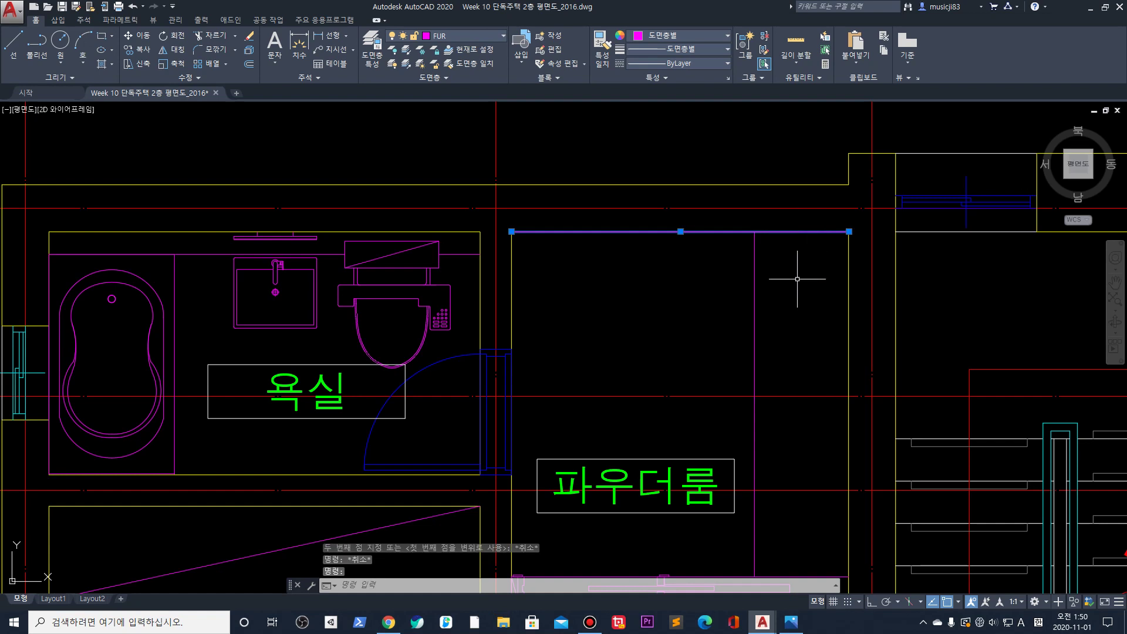
key("F8")
key("Return")
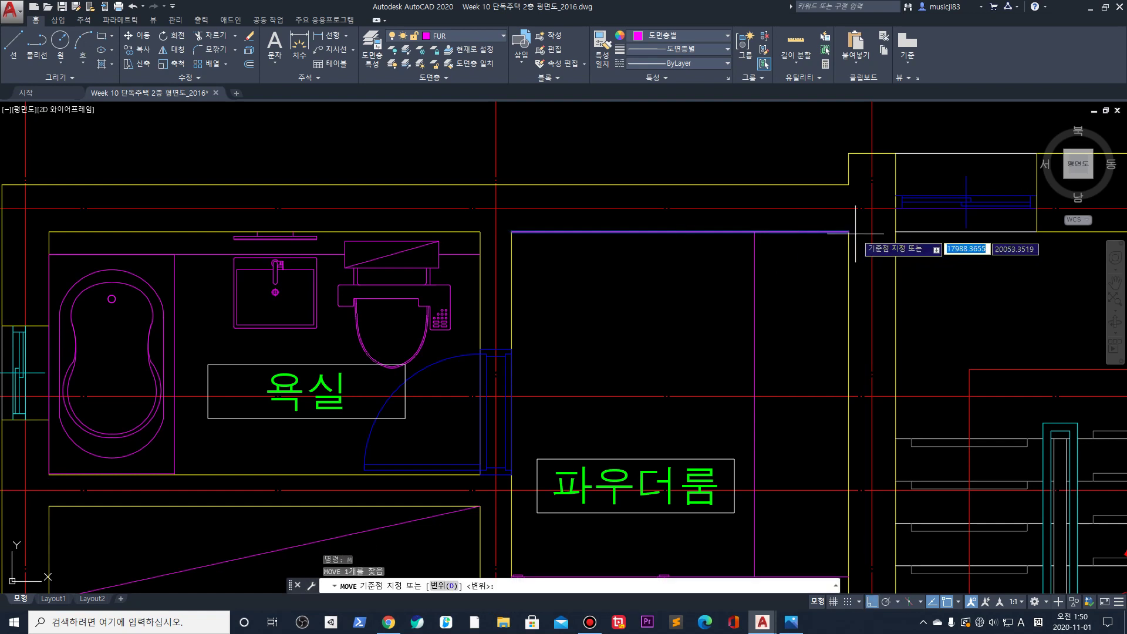
left_click(849, 232)
type("600")
key("Return")
key("Escape")
key("Escape")
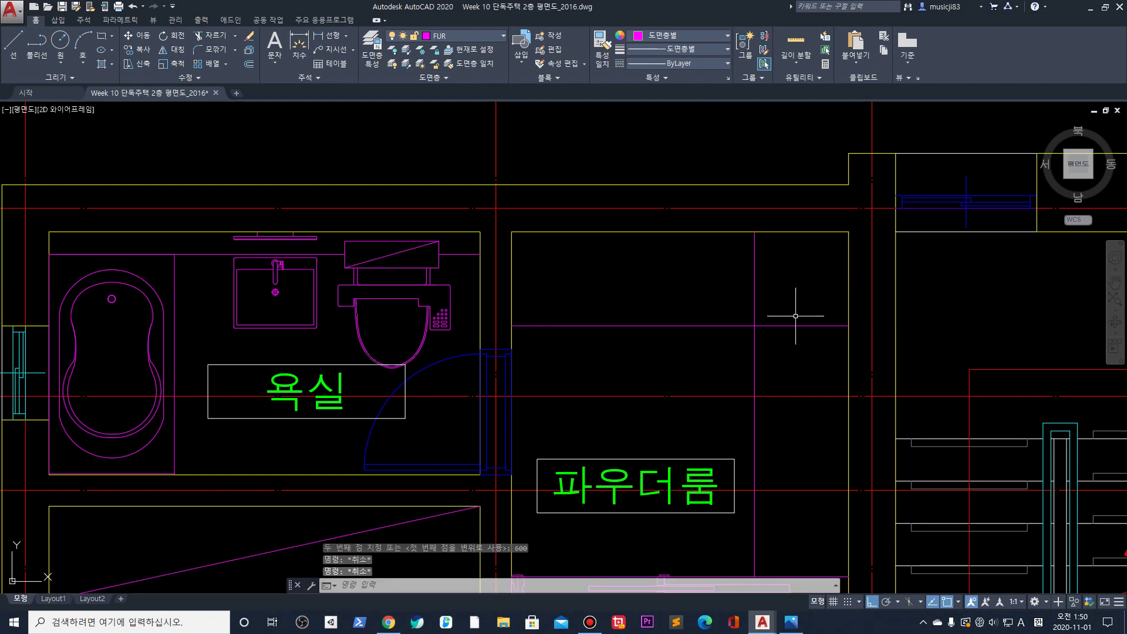
Trim the horizontal and vertical built-in lines beyond their intersection to leave an L-shaped outline in the powder room
type("tr")
key("Return")
key("Return")
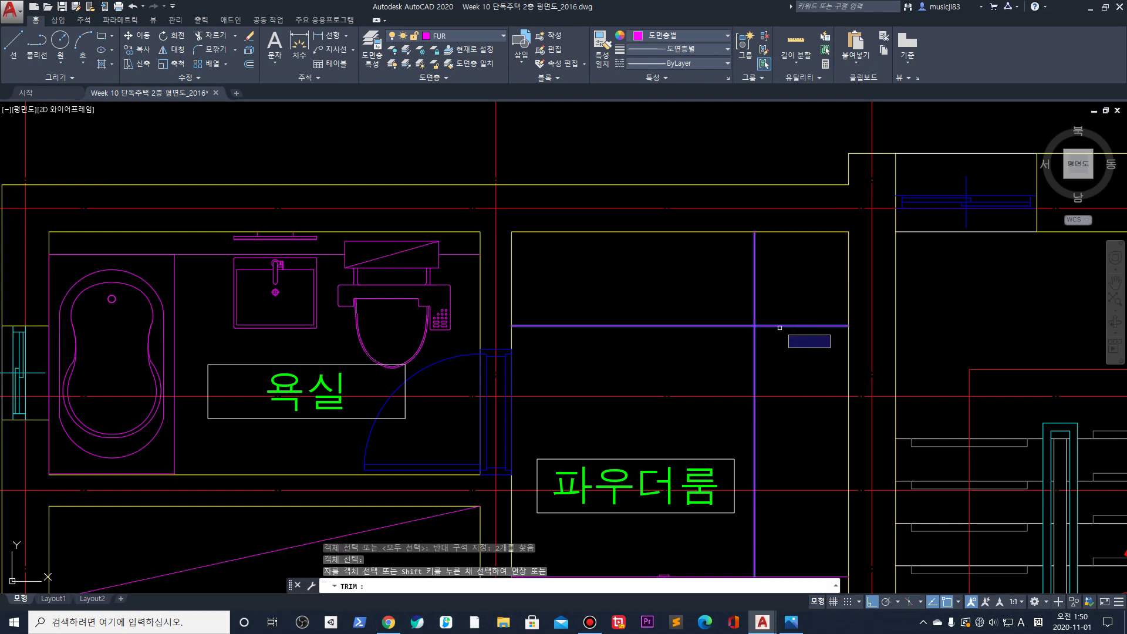
left_click(780, 330)
left_click(709, 270)
key("Escape")
Review the second-floor plan room by room, along with its title block and the whole sheet
scroll(709, 270, "down", 6)
scroll(717, 365, "up", 5)
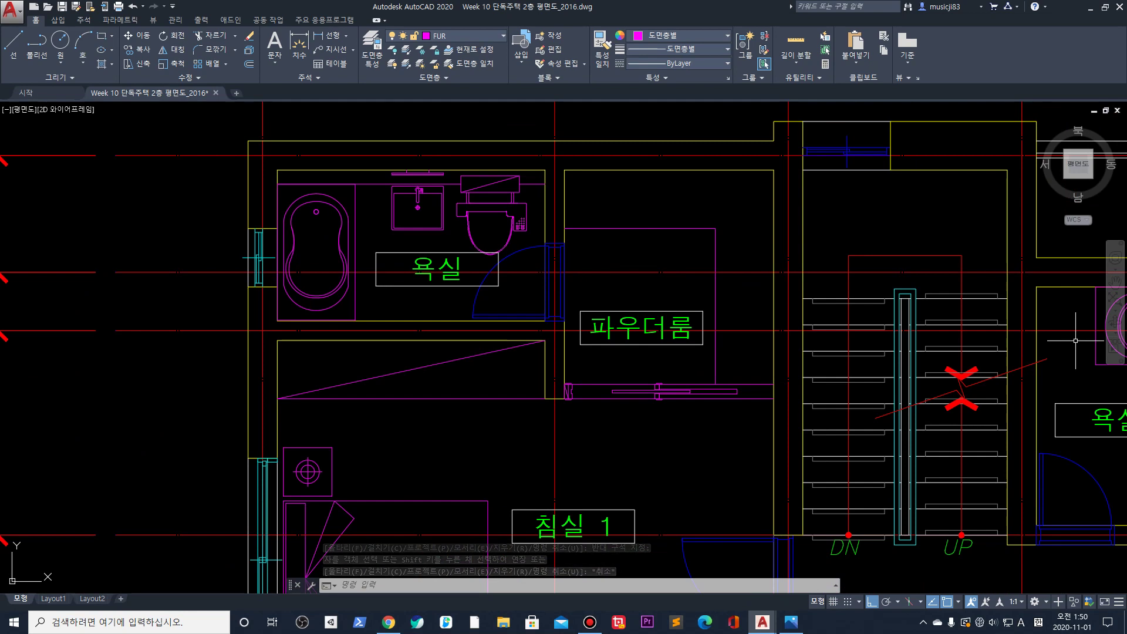
scroll(648, 427, "down", 8)
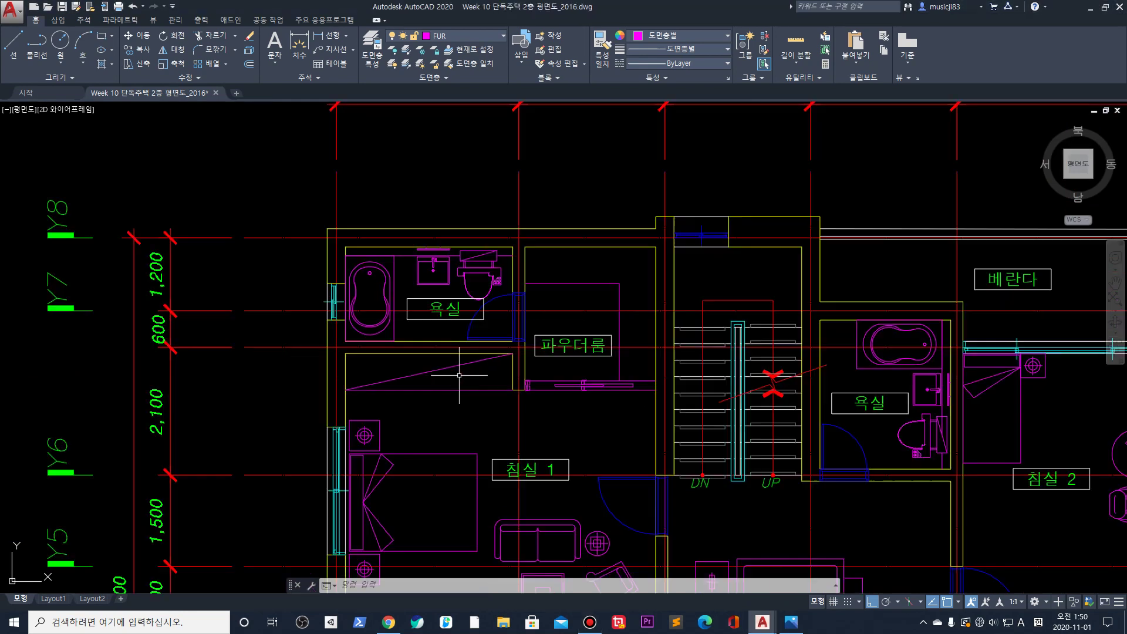
middle_click_drag(648, 426, 567, 306)
scroll(611, 448, "up", 5)
middle_click_drag(611, 447, 752, 411)
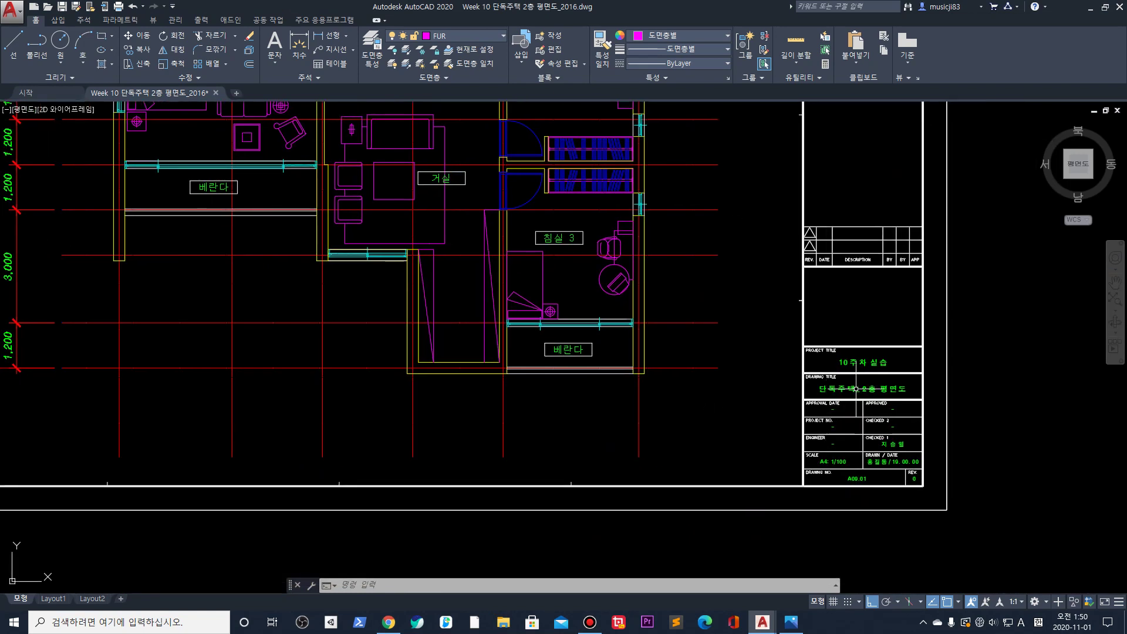
middle_click_drag(855, 389, 736, 370)
scroll(736, 370, "down", 2)
mouse_move(629, 372)
middle_mouse_down()
mouse_move(590, 378)
mouse_move(610, 386)
middle_mouse_up()
scroll(610, 387, "down", 3)
scroll(678, 302, "up", 1)
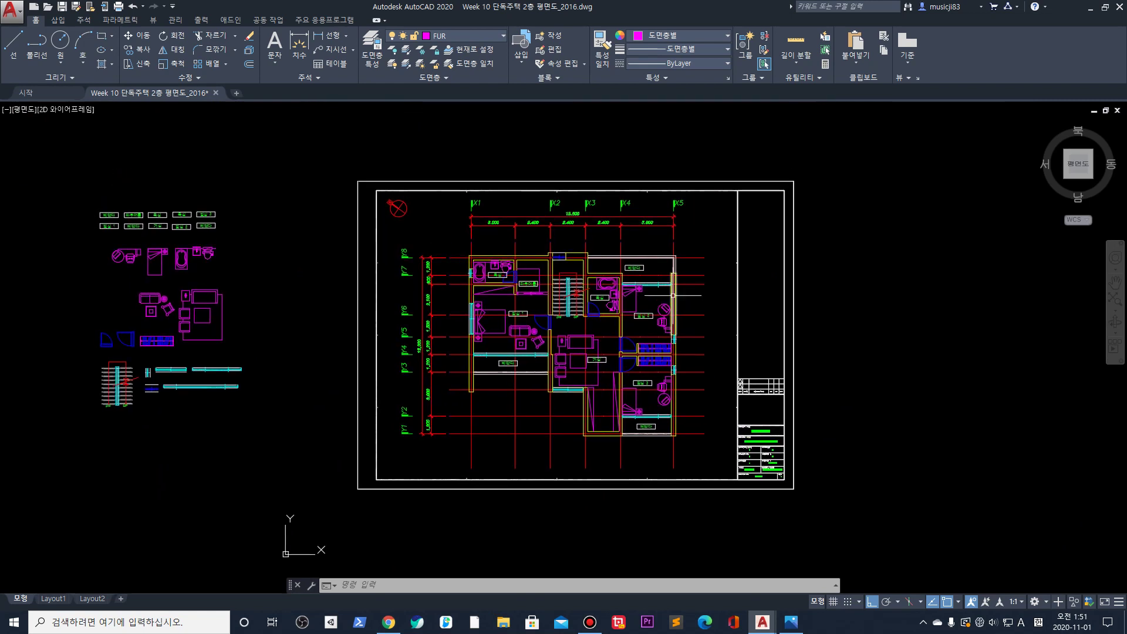
scroll(654, 287, "up", 4)
scroll(654, 287, "down", 2)
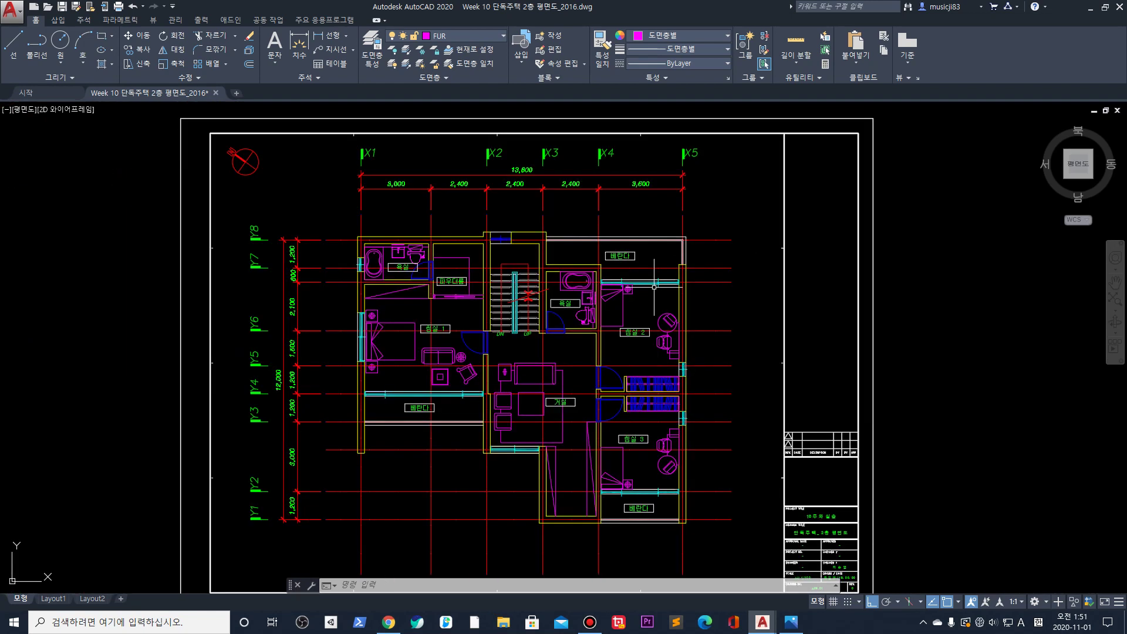
scroll(654, 287, "down", 2)
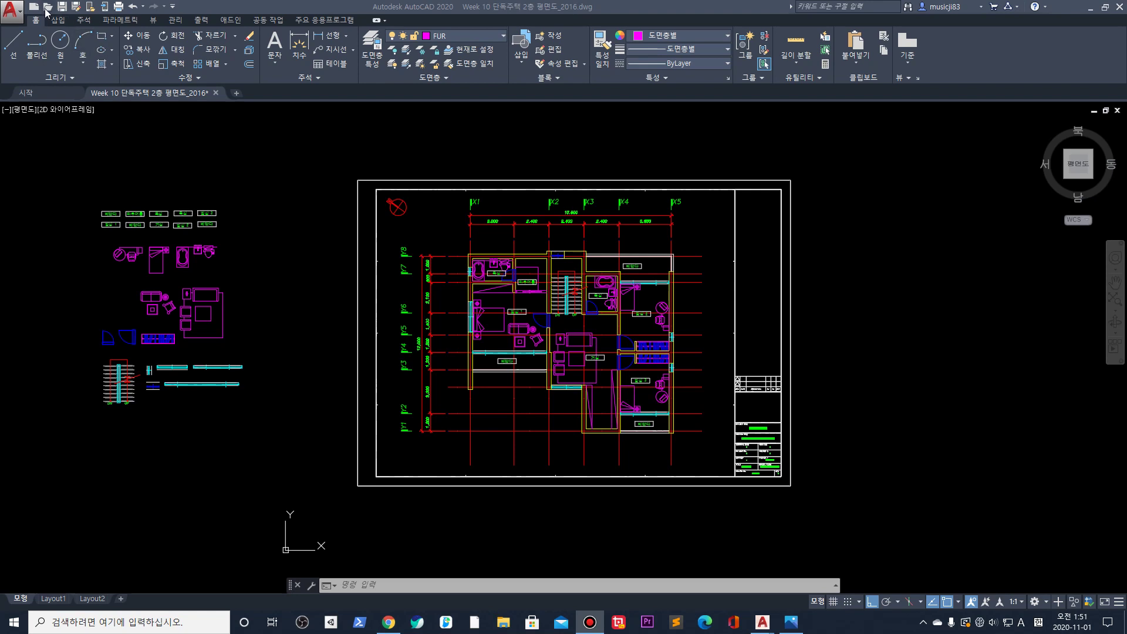
Save the drawing under the new name Week 10 단독주택 2층 평면도_2016_완성.dwg
left_click(10, 10)
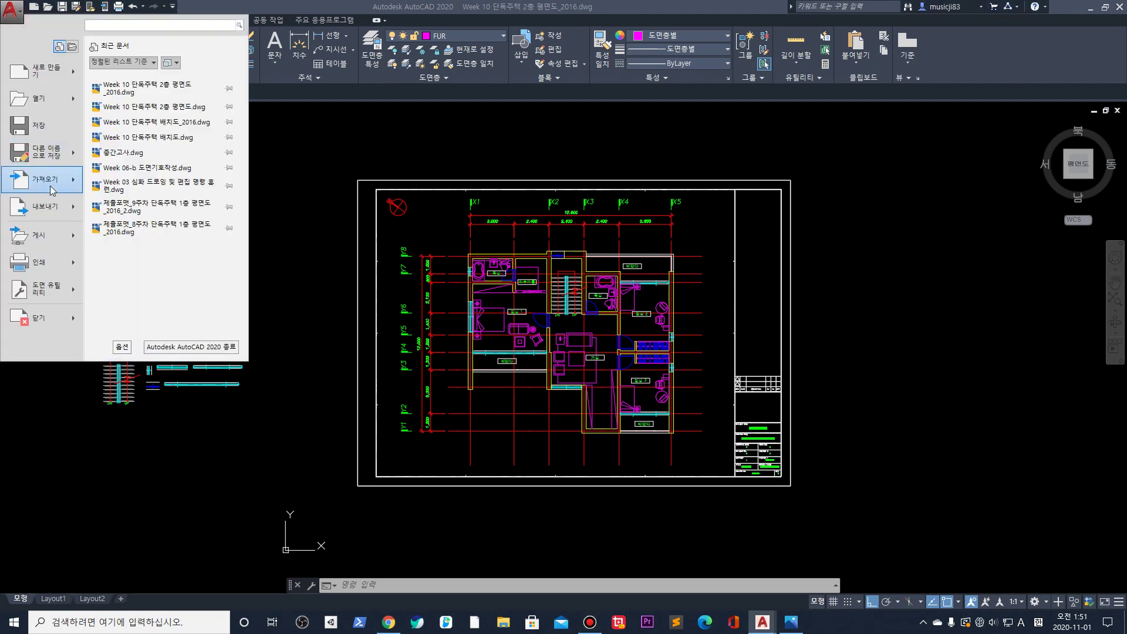
left_click(52, 155)
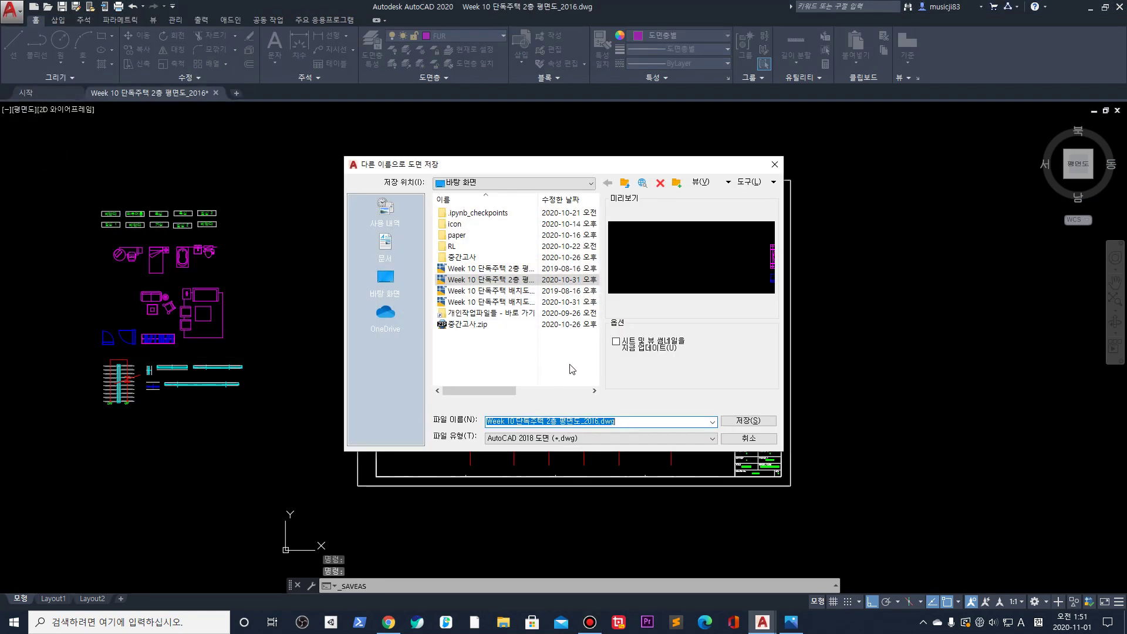
left_click(601, 421)
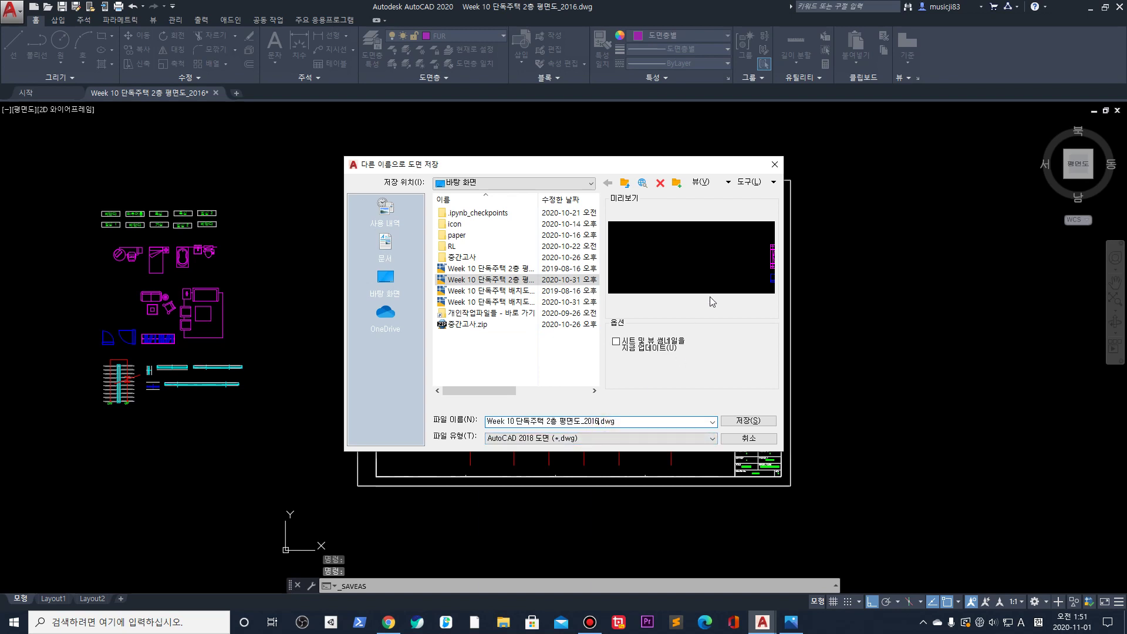
type("_완성")
key("Return")
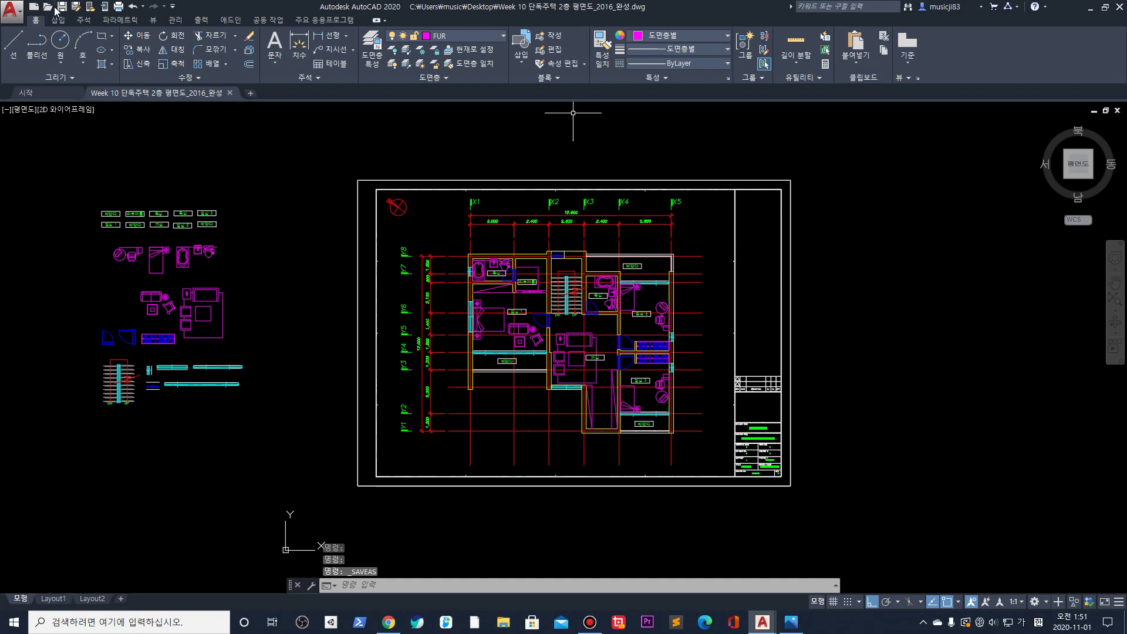
Open the drawing Week 10 단독주택 배치도_2016.dwg and dismiss the missing SHX file and missing reference notices
key("ctrl+o")
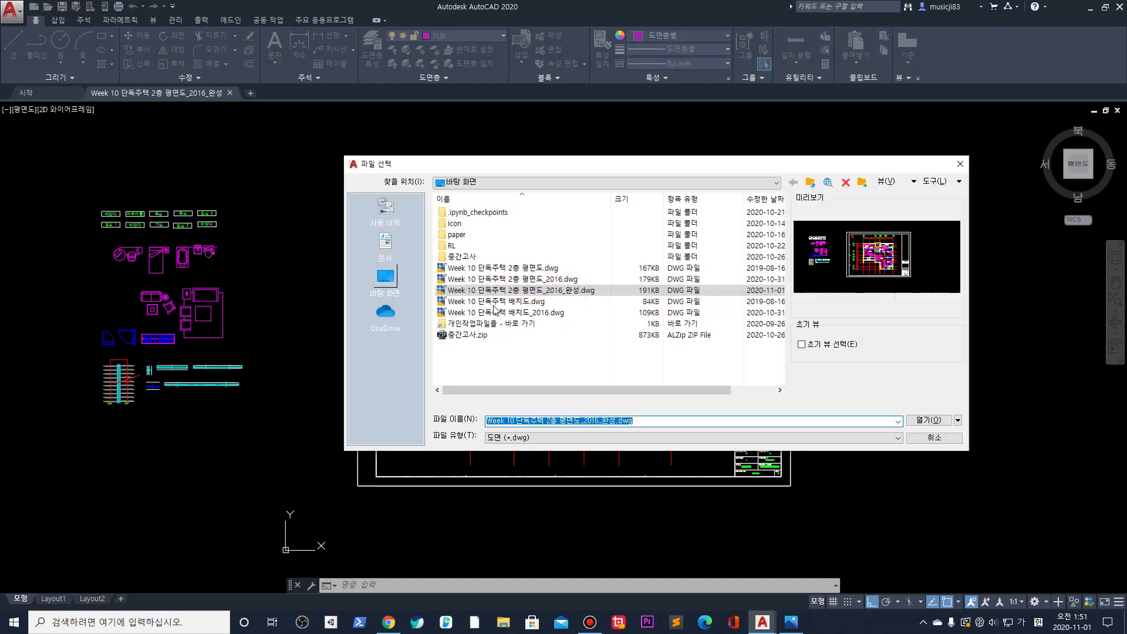
left_click(559, 314)
double_click(559, 317)
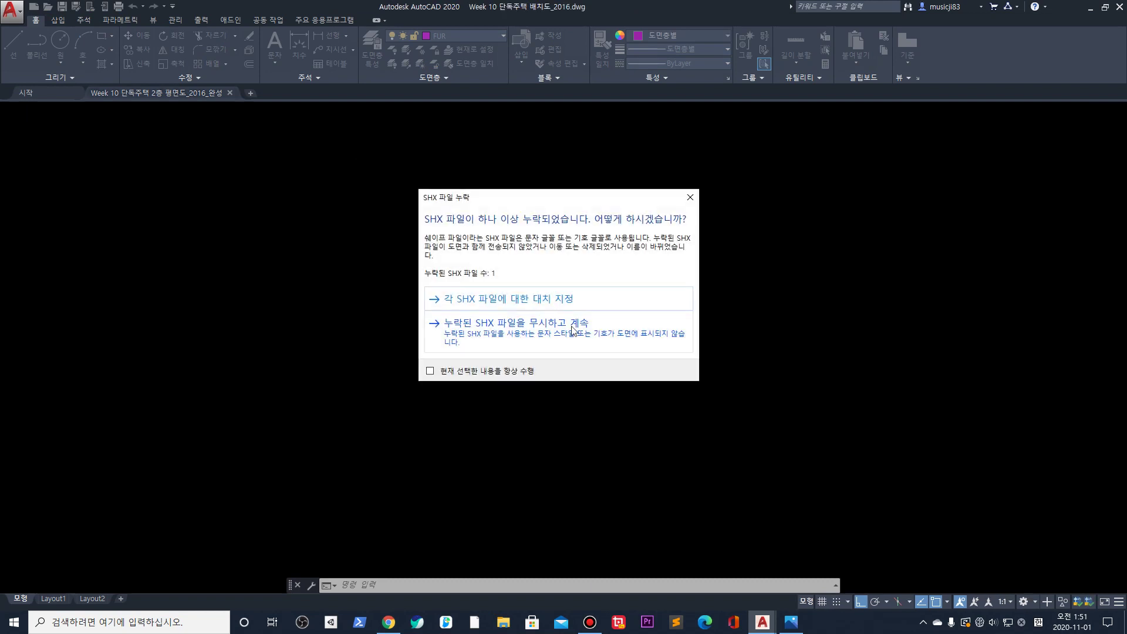
left_click(689, 198)
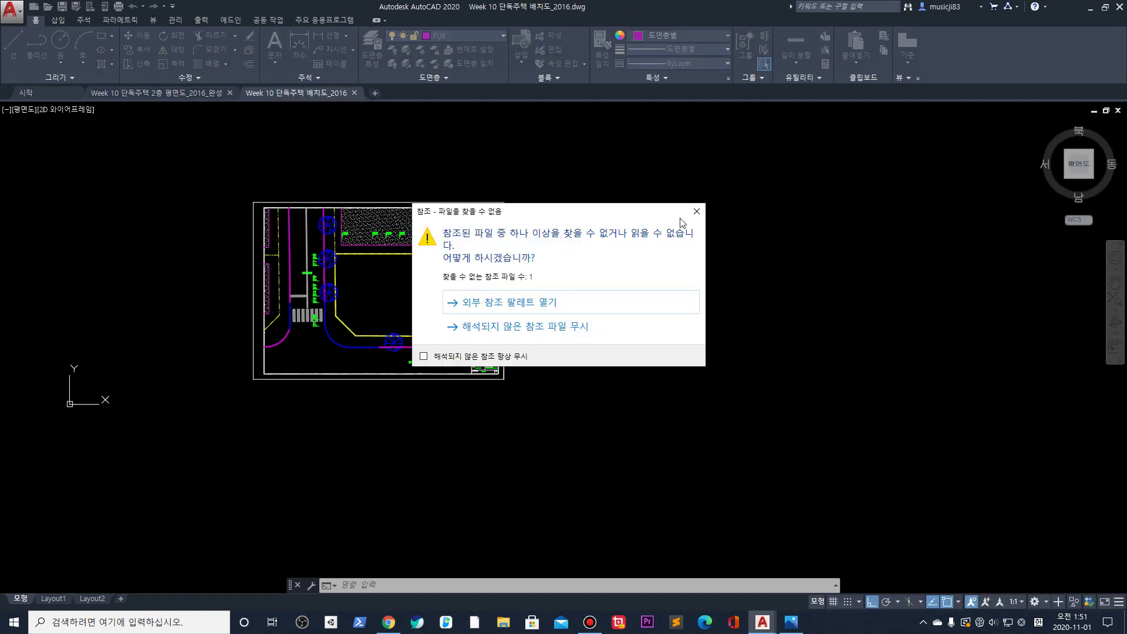
left_click(697, 212)
Examine the site plan layout and compare it with the completed second-floor plan drawing
middle_click_drag(404, 277, 525, 323)
scroll(525, 323, "up", 4)
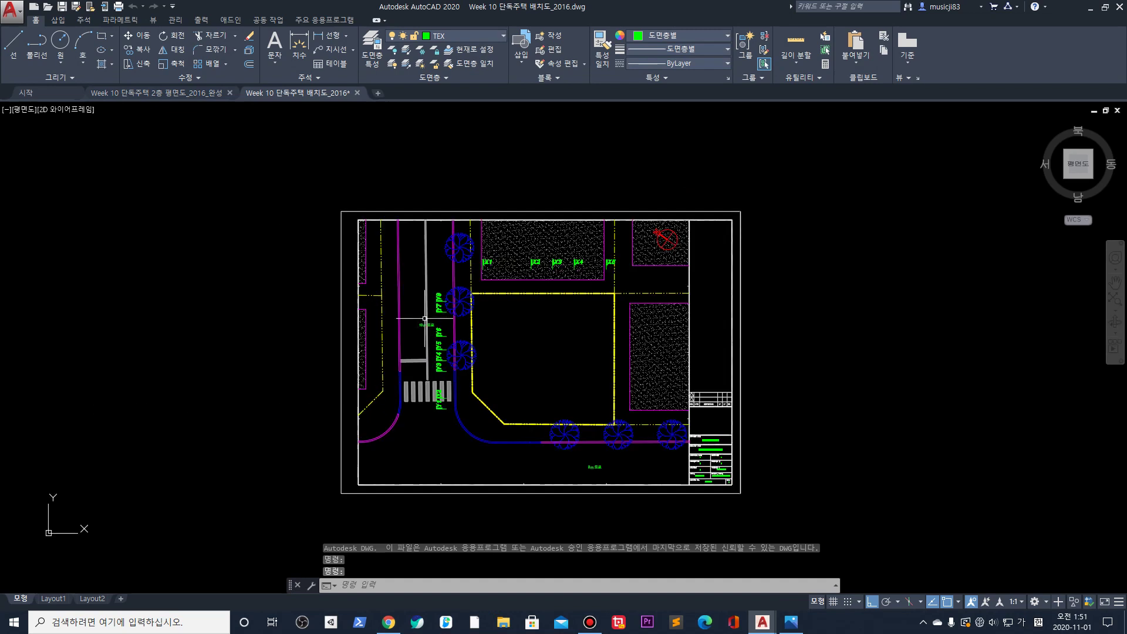
scroll(525, 323, "down", 3)
scroll(523, 321, "up", 4)
scroll(523, 319, "down", 2)
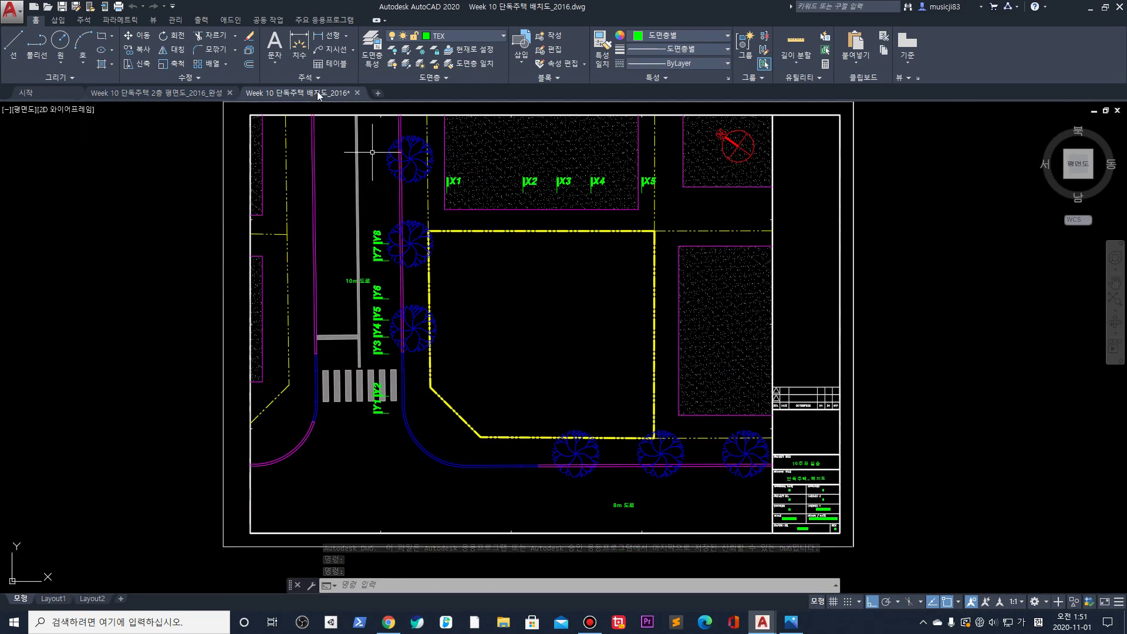
left_click(157, 93)
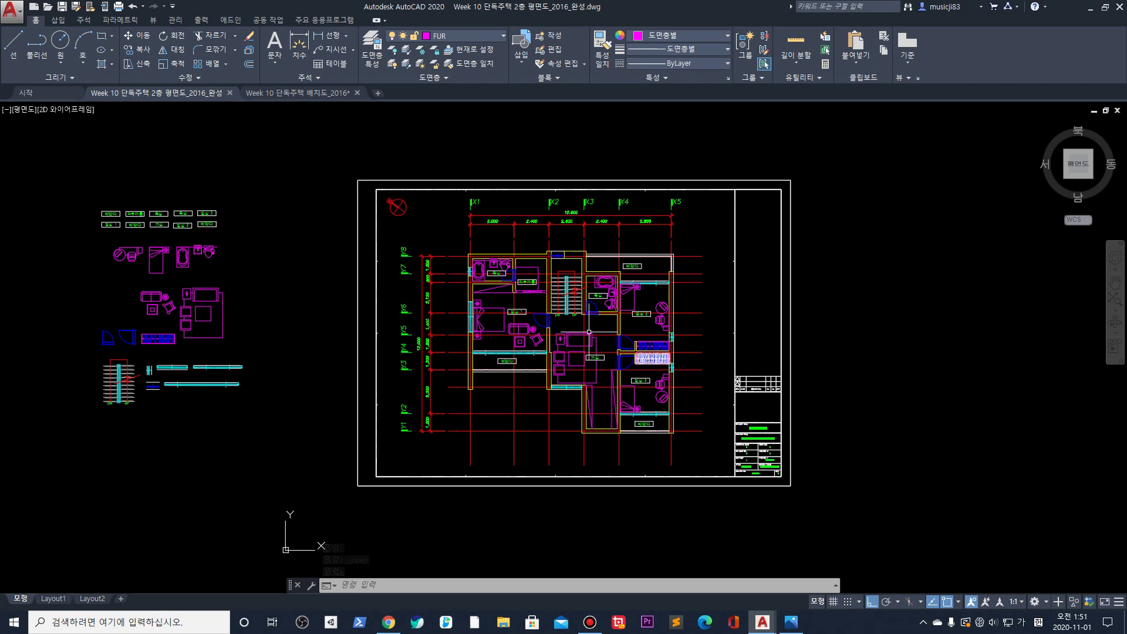
scroll(469, 276, "up", 4)
scroll(707, 297, "down", 4)
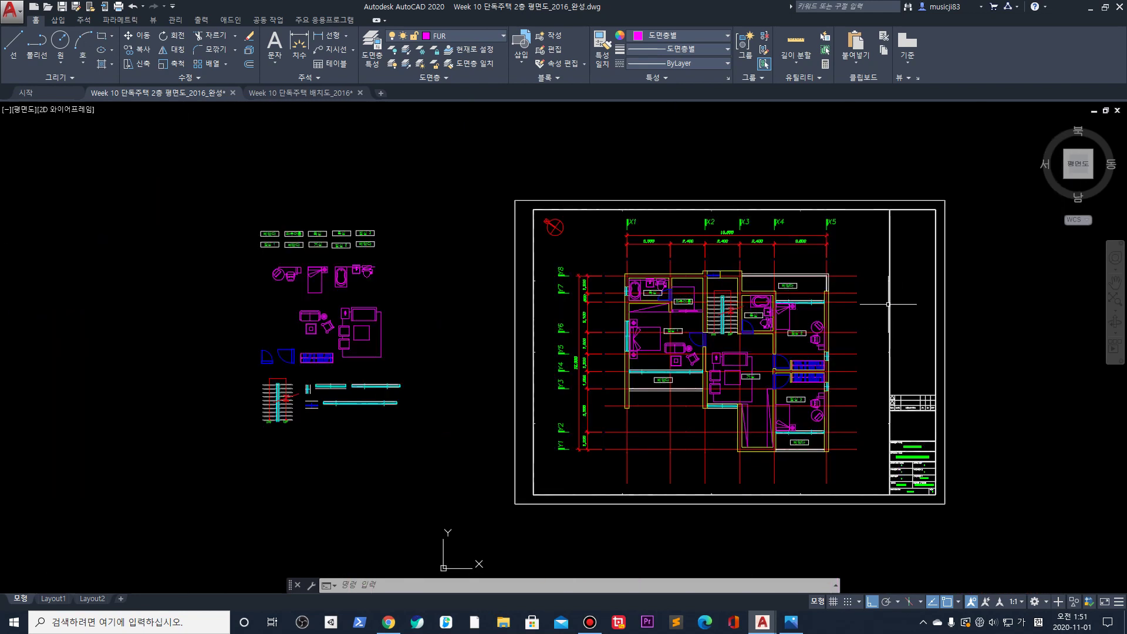
middle_click_drag(736, 308, 659, 263)
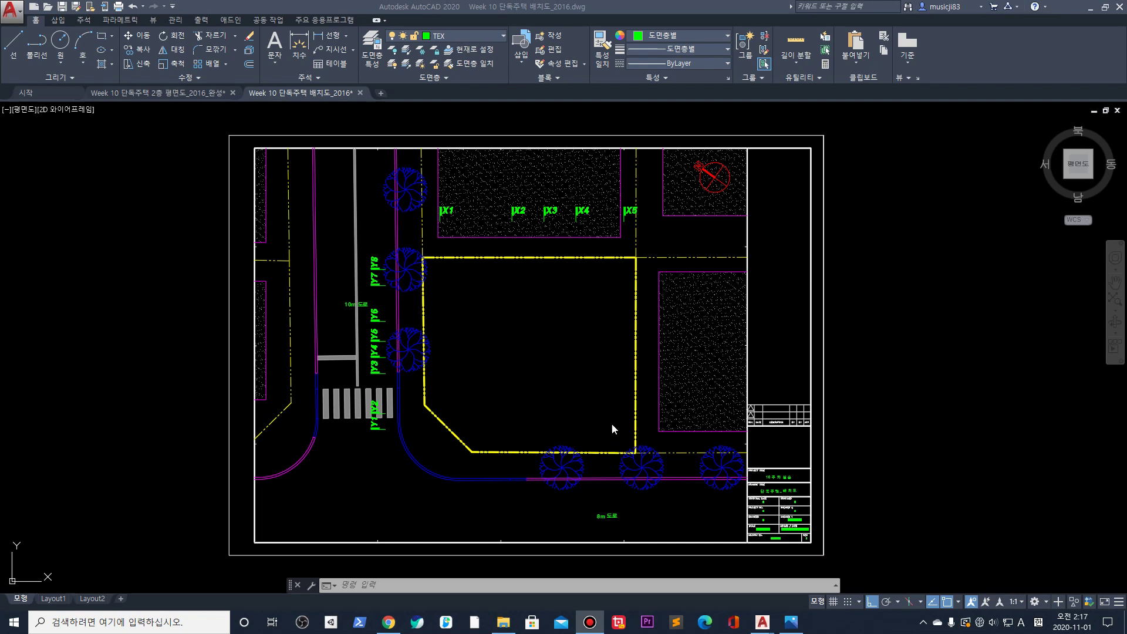
Turn on the CEN layer in the site plan drawing to show the grid lines inside the site boundary
left_click(481, 37)
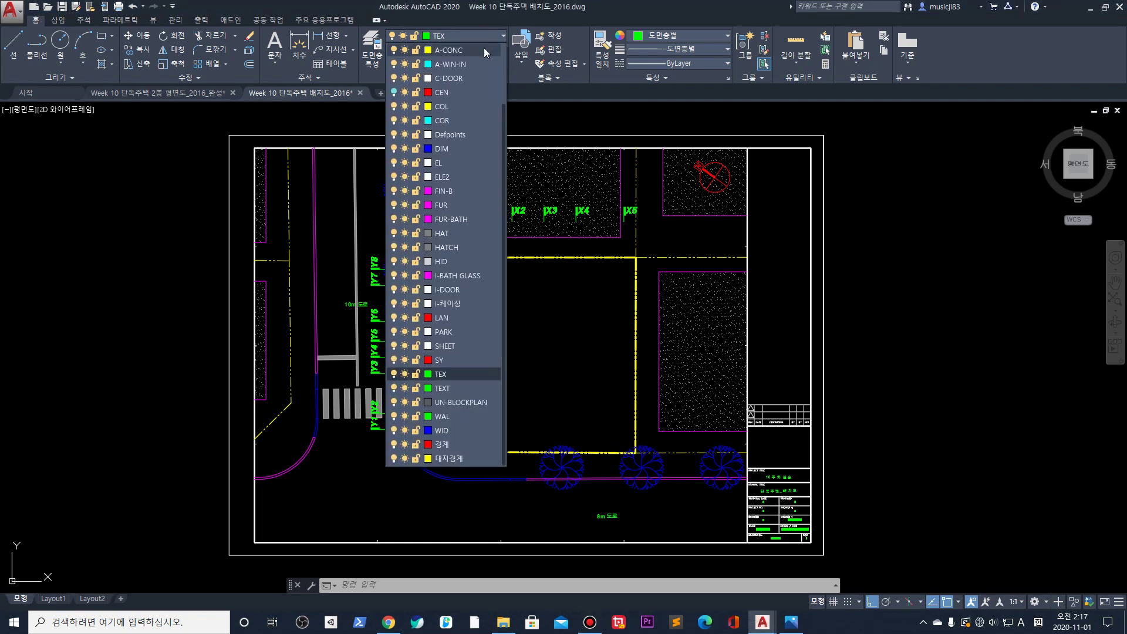
left_click(393, 92)
left_click(218, 367)
scroll(409, 393, "up", 5)
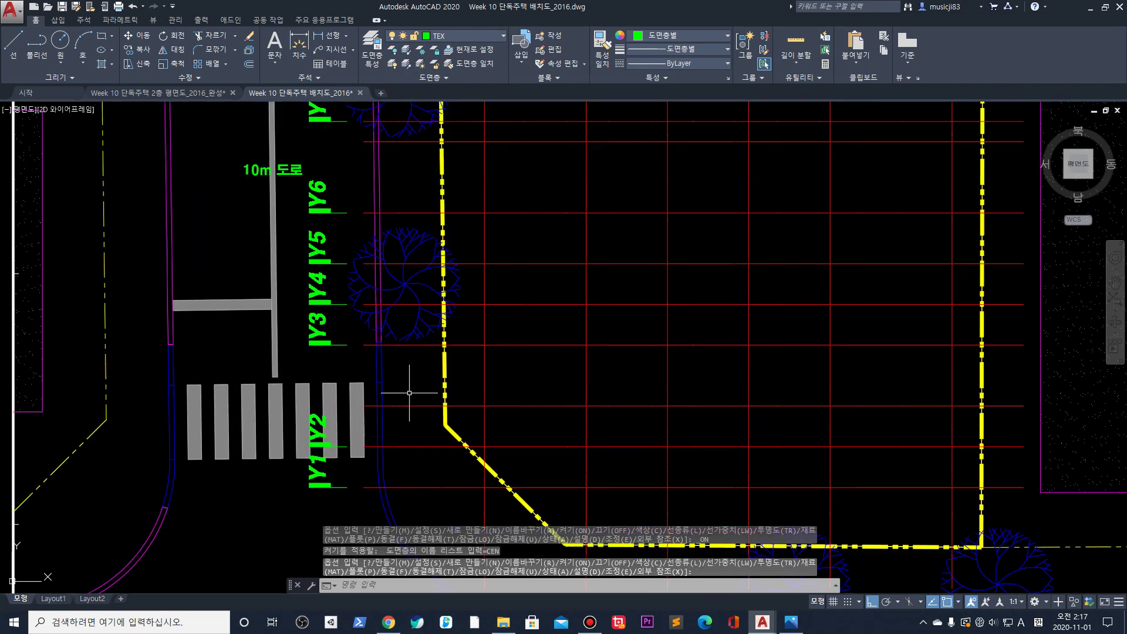
scroll(453, 321, "down", 3)
middle_click_drag(566, 146, 467, 206)
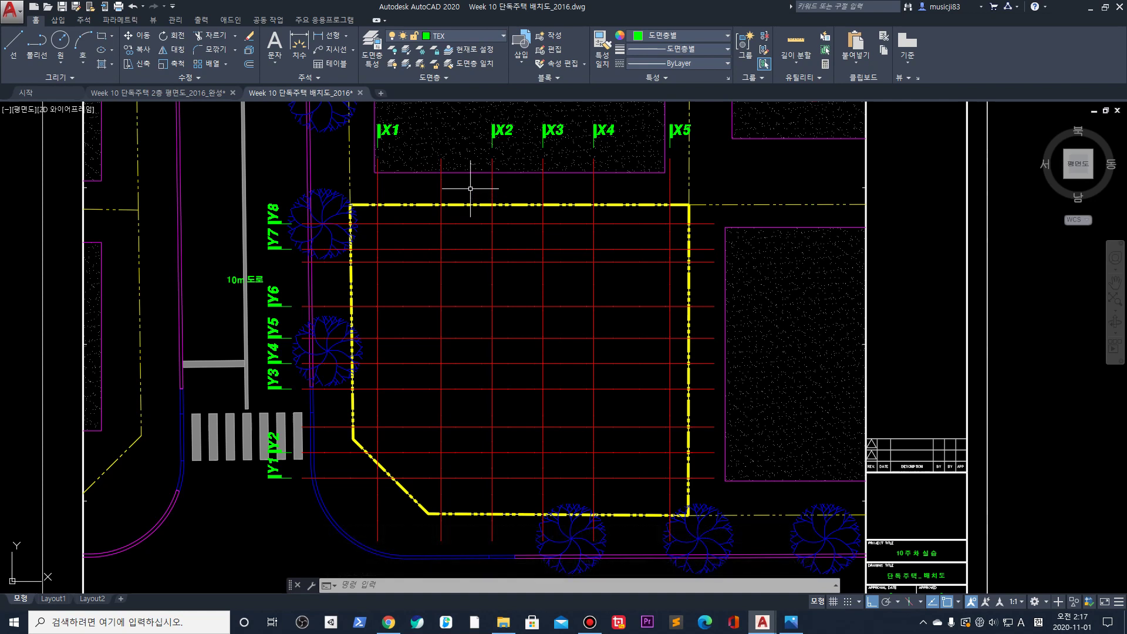
Check the grid on the whole site plan sheet and switch back to the completed second-floor plan drawing
scroll(470, 188, "down", 4)
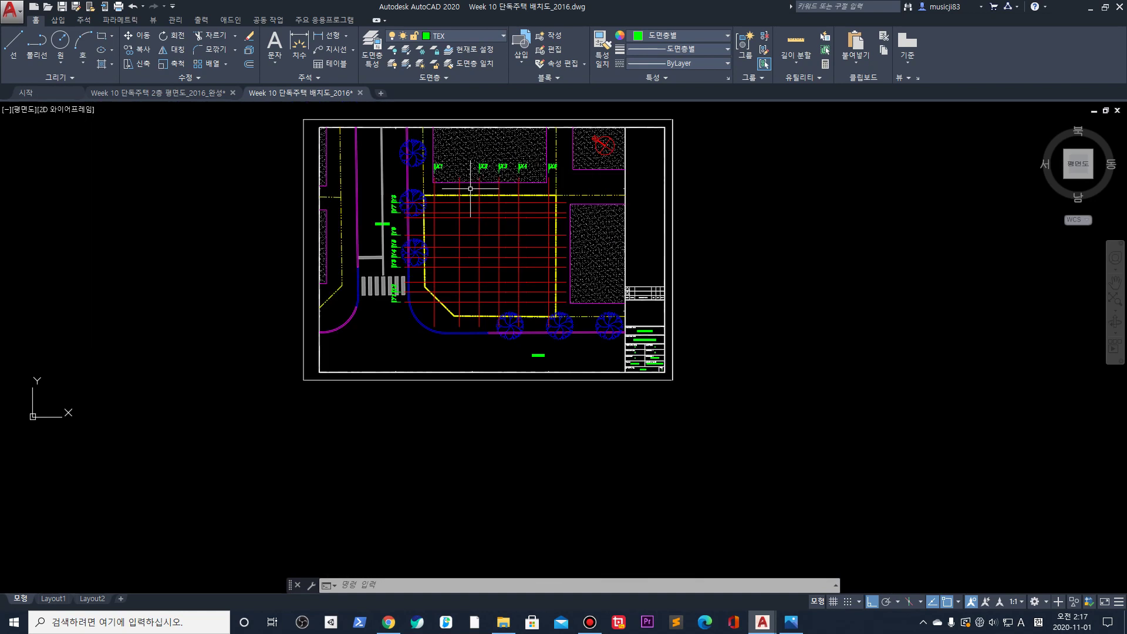
scroll(503, 226, "up", 4)
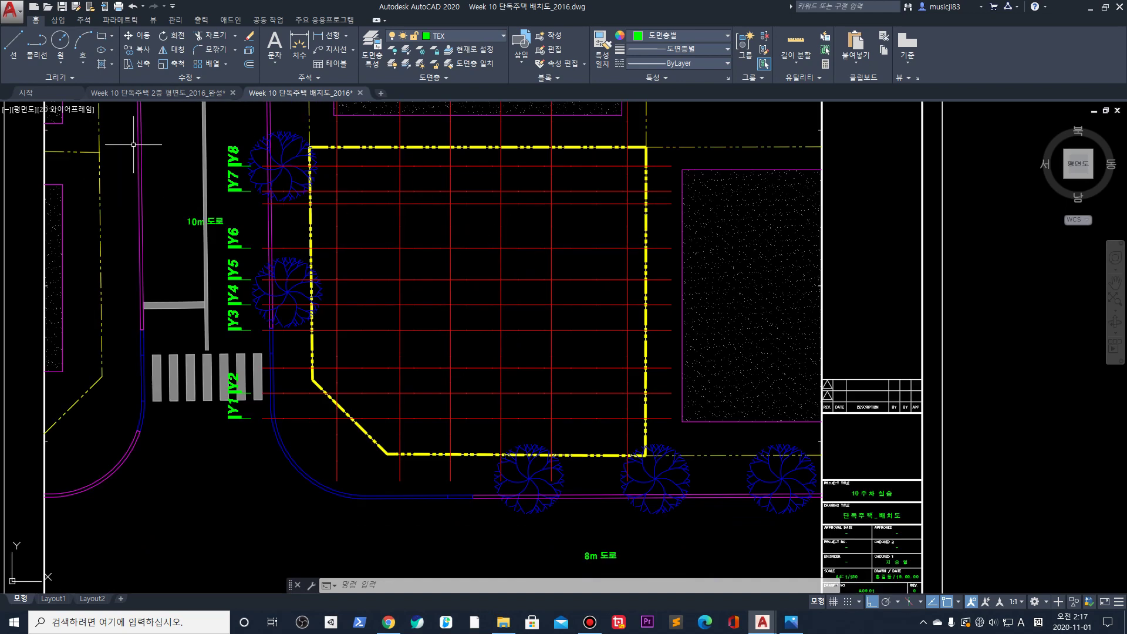
left_click(176, 92)
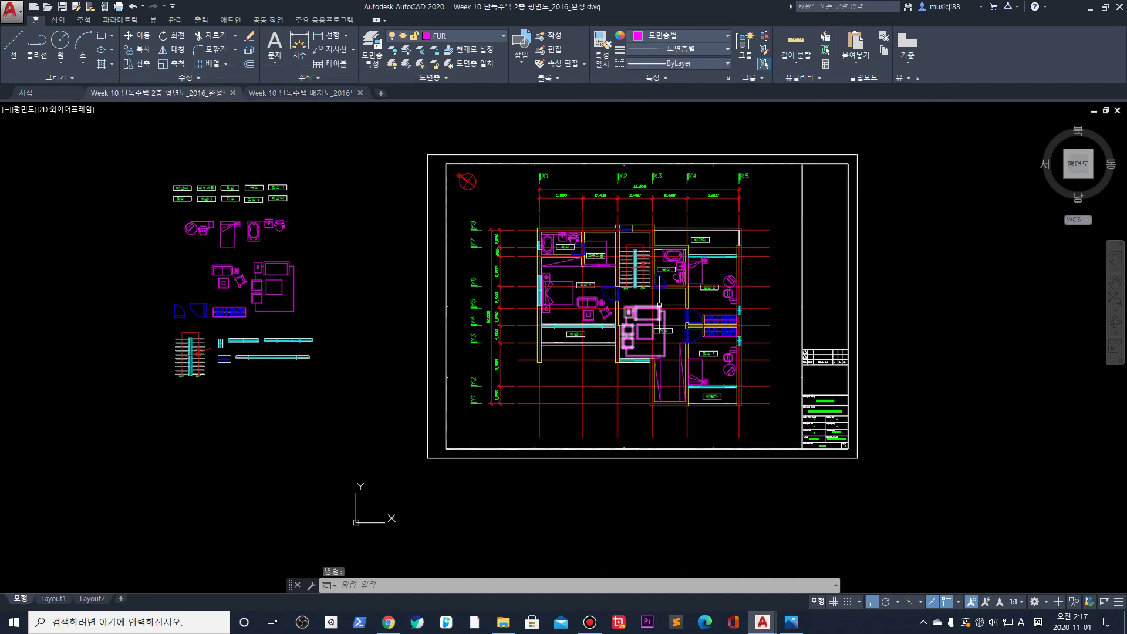
Examine the second-floor plan and check the layer of the outer line of the veranda north of 침실 2
scroll(589, 247, "up", 4)
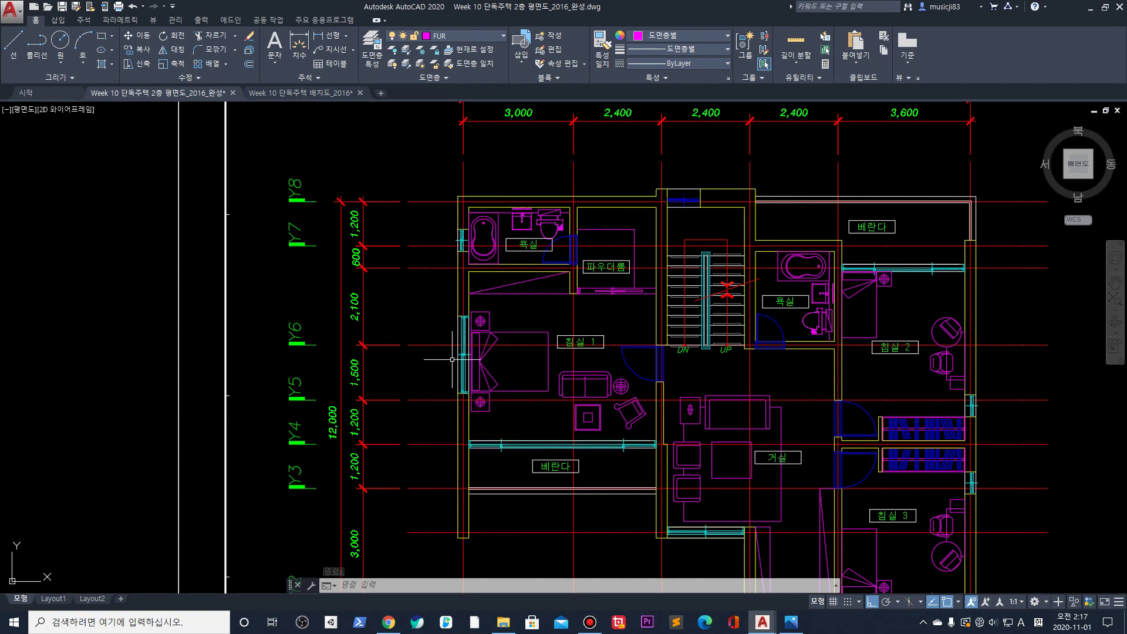
scroll(767, 189, "up", 2)
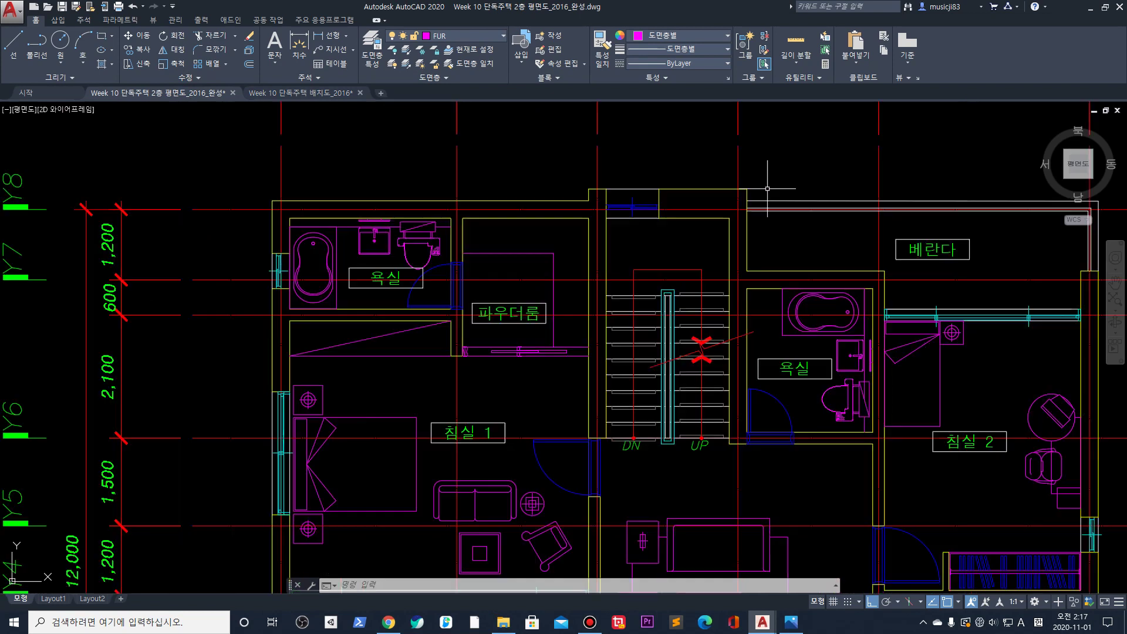
left_click(772, 201)
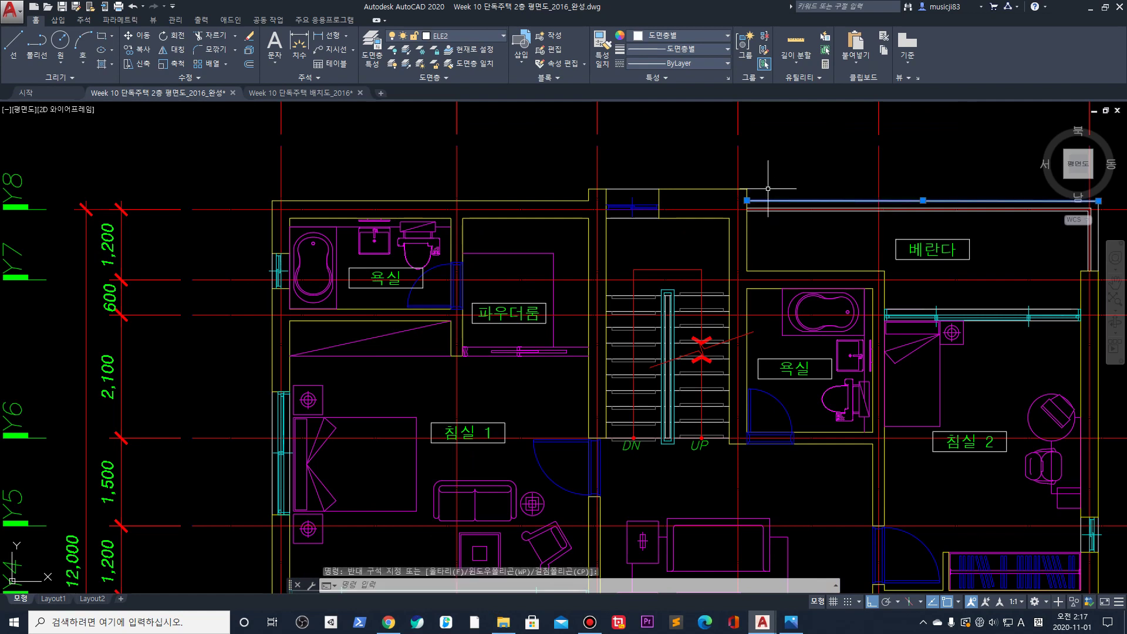
key("Escape")
scroll(769, 190, "down", 5)
scroll(795, 206, "up", 3)
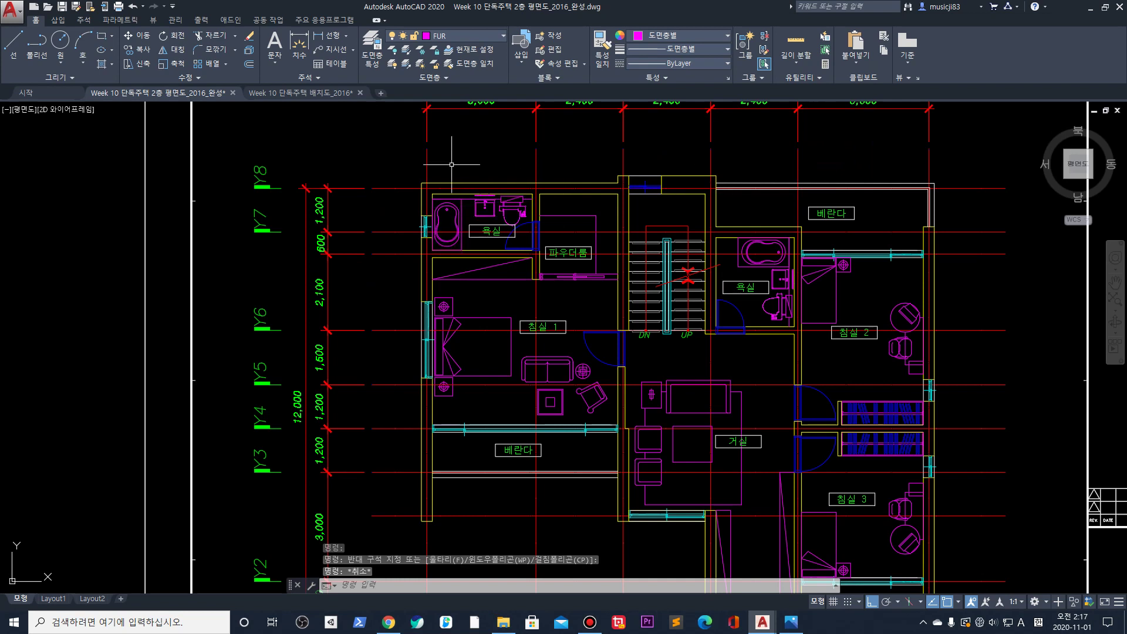
Isolate the layers of the exterior wall, the X1 grid line and the outer line of the veranda by 침실 2 using LAYISO
scroll(411, 150, "up", 4)
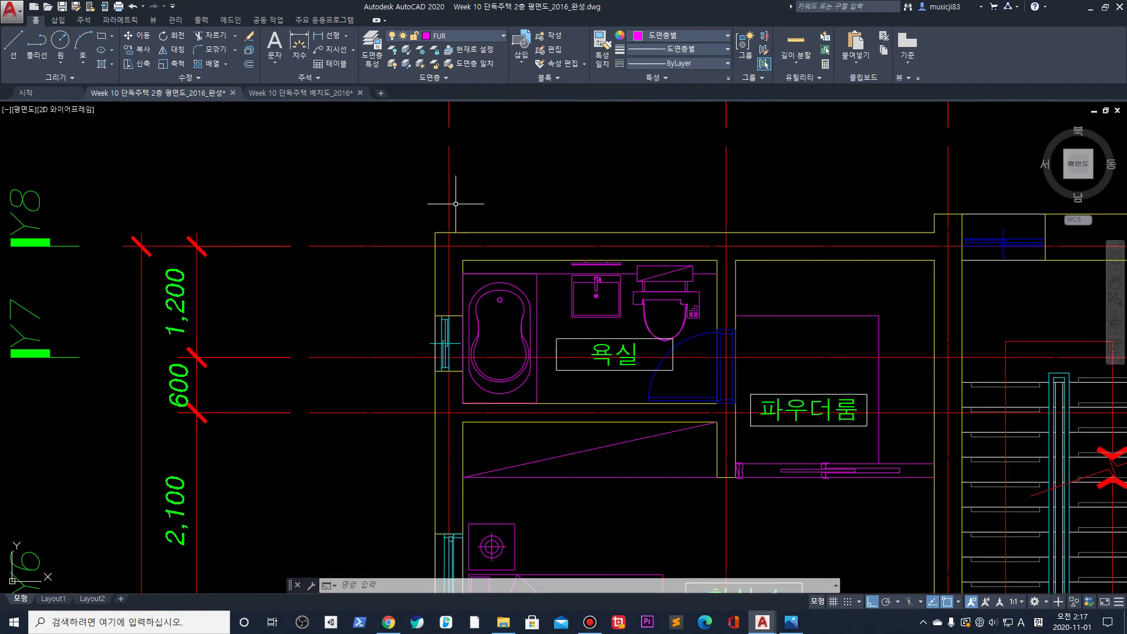
key("Escape")
key("Escape")
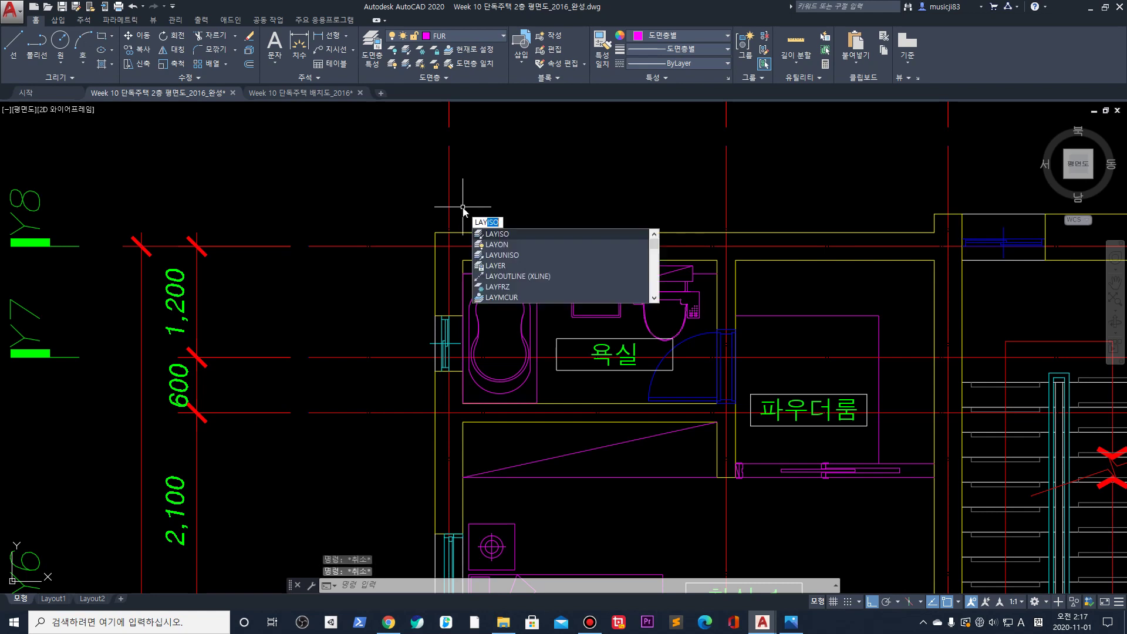
type("SO")
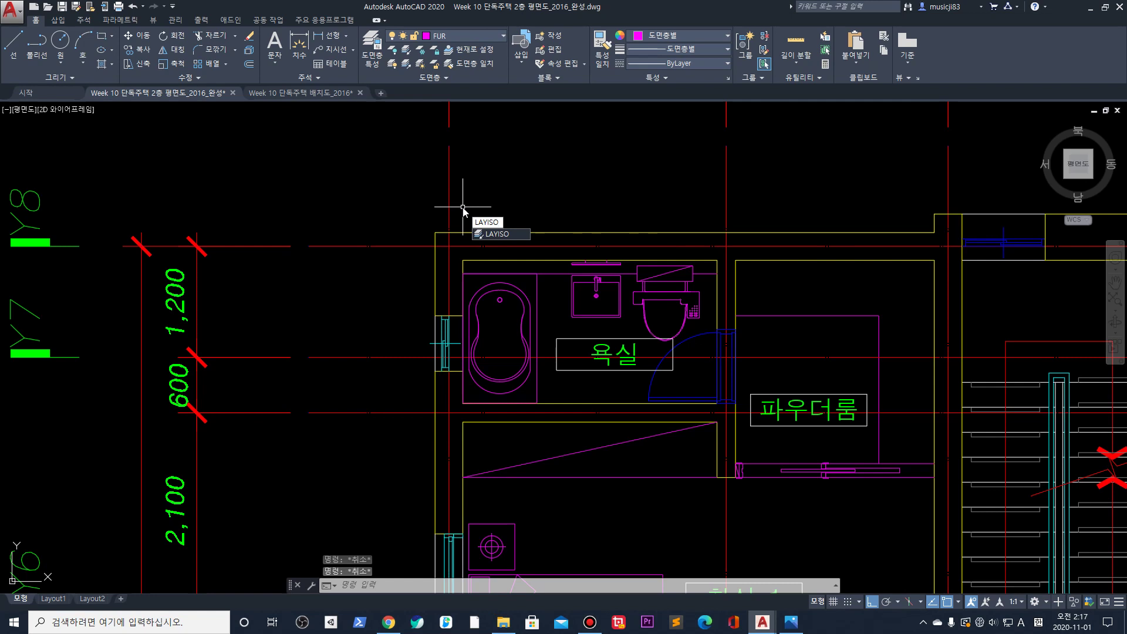
key("Return")
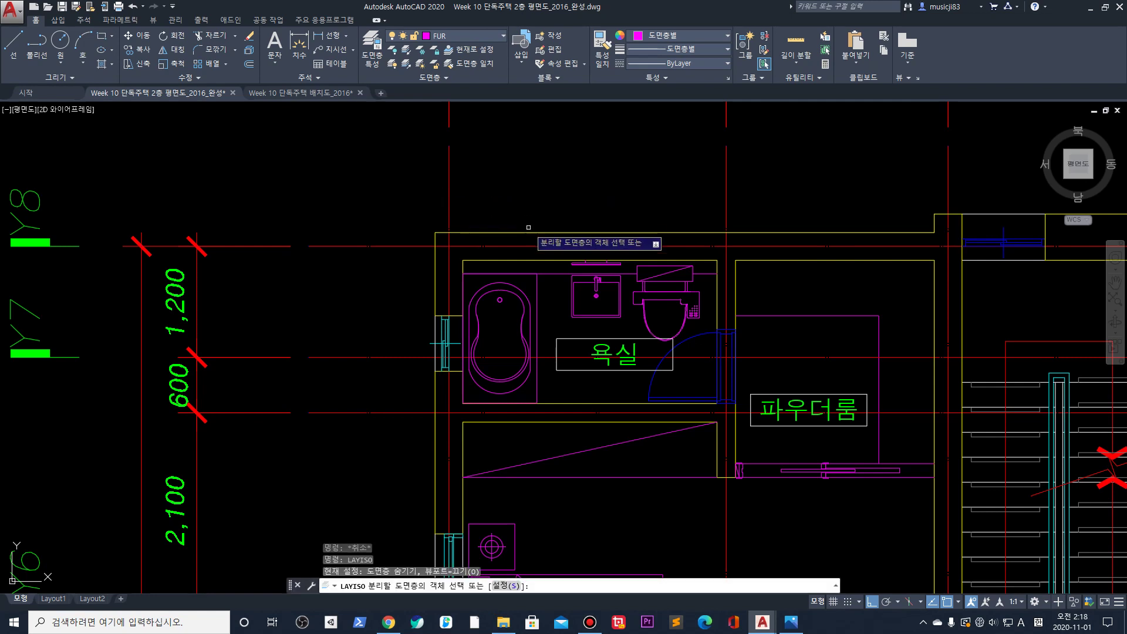
left_click(521, 233)
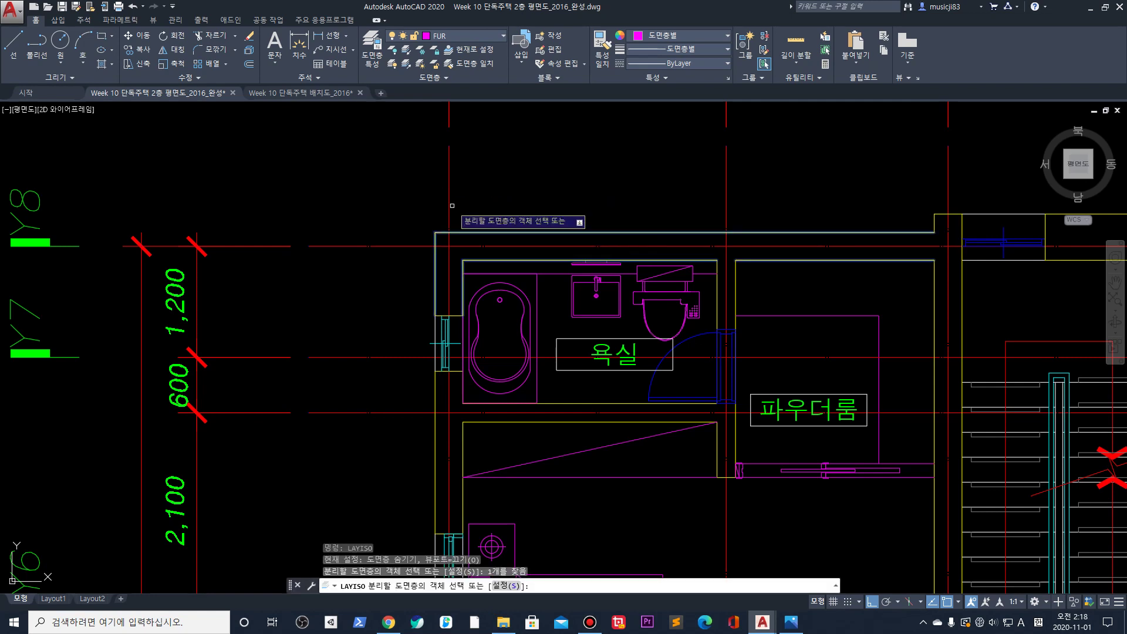
left_click(449, 203)
scroll(455, 200, "down", 5)
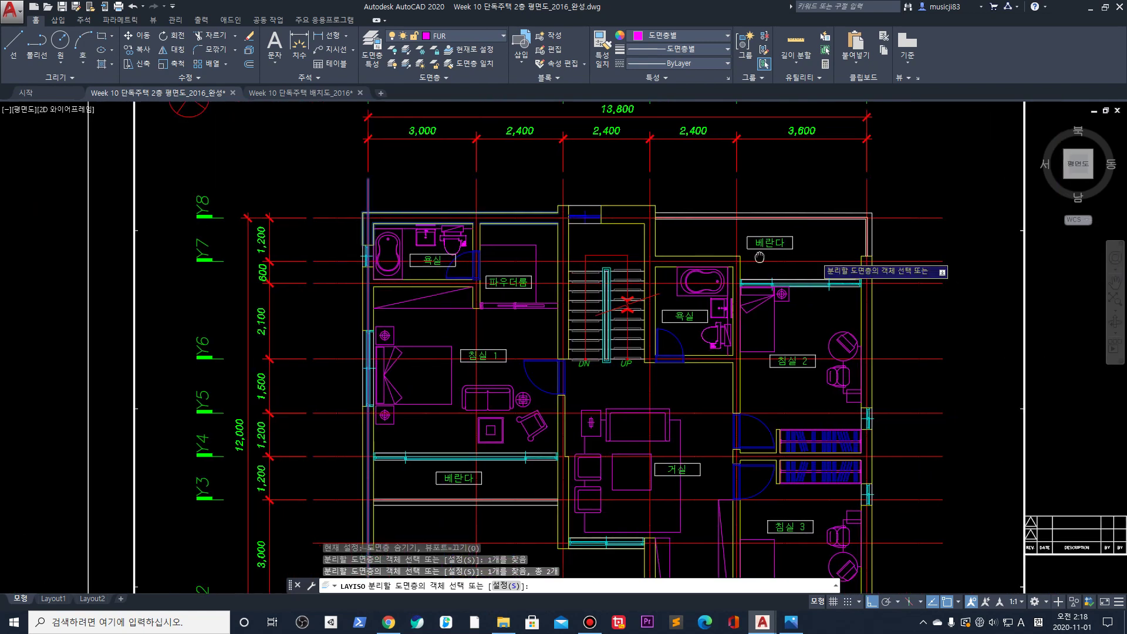
scroll(825, 209, "up", 4)
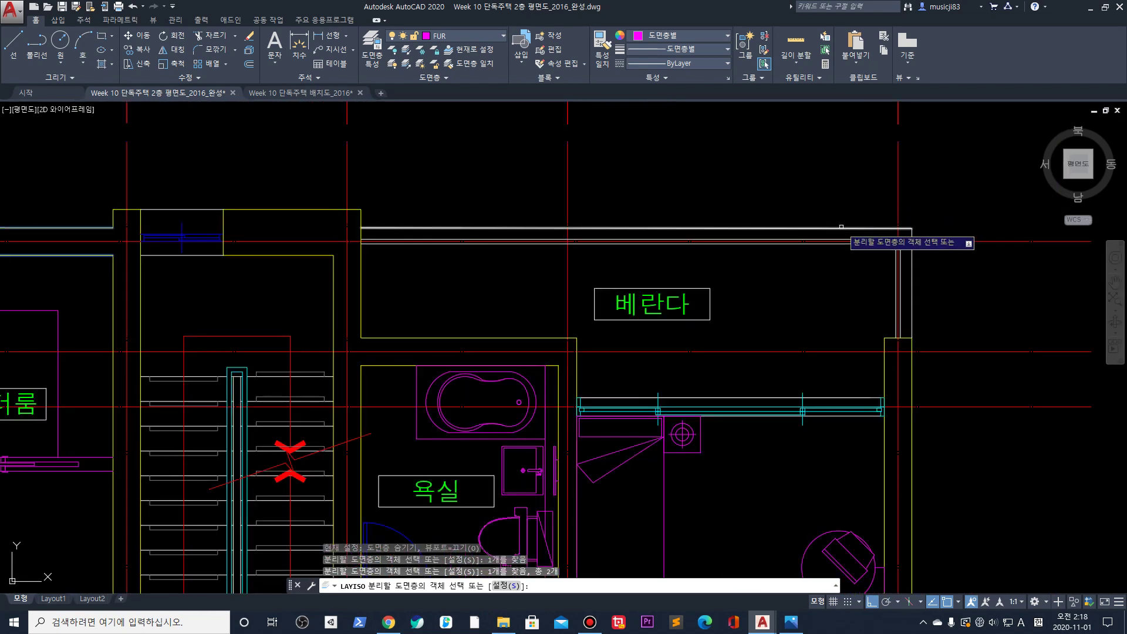
left_click(848, 229)
scroll(619, 246, "down", 5)
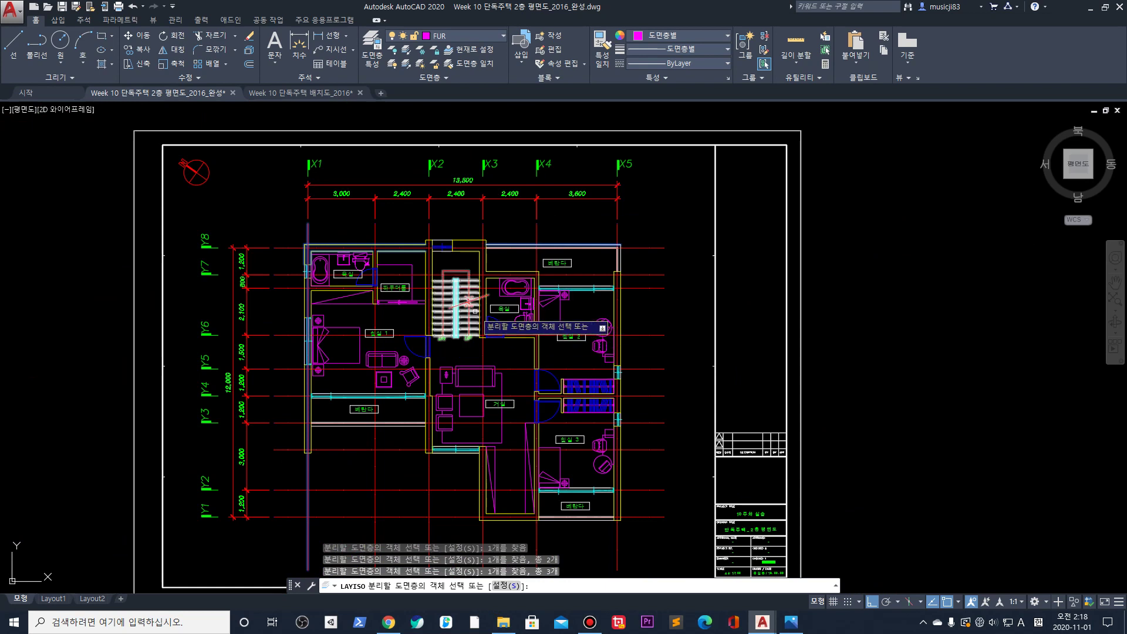
key("Return")
scroll(341, 285, "down", 2)
scroll(356, 351, "up", 3)
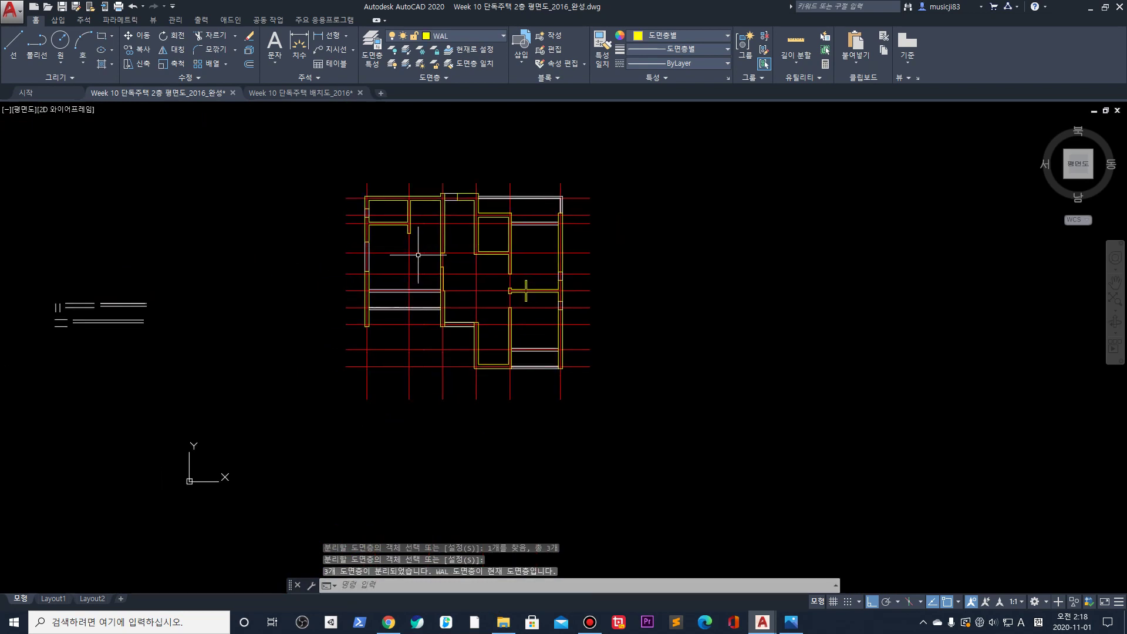
Turn all layers of the floor plan back on with LAYON
scroll(394, 187, "up", 2)
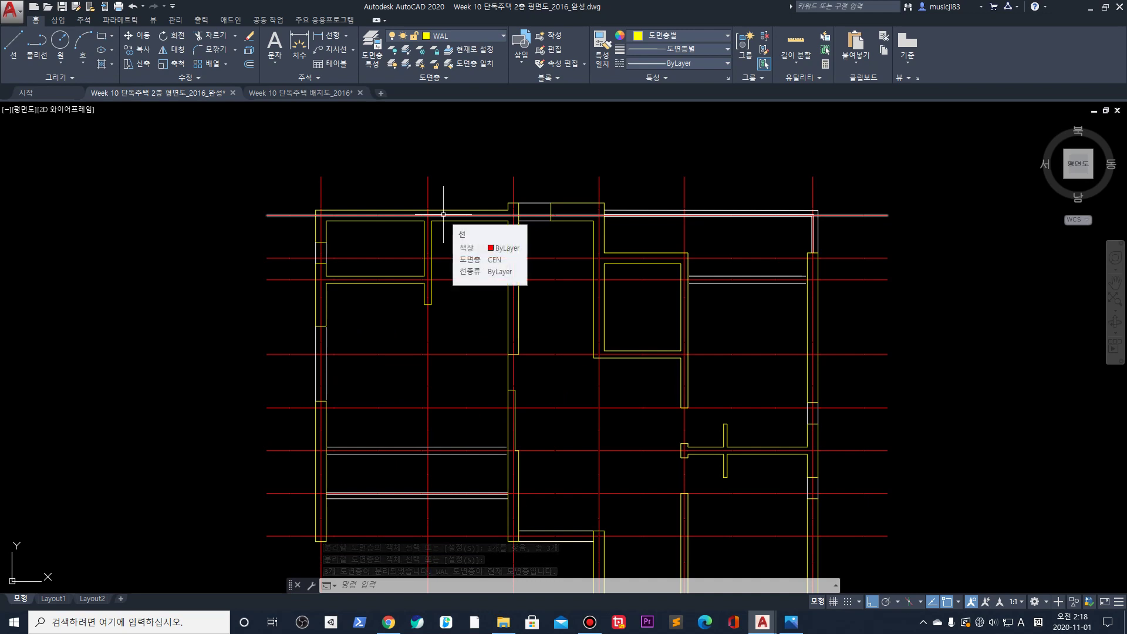
type("lay")
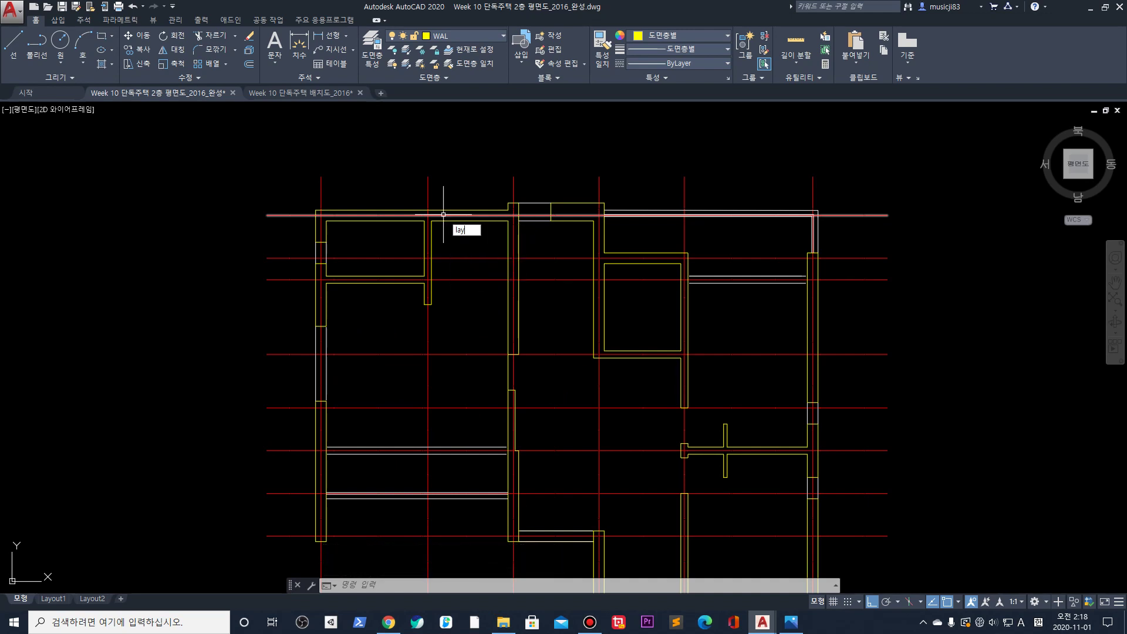
key("Return")
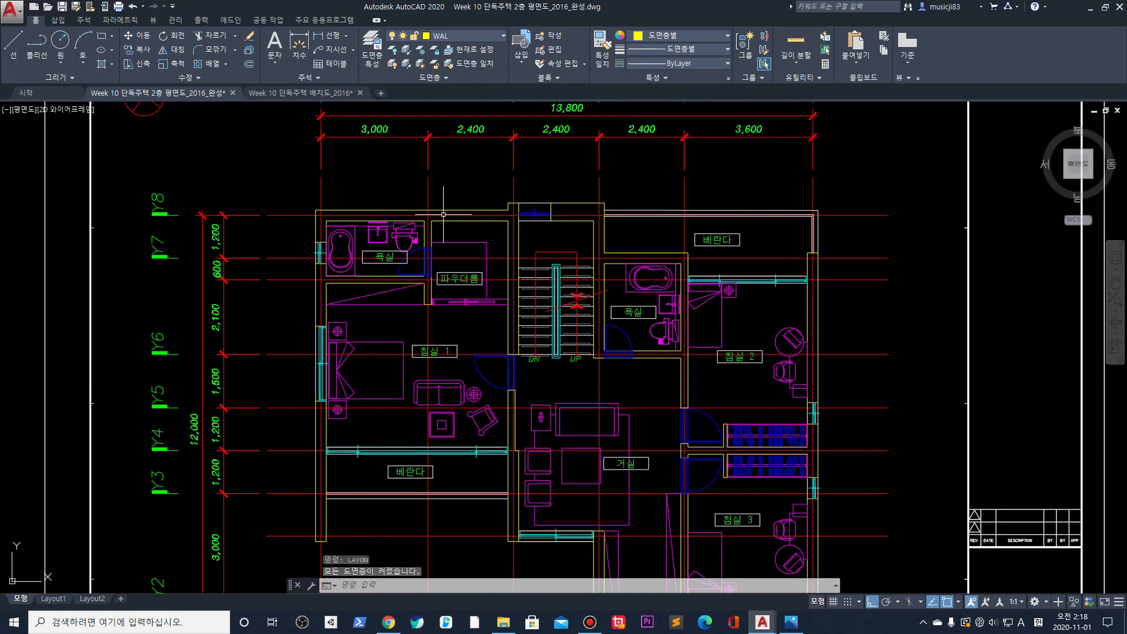
Isolate the CEN, WAL and ELE2 layers again with LAYISO, using the X1 grid line, exterior wall and outer veranda line as references
scroll(314, 215, "up", 4)
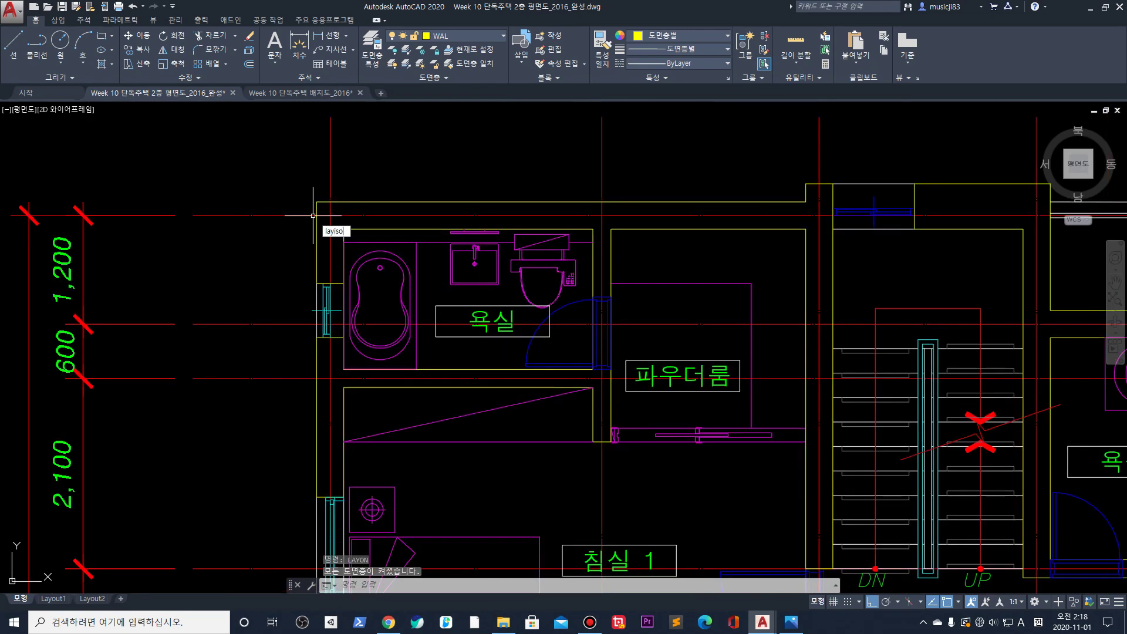
key("Return")
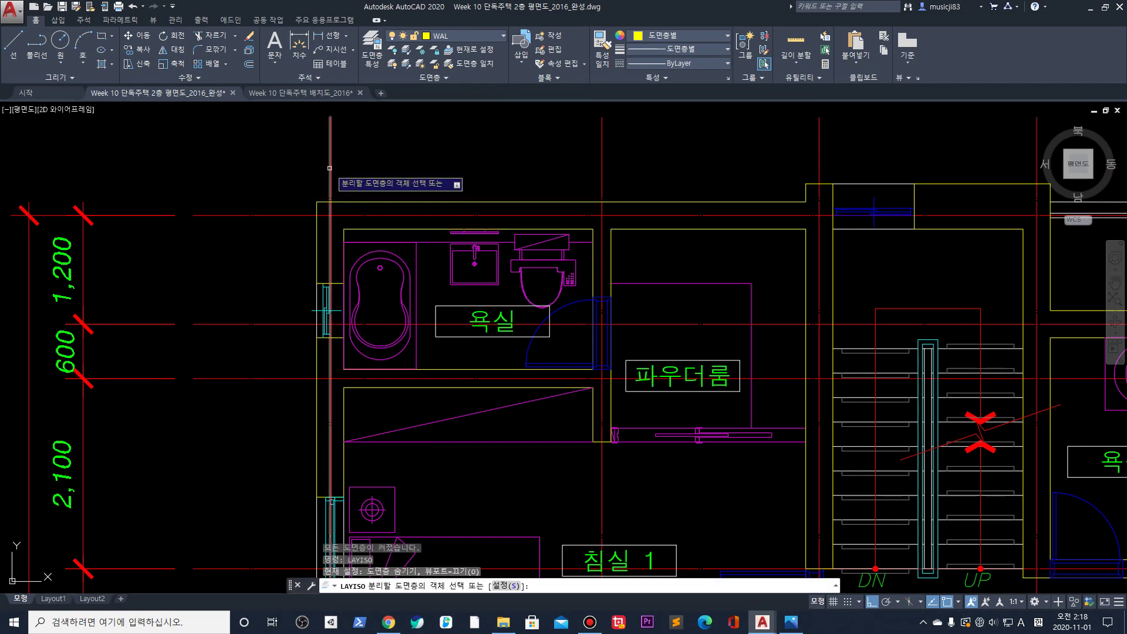
left_click(329, 168)
left_click(348, 201)
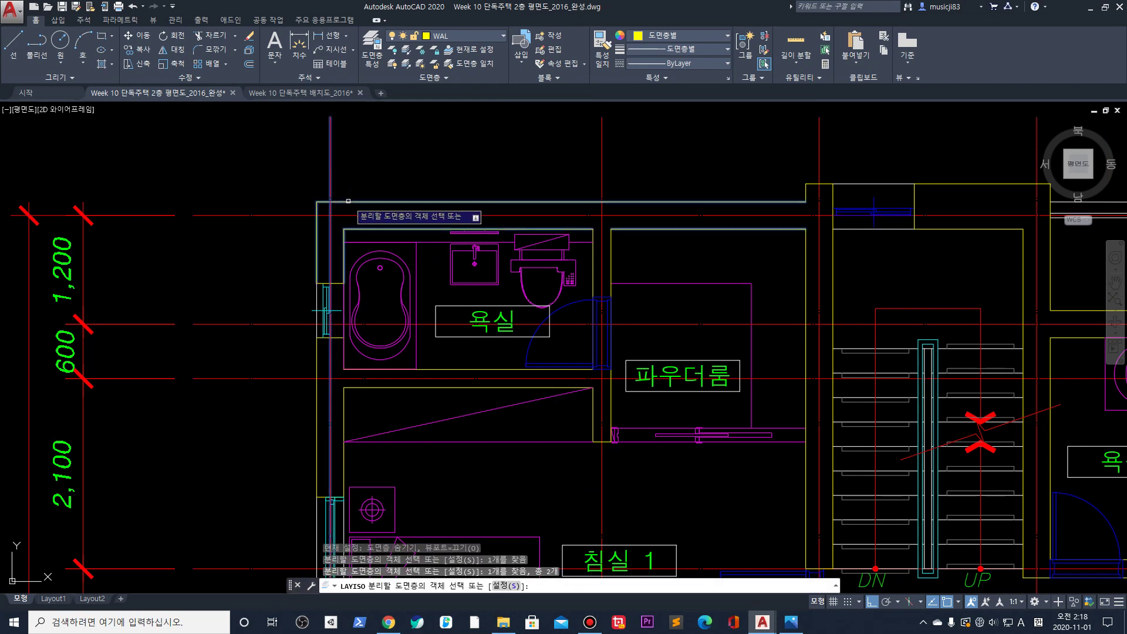
scroll(348, 201, "down", 3)
scroll(892, 180, "up", 3)
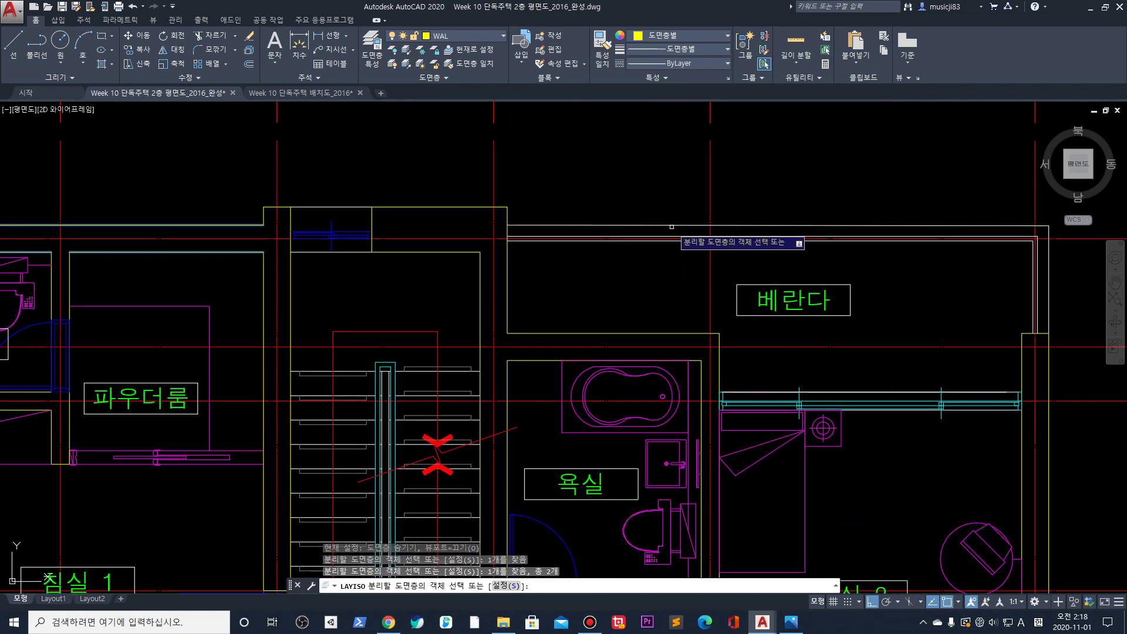
left_click(672, 226)
scroll(671, 226, "down", 5)
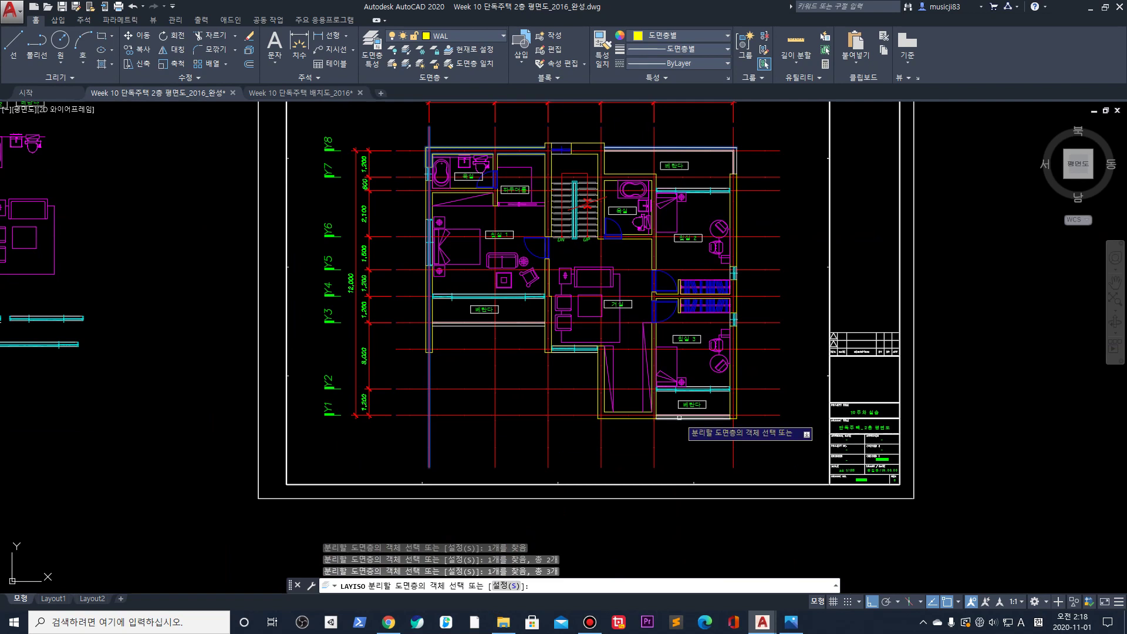
key("Return")
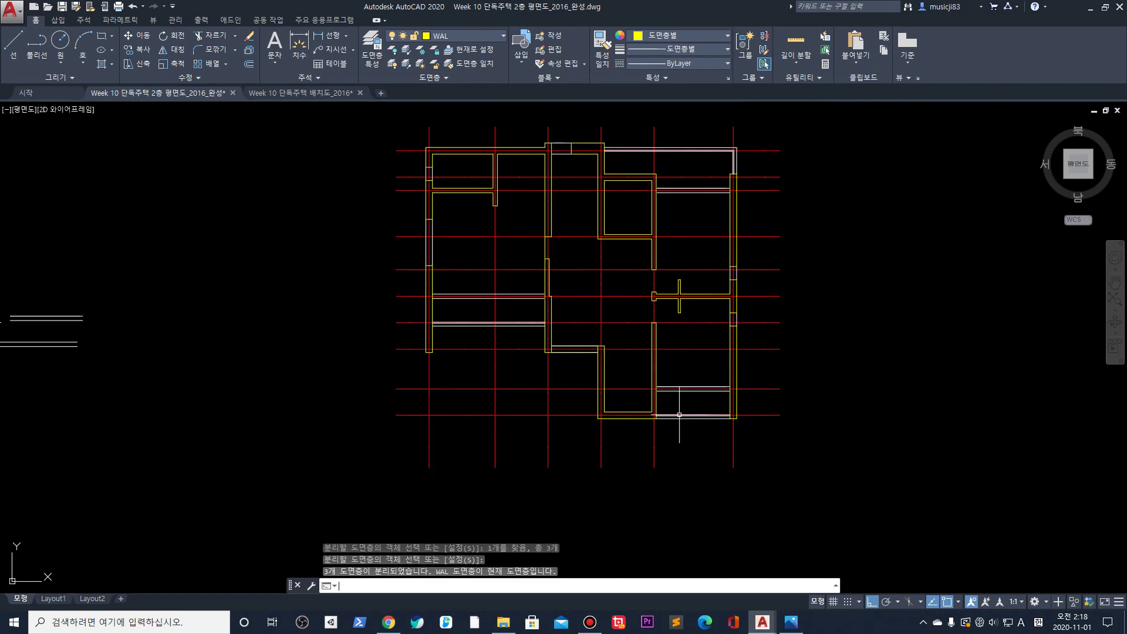
Try to hide all horizontal grid lines and every vertical grid line except X1
middle_click_drag(675, 397, 642, 535)
scroll(403, 297, "up", 6)
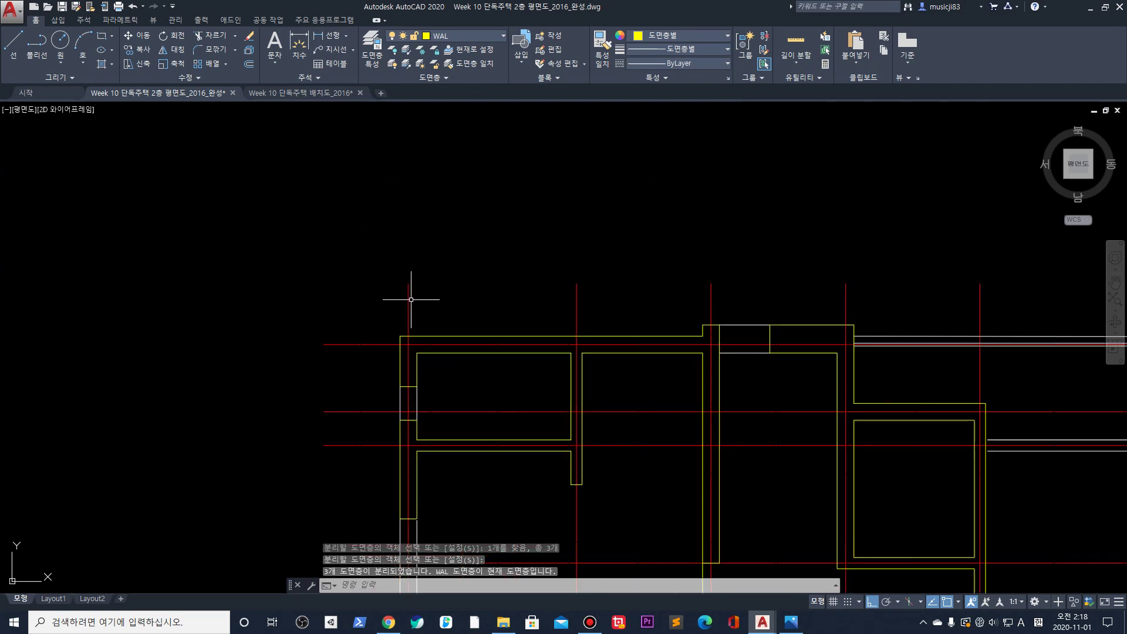
scroll(417, 303, "down", 3)
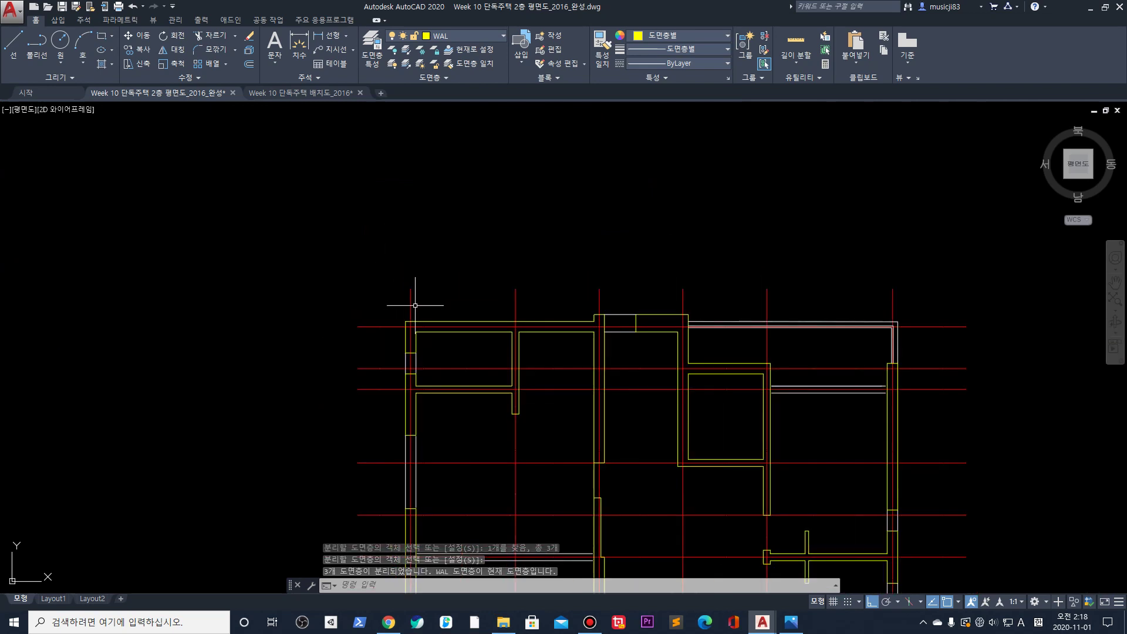
left_click(926, 302)
left_click(532, 270)
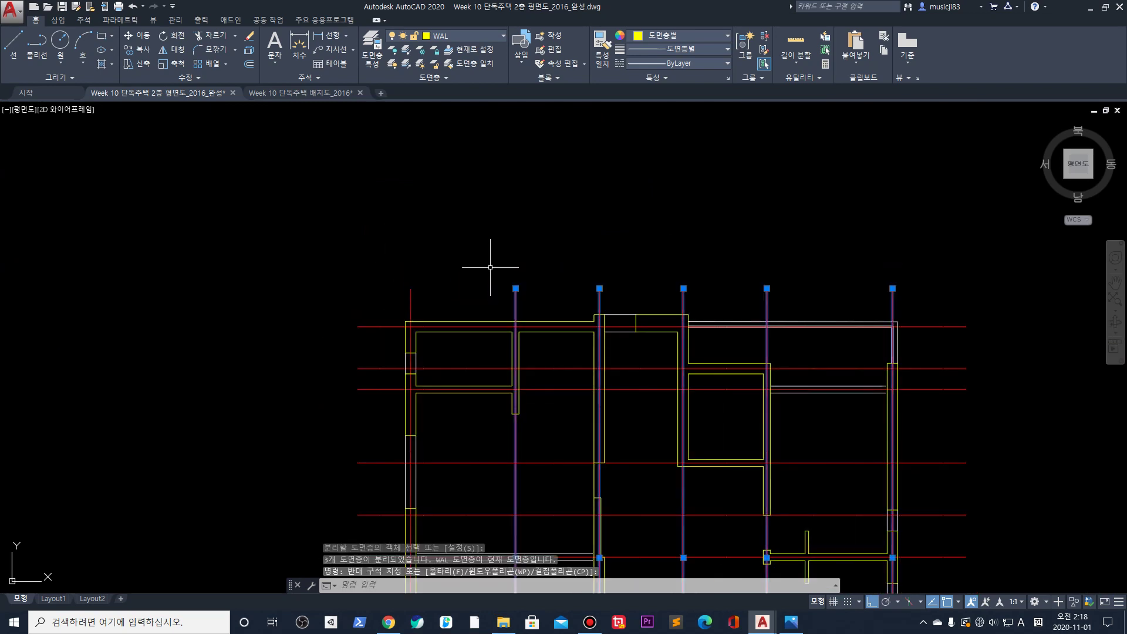
scroll(611, 272, "down", 3)
left_click(763, 460)
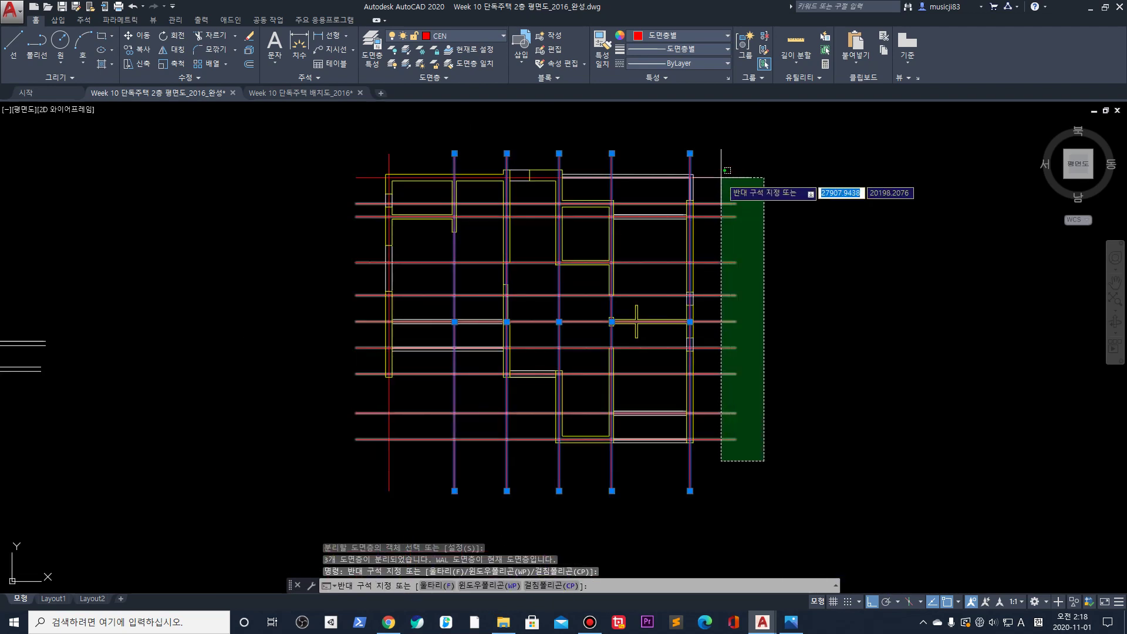
left_click(719, 171)
type("hi")
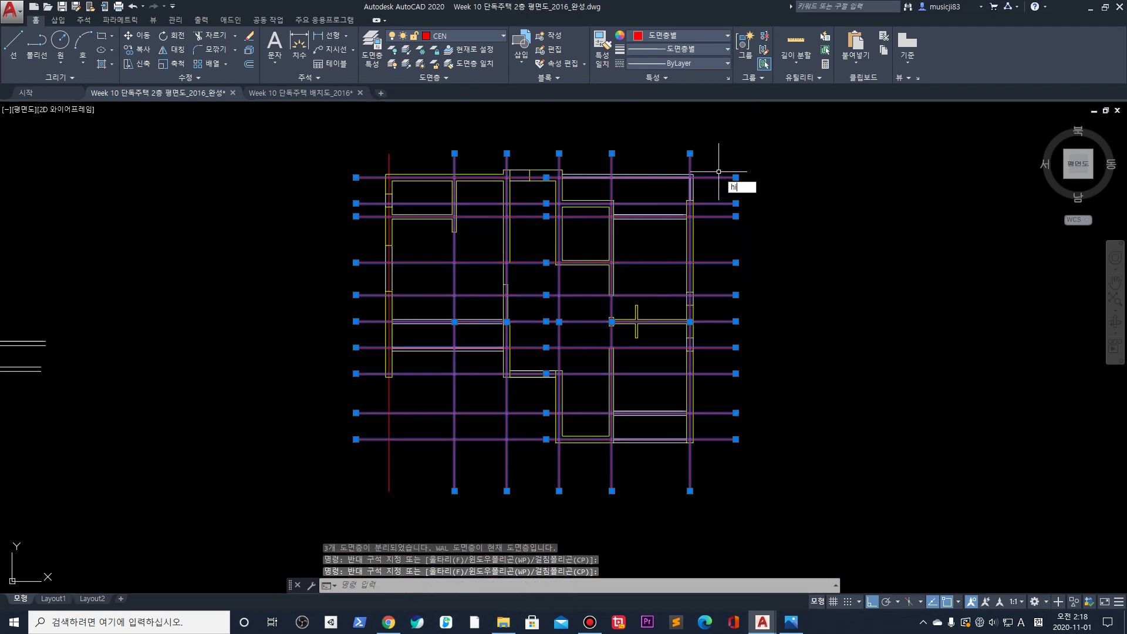
type("de")
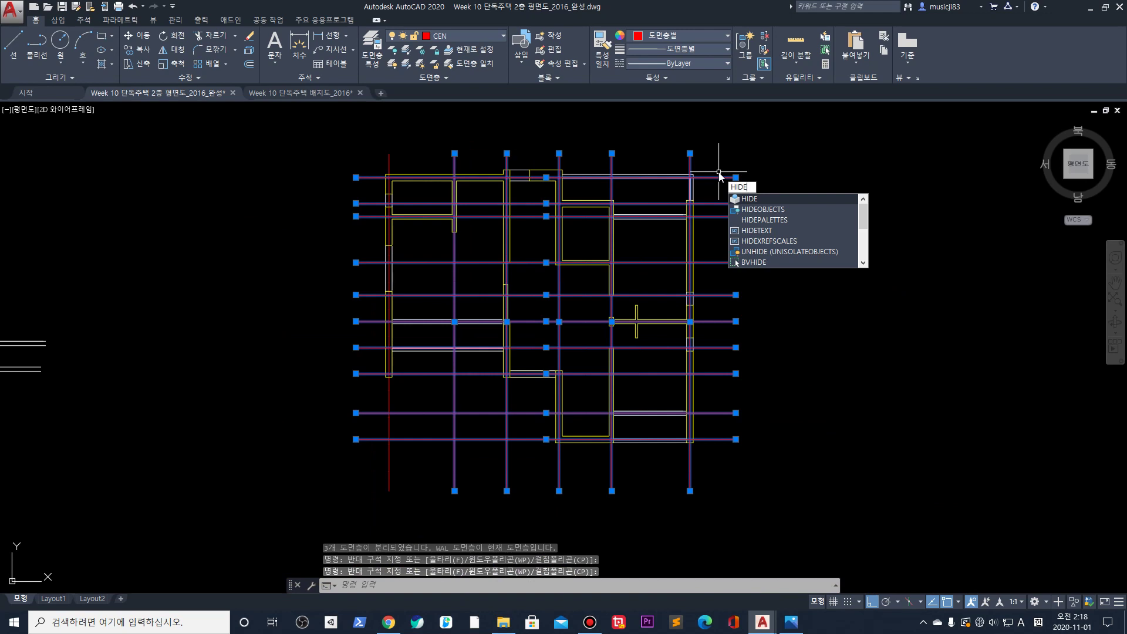
key("Escape")
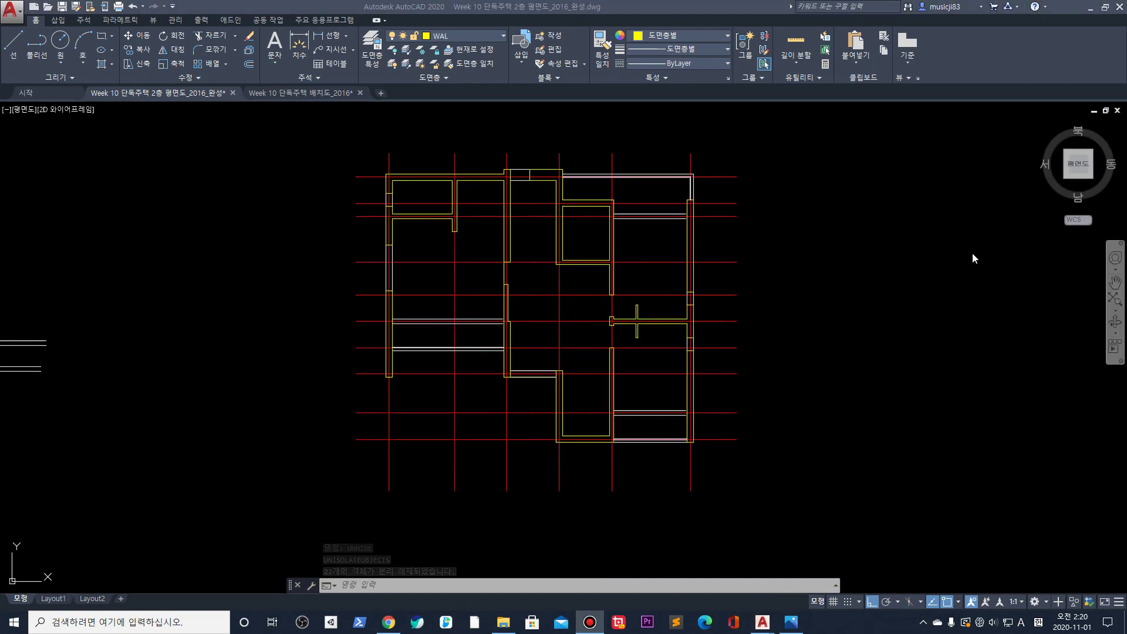
Hide all grid lines except the vertical X1 line with HIDEOBJECTS and bring them back with UNHIDE
scroll(496, 149, "up", 3)
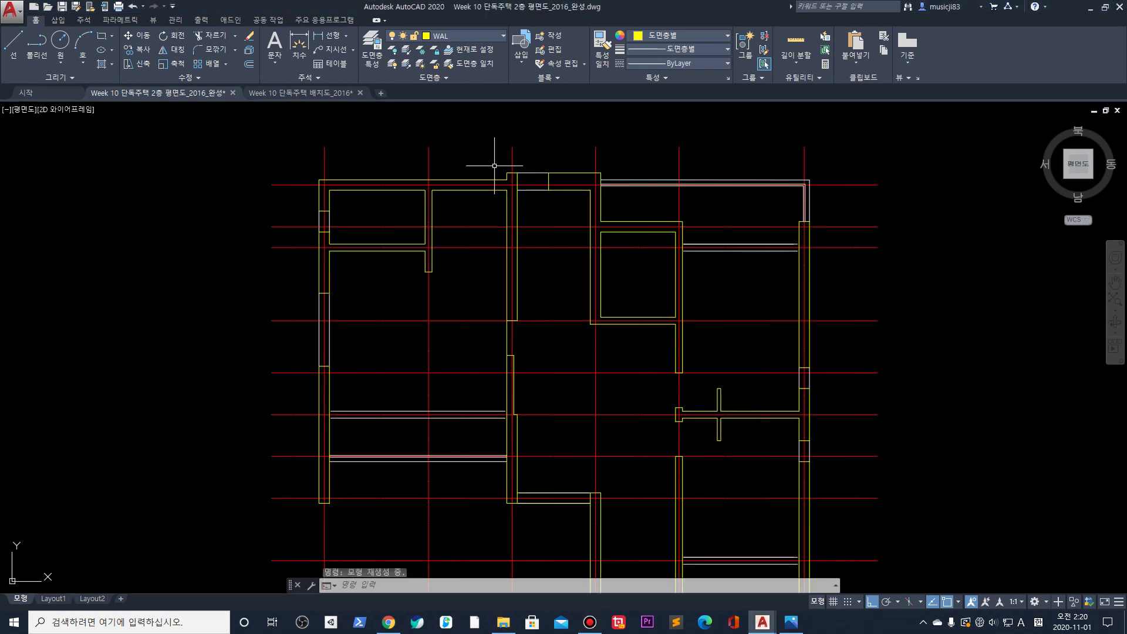
left_click(836, 158)
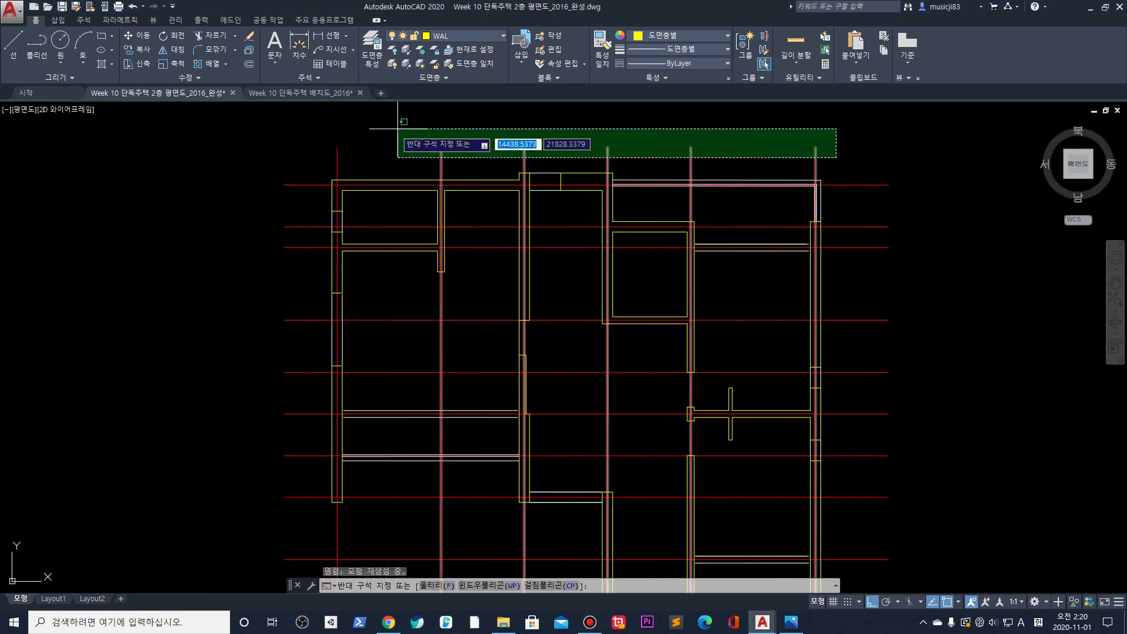
left_click(399, 132)
scroll(441, 118, "down", 2)
left_click(780, 449)
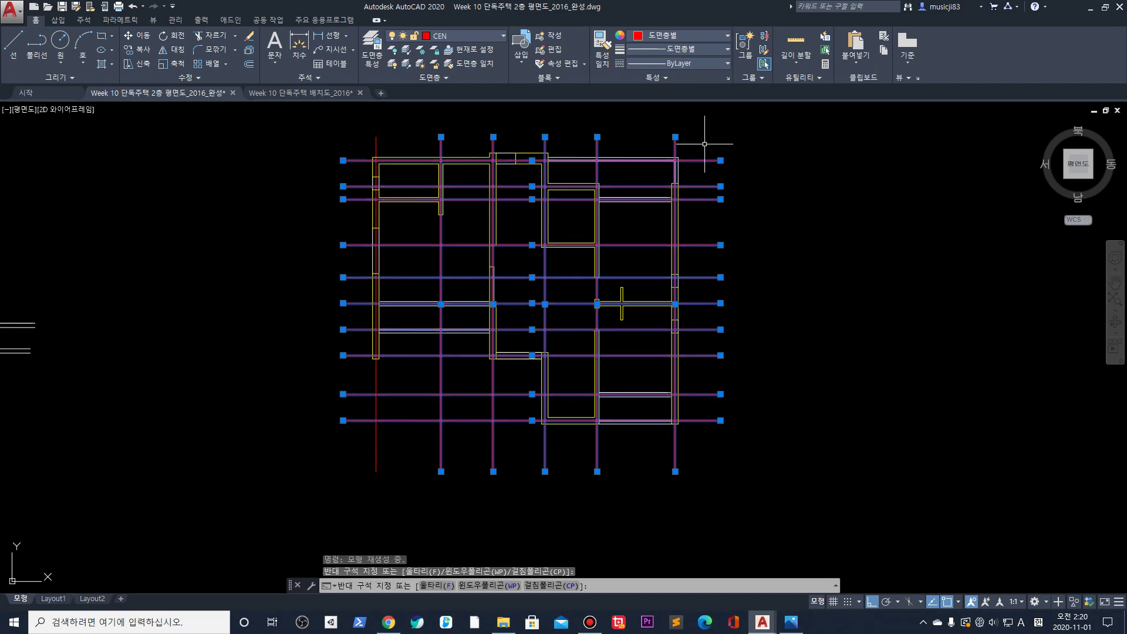
left_click(703, 145)
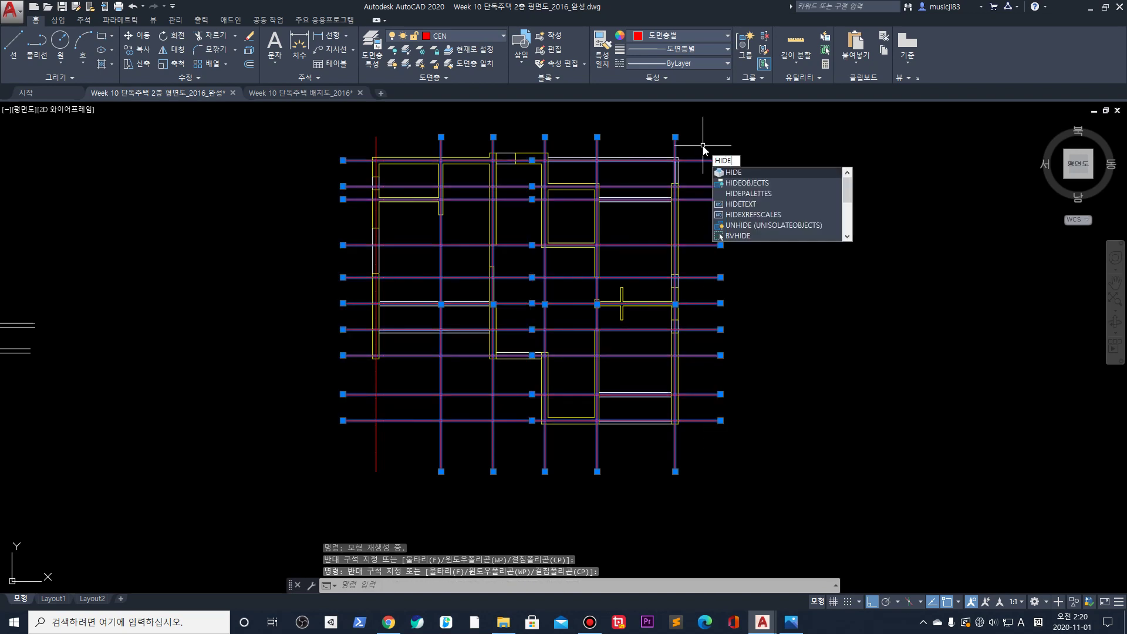
type("b")
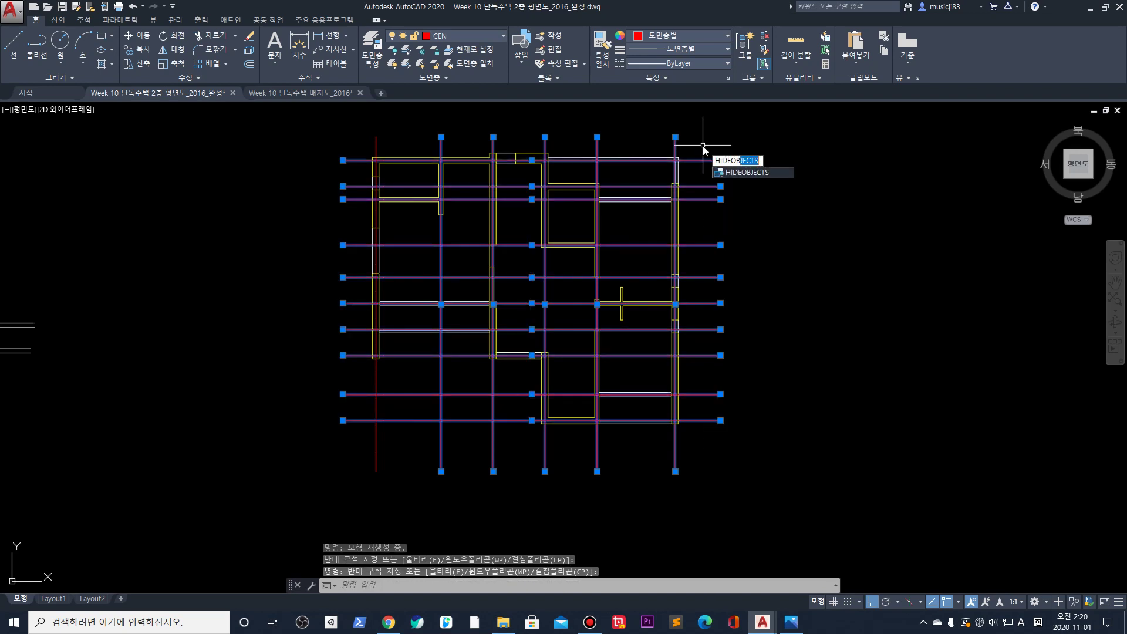
key("Return")
type("unhide")
key("Return")
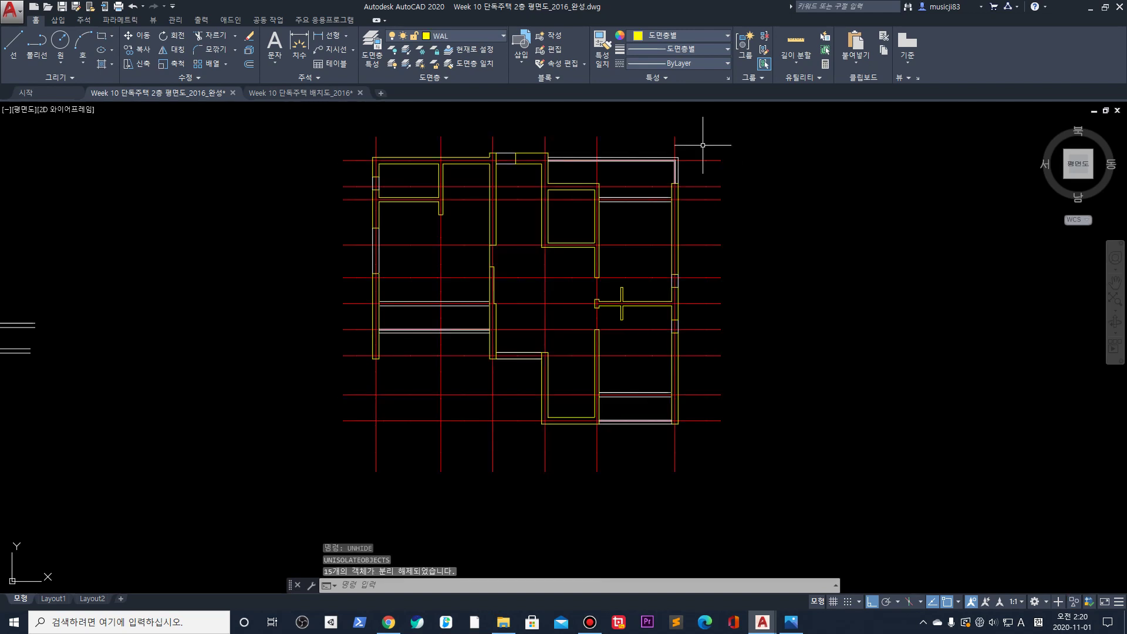
Undo the last UNHIDE of the grid lines
key("ctrl+z")
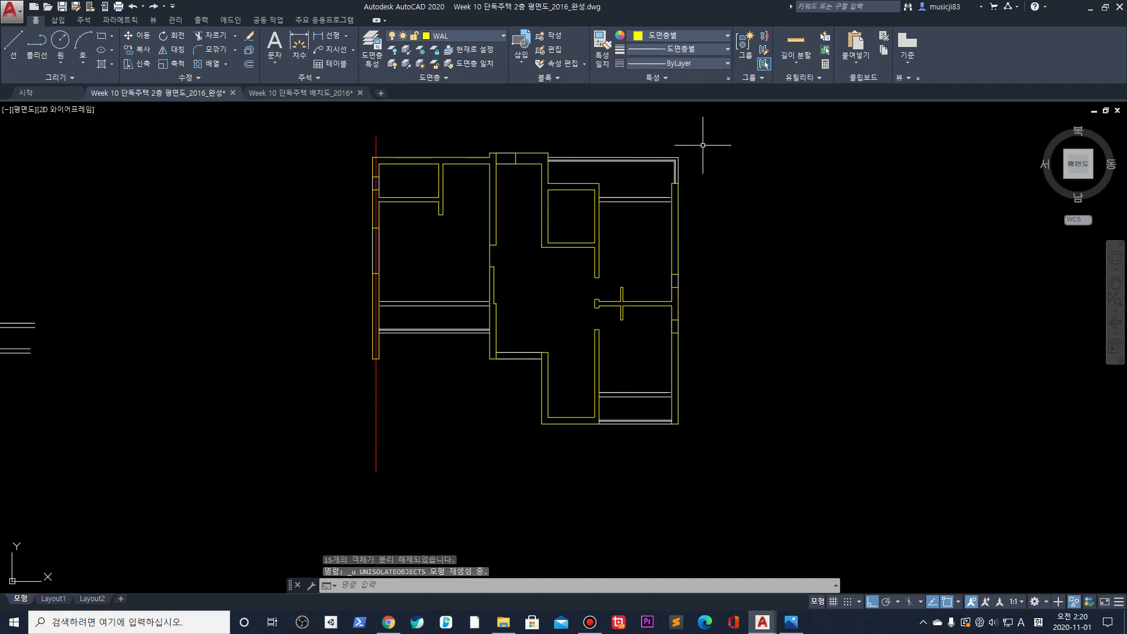
scroll(574, 304, "up", 2)
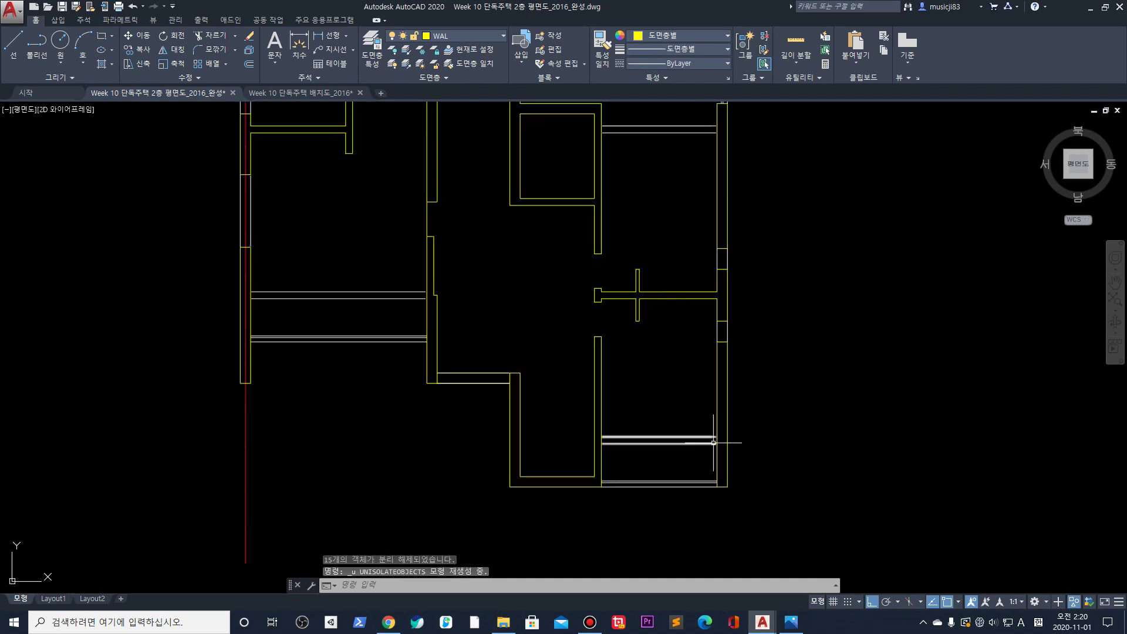
scroll(704, 252, "down", 2)
middle_click_drag(616, 226, 621, 317)
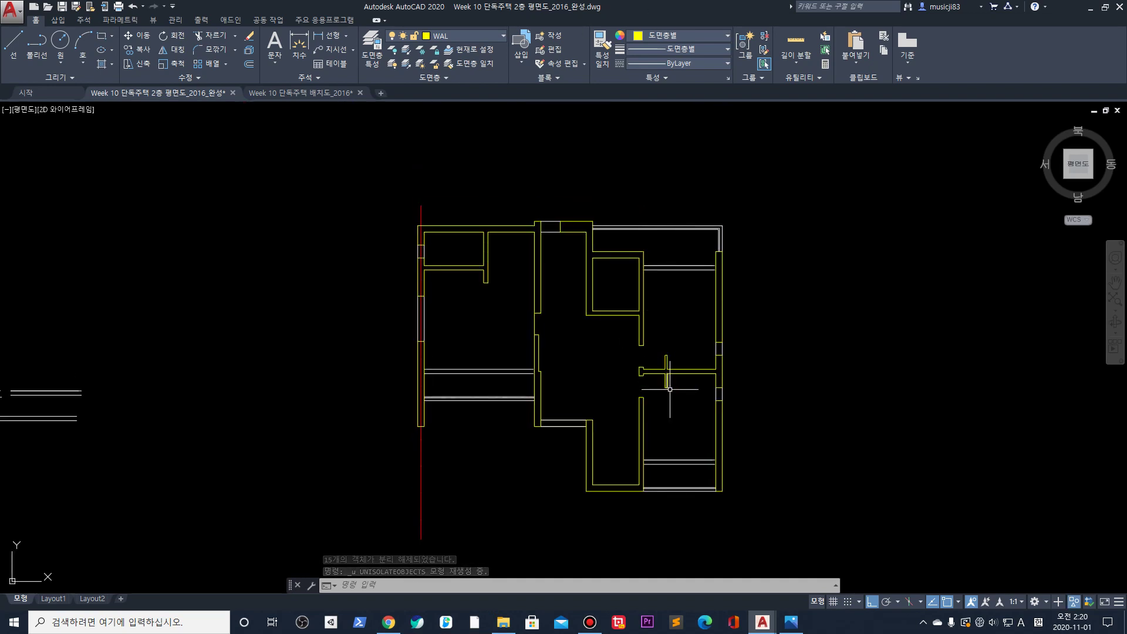
left_click(666, 371)
left_click(636, 351)
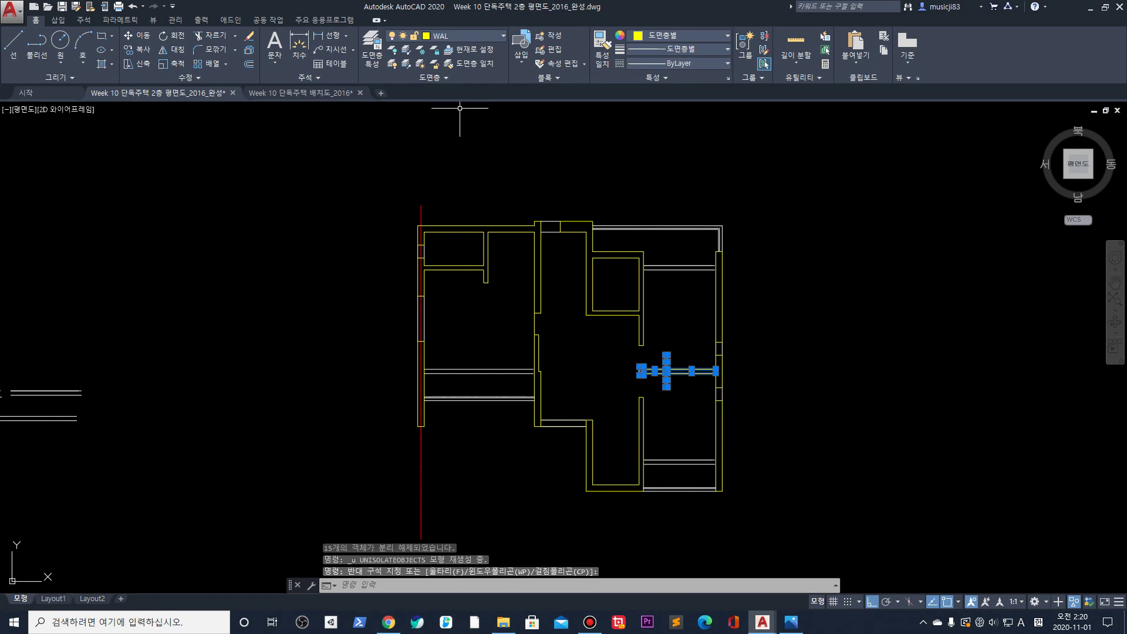
scroll(556, 316, "up", 2)
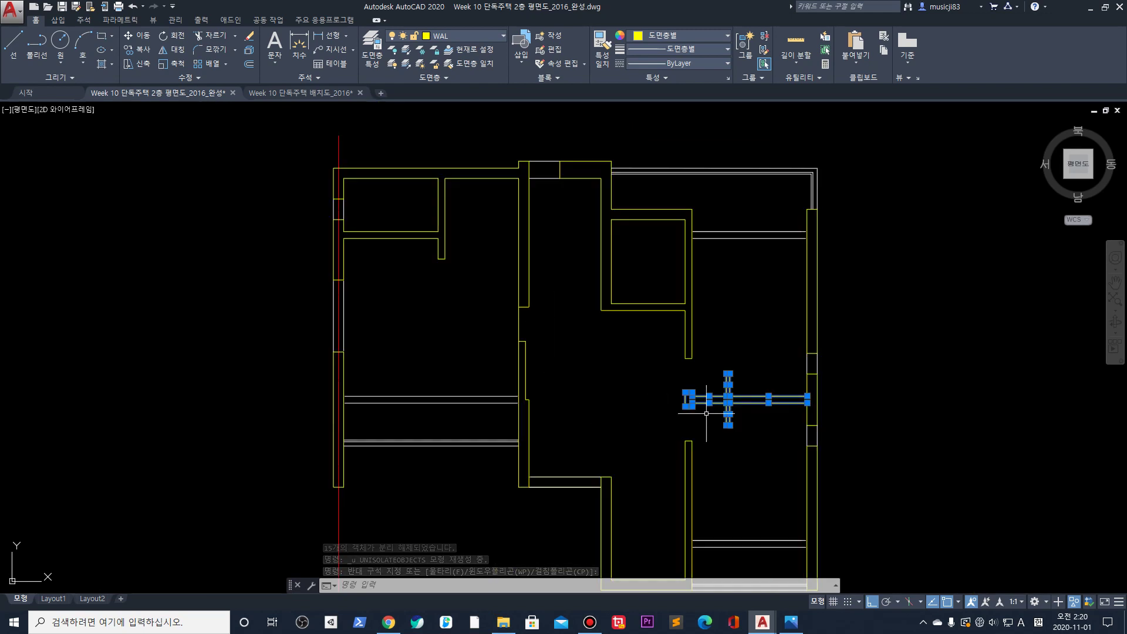
scroll(710, 402, "down", 2)
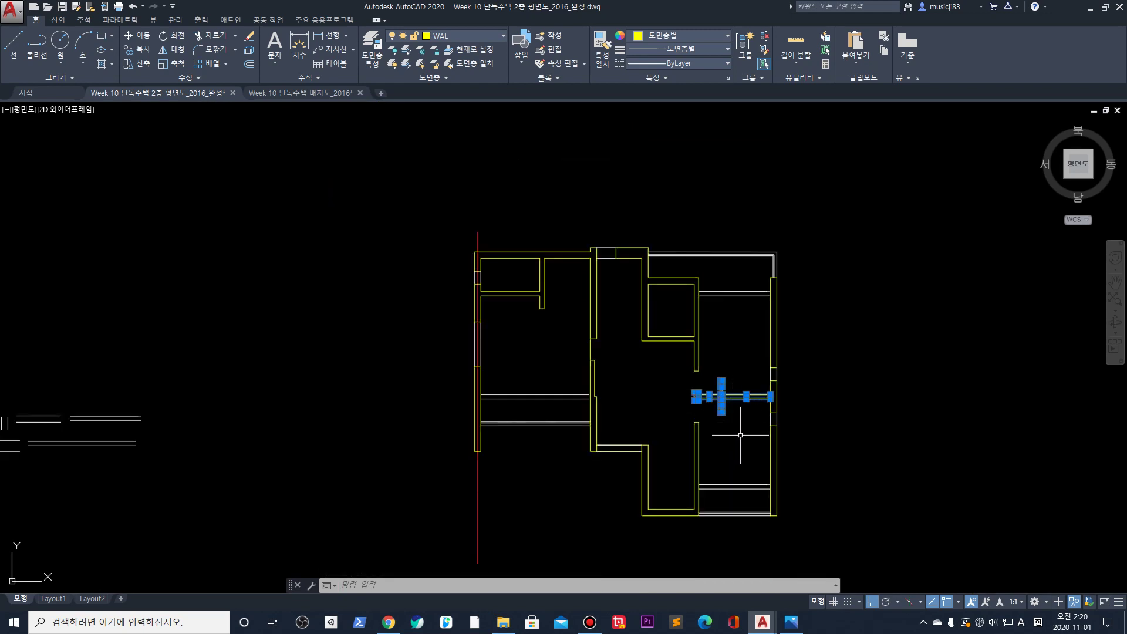
key("Escape")
key("Escape")
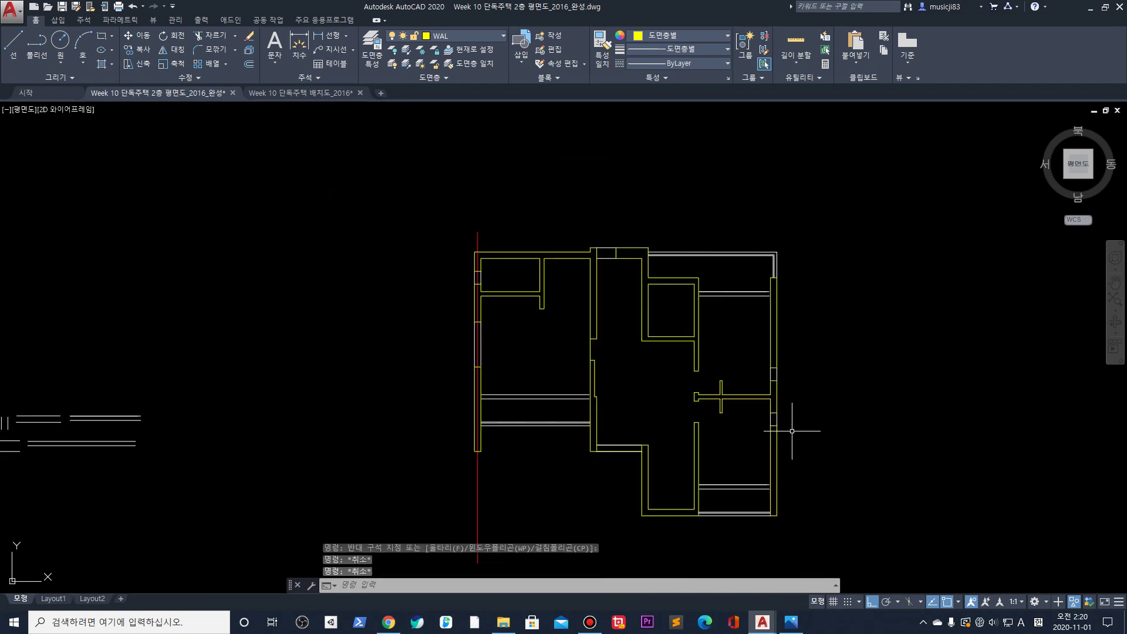
Copy the walls, veranda lines and the single X1 grid line of the floor plan to the clipboard
left_click(845, 528)
left_click(410, 216)
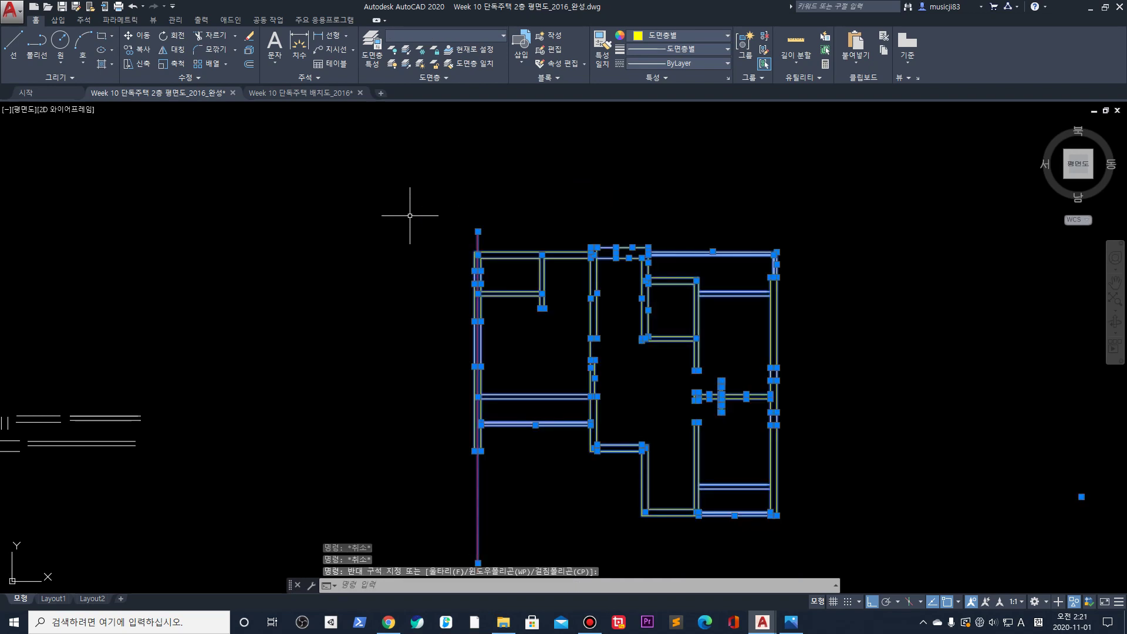
key("ctrl+c")
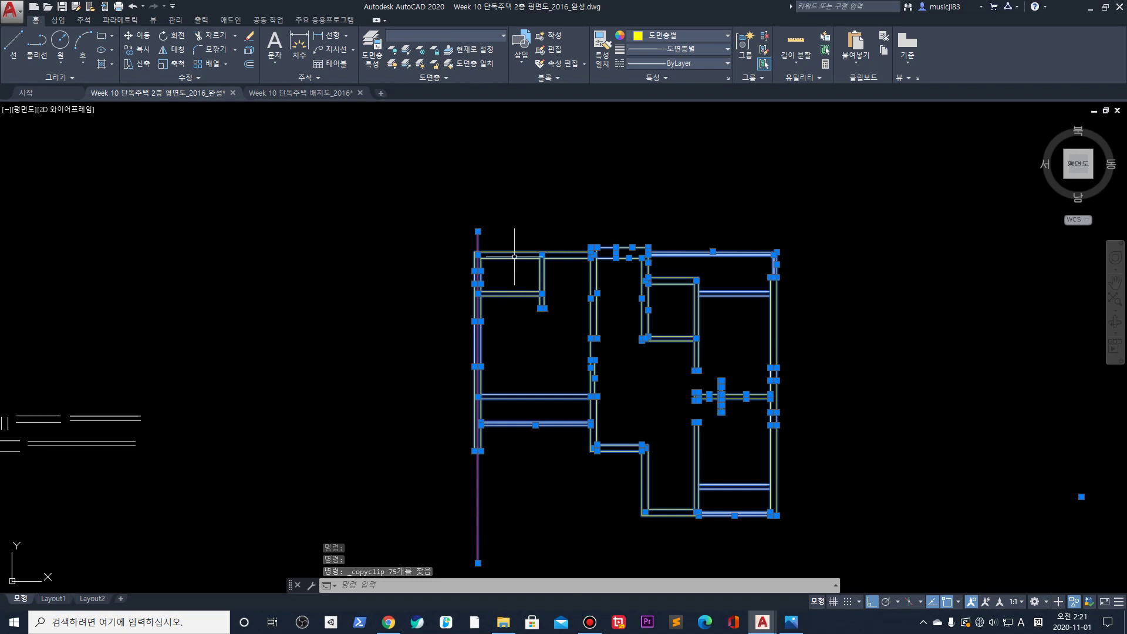
key("Escape")
Undo the last HIDEOBJECTS applied to the grid lines
scroll(502, 249, "up", 4)
scroll(502, 247, "down", 2)
scroll(503, 245, "up", 2)
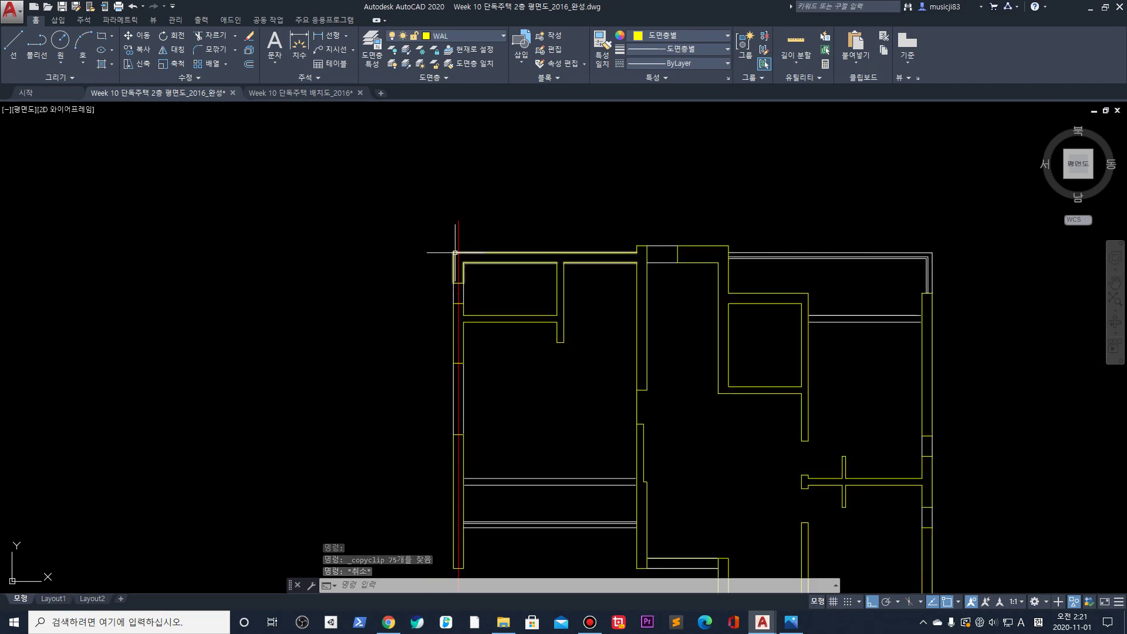
key("ctrl+z")
key("ctrl+z")
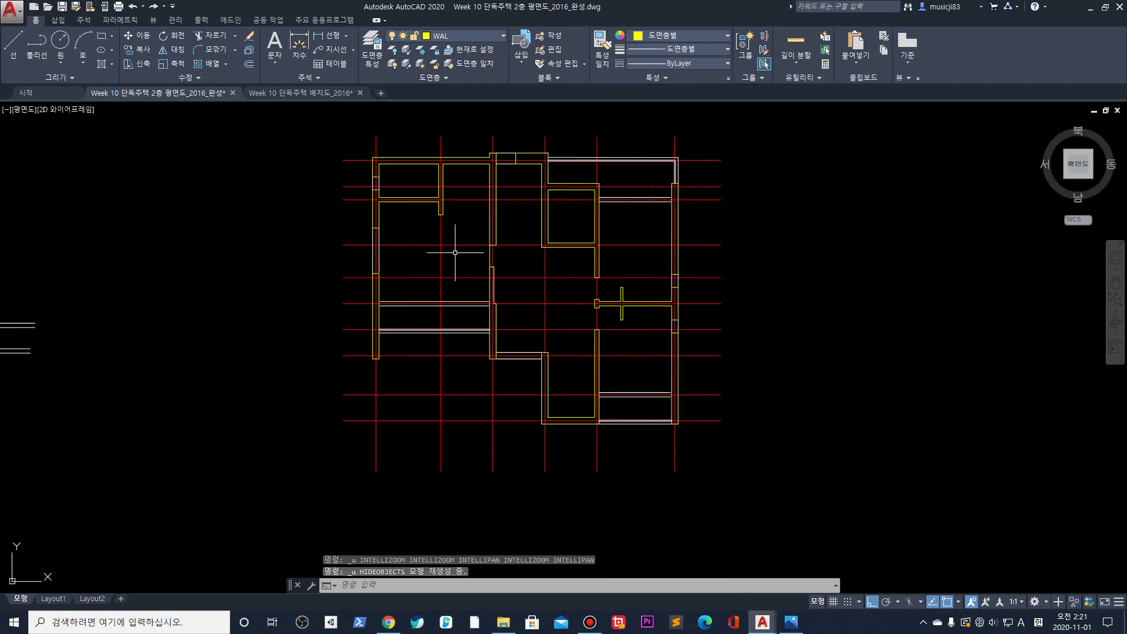
Hide all grid lines except the vertical X1 line and the uppermost horizontal line with HIDEOBJECTS
scroll(388, 187, "up", 2)
scroll(388, 187, "down", 2)
left_click(771, 445)
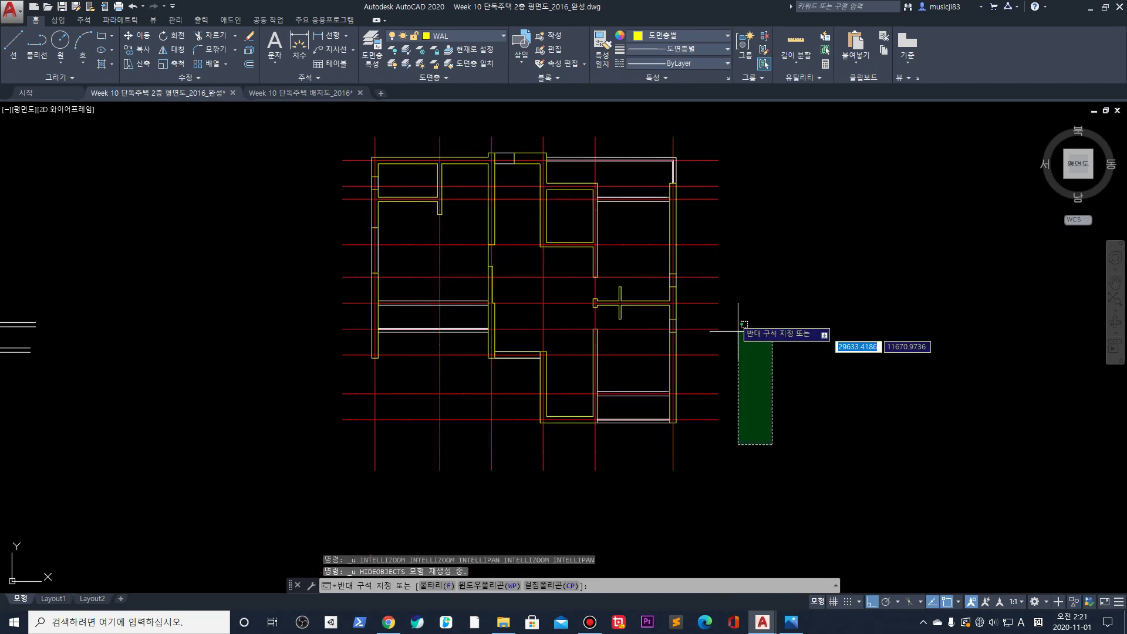
left_click(696, 188)
left_click(751, 464)
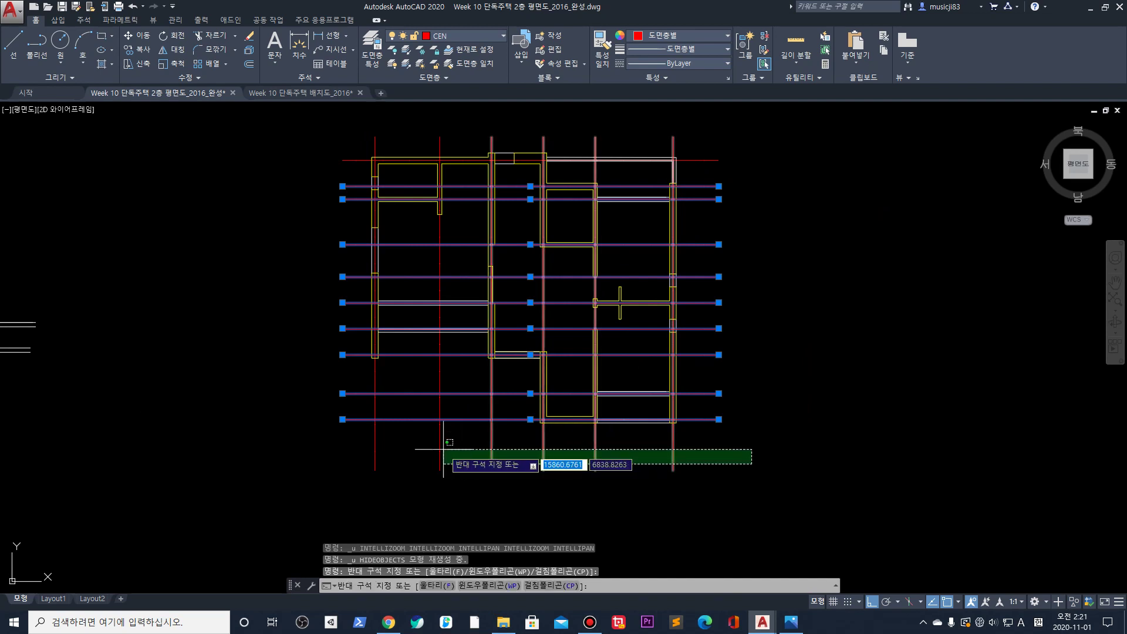
left_click(436, 446)
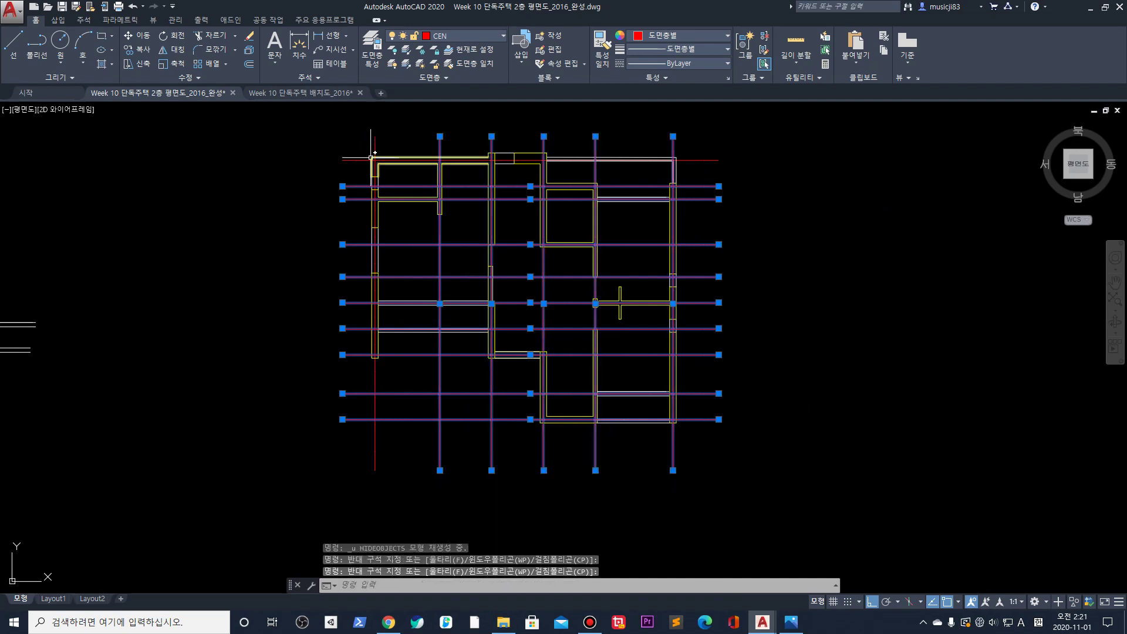
type("hide")
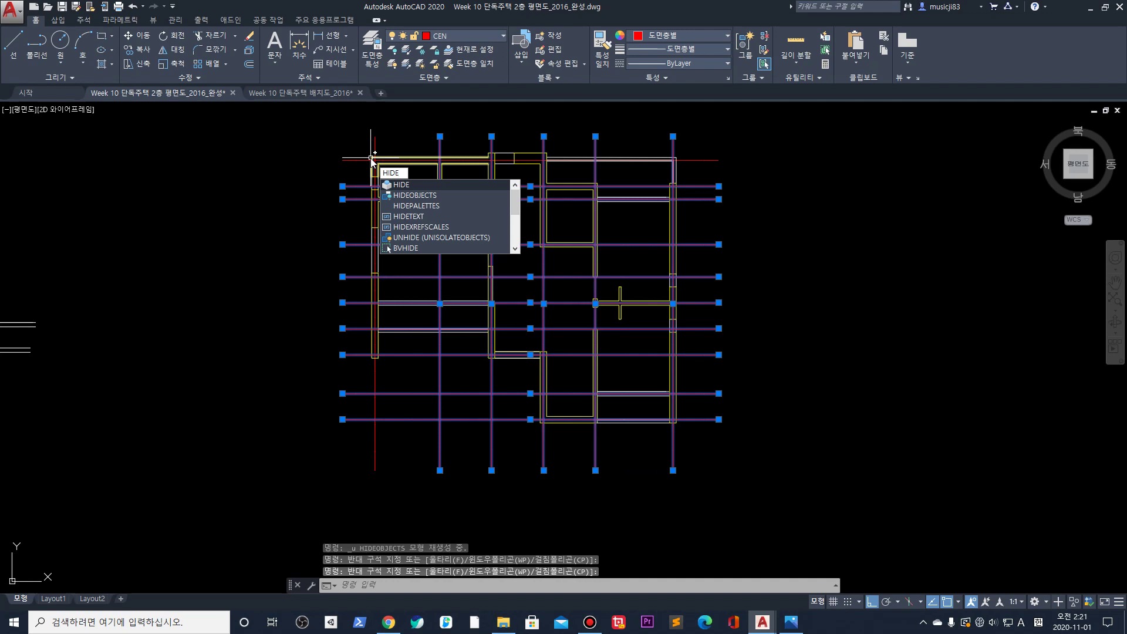
key("Down")
key("Return")
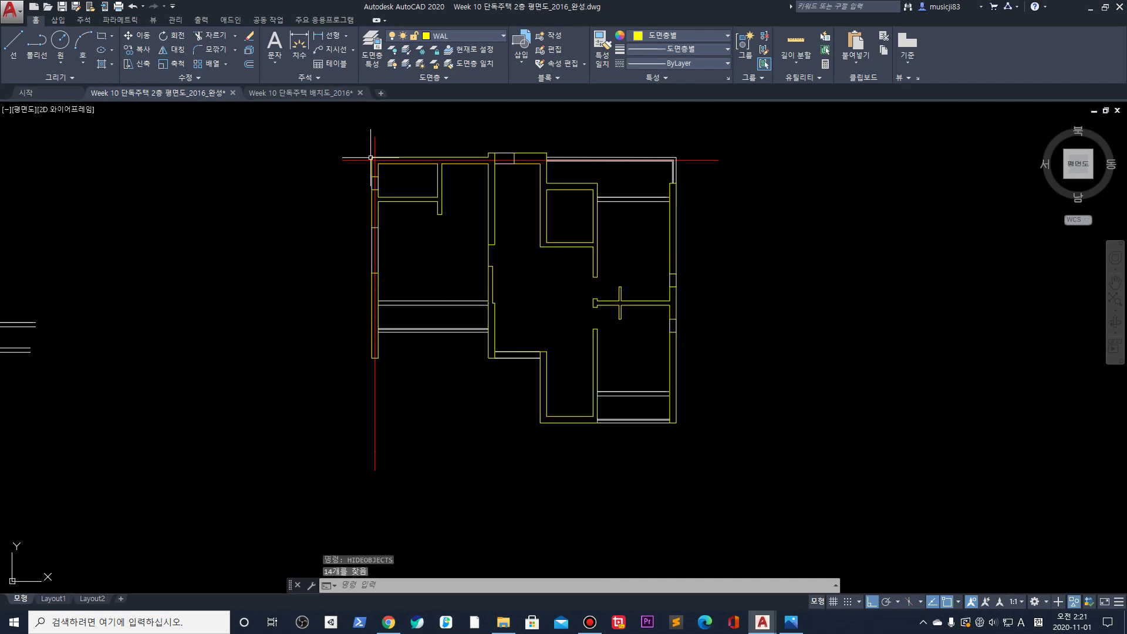
Copy the walls, veranda lines and two remaining grid lines, and paste them beside the sheet in Week 10 단독주택 배치도_2016
left_click(720, 489)
left_click(335, 129)
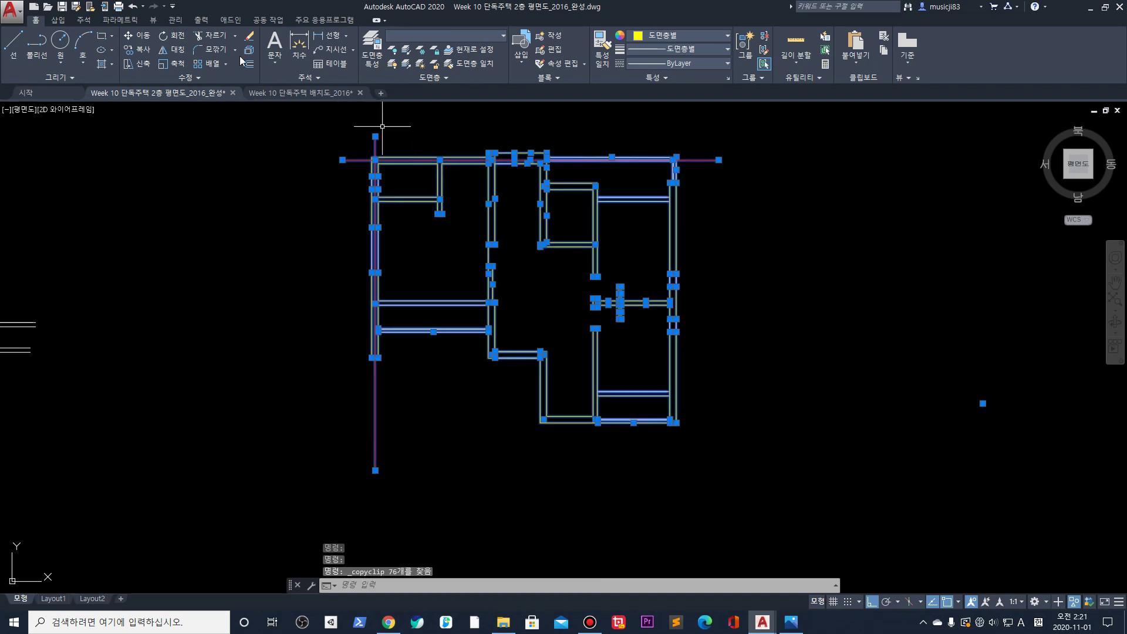
left_click(300, 92)
scroll(532, 304, "down", 4)
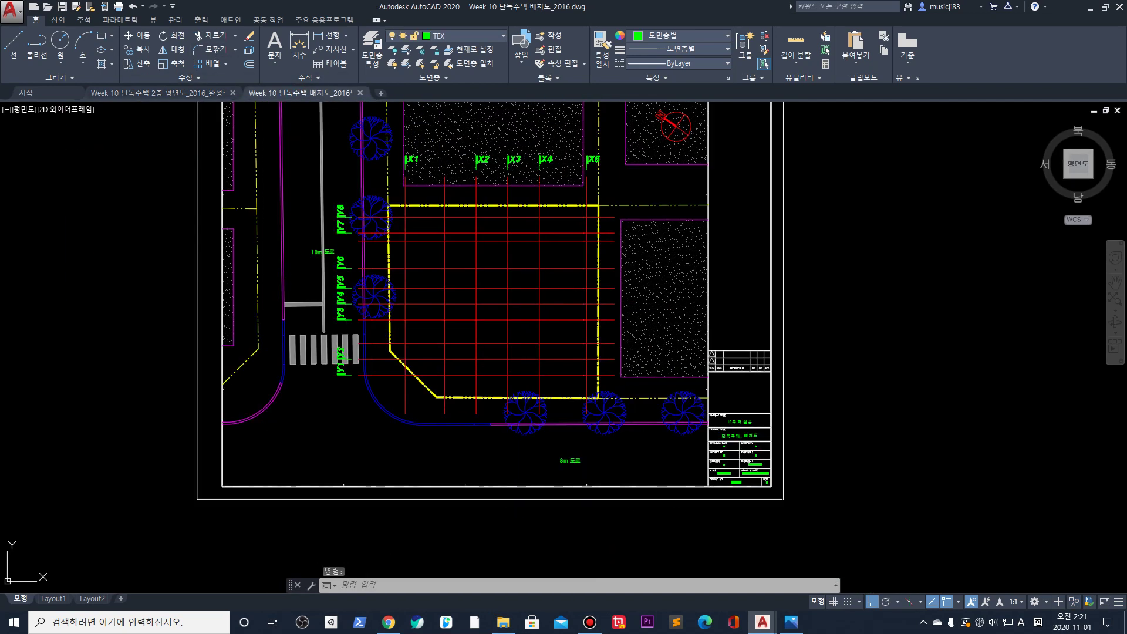
key("ctrl+v")
key("Escape")
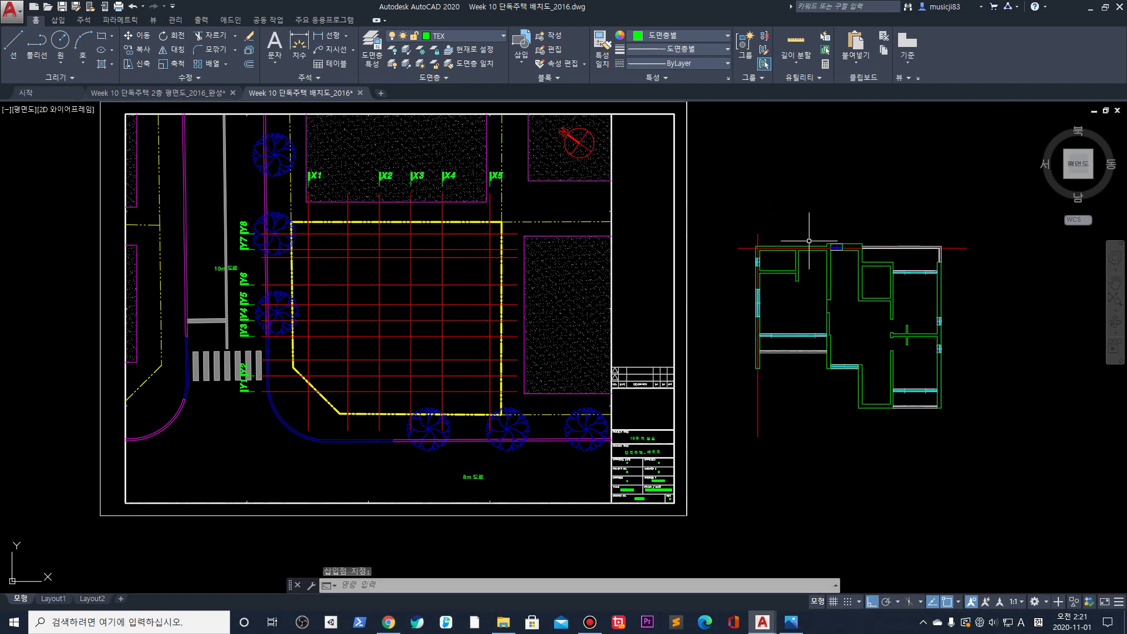
Move the pasted floor plan from its grid line intersection onto the X1/Y8 grid intersection of the site plan, with Ortho off
left_click(995, 452)
left_click(738, 202)
scroll(763, 241, "up", 3)
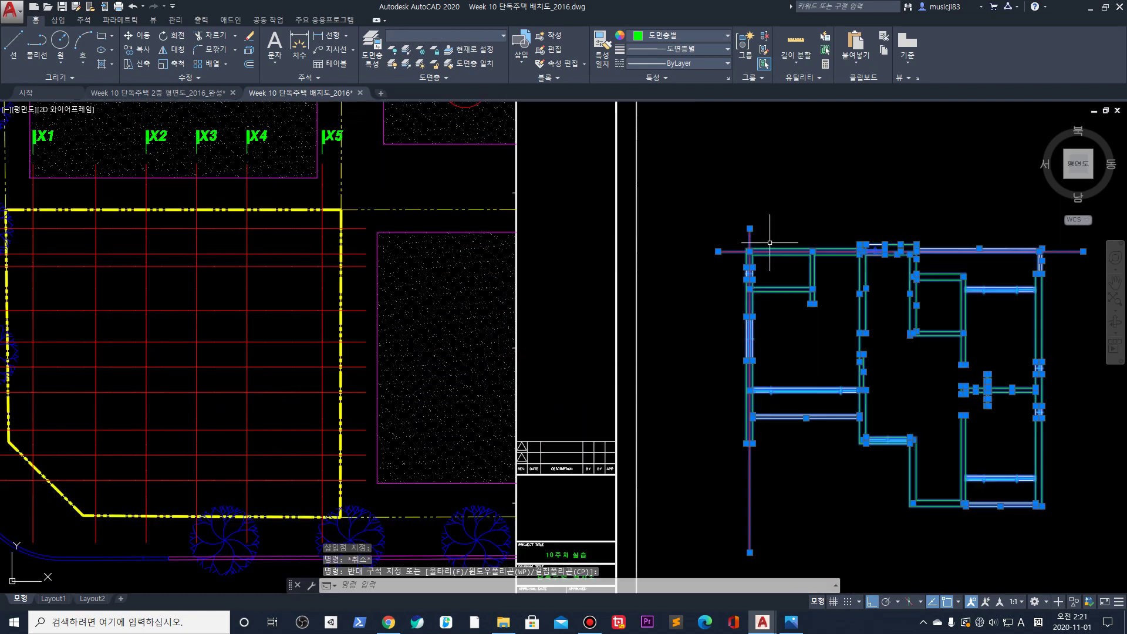
scroll(769, 243, "down", 1)
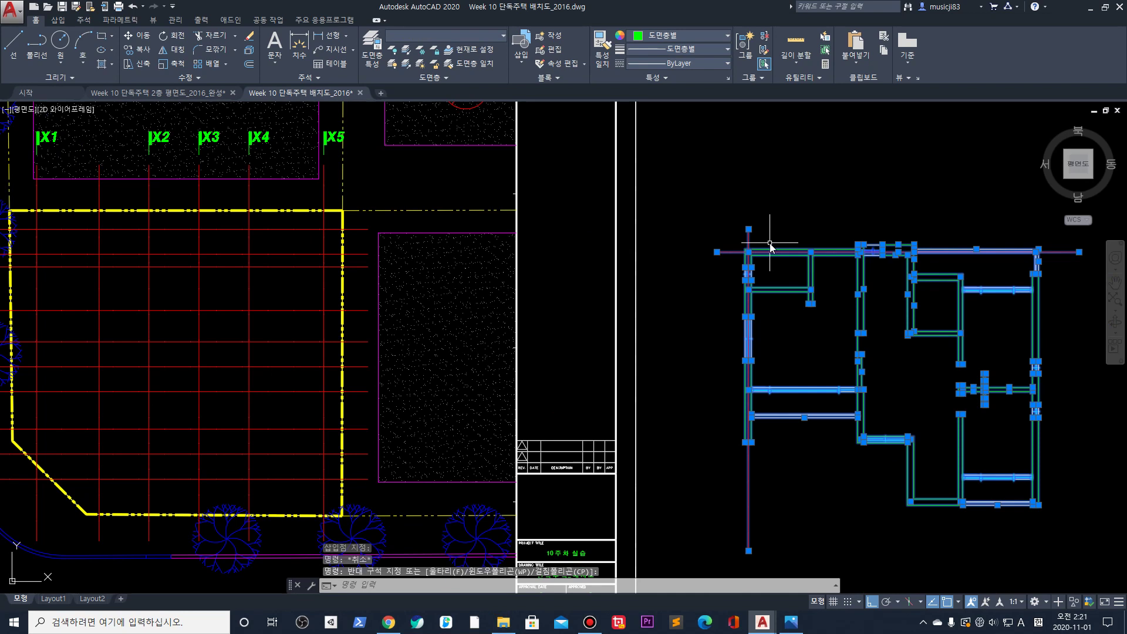
type("m")
key("Return")
scroll(775, 276, "up", 5)
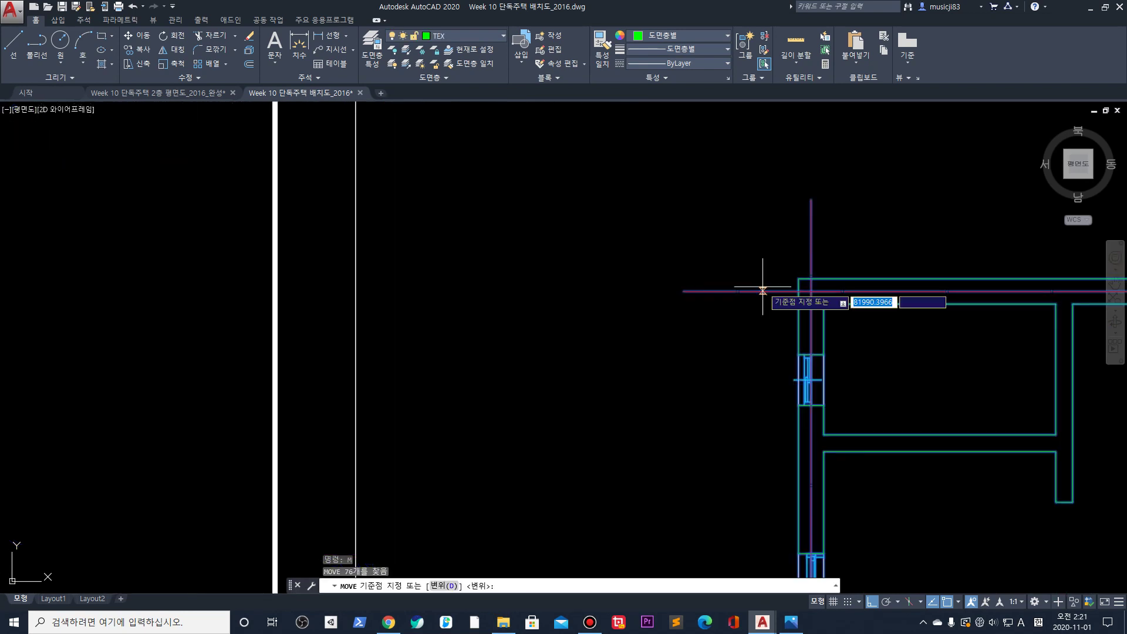
left_click(810, 290)
scroll(810, 290, "down", 8)
scroll(643, 331, "up", 4)
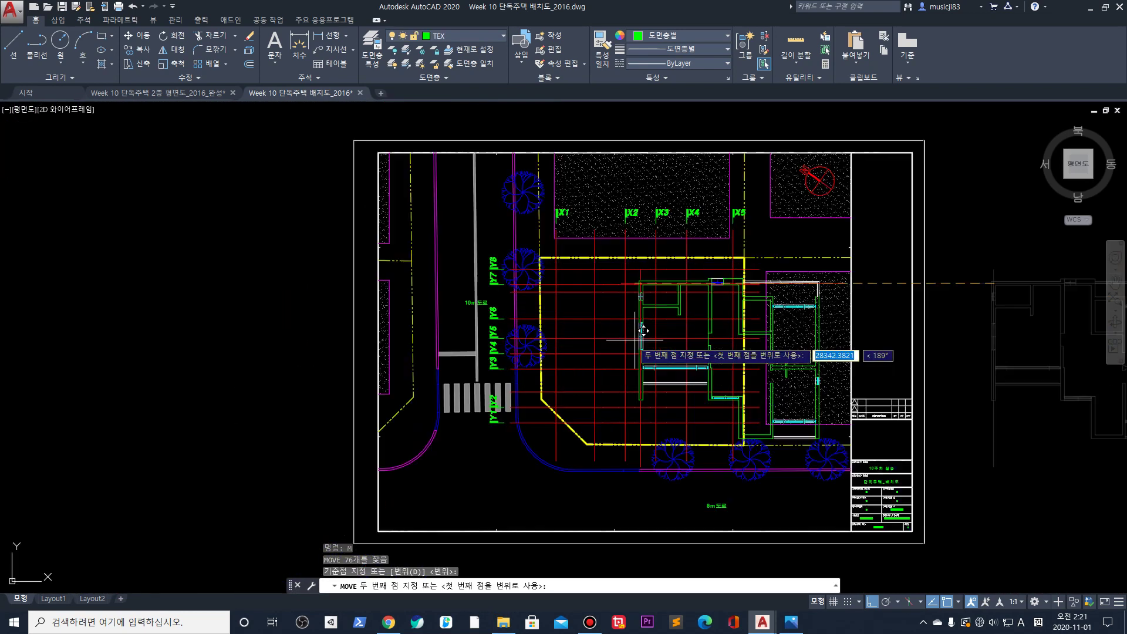
scroll(643, 331, "up", 2)
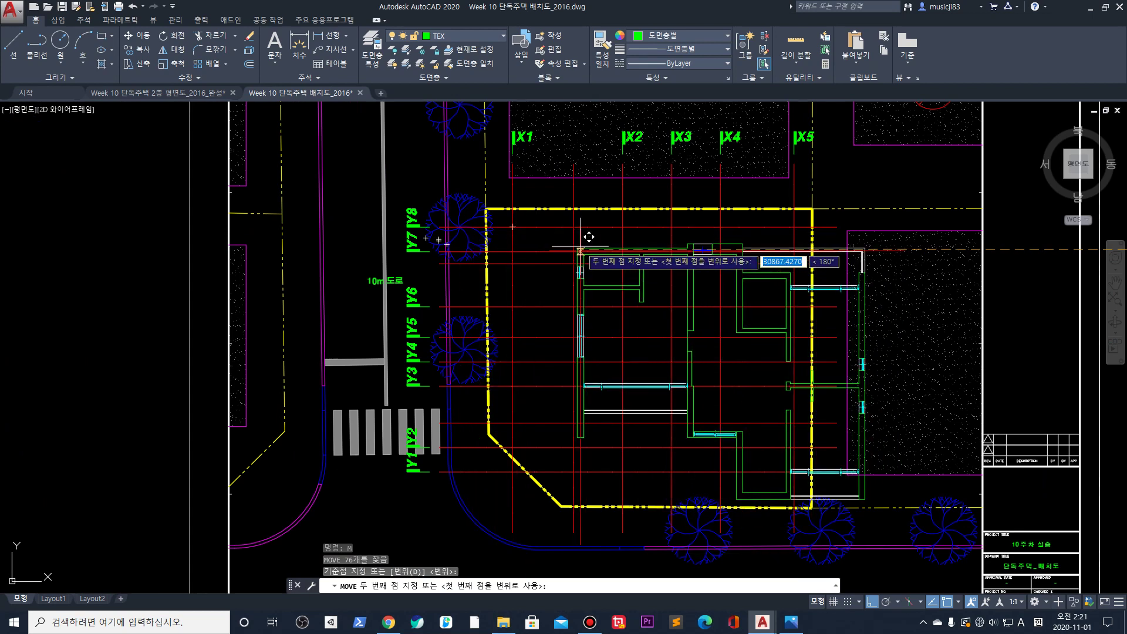
key("F8")
scroll(520, 229, "up", 4)
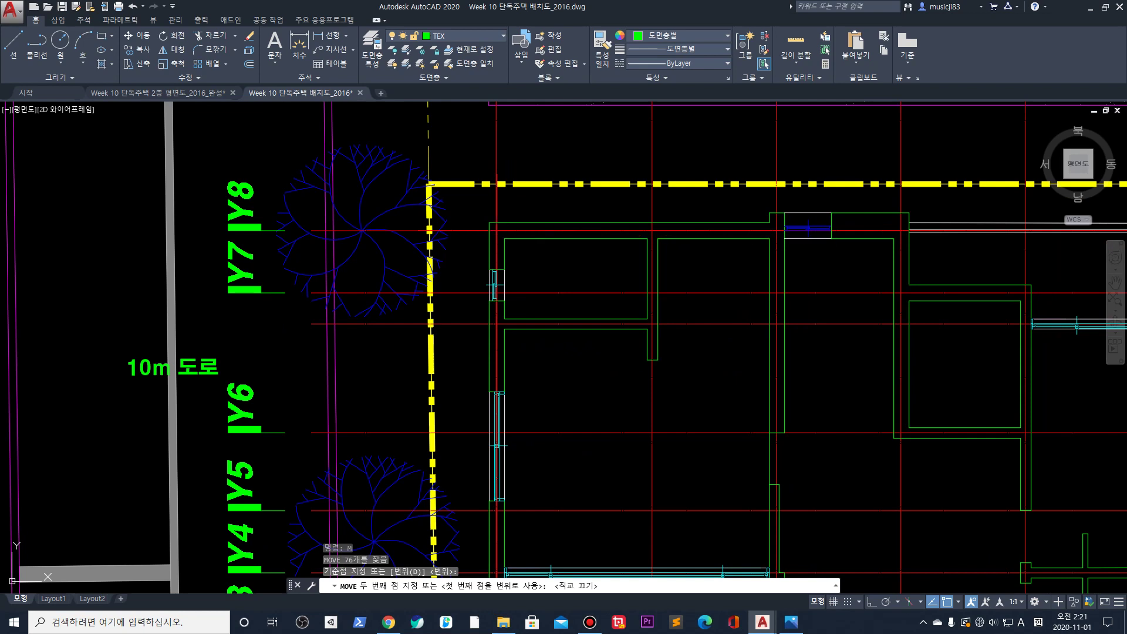
left_click(496, 230)
scroll(727, 331, "down", 5)
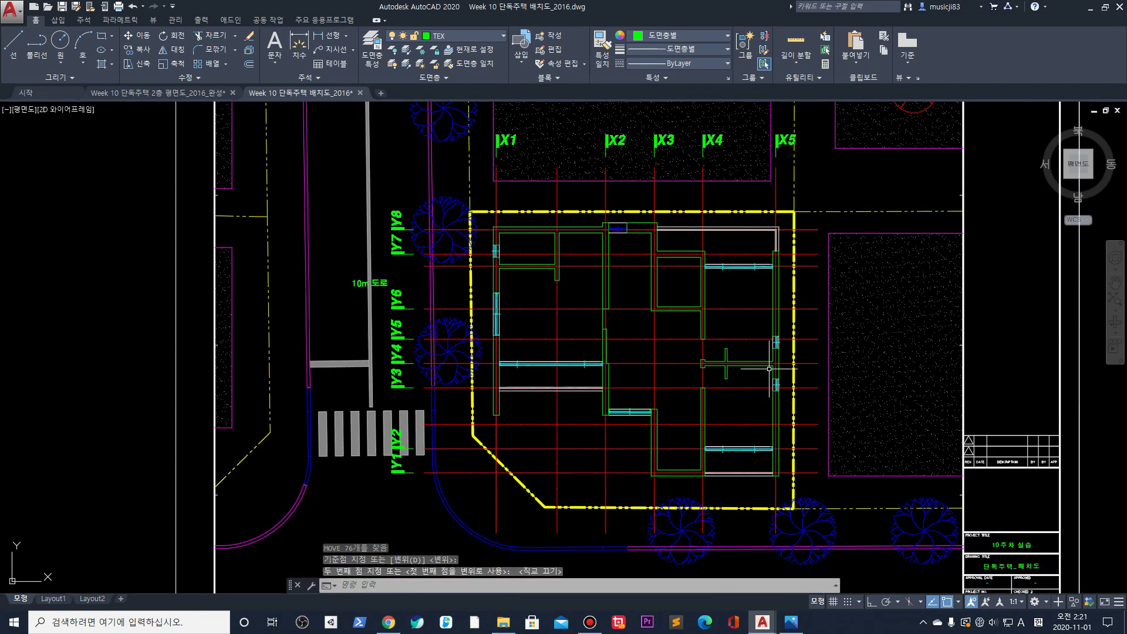
key("Escape")
key("Escape")
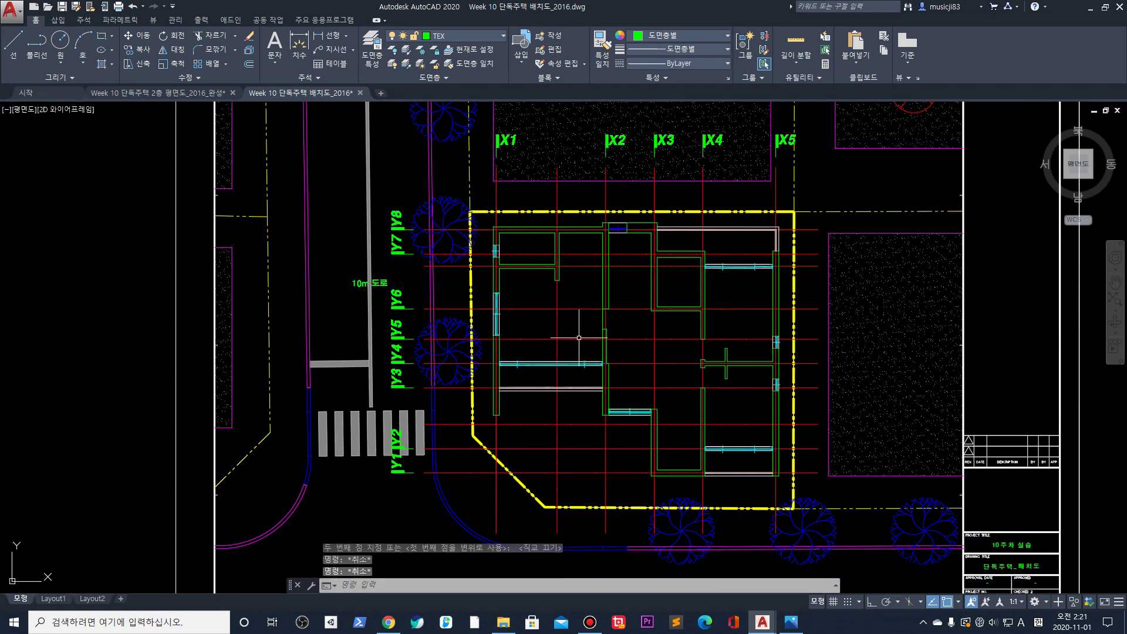
scroll(488, 210, "up", 2)
scroll(488, 209, "down", 2)
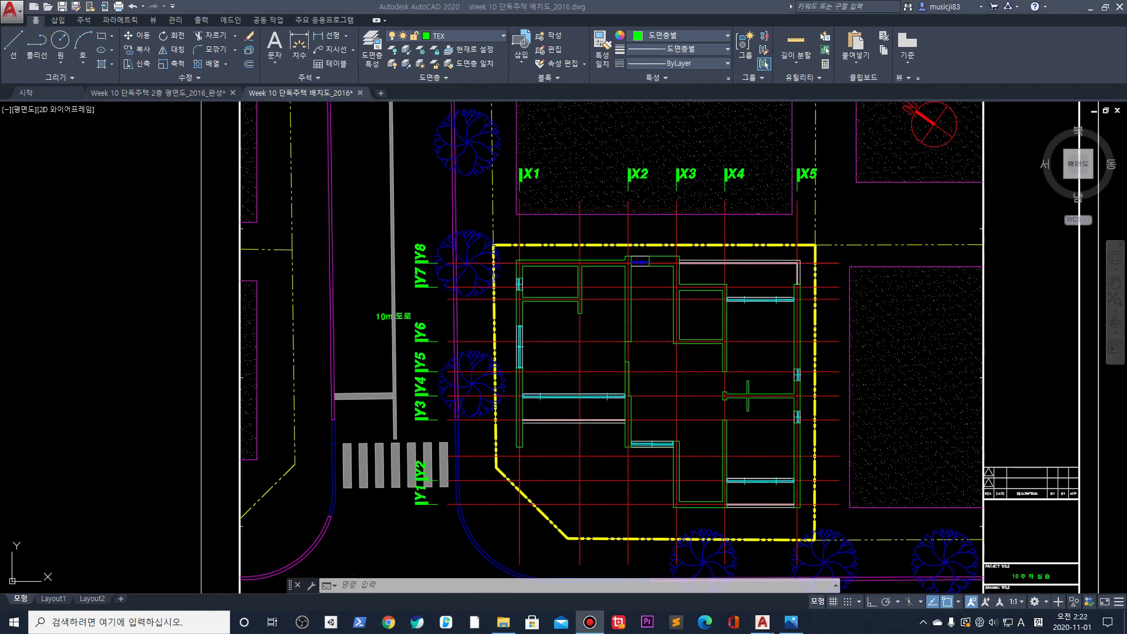
Switch to File Explorer and open the 10주차 단독주택 평면 배치 계획도면 작성 실습 folder under 2D 디지털디자인 Lecture Source in 개인작업파일들
left_click(503, 622)
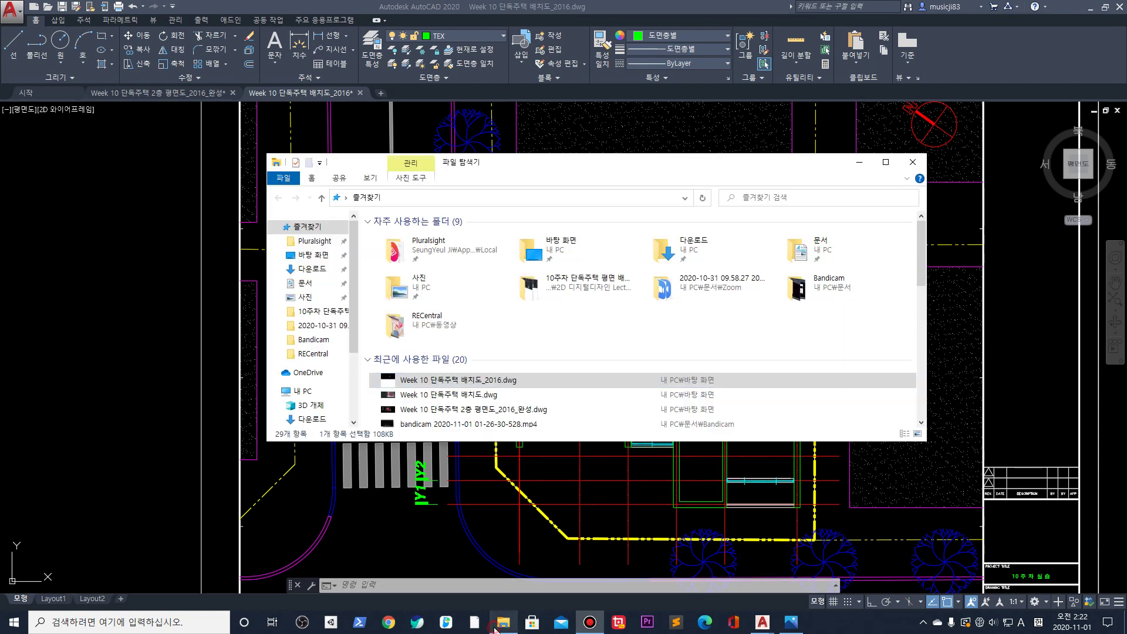
left_click(304, 283)
scroll(431, 399, "down", 2)
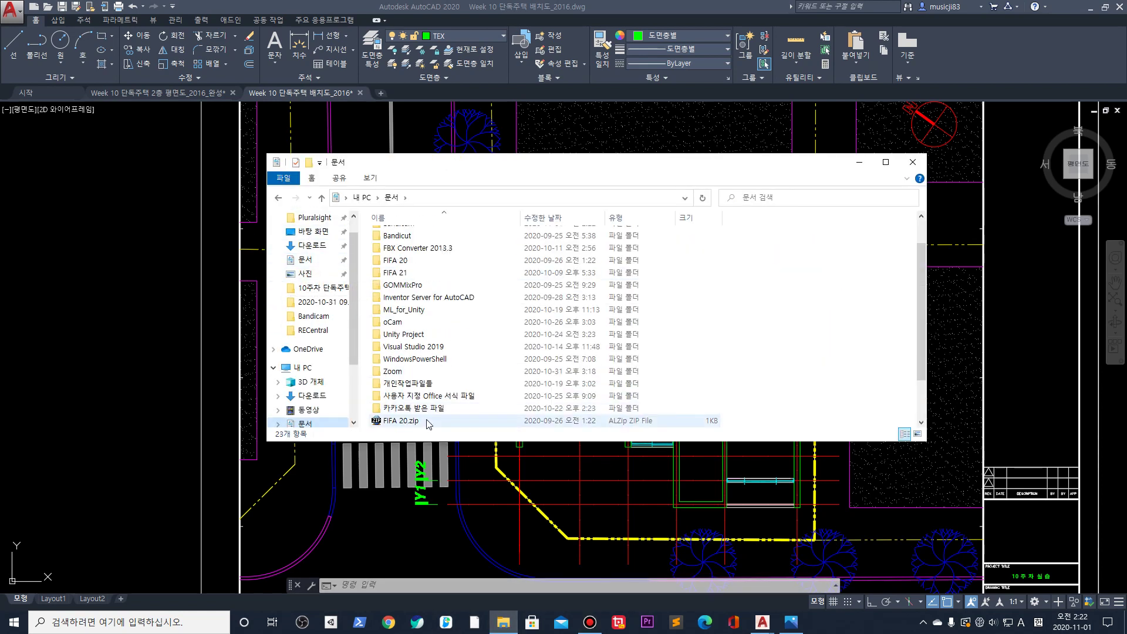
double_click(431, 386)
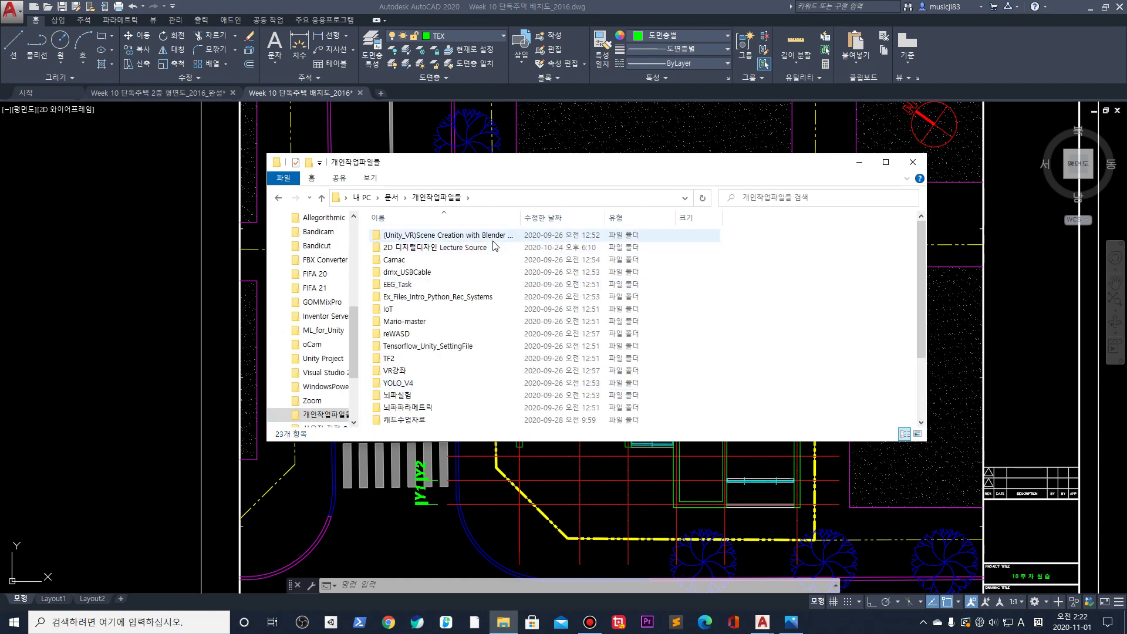
left_click(463, 248)
double_click(470, 248)
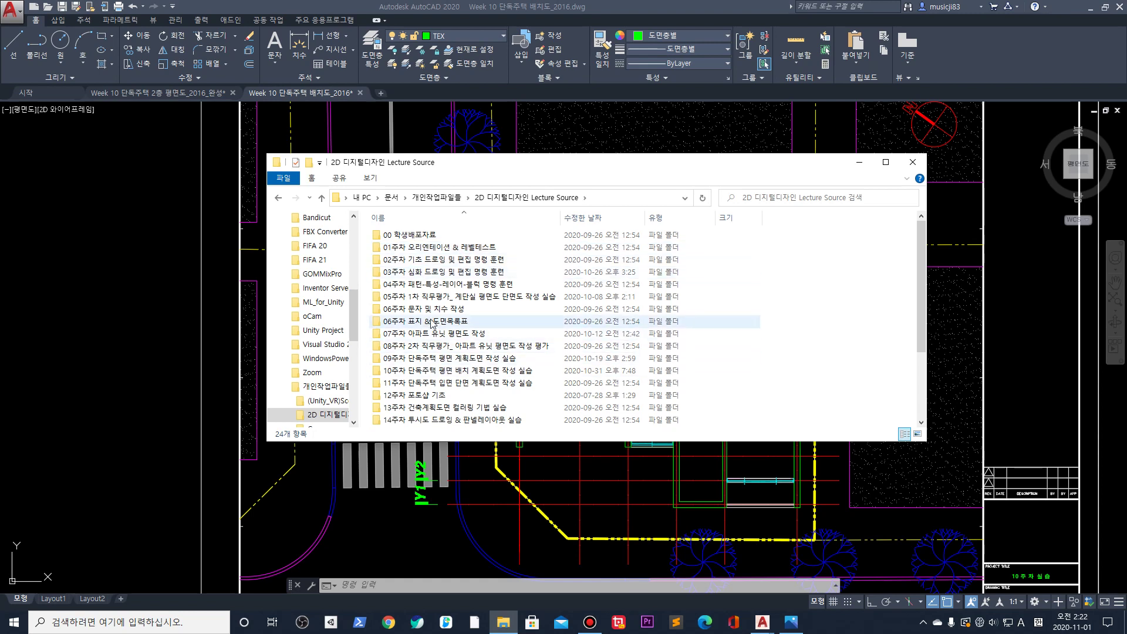
double_click(432, 379)
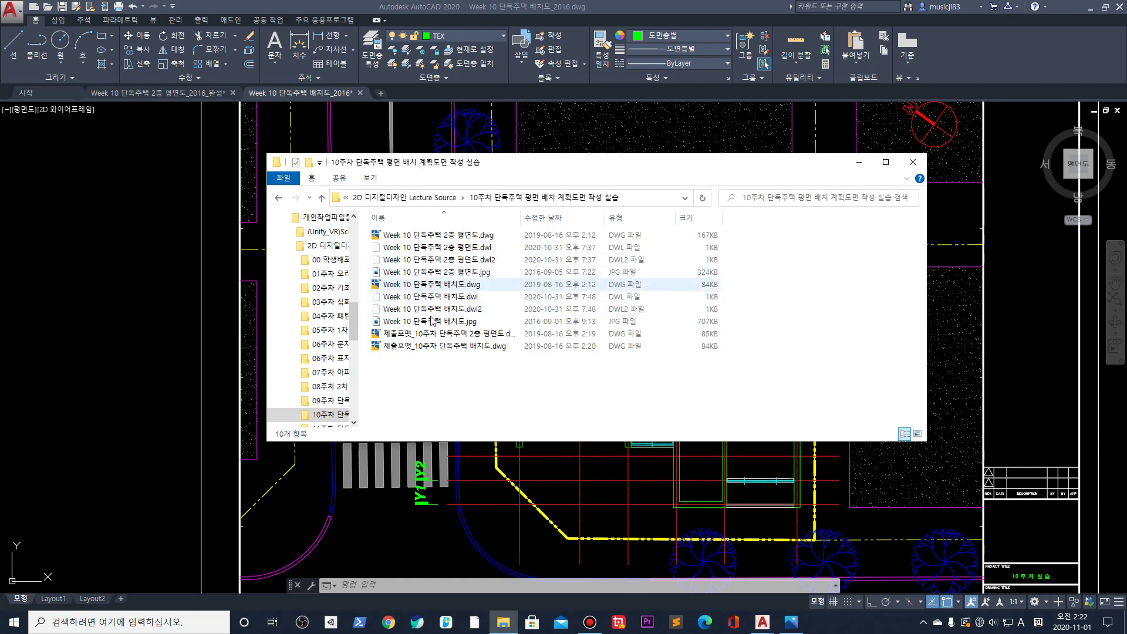
Examine the finished site layout in the reference image Week 10 단독주택 배치도.jpg and close it
left_click(432, 322)
double_click(432, 322)
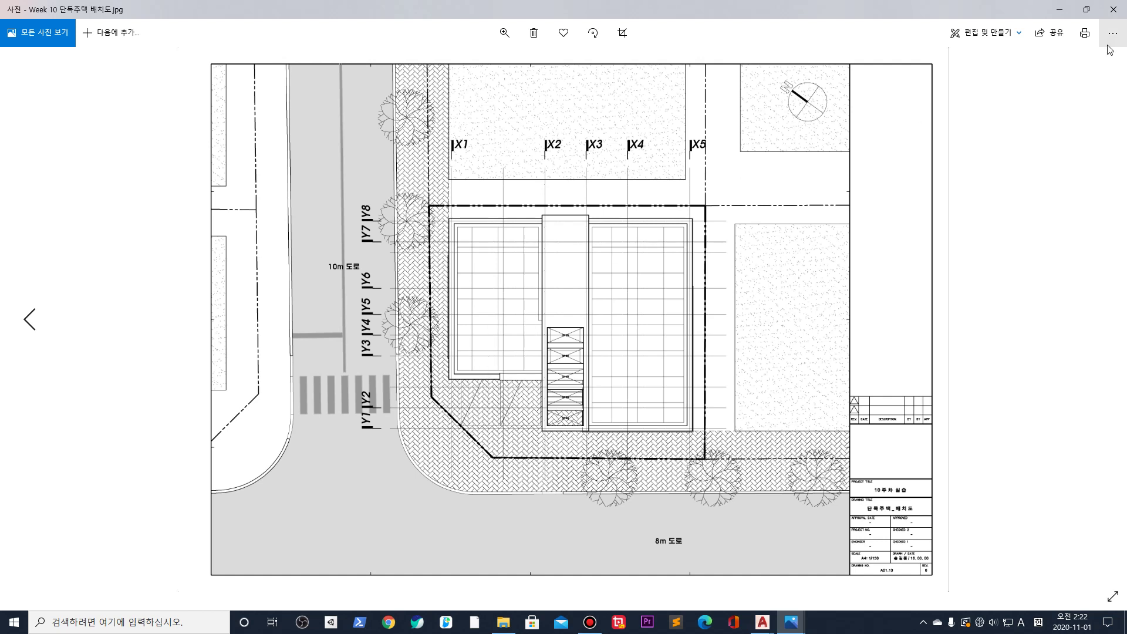
left_click(1114, 9)
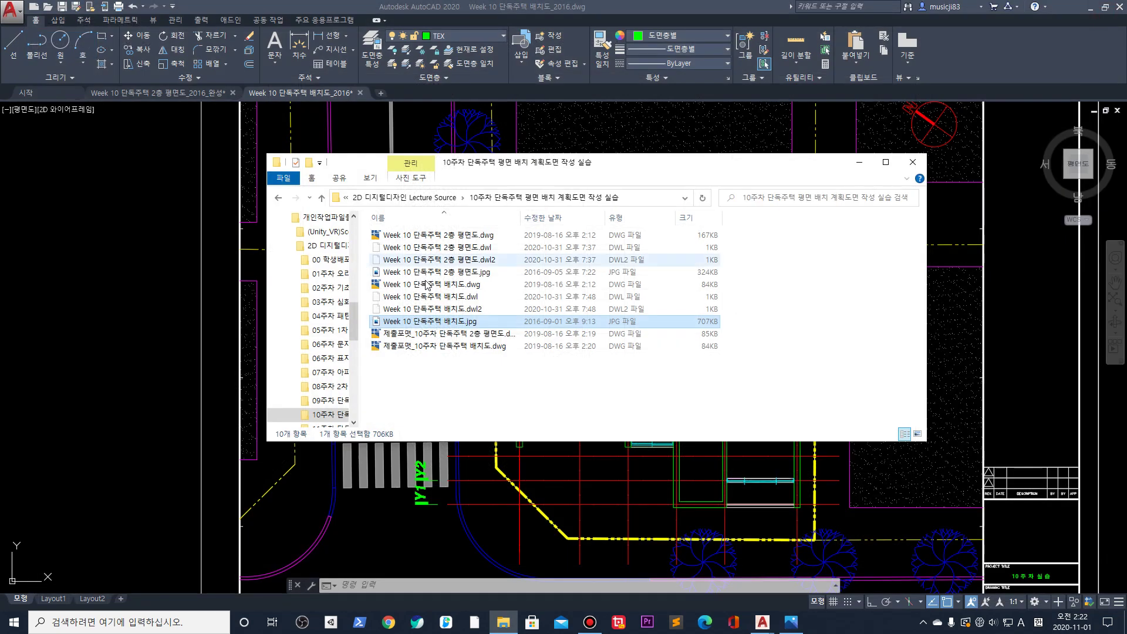
Examine the four house modeling images in the 09주차 단독주택 평면 계획도면 작성 실습 folder and return to the site plan drawing
left_click(420, 200)
double_click(429, 359)
double_click(408, 271)
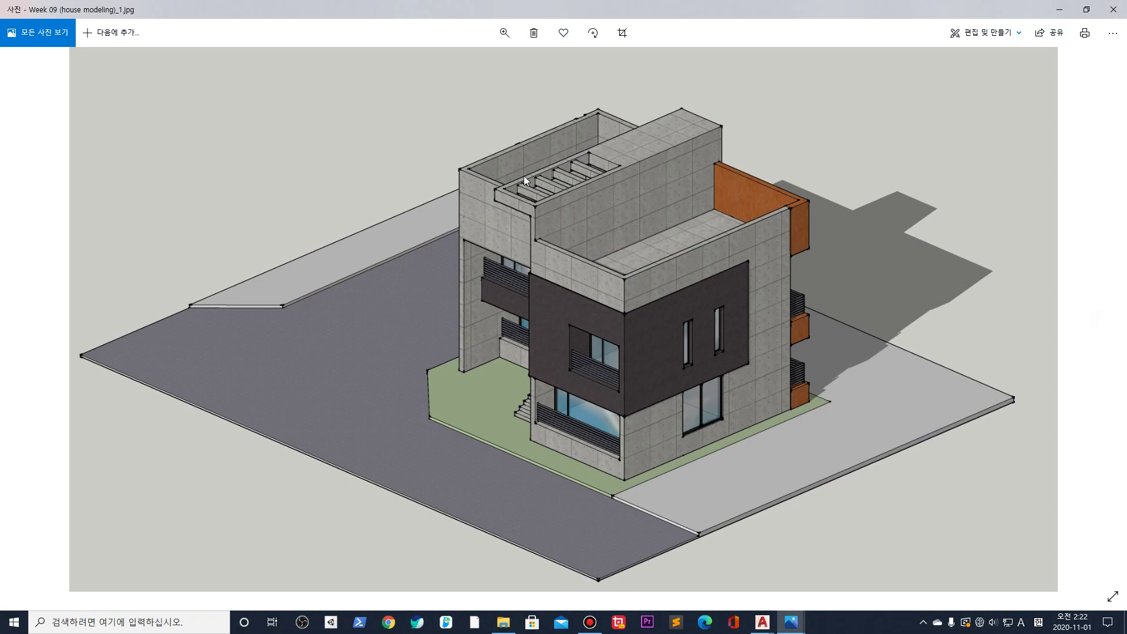
key("Right")
key("Right")
key("Right")
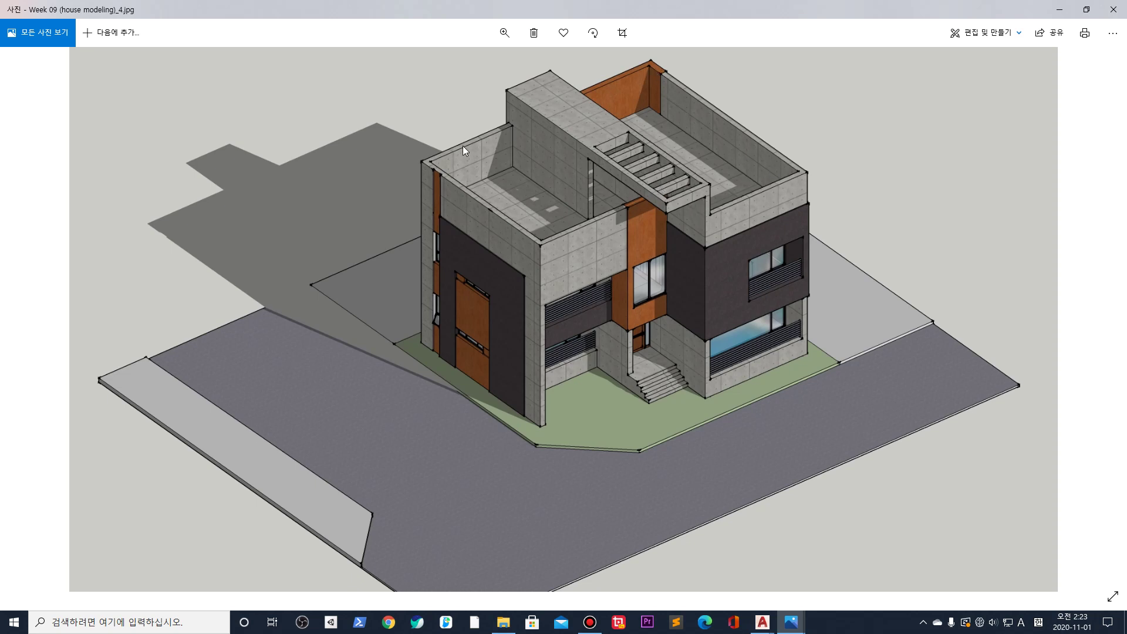
left_click(1060, 12)
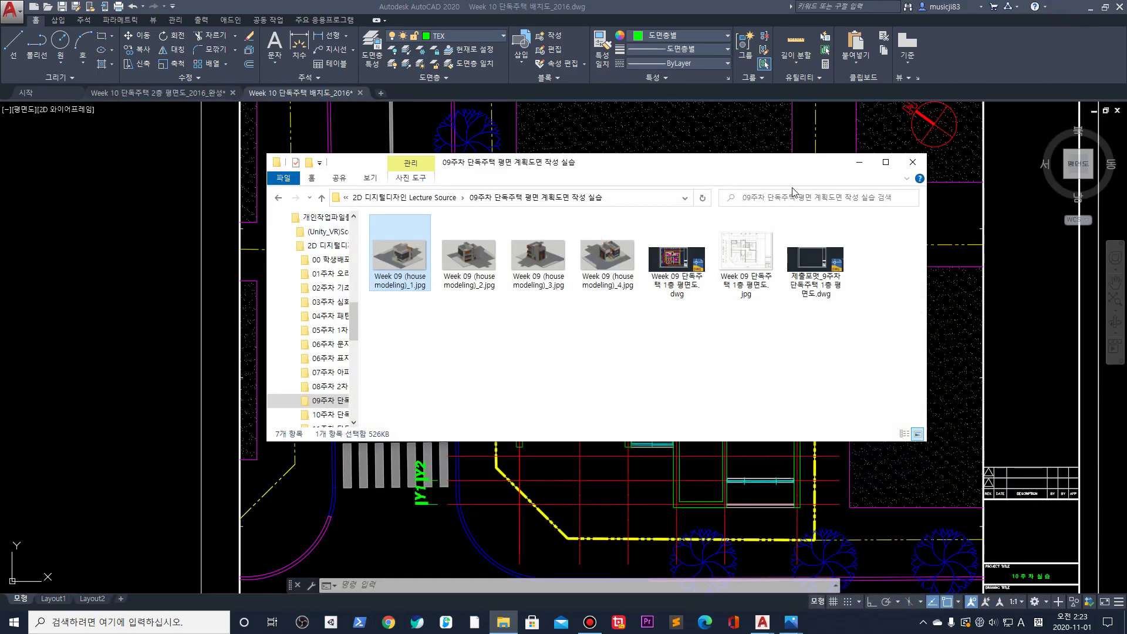
left_click(861, 166)
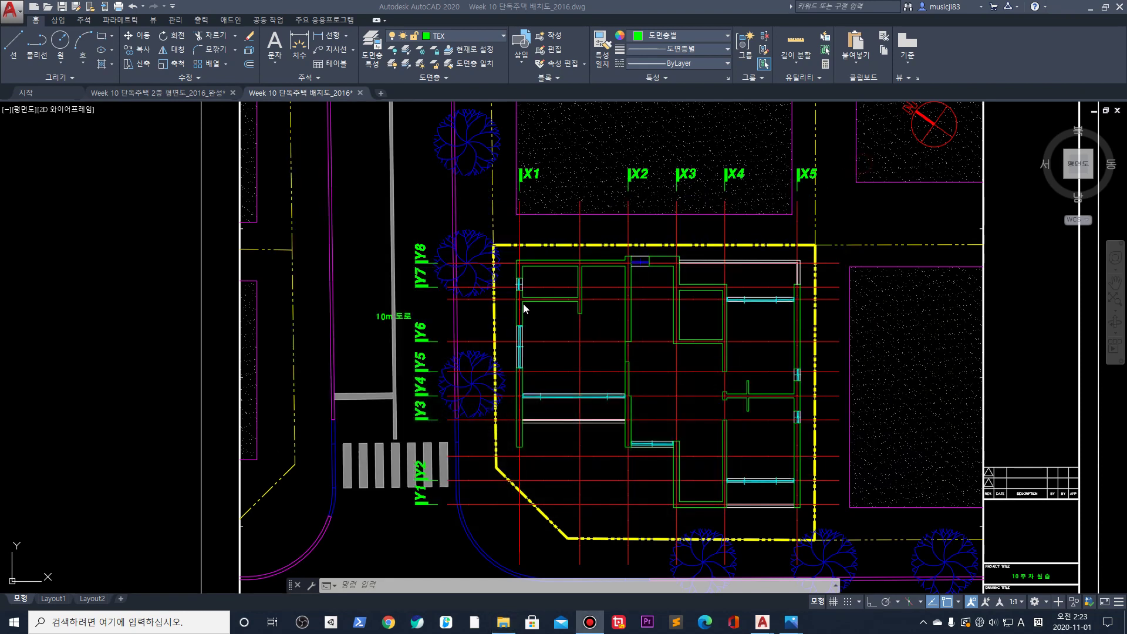
Examine the pasted floor plan's outer walls and veranda lines inside the site boundary
scroll(531, 296, "up", 4)
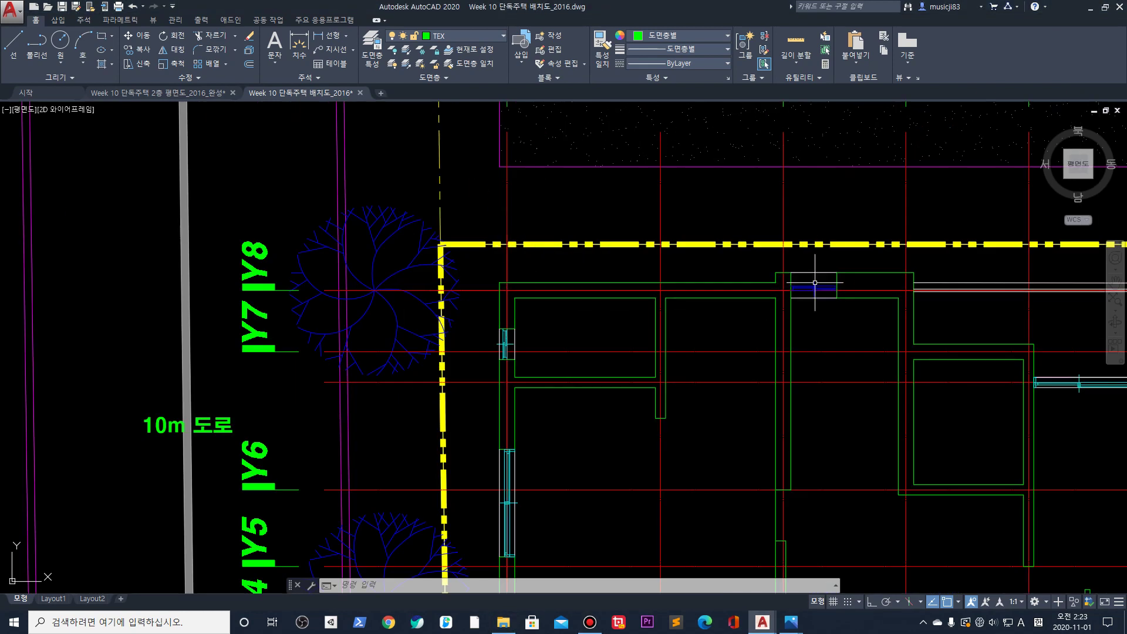
middle_click_drag(814, 283, 697, 276)
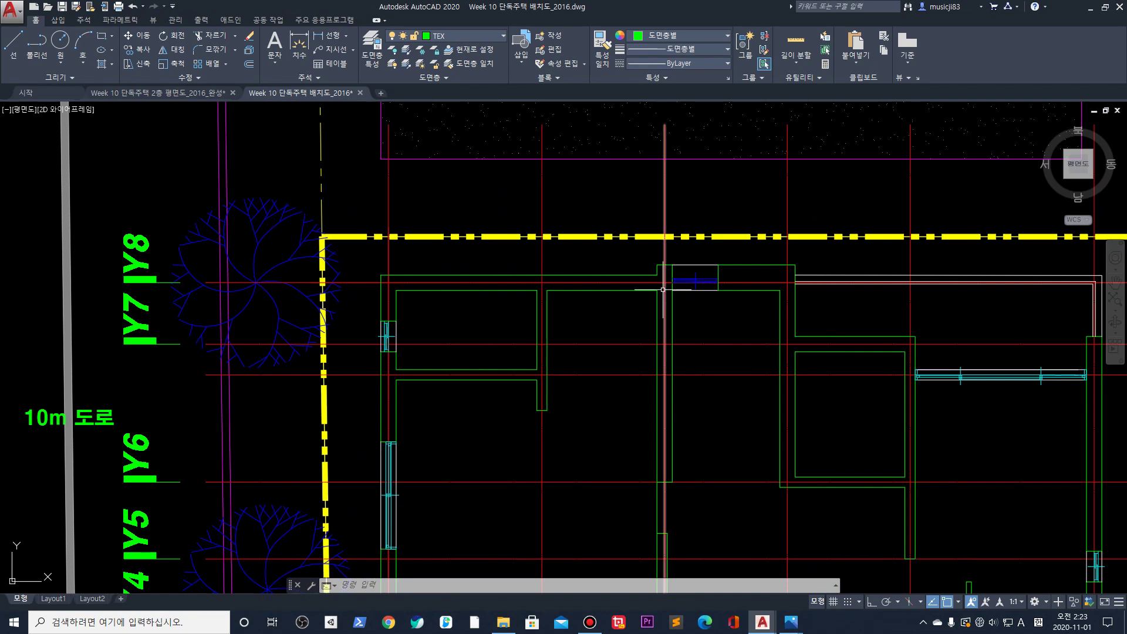
left_click(554, 274)
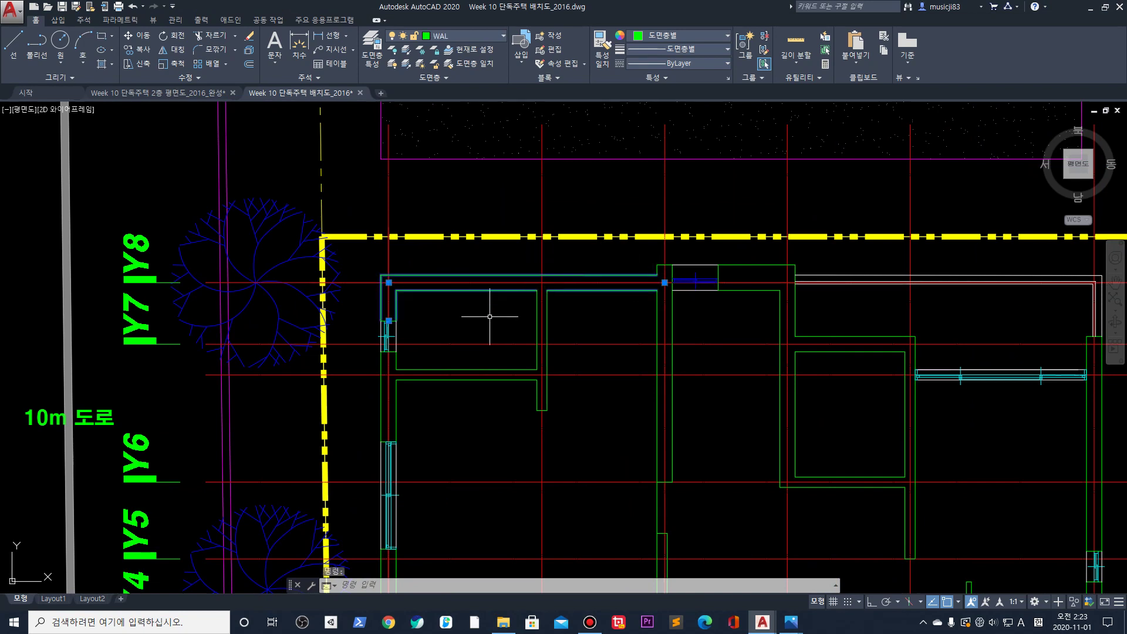
scroll(496, 317, "down", 4)
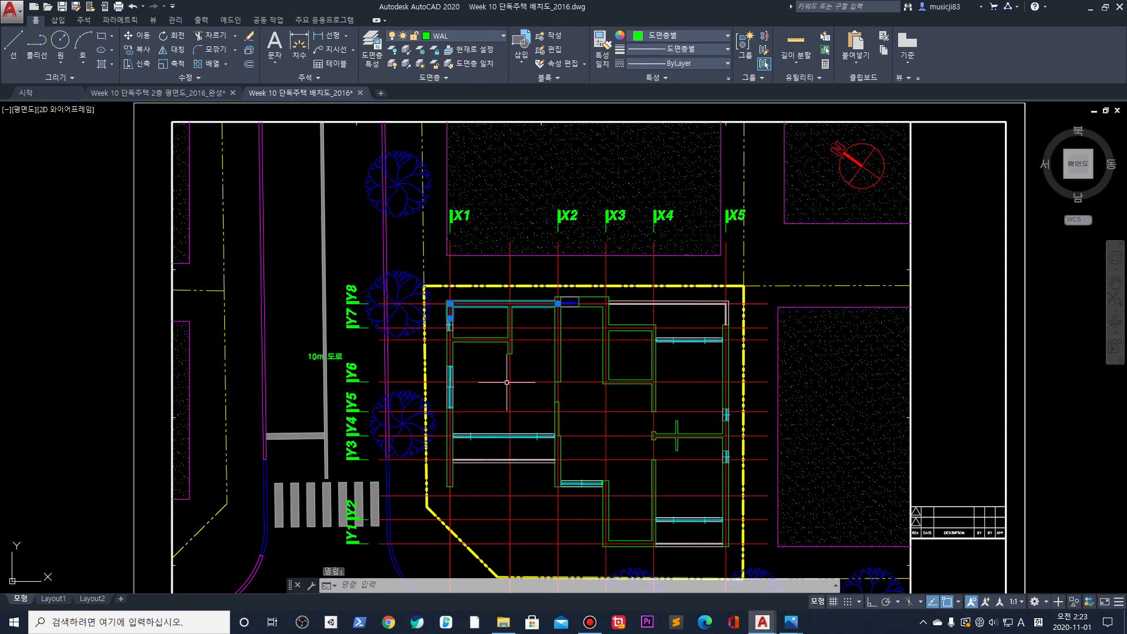
scroll(612, 317, "up", 6)
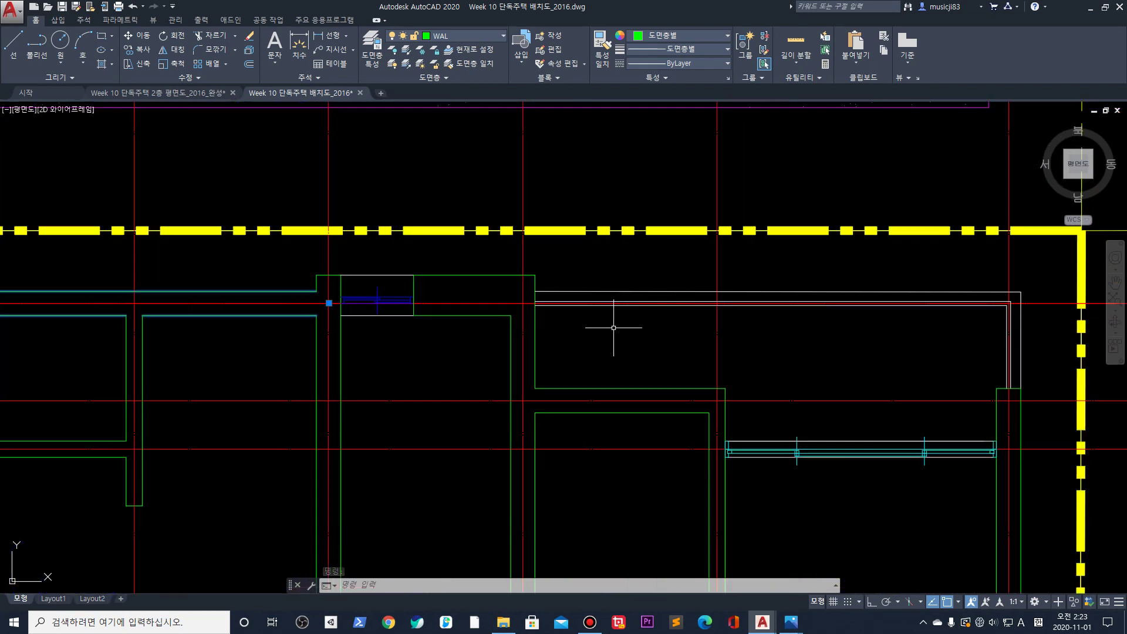
scroll(531, 276, "down", 2)
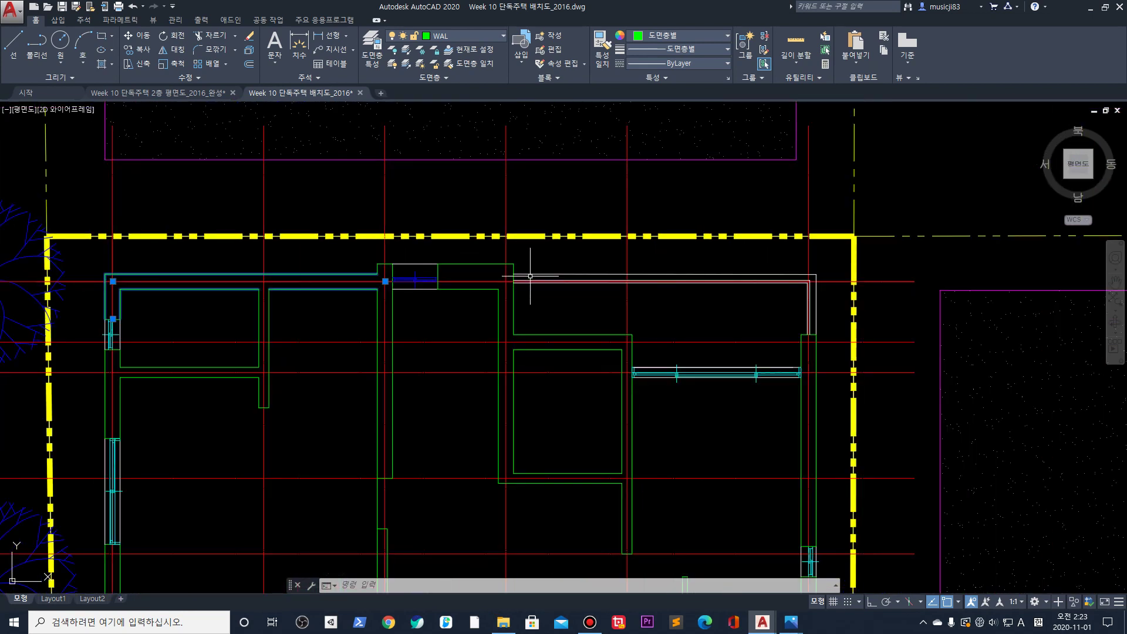
scroll(531, 276, "up", 9)
left_click(541, 295)
left_click(500, 237)
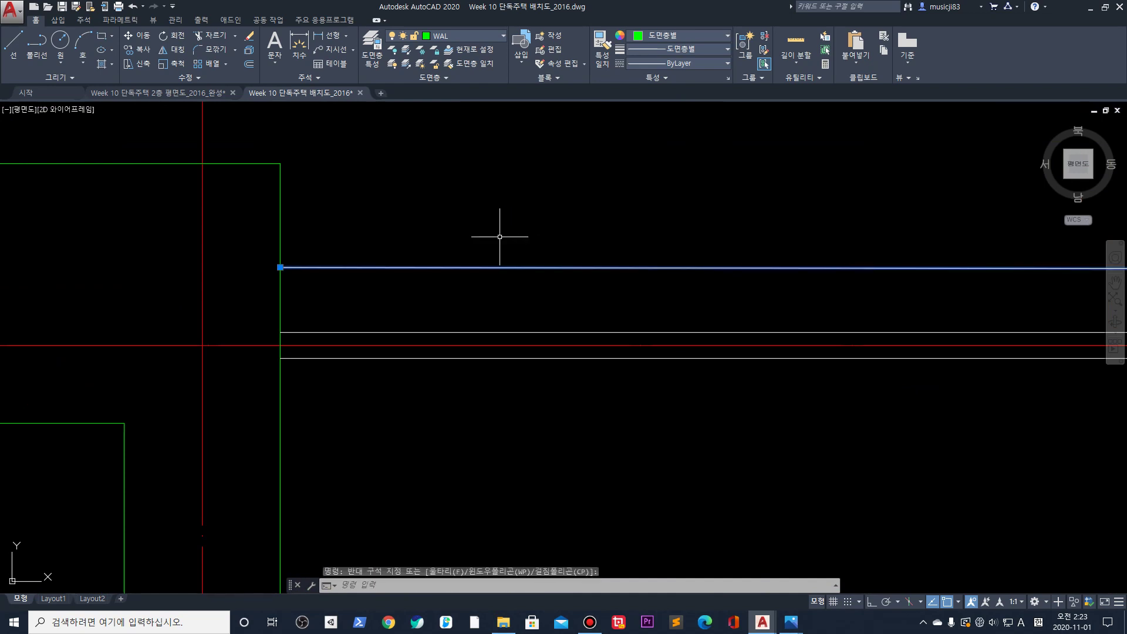
scroll(543, 297, "down", 4)
scroll(516, 327, "down", 3)
scroll(514, 335, "down", 2)
scroll(498, 335, "up", 2)
key("Escape")
key("Escape")
scroll(475, 334, "down", 2)
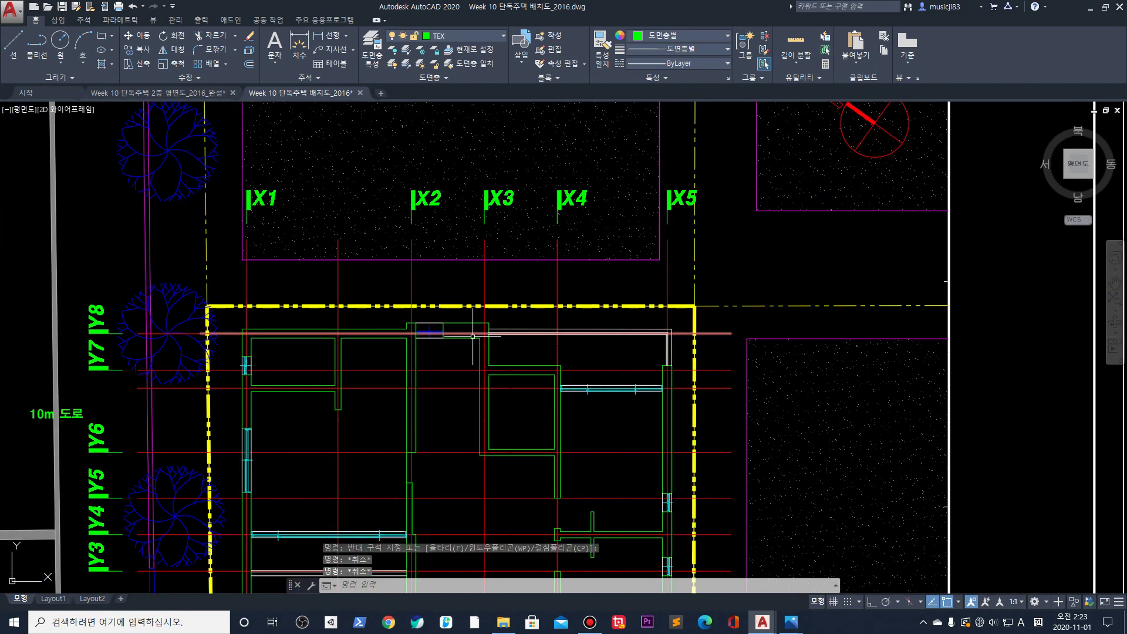
scroll(365, 239, "down", 1)
scroll(361, 246, "down", 3)
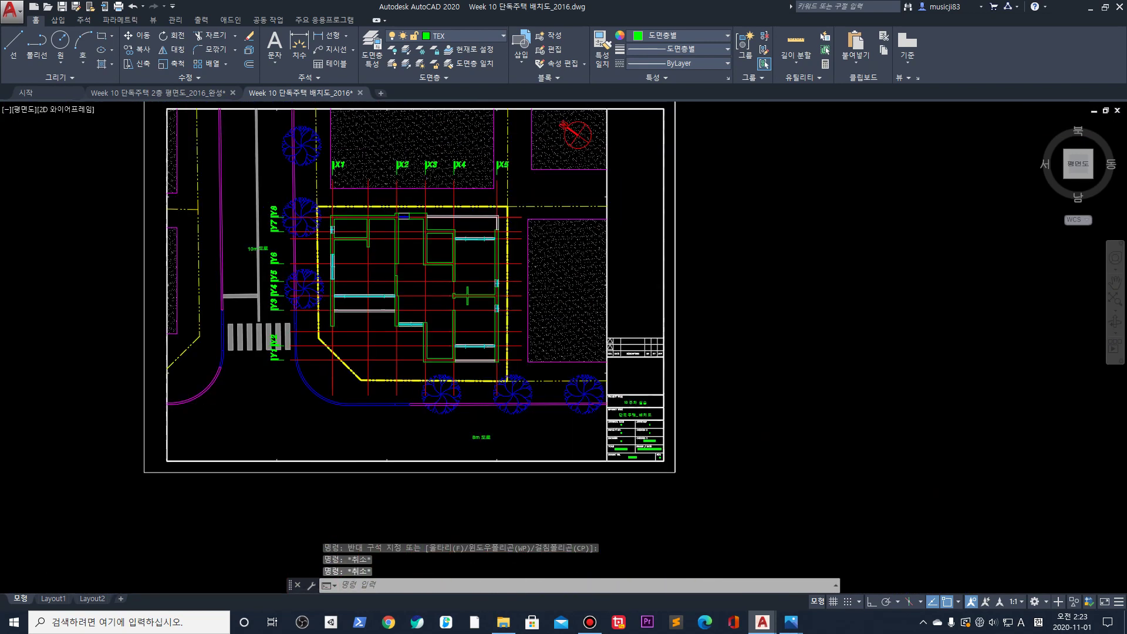
Isolate the WAL, ELE2 and CEN layers with LAYISO, using a wall, window outline, veranda line and grid line
scroll(387, 261, "up", 4)
type("LAYo")
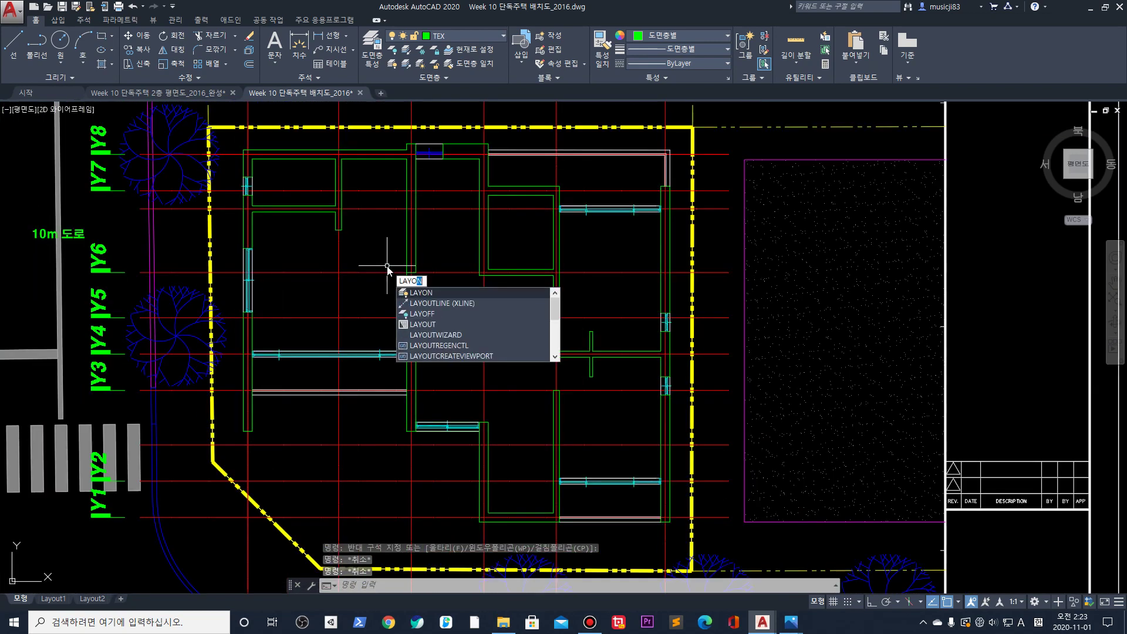
key("BackSpace")
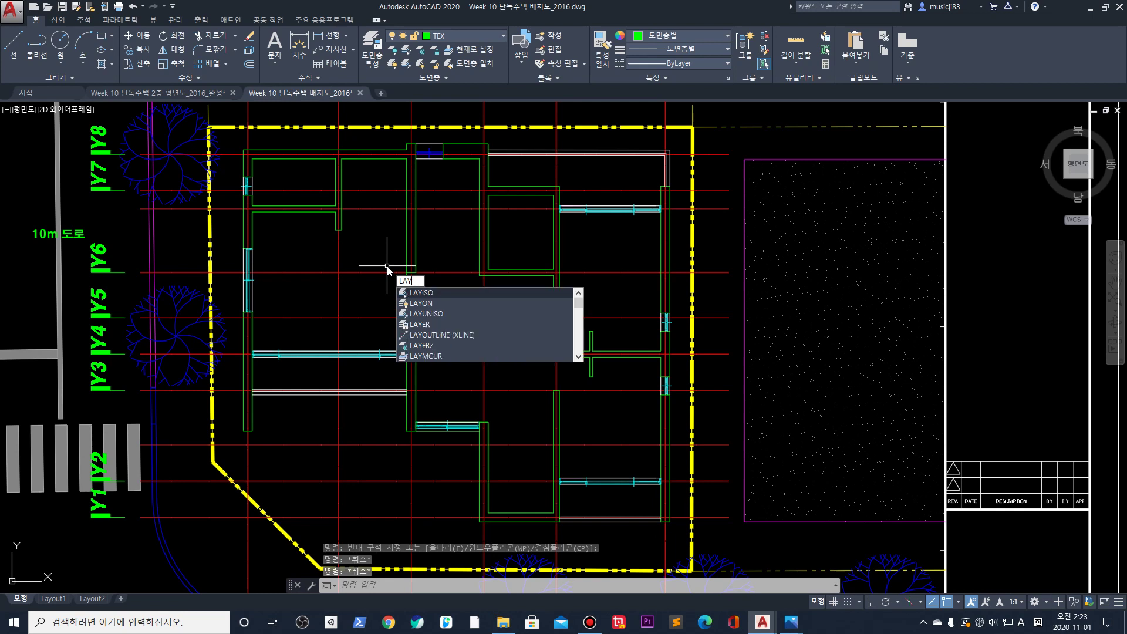
type("ISO")
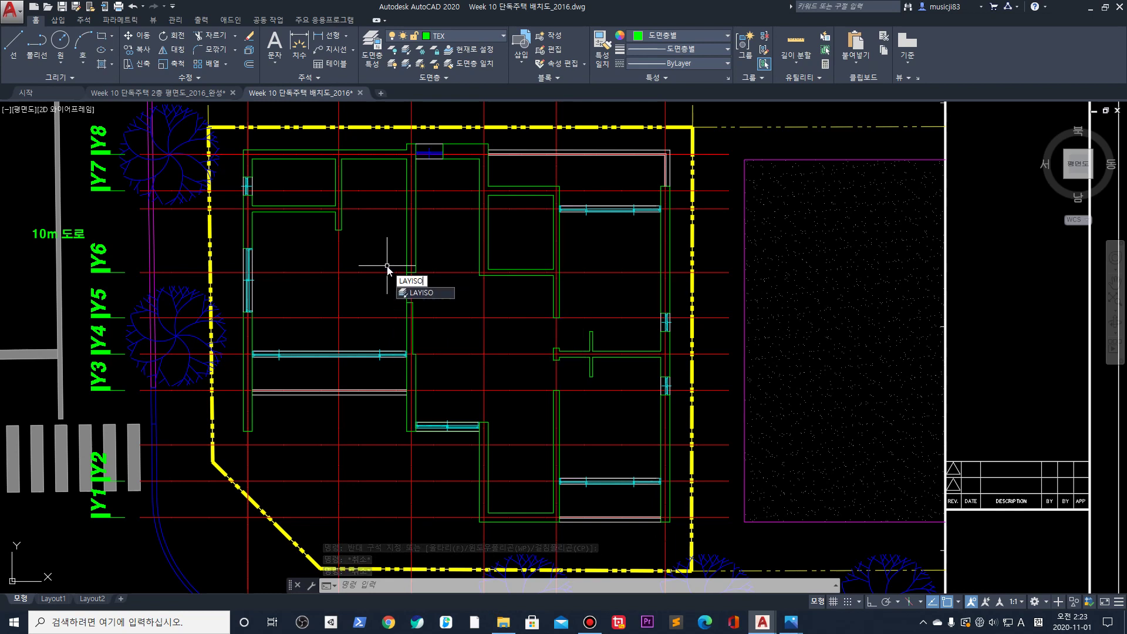
key("Return")
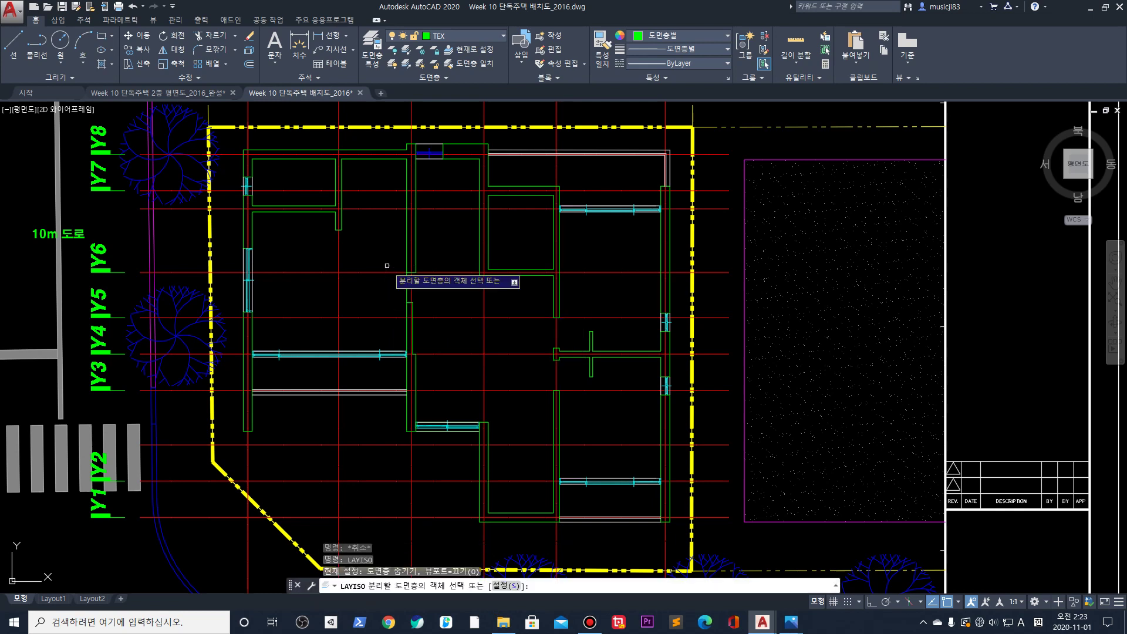
left_click(256, 164)
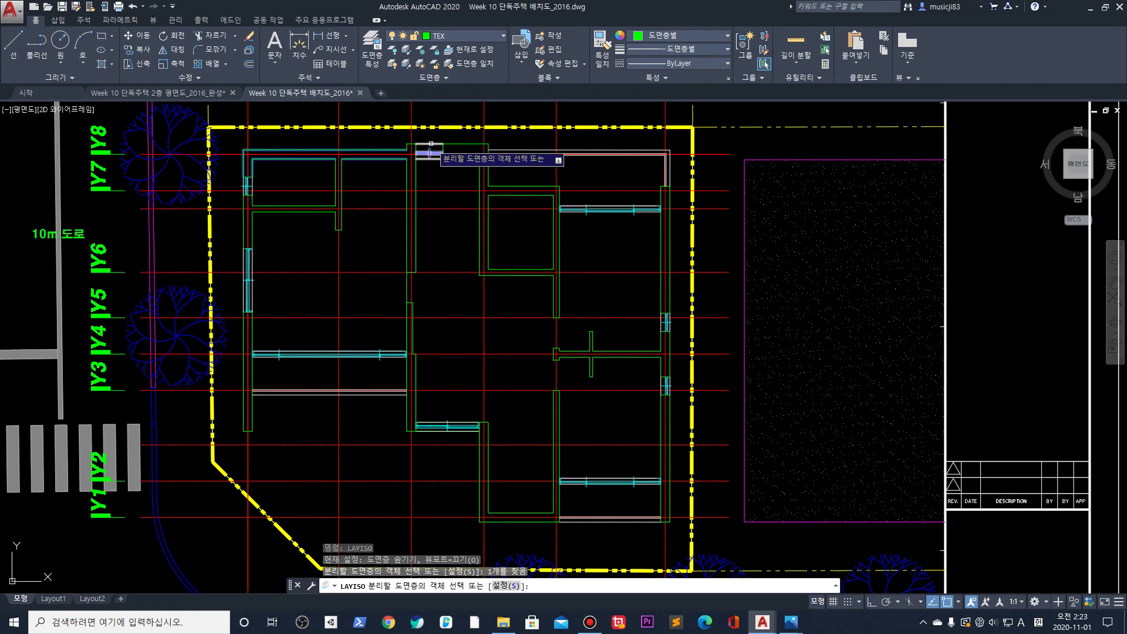
left_click(429, 152)
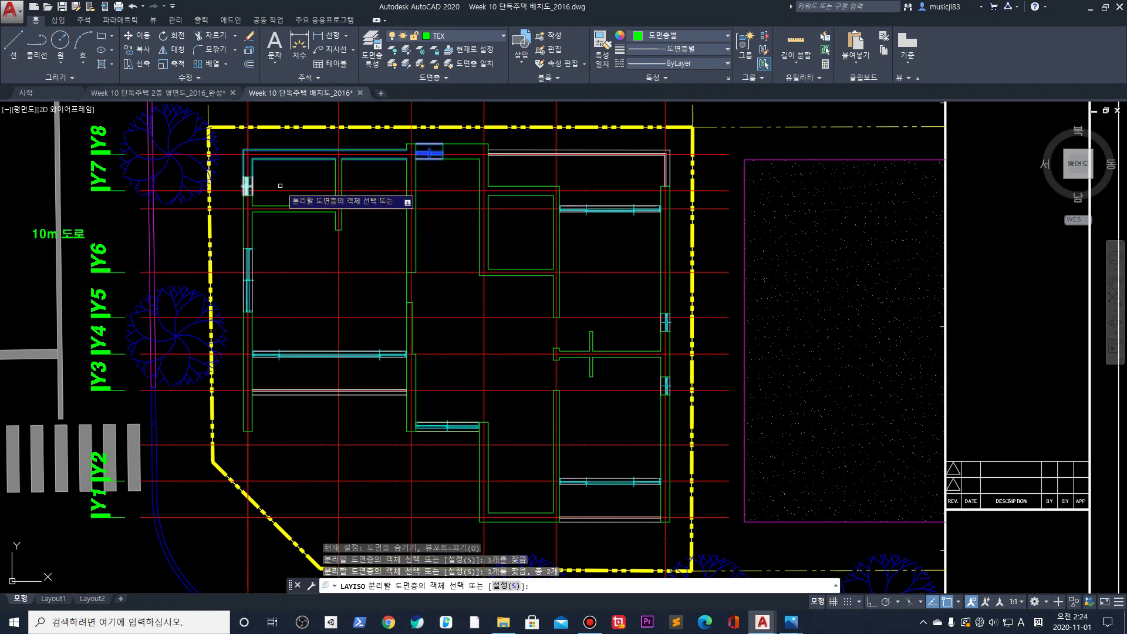
left_click(594, 151)
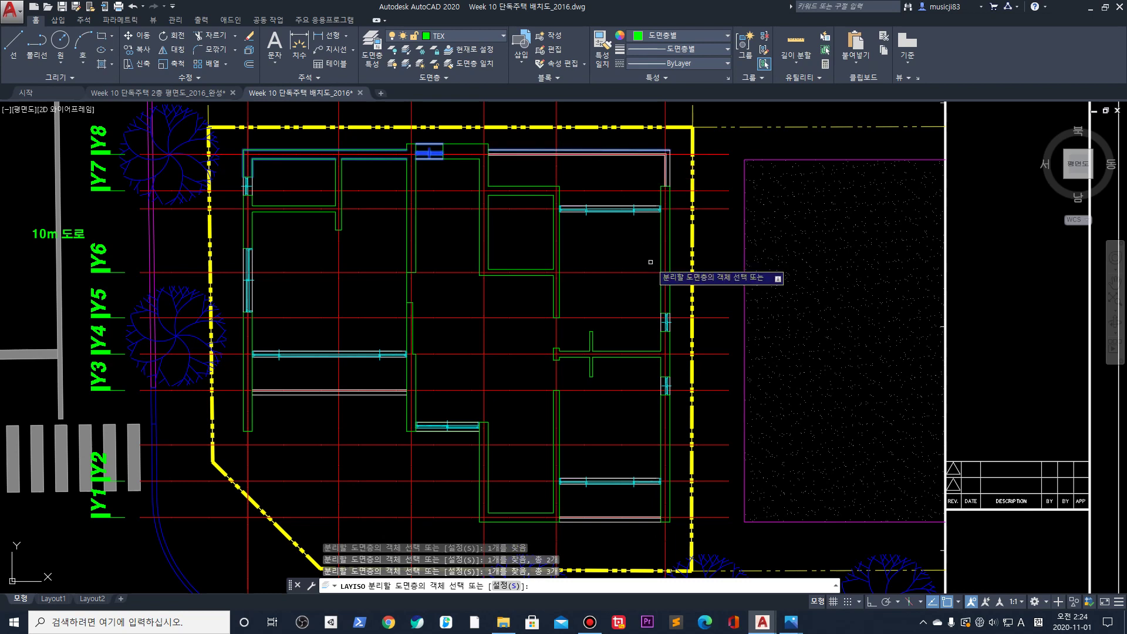
left_click(339, 250)
key("Return")
scroll(479, 253, "down", 2)
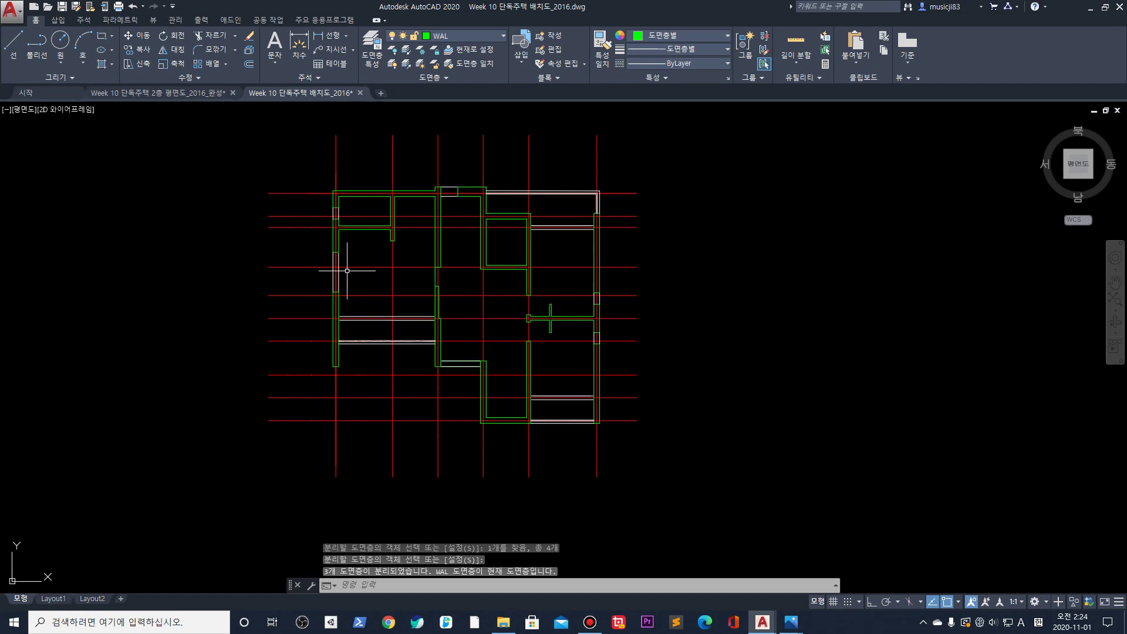
Erase the window outline lines in the upper outer wall just past grid line X2
middle_click_drag(415, 215, 397, 278)
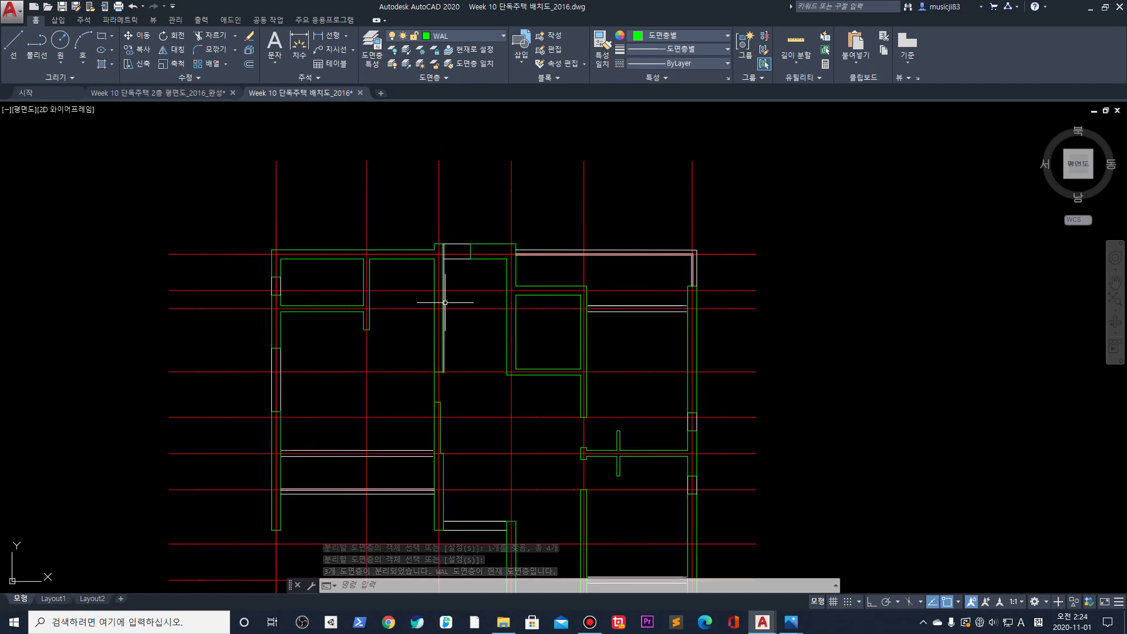
scroll(456, 237, "up", 5)
left_click(456, 252)
scroll(441, 227, "down", 2)
scroll(441, 228, "down", 2)
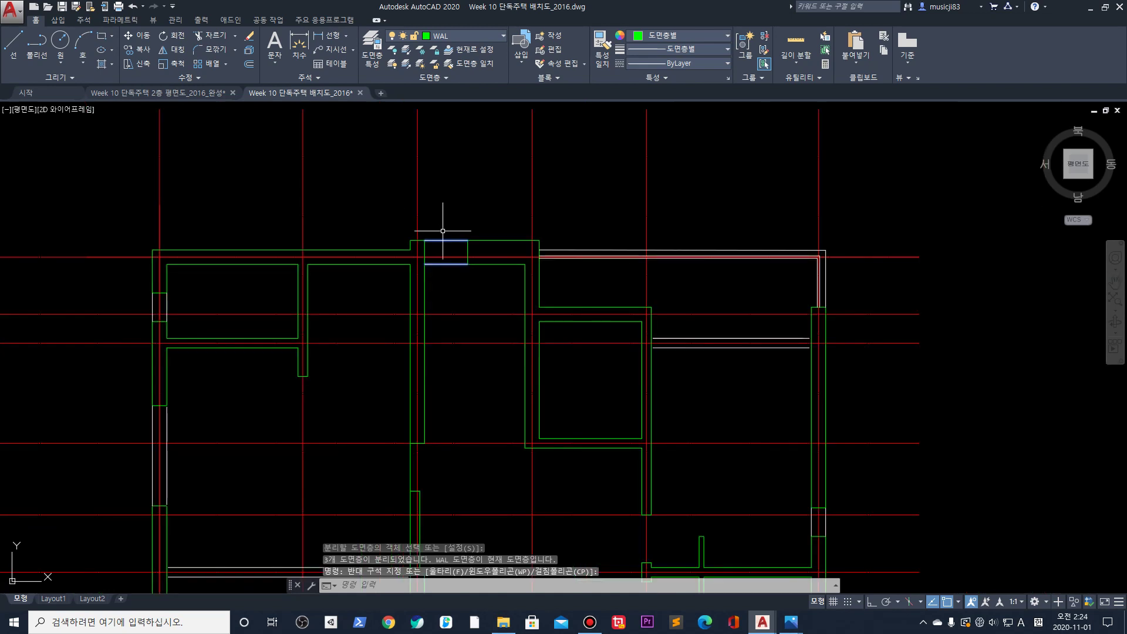
left_click(444, 233)
key("Delete")
Erase the left outer wall's window outlines and the window lines and lowest veranda line between grid lines X1 and X2
scroll(395, 300, "up", 3)
left_click(348, 228)
middle_click_drag(370, 374, 385, 201)
scroll(357, 343, "down", 4)
scroll(443, 327, "up", 5)
left_click(379, 335)
key("Delete")
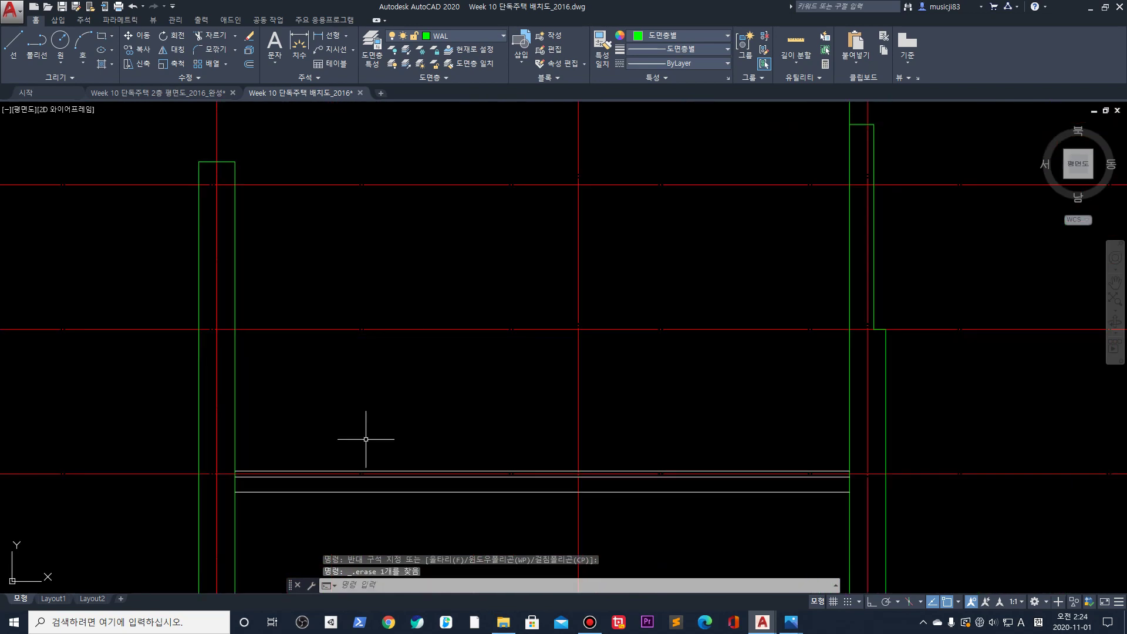
left_click(352, 492)
key("Delete")
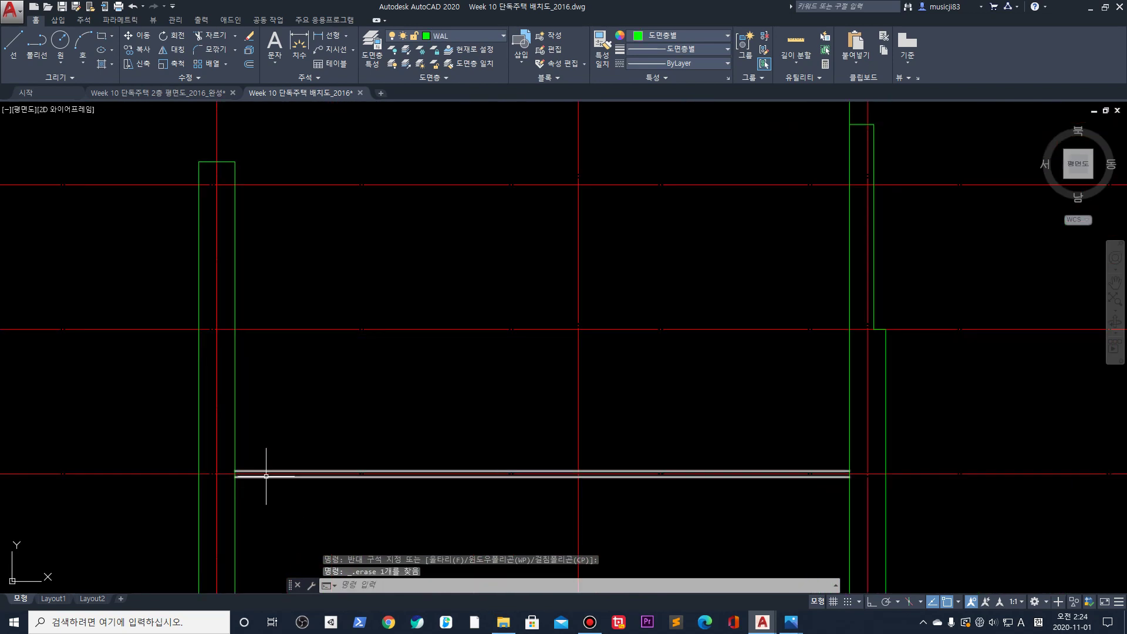
Erase the remaining veranda lines between grid lines X1 and X2, undoing the last deletion
key("Escape")
scroll(269, 474, "down", 5)
scroll(563, 262, "up", 2)
scroll(435, 359, "up", 4)
left_click(402, 360)
key("Delete")
scroll(405, 367, "down", 2)
key("ctrl+z")
scroll(423, 355, "down", 3)
middle_click_drag(448, 250, 489, 359)
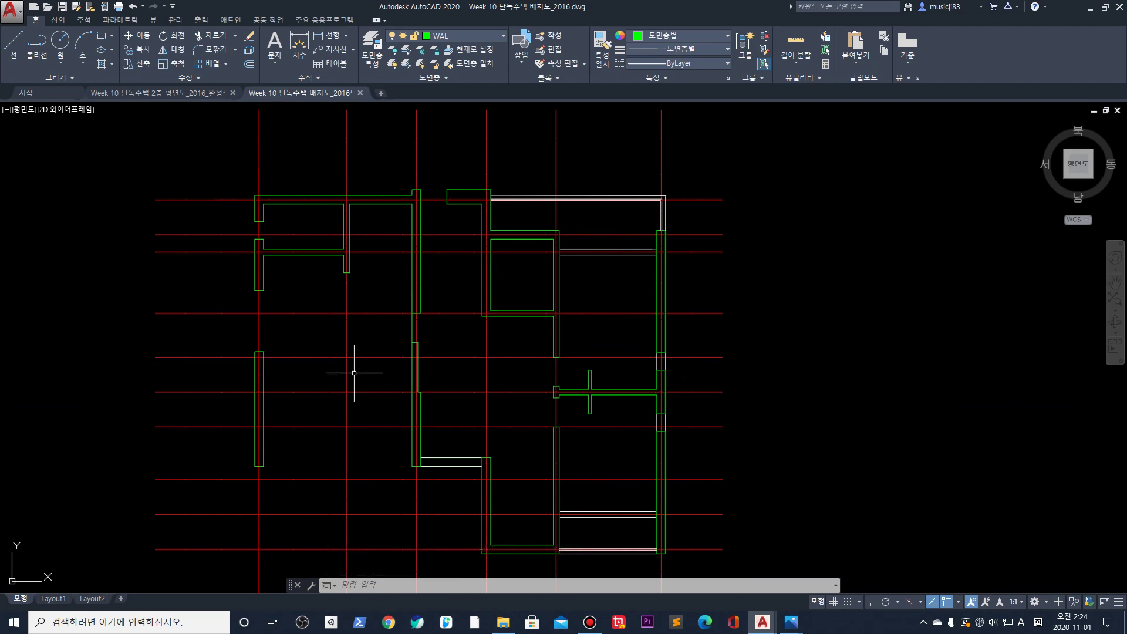
Create a new layer with its default name and settings in the layer properties manager, and close the manager
left_click(251, 181)
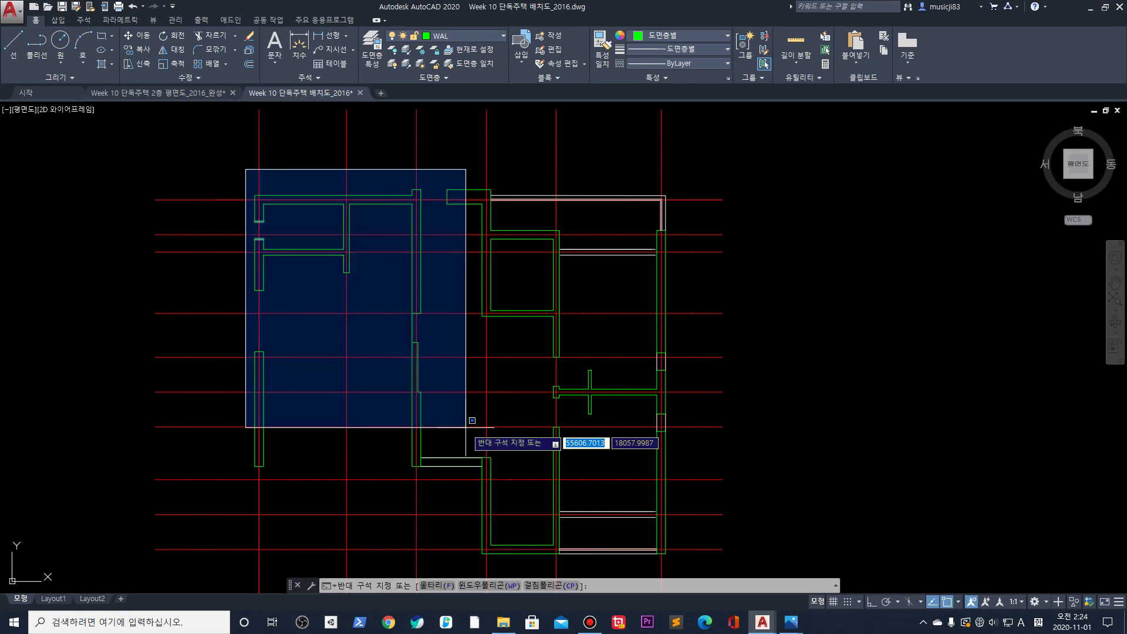
left_click(681, 511)
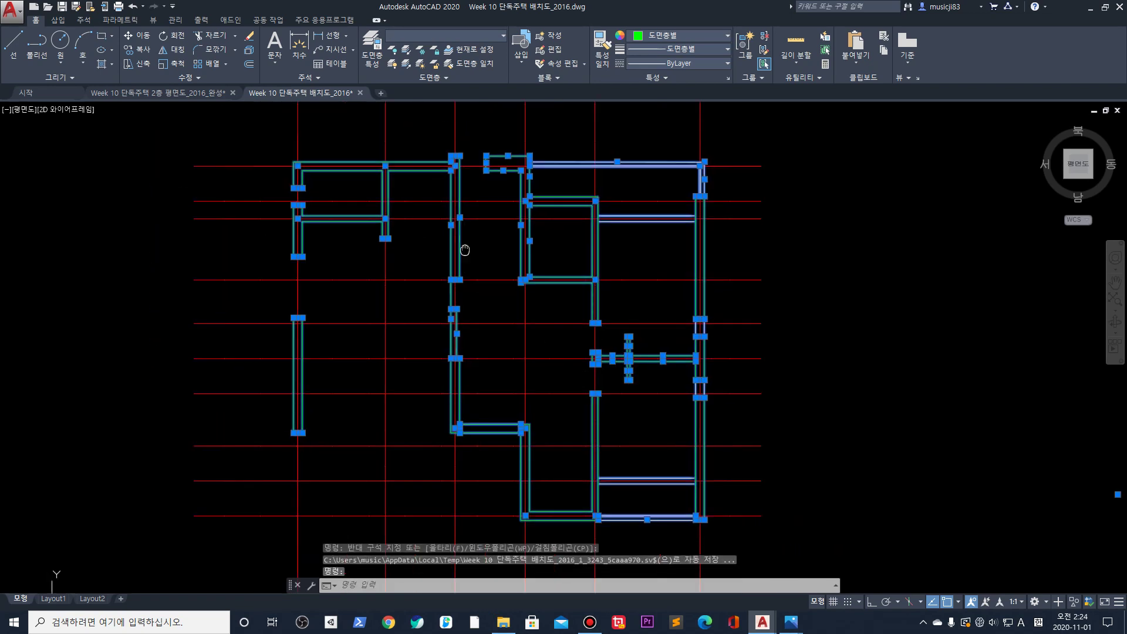
left_click(373, 43)
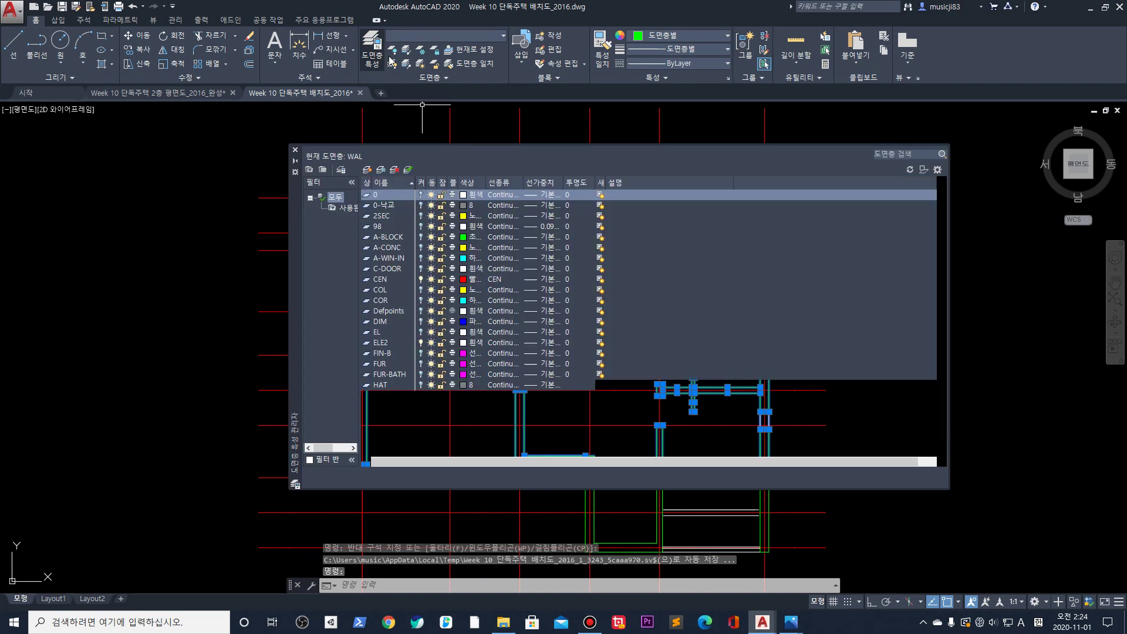
left_click(368, 170)
left_click(408, 226)
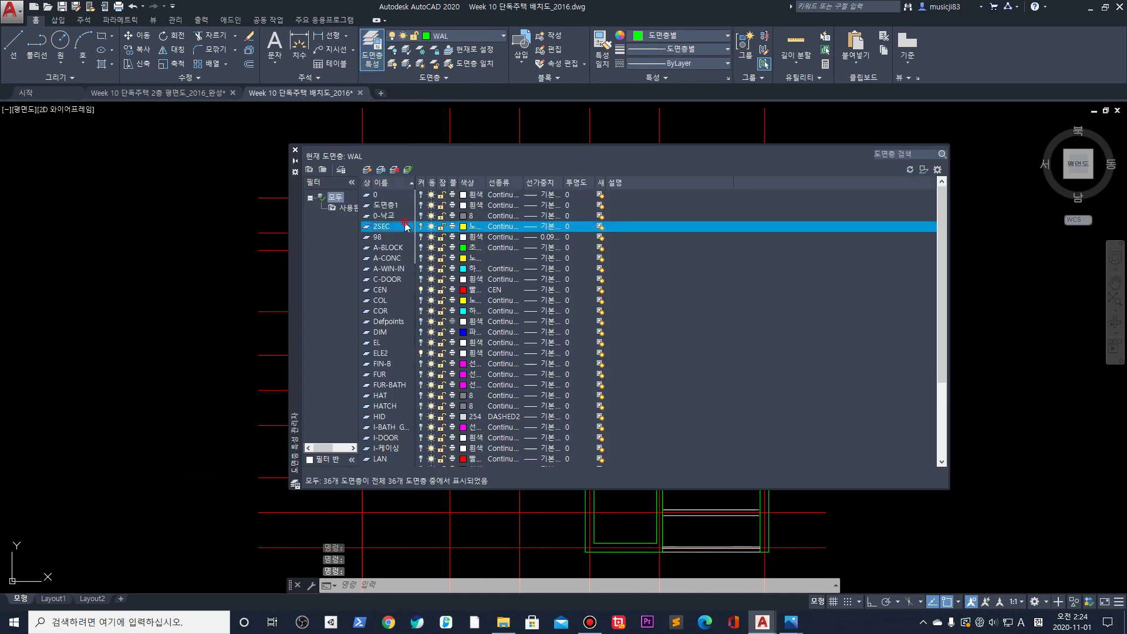
left_click(419, 206)
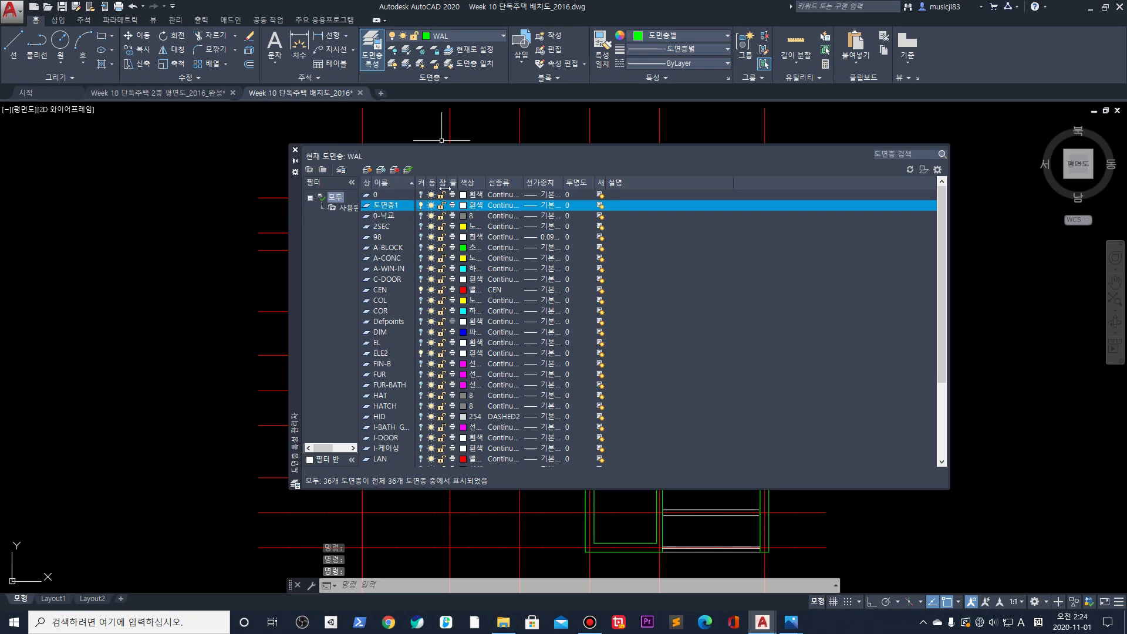
left_click(295, 150)
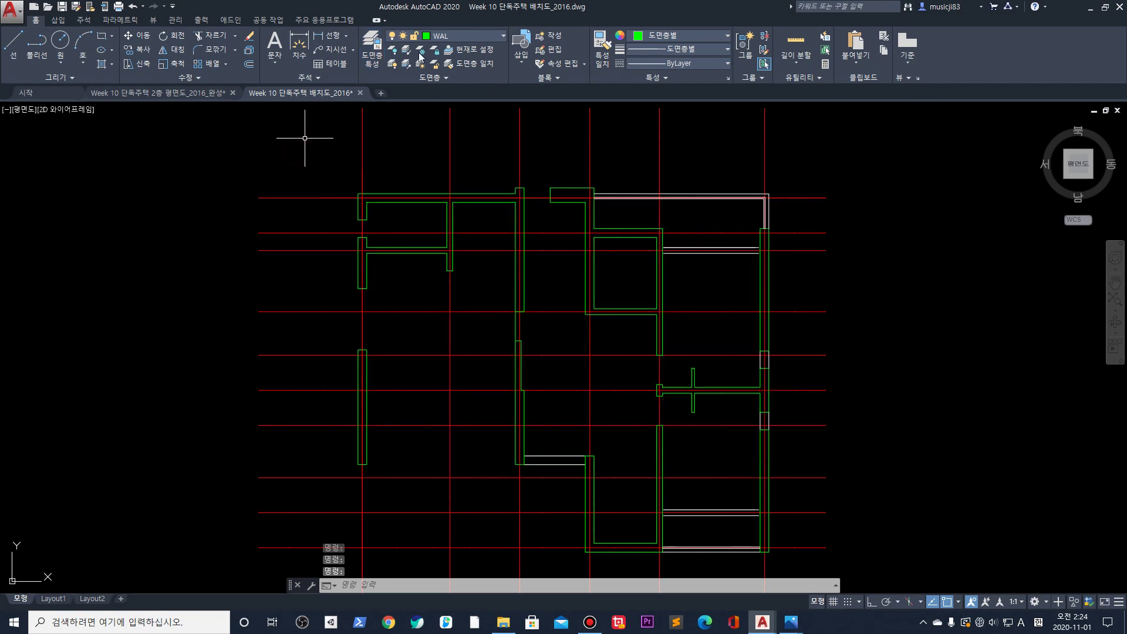
Select the entire building plan inside the grid and assign it to the layer 도면층1
scroll(329, 171, "down", 2)
left_click(331, 160)
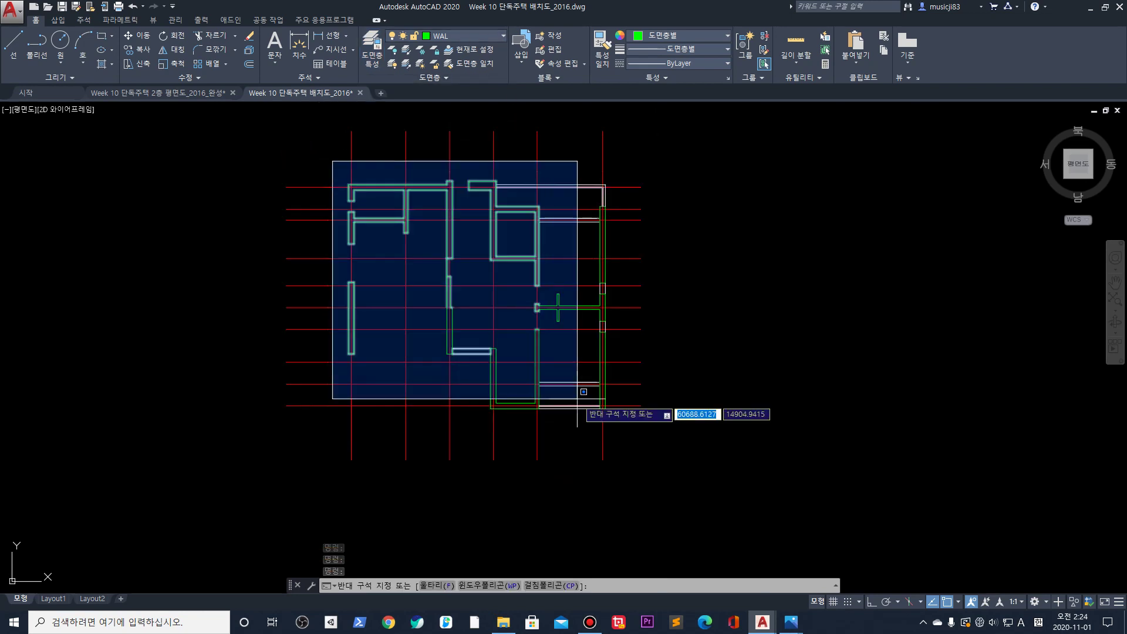
left_click(622, 420)
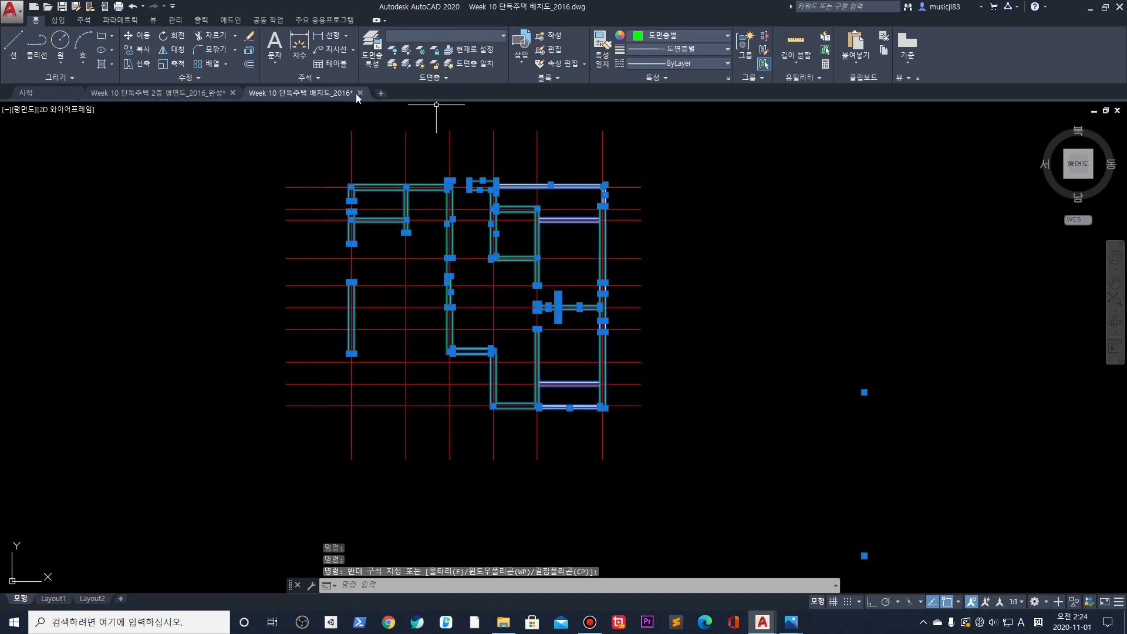
left_click(444, 36)
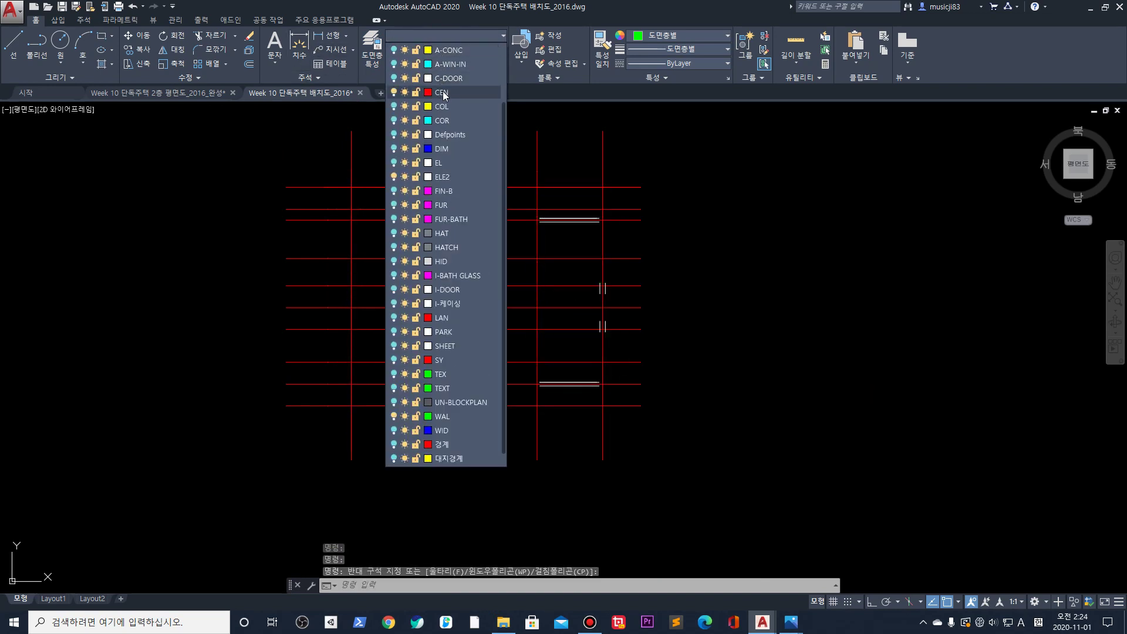
left_click(458, 459)
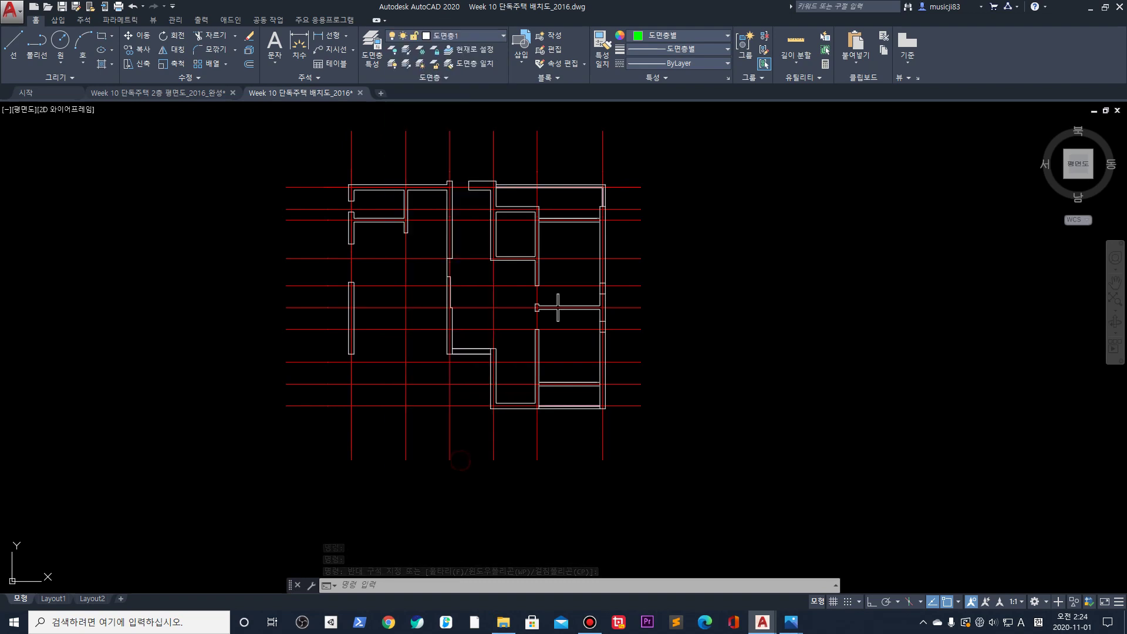
Lock the layer 도면층1 and clear the test selection on the plan
left_click(456, 36)
left_click(415, 458)
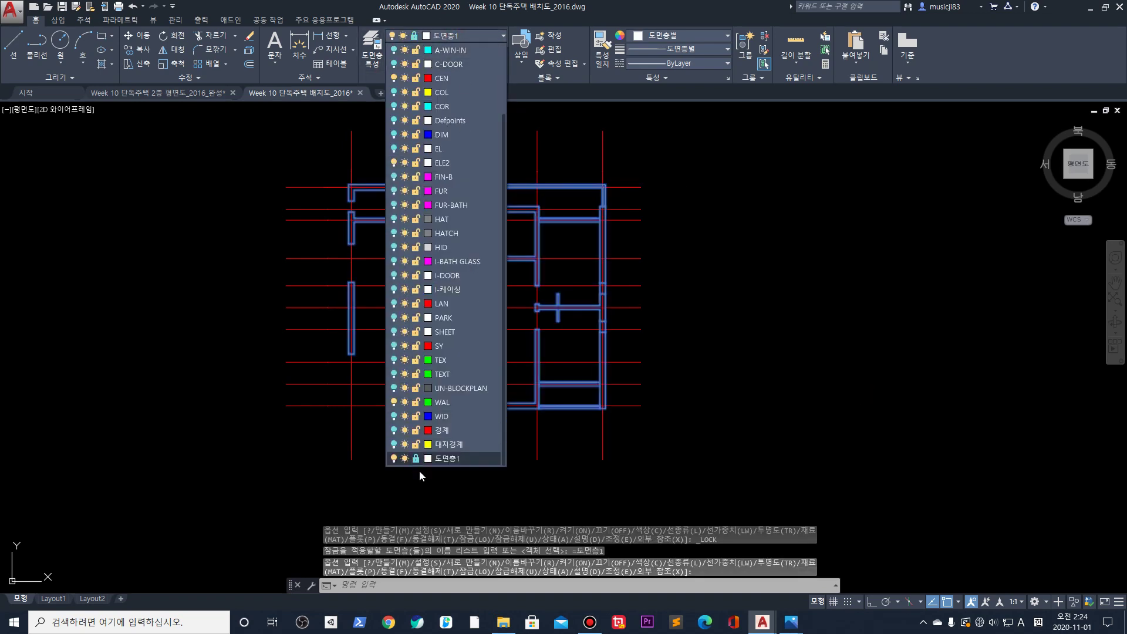
left_click(816, 259)
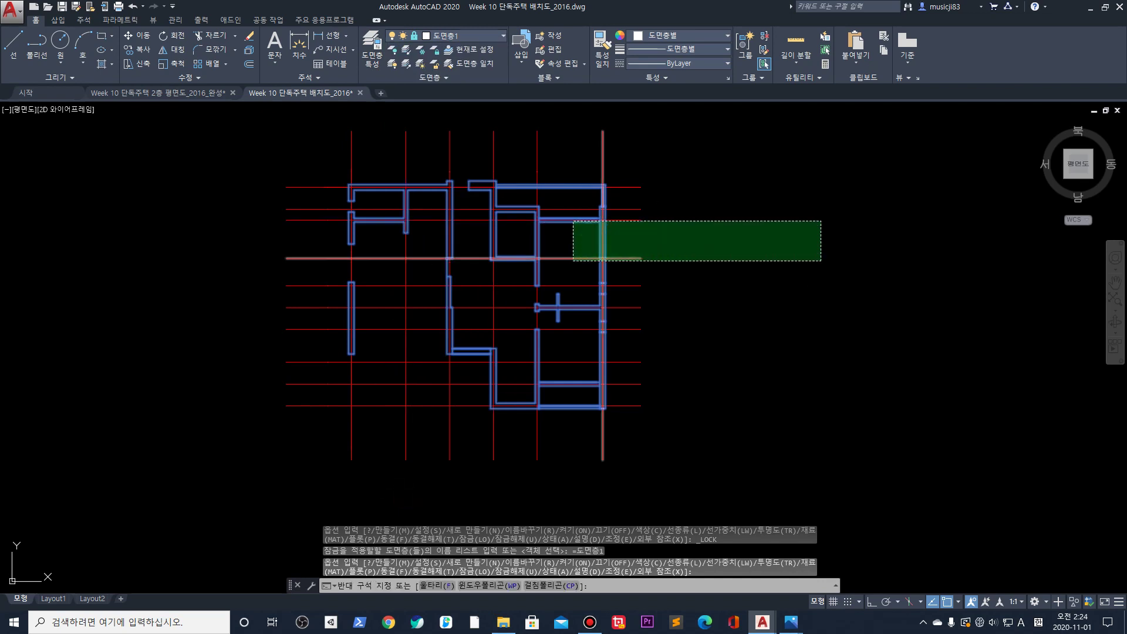
key("Escape")
key("Escape")
key("Escape")
Start a multiline with zero justification and a scale of 300
scroll(337, 250, "down", 2)
scroll(446, 179, "up", 5)
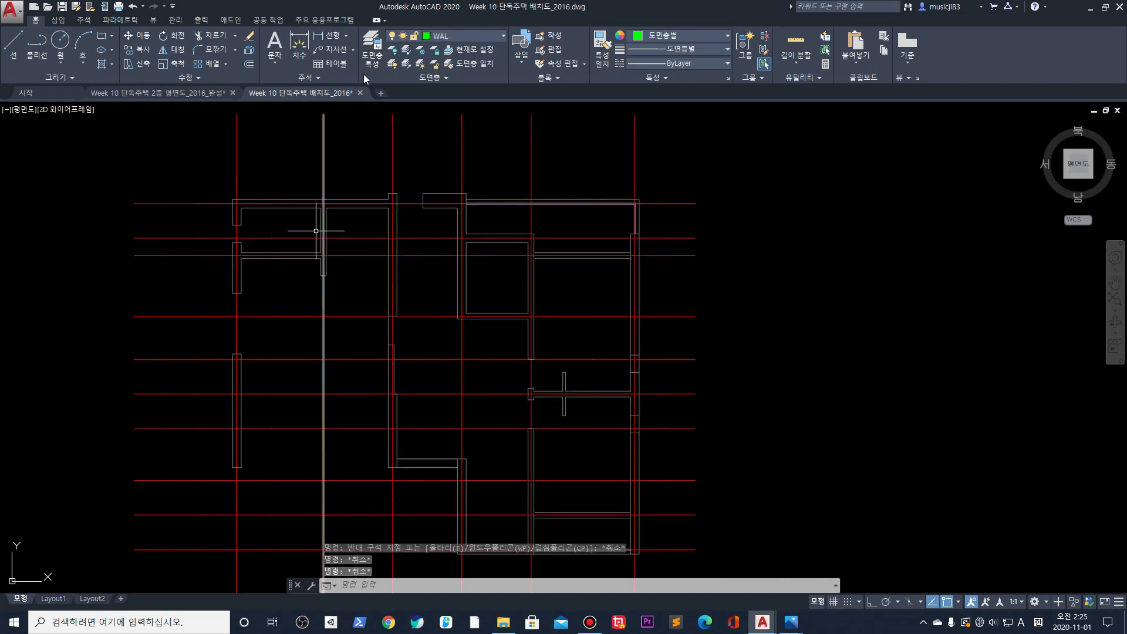
middle_click_drag(362, 352, 440, 295)
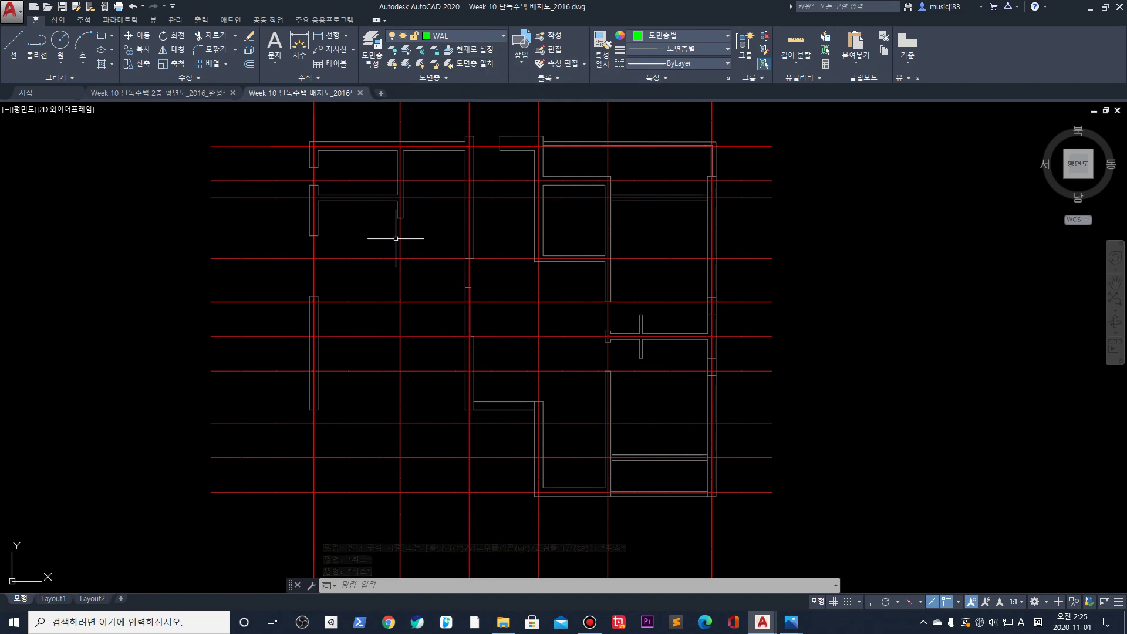
type("ml")
key("Return")
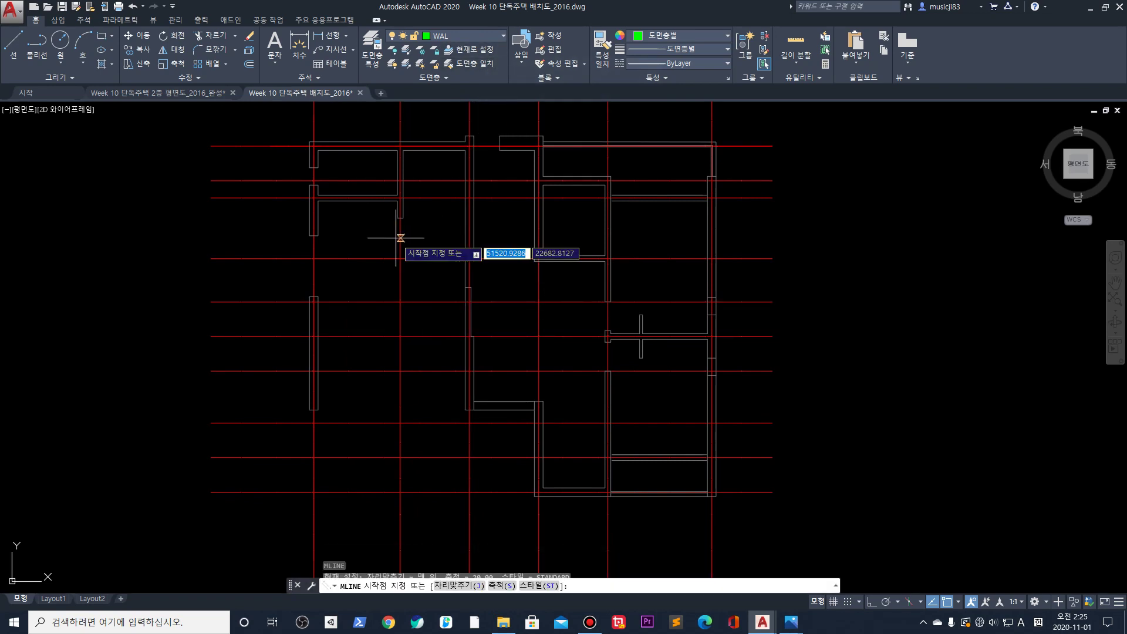
left_click(473, 587)
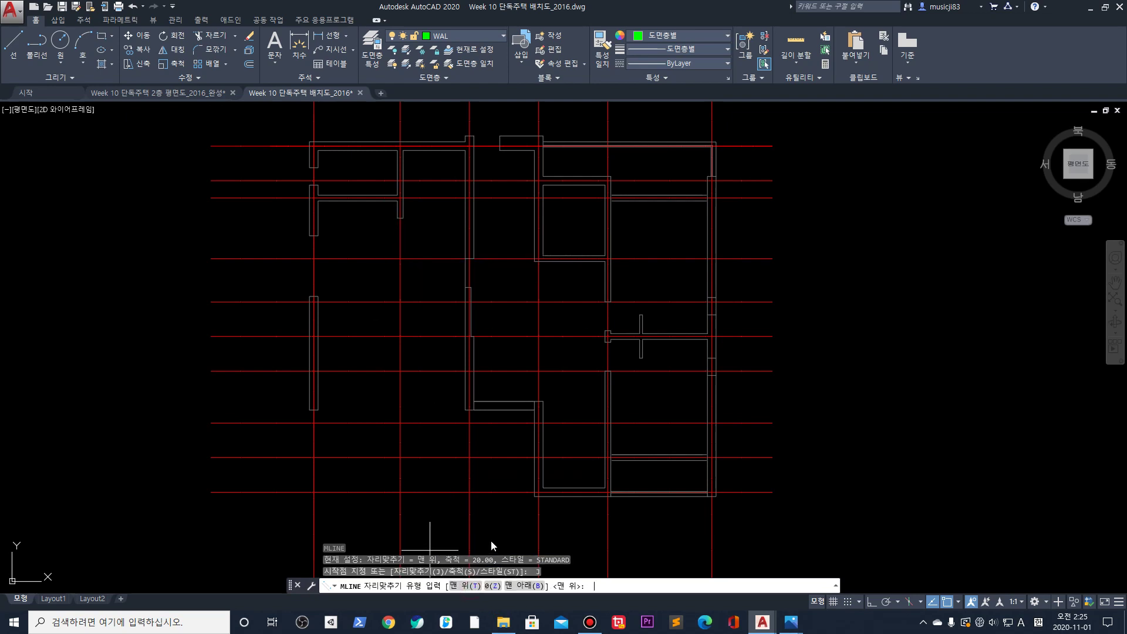
left_click(505, 586)
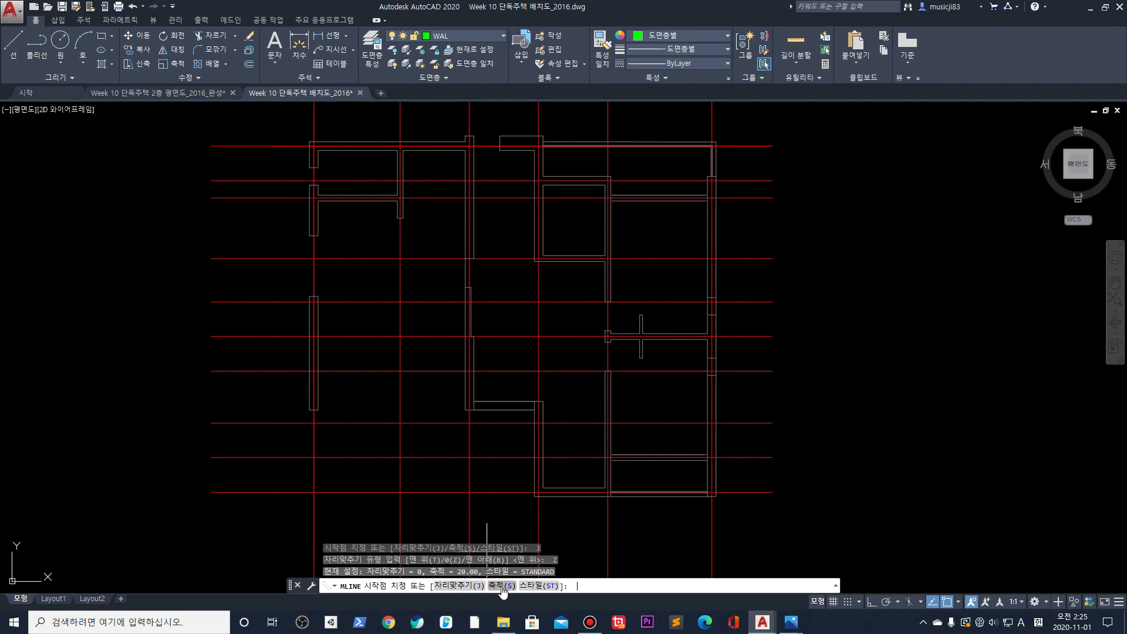
left_click(500, 586)
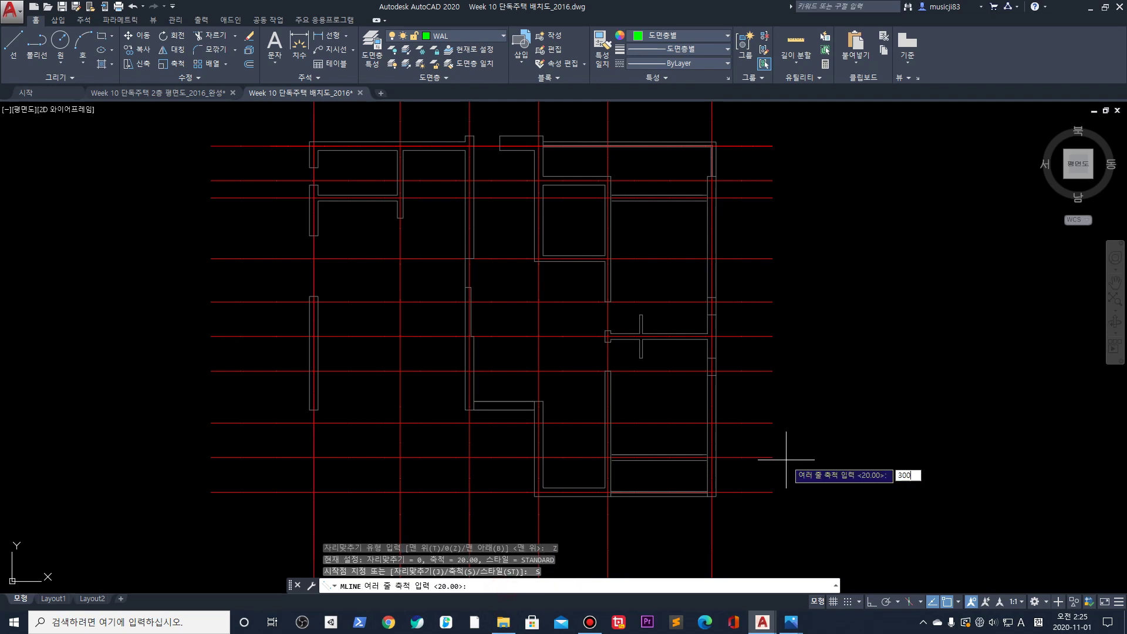
key("Return")
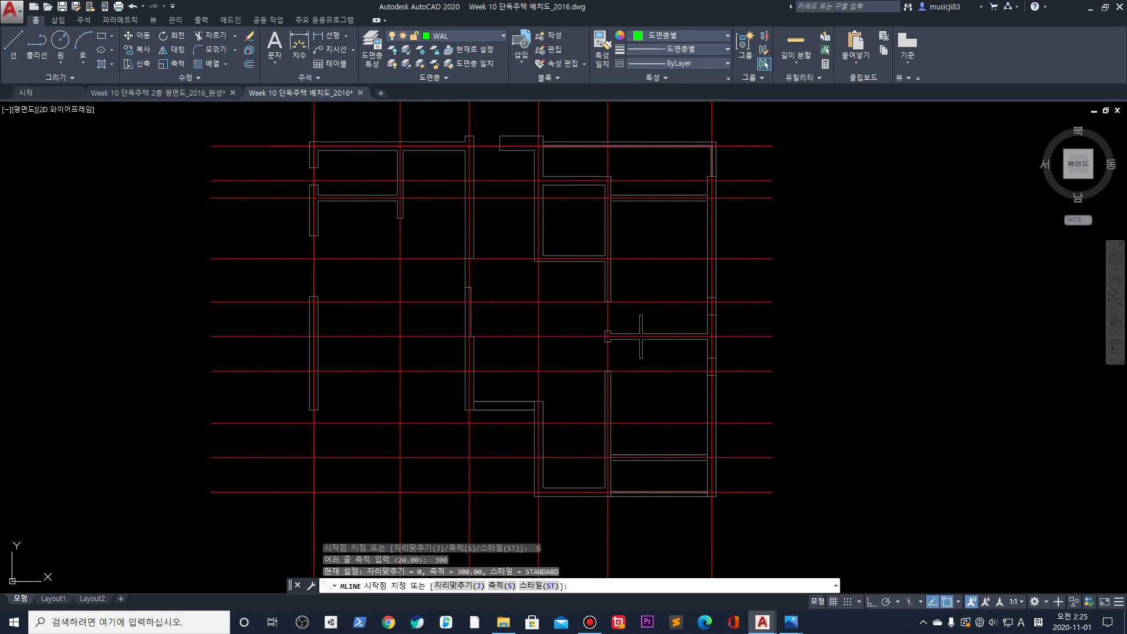
Switch to the second-floor plan image, and open the site plan image Week 10 단독주택 배치도.jpg from the week 10 folder
mouse_move(791, 623)
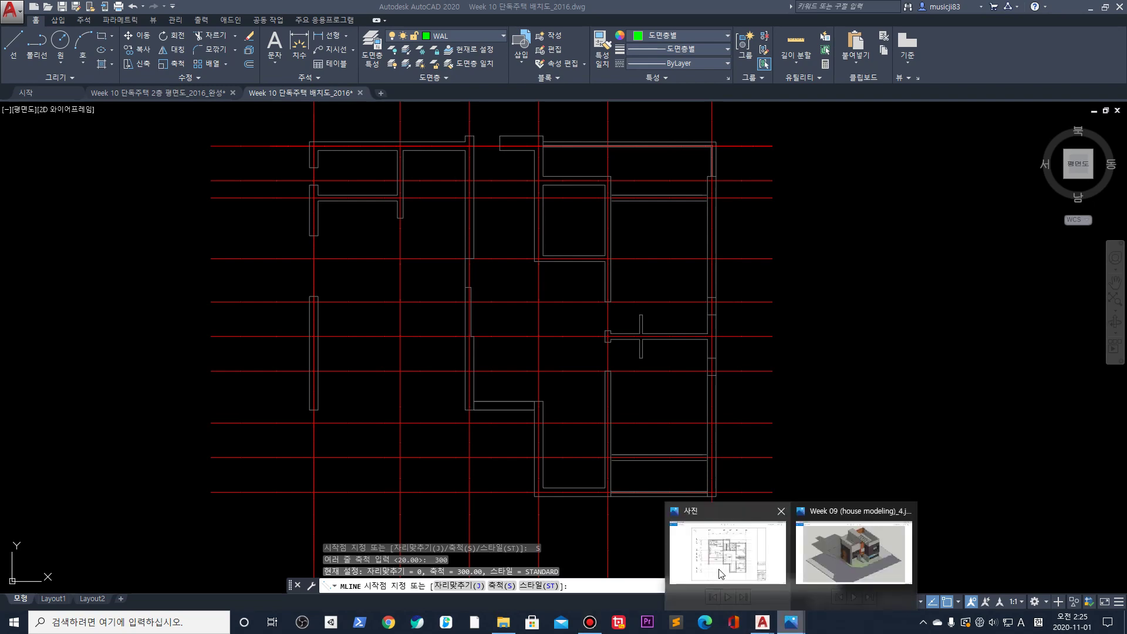
left_click(724, 557)
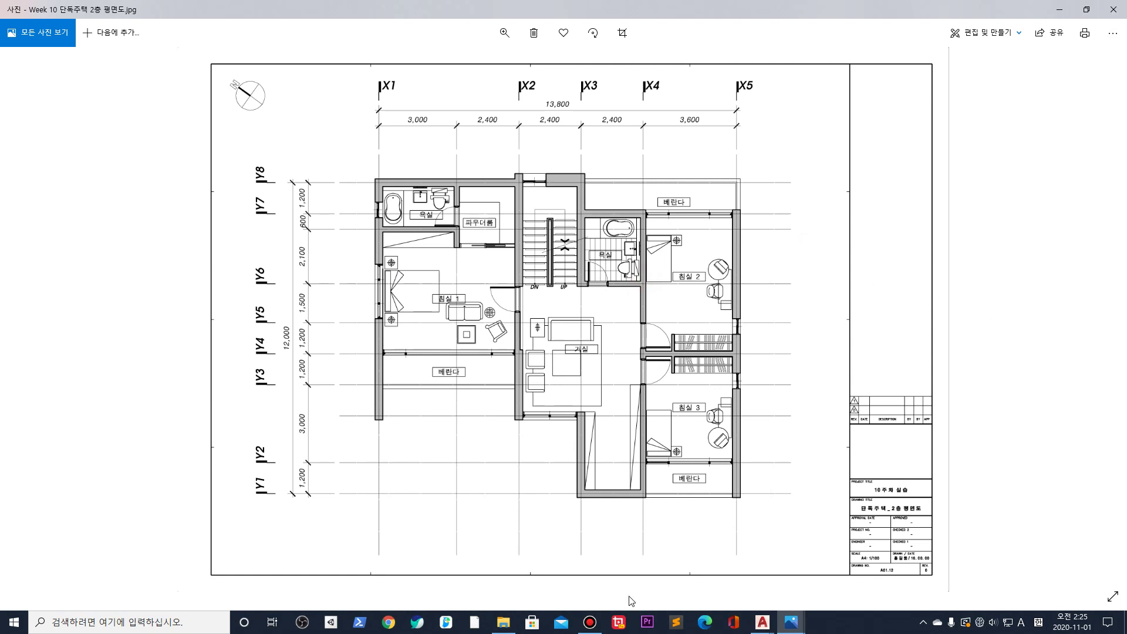
left_click(504, 624)
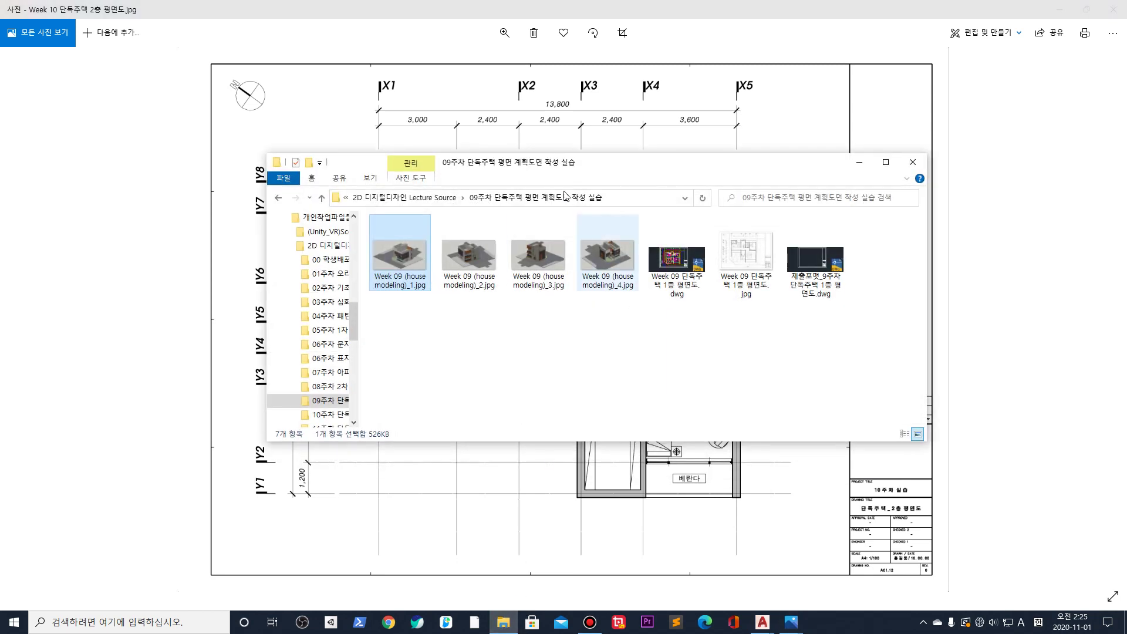
left_click(420, 200)
double_click(422, 368)
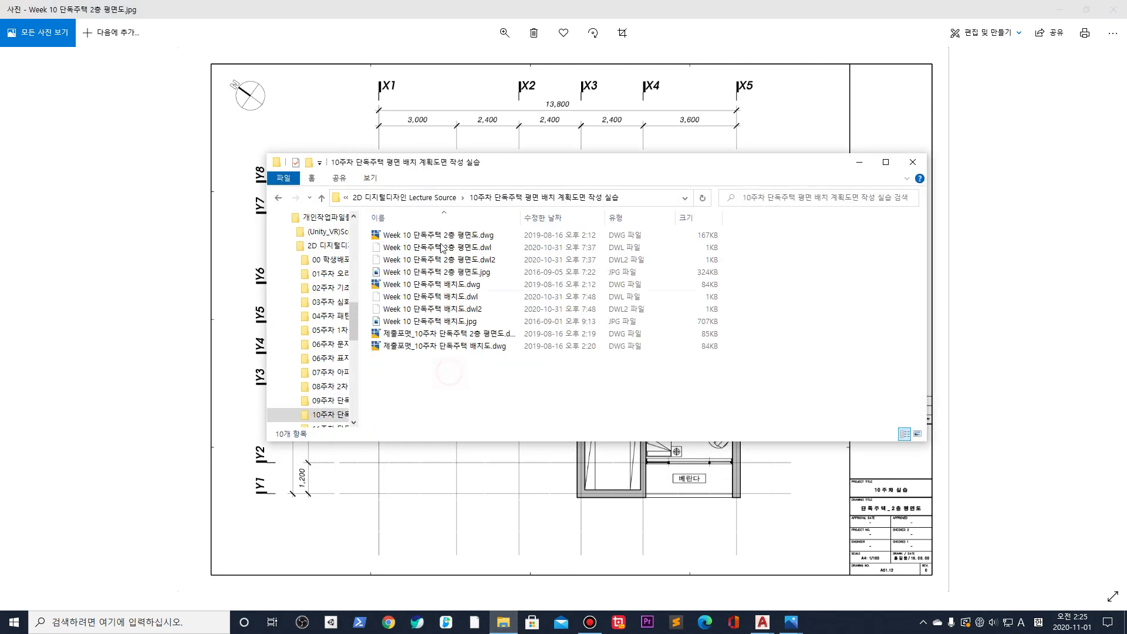
double_click(440, 322)
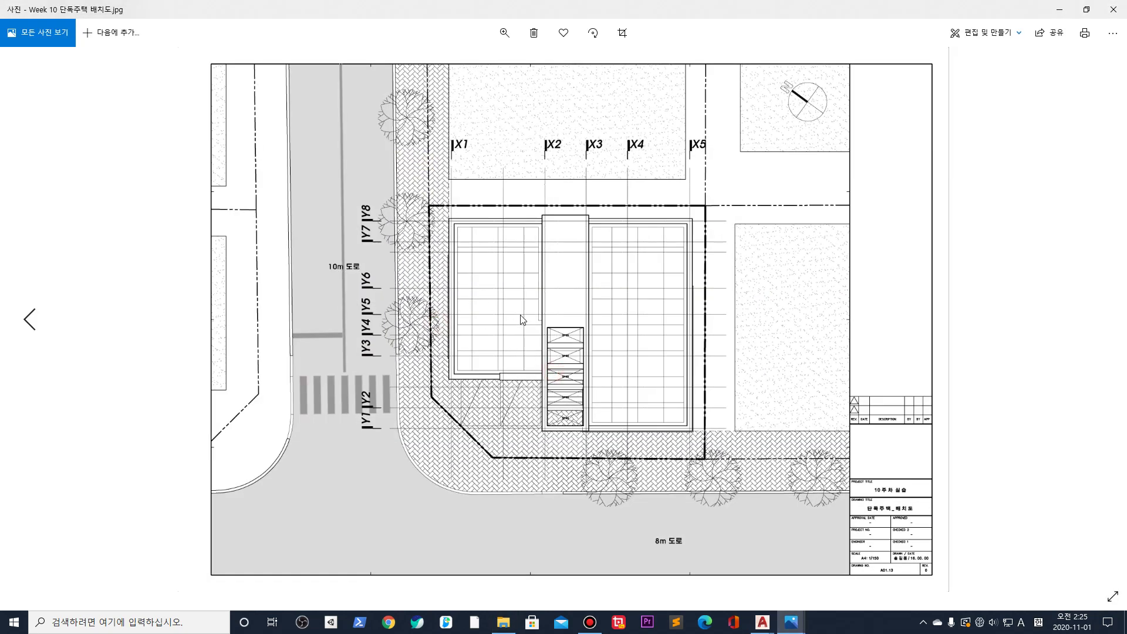
scroll(524, 318, "up", 3)
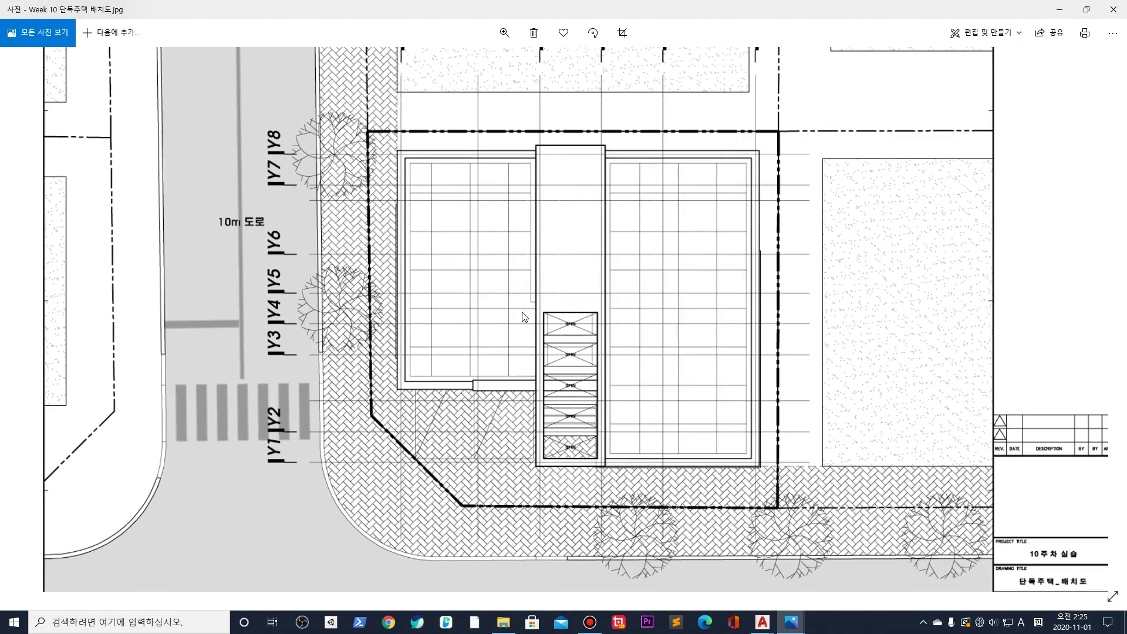
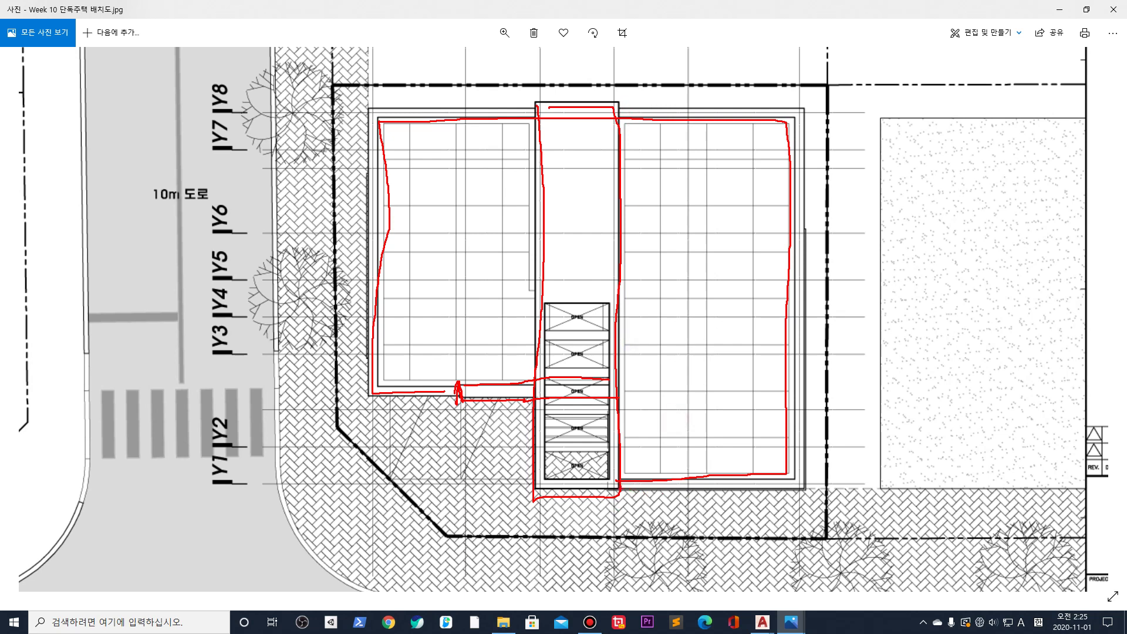
Compare the roof outline and veranda areas on the site plan image with the rendered house model, and return to AutoCAD
left_click_drag(796, 125, 493, 116)
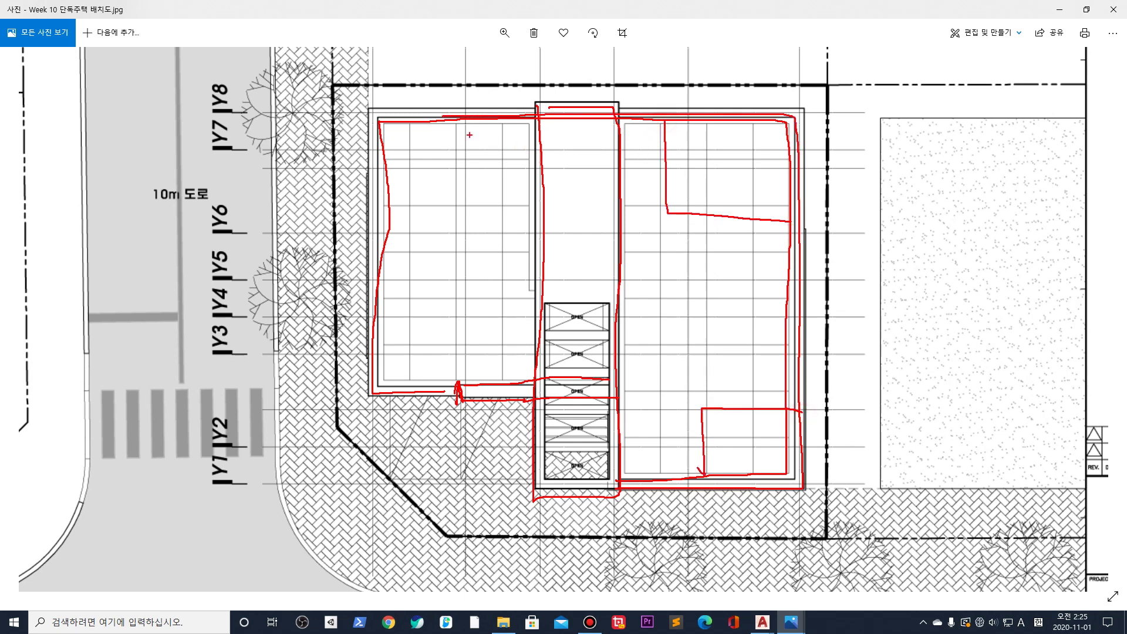
left_click_drag(436, 112, 526, 175)
left_click_drag(371, 334, 503, 332)
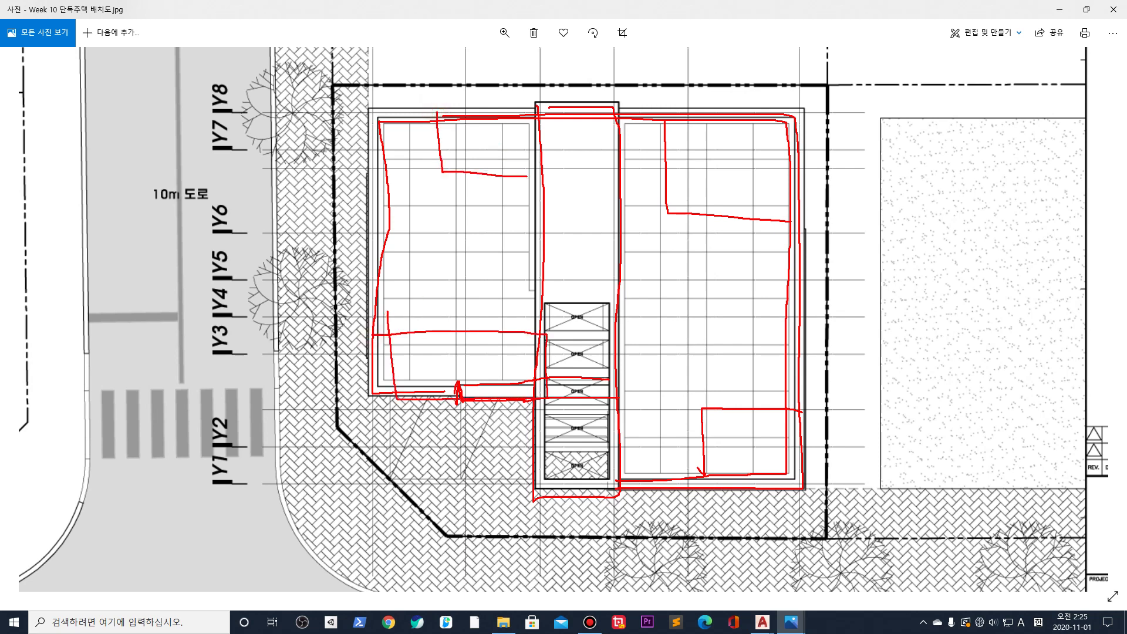
mouse_move(791, 623)
left_click(792, 549)
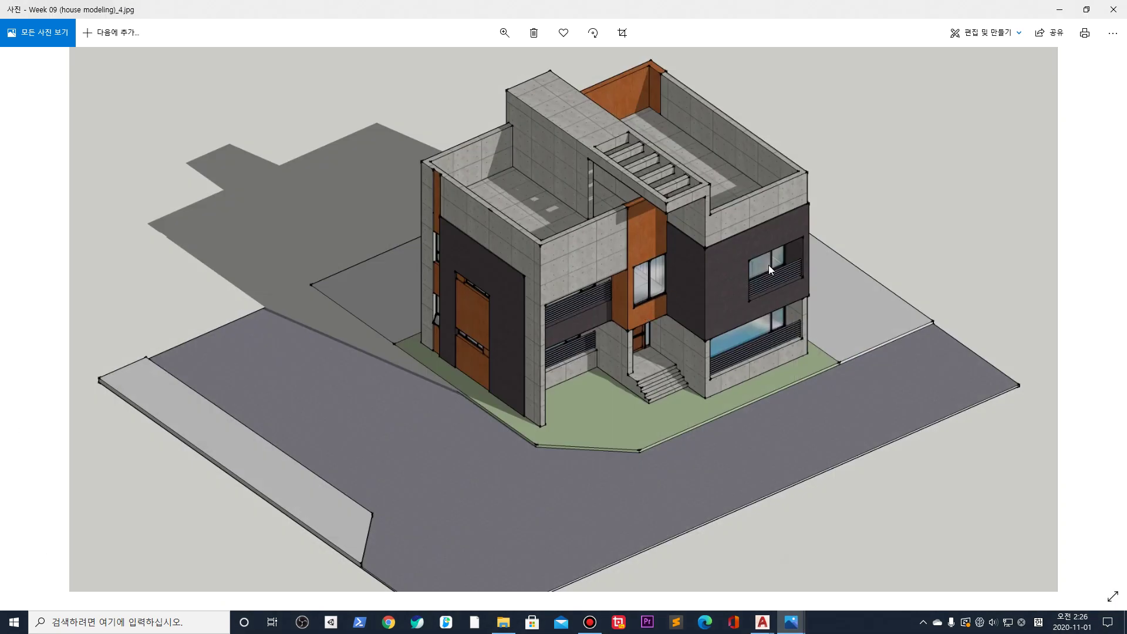
left_click(1060, 9)
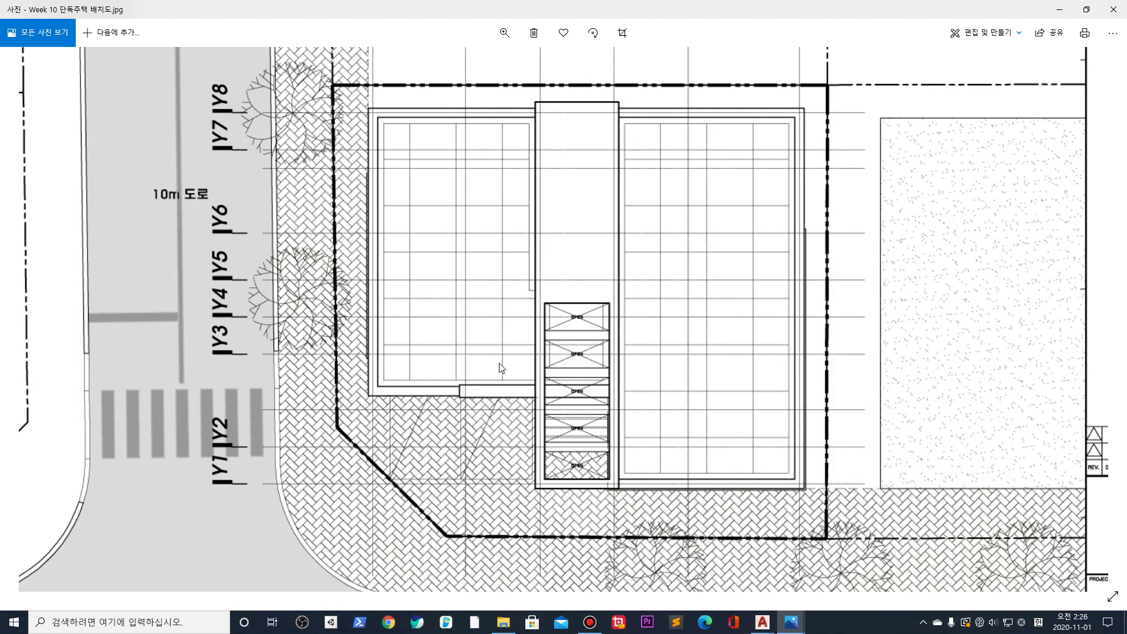
left_click(1060, 9)
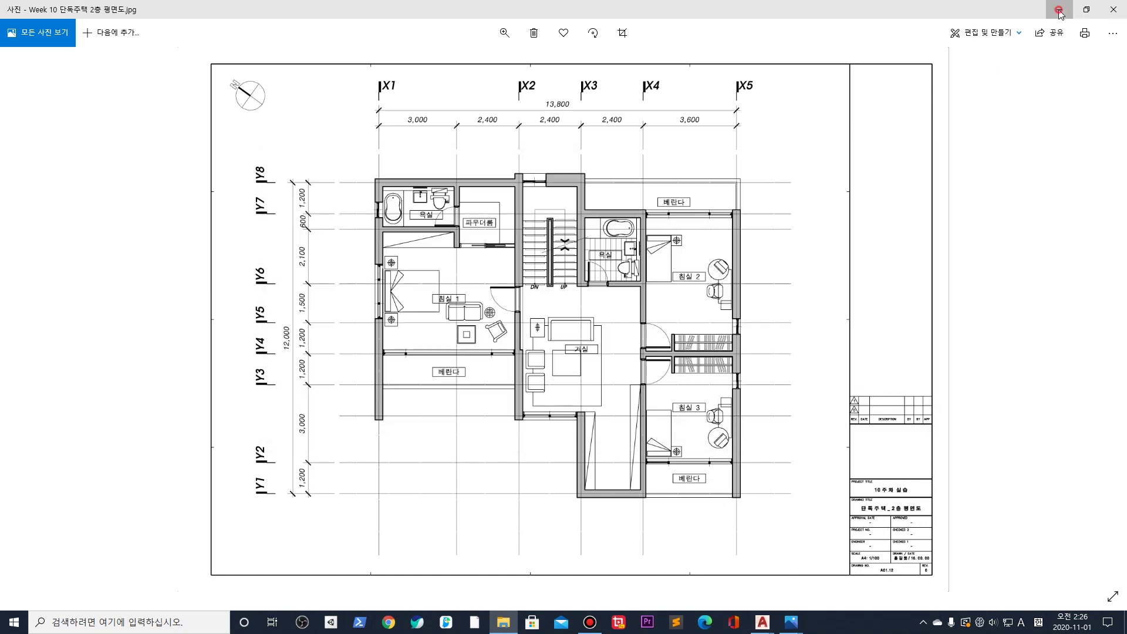
left_click(1059, 10)
left_click(859, 162)
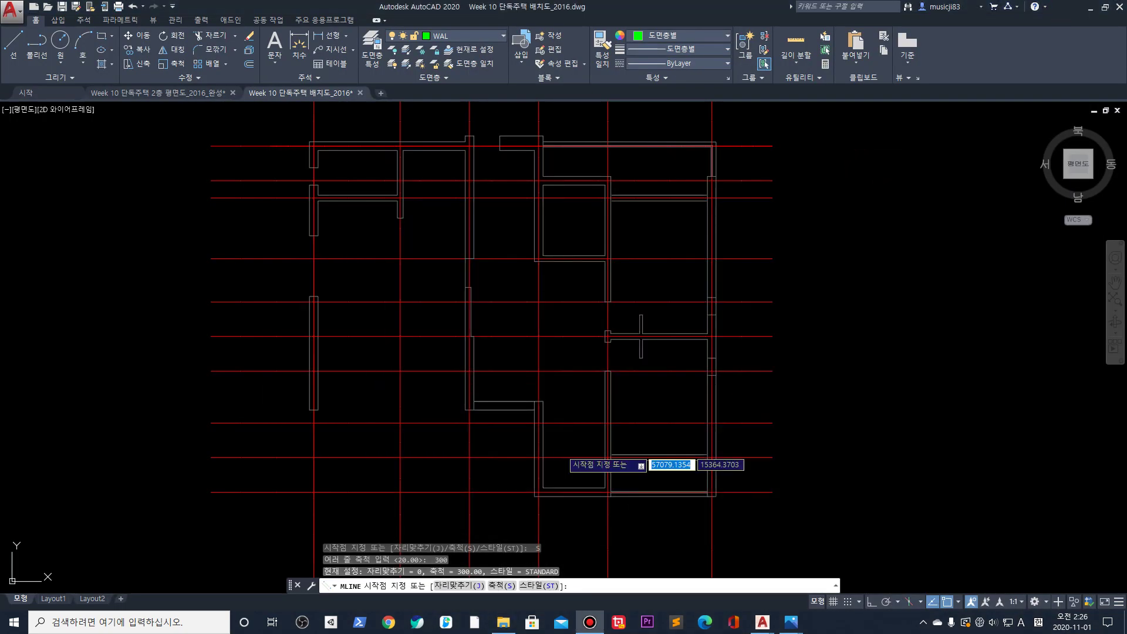
Draw a multiline along grid line Y1 from X3 to X5 and undo it
scroll(553, 519, "up", 4)
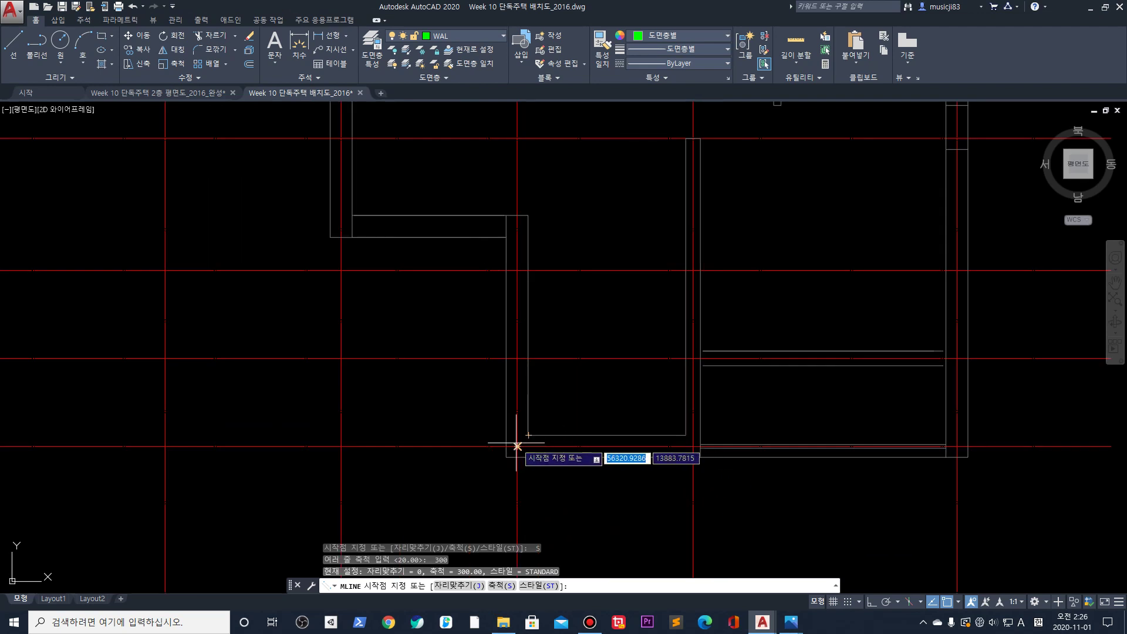
left_click(517, 446)
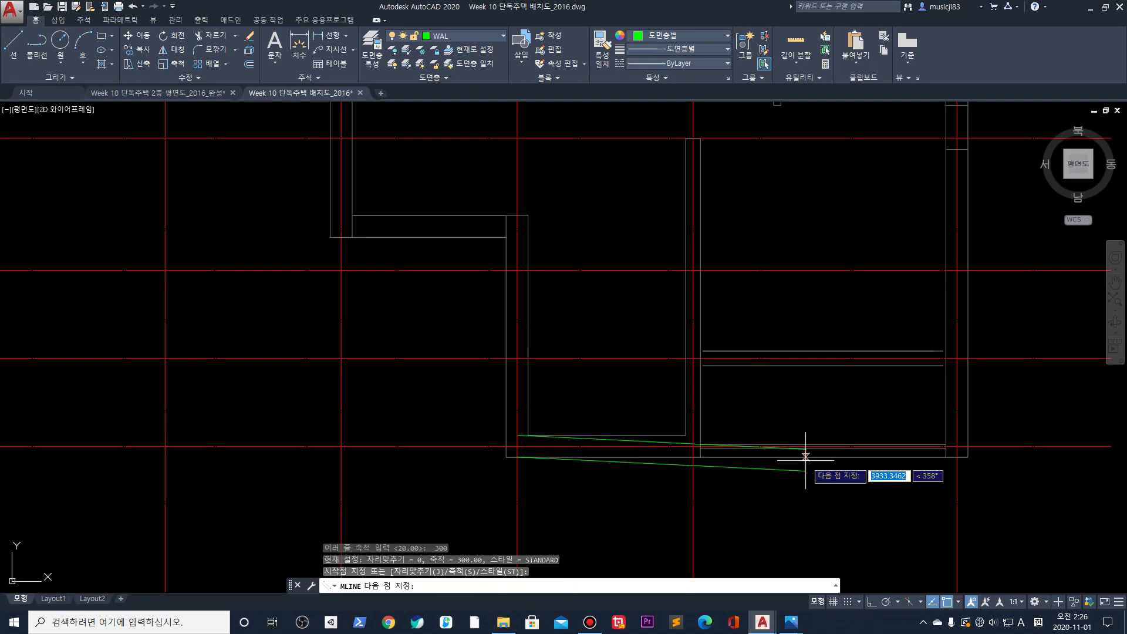
scroll(809, 456, "down", 2)
left_click(903, 451)
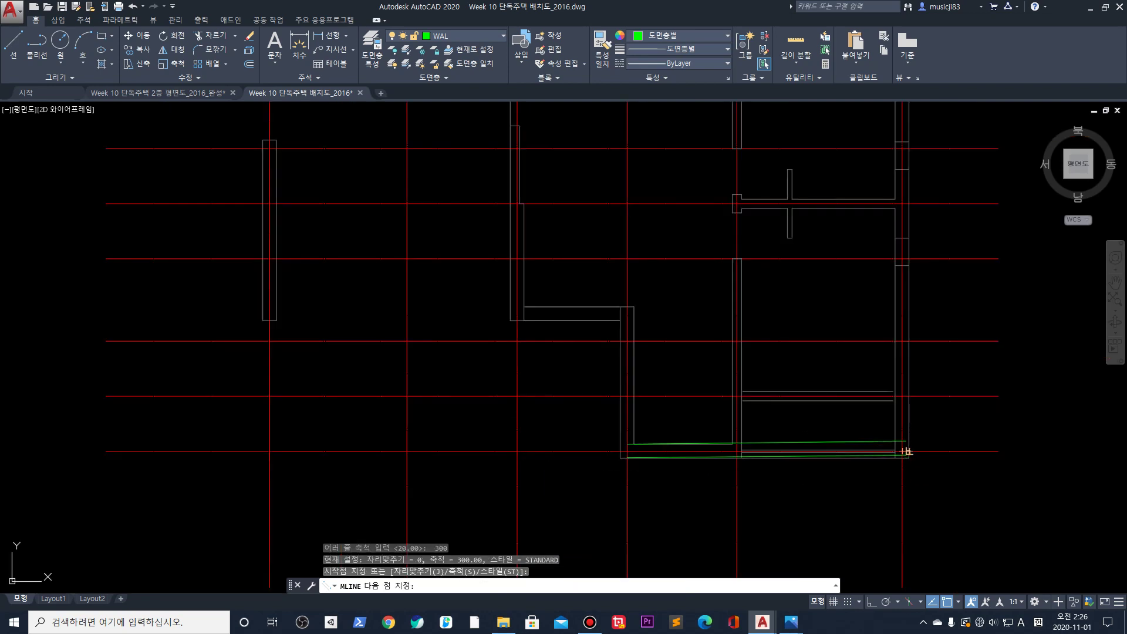
key("Escape")
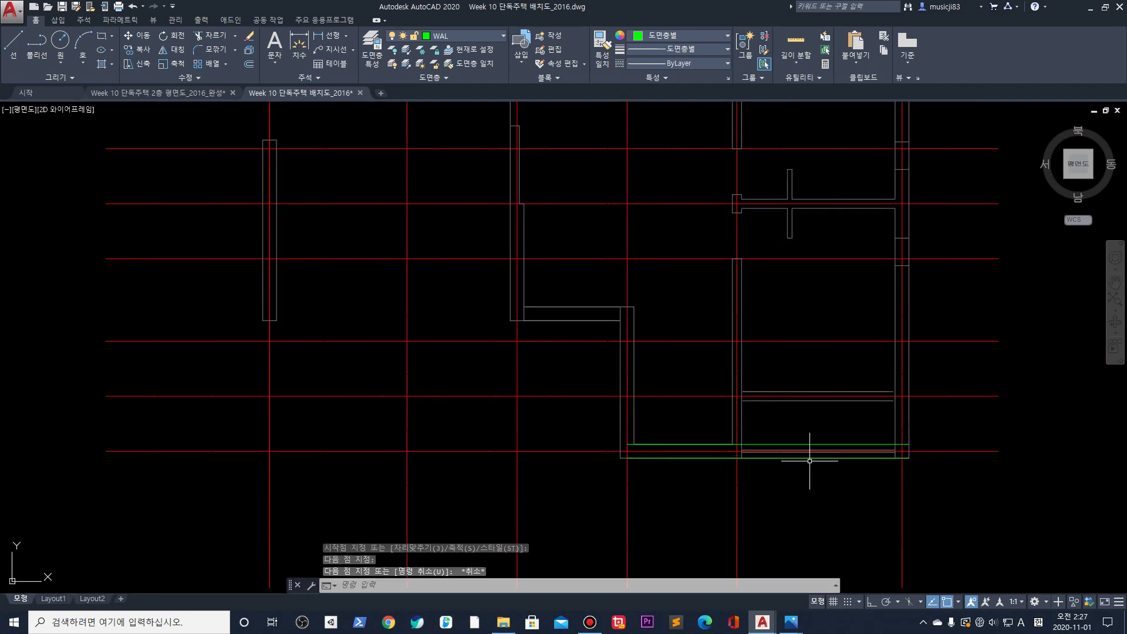
key("ctrl+z")
scroll(586, 509, "up", 4)
type("ml")
key("Return")
left_click(471, 464)
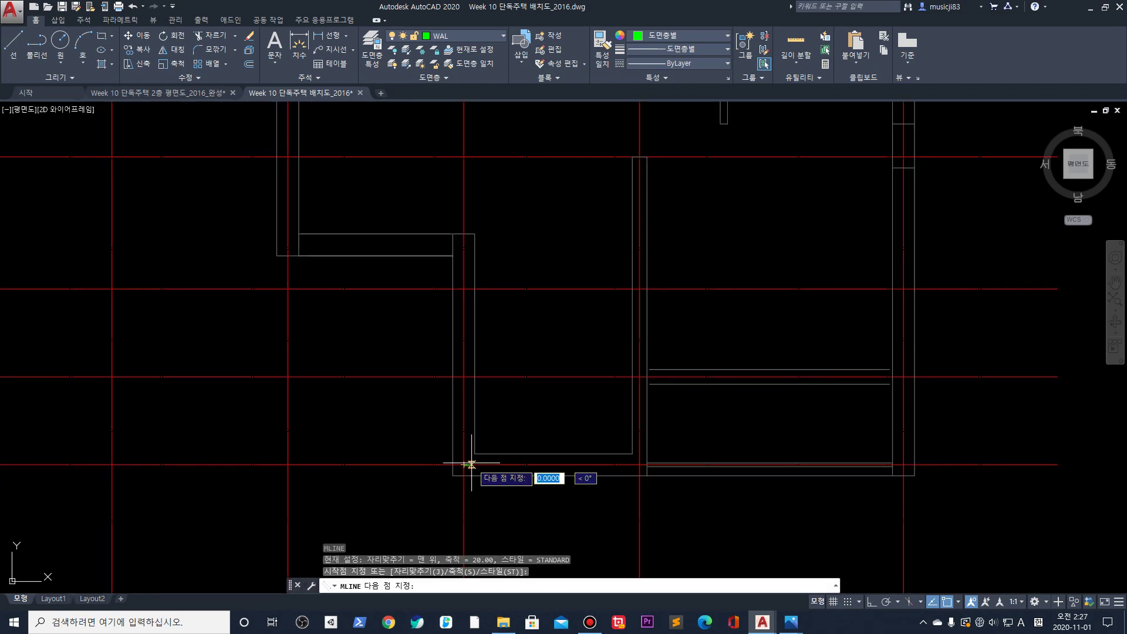
key("Escape")
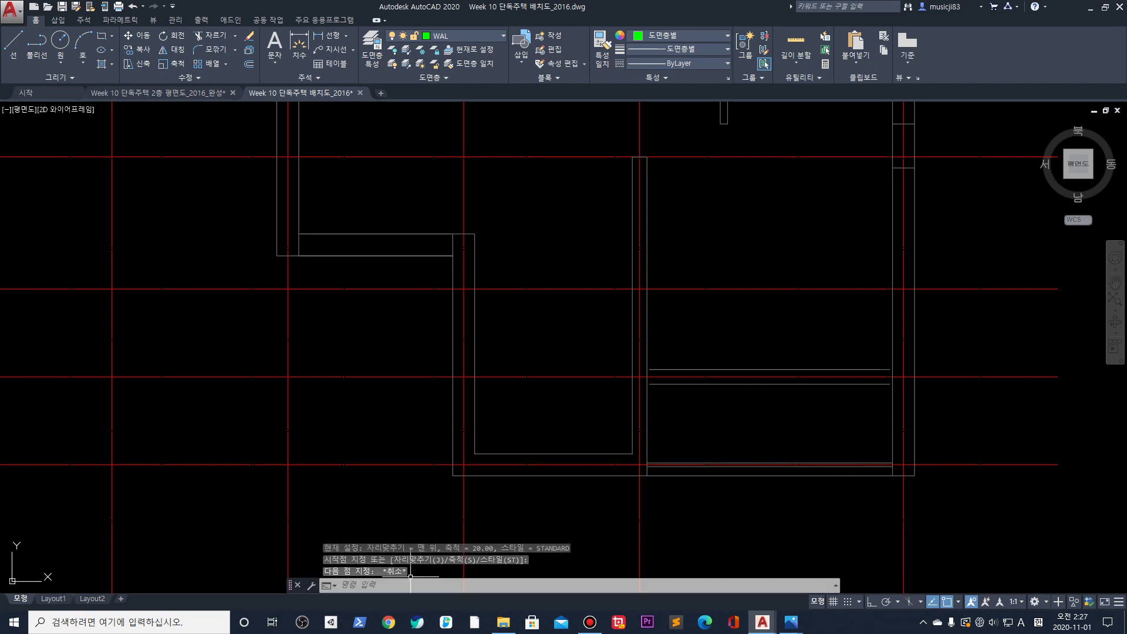
Restart the multiline with its scale set to 300 and its justification set to zero
type("ml")
key("Return")
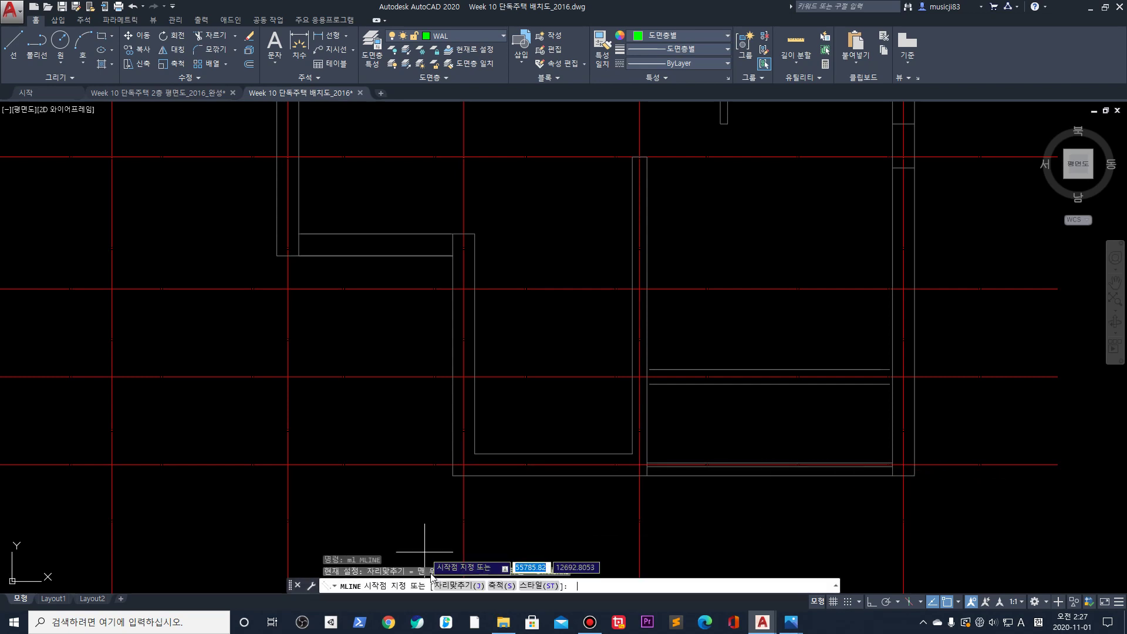
left_click(502, 587)
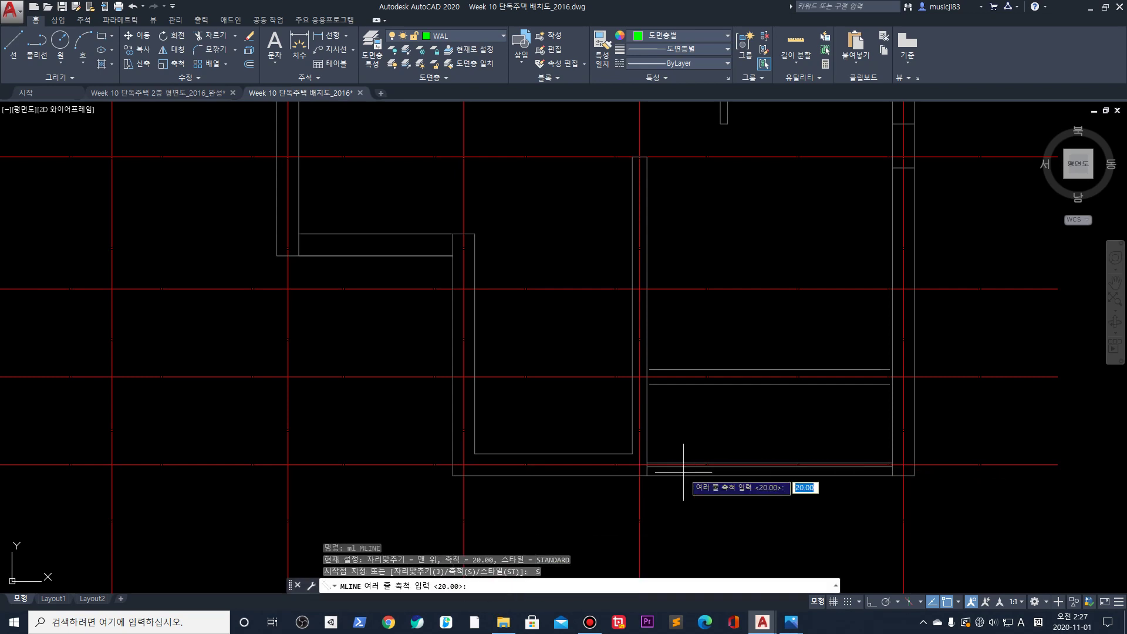
key("Return")
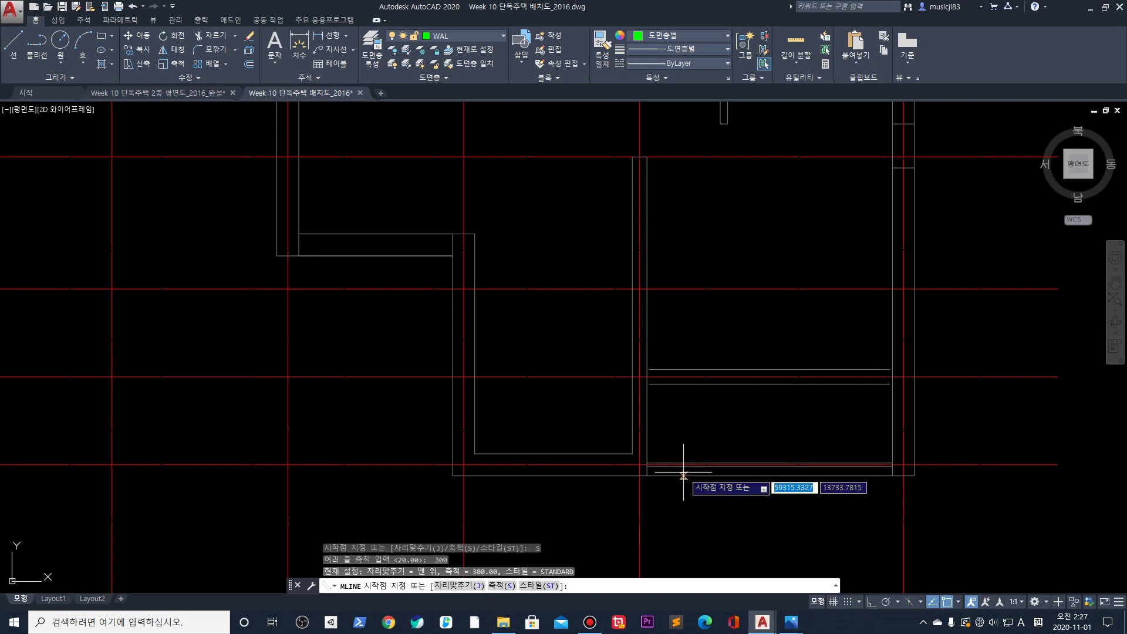
left_click(452, 586)
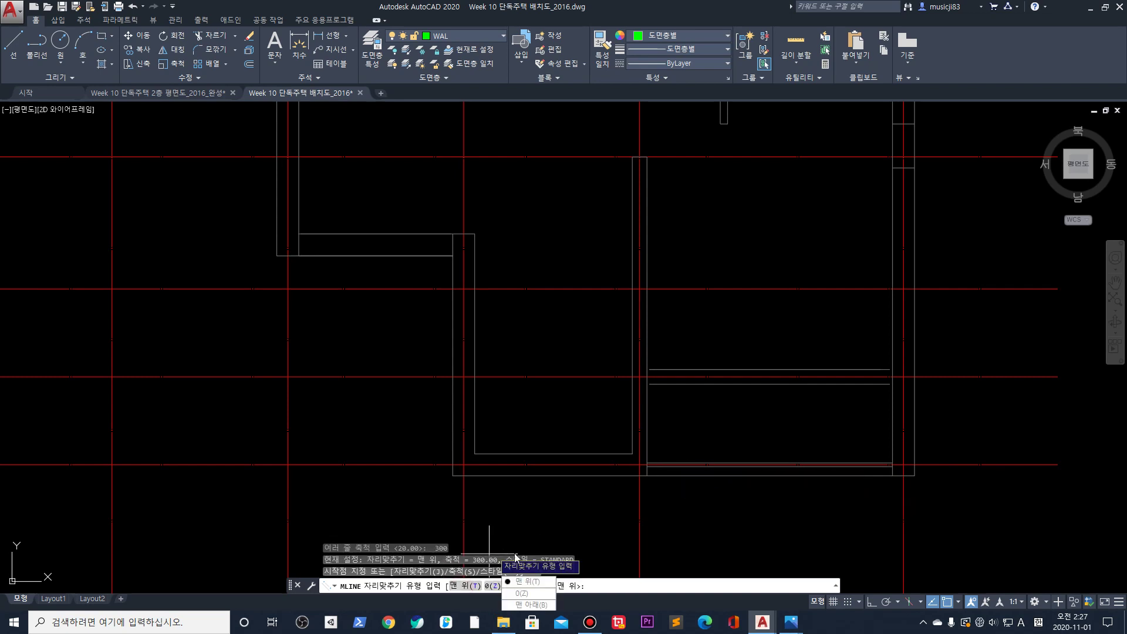
left_click(492, 586)
Draw the east block's roof outline multiline from X3 to X5 along Y1, up X5 to Y8, and back along Y8 to X3
left_click(463, 465)
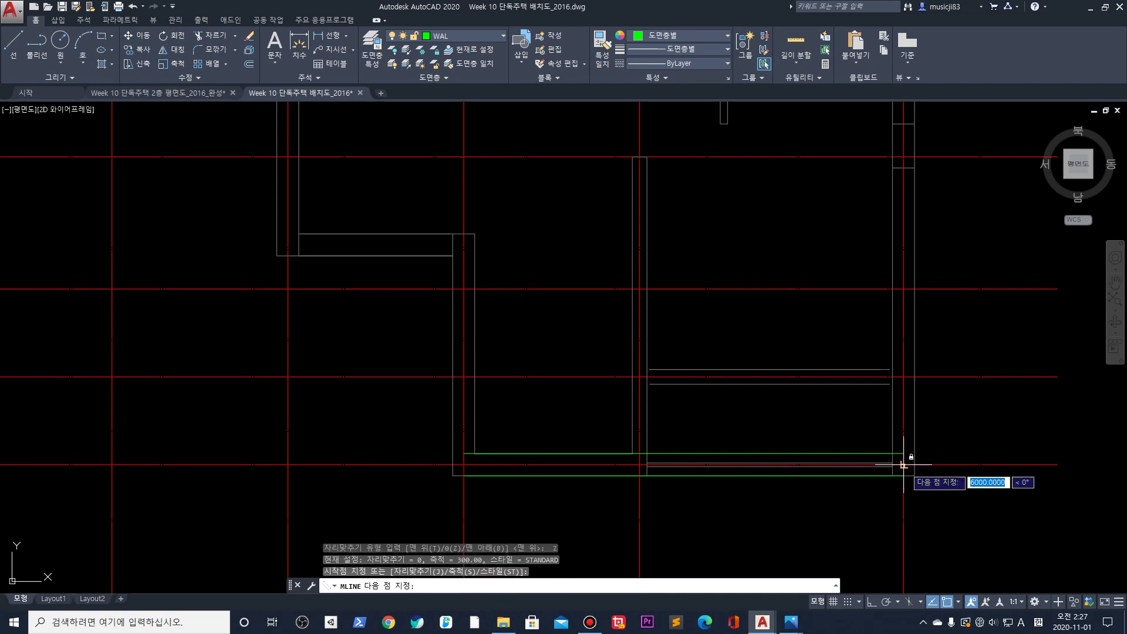
left_click(904, 465)
scroll(892, 352, "down", 5)
scroll(880, 334, "up", 6)
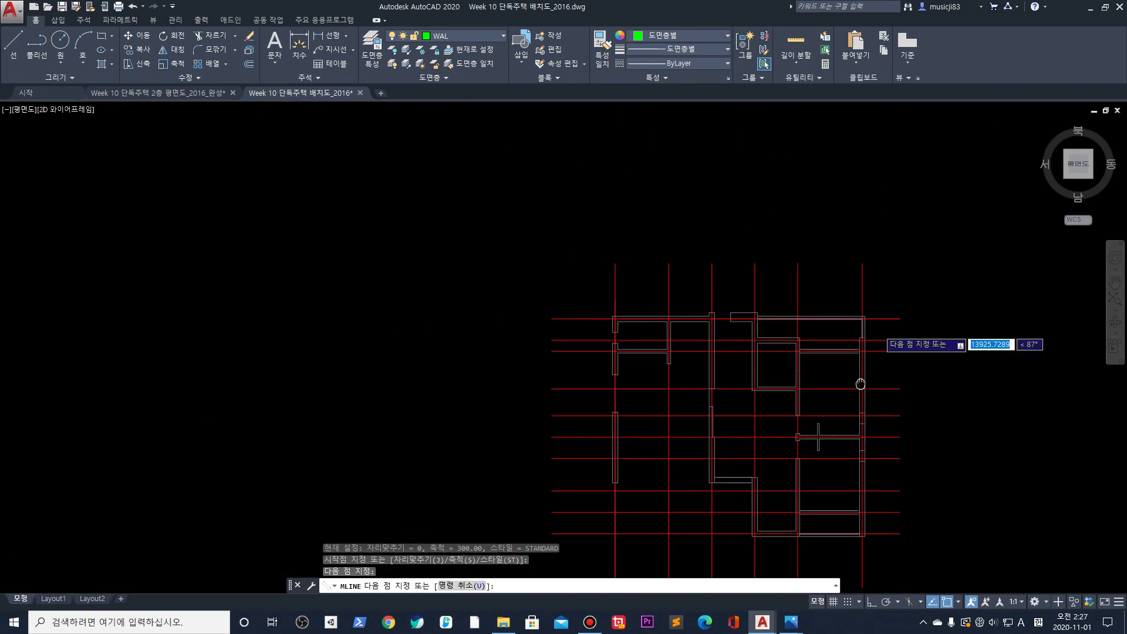
scroll(863, 244, "up", 6)
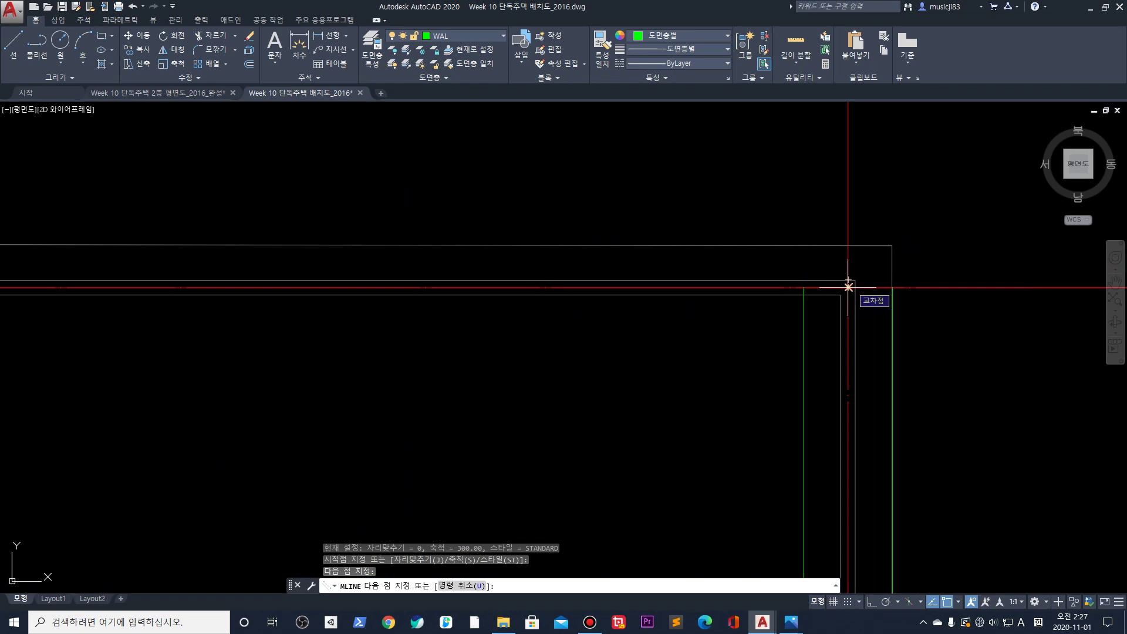
left_click(848, 287)
scroll(849, 287, "down", 5)
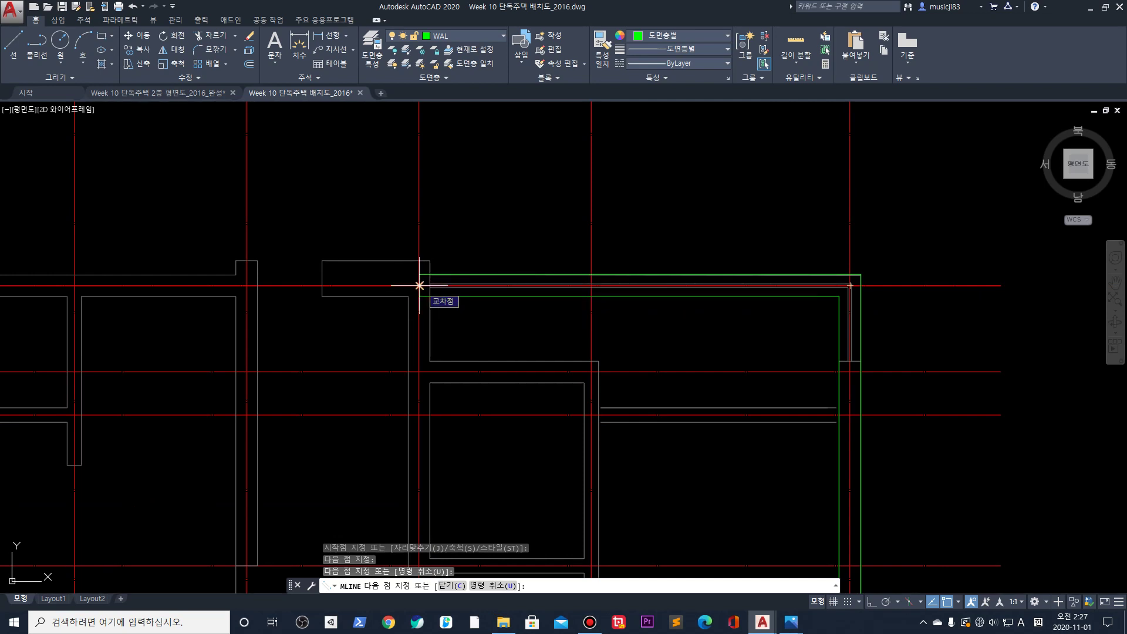
left_click(419, 285)
key("Return")
Draw the west block's roof outline multiline from X2 to X1 along Y8 and down X1 to the reference wall's lower end
middle_click_drag(413, 554, 662, 536)
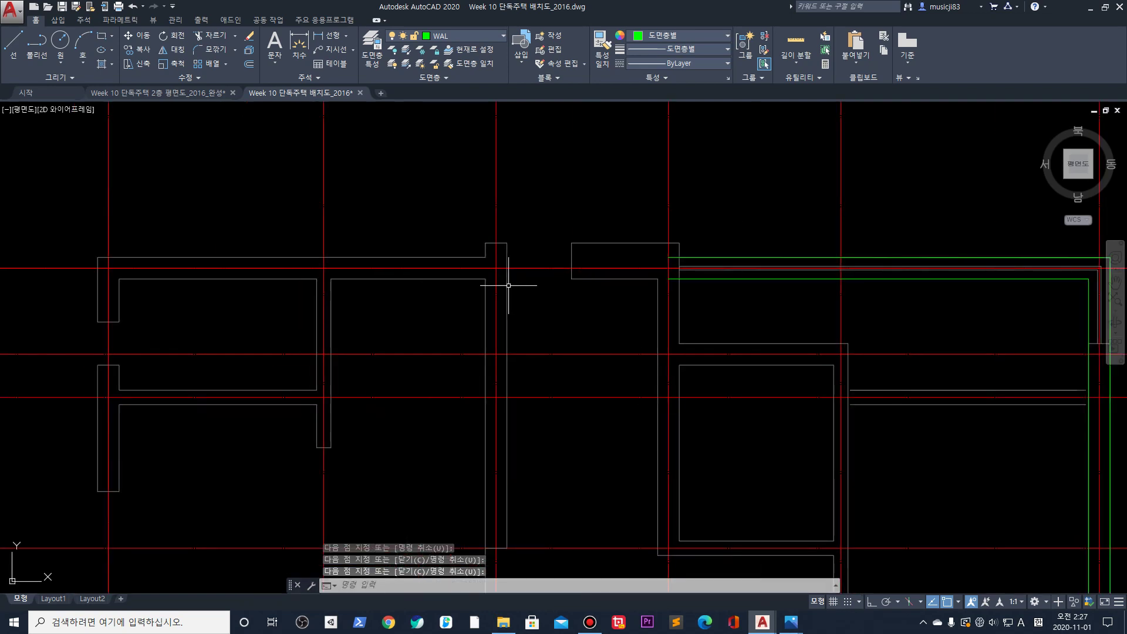
key("Return")
left_click(496, 267)
left_click(108, 267)
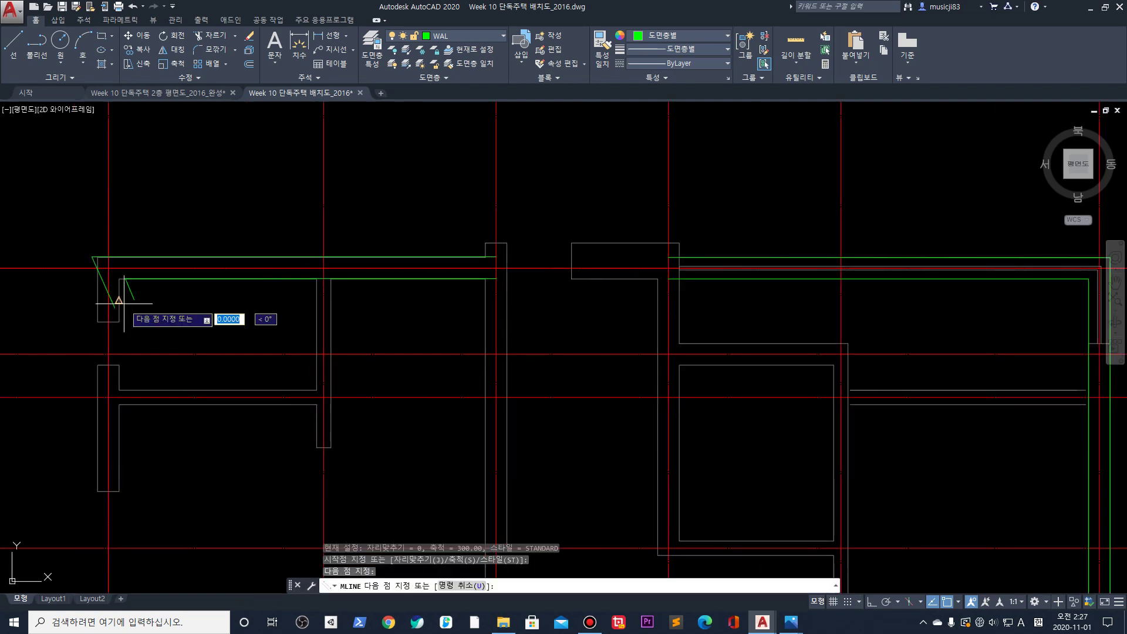
scroll(123, 304, "down", 5)
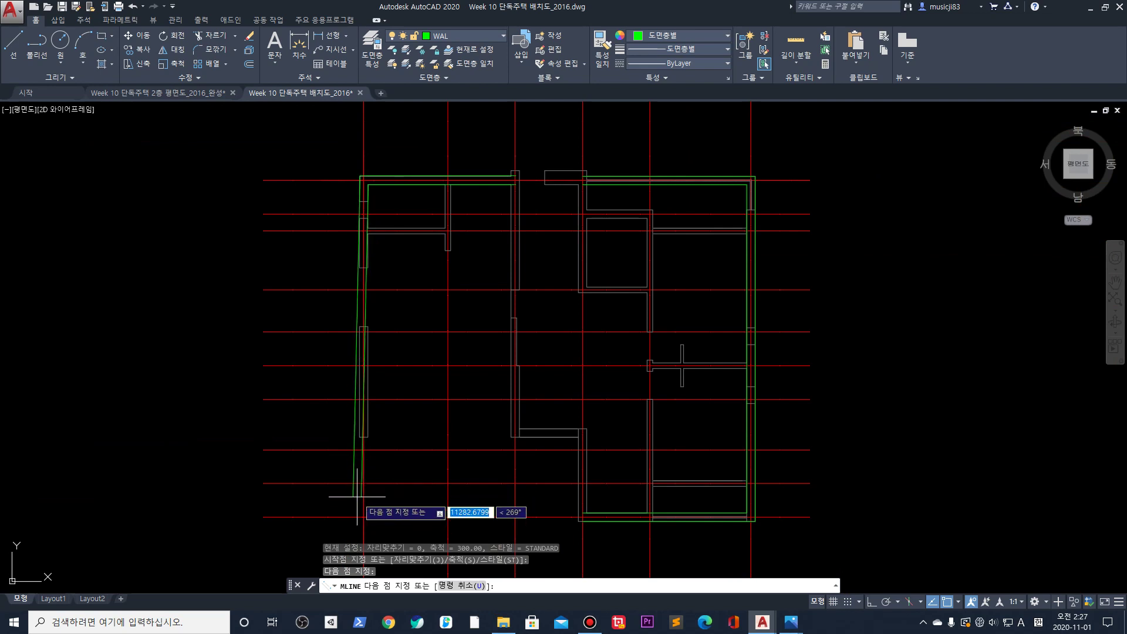
middle_click_drag(355, 503, 372, 411)
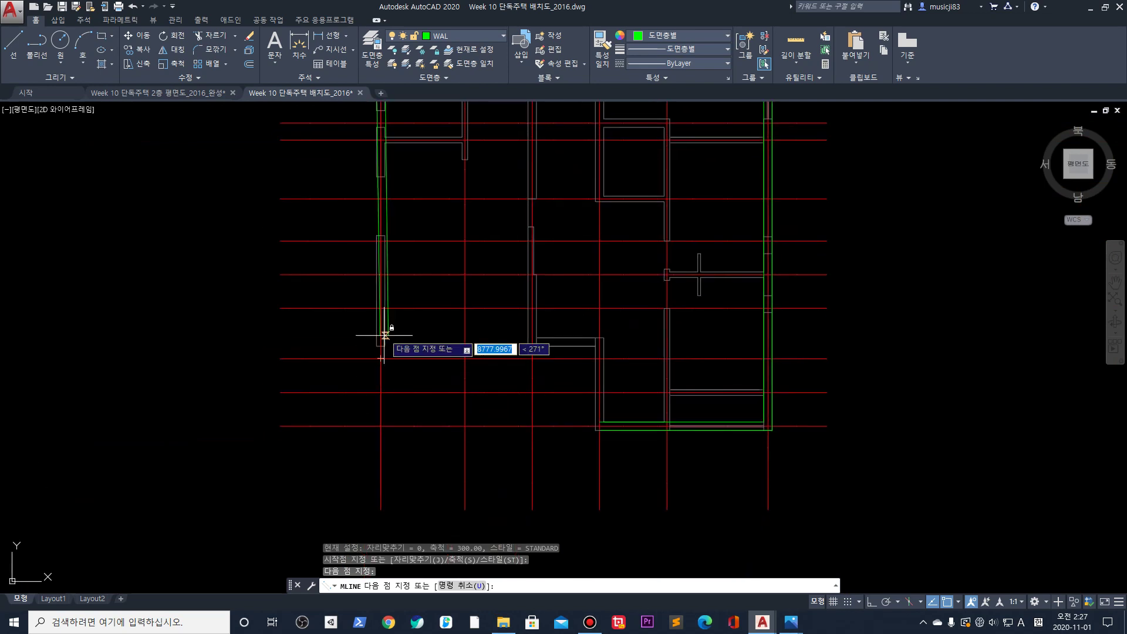
scroll(373, 279, "up", 4)
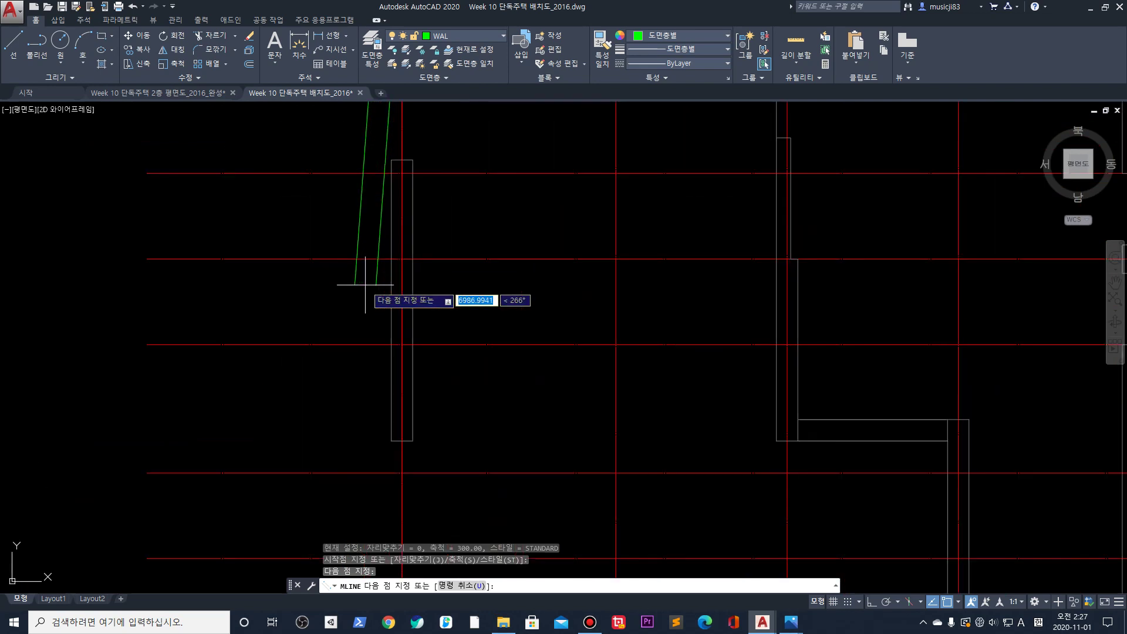
left_click(402, 440)
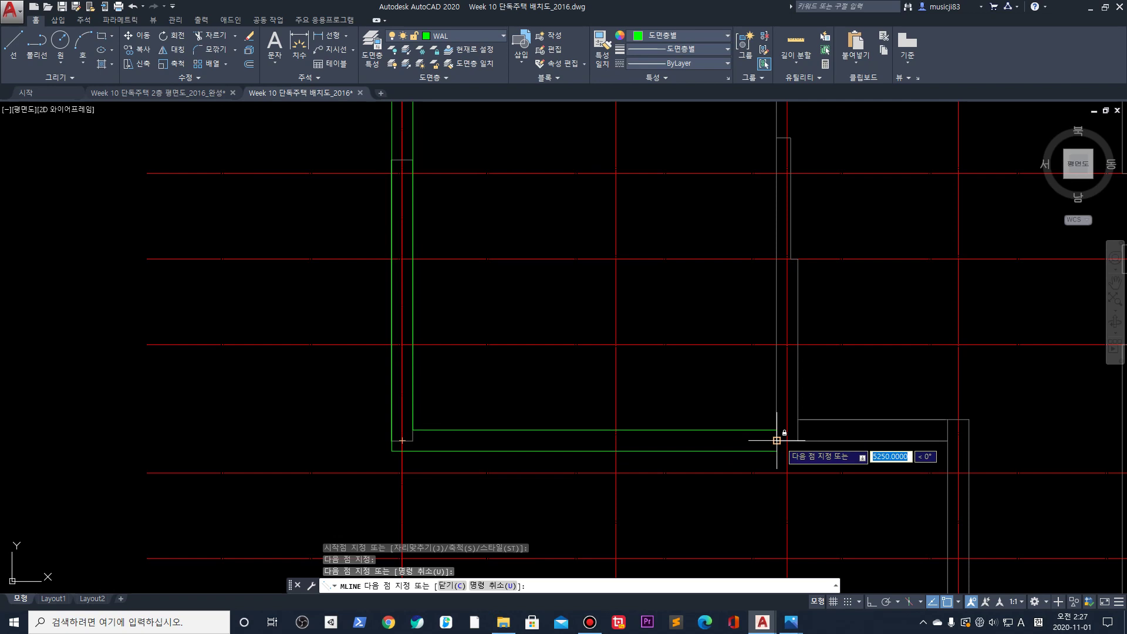
key("Return")
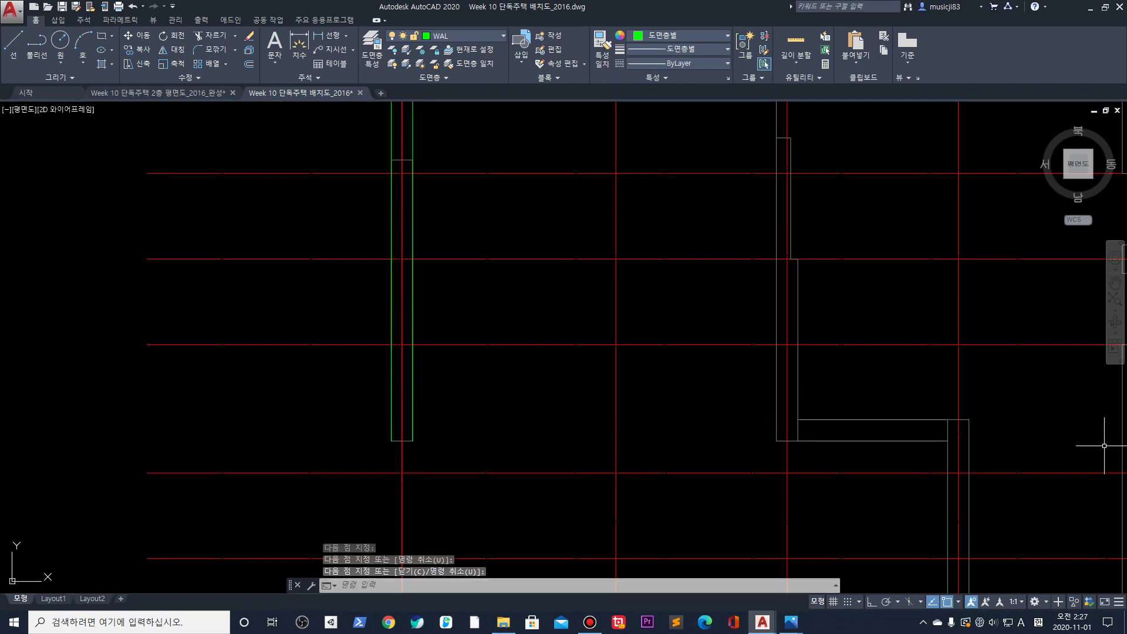
Draw a horizontal multiline about 3000 long from the X1 wall's lower end to the grid line between X1 and X2
middle_click(1104, 445)
scroll(360, 390, "up", 4)
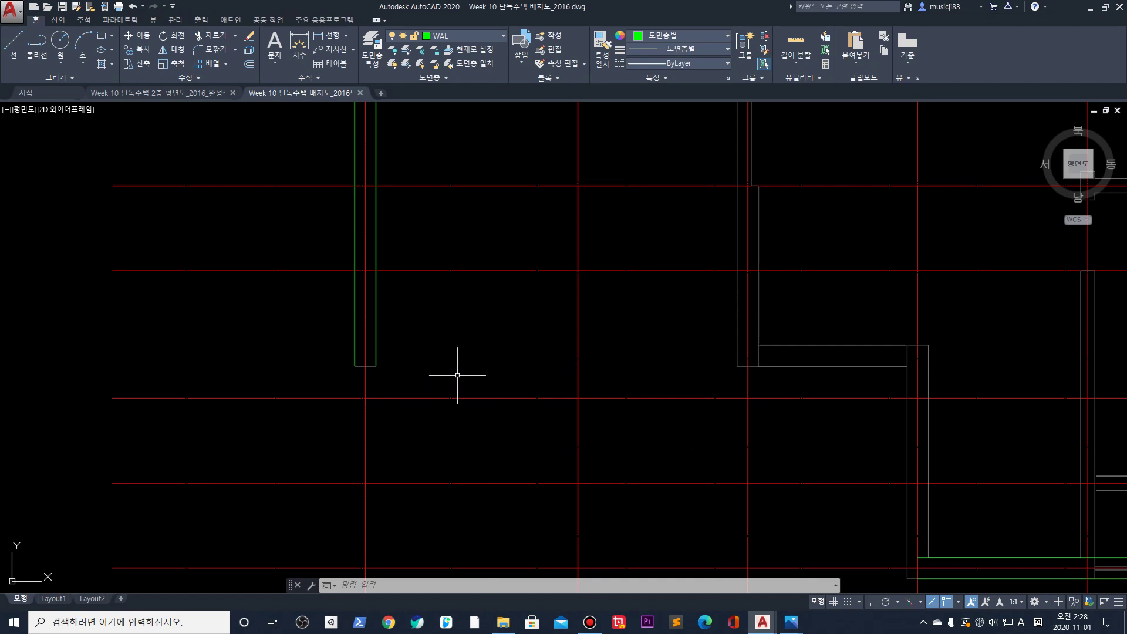
key("Return")
left_click(364, 366)
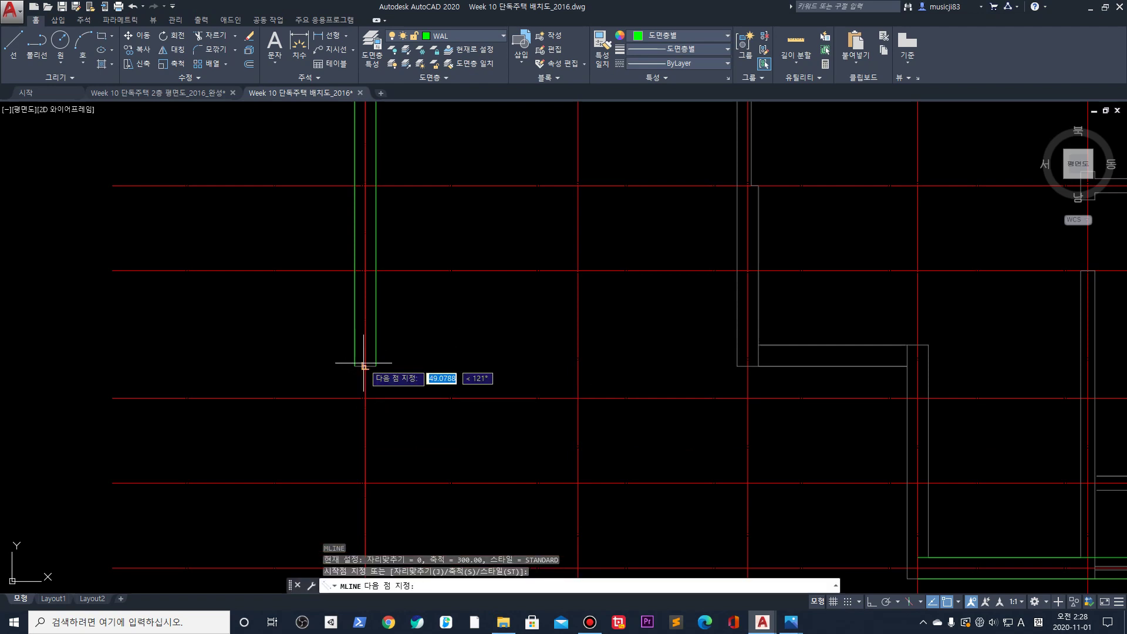
left_click(578, 366)
key("Return")
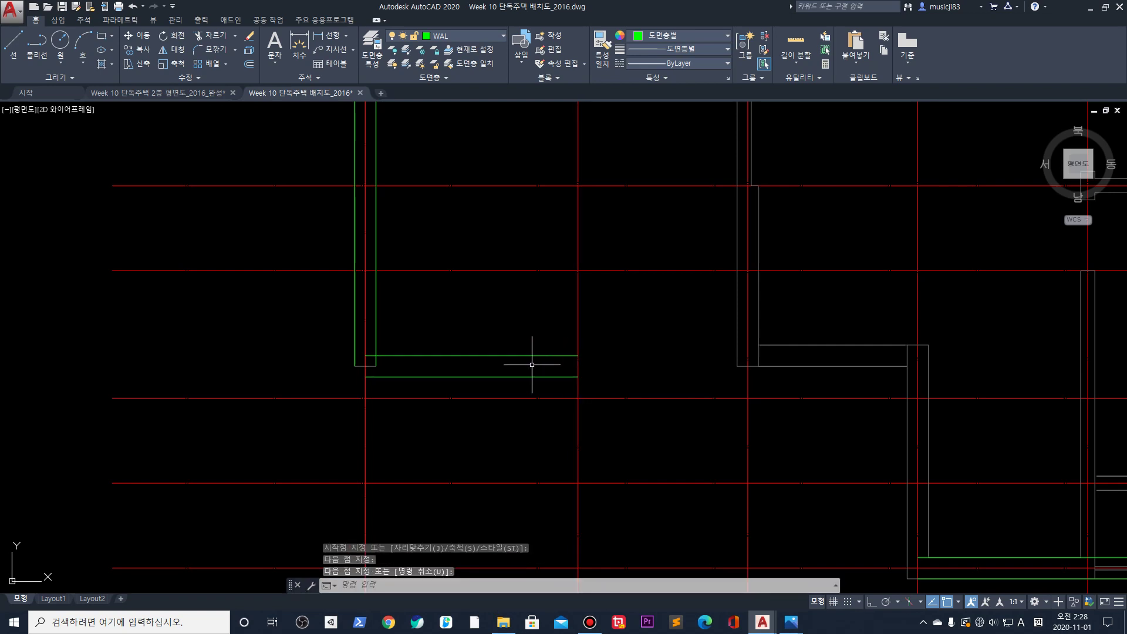
Measure the length of the horizontal multiline starting at the X1 wall's lower end
scroll(397, 360, "up", 4)
type("di")
key("Return")
left_click(314, 377)
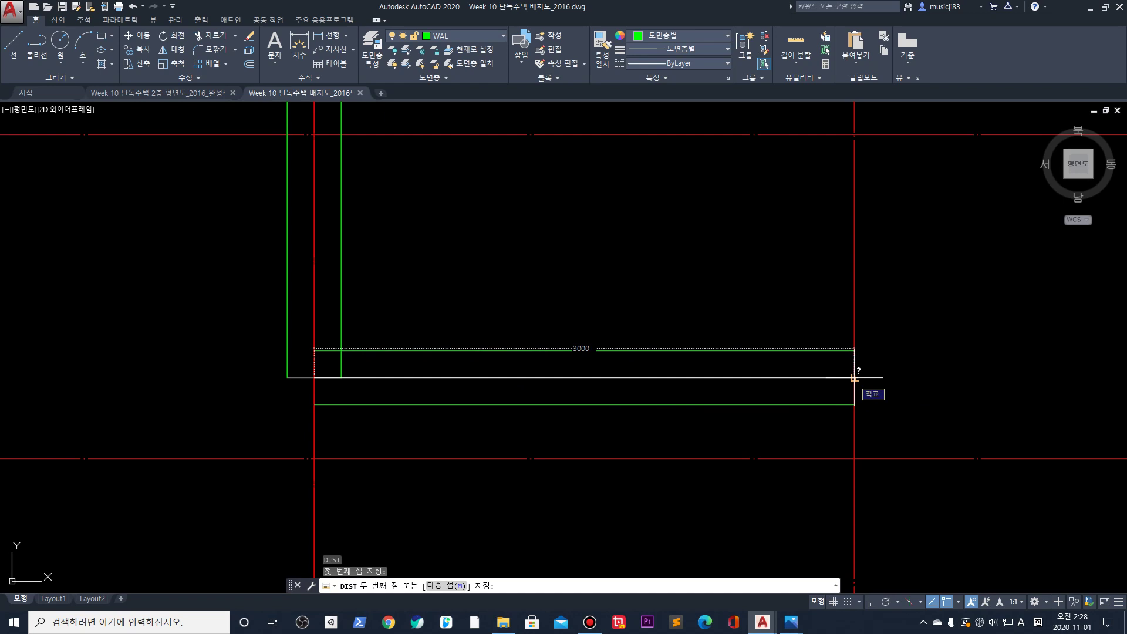
key("Escape")
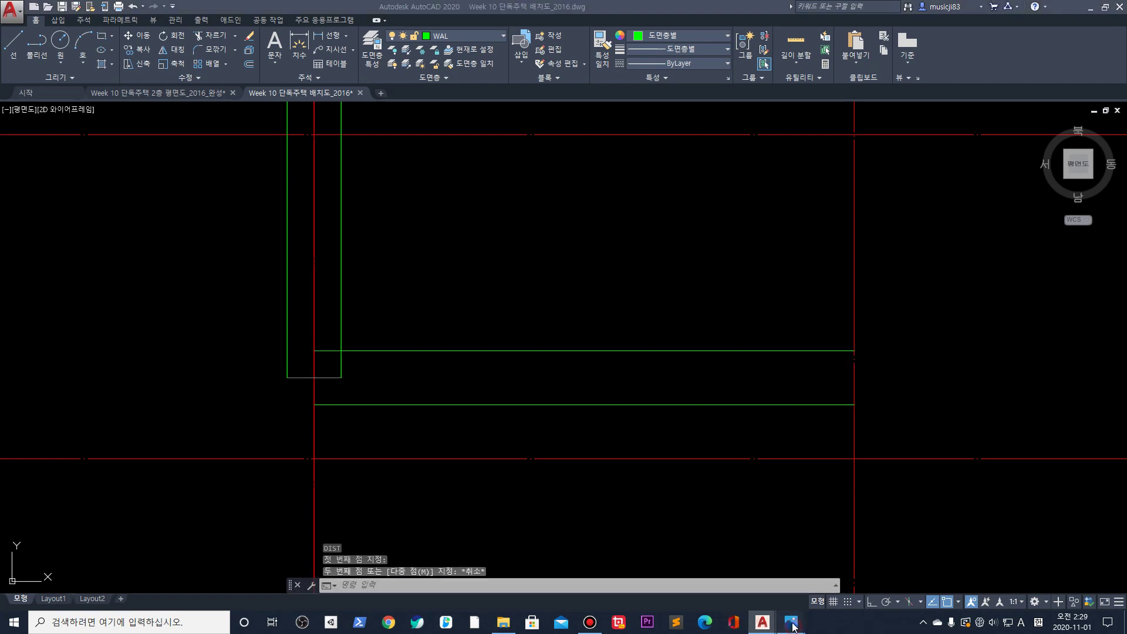
Switch to the site plan image in Photos and compare the west block's lower edge with the second-floor plan image
mouse_move(791, 621)
left_click(916, 552)
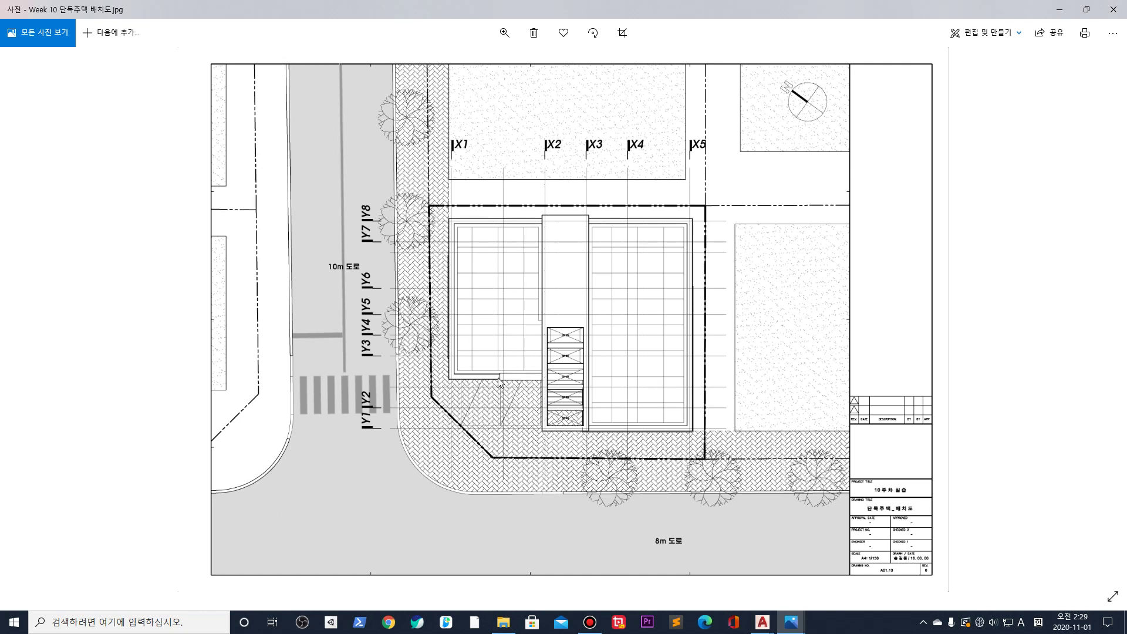
key("Left")
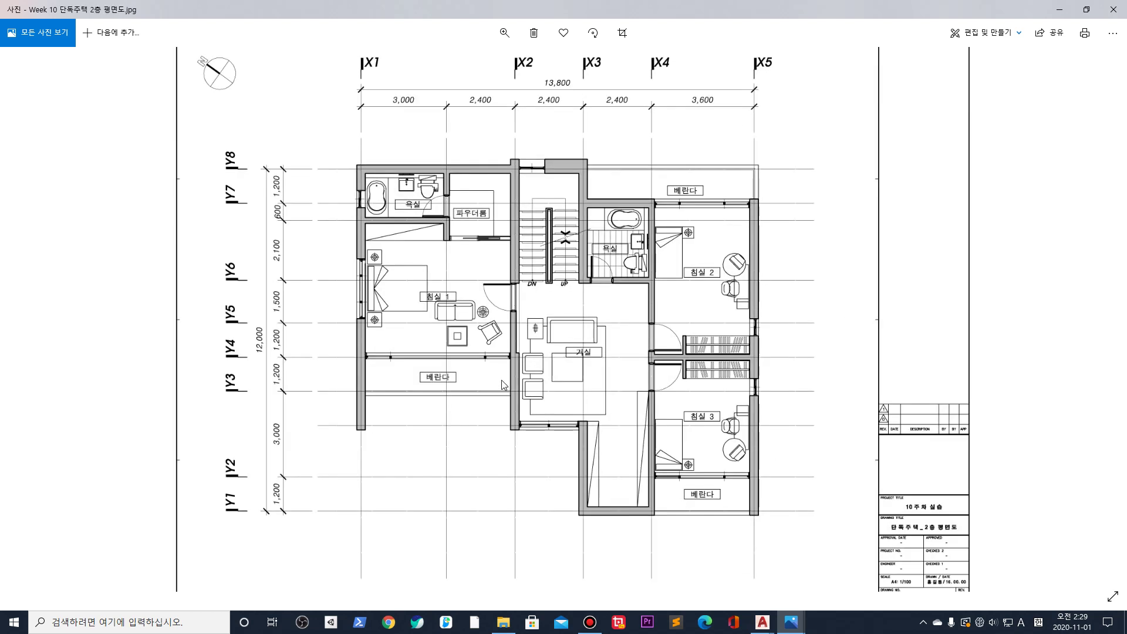
scroll(465, 432, "down", 3)
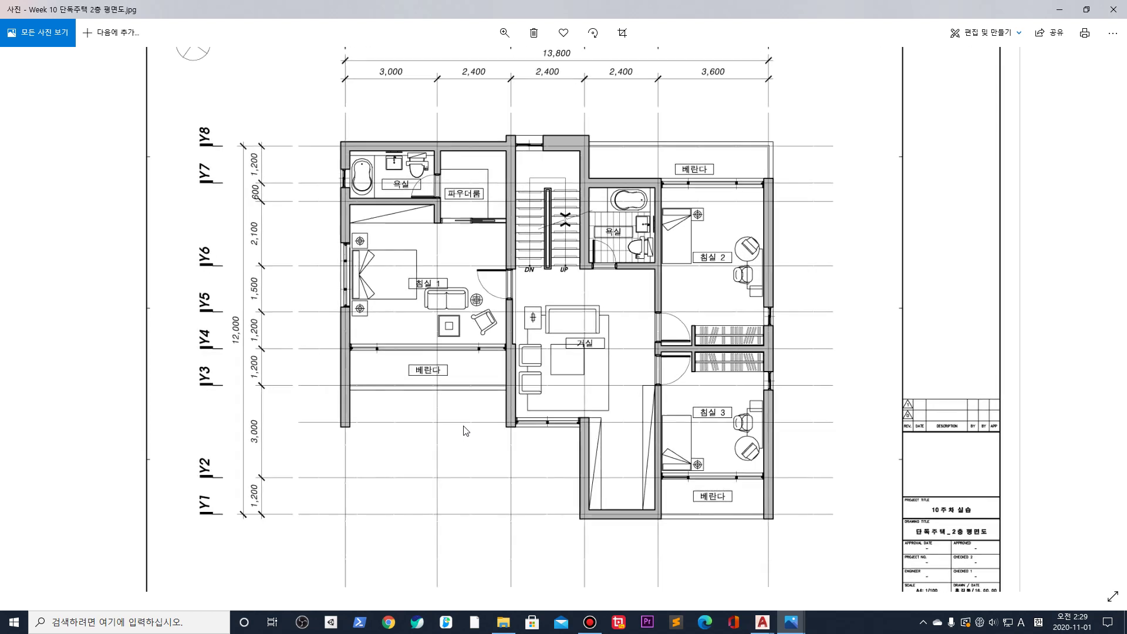
Examine the offset wall joint along the building's lower edge in the site plan image, and return to the AutoCAD drawing
key("Right")
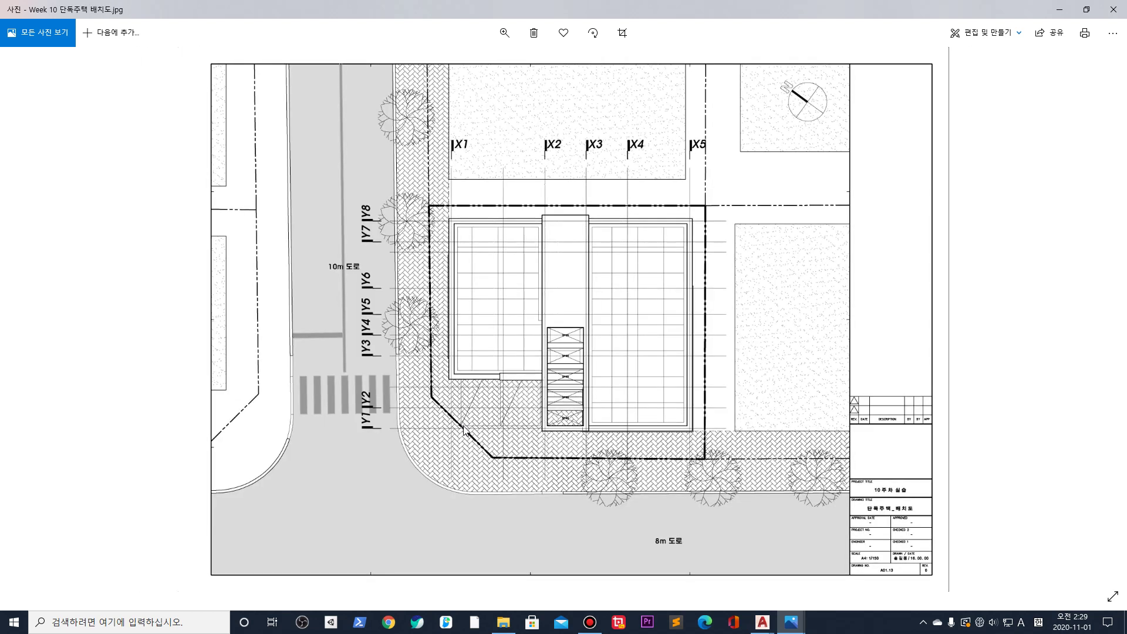
scroll(464, 429, "up", 6)
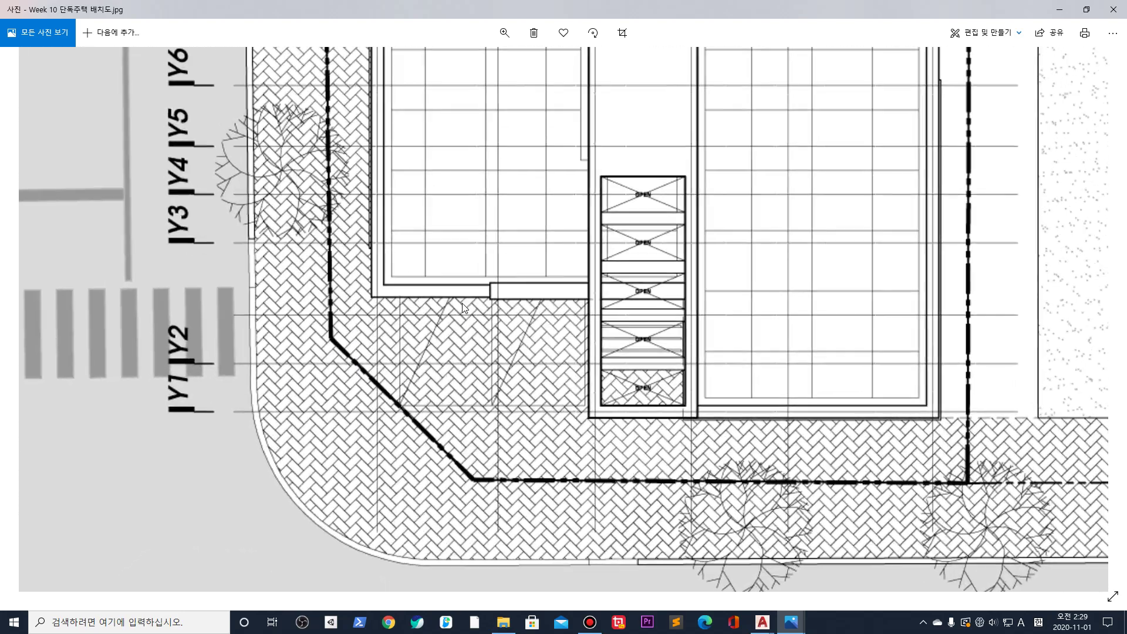
scroll(498, 238, "up", 2)
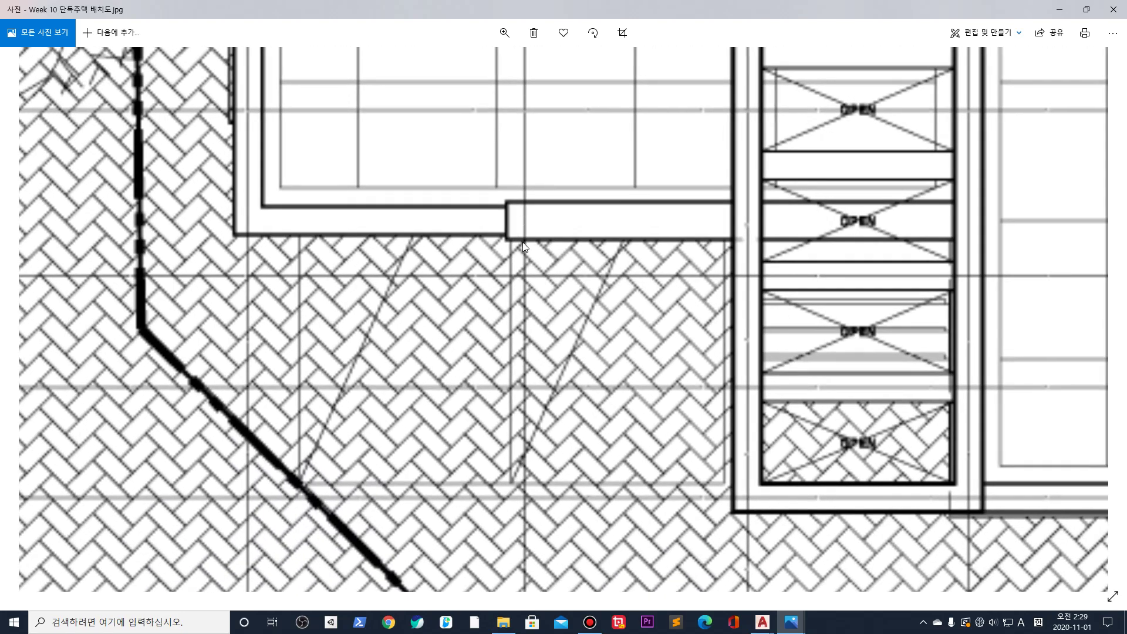
double_click(1047, 10)
left_click(1087, 10)
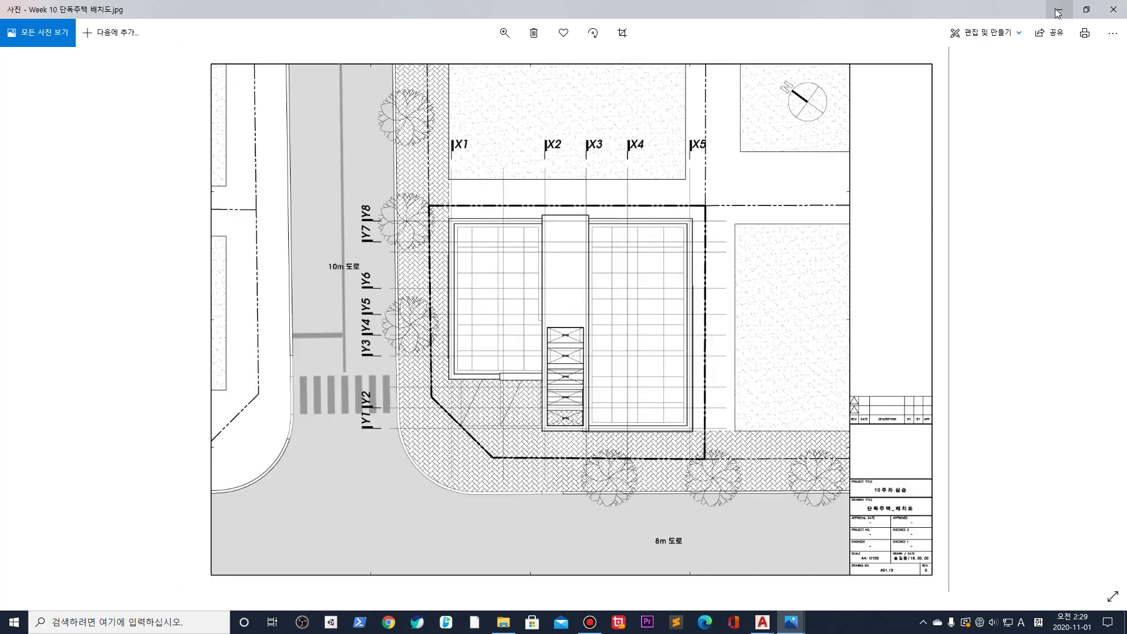
left_click(1059, 9)
left_click(798, 427)
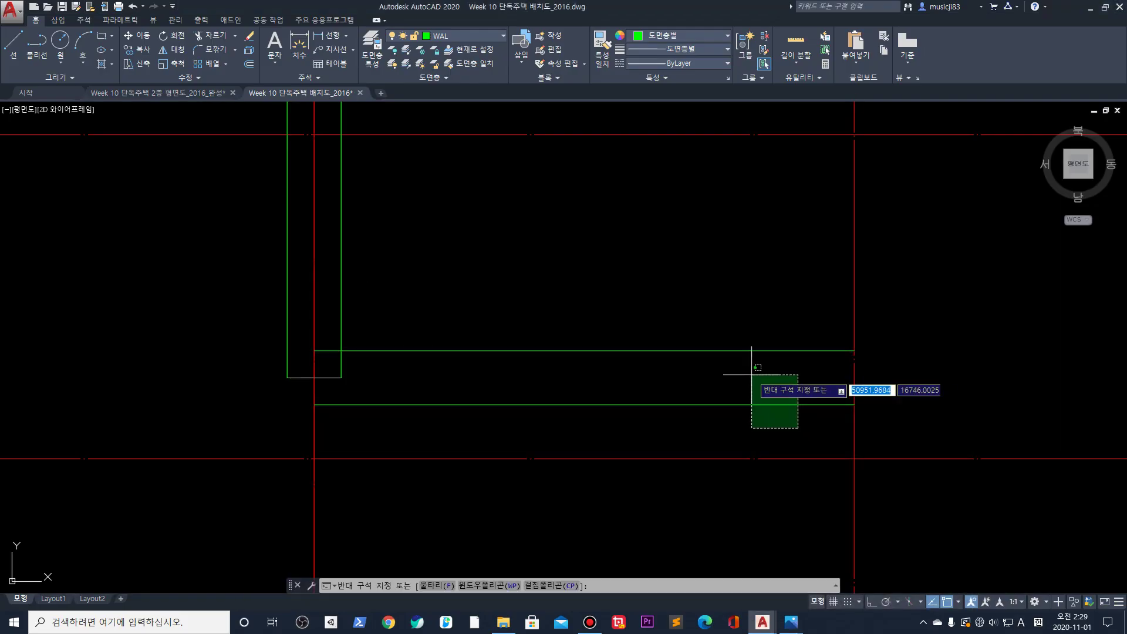
left_click(751, 376)
left_click(854, 378)
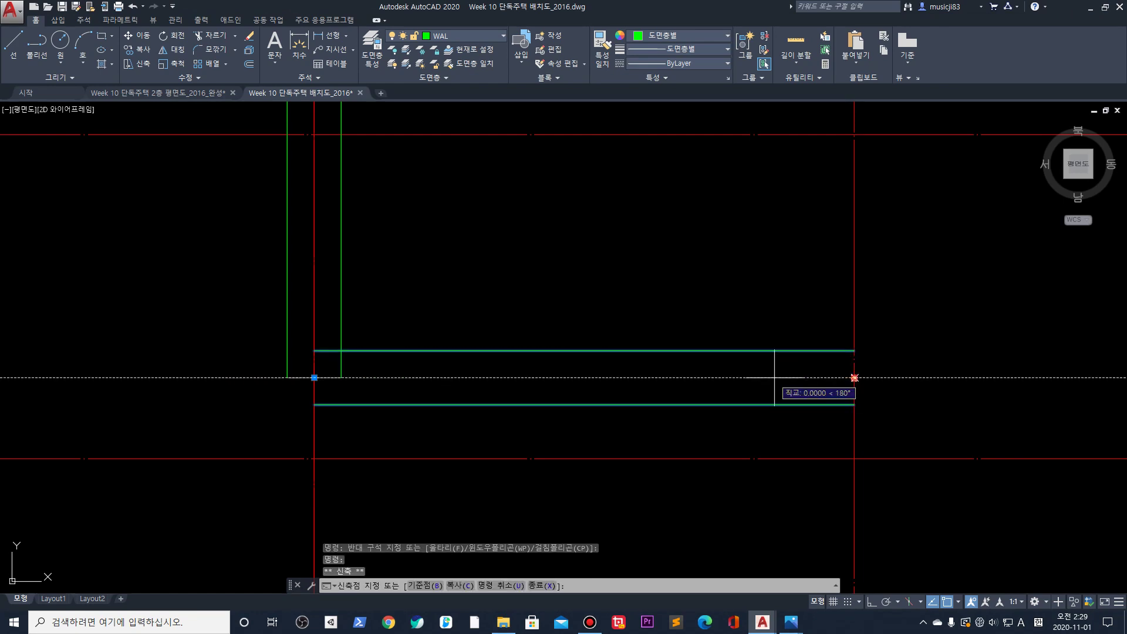
type("200")
key("Return")
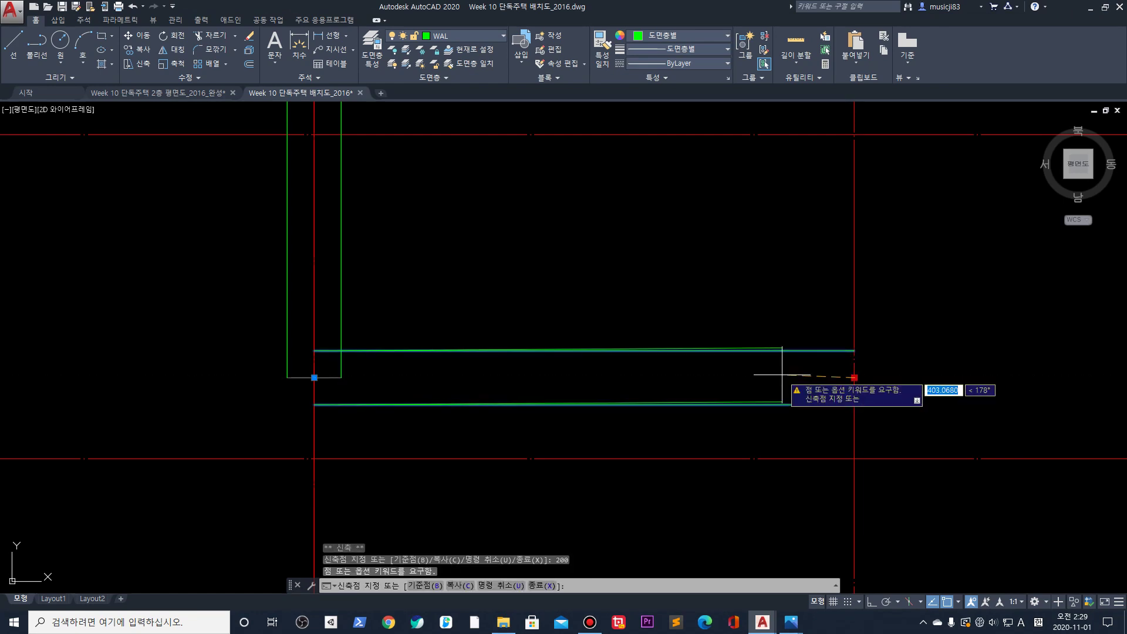
key("Escape")
With Ortho on, shorten the east end of the lower horizontal wall multiline by 200
left_click(778, 365)
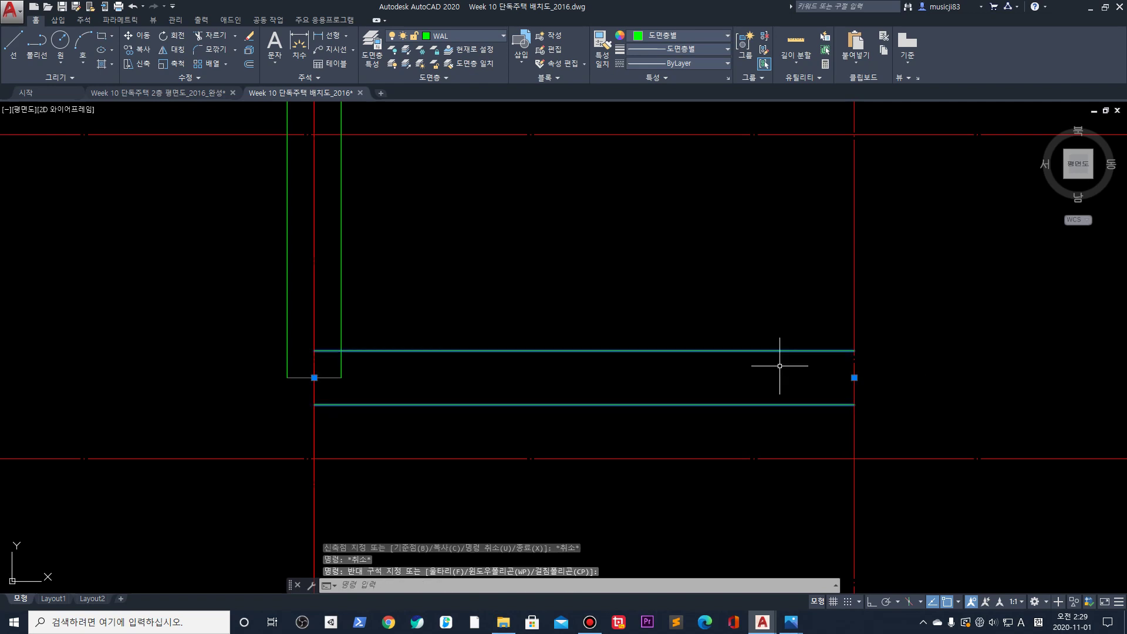
key("F8")
left_click(854, 378)
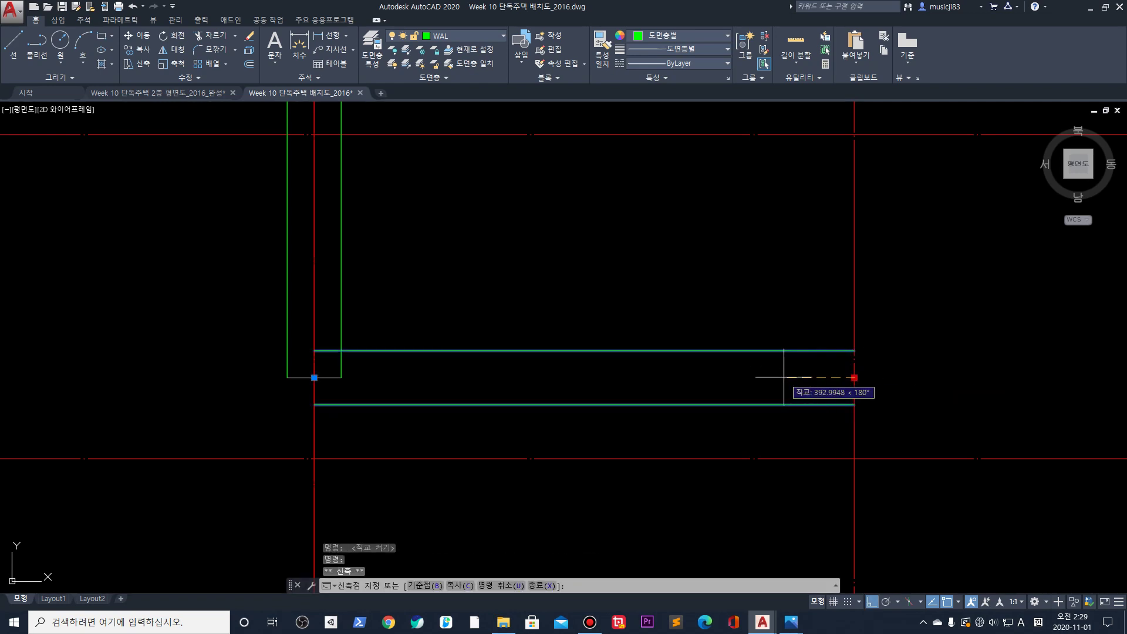
type("200")
key("Return")
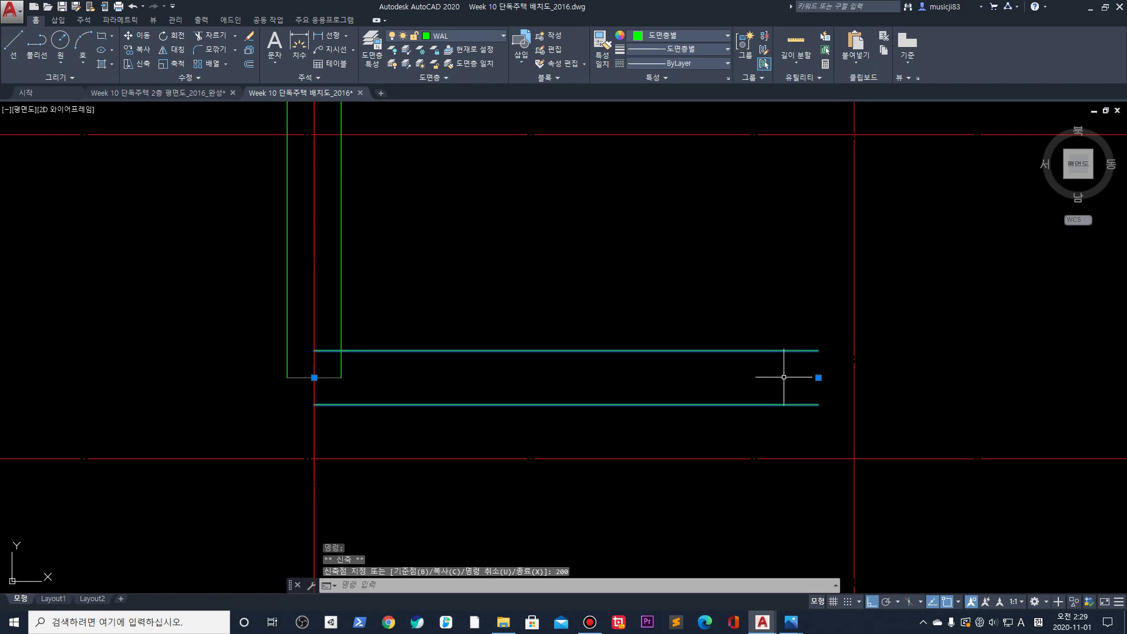
key("Escape")
Draw a multiline at scale 400 from the vertical grid line beyond the shortened wall eastward to the projecting wall's left edge
middle_click_drag(898, 360, 553, 345)
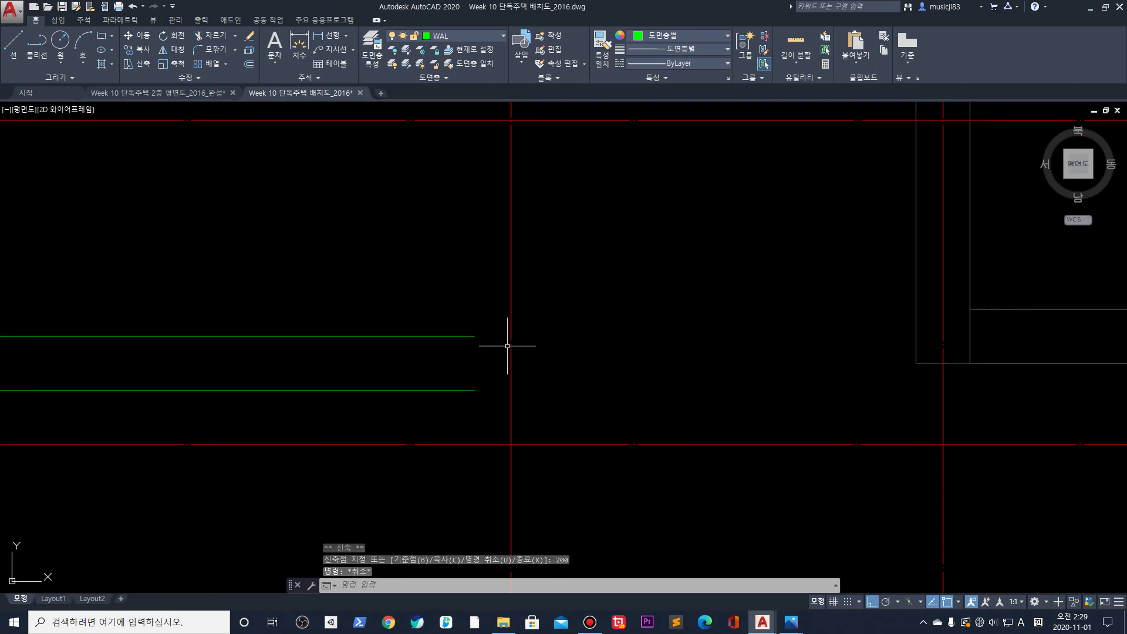
key("Escape")
key("Escape")
key("Return")
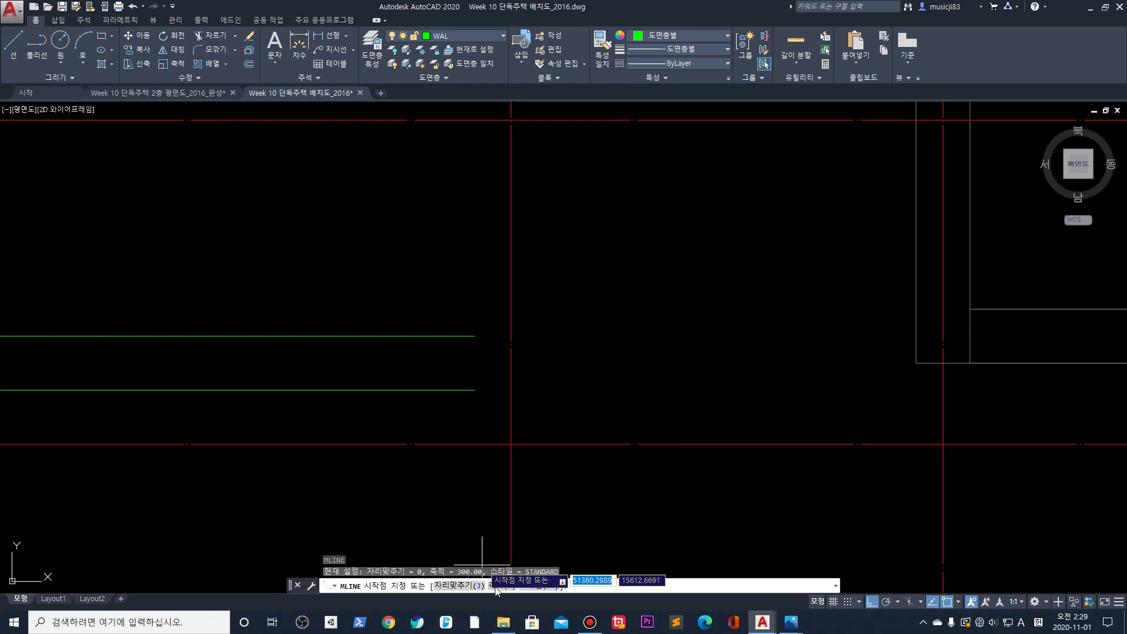
left_click(509, 585)
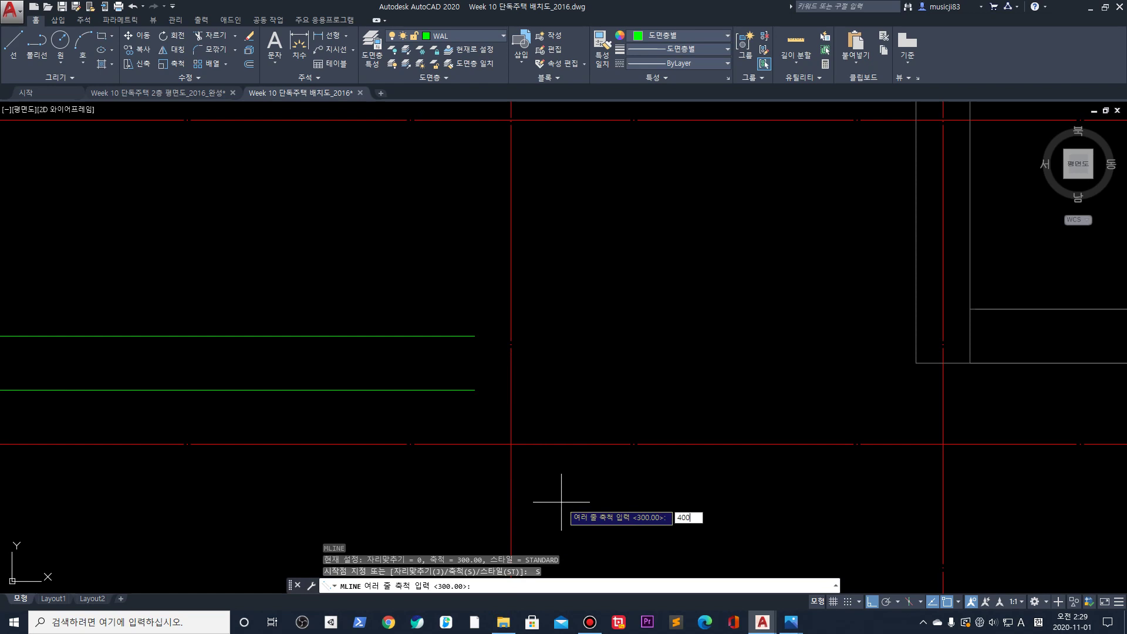
key("Return")
scroll(532, 361, "down", 2)
left_click(523, 361)
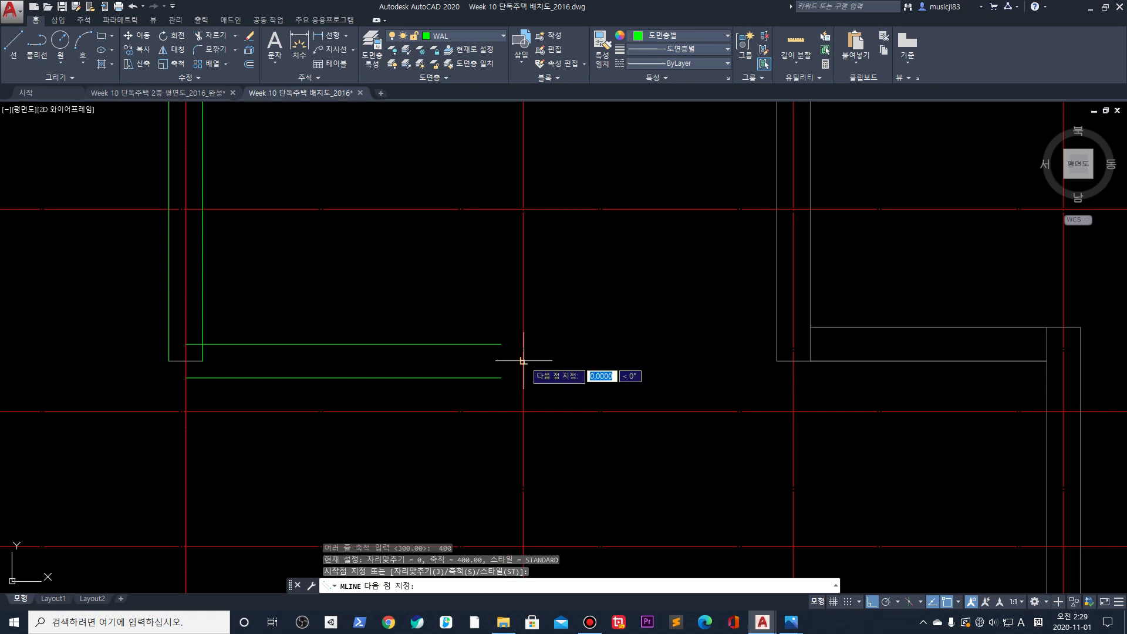
scroll(523, 361, "down", 2)
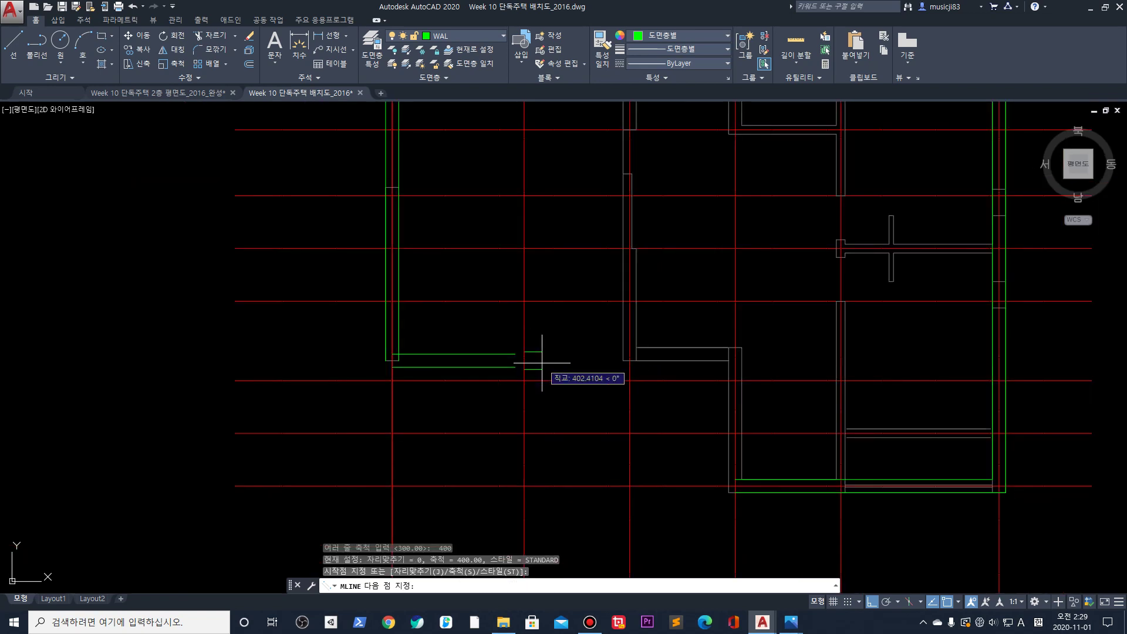
left_click(728, 360)
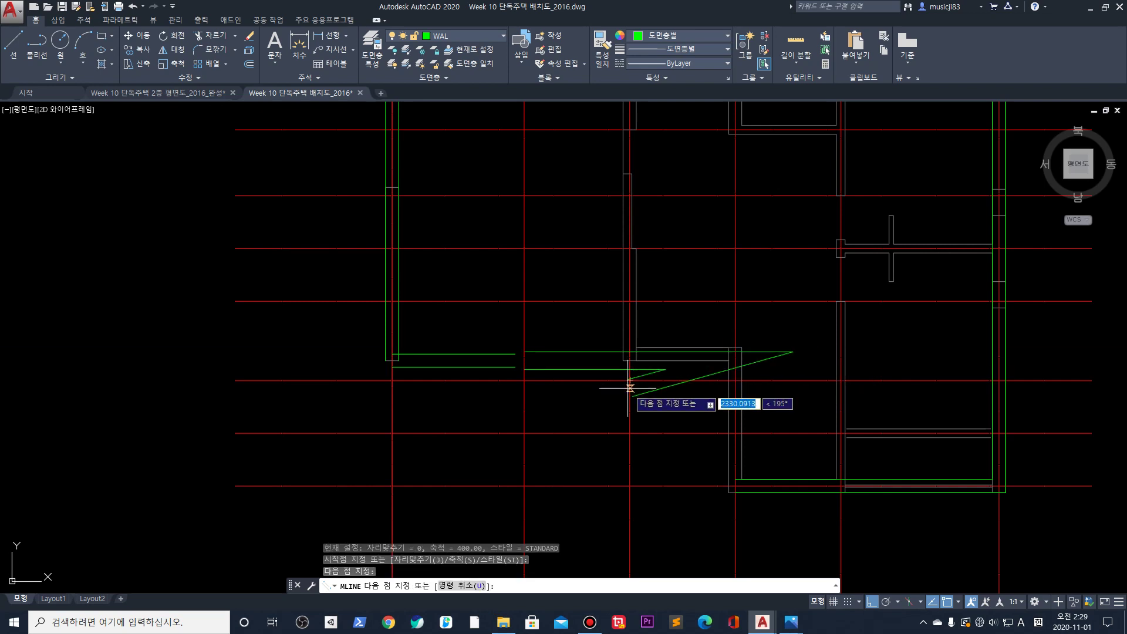
key("Return")
Examine how the two lower wall multilines line up with the left wall's end and the traced floor plan walls
scroll(569, 343, "up", 6)
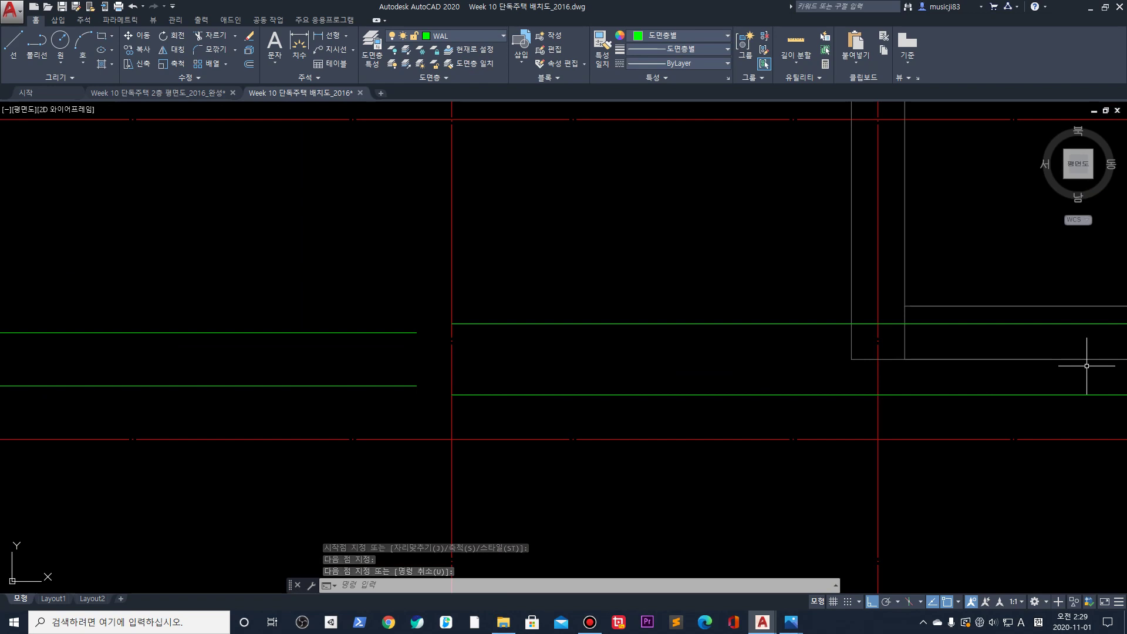
scroll(962, 458, "down", 5)
scroll(668, 453, "up", 5)
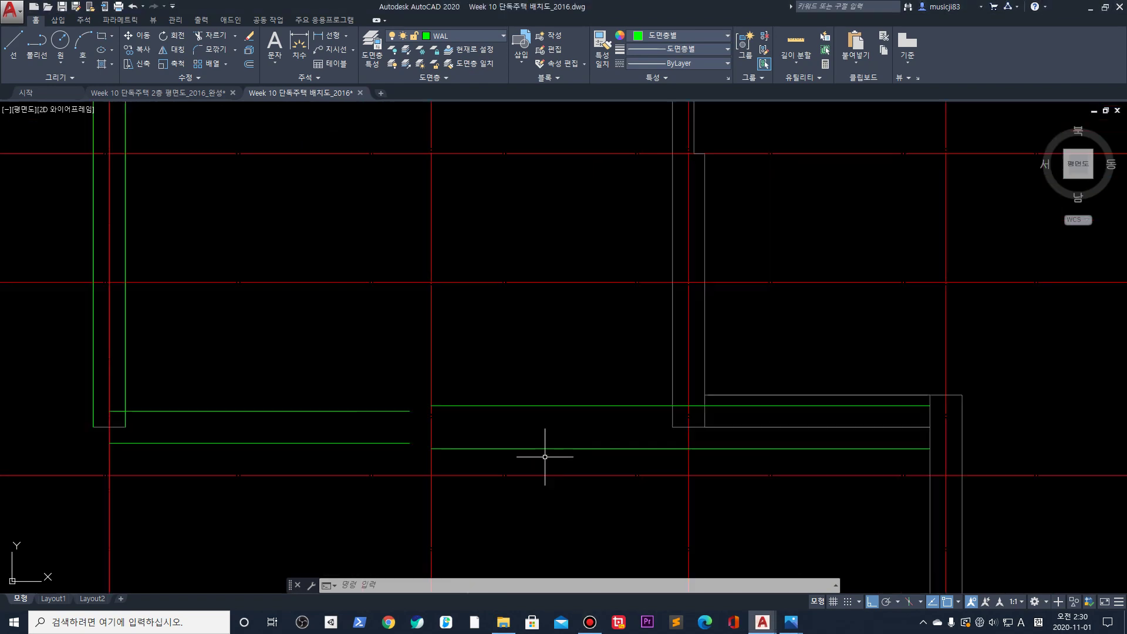
scroll(544, 457, "down", 5)
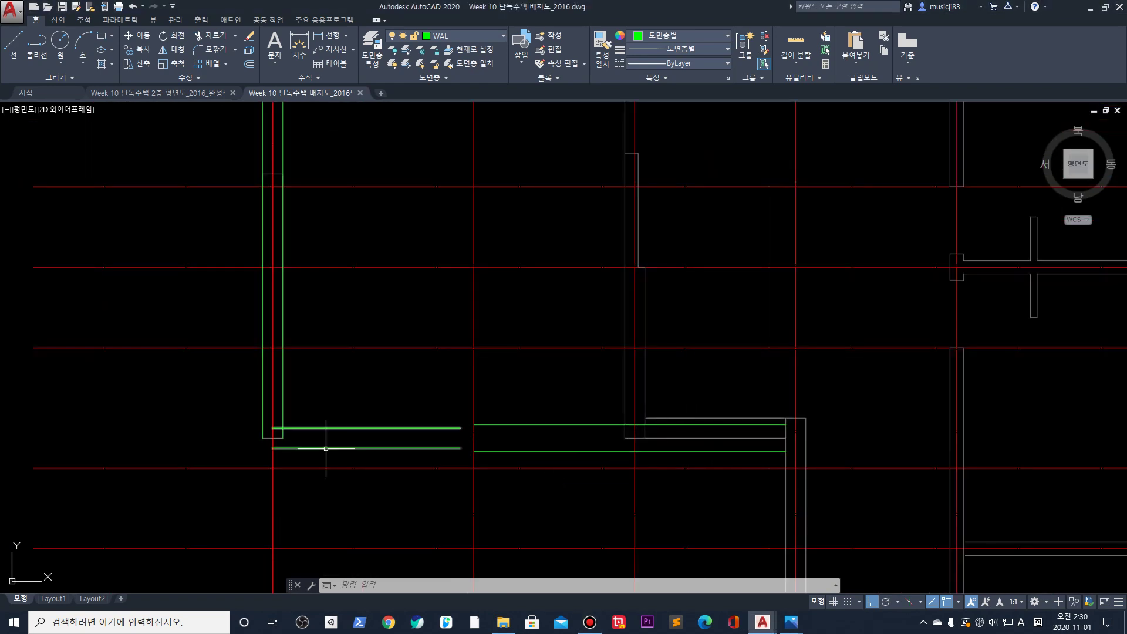
scroll(615, 439, "up", 4)
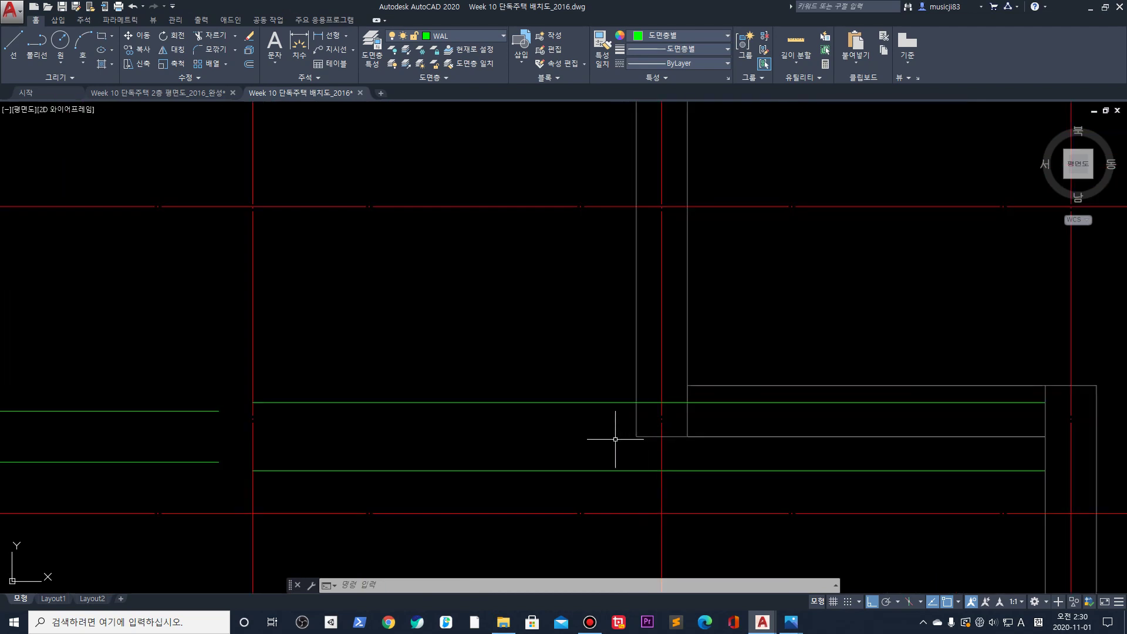
scroll(658, 492, "down", 2)
scroll(558, 458, "down", 2)
scroll(461, 304, "up", 3)
scroll(448, 307, "down", 4)
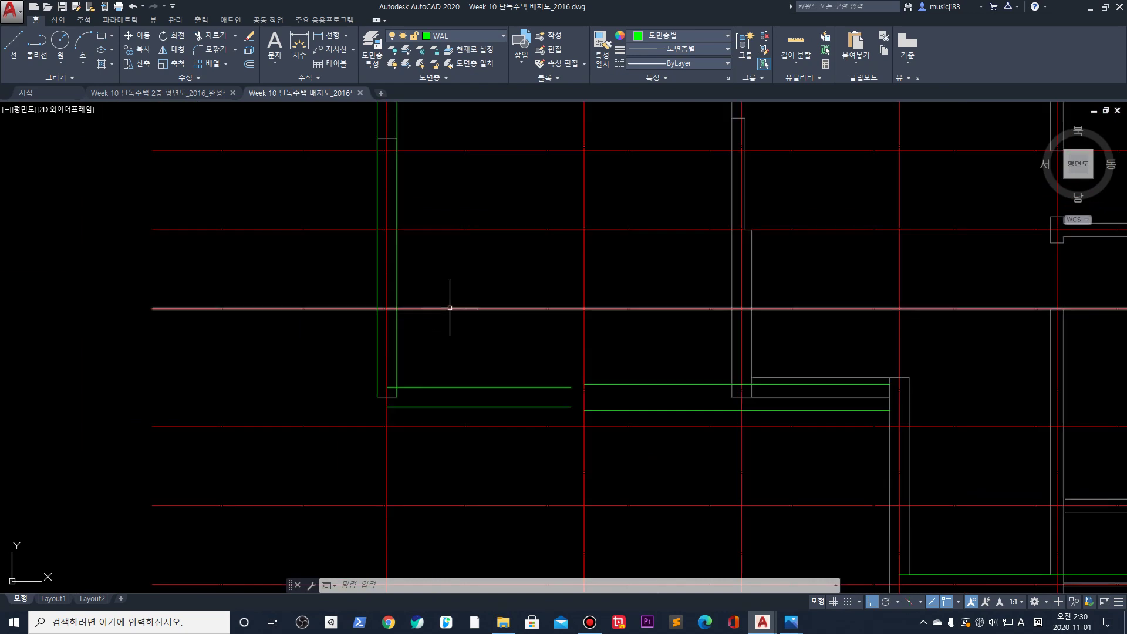
middle_click_drag(445, 289, 430, 435)
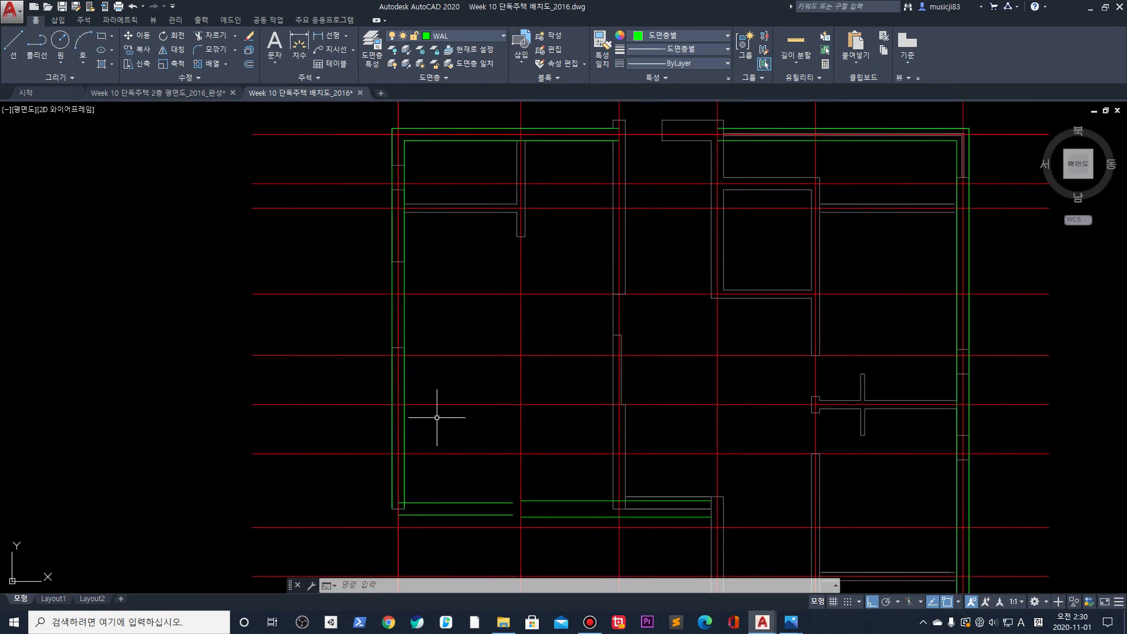
Try to measure the left exterior wall's length from its lower outer corner to its upper end
type("i")
key("Return")
left_click(392, 508)
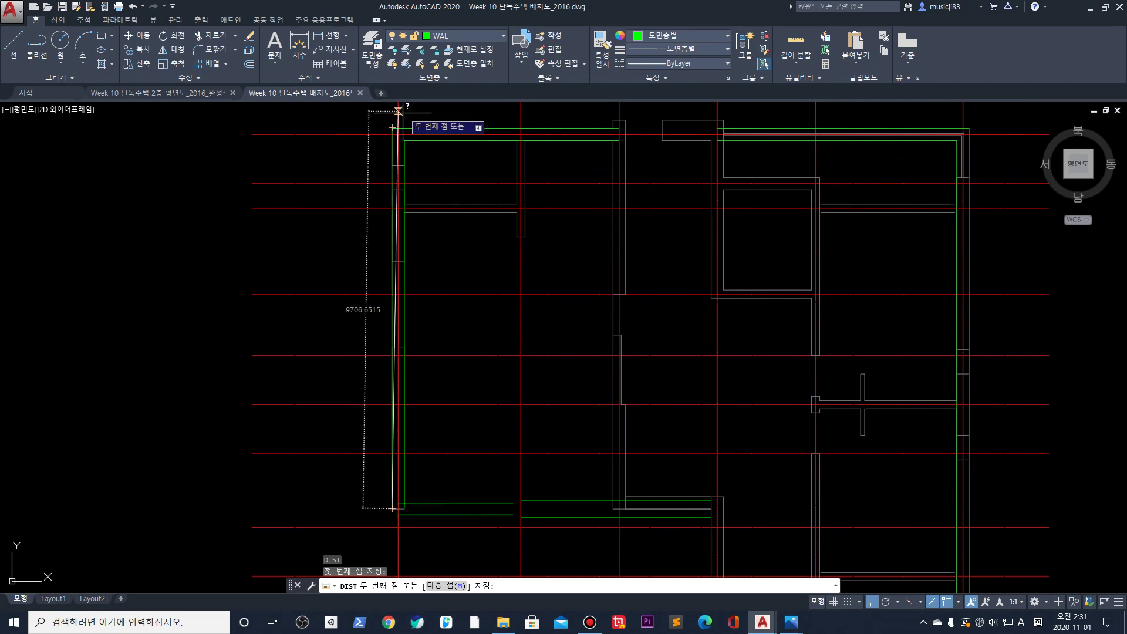
key("Escape")
Move both lower wall multilines up so the shorter one's bottom line aligns with the left wall's lower end
scroll(410, 520, "up", 4)
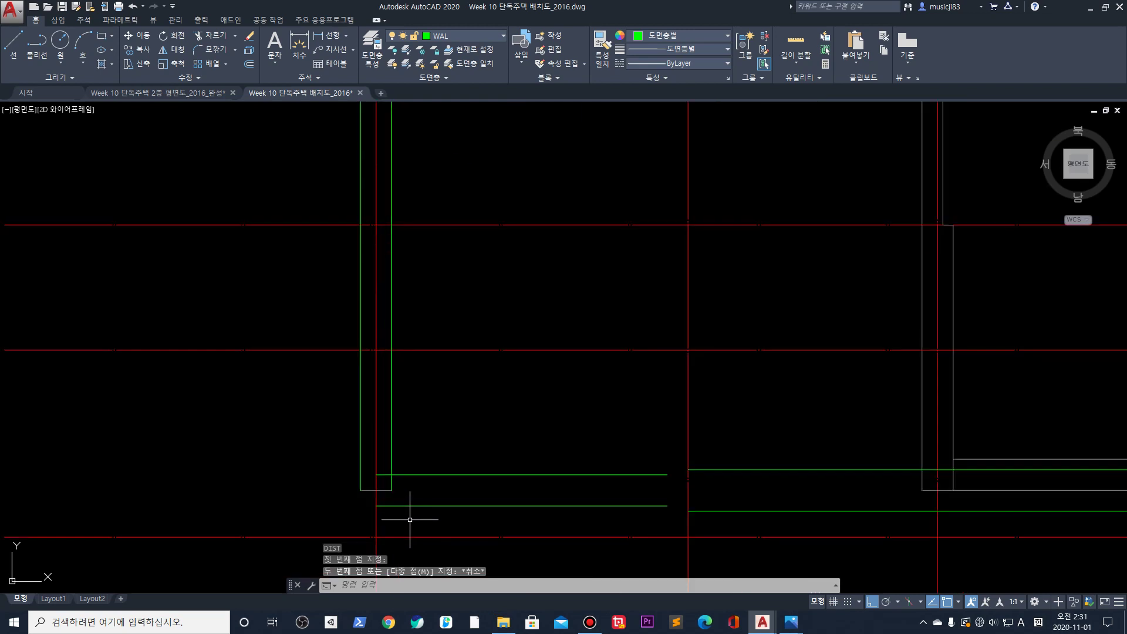
left_click(462, 515)
left_click(440, 459)
left_click(851, 513)
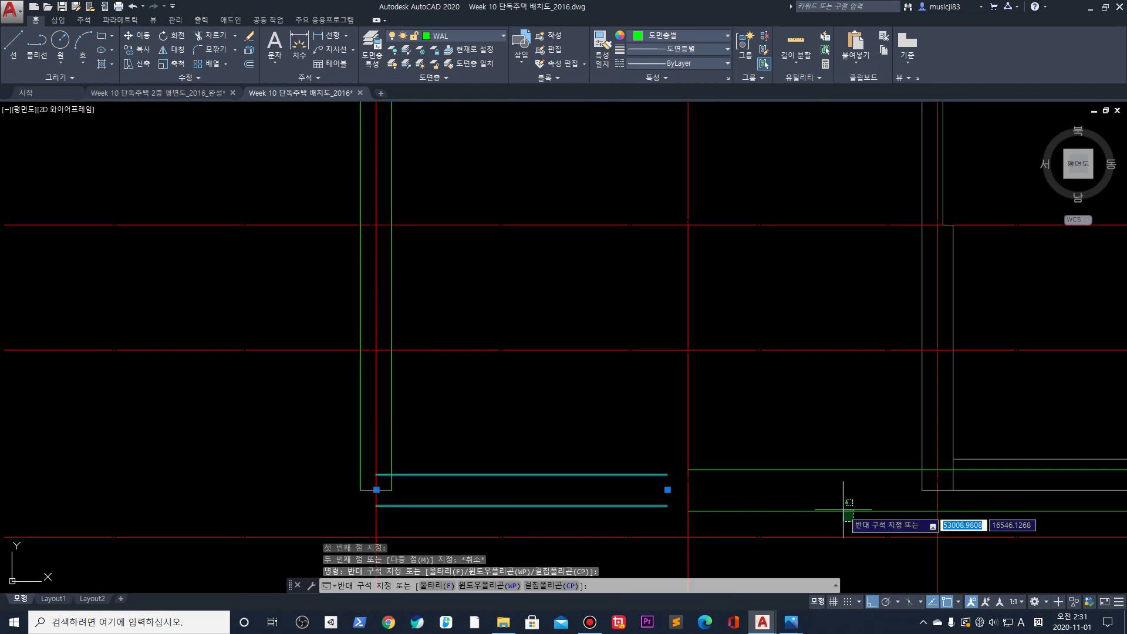
left_click(788, 468)
scroll(535, 503, "up", 2)
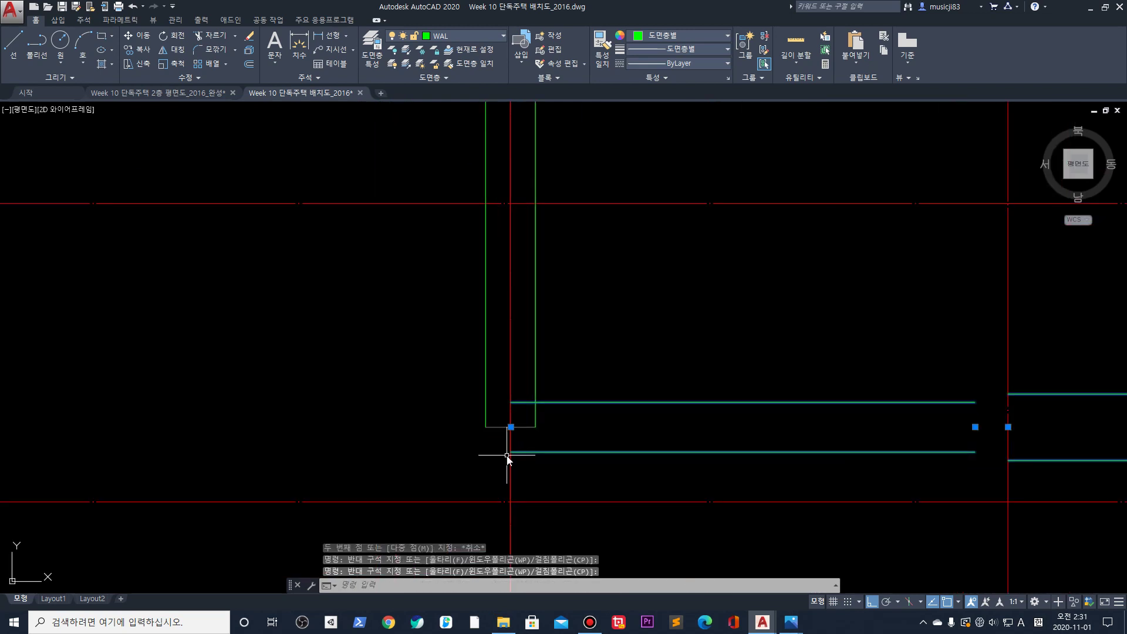
type("m")
key("Return")
left_click(510, 451)
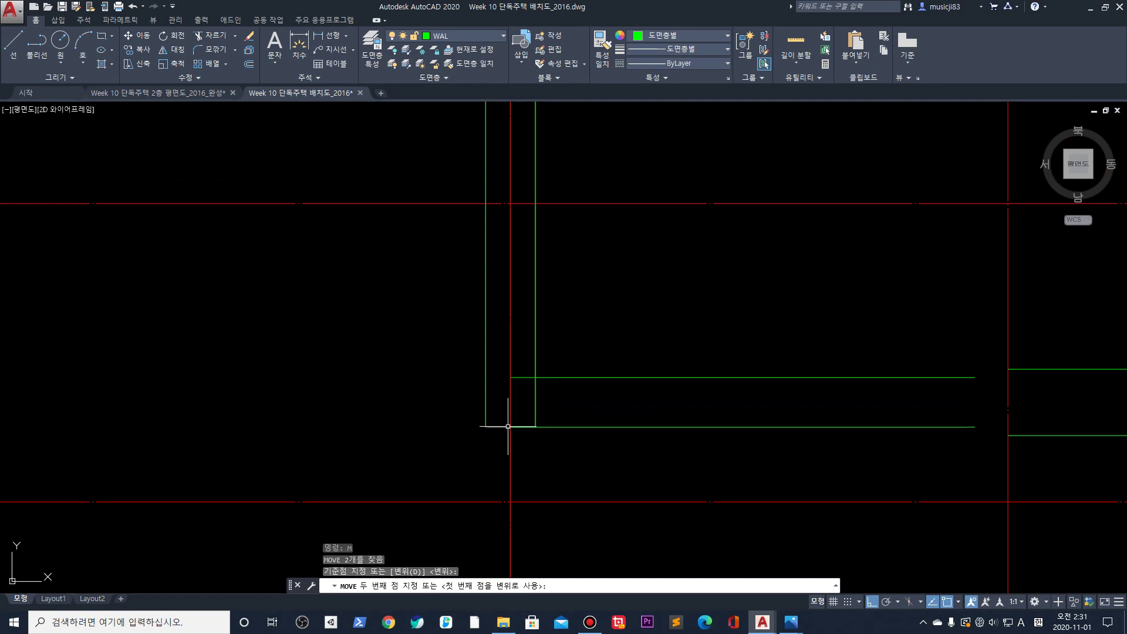
scroll(510, 427, "down", 3)
scroll(830, 448, "up", 3)
left_click(804, 430)
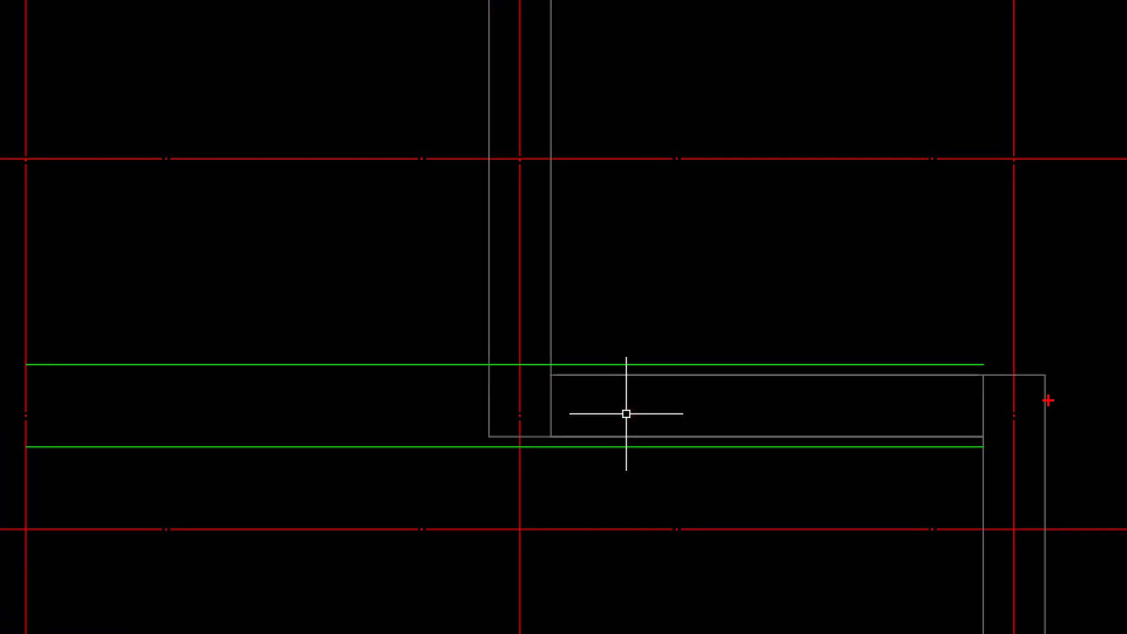
left_click_drag(1065, 407, 395, 422)
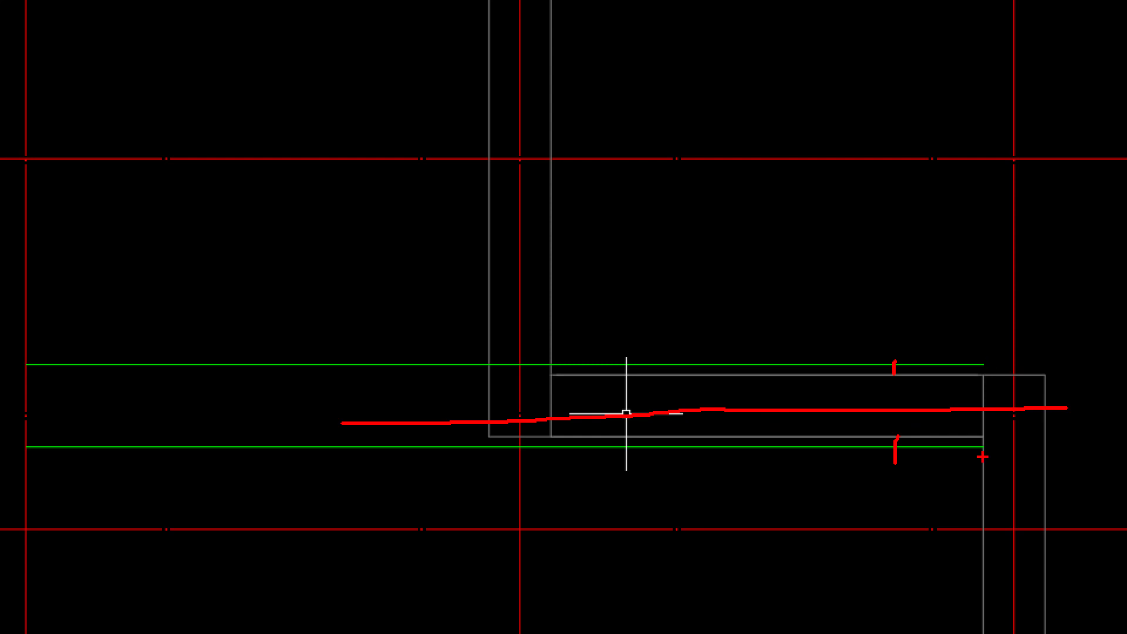
mouse_move(985, 441)
left_mouse_down()
mouse_move(797, 461)
mouse_move(488, 463)
left_mouse_up()
key("Escape")
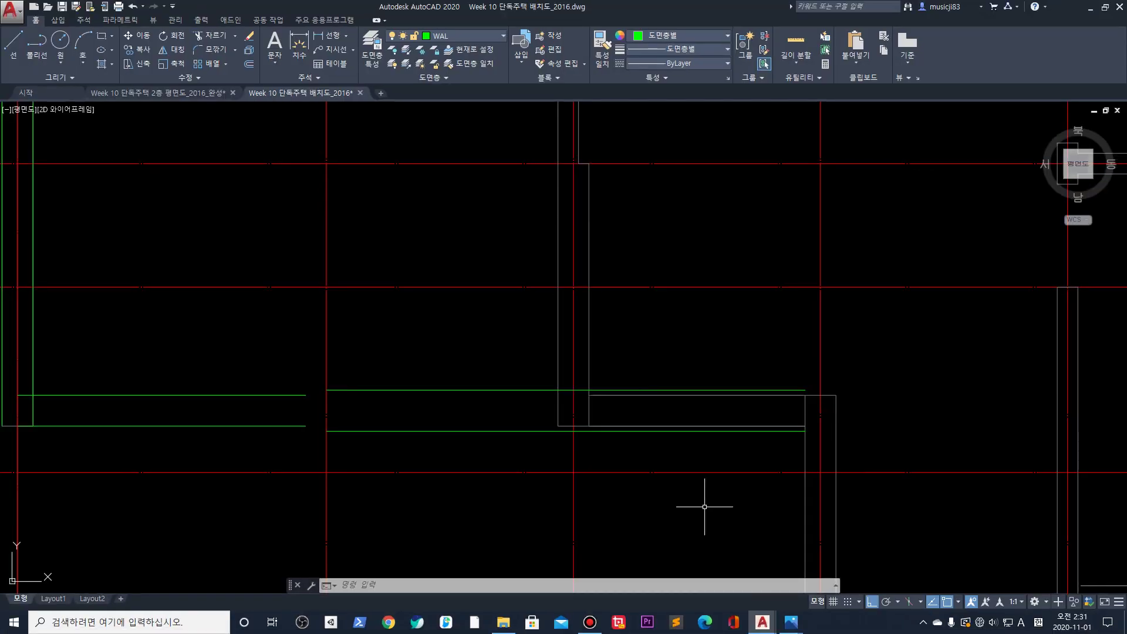
Examine the house model image where the concrete parapet meets the orange wall above the entrance, and return to the AutoCAD drawing
mouse_move(791, 622)
left_click(820, 533)
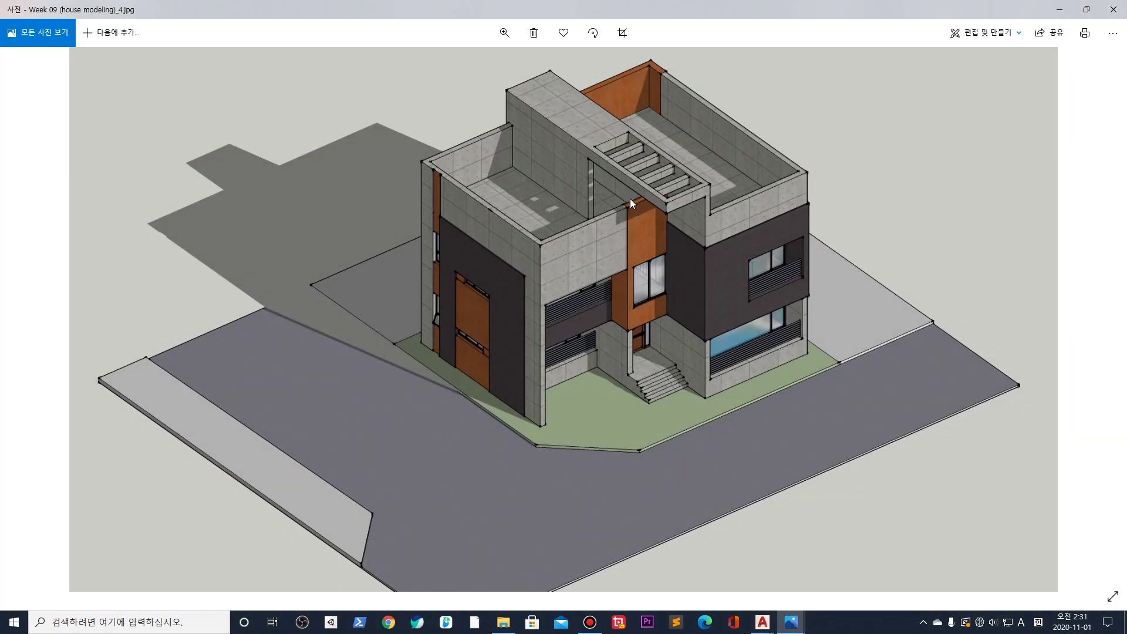
scroll(629, 198, "up", 5, "ctrl")
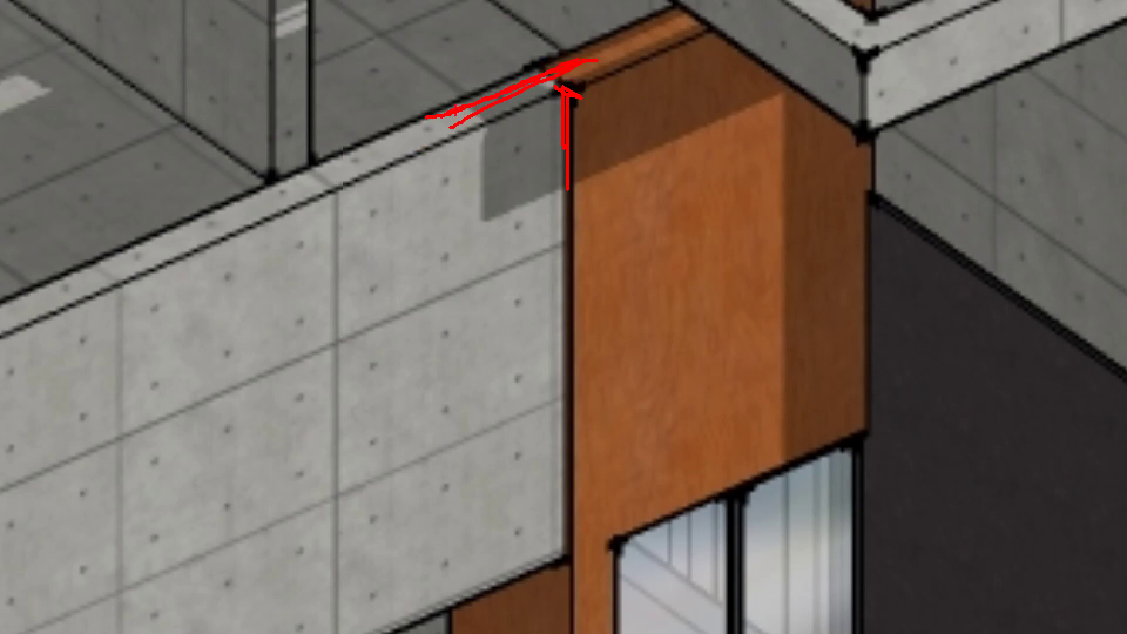
left_click_drag(623, 486, 518, 514)
left_click_drag(587, 21, 581, 394)
left_click_drag(550, 154, 731, 302)
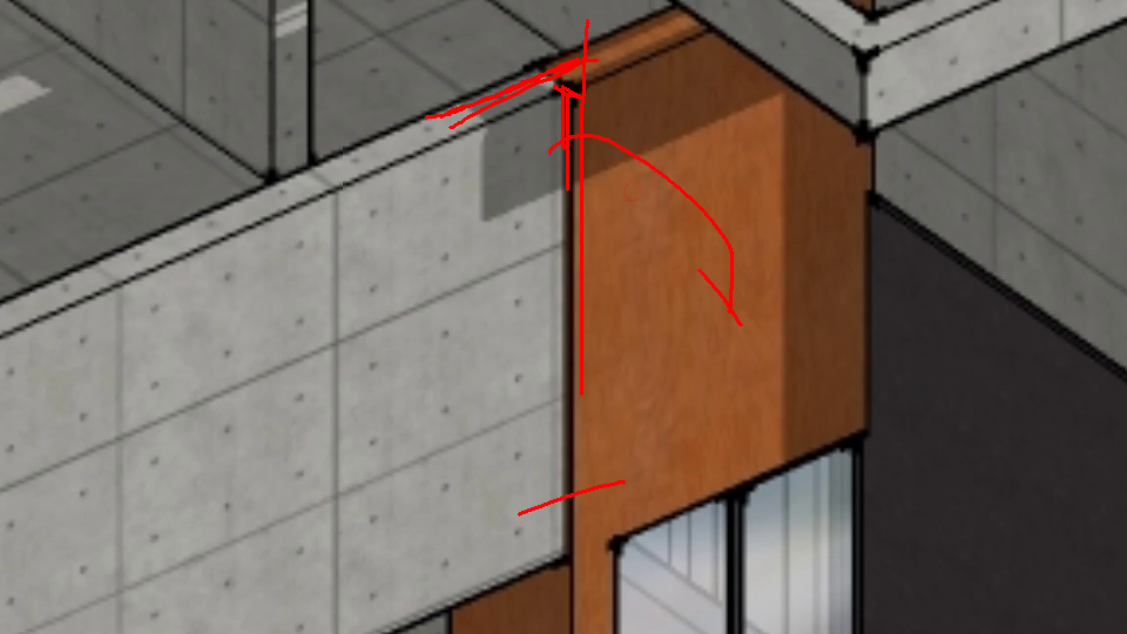
key("Escape")
left_click(1054, 6)
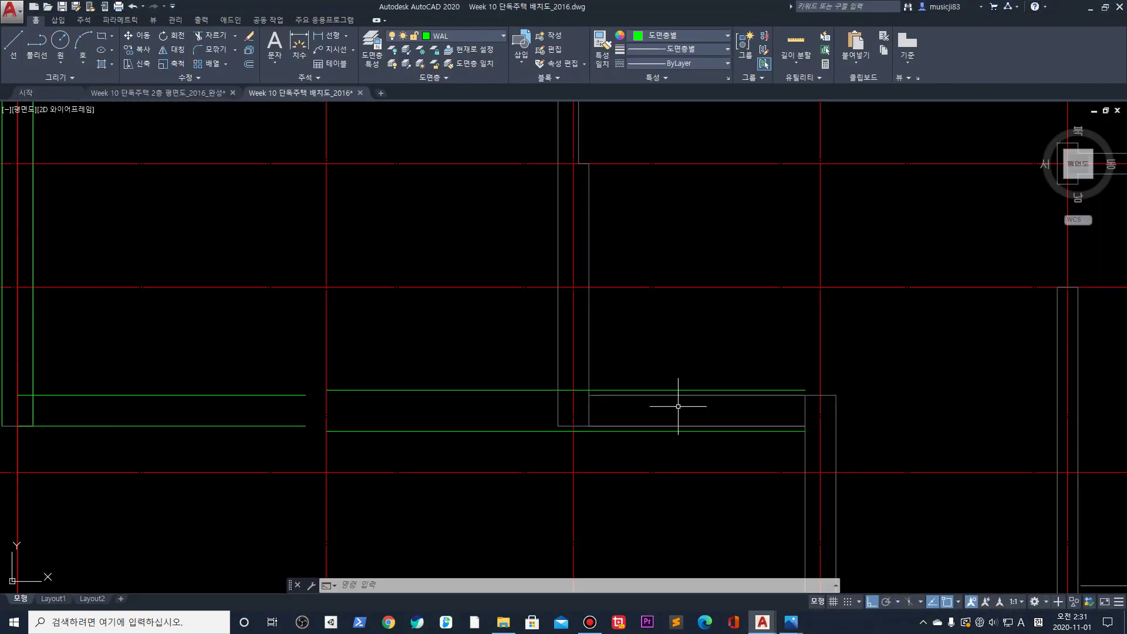
Try to close the shorter lower wall's right end with a line, and undo that line
scroll(372, 402, "down", 2)
scroll(364, 390, "up", 2)
left_click(370, 380)
left_click(351, 403)
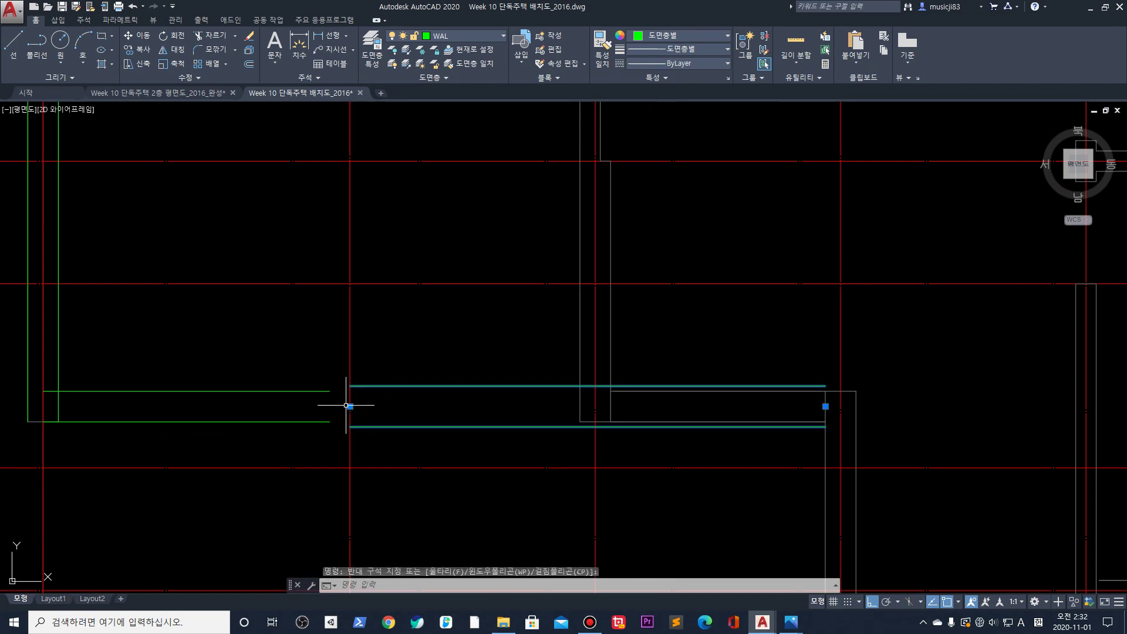
key("Escape")
type("l")
key("Return")
left_click(329, 391)
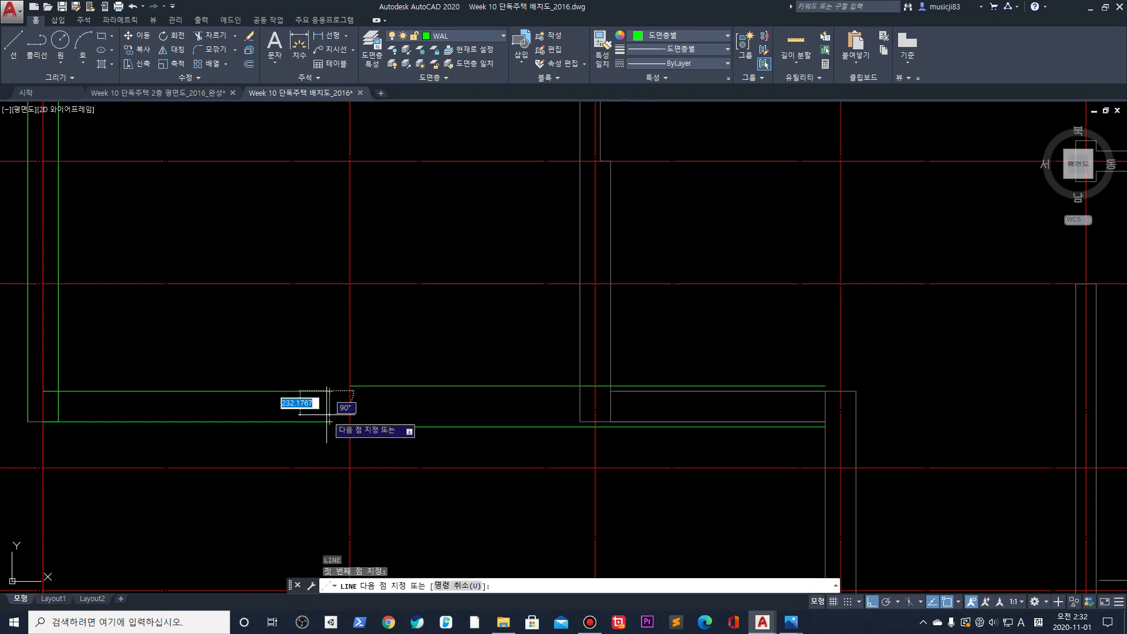
left_click(329, 421)
key("Escape")
key("ctrl+z")
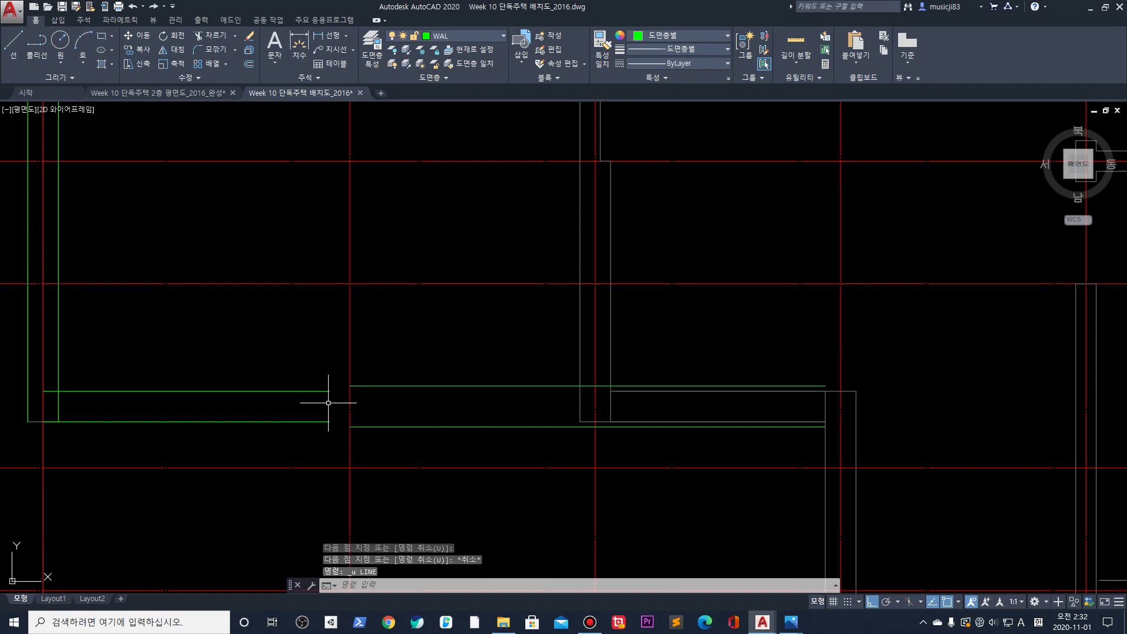
Draw a vertical line closing the shorter lower wall's right end, from its upper line to its lower line
type("l")
key("Return")
left_click(330, 391)
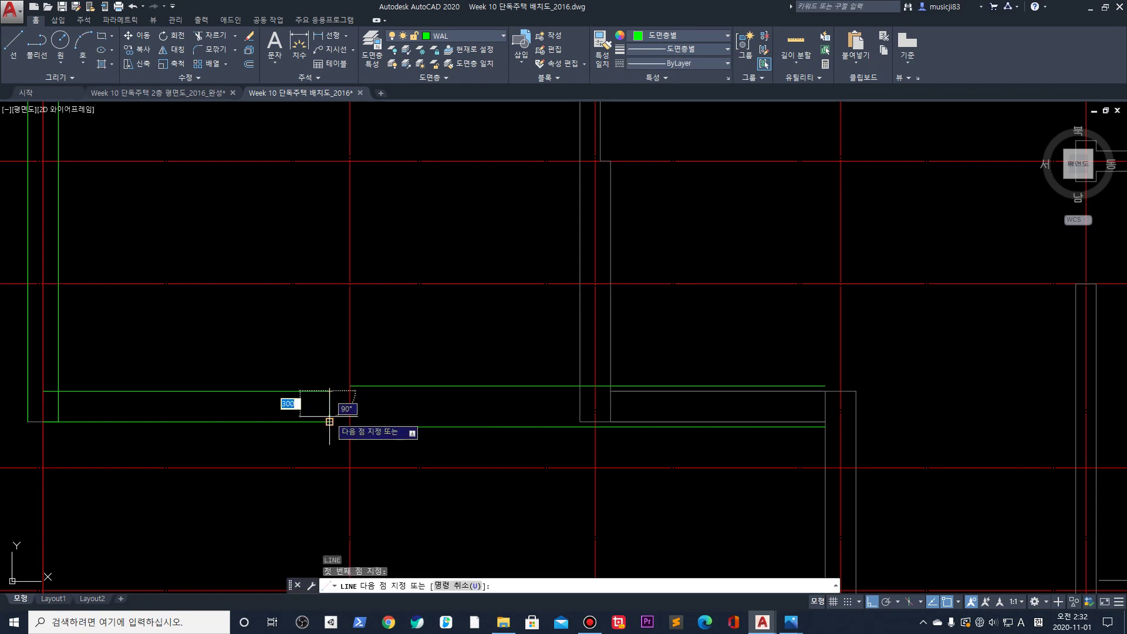
key("Escape")
Stretch the longer lower wall multiline's left end to the closing line of the shorter wall
left_click(383, 398)
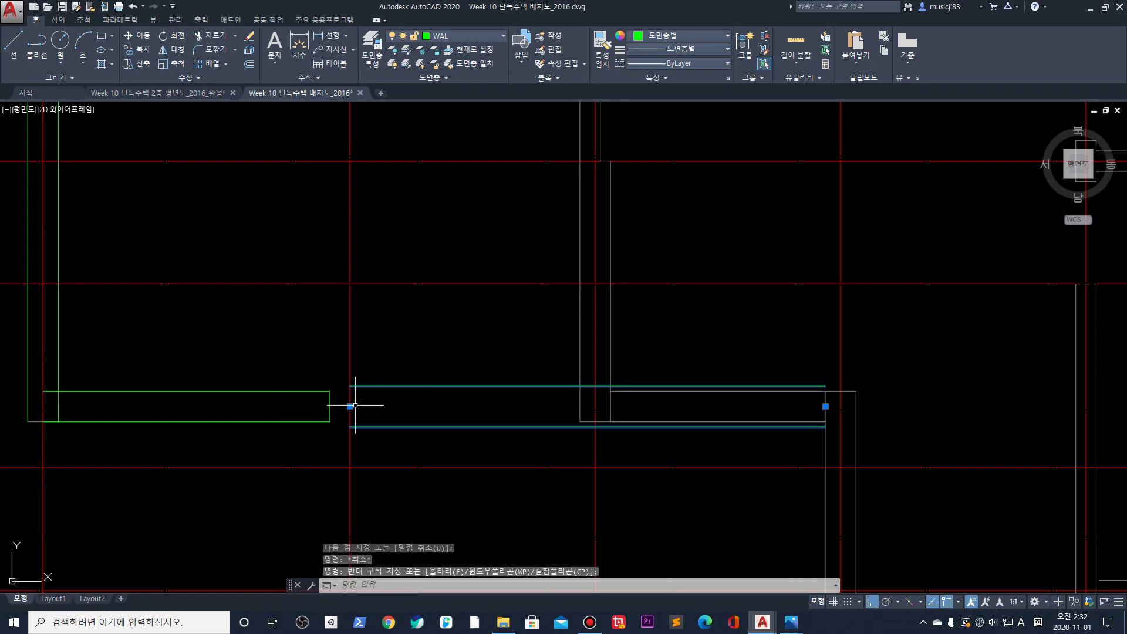
left_click(350, 406)
left_click(329, 406)
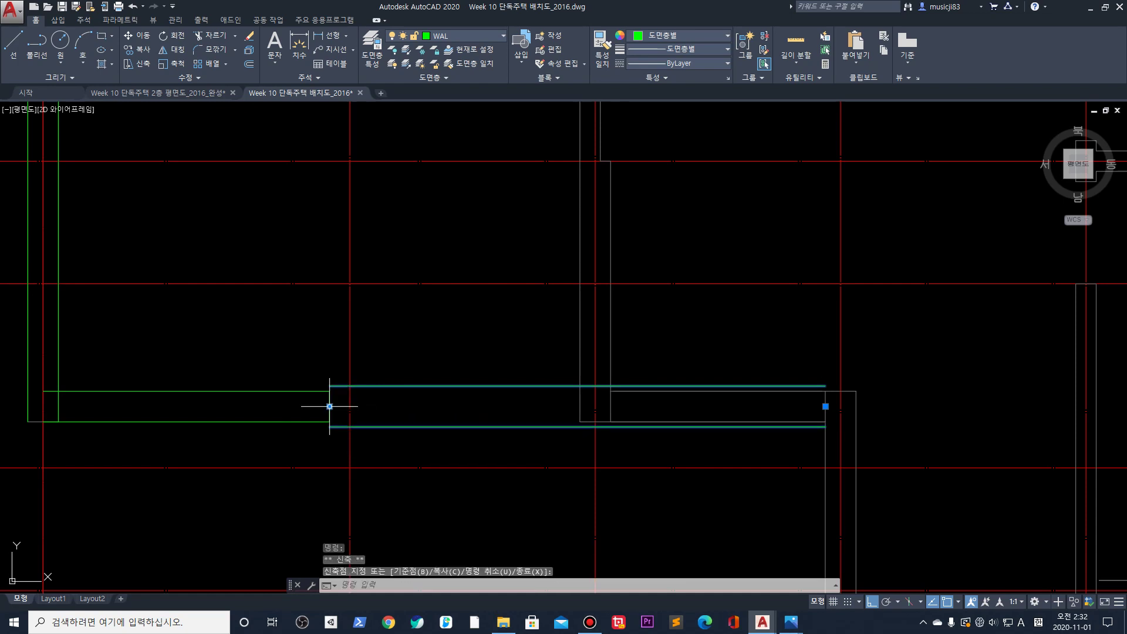
key("Escape")
Stretch both ends of the vertical closing line to the upper and lower lines of the longer, thicker wall
scroll(320, 396, "up", 4)
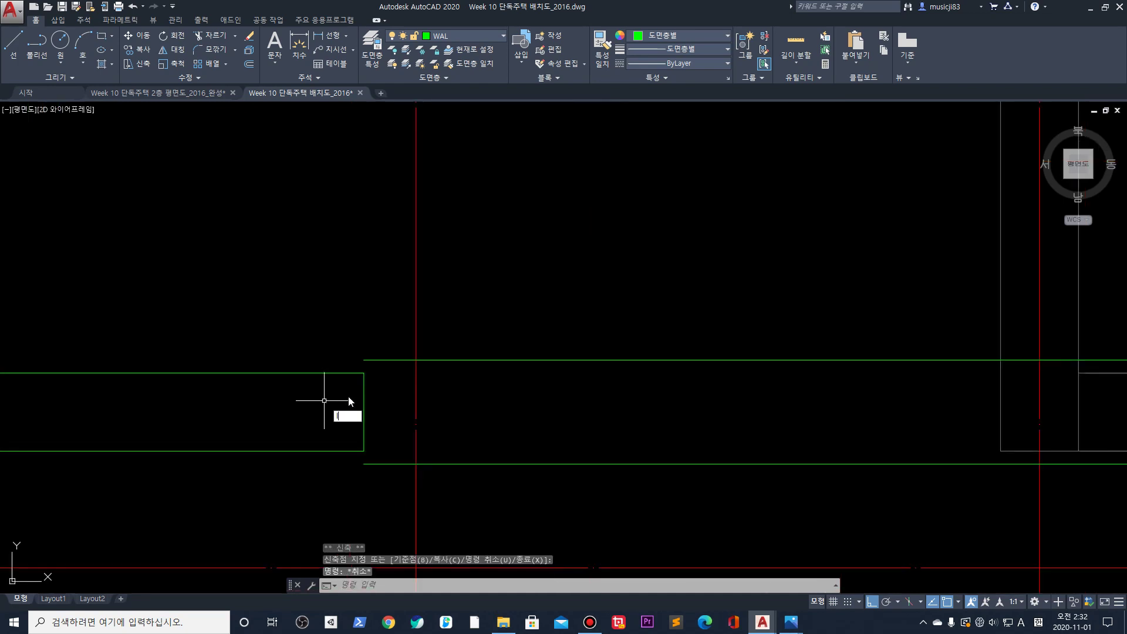
key("Escape")
left_click(364, 395)
left_click(352, 394)
left_click(364, 373)
left_click(363, 360)
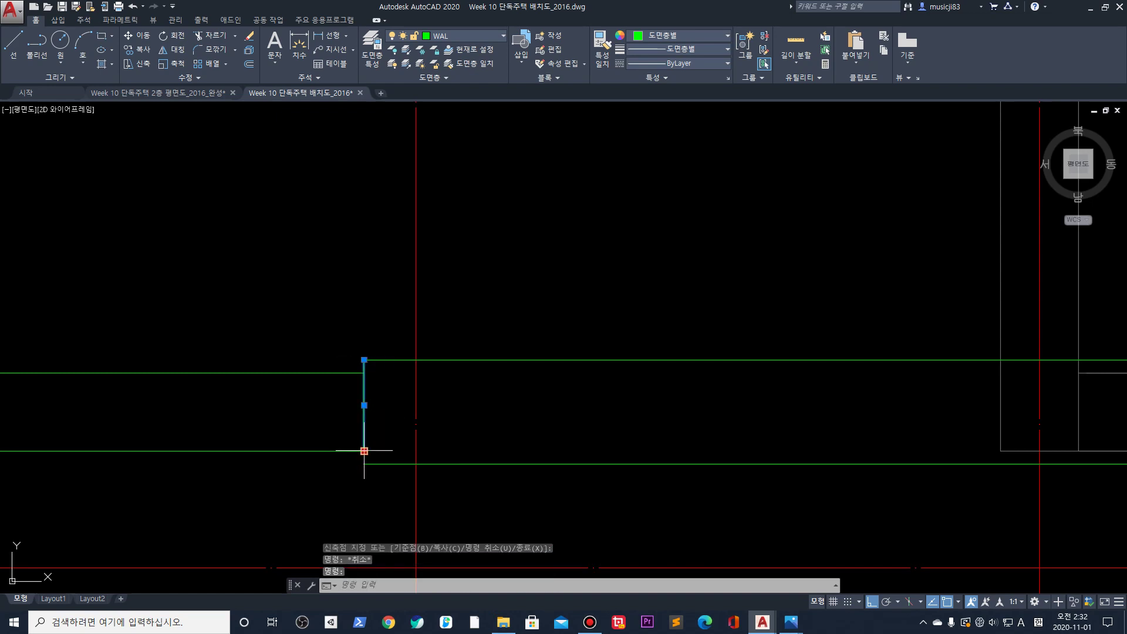
left_click(364, 451)
scroll(364, 451, "down", 5)
key("Escape")
scroll(267, 461, "up", 2)
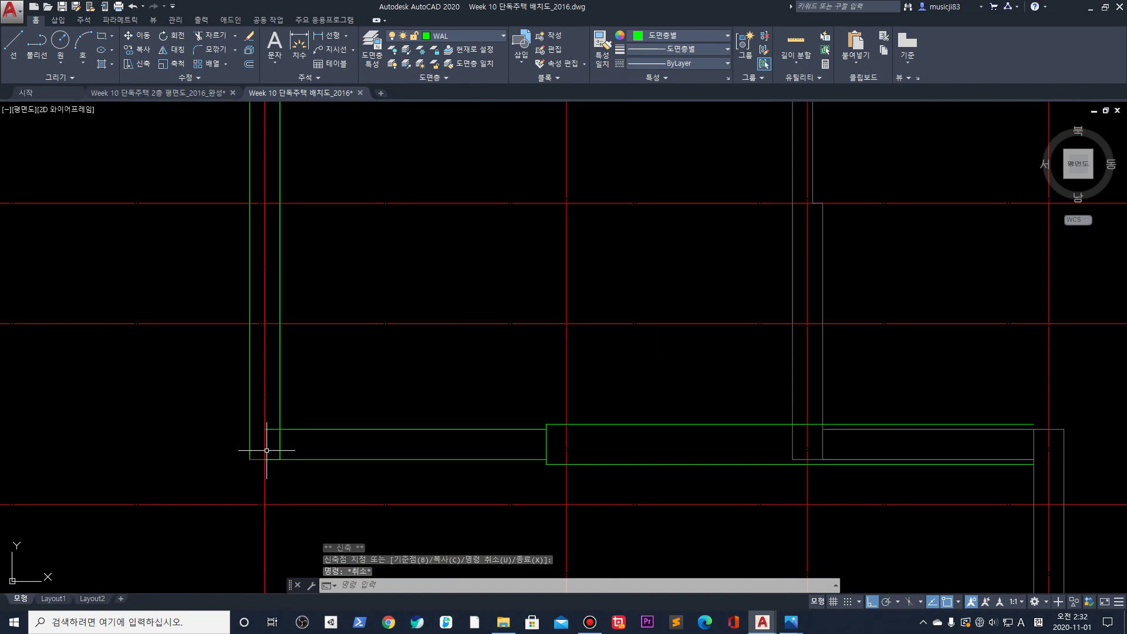
Explode the shorter lower wall multiline and the left exterior wall multiline into separate lines
scroll(266, 451, "up", 3)
left_click(388, 432)
left_click(376, 401)
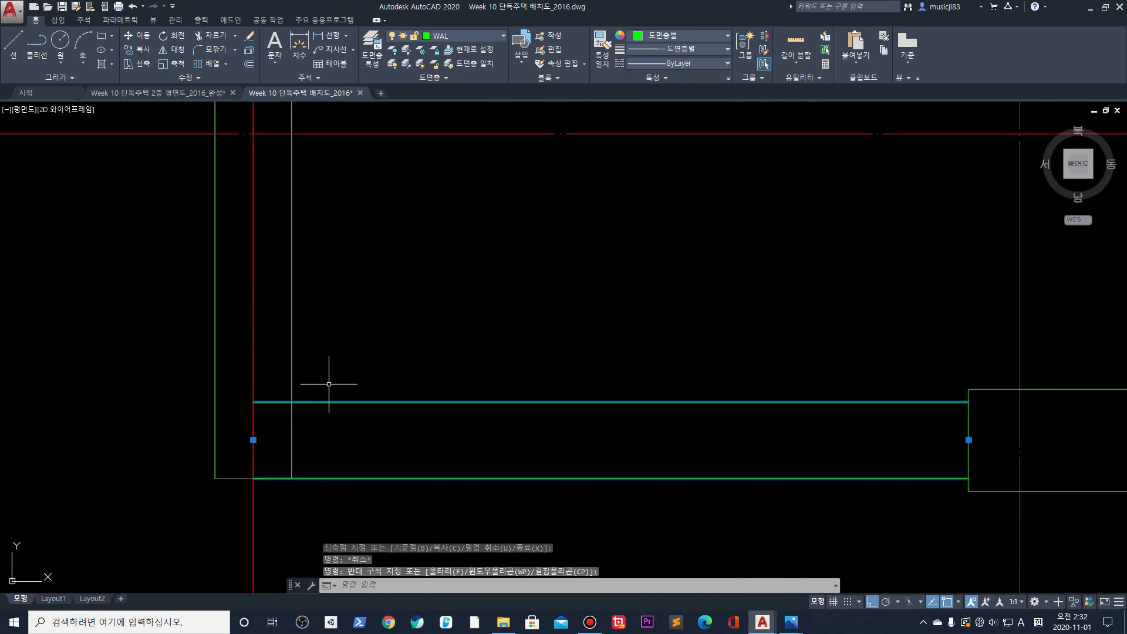
key("Return")
left_click(284, 345)
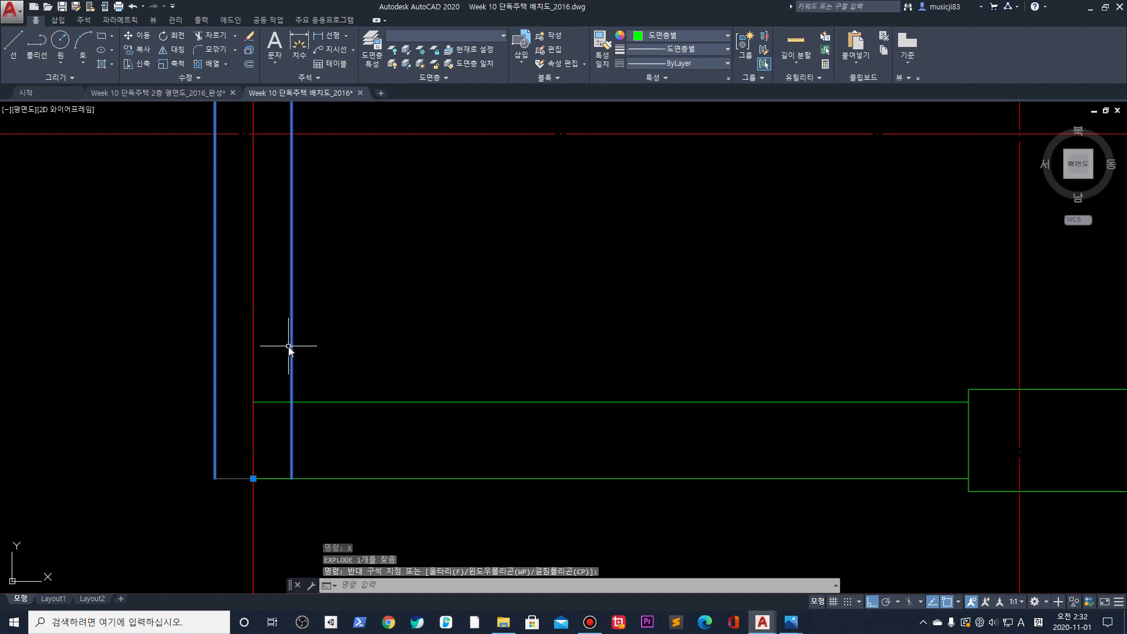
left_click(315, 402)
key("Return")
Extend the shorter lower wall's bottom line to the left wall's outer lower corner
left_click(328, 479)
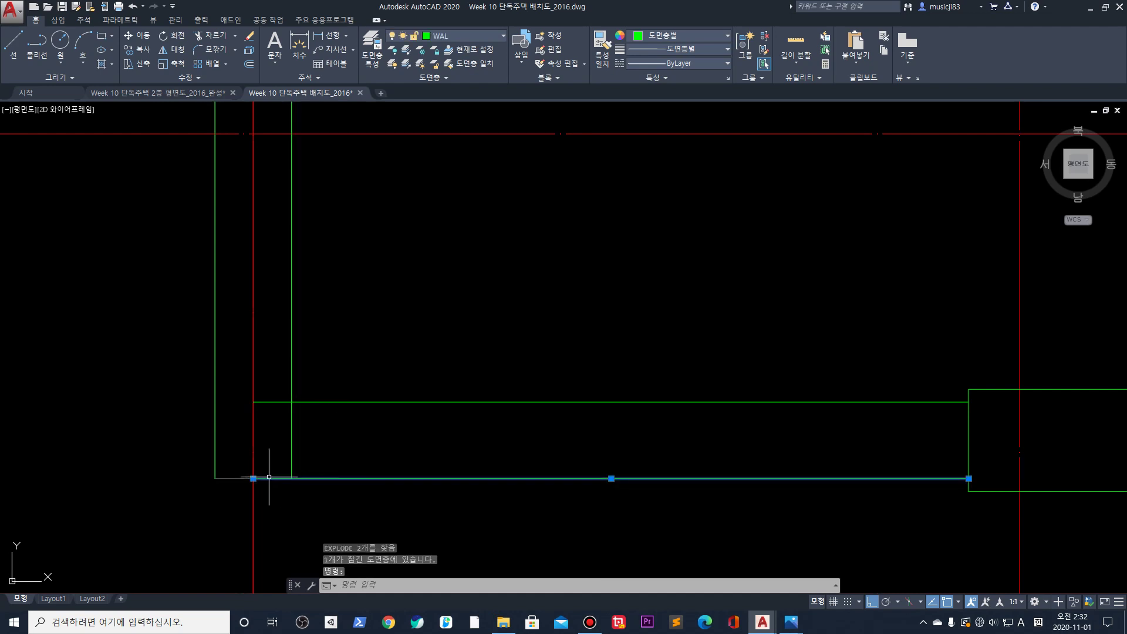
left_click(253, 479)
left_click(214, 479)
left_click(269, 409)
key("Escape")
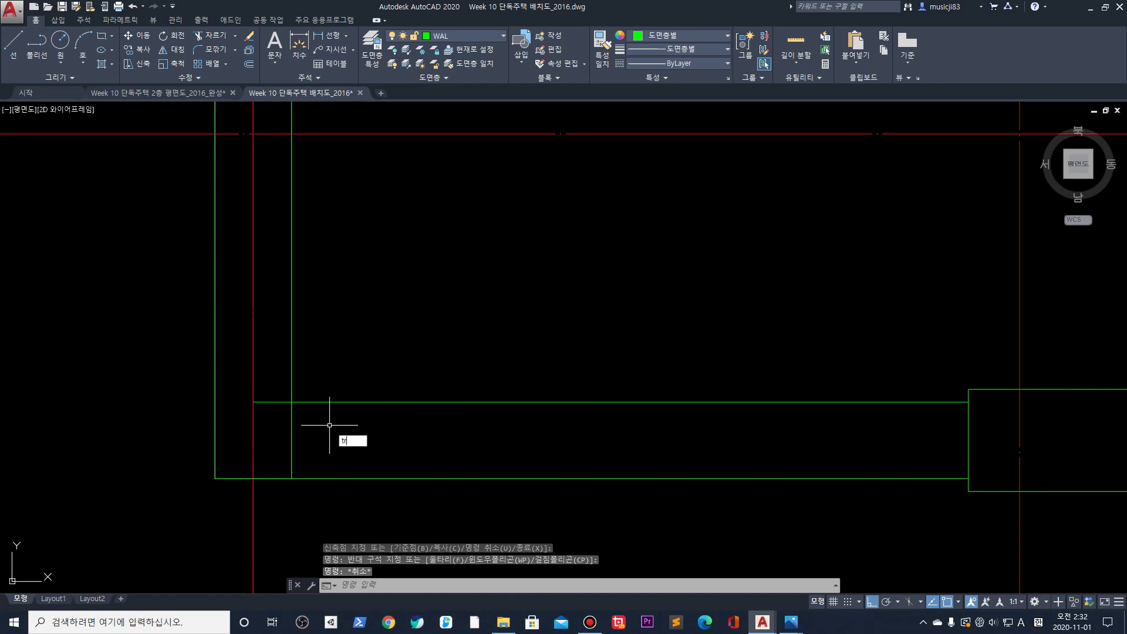
Trim the overlapping inner wall lines at the house's lower-left corner
key("Return")
left_click(312, 434)
left_click(259, 427)
key("Escape")
scroll(309, 423, "down", 6)
scroll(324, 305, "up", 3)
scroll(352, 258, "down", 2)
scroll(384, 220, "up", 3)
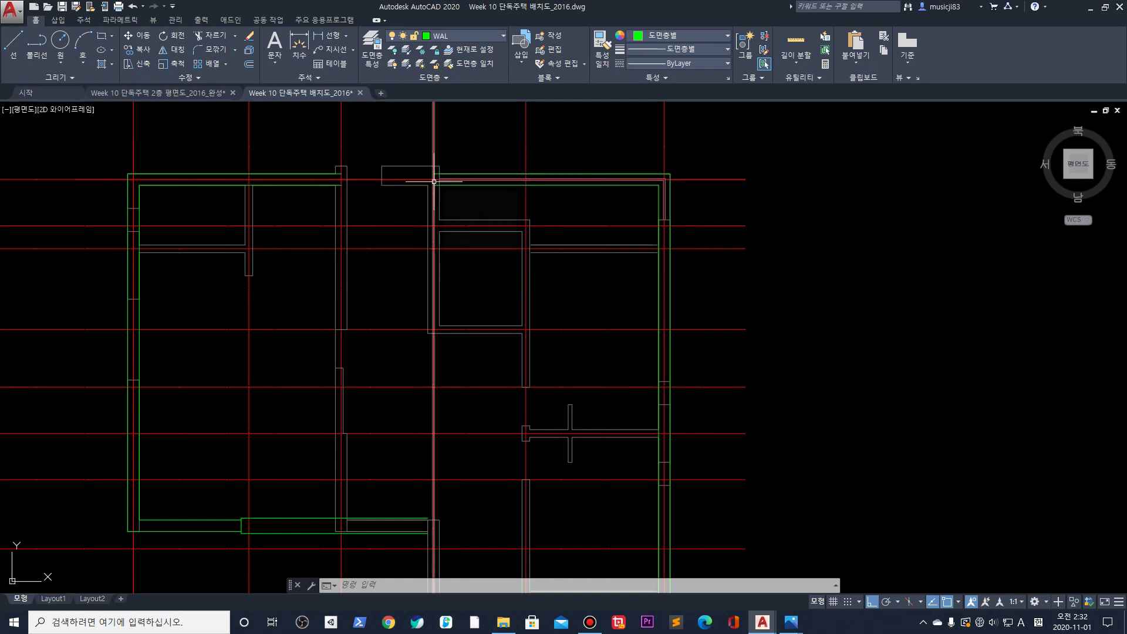
mouse_move(434, 181)
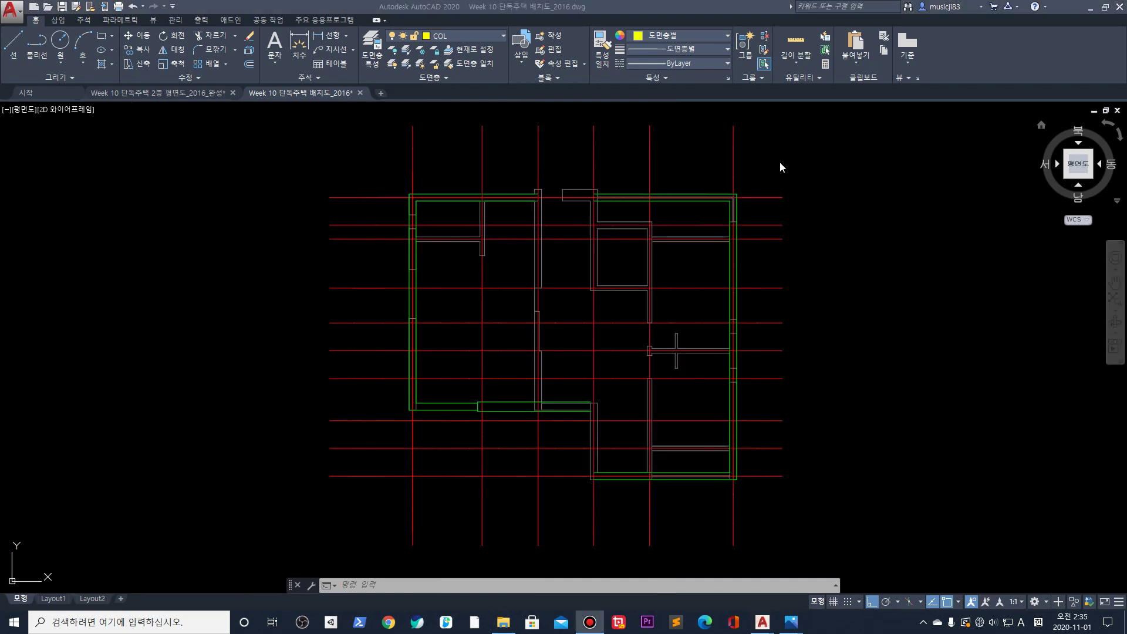
Make COL the current layer
left_click(466, 34)
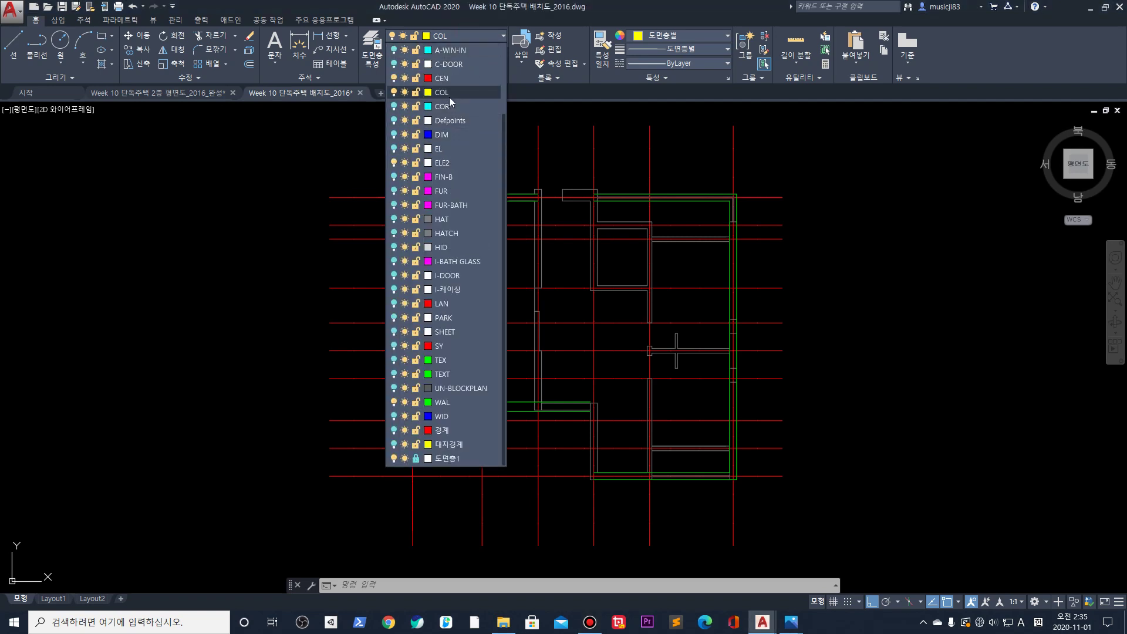
left_click(449, 97)
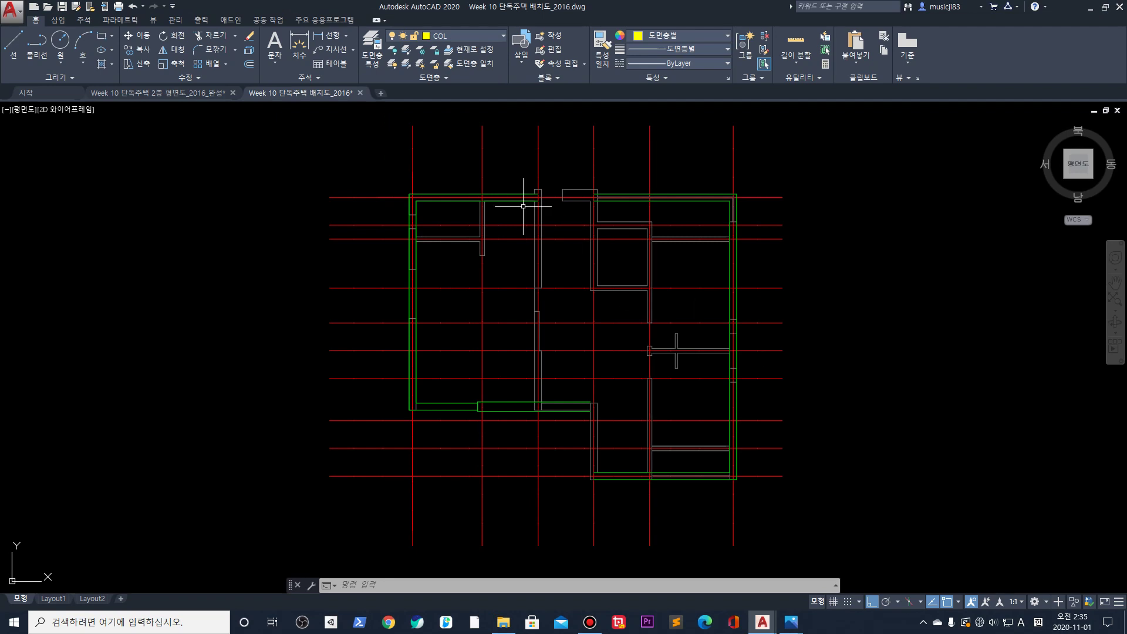
Draw a short vertical line across the bottom exterior wall where it meets the central volume's right wall face
scroll(563, 176, "up", 5)
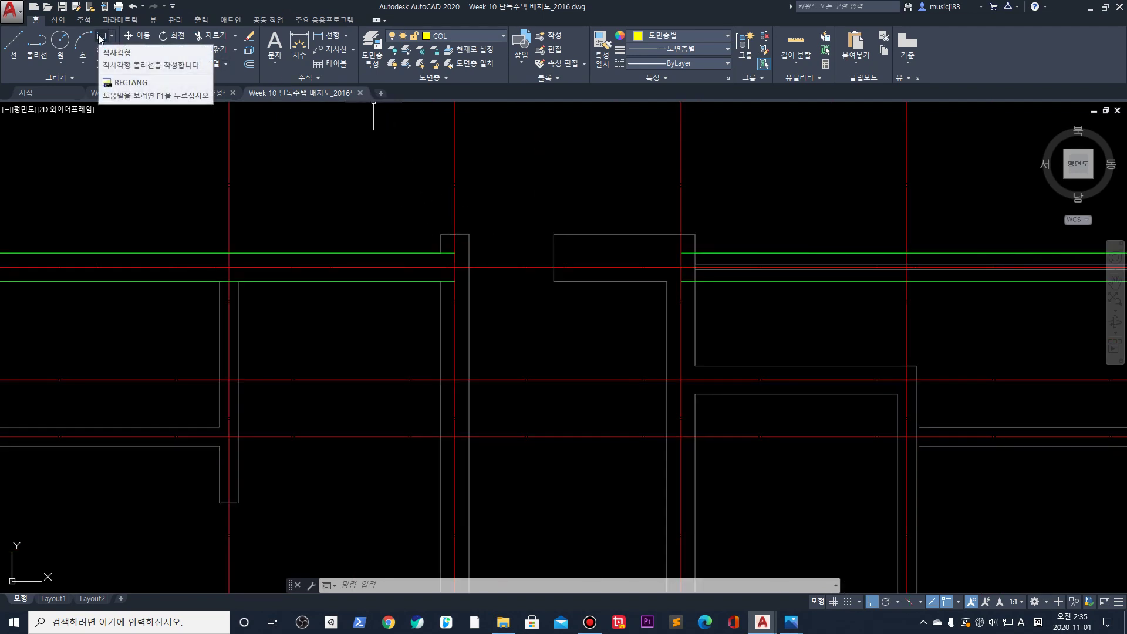
scroll(399, 317, "down", 5)
middle_click_drag(548, 388, 554, 270)
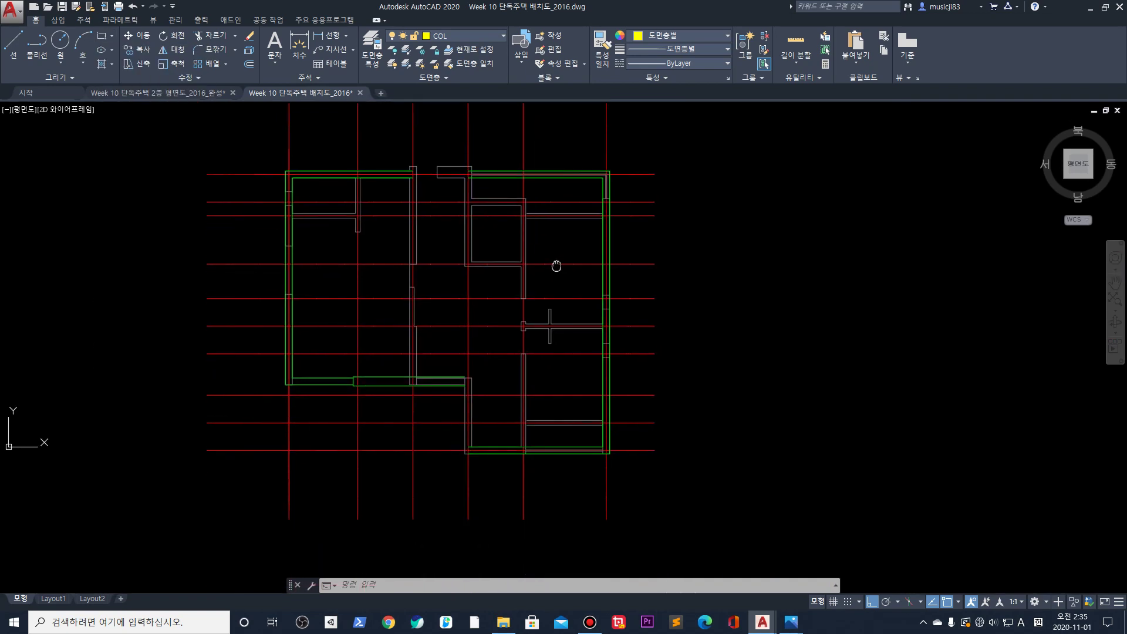
scroll(472, 458, "up", 5)
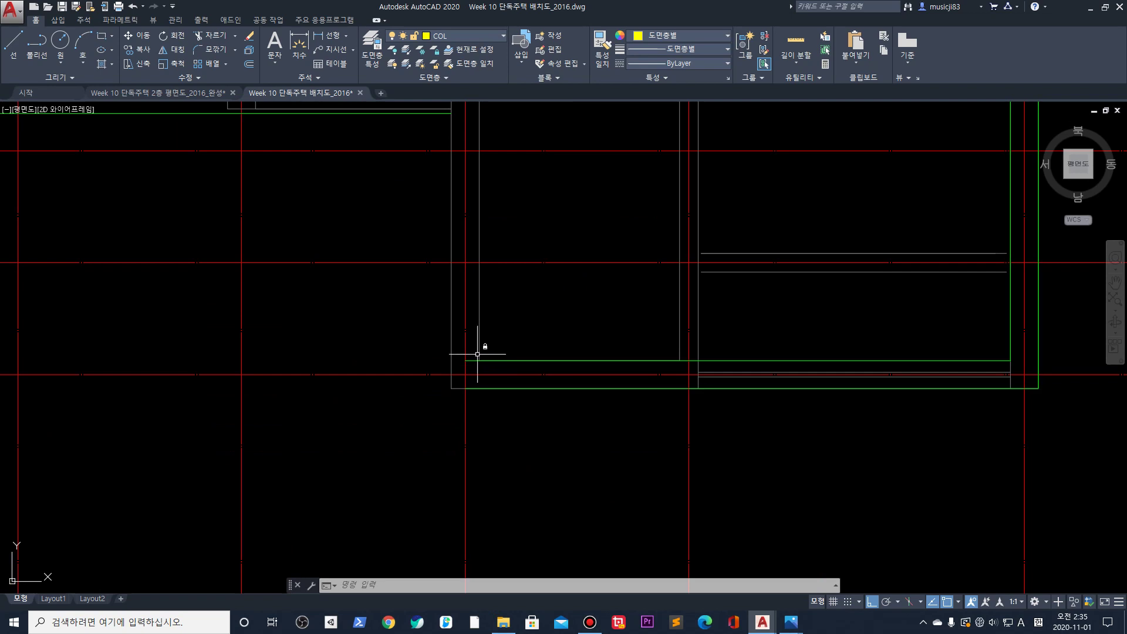
type("l")
key("Return")
left_click(450, 360)
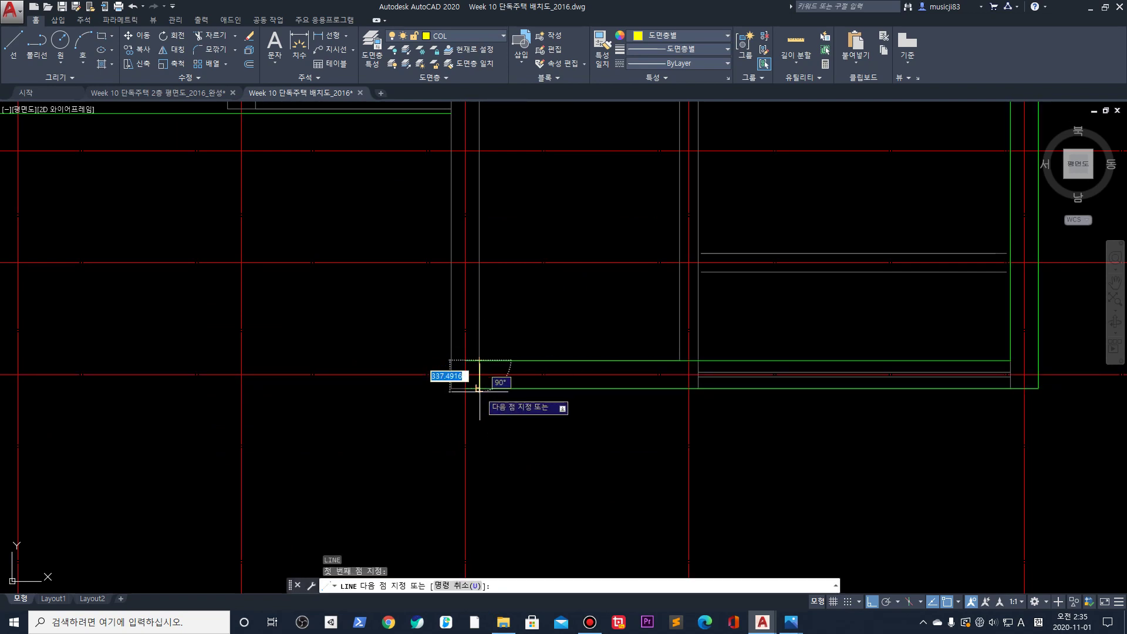
key("Escape")
scroll(435, 358, "up", 4)
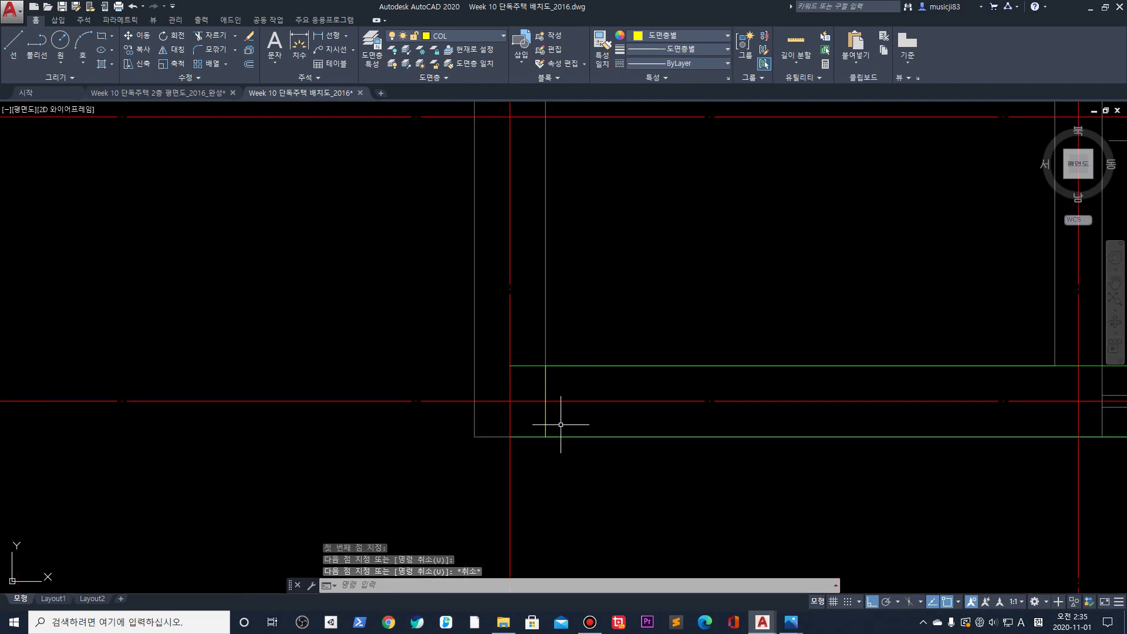
scroll(345, 276, "down", 4)
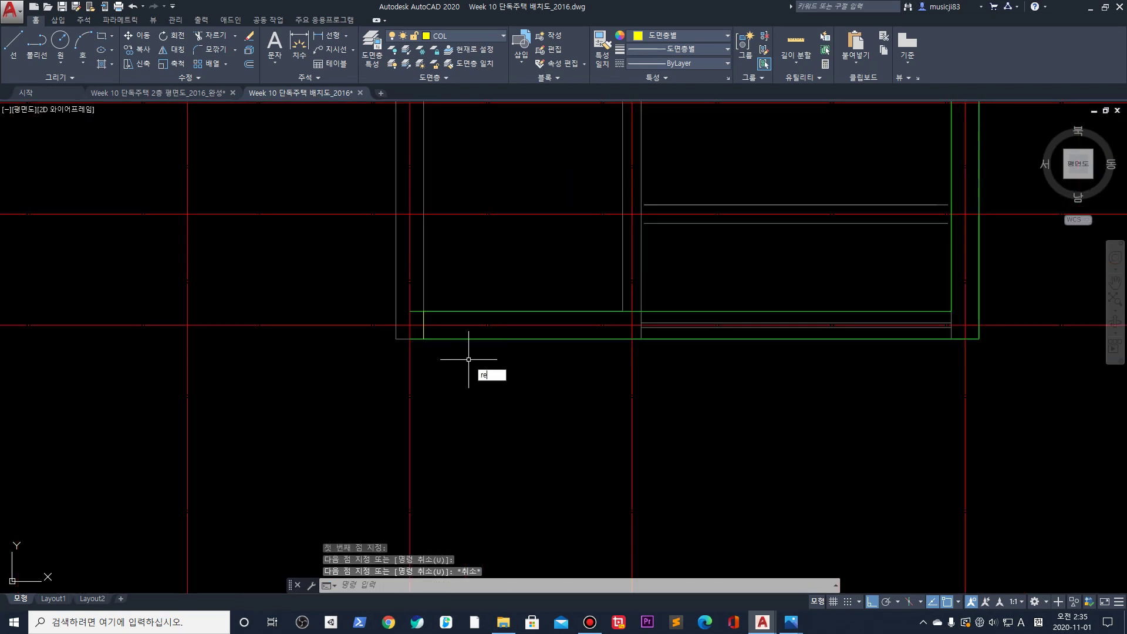
Draw a rectangle around the central volume, from its lower-right outer corner to its upper-left outer corner
type("rec")
key("Return")
left_click(423, 336)
scroll(355, 270, "down", 4)
scroll(453, 469, "up", 8)
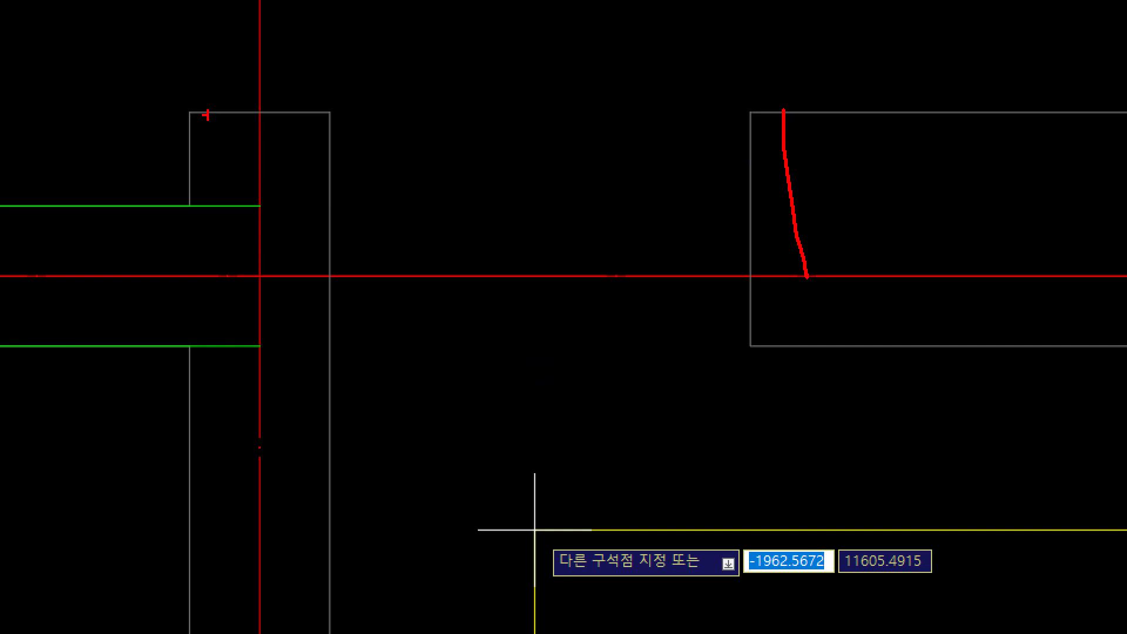
mouse_move(701, 332)
left_mouse_down()
mouse_move(385, 284)
mouse_move(603, 347)
left_mouse_up()
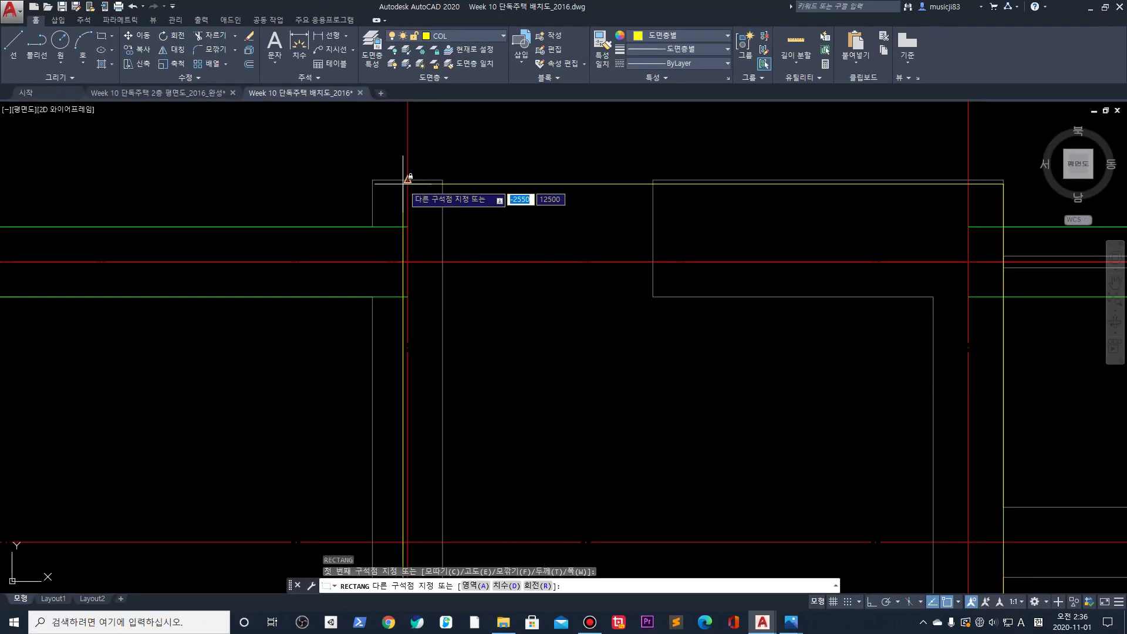
key("Return")
scroll(573, 339, "down", 4)
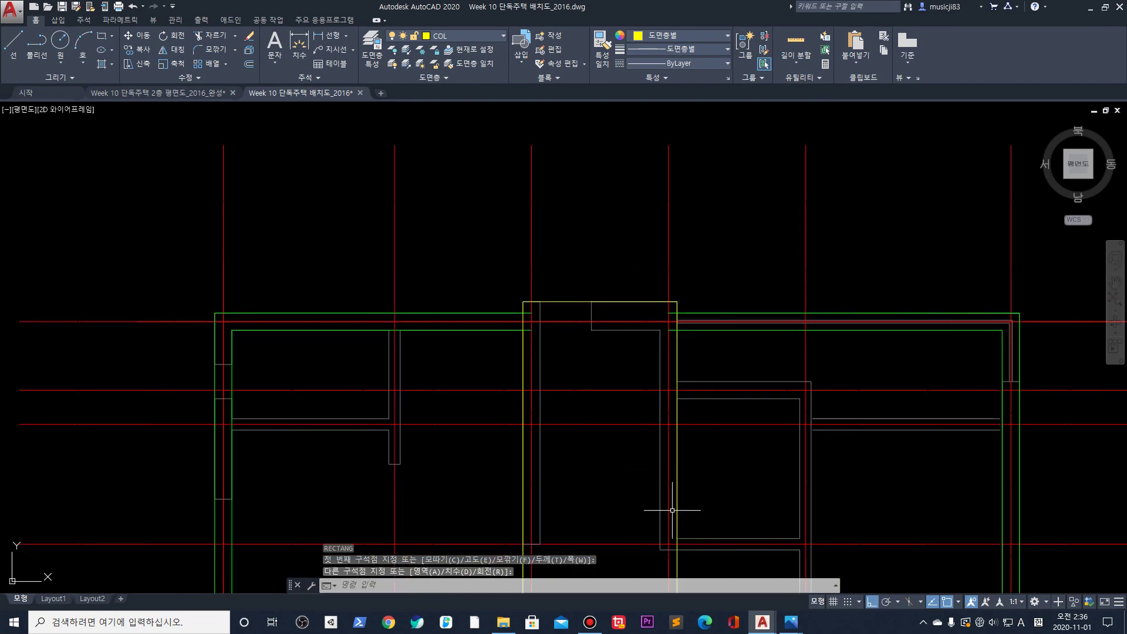
Delete the short vertical line across the bottom wall at the rectangle's lower-right corner
scroll(641, 276, "up", 2)
scroll(616, 490, "down", 3)
scroll(624, 428, "up", 6)
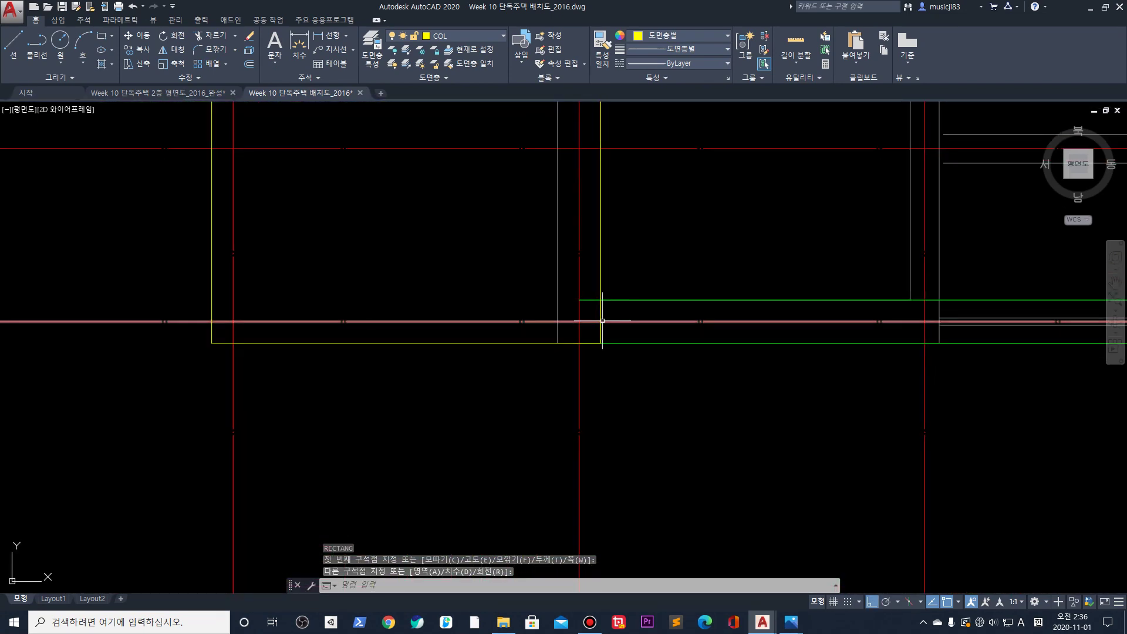
key("Escape")
left_click(592, 285)
left_click(630, 386)
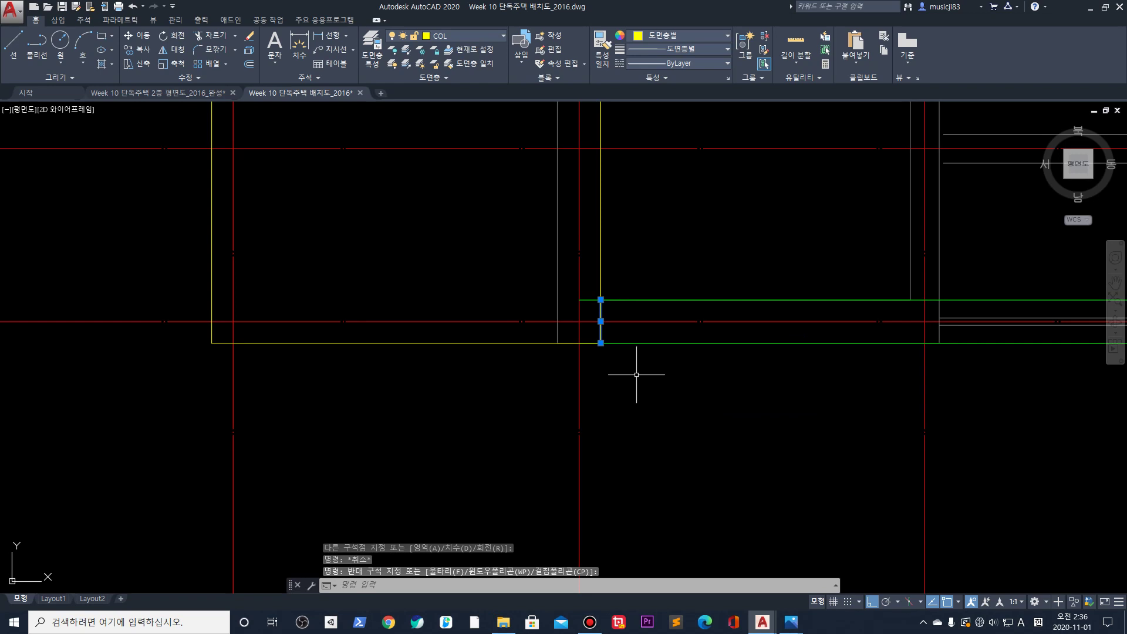
key("Delete")
scroll(634, 352, "down", 7)
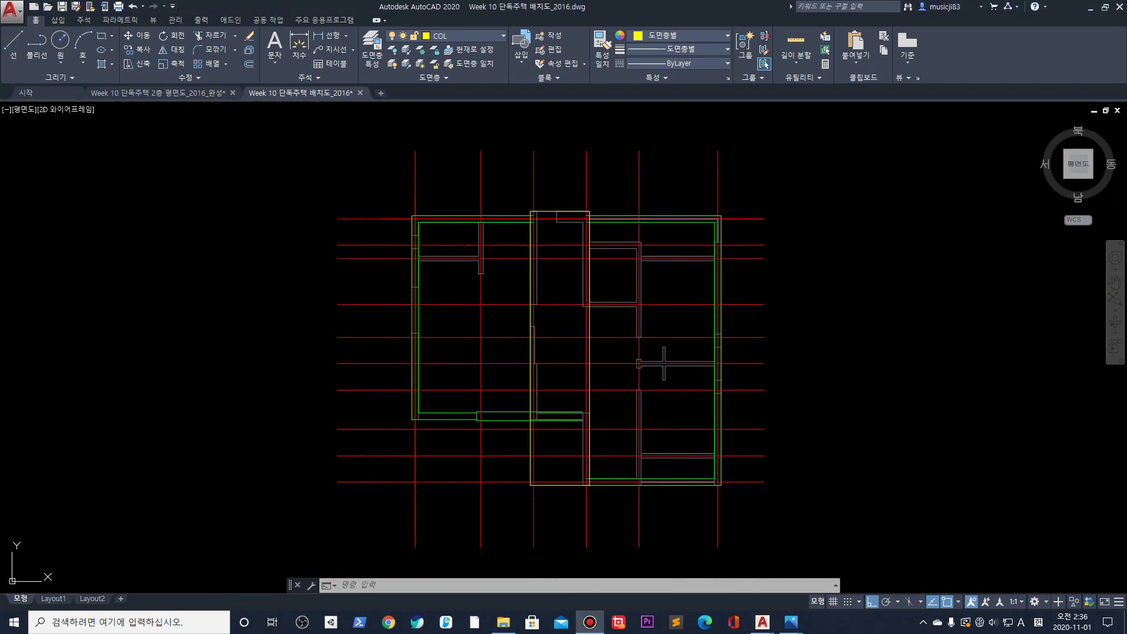
Offset the central volume's rectangle 300 inward
scroll(548, 216, "up", 2)
type("o")
key("Return")
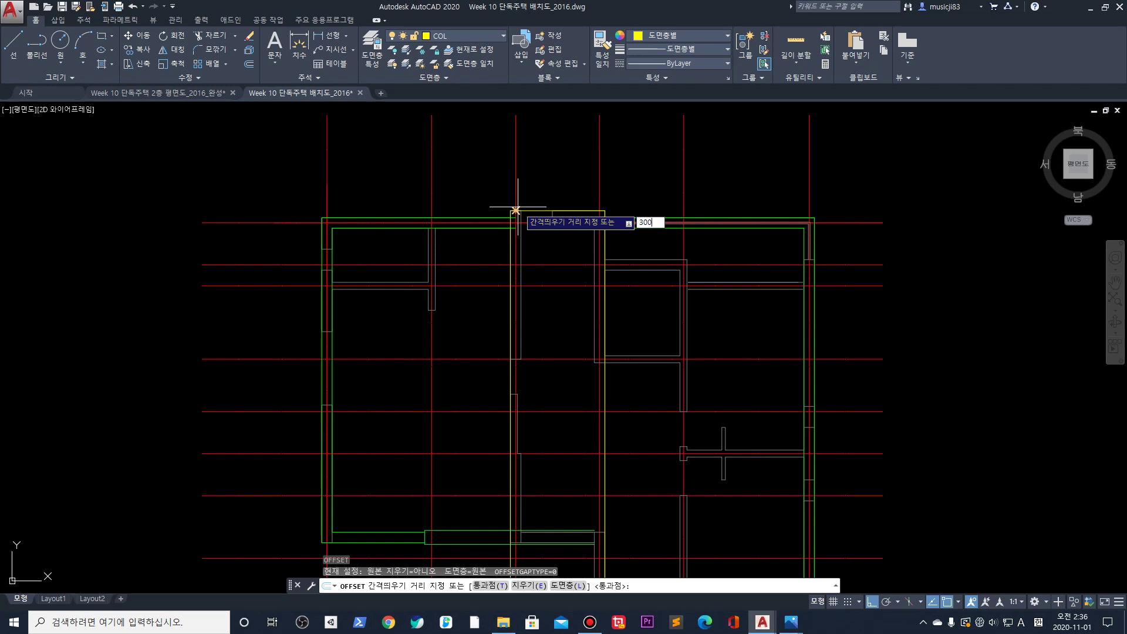
type("300")
key("Return")
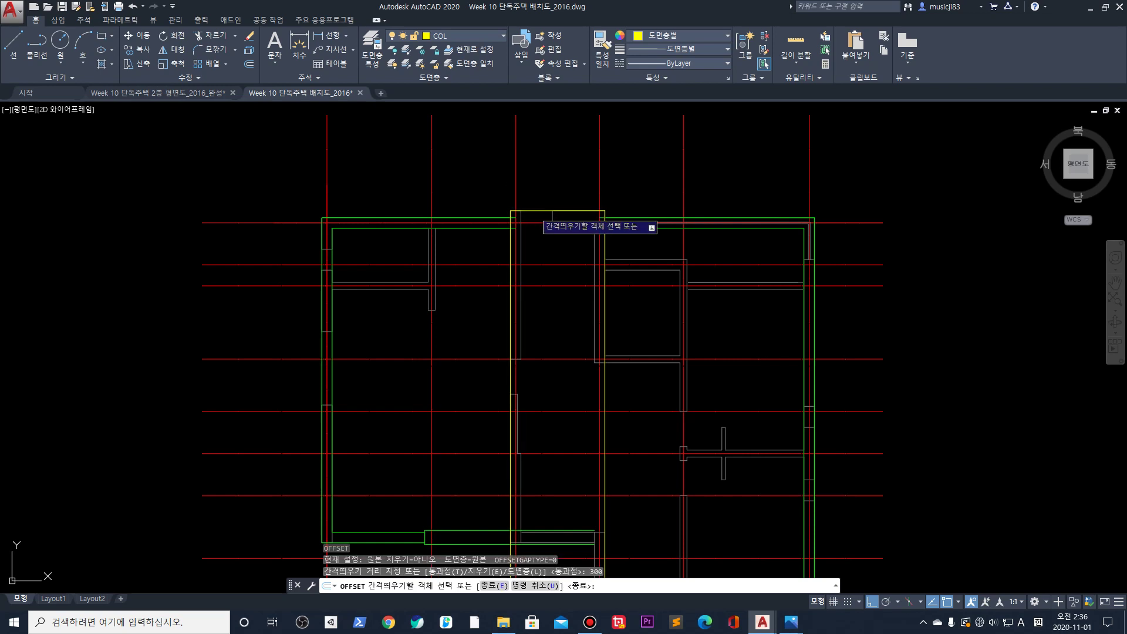
left_click(534, 211)
left_click(548, 322)
key("Escape")
middle_click_drag(581, 428, 582, 194)
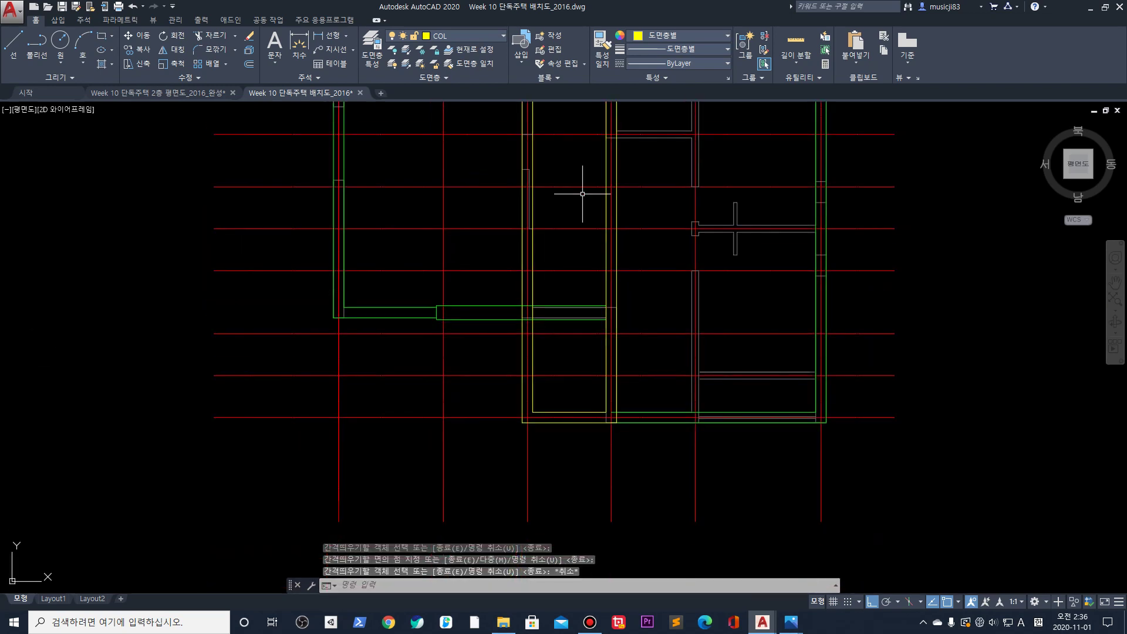
Examine the central volume's roof frame and openings in the house model image, and return to the AutoCAD drawing
mouse_move(791, 622)
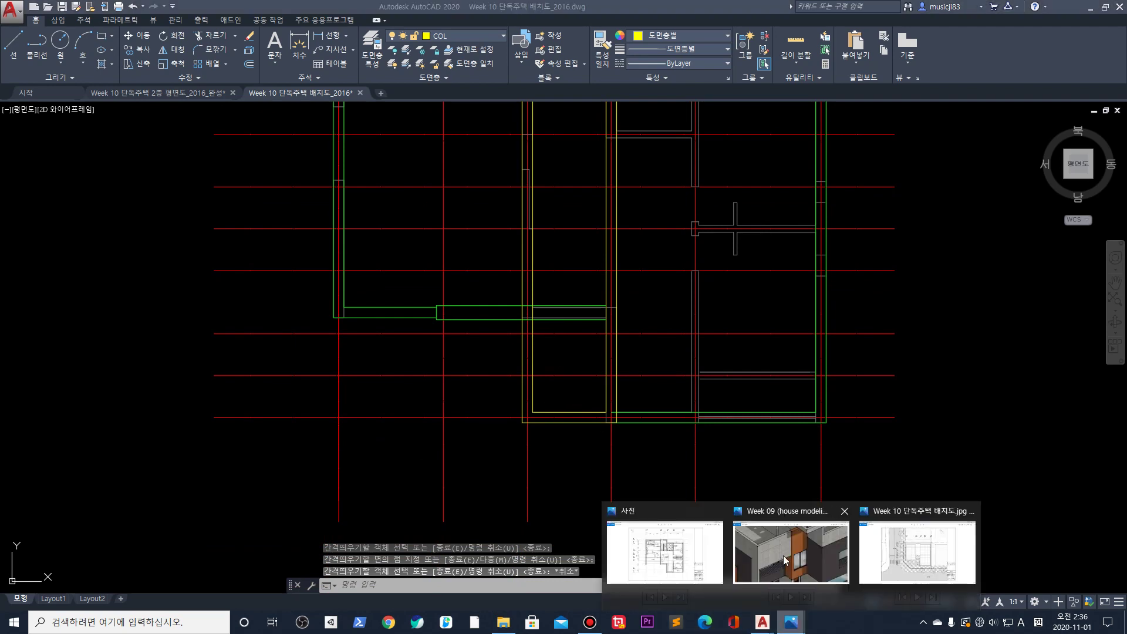
left_click(784, 559)
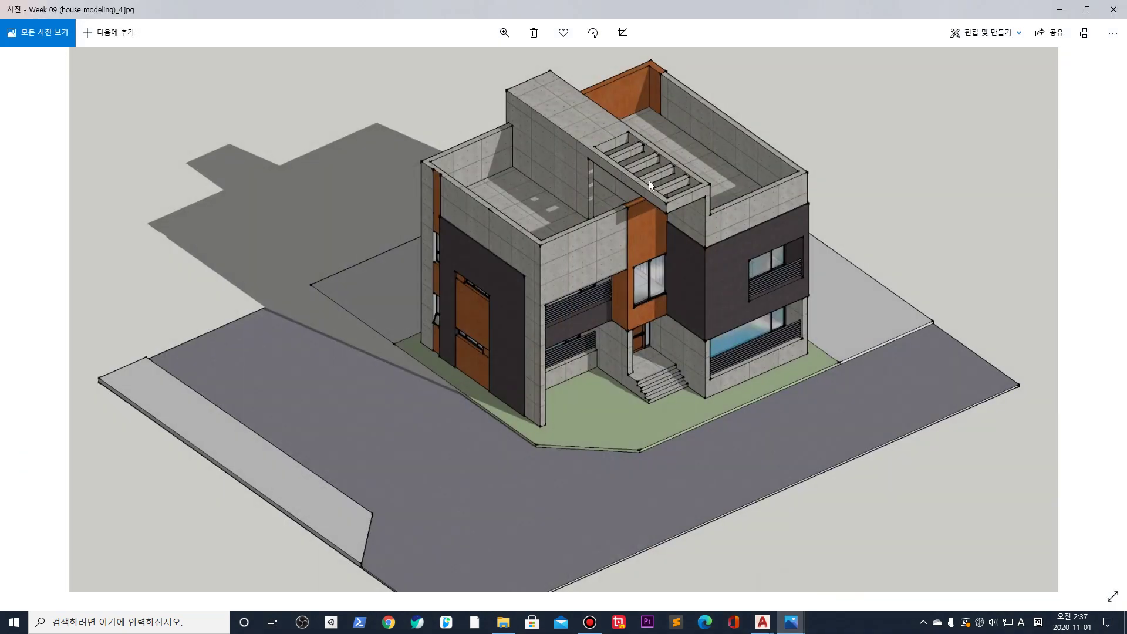
left_click(1060, 10)
scroll(434, 411, "down", 3)
left_click(413, 486)
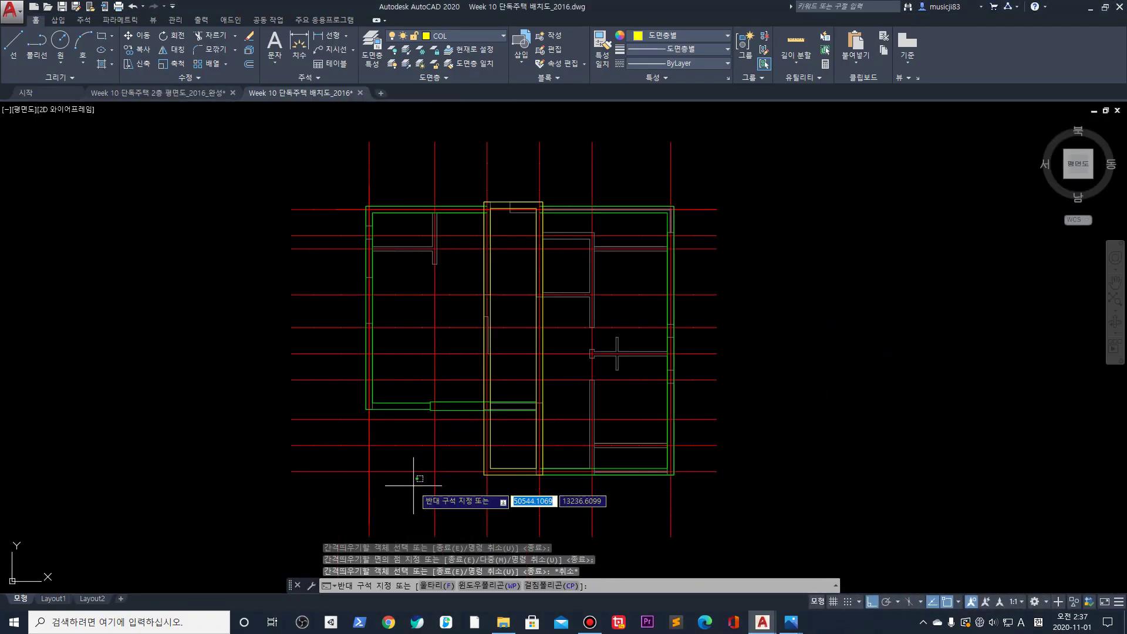
left_click(399, 461)
left_click(411, 444)
left_click(420, 380)
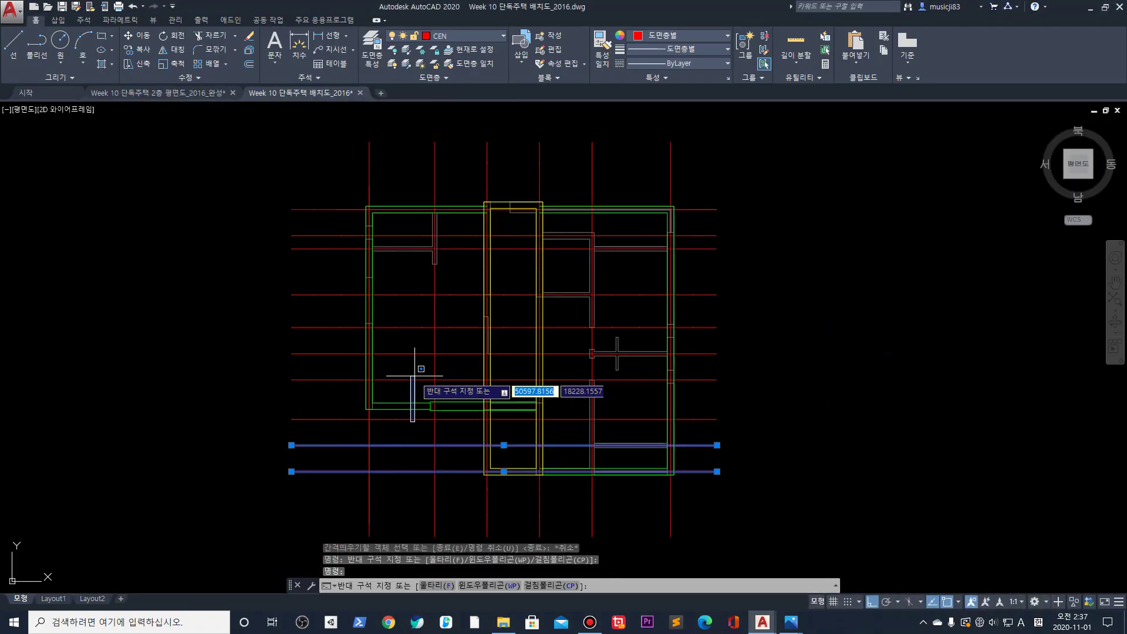
left_click(405, 424)
left_click(412, 387)
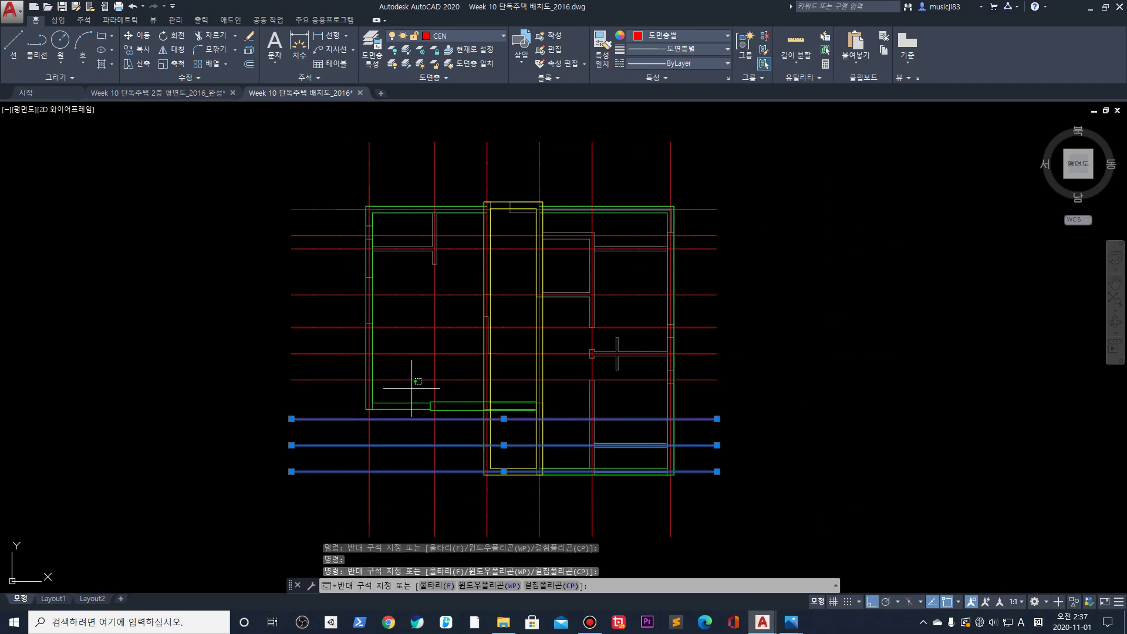
key("Escape")
scroll(502, 346, "up", 4)
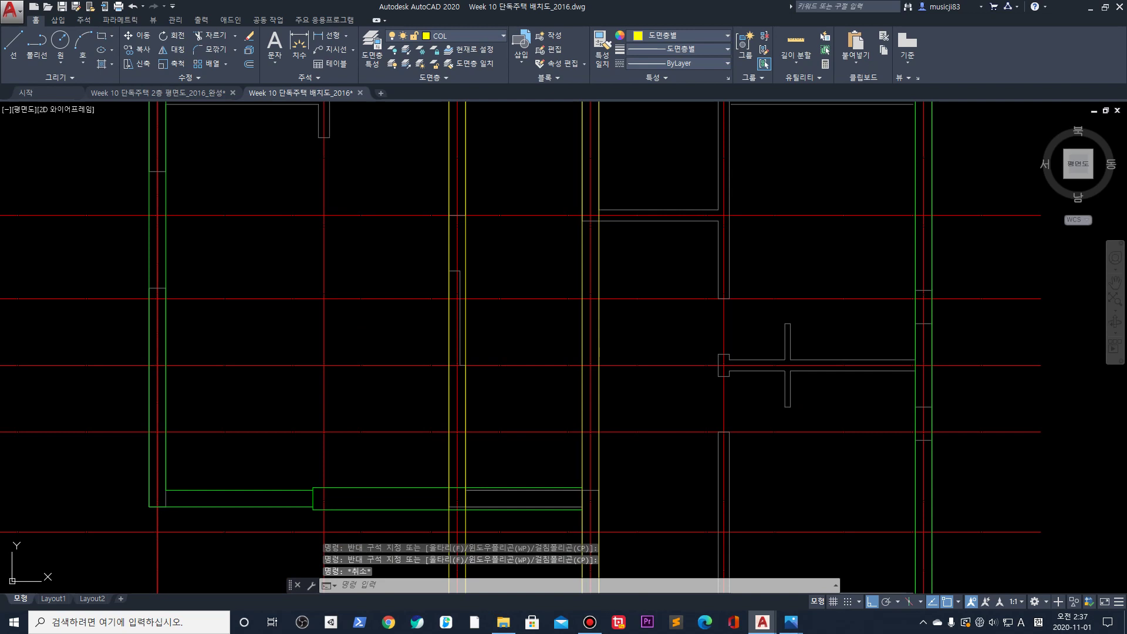
scroll(411, 300, "down", 2)
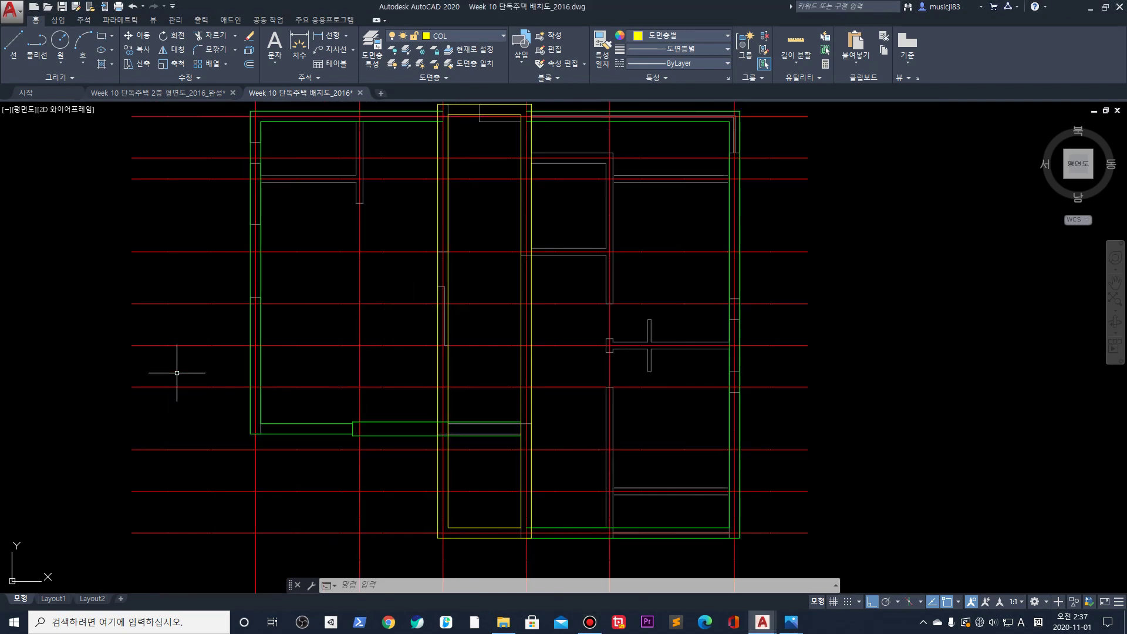
Draw a vertical helper line 450 upward from the horizontal grid line, just inside the central volume's left inner edge
scroll(466, 340, "up", 3)
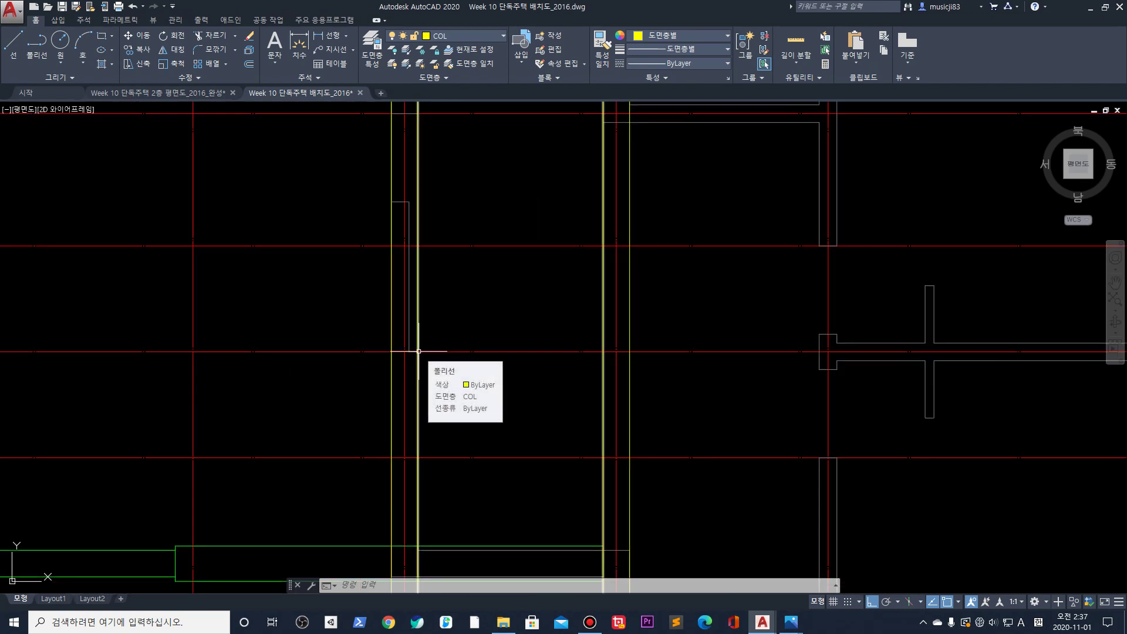
type("l")
key("Return")
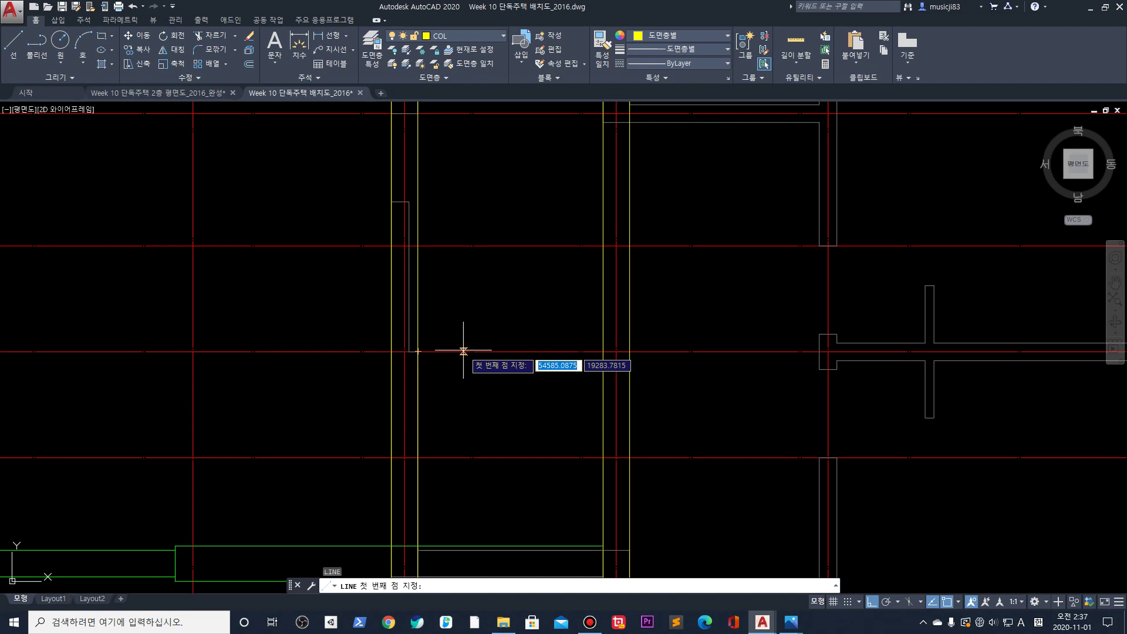
left_click(462, 351)
type("4")
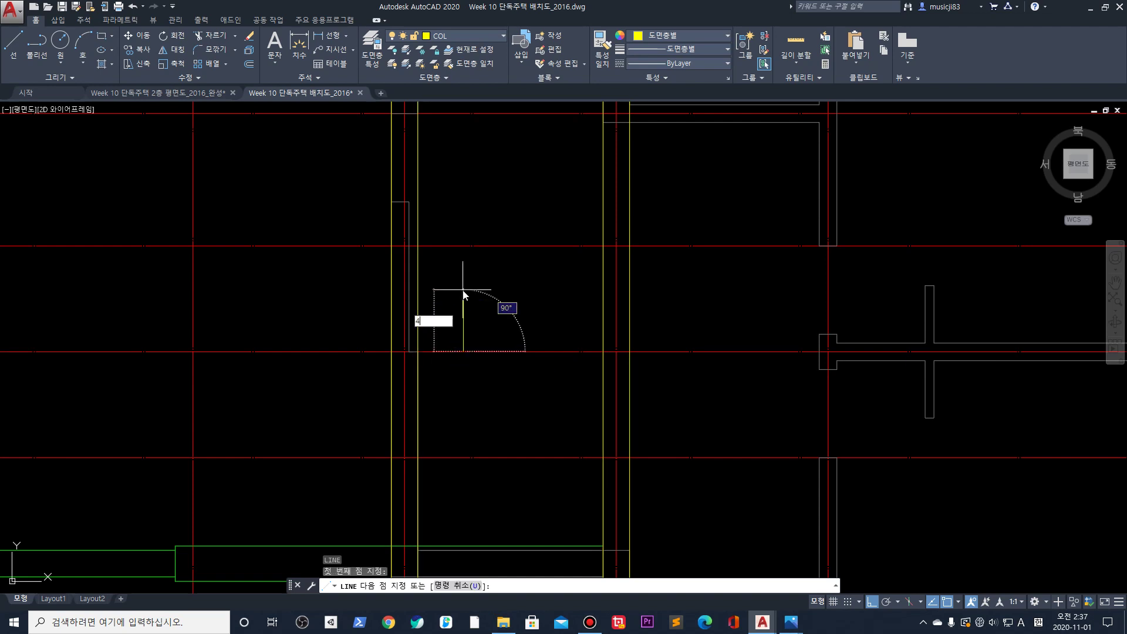
type("50")
key("Return")
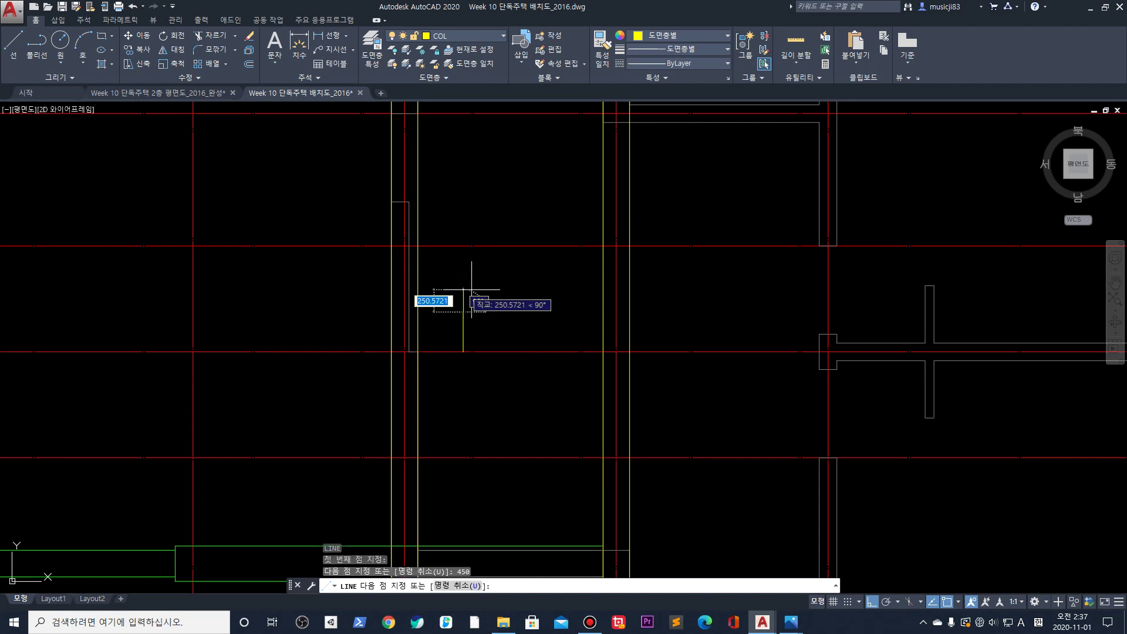
key("Return")
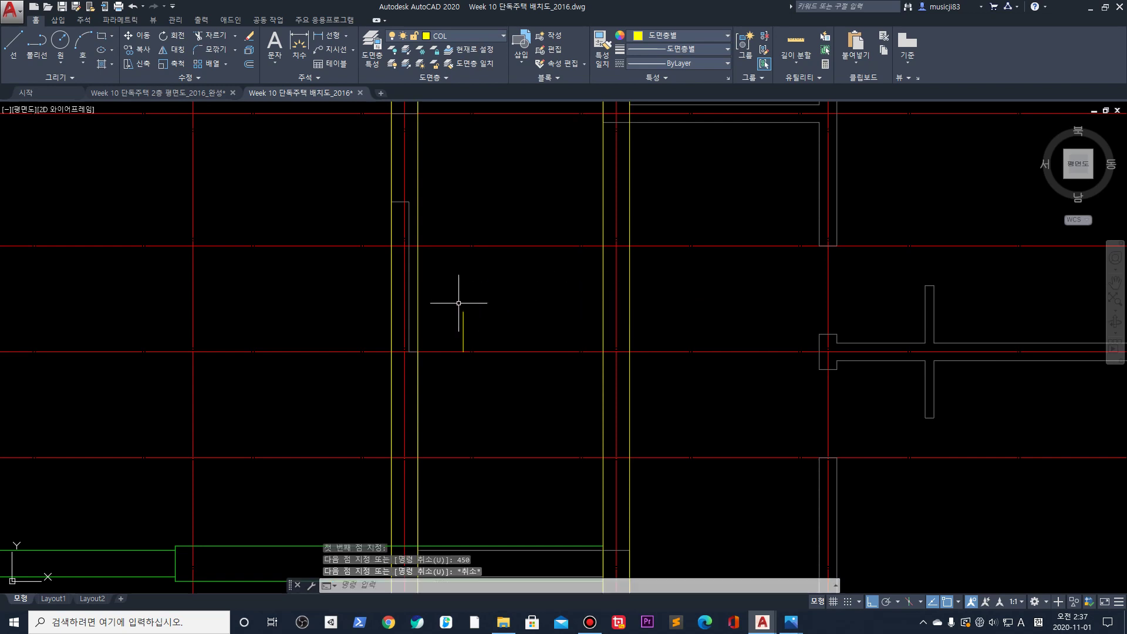
Draw a horizontal line from the helper line's upper end to the inner rectangle's left edge
key("Return")
left_click(463, 312)
left_click(418, 311)
key("Escape")
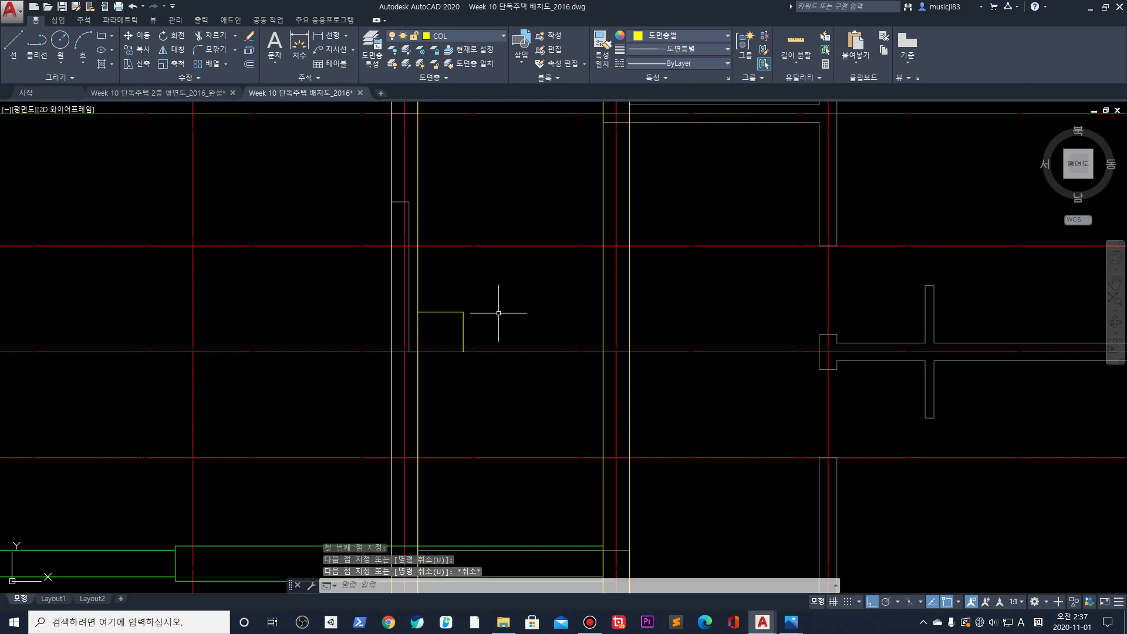
Stretch the horizontal line's right end to the inner rectangle's right edge
left_click(452, 312)
left_click(448, 312)
left_click(463, 312)
key("Escape")
left_click(435, 297)
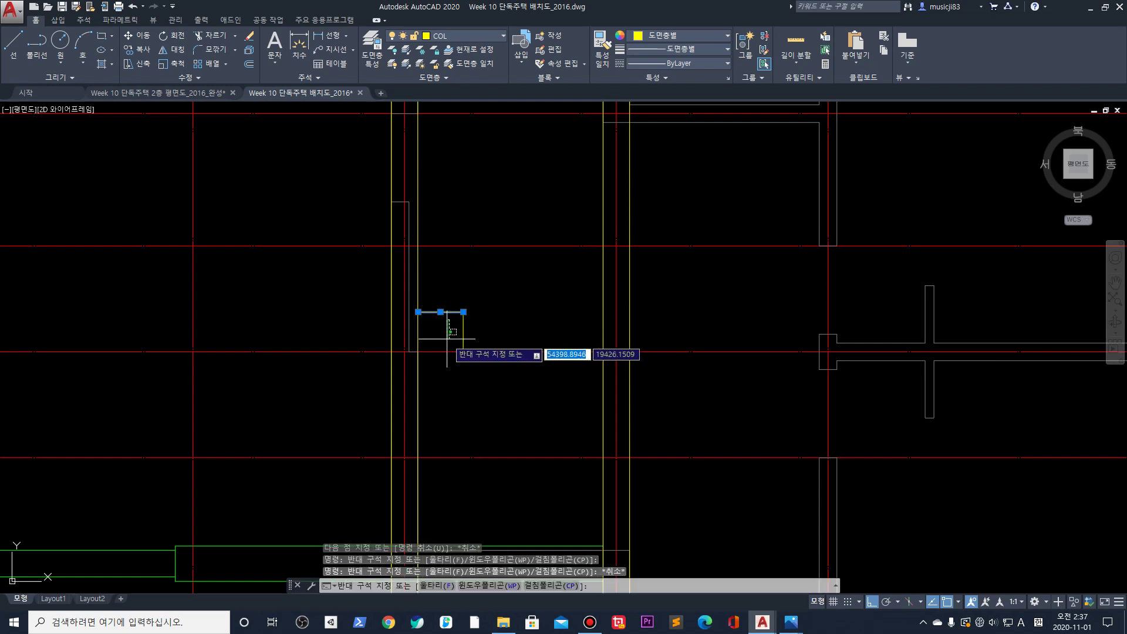
left_click(467, 306)
left_click(463, 311)
left_click(603, 312)
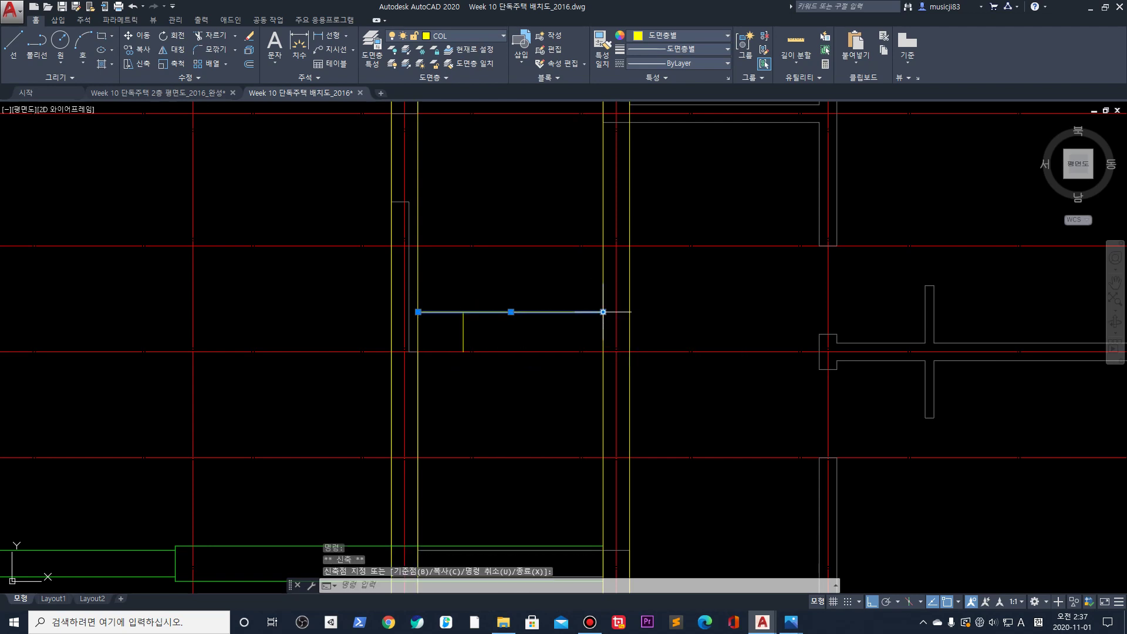
key("Escape")
Trim away the part of the central volume's inner rectangle above the new horizontal line
middle_click_drag(501, 290, 478, 317)
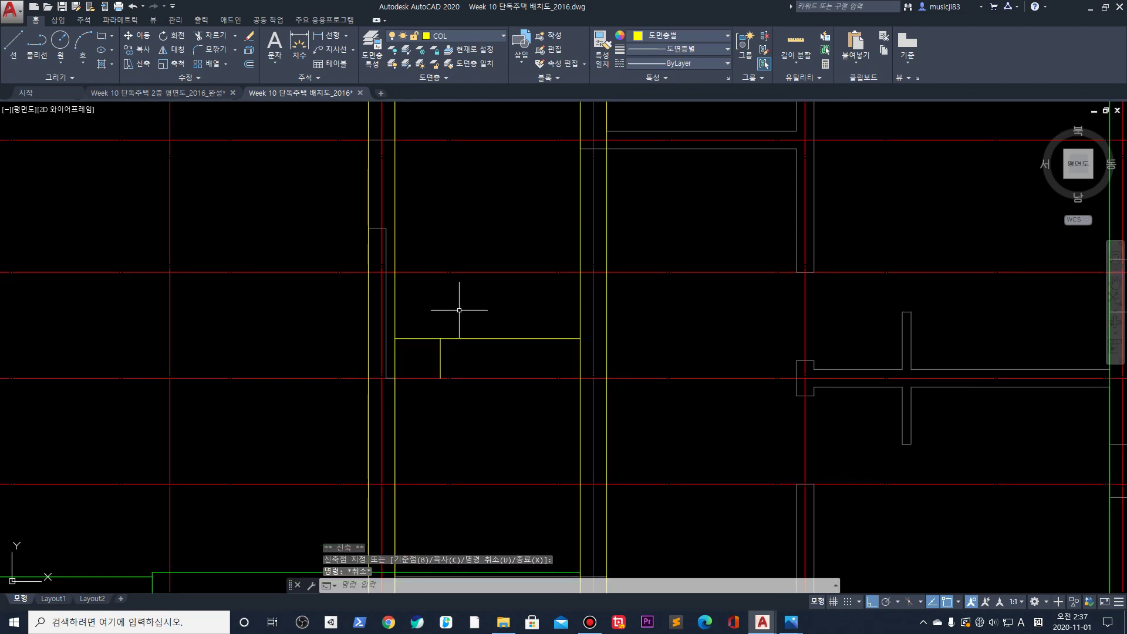
type("tr")
key("Return")
left_click(423, 344)
left_click(405, 329)
key("Return")
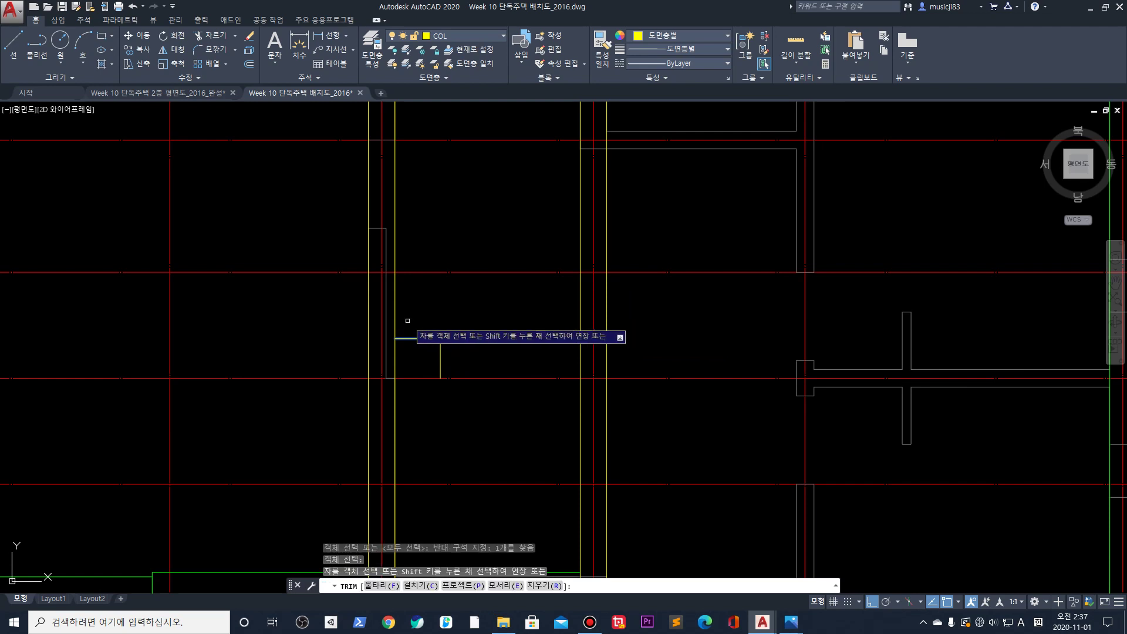
left_click(395, 323)
key("Escape")
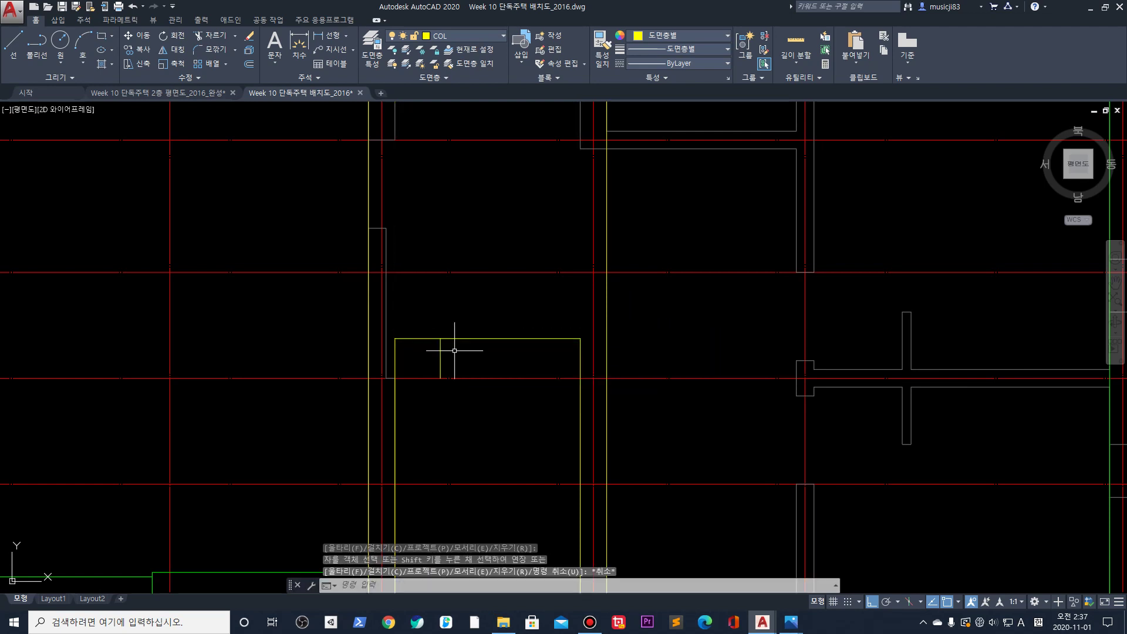
Delete the short vertical helper line below the opening's top edge
left_click(440, 355)
left_click(415, 351)
key("Delete")
scroll(535, 337, "down", 3)
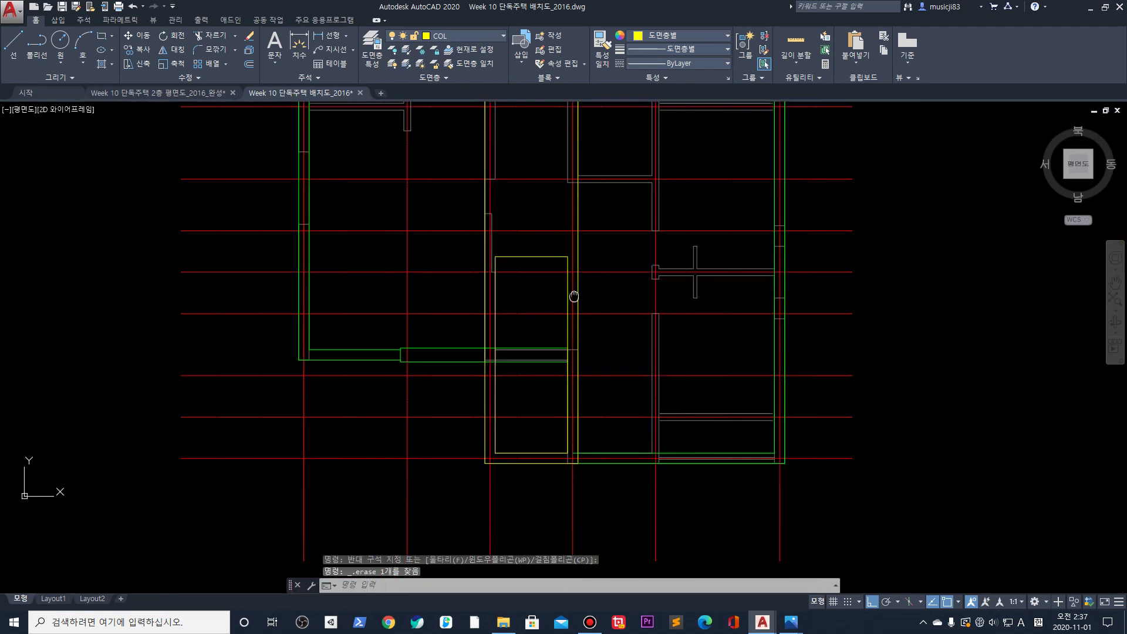
Offset the roof opening's top edge 900 downward
scroll(519, 352, "up", 3)
scroll(579, 409, "down", 2)
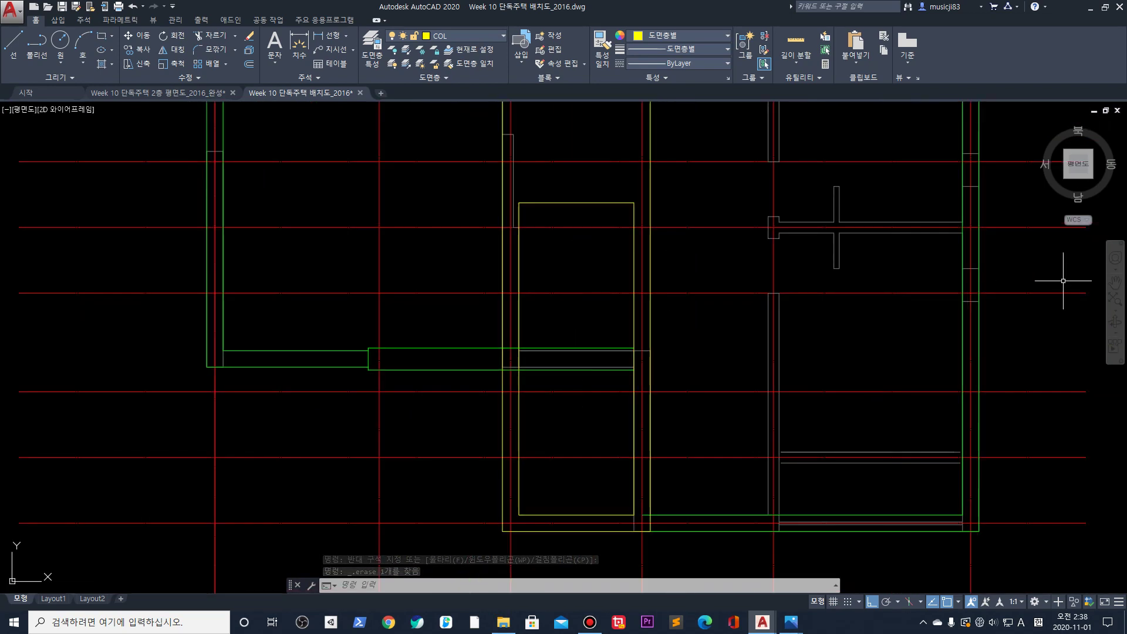
key("Escape")
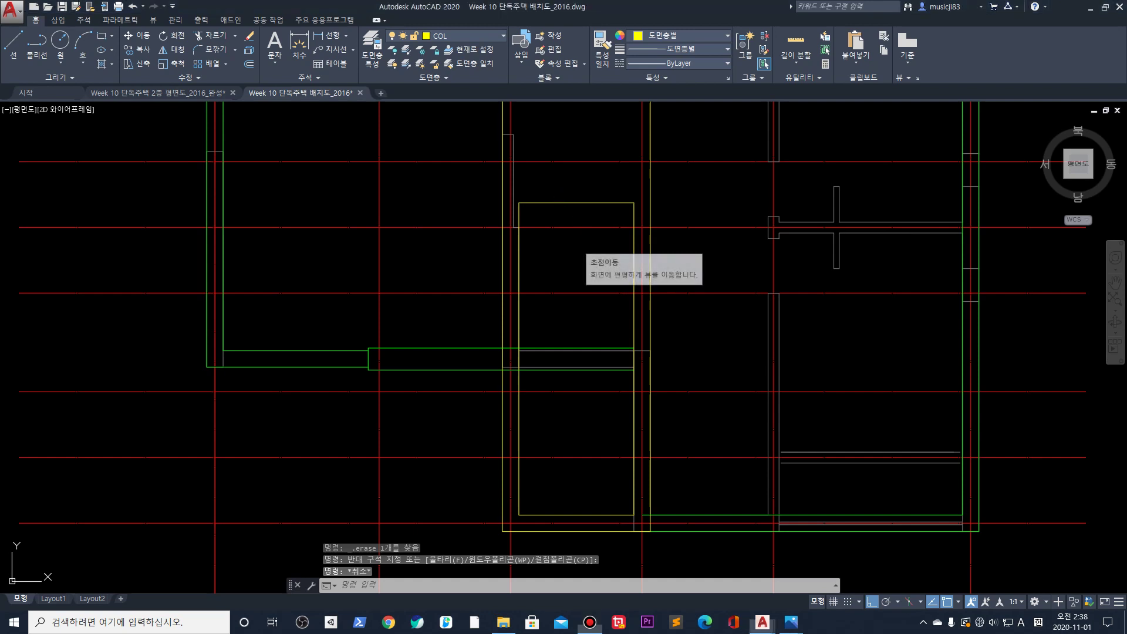
type("o")
key("space")
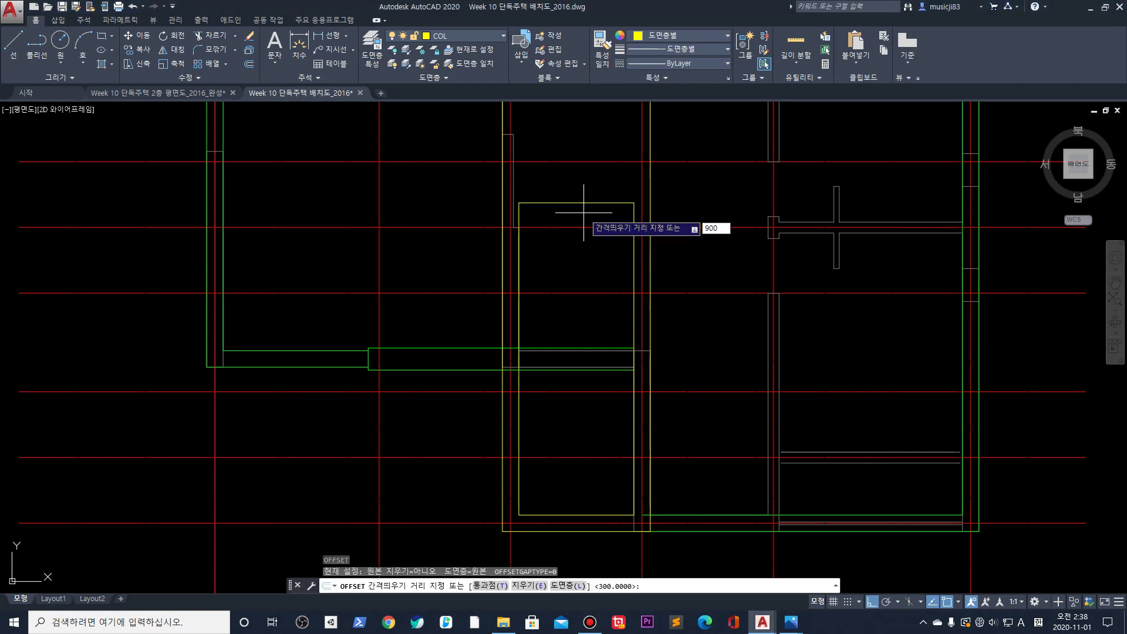
key("space")
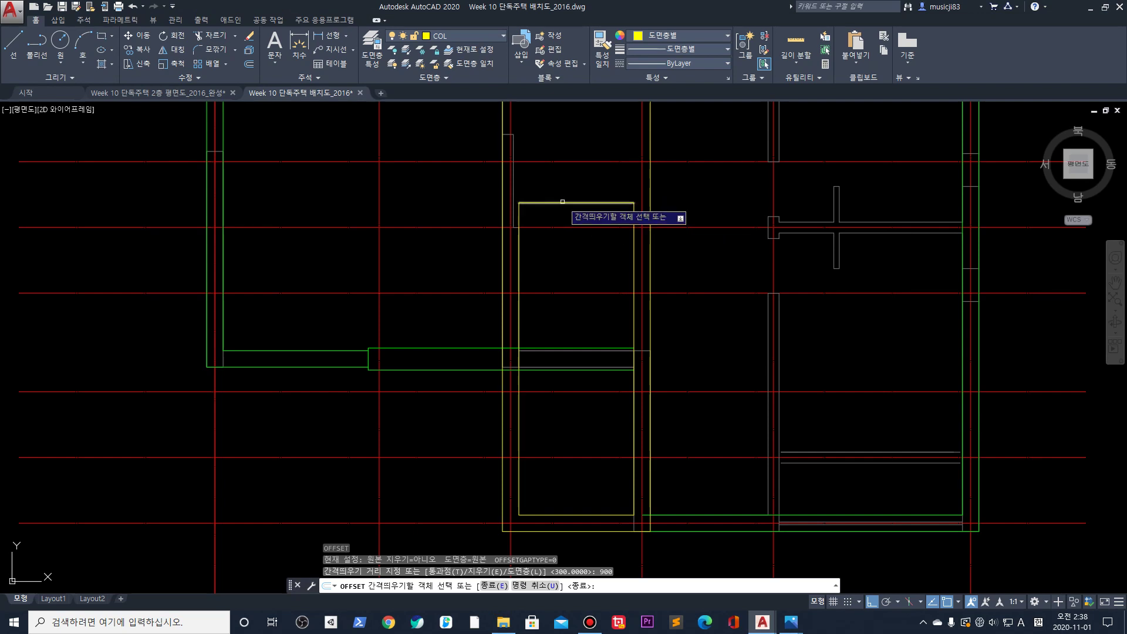
left_click(562, 202)
left_click(565, 275)
key("space")
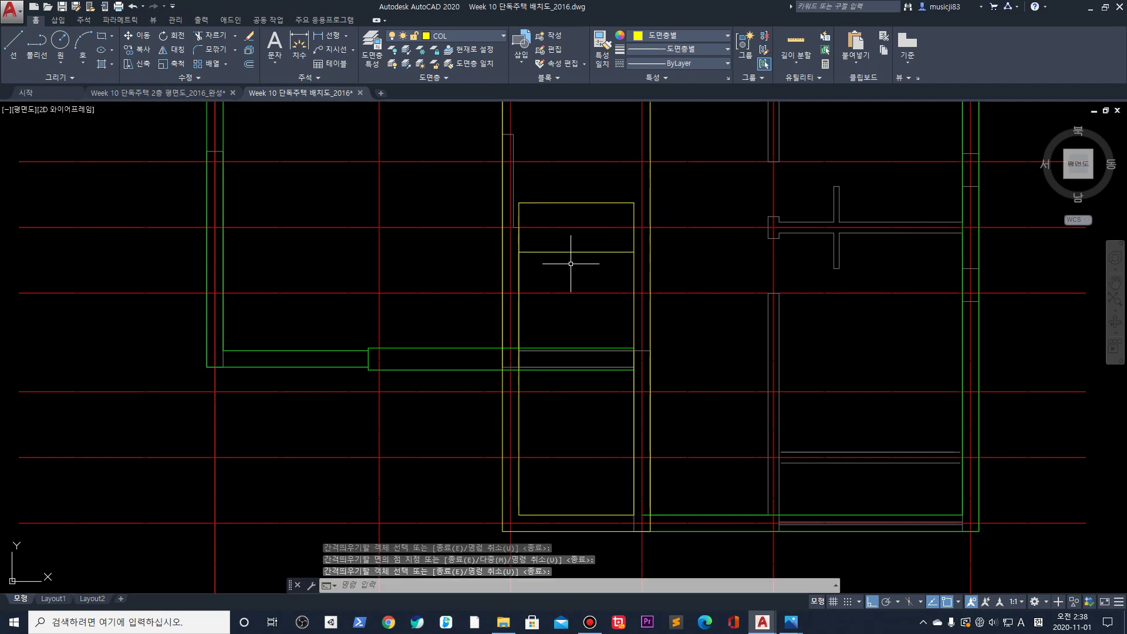
Offset the new crosswise line 300 downward to form the first roof beam
key("space")
type("300")
key("space")
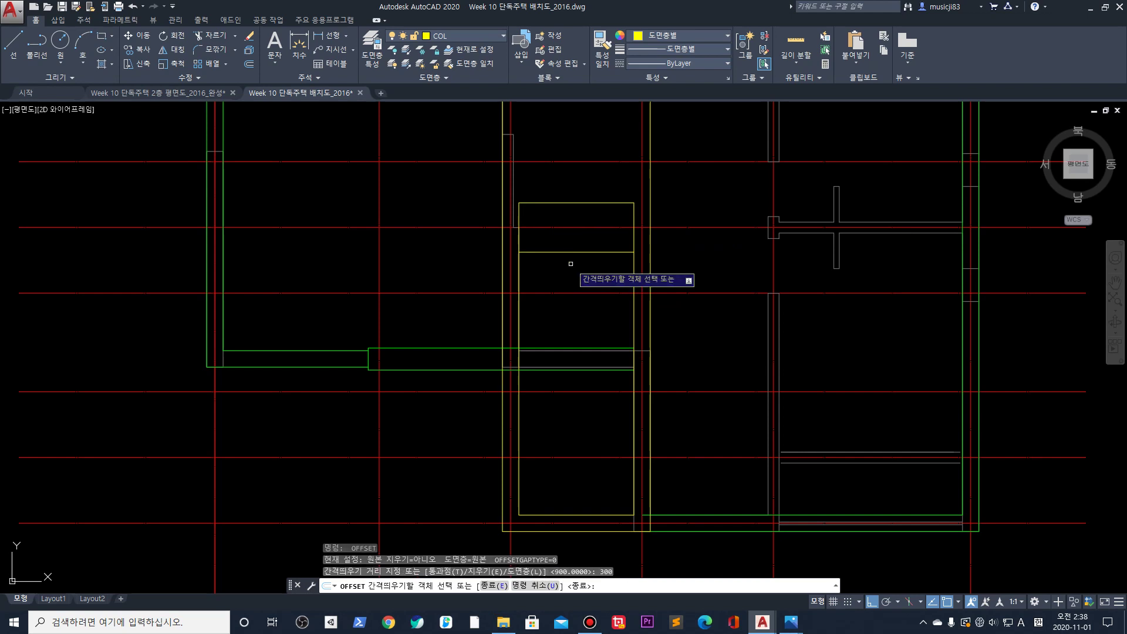
left_click(568, 253)
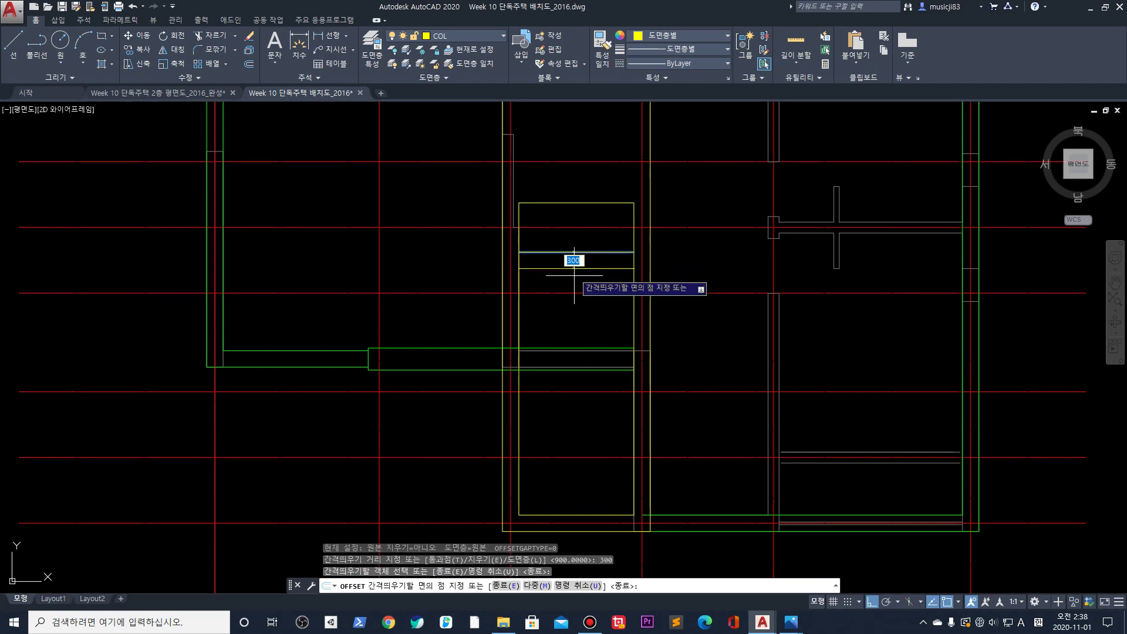
left_click(576, 281)
key("space")
Offset the first beam's lower edge 900 downward
key("space")
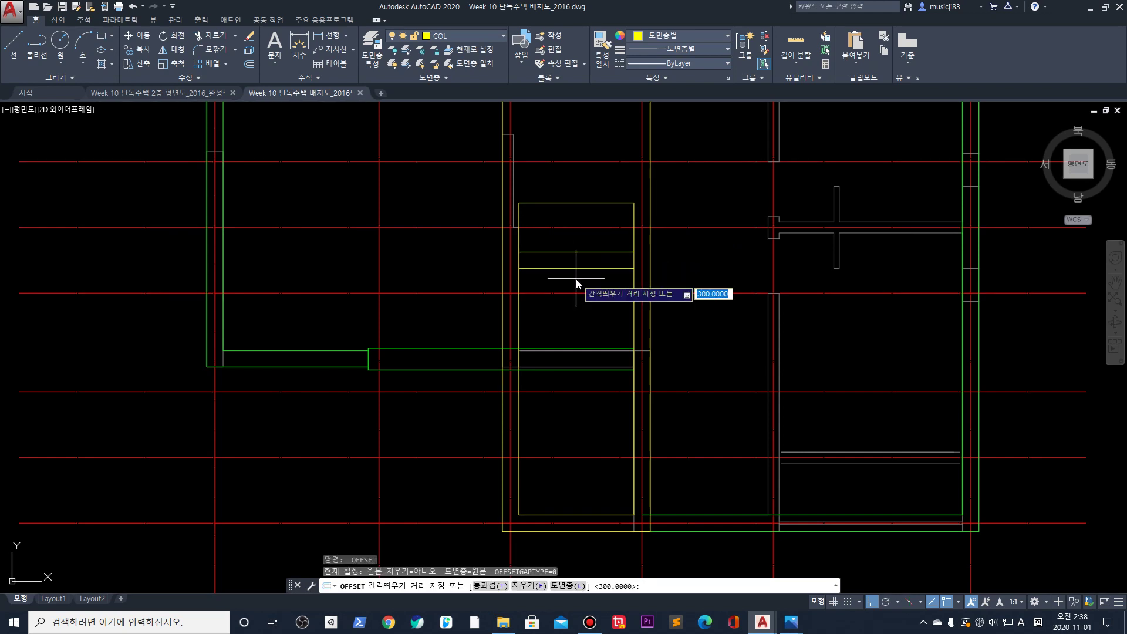
key("space")
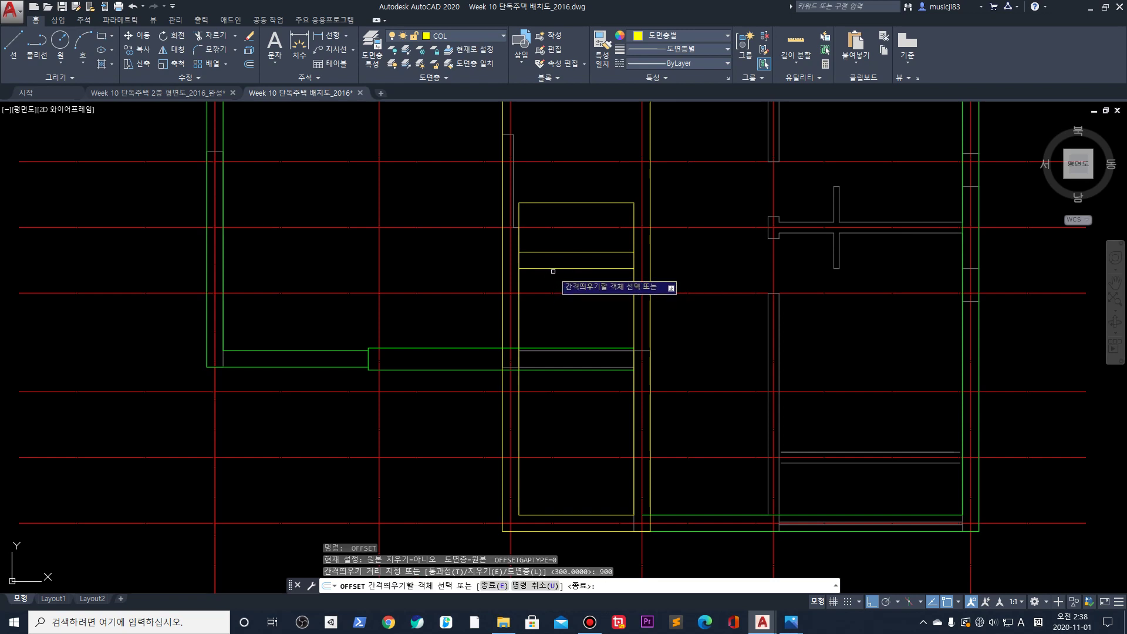
left_click(555, 267)
left_click(557, 331)
key("space")
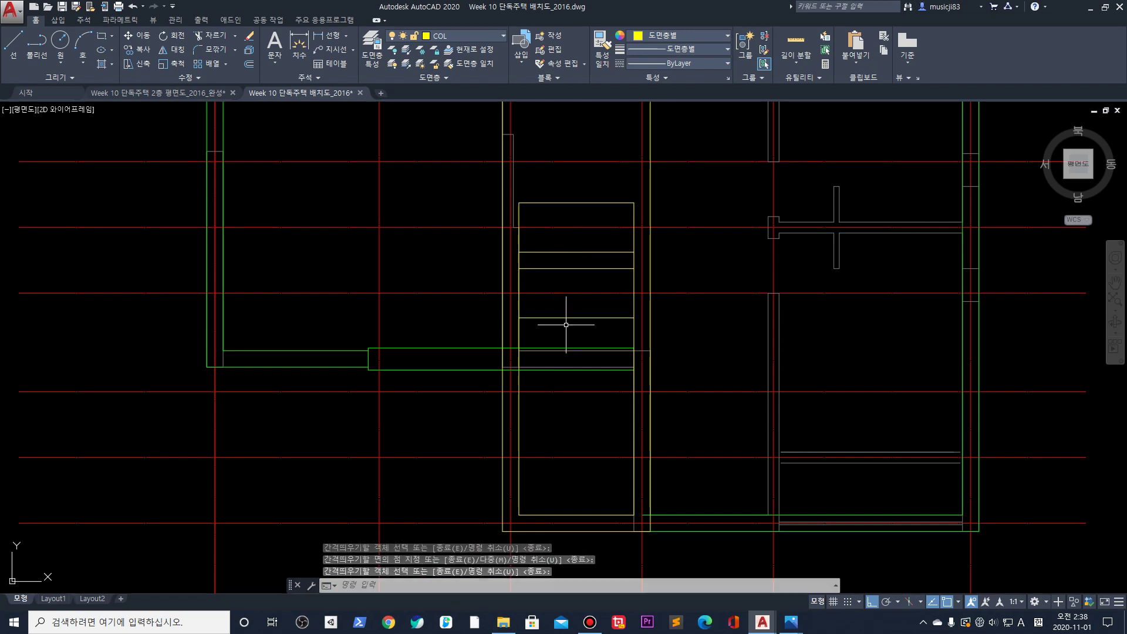
Offset the second beam's upper edge 300 downward to complete that beam
key("space")
type("300")
key("space")
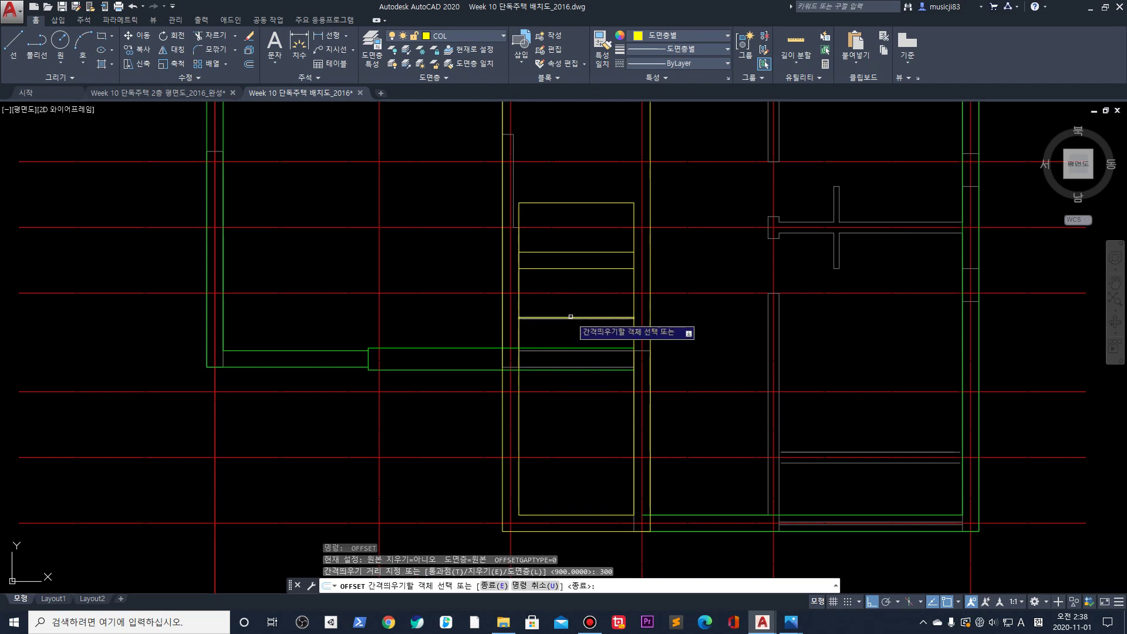
left_click(567, 319)
left_click(590, 361)
key("space")
Offset the second beam's lower edge 900 downward
key("space")
type("900")
key("space")
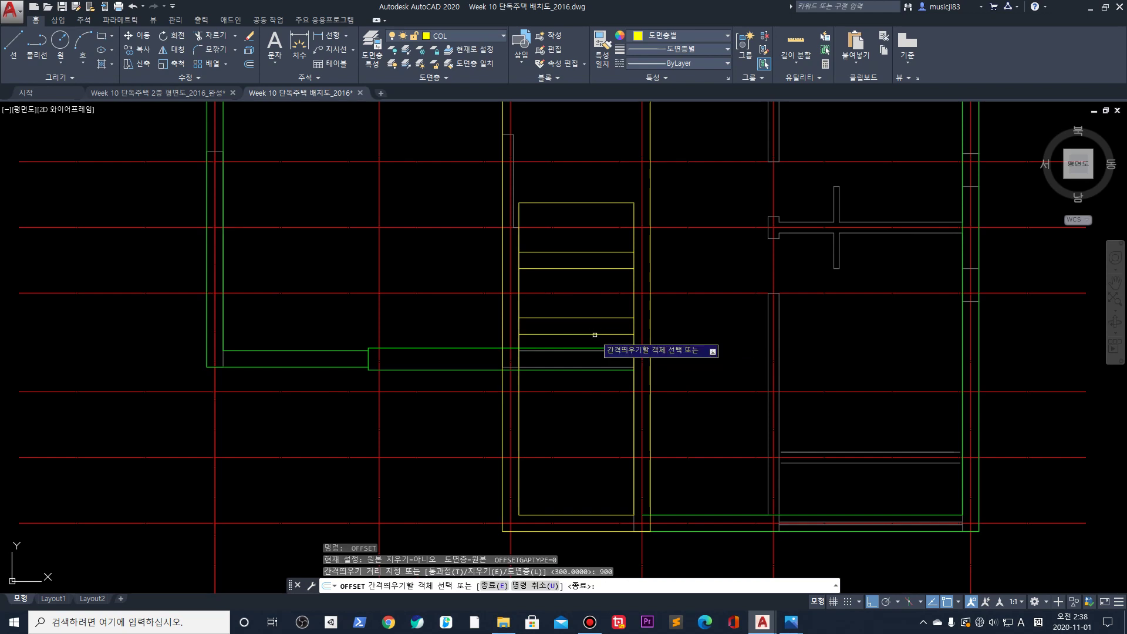
left_click(578, 333)
left_click(577, 432)
key("space")
Offset the third beam's upper edge 300 downward to complete that beam
key("space")
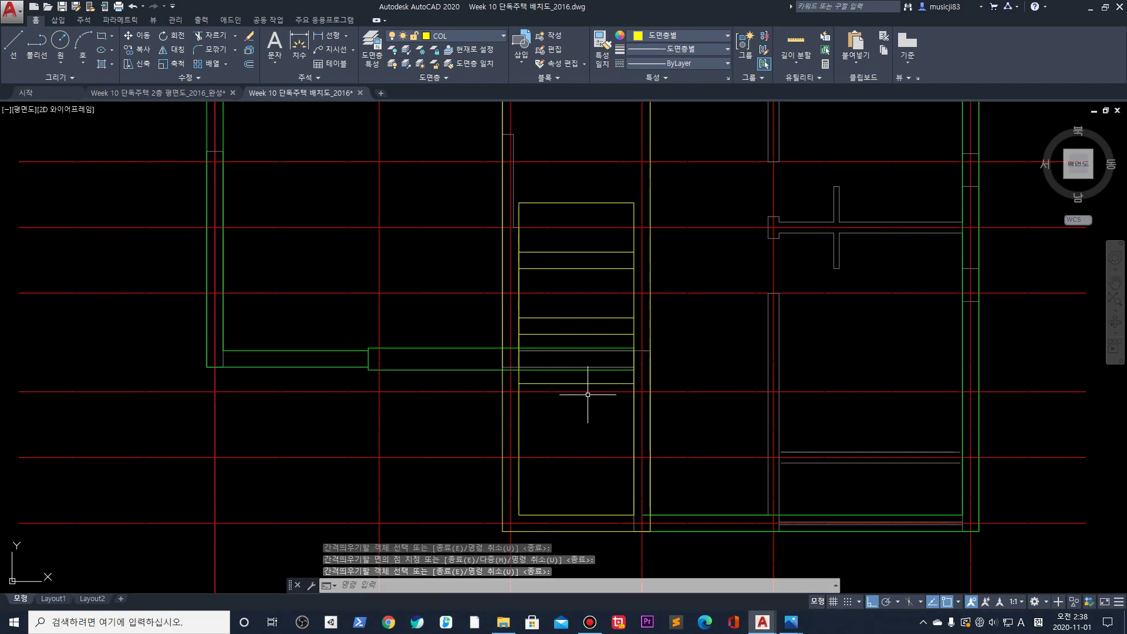
type("300")
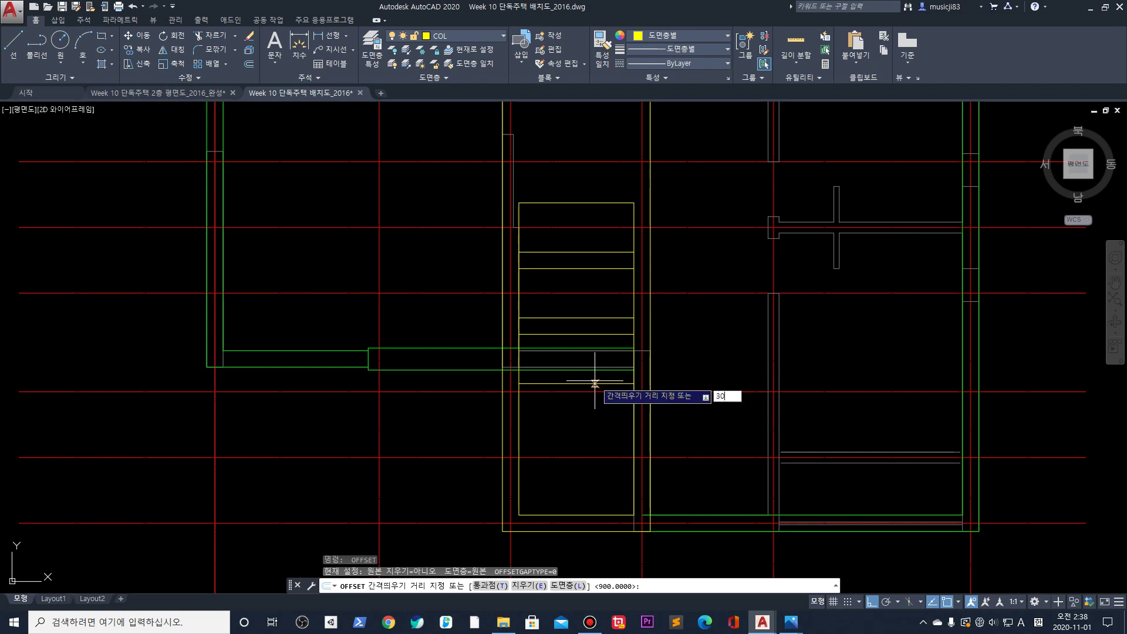
key("space")
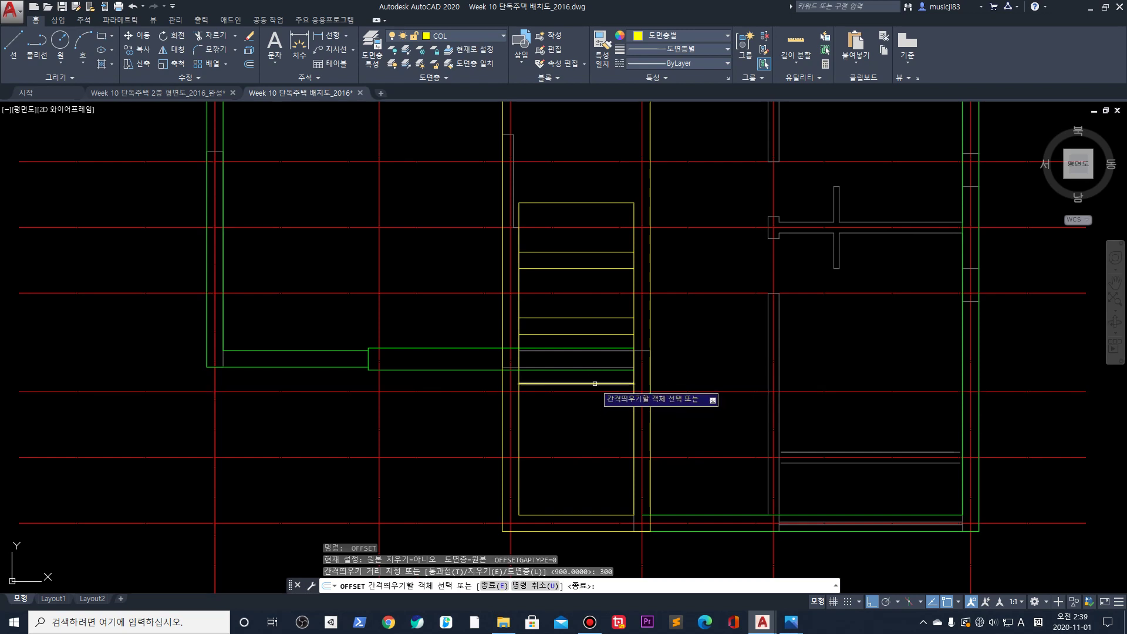
left_click(592, 384)
left_click(597, 417)
key("space")
Offset the third beam's lower edge 900 downward
key("space")
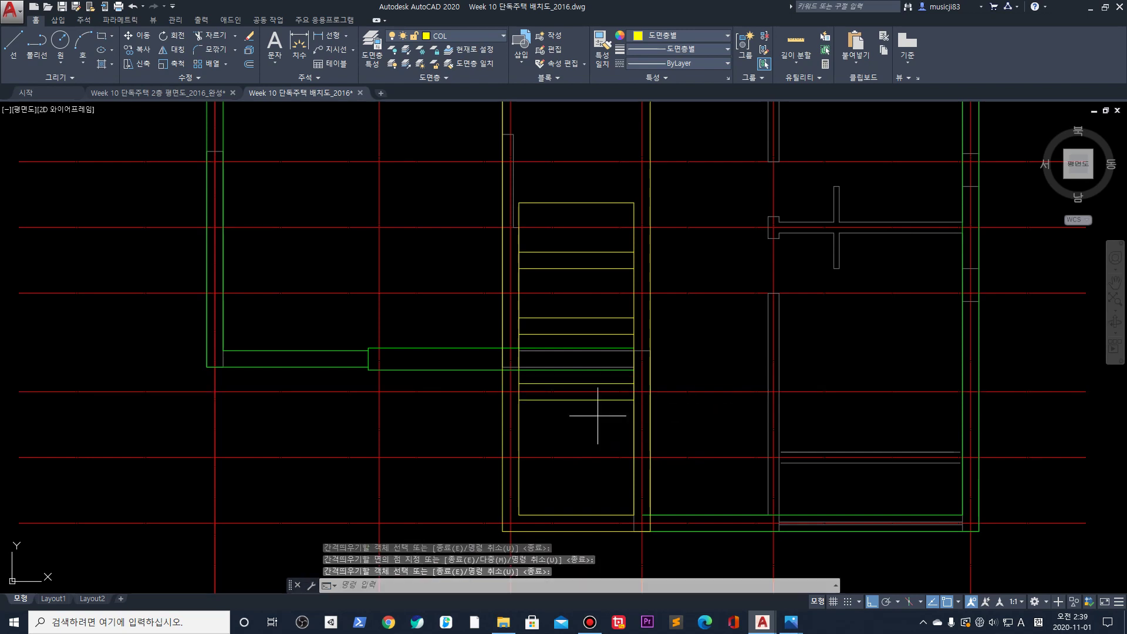
type("900")
key("space")
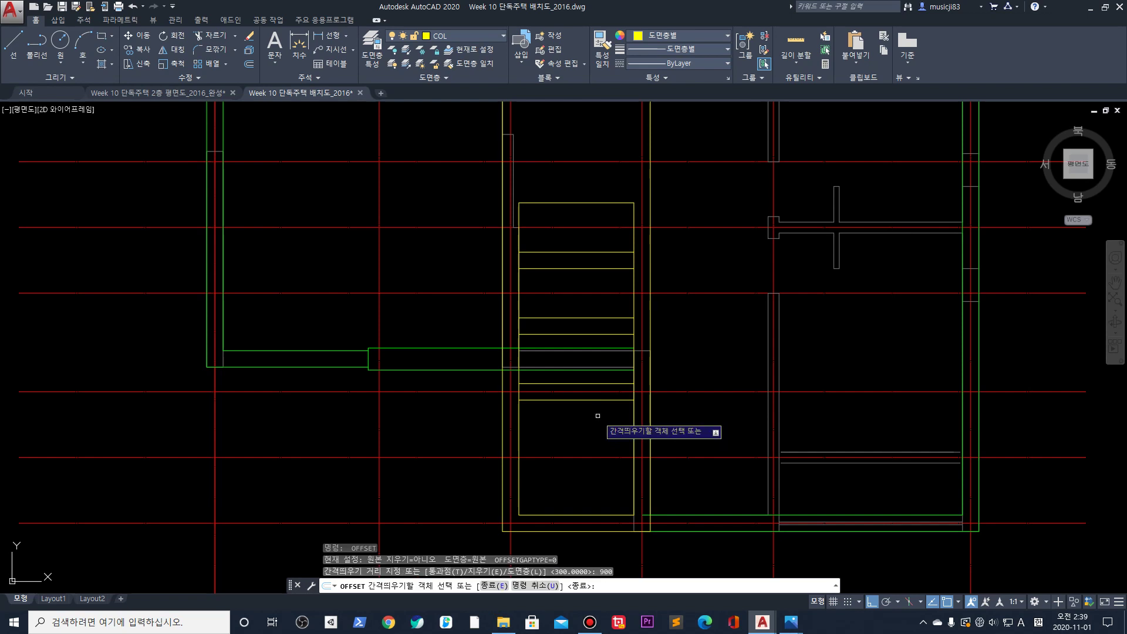
left_click(599, 400)
left_click(601, 444)
key("space")
Offset the fourth beam's upper edge 300 downward to complete that beam
key("space")
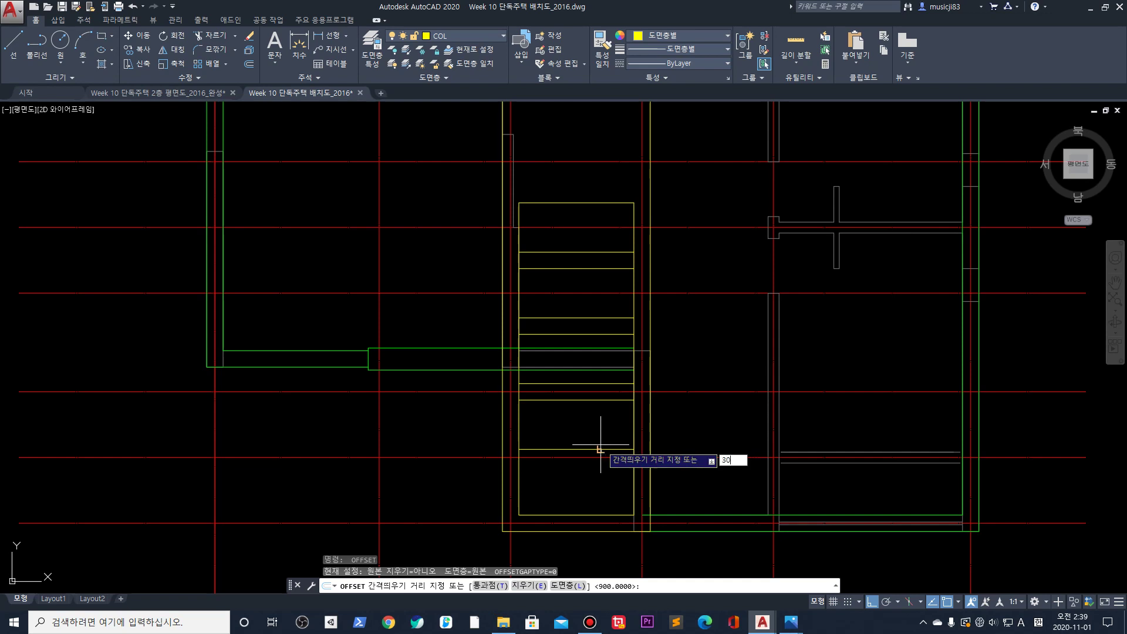
type("300")
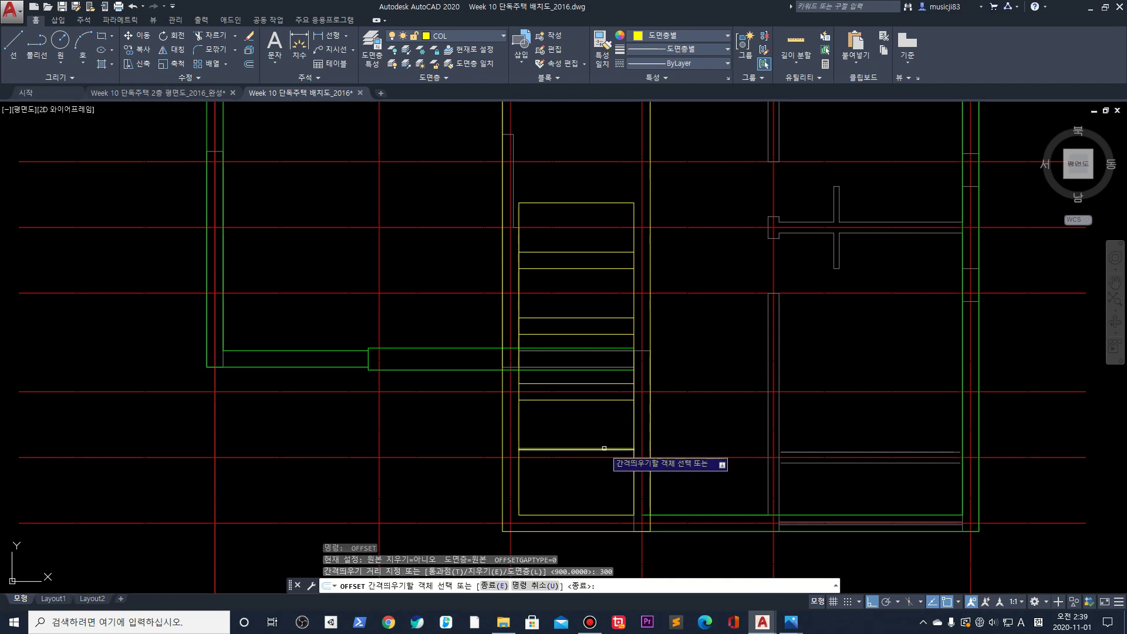
key("space")
left_click(602, 449)
left_click(605, 499)
key("Escape")
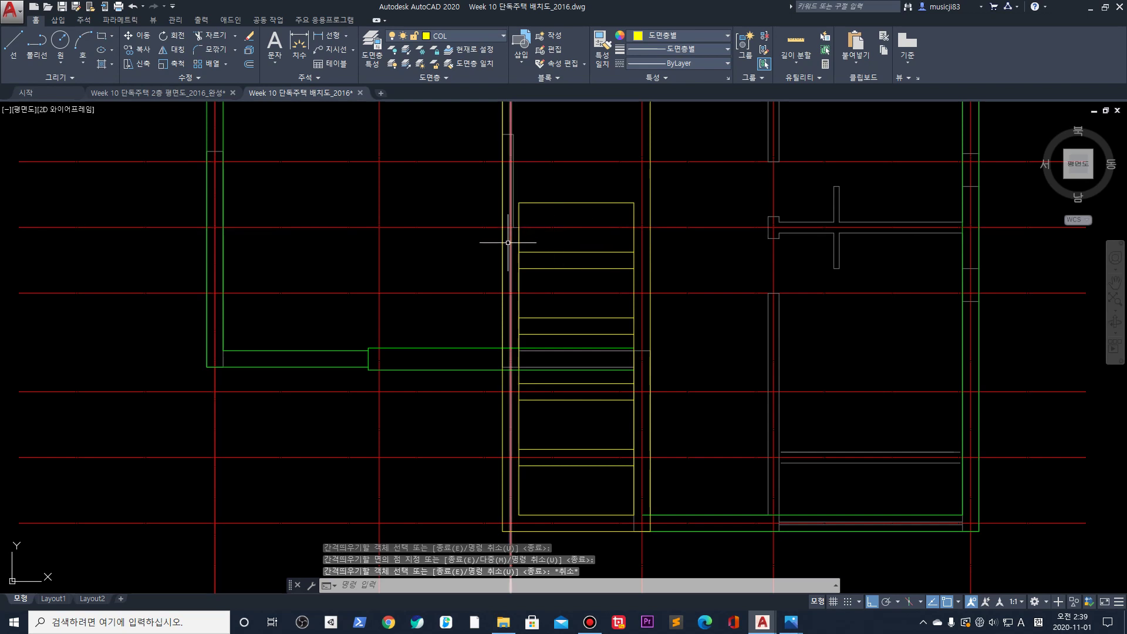
scroll(566, 260, "up", 2)
left_click(591, 282)
left_click(579, 244)
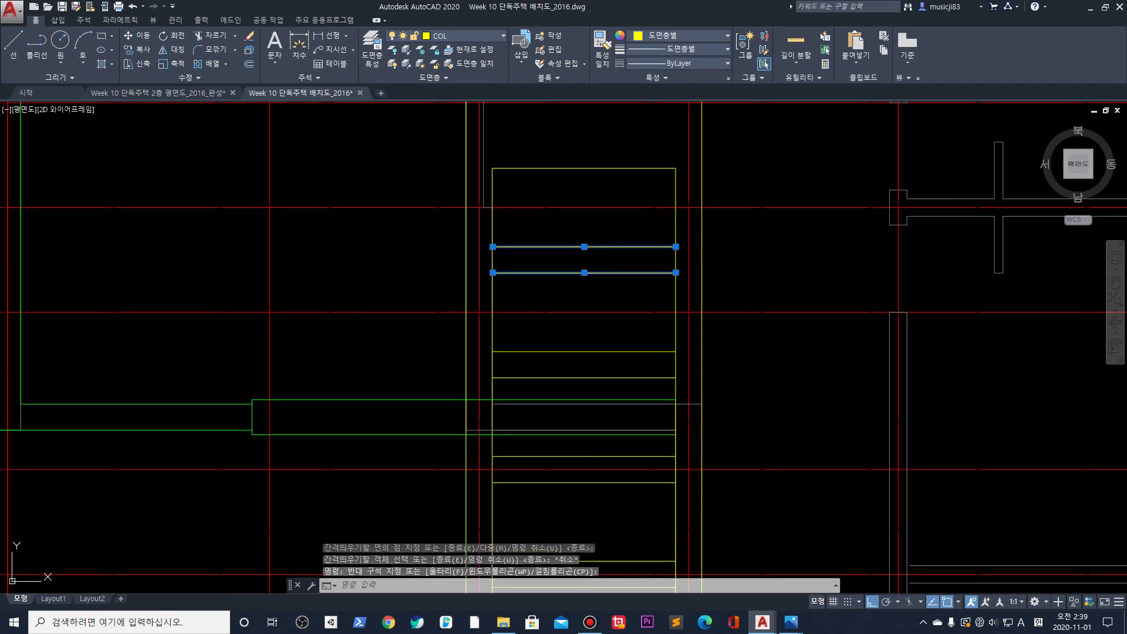
key("Escape")
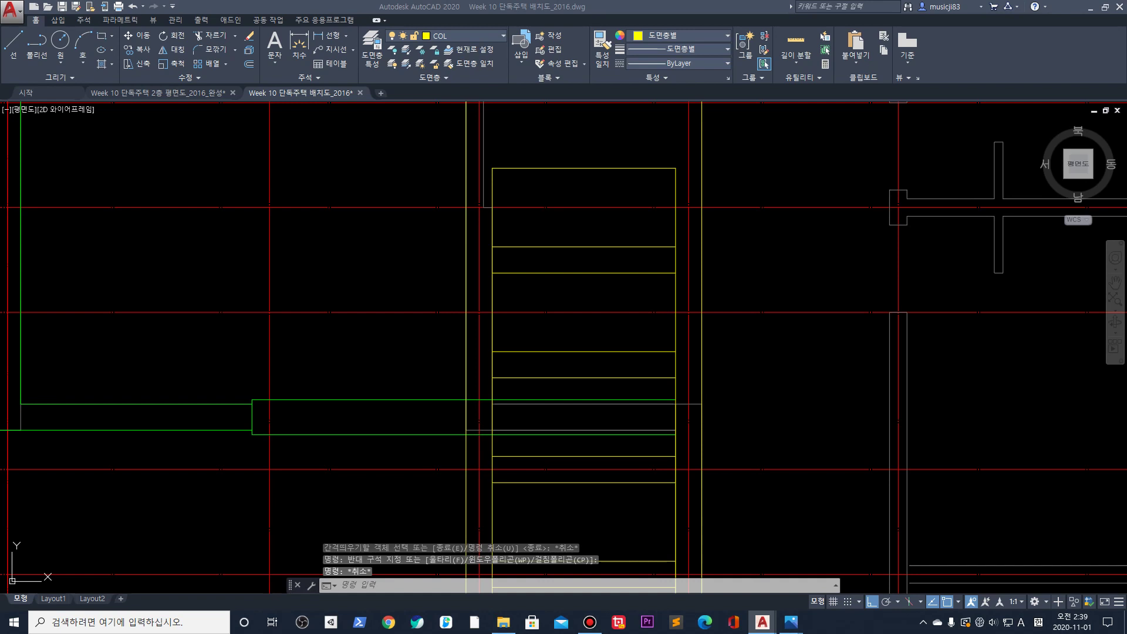
Move the eight edge lines of the four crosswise beams to the WAL layer
scroll(306, 297, "down", 4)
scroll(415, 302, "up", 4)
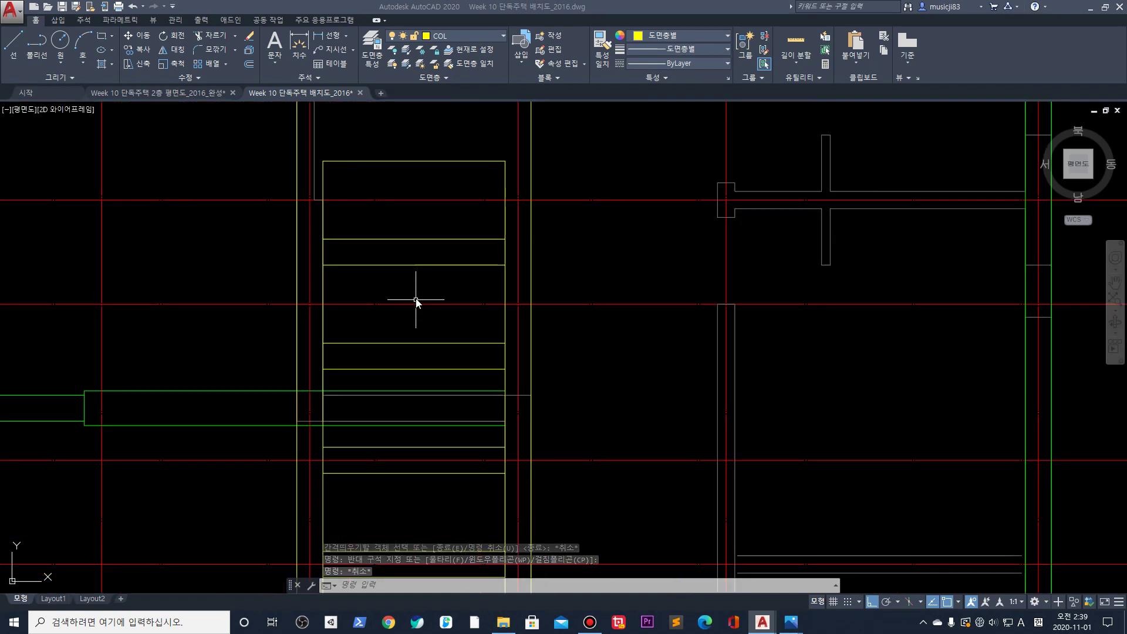
left_click(455, 278)
left_click(420, 227)
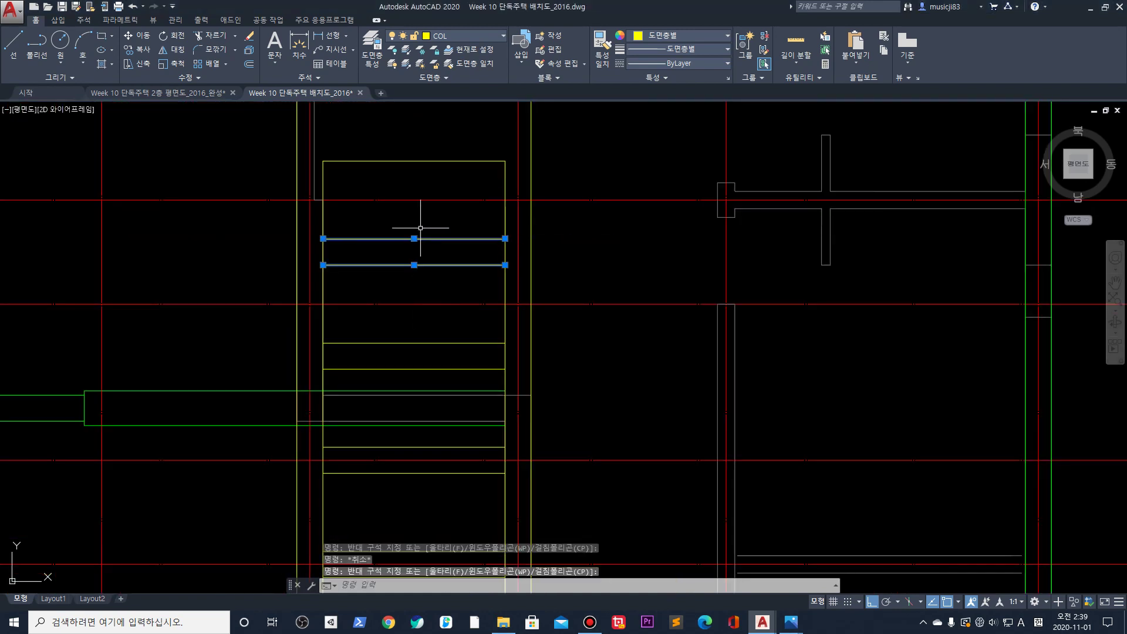
left_click(442, 373)
left_click(425, 325)
middle_click_drag(446, 422, 474, 333)
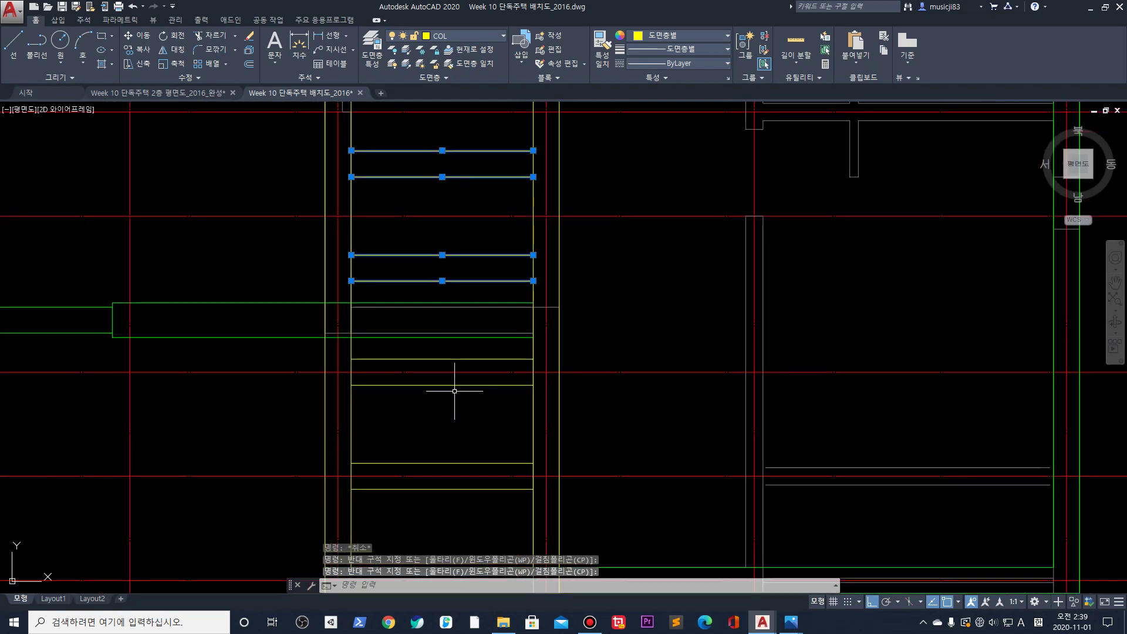
left_click(451, 385)
left_click(435, 392)
left_click(437, 368)
left_click(431, 353)
middle_click_drag(473, 487, 493, 405)
left_click(490, 411)
left_click(475, 403)
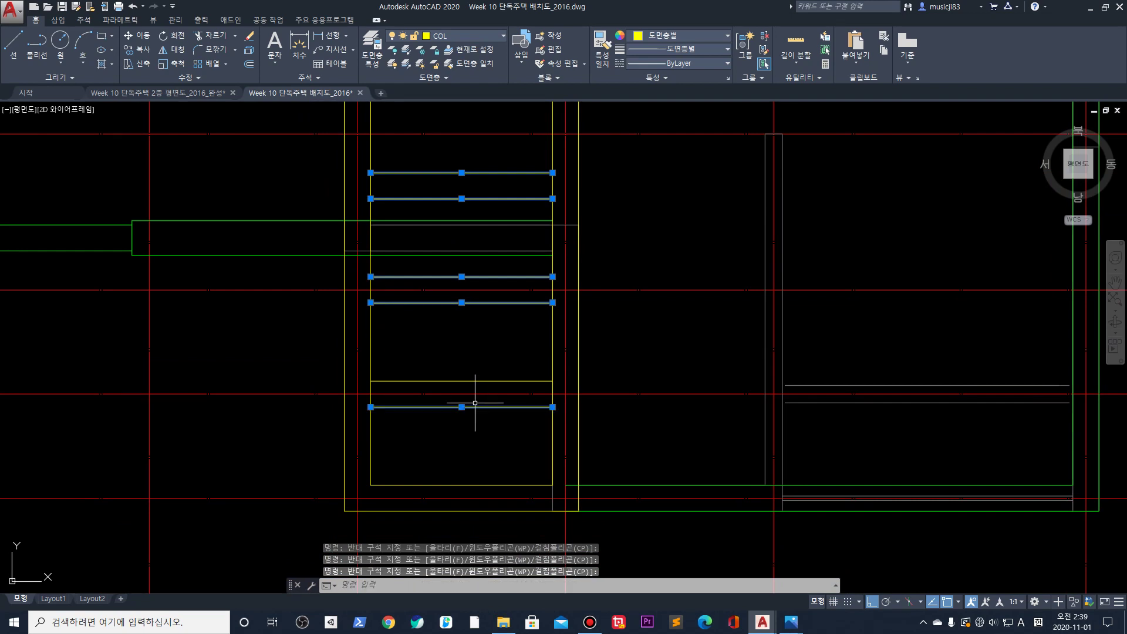
left_click(476, 385)
left_click(458, 362)
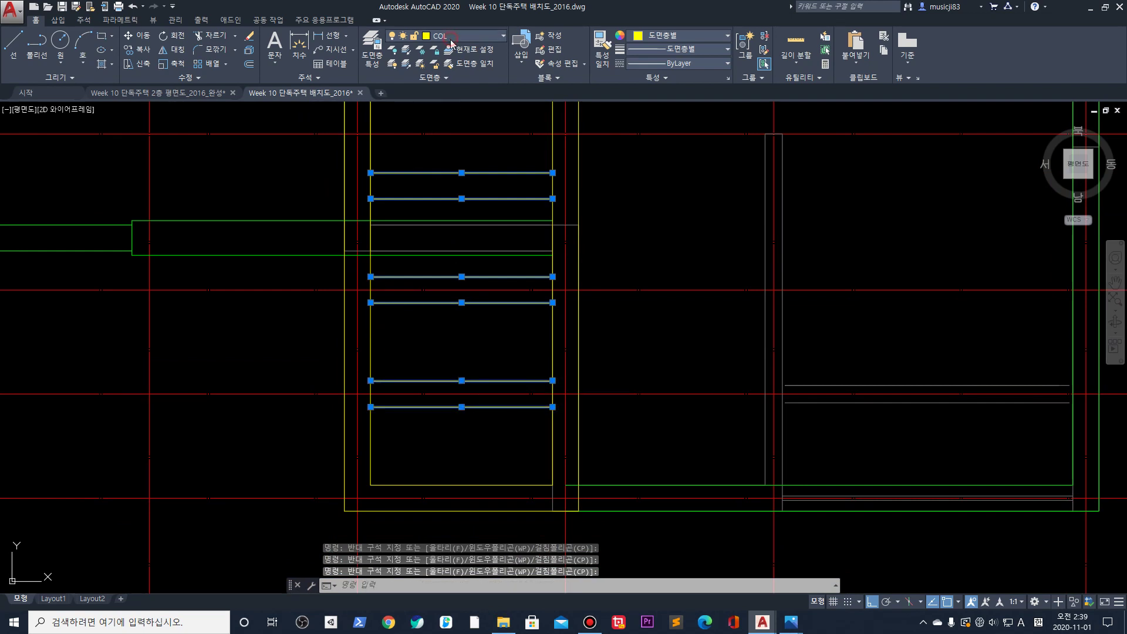
left_click(450, 39)
left_click(449, 404)
key("Escape")
middle_click_drag(563, 419, 535, 531)
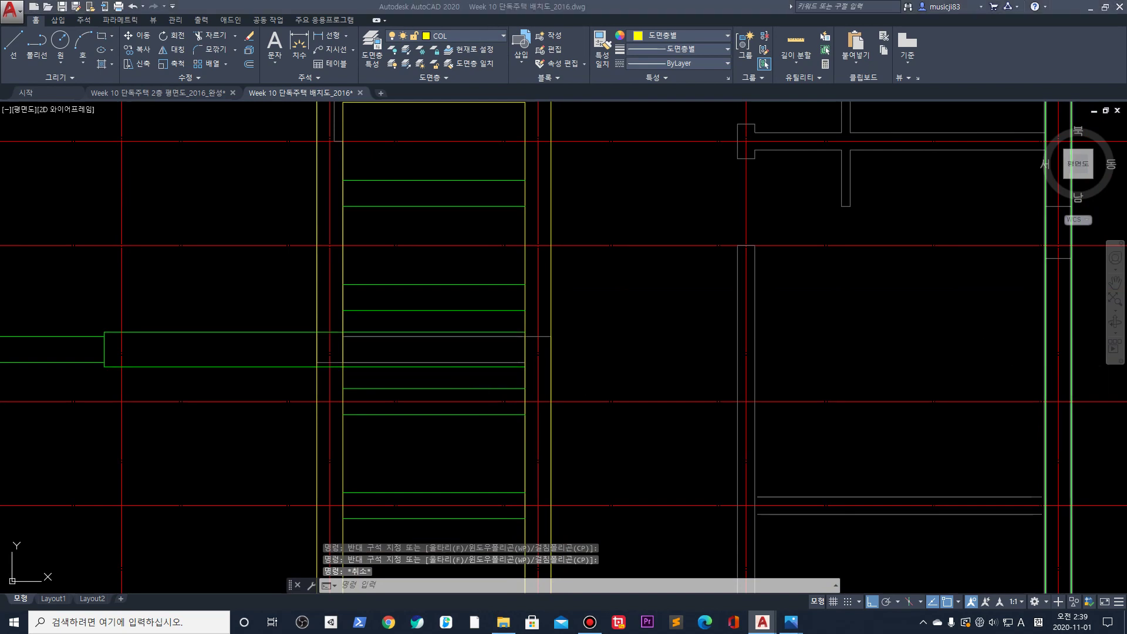
Make CEN the current layer and draw two crossing diagonals between the corners of the uppermost roof opening bay
scroll(490, 265, "down", 4)
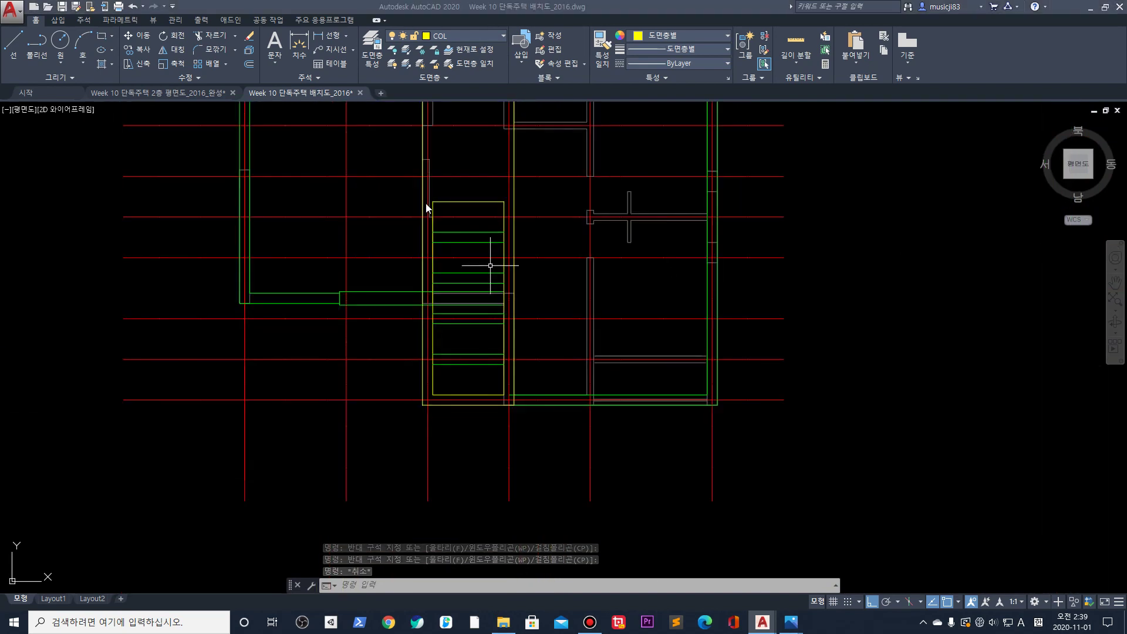
left_click(470, 36)
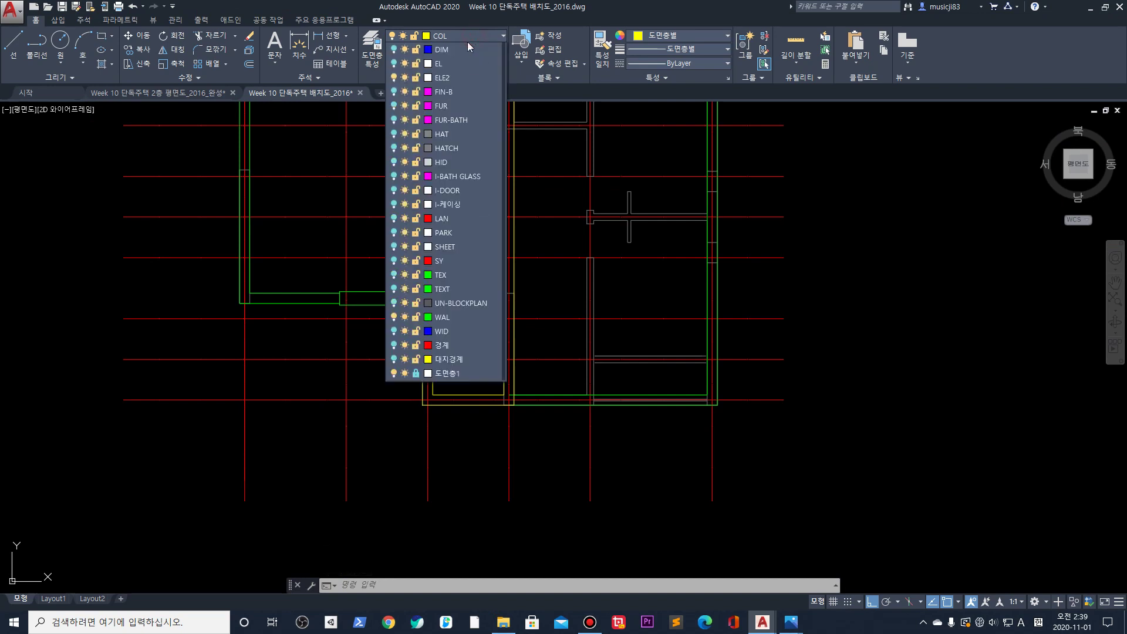
left_click(454, 78)
scroll(470, 221, "up", 2)
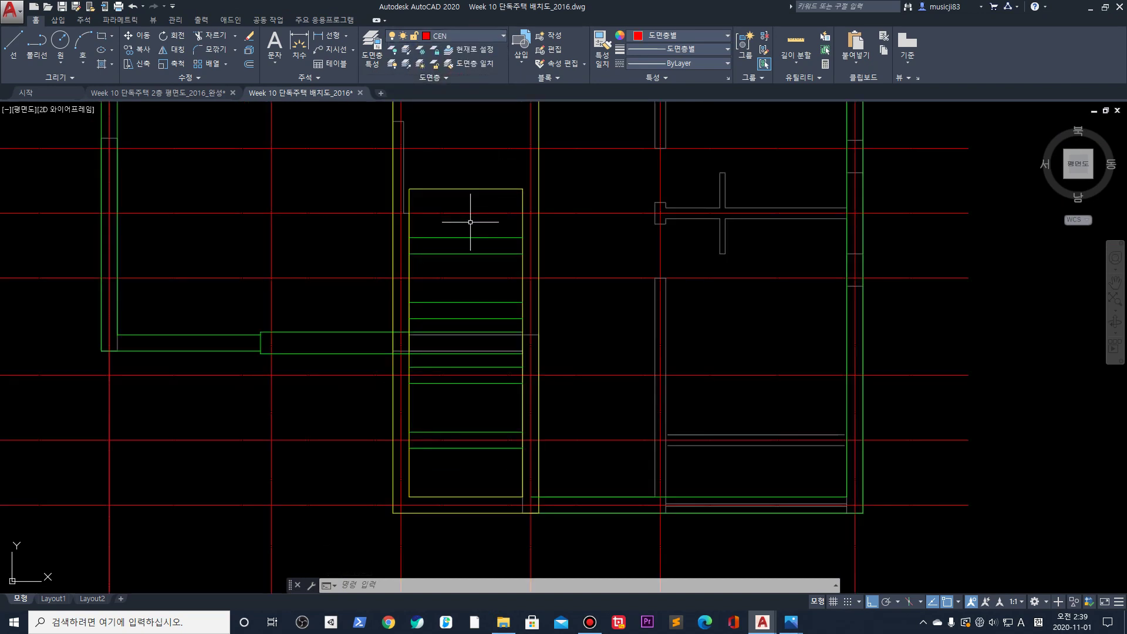
type("l")
key("Return")
left_click(409, 238)
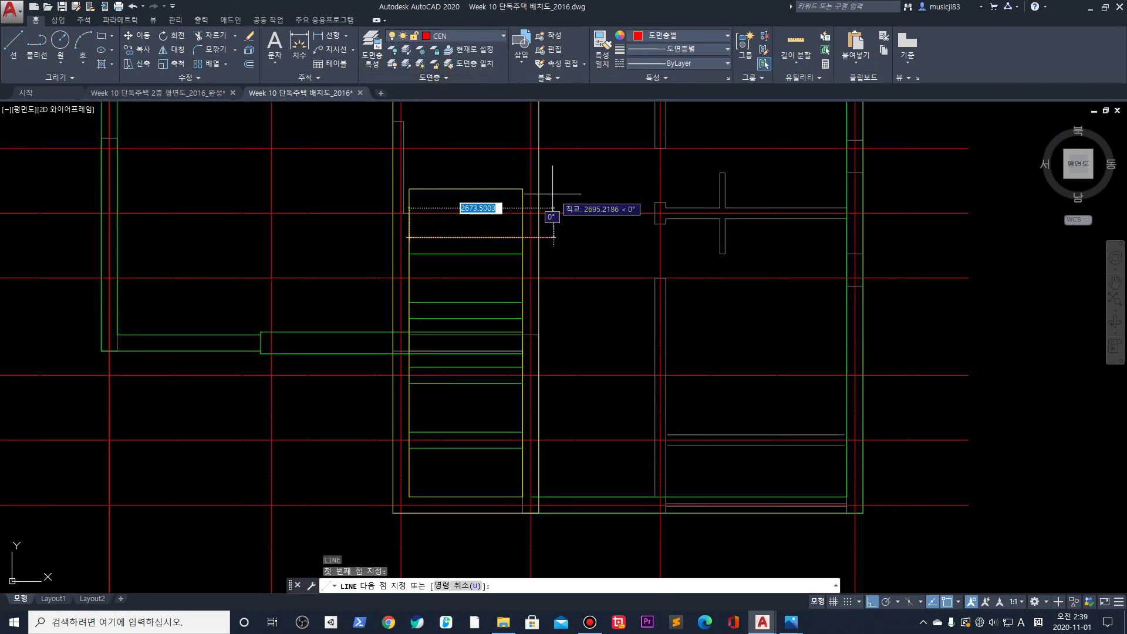
left_click(522, 189)
key("Return")
key("Return")
left_click(409, 189)
left_click(522, 237)
key("Escape")
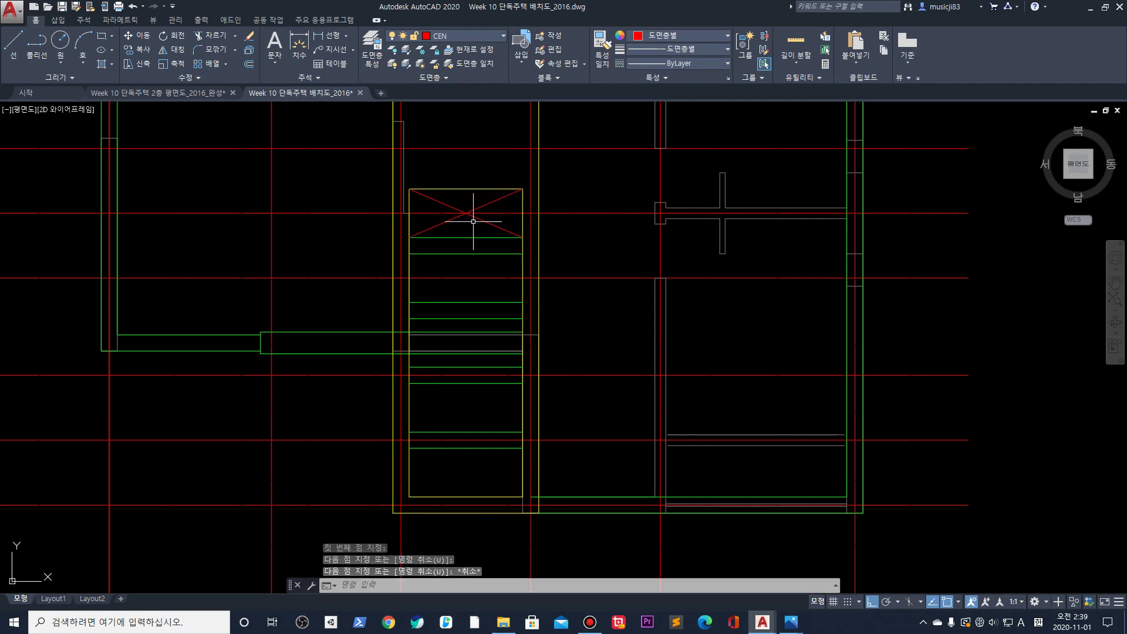
Copy the two crossing diagonals into each of the four opening bays below, using their upper right corner as base point
scroll(473, 213, "up", 4)
left_click(513, 188)
left_click(410, 183)
left_click(399, 183)
left_click(360, 176)
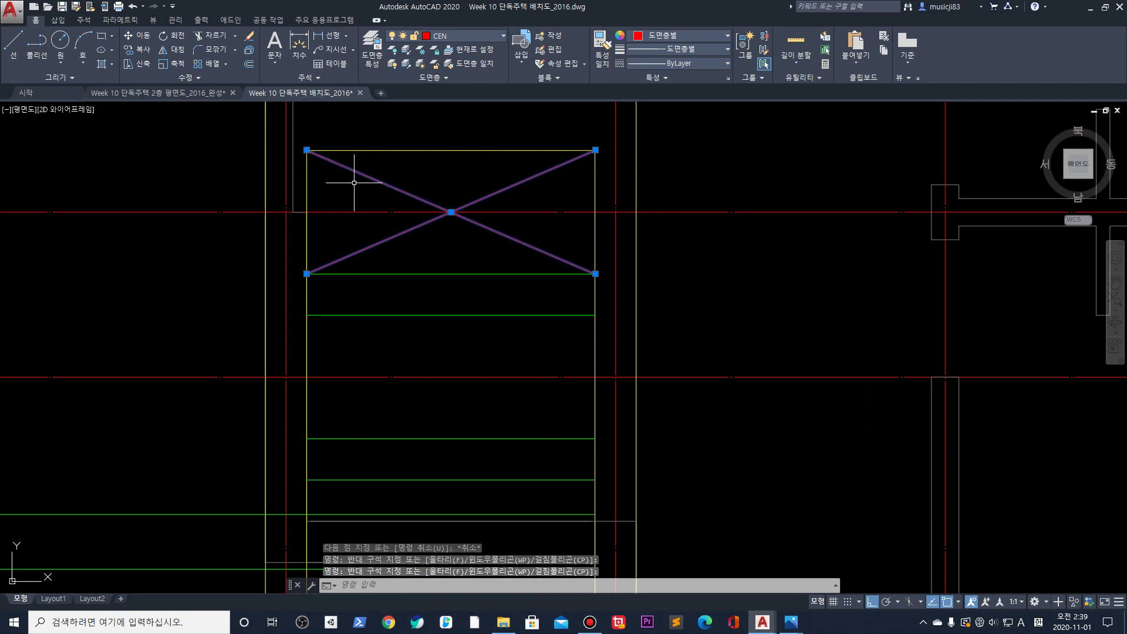
scroll(430, 236, "down", 2)
middle_click_drag(430, 236, 424, 194)
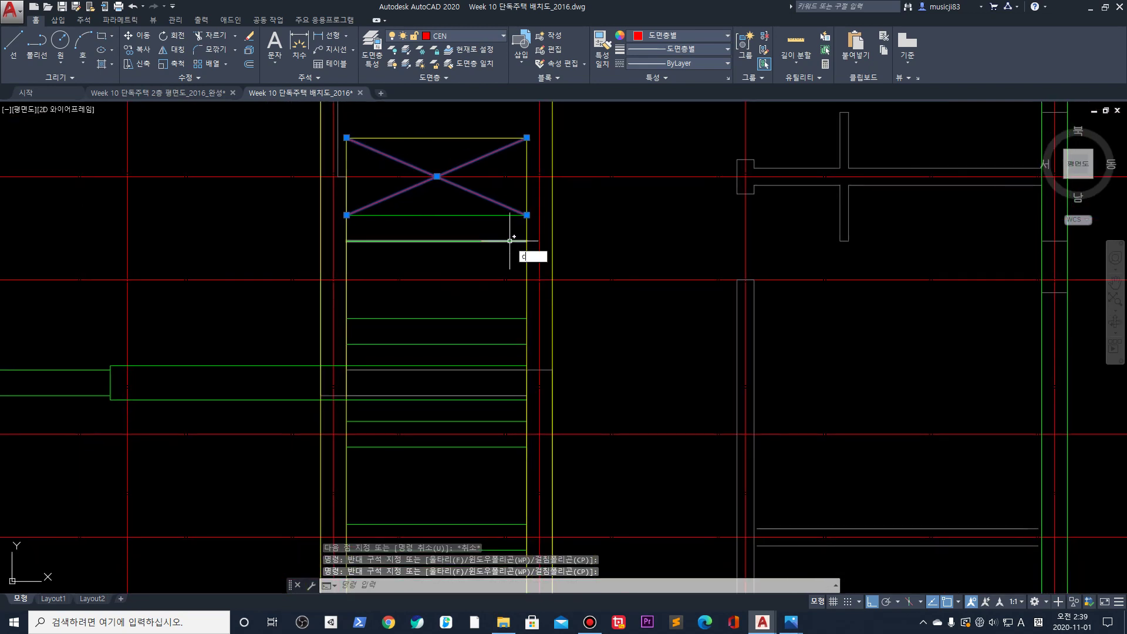
type("o")
key("Return")
left_click(527, 138)
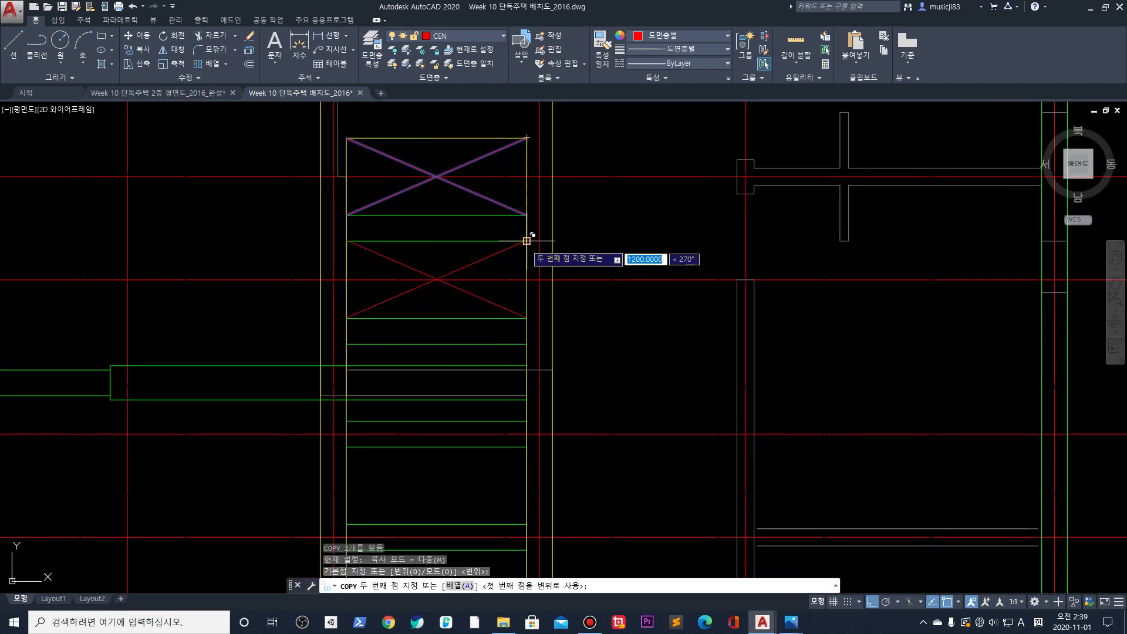
left_click(526, 241)
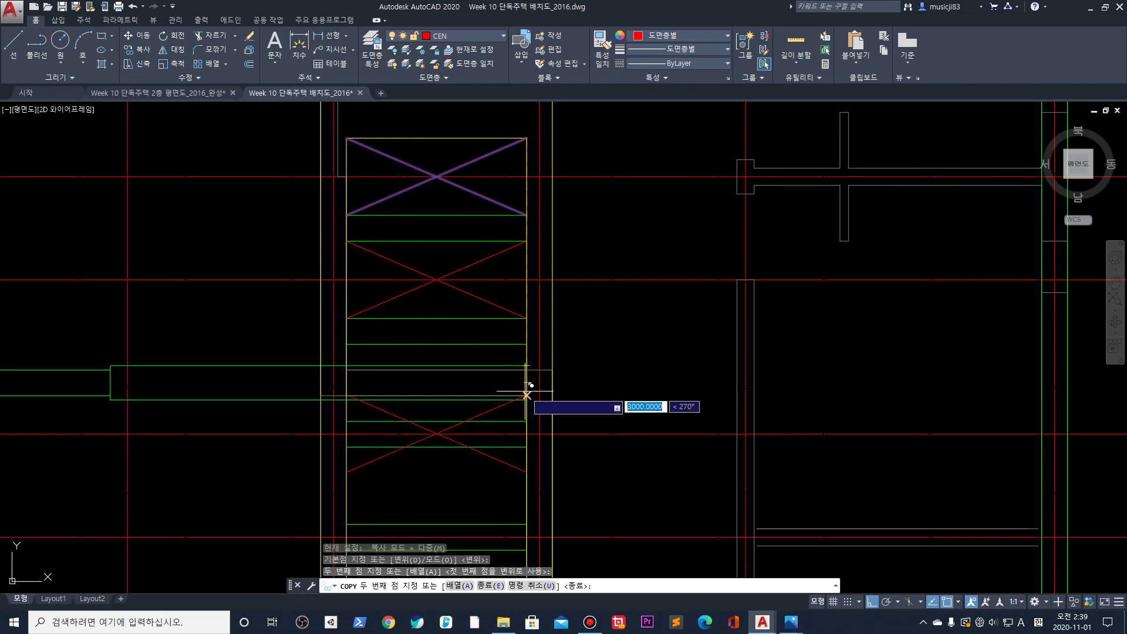
middle_click_drag(522, 504, 597, 372)
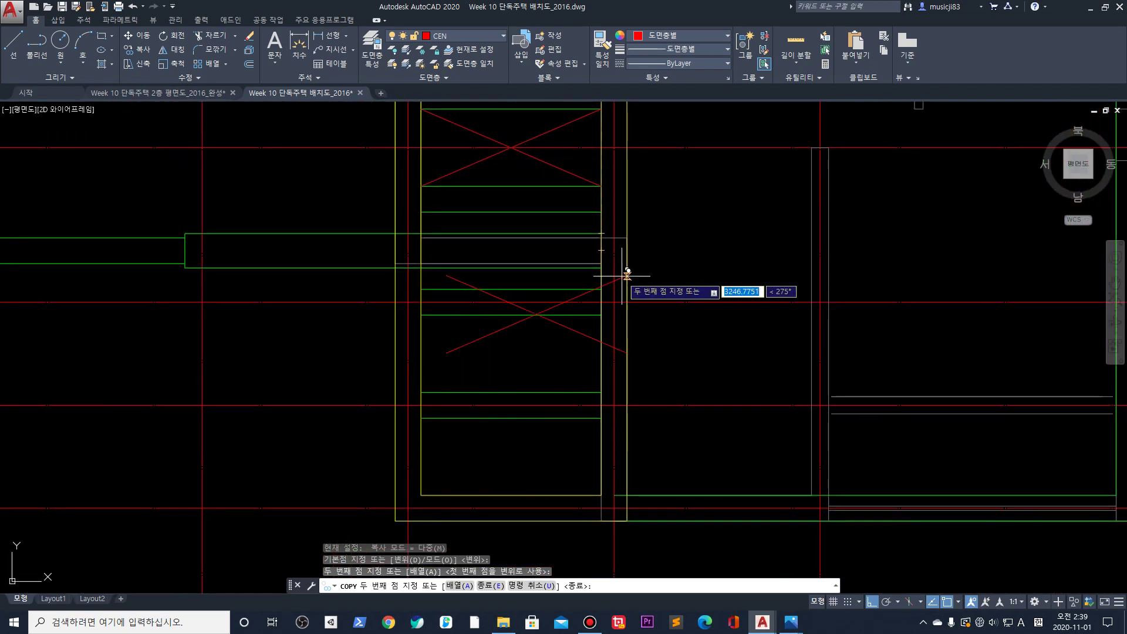
left_click(601, 210)
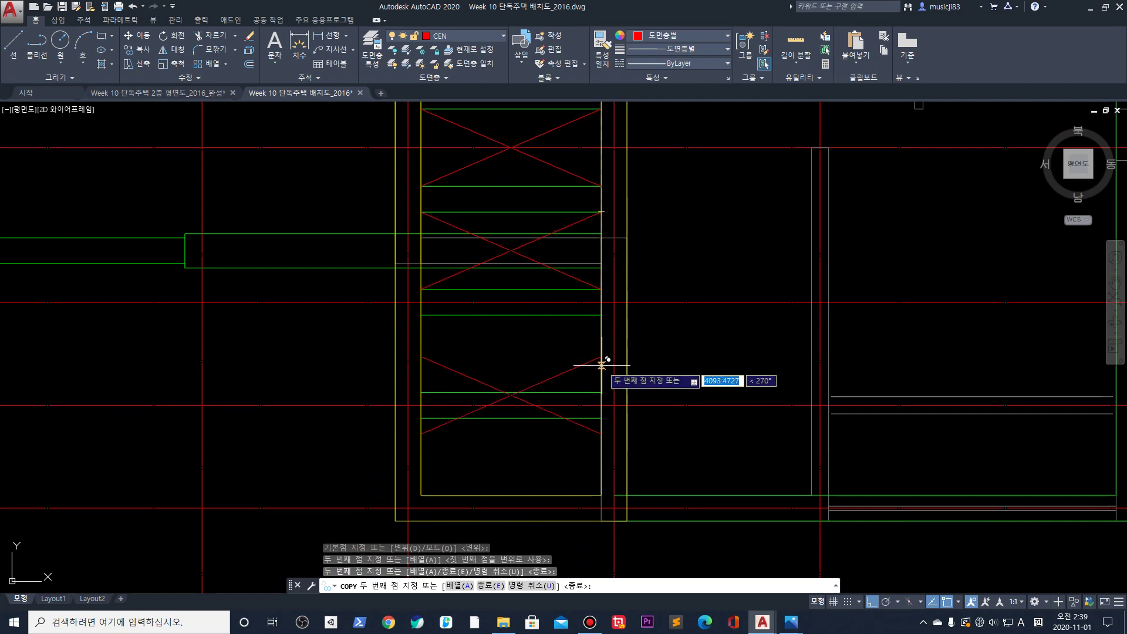
left_click(601, 315)
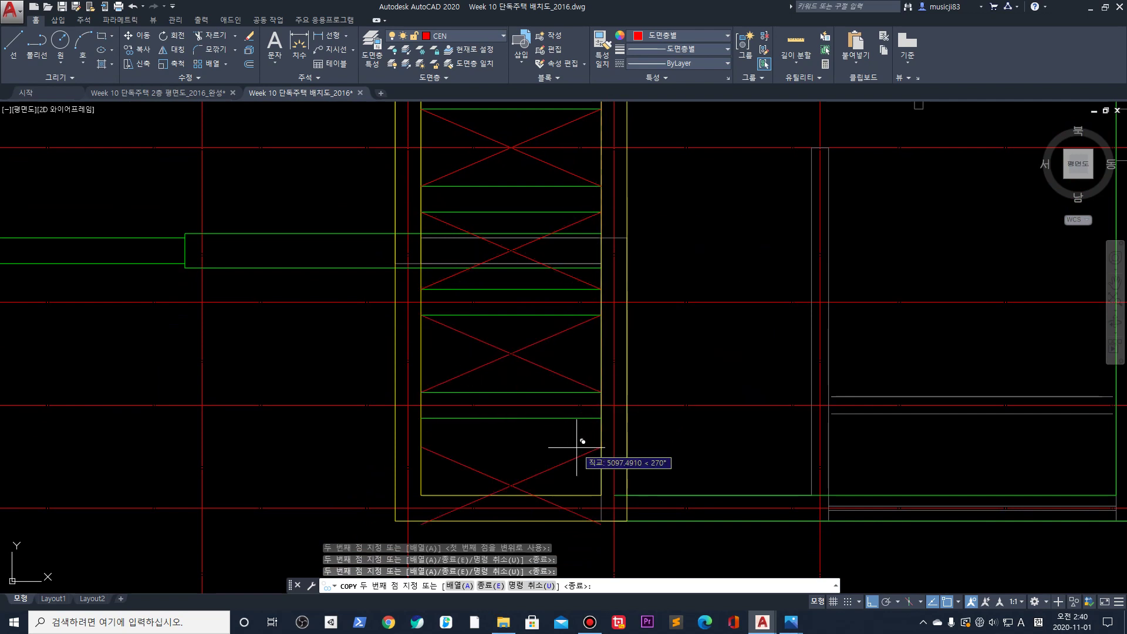
left_click(598, 418)
key("Escape")
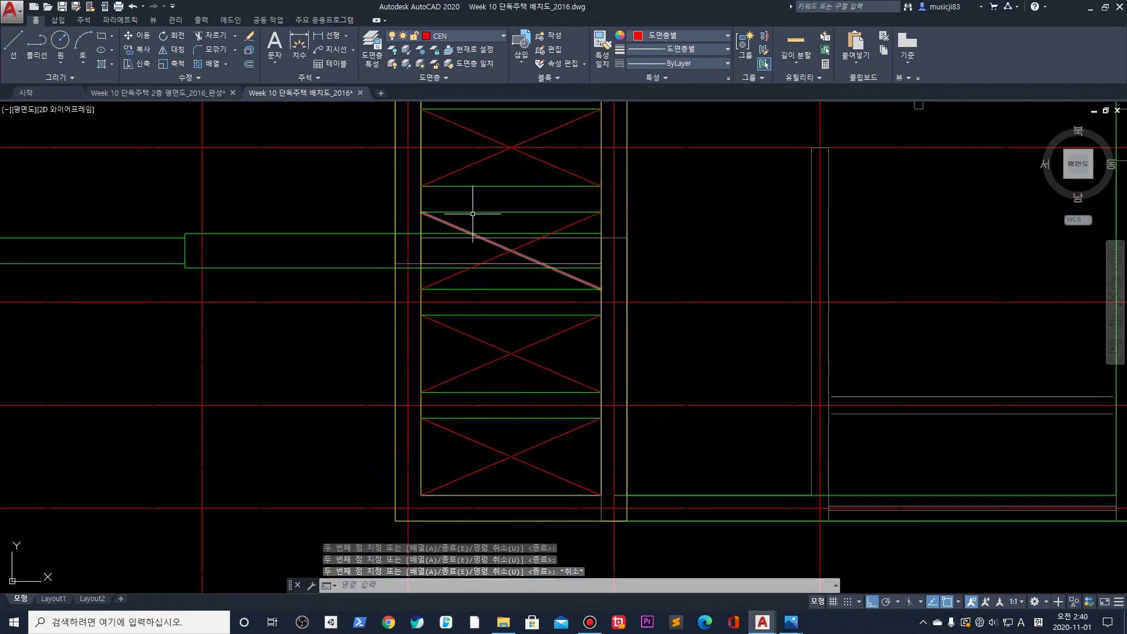
scroll(432, 175, "up", 2)
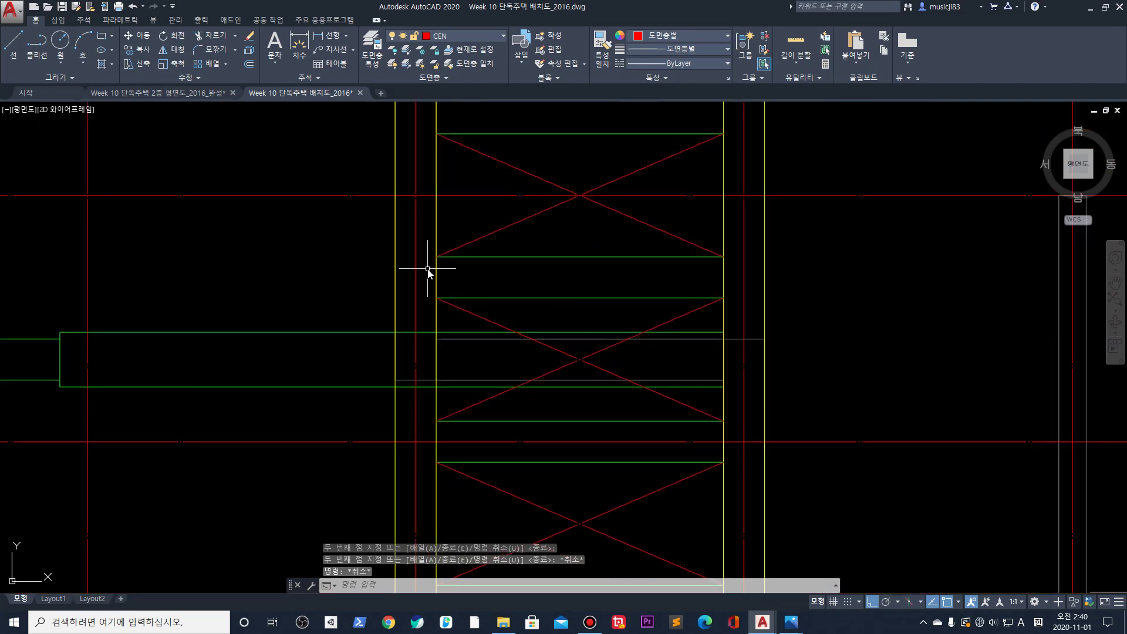
type("tr")
key("Return")
left_click(441, 294)
left_click(379, 279)
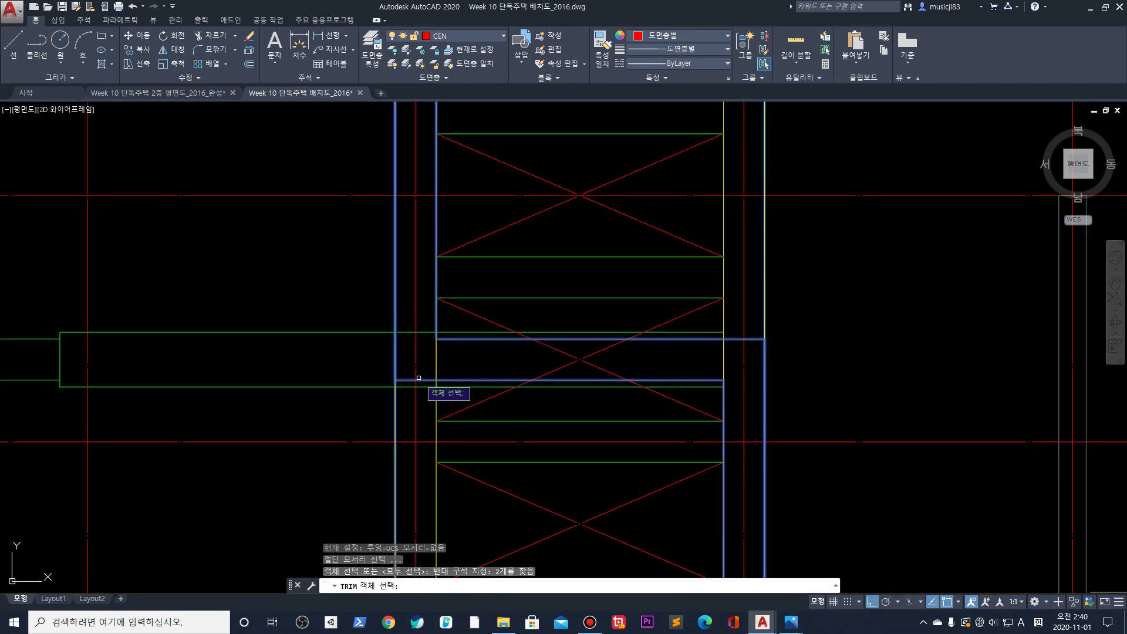
left_click(410, 344)
left_click(409, 322)
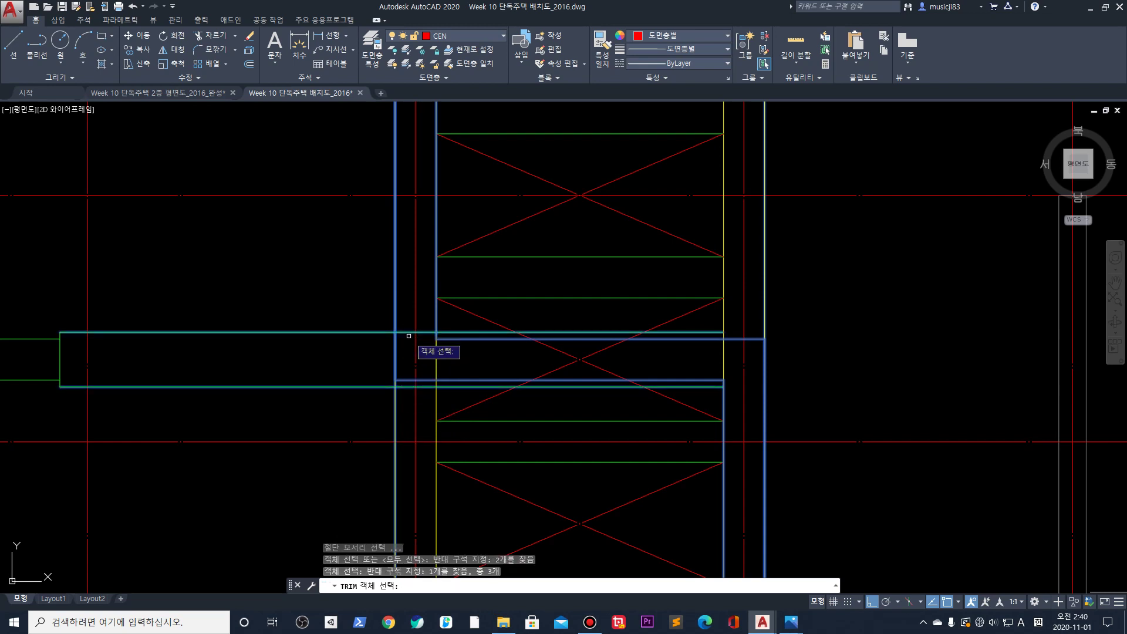
key("Escape")
key("Escape")
Try to trim the horizontal multiline wall against the edges of the central volume
key("space")
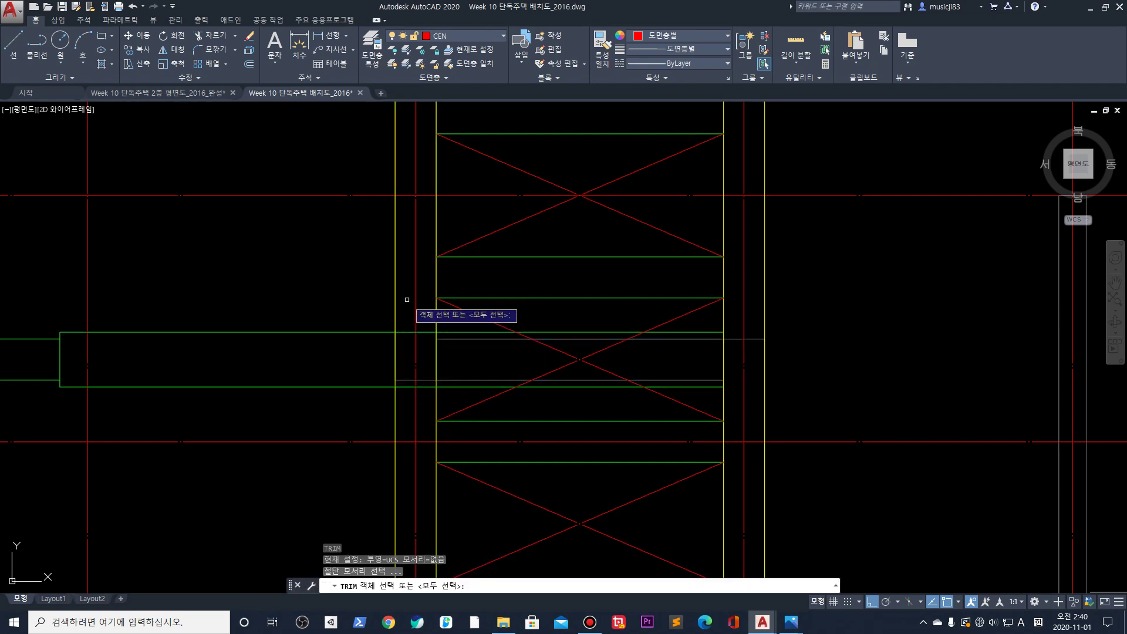
left_click(413, 302)
left_click(378, 276)
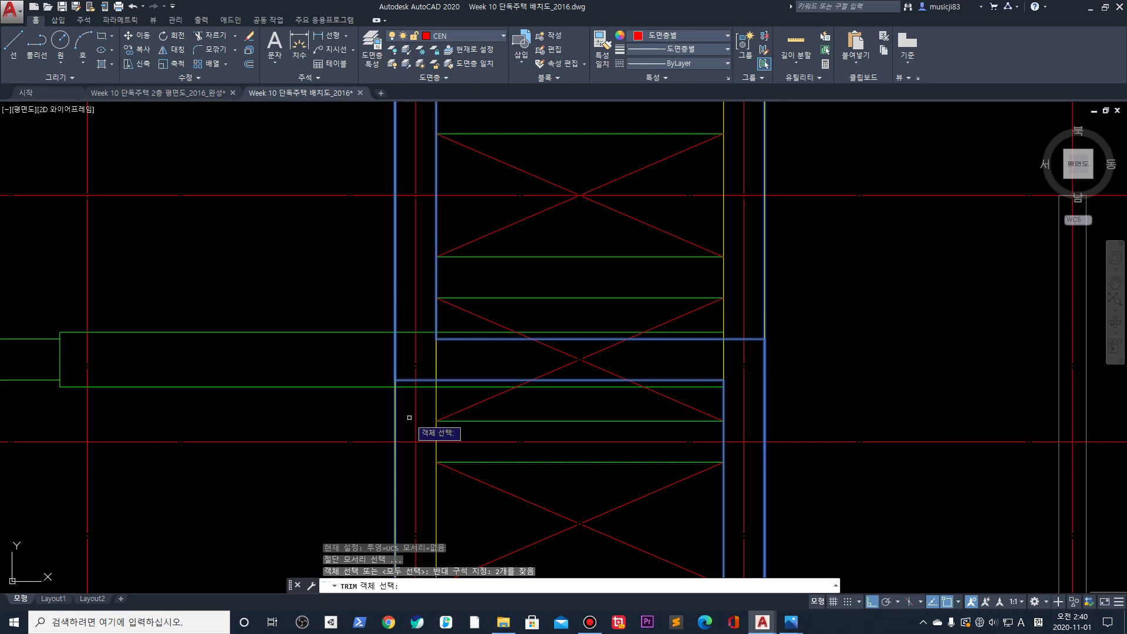
left_click(443, 423)
left_click(428, 430)
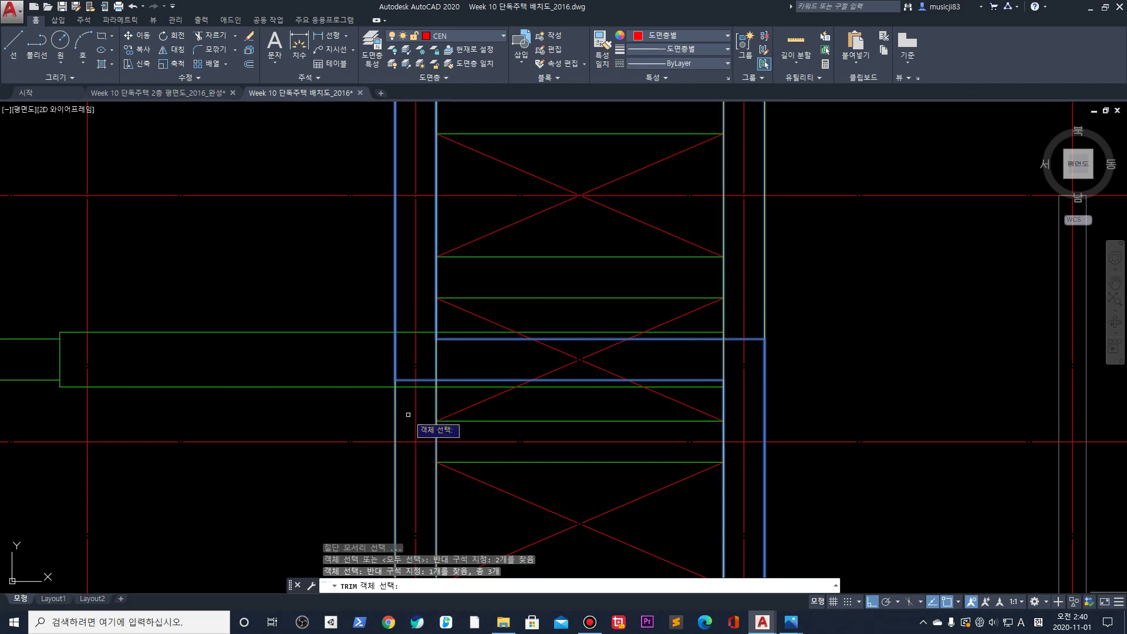
left_click(408, 414)
left_click(375, 409)
key("space")
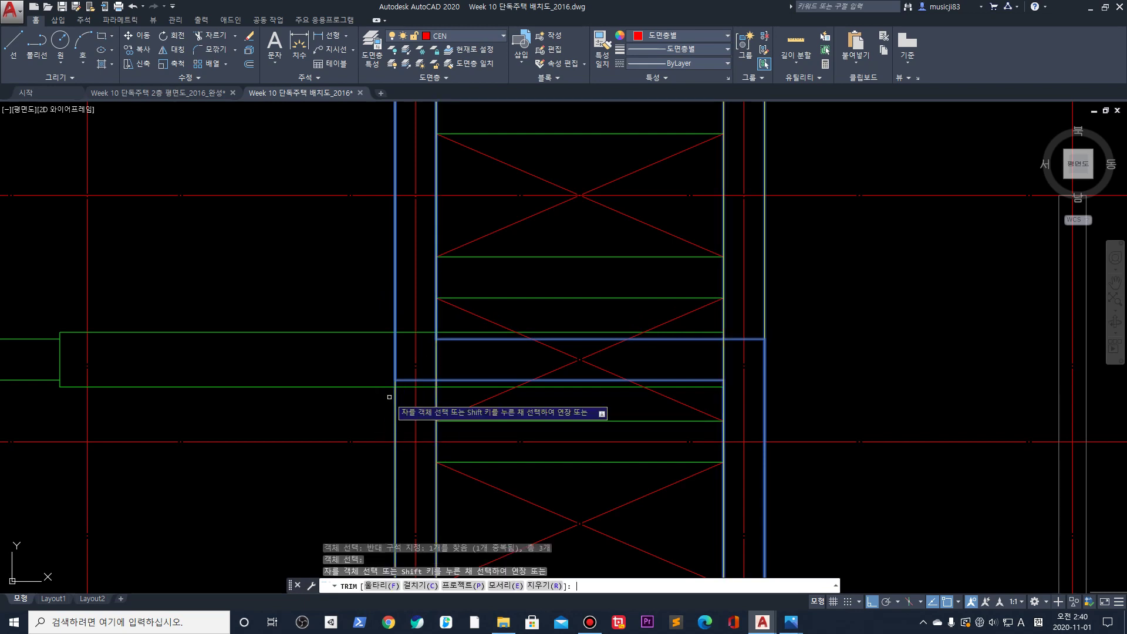
left_click(404, 332)
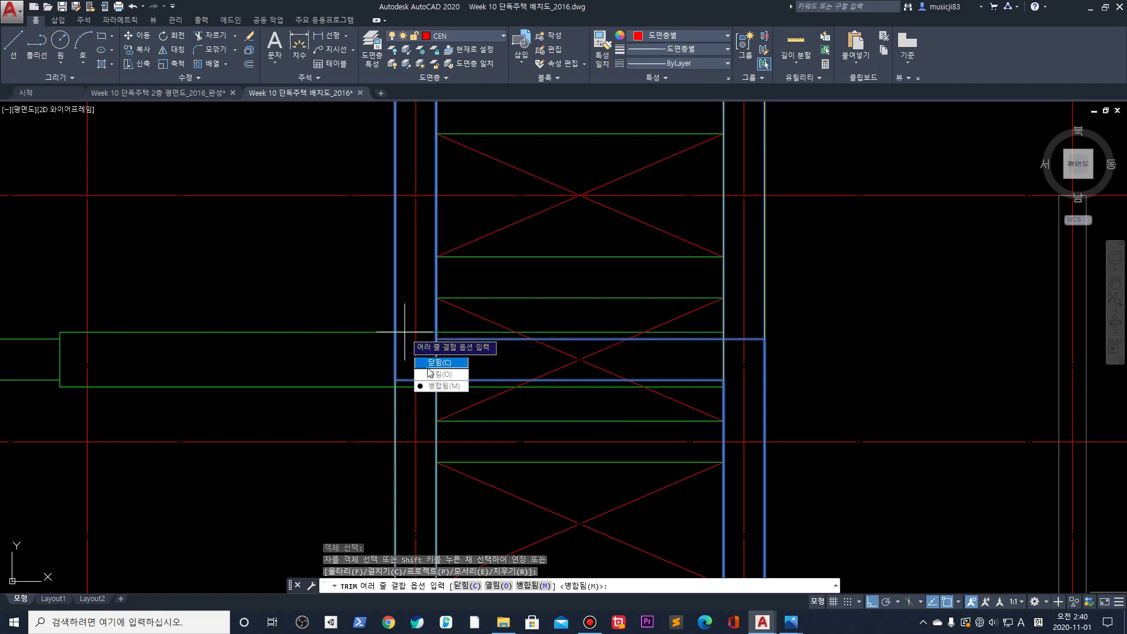
key("Escape")
scroll(415, 354, "up", 4)
left_click(384, 297)
key("Return")
key("Escape")
key("Escape")
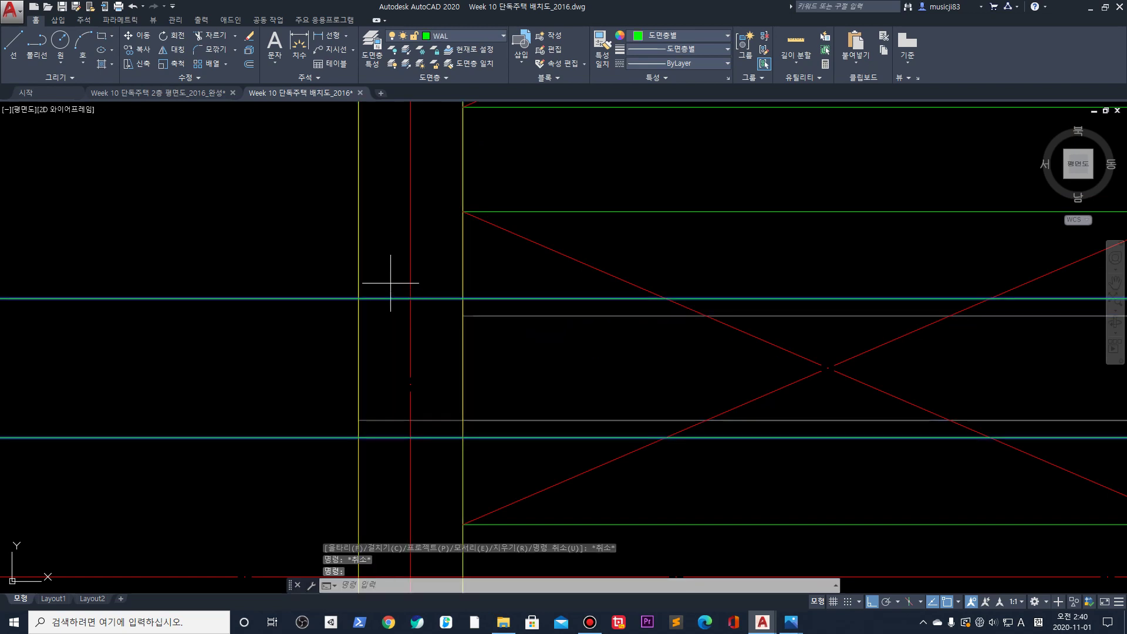
Explode the horizontal multiline wall that crosses the central volume
left_click(390, 328)
left_click(385, 272)
scroll(386, 267, "down", 3)
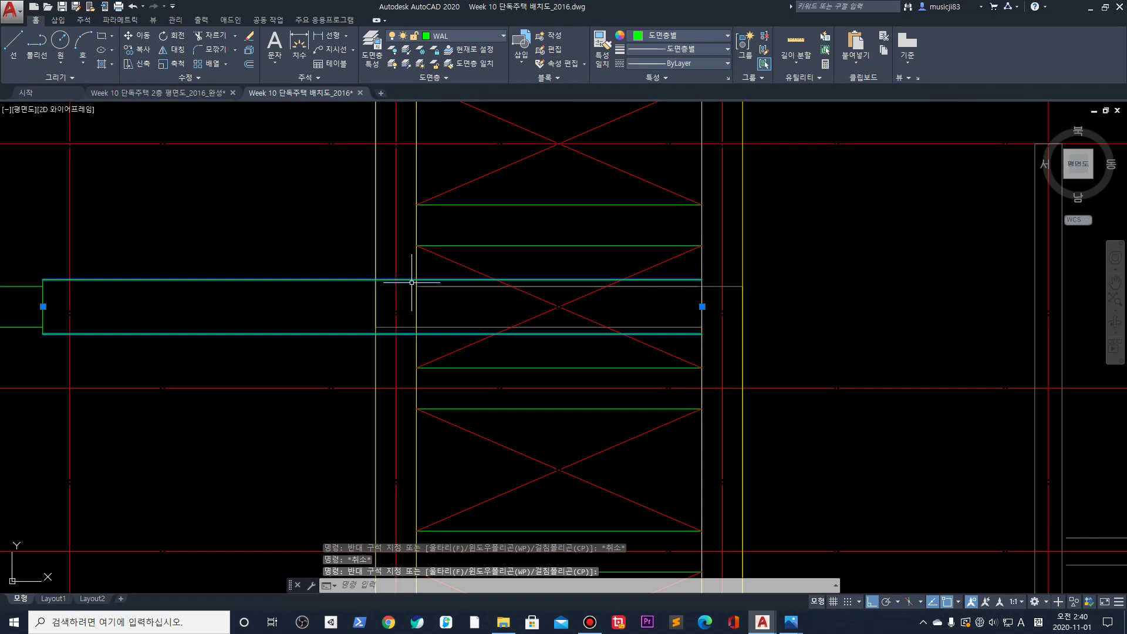
type("x")
key("Return")
key("Escape")
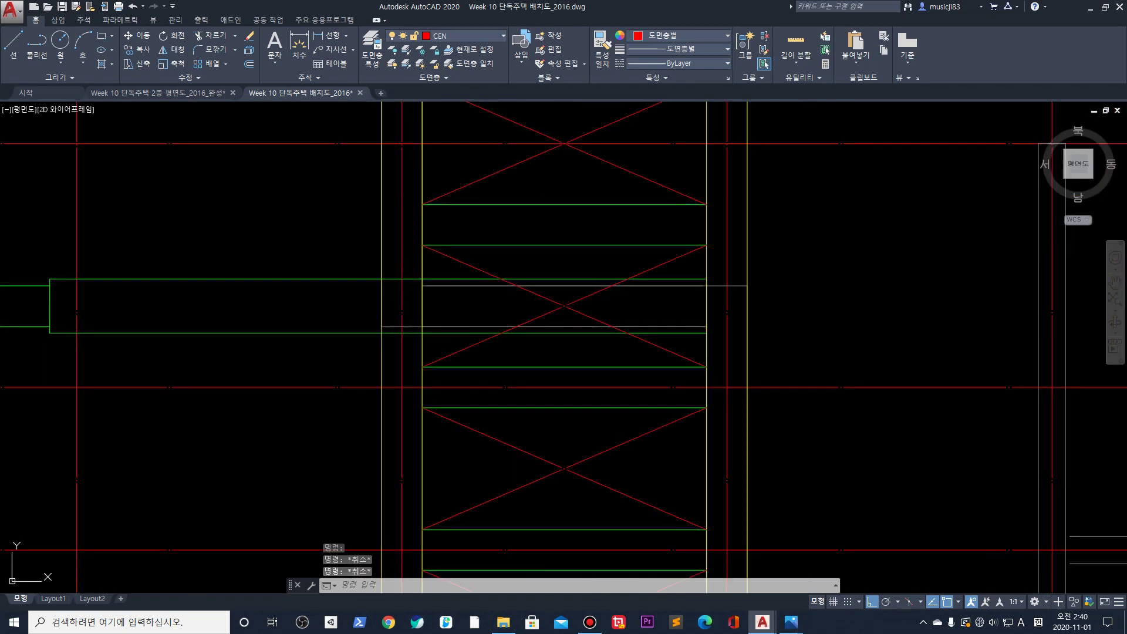
Explode the outer outline of the central volume where the horizontal wall meets its left edge
left_click(385, 261)
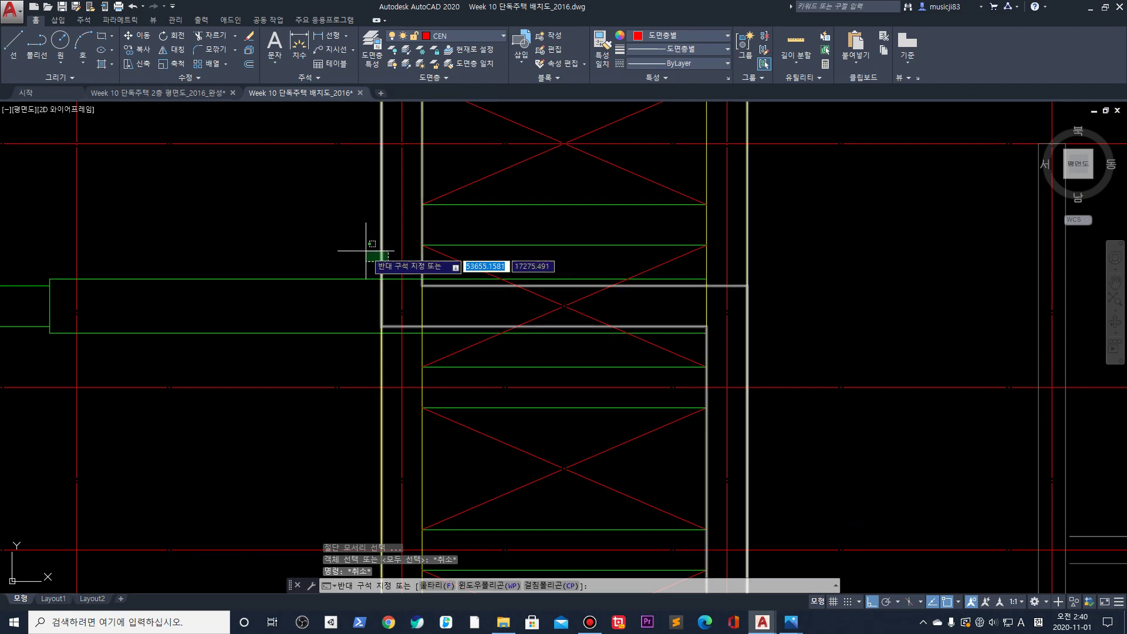
left_click(383, 301)
type("x")
key("Return")
left_click(392, 371)
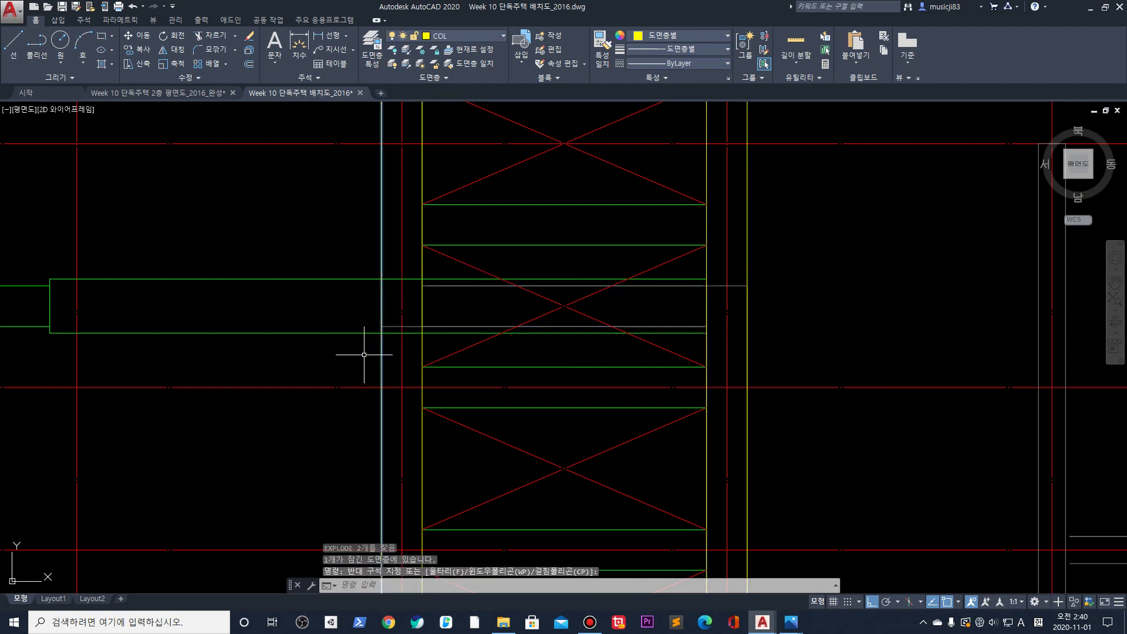
key("Escape")
left_click(405, 350)
key("Escape")
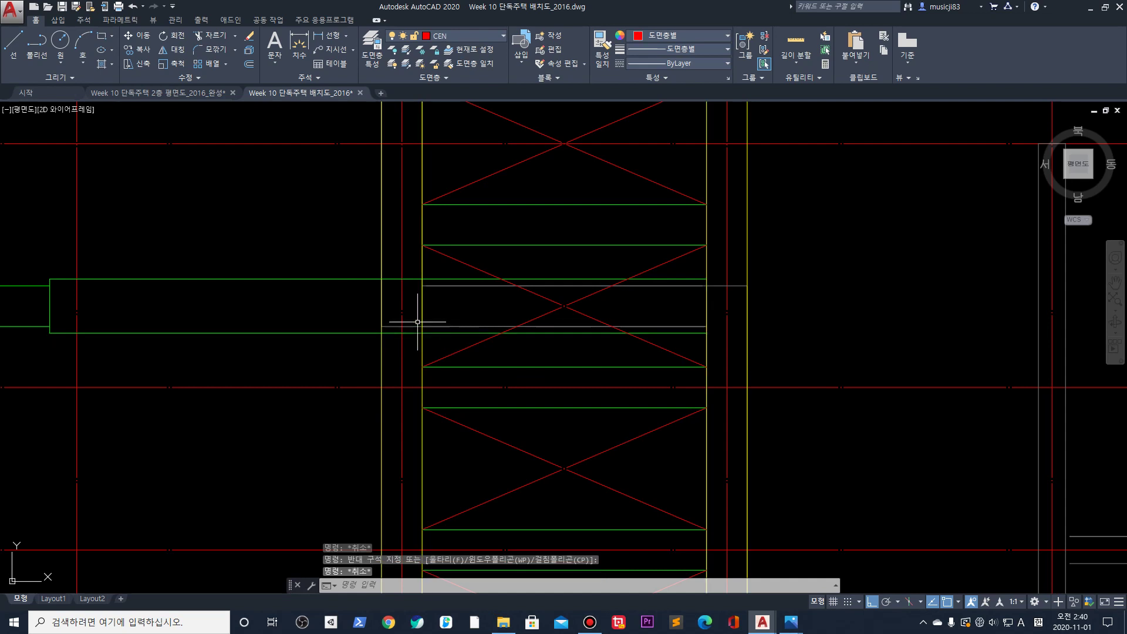
scroll(399, 267, "up", 2)
type("tr")
key("Return")
left_click(404, 266)
left_click(349, 231)
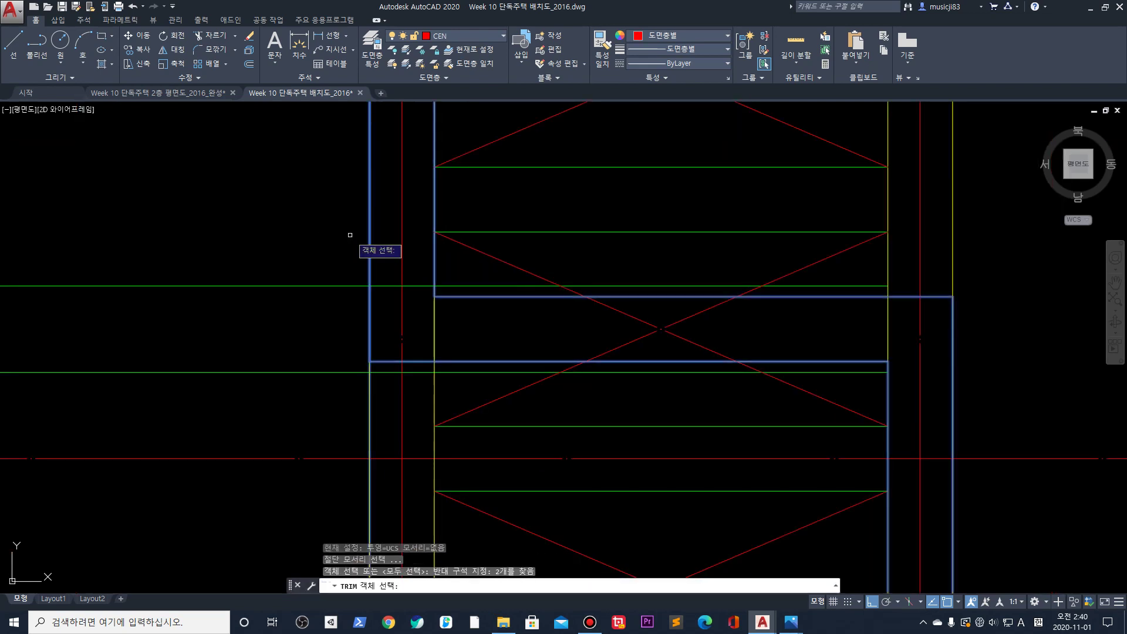
left_click(440, 394)
left_click(410, 386)
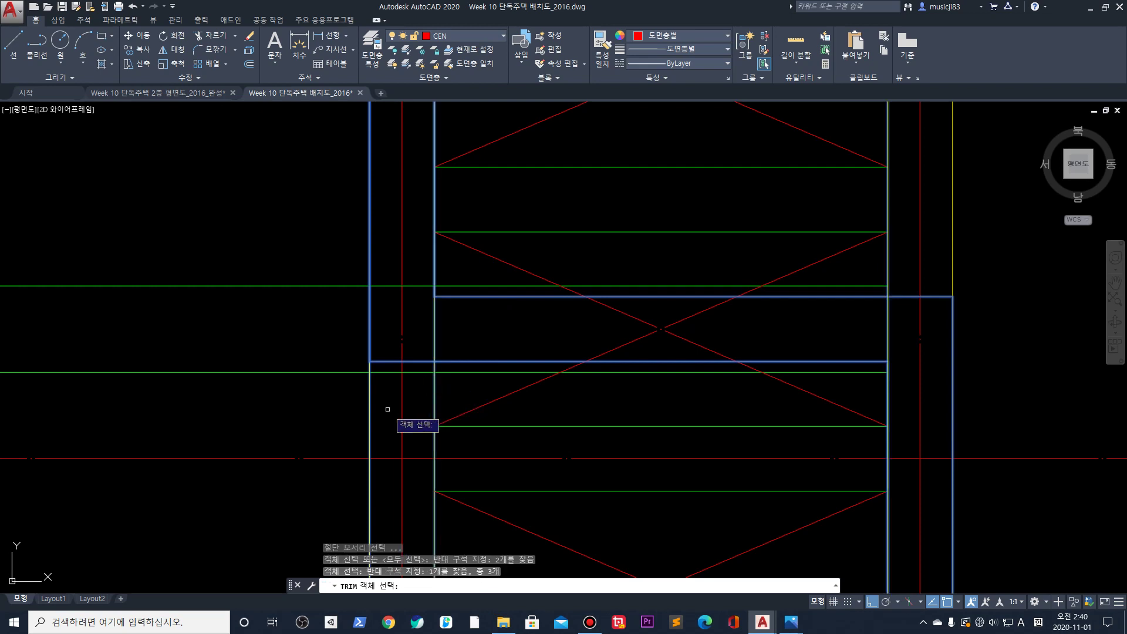
key("Escape")
key("Escape")
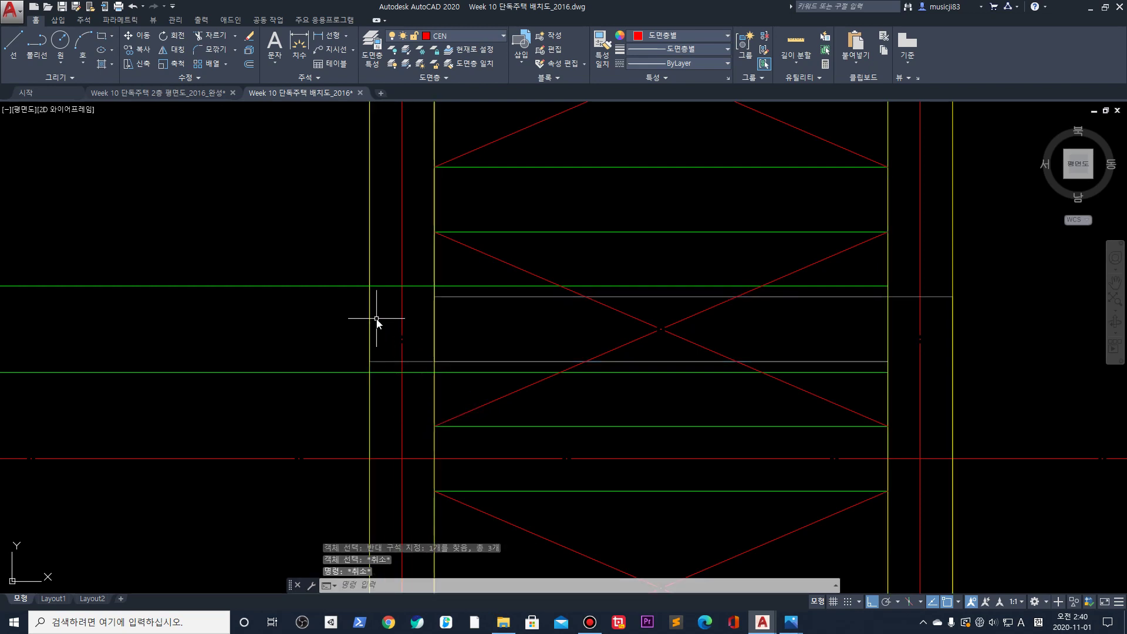
Trim the two horizontal wall lines between the outer and inner left edges of the central volume
key("space")
left_click(370, 320)
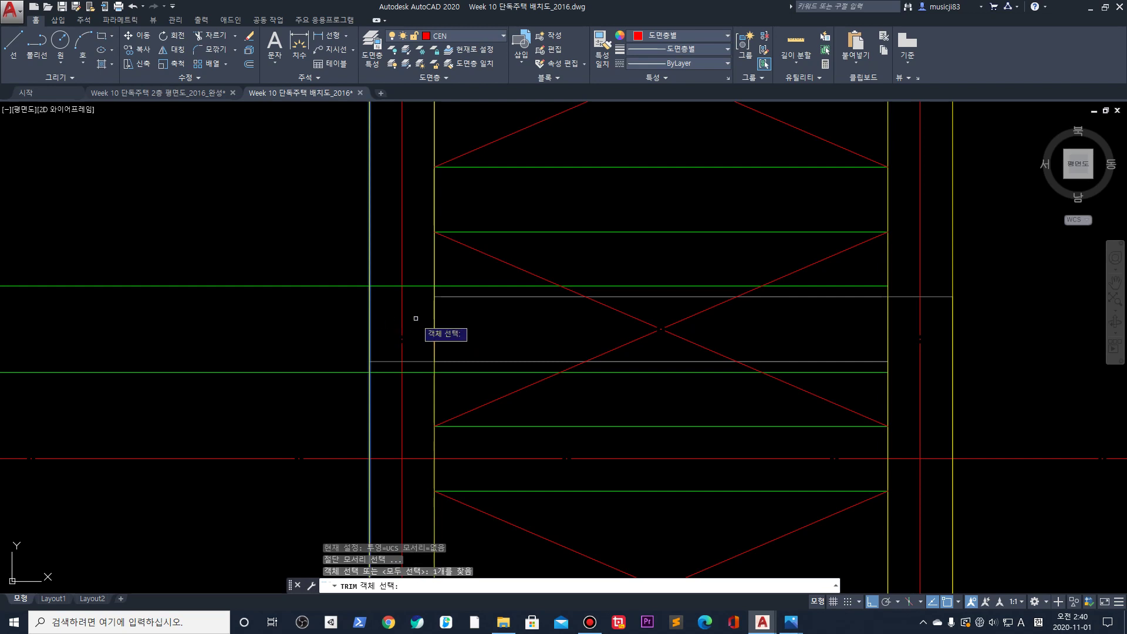
left_click(434, 324)
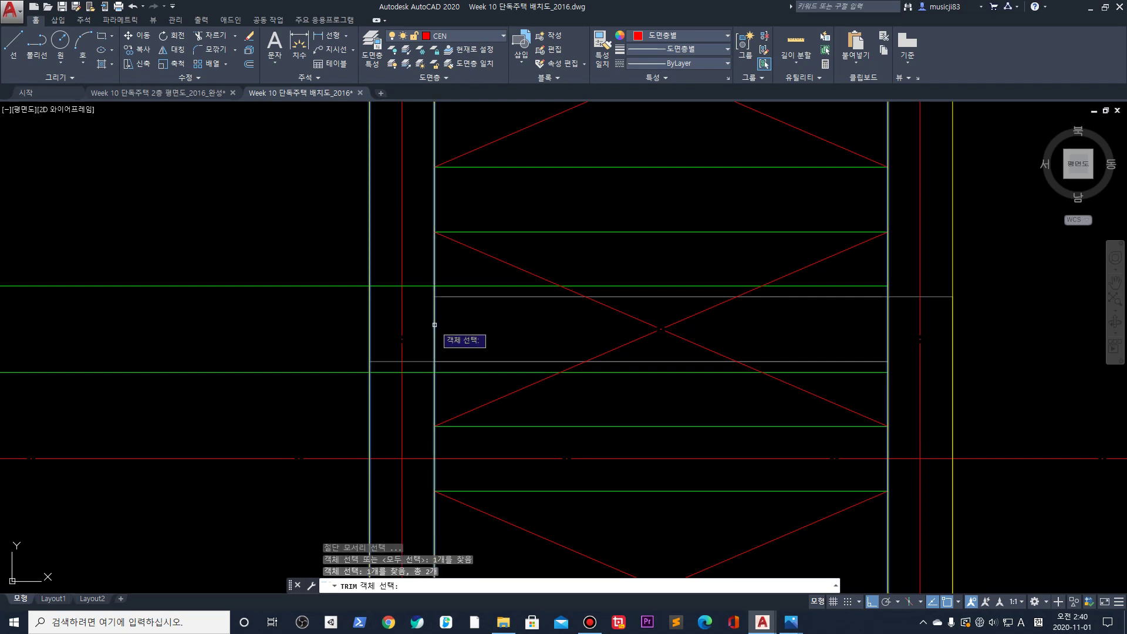
key("space")
left_click(381, 286)
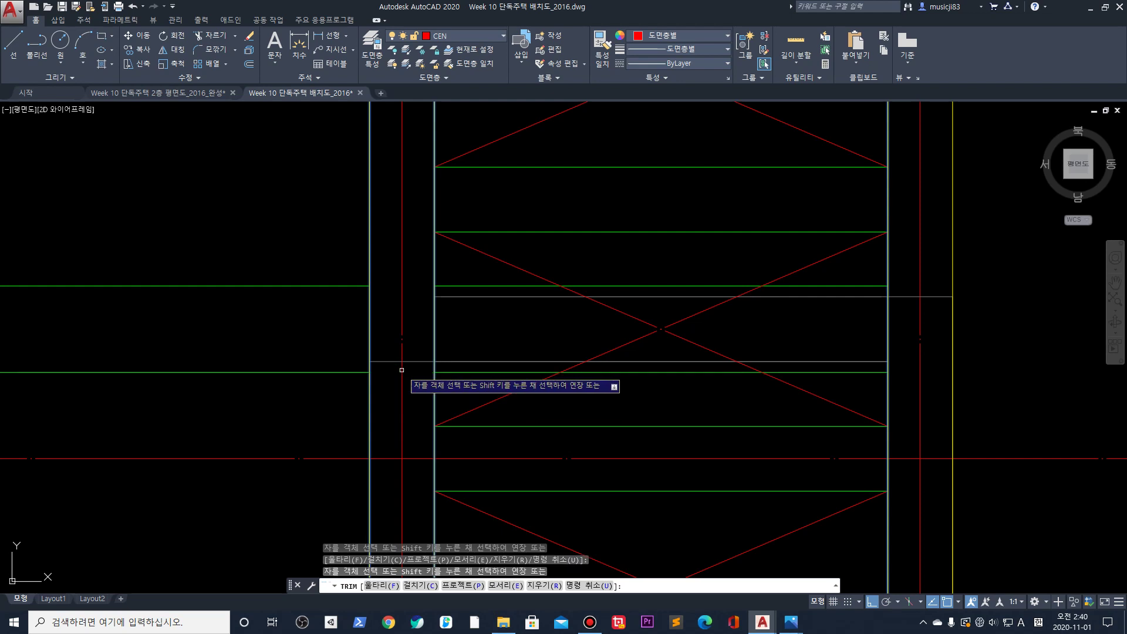
scroll(523, 376, "down", 4)
key("Escape")
key("Escape")
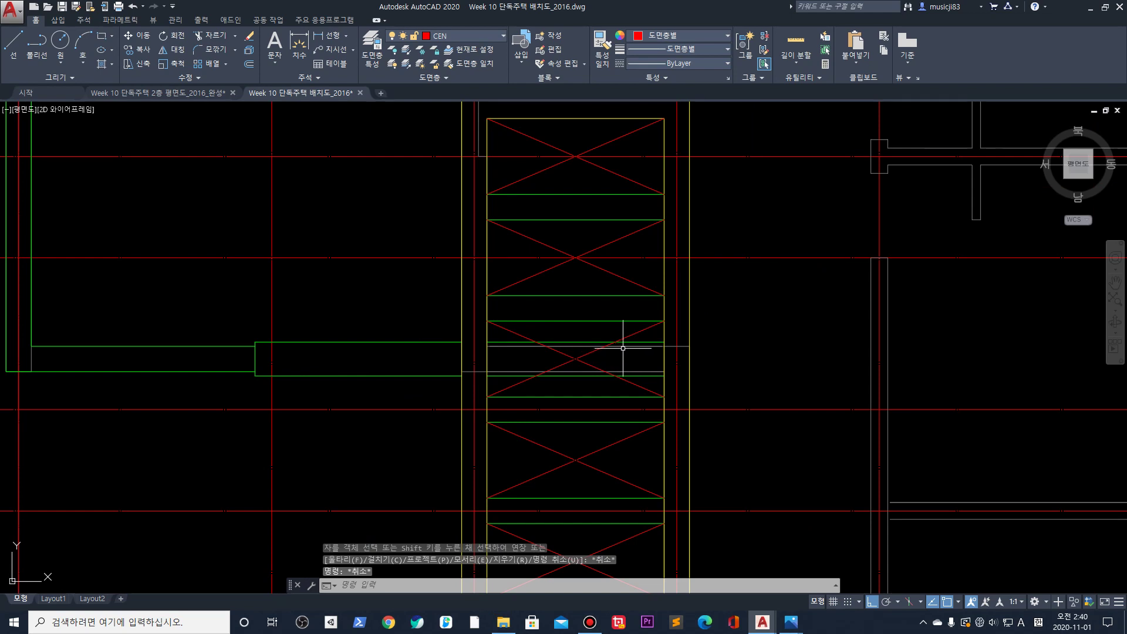
Change the colour of all green horizontal beam lines between the crossed bays of the roof opening to magenta (선홍색)
scroll(572, 427, "down", 4)
scroll(605, 462, "up", 5)
scroll(585, 433, "down", 3)
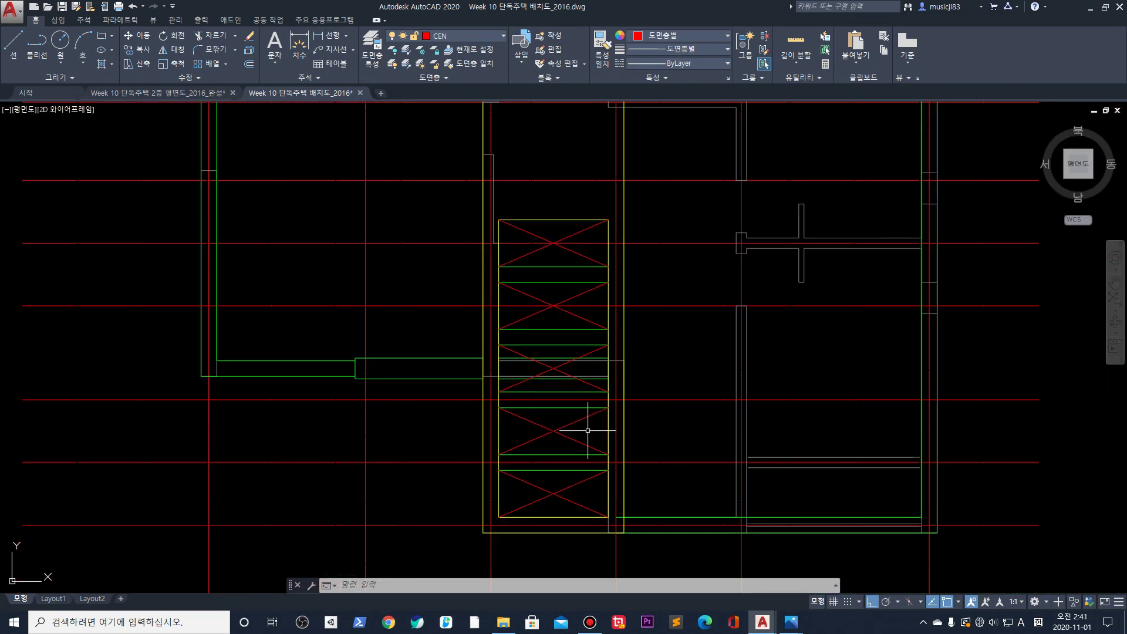
scroll(552, 384, "up", 4)
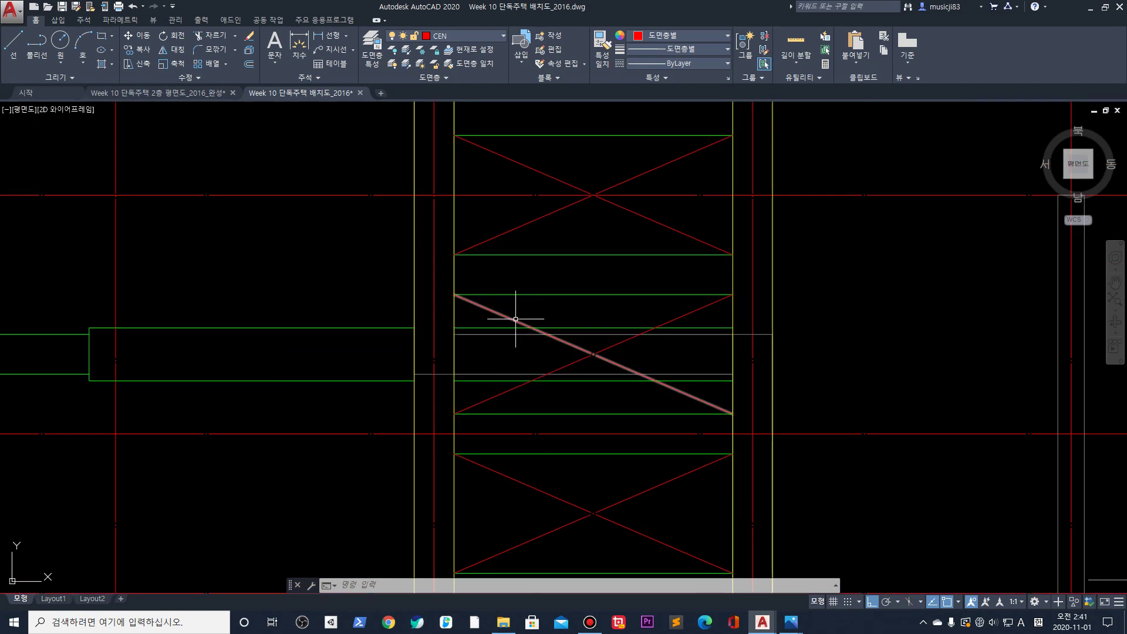
scroll(516, 319, "down", 2)
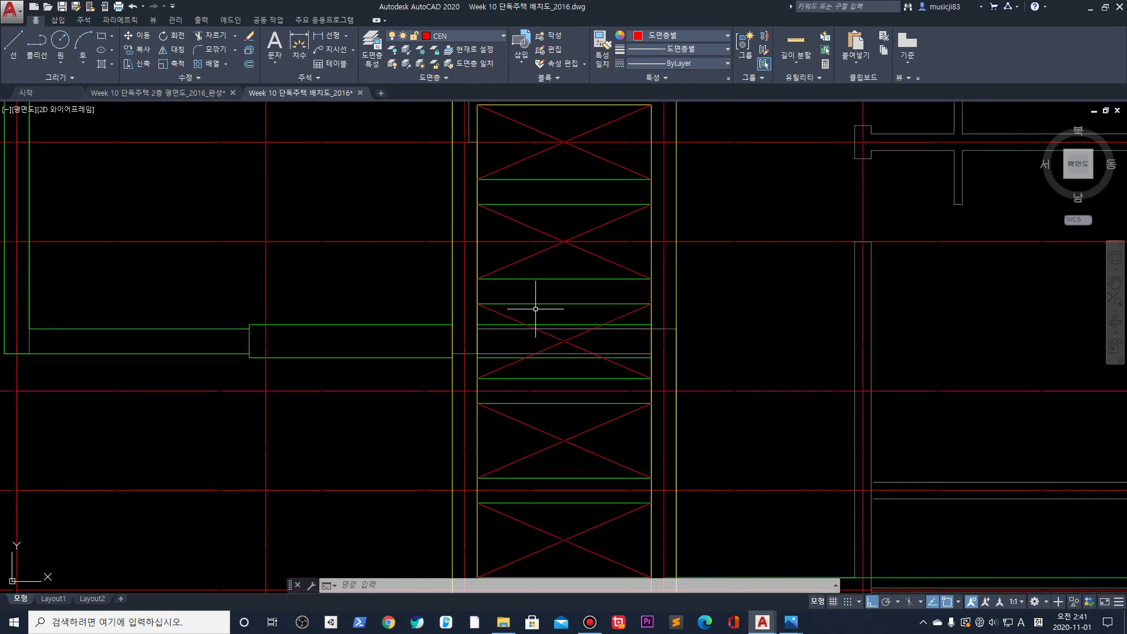
middle_click_drag(560, 179, 537, 210)
left_click(550, 241)
left_click(540, 206)
middle_click_drag(522, 377, 519, 310)
scroll(550, 270, "up", 2)
left_click(551, 275)
left_click(536, 212)
middle_click_drag(555, 362, 546, 269)
left_click(532, 333)
left_click(528, 327)
left_click(531, 303)
left_click(519, 283)
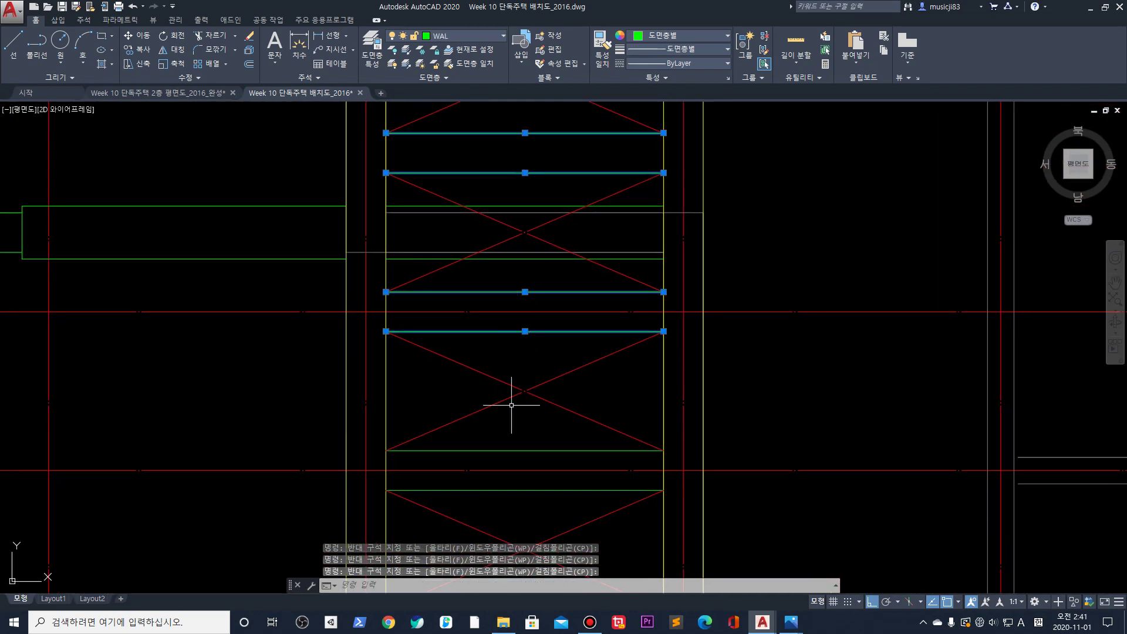
middle_click_drag(517, 397, 536, 322)
left_click(540, 323)
left_click(536, 311)
left_click(537, 365)
left_click(528, 355)
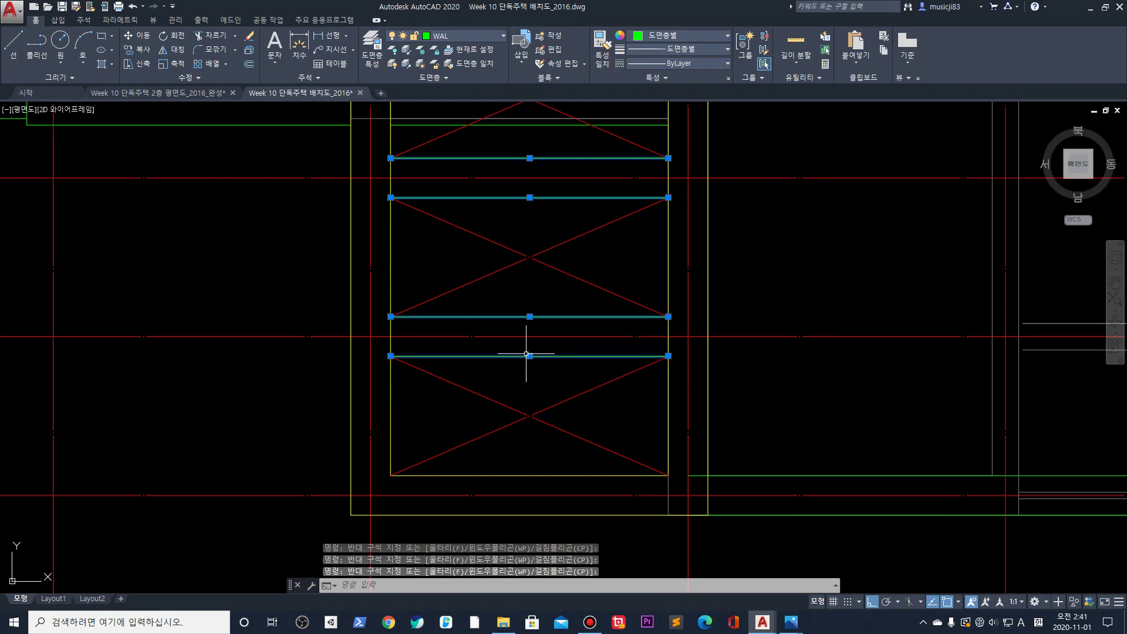
scroll(528, 355, "down", 2)
middle_click_drag(529, 329, 525, 358)
left_click(679, 36)
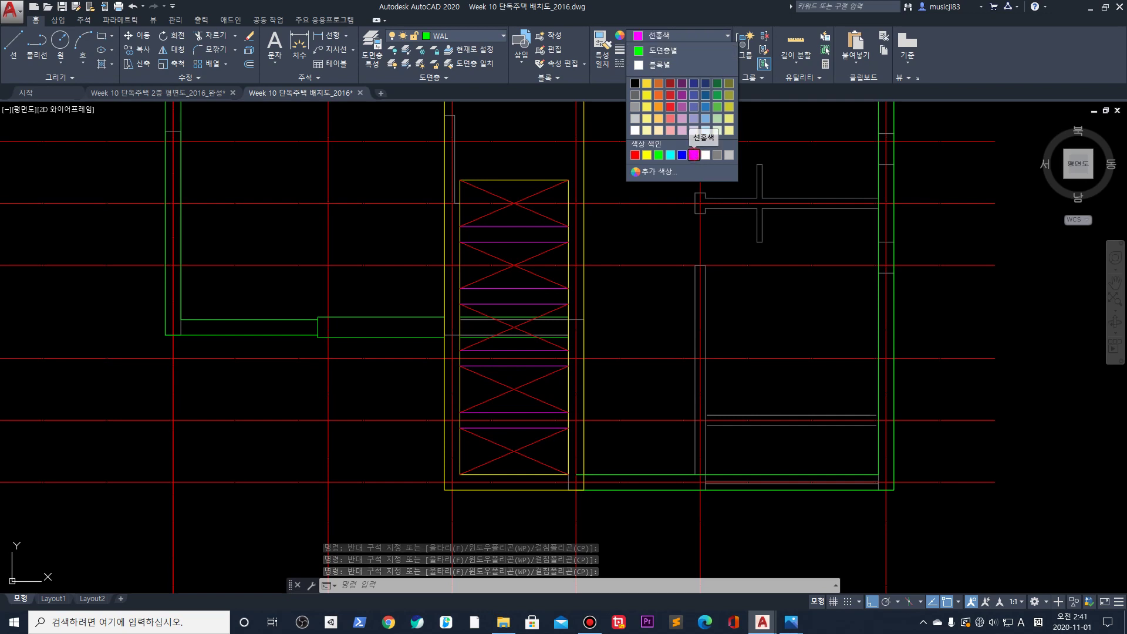
left_click(694, 155)
key("Escape")
key("Escape")
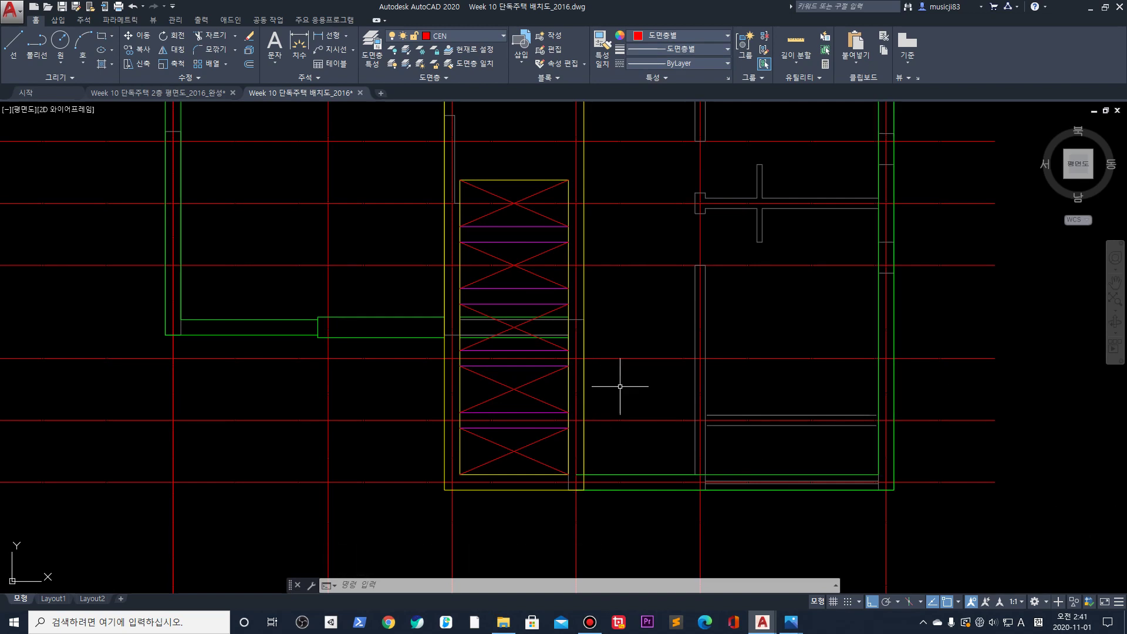
Turn off the layer 도면층1 and check which layer the remaining pair of horizontal lines in the lower right room belongs to
scroll(598, 385, "down", 2)
scroll(595, 253, "down", 2)
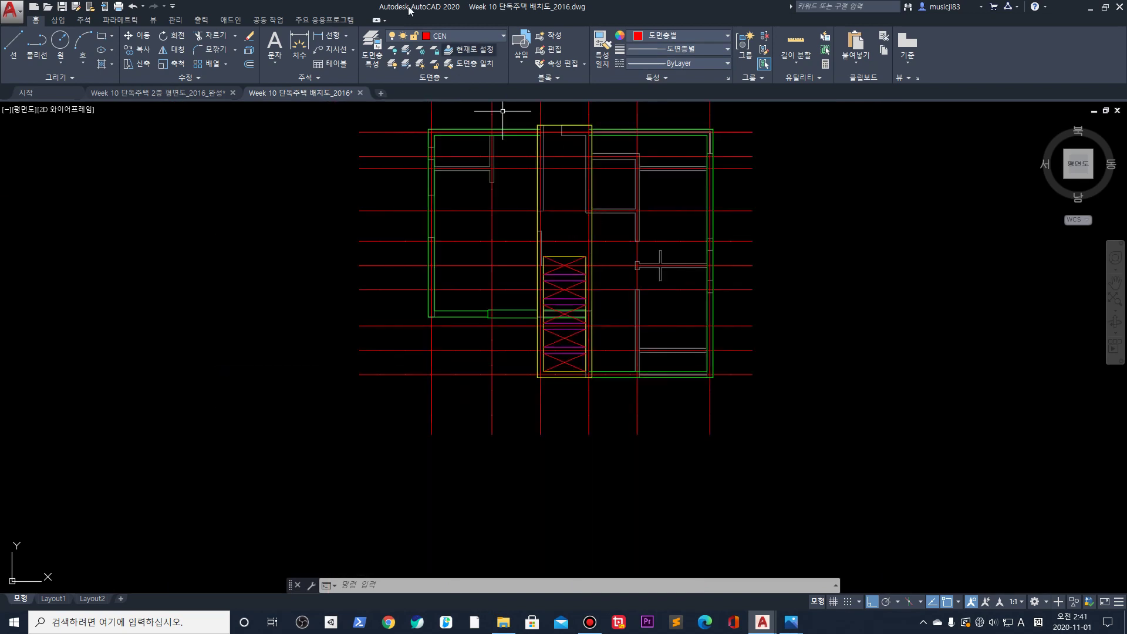
left_click(471, 39)
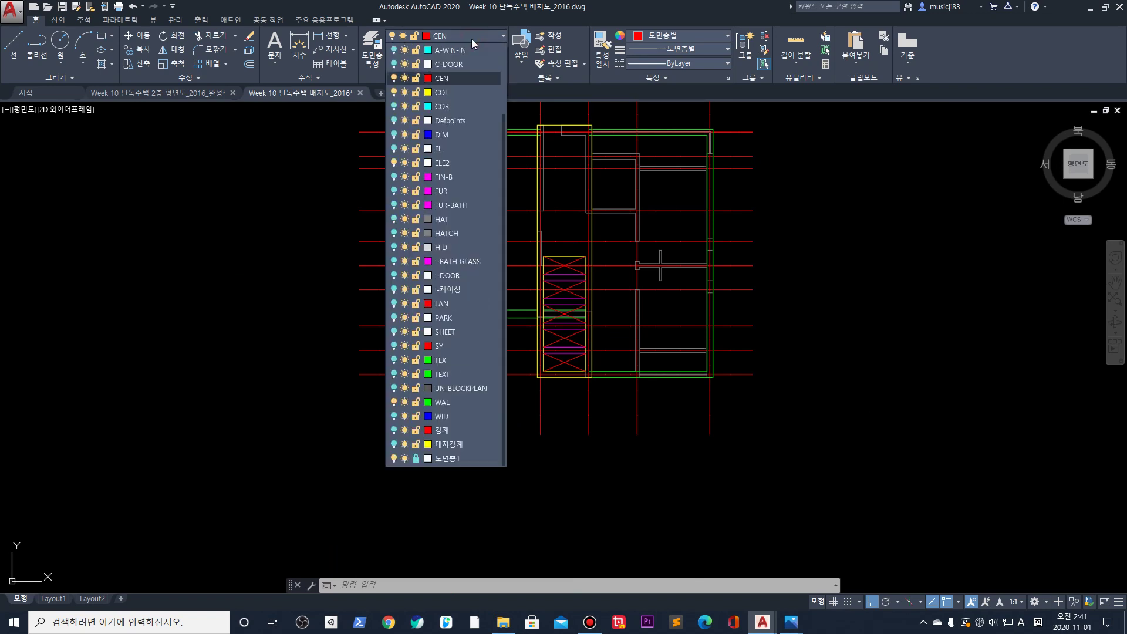
left_click(393, 459)
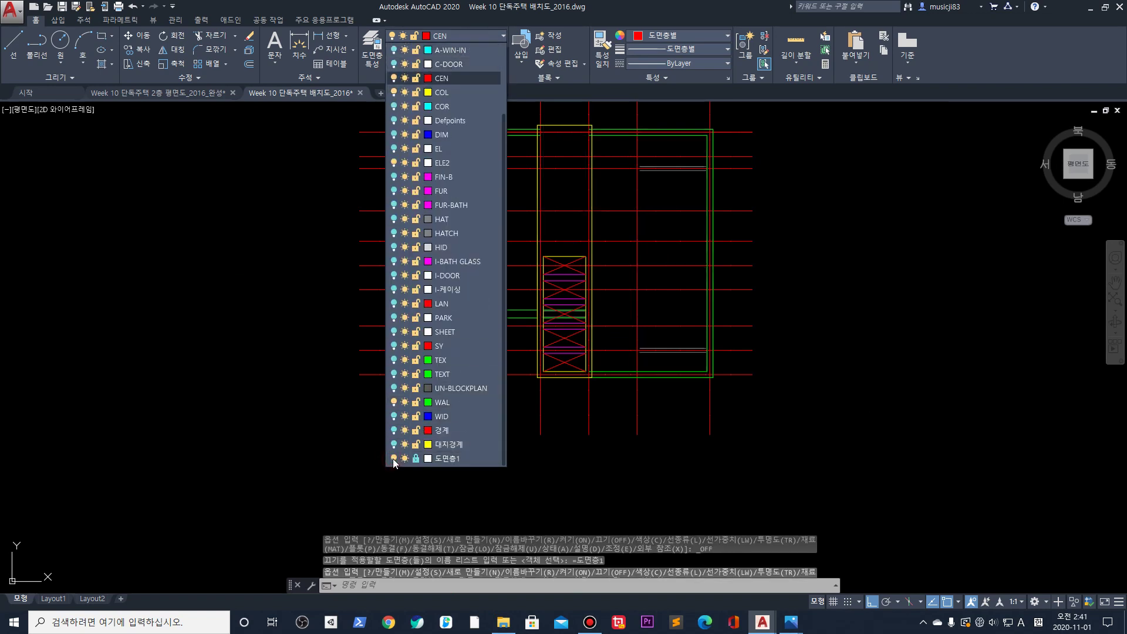
scroll(684, 328, "up", 5)
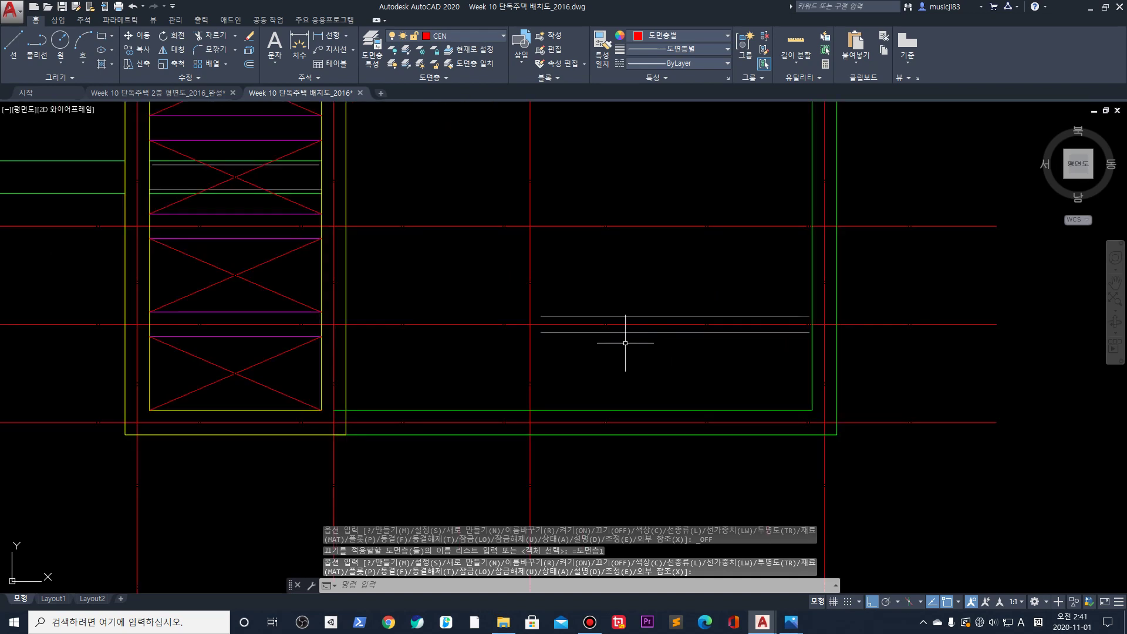
left_click(602, 332)
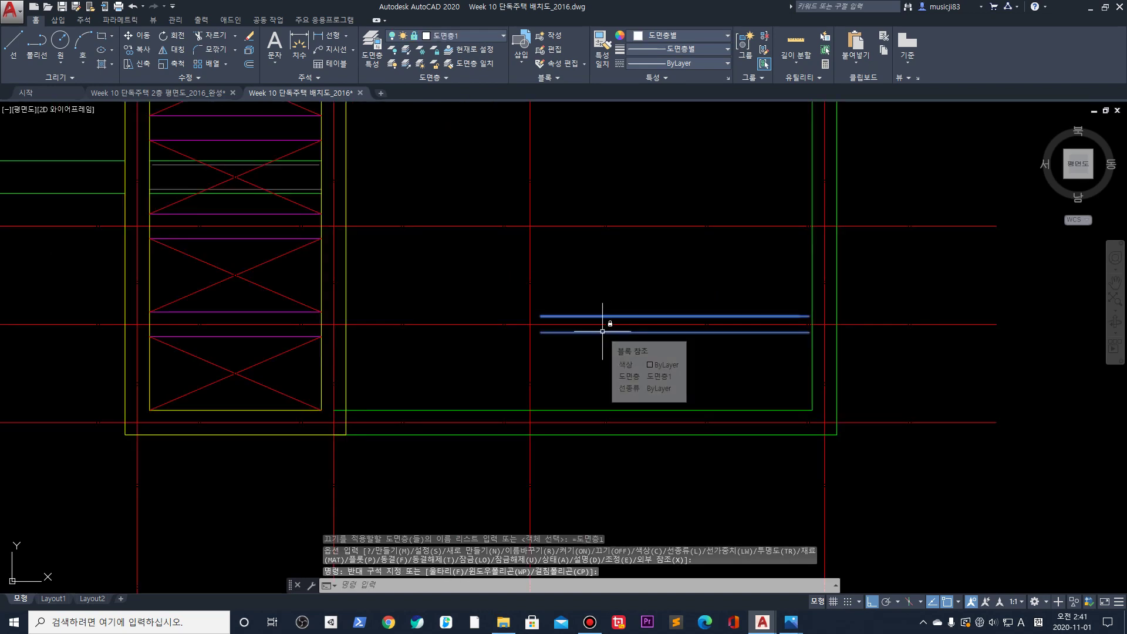
scroll(609, 345, "down", 3)
key("Escape")
key("Escape")
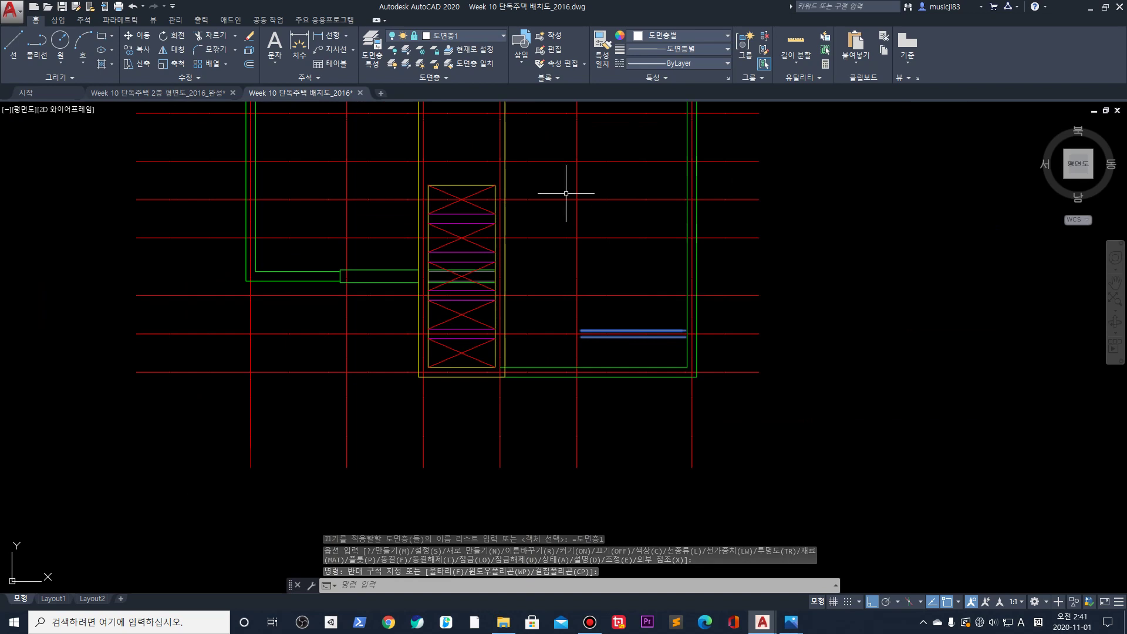
Unlock the layer 도면층1 and turn it back on
left_click(500, 115)
left_click(469, 39)
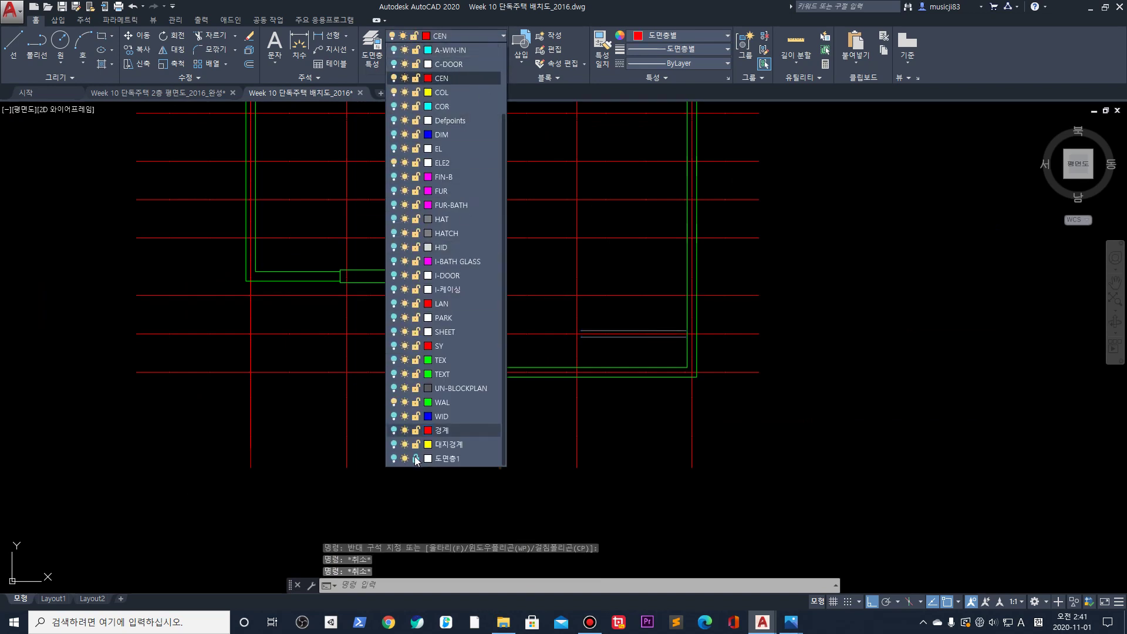
left_click(393, 458)
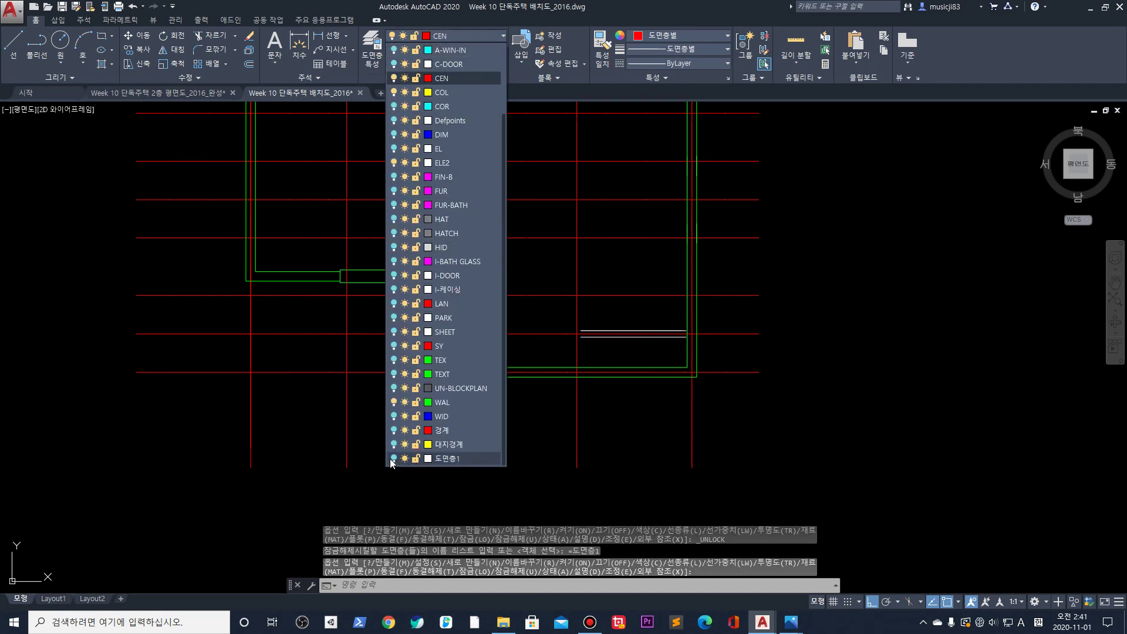
Try to delete the layer 도면층1 in the layer properties and make 대지경계 the current layer
left_click(368, 45)
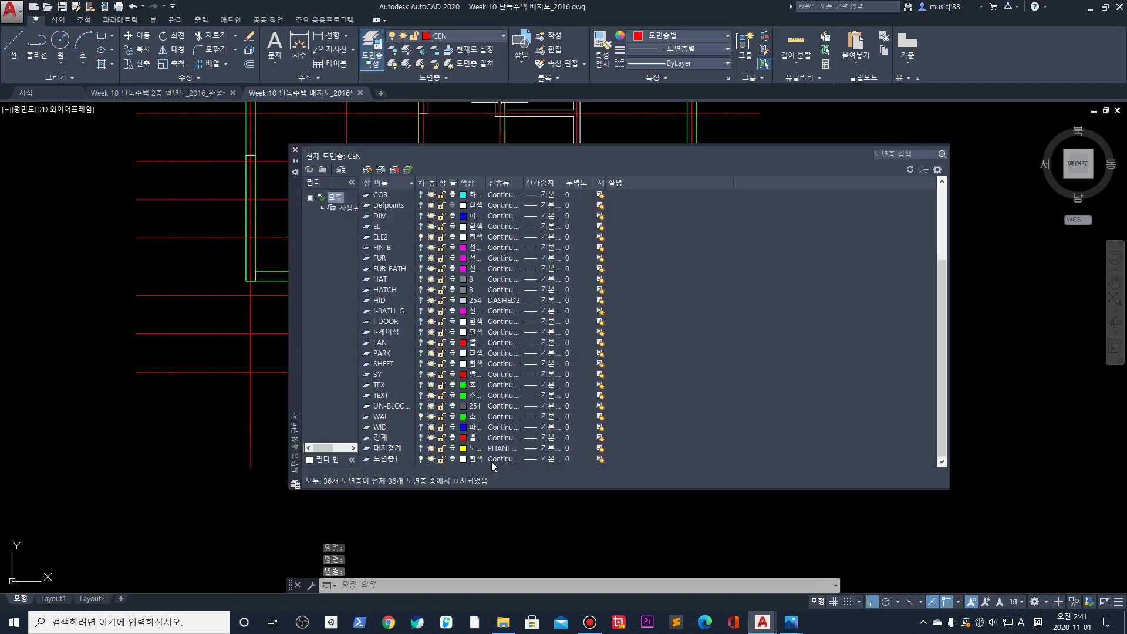
left_click(493, 461)
key("Escape")
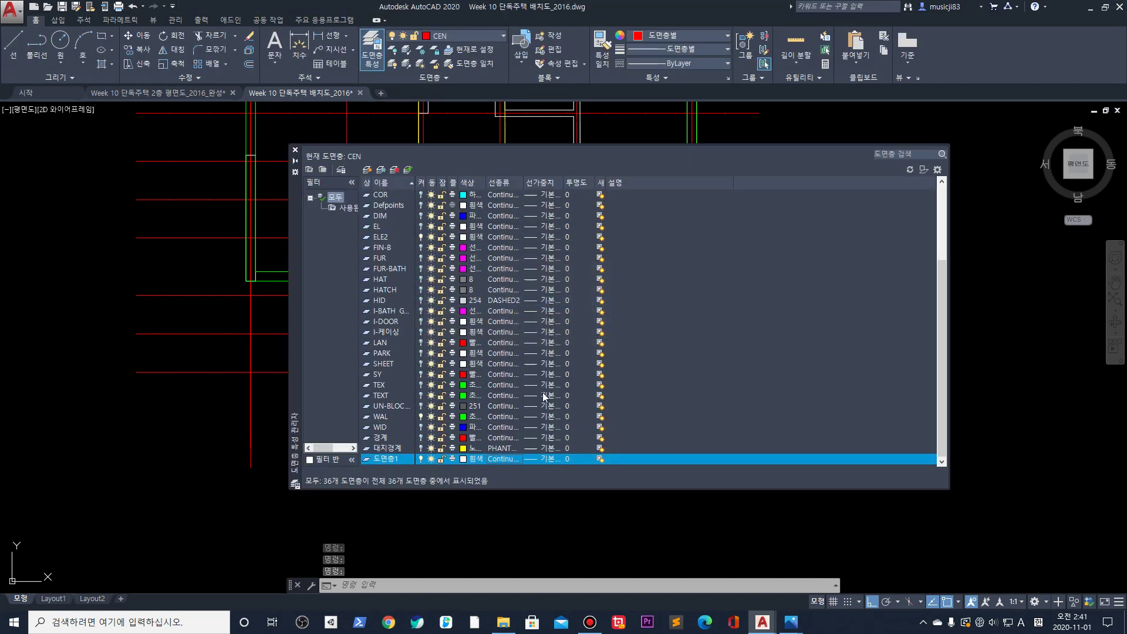
right_click(396, 460)
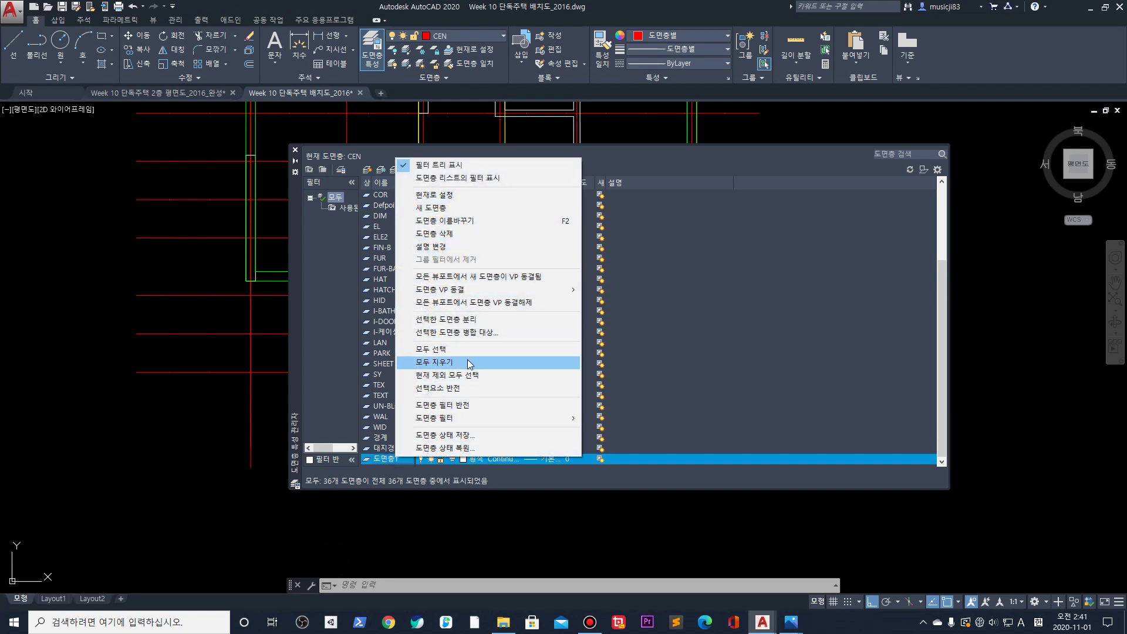
left_click(470, 235)
left_click(639, 334)
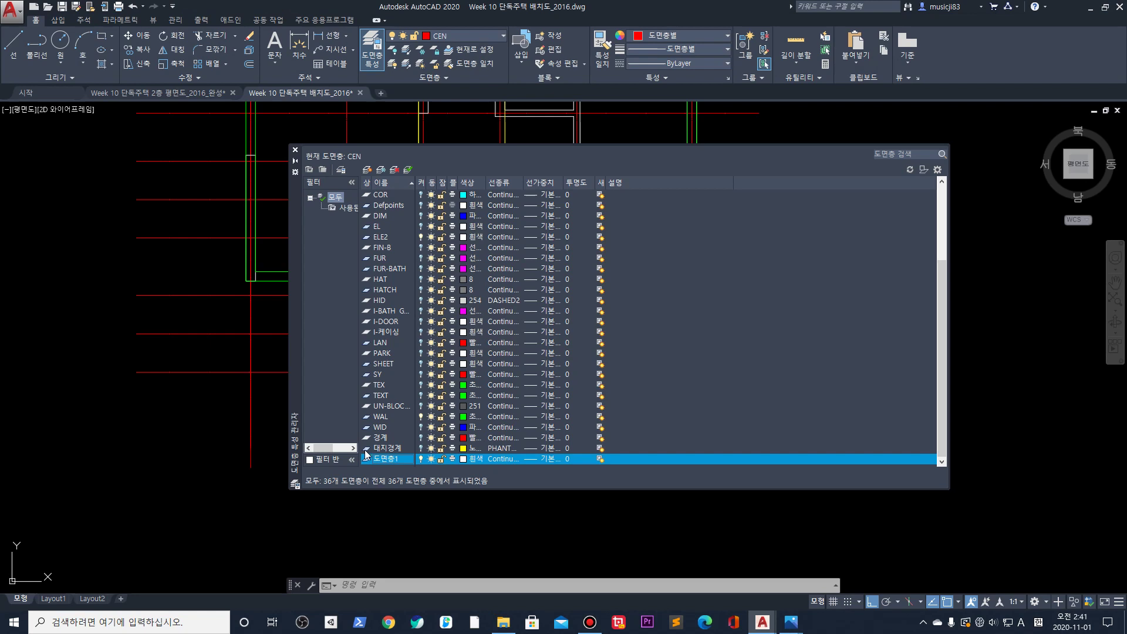
right_click(387, 462)
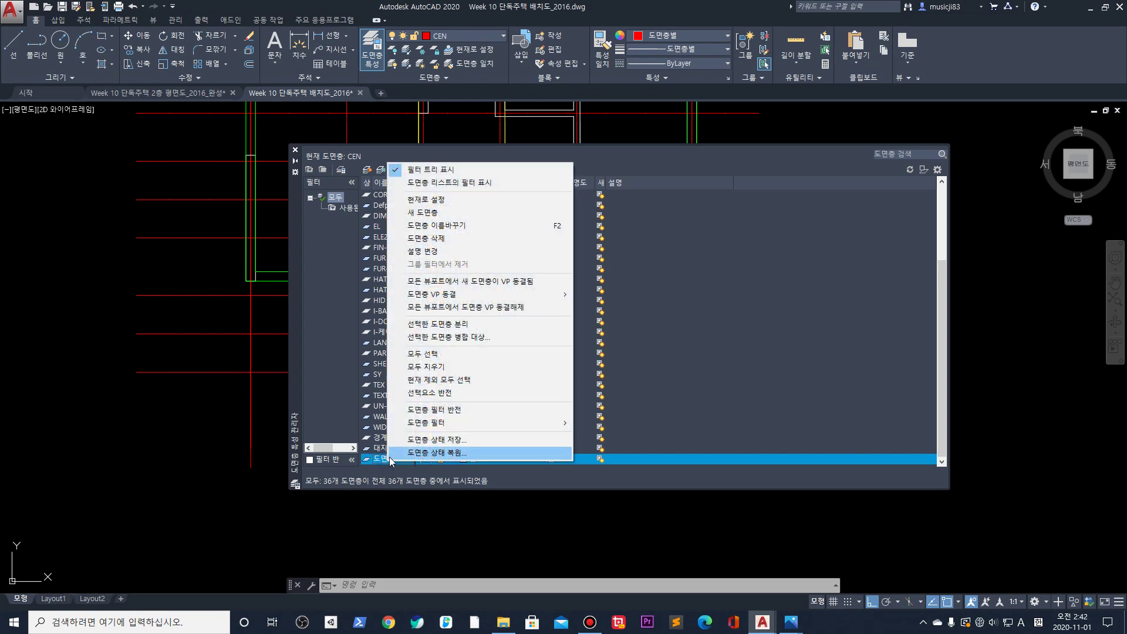
key("Escape")
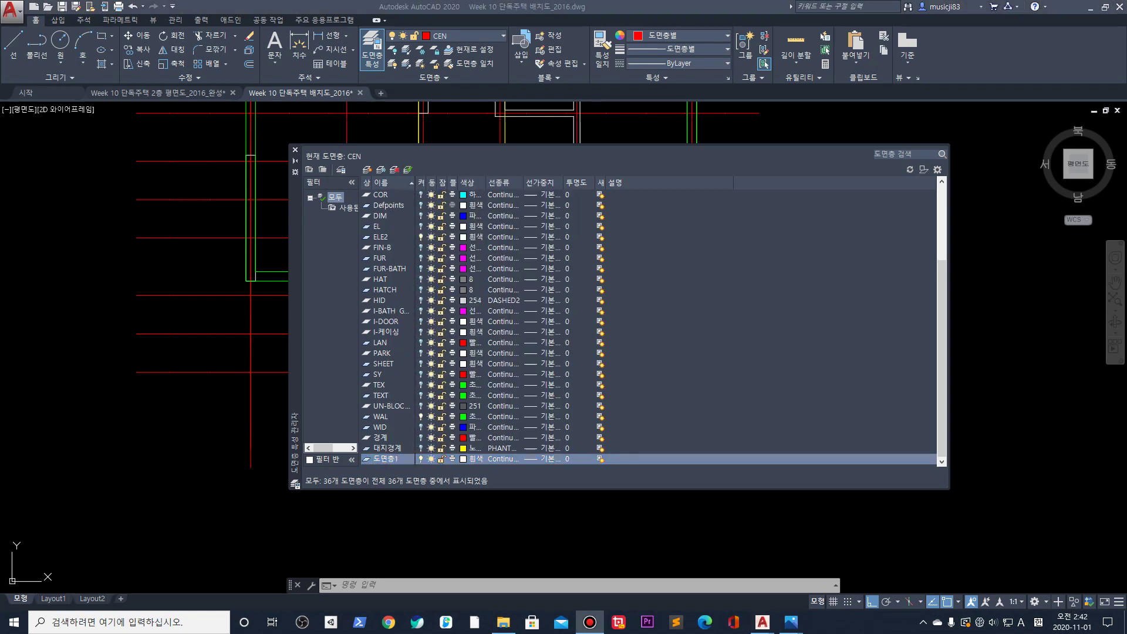
left_click(295, 150)
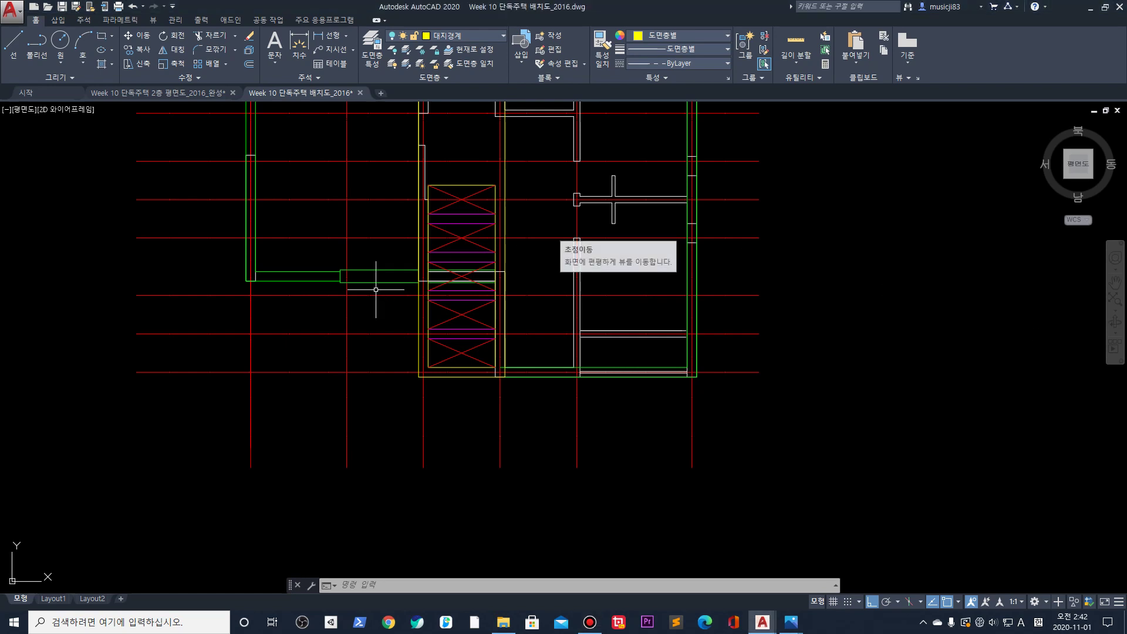
Isolate the layer of the white interior walls (도면층1) using the short vertical wall line in the right-hand rooms
middle_click_drag(601, 186, 593, 218)
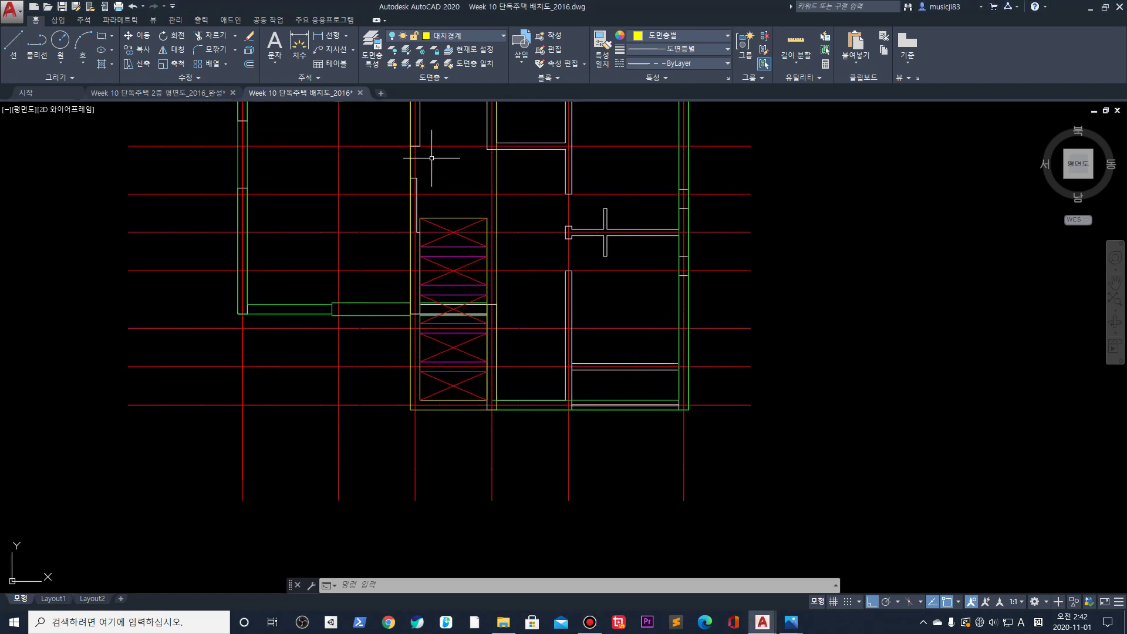
scroll(576, 233, "up", 2)
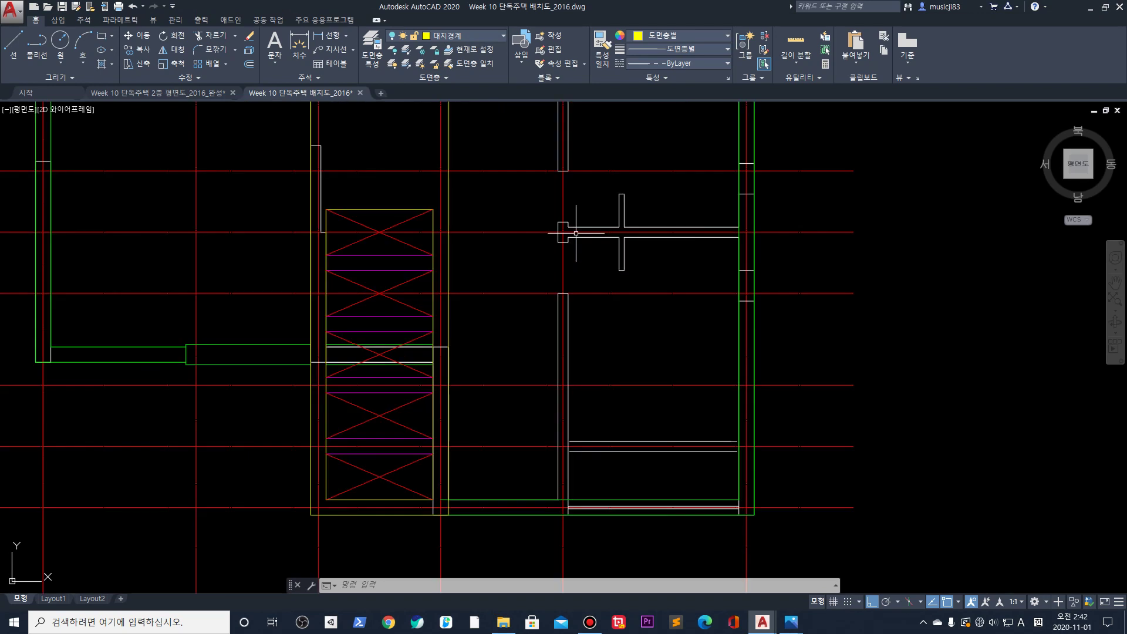
type("iso")
key("Return")
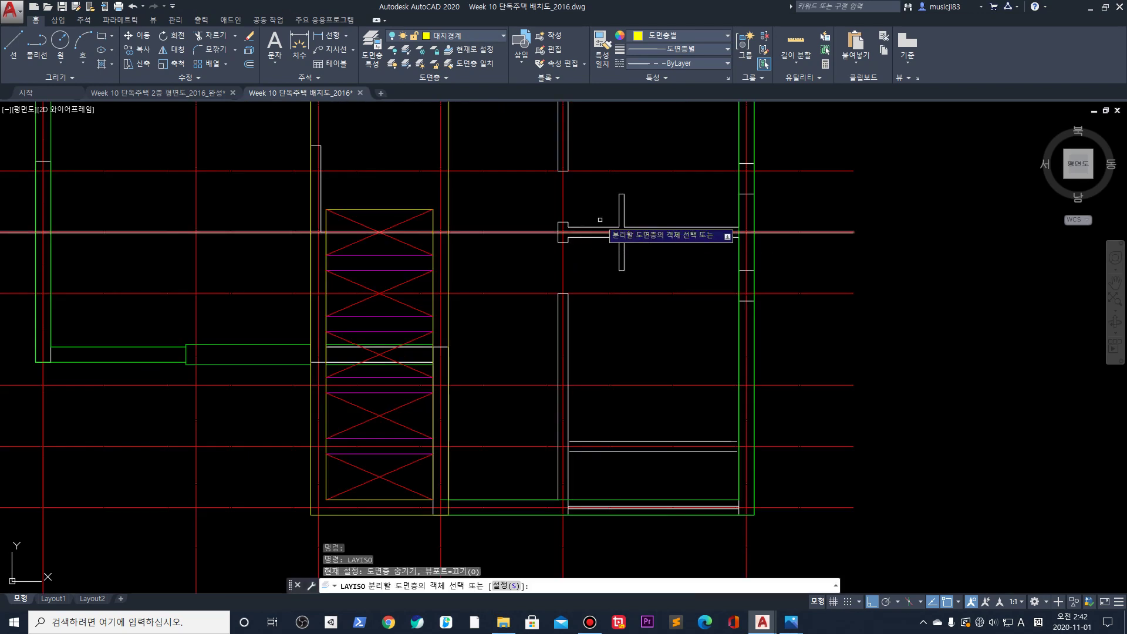
left_click(624, 216)
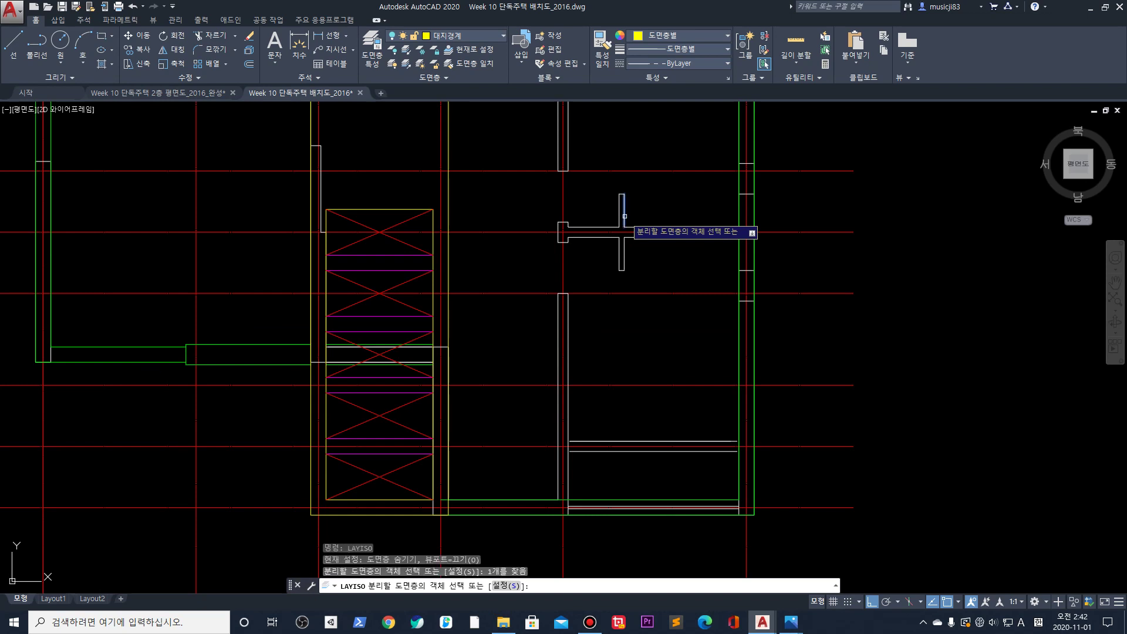
key("Return")
scroll(633, 223, "down", 6)
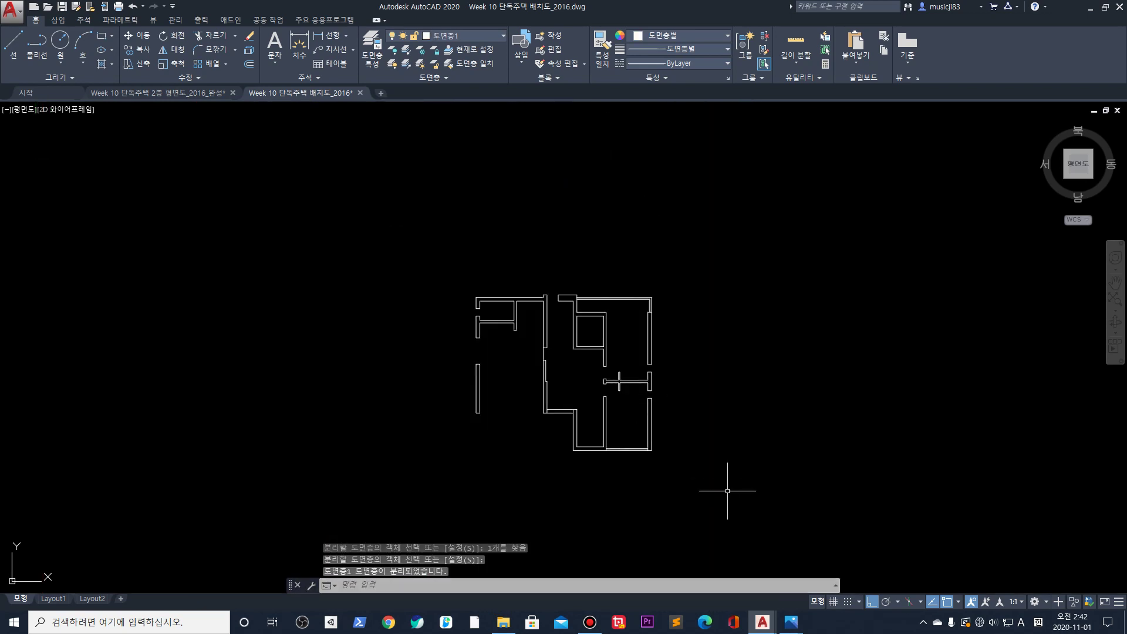
Erase all objects on the isolated layer 도면층1 and turn all the other layers back on
left_click(728, 490)
left_click(405, 261)
key("Delete")
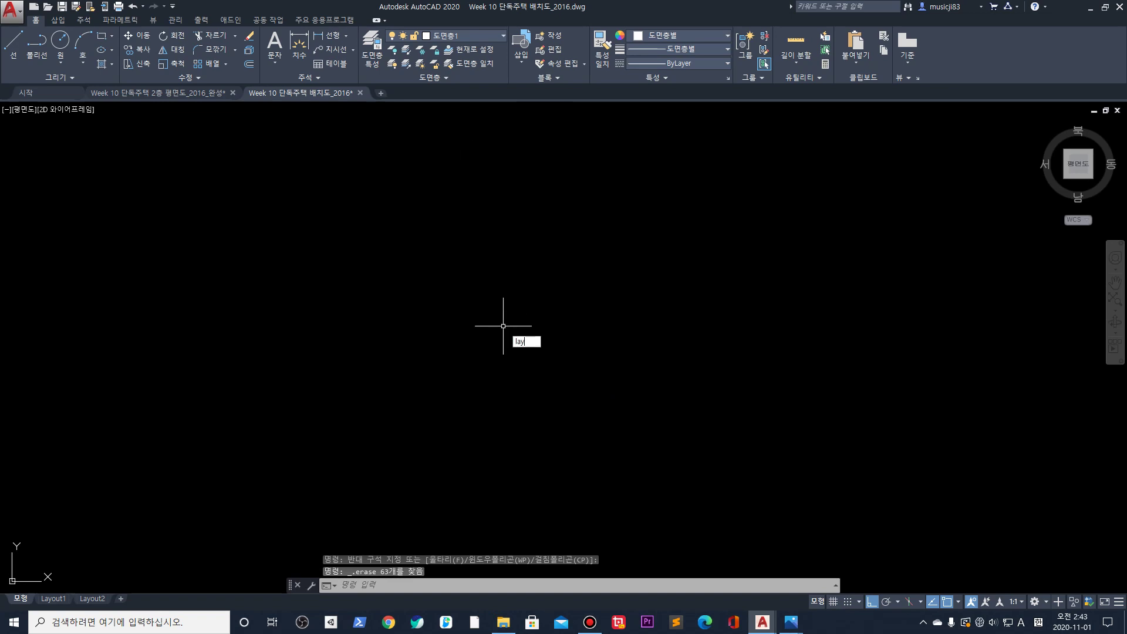
key("Return")
scroll(660, 342, "up", 3)
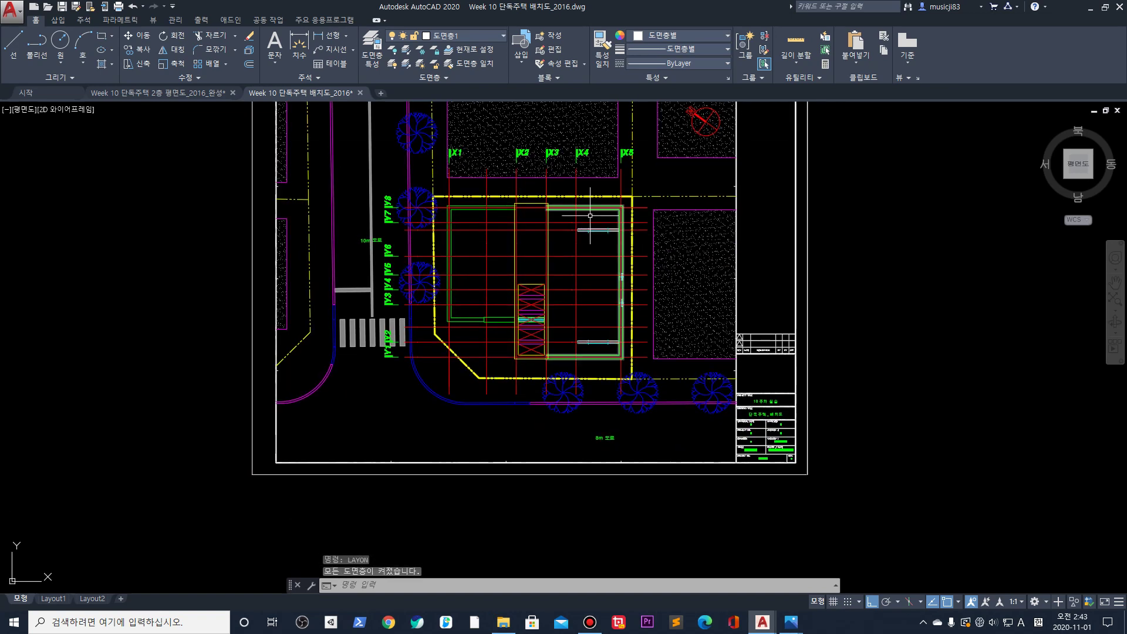
scroll(430, 213, "up", 4)
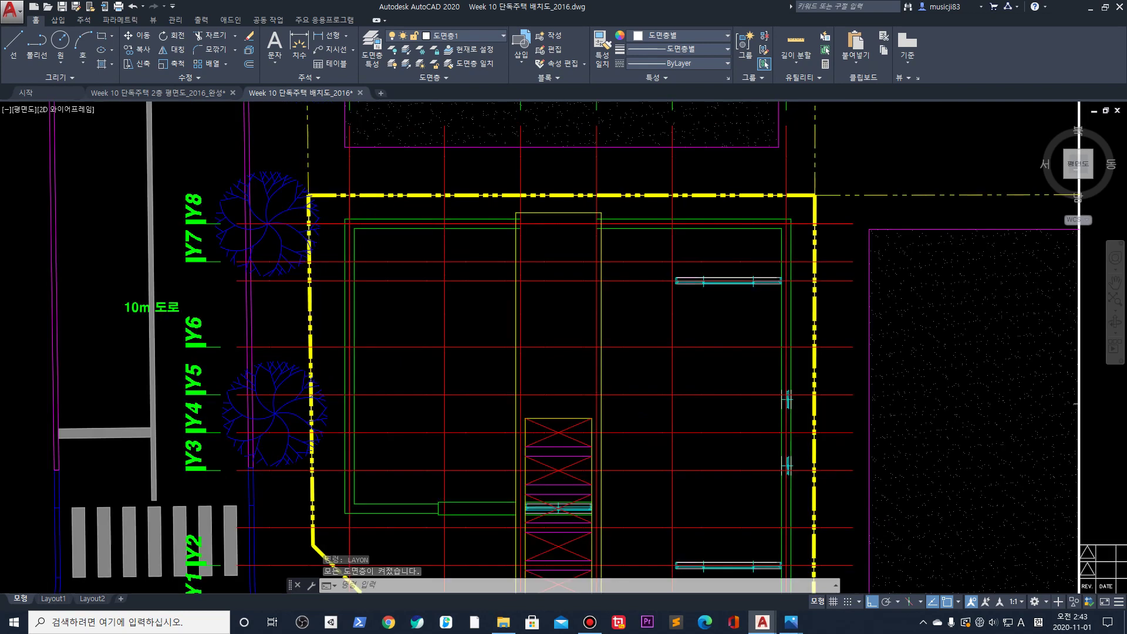
scroll(611, 223, "up", 6)
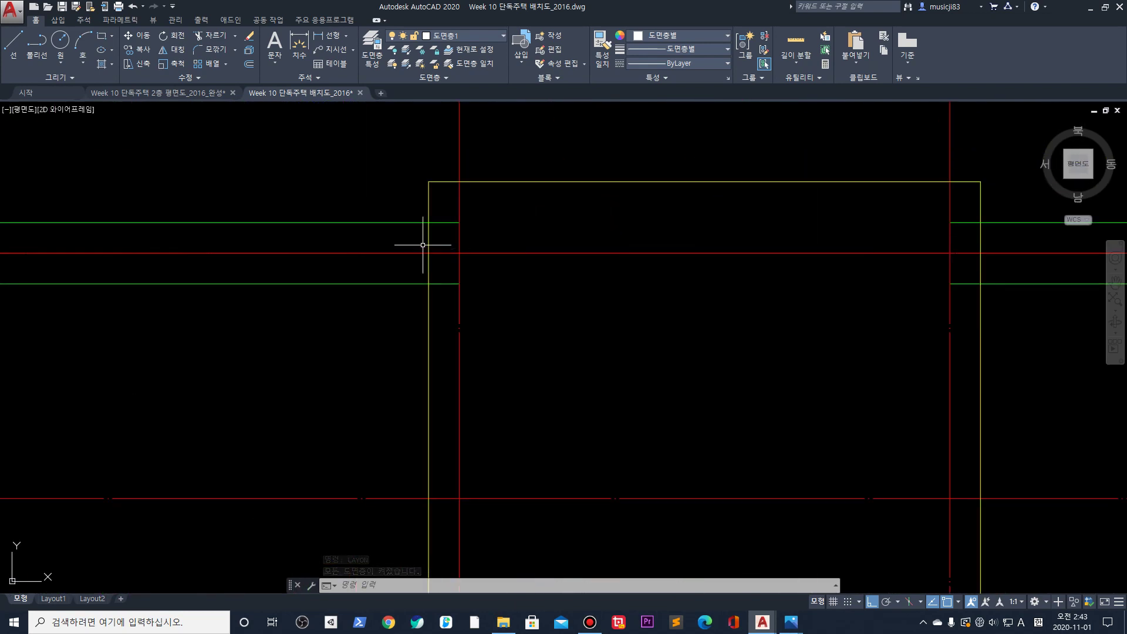
left_click(403, 221)
left_click(407, 298)
key("Escape")
key("Escape")
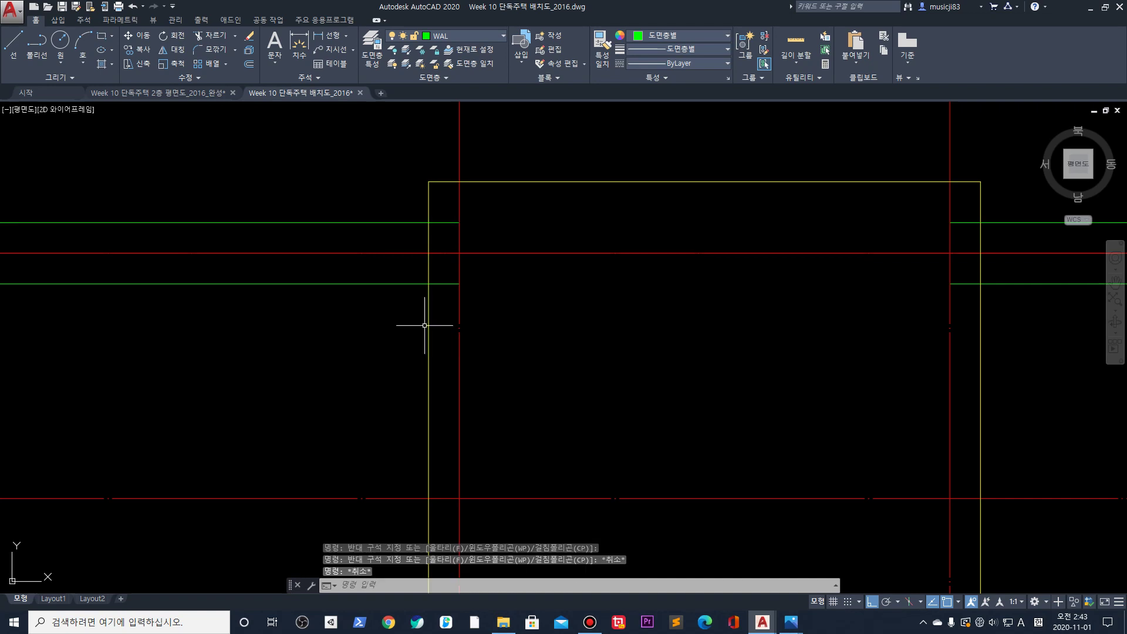
Trim the two green wall lines that run past the west edge of the yellow roof rectangle at its north end
type("tr")
key("Return")
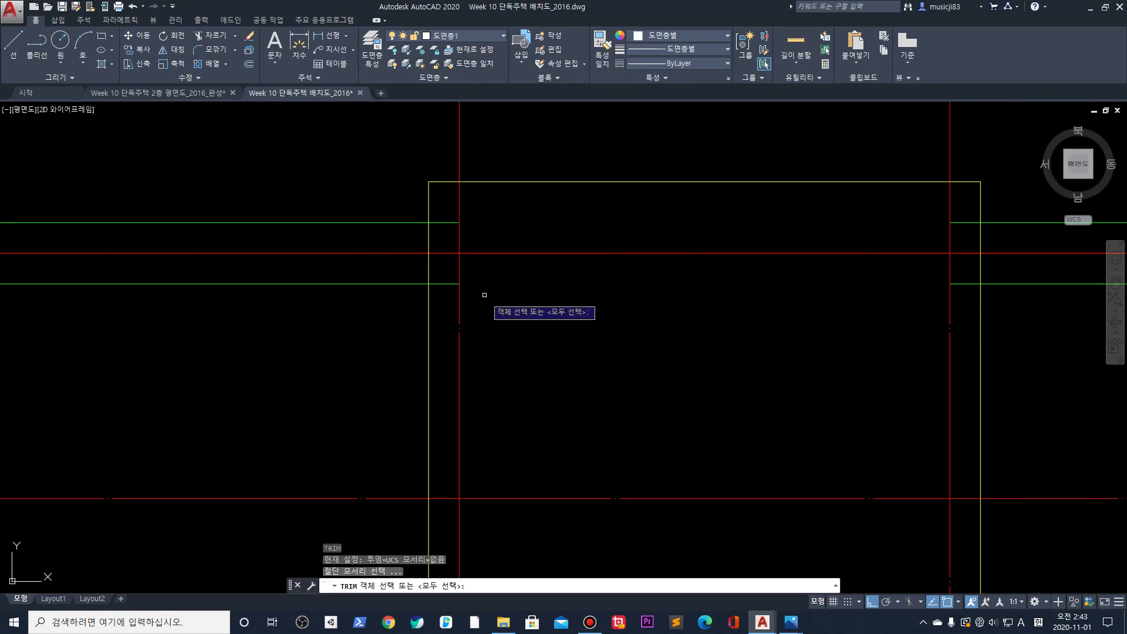
left_click(429, 274)
key("Return")
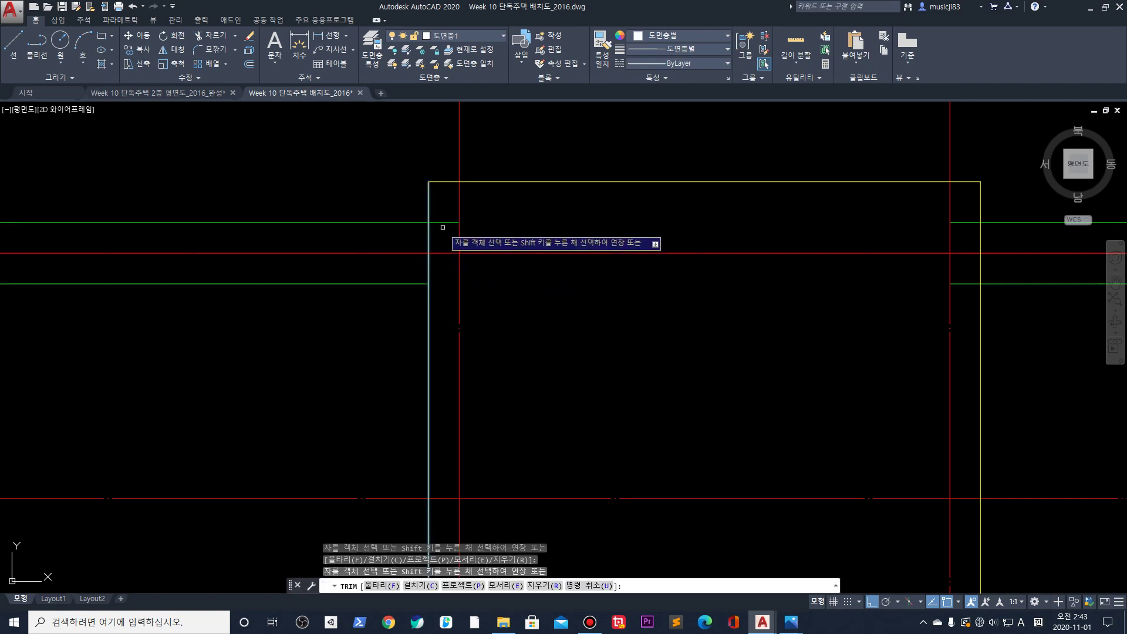
left_click(444, 222)
key("Return")
middle_click_drag(870, 243, 668, 243)
key("Escape")
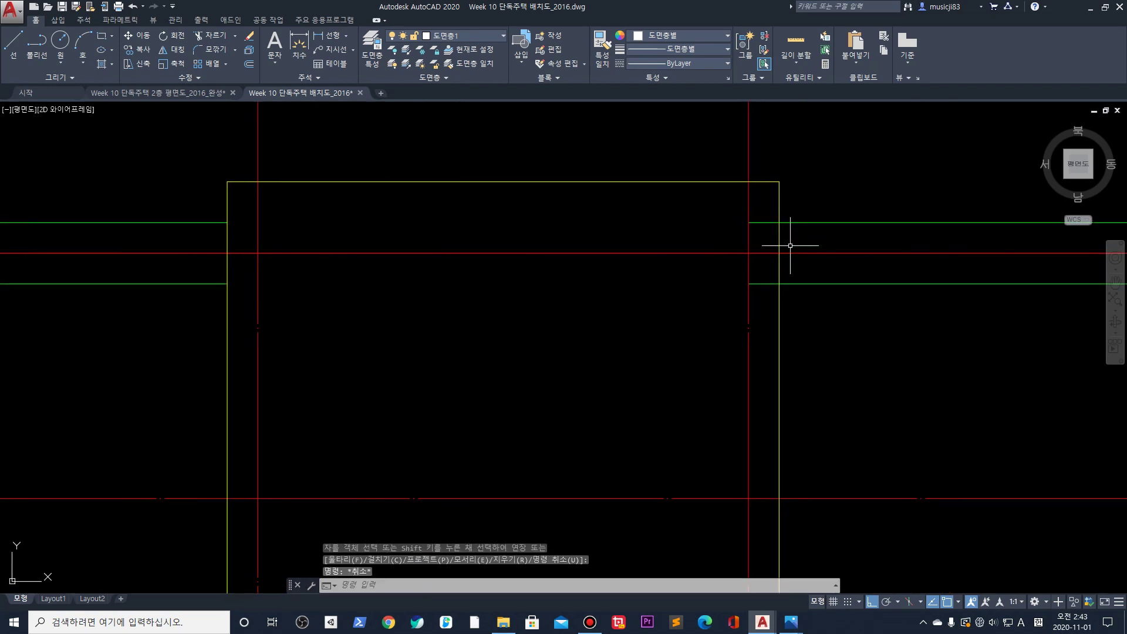
Trim the two green wall lines that run past the east edge of the yellow roof rectangle at its north end
type("tr")
key("Return")
left_click(779, 232)
left_click(777, 233)
key("Return")
left_click(774, 236)
left_click(762, 216)
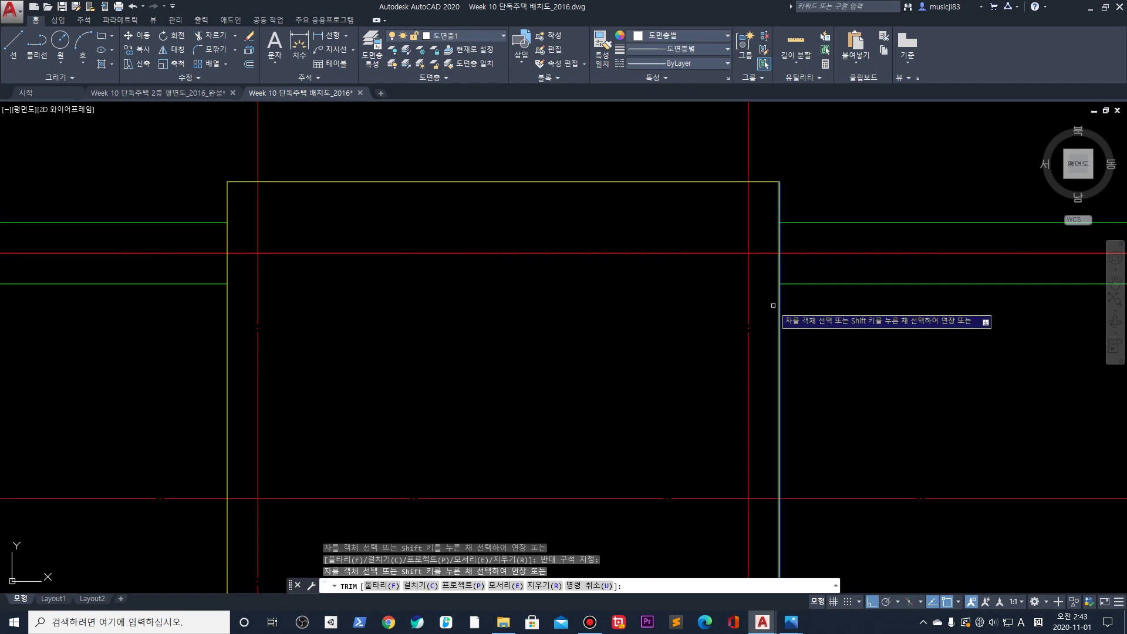
key("Escape")
key("Escape")
Erase the leftover horizontal window block in the southeast room of the house
scroll(766, 297, "down", 5)
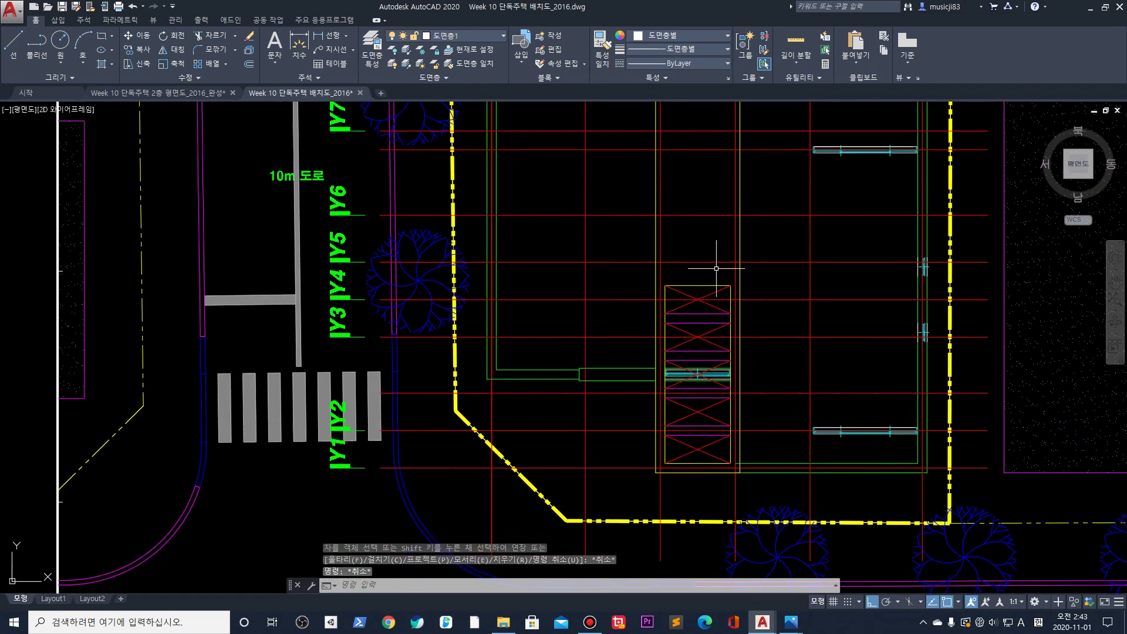
scroll(729, 413, "up", 5)
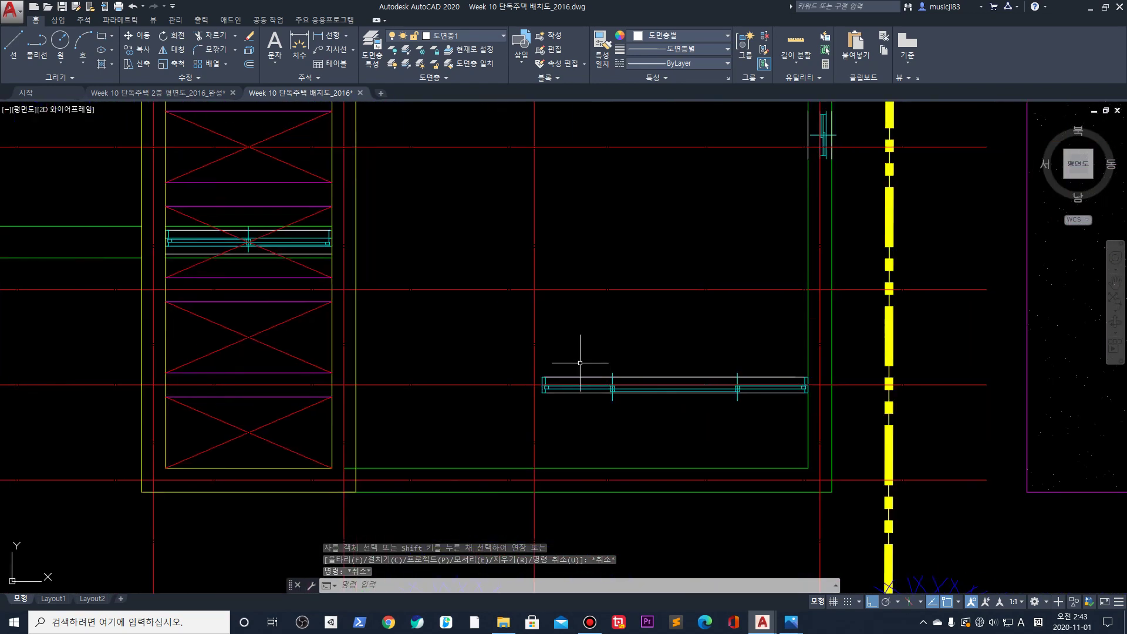
left_click(521, 358)
left_click(811, 396)
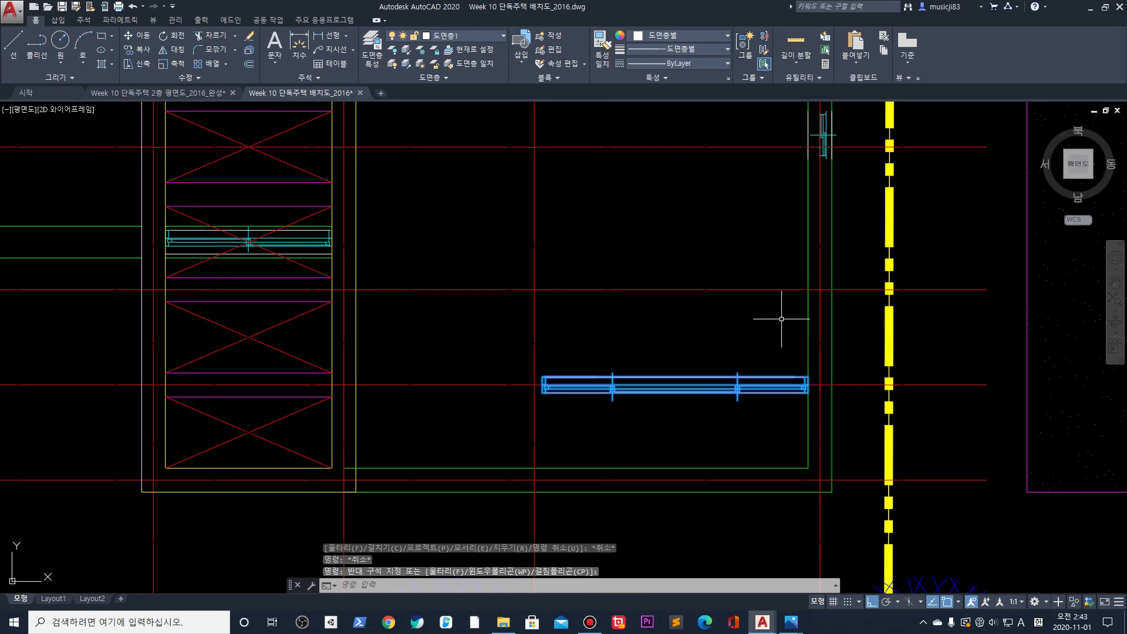
key("Delete")
Erase the two small leftover window blocks in the east exterior wall
middle_click_drag(768, 227, 652, 319)
left_click(661, 302)
left_click(699, 230)
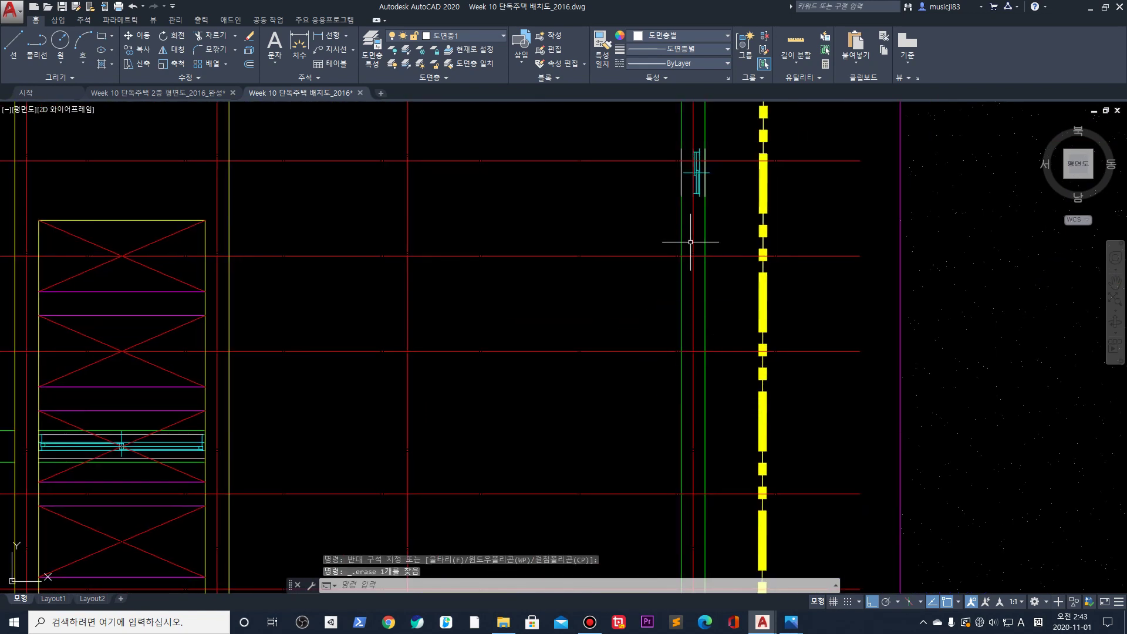
middle_click_drag(697, 229, 644, 395)
left_click(616, 282)
left_click(692, 391)
key("Delete")
Erase the leftover horizontal window block near the north end of the eastern roof area
middle_click_drag(597, 212, 643, 481)
scroll(643, 481, "down", 2)
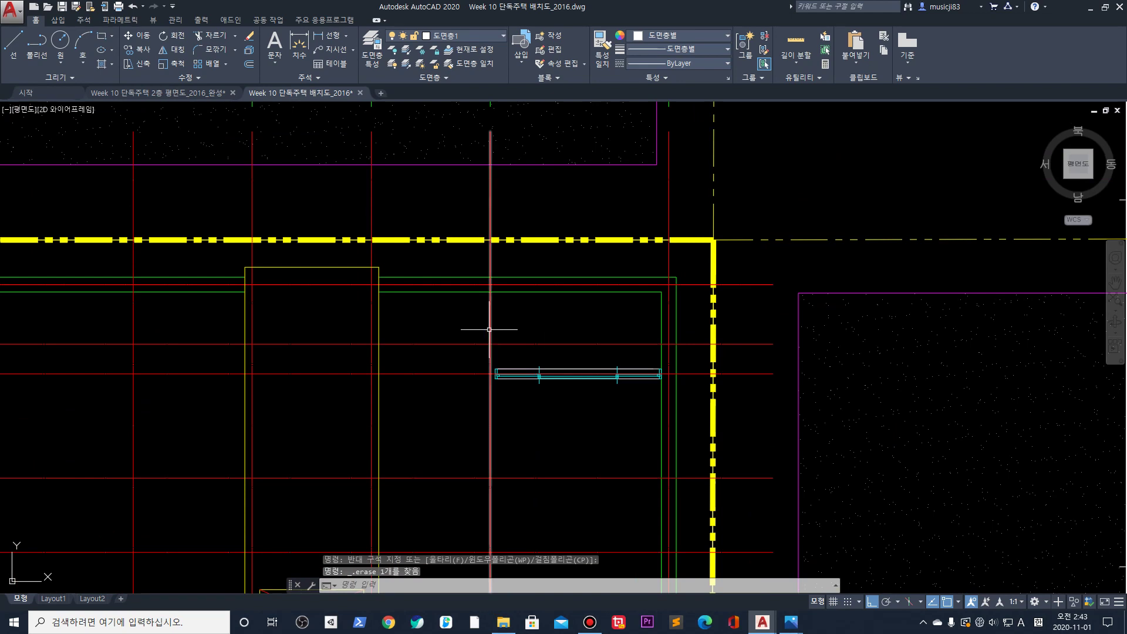
left_click(452, 334)
left_click(681, 404)
key("Delete")
middle_click_drag(339, 410, 763, 305)
scroll(763, 305, "down", 2)
mouse_move(665, 473)
middle_mouse_down()
mouse_move(667, 367)
mouse_move(583, 451)
middle_mouse_up()
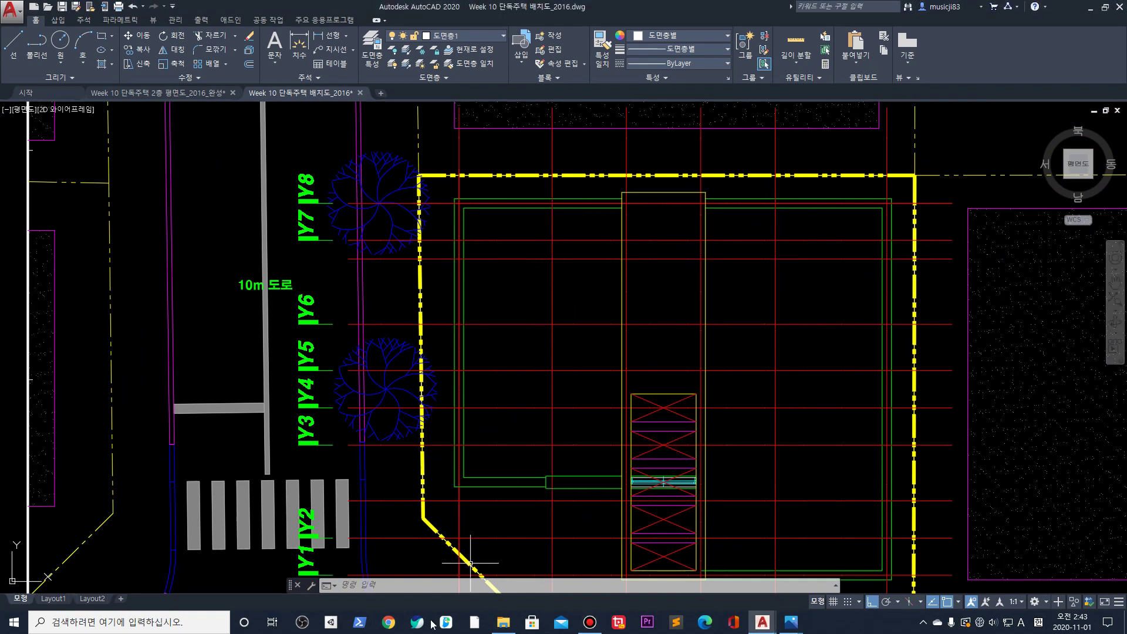
Switch to Chrome and search Google for "옥상방수 시트"
left_click(388, 622)
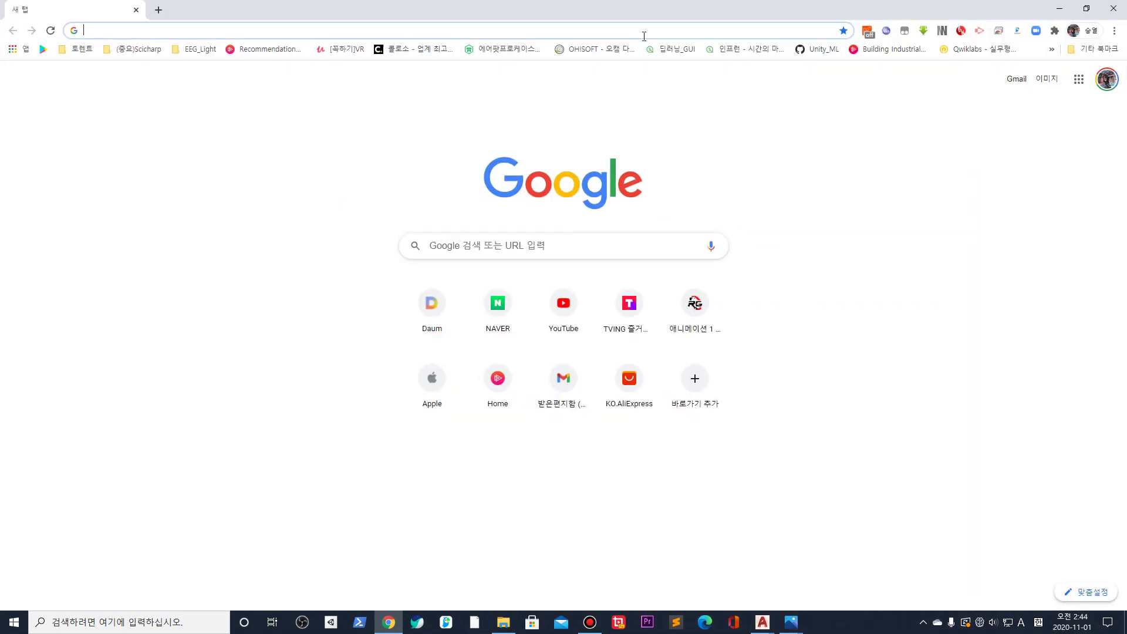
left_click(644, 34)
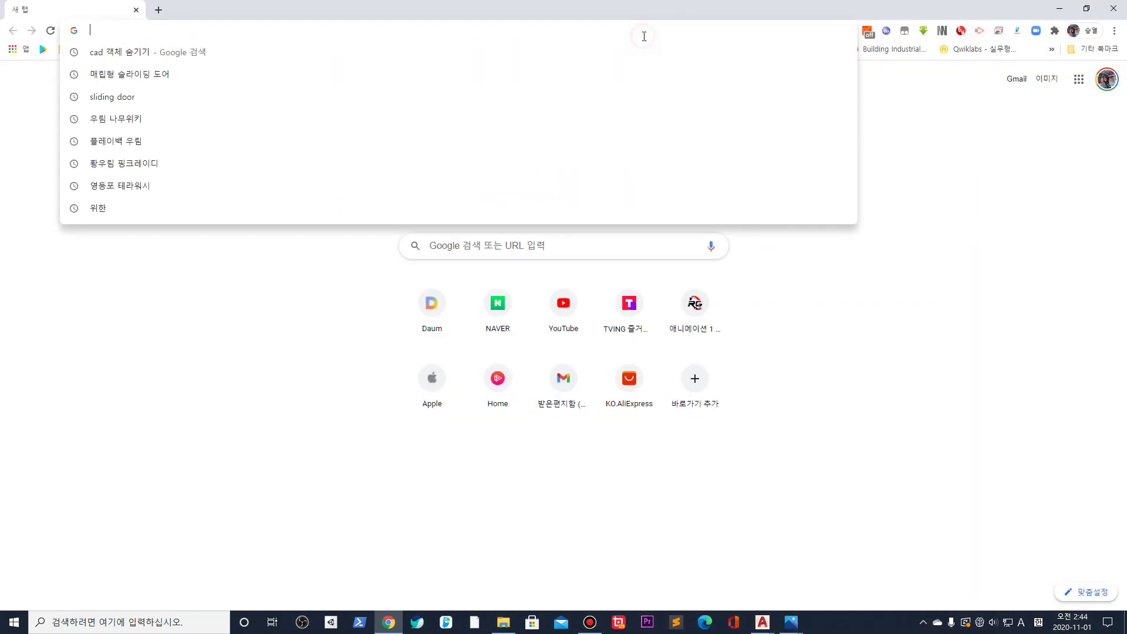
type("dks")
key("BackSpace")
key("BackSpace")
key("BackSpace")
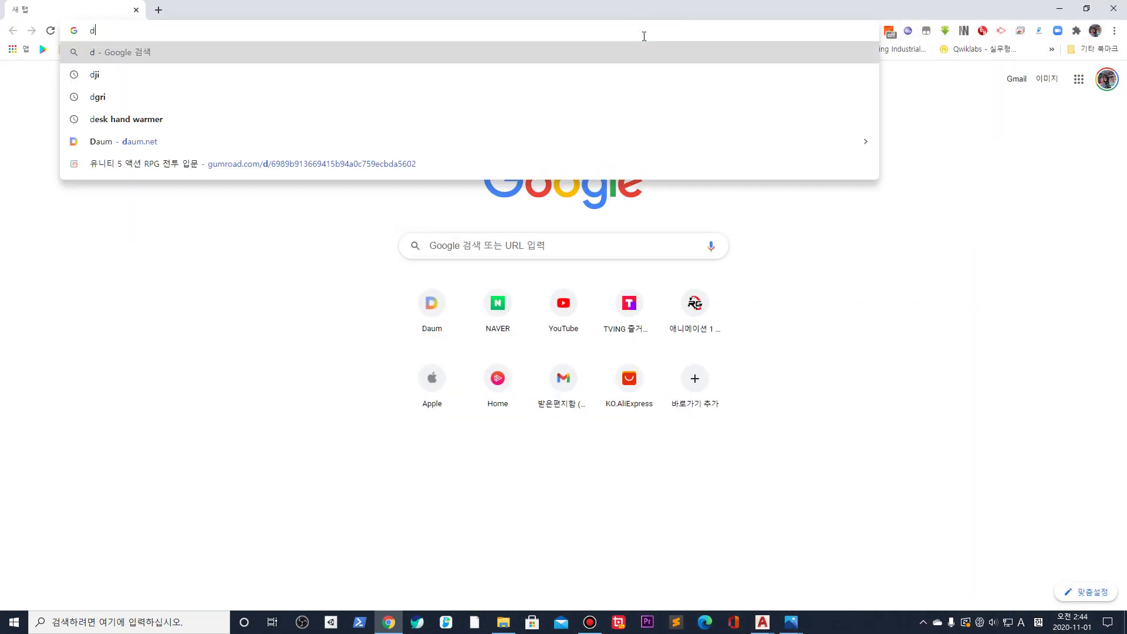
key("Hangul")
type("ㅇㅗㅅ")
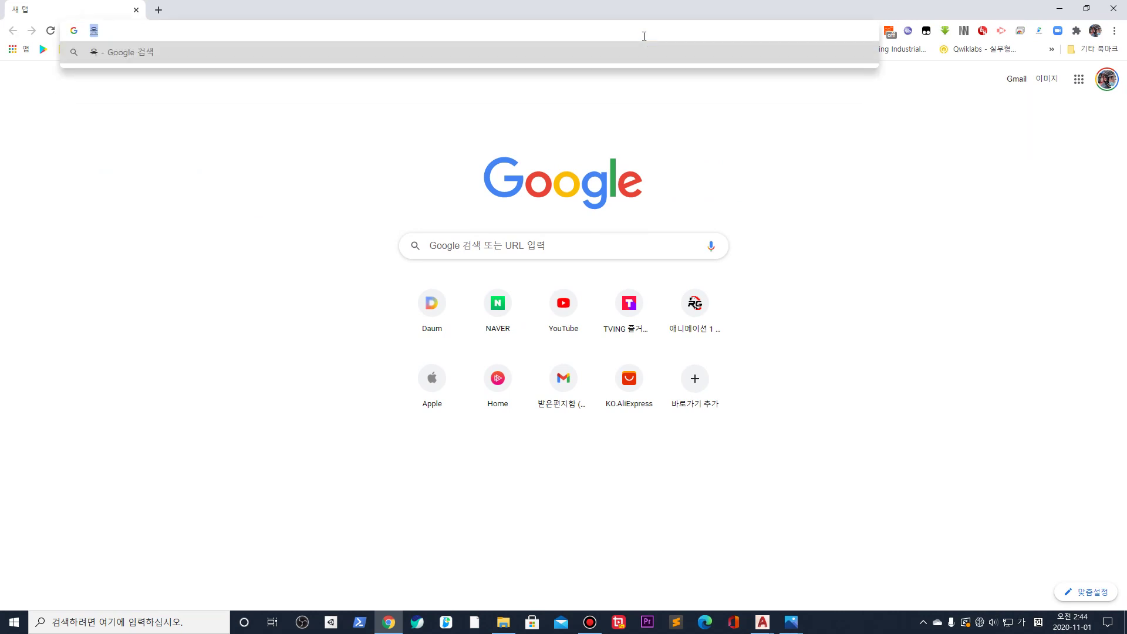
type("ㅅㅏㅇㅂㅏㅇㅅㅜ ㅅㅣㅌㅡ")
key("Return")
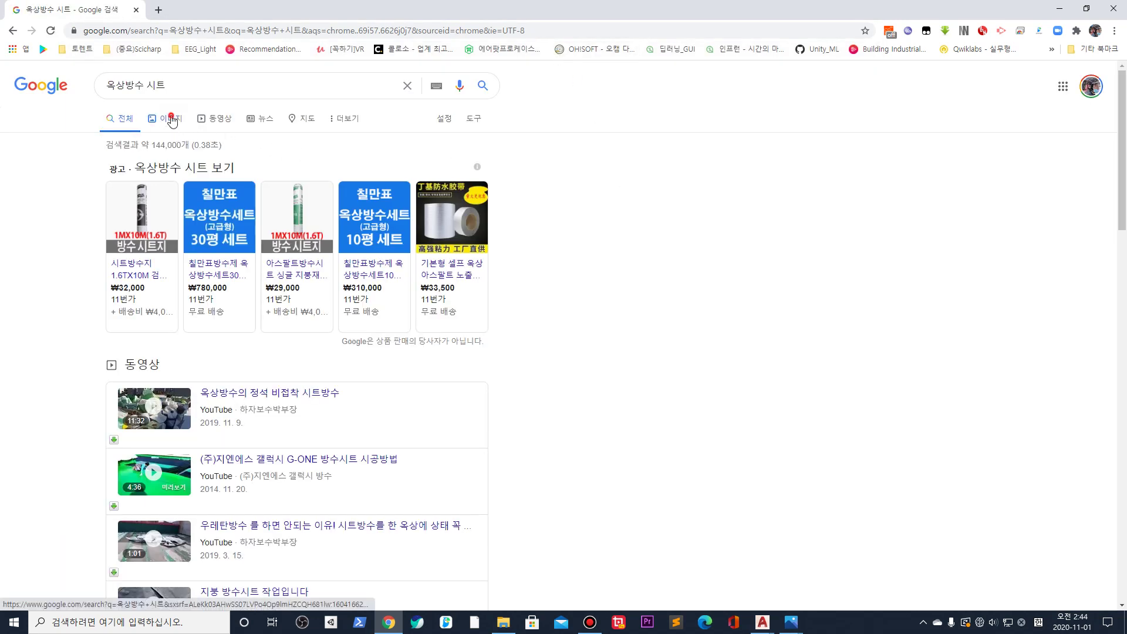
Examine image results of roof waterproofing sheets, enlarging several example photos, and return to the AutoCAD drawing
left_click(172, 120)
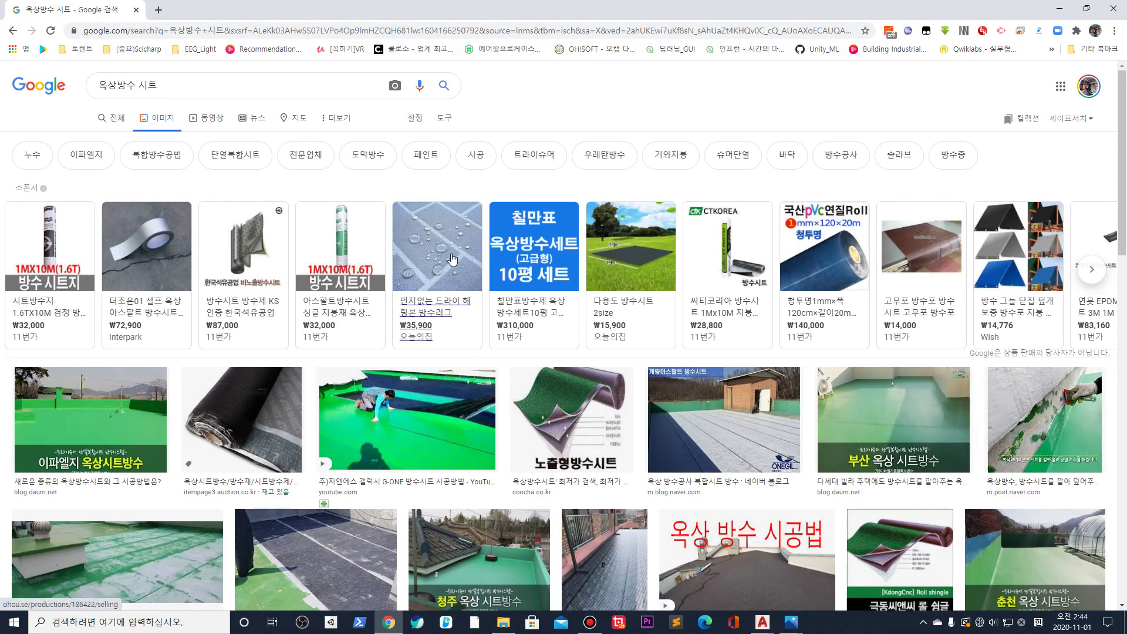
left_click(405, 419)
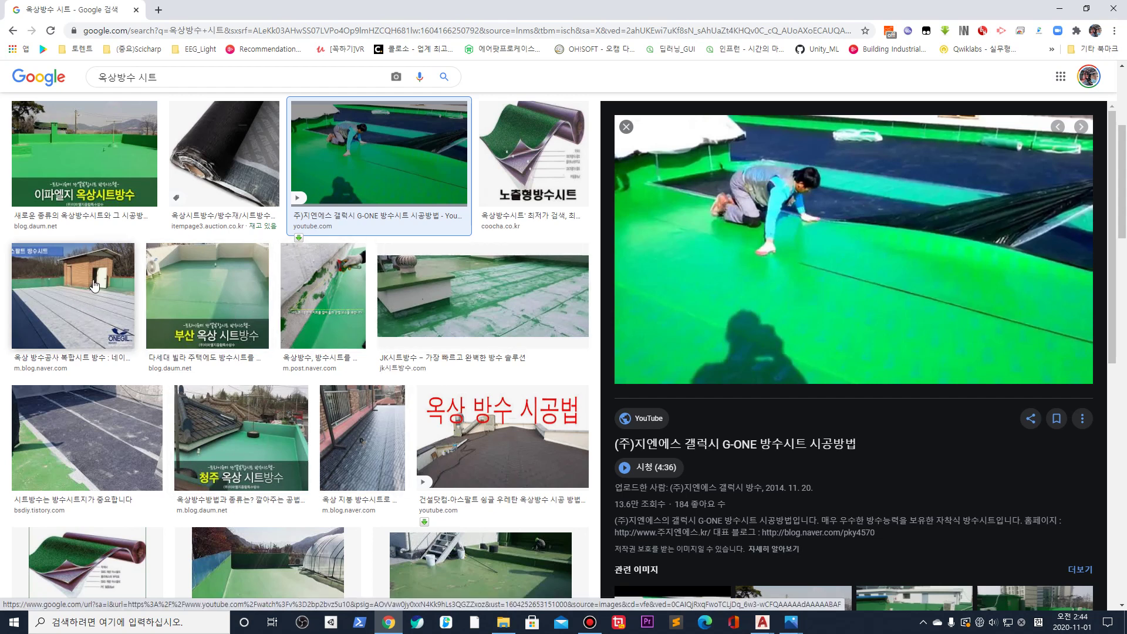
left_click(555, 295)
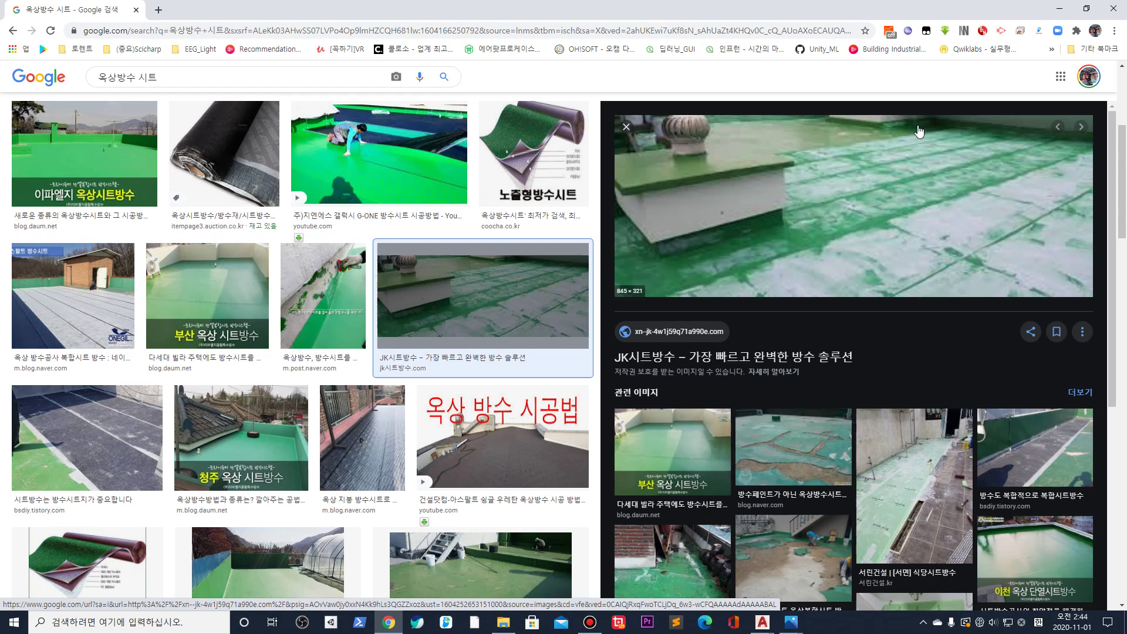
left_click(675, 440)
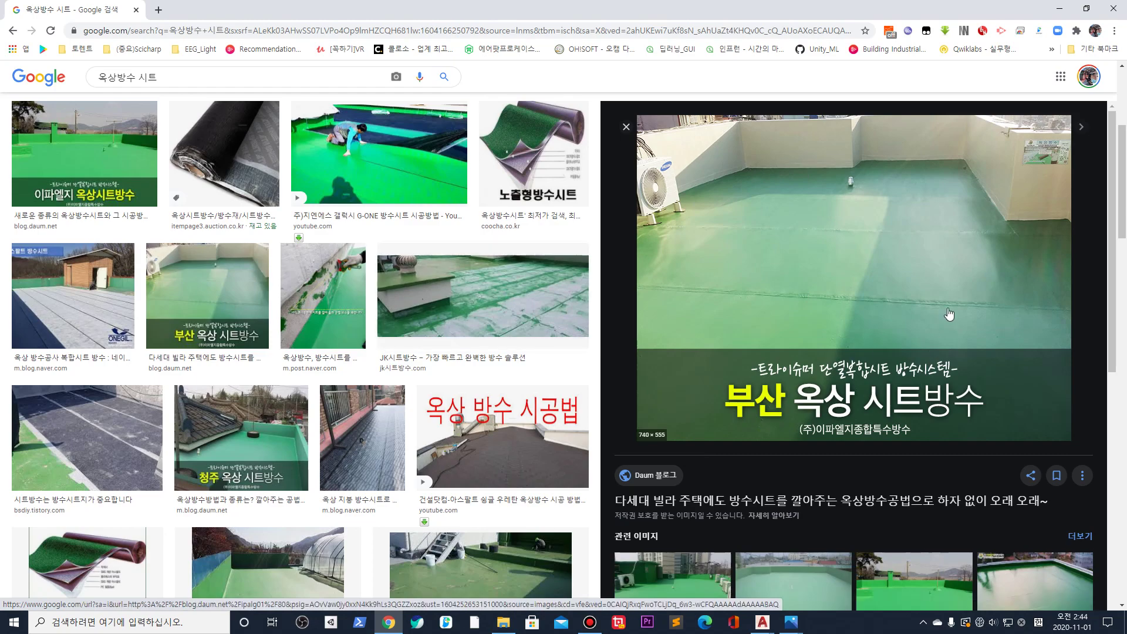
left_click(1059, 9)
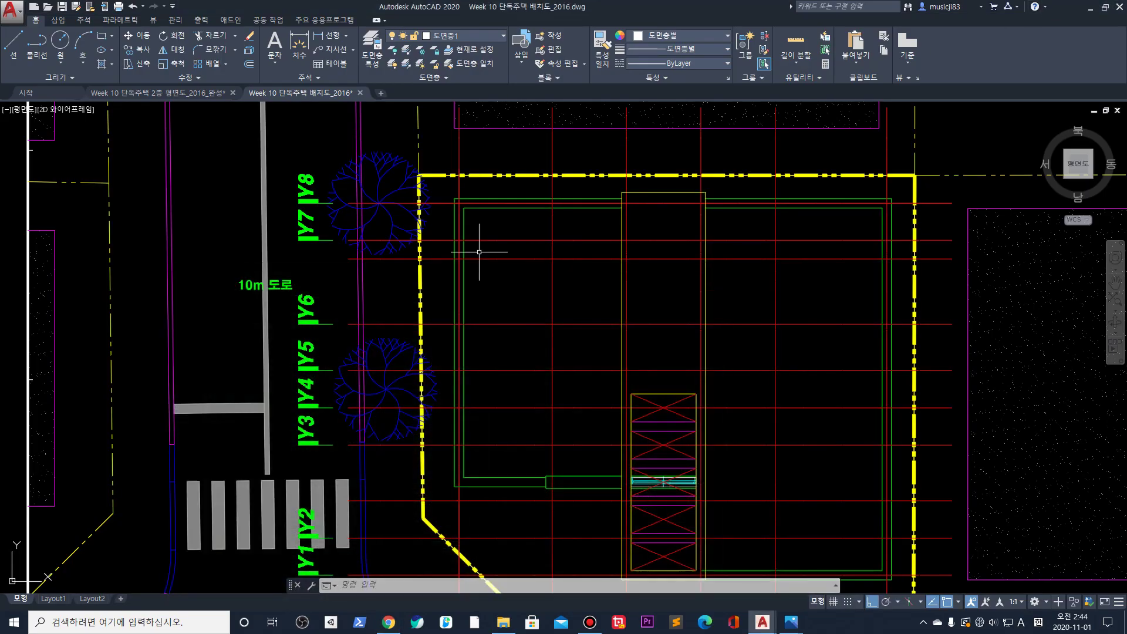
Examine the roof line grid in the reference image Week 10 단독주택 배치도.jpg in Photos and return to the AutoCAD drawing
left_click(790, 622)
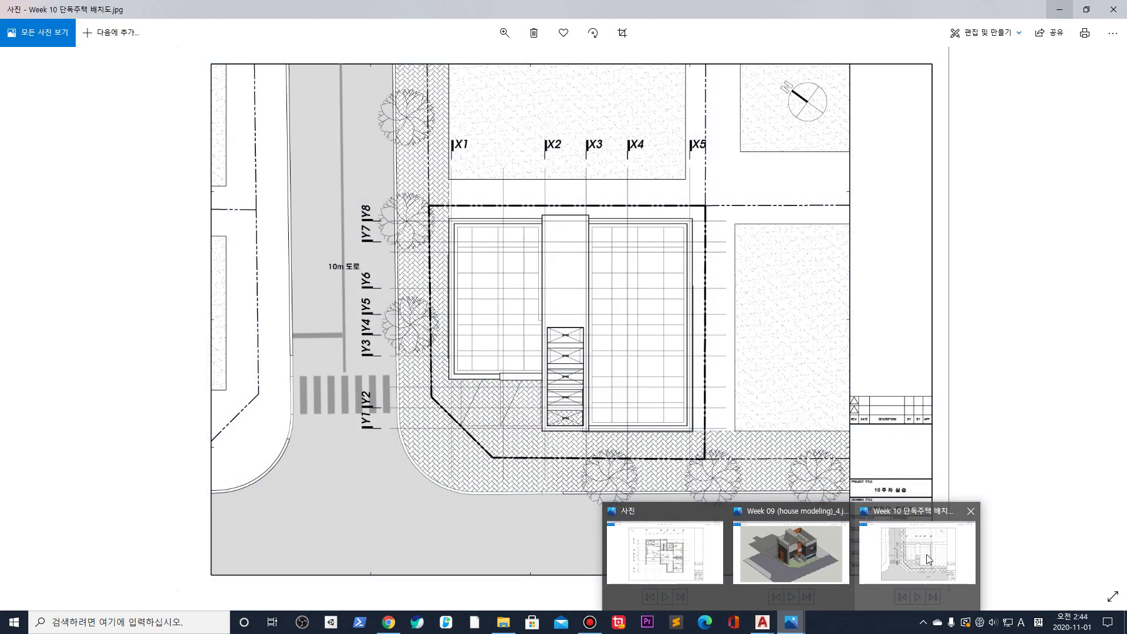
left_click(926, 554)
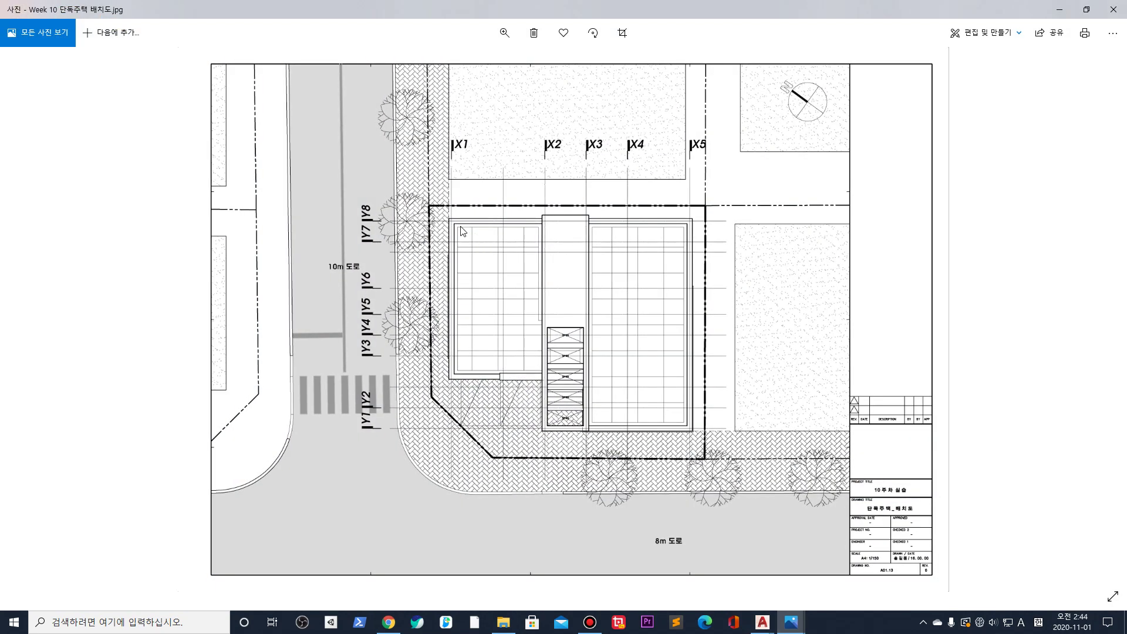
scroll(469, 236, "up", 3, "ctrl")
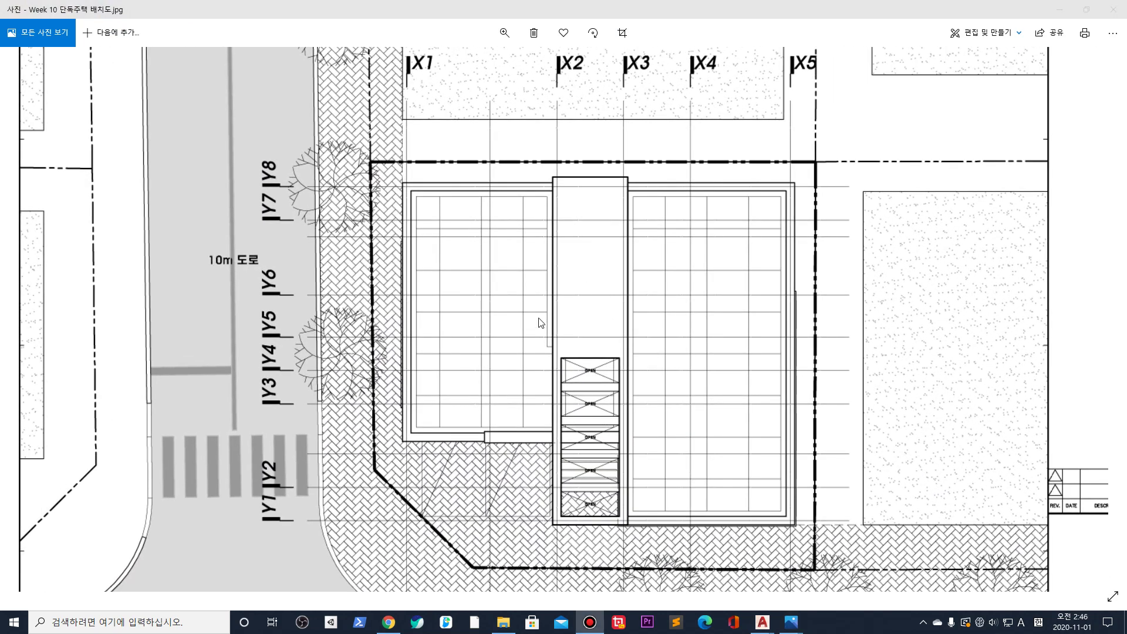
left_click(395, 269)
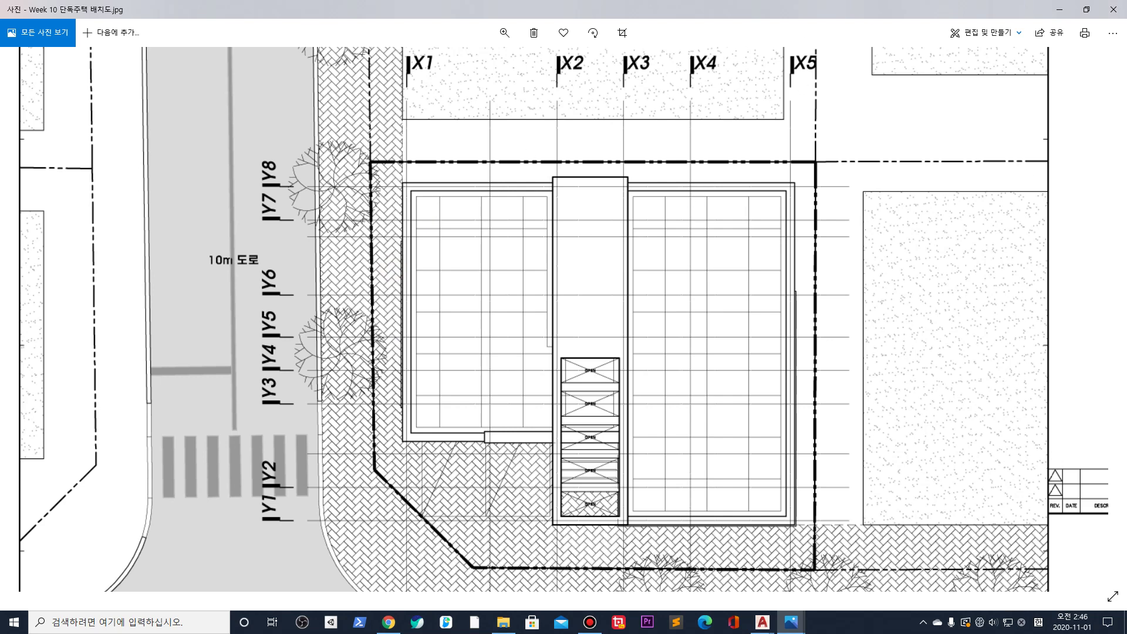
left_click(1060, 9)
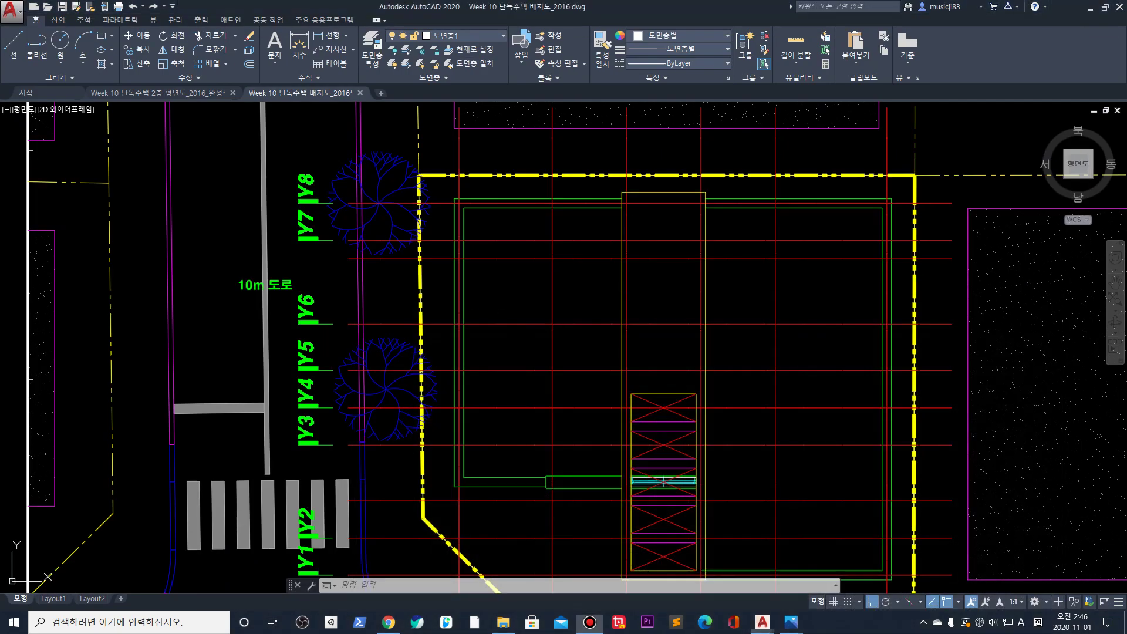
Make HAT the current layer and draw a rectangle along the inner wall faces of the western roof area
scroll(514, 210, "up", 4)
scroll(512, 224, "down", 6)
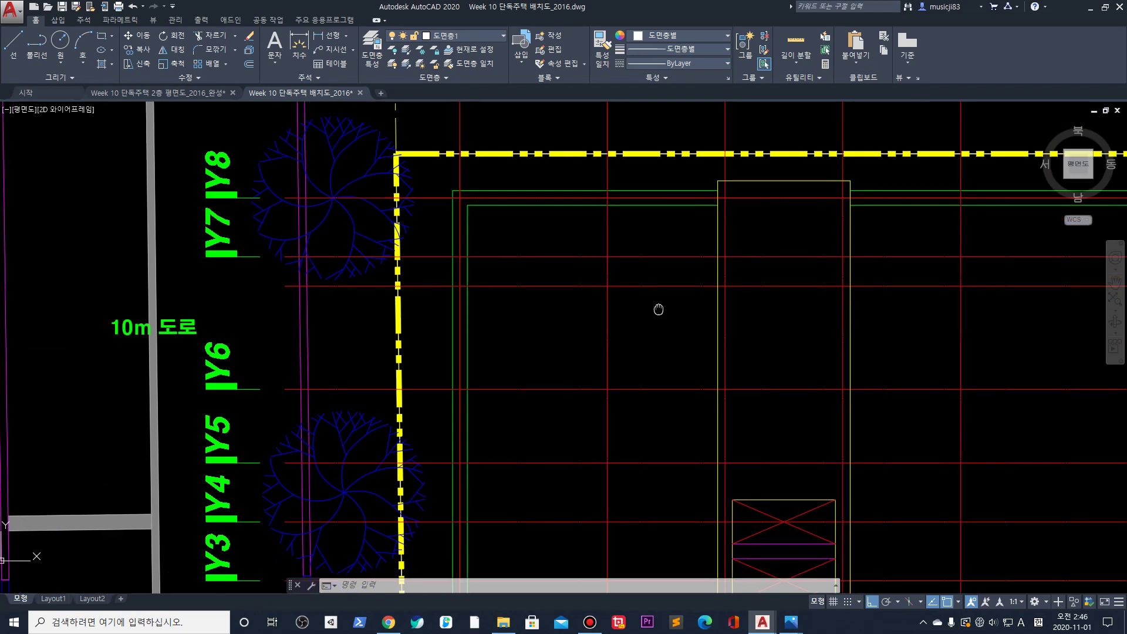
scroll(666, 266, "up", 2)
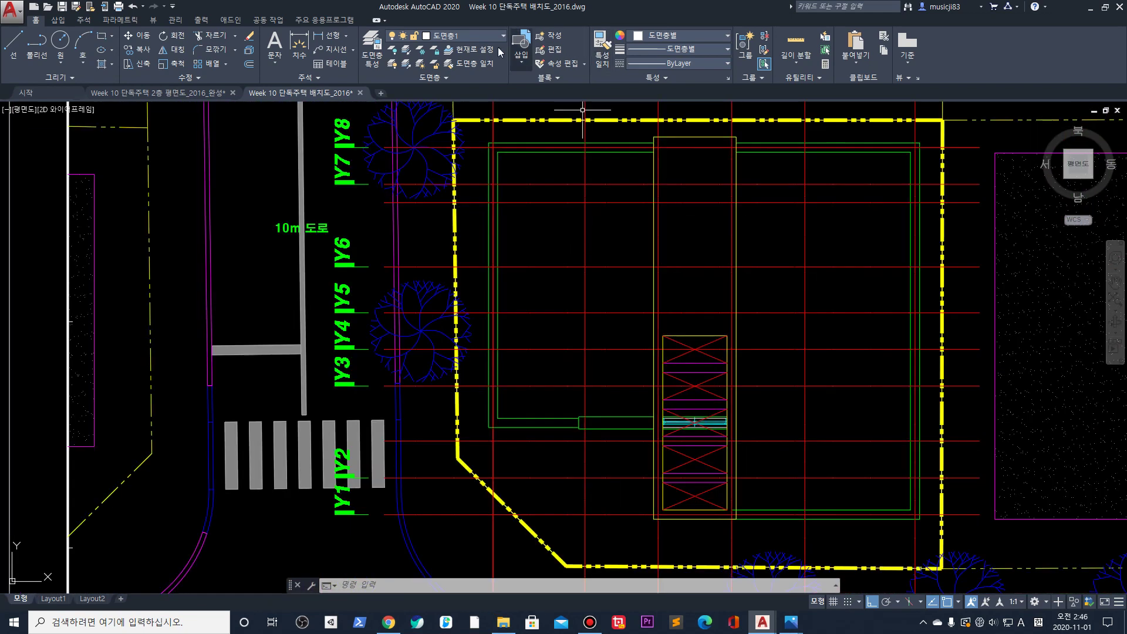
left_click(484, 37)
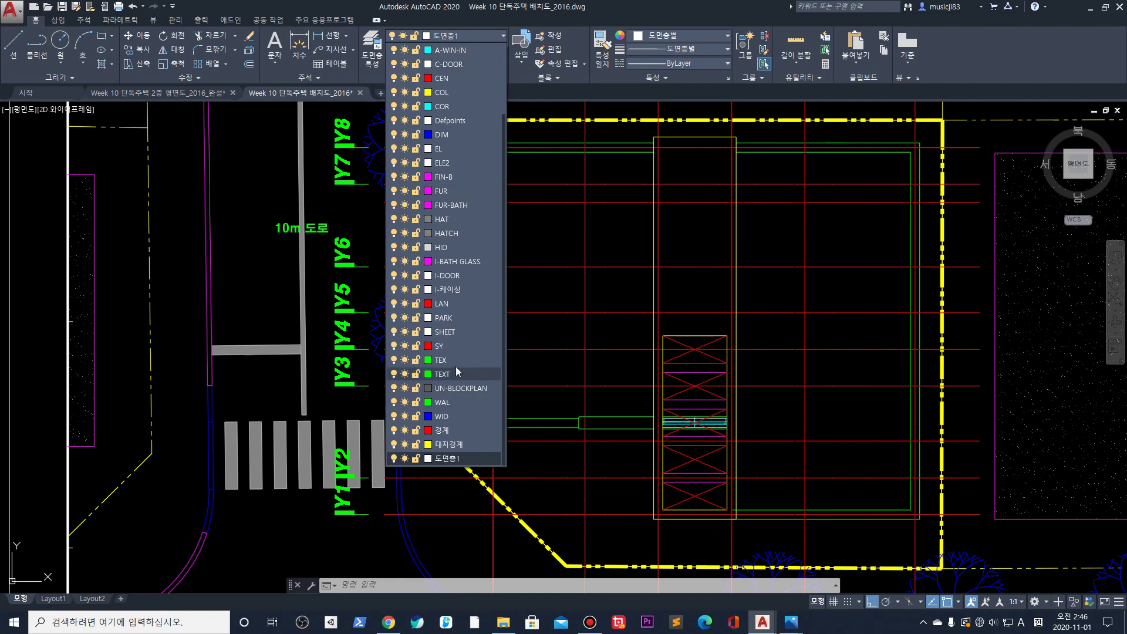
left_click(446, 219)
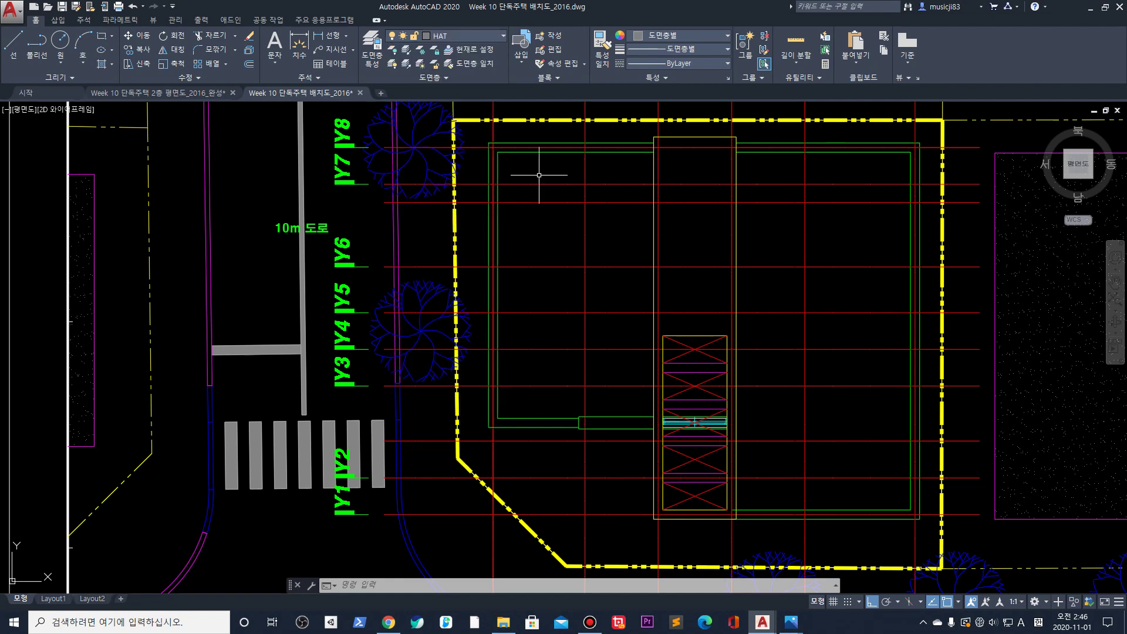
type("ec")
key("Return")
left_click(498, 151)
scroll(654, 434, "up", 2)
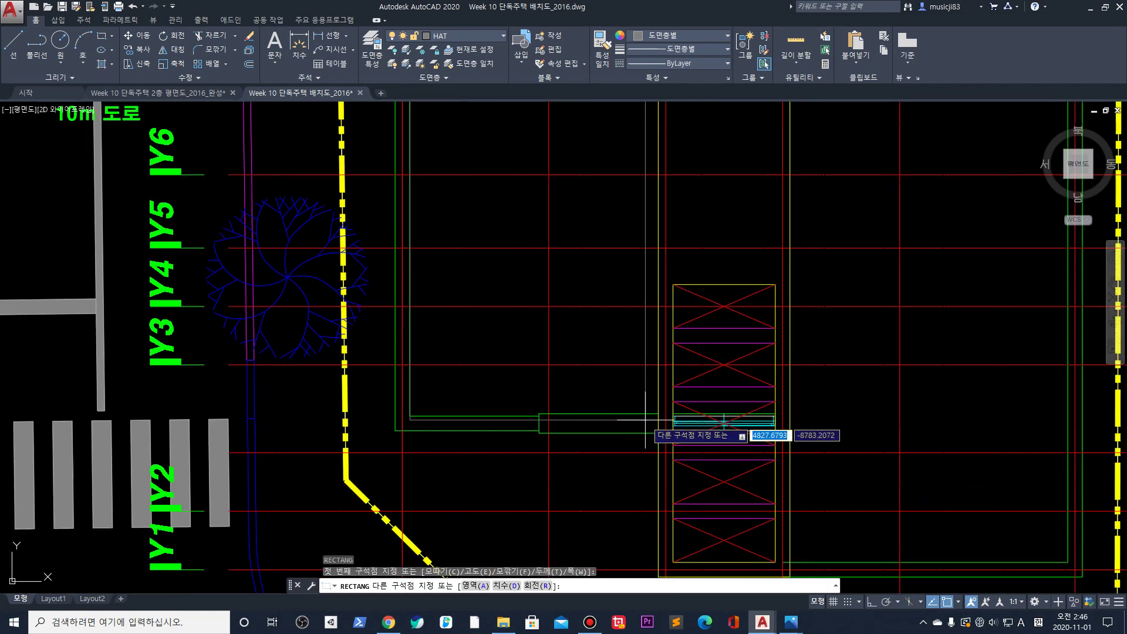
left_click(654, 417)
scroll(595, 296, "down", 3)
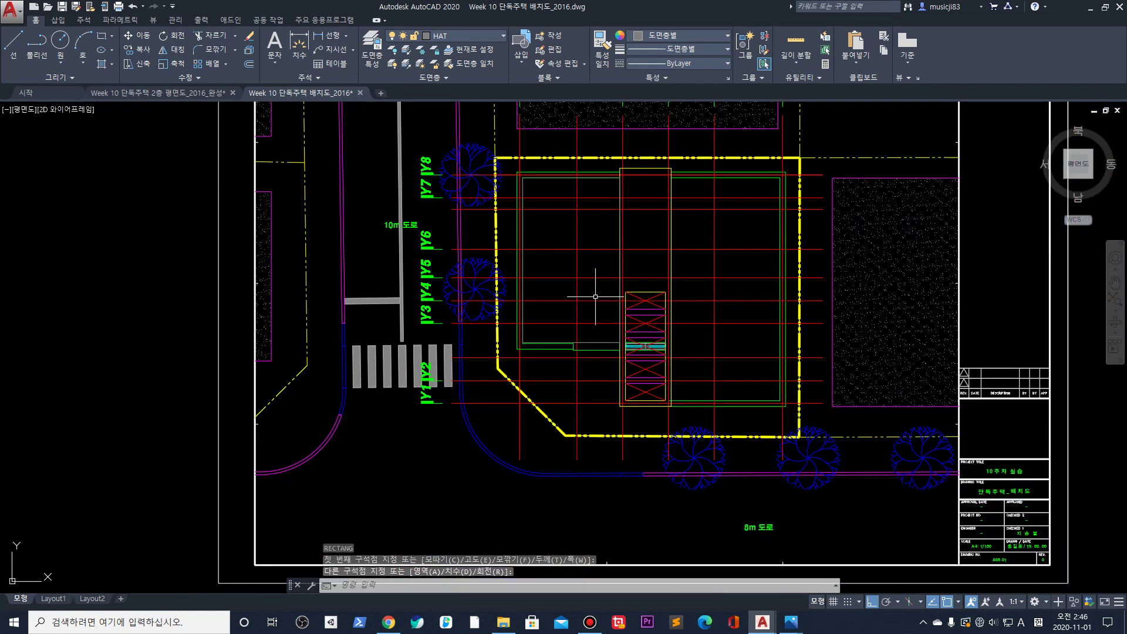
key("Escape")
Offset the western roof rectangle 200 inward and erase the original rectangle
scroll(558, 169, "up", 4)
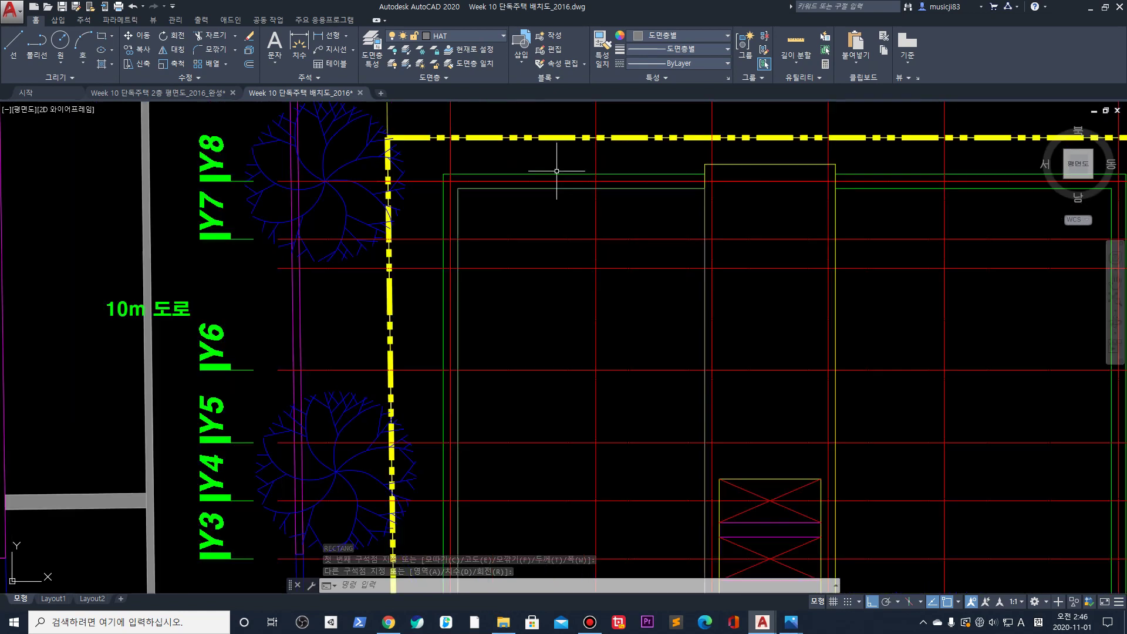
left_click(502, 189)
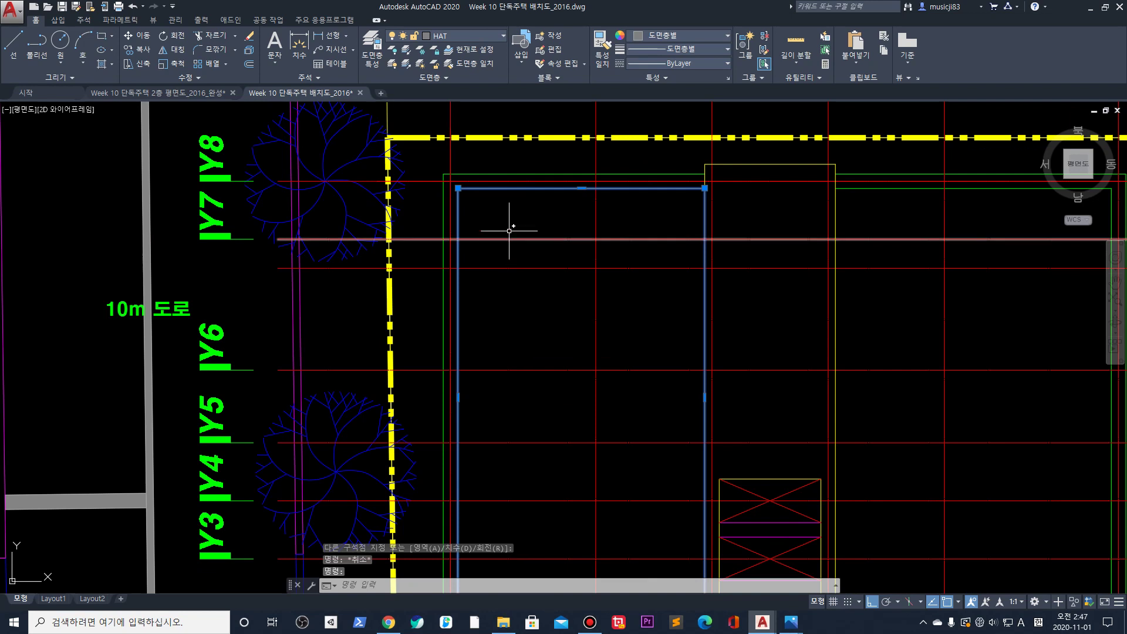
type("o")
key("Return")
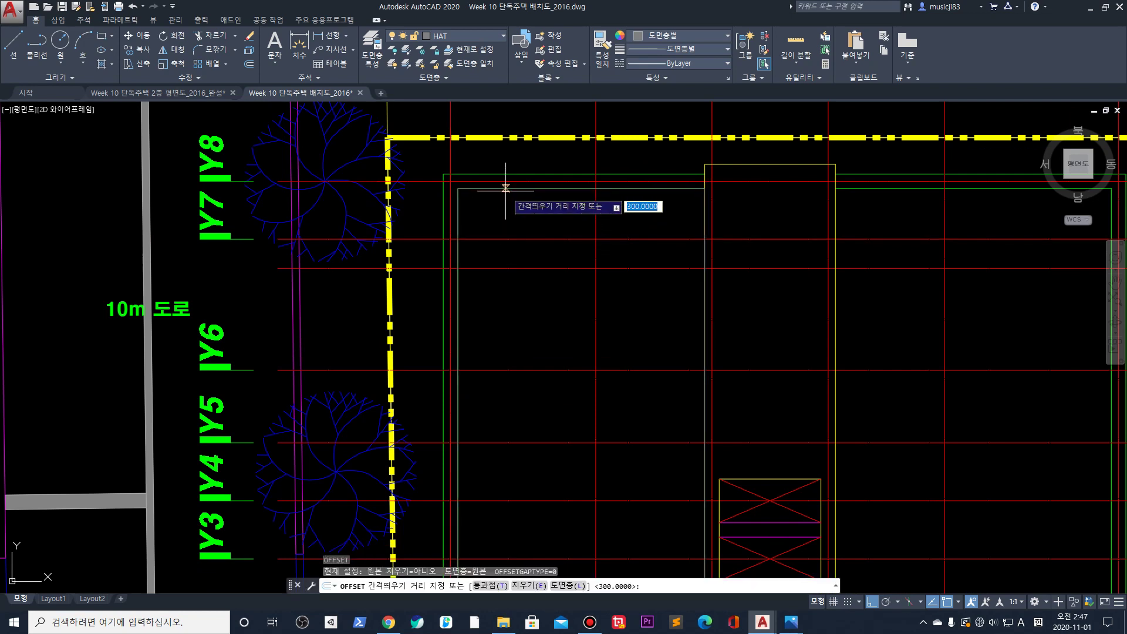
type("200")
key("Return")
left_click(505, 188)
left_click(504, 209)
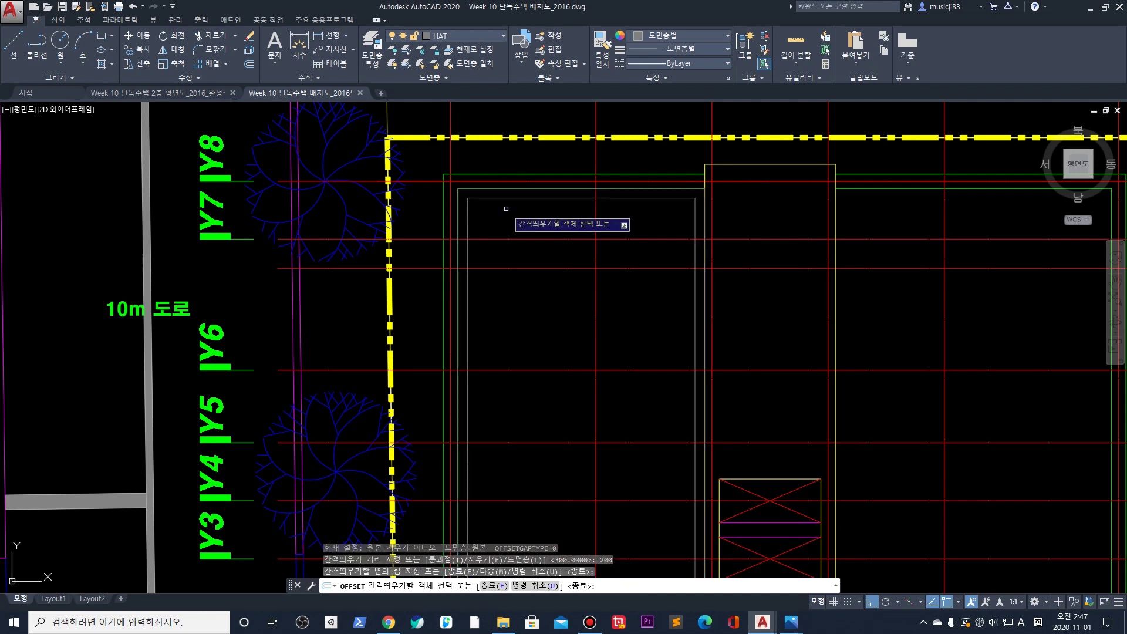
key("Escape")
left_click(491, 189)
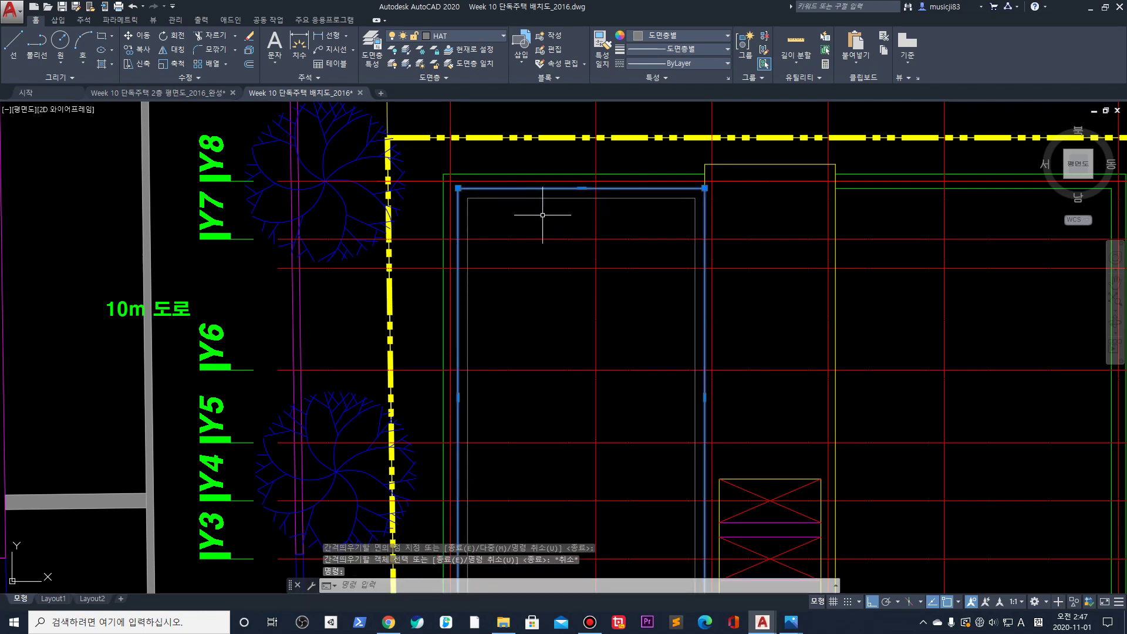
key("Delete")
Draw a rectangle along the inner wall faces of the eastern roof area
mouse_move(882, 357)
middle_mouse_down()
mouse_move(906, 312)
mouse_move(734, 294)
middle_mouse_up()
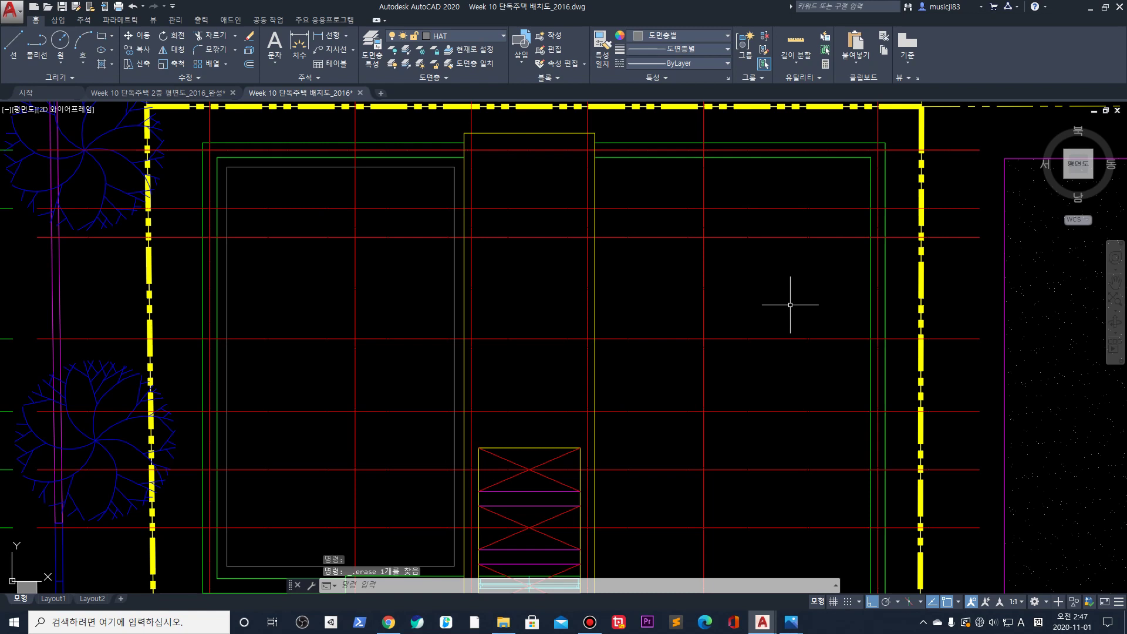
type("ㄱrec")
key("Return")
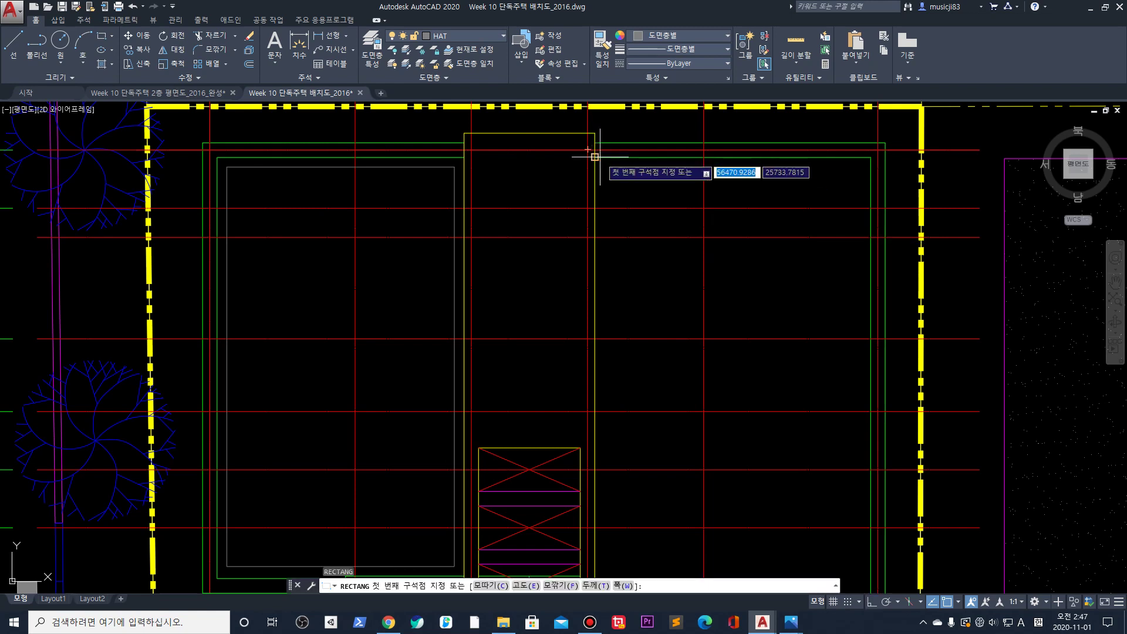
left_click(594, 133)
middle_click_drag(812, 410, 741, 233)
scroll(741, 233, "down", 2)
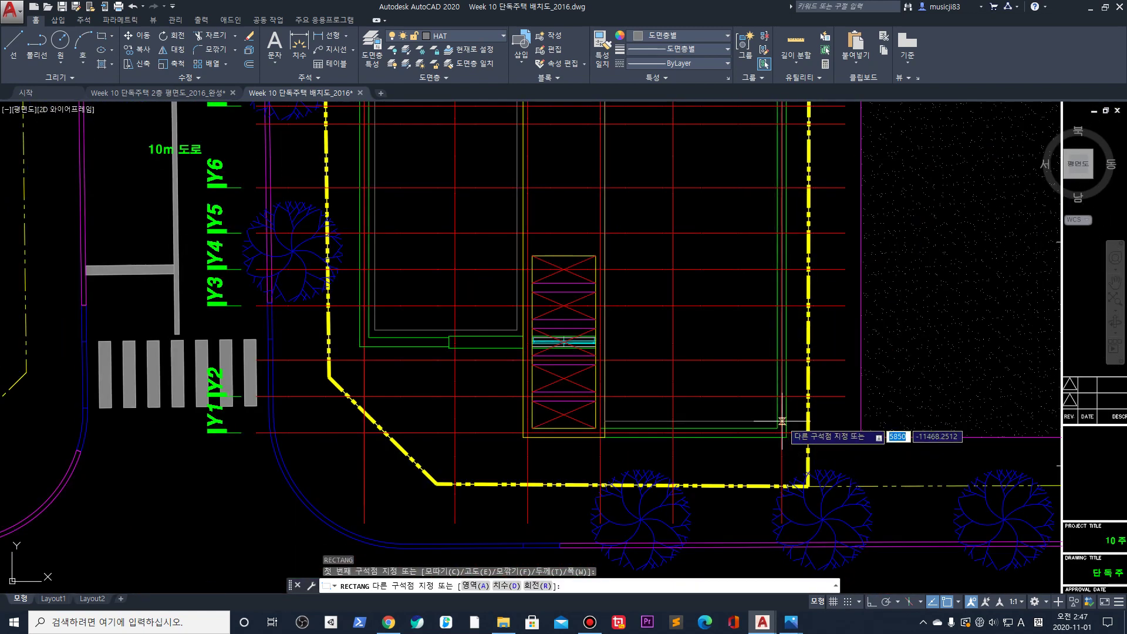
left_click(784, 433)
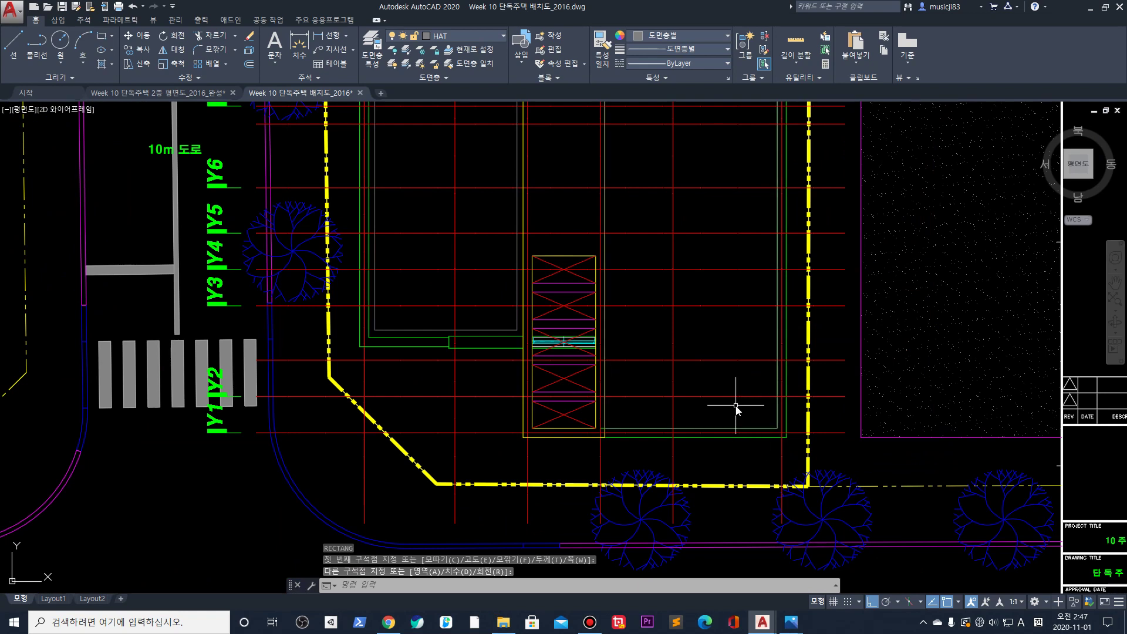
Offset the eastern roof rectangle 200 inward and erase the original rectangle
type("o")
key("Return")
key("Return")
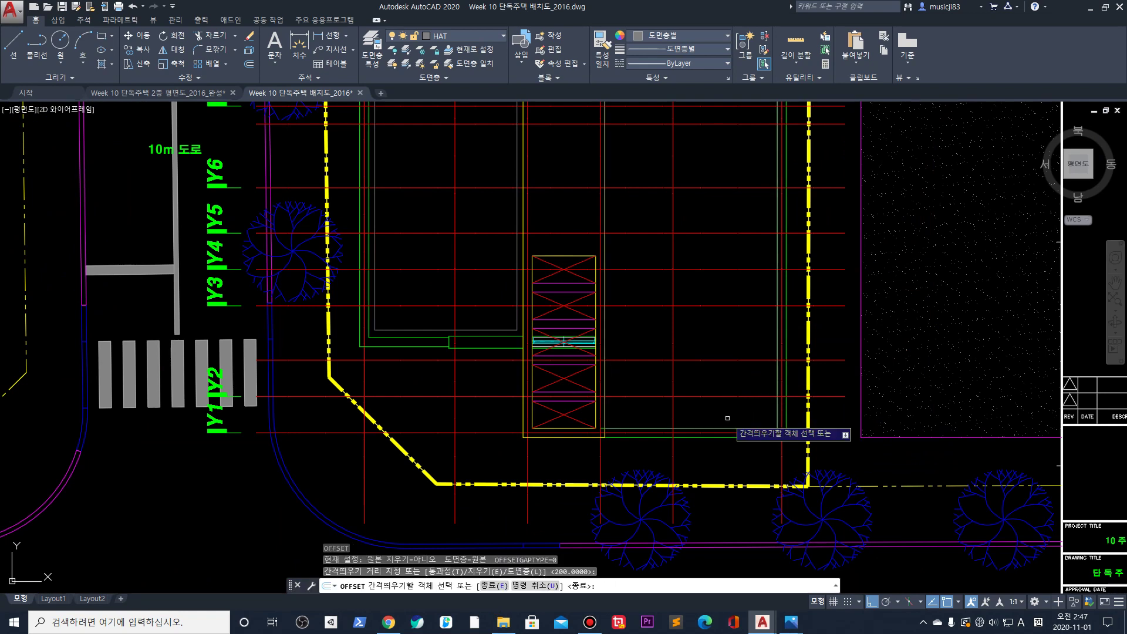
left_click(692, 427)
left_click(713, 397)
key("Escape")
left_click(629, 427)
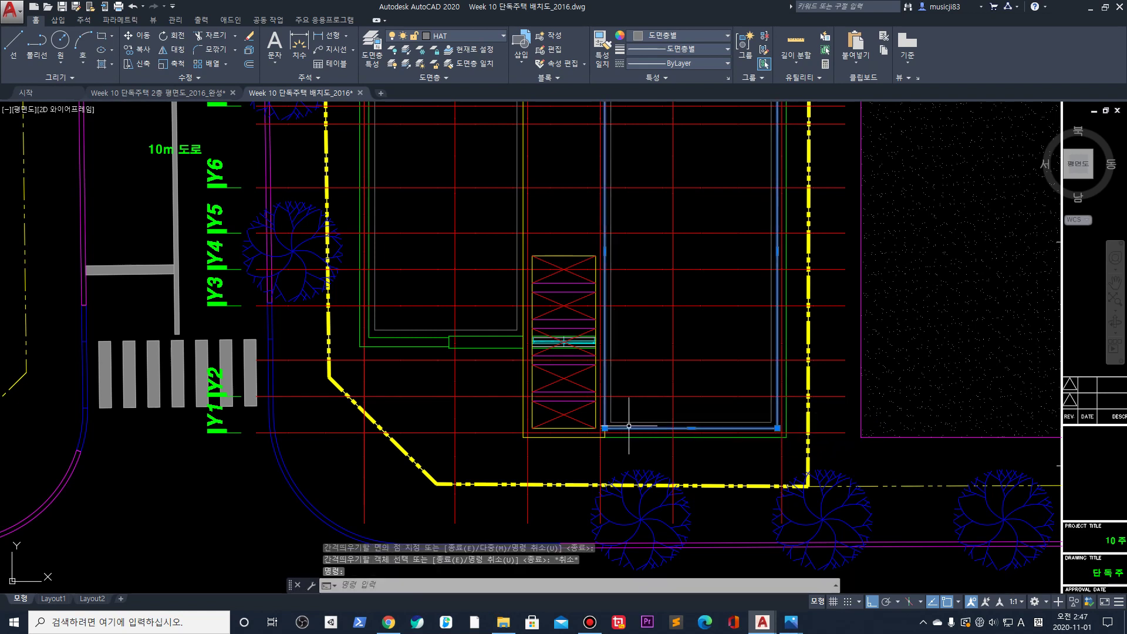
key("Delete")
scroll(624, 415, "down", 2)
scroll(604, 259, "up", 5)
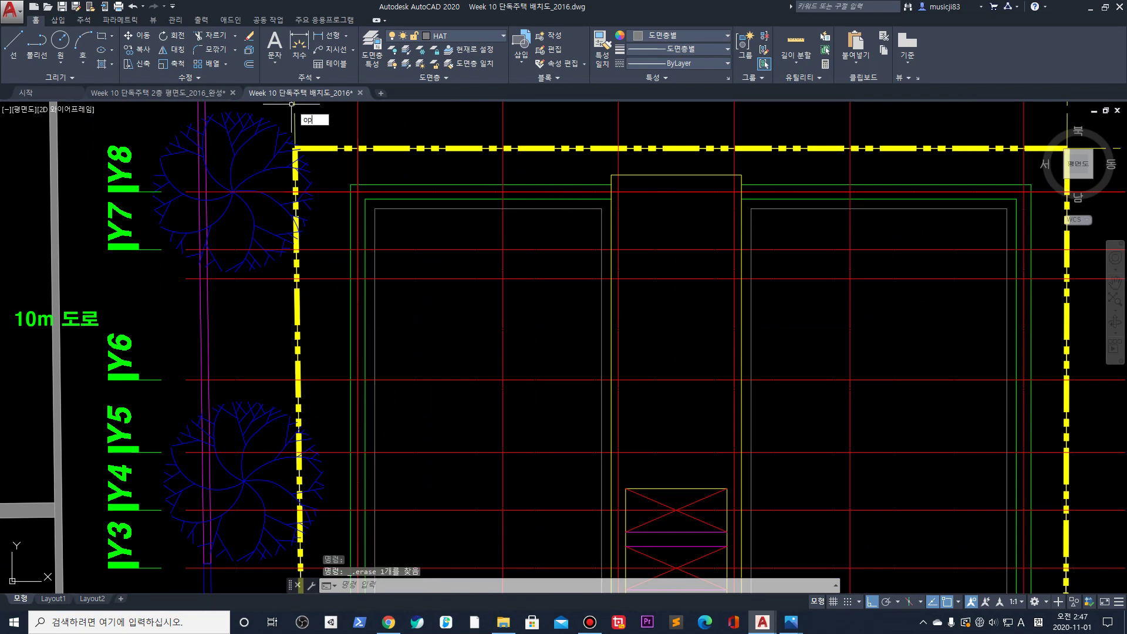
Open Options and copy the first support file search path, ending in AutoCAD 2020\R23.1\kor\support
type("OP")
key("Return")
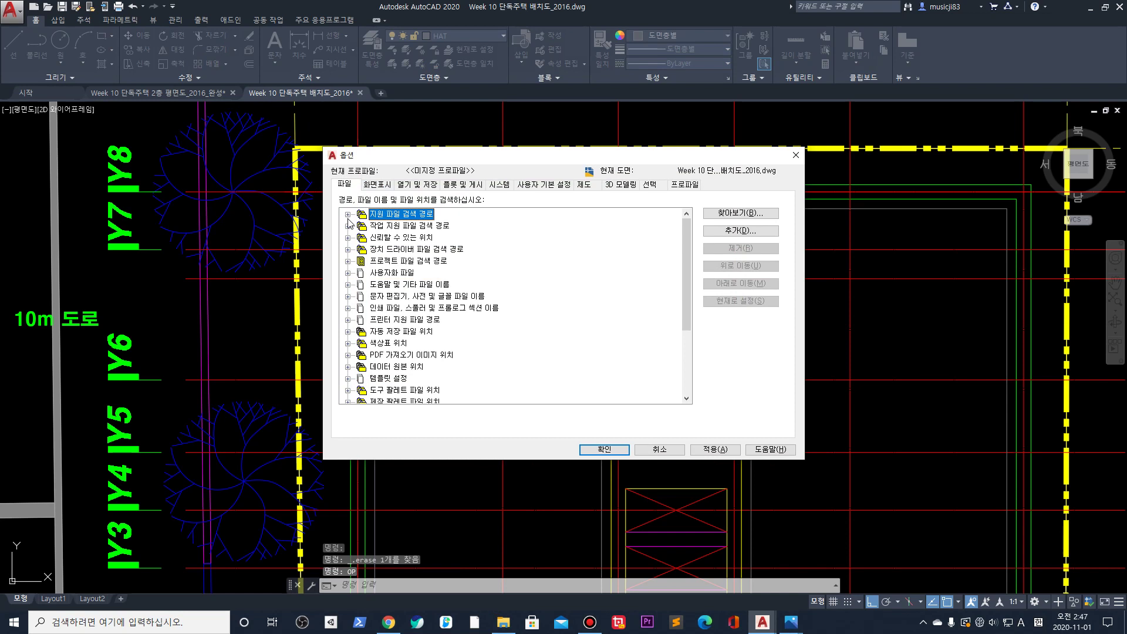
left_click(348, 215)
left_click(436, 228)
left_click(458, 226)
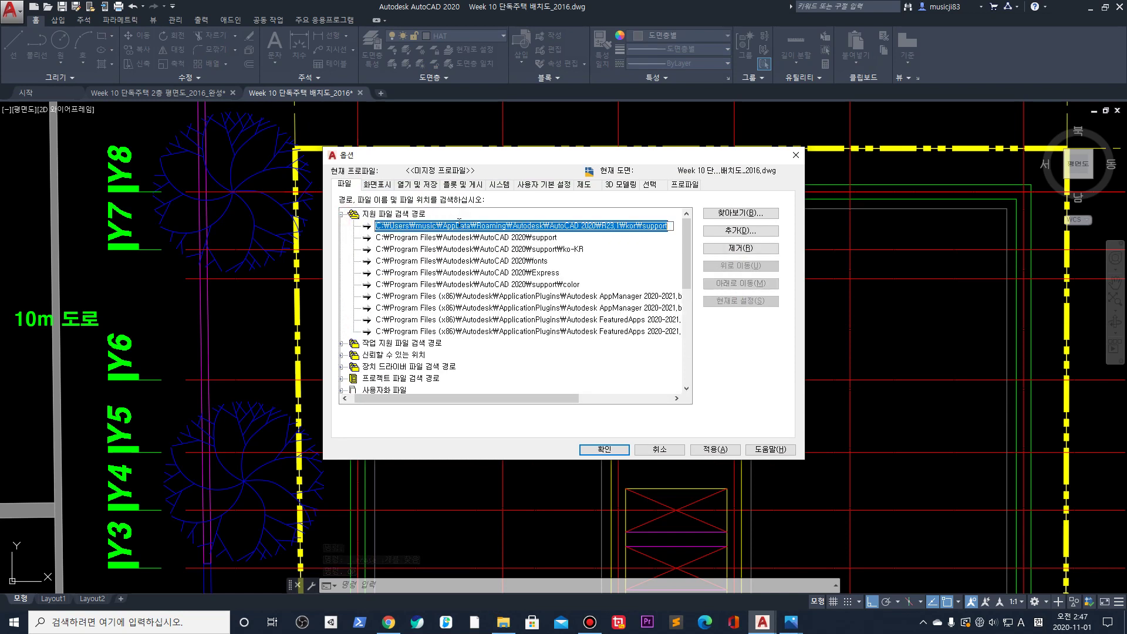
key("Escape")
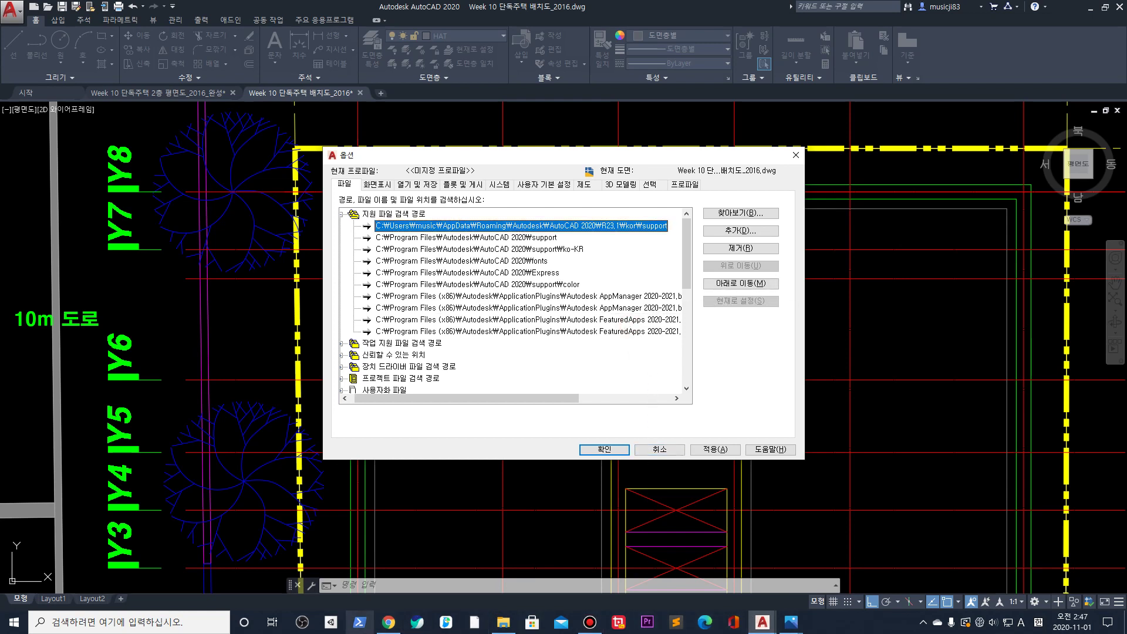
Switch to File Explorer and go to the copied AutoCAD 2020\R23.1\kor\support folder
mouse_move(514, 626)
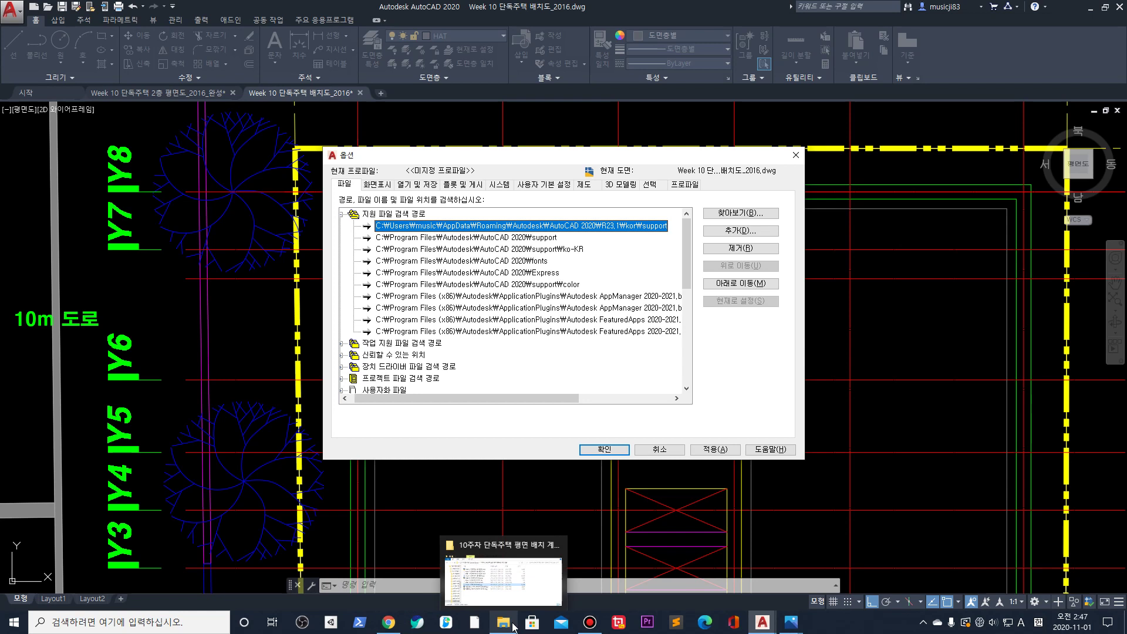
left_click(512, 592)
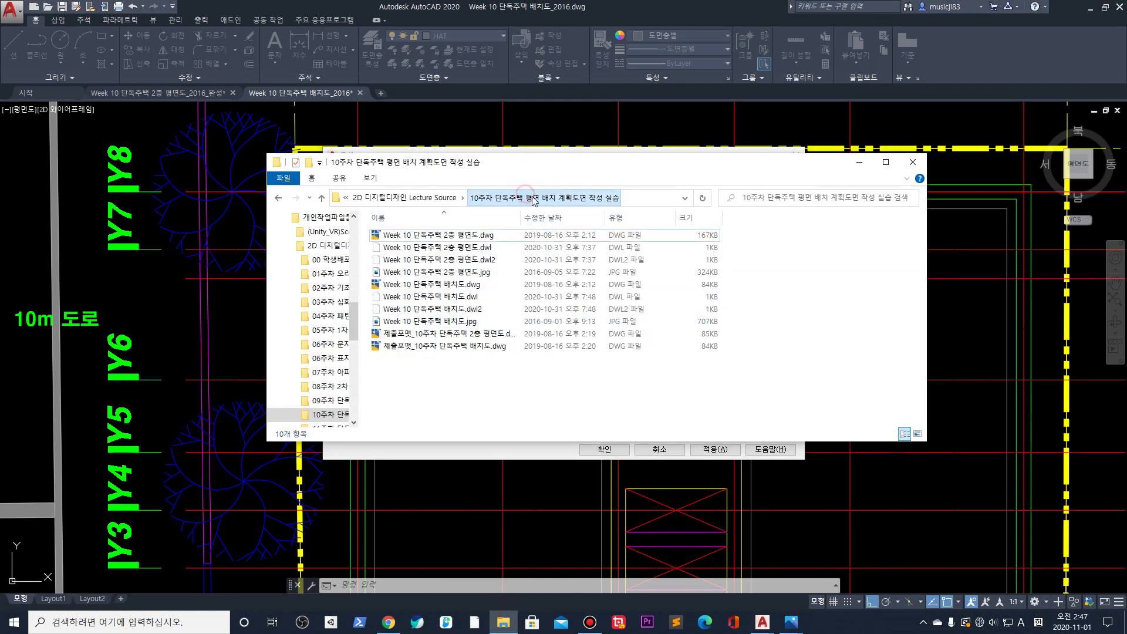
left_click(630, 204)
type("C:\\Users\\music\\AppData\\Roaming\\Autodesk\\AutoCAD 2020\\R23.1\\kor\\support")
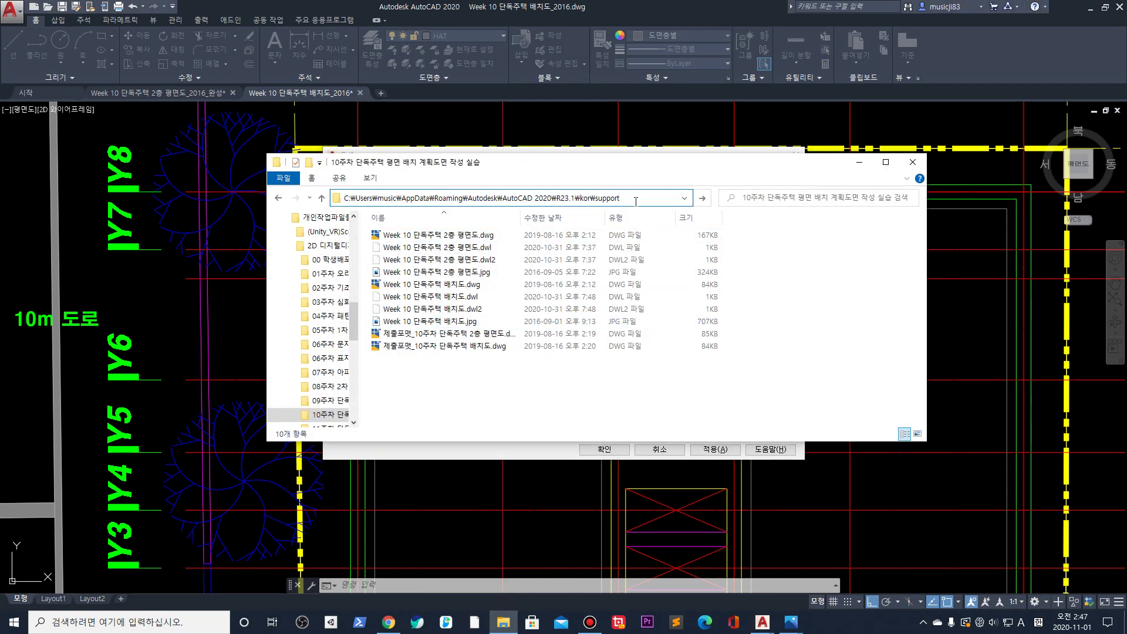
key("Return")
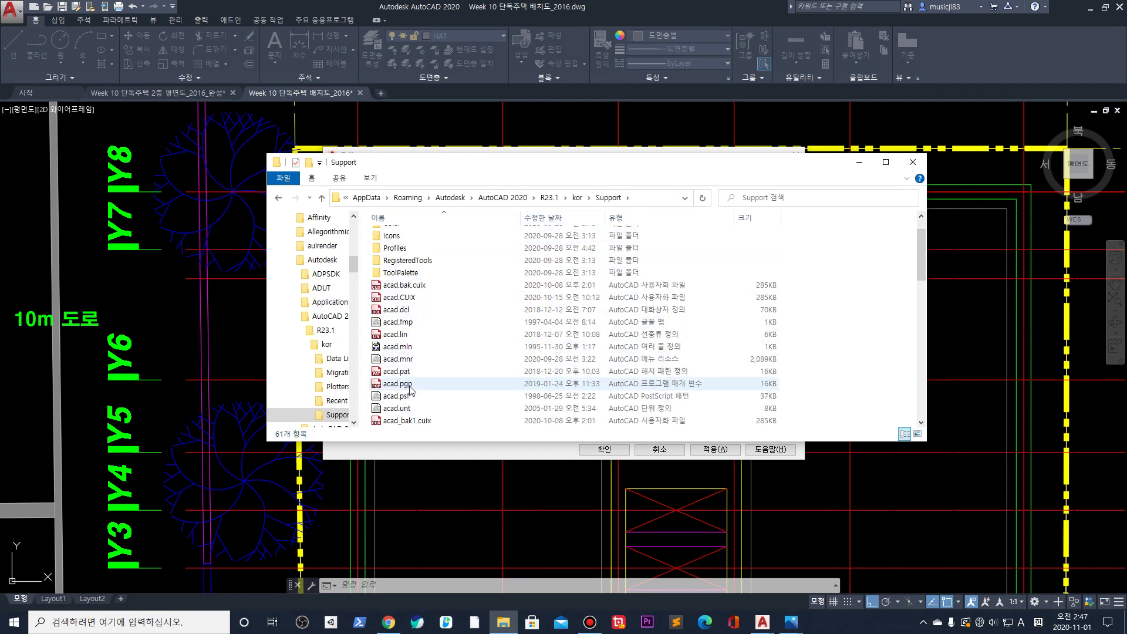
Open the hatch pattern file acadiso.pat from the Support folder with Notepad (메모장)
scroll(414, 384, "down", 2)
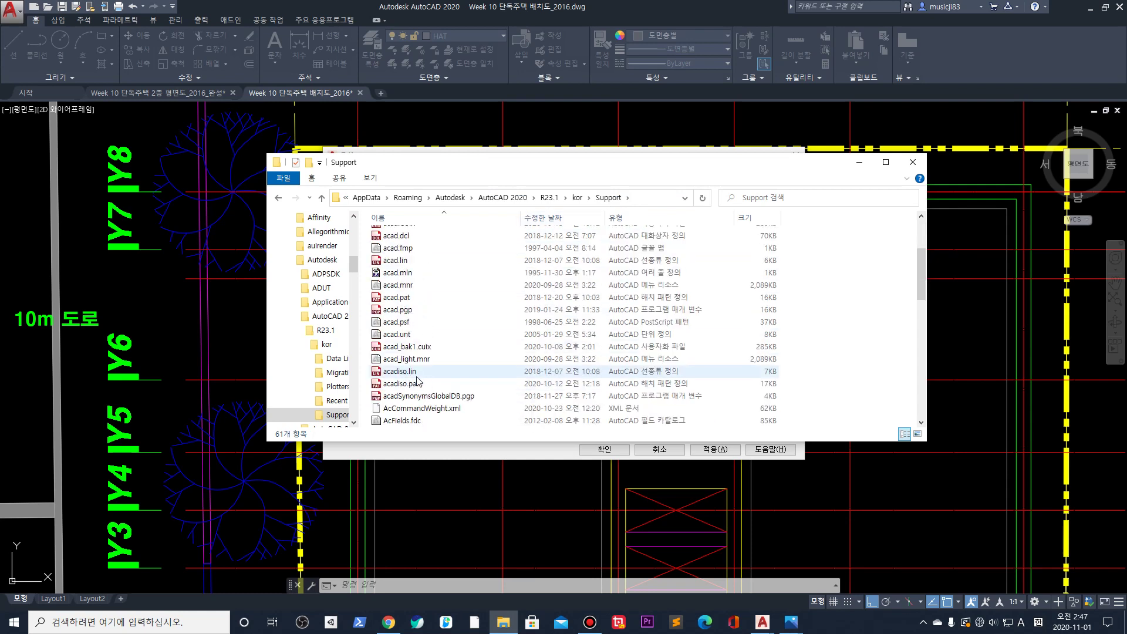
scroll(422, 392, "down", 2)
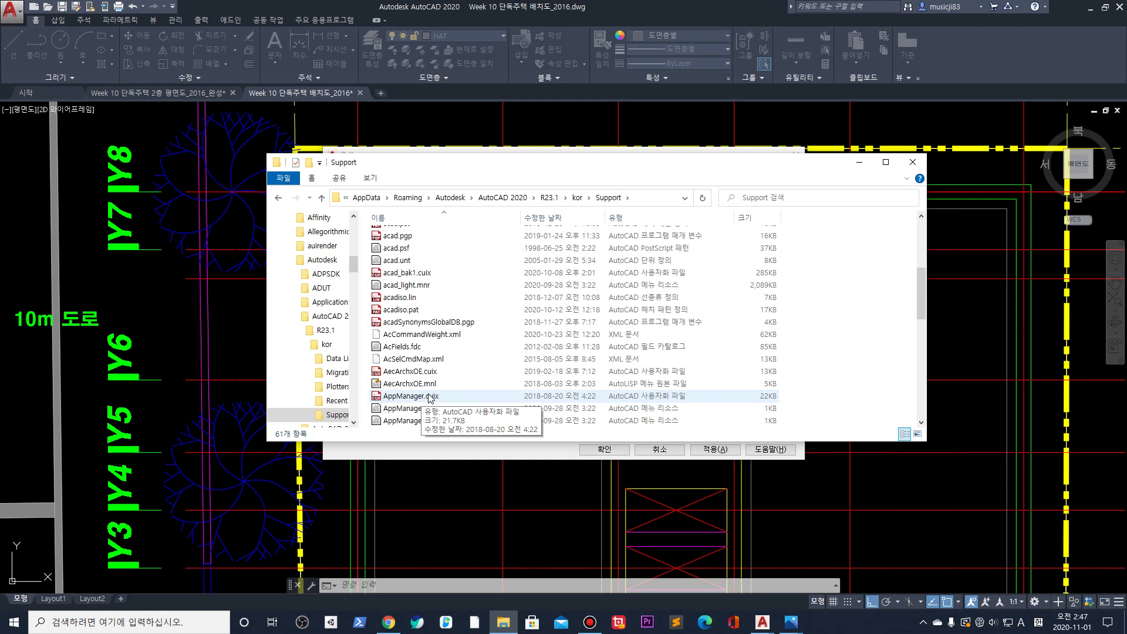
scroll(432, 398, "up", 1)
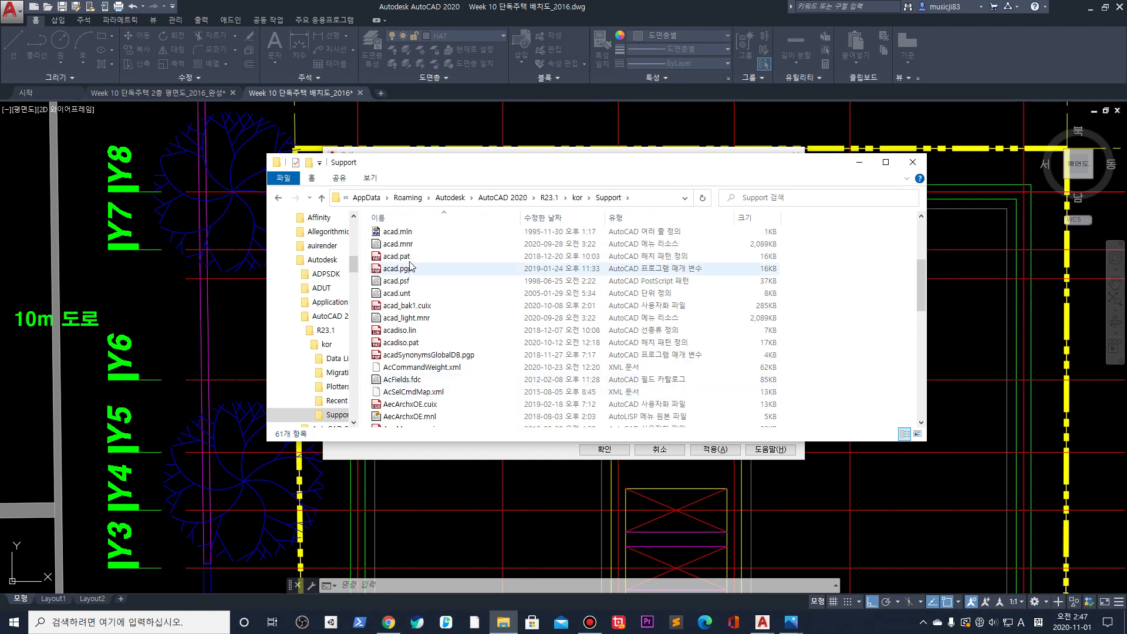
left_click(416, 343)
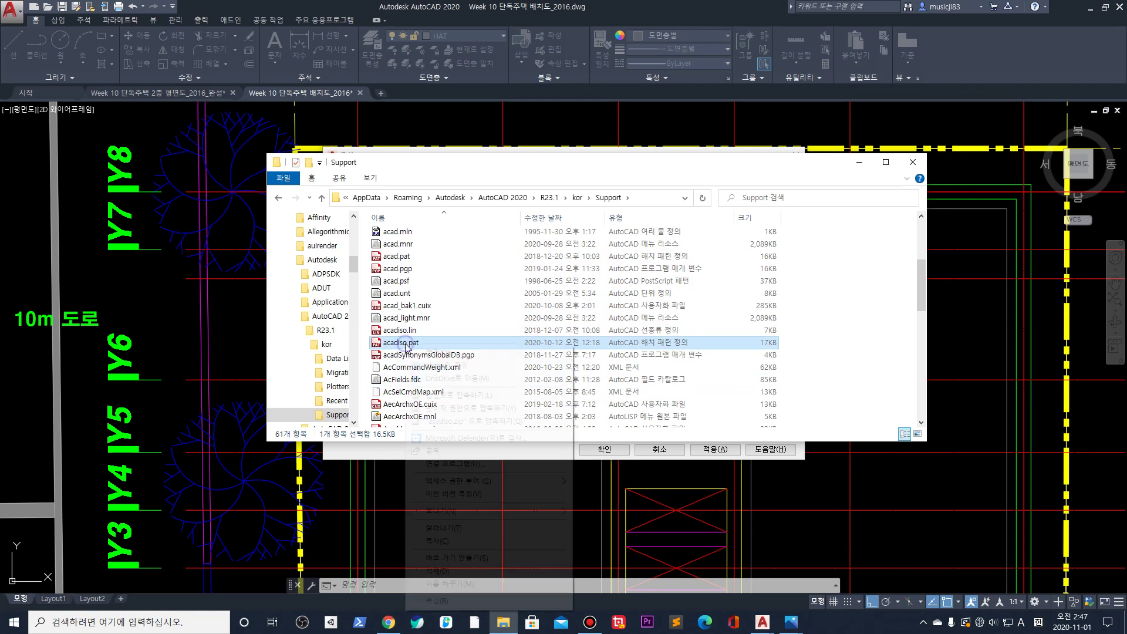
right_click(405, 345)
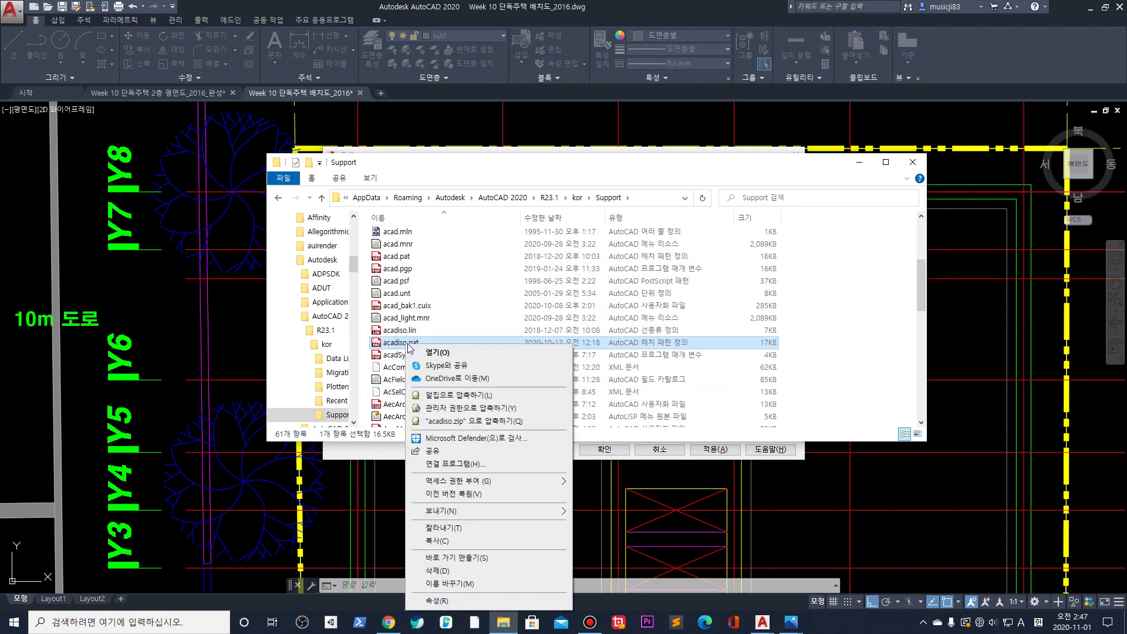
left_click(485, 465)
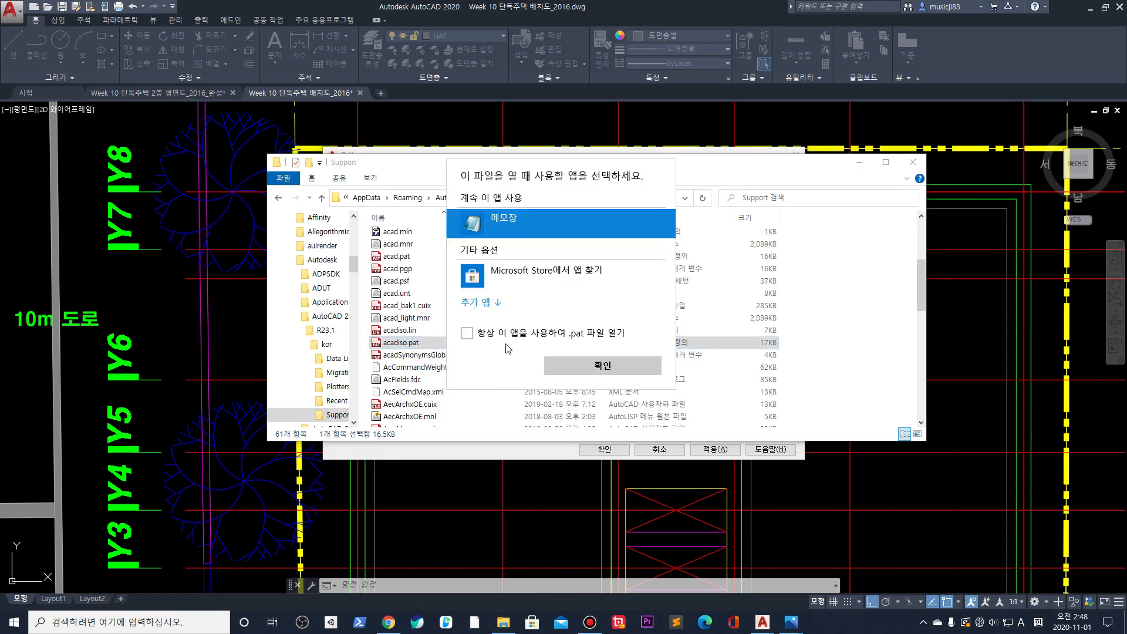
left_click(667, 365)
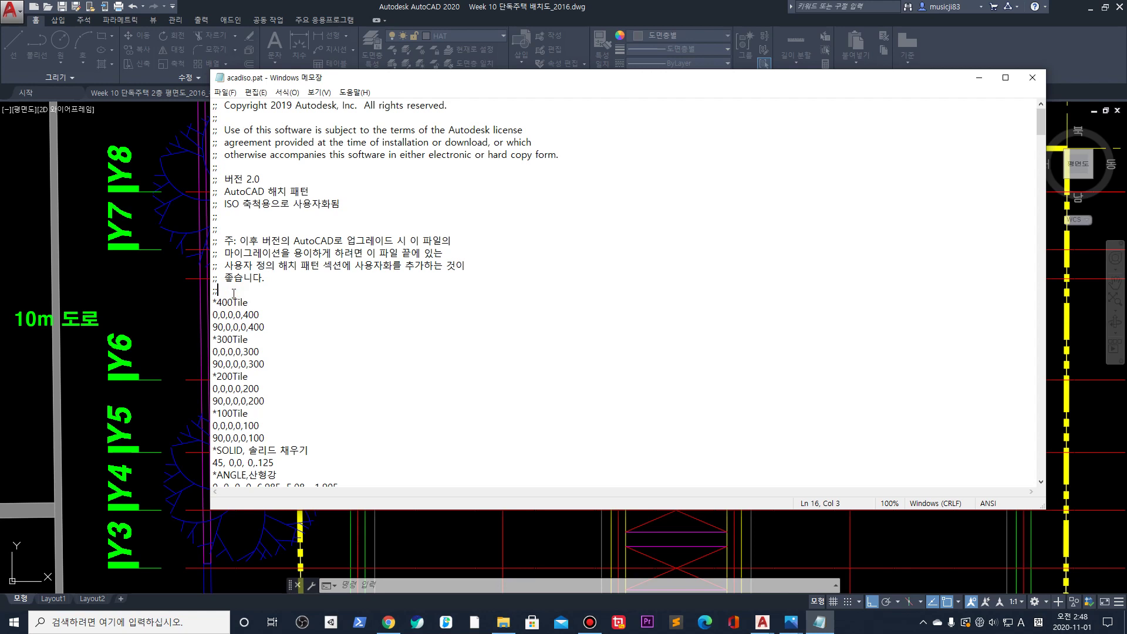
Add a *1500Tile definition above *400Tile with the lines 0,0,0,0,1500 and 90,0,0,0,1500, and save acadiso.pat
key("Return")
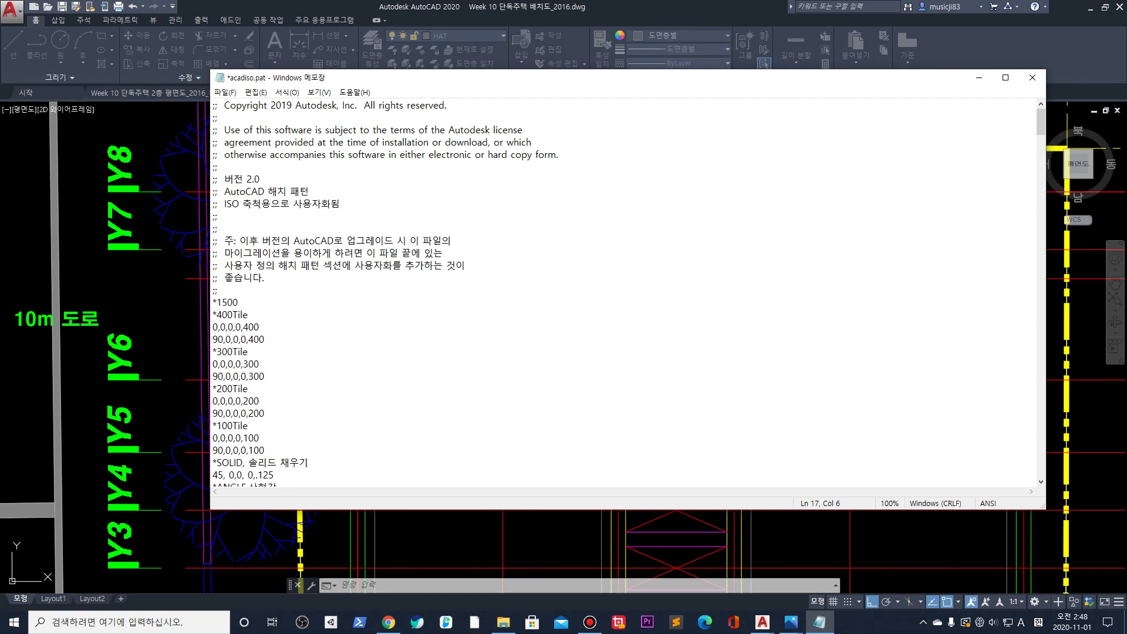
type("*1500Tile")
key("Return")
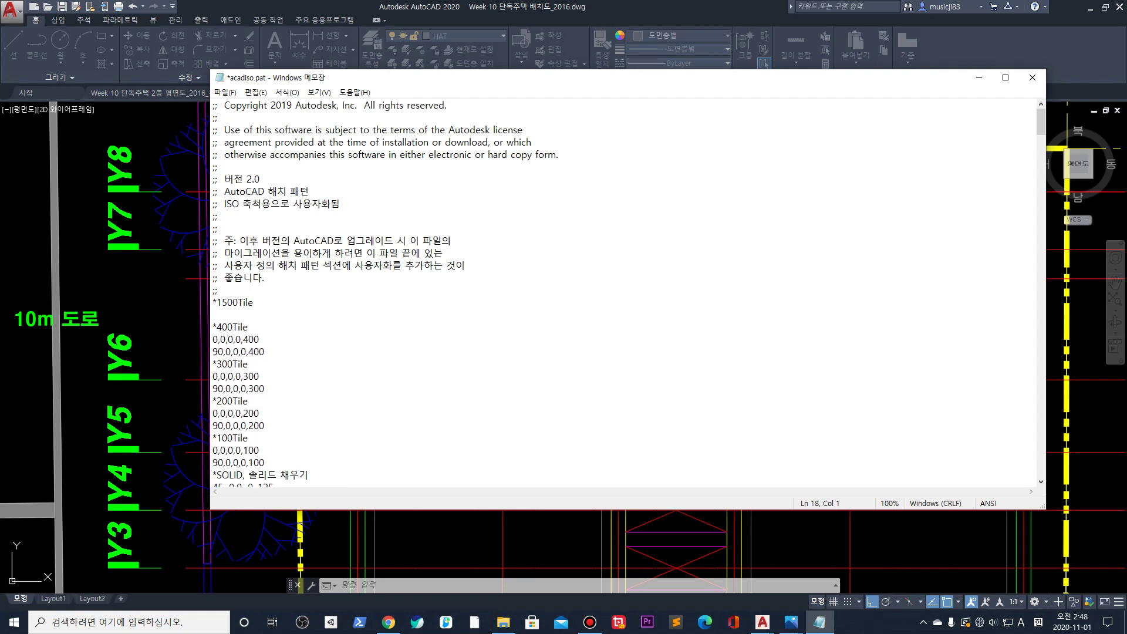
left_click_drag(208, 349, 194, 343)
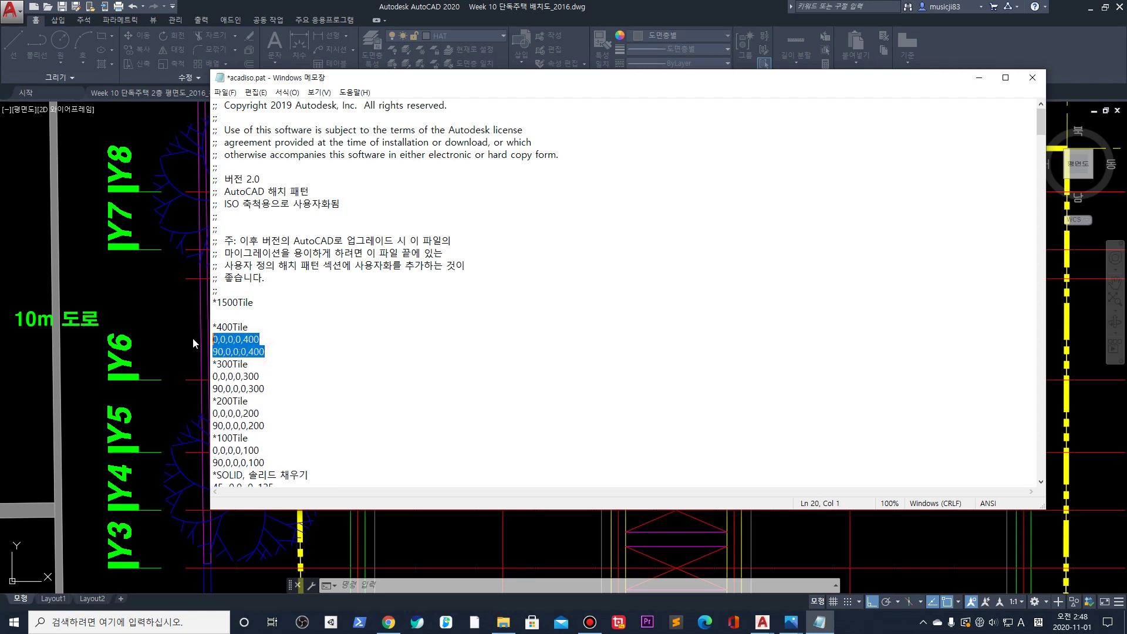
left_click(229, 312)
type("0,0,0,0,400 90,0,0,0,400")
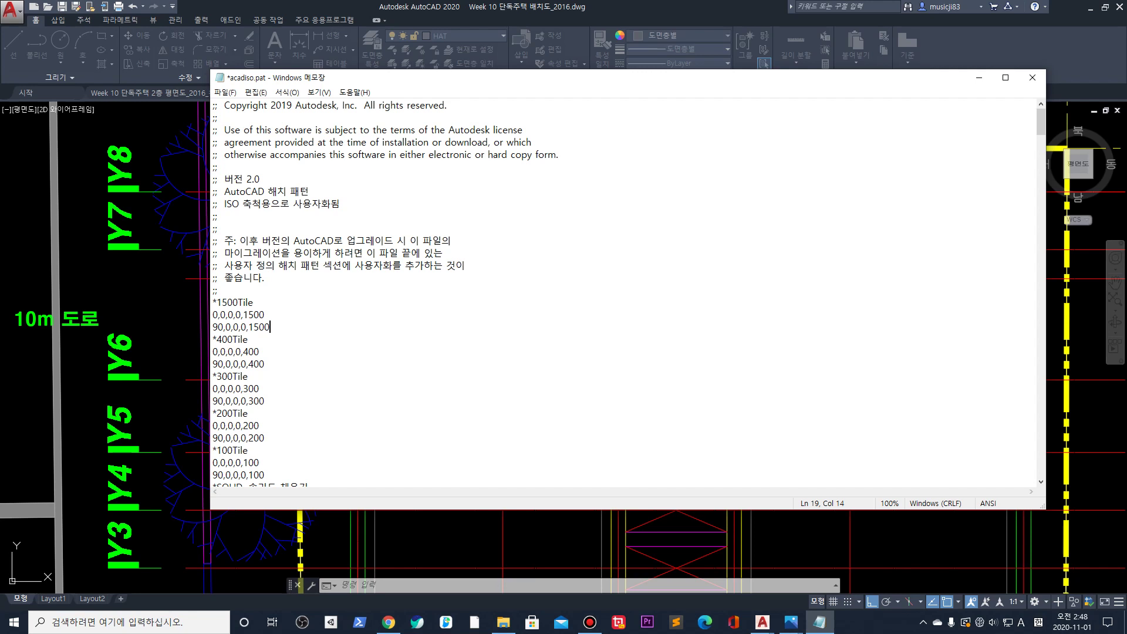
key("ctrl+s")
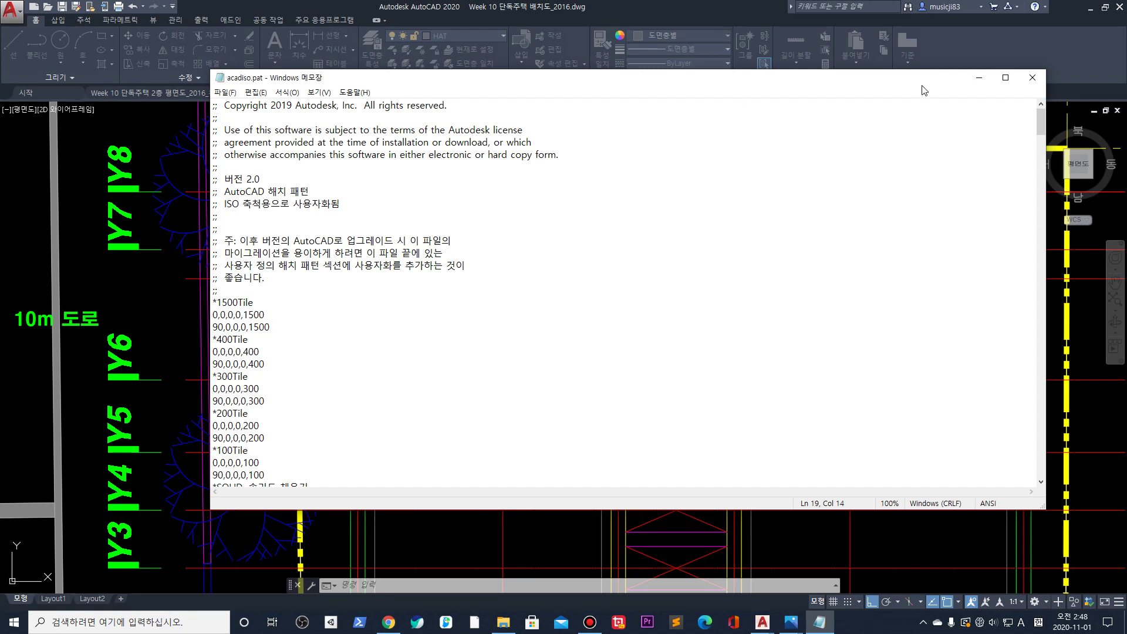
Close the pattern file and the support folder window, and accept the Options dialog in AutoCAD
left_click(1032, 78)
left_click(859, 162)
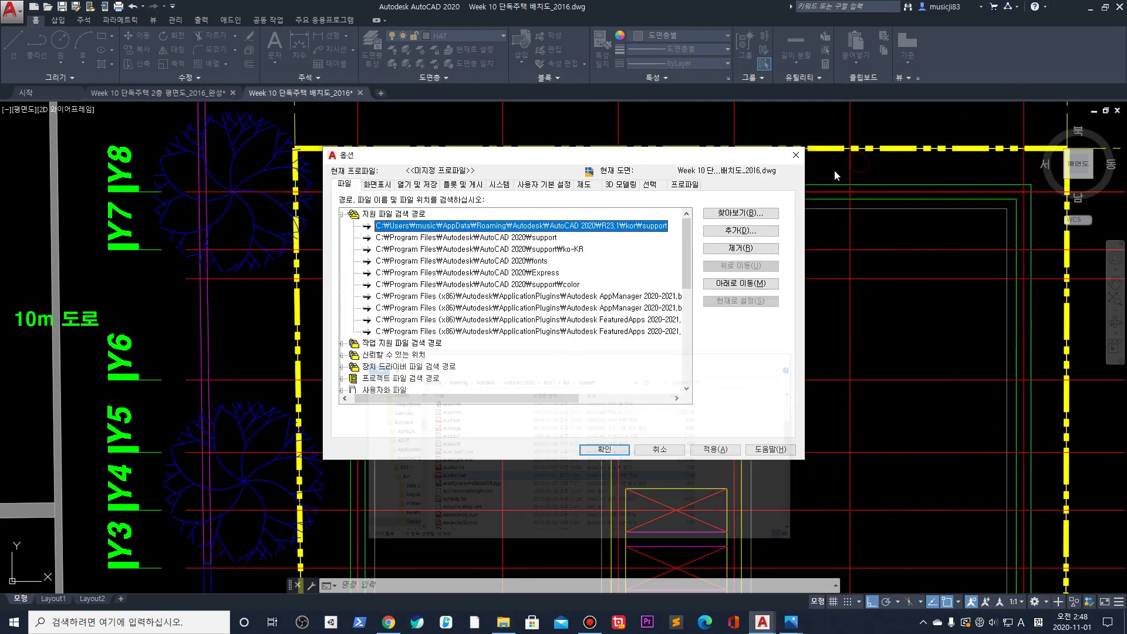
left_click(599, 450)
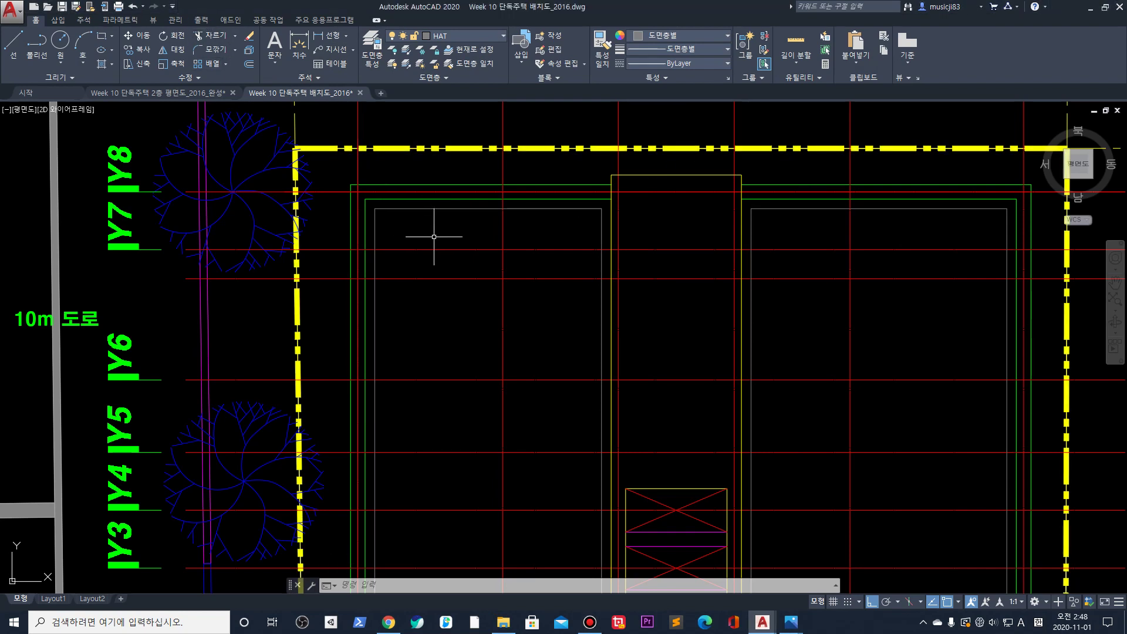
key("Return")
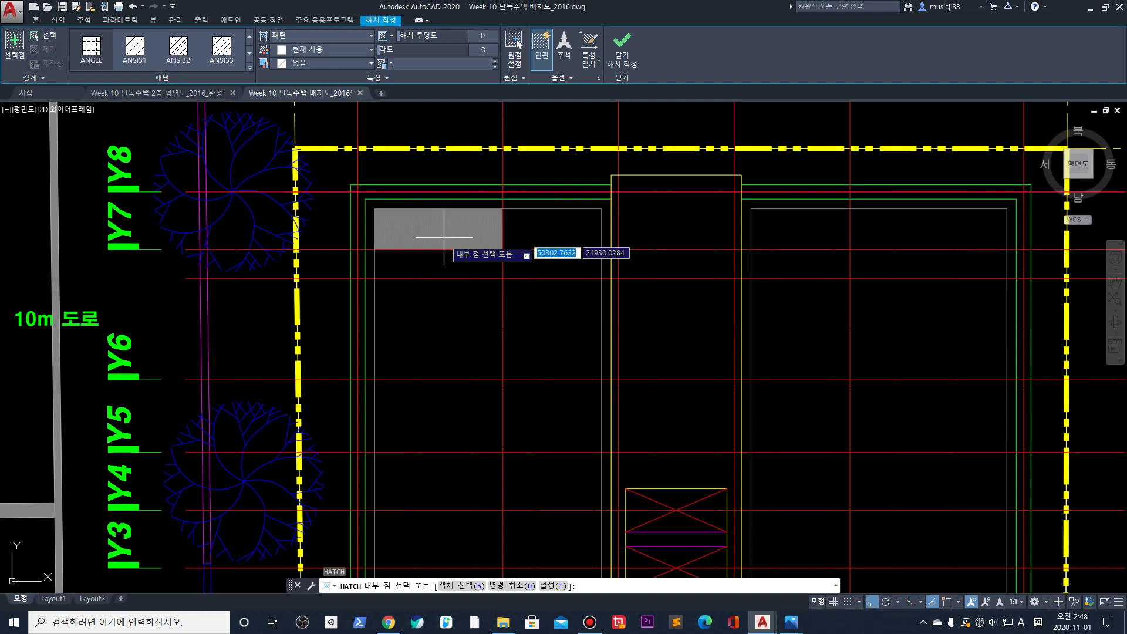
key("Escape")
scroll(442, 237, "down", 2)
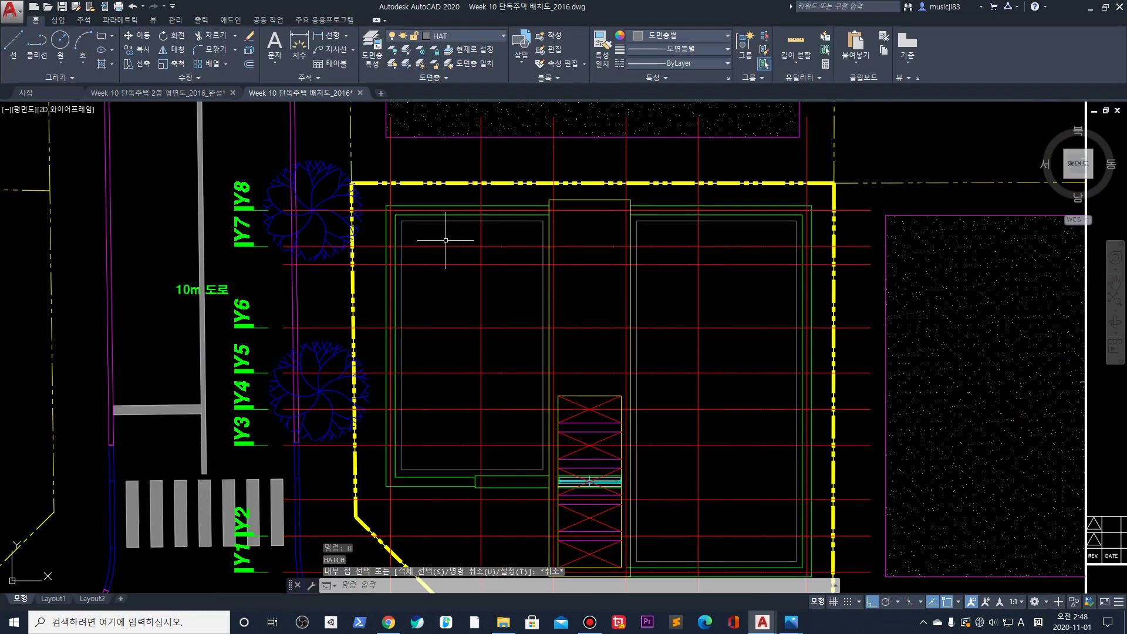
scroll(441, 232, "up", 2)
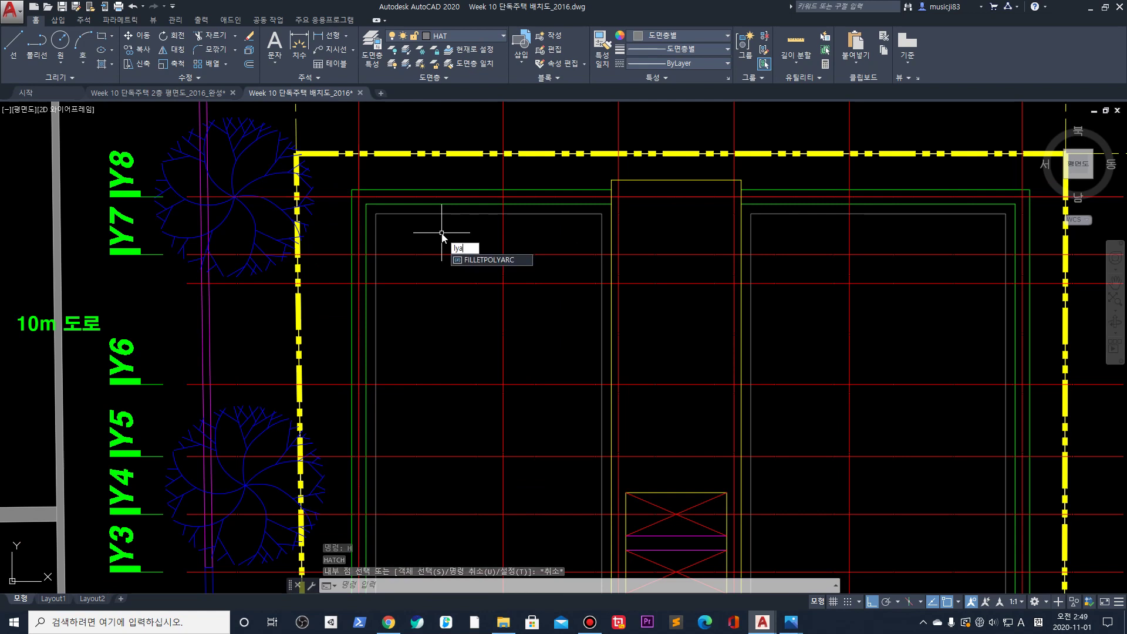
key("Escape")
Explode the inner offset rectangle of the western roof into separate lines
scroll(622, 314, "down", 2)
scroll(611, 311, "up", 5)
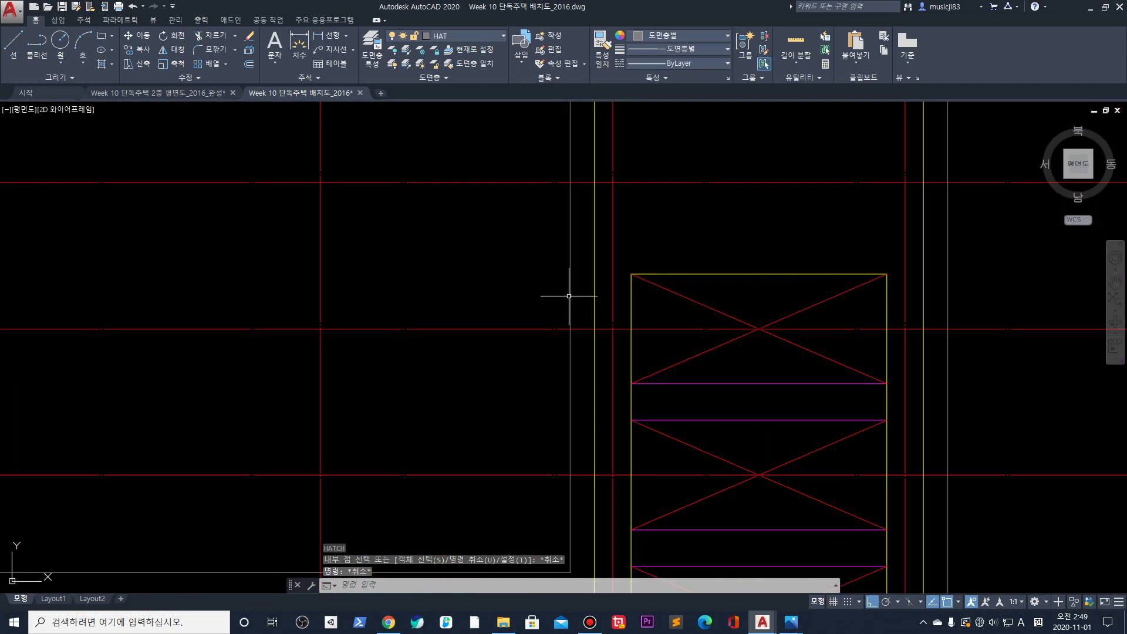
left_click(568, 297)
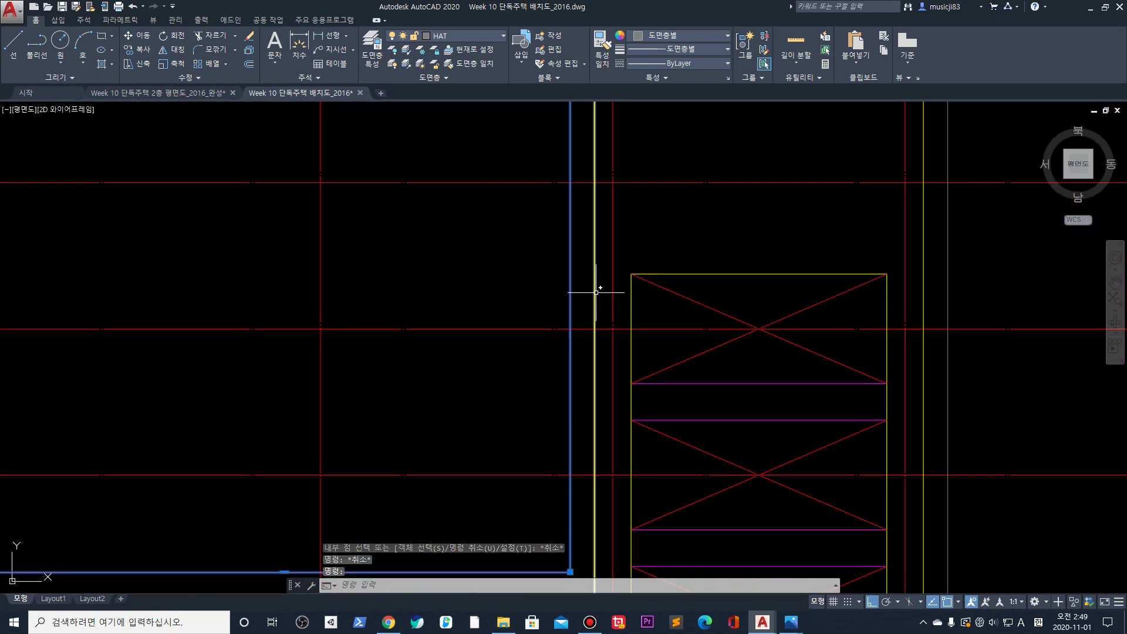
mouse_move(596, 291)
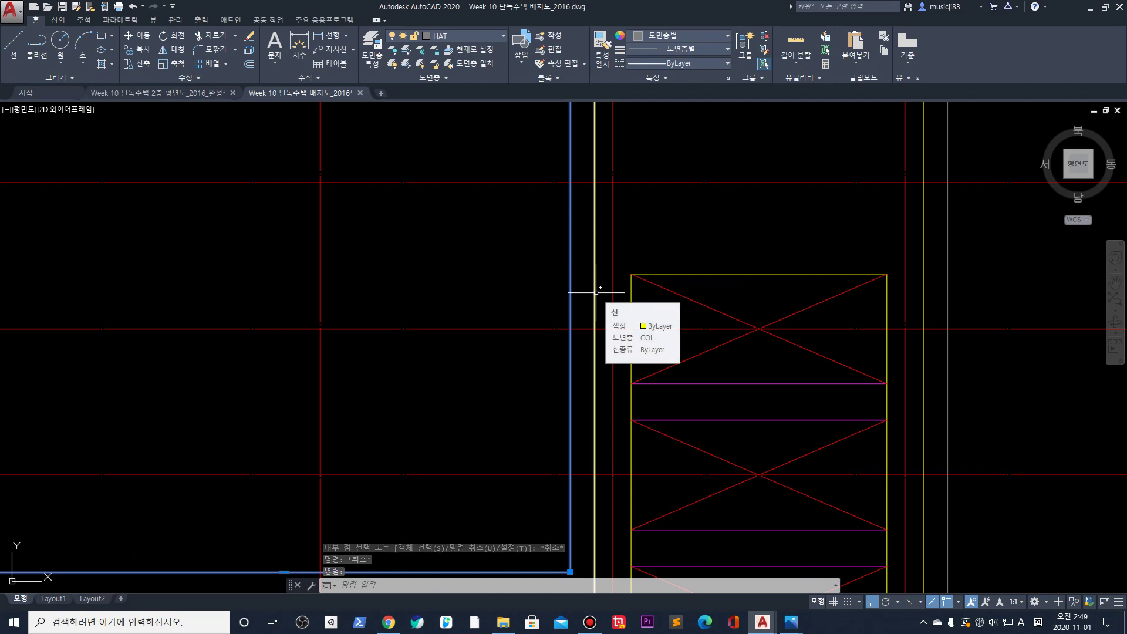
middle_click_drag(608, 323, 600, 265)
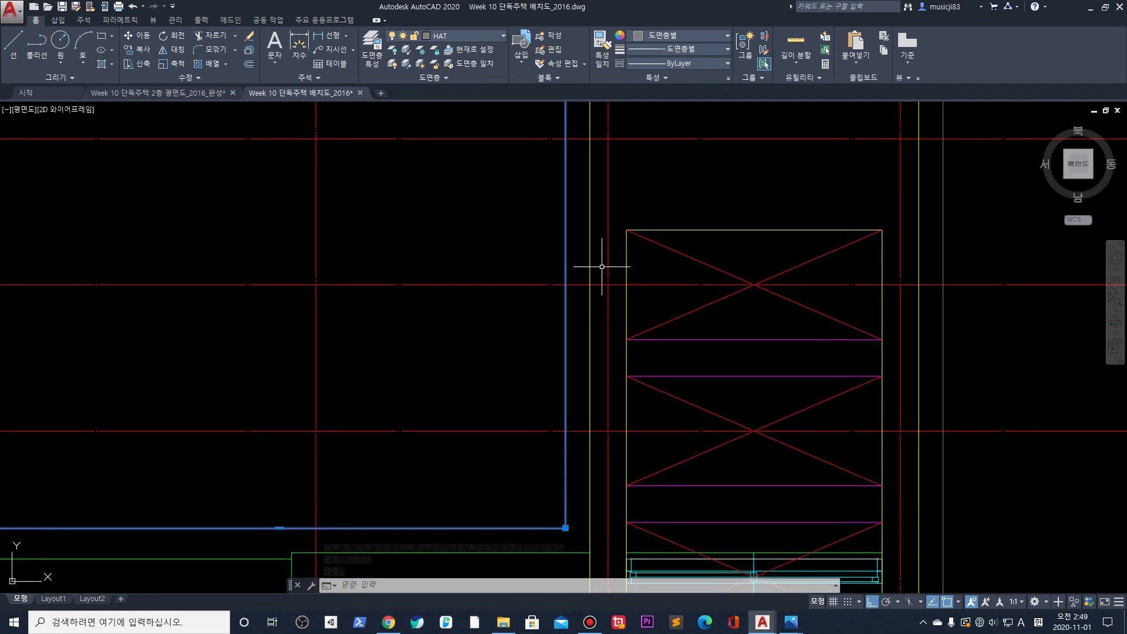
scroll(600, 266, "down", 2)
key("Escape")
left_click(581, 421)
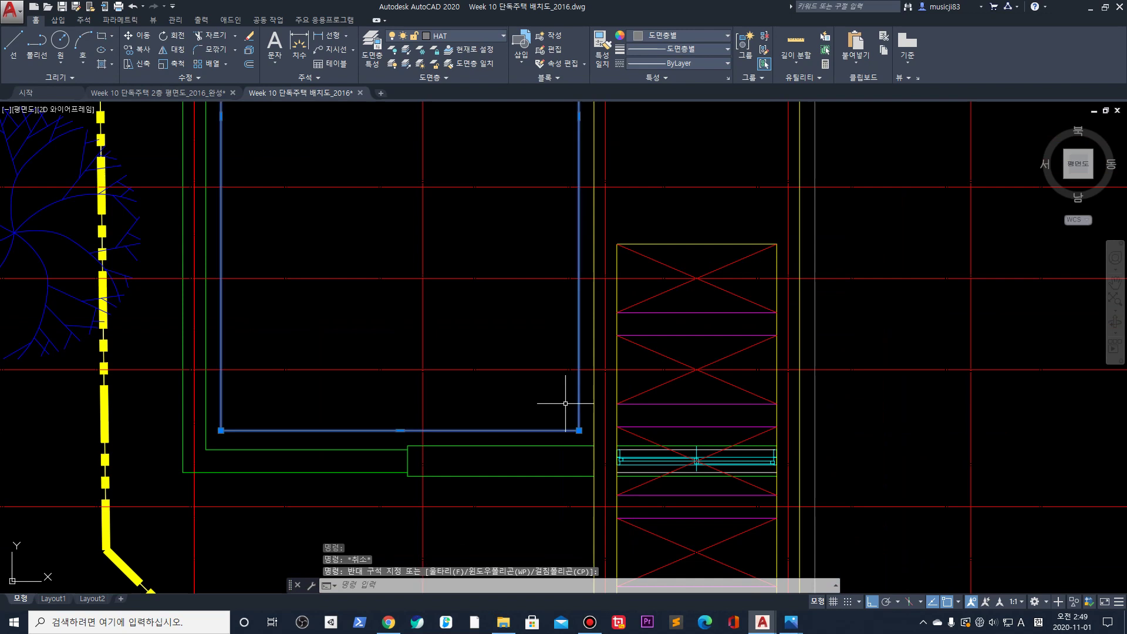
type("x")
key("Return")
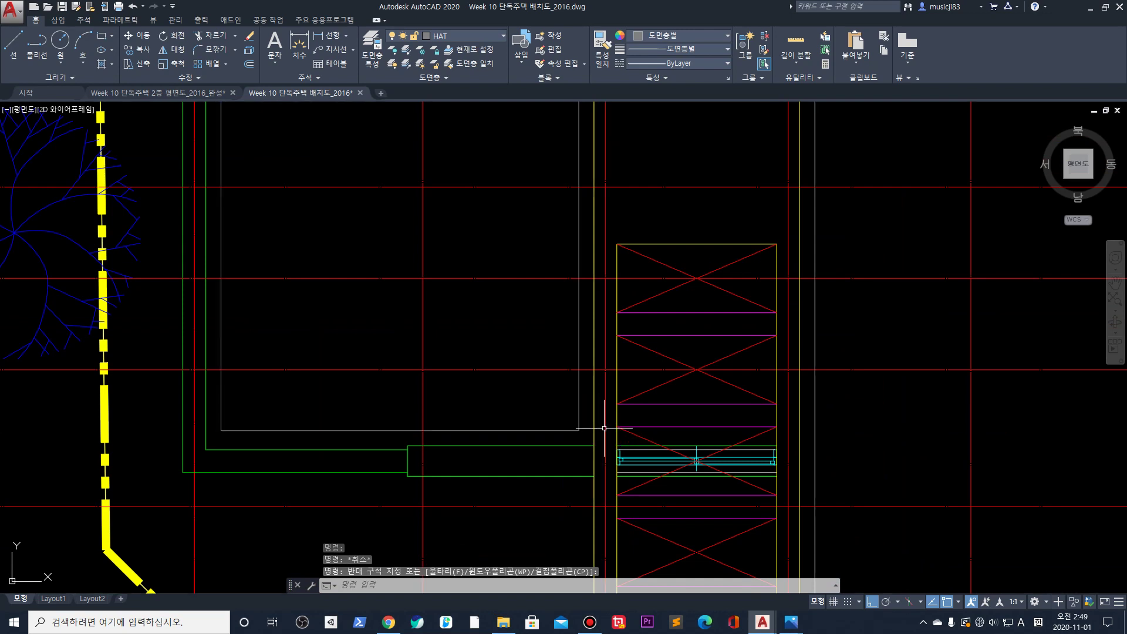
key("Escape")
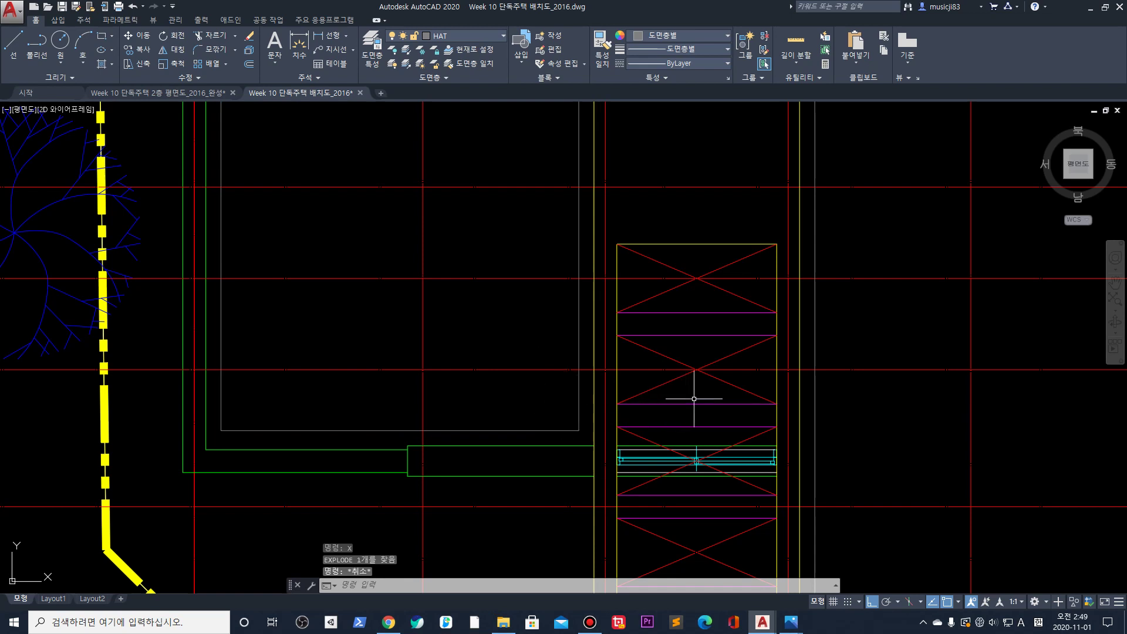
Draw two short horizontal lines from the western inner boundary's east edge to the yellow line, at its southeast corner and slightly above the stair box
type("l")
key("Return")
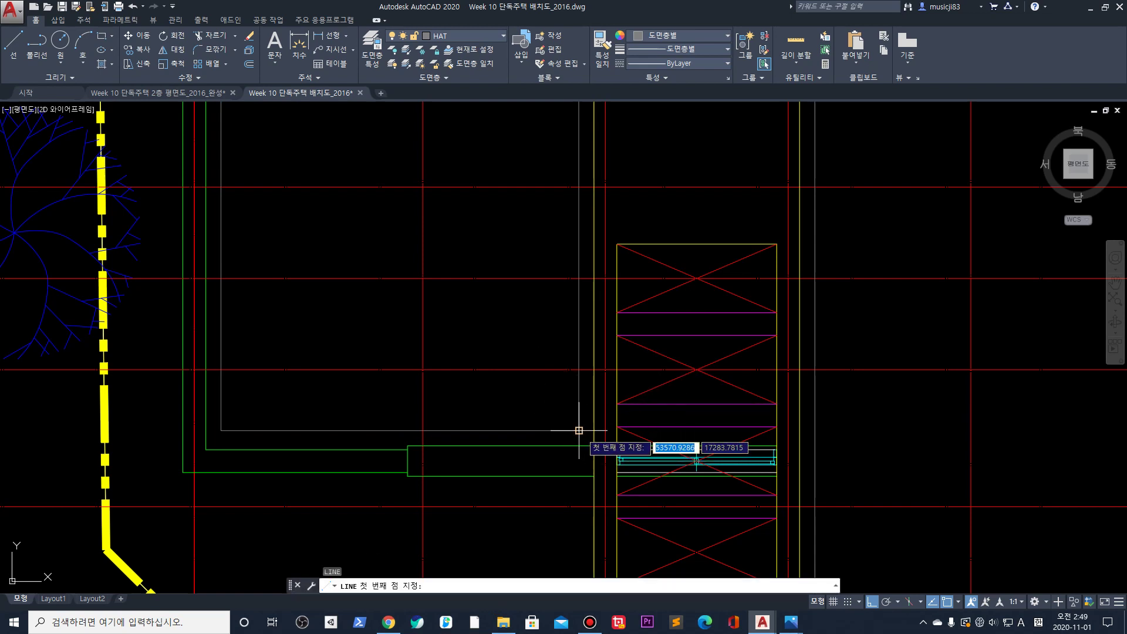
left_click(579, 431)
key("Escape")
middle_click_drag(585, 269, 584, 285)
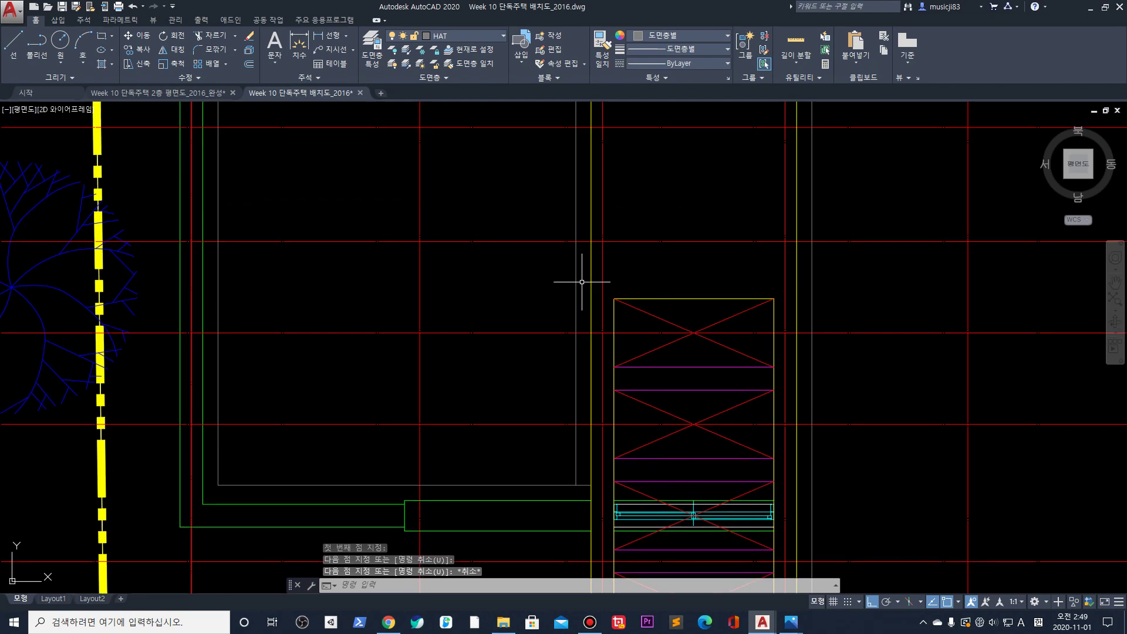
type("l")
key("Return")
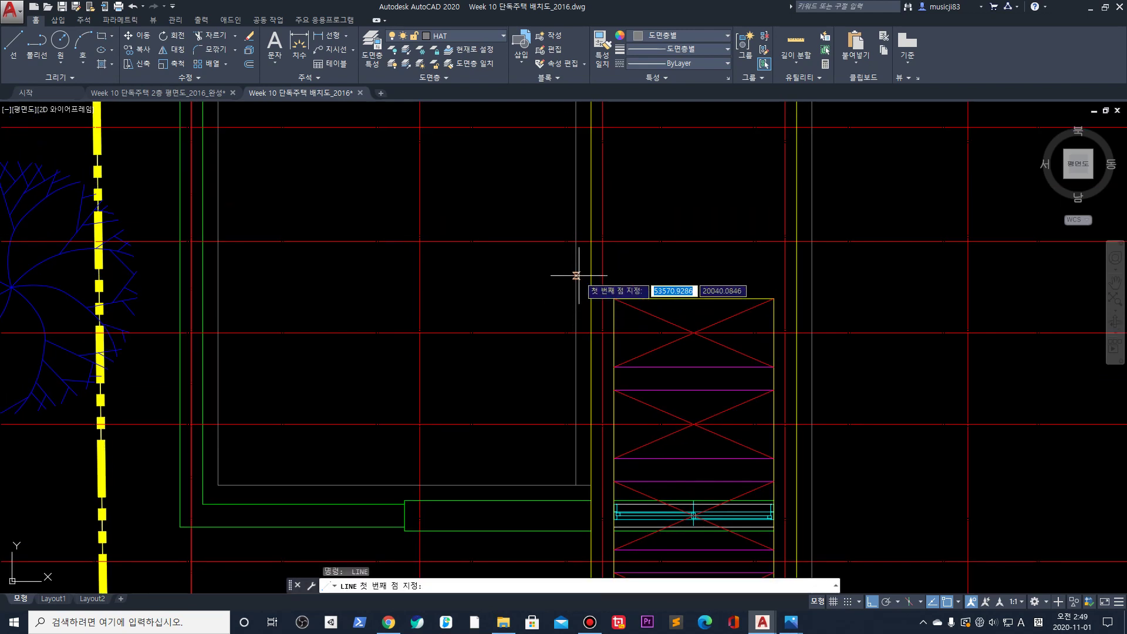
left_click(578, 253)
key("Escape")
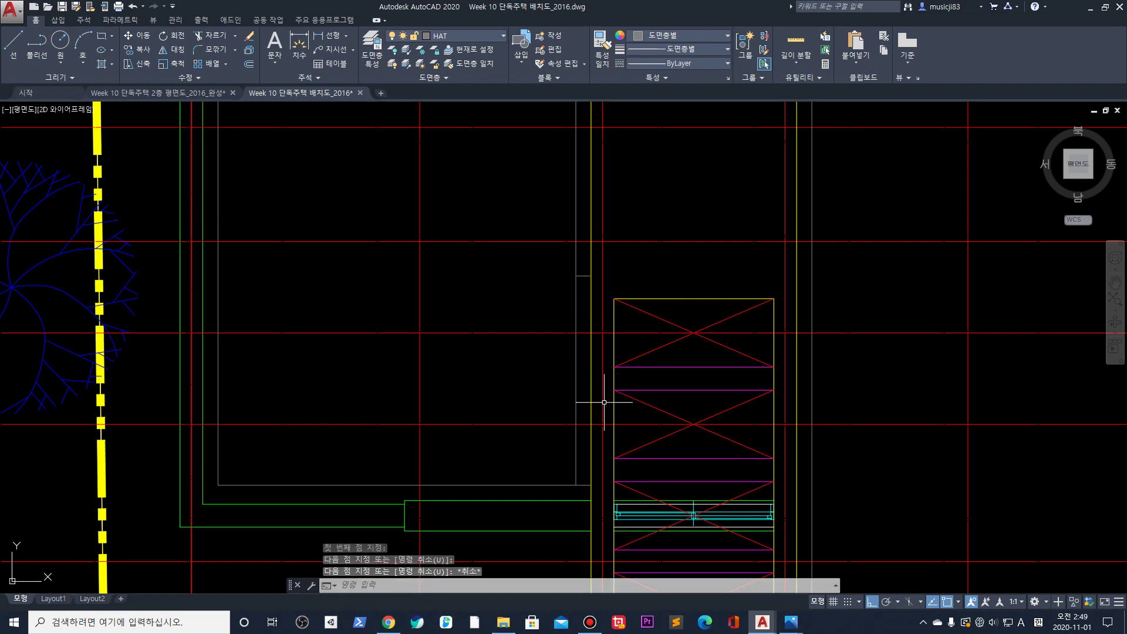
Trim the western inner boundary's east edge between the two short horizontal lines
type("tr")
key("Return")
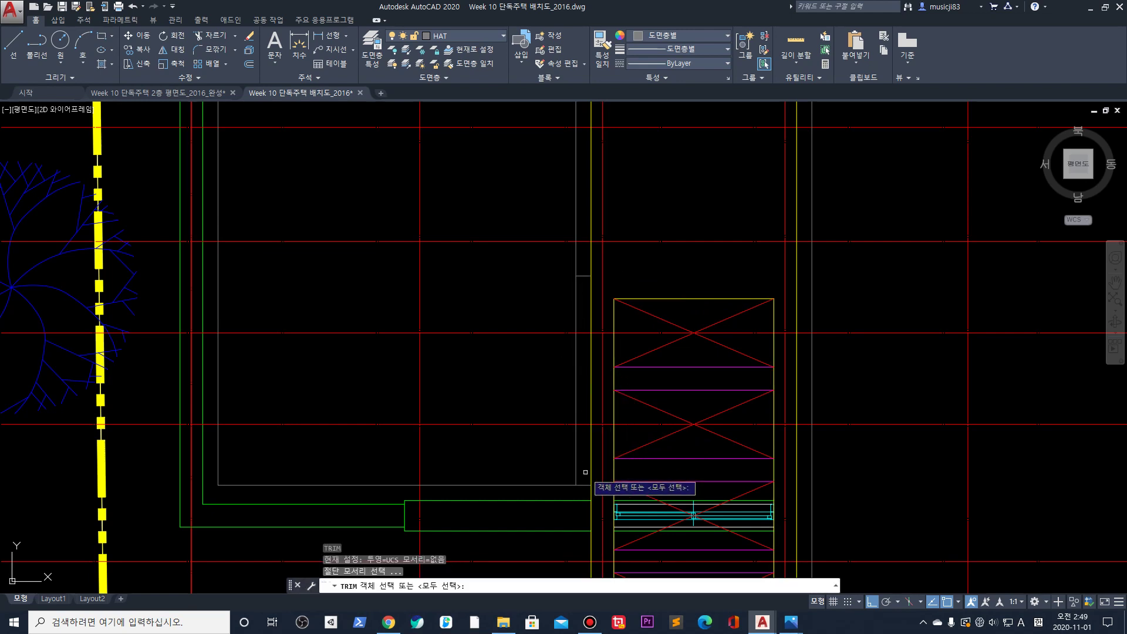
left_click(583, 484)
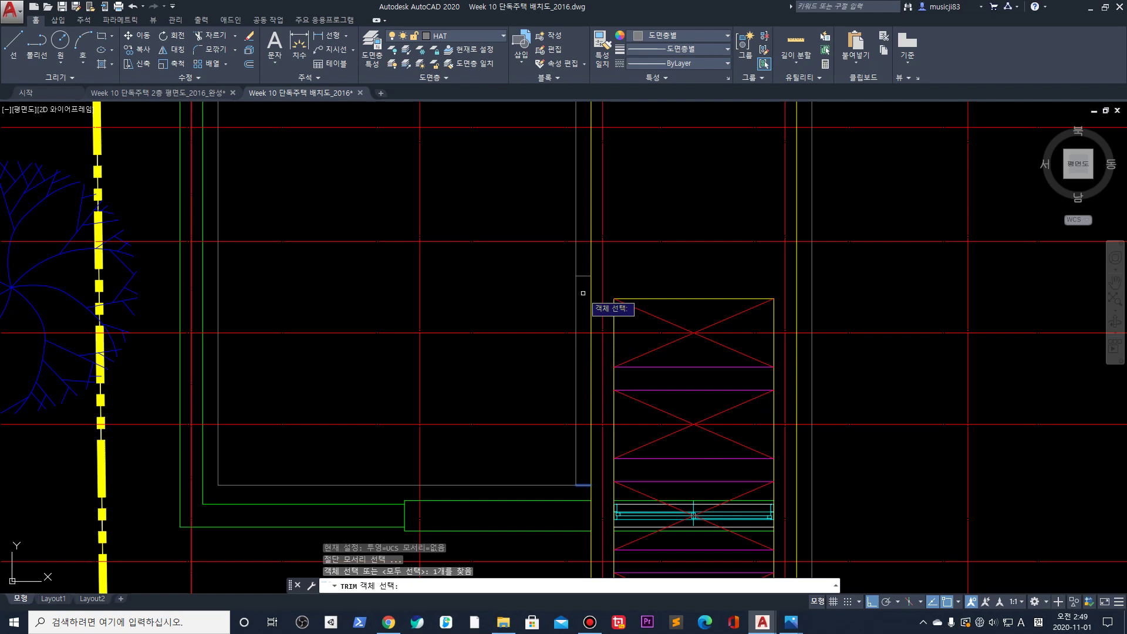
left_click(578, 276)
key("Return")
left_click(576, 288)
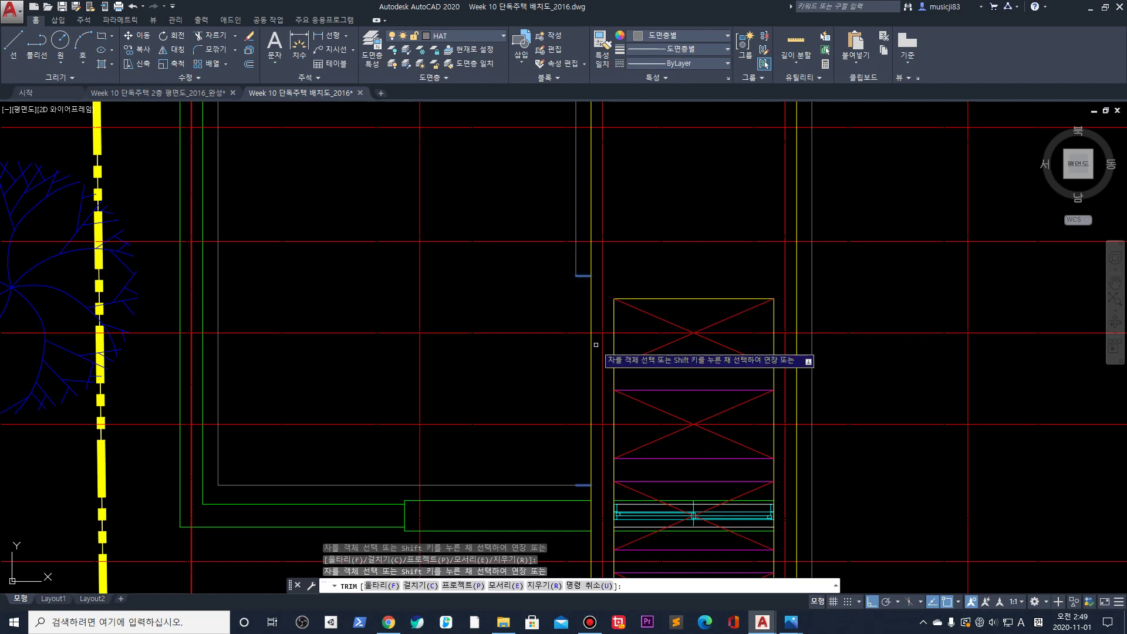
key("Escape")
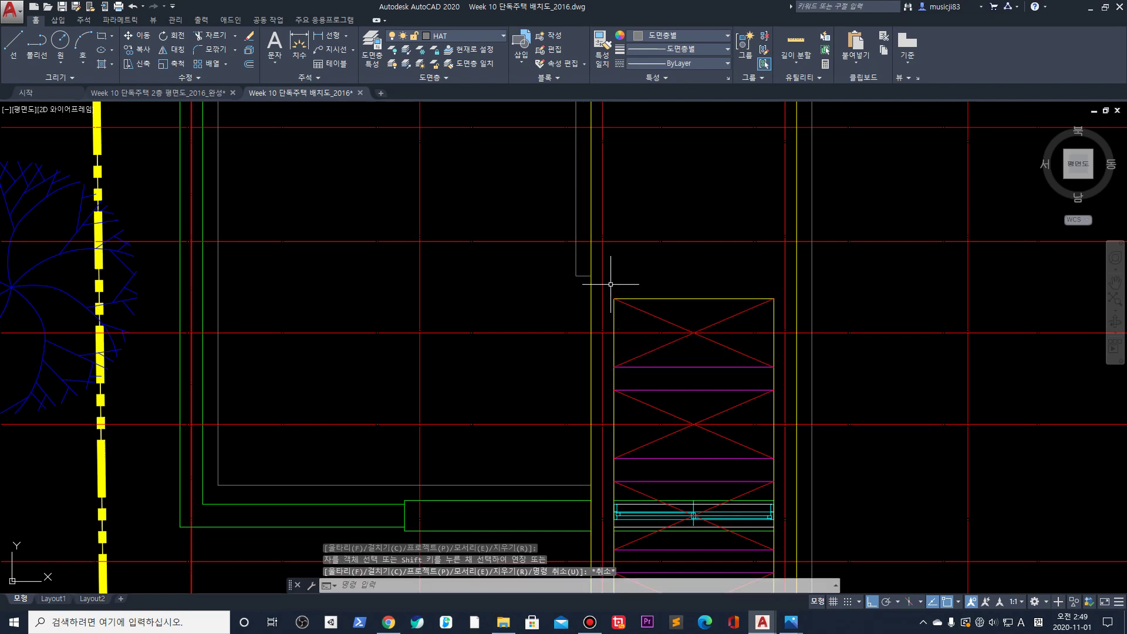
Isolate the HAT layer with LAYISO using the western roof's inner boundary
scroll(596, 282, "down", 5)
scroll(518, 184, "up", 2)
type("layiso")
key("Return")
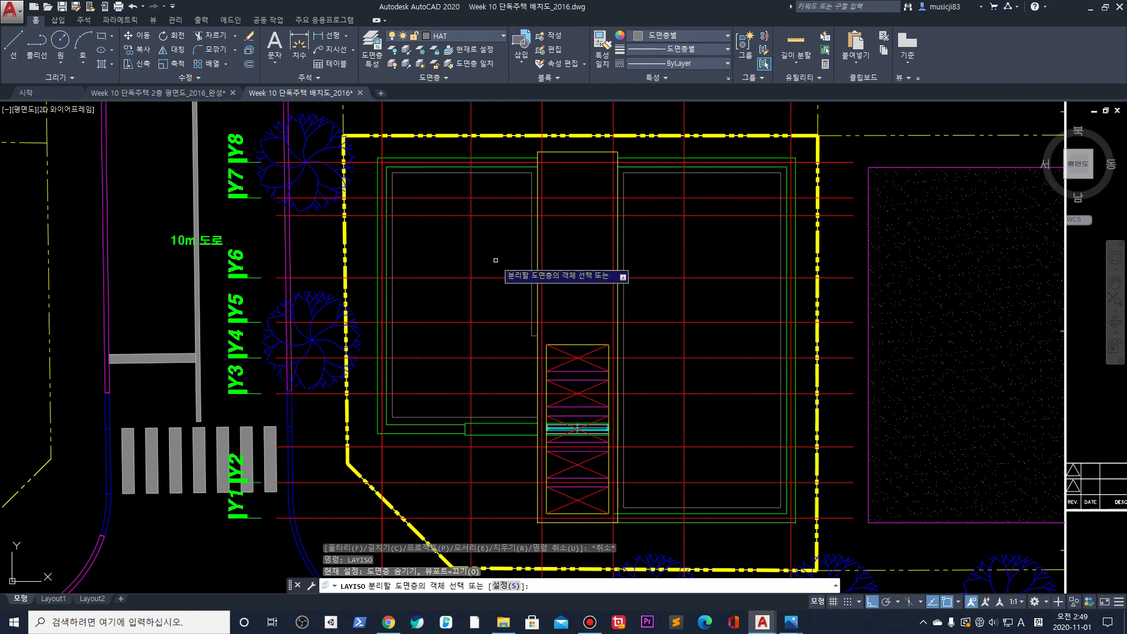
left_click(458, 176)
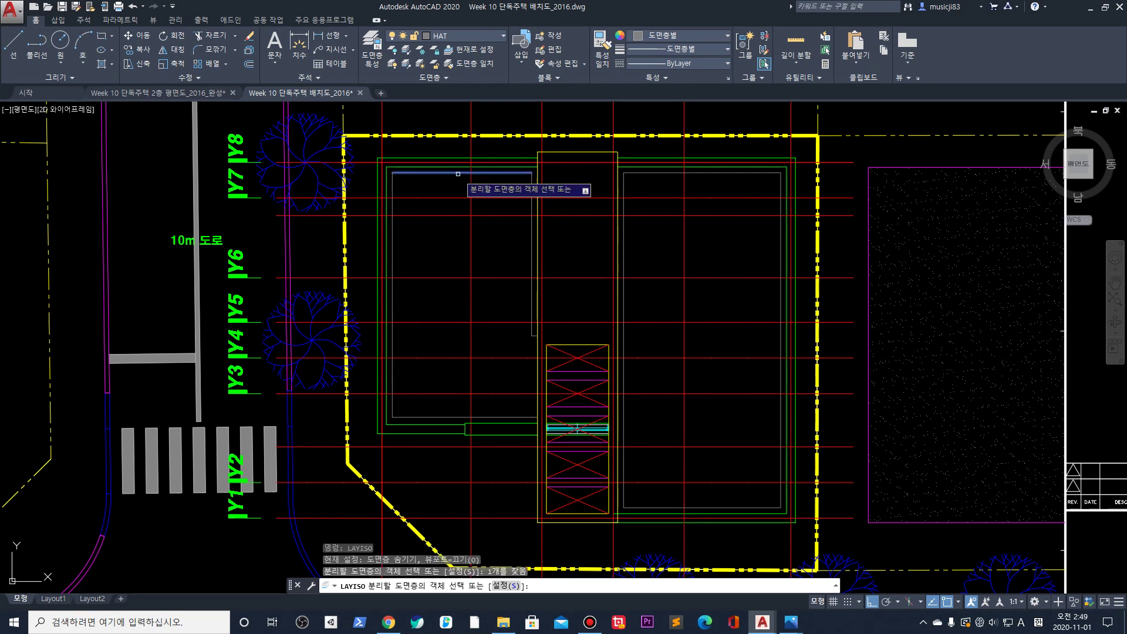
key("Return")
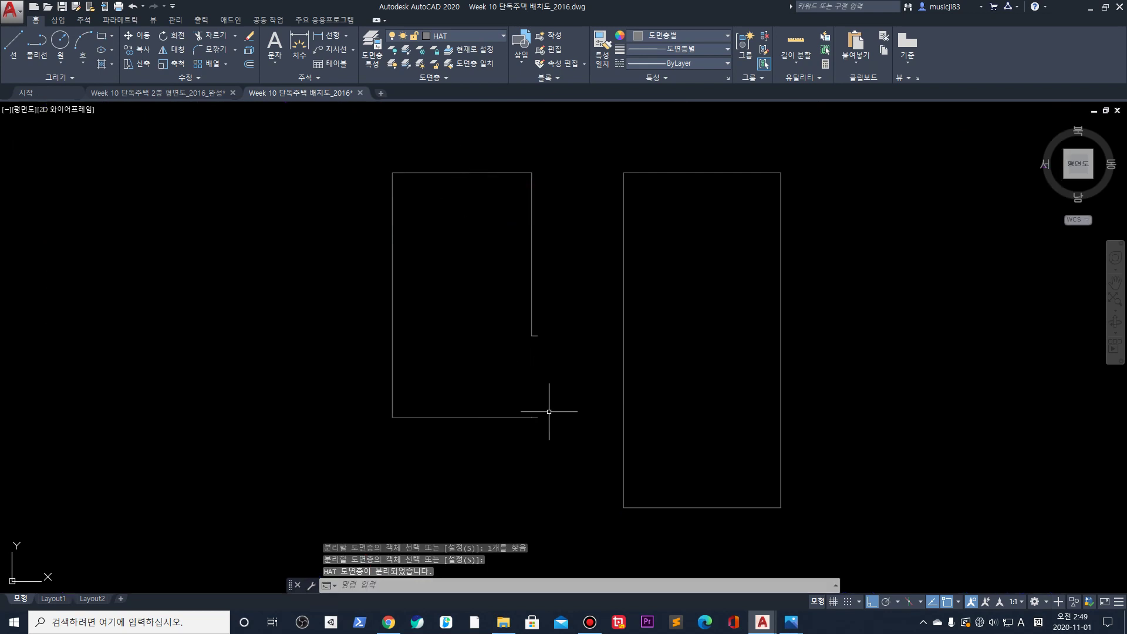
Draw a vertical line joining the open ends of the western roof boundary to close its outline
key("Escape")
type("l")
key("Return")
left_click(537, 335)
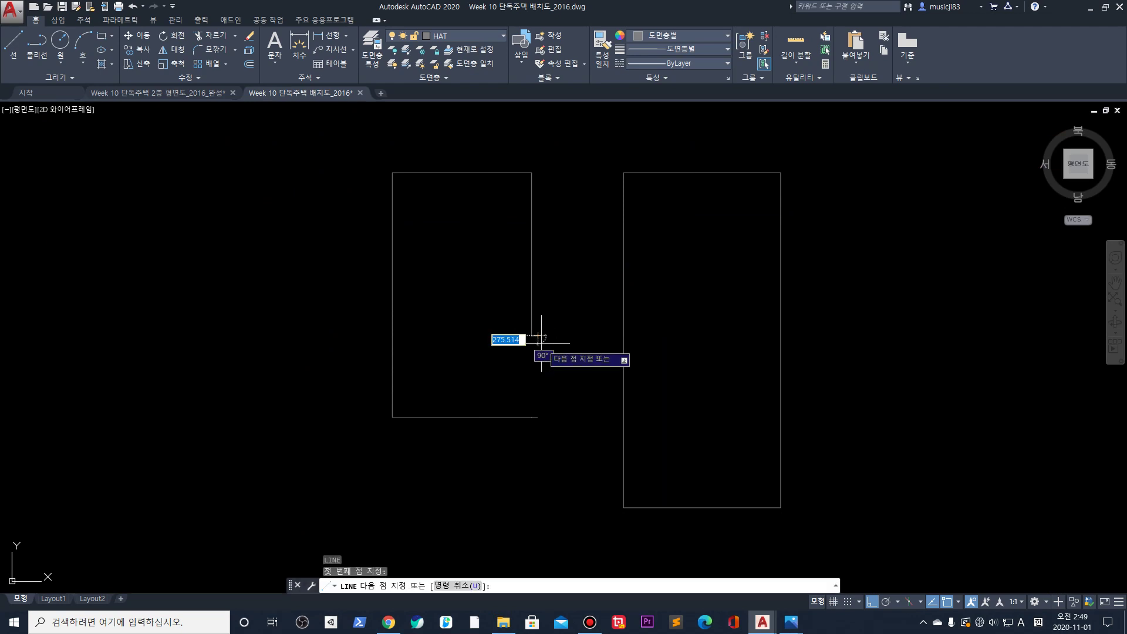
left_click(538, 417)
key("Escape")
Start Hatch and look through the available patterns for the custom 1500Tile pattern, then leave the command
middle_click_drag(527, 347, 484, 369)
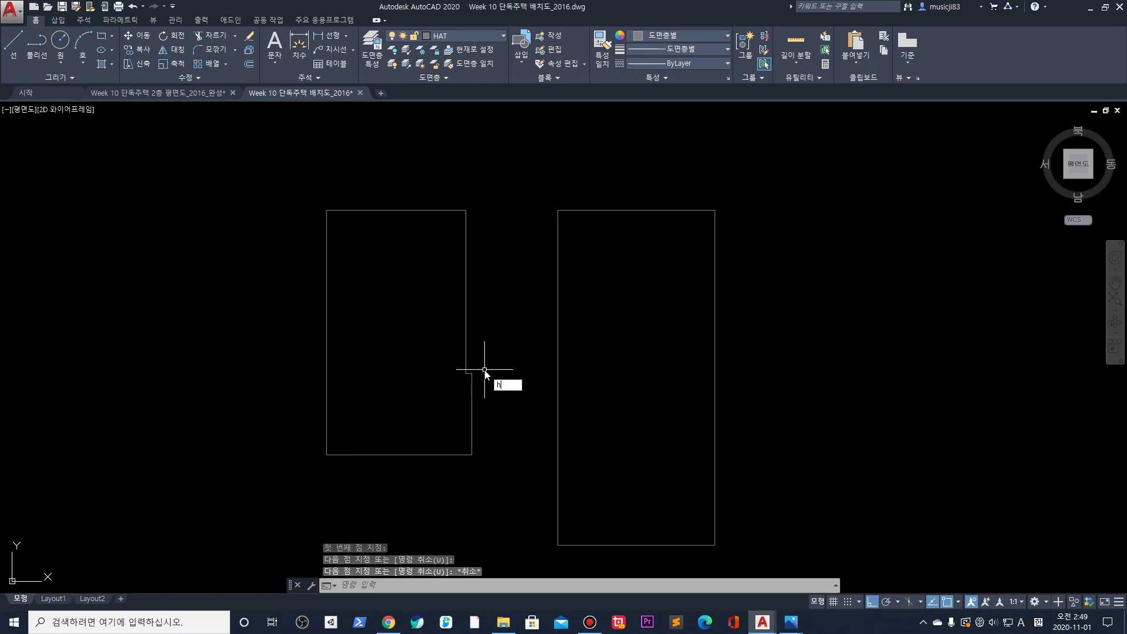
type("h")
key("Return")
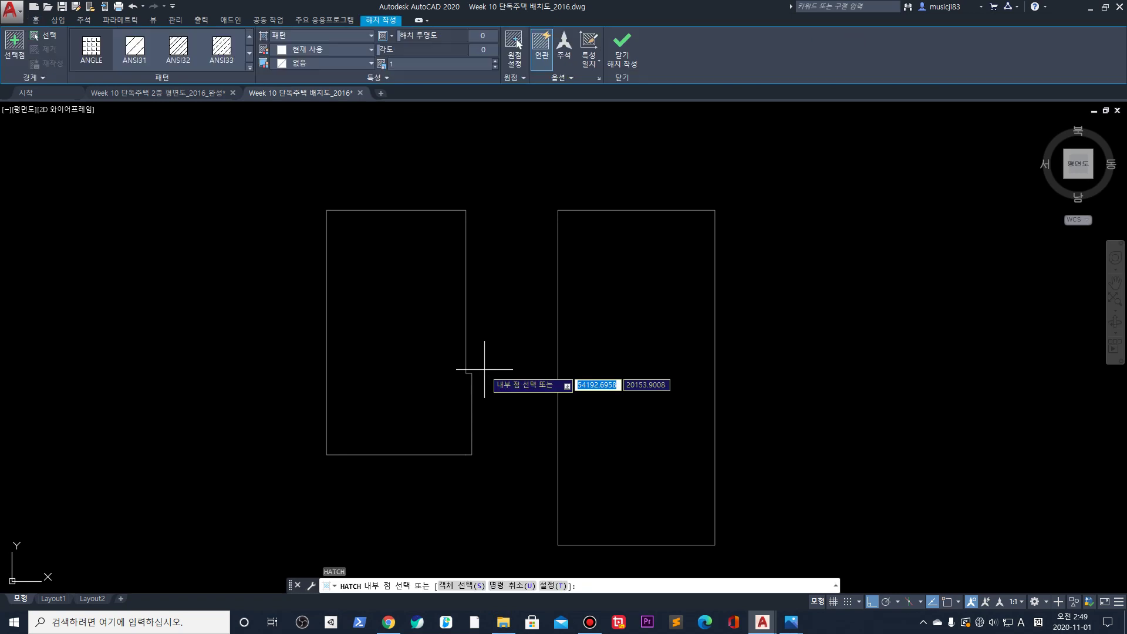
left_click(248, 36)
left_click(249, 52)
left_click(248, 36)
left_click(249, 36)
left_click(249, 36)
left_click(249, 37)
left_click(249, 36)
left_click(249, 36)
left_click(249, 36)
left_click(249, 36)
left_click(249, 37)
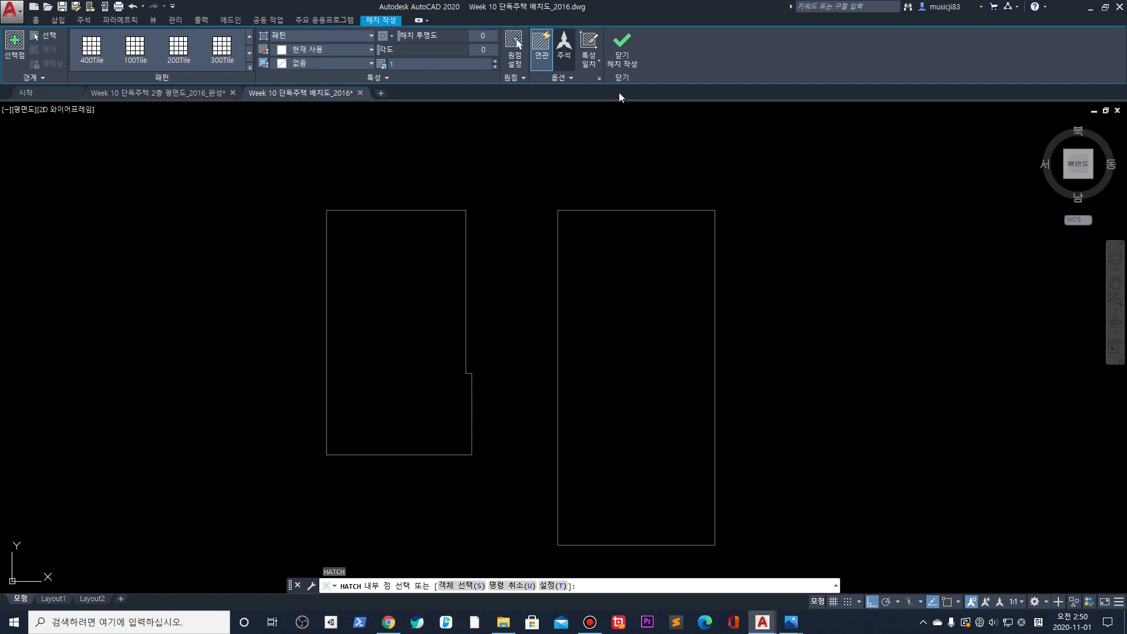
key("Escape")
key("Escape")
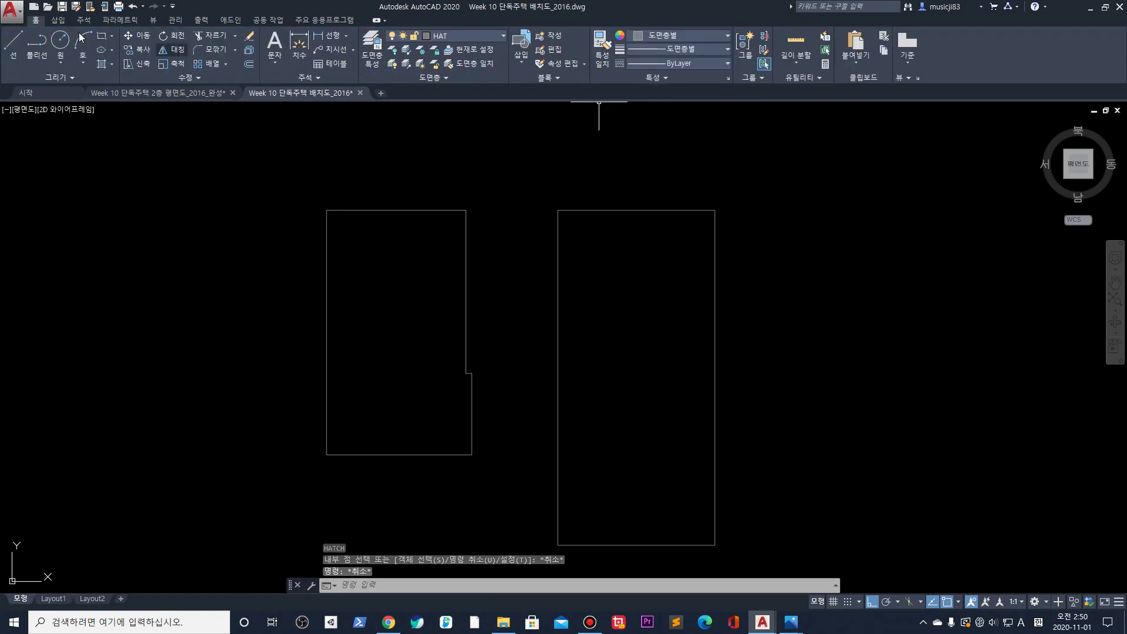
Save the site plan under the new file name Week 10 단독주택 배치도_2016_완성.dwg
left_click(13, 11)
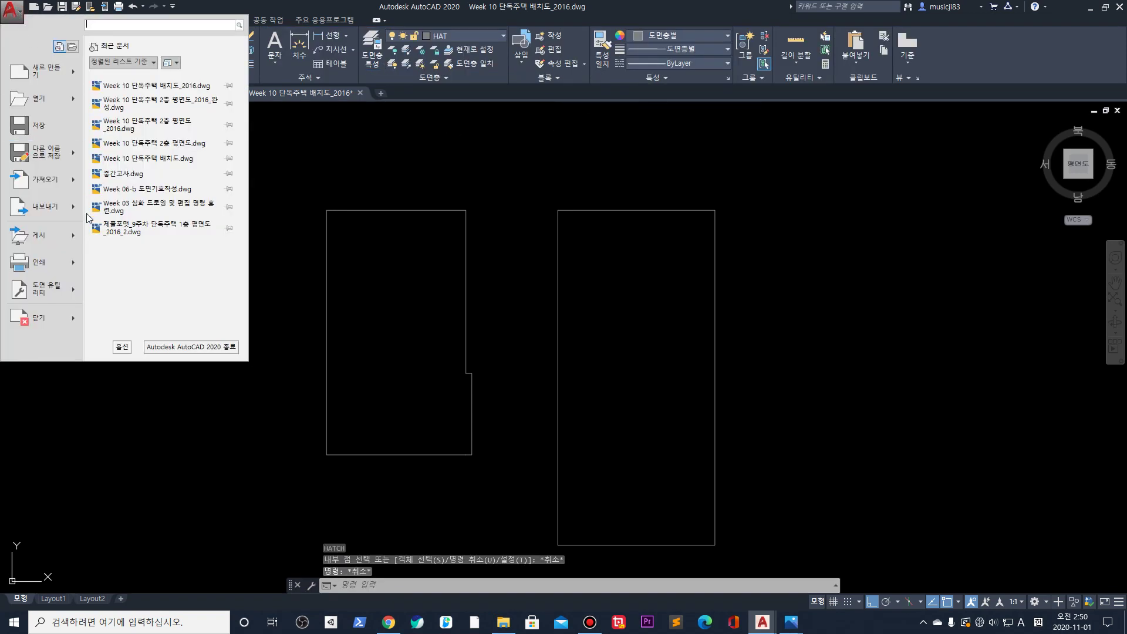
left_click(47, 148)
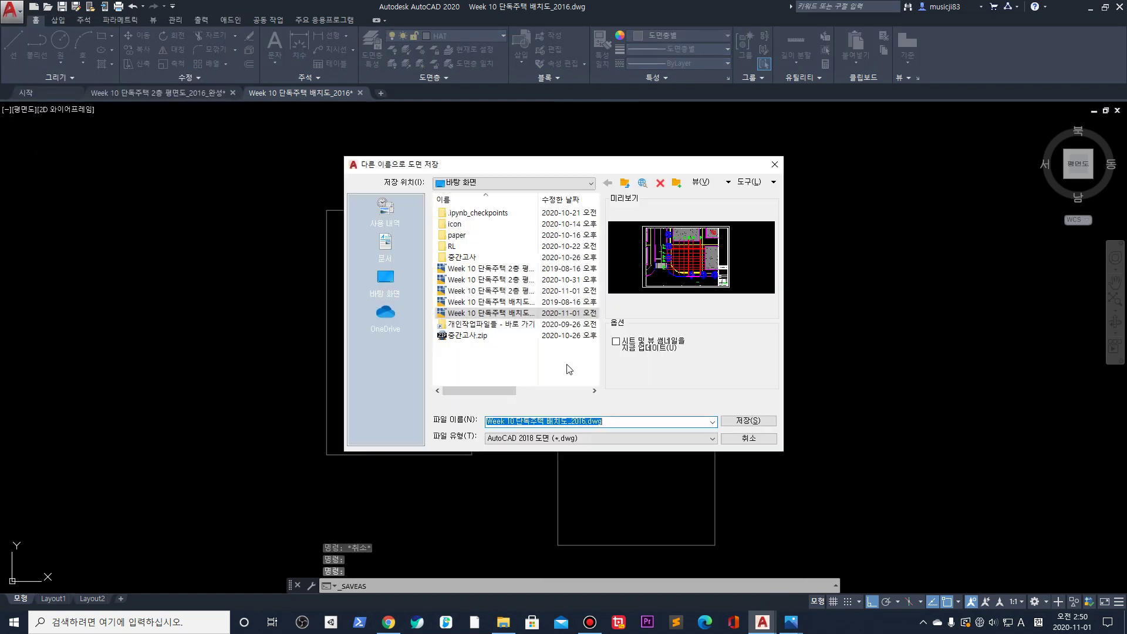
left_click(588, 421)
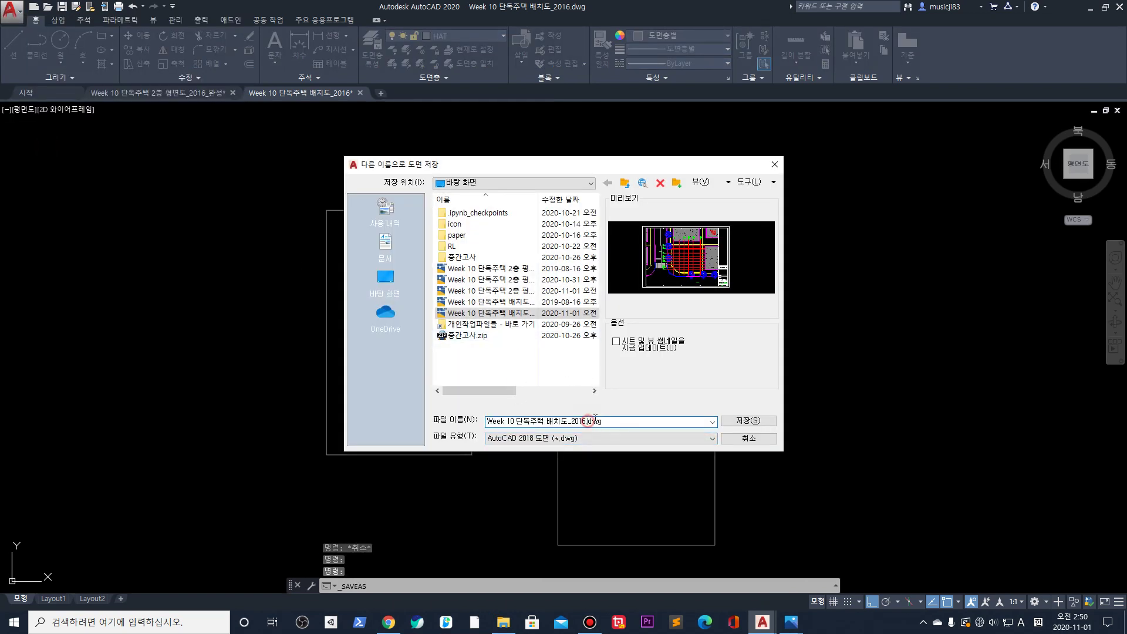
key("Left")
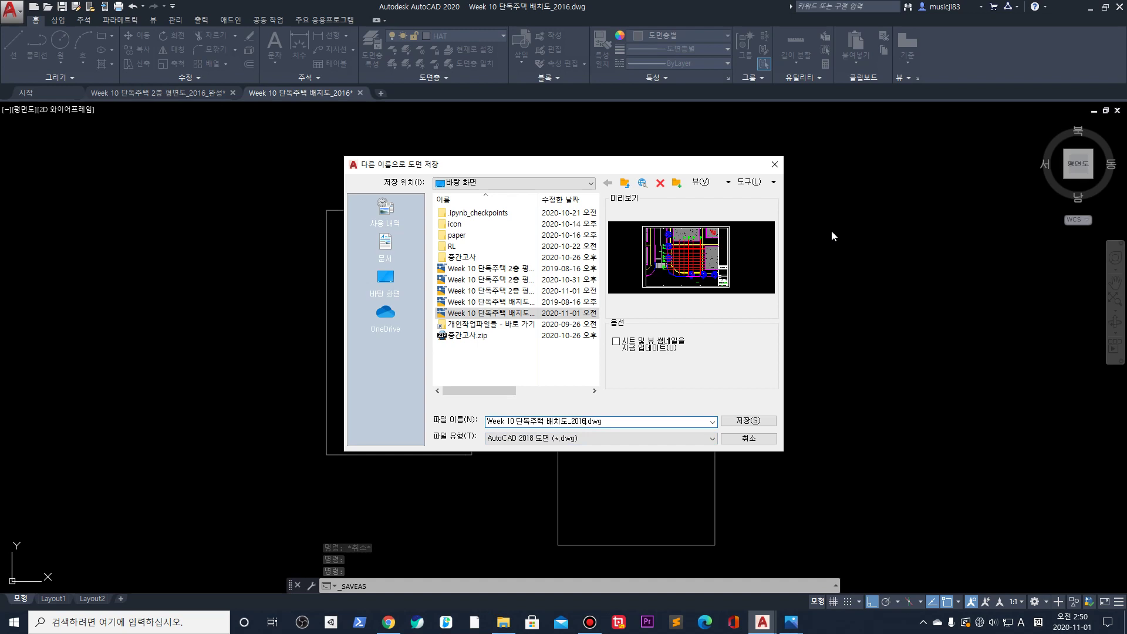
type("_완성")
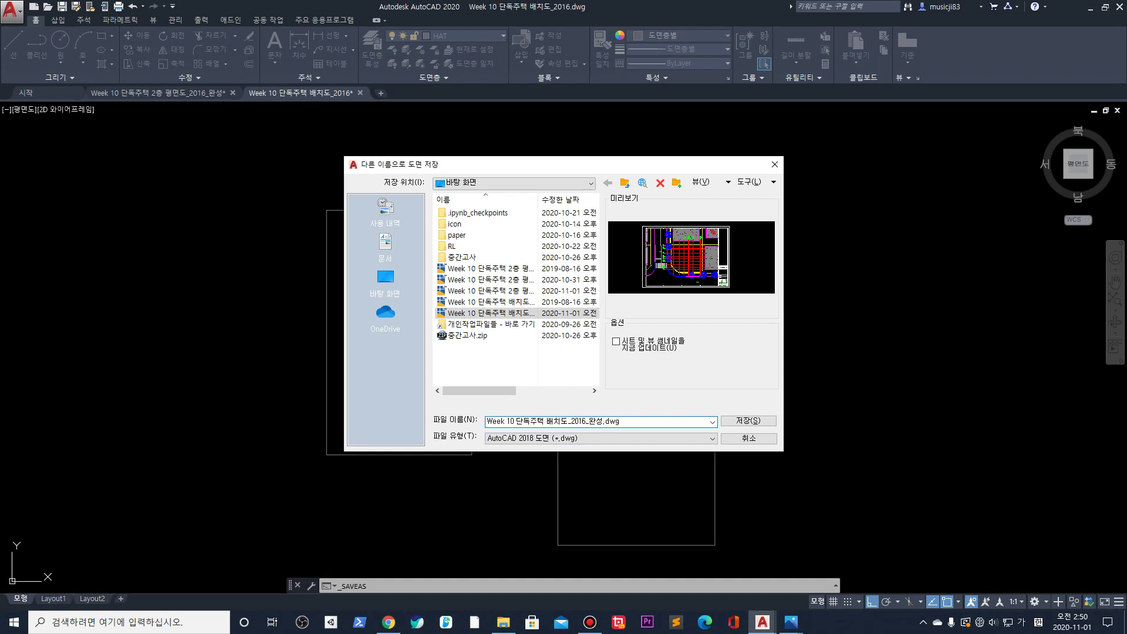
key("Return")
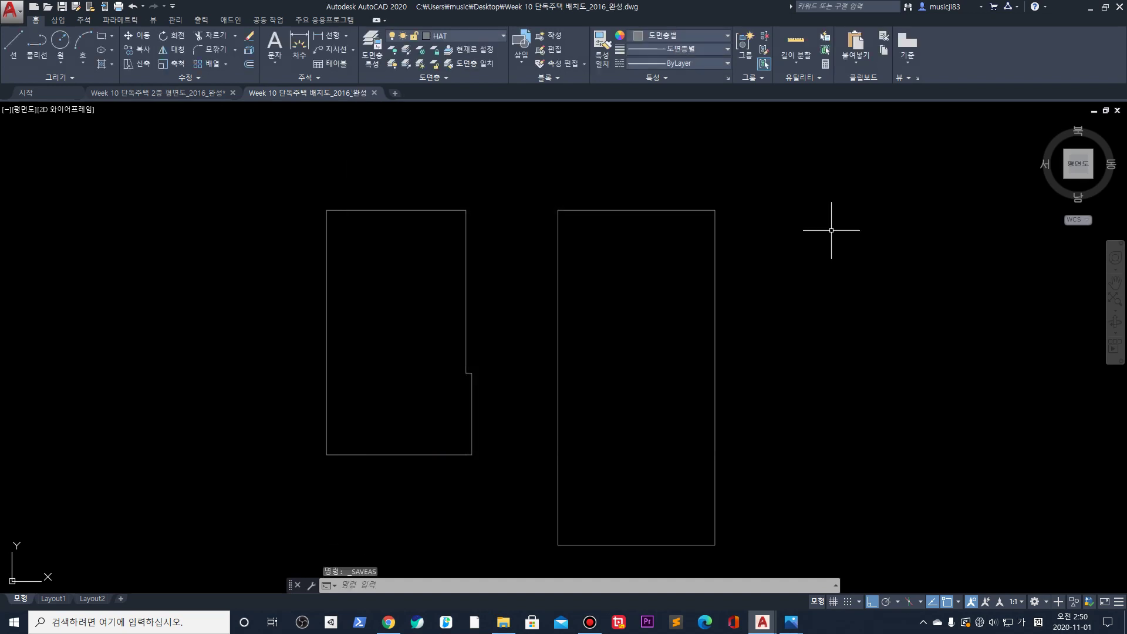
Quit AutoCAD, discarding the second-floor plan's changes, restart AutoCAD 2020 and reopen Week 10 단독주택 배치도_2016_완성.dwg
left_click(1120, 7)
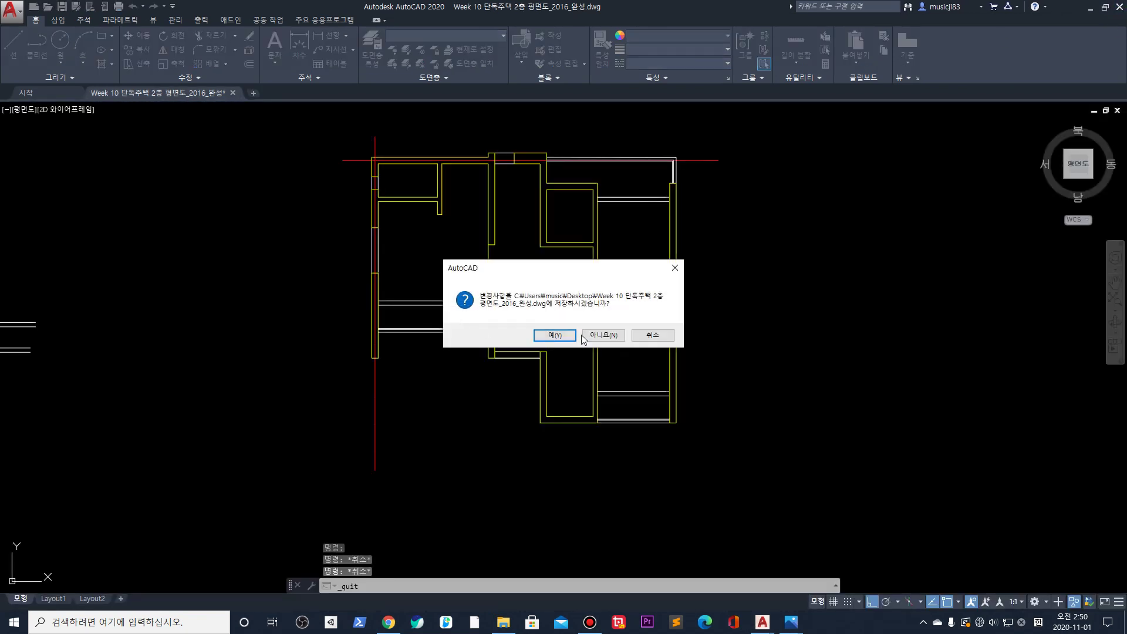
left_click(590, 338)
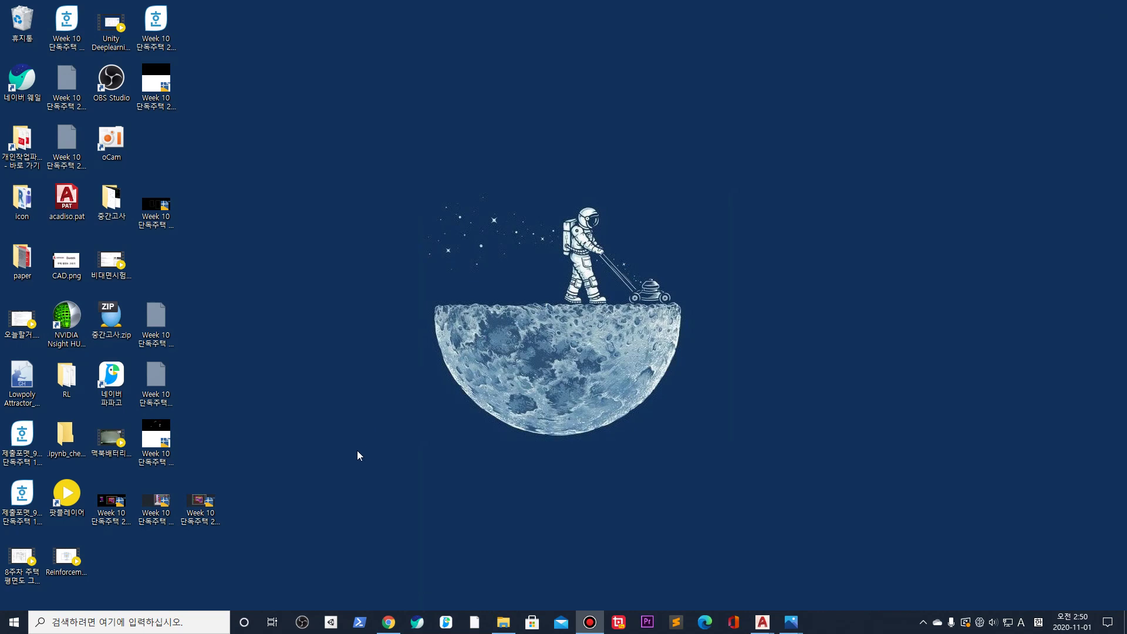
left_click(209, 531)
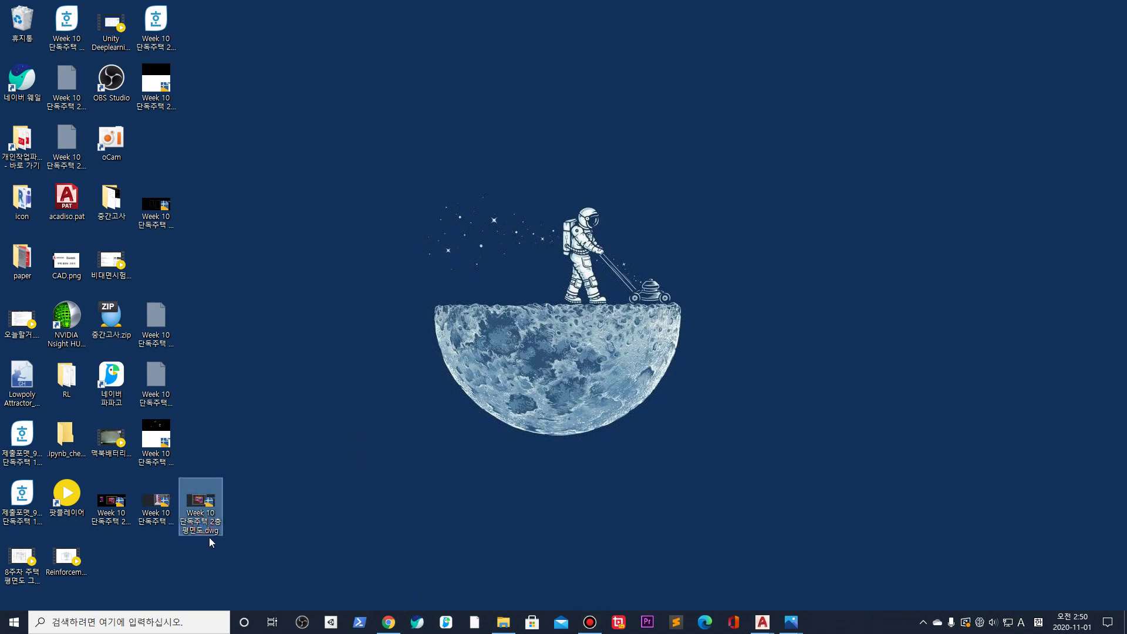
left_click(125, 529)
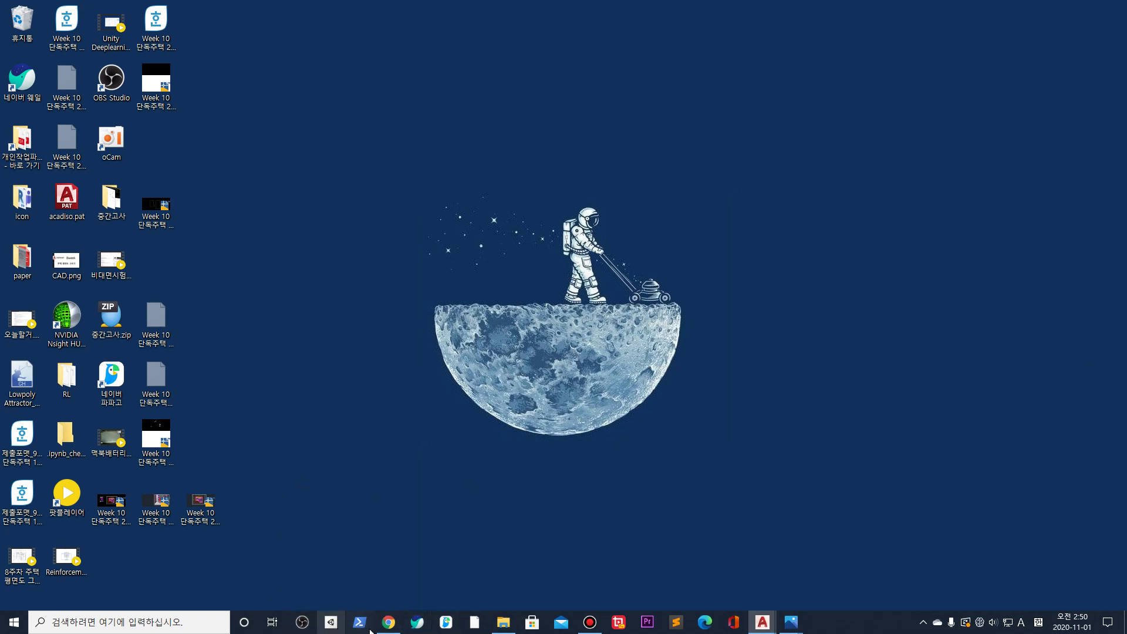
right_click(760, 626)
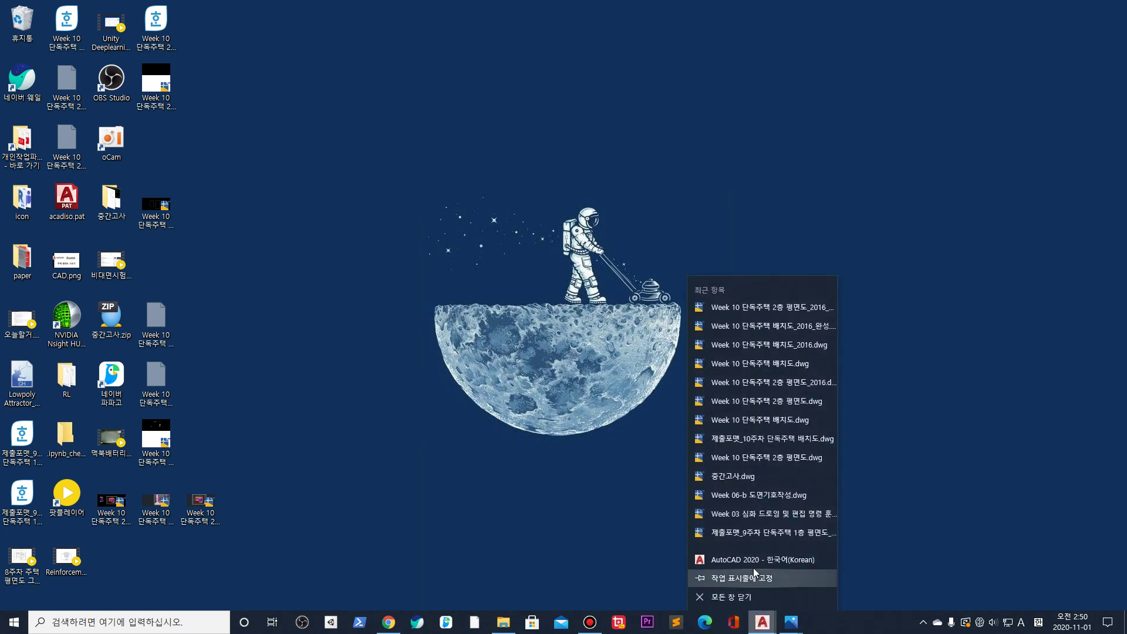
left_click(754, 561)
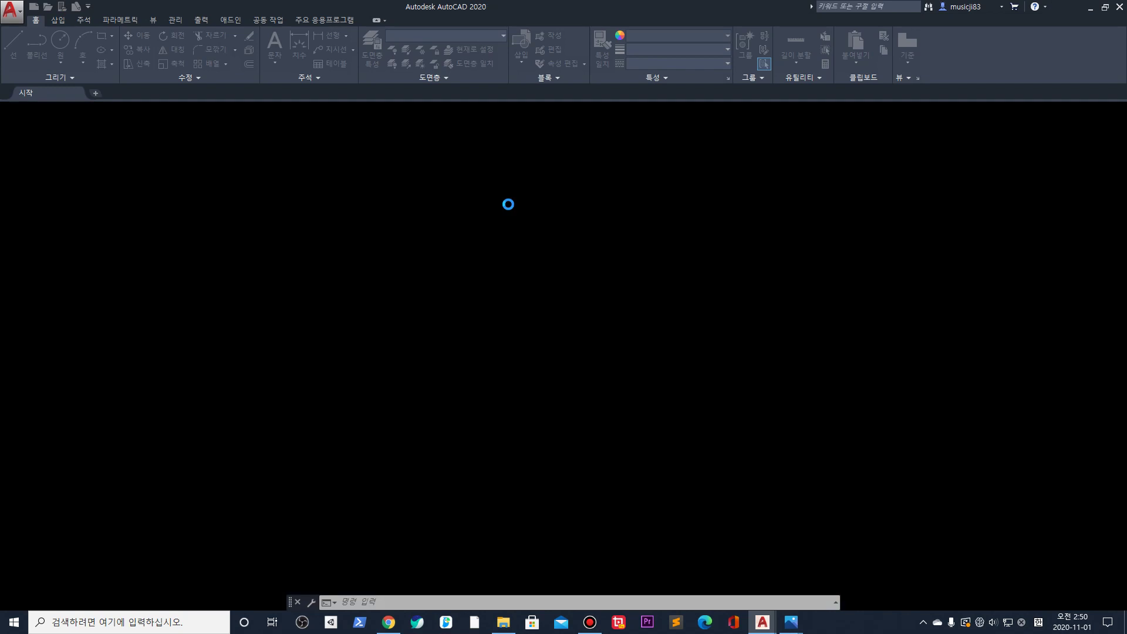
left_click(685, 201)
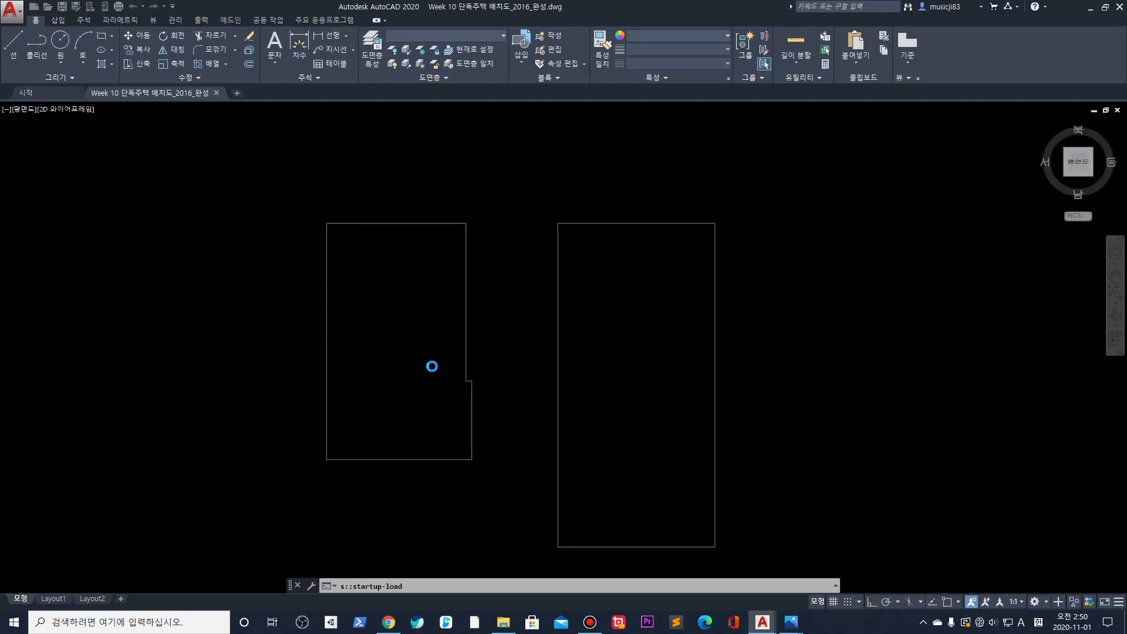
left_click(704, 210)
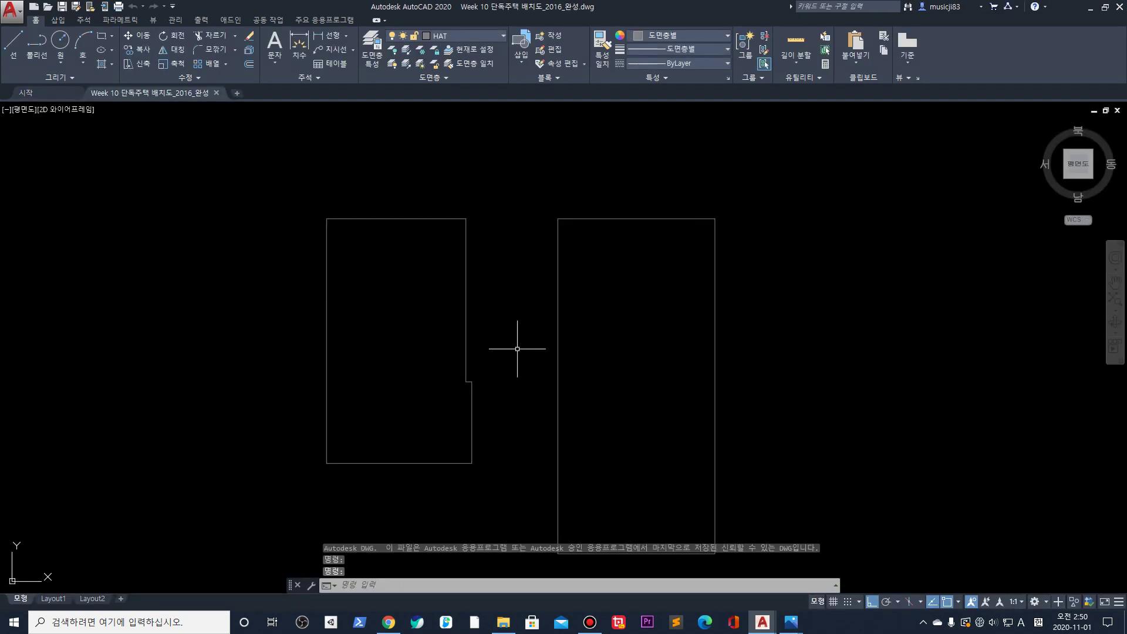
Start Hatch and look through the whole pattern list for the custom 1500Tile pattern, leaving the command without hatching
type("h")
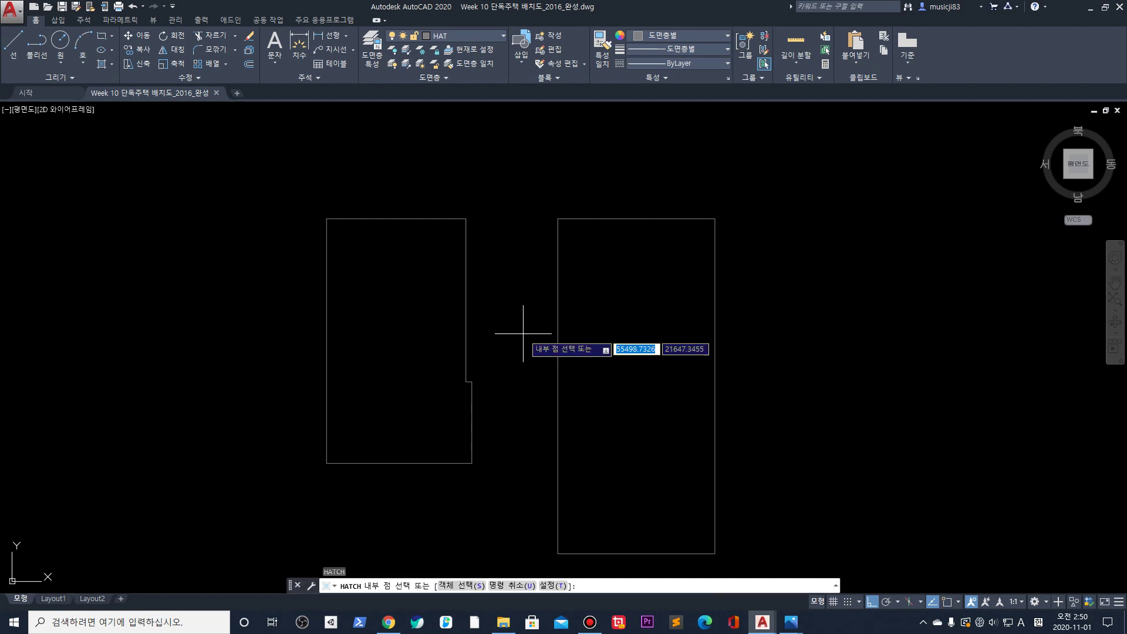
key("Return")
left_click(248, 40)
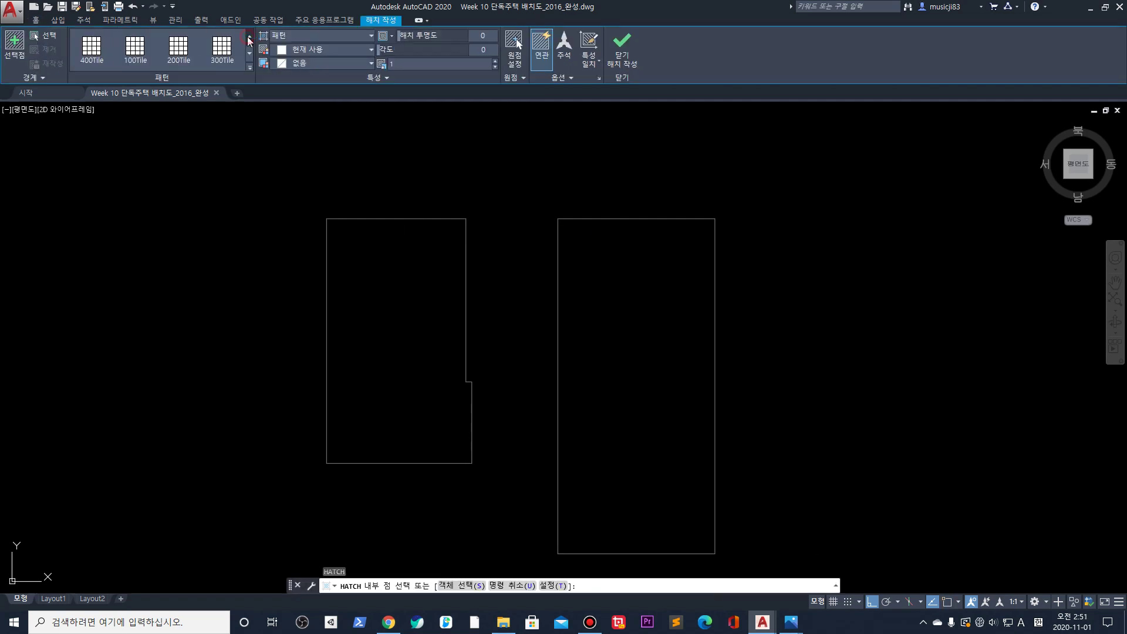
left_click(249, 49)
left_click(249, 50)
left_click(249, 50)
left_click(250, 50)
left_click(250, 50)
left_click(250, 50)
left_click(250, 50)
left_click(249, 50)
left_click(250, 50)
left_click(249, 50)
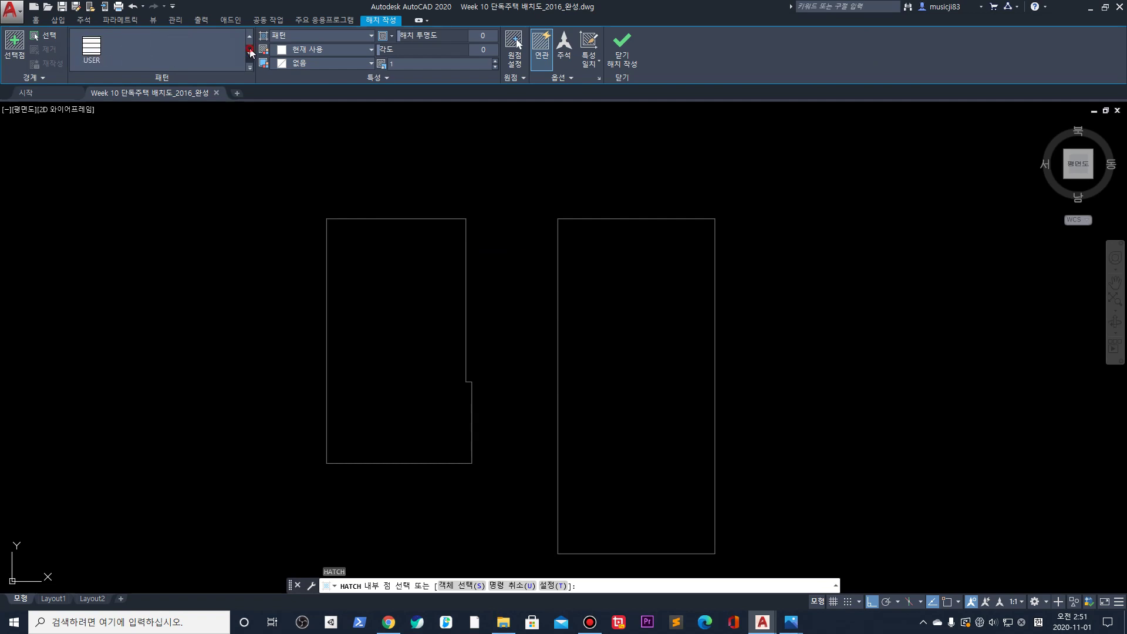
left_click(250, 39)
left_click(250, 39)
left_click(250, 38)
left_click(250, 38)
left_click(250, 39)
left_click(250, 39)
left_click(250, 39)
left_click(250, 38)
left_click(250, 39)
left_click(250, 38)
left_click(250, 39)
left_click(250, 39)
left_click(250, 39)
left_click(250, 39)
left_click(250, 38)
left_click(250, 39)
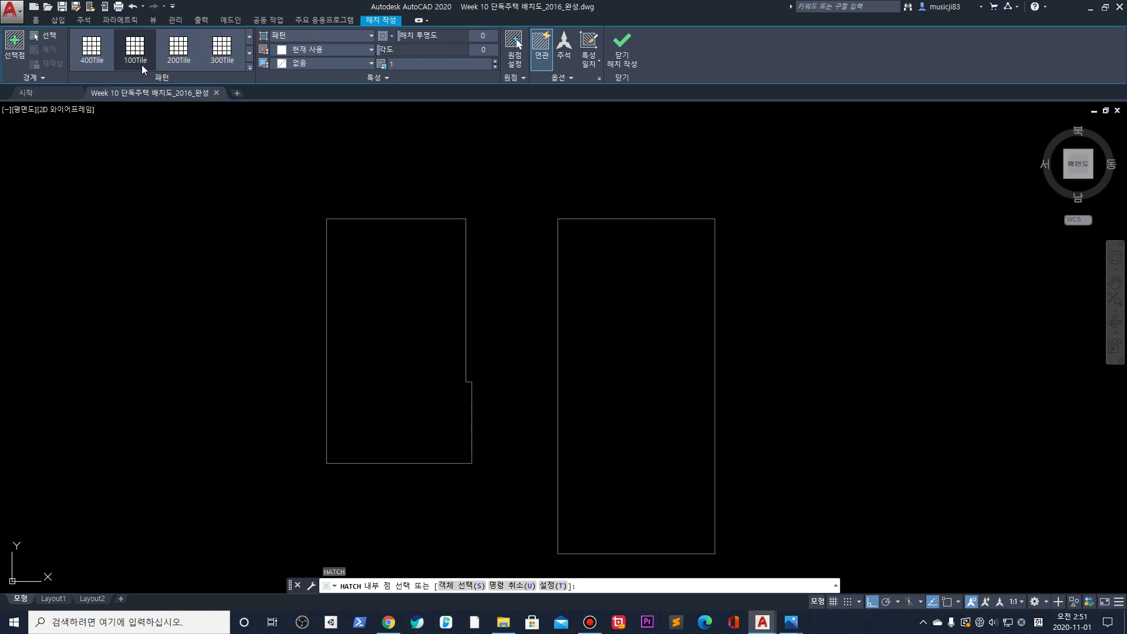
left_click(291, 185)
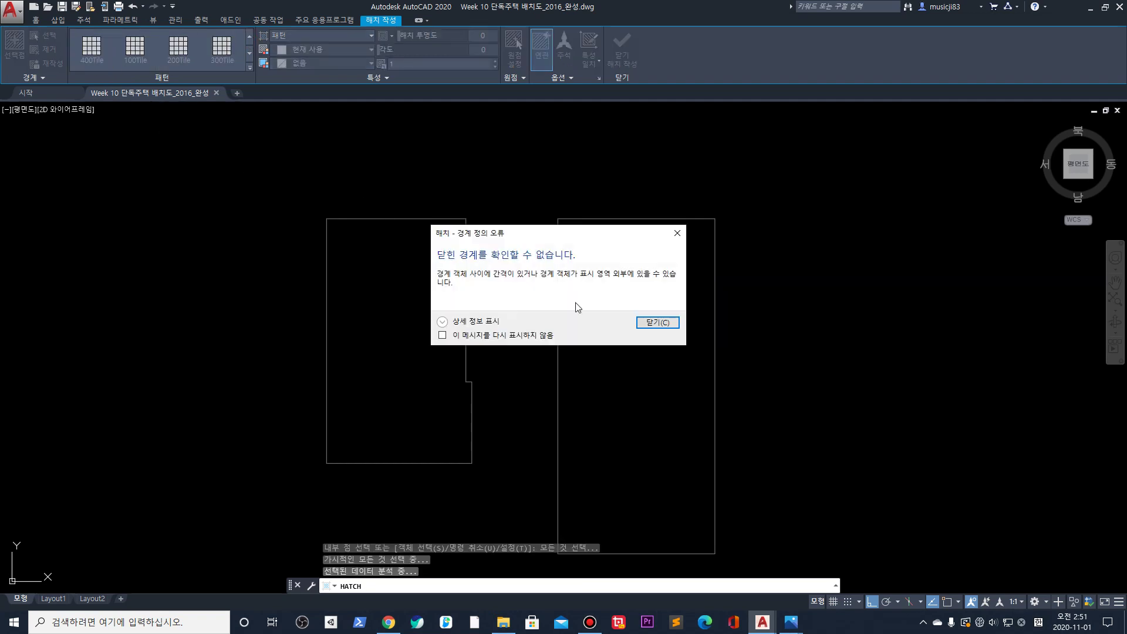
left_click(658, 323)
left_click(622, 50)
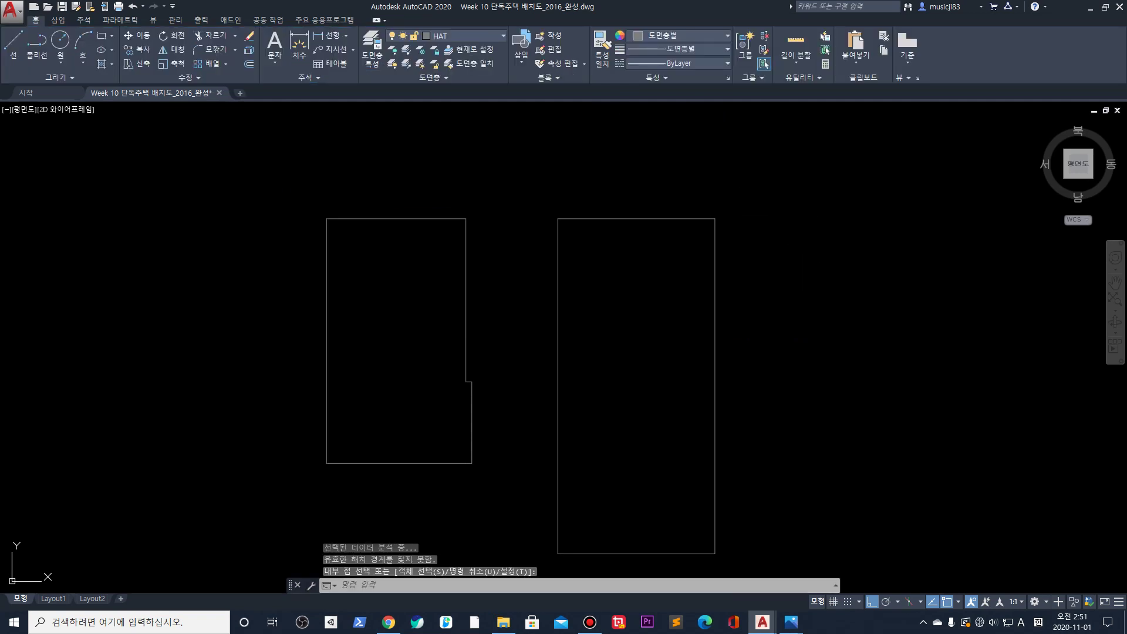
Open Options and select the first support file search path, the R23.1 kor\support folder, as editable text
type("op")
key("Return")
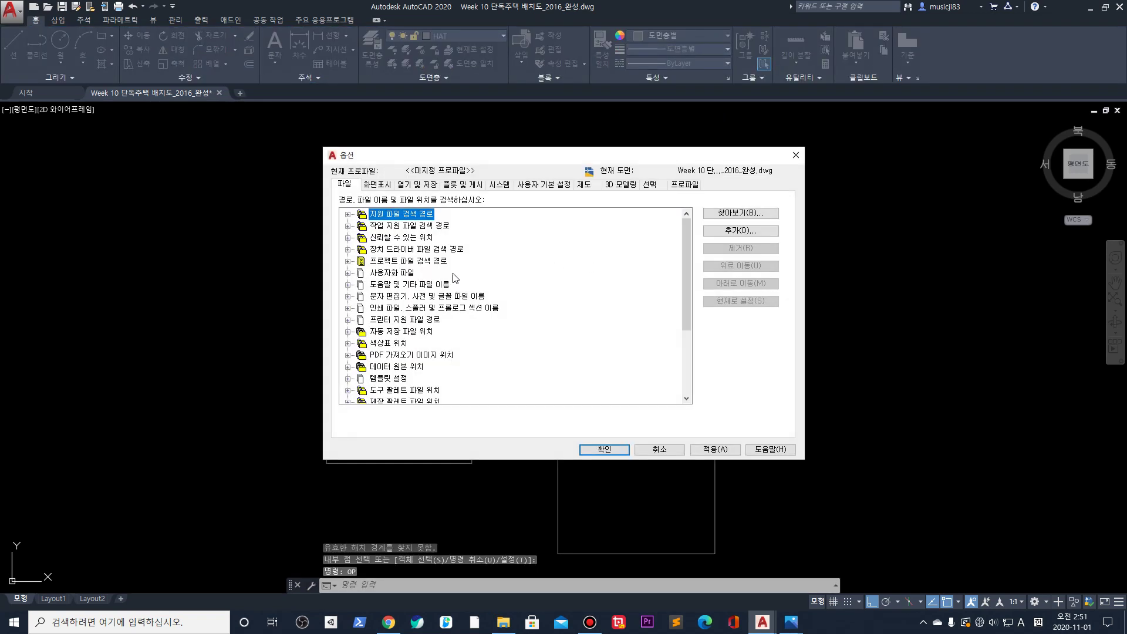
left_click(347, 214)
left_click(447, 226)
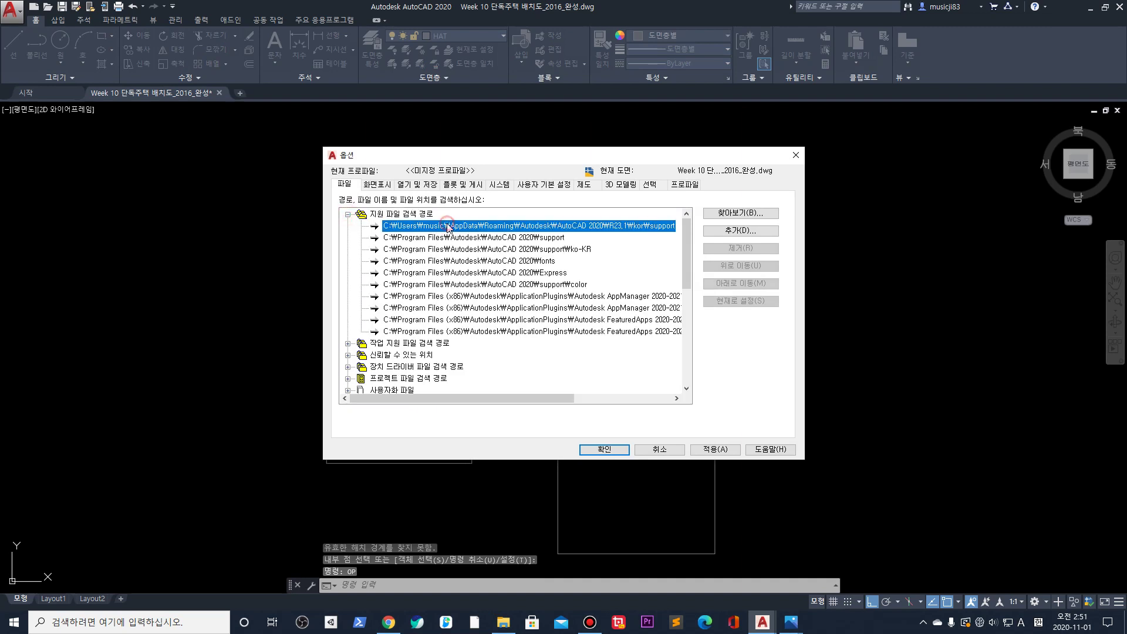
left_click(606, 225)
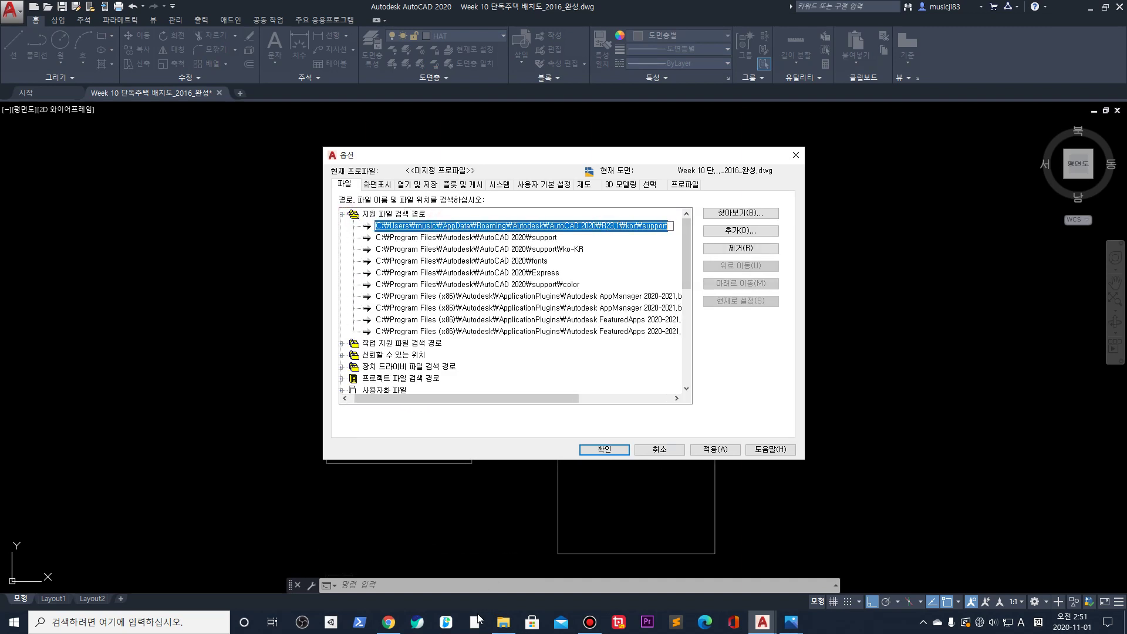
Switch to the Support folder in File Explorer and open acadiso.pat in Notepad to examine its 1500Tile definition
left_click(503, 622)
left_click(427, 356)
left_click(424, 345)
right_click(423, 345)
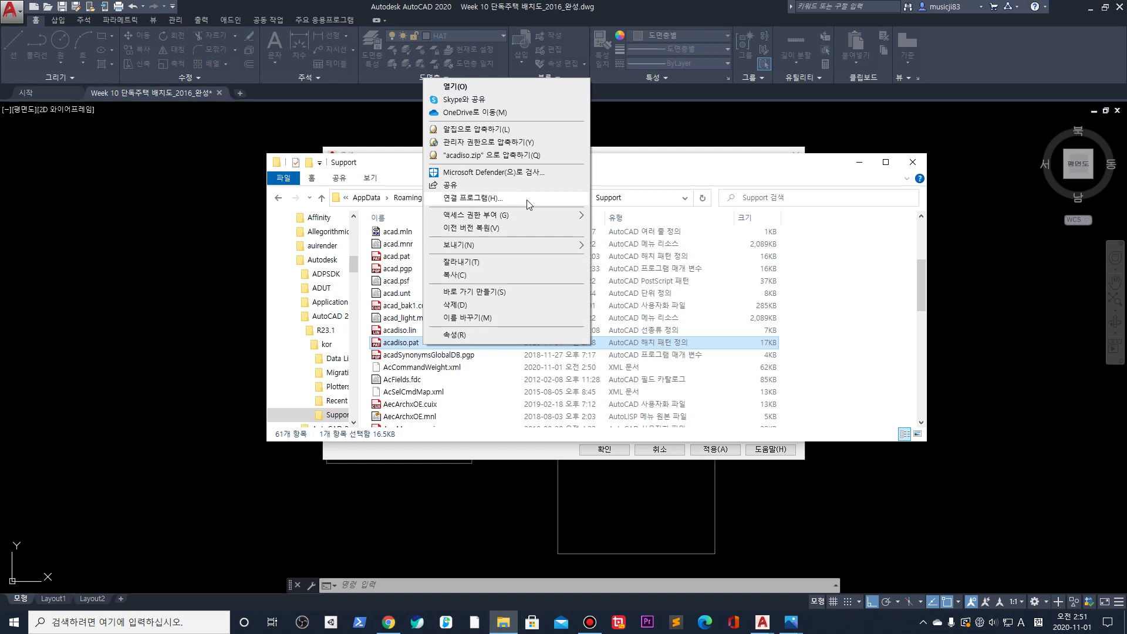
left_click(527, 203)
left_click(611, 369)
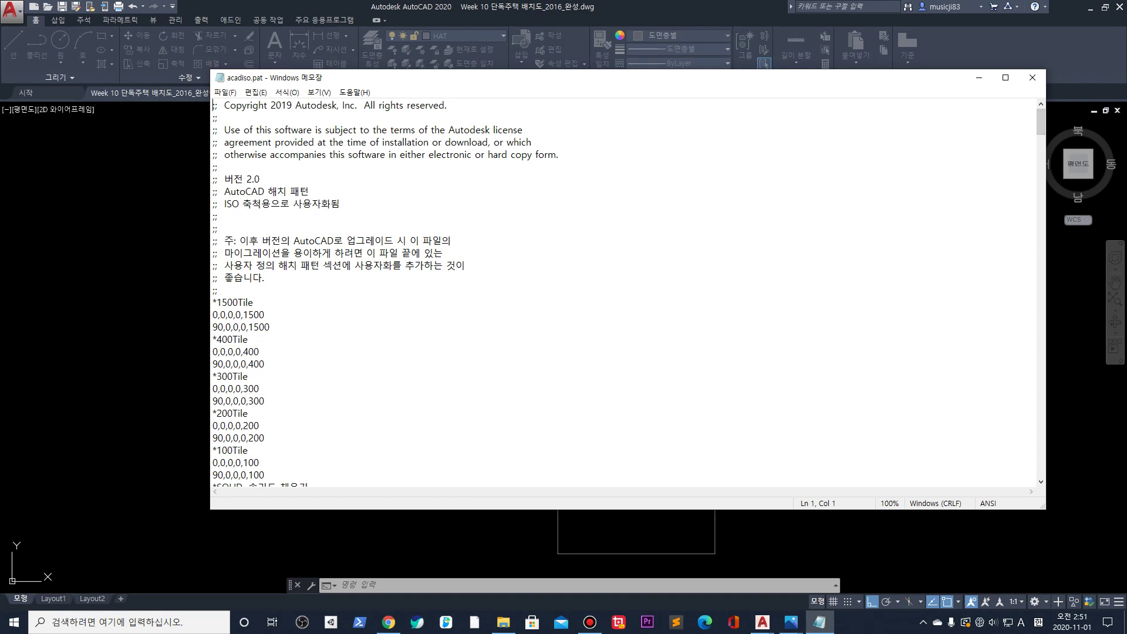
Save and close acadiso.pat in Notepad, and quit AutoCAD with the site plan's changes saved
key("alt+Tab")
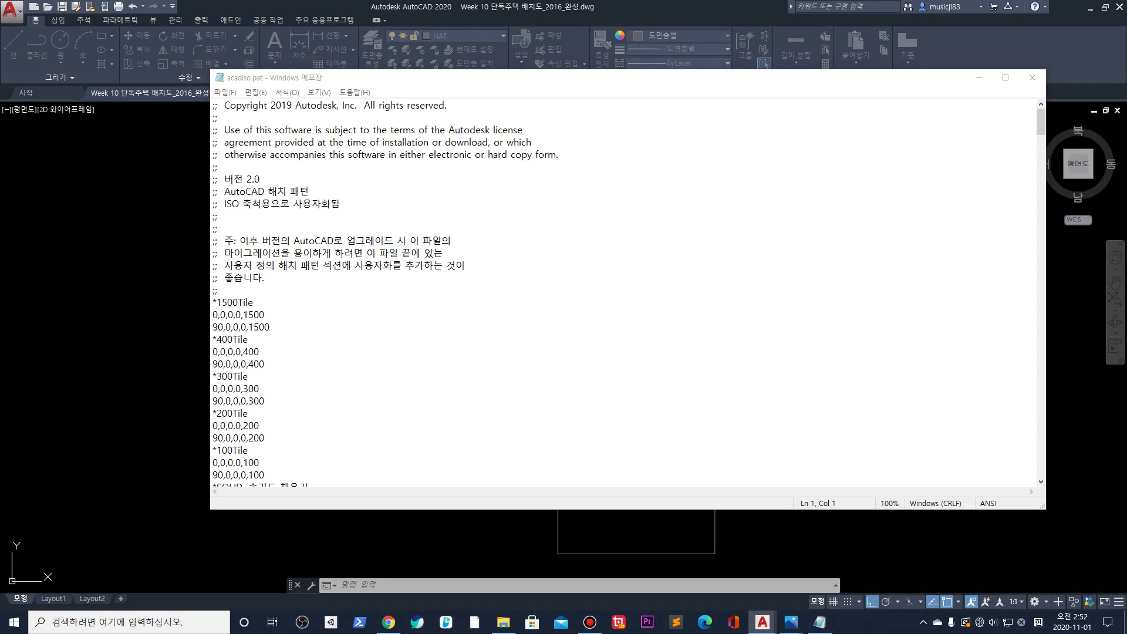
key("alt+Tab")
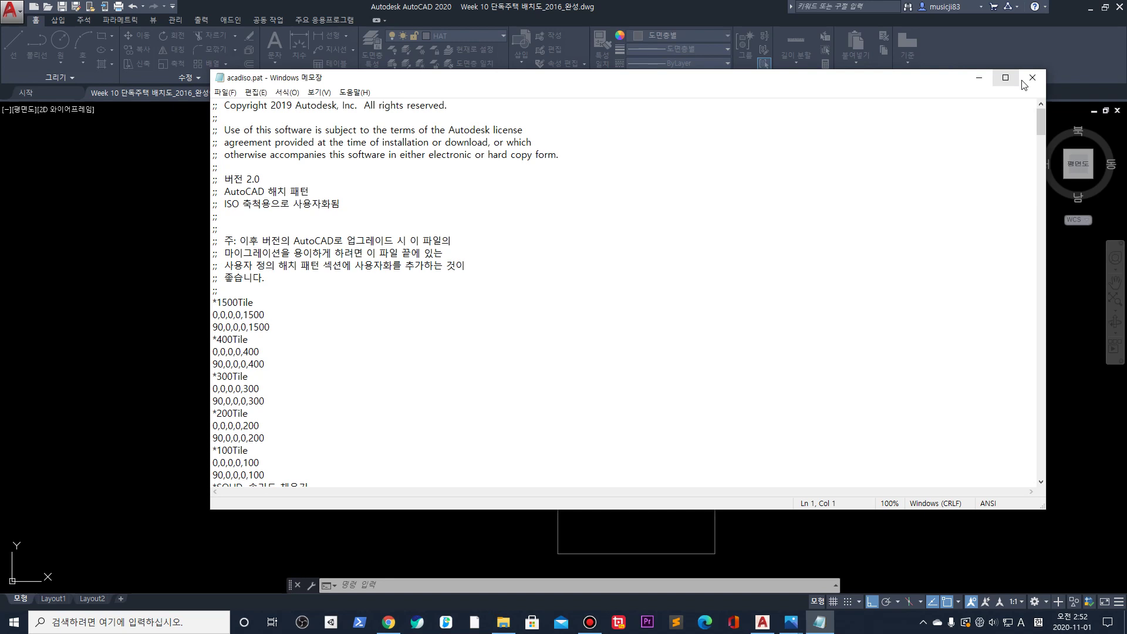
left_click(225, 92)
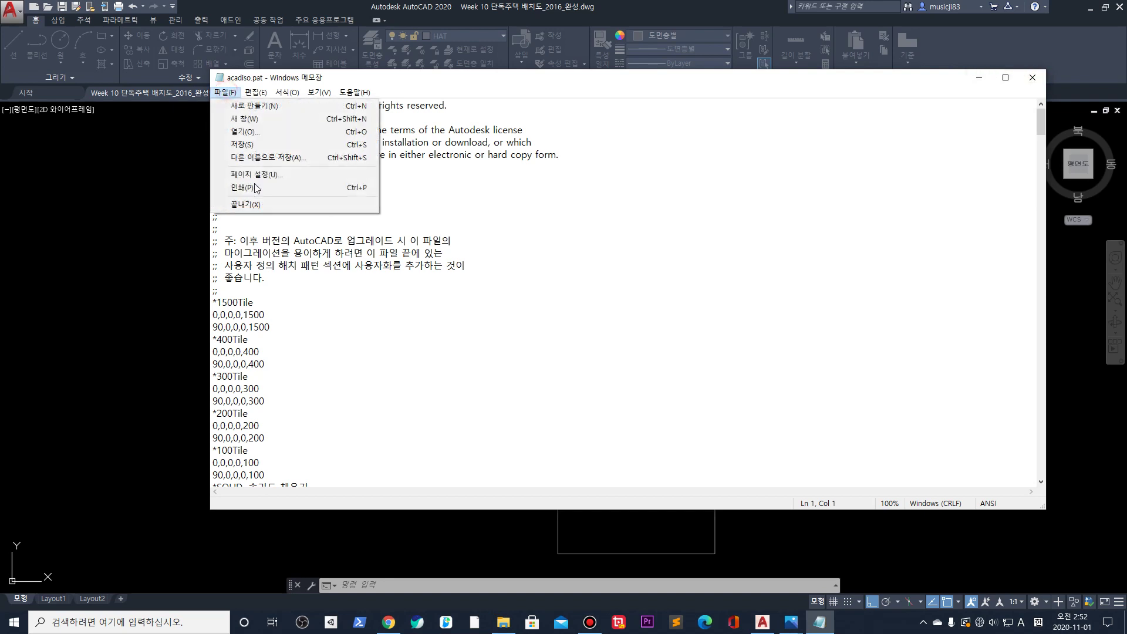
left_click(243, 144)
left_click(1045, 79)
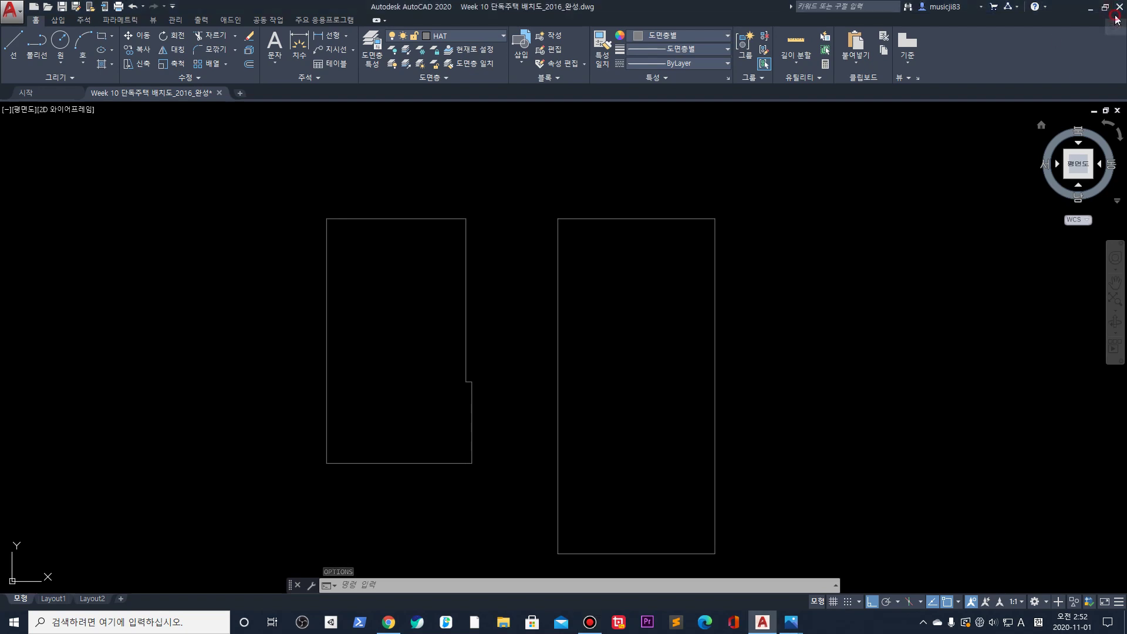
left_click(1118, 7)
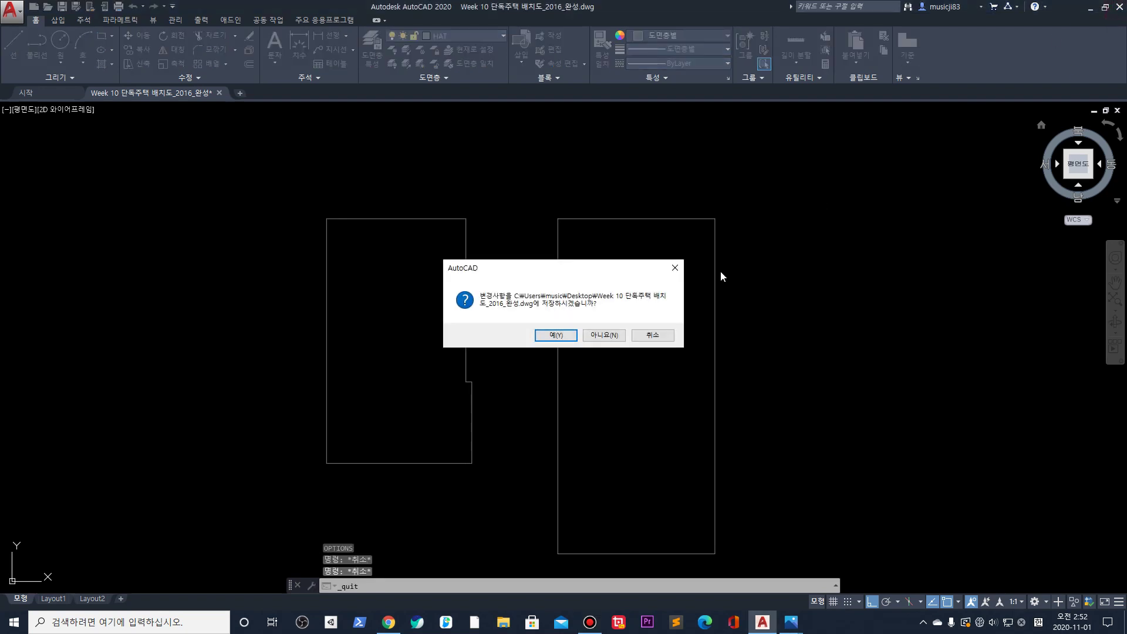
left_click(555, 335)
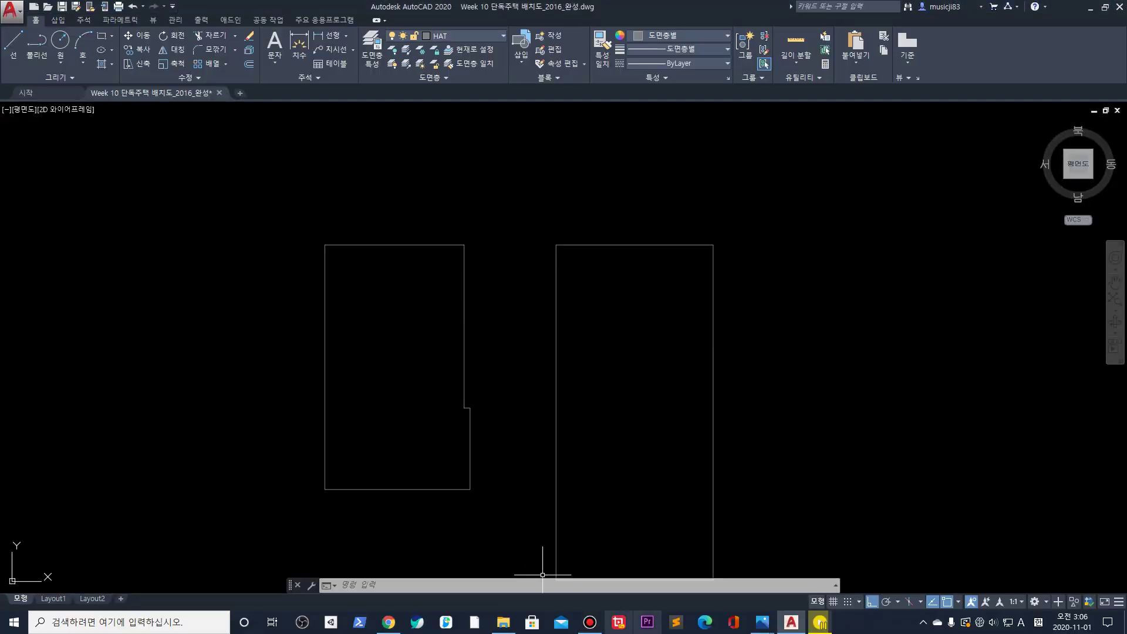
middle_click_drag(305, 365, 314, 301)
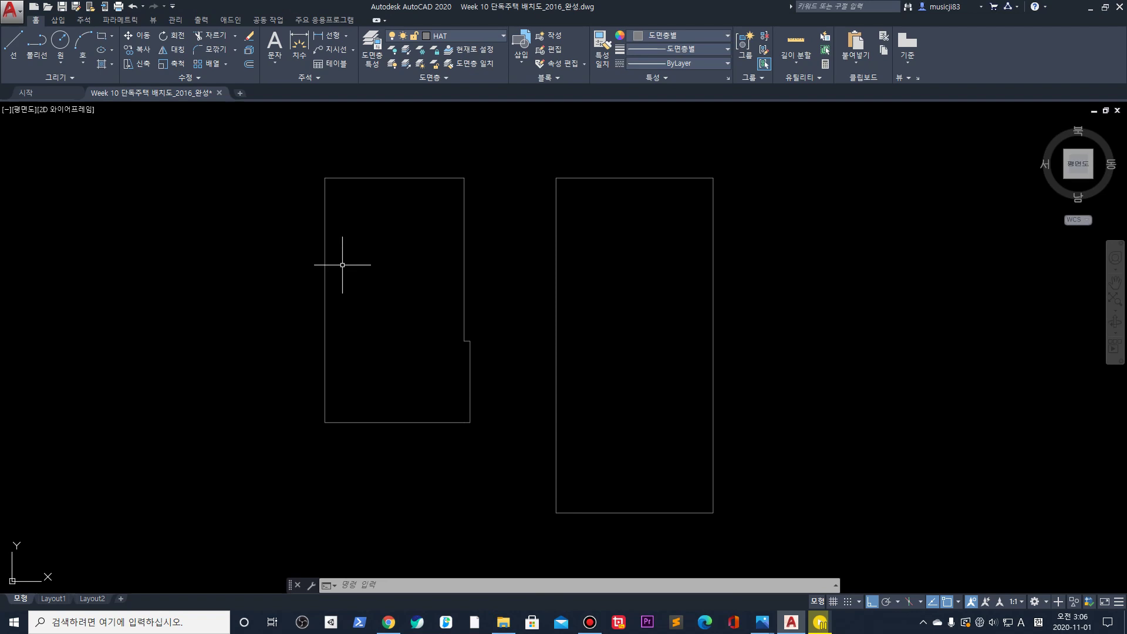
middle_click_drag(345, 221, 320, 259)
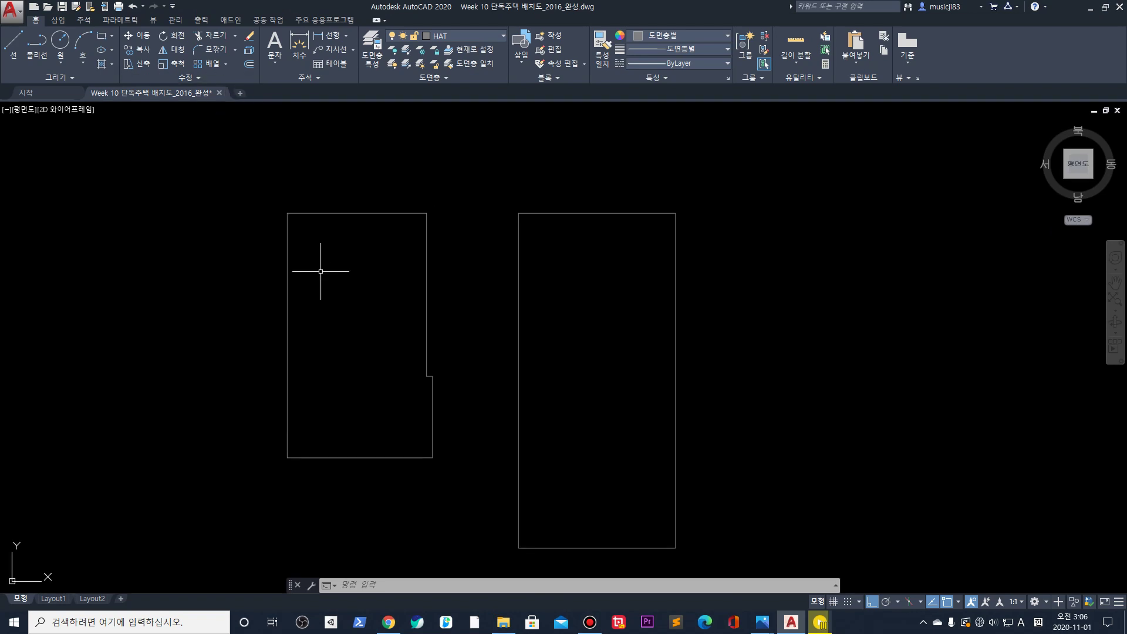
type("h")
key("Return")
left_click(101, 51)
left_click(249, 53)
left_click(250, 52)
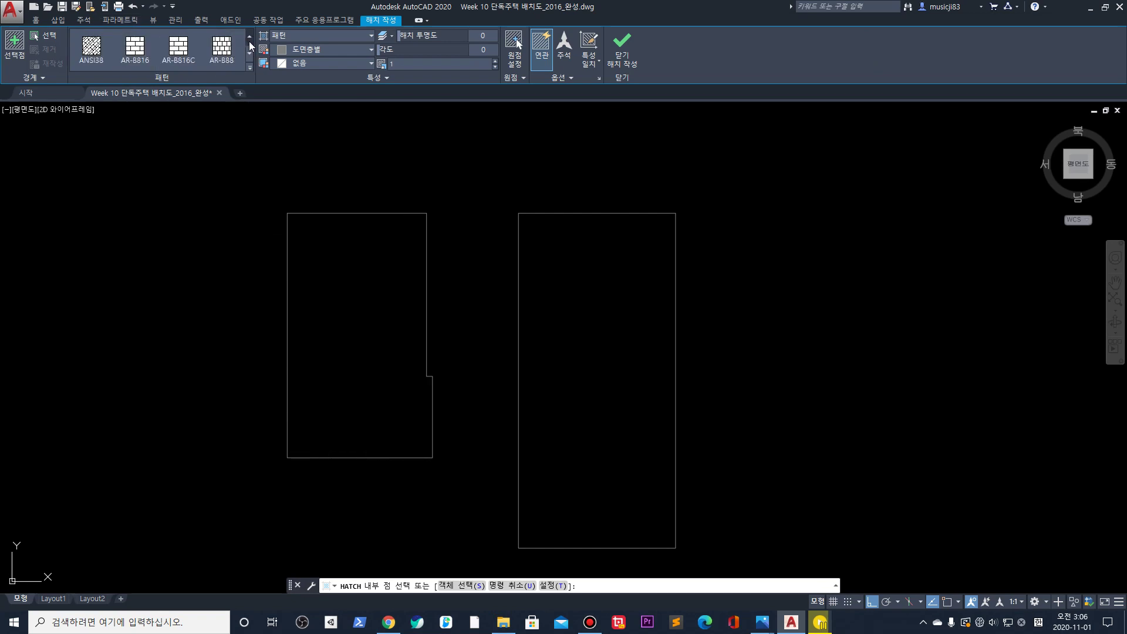
left_click(248, 52)
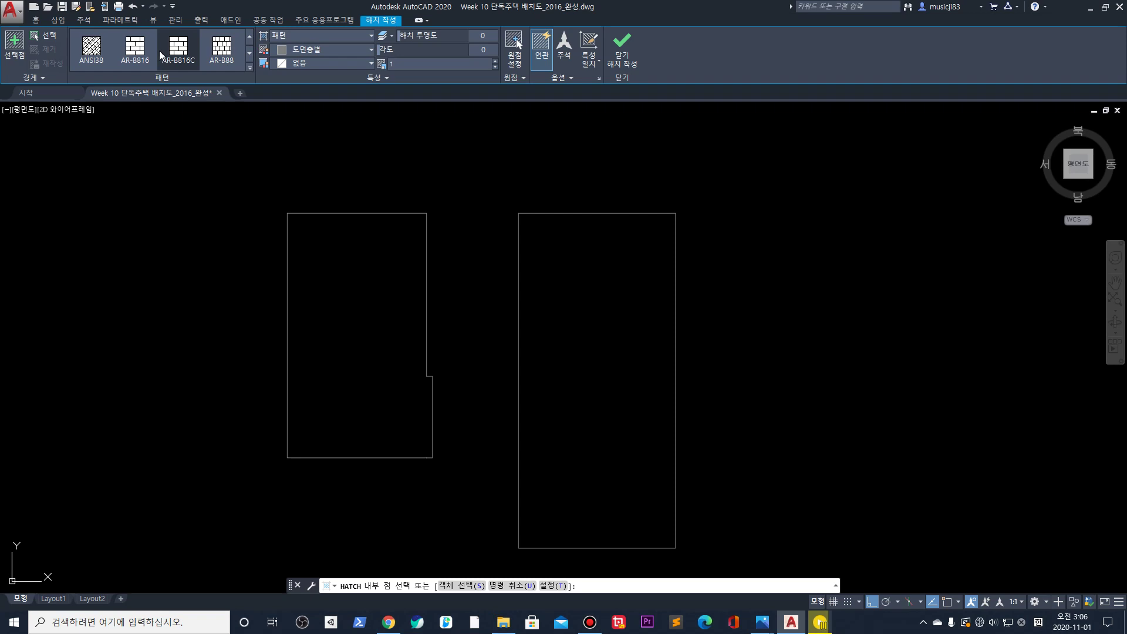
left_click(136, 48)
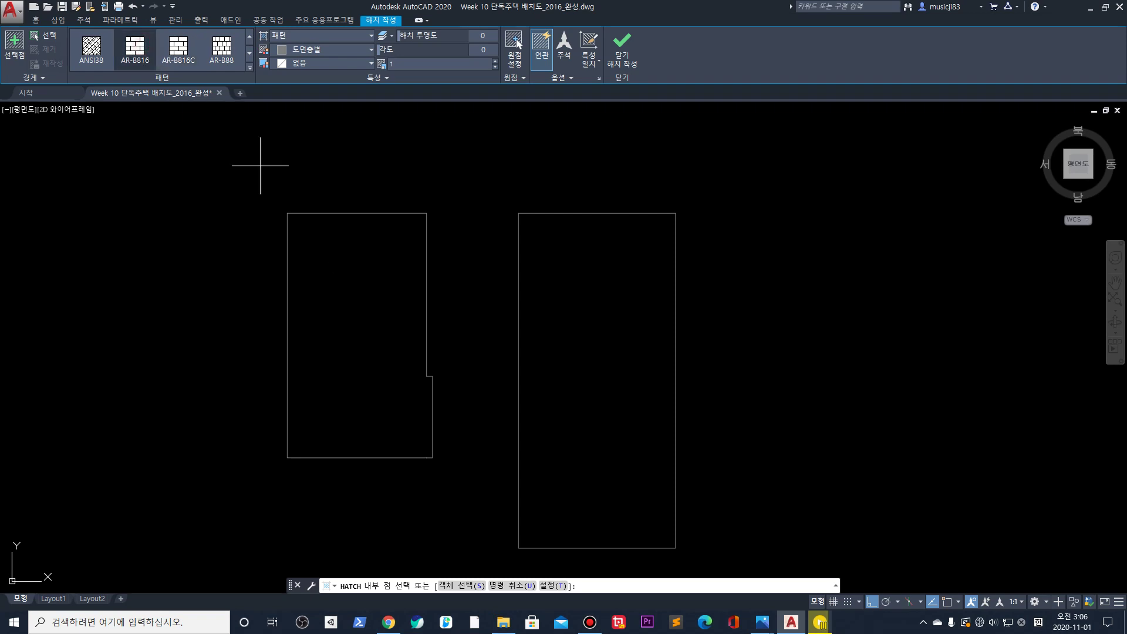
key("Escape")
Hatch the two closed roof boundaries with the 400Tile pattern
type("h")
key("Return")
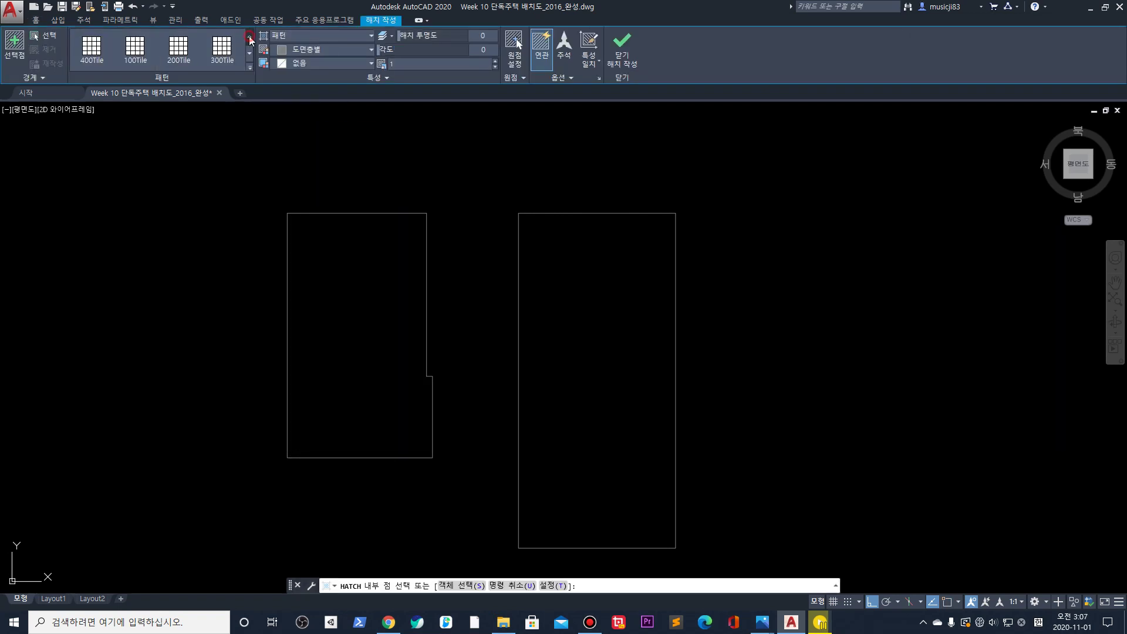
left_click(428, 366)
left_click(621, 377)
key("Return")
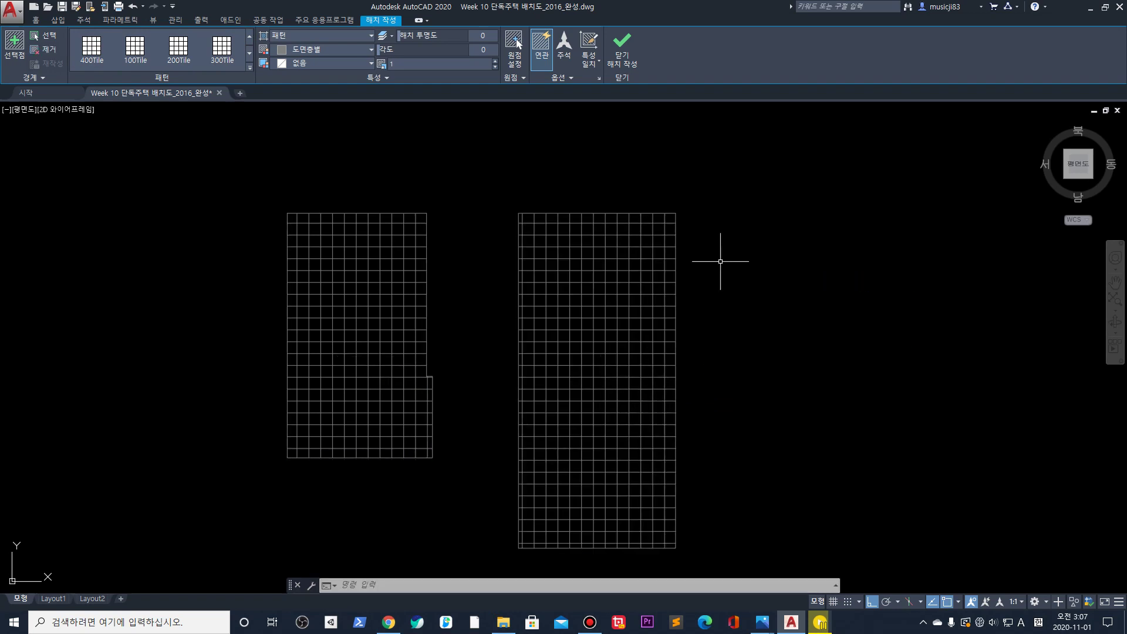
Turn all layers of the site plan back on with the LAYON command
scroll(716, 255, "down", 4)
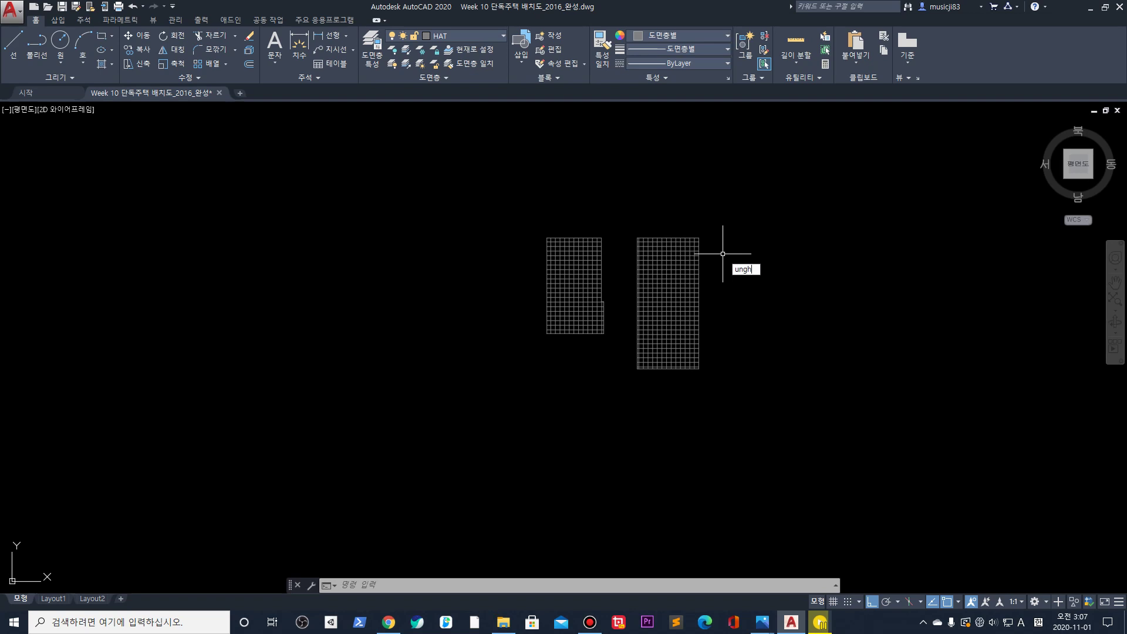
key("BackSpace")
key("BackSpace")
type("laty")
key("BackSpace")
key("BackSpace")
type("yomn")
key("BackSpace")
type("n")
key("Return")
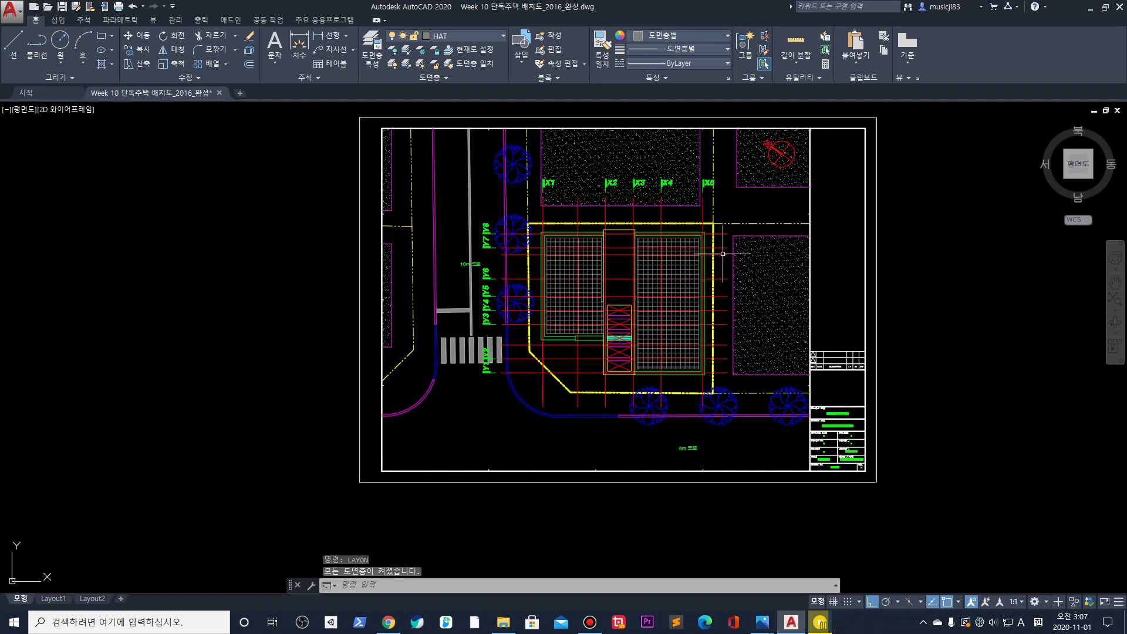
key("Escape")
Copy the 10m 도로 road label into the uppermost crossed opening between the two hatched roofs, with ortho off
scroll(663, 329, "up", 5)
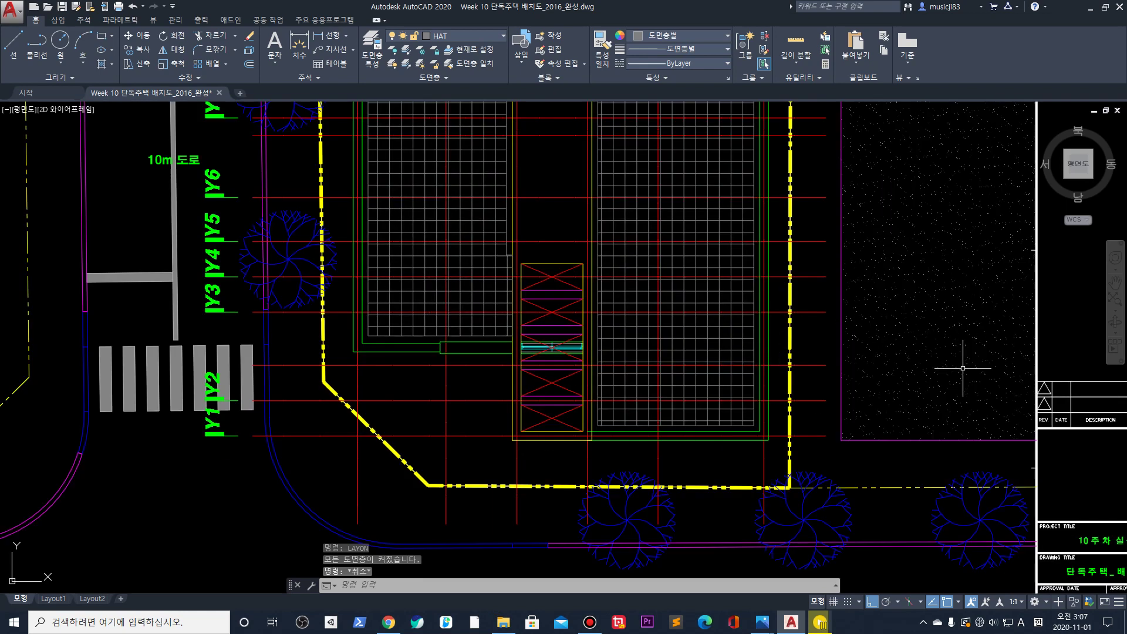
scroll(963, 367, "down", 3)
scroll(422, 329, "up", 3)
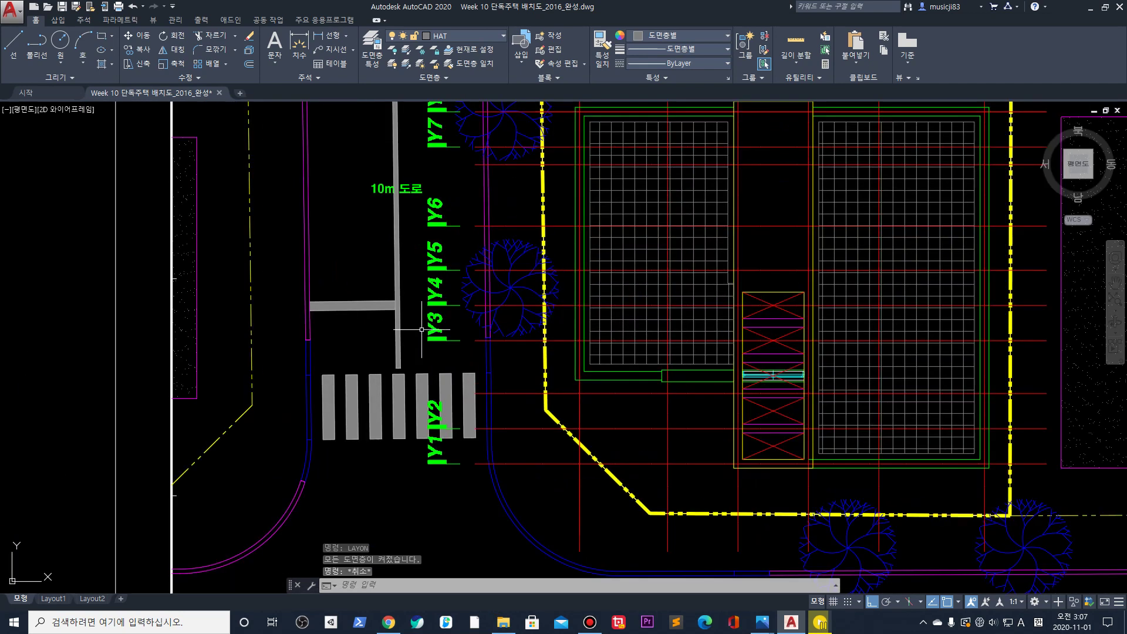
middle_click_drag(352, 184, 329, 214)
left_click(352, 220)
left_click(346, 199)
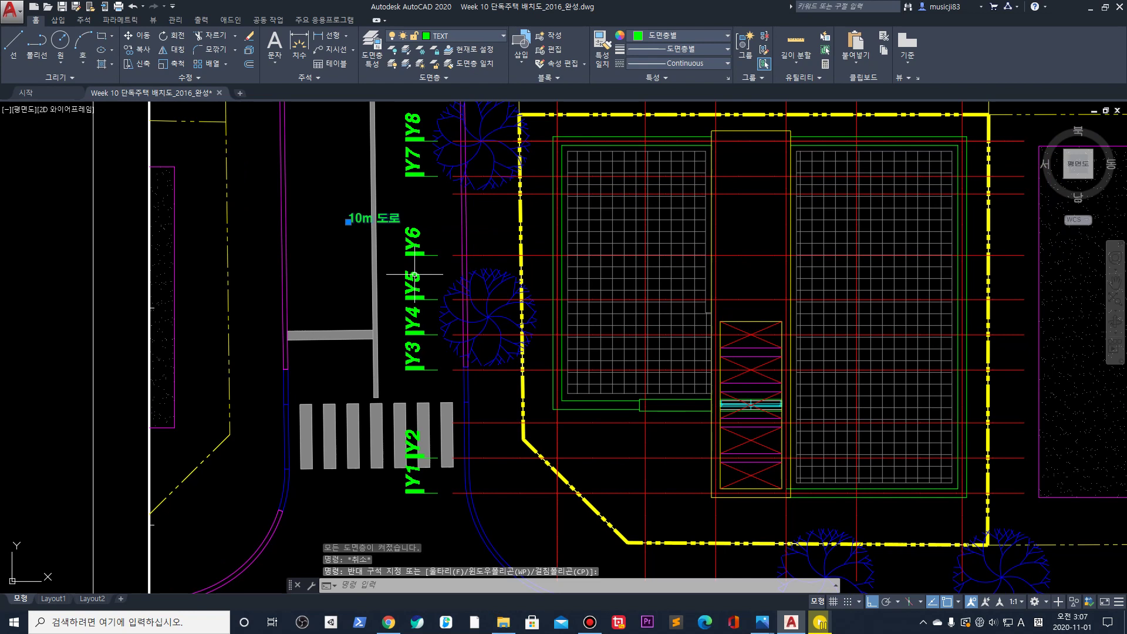
middle_click_drag(530, 229, 439, 200)
type("c")
key("Return")
left_click(287, 228)
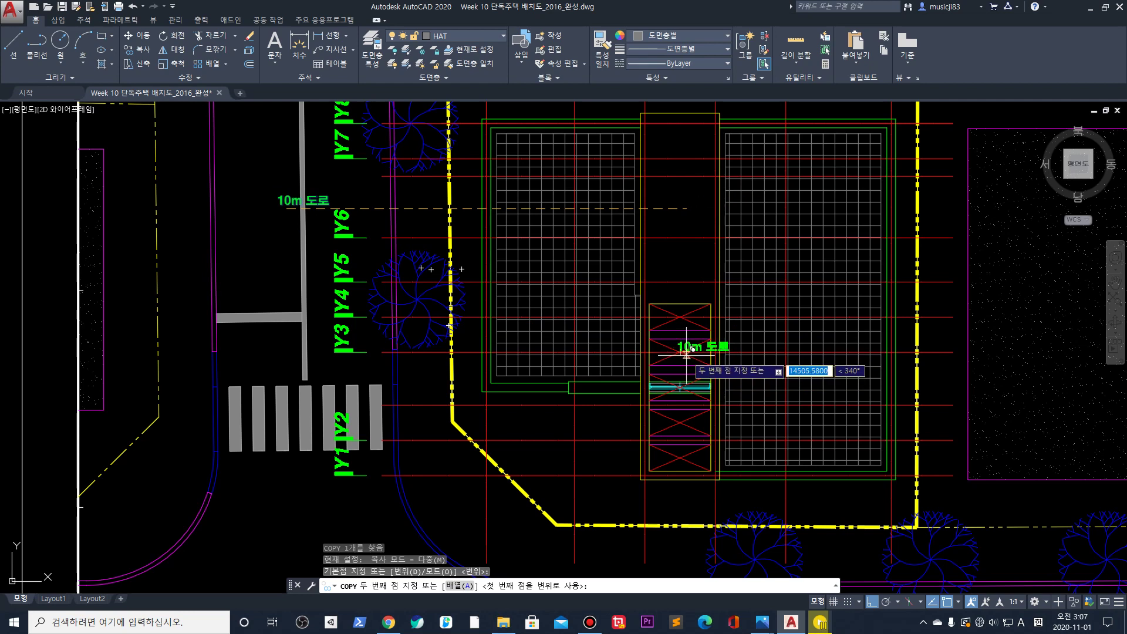
scroll(657, 323, "up", 3)
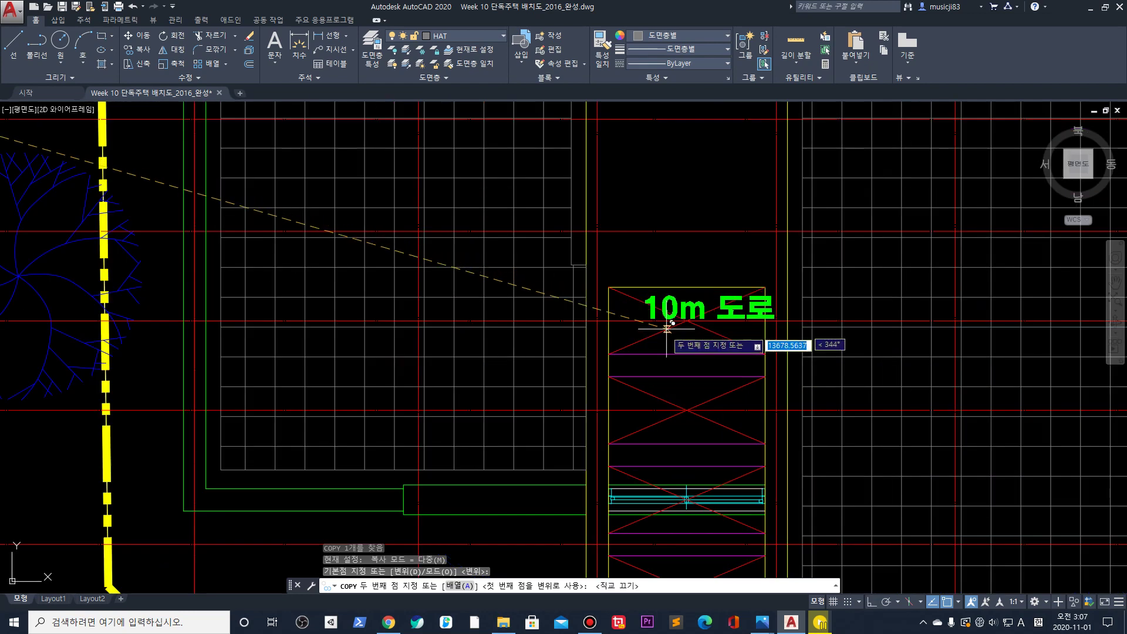
left_click(645, 339)
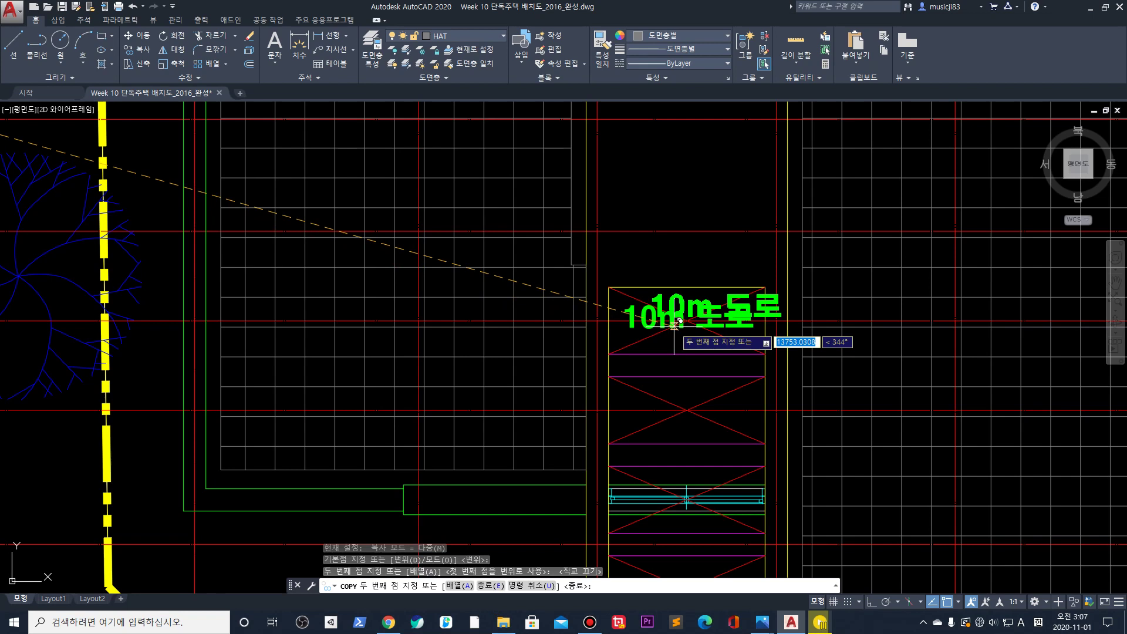
key("Escape")
Show the properties of the copied 10m 도로 label and set its text height to 150
scroll(658, 326, "up", 2)
left_click(632, 306)
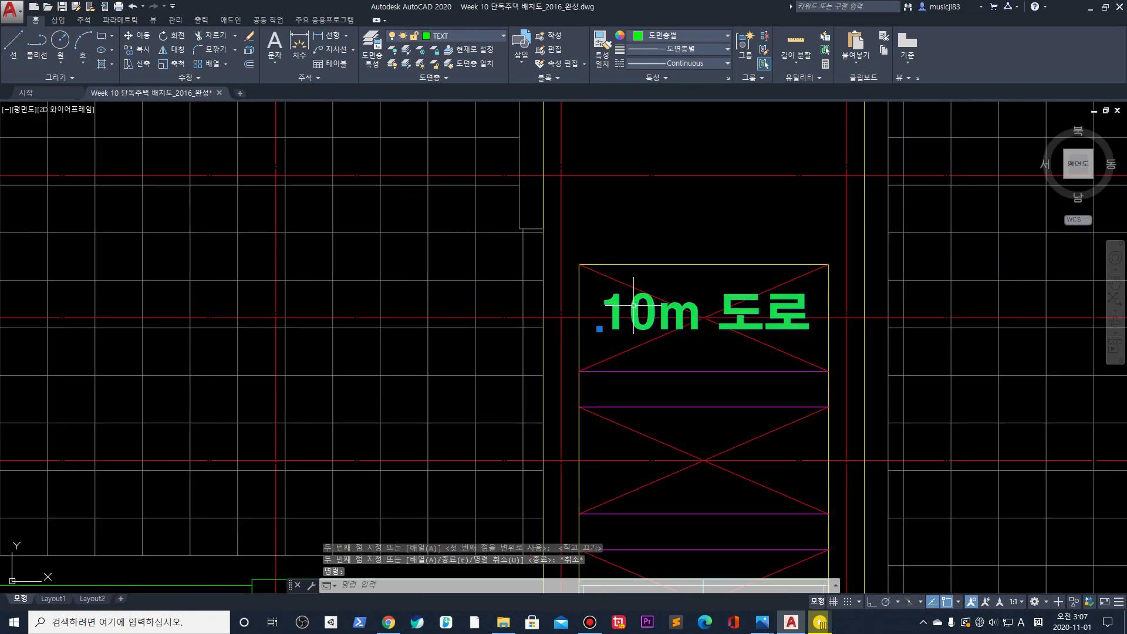
key("ctrl+1")
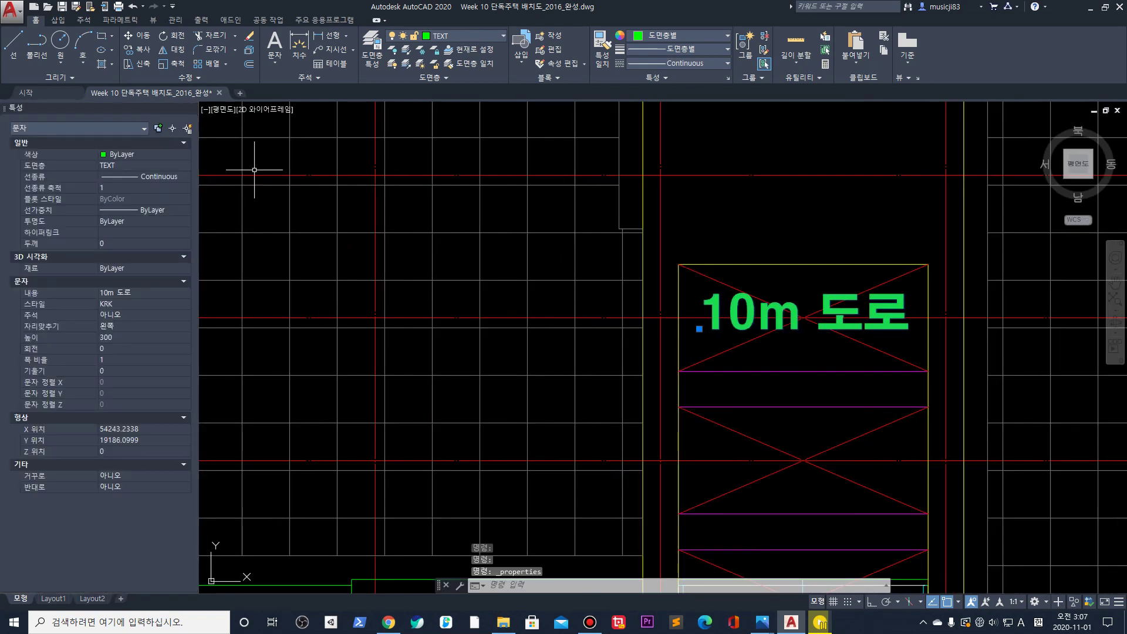
left_click(133, 339)
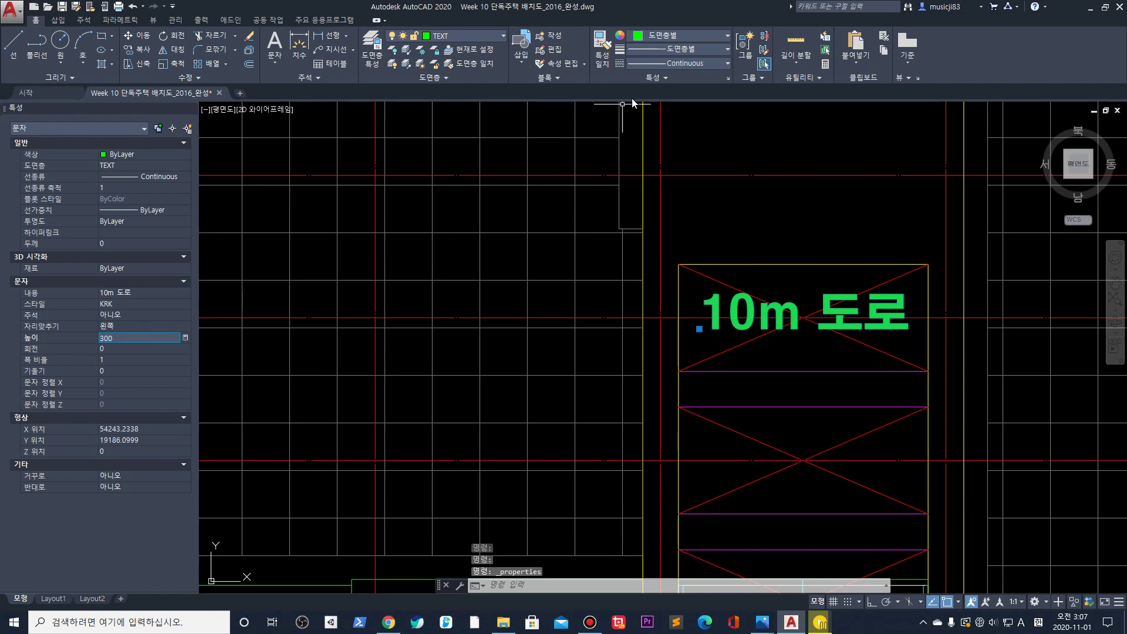
type("150")
key("Return")
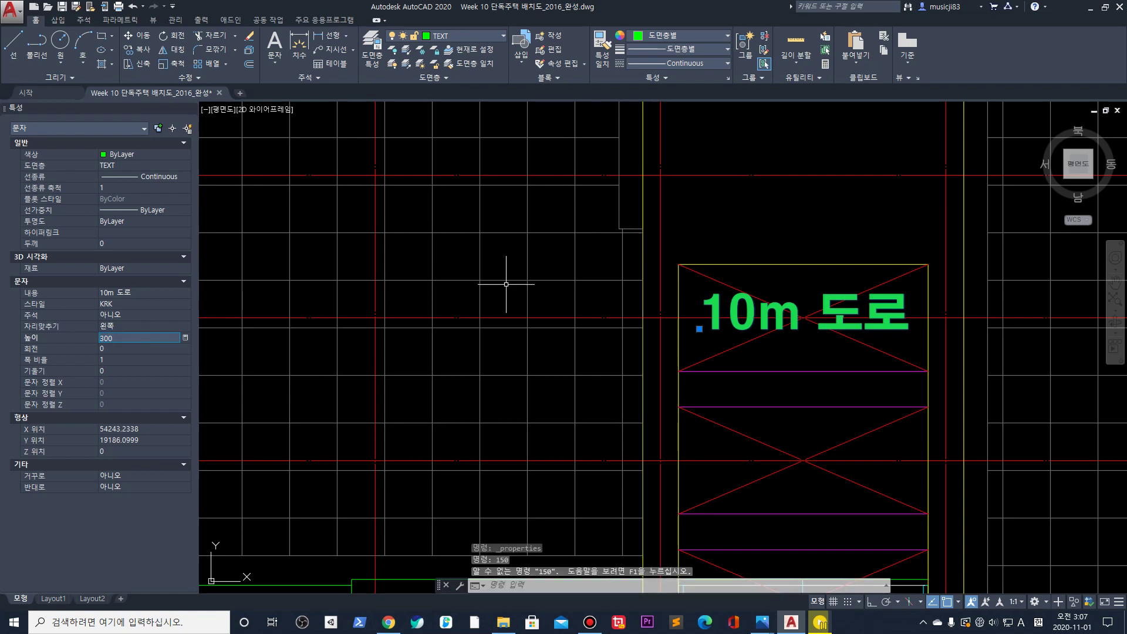
type("150")
key("Tab")
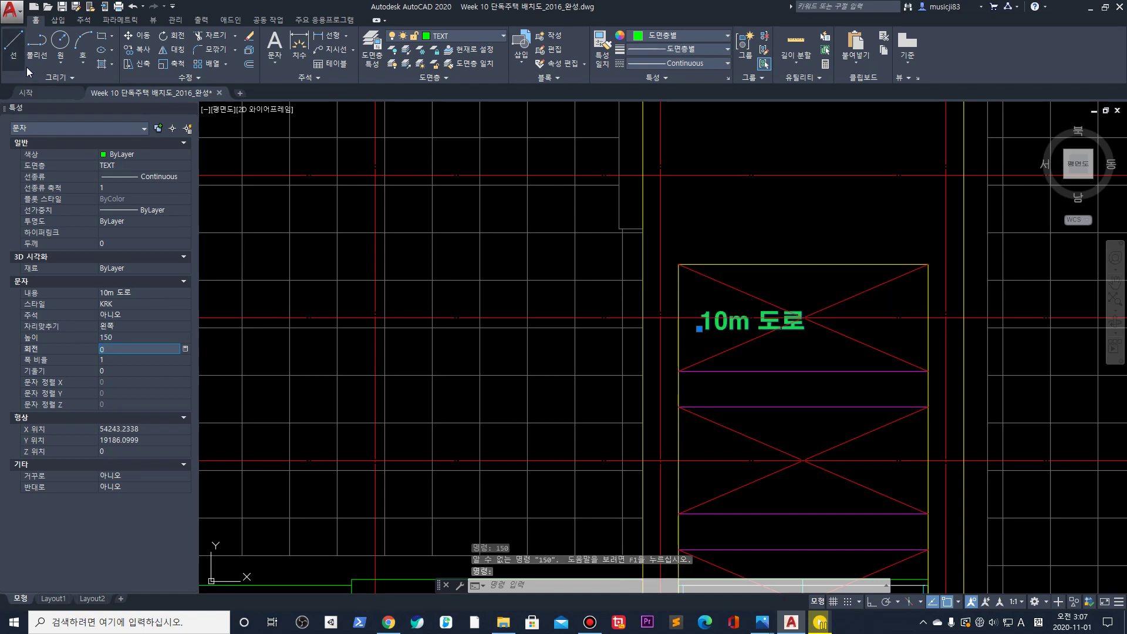
Shift the copied label toward the centre of the crossed opening and change its text to OPEN
middle_click_drag(798, 332, 640, 315)
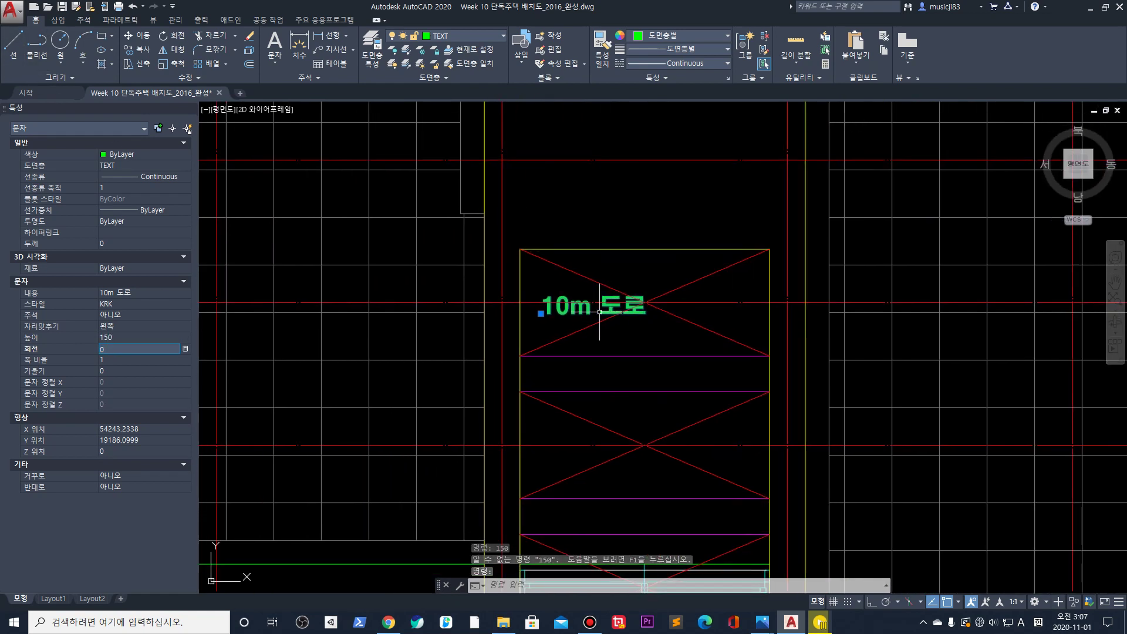
left_click(541, 313)
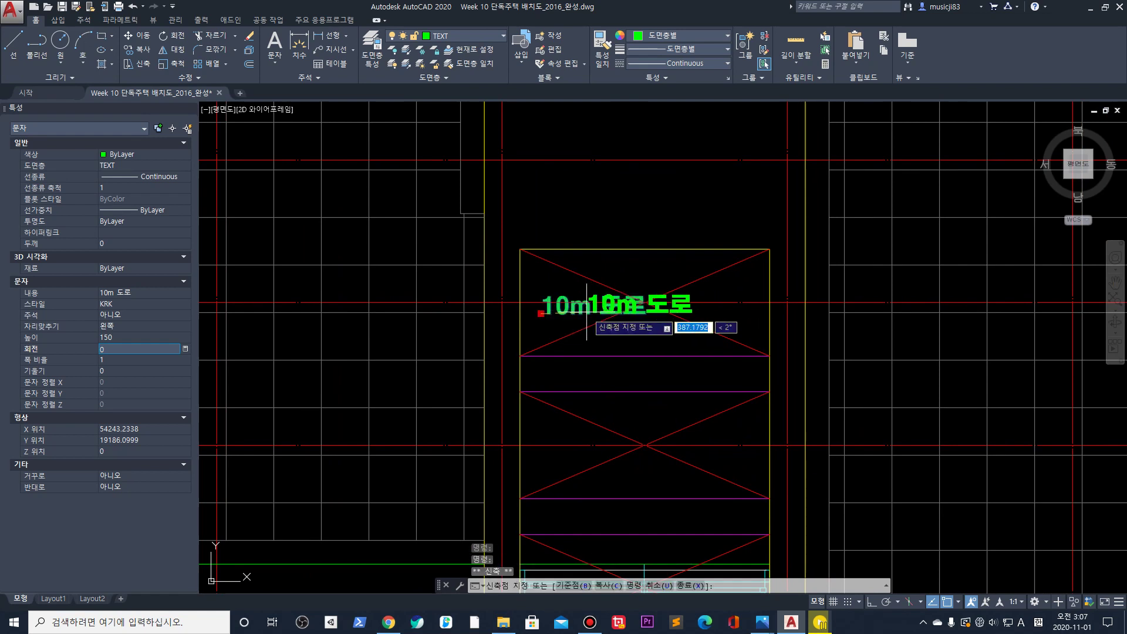
left_click(586, 312)
double_click(610, 308)
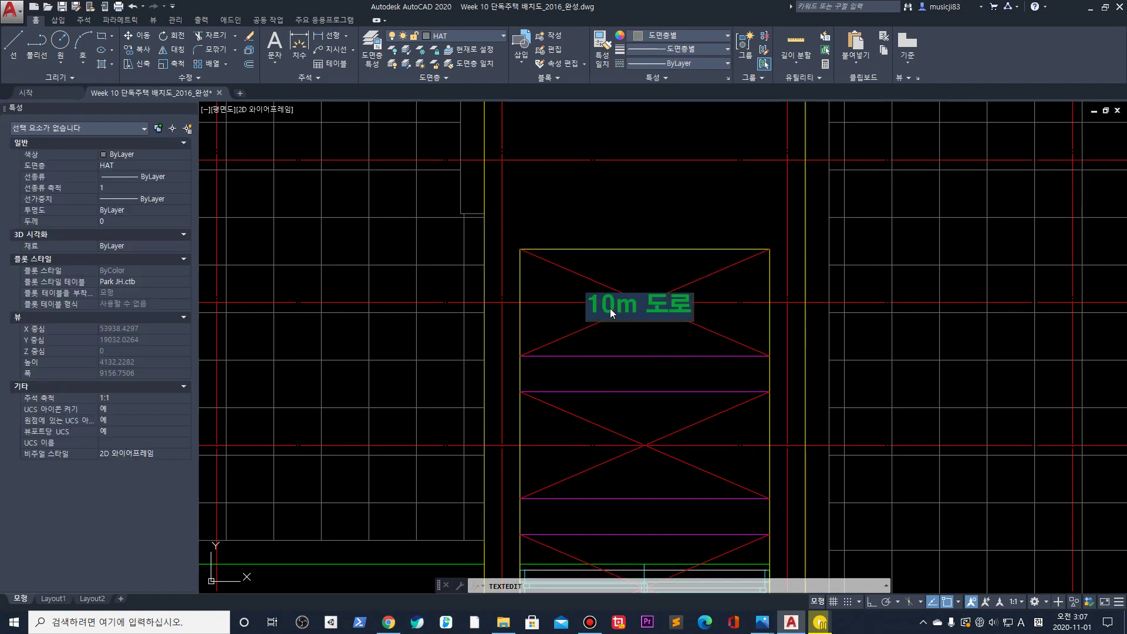
type("Op")
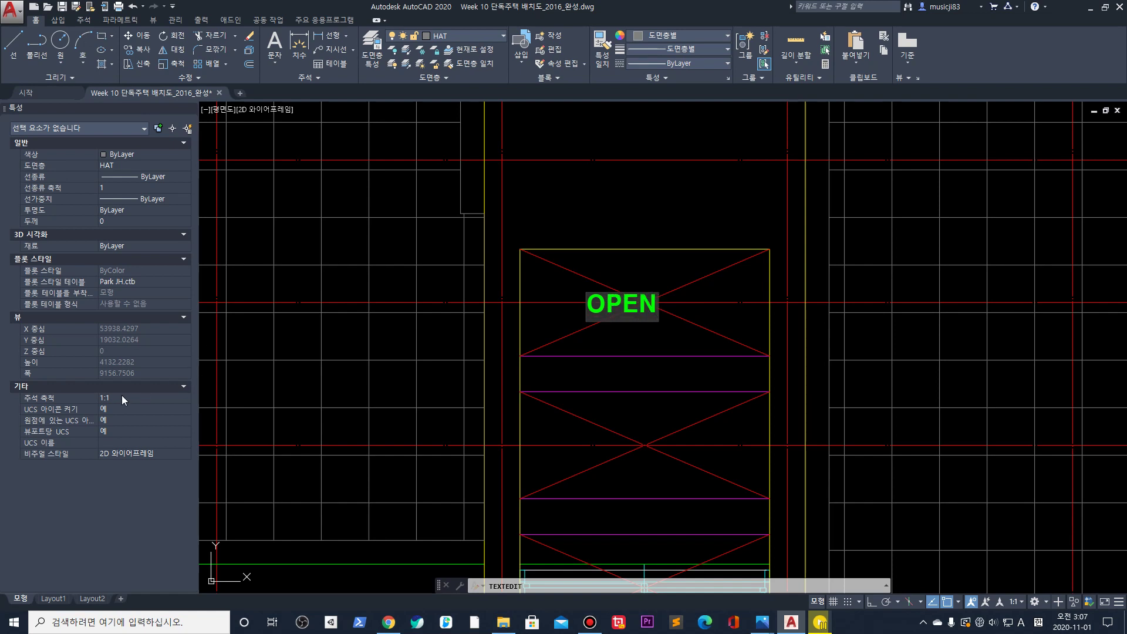
left_click(639, 329)
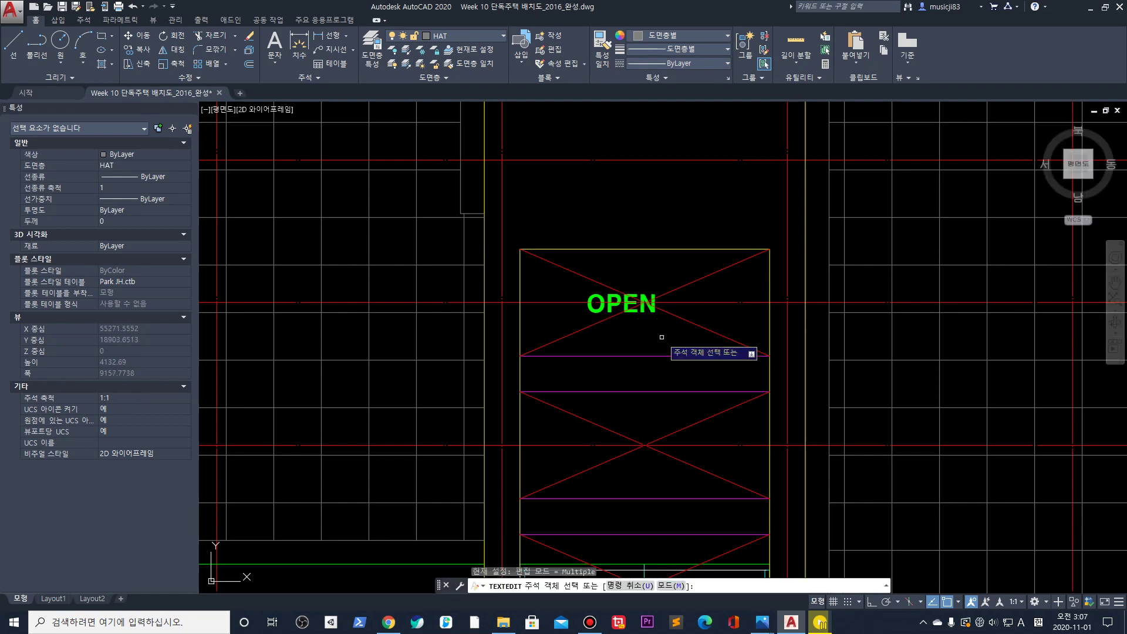
left_click(596, 317)
key("Escape")
key("Escape")
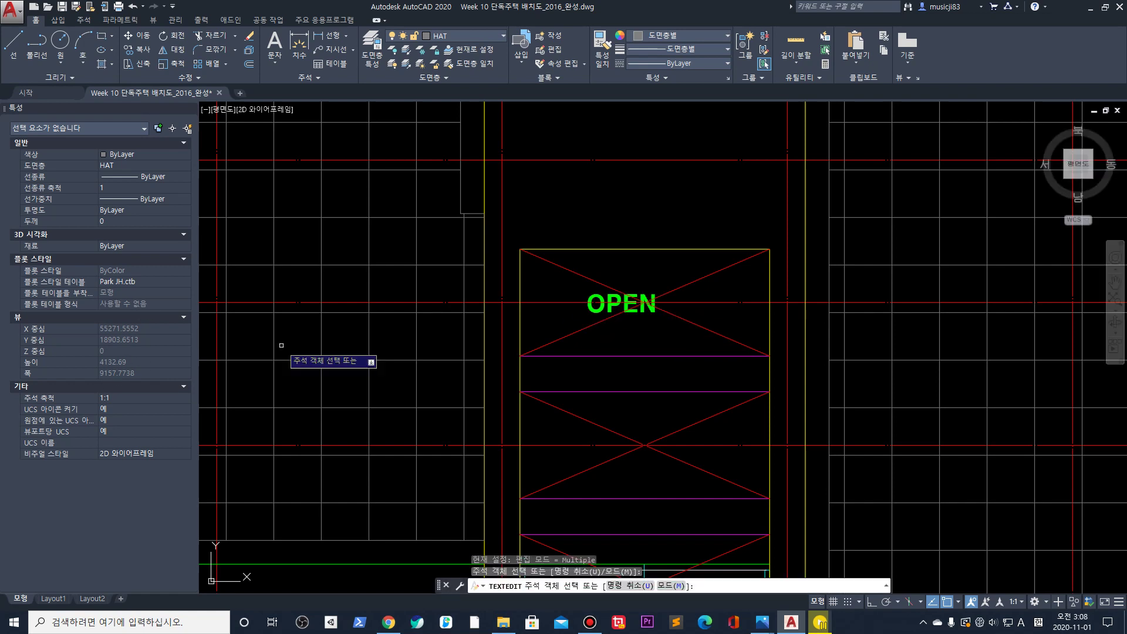
Set the text height of the OPEN label to 100
left_click(590, 307)
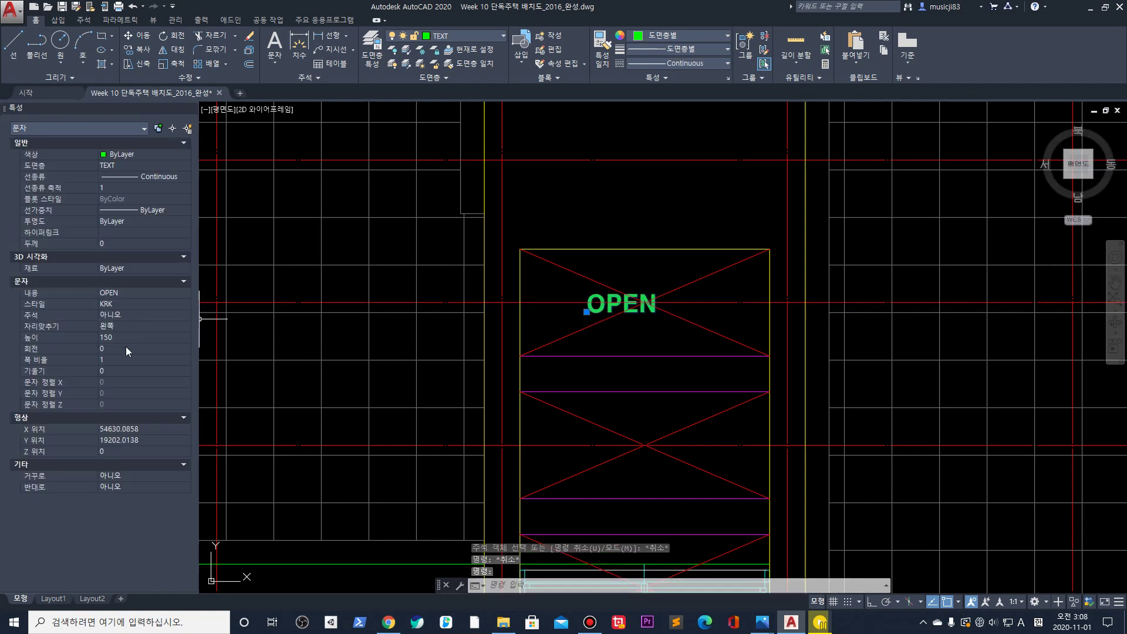
left_click(129, 338)
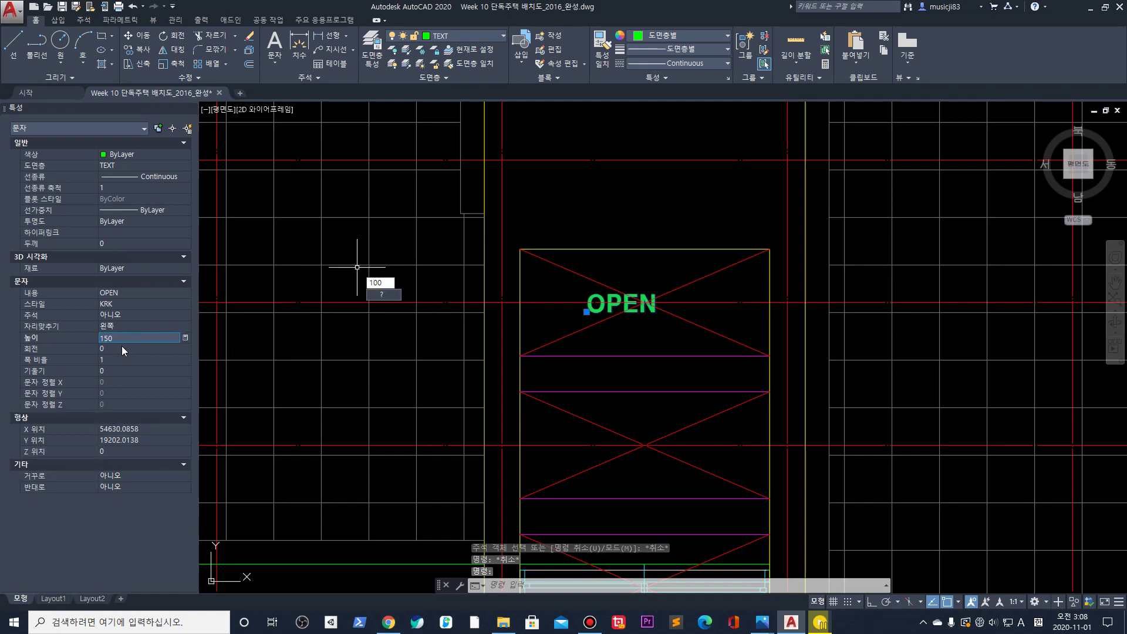
type("100")
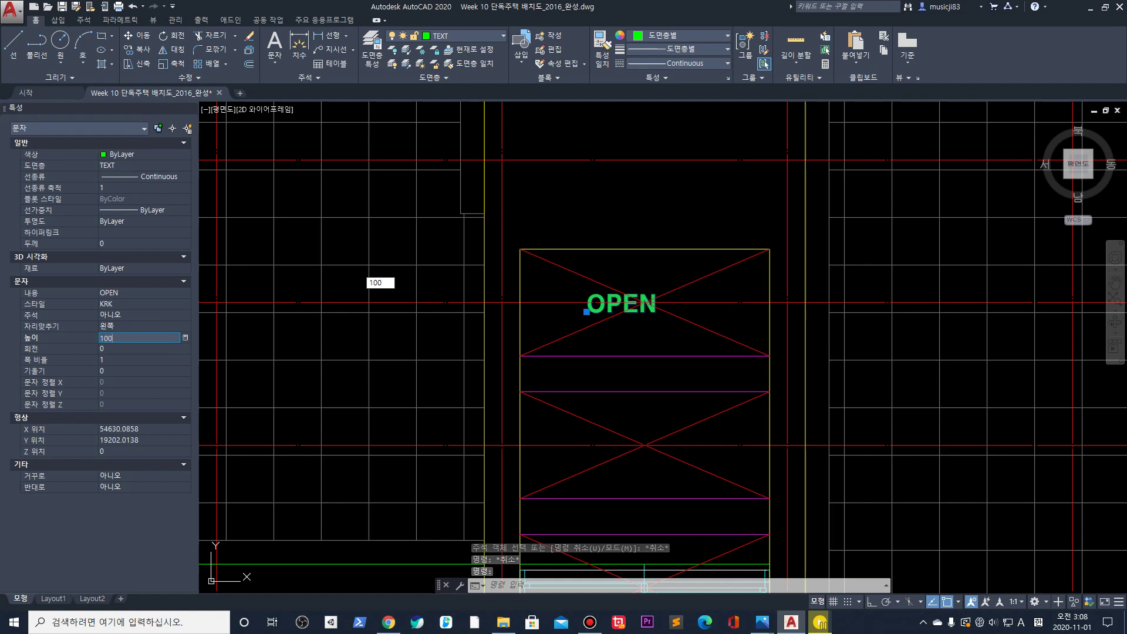
key("Tab")
Centre the OPEN label on the crossing diagonals of the uppermost opening
scroll(226, 291, "down", 2)
scroll(434, 297, "up", 5)
scroll(375, 296, "down", 3)
scroll(343, 305, "up", 2)
left_click(348, 303)
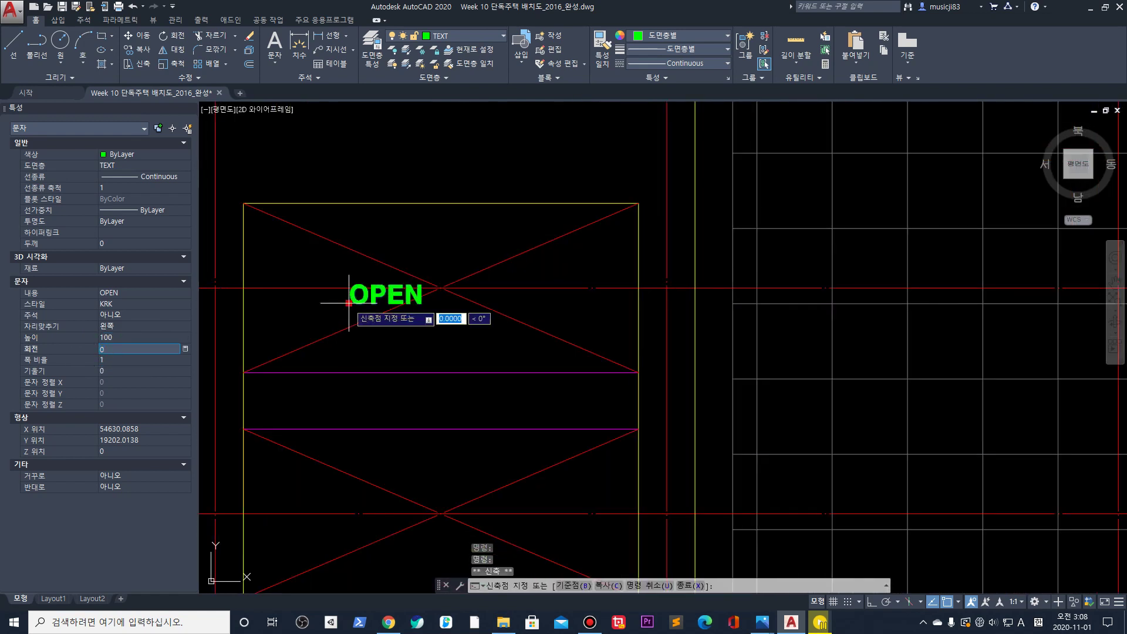
left_click(405, 301)
middle_click_drag(544, 329, 536, 286)
type("m")
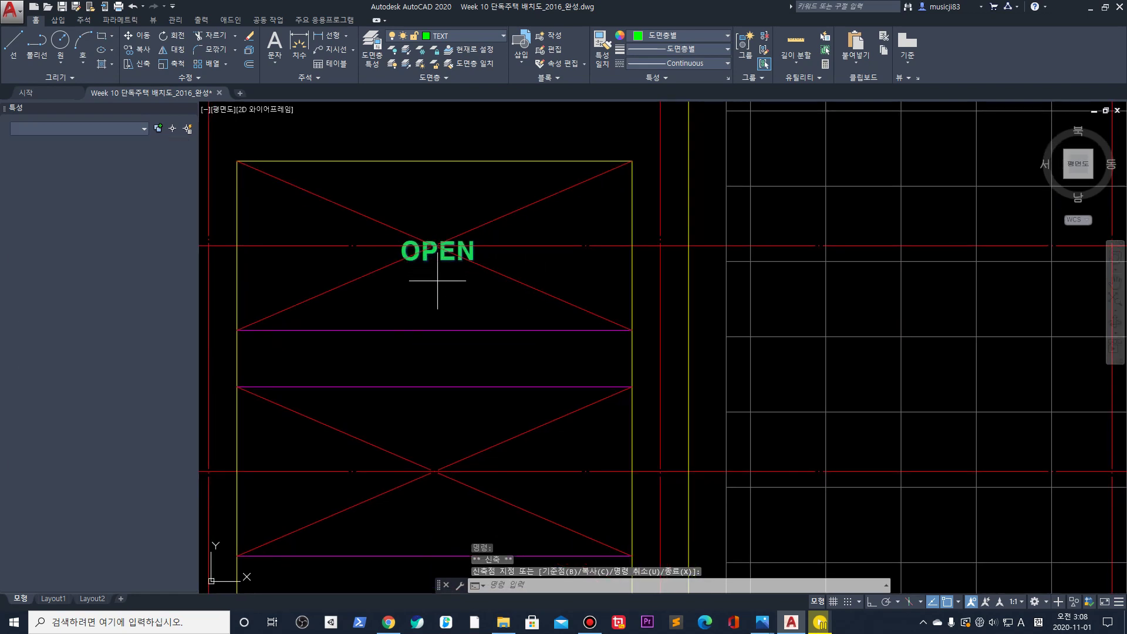
key("Return")
left_click(439, 276)
Copy the OPEN label from the uppermost crossed opening to the second one, using the openings' matching upper-right corners as reference points
scroll(486, 282, "down", 4)
type("co")
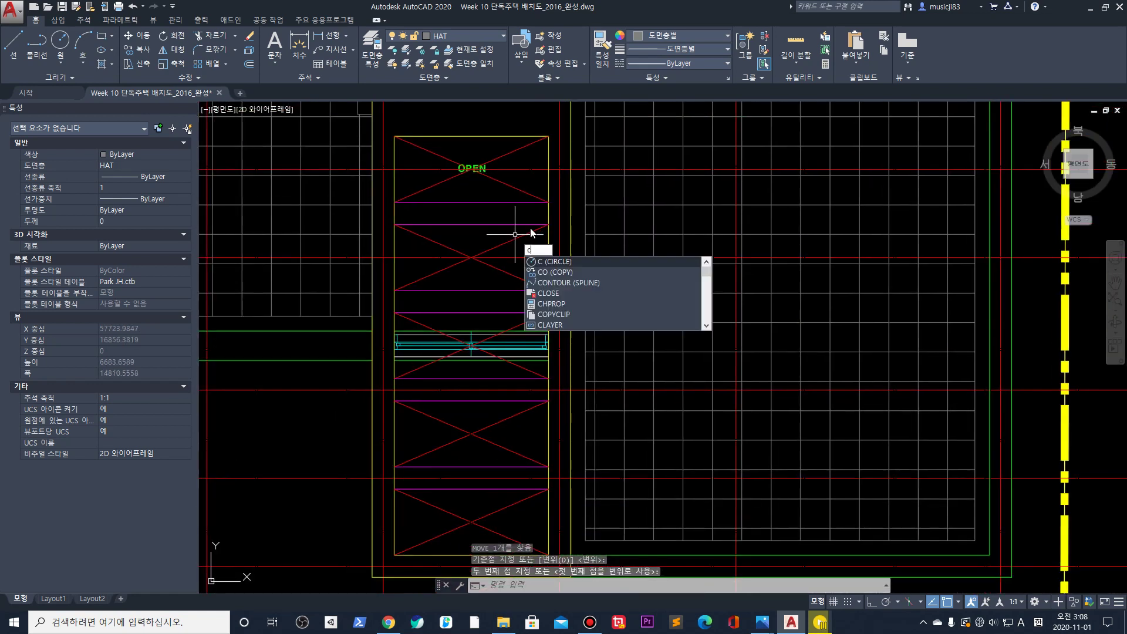
key("Return")
left_click(475, 172)
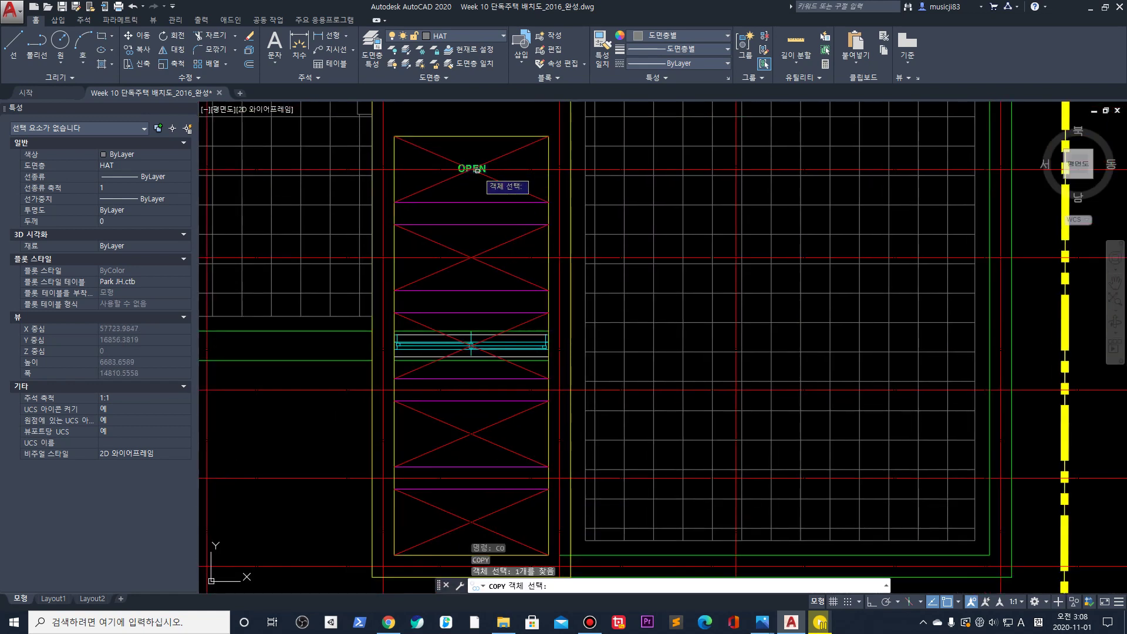
key("Return")
scroll(476, 169, "up", 4)
scroll(487, 151, "down", 2)
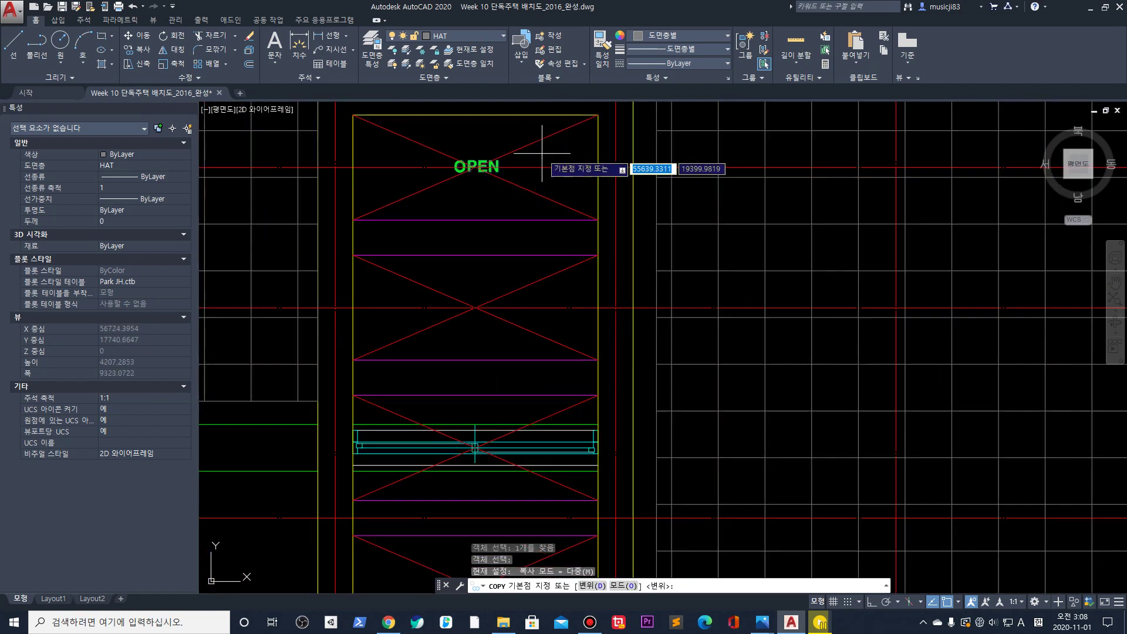
scroll(581, 118, "down", 2)
left_click(593, 119)
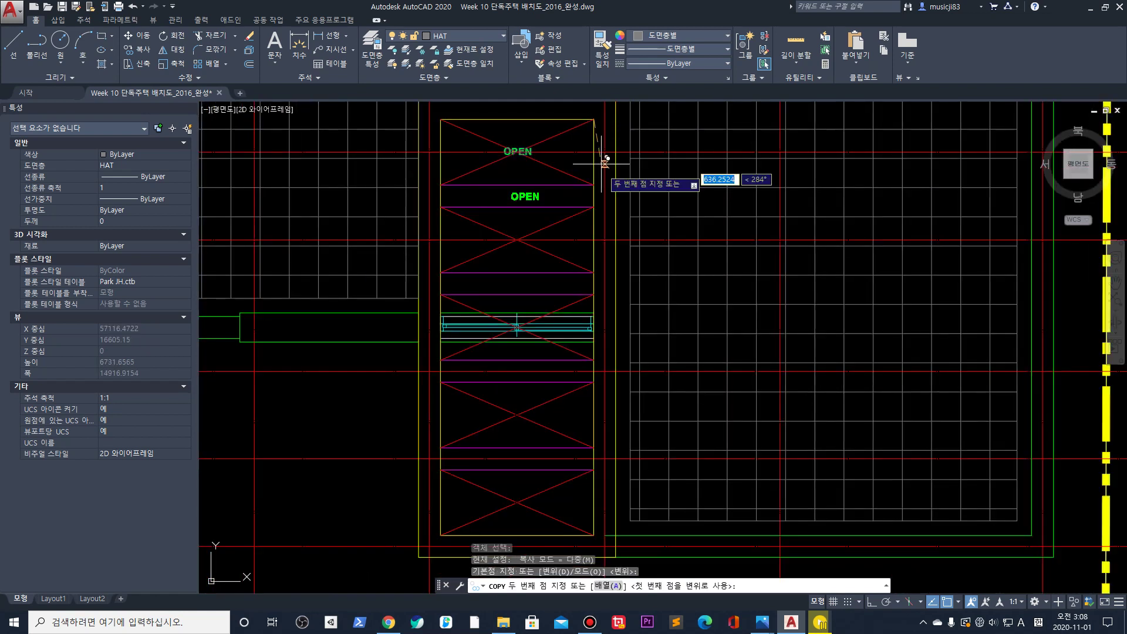
left_click(593, 207)
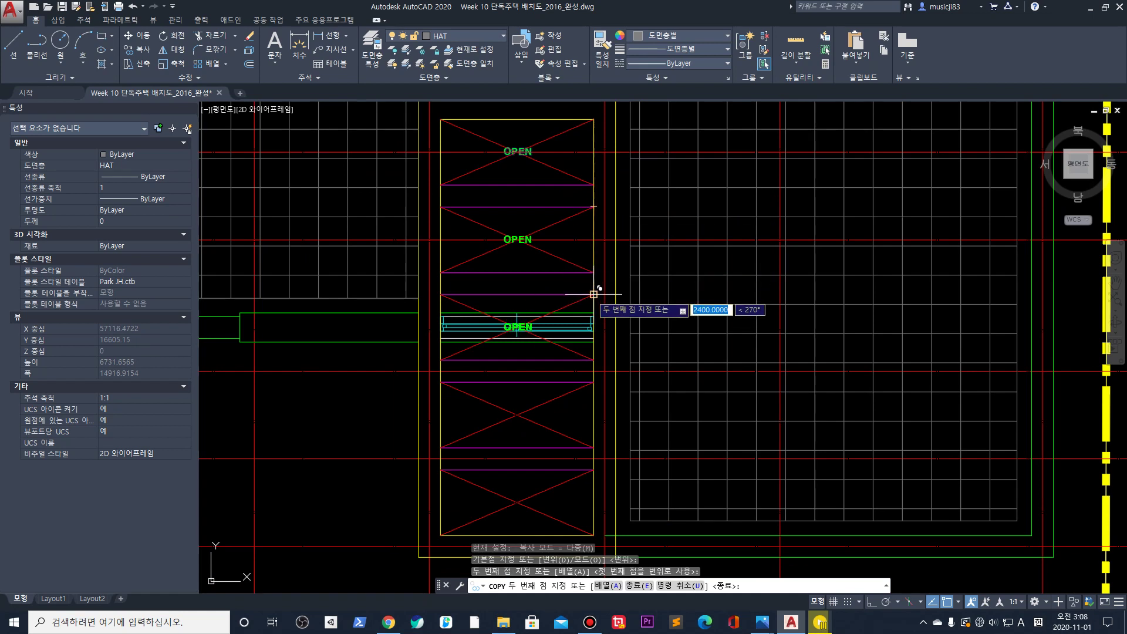
key("Escape")
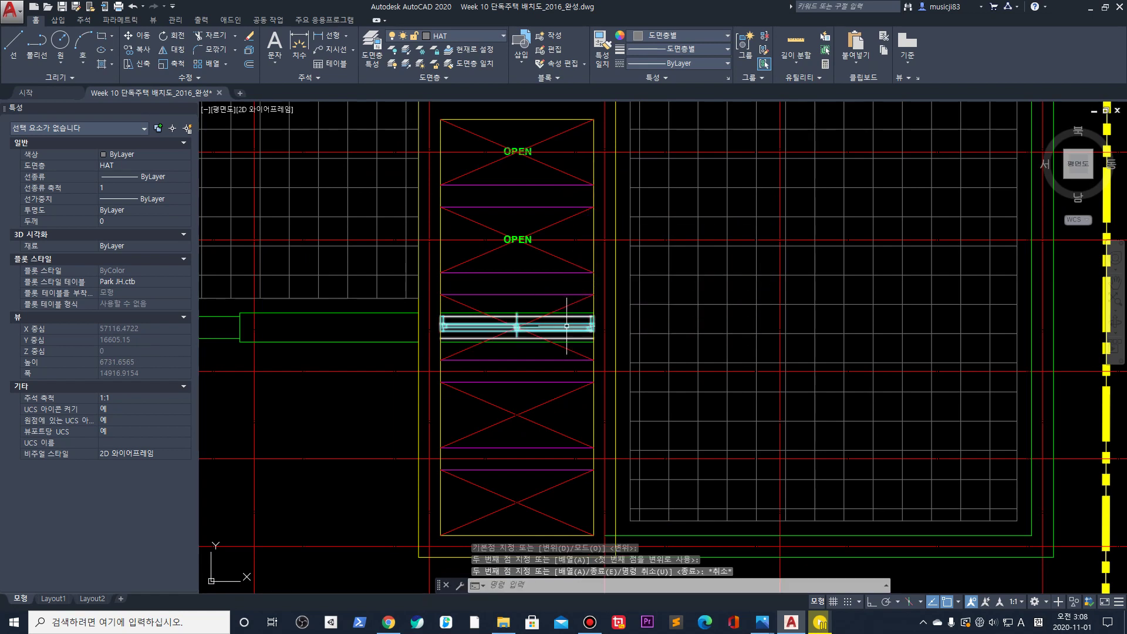
Erase the cyan and white window block that crosses the third opening
left_click(571, 318)
key("Delete")
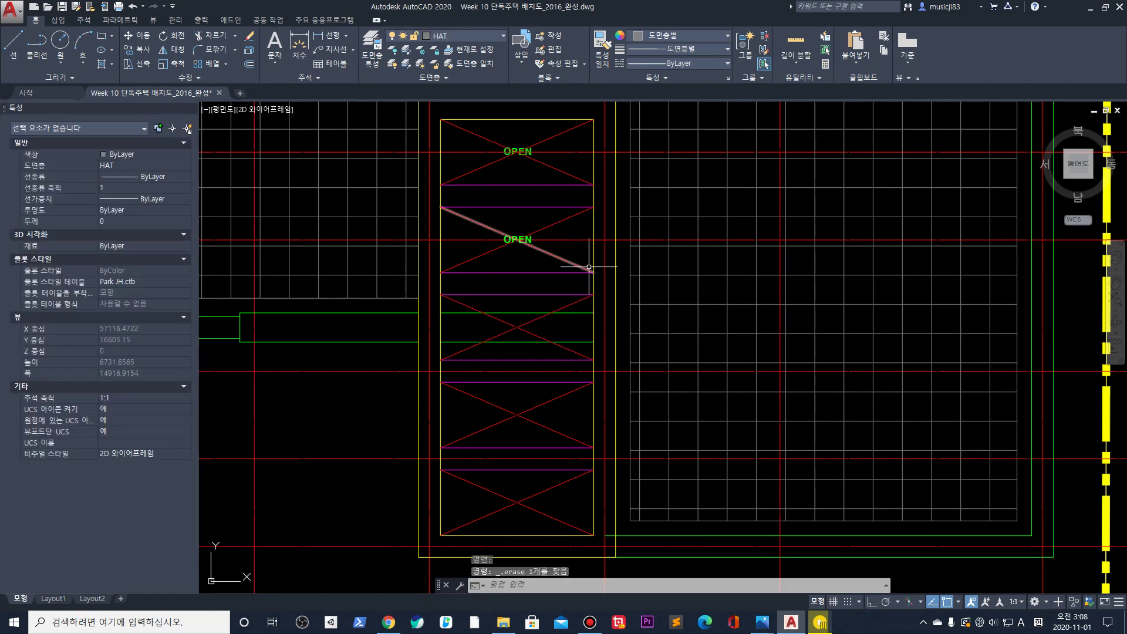
left_click(517, 239)
type("co")
key("Return")
left_click(590, 210)
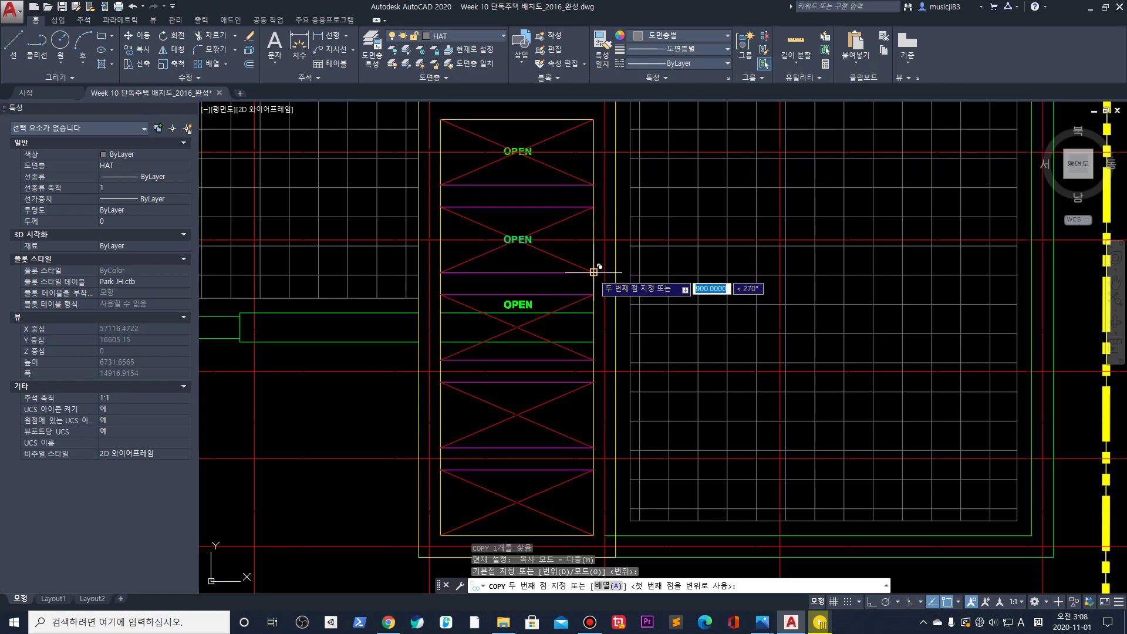
key("Escape")
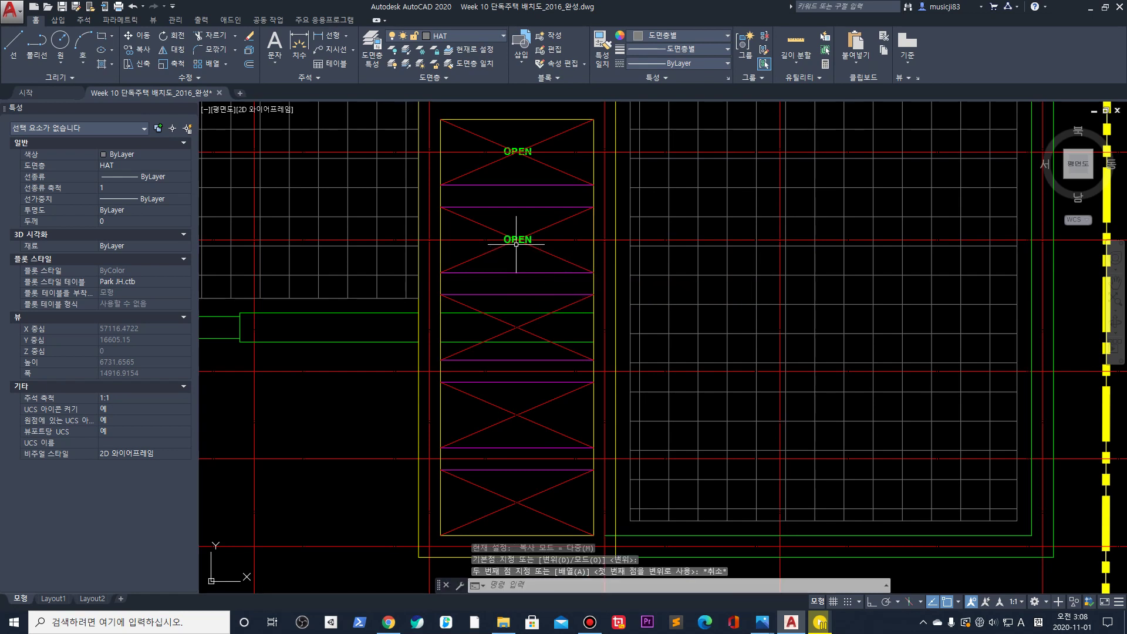
left_click(516, 242)
key("Escape")
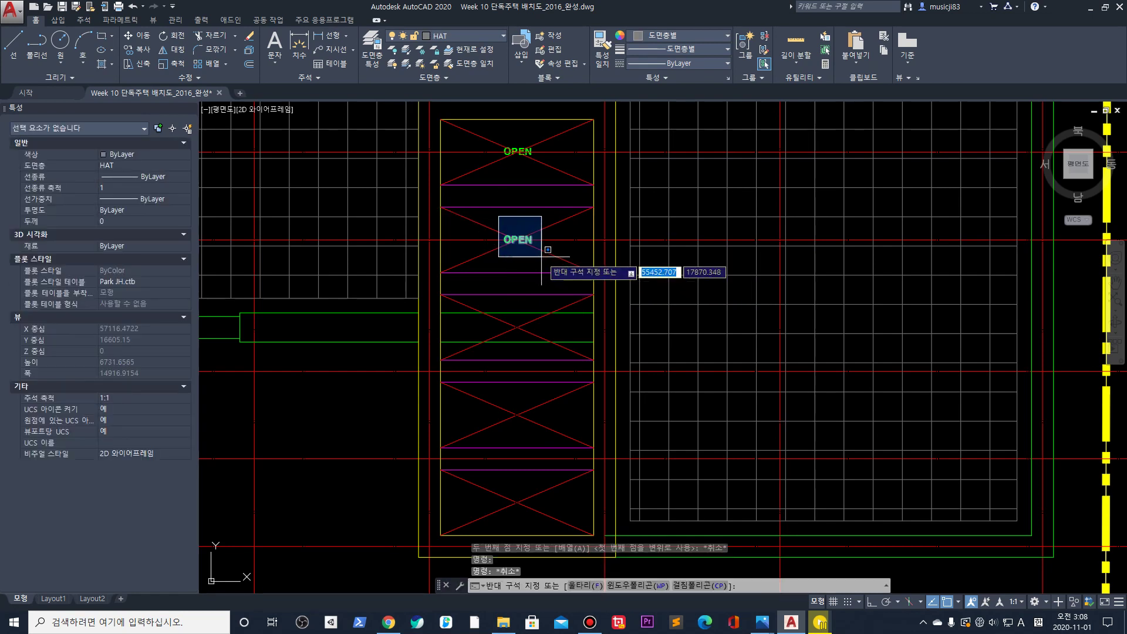
Copy the second opening's OPEN label to the three crossed openings below it, aligning by their upper-right corners
left_click(517, 241)
left_click(541, 257)
type("co")
key("Return")
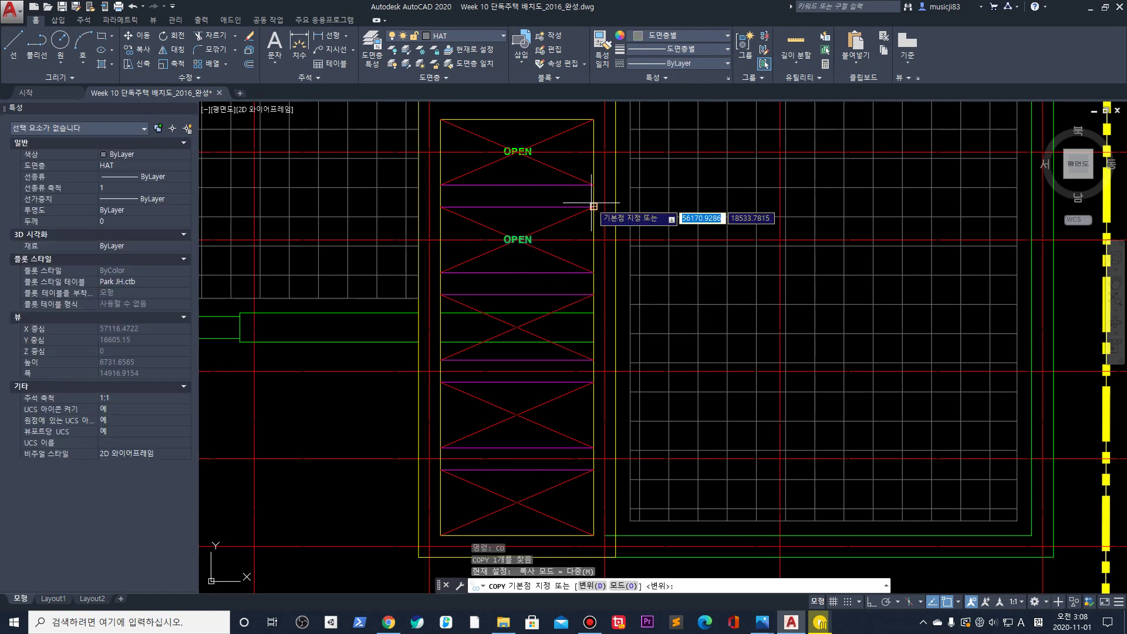
left_click(594, 207)
left_click(593, 294)
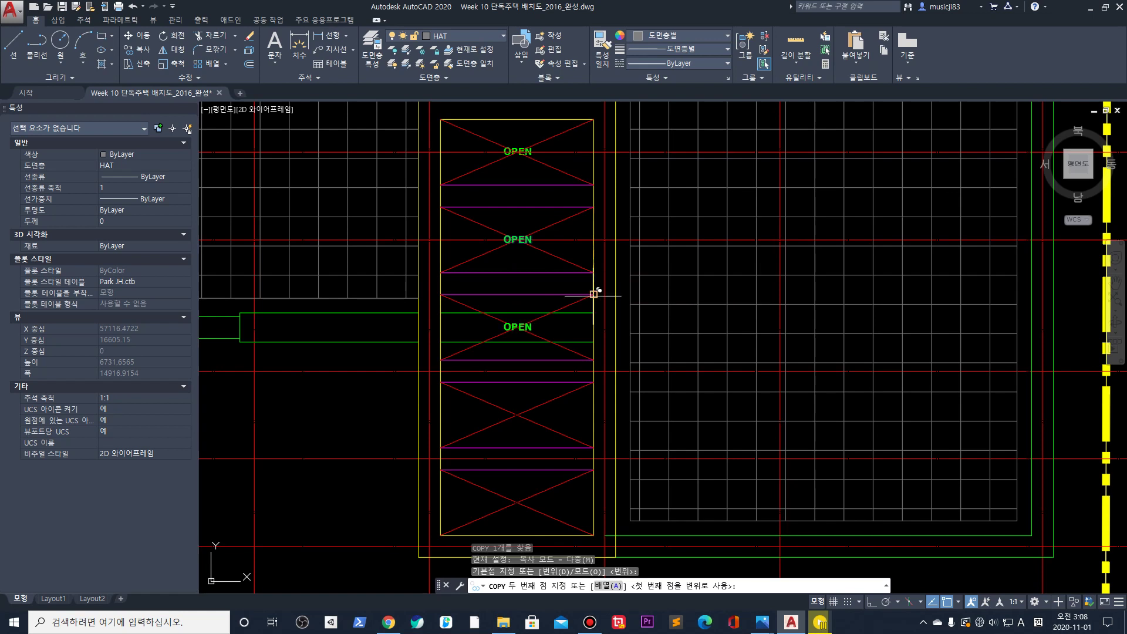
left_click(594, 382)
left_click(593, 469)
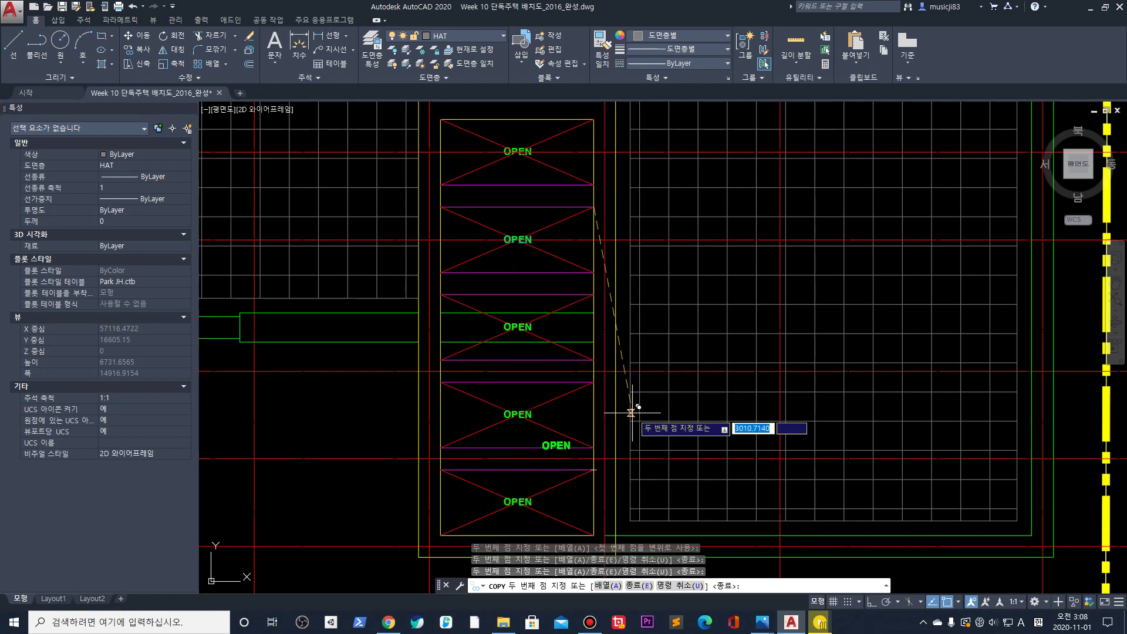
key("Escape")
Examine the whole site plan sheet, including the hatched roofs, labelled openings, roads, trees, grid labels and title block
scroll(622, 361, "down", 4)
scroll(628, 375, "down", 3)
scroll(685, 302, "up", 7)
scroll(630, 243, "down", 4)
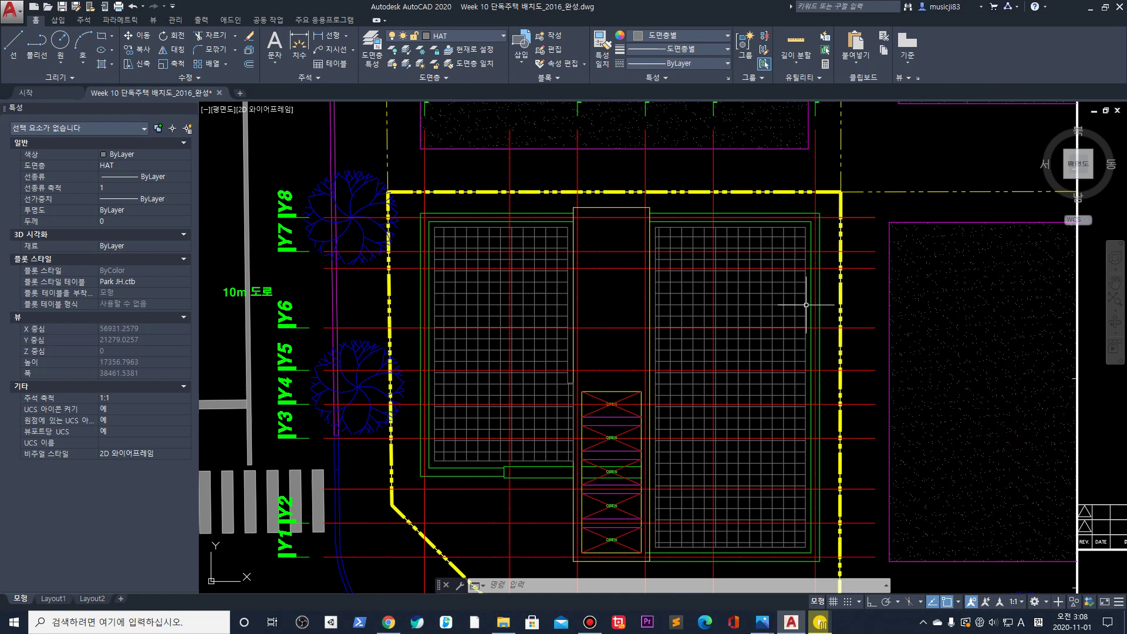
scroll(934, 294, "down", 5)
scroll(792, 337, "up", 1)
scroll(544, 408, "up", 4)
scroll(543, 407, "down", 2)
mouse_move(749, 226)
middle_mouse_down()
mouse_move(717, 314)
mouse_move(668, 325)
middle_mouse_up()
scroll(498, 252, "down", 3)
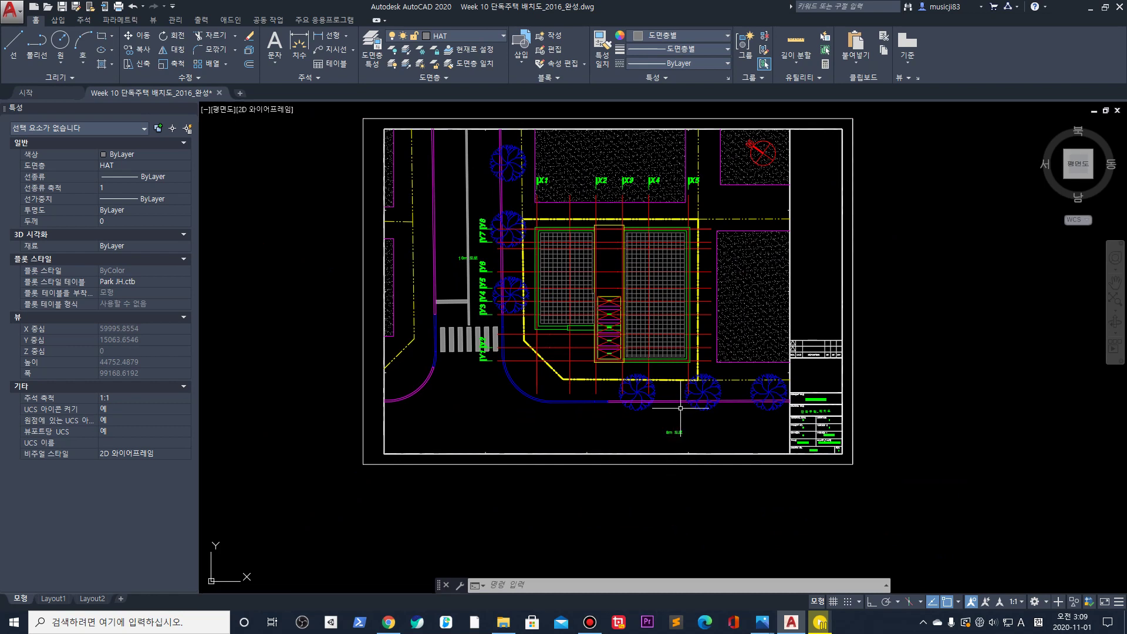
middle_click_drag(681, 408, 671, 440)
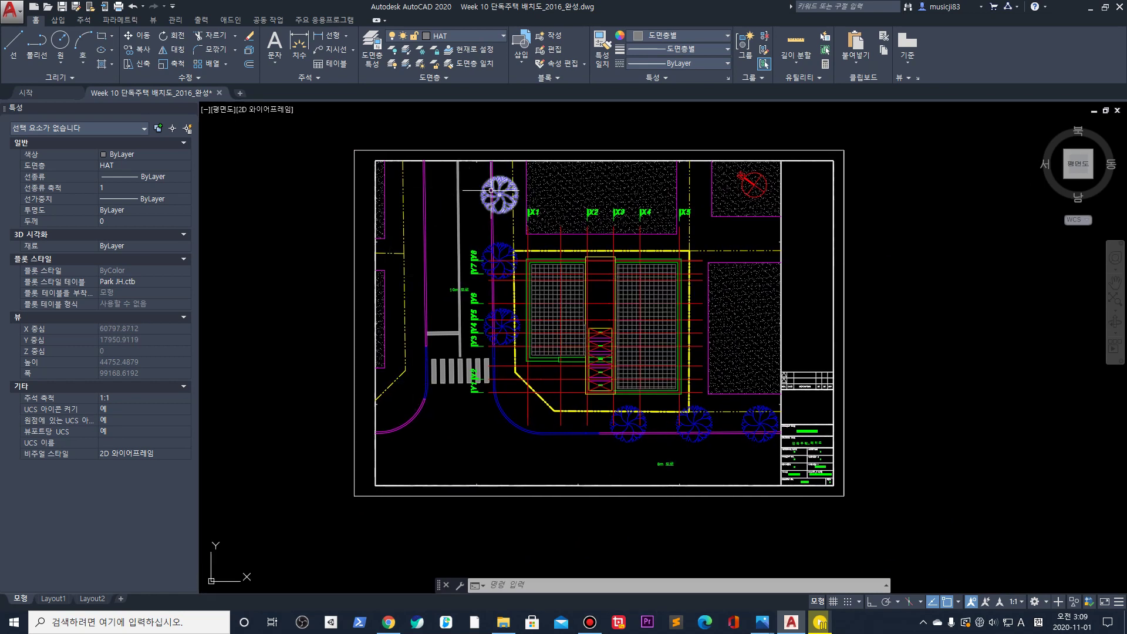
scroll(600, 323, "up", 2)
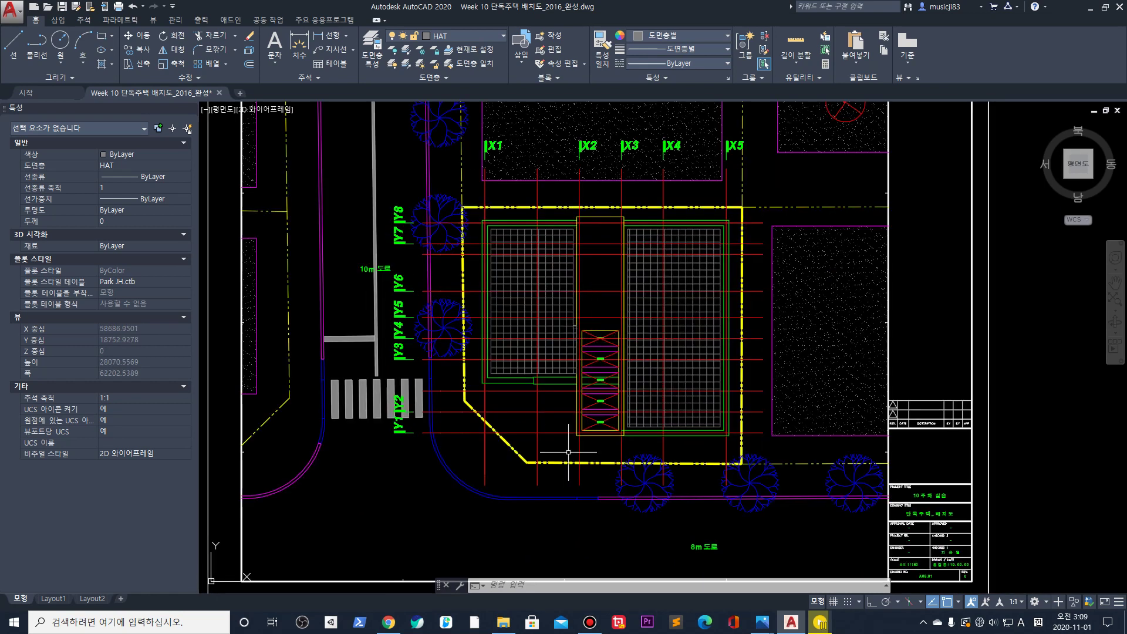
scroll(568, 452, "down", 2)
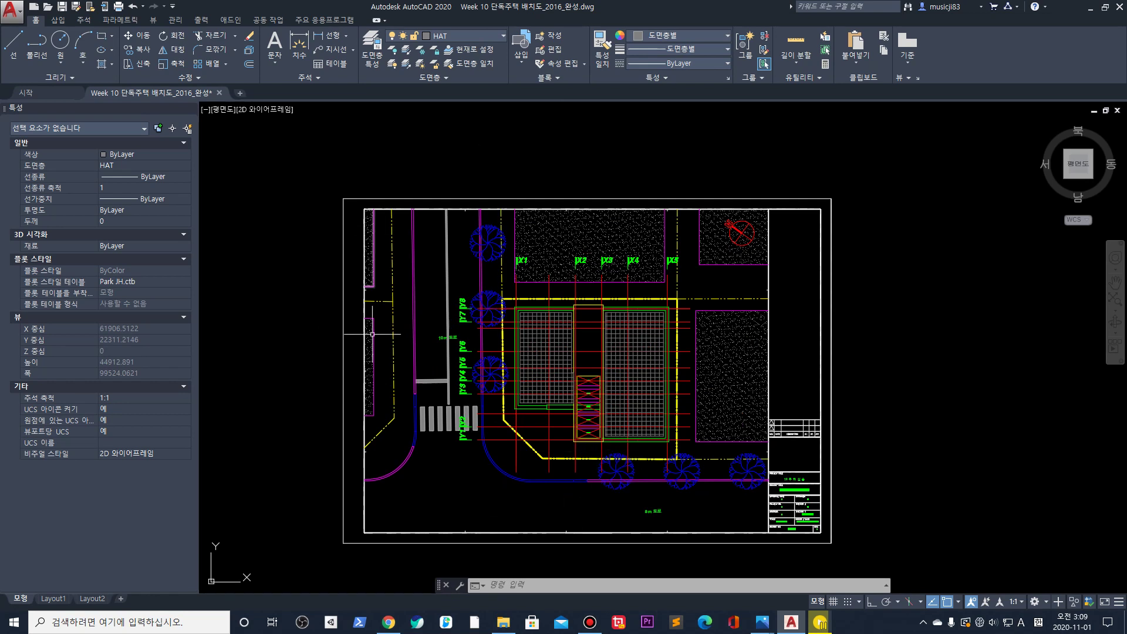
scroll(763, 519, "up", 2)
scroll(766, 511, "down", 2)
middle_click_drag(778, 506, 769, 447)
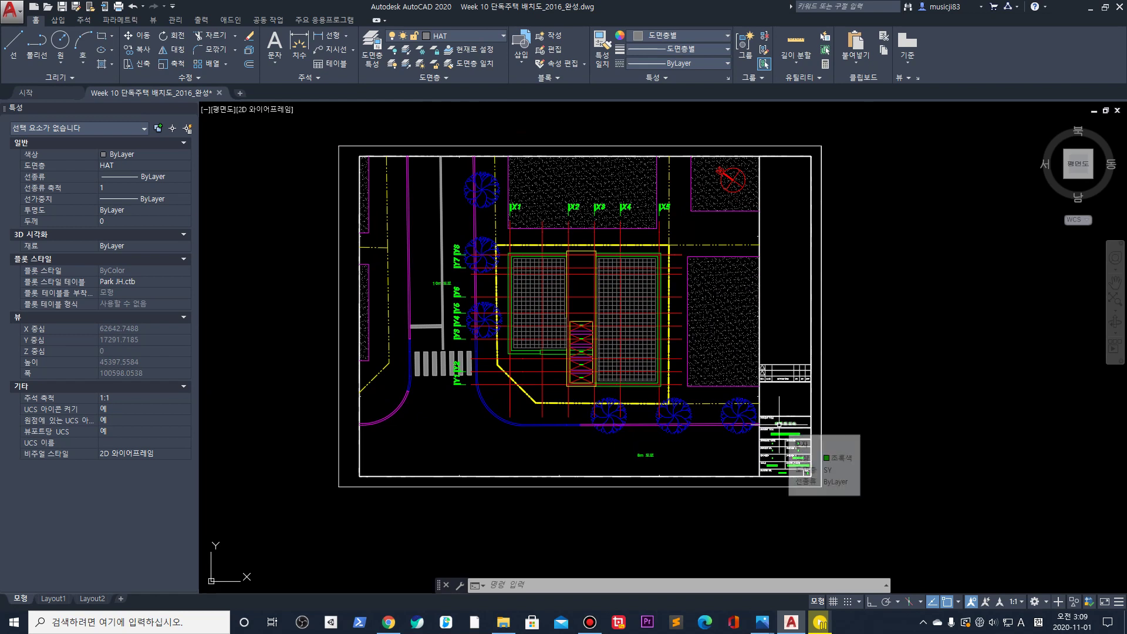